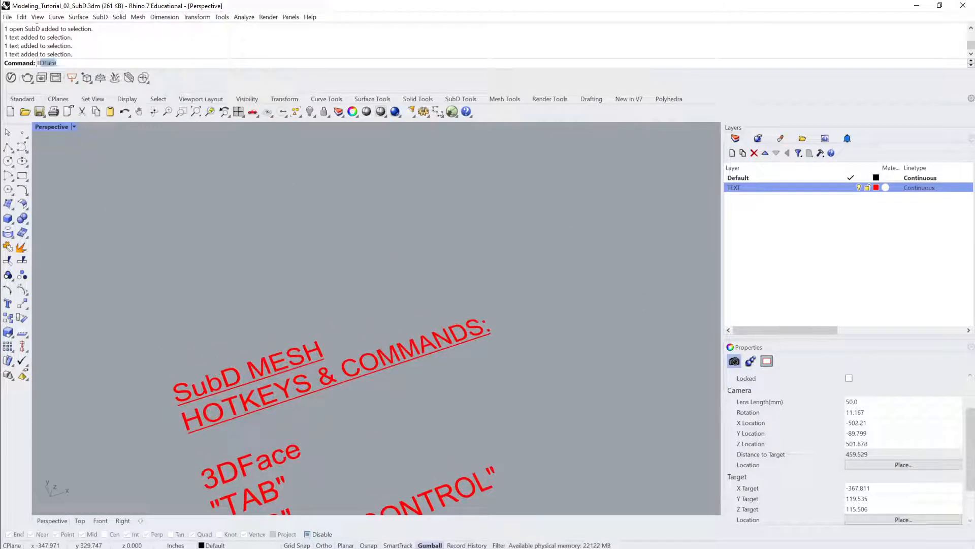
Start the 3DFace command with its output set to SubD and draw a three-point triangular face above the text notes.
{"action": "key", "text": "Return"}
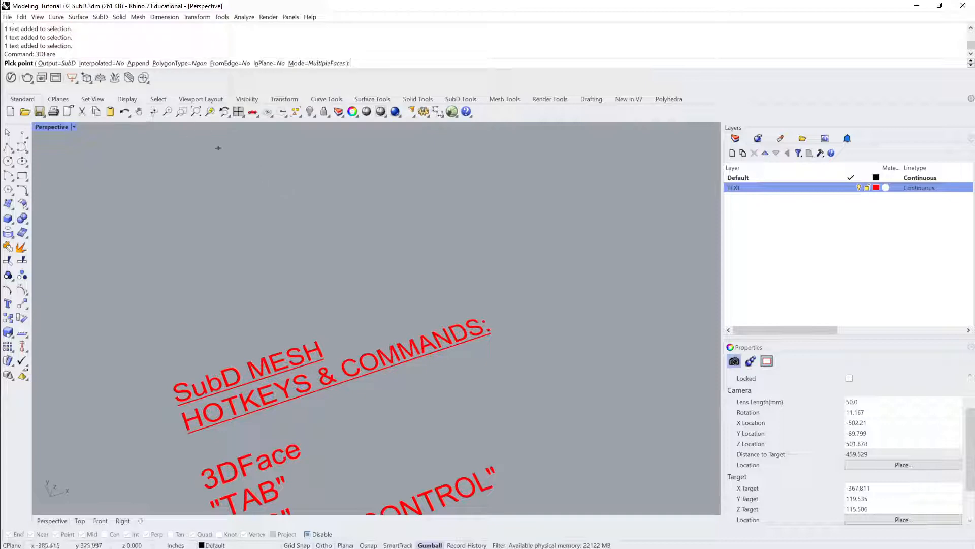
{"action": "left_click", "coordinate": [56, 63]}
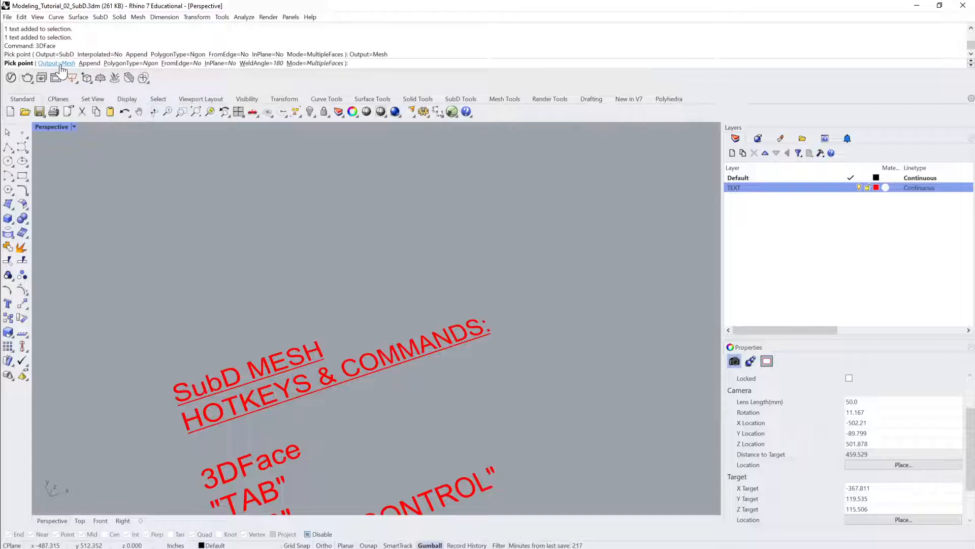
{"action": "left_click", "coordinate": [59, 65]}
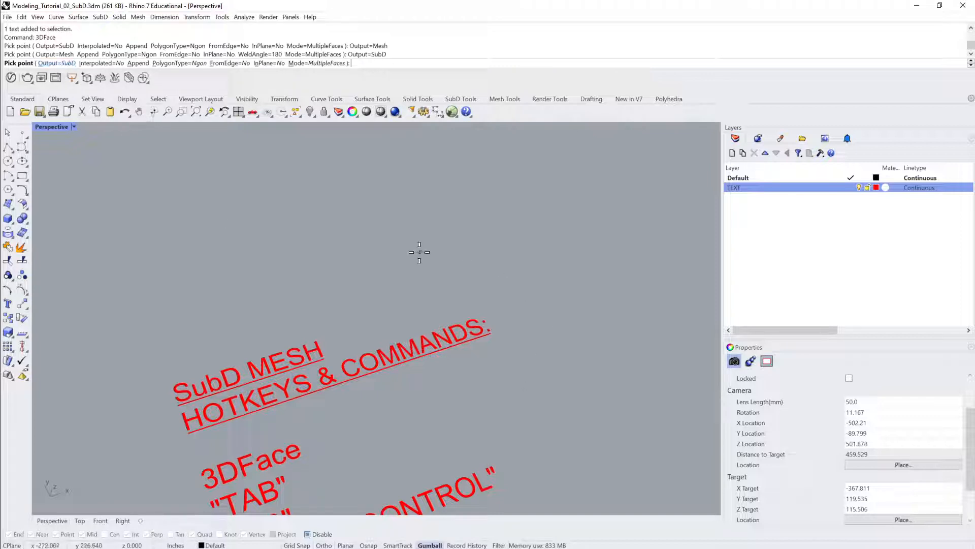
{"action": "scroll", "coordinate": [464, 228], "scroll_direction": "down", "scroll_amount": 5}
{"action": "right_click_drag", "start_coordinate": [479, 237], "coordinate": [426, 310], "text": "shift"}
{"action": "left_click", "coordinate": [409, 280]}
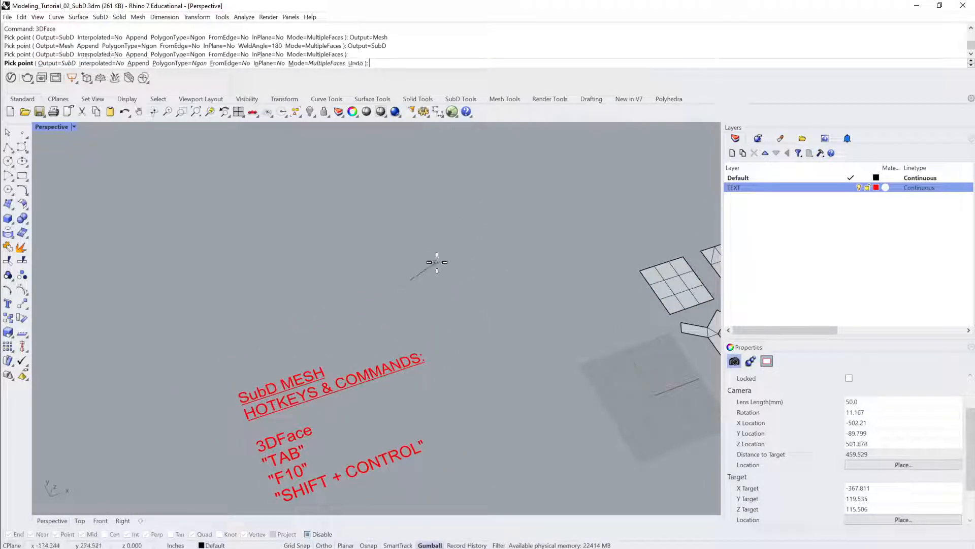
{"action": "left_click", "coordinate": [468, 251]}
{"action": "left_click", "coordinate": [511, 300]}
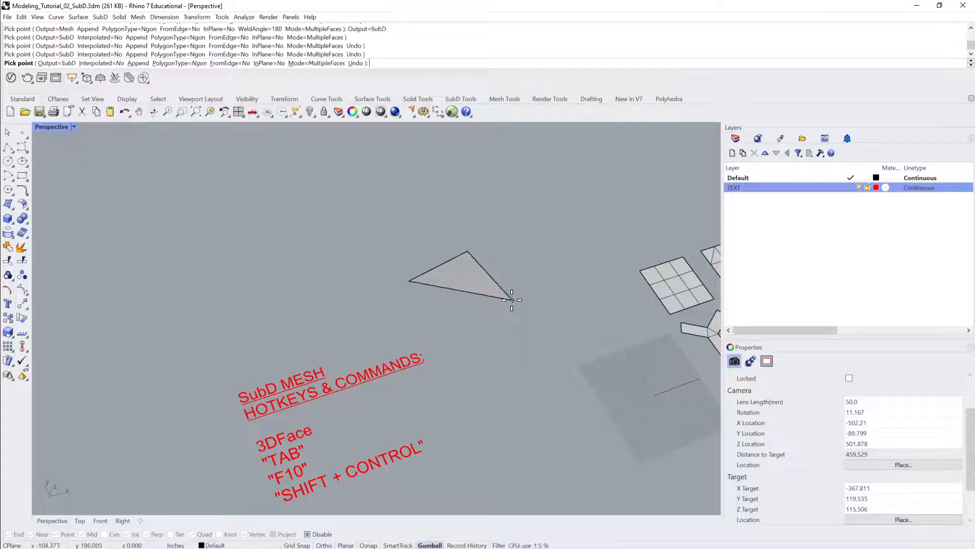
{"action": "left_click", "coordinate": [509, 299]}
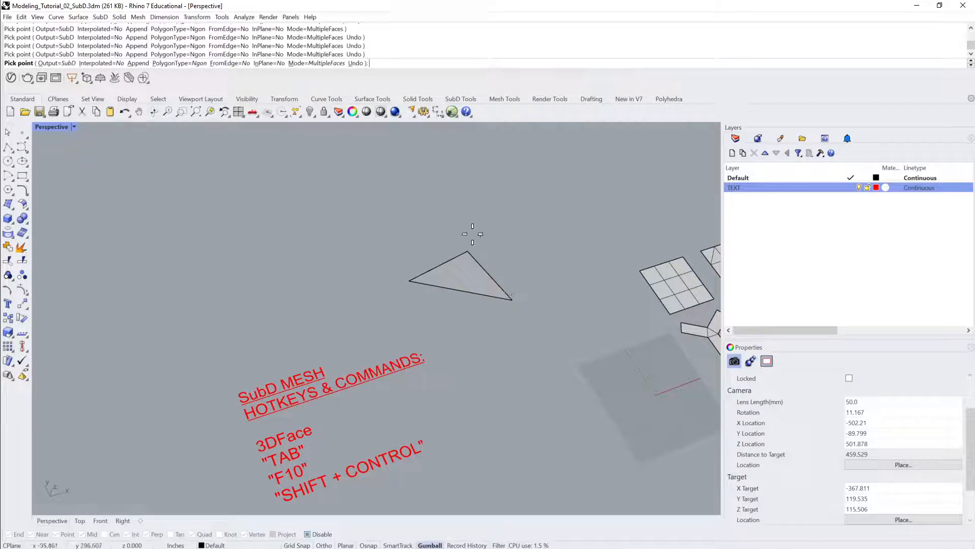
Draw a separate four-sided SubD face beside the triangle and end the face command.
{"action": "left_click", "coordinate": [359, 222]}
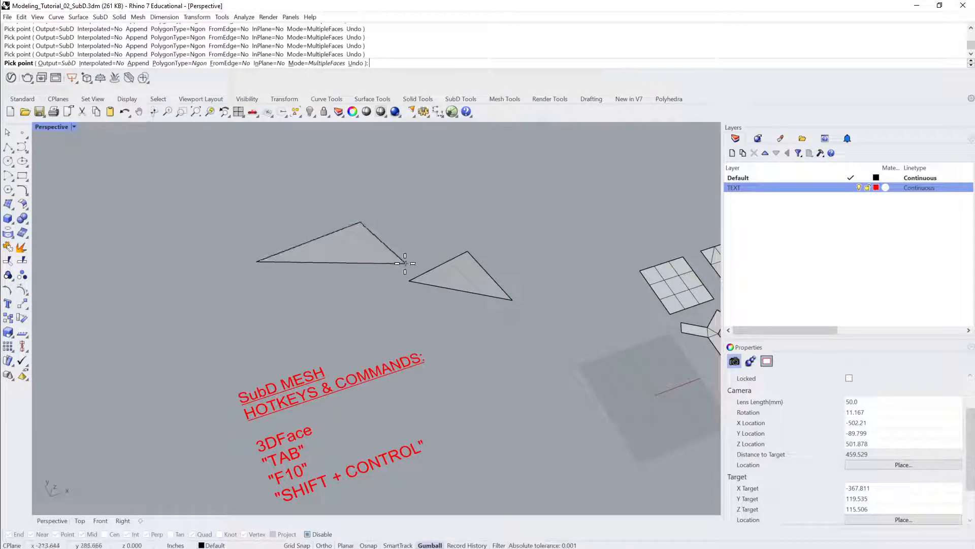
{"action": "left_click", "coordinate": [405, 264]}
{"action": "left_click", "coordinate": [312, 311]}
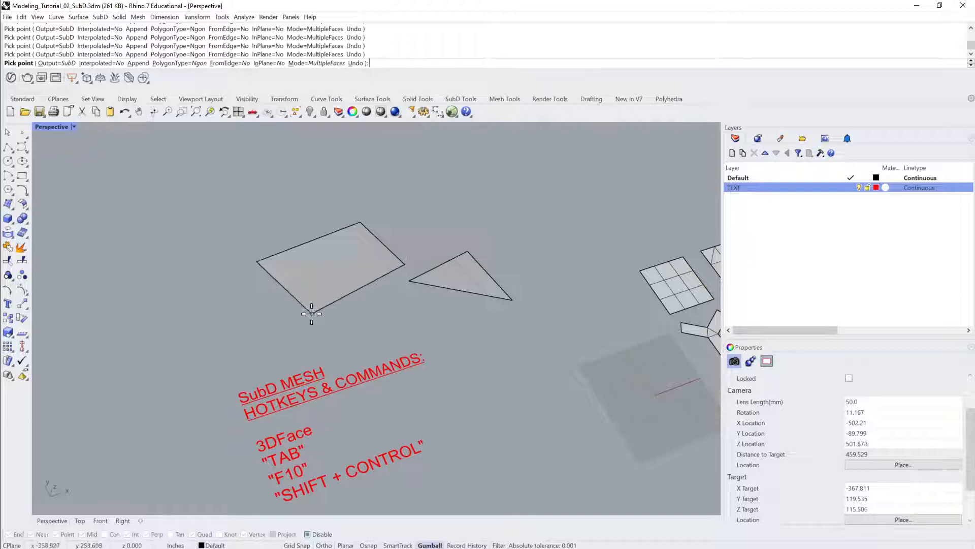
{"action": "right_click", "coordinate": [298, 290]}
{"action": "right_click", "coordinate": [152, 259]}
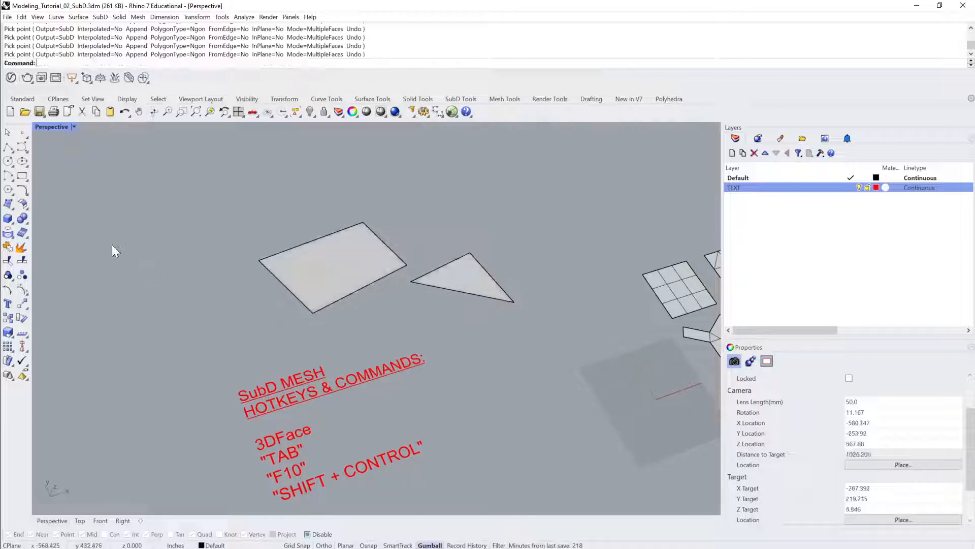
Draw an irregular multi-sided SubD face with 3DFace on the far side of the four-sided face.
{"action": "right_click", "coordinate": [173, 233]}
{"action": "left_click", "coordinate": [153, 242]}
{"action": "left_click", "coordinate": [218, 203]}
{"action": "left_click", "coordinate": [262, 223]}
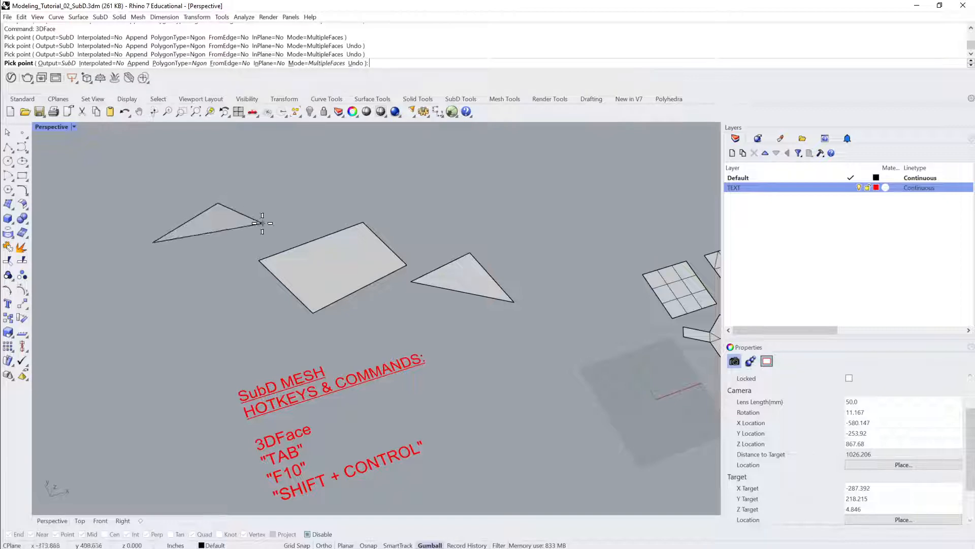
{"action": "left_click", "coordinate": [238, 281]}
{"action": "left_click", "coordinate": [100, 339]}
{"action": "left_click", "coordinate": [54, 274]}
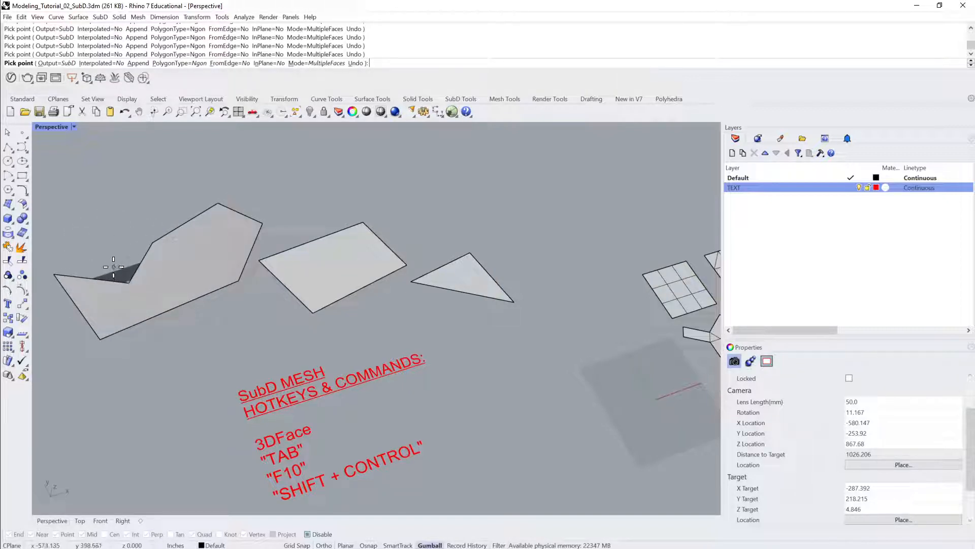
{"action": "right_click", "coordinate": [115, 269]}
Delete the irregular multi-sided SubD face, leaving the triangle and the four-sided face.
{"action": "right_click_drag", "start_coordinate": [168, 278], "coordinate": [228, 264]}
{"action": "scroll", "coordinate": [226, 351], "scroll_direction": "down", "scroll_amount": 2}
{"action": "right_click_drag", "start_coordinate": [224, 358], "coordinate": [245, 316], "text": "shift"}
{"action": "scroll", "coordinate": [245, 316], "scroll_direction": "up", "scroll_amount": 2}
{"action": "left_click", "coordinate": [269, 323]}
{"action": "key", "text": "Delete"}
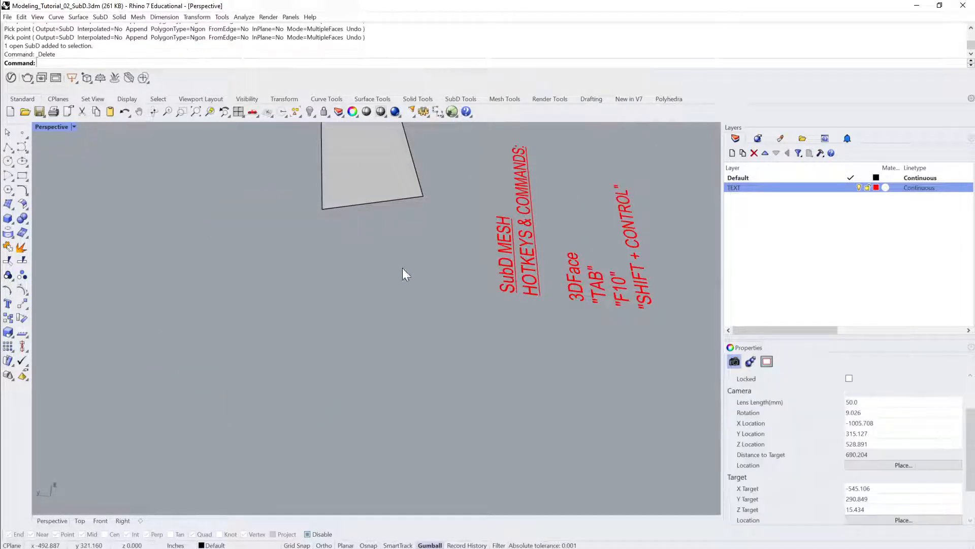
Select the triangular face and the four-sided face in turn and examine the object type in the object properties.
{"action": "right_click_drag", "start_coordinate": [402, 270], "coordinate": [538, 286]}
{"action": "left_click", "coordinate": [597, 296]}
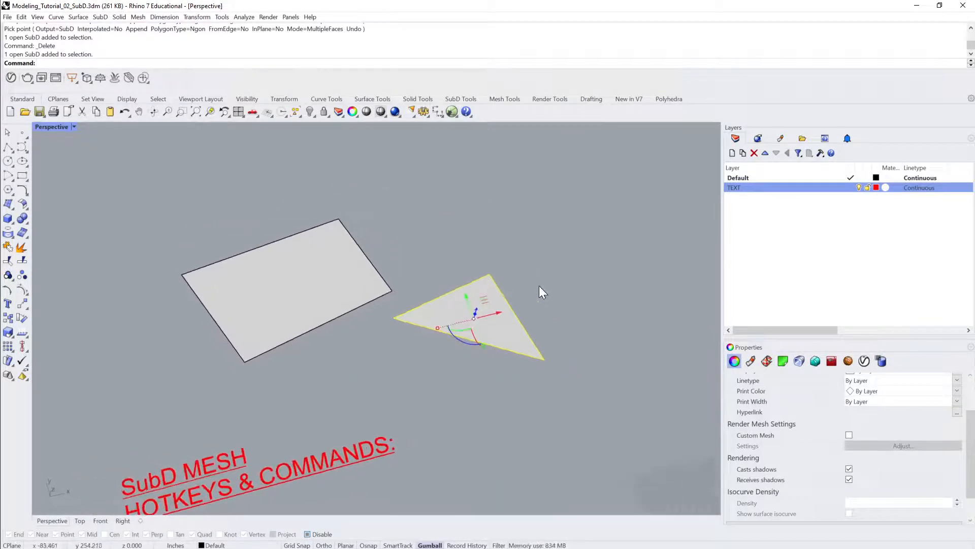
{"action": "right_click_drag", "start_coordinate": [455, 280], "coordinate": [467, 316]}
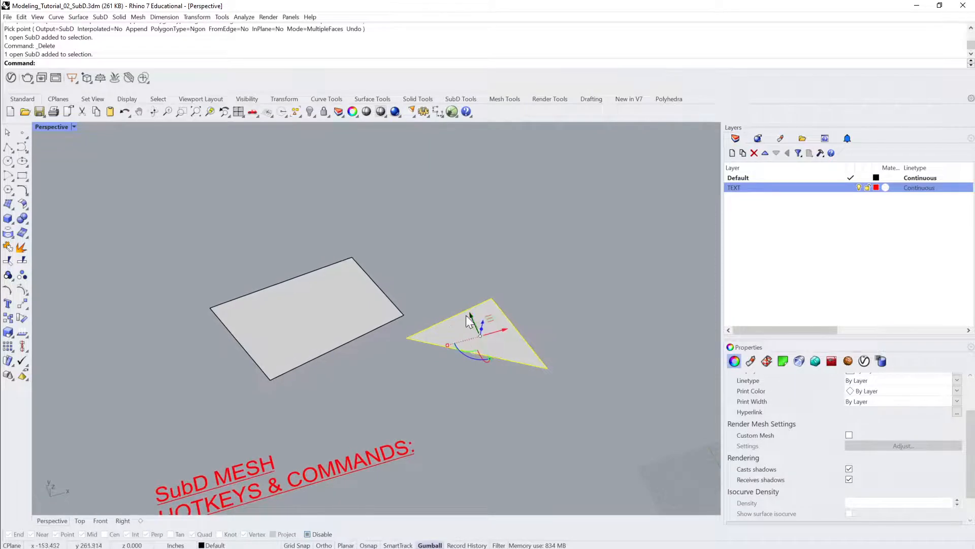
{"action": "left_click", "coordinate": [329, 317]}
{"action": "right_click_drag", "start_coordinate": [330, 317], "coordinate": [426, 299]}
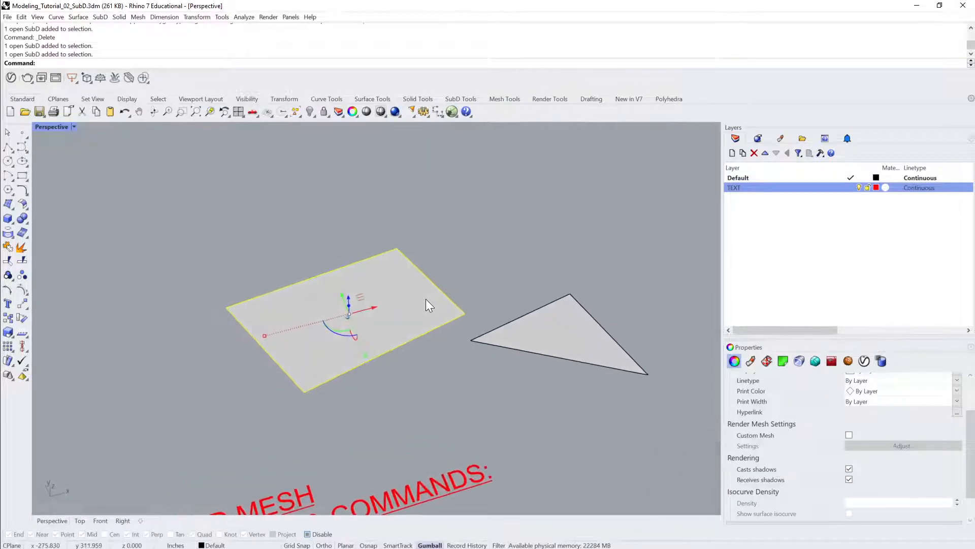
{"action": "scroll", "coordinate": [500, 263], "scroll_direction": "down", "scroll_amount": 3}
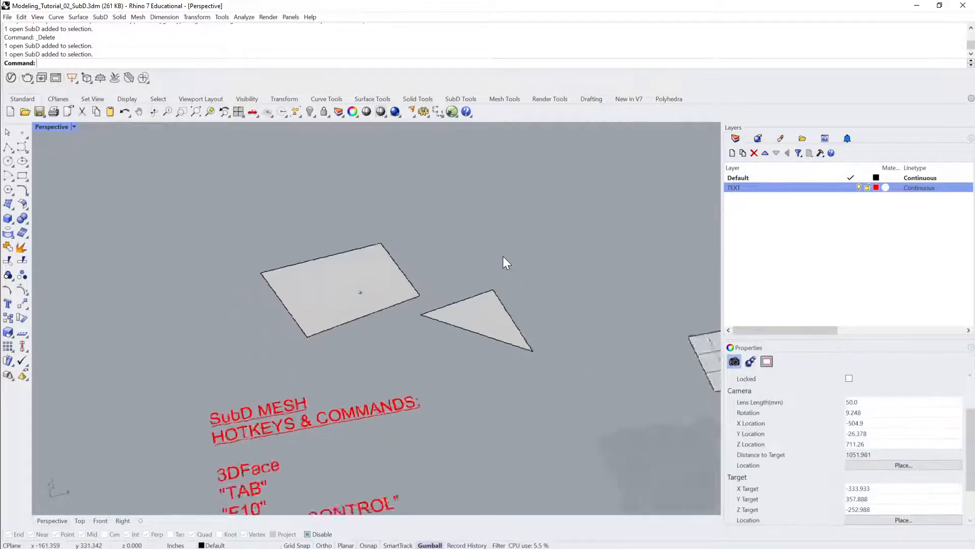
{"action": "right_click_drag", "start_coordinate": [505, 264], "coordinate": [406, 209]}
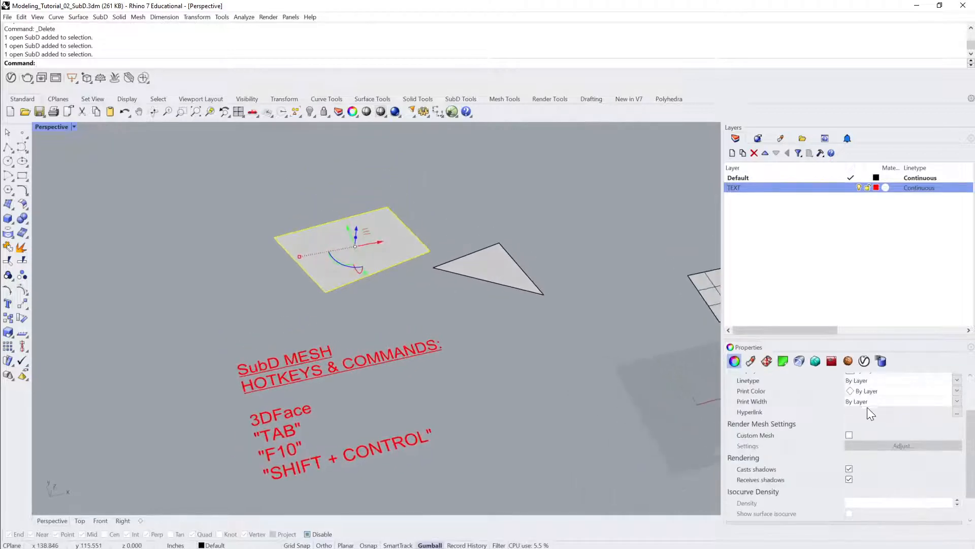
{"action": "scroll", "coordinate": [970, 451], "scroll_direction": "up", "scroll_amount": 2}
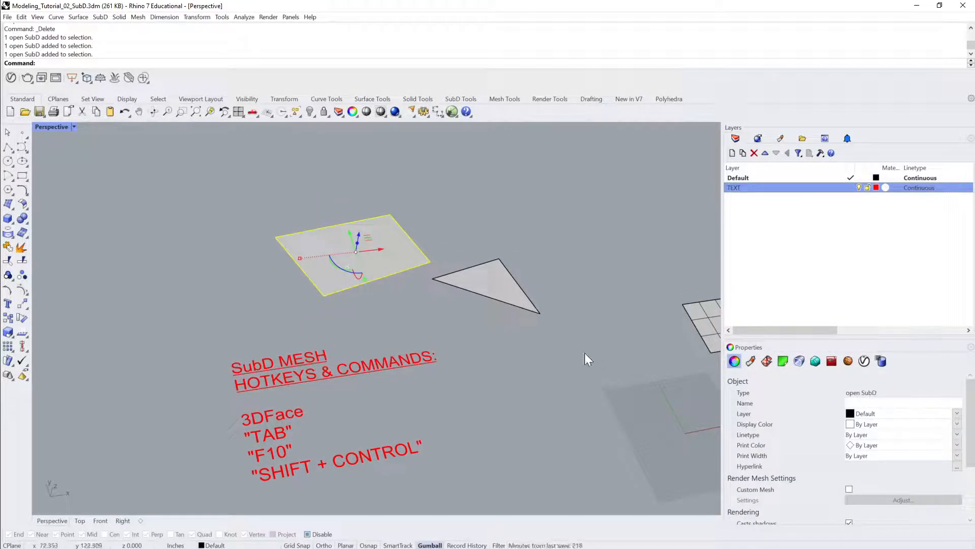
{"action": "left_click", "coordinate": [469, 333]}
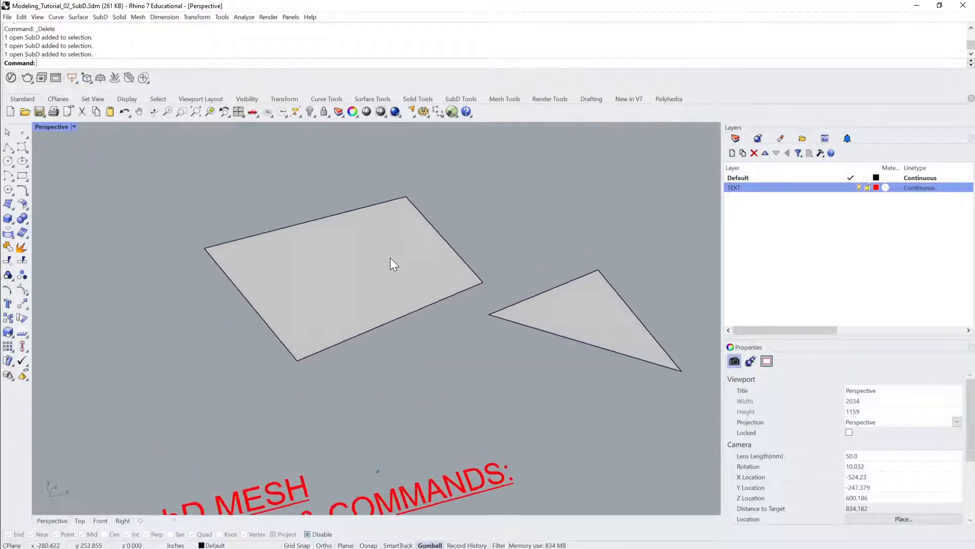
Toggle the SubD display between flat and smooth twice to compare both modes, ending in flat display.
{"action": "left_click", "coordinate": [379, 260]}
{"action": "key", "text": "Tab"}
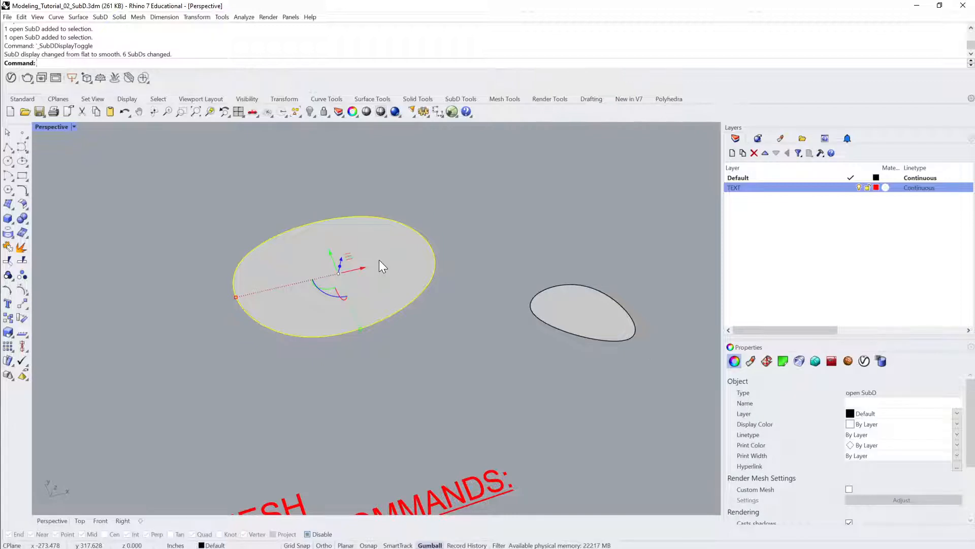
{"action": "key", "text": "Tab"}
{"action": "key", "text": "Tab"}
{"action": "key", "text": "Tab"}
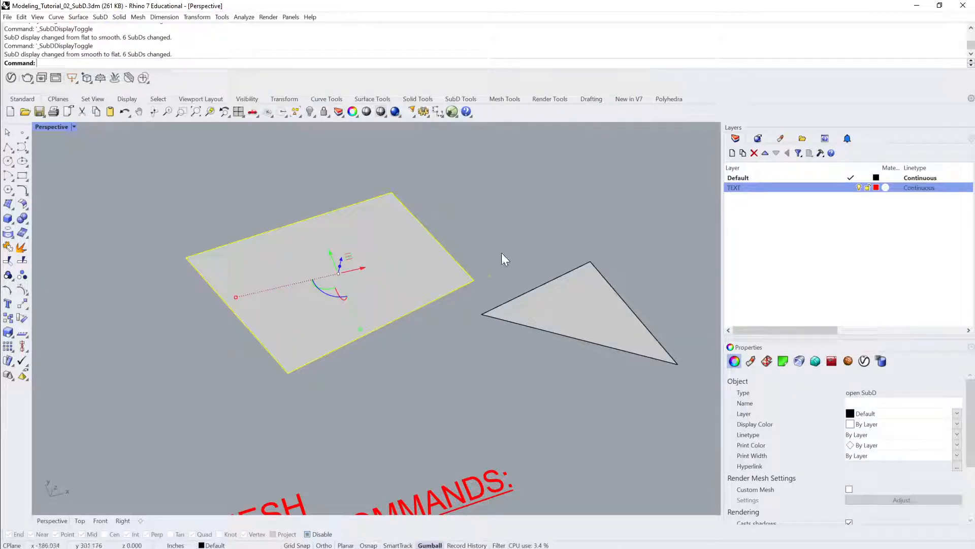
{"action": "scroll", "coordinate": [545, 238], "scroll_direction": "down", "scroll_amount": 5}
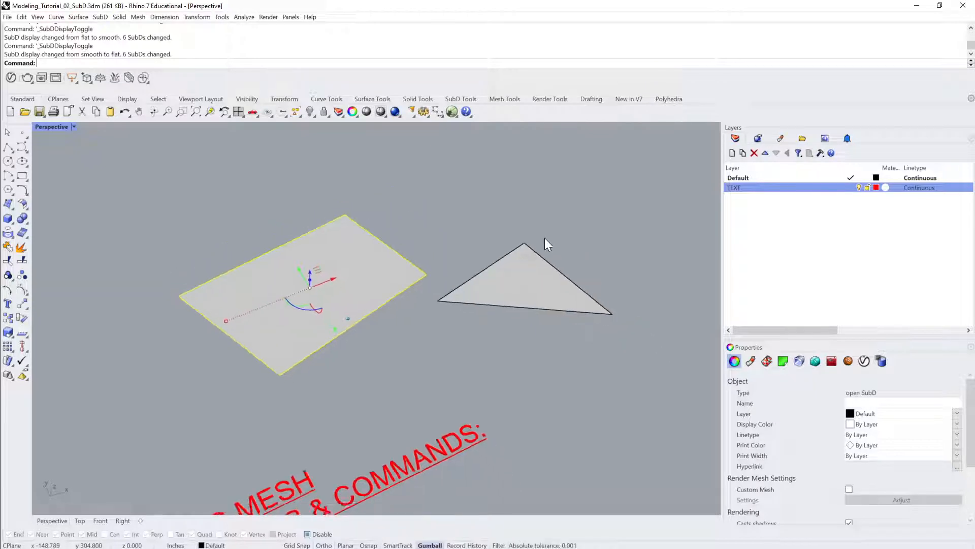
Clear the selection, select the triangular SubD face and turn on its control points.
{"action": "left_click", "coordinate": [523, 243]}
{"action": "right_click_drag", "start_coordinate": [523, 242], "coordinate": [501, 248]}
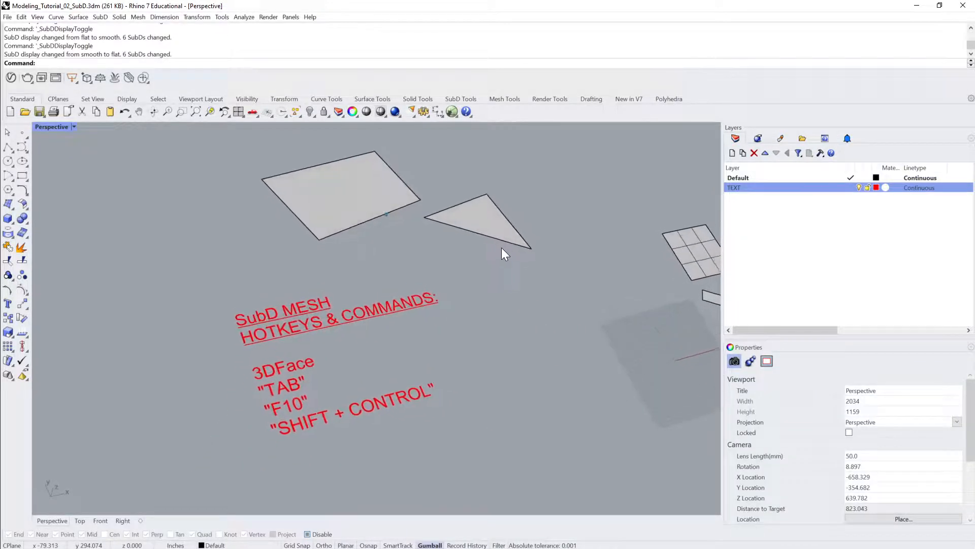
{"action": "left_click", "coordinate": [506, 222]}
{"action": "scroll", "coordinate": [537, 191], "scroll_direction": "up", "scroll_amount": 4}
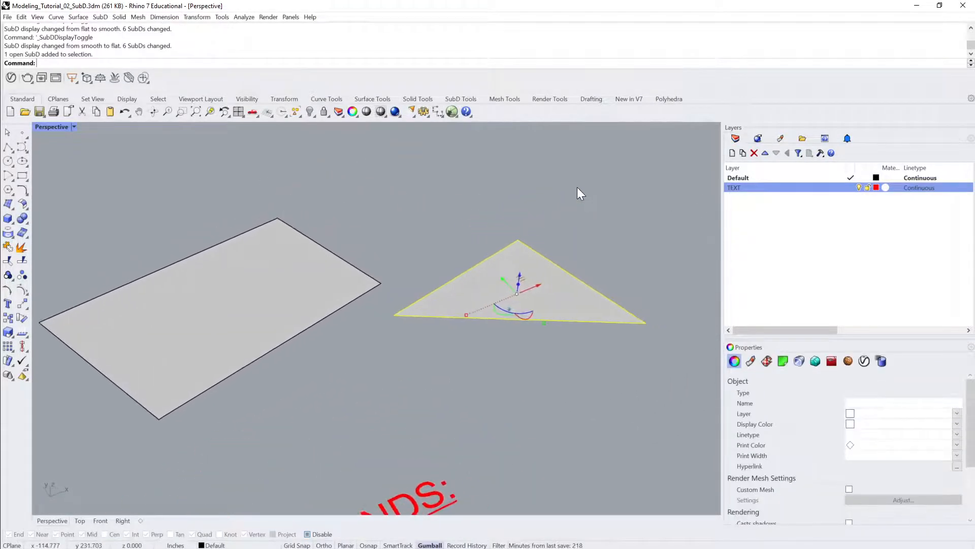
{"action": "scroll", "coordinate": [572, 188], "scroll_direction": "down", "scroll_amount": 2}
{"action": "right_click_drag", "start_coordinate": [572, 195], "coordinate": [622, 236]}
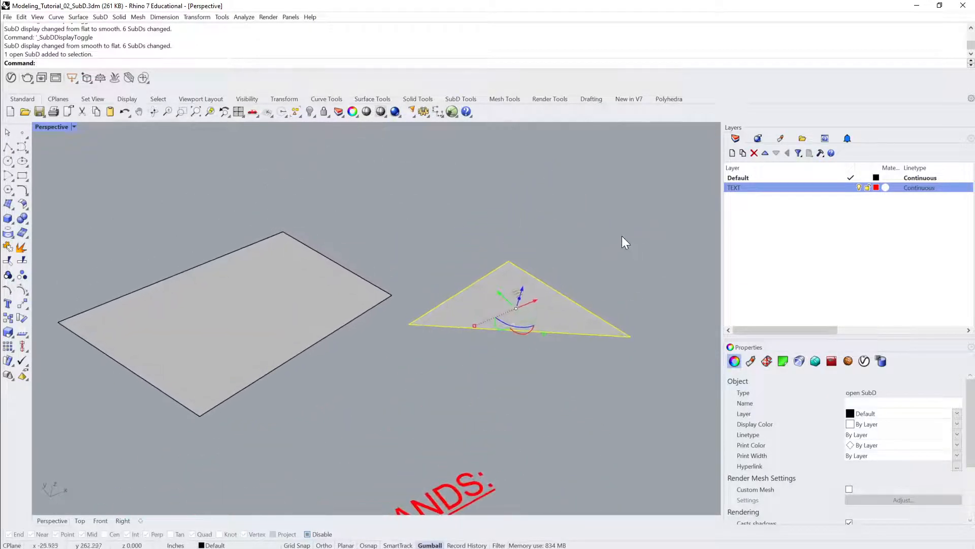
{"action": "key", "text": "F10"}
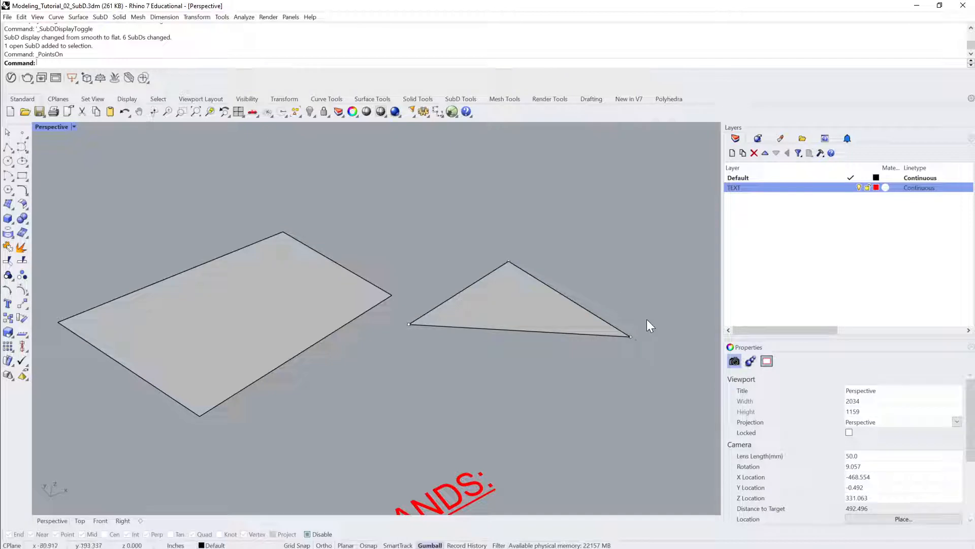
Try moving one corner control point of the triangle with the gumball, undo the move and clear the selection.
{"action": "left_click", "coordinate": [630, 336]}
{"action": "left_click_drag", "start_coordinate": [641, 323], "coordinate": [626, 361]}
{"action": "key", "text": "ctrl+z"}
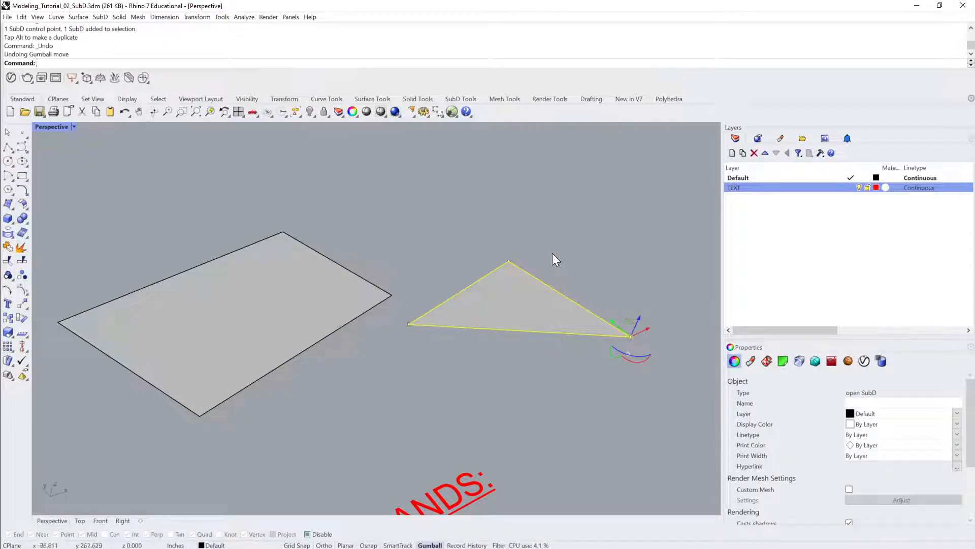
{"action": "left_click", "coordinate": [536, 248]}
Select only the edge of the four-sided face nearest the triangle, raise it vertically in two gumball moves, and deselect it.
{"action": "right_click_drag", "start_coordinate": [547, 242], "coordinate": [509, 281]}
{"action": "right_click_drag", "start_coordinate": [300, 444], "coordinate": [248, 473]}
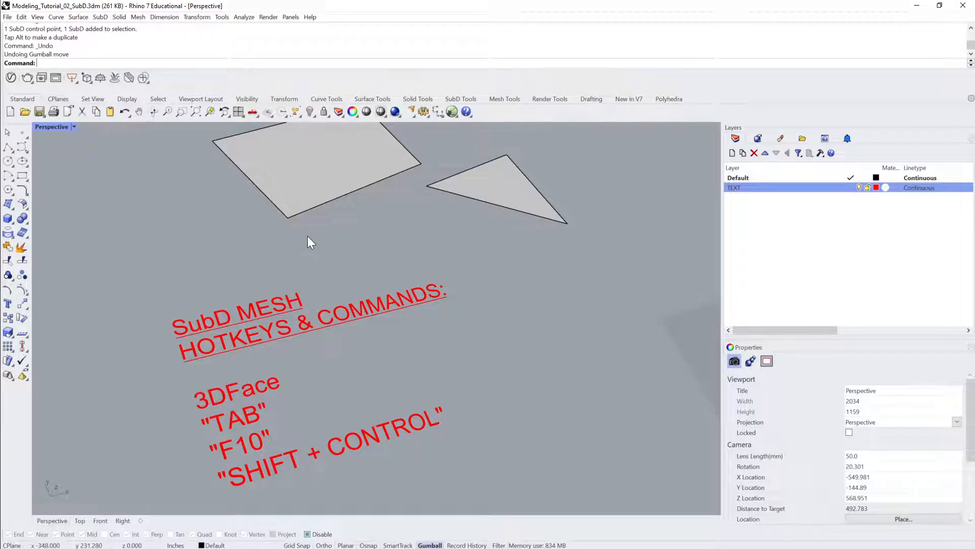
{"action": "right_click_drag", "start_coordinate": [307, 236], "coordinate": [420, 234]}
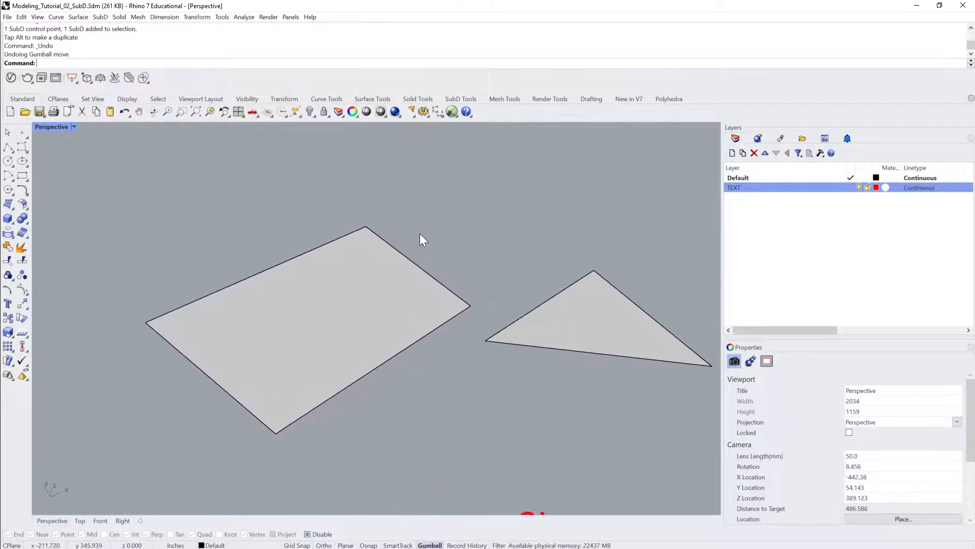
{"action": "left_click", "coordinate": [407, 257], "text": "ctrl+shift"}
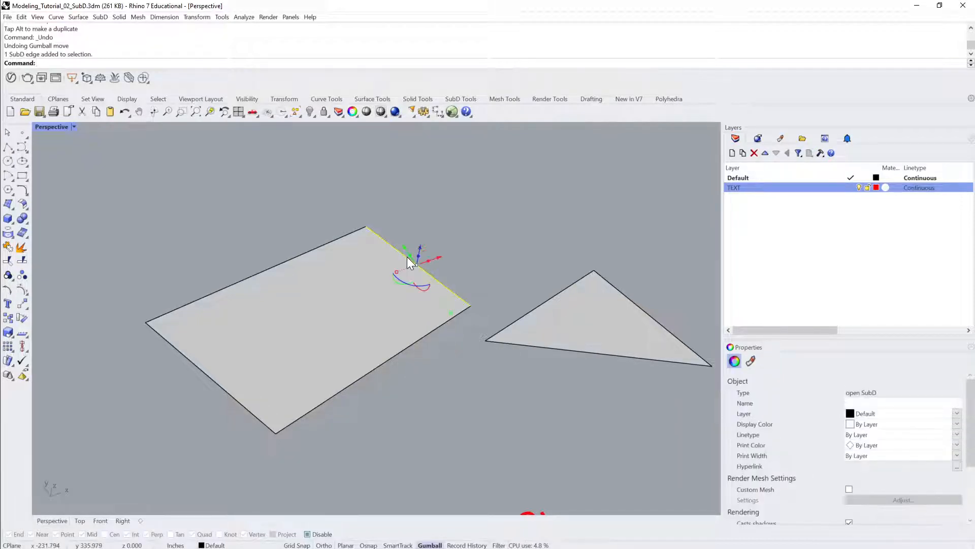
{"action": "left_click_drag", "start_coordinate": [421, 247], "coordinate": [428, 160]}
{"action": "right_click_drag", "start_coordinate": [438, 253], "coordinate": [436, 243]}
{"action": "left_click_drag", "start_coordinate": [443, 217], "coordinate": [443, 162]}
{"action": "right_click_drag", "start_coordinate": [435, 292], "coordinate": [452, 274]}
{"action": "left_click", "coordinate": [452, 273]}
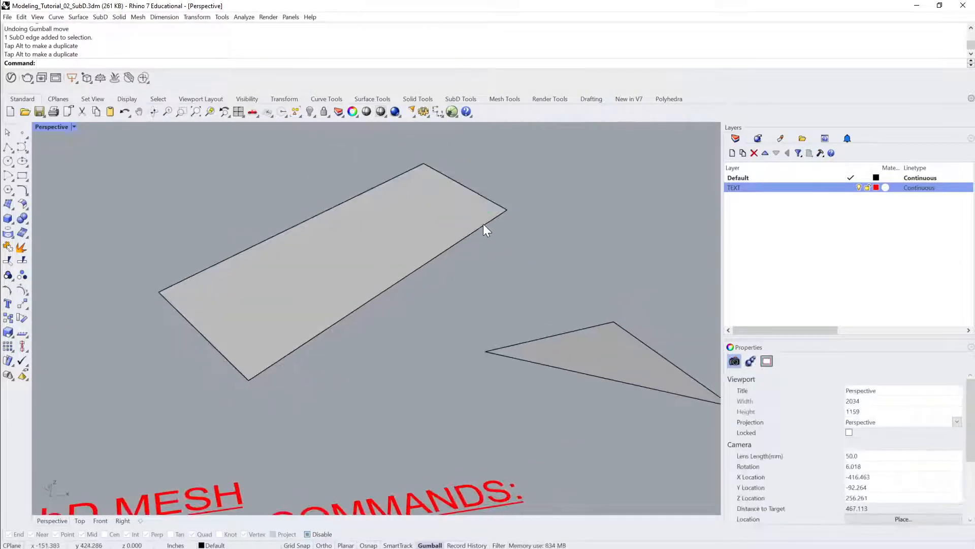
Compare selecting the whole four-sided SubD with sub-object selection of just its face, clearing the selection after each.
{"action": "left_click", "coordinate": [413, 229]}
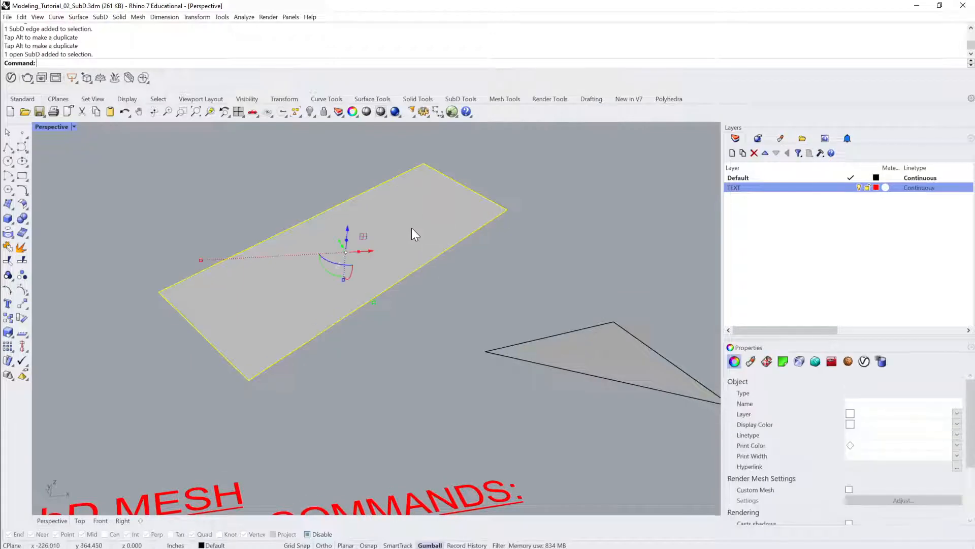
{"action": "key", "text": "Escape"}
{"action": "left_click", "coordinate": [378, 245], "text": "ctrl+shift"}
{"action": "left_click", "coordinate": [437, 312]}
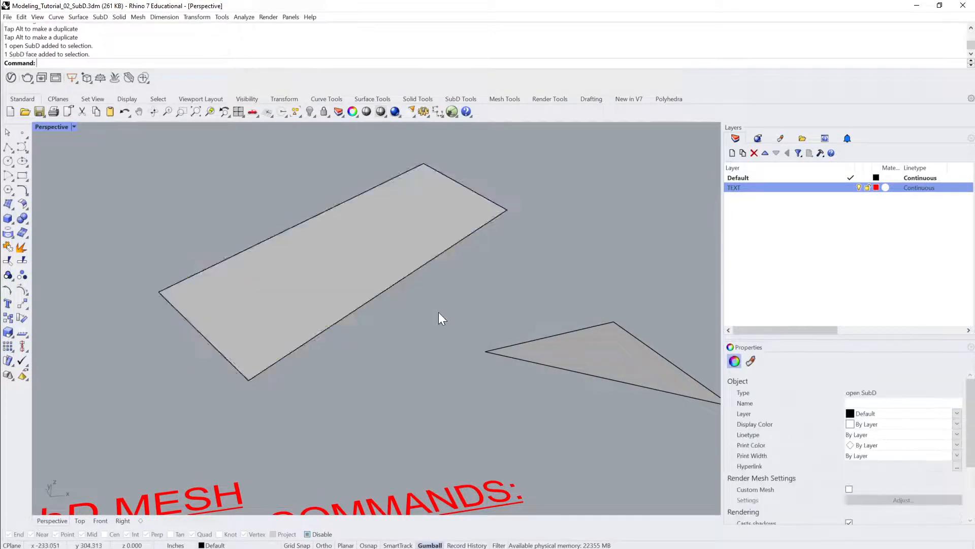
{"action": "left_click", "coordinate": [362, 276]}
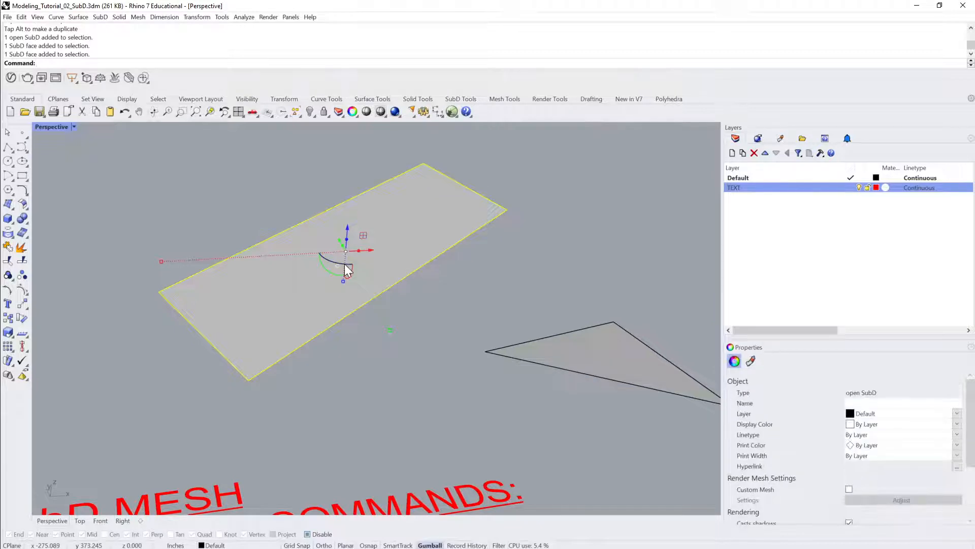
{"action": "left_click", "coordinate": [563, 260]}
{"action": "right_click_drag", "start_coordinate": [482, 243], "coordinate": [503, 232]}
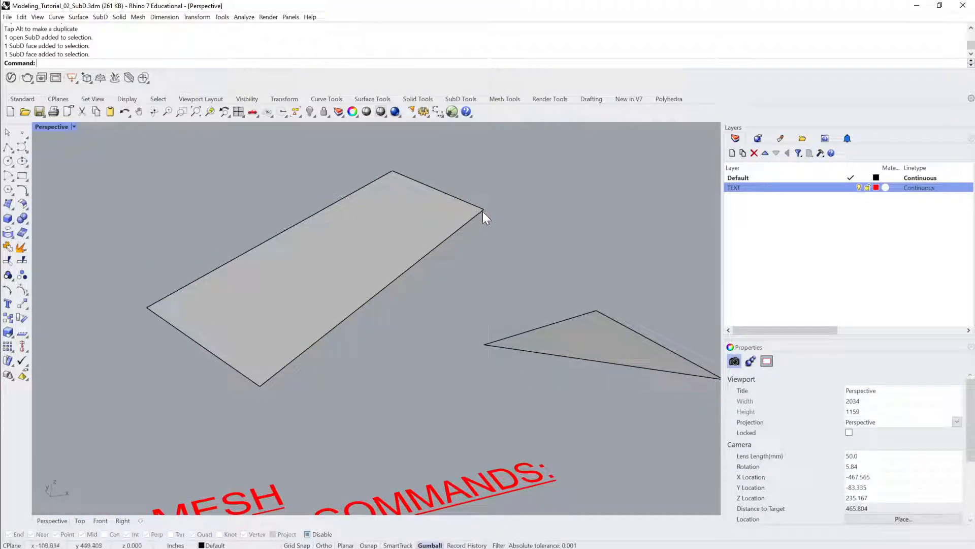
Select two diagonally positioned corner vertices of the four-sided SubD face, move them slightly with the gumball, and deselect them.
{"action": "left_click", "coordinate": [484, 210], "text": "ctrl+shift"}
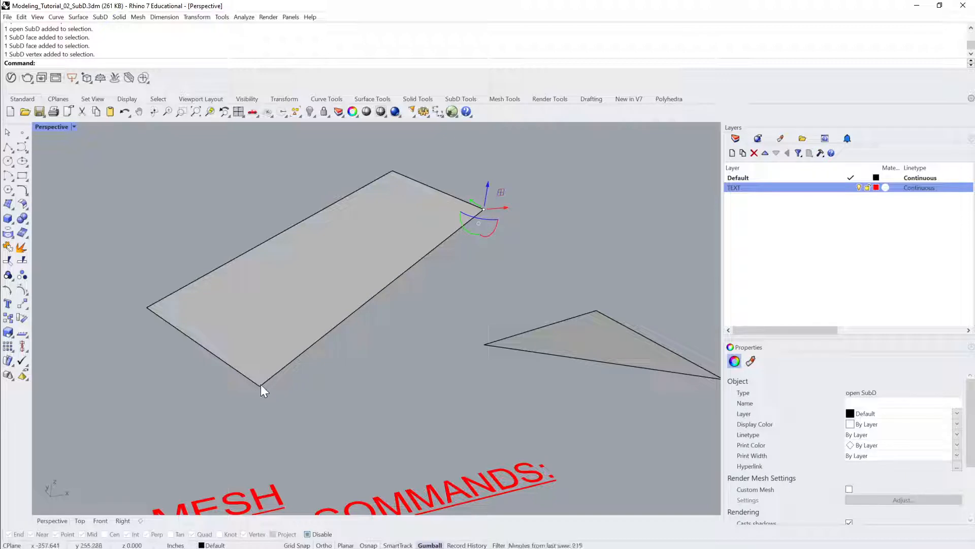
{"action": "left_click", "coordinate": [260, 385], "text": "ctrl+shift"}
{"action": "mouse_move", "coordinate": [392, 263]}
{"action": "left_mouse_down"}
{"action": "mouse_move", "coordinate": [398, 217]}
{"action": "mouse_move", "coordinate": [393, 275]}
{"action": "left_mouse_up"}
{"action": "left_click", "coordinate": [502, 224]}
Select only the four-sided SubD face and delete it, keeping the triangular face.
{"action": "scroll", "coordinate": [510, 232], "scroll_direction": "down", "scroll_amount": 3}
{"action": "right_click_drag", "start_coordinate": [511, 232], "coordinate": [424, 220], "text": "shift"}
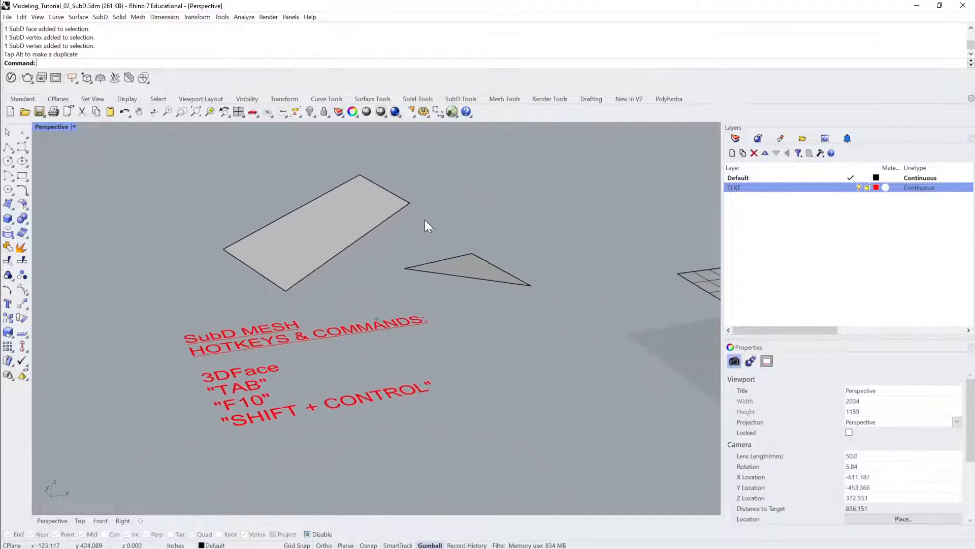
{"action": "scroll", "coordinate": [486, 233], "scroll_direction": "down", "scroll_amount": 1}
{"action": "scroll", "coordinate": [486, 233], "scroll_direction": "up", "scroll_amount": 1}
{"action": "left_click_drag", "start_coordinate": [457, 237], "coordinate": [396, 282]}
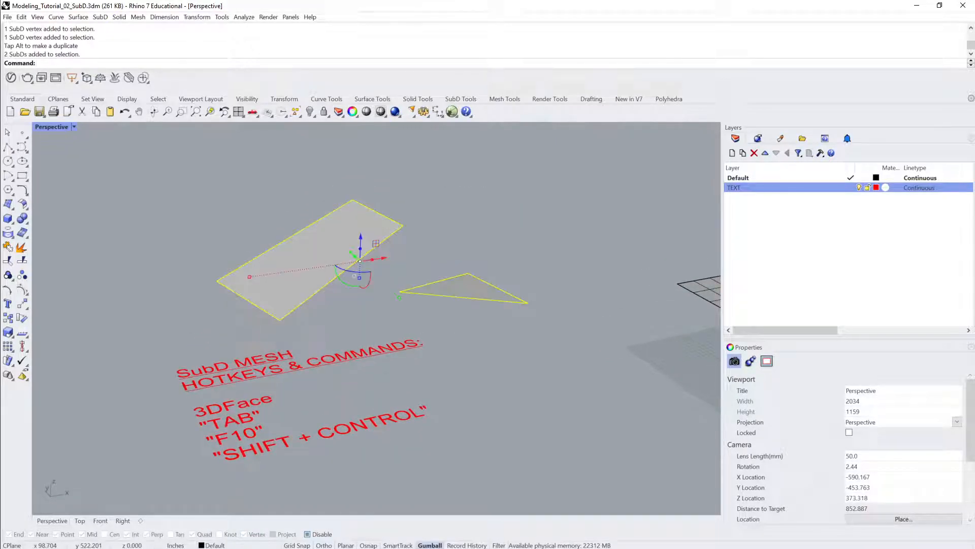
{"action": "left_click", "coordinate": [462, 190]}
{"action": "left_click", "coordinate": [323, 238]}
{"action": "key", "text": "Delete"}
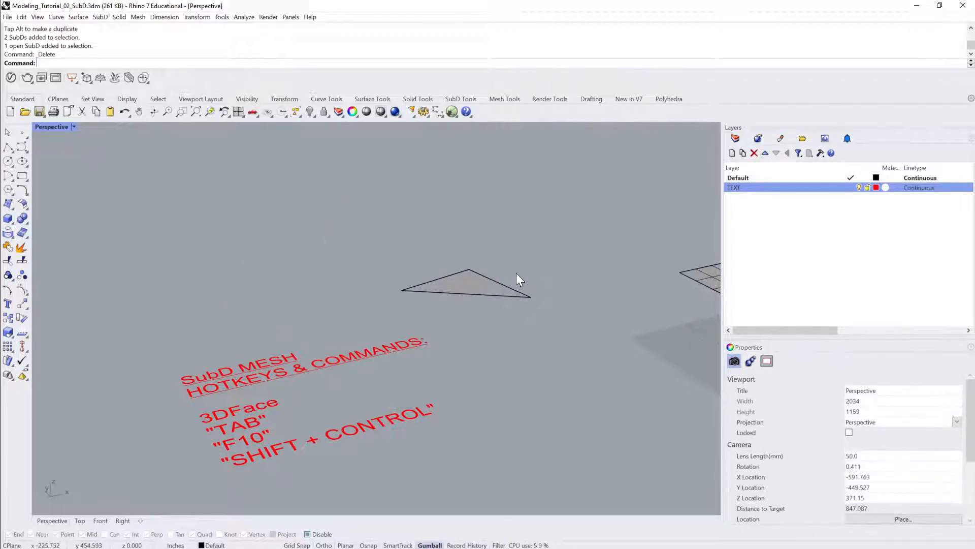
Select the triangular SubD face and extrude it vertically with the gumball into a tall triangular prism.
{"action": "left_click", "coordinate": [468, 280]}
{"action": "scroll", "coordinate": [559, 237], "scroll_direction": "up", "scroll_amount": 5}
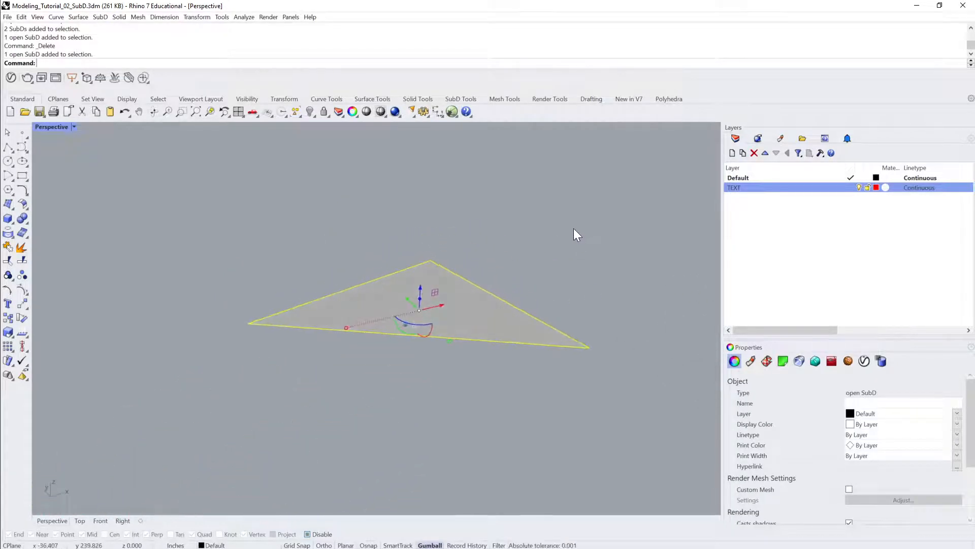
{"action": "scroll", "coordinate": [569, 231], "scroll_direction": "up", "scroll_amount": 1}
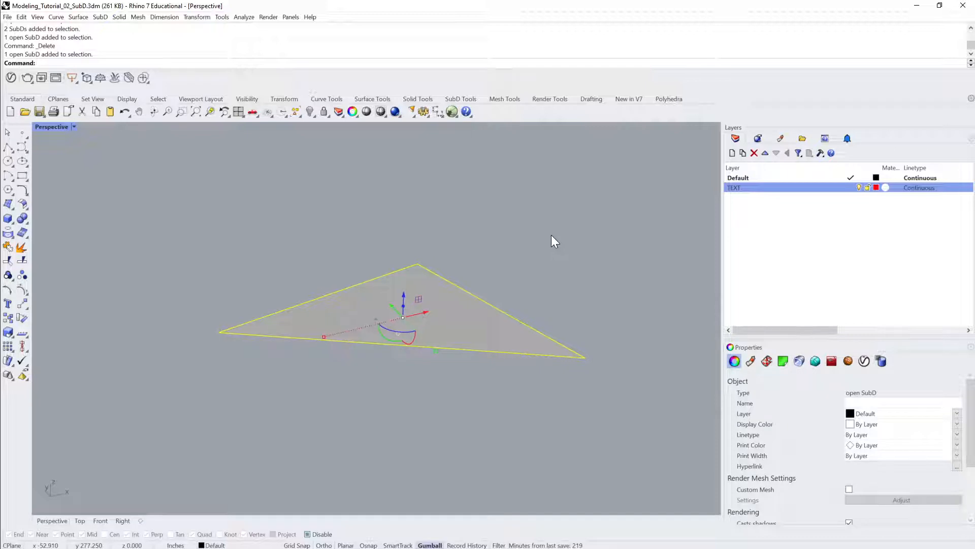
{"action": "left_click", "coordinate": [552, 235]}
{"action": "scroll", "coordinate": [549, 246], "scroll_direction": "down", "scroll_amount": 3}
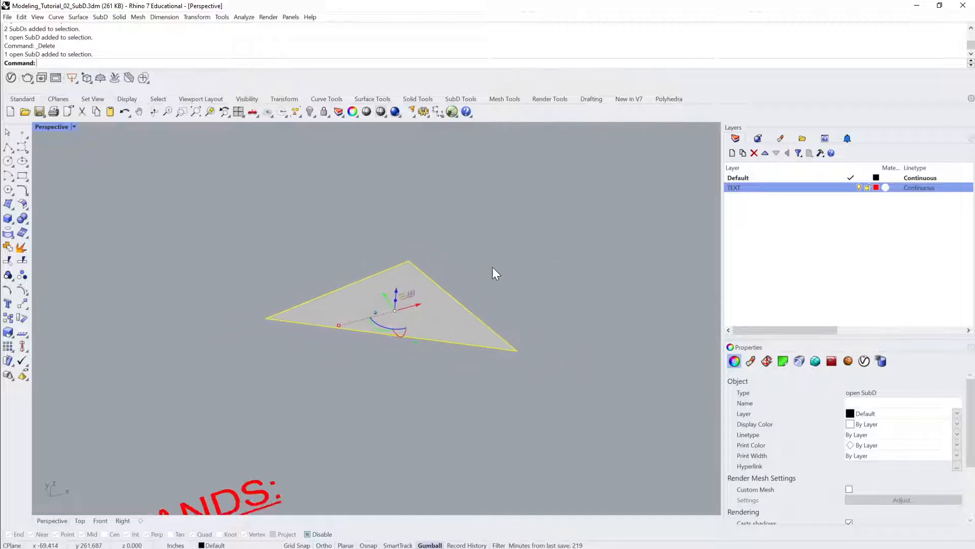
{"action": "left_click", "coordinate": [433, 310]}
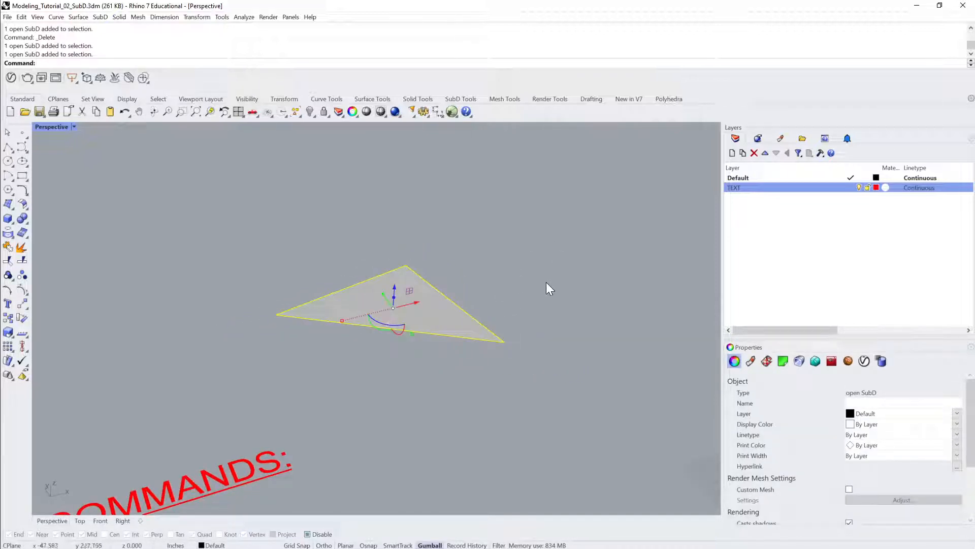
{"action": "right_click_drag", "start_coordinate": [523, 289], "coordinate": [458, 291]}
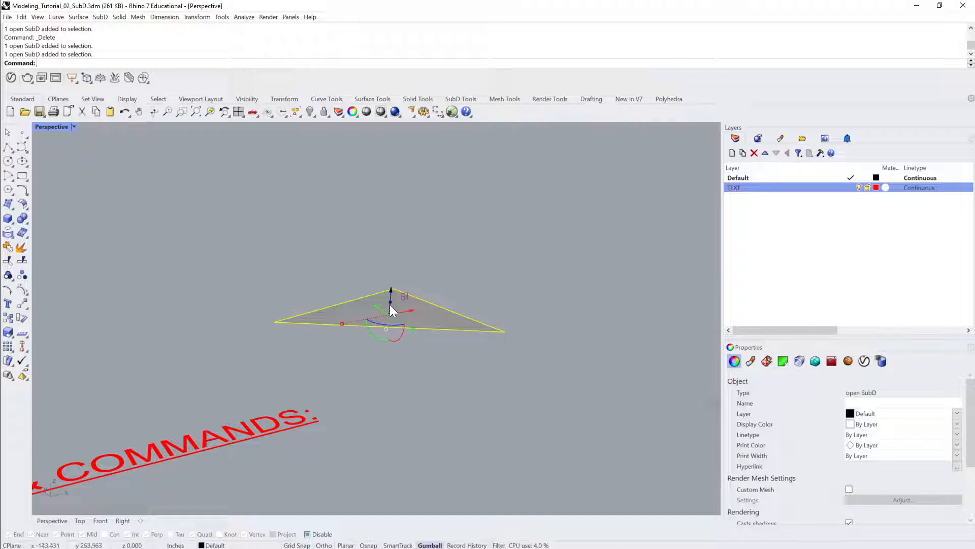
{"action": "left_click_drag", "start_coordinate": [389, 302], "coordinate": [414, 163]}
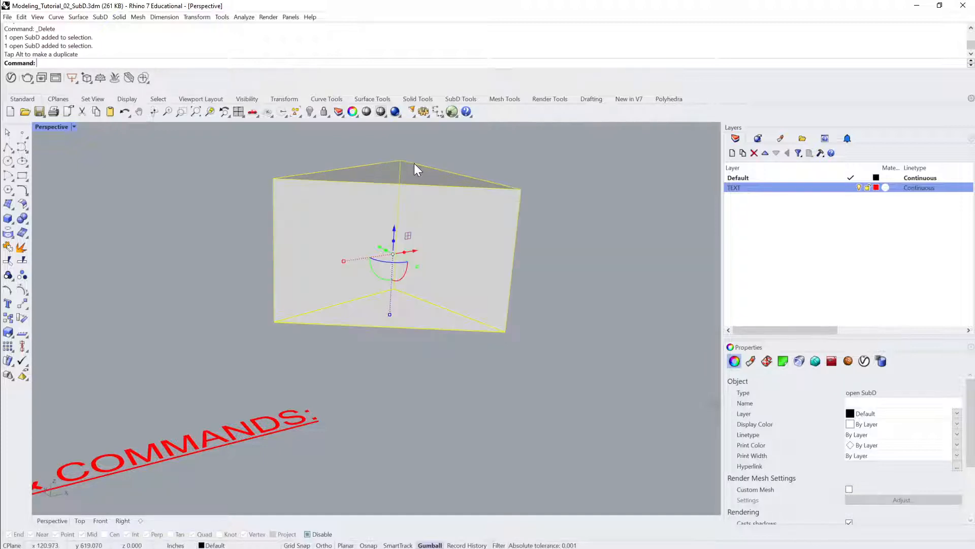
Toggle the gumball display off and back on, and clear the selection.
{"action": "left_click", "coordinate": [430, 544]}
{"action": "left_click", "coordinate": [429, 545]}
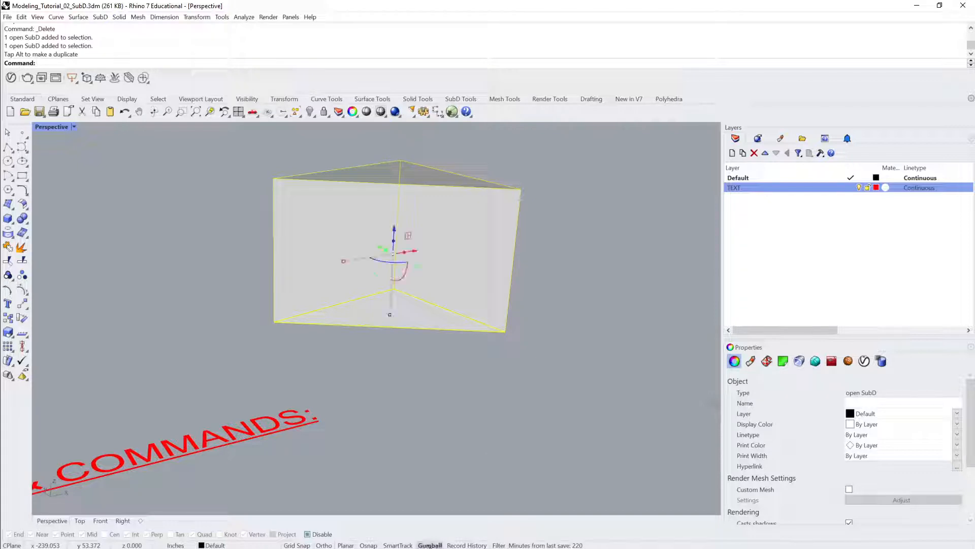
{"action": "left_click", "coordinate": [430, 545]}
{"action": "left_click", "coordinate": [430, 545]}
{"action": "left_click", "coordinate": [460, 414]}
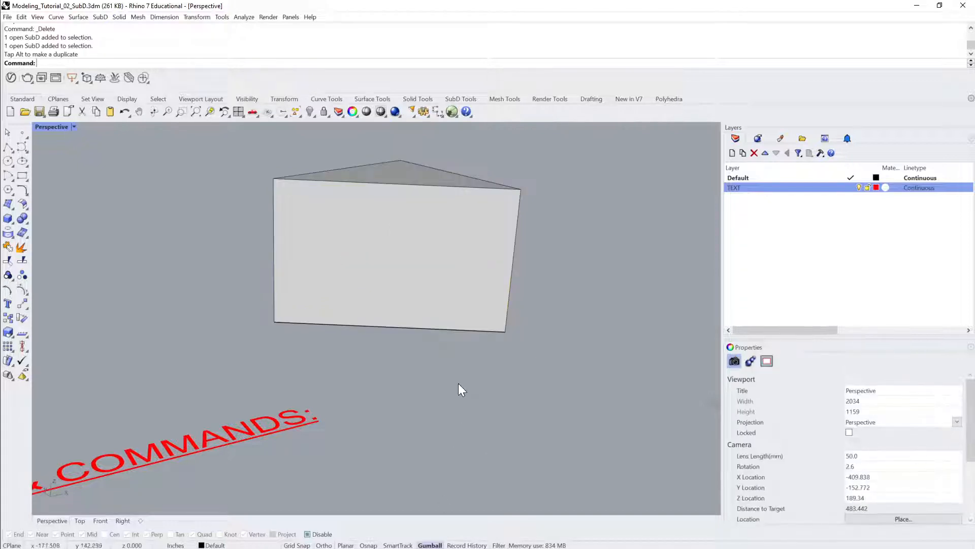
Select the extruded prism, examine the gumball up close, open the numeric entry of its vertical extrude handle, and dismiss it without a value.
{"action": "left_click", "coordinate": [415, 238]}
{"action": "right_click_drag", "start_coordinate": [415, 238], "coordinate": [404, 279]}
{"action": "scroll", "coordinate": [403, 278], "scroll_direction": "up", "scroll_amount": 2}
{"action": "scroll", "coordinate": [404, 279], "scroll_direction": "up", "scroll_amount": 2}
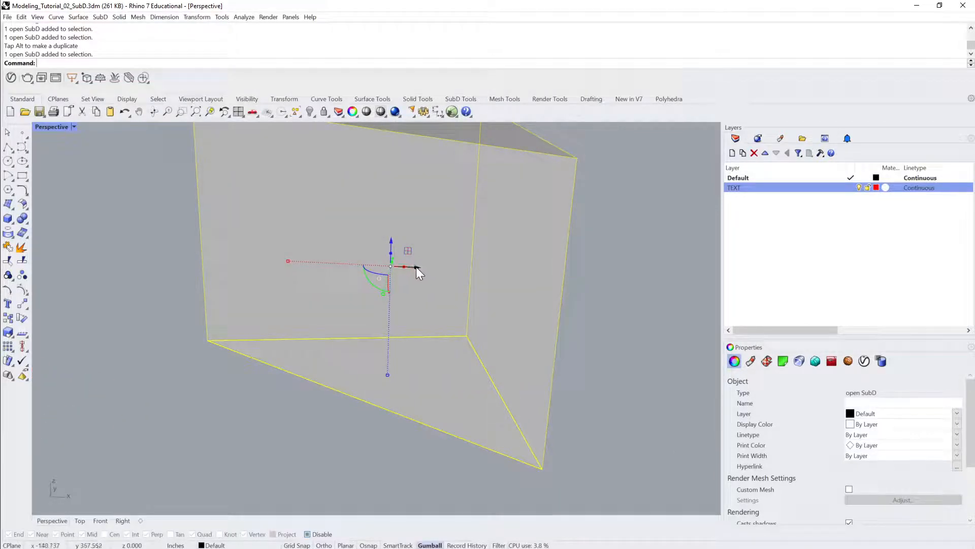
{"action": "right_click_drag", "start_coordinate": [385, 265], "coordinate": [329, 282]}
{"action": "scroll", "coordinate": [346, 283], "scroll_direction": "up", "scroll_amount": 3}
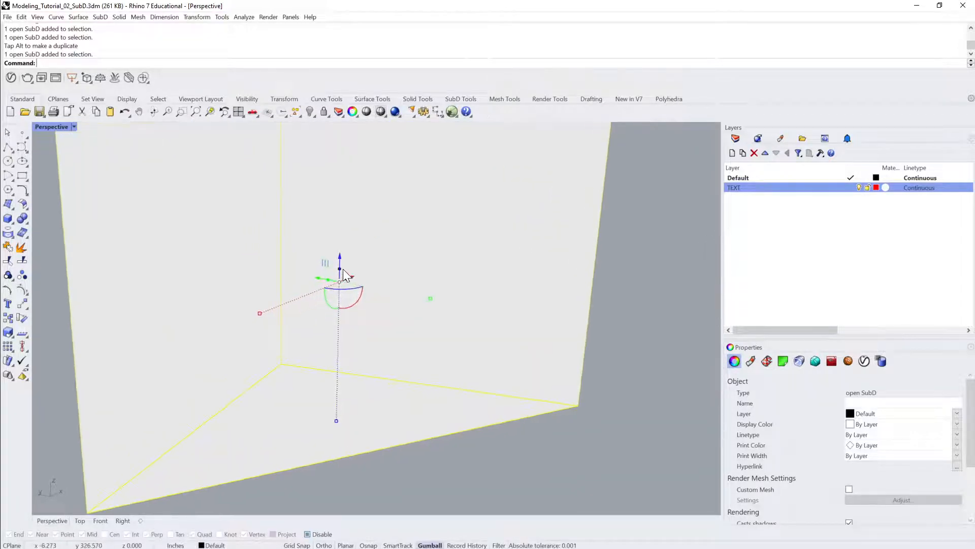
{"action": "left_click", "coordinate": [340, 269]}
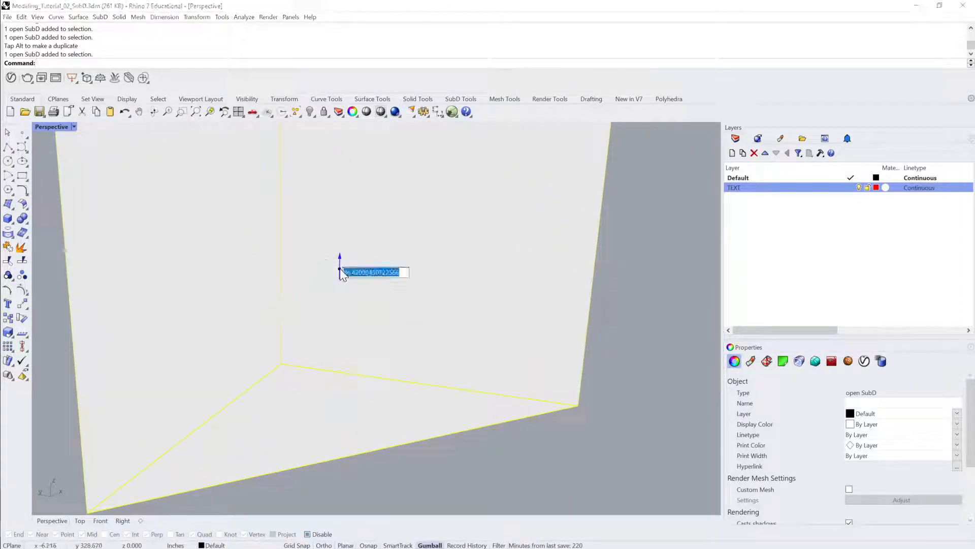
{"action": "left_click", "coordinate": [646, 279]}
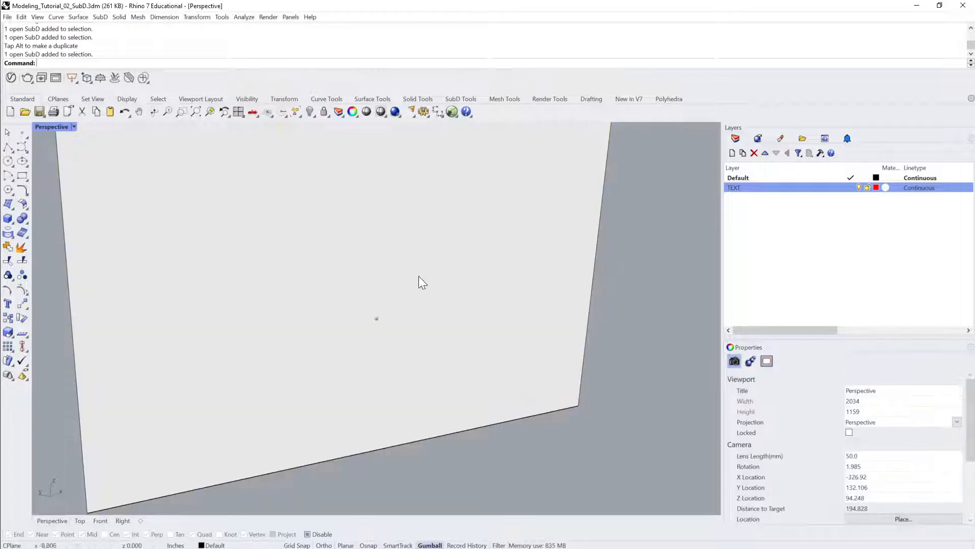
Undo the vertical extrusion of the triangular face.
{"action": "left_click", "coordinate": [398, 266]}
{"action": "right_click_drag", "start_coordinate": [397, 266], "coordinate": [388, 291]}
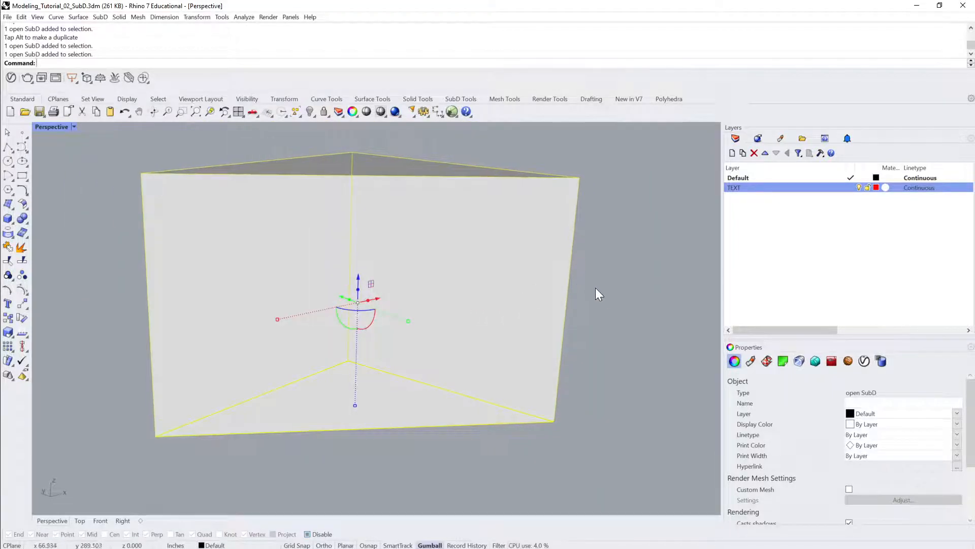
{"action": "key", "text": "ctrl+z"}
Try moving the triangular face straight up with the gumball's vertical arrow, and undo the move.
{"action": "left_click", "coordinate": [353, 403]}
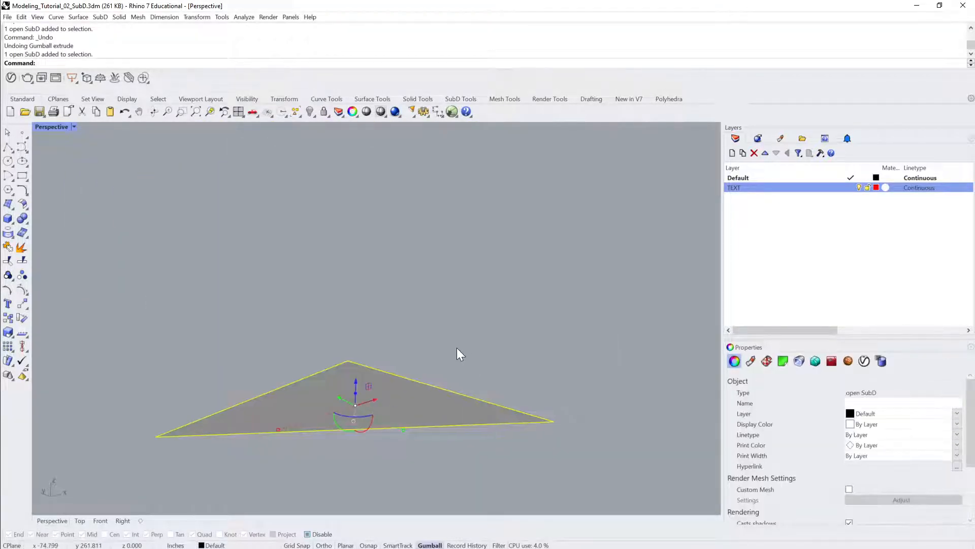
{"action": "scroll", "coordinate": [455, 345], "scroll_direction": "up", "scroll_amount": 3}
{"action": "left_click_drag", "start_coordinate": [370, 386], "coordinate": [373, 318]}
{"action": "key", "text": "ctrl+z"}
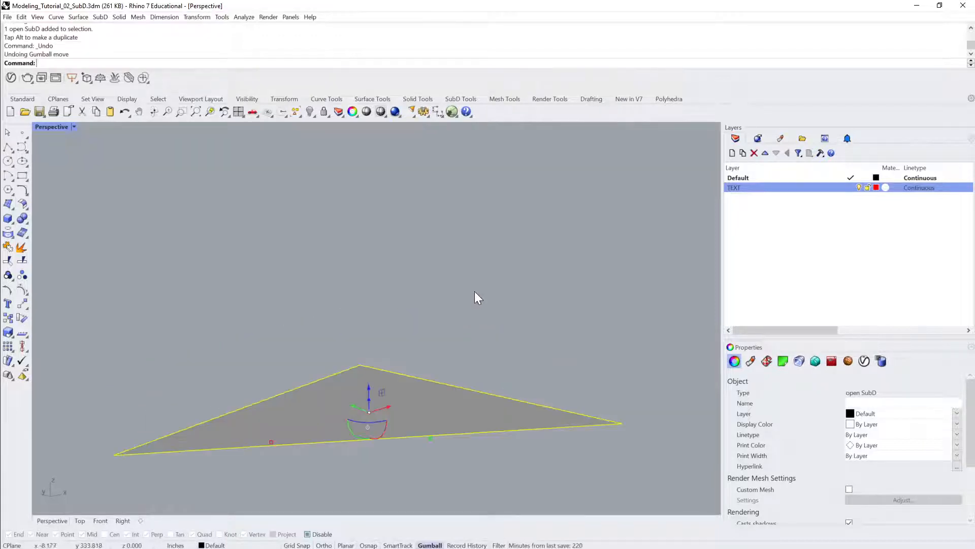
Reselect the triangular face, extrude it vertically with the gumball into a tall prism, and clear the selection.
{"action": "left_click", "coordinate": [374, 392]}
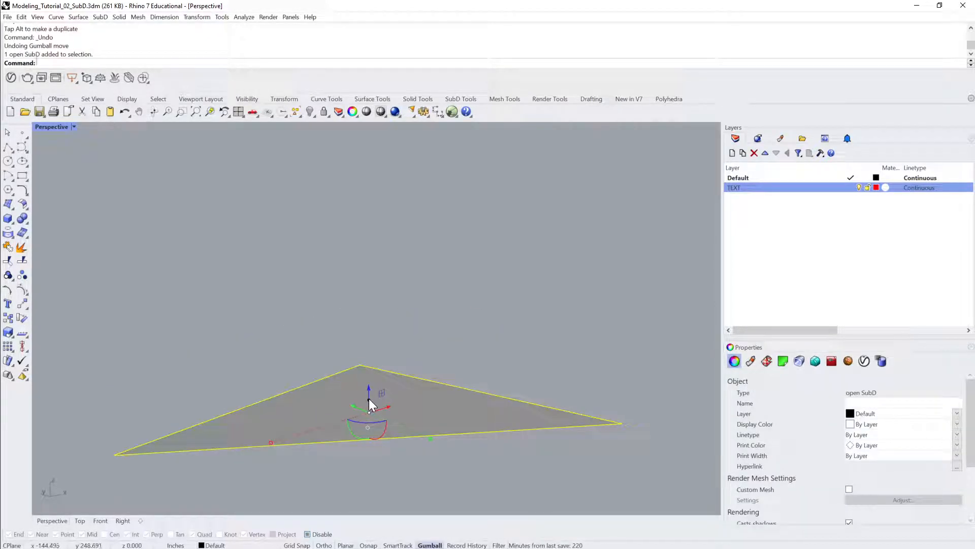
{"action": "left_click_drag", "start_coordinate": [369, 400], "coordinate": [391, 148]}
{"action": "right_click_drag", "start_coordinate": [433, 251], "coordinate": [458, 286]}
{"action": "key", "text": "Escape"}
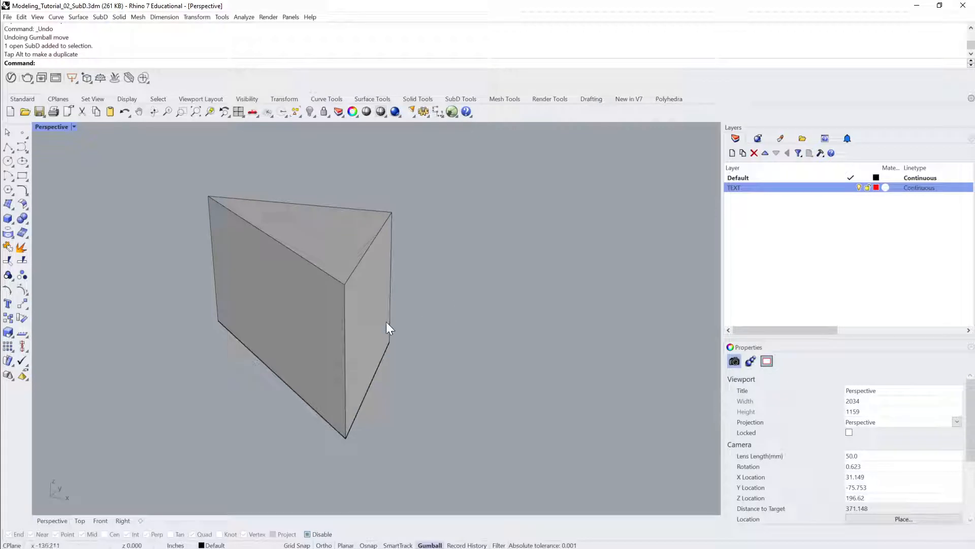
Select only the prism's narrow side face and move it slightly outward along the gumball's X axis.
{"action": "left_click", "coordinate": [373, 299], "text": "ctrl+shift"}
{"action": "right_click_drag", "start_coordinate": [435, 333], "coordinate": [430, 345]}
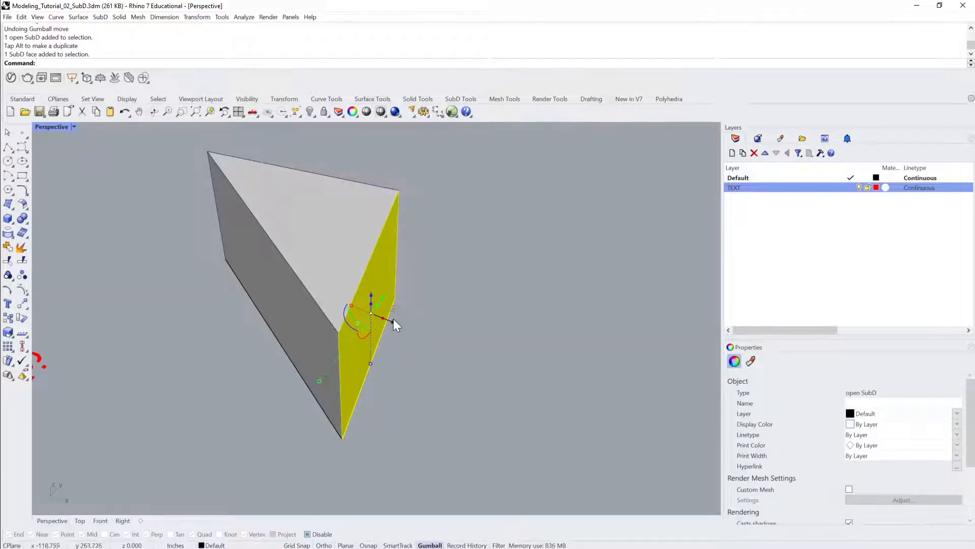
{"action": "left_click_drag", "start_coordinate": [394, 319], "coordinate": [419, 298]}
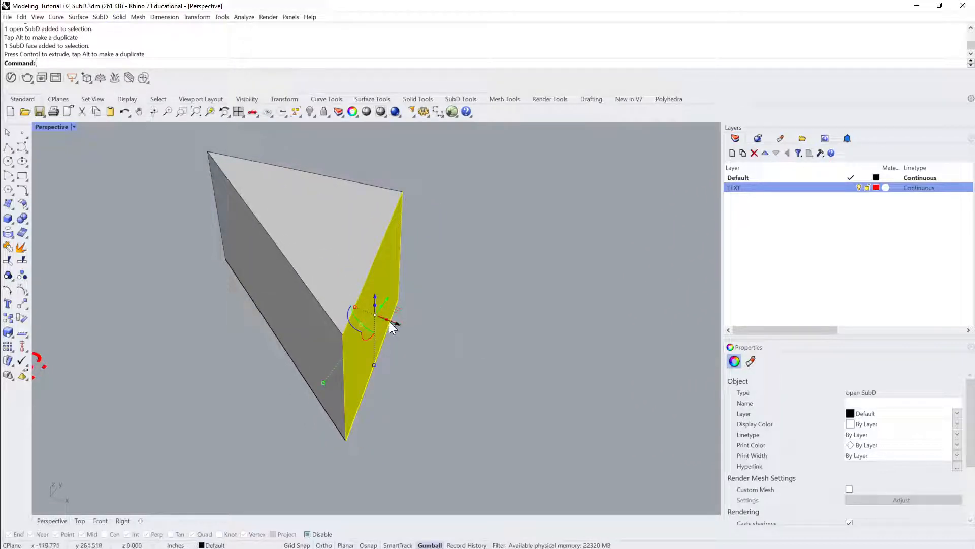
Try extruding the selected side face outward along the gumball's X axis, and undo the extrusion.
{"action": "left_click_drag", "start_coordinate": [390, 321], "coordinate": [480, 340]}
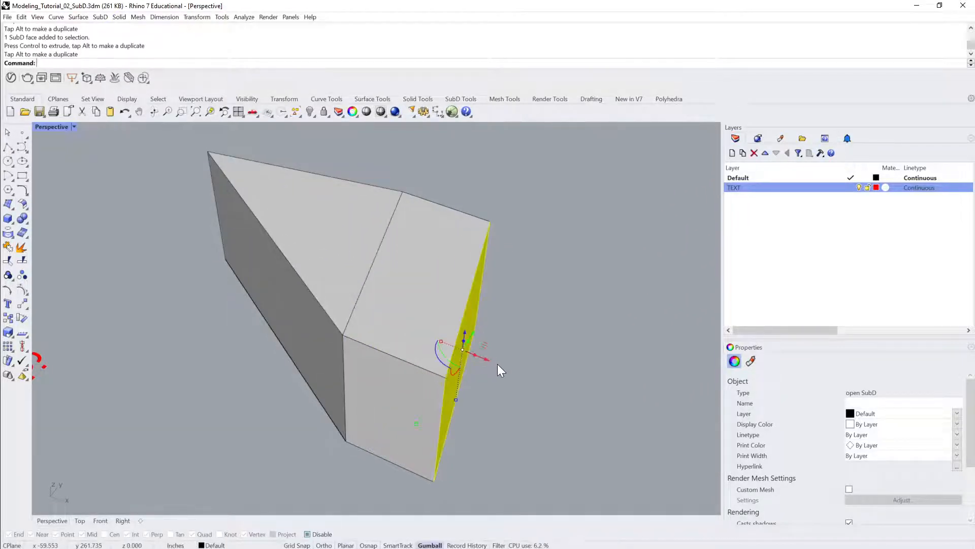
{"action": "key", "text": "ctrl+z"}
Select the whole prism, compare its gumball axes with the construction plane axes from above, and clear the selection.
{"action": "right_click_drag", "start_coordinate": [471, 334], "coordinate": [504, 309]}
{"action": "left_click", "coordinate": [415, 313]}
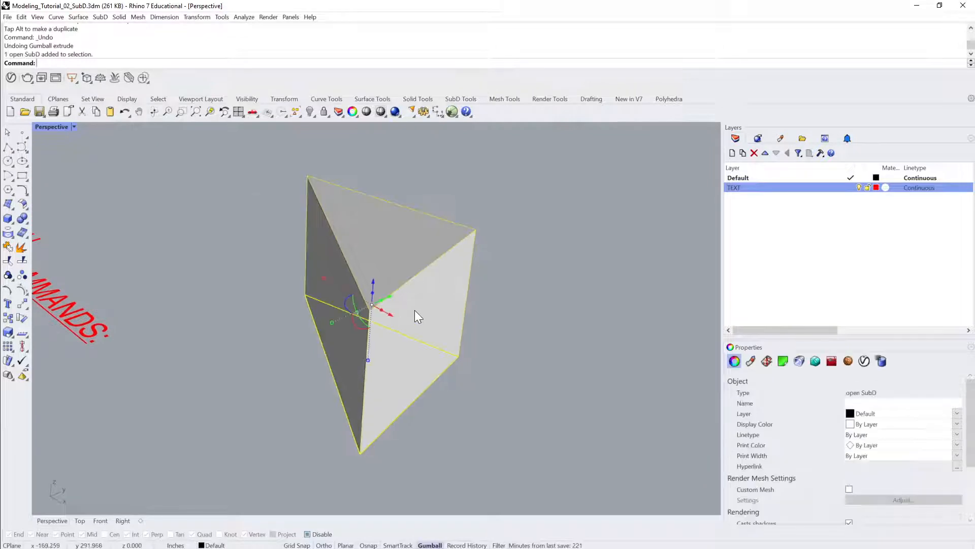
{"action": "right_click_drag", "start_coordinate": [416, 312], "coordinate": [449, 292]}
{"action": "scroll", "coordinate": [449, 291], "scroll_direction": "down", "scroll_amount": 6}
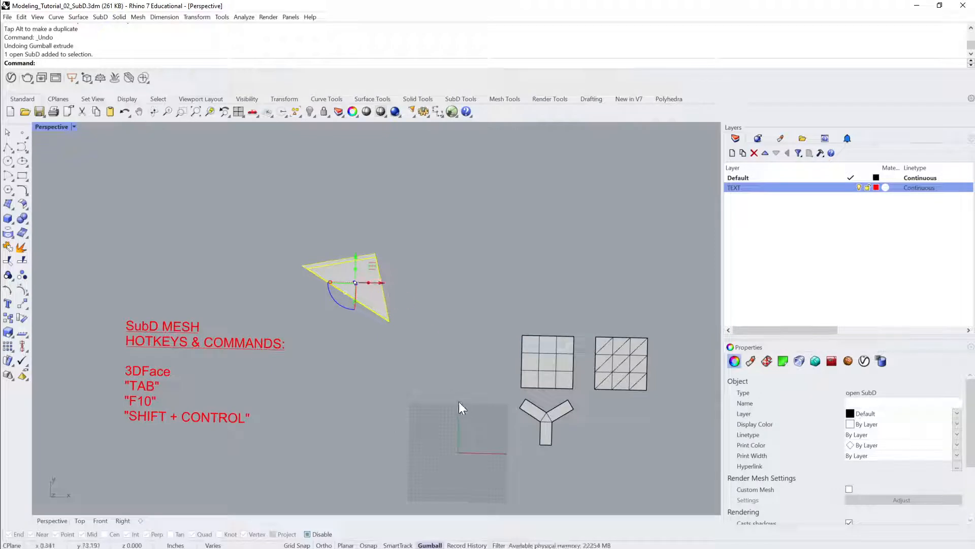
{"action": "right_click_drag", "start_coordinate": [493, 408], "coordinate": [445, 339]}
{"action": "left_click", "coordinate": [470, 361]}
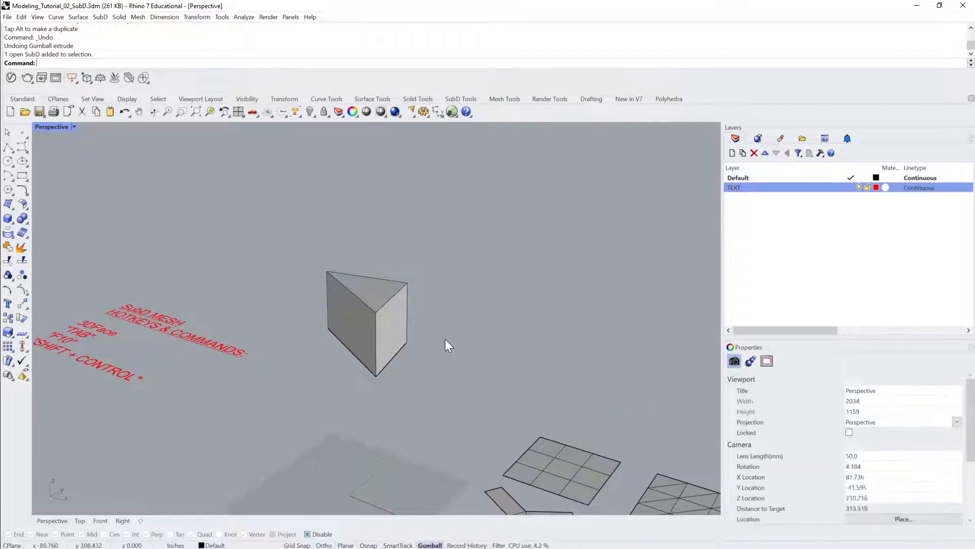
Select only the prism's narrow side face, try extruding it along the construction plane's X direction in plan view, and undo it.
{"action": "left_click", "coordinate": [395, 320], "text": "ctrl+shift"}
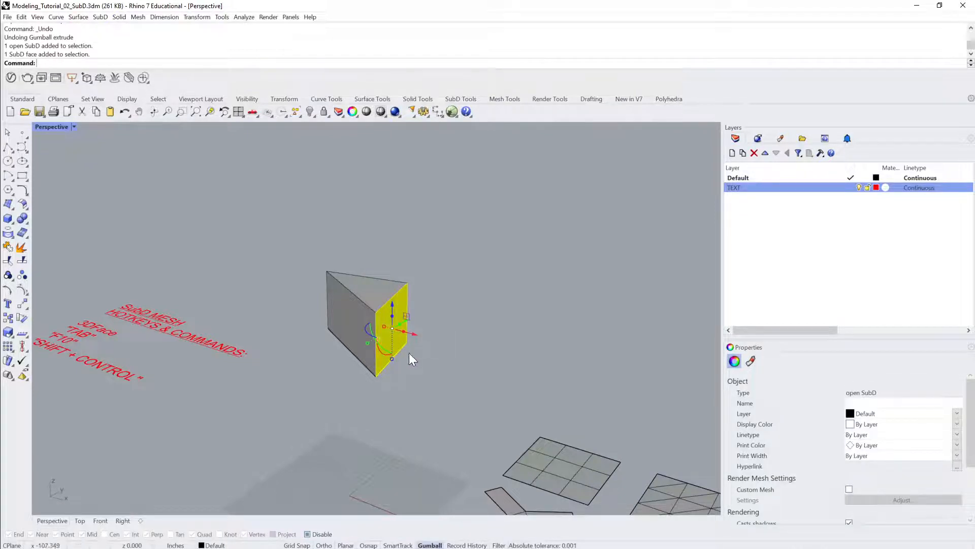
{"action": "right_click_drag", "start_coordinate": [410, 354], "coordinate": [381, 312]}
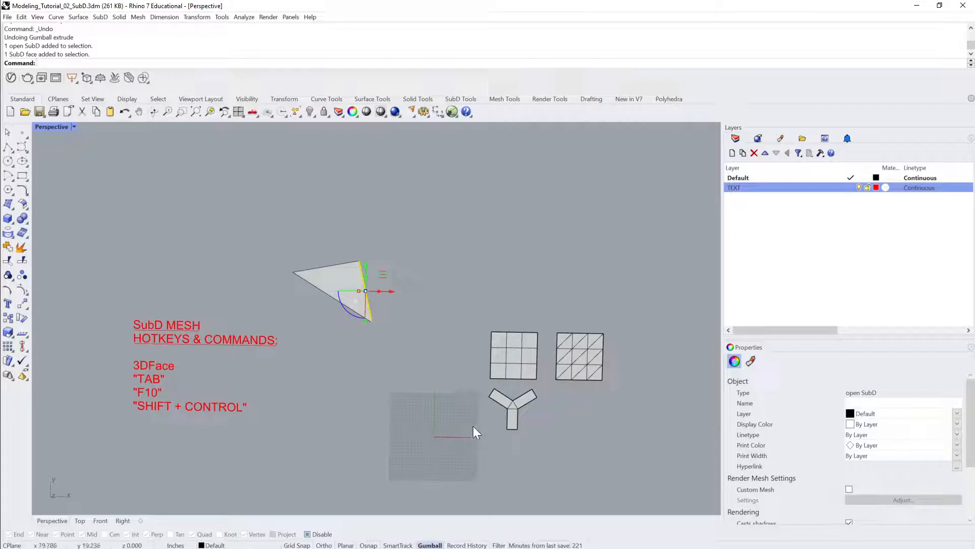
{"action": "right_click_drag", "start_coordinate": [474, 427], "coordinate": [433, 436]}
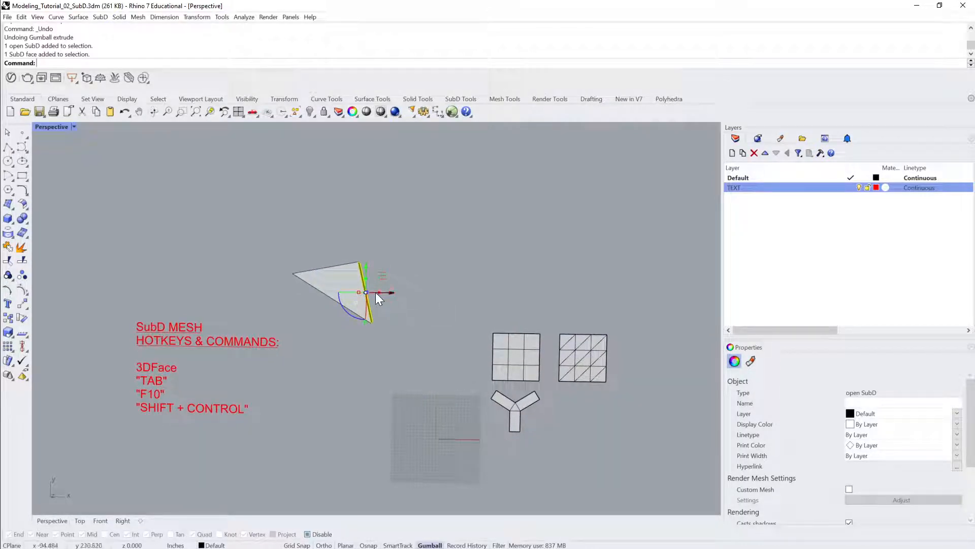
{"action": "left_click_drag", "start_coordinate": [378, 292], "coordinate": [422, 293]}
{"action": "key", "text": "ctrl+z"}
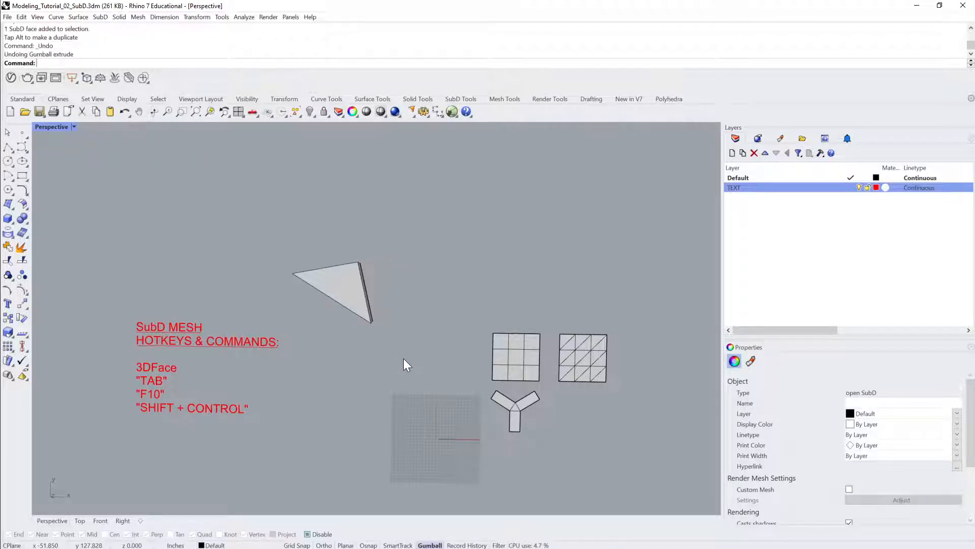
Set the gumball alignment to Object and select only the prism's narrow side face.
{"action": "right_click_drag", "start_coordinate": [407, 342], "coordinate": [503, 350]}
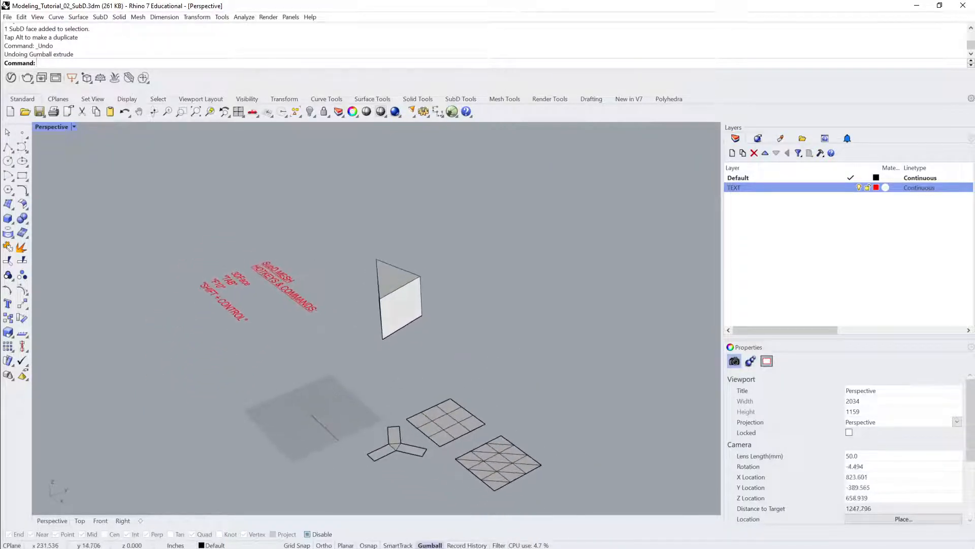
{"action": "right_click", "coordinate": [442, 545]}
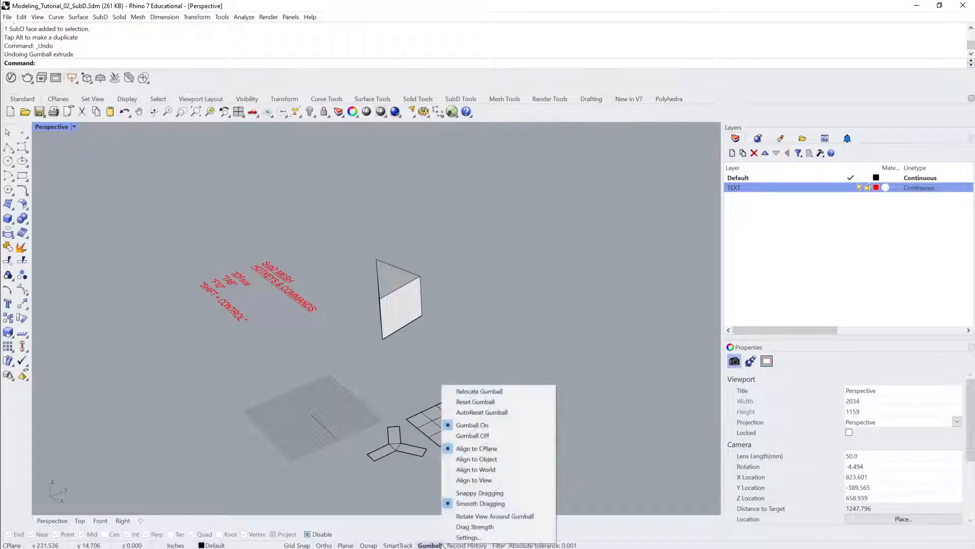
{"action": "left_click", "coordinate": [483, 459]}
{"action": "scroll", "coordinate": [474, 383], "scroll_direction": "up", "scroll_amount": 5}
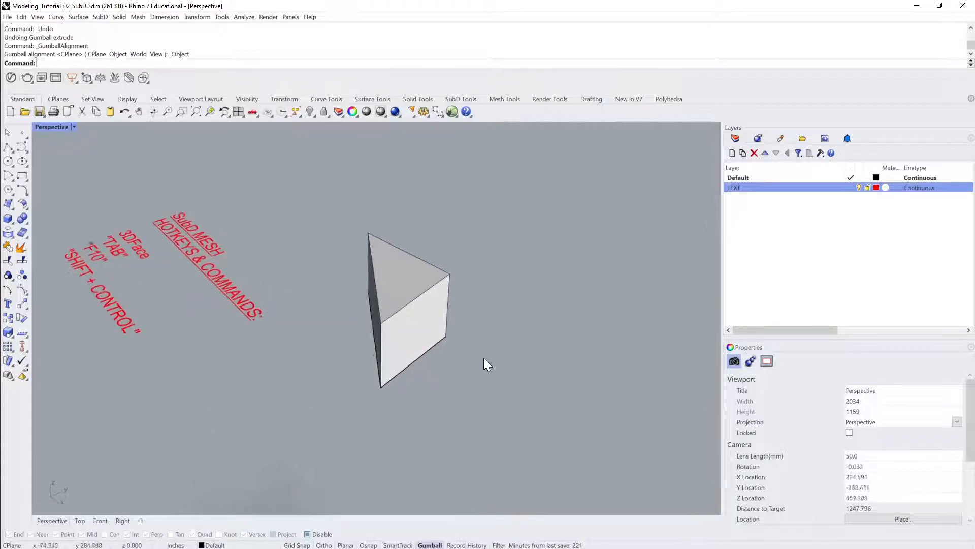
{"action": "left_click", "coordinate": [418, 335], "text": "ctrl+shift"}
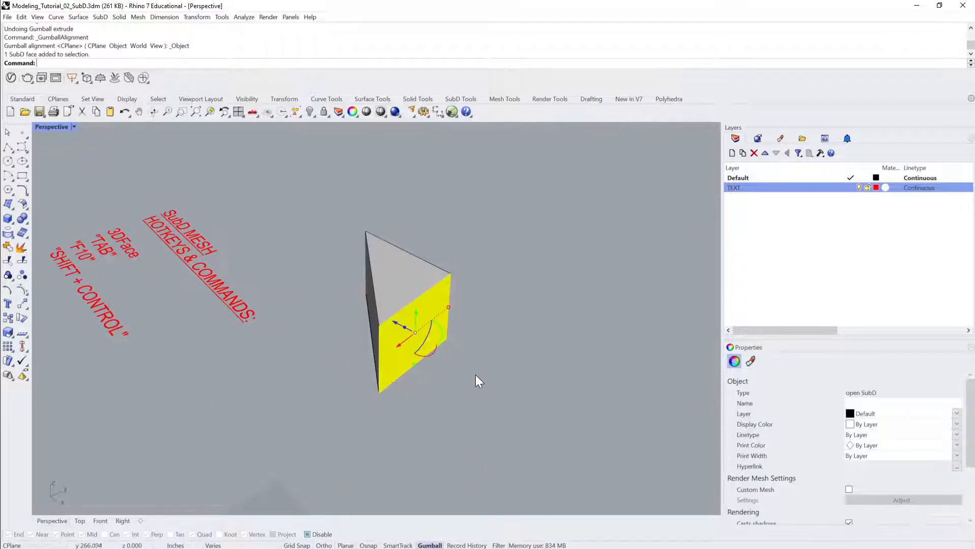
Extrude the prism's selected narrow side face outward along the object-aligned gumball axis and clear the selection.
{"action": "right_click_drag", "start_coordinate": [477, 374], "coordinate": [477, 371]}
{"action": "scroll", "coordinate": [477, 371], "scroll_direction": "down", "scroll_amount": 6}
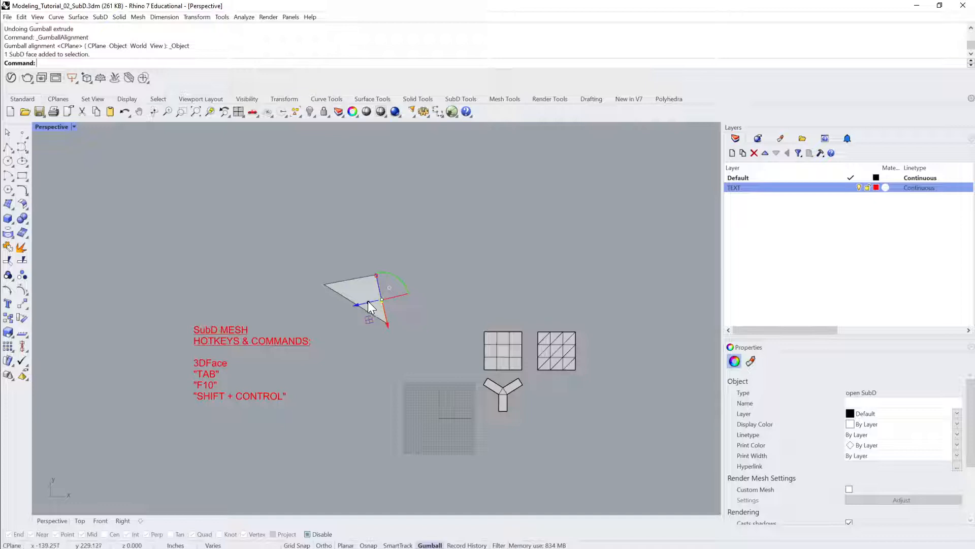
{"action": "left_click_drag", "start_coordinate": [394, 296], "coordinate": [399, 321]}
{"action": "key", "text": "Escape"}
Select the prism's second side face and extrude it outward perpendicular to the face.
{"action": "mouse_move", "coordinate": [384, 340]}
{"action": "right_mouse_down"}
{"action": "mouse_move", "coordinate": [410, 342]}
{"action": "mouse_move", "coordinate": [425, 316]}
{"action": "mouse_move", "coordinate": [425, 337]}
{"action": "mouse_move", "coordinate": [394, 347]}
{"action": "right_mouse_up"}
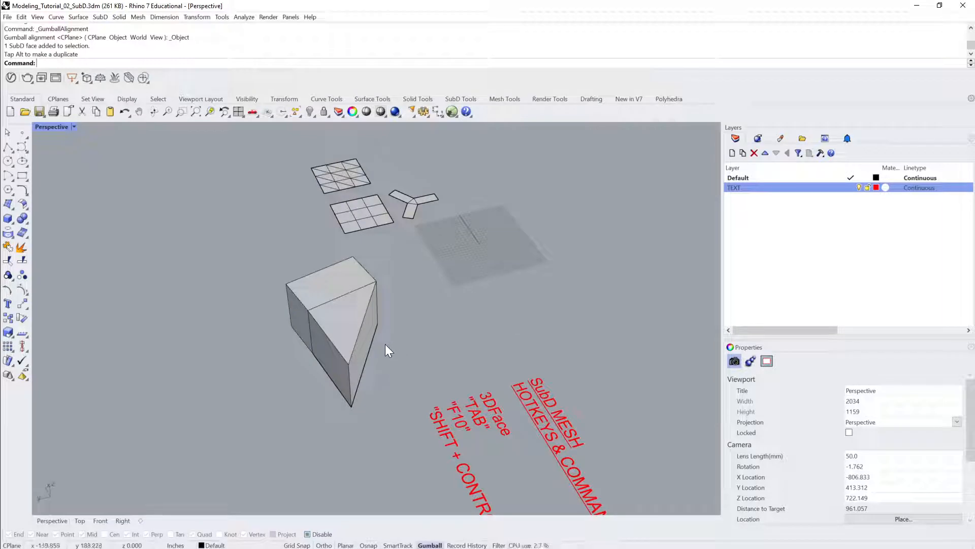
{"action": "left_click", "coordinate": [366, 345], "text": "ctrl+shift"}
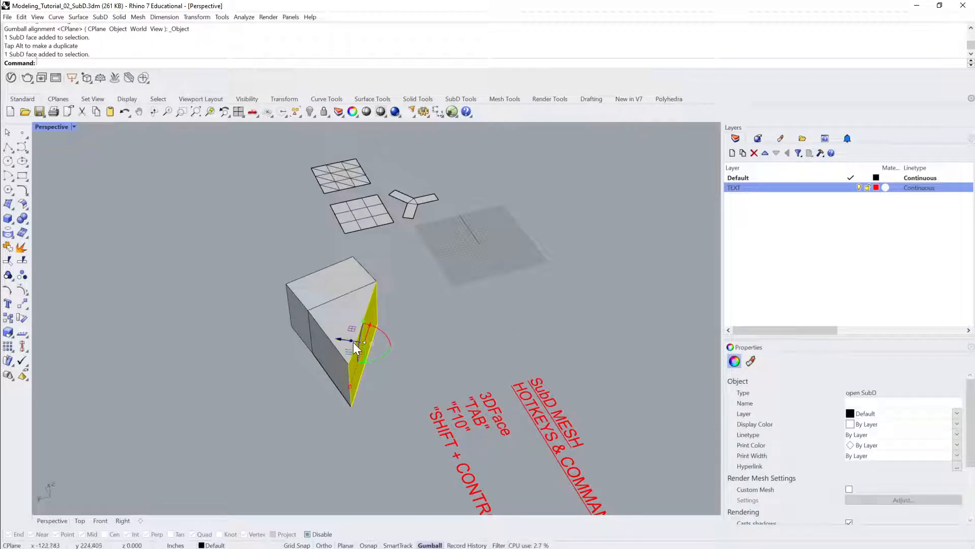
{"action": "left_click_drag", "start_coordinate": [351, 340], "coordinate": [416, 343]}
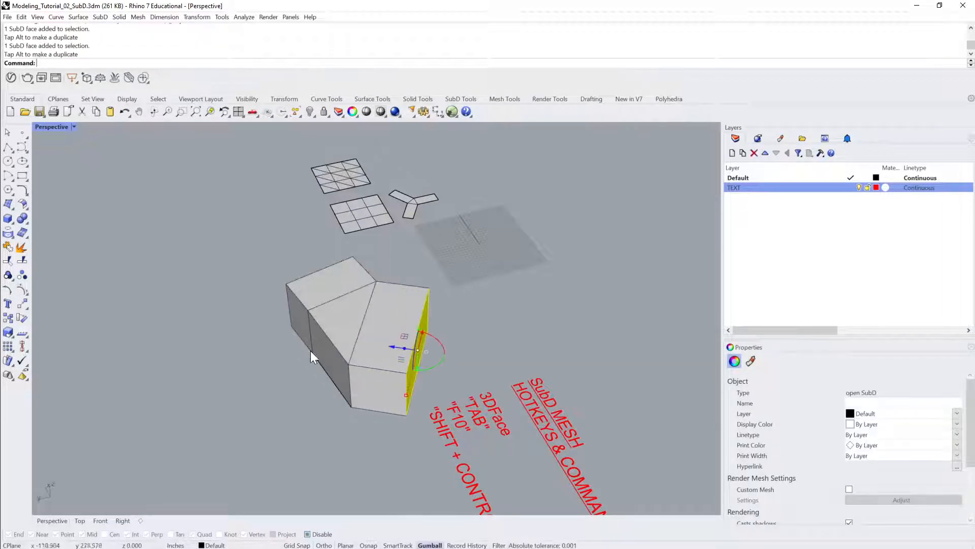
Select only the prism's remaining side face, extrude it outward into a third arm, and clear the selection.
{"action": "right_click_drag", "start_coordinate": [311, 356], "coordinate": [354, 365]}
{"action": "left_click", "coordinate": [343, 366], "text": "ctrl+shift"}
{"action": "left_click", "coordinate": [350, 407]}
{"action": "left_click", "coordinate": [346, 367], "text": "ctrl+shift"}
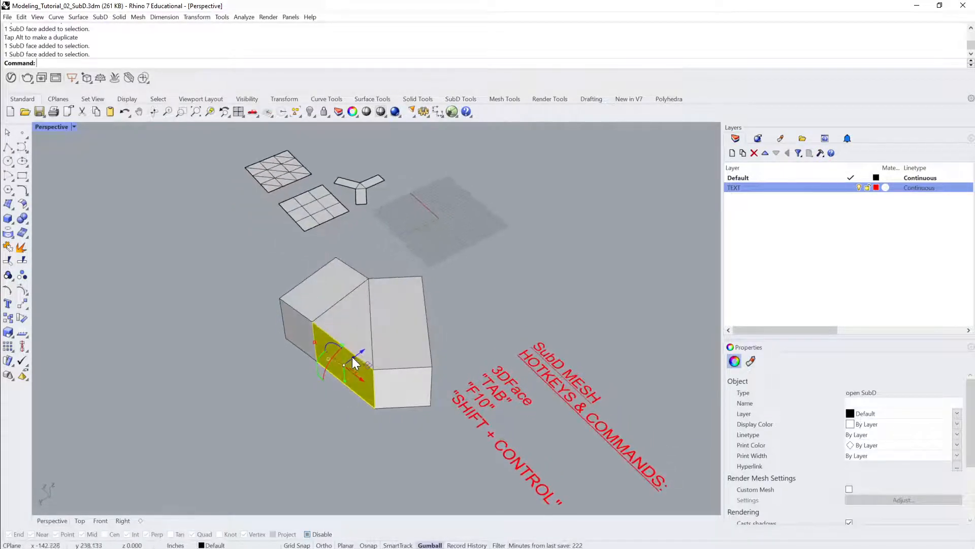
{"action": "left_click_drag", "start_coordinate": [355, 362], "coordinate": [304, 384]}
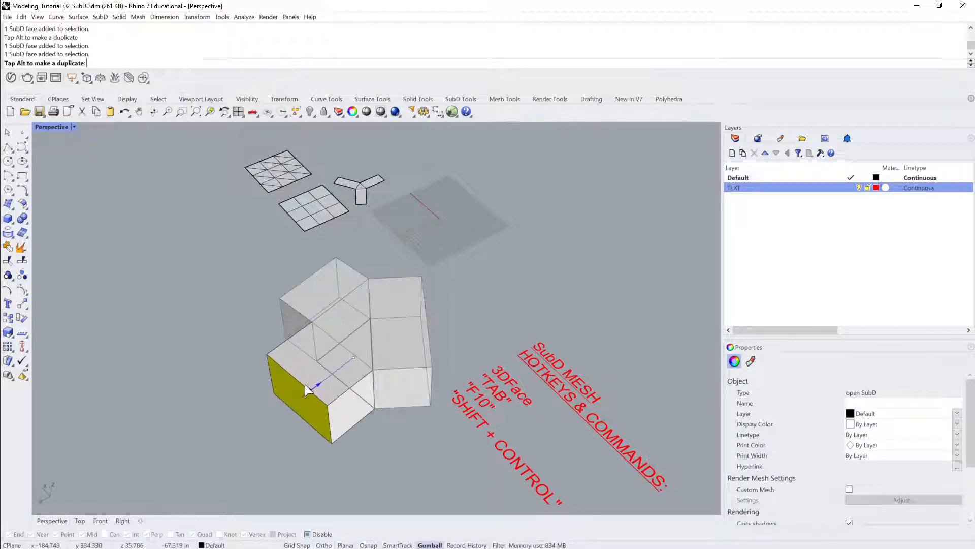
{"action": "left_click", "coordinate": [447, 329]}
{"action": "mouse_move", "coordinate": [447, 329]}
{"action": "right_mouse_down"}
{"action": "mouse_move", "coordinate": [349, 348]}
{"action": "mouse_move", "coordinate": [489, 296]}
{"action": "mouse_move", "coordinate": [437, 316]}
{"action": "right_mouse_up"}
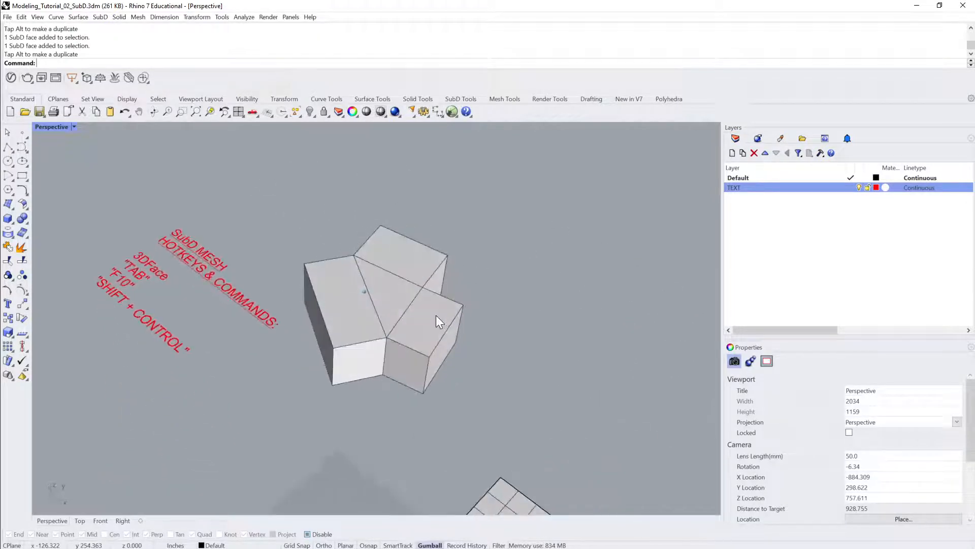
Review the gumball alignment options, examine the object-aligned gumball on the whole SubD, and clear the selection.
{"action": "right_click", "coordinate": [432, 545]}
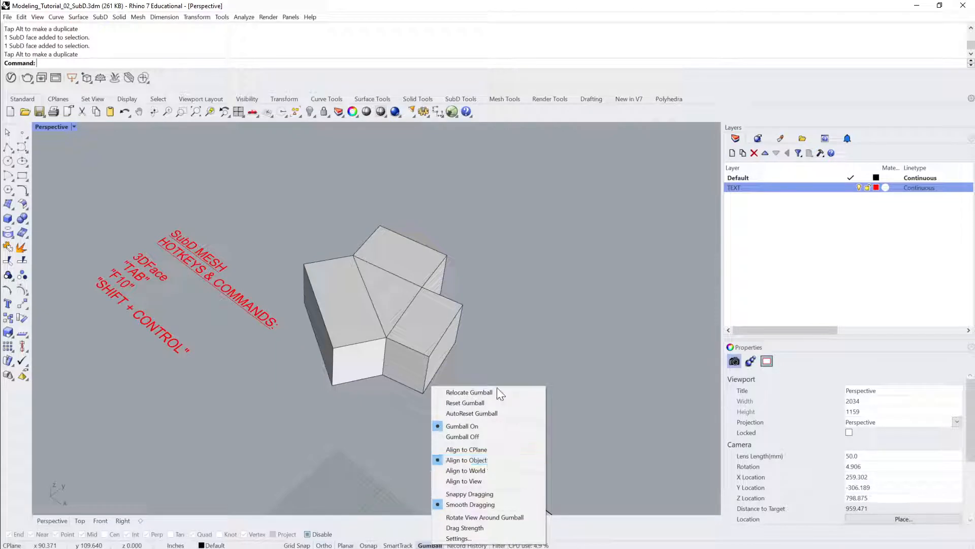
{"action": "right_click_drag", "start_coordinate": [500, 381], "coordinate": [409, 334]}
{"action": "scroll", "coordinate": [438, 344], "scroll_direction": "up", "scroll_amount": 3}
{"action": "scroll", "coordinate": [470, 356], "scroll_direction": "up", "scroll_amount": 2}
{"action": "left_click", "coordinate": [413, 338]}
{"action": "scroll", "coordinate": [466, 312], "scroll_direction": "down", "scroll_amount": 1}
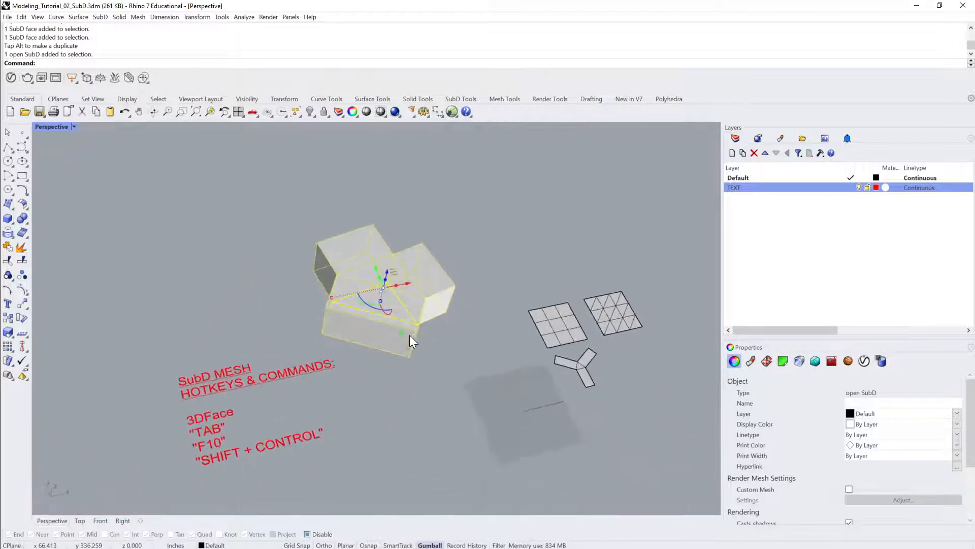
{"action": "scroll", "coordinate": [579, 295], "scroll_direction": "up", "scroll_amount": 1}
{"action": "scroll", "coordinate": [498, 241], "scroll_direction": "up", "scroll_amount": 3}
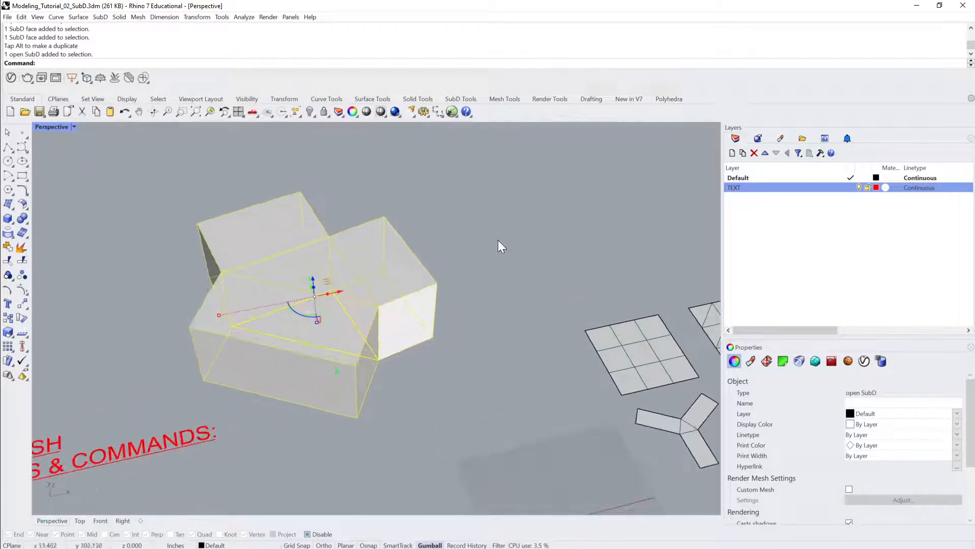
{"action": "key", "text": "Escape"}
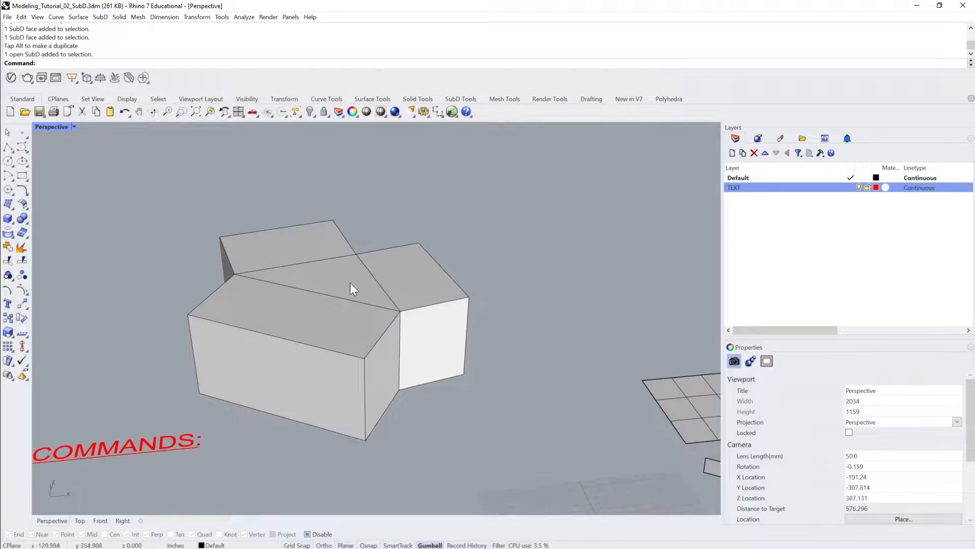
Move the central triangular top face straight down so the three arms slope inward, and clear the selection.
{"action": "left_click", "coordinate": [344, 279], "text": "ctrl+shift"}
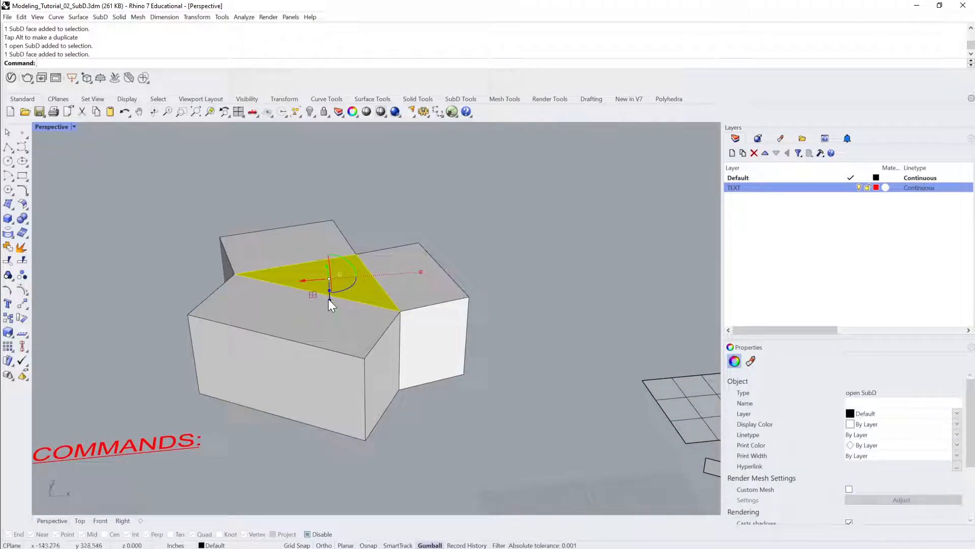
{"action": "left_click_drag", "start_coordinate": [329, 300], "coordinate": [336, 331]}
{"action": "left_click", "coordinate": [495, 223]}
Try lowering a single outer top corner vertex of one arm, inspect the twisted top face, and undo the move.
{"action": "right_click_drag", "start_coordinate": [477, 299], "coordinate": [469, 275]}
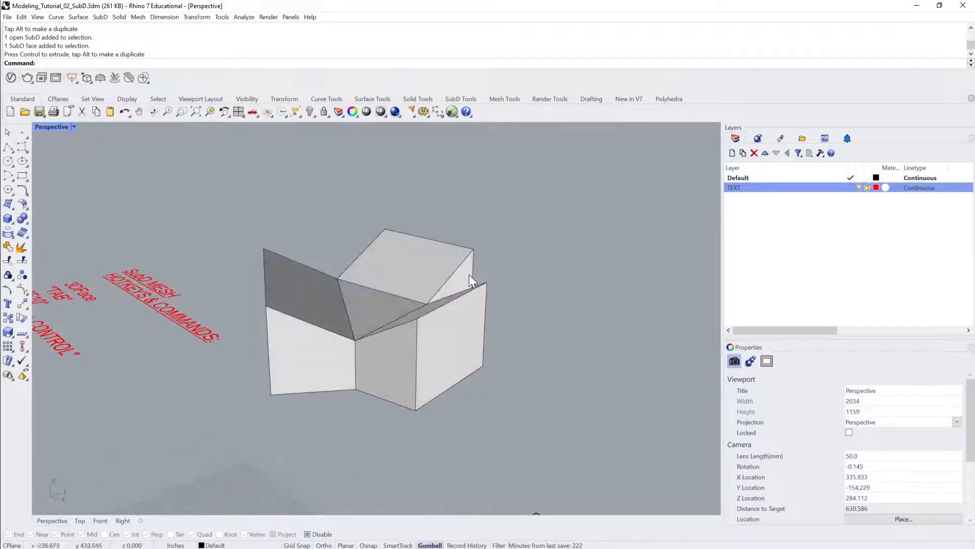
{"action": "left_click", "coordinate": [487, 282], "text": "ctrl+shift"}
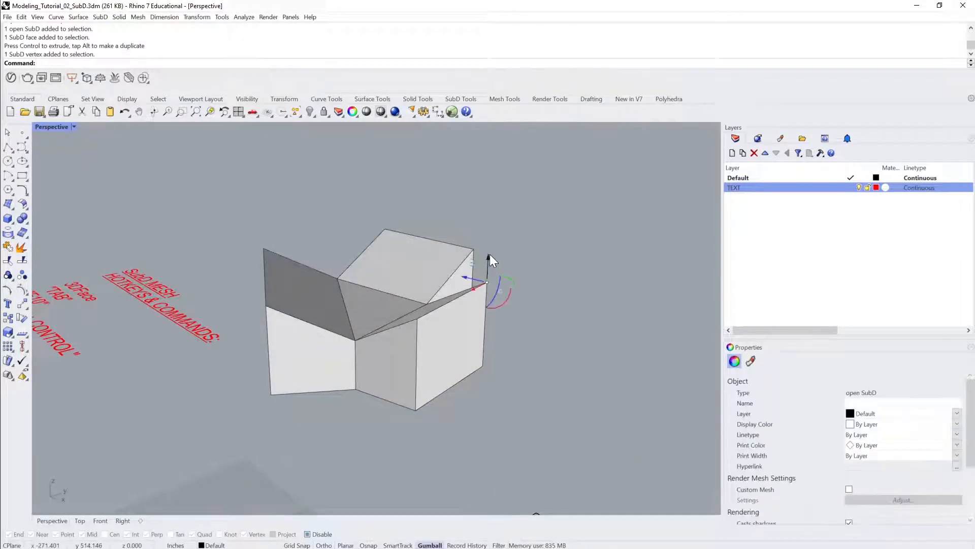
{"action": "left_click_drag", "start_coordinate": [490, 254], "coordinate": [494, 318]}
{"action": "right_click_drag", "start_coordinate": [494, 318], "coordinate": [317, 310]}
{"action": "scroll", "coordinate": [280, 273], "scroll_direction": "up", "scroll_amount": 3}
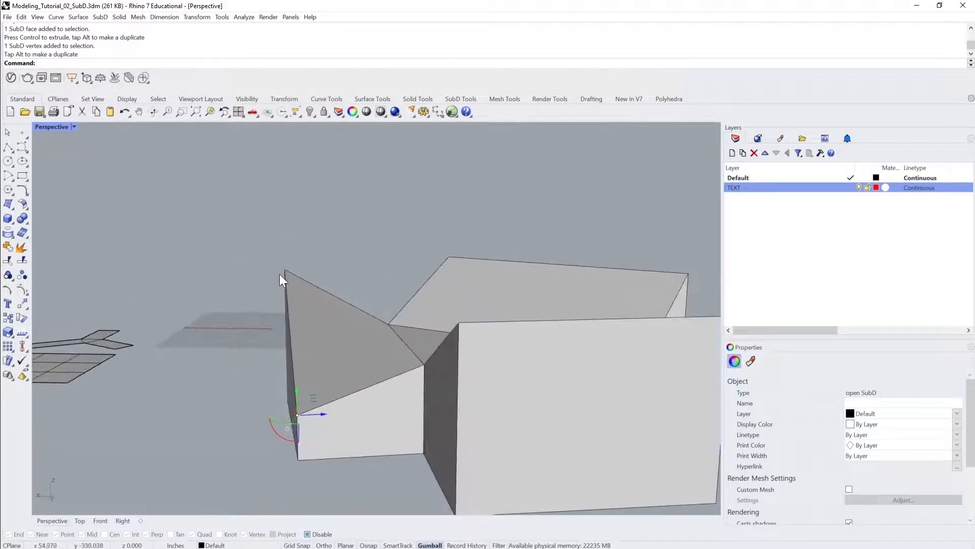
{"action": "right_click_drag", "start_coordinate": [438, 361], "coordinate": [349, 357]}
{"action": "mouse_move", "coordinate": [440, 328]}
{"action": "right_mouse_down"}
{"action": "mouse_move", "coordinate": [348, 337]}
{"action": "mouse_move", "coordinate": [444, 360]}
{"action": "mouse_move", "coordinate": [395, 303]}
{"action": "mouse_move", "coordinate": [454, 279]}
{"action": "mouse_move", "coordinate": [333, 319]}
{"action": "mouse_move", "coordinate": [428, 298]}
{"action": "mouse_move", "coordinate": [417, 295]}
{"action": "right_mouse_up"}
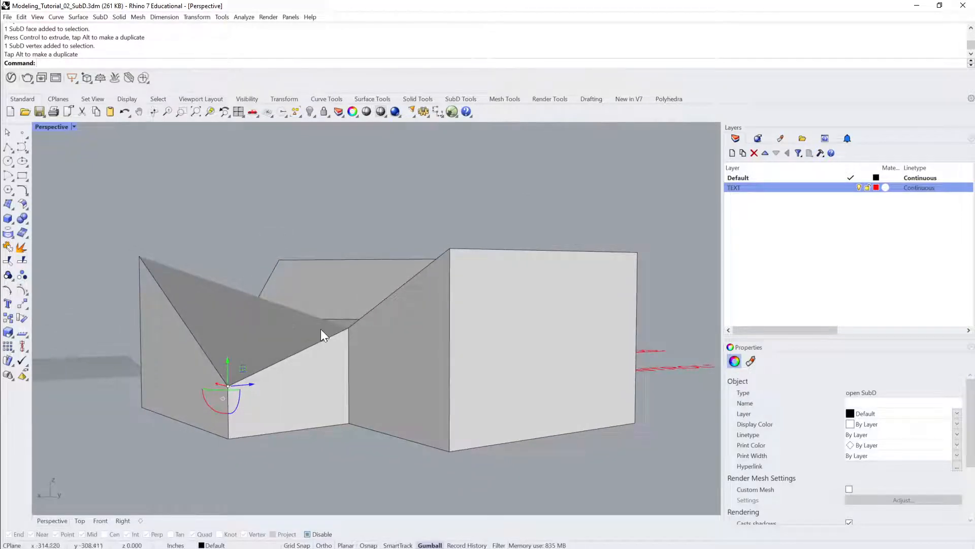
{"action": "right_click_drag", "start_coordinate": [321, 330], "coordinate": [403, 300]}
{"action": "key", "text": "Escape"}
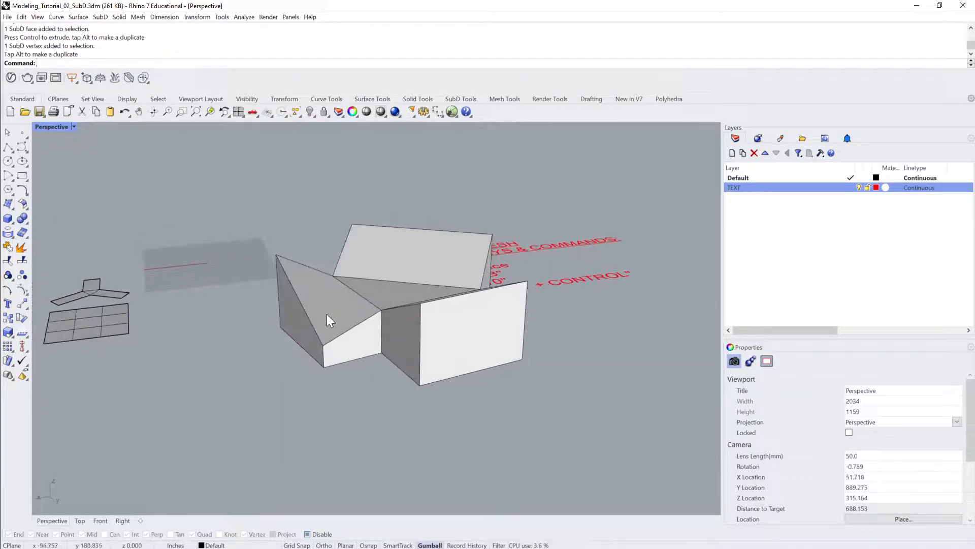
{"action": "key", "text": "ctrl+z"}
Undo the lowering of the central triangular face and redo it.
{"action": "right_click_drag", "start_coordinate": [387, 405], "coordinate": [321, 340]}
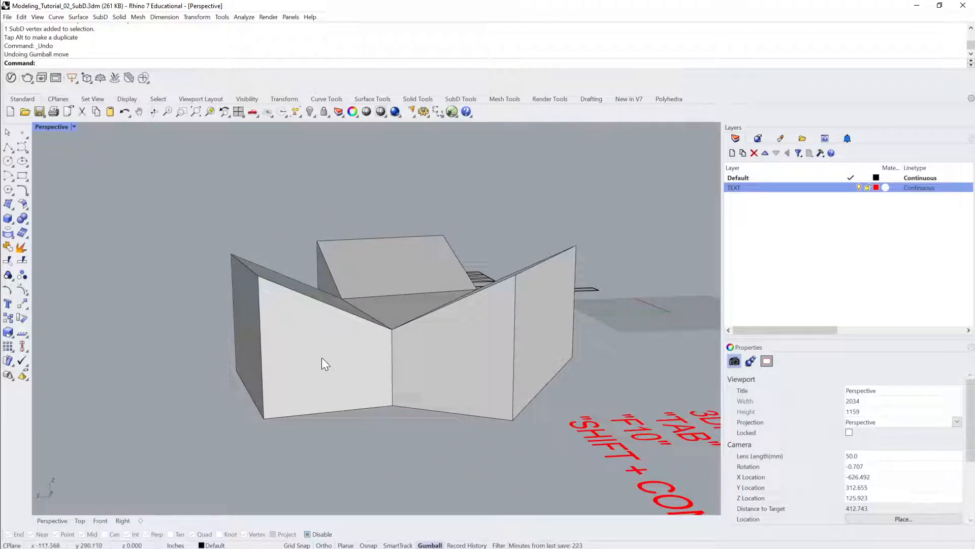
{"action": "scroll", "coordinate": [321, 358], "scroll_direction": "down", "scroll_amount": 3}
{"action": "key", "text": "ctrl+z"}
{"action": "key", "text": "ctrl+y"}
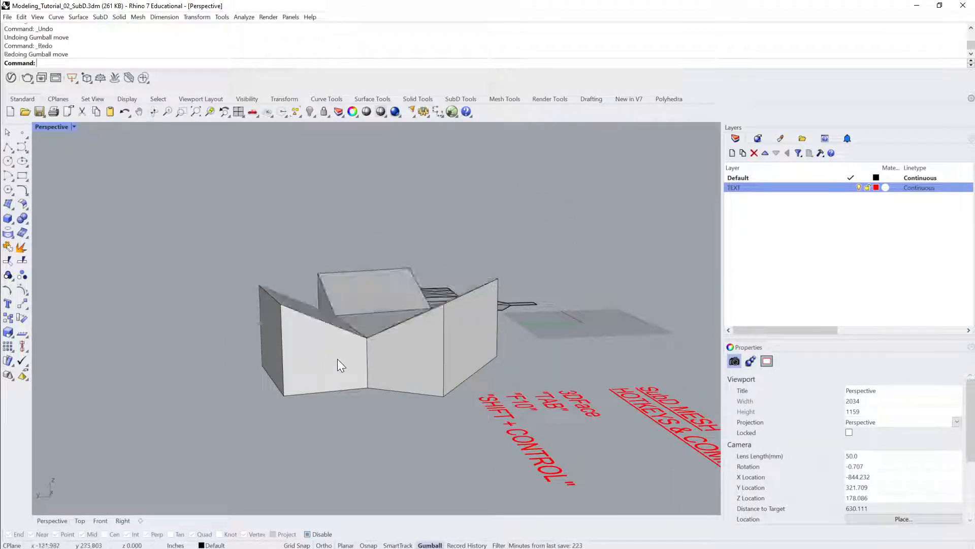
Preview the SubDs in smooth display and switch back to flat display.
{"action": "key", "text": "Tab"}
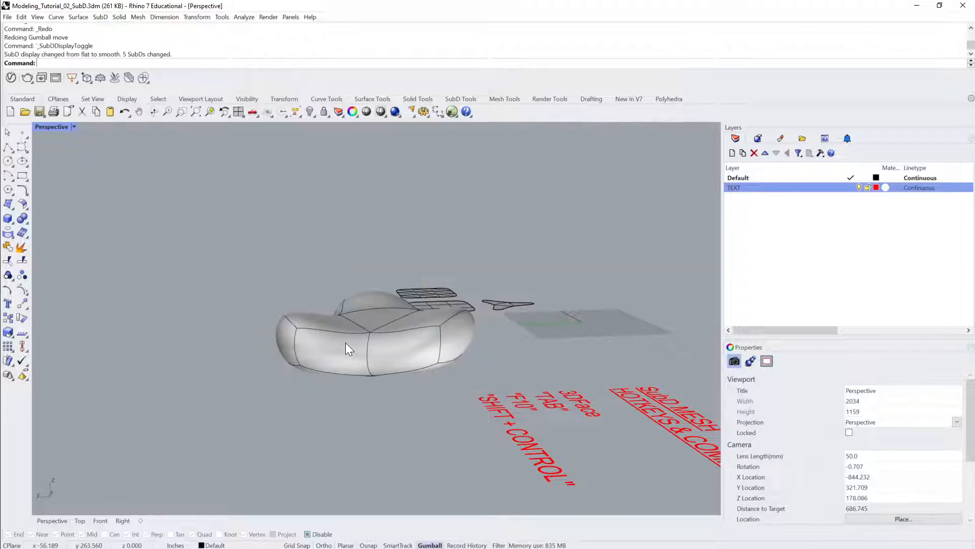
{"action": "key", "text": "Tab"}
{"action": "right_click_drag", "start_coordinate": [346, 343], "coordinate": [385, 335]}
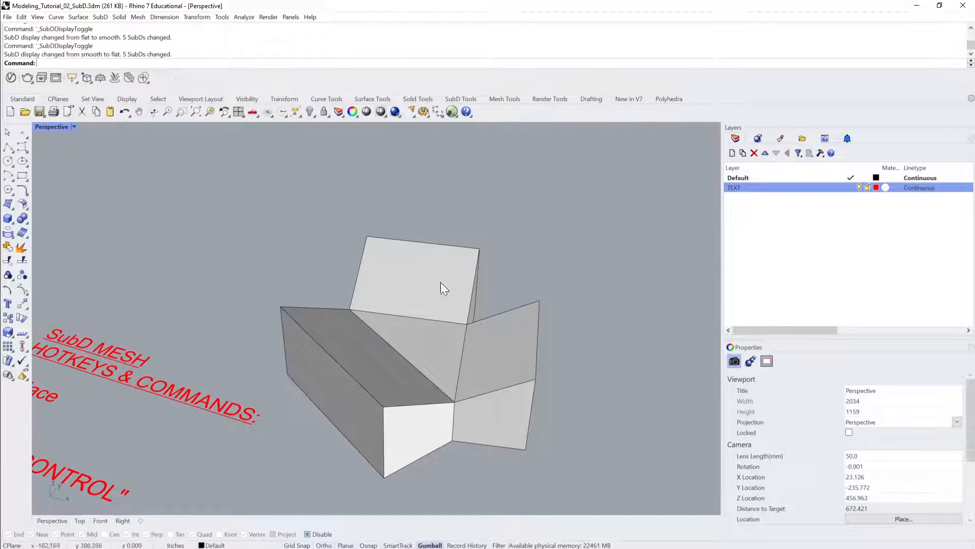
Select the outer end face of the widest arm and extrude it outward to add another segment.
{"action": "scroll", "coordinate": [444, 289], "scroll_direction": "down", "scroll_amount": 4}
{"action": "mouse_move", "coordinate": [453, 385]}
{"action": "right_mouse_down"}
{"action": "mouse_move", "coordinate": [423, 348]}
{"action": "mouse_move", "coordinate": [434, 351]}
{"action": "mouse_move", "coordinate": [440, 376]}
{"action": "right_mouse_up"}
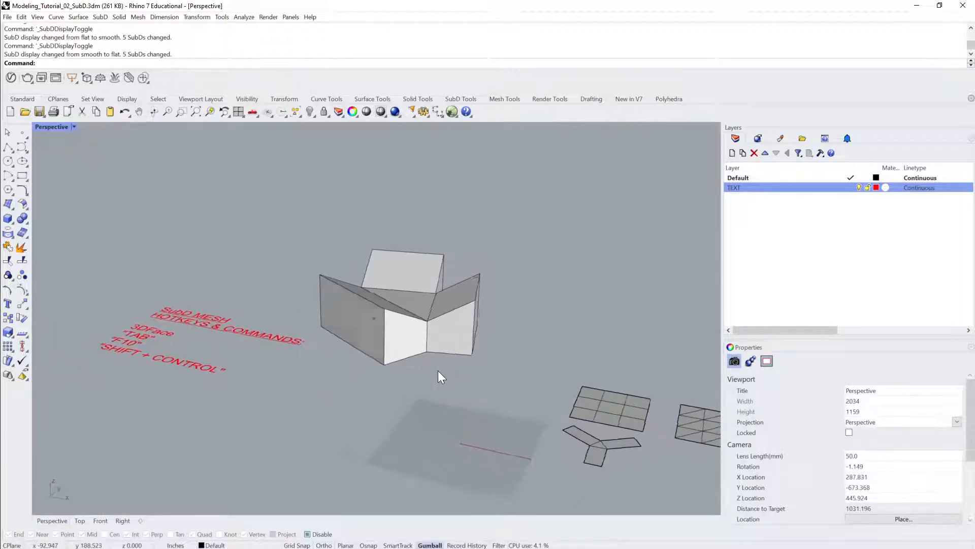
{"action": "left_click", "coordinate": [345, 327], "text": "ctrl+shift"}
{"action": "right_click_drag", "start_coordinate": [349, 335], "coordinate": [387, 298]}
{"action": "left_click_drag", "start_coordinate": [380, 292], "coordinate": [355, 350]}
{"action": "right_click_drag", "start_coordinate": [355, 350], "coordinate": [357, 333]}
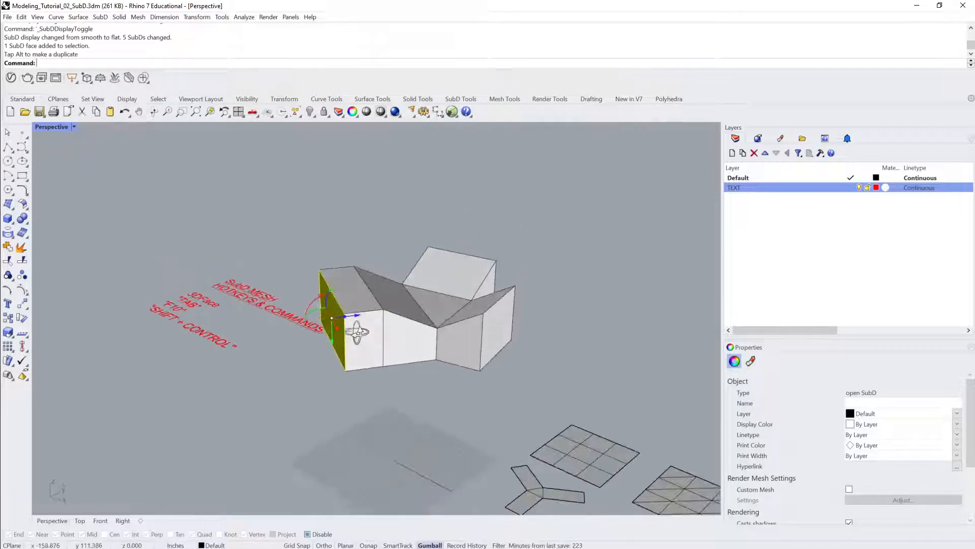
Lower the top outer edge of the newly extruded segment so its top slopes down like a roof.
{"action": "left_click", "coordinate": [314, 231]}
{"action": "left_click", "coordinate": [333, 292], "text": "ctrl+shift"}
{"action": "left_click_drag", "start_coordinate": [331, 267], "coordinate": [331, 304]}
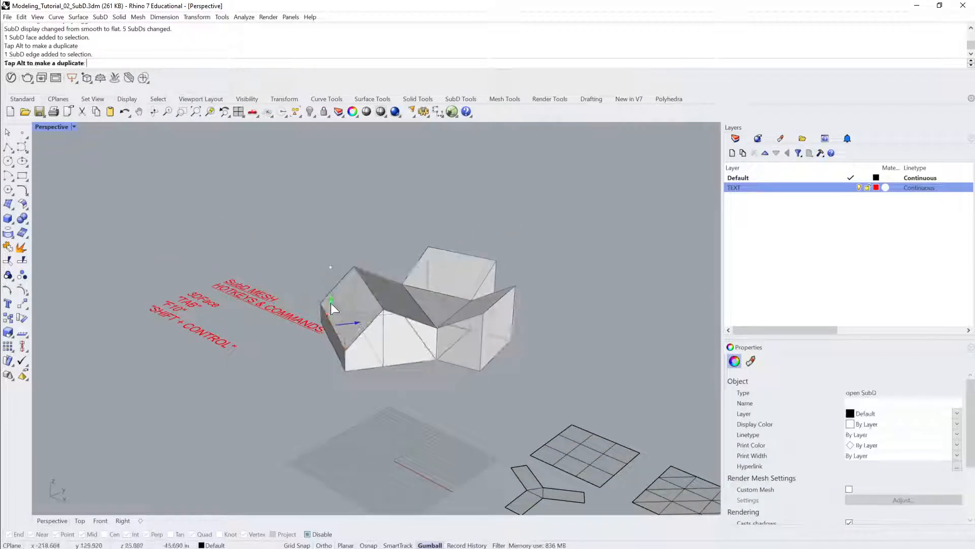
{"action": "left_click", "coordinate": [374, 404]}
{"action": "right_click_drag", "start_coordinate": [374, 405], "coordinate": [386, 340]}
{"action": "scroll", "coordinate": [414, 392], "scroll_direction": "up", "scroll_amount": 3}
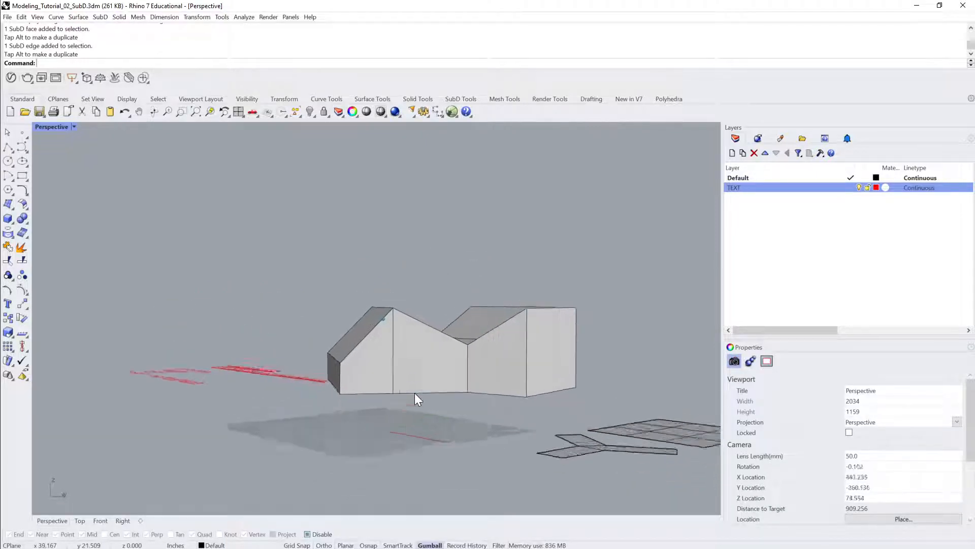
{"action": "scroll", "coordinate": [415, 392], "scroll_direction": "up", "scroll_amount": 3}
{"action": "right_click_drag", "start_coordinate": [467, 397], "coordinate": [545, 319]}
Select the whole SubD, move it freely within the gumball's XY plane, and clear the selection.
{"action": "left_click", "coordinate": [380, 318]}
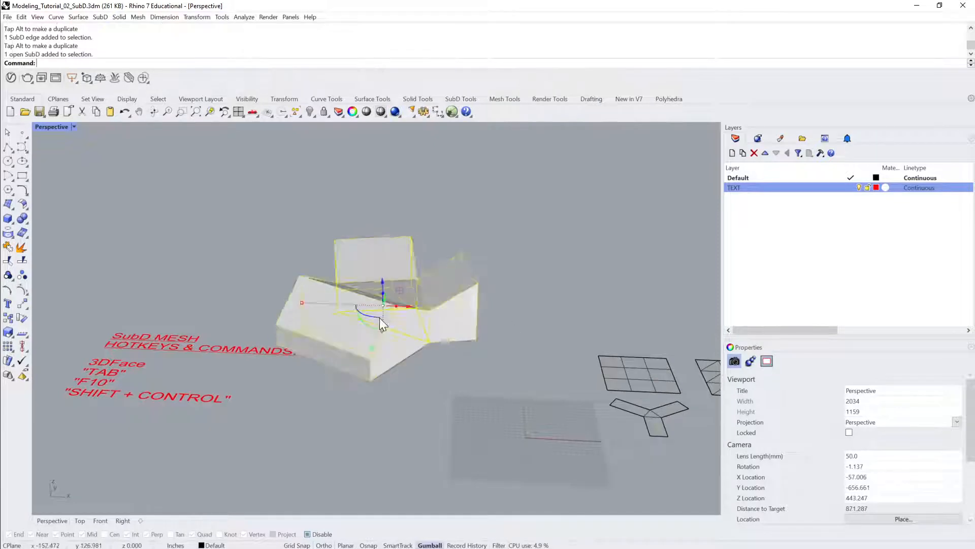
{"action": "right_click_drag", "start_coordinate": [379, 318], "coordinate": [465, 316]}
{"action": "left_click", "coordinate": [492, 316]}
{"action": "left_click", "coordinate": [450, 315]}
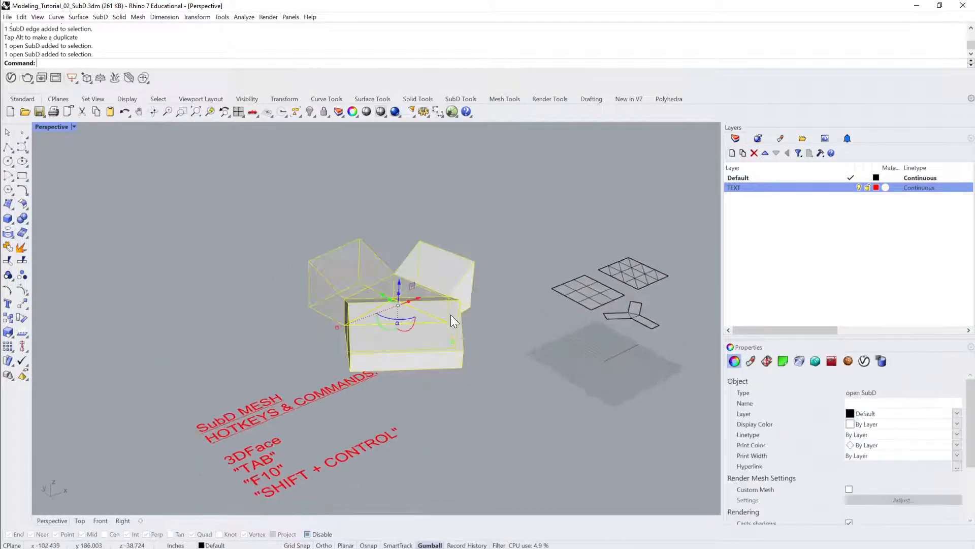
{"action": "left_click", "coordinate": [481, 298]}
{"action": "right_click_drag", "start_coordinate": [481, 297], "coordinate": [418, 351]}
{"action": "left_click", "coordinate": [412, 299]}
{"action": "right_click_drag", "start_coordinate": [411, 300], "coordinate": [440, 339]}
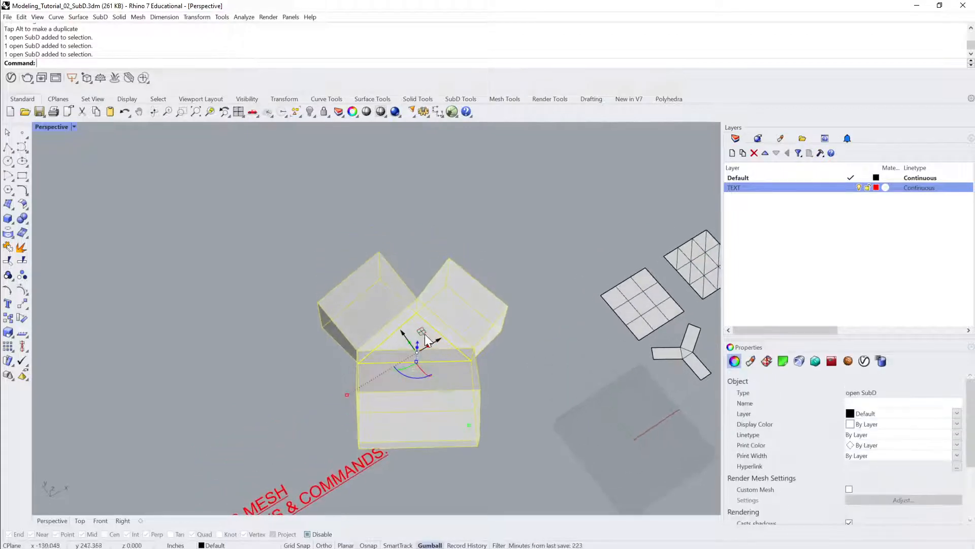
{"action": "left_click_drag", "start_coordinate": [421, 331], "coordinate": [452, 275]}
{"action": "left_click", "coordinate": [607, 391]}
Examine the flat SubD's sloped arms and lowered central face from several angles.
{"action": "right_click_drag", "start_coordinate": [607, 391], "coordinate": [474, 376]}
{"action": "scroll", "coordinate": [474, 376], "scroll_direction": "up", "scroll_amount": 2}
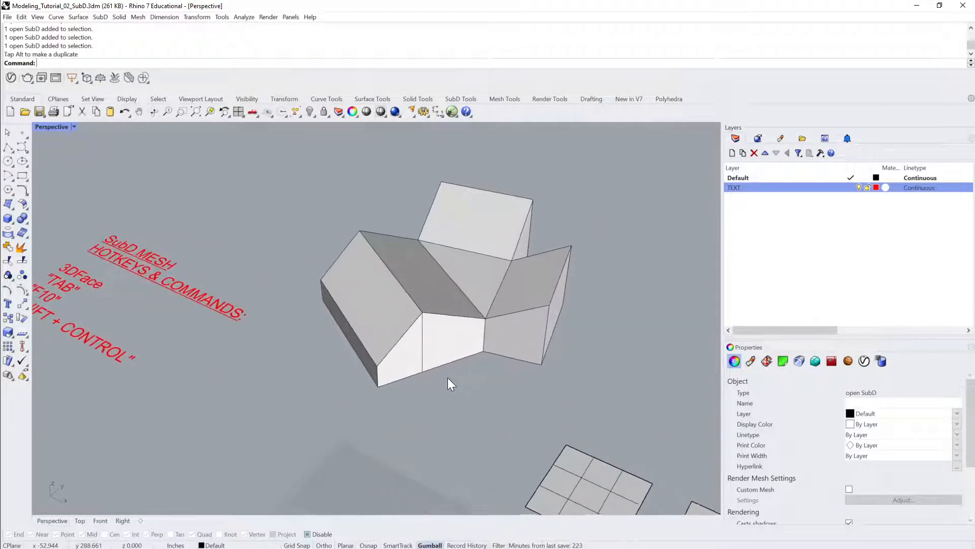
{"action": "right_click_drag", "start_coordinate": [441, 313], "coordinate": [480, 304]}
{"action": "scroll", "coordinate": [546, 285], "scroll_direction": "up", "scroll_amount": 2}
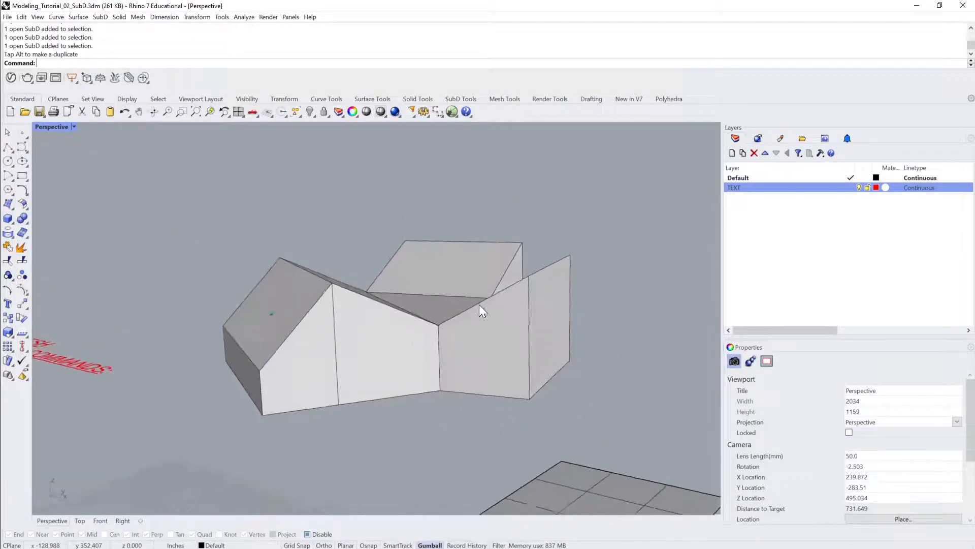
{"action": "scroll", "coordinate": [438, 329], "scroll_direction": "up", "scroll_amount": 3}
{"action": "scroll", "coordinate": [438, 328], "scroll_direction": "down", "scroll_amount": 2}
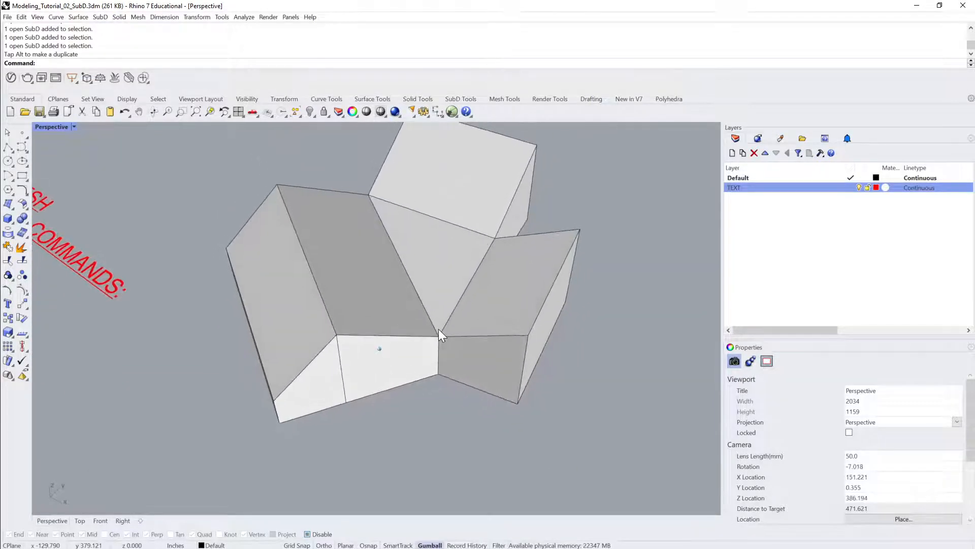
{"action": "right_click_drag", "start_coordinate": [438, 329], "coordinate": [469, 282]}
Compare the finished SubD form in smooth and flat display from several angles, ending in flat display.
{"action": "left_click", "coordinate": [405, 319]}
{"action": "scroll", "coordinate": [471, 312], "scroll_direction": "up", "scroll_amount": 3}
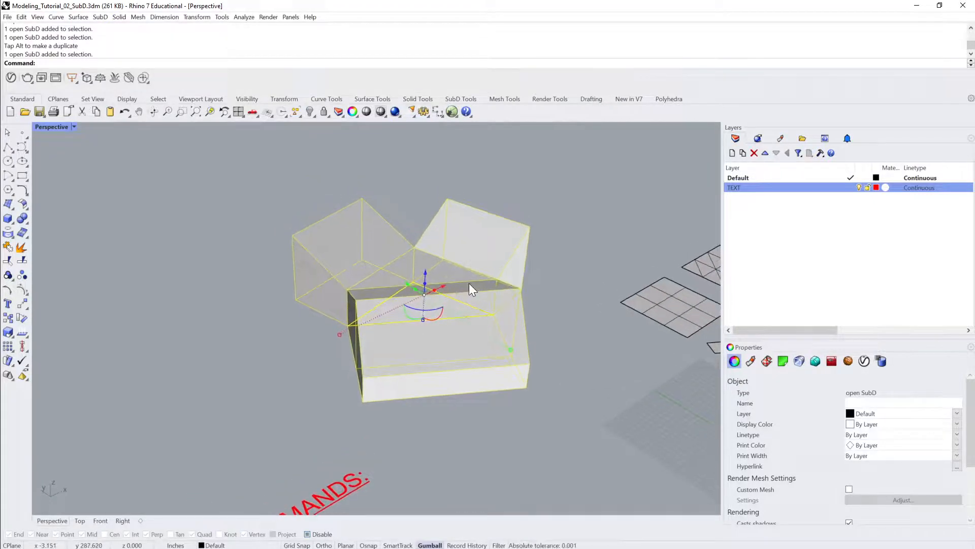
{"action": "key", "text": "Tab"}
{"action": "left_click", "coordinate": [551, 313]}
{"action": "right_click_drag", "start_coordinate": [551, 313], "coordinate": [489, 337]}
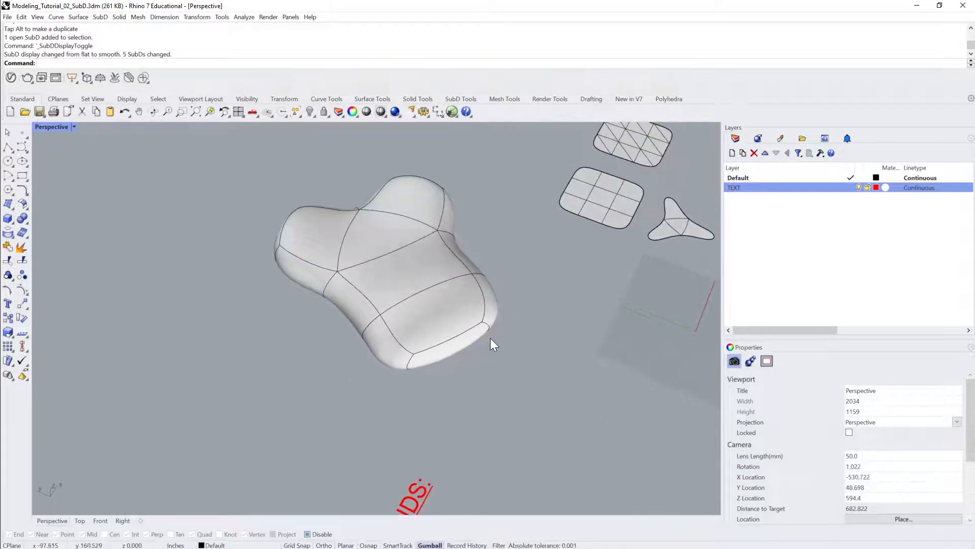
{"action": "key", "text": "Tab"}
{"action": "key", "text": "Tab"}
{"action": "key", "text": "Tab"}
{"action": "key", "text": "Tab"}
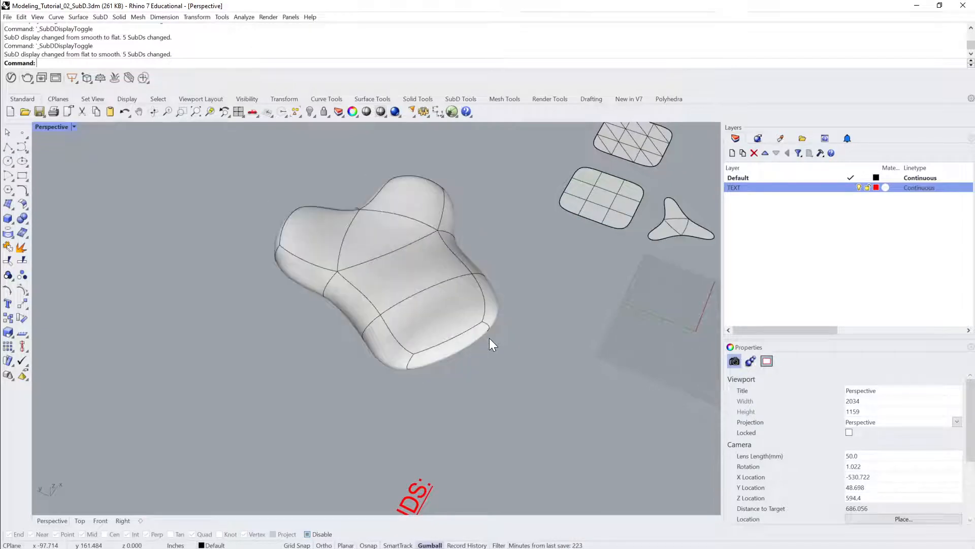
{"action": "key", "text": "Tab"}
{"action": "key", "text": "Tab"}
{"action": "right_click_drag", "start_coordinate": [228, 222], "coordinate": [416, 320]}
{"action": "key", "text": "Tab"}
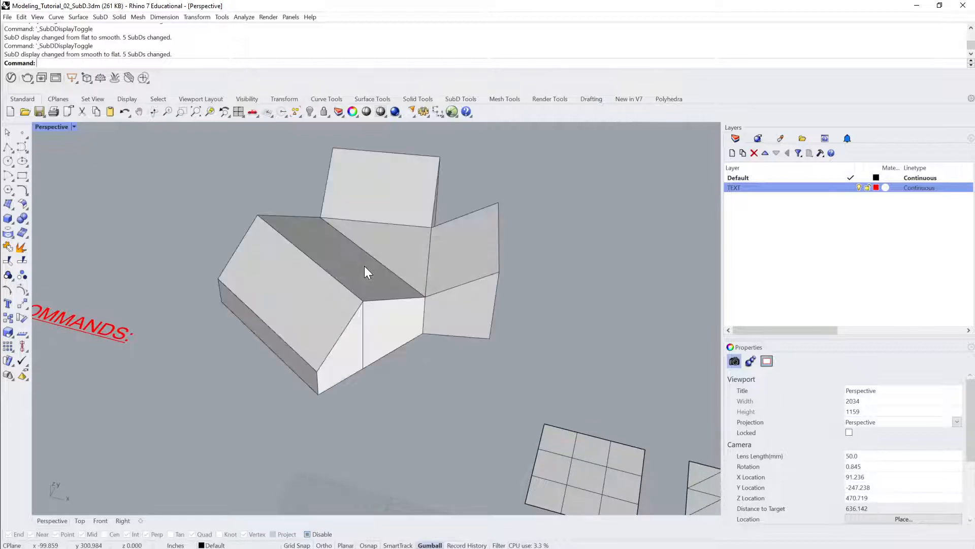
Hide the finished three-armed SubD.
{"action": "right_click_drag", "start_coordinate": [365, 269], "coordinate": [432, 276]}
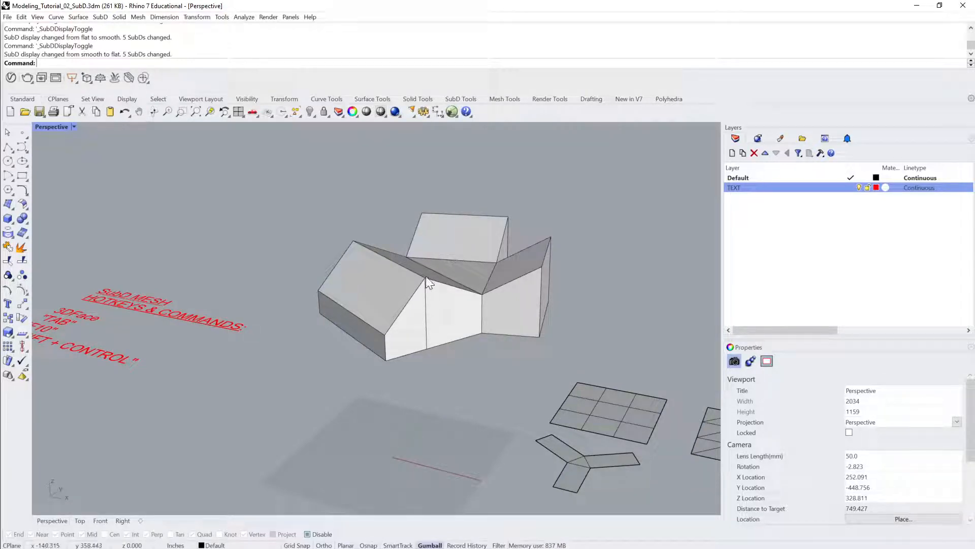
{"action": "right_click_drag", "start_coordinate": [432, 297], "coordinate": [381, 374]}
{"action": "left_click", "coordinate": [458, 265]}
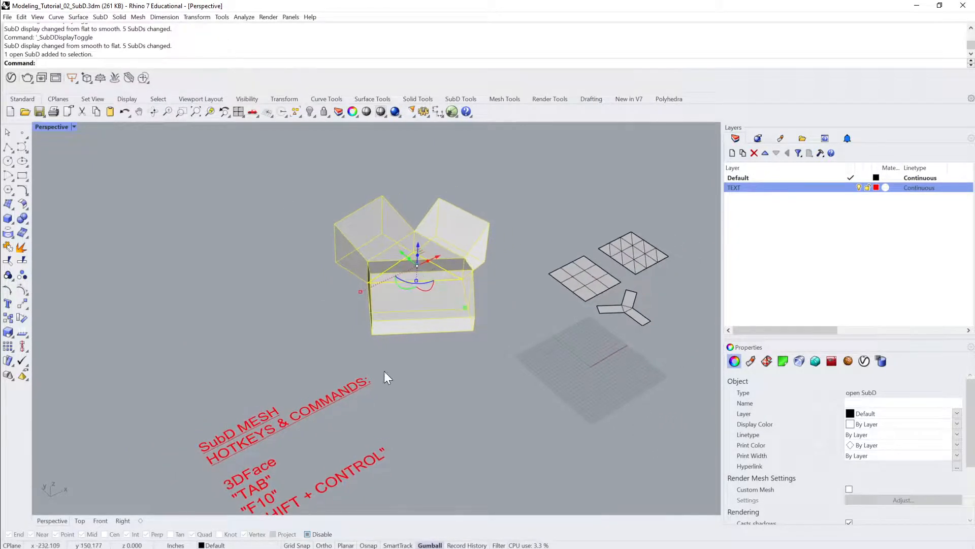
{"action": "key", "text": "Escape"}
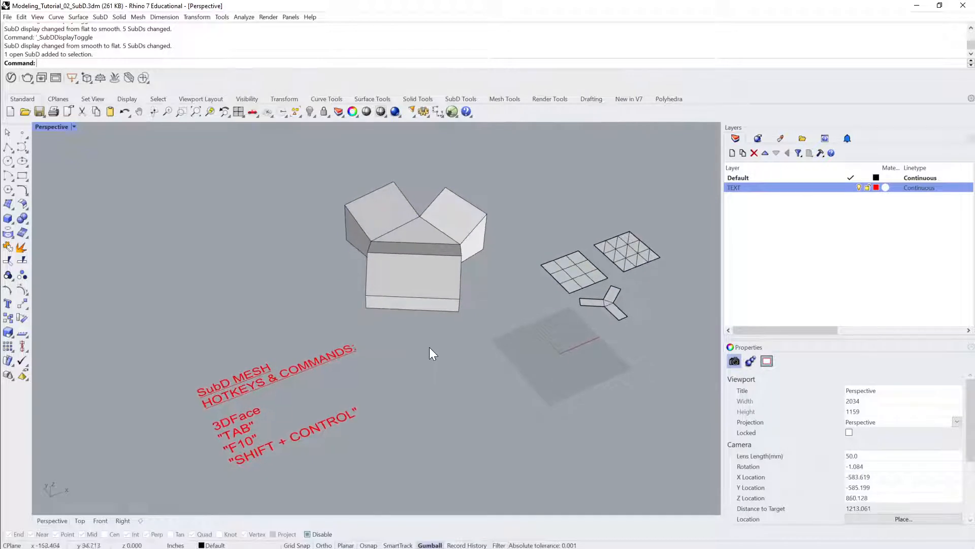
{"action": "left_click", "coordinate": [412, 282]}
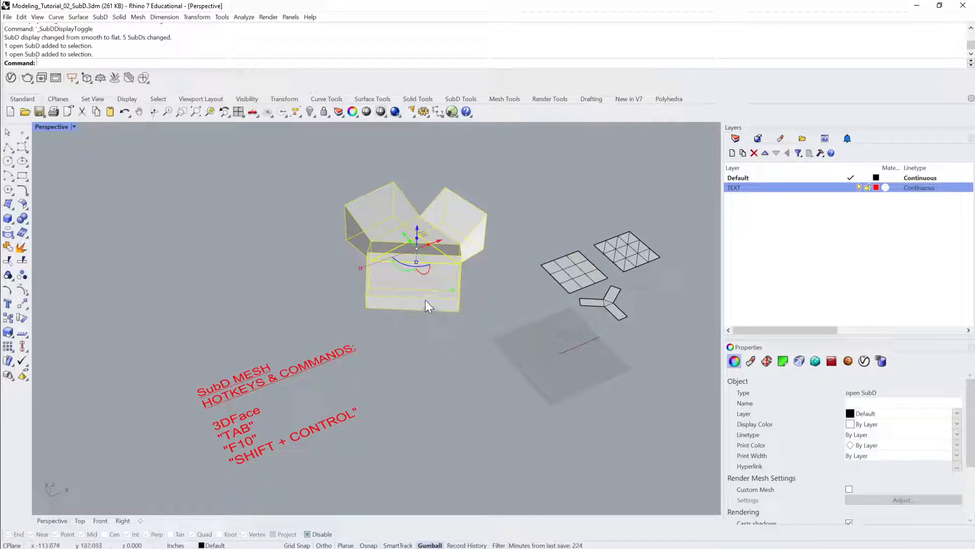
{"action": "key", "text": "ctrl+h"}
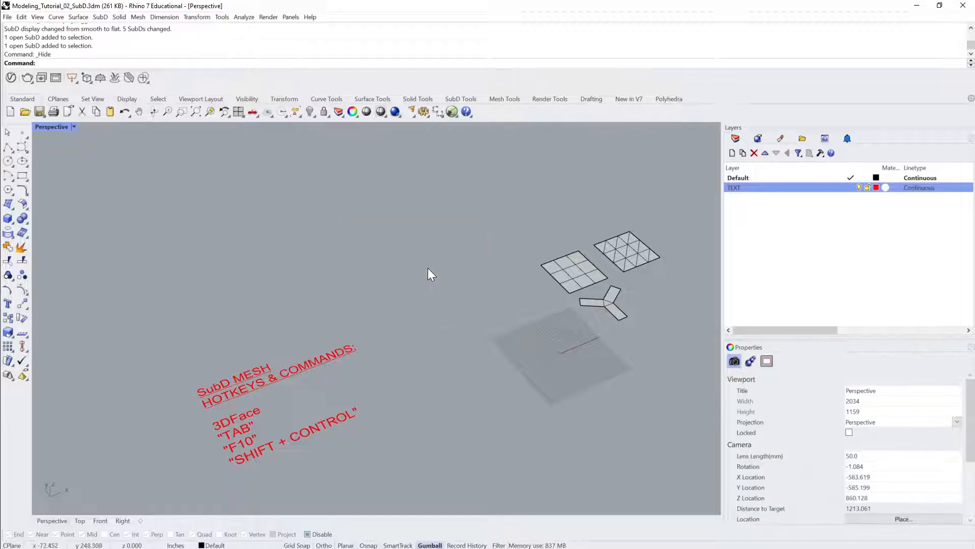
{"action": "scroll", "coordinate": [407, 277], "scroll_direction": "down", "scroll_amount": 2}
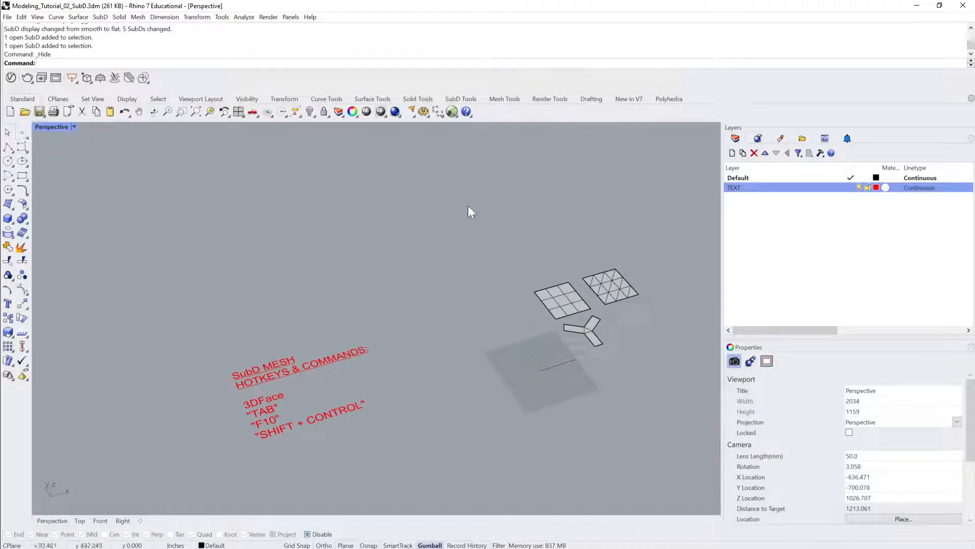
{"action": "scroll", "coordinate": [471, 213], "scroll_direction": "up", "scroll_amount": 6}
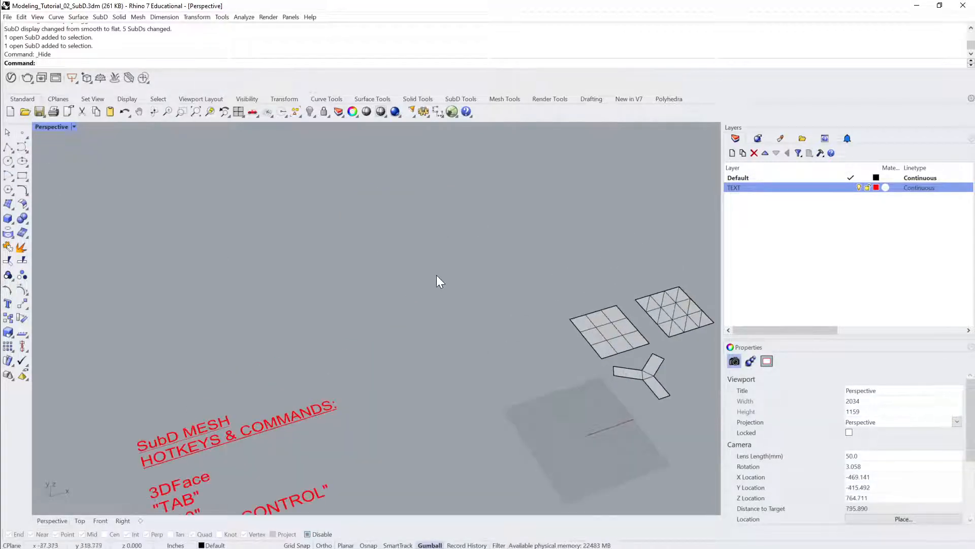
{"action": "mouse_move", "coordinate": [437, 281]}
{"action": "right_mouse_down"}
{"action": "mouse_move", "coordinate": [432, 290]}
{"action": "mouse_move", "coordinate": [430, 268]}
{"action": "mouse_move", "coordinate": [424, 274]}
{"action": "right_mouse_up"}
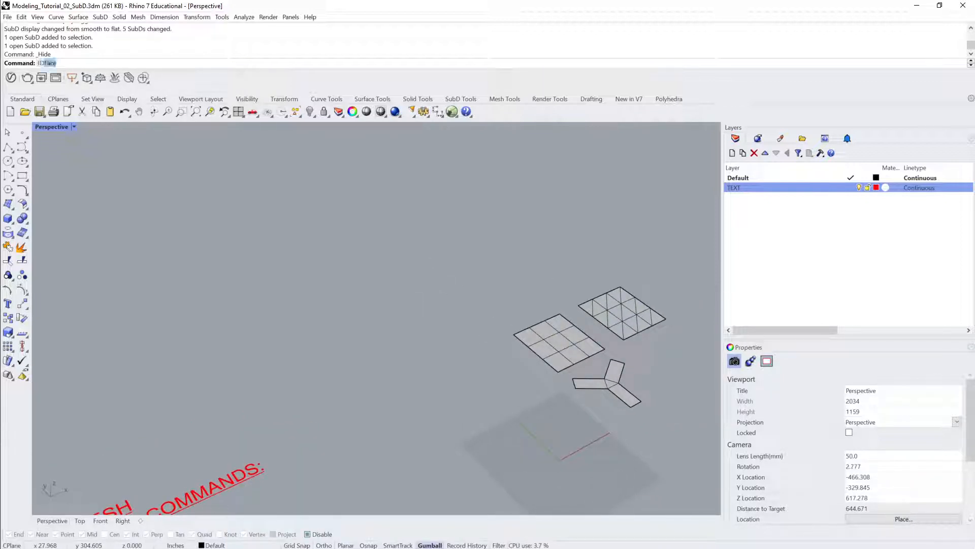
{"action": "key", "text": "Return"}
{"action": "scroll", "coordinate": [486, 401], "scroll_direction": "down", "scroll_amount": 2}
{"action": "right_click_drag", "start_coordinate": [486, 401], "coordinate": [457, 402]}
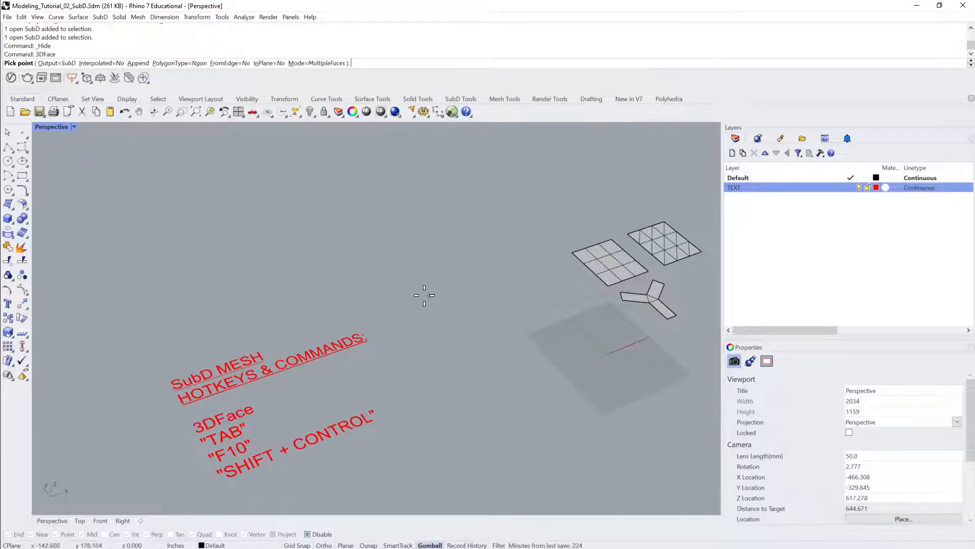
{"action": "scroll", "coordinate": [424, 295], "scroll_direction": "up", "scroll_amount": 3}
{"action": "left_click", "coordinate": [379, 270]}
{"action": "left_click", "coordinate": [353, 351]}
{"action": "left_click", "coordinate": [478, 322]}
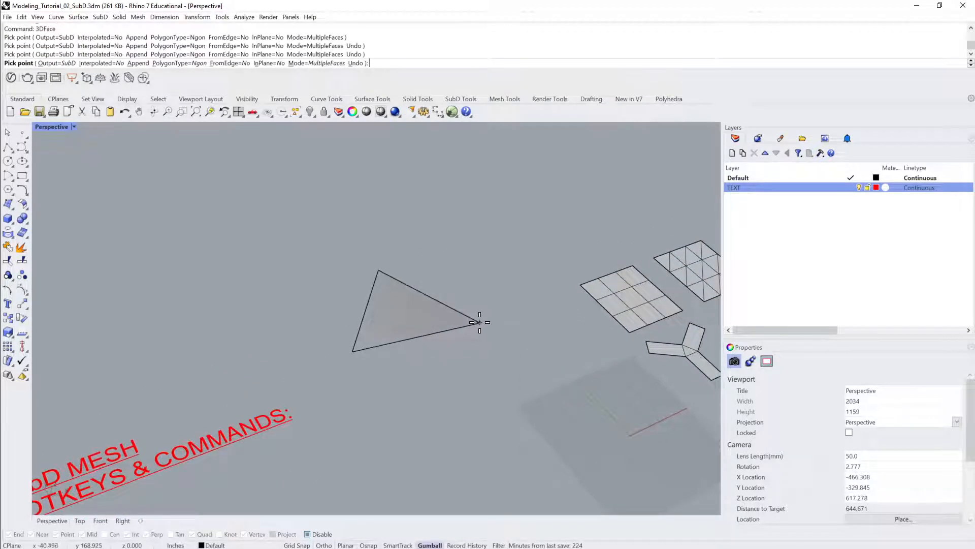
{"action": "key", "text": "Return"}
{"action": "scroll", "coordinate": [452, 313], "scroll_direction": "up", "scroll_amount": 3}
{"action": "right_click_drag", "start_coordinate": [453, 305], "coordinate": [466, 298]}
{"action": "key", "text": "Escape"}
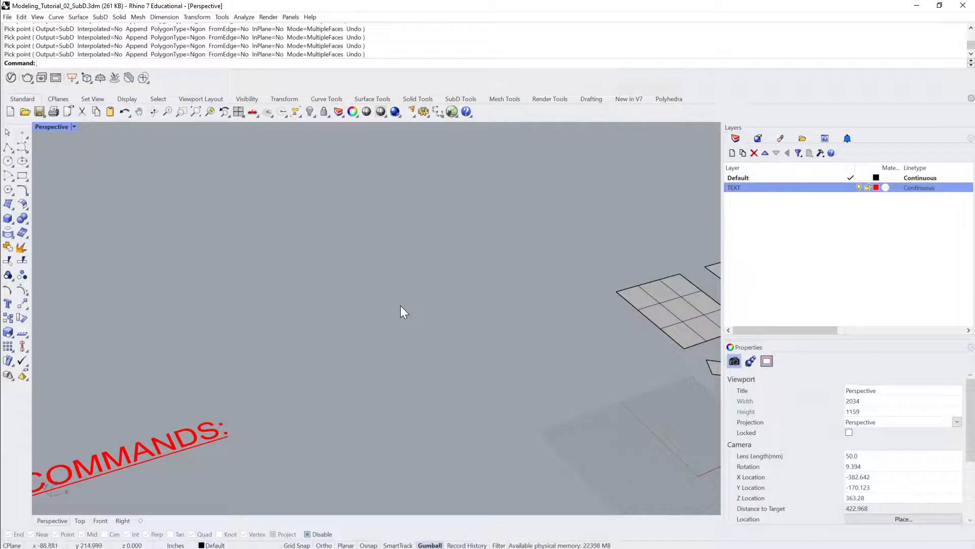
Create a single triangular SubD face with 3DFace in the empty area above the hotkeys text.
{"action": "key", "text": "Return"}
{"action": "left_click", "coordinate": [387, 265]}
{"action": "left_click", "coordinate": [335, 329]}
{"action": "left_click", "coordinate": [466, 303]}
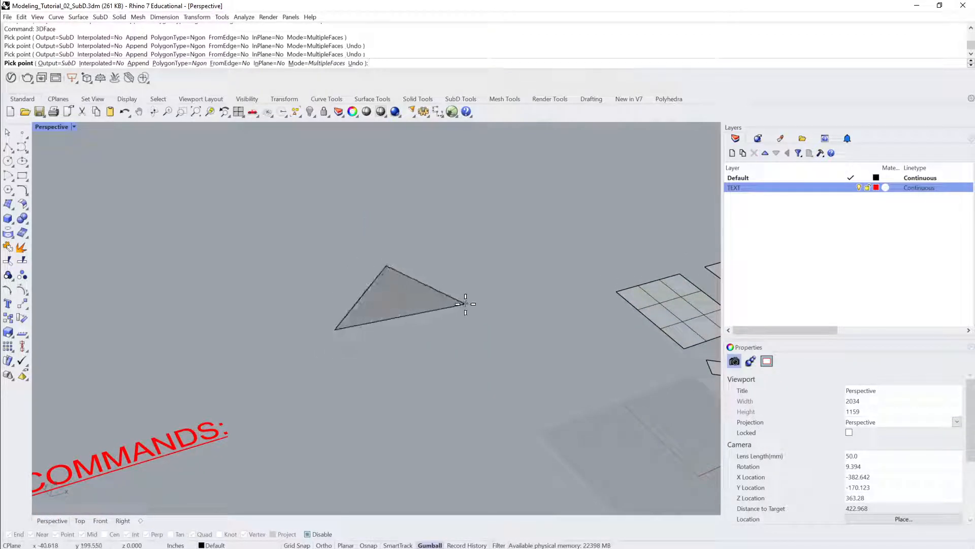
{"action": "left_click", "coordinate": [465, 304]}
{"action": "key", "text": "Return"}
Extrude the triangular face vertically upward with the gumball and clear the selection.
{"action": "scroll", "coordinate": [425, 309], "scroll_direction": "up", "scroll_amount": 4}
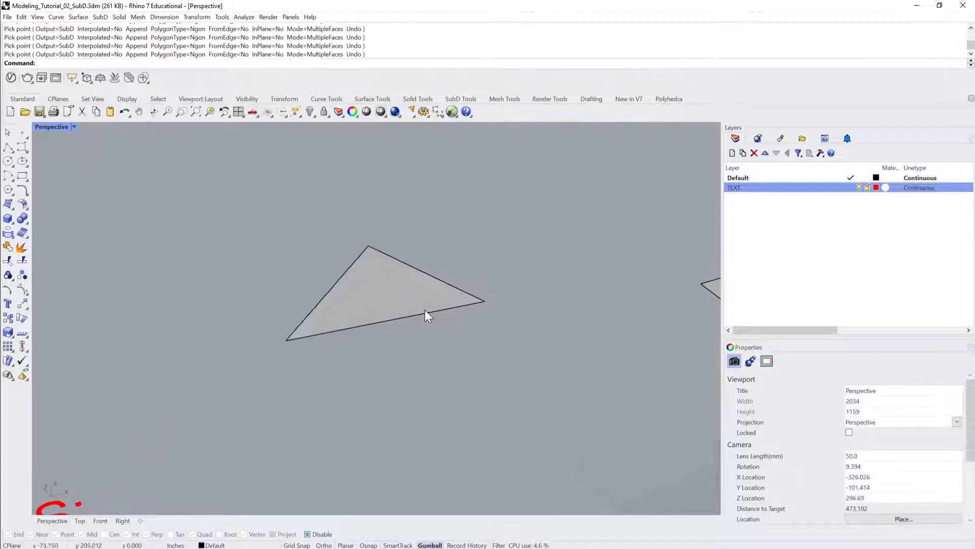
{"action": "left_click", "coordinate": [425, 311]}
{"action": "right_click_drag", "start_coordinate": [478, 259], "coordinate": [485, 260]}
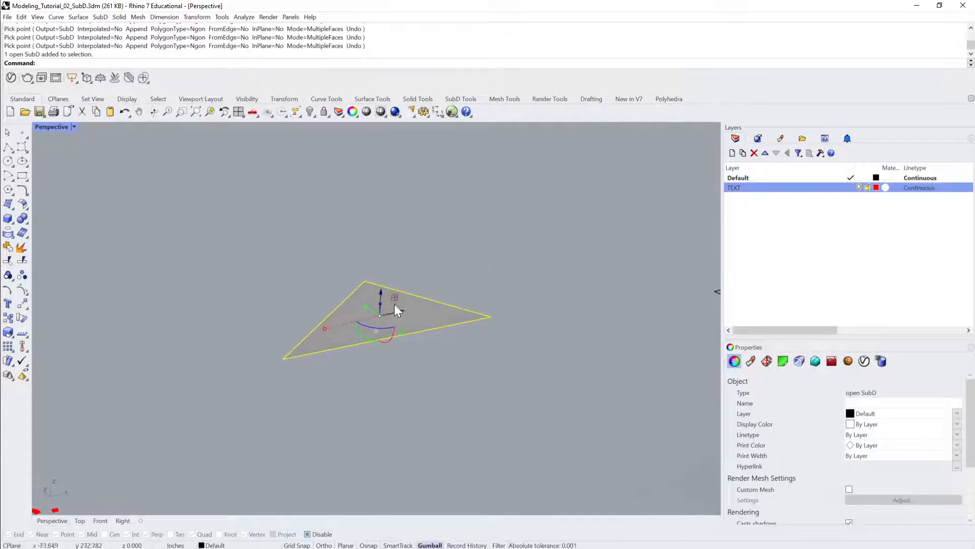
{"action": "left_click_drag", "start_coordinate": [381, 305], "coordinate": [383, 231]}
{"action": "right_click_drag", "start_coordinate": [383, 231], "coordinate": [552, 337]}
{"action": "left_click", "coordinate": [555, 229]}
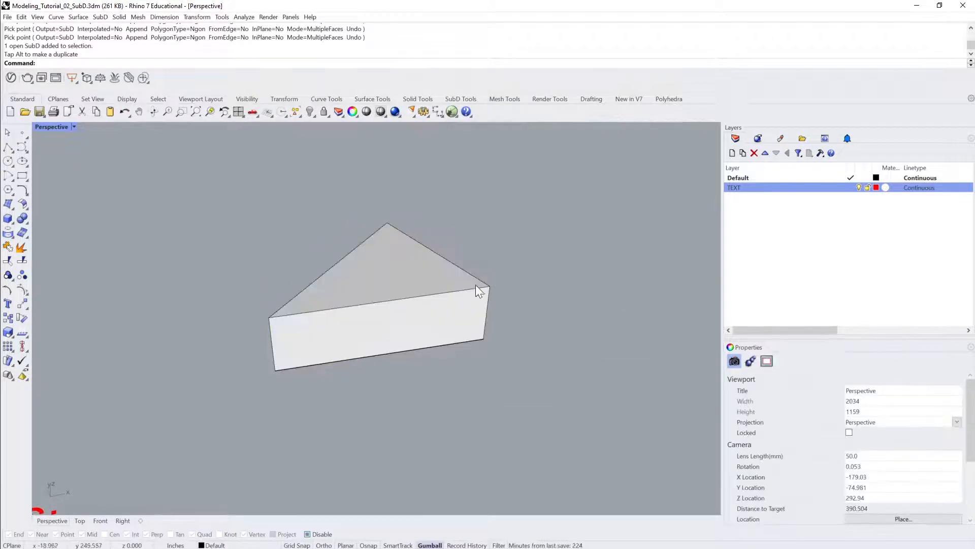
Undo the gumball extrusion of the triangular face.
{"action": "right_click_drag", "start_coordinate": [475, 284], "coordinate": [471, 314]}
{"action": "right_click", "coordinate": [483, 310]}
{"action": "key", "text": "ctrl+z"}
{"action": "key", "text": "Escape"}
{"action": "key", "text": "ctrl+z"}
{"action": "key", "text": "Escape"}
Extrude the triangular face upward along Z with ExtrudeSubD and clear the selection.
{"action": "left_click", "coordinate": [470, 314]}
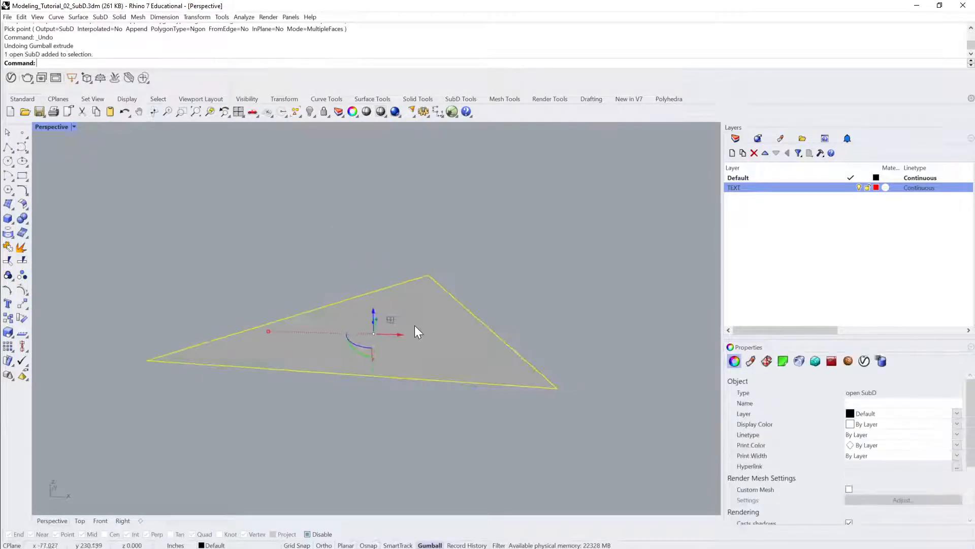
{"action": "type", "text": "ExtrudeCrv"}
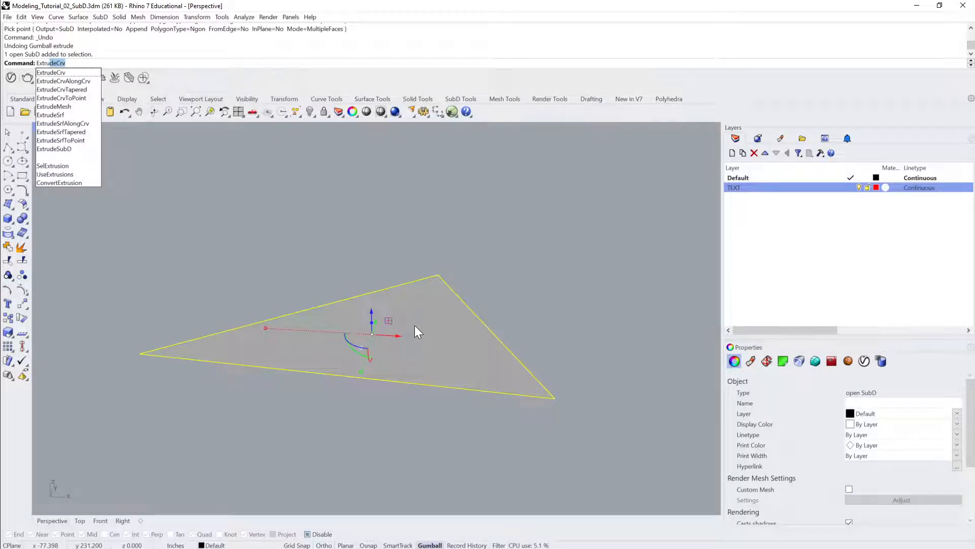
{"action": "left_click", "coordinate": [64, 148]}
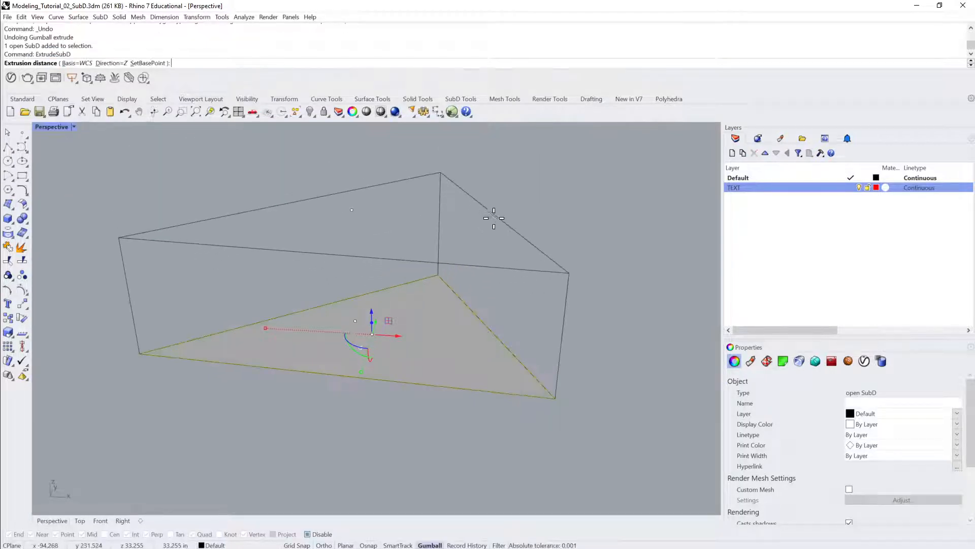
{"action": "left_click", "coordinate": [539, 214]}
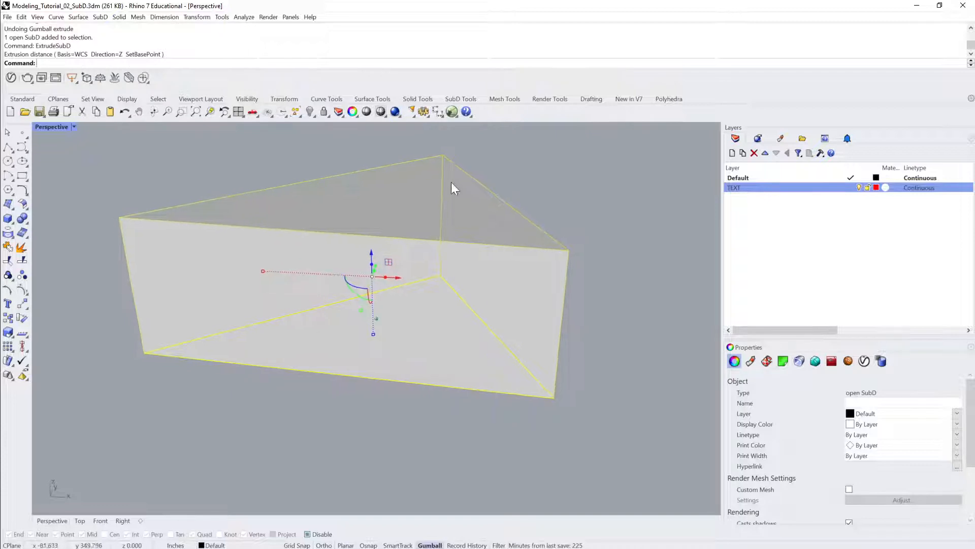
{"action": "left_click", "coordinate": [557, 197]}
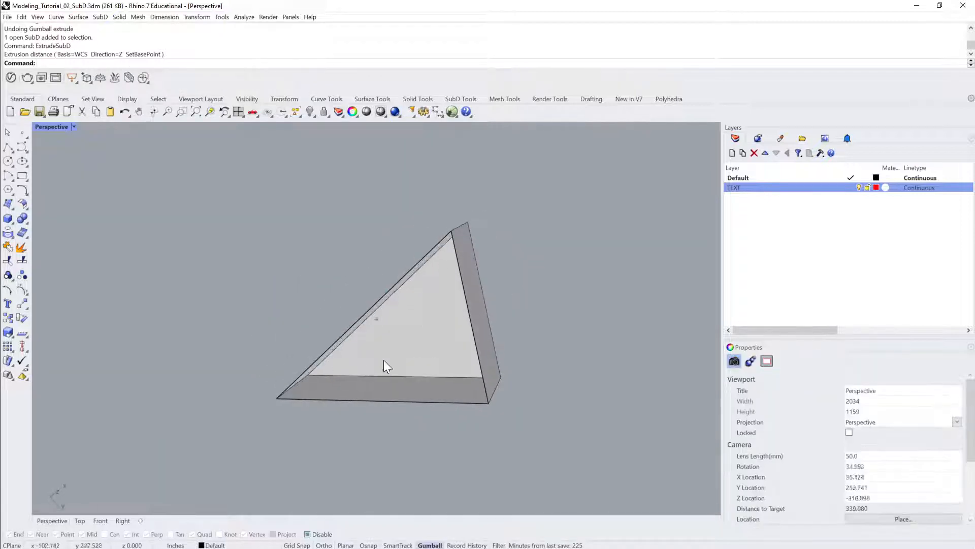
Start AppendFace on the extruded triangular SubD, viewed from its open underside, and turn object snaps back on.
{"action": "right_click_drag", "start_coordinate": [385, 364], "coordinate": [494, 246]}
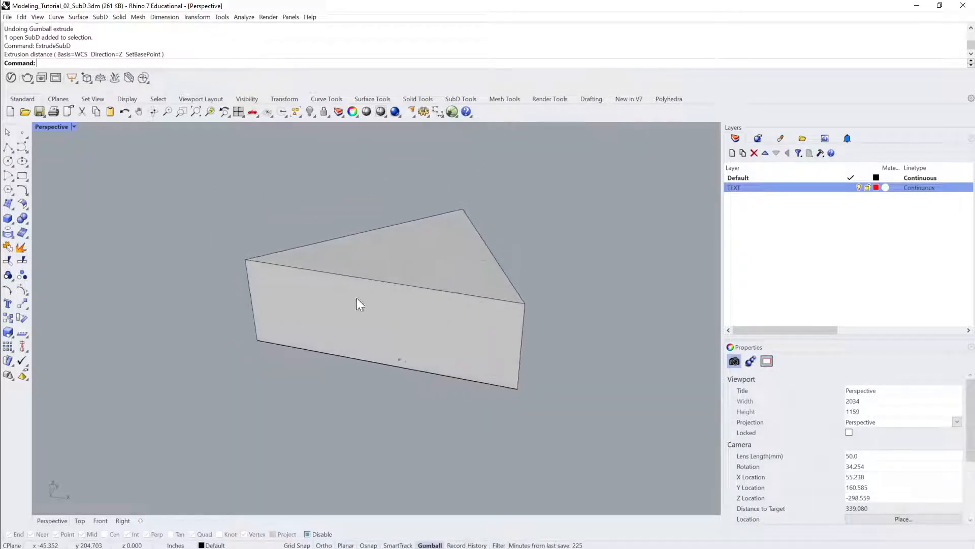
{"action": "right_click_drag", "start_coordinate": [357, 299], "coordinate": [395, 230]}
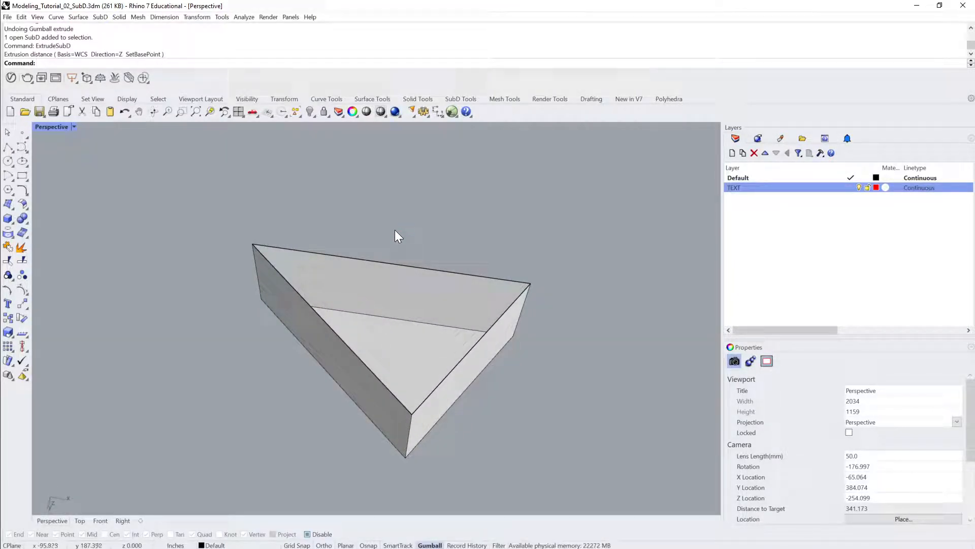
{"action": "key", "text": "Return"}
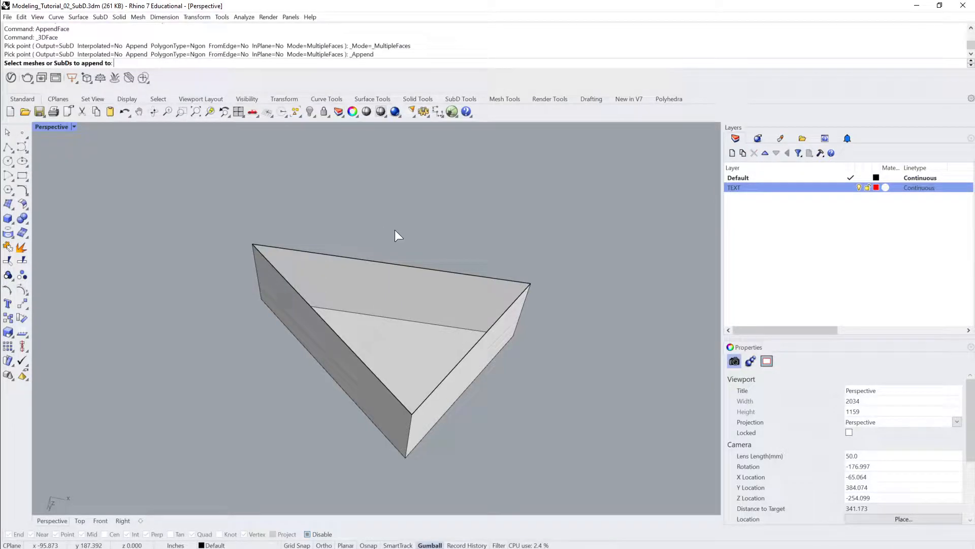
{"action": "left_click", "coordinate": [360, 261]}
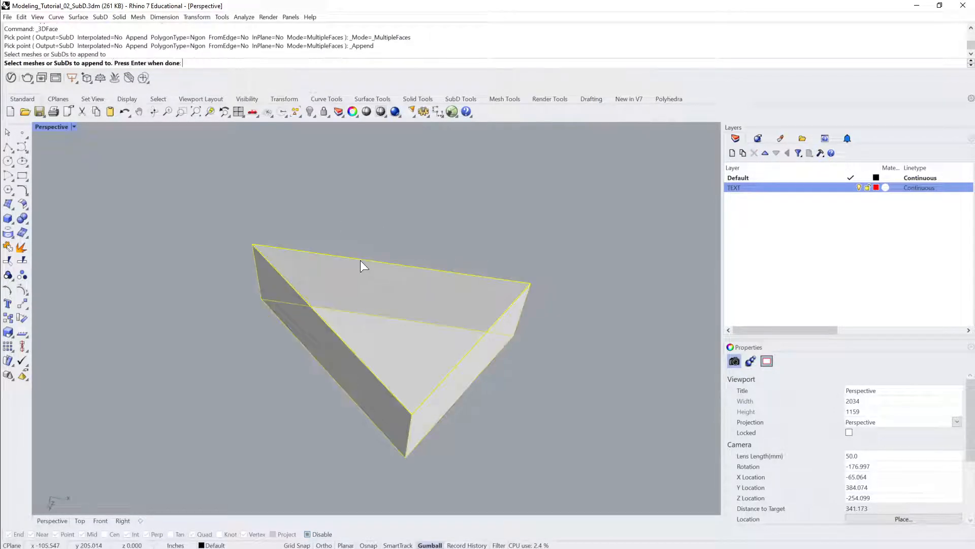
{"action": "key", "text": "Return"}
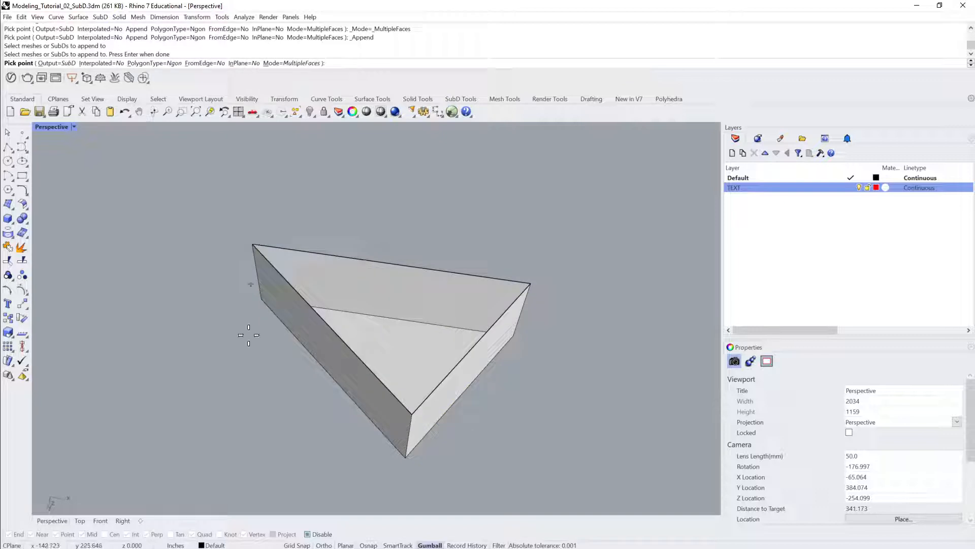
{"action": "left_click", "coordinate": [307, 534]}
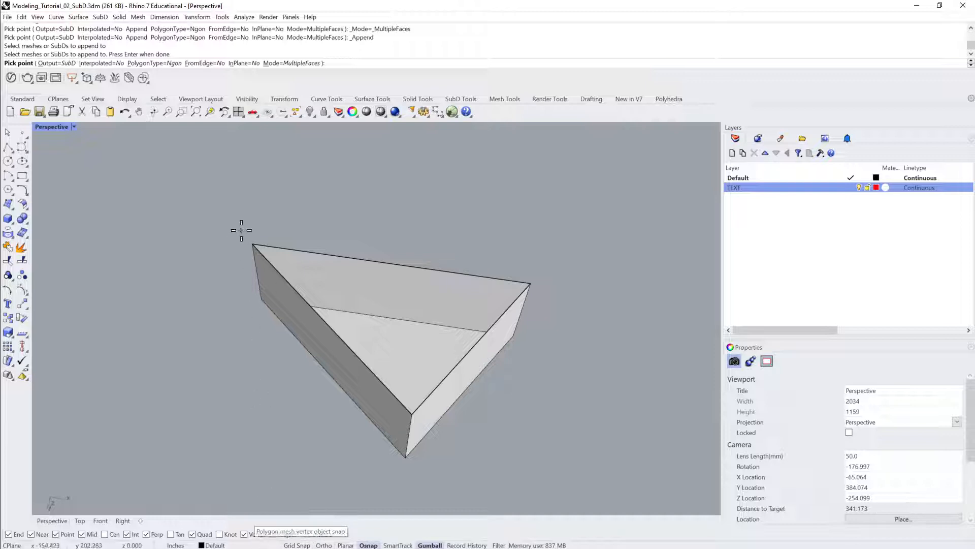
Close the open triangular underside with an appended face snapped to its three corners.
{"action": "left_click", "coordinate": [253, 245]}
{"action": "left_click", "coordinate": [410, 413]}
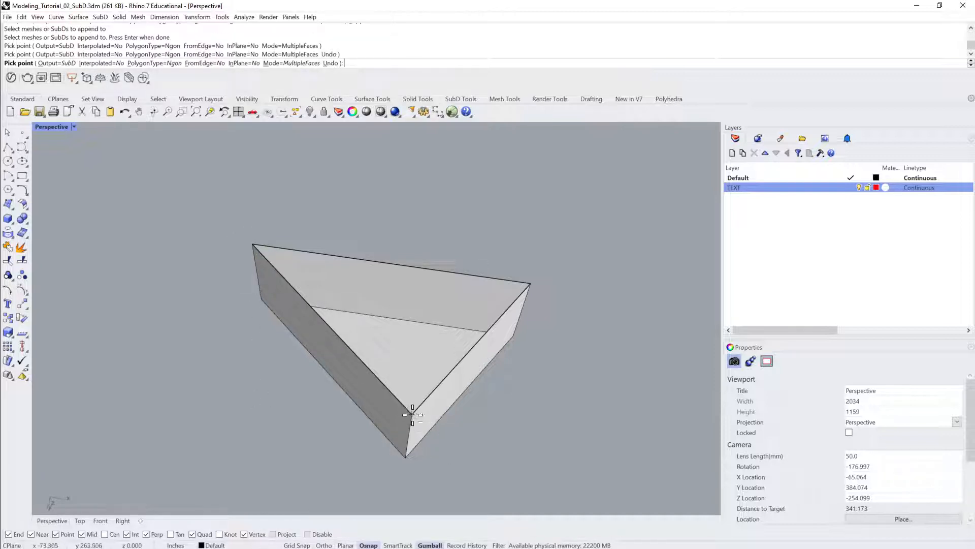
{"action": "left_click", "coordinate": [531, 282]}
{"action": "left_click", "coordinate": [533, 281]}
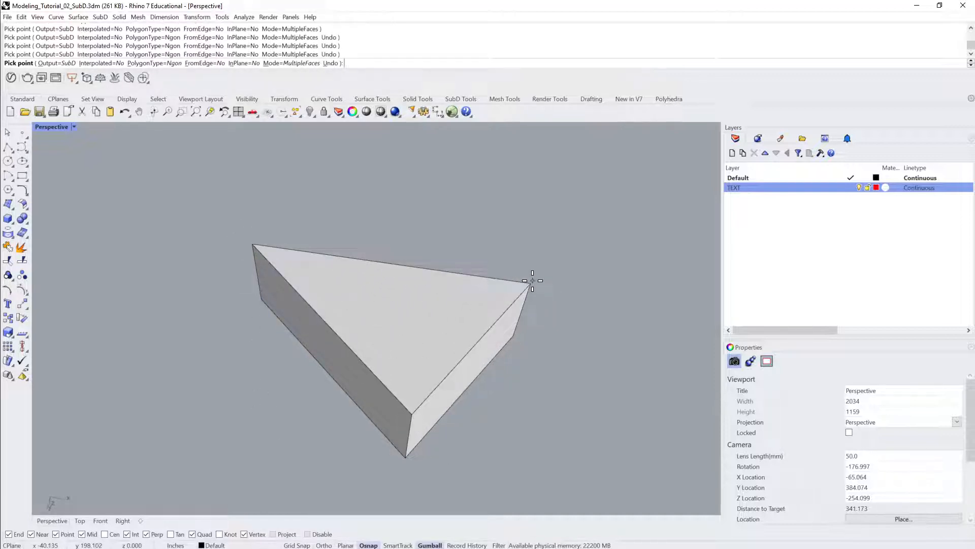
{"action": "right_click", "coordinate": [534, 353]}
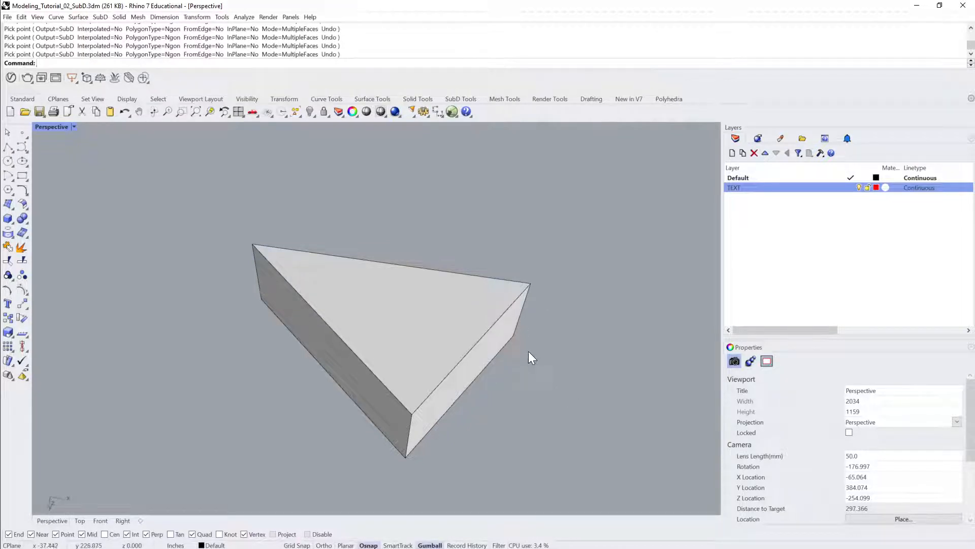
Compare the capped SubD in smooth and flat display, and undo the appended face.
{"action": "right_click", "coordinate": [529, 349]}
{"action": "left_click", "coordinate": [457, 325]}
{"action": "right_click_drag", "start_coordinate": [457, 325], "coordinate": [384, 352]}
{"action": "key", "text": "Return"}
{"action": "key", "text": "Return"}
{"action": "left_click", "coordinate": [453, 300]}
{"action": "key", "text": "Tab"}
{"action": "key", "text": "Tab"}
{"action": "key", "text": "ctrl+z"}
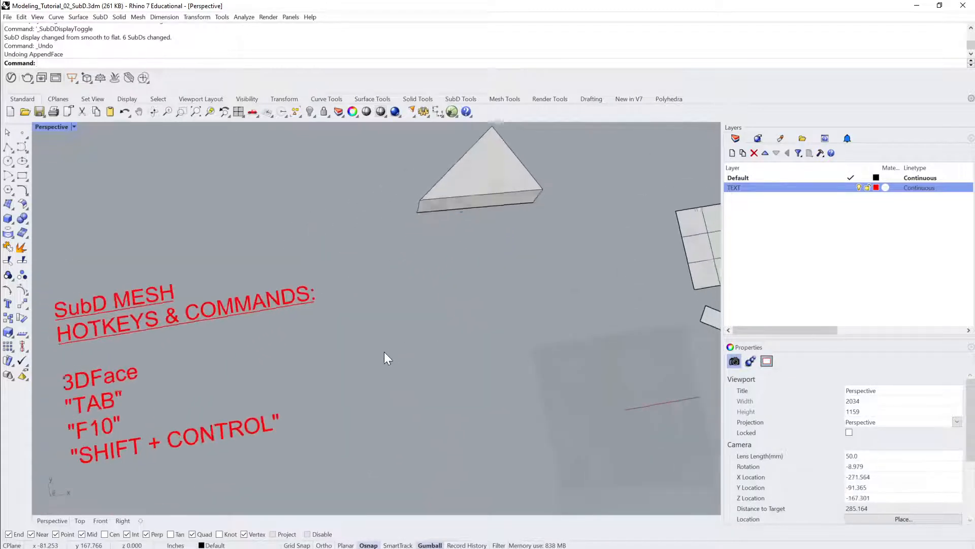
Add the line "AppendFace" to the end of the SubD hotkeys and commands text, and clear the selection.
{"action": "scroll", "coordinate": [342, 325], "scroll_direction": "down", "scroll_amount": 3}
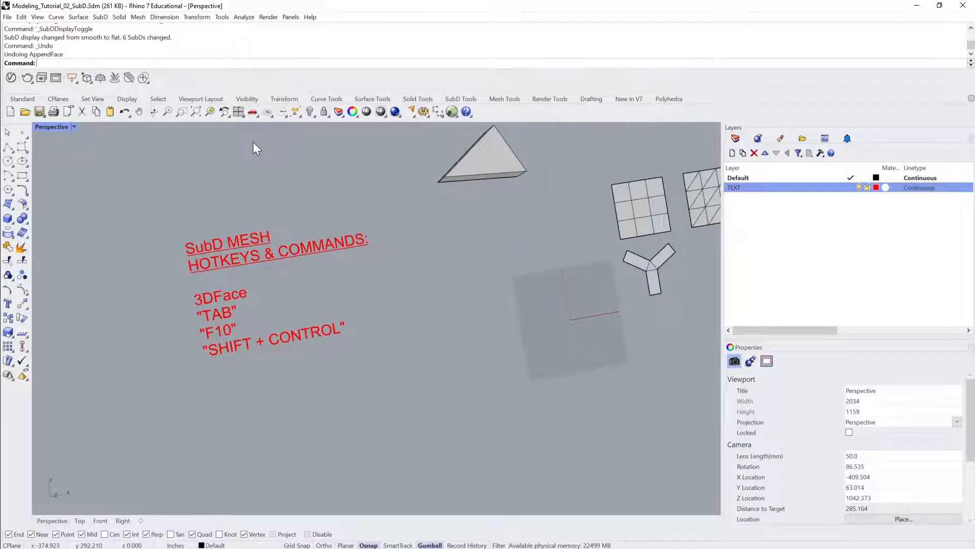
{"action": "left_click", "coordinate": [208, 347]}
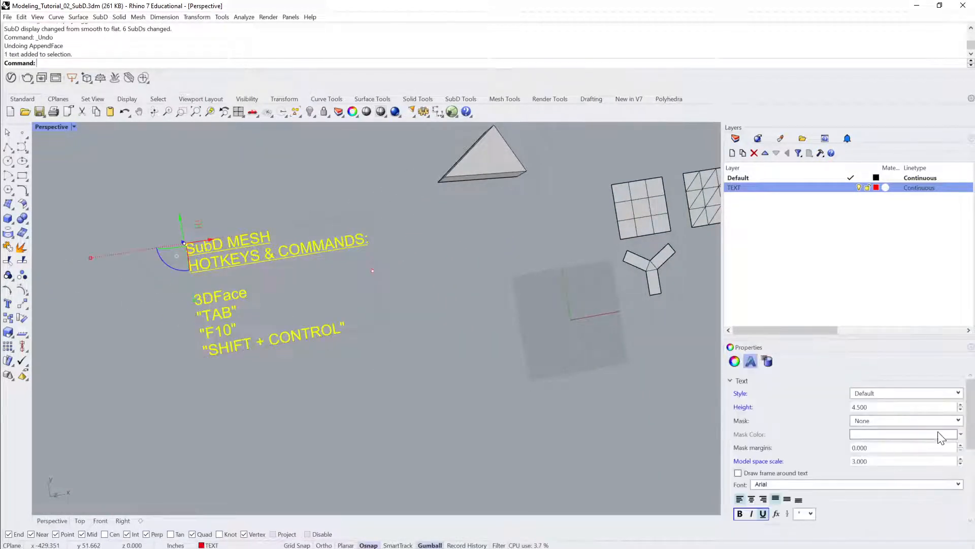
{"action": "scroll", "coordinate": [972, 414], "scroll_direction": "down", "scroll_amount": 5}
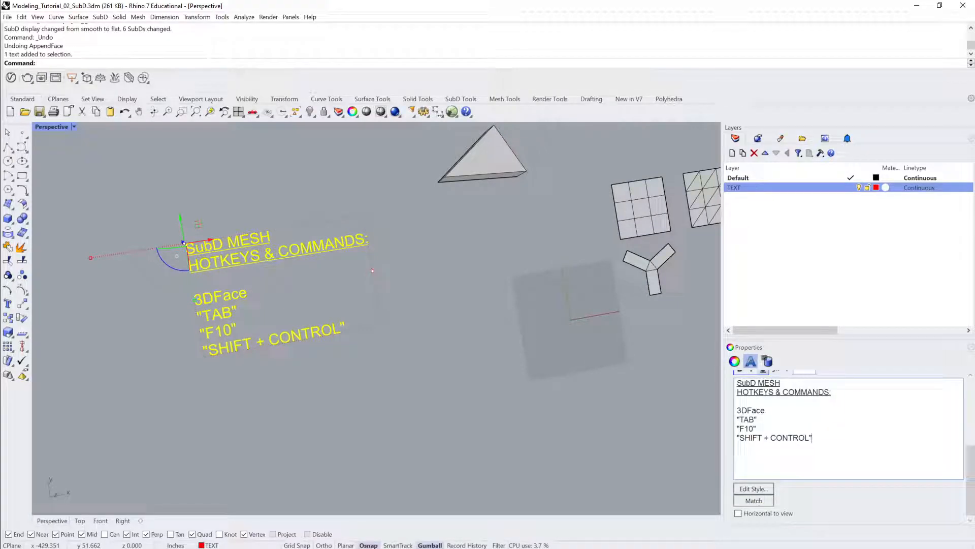
{"action": "type", "text": "AppendFace"}
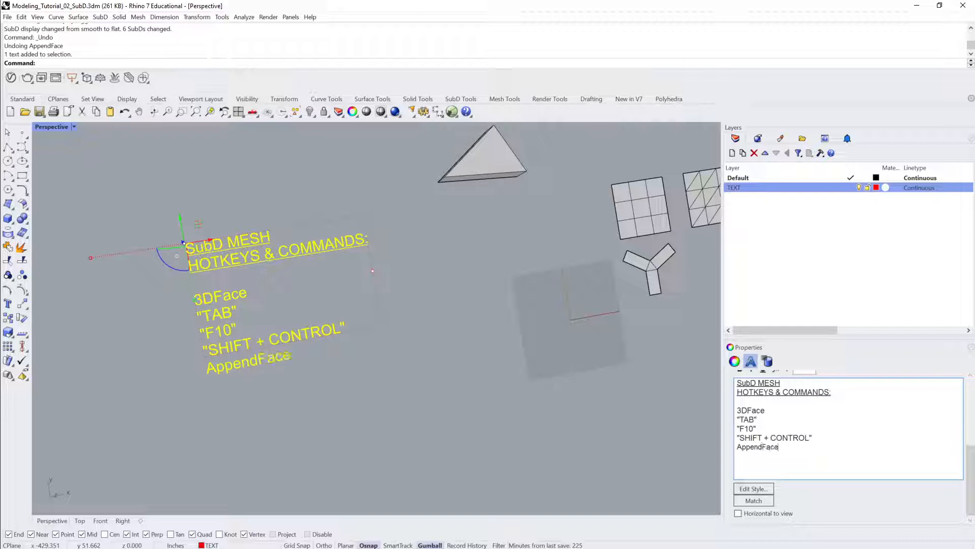
{"action": "left_click", "coordinate": [505, 53]}
{"action": "left_click", "coordinate": [544, 269]}
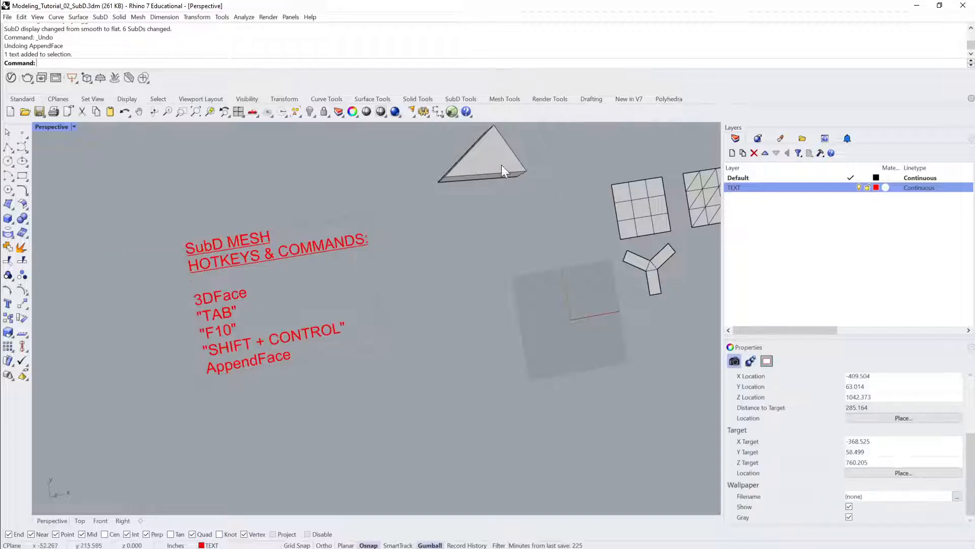
Cover the extruded triangular SubD's open underside with a separate 3DFace triangle snapped to its three corners.
{"action": "left_click", "coordinate": [501, 165]}
{"action": "right_click_drag", "start_coordinate": [501, 165], "coordinate": [432, 206]}
{"action": "scroll", "coordinate": [505, 194], "scroll_direction": "up", "scroll_amount": 8}
{"action": "left_click", "coordinate": [521, 207]}
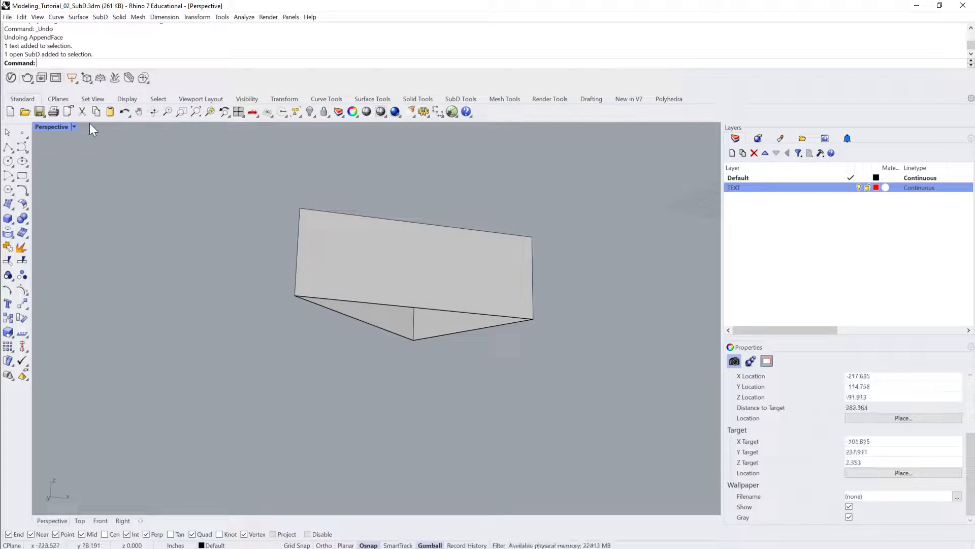
{"action": "type", "text": "3DFace"}
{"action": "key", "text": "Return"}
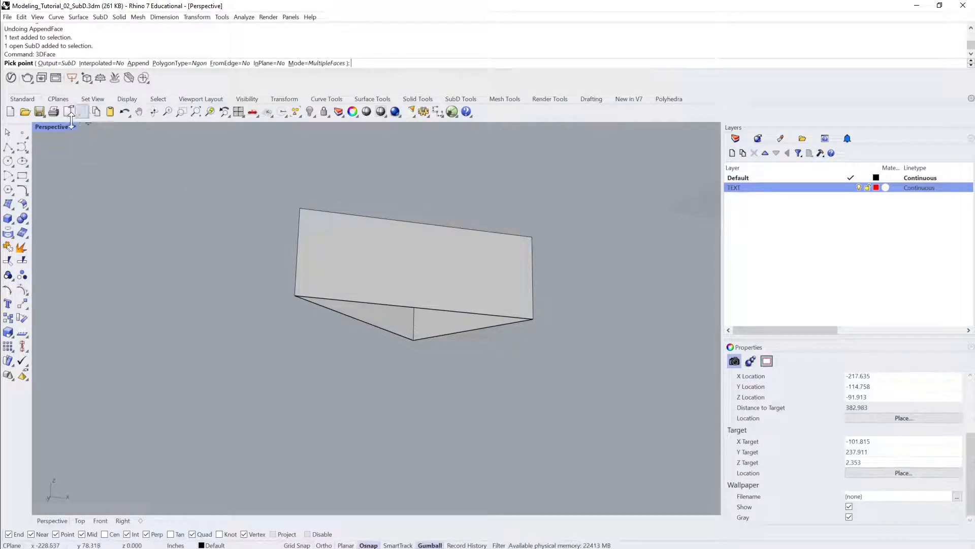
{"action": "left_click", "coordinate": [296, 297]}
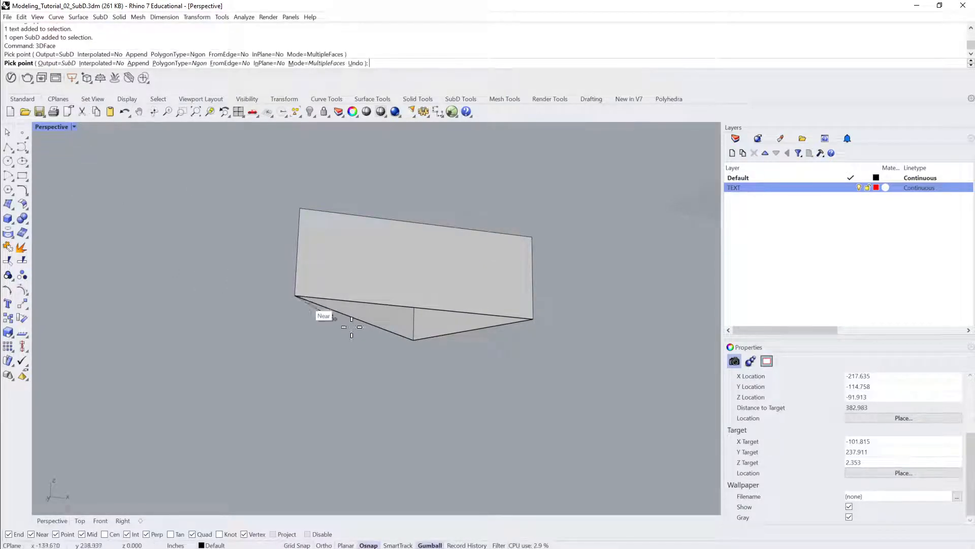
{"action": "left_click", "coordinate": [413, 341]}
{"action": "left_click", "coordinate": [532, 319]}
{"action": "key", "text": "Return"}
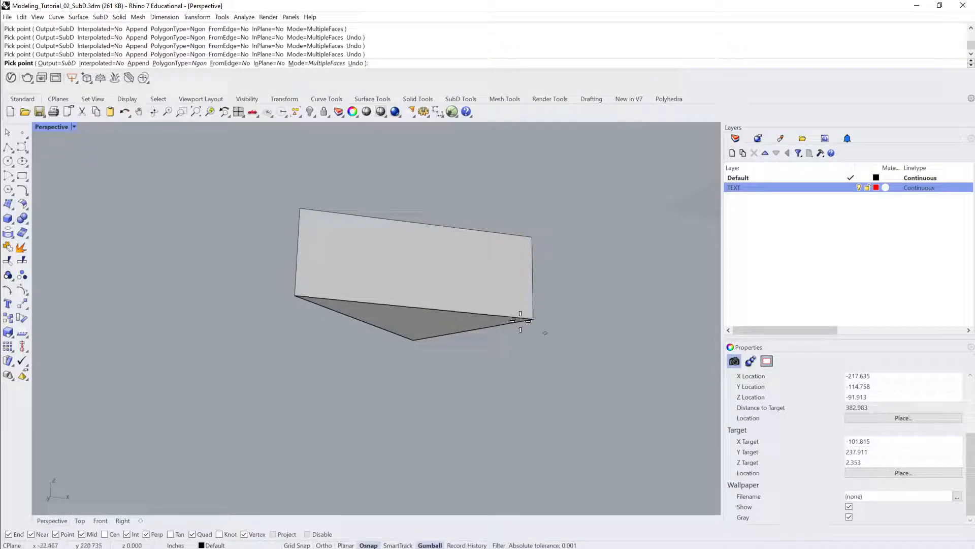
Delete the extruded SubD to view the separate triangular face alone, and undo the deletion.
{"action": "left_click", "coordinate": [460, 285]}
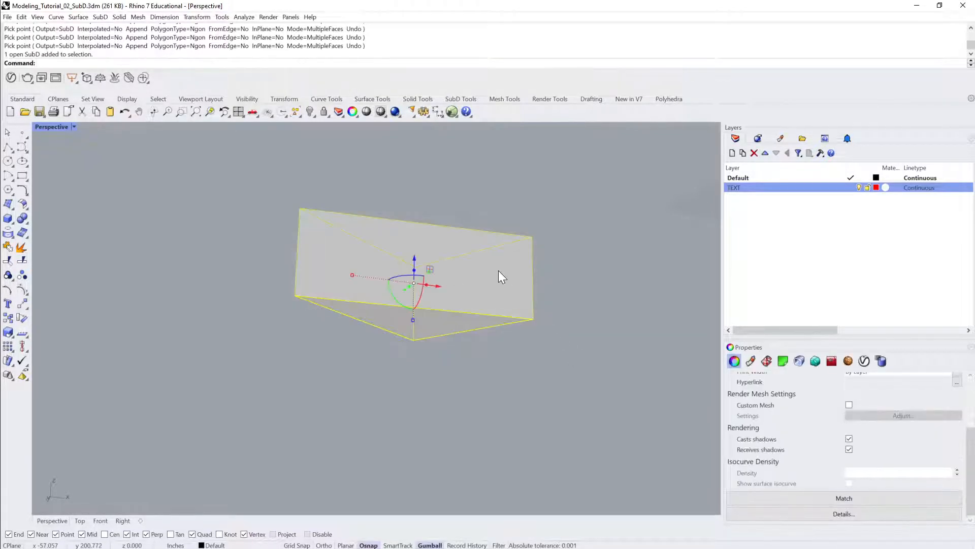
{"action": "key", "text": "Delete"}
{"action": "right_click_drag", "start_coordinate": [501, 276], "coordinate": [481, 274]}
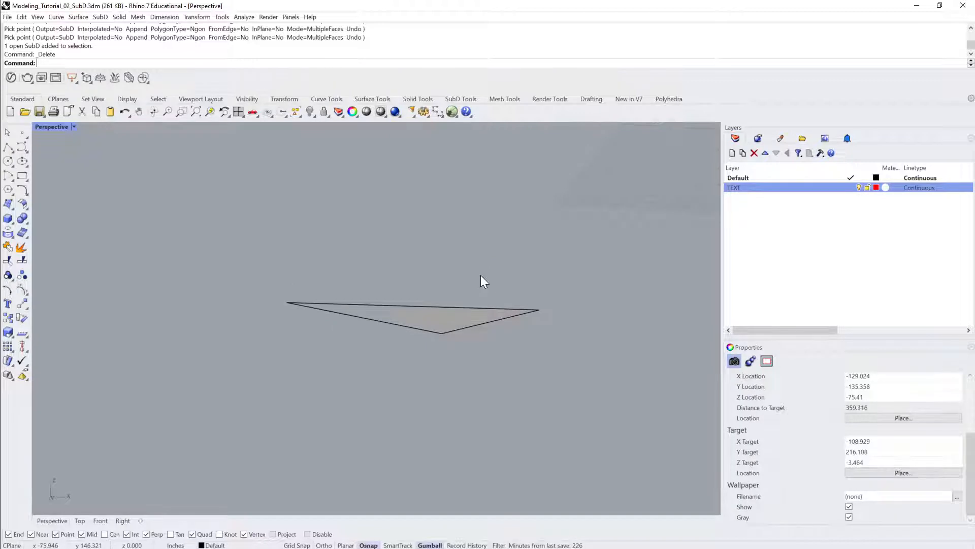
{"action": "key", "text": "ctrl+z"}
Join the extruded SubD and the separate triangular face with SubDJoinedEdges set to Smooth.
{"action": "left_click", "coordinate": [438, 207]}
{"action": "left_click_drag", "start_coordinate": [449, 201], "coordinate": [315, 362]}
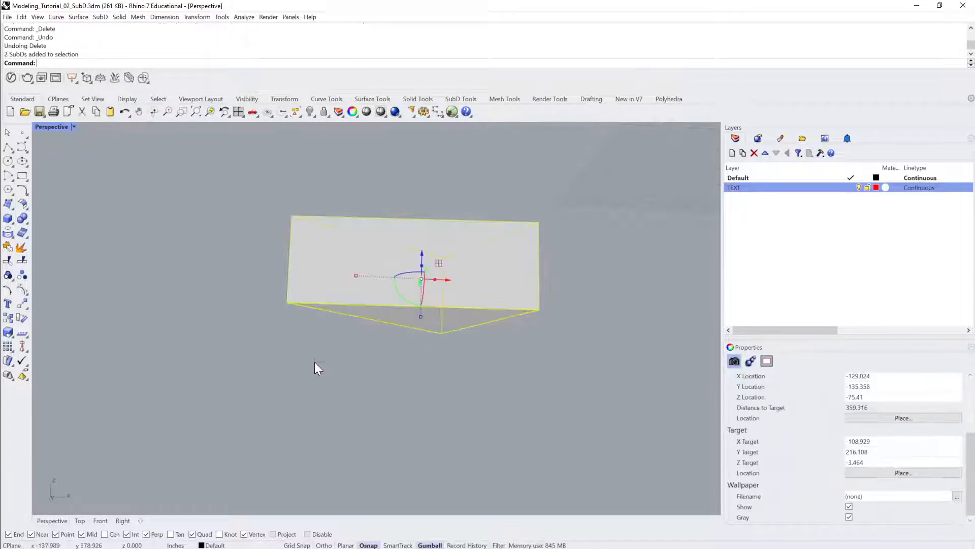
{"action": "left_click", "coordinate": [8, 247]}
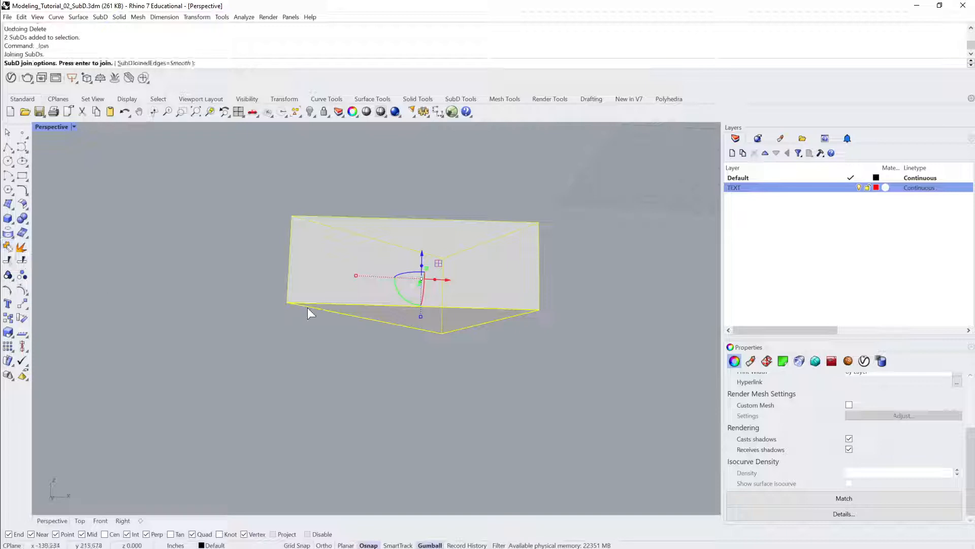
{"action": "key", "text": "Return"}
Compare the joined SubD in smooth and flat display, and undo the join.
{"action": "mouse_move", "coordinate": [482, 278]}
{"action": "right_mouse_down"}
{"action": "mouse_move", "coordinate": [478, 261]}
{"action": "mouse_move", "coordinate": [479, 287]}
{"action": "mouse_move", "coordinate": [473, 283]}
{"action": "mouse_move", "coordinate": [473, 240]}
{"action": "mouse_move", "coordinate": [477, 269]}
{"action": "right_mouse_up"}
{"action": "key", "text": "Tab"}
{"action": "key", "text": "Tab"}
{"action": "key", "text": "Tab"}
{"action": "key", "text": "Tab"}
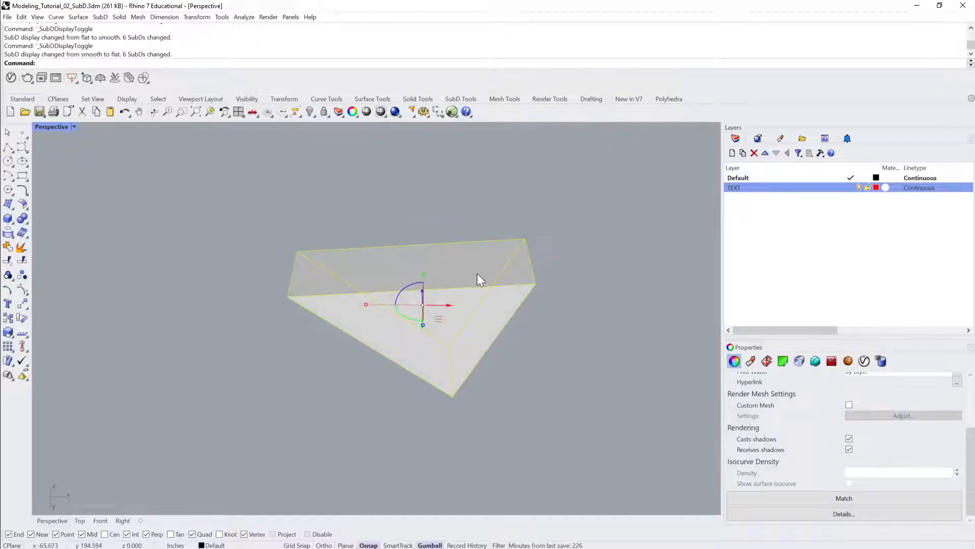
{"action": "key", "text": "ctrl+z"}
Check the extruded SubD as a separate object, and undo and redo the 3DFace triangle on its underside.
{"action": "left_click", "coordinate": [491, 260]}
{"action": "left_click", "coordinate": [605, 252]}
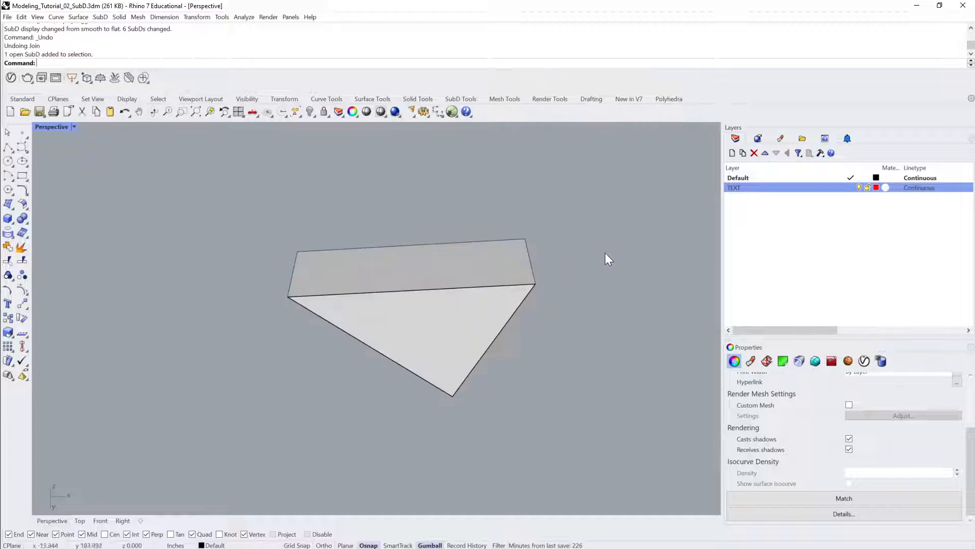
{"action": "left_click", "coordinate": [454, 259]}
{"action": "key", "text": "ctrl+z"}
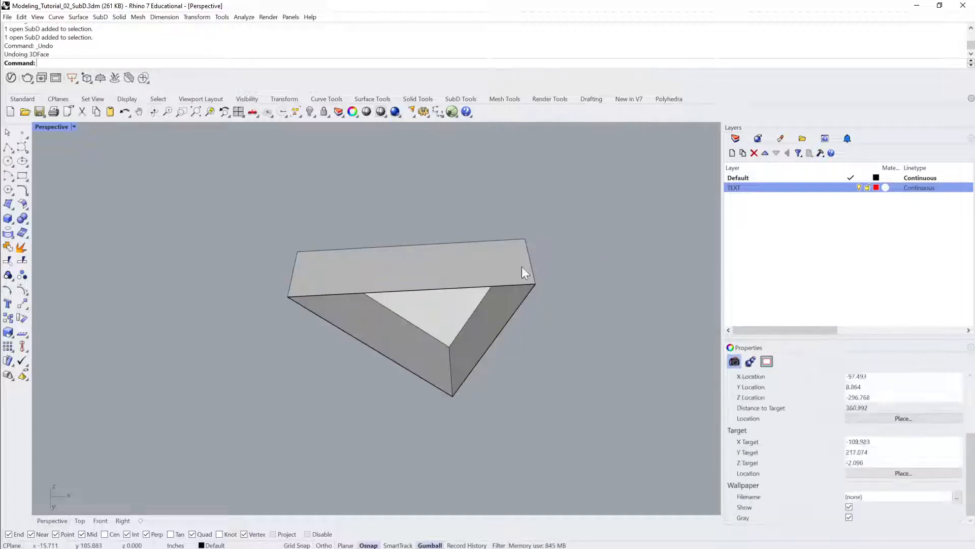
{"action": "key", "text": "ctrl+y"}
Delete the extruded SubD so only the flat triangular face is left.
{"action": "left_click", "coordinate": [460, 267]}
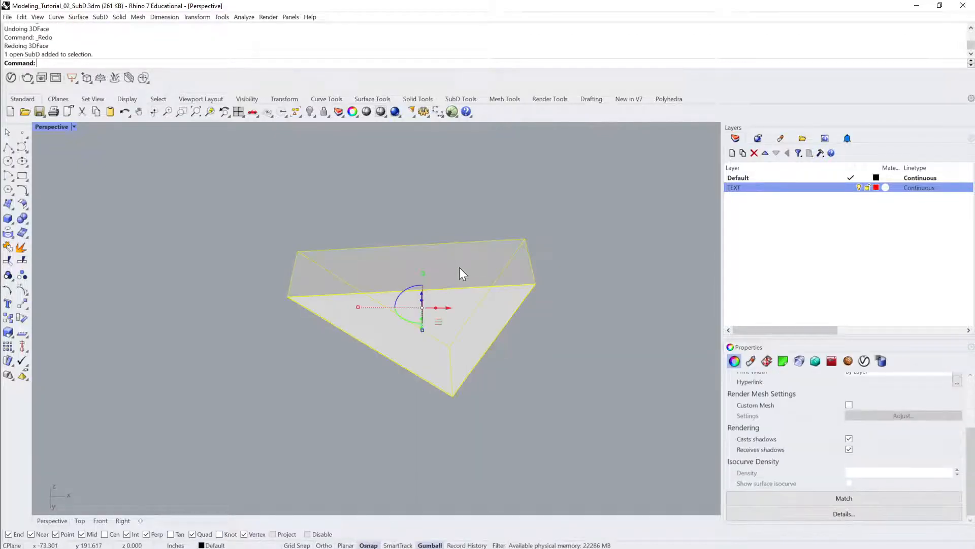
{"action": "key", "text": "Delete"}
{"action": "right_click_drag", "start_coordinate": [459, 270], "coordinate": [441, 294]}
Offset the triangular face upward by 3 inches with OffsetSubD, using Solid=No and a flipped direction.
{"action": "left_click", "coordinate": [441, 294]}
{"action": "right_click_drag", "start_coordinate": [513, 267], "coordinate": [513, 268]}
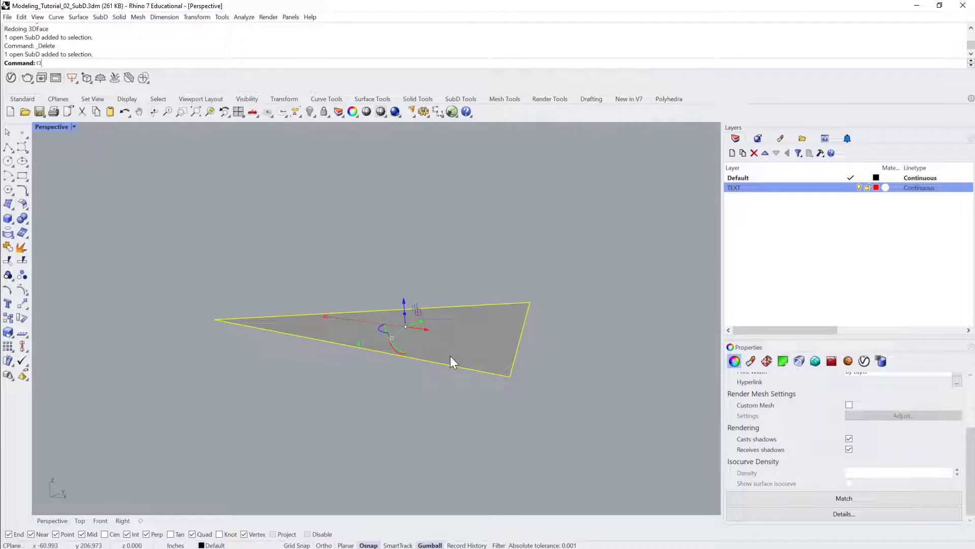
{"action": "type", "text": "ffset"}
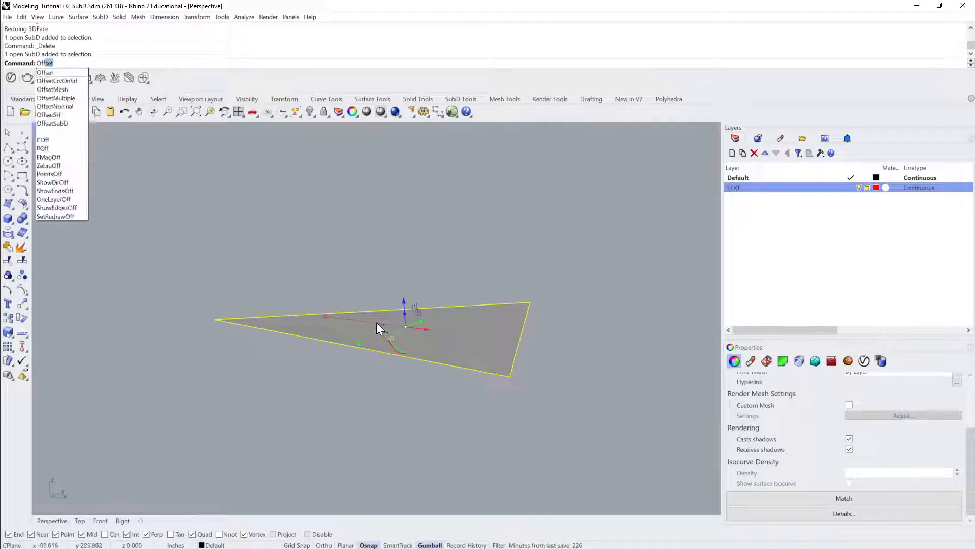
{"action": "left_click", "coordinate": [82, 124]}
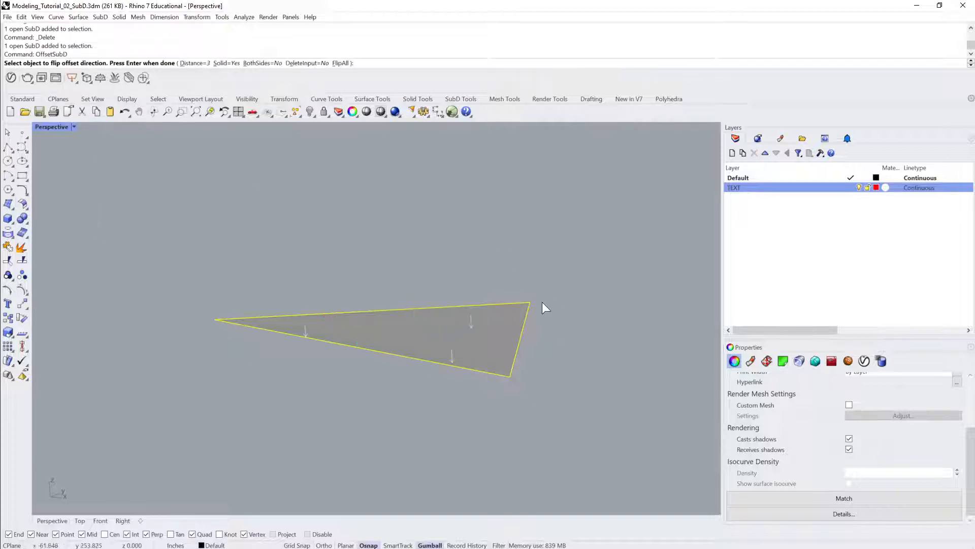
{"action": "left_click", "coordinate": [224, 64]}
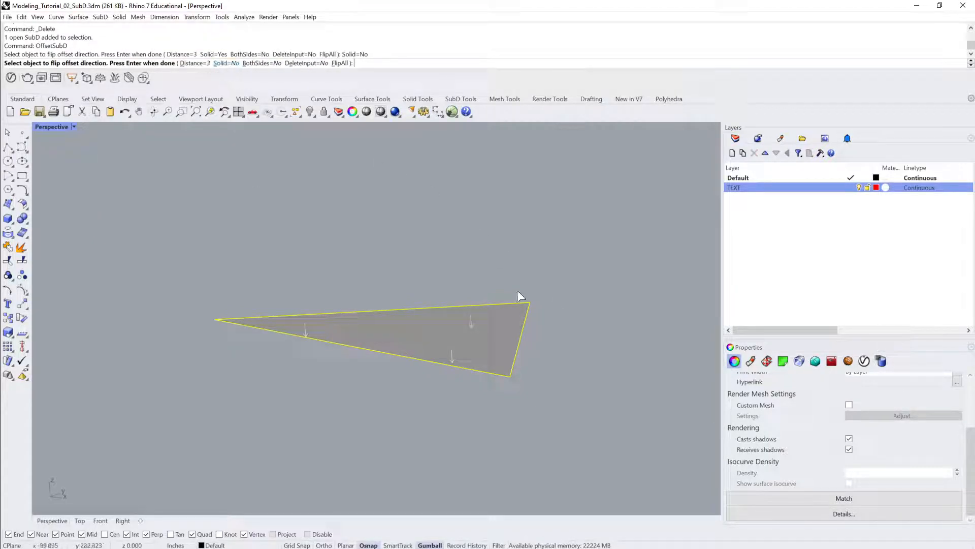
{"action": "left_click", "coordinate": [494, 326]}
{"action": "key", "text": "Return"}
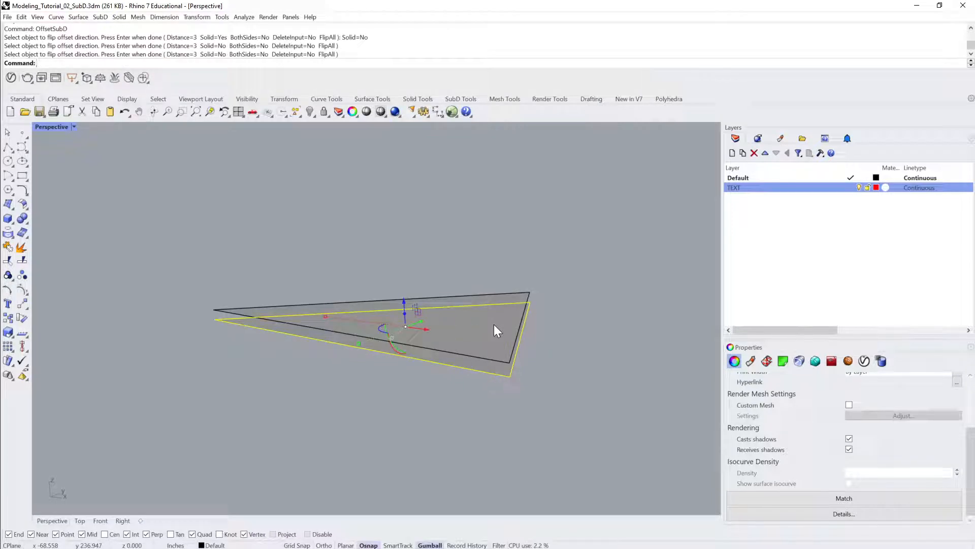
Cancel the repeated offset and delete the non-solid offset copy above the triangular face.
{"action": "key", "text": "Return"}
{"action": "key", "text": "Escape"}
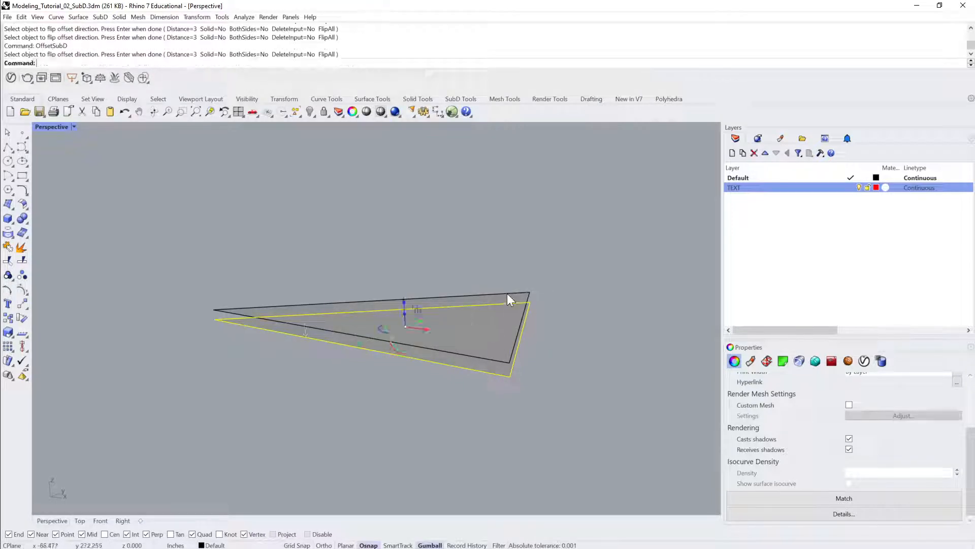
{"action": "left_click", "coordinate": [507, 295]}
{"action": "key", "text": "Delete"}
Offset the triangular face upward by 3 inches with OffsetSubD using Solid=Yes, and inspect the resulting closed SubD.
{"action": "left_click", "coordinate": [463, 343]}
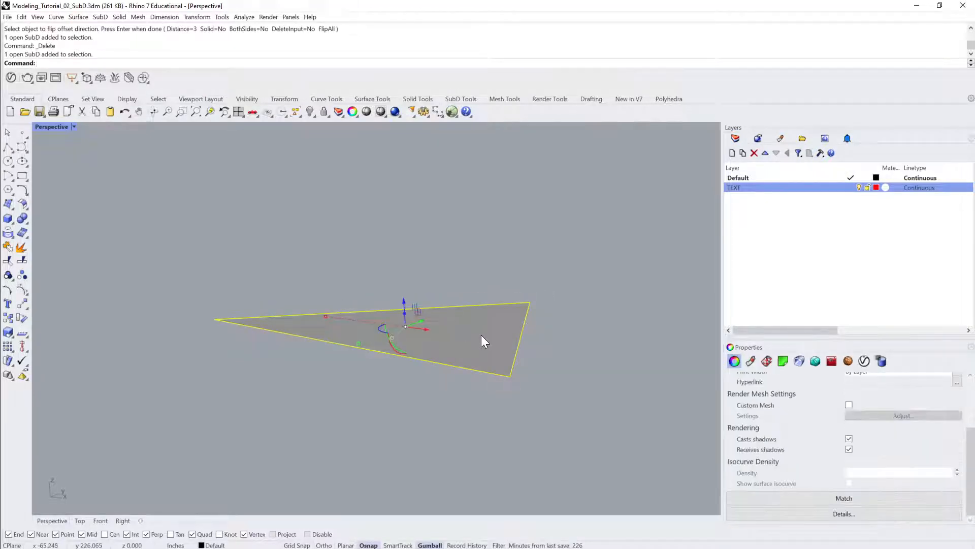
{"action": "key", "text": "Return"}
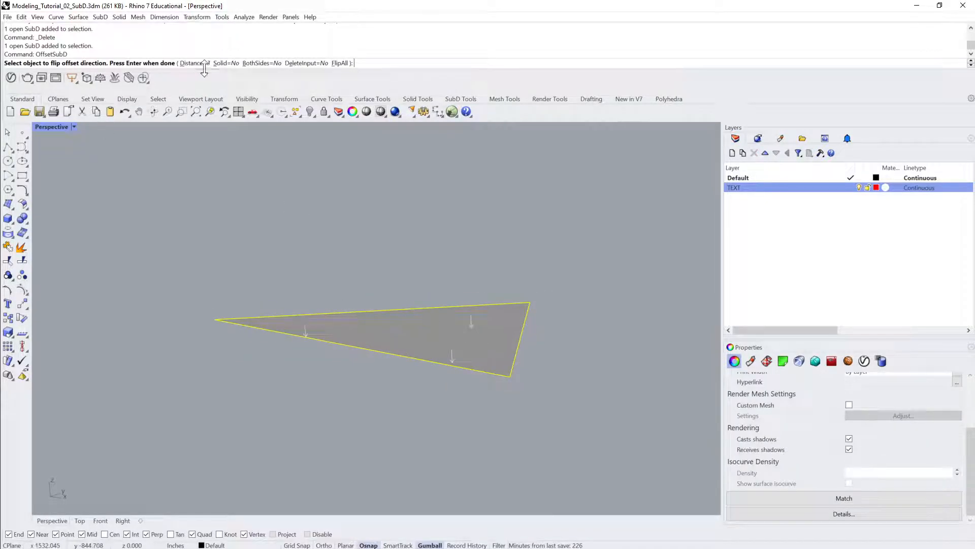
{"action": "left_click", "coordinate": [224, 63]}
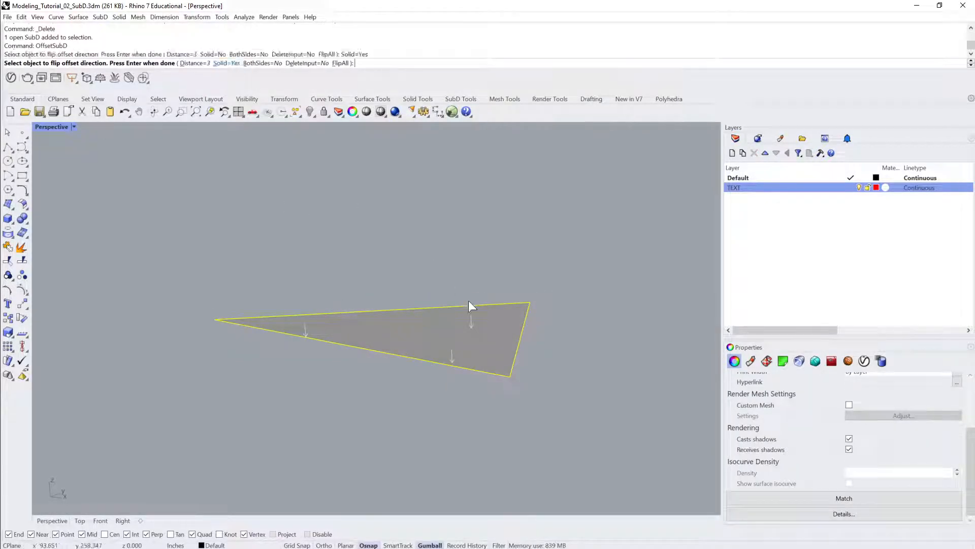
{"action": "left_click", "coordinate": [504, 325]}
{"action": "key", "text": "Return"}
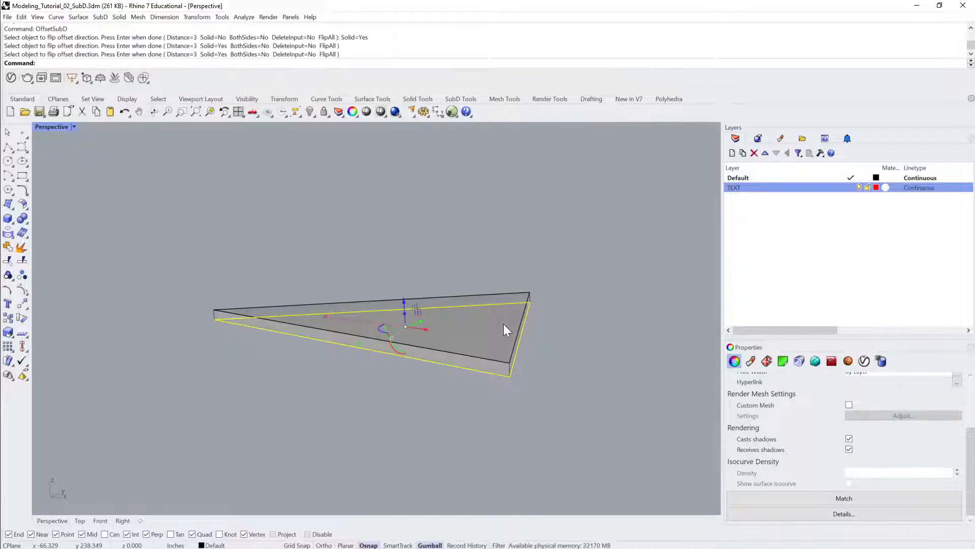
{"action": "left_click", "coordinate": [553, 359]}
{"action": "left_click", "coordinate": [486, 337]}
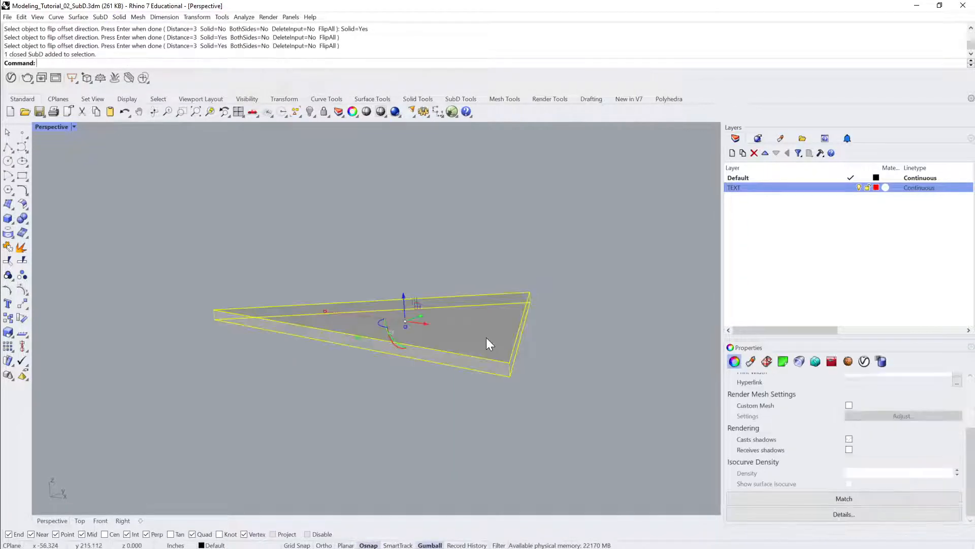
{"action": "right_click_drag", "start_coordinate": [486, 337], "coordinate": [467, 325]}
{"action": "key", "text": "Escape"}
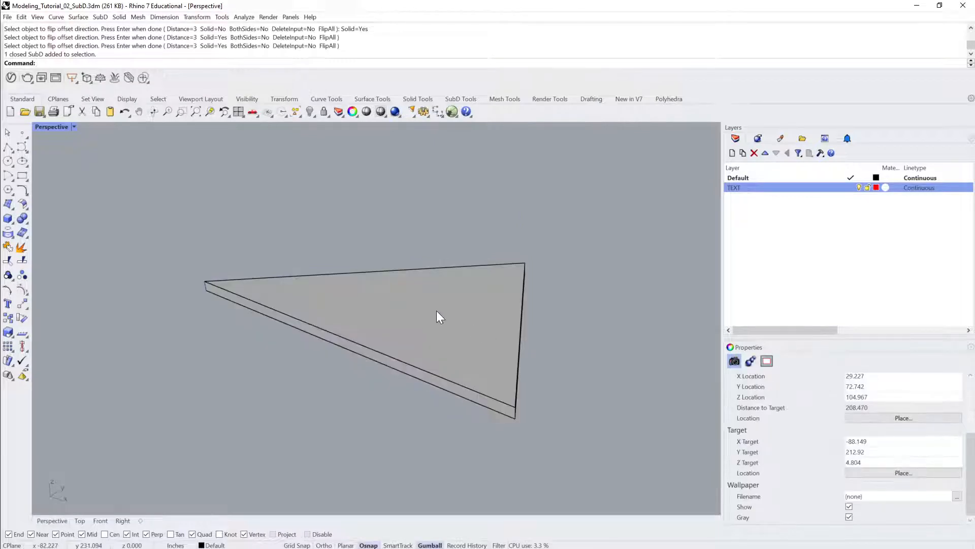
Raise the top face of the thin triangular solid to form a tall triangular prism, and clear the selection.
{"action": "left_click", "coordinate": [403, 295], "text": "ctrl+shift"}
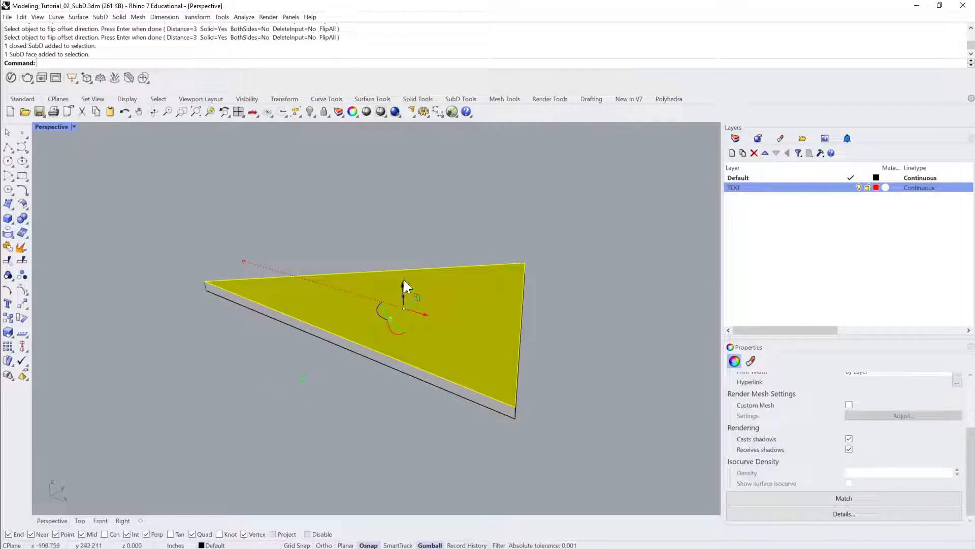
{"action": "left_click_drag", "start_coordinate": [403, 282], "coordinate": [403, 143]}
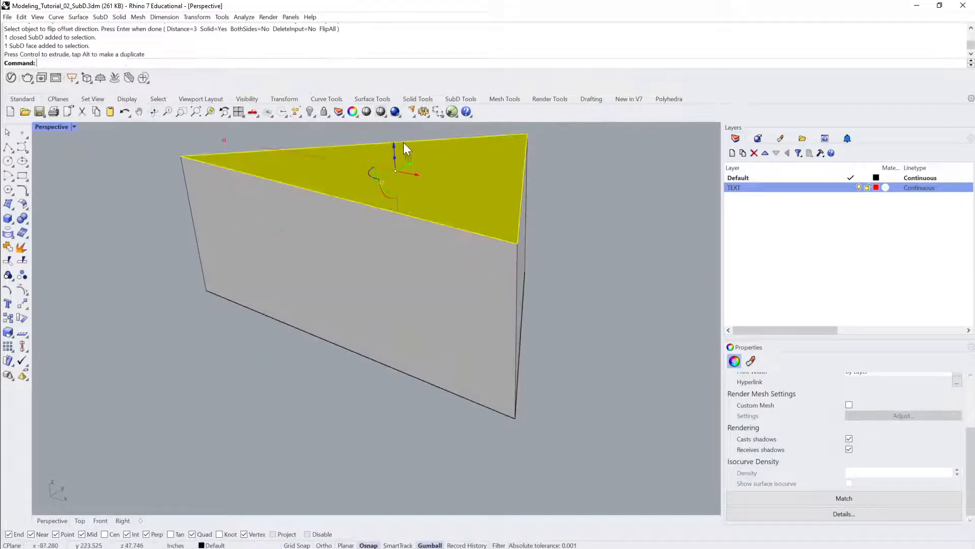
{"action": "scroll", "coordinate": [571, 243], "scroll_direction": "down", "scroll_amount": 2}
{"action": "right_click_drag", "start_coordinate": [571, 244], "coordinate": [567, 245]}
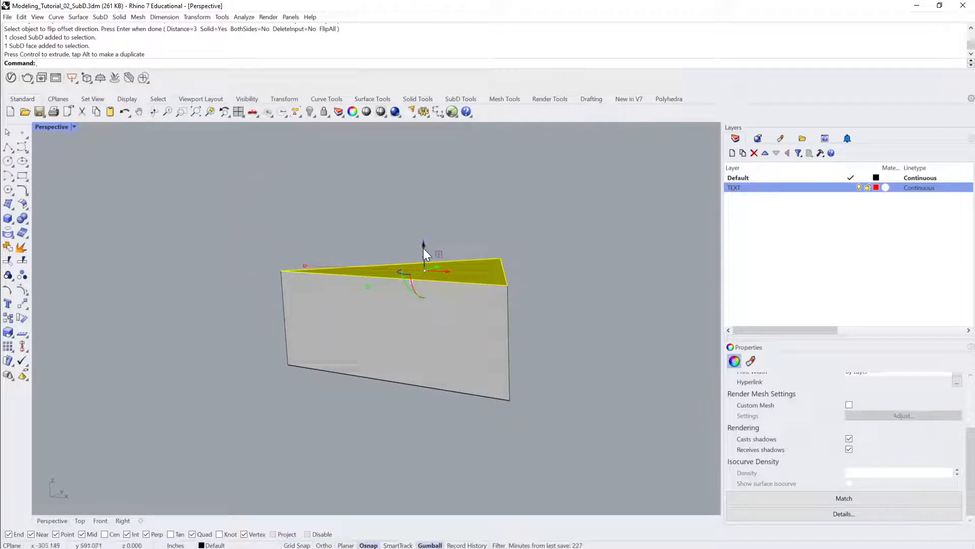
{"action": "mouse_move", "coordinate": [423, 246]}
{"action": "left_mouse_down"}
{"action": "mouse_move", "coordinate": [422, 206]}
{"action": "mouse_move", "coordinate": [422, 246]}
{"action": "left_mouse_up"}
{"action": "right_click_drag", "start_coordinate": [712, 284], "coordinate": [660, 324]}
{"action": "left_click", "coordinate": [520, 324]}
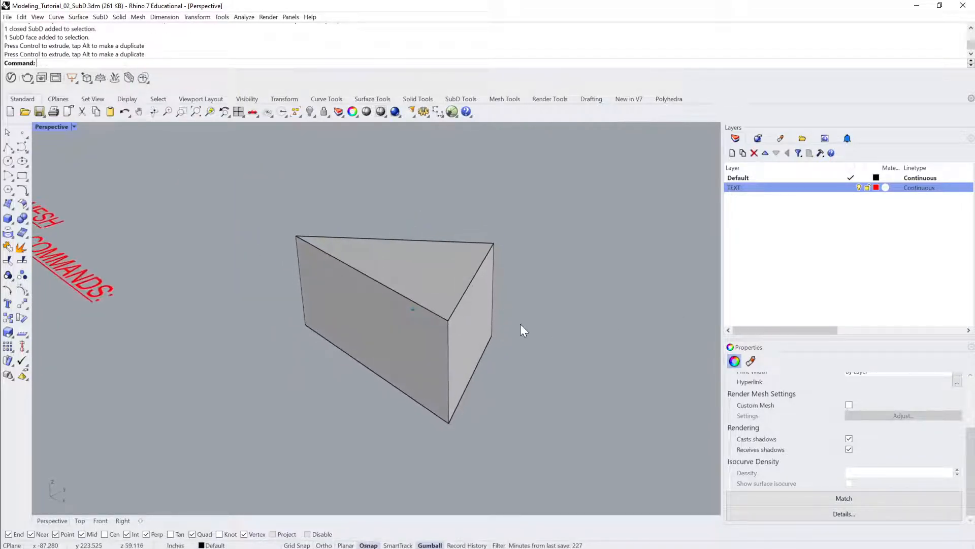
Move one rectangular side face of the prism outward without extruding, and undo the move.
{"action": "left_click", "coordinate": [471, 330]}
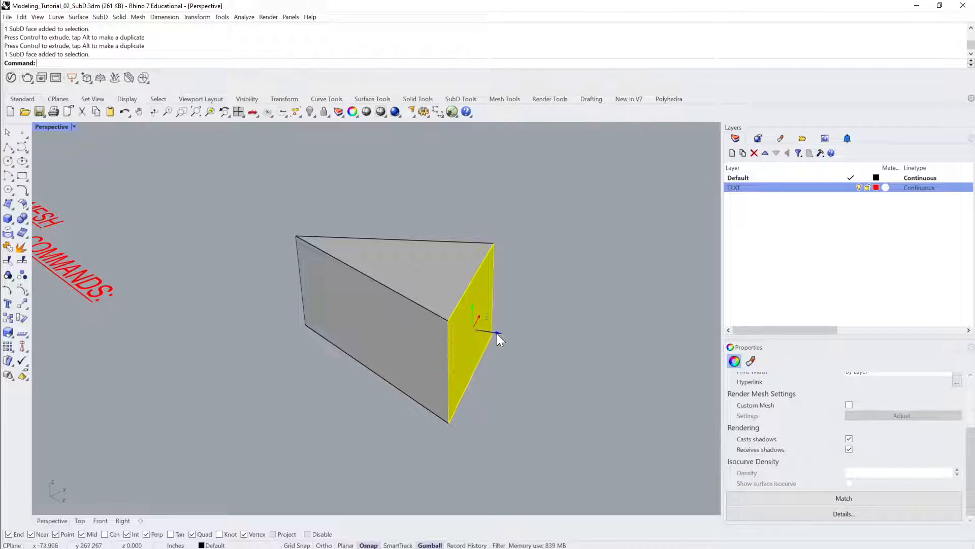
{"action": "left_click_drag", "start_coordinate": [492, 335], "coordinate": [597, 362]}
{"action": "key", "text": "ctrl+z"}
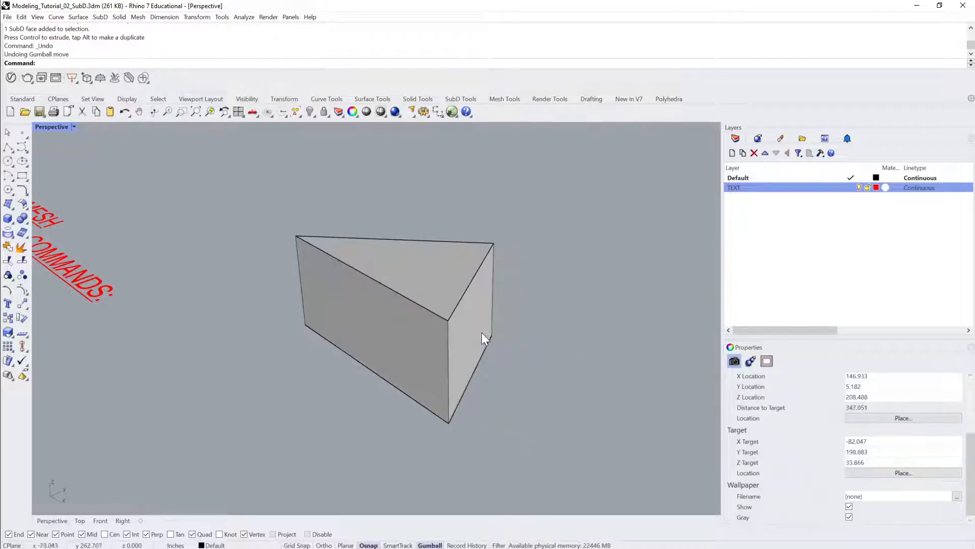
Extrude the same rectangular side face outward into a new block on the prism, and clear the selection.
{"action": "left_click", "coordinate": [482, 333], "text": "ctrl+shift"}
{"action": "left_click_drag", "start_coordinate": [489, 331], "coordinate": [583, 344], "text": "ctrl"}
{"action": "left_click", "coordinate": [381, 314], "text": "ctrl+shift"}
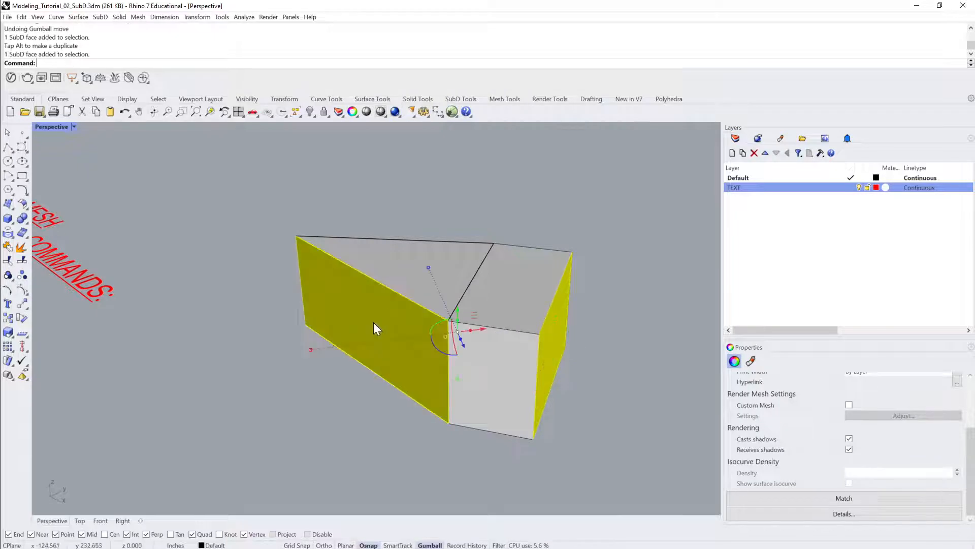
{"action": "key", "text": "Escape"}
{"action": "left_click", "coordinate": [374, 321]}
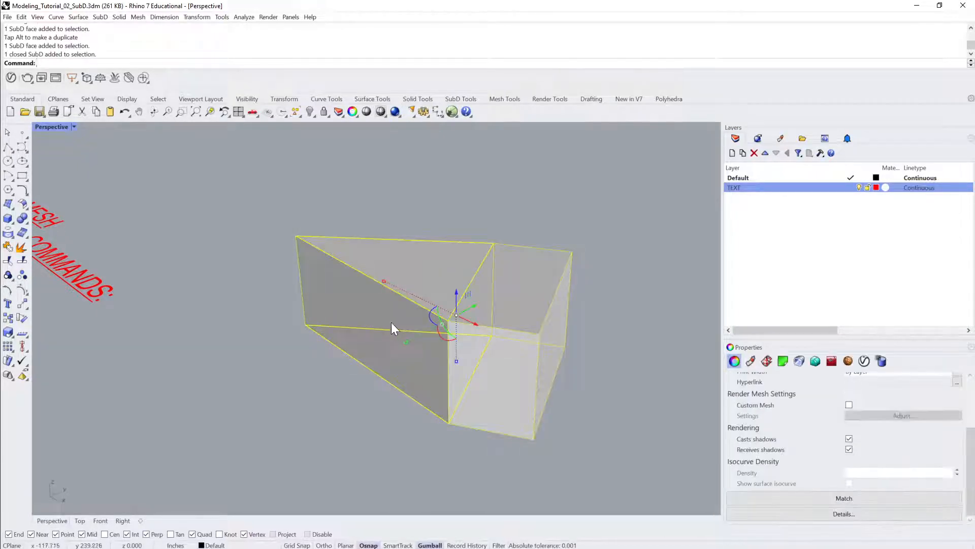
{"action": "key", "text": "Escape"}
Compare the extruded closed SubD in smooth and flat display from several angles, ending in smooth display.
{"action": "right_click_drag", "start_coordinate": [391, 322], "coordinate": [565, 326]}
{"action": "left_click", "coordinate": [480, 315]}
{"action": "right_click_drag", "start_coordinate": [480, 315], "coordinate": [504, 366]}
{"action": "key", "text": "Tab"}
{"action": "key", "text": "Tab"}
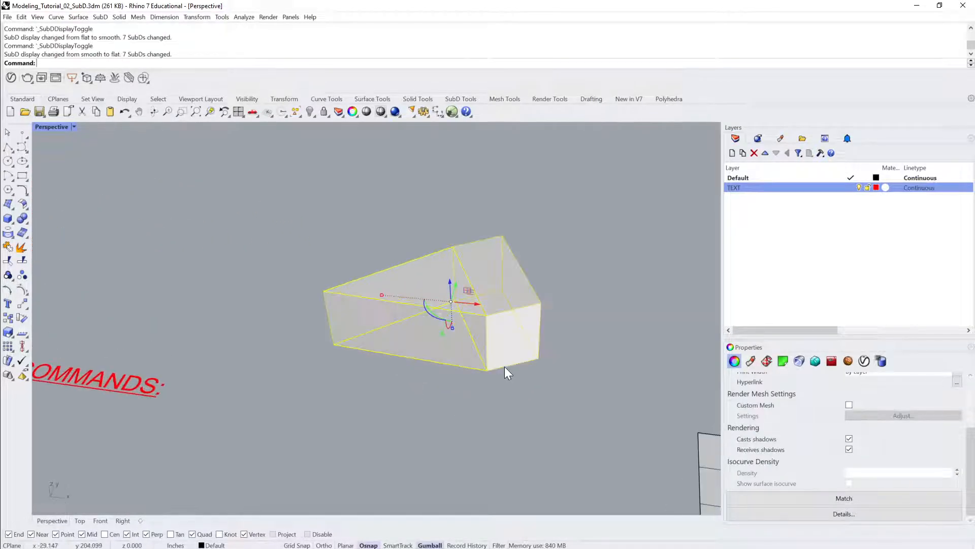
{"action": "key", "text": "Escape"}
{"action": "scroll", "coordinate": [488, 303], "scroll_direction": "up", "scroll_amount": 4}
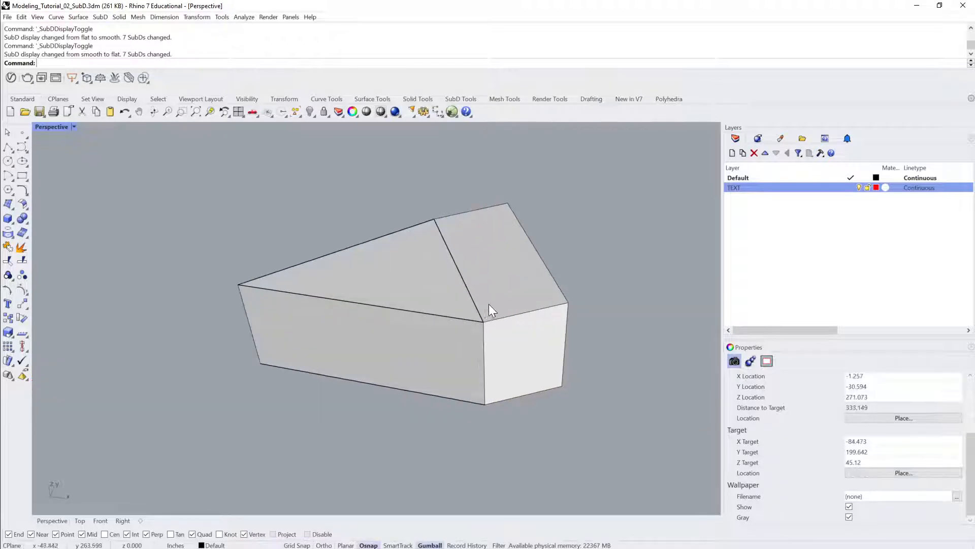
{"action": "mouse_move", "coordinate": [489, 304]}
{"action": "right_mouse_down"}
{"action": "mouse_move", "coordinate": [472, 297]}
{"action": "mouse_move", "coordinate": [489, 283]}
{"action": "mouse_move", "coordinate": [502, 315]}
{"action": "right_mouse_up"}
{"action": "left_click", "coordinate": [502, 315]}
{"action": "key", "text": "Tab"}
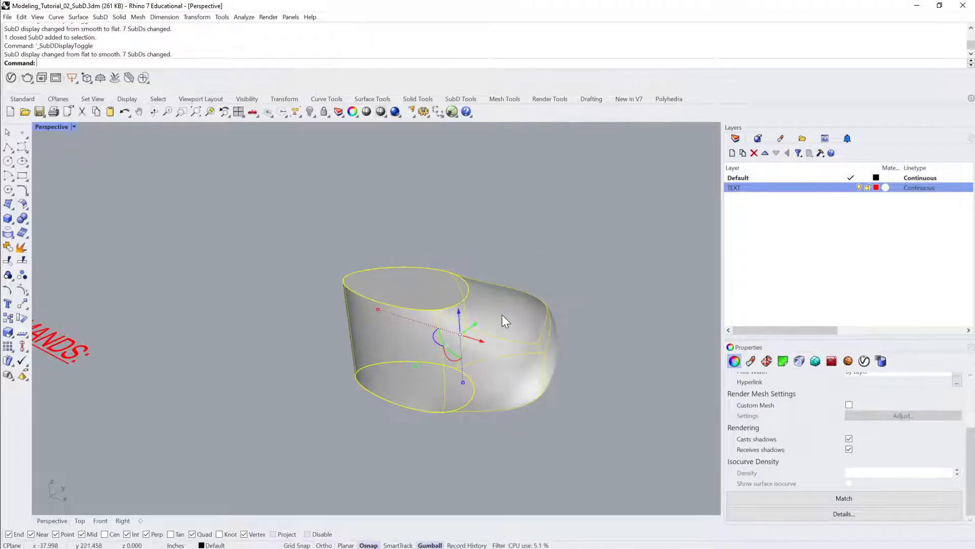
Switch the extruded SubD to flat display, clear the selection and view its faceted form from another angle.
{"action": "right_click_drag", "start_coordinate": [468, 314], "coordinate": [532, 296]}
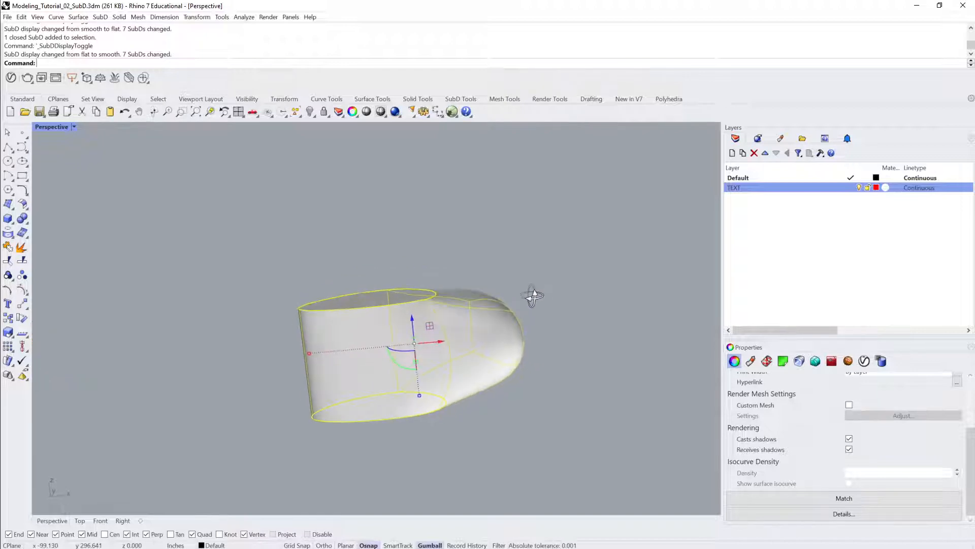
{"action": "key", "text": "Tab"}
{"action": "key", "text": "Escape"}
{"action": "right_click_drag", "start_coordinate": [559, 313], "coordinate": [617, 273]}
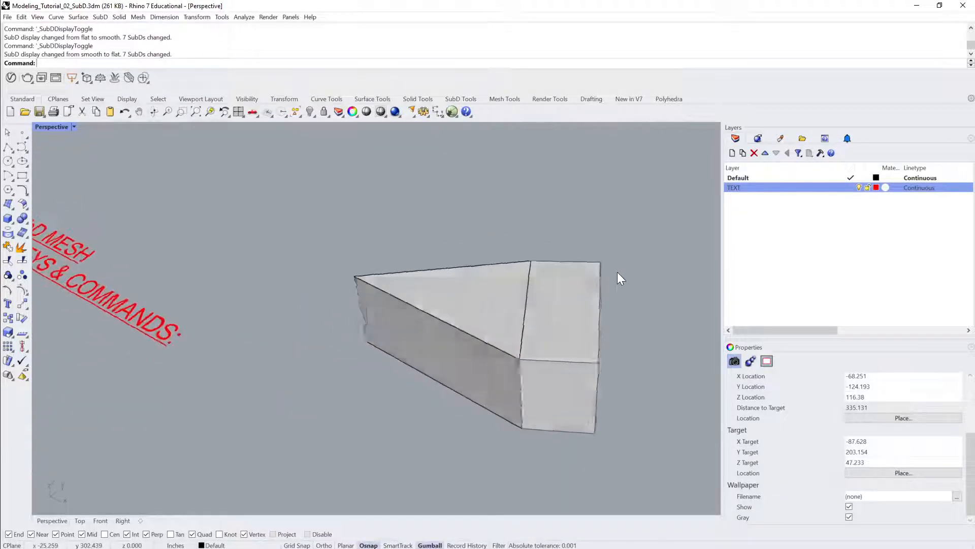
Undo the side face extrusion, the face moves, the SubD offset and the deletion before it.
{"action": "key", "text": "ctrl+z"}
{"action": "key", "text": "ctrl+z"}
{"action": "key", "text": "ctrl+z"}
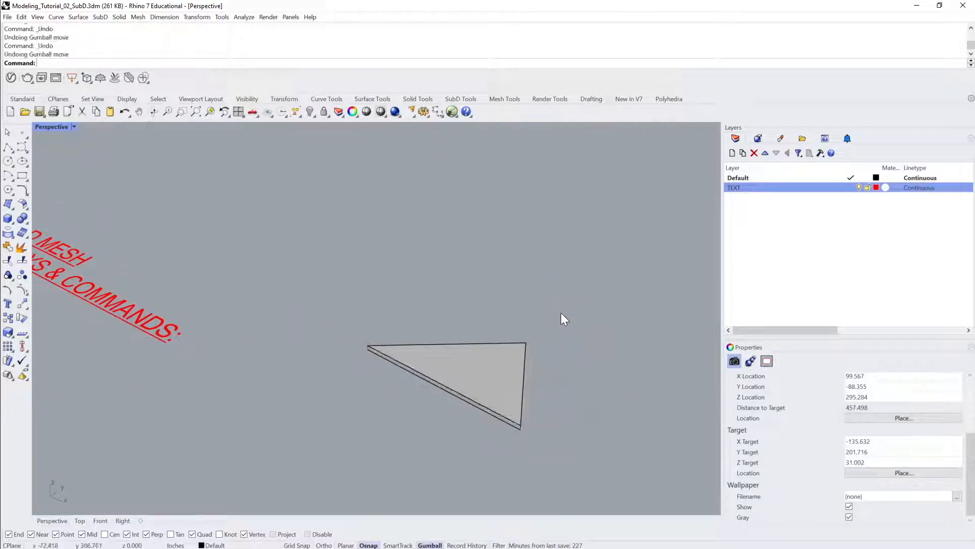
{"action": "key", "text": "ctrl+z"}
{"action": "right_click_drag", "start_coordinate": [531, 333], "coordinate": [497, 364]}
{"action": "key", "text": "ctrl+z"}
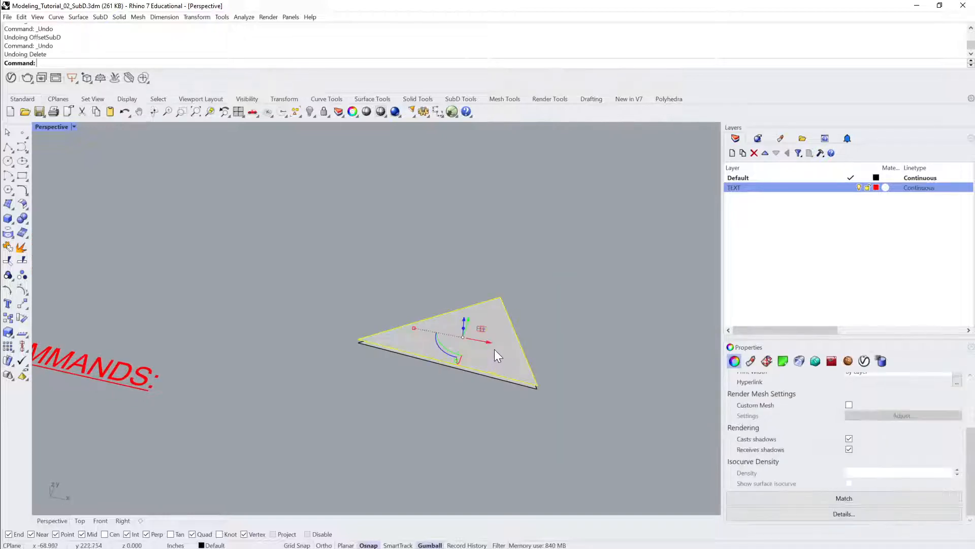
Delete both overlapping triangular SubDs.
{"action": "left_click", "coordinate": [566, 276]}
{"action": "left_click_drag", "start_coordinate": [566, 275], "coordinate": [340, 438]}
{"action": "key", "text": "Delete"}
Add the line "OffsetSubD" below "AppendFace" in the SubD hotkeys and commands text, and clear the selection.
{"action": "right_click_drag", "start_coordinate": [347, 432], "coordinate": [324, 401]}
{"action": "scroll", "coordinate": [274, 378], "scroll_direction": "up", "scroll_amount": 3}
{"action": "left_click", "coordinate": [324, 401]}
{"action": "right_click_drag", "start_coordinate": [464, 397], "coordinate": [376, 371]}
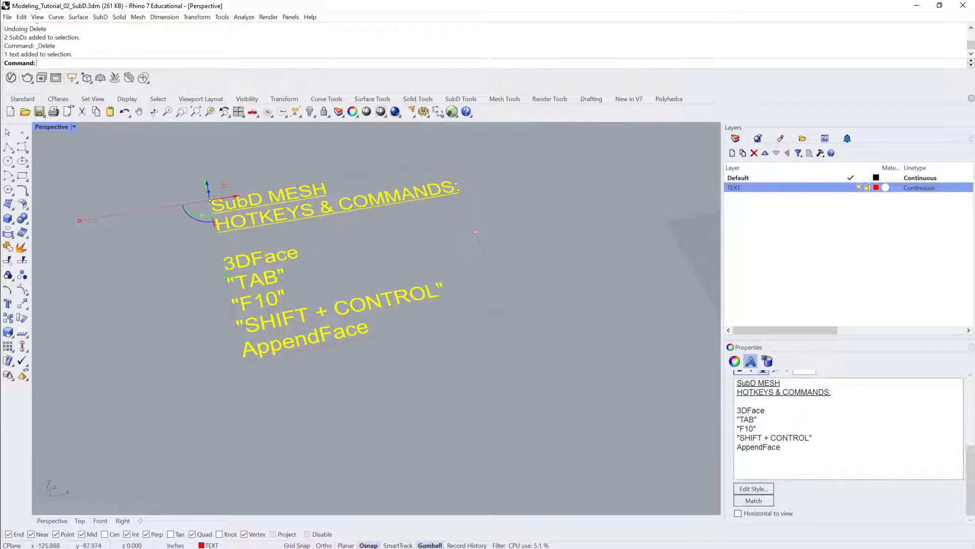
{"action": "left_click", "coordinate": [782, 447]}
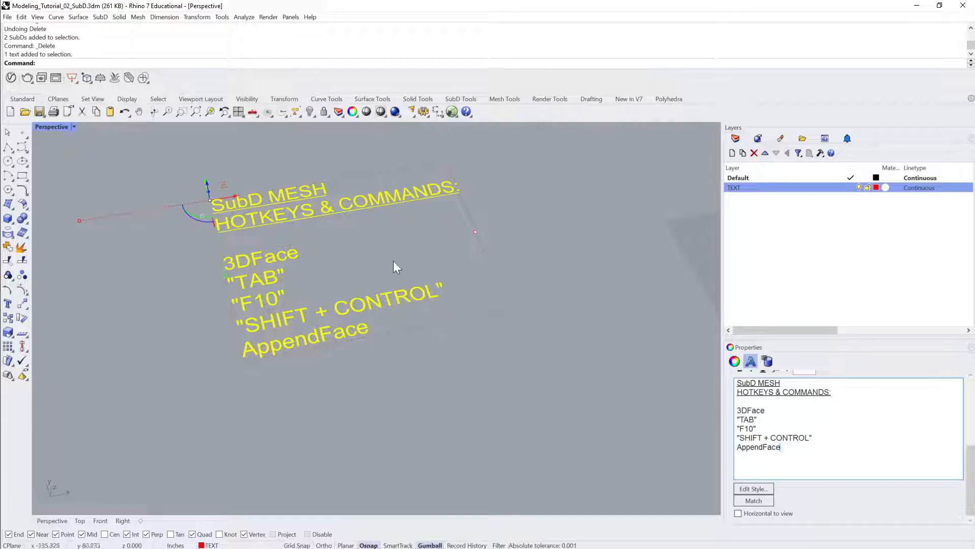
{"action": "left_click", "coordinate": [122, 63]}
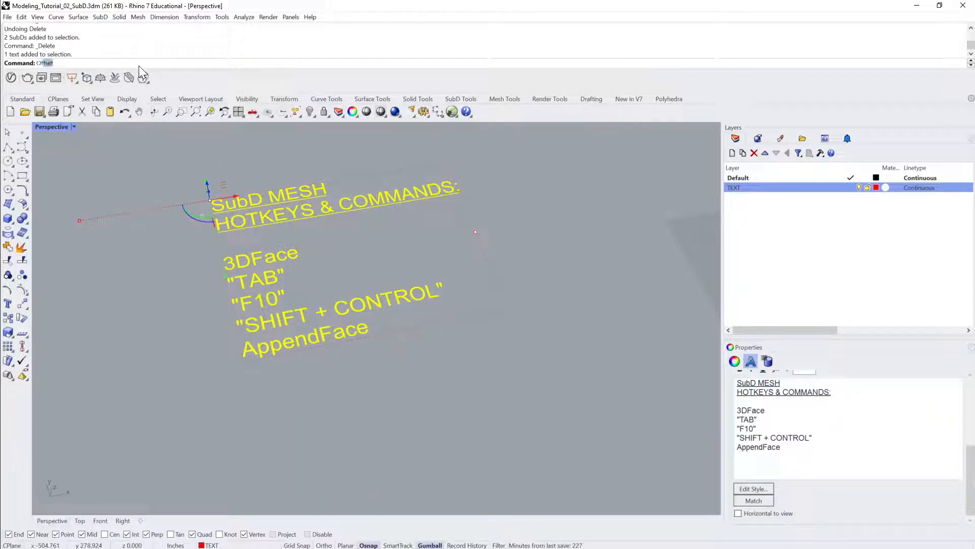
{"action": "type", "text": "Off"}
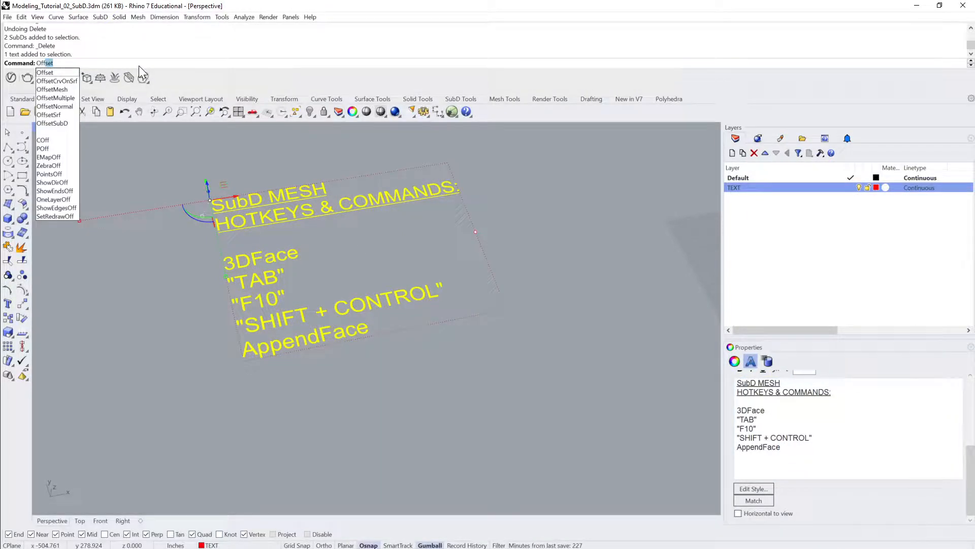
{"action": "key", "text": "Escape"}
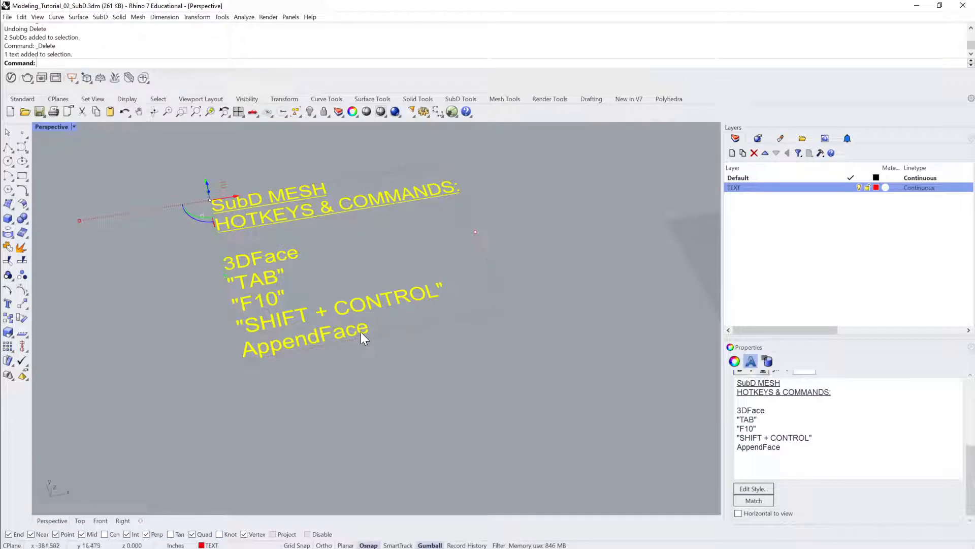
{"action": "left_click", "coordinate": [781, 447]}
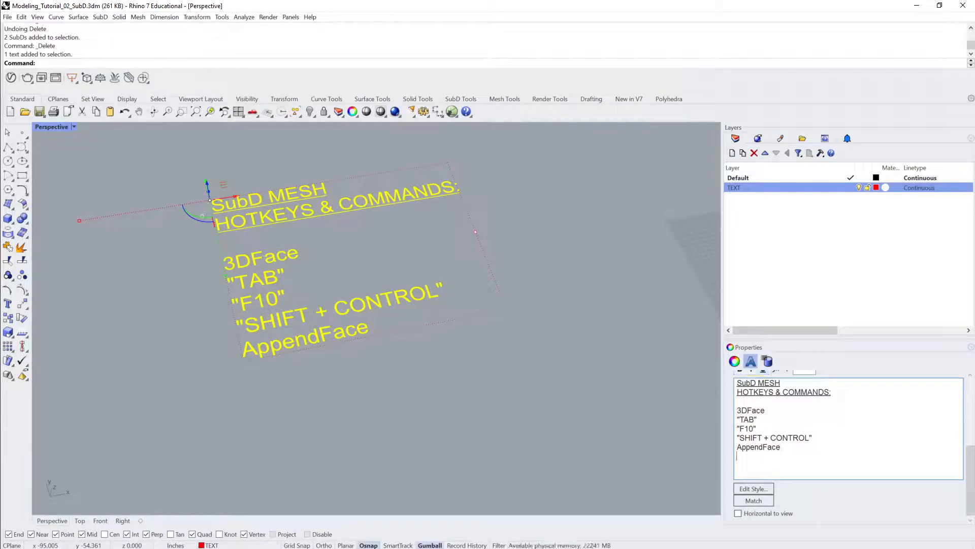
{"action": "type", "text": "Offe"}
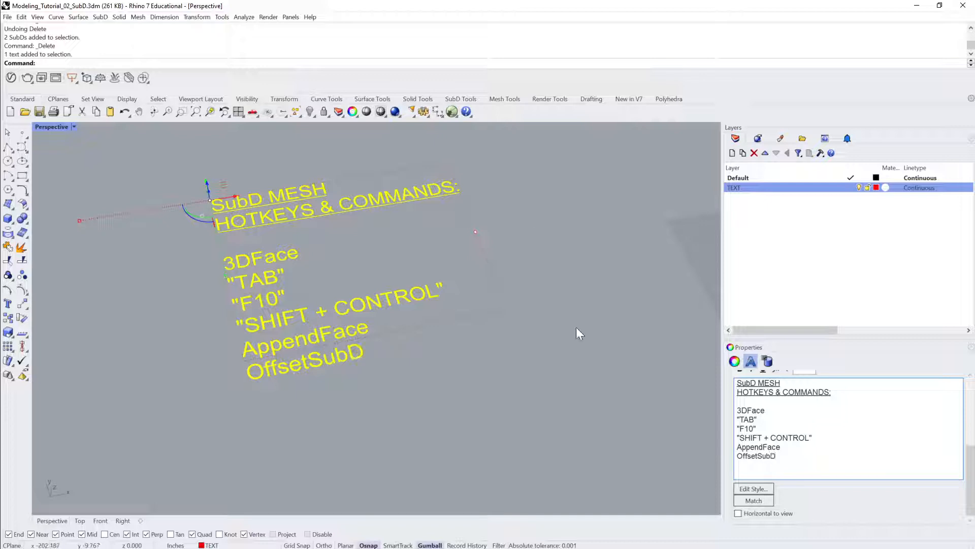
{"action": "left_click", "coordinate": [582, 356]}
Select the triangulated grid, the quad grid and the Y-shaped SubD in turn to check their object types.
{"action": "scroll", "coordinate": [478, 280], "scroll_direction": "down", "scroll_amount": 5}
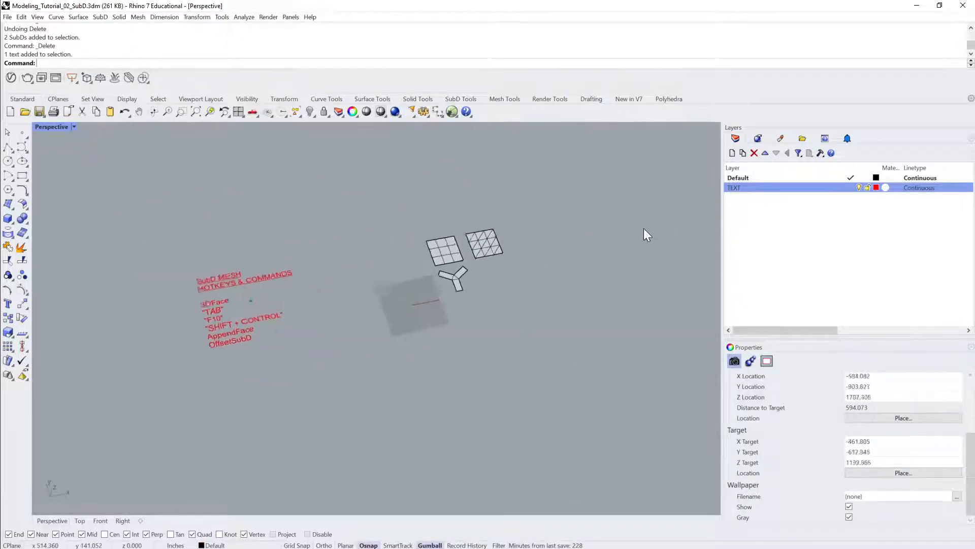
{"action": "scroll", "coordinate": [457, 285], "scroll_direction": "up", "scroll_amount": 3}
{"action": "left_click", "coordinate": [486, 261]}
{"action": "scroll", "coordinate": [508, 243], "scroll_direction": "up", "scroll_amount": 4}
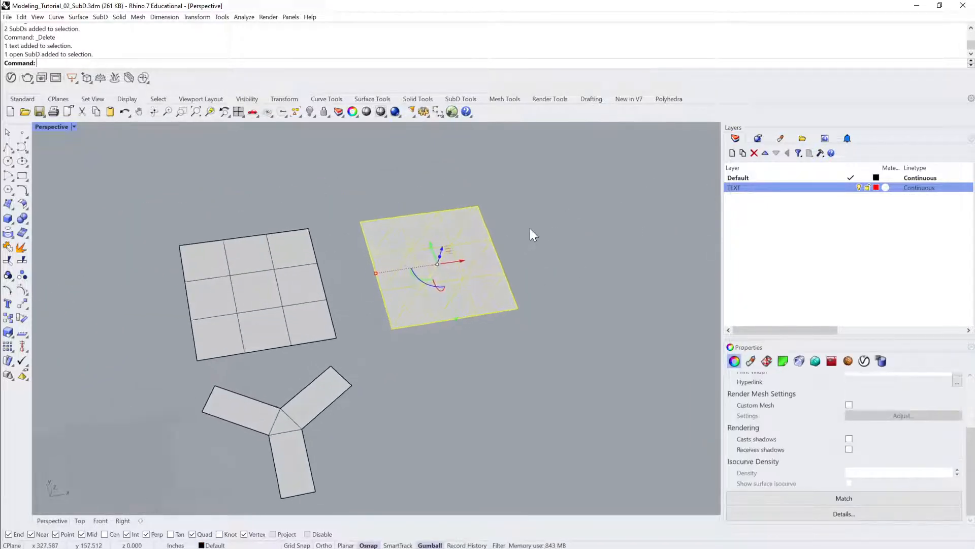
{"action": "left_click", "coordinate": [572, 187]}
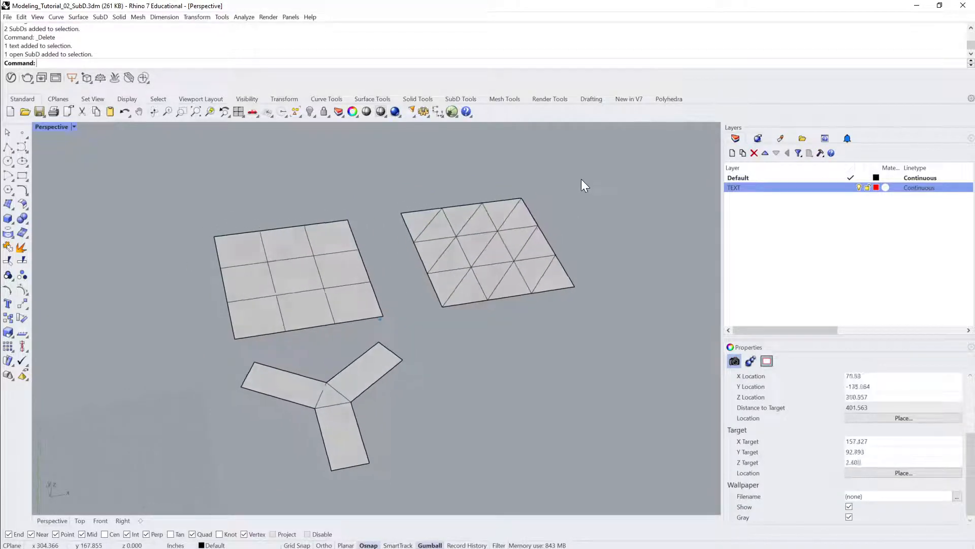
{"action": "right_click_drag", "start_coordinate": [581, 179], "coordinate": [576, 206]}
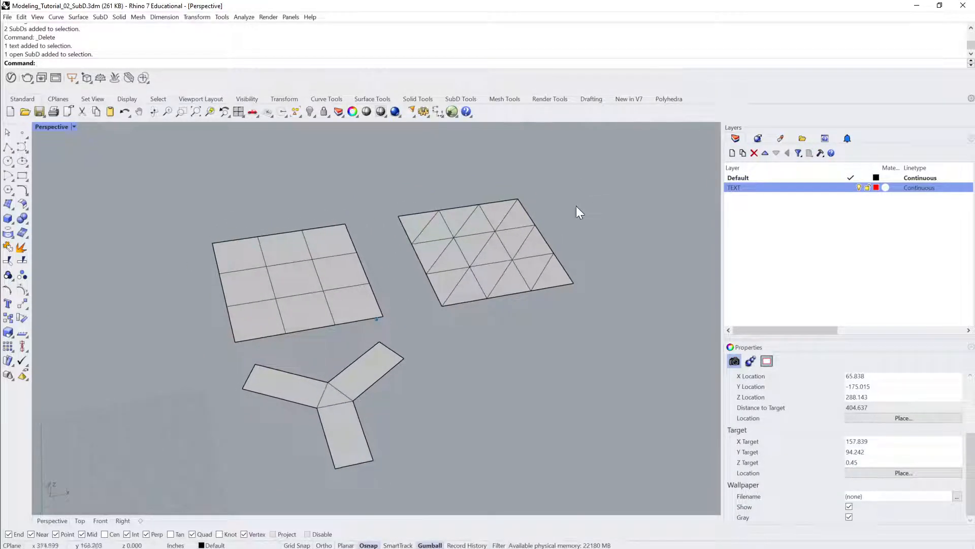
{"action": "left_click", "coordinate": [314, 263]}
{"action": "left_click", "coordinate": [495, 265]}
{"action": "left_click_drag", "start_coordinate": [973, 443], "coordinate": [973, 383]}
{"action": "left_click", "coordinate": [328, 306]}
{"action": "left_click", "coordinate": [568, 251]}
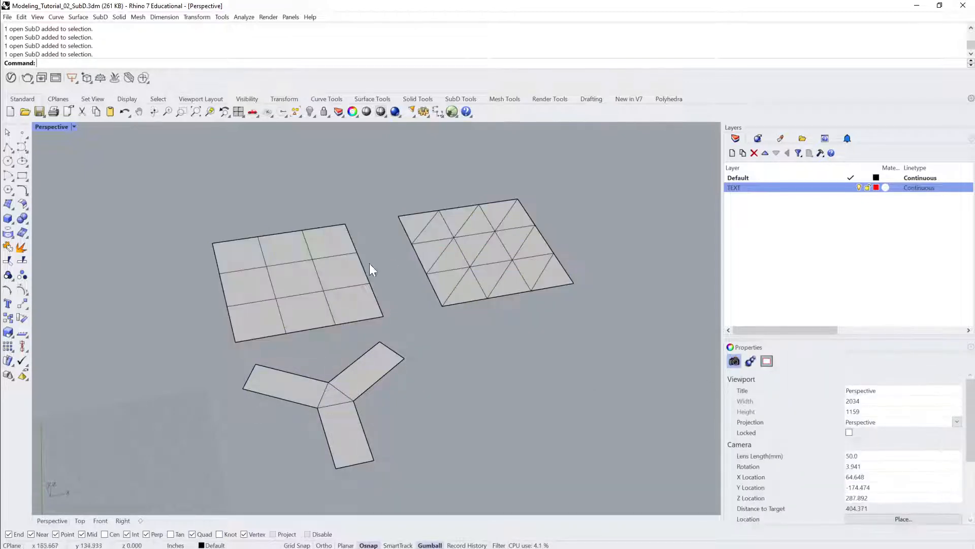
{"action": "left_click", "coordinate": [350, 273]}
{"action": "left_click", "coordinate": [483, 264]}
{"action": "left_click", "coordinate": [366, 390]}
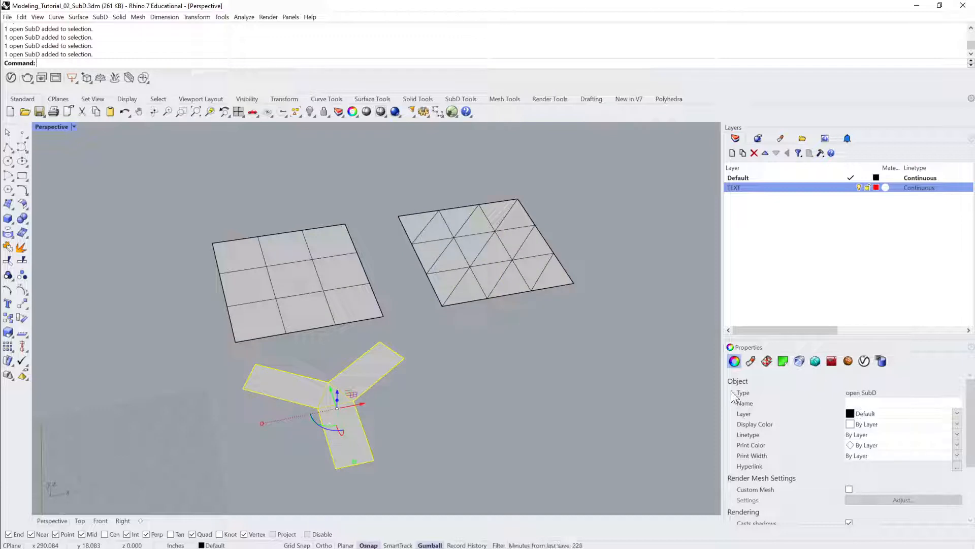
{"action": "left_click", "coordinate": [342, 311]}
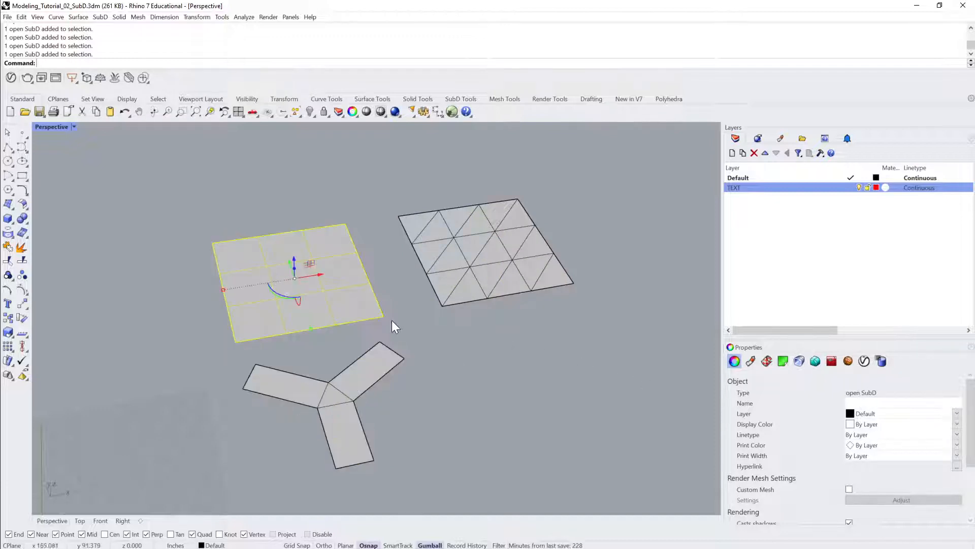
{"action": "left_click", "coordinate": [450, 331]}
Toggle the flat-lying SubDs repeatedly between smooth and flat display, ending in flat display.
{"action": "key", "text": "Tab"}
{"action": "key", "text": "Tab"}
{"action": "key", "text": "Tab"}
{"action": "key", "text": "Tab"}
{"action": "key", "text": "Tab"}
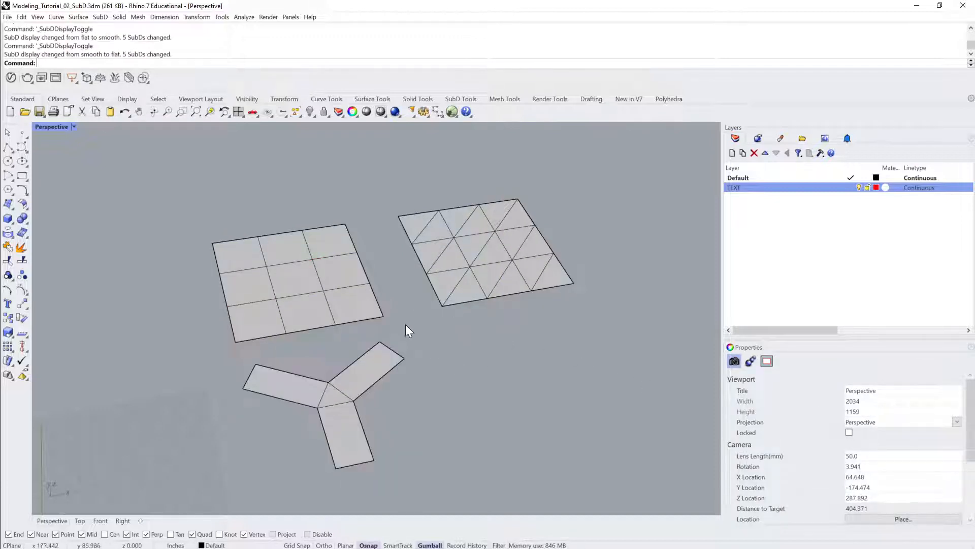
{"action": "key", "text": "Tab"}
Show the hidden objects, and hide the small folded open SubD again.
{"action": "right_click_drag", "start_coordinate": [505, 365], "coordinate": [425, 335]}
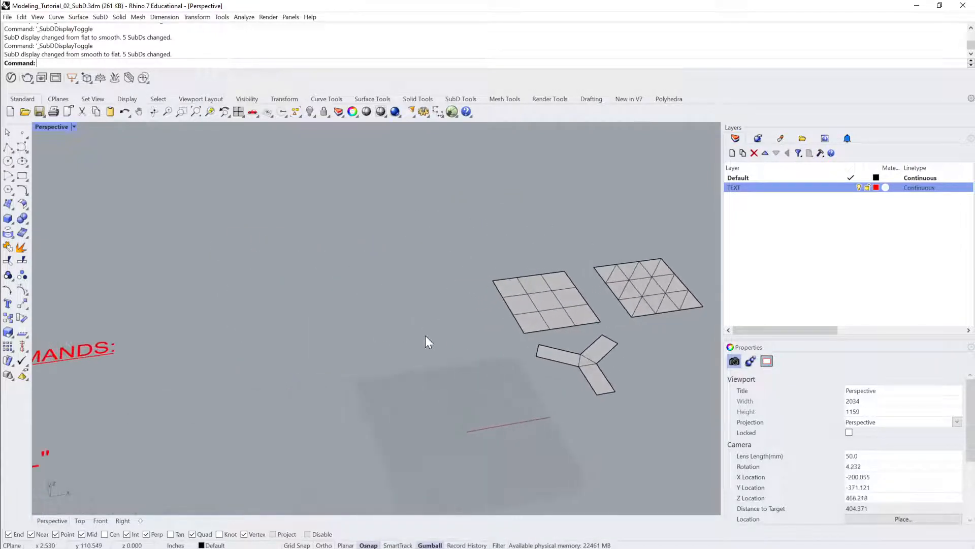
{"action": "type", "text": "how"}
{"action": "key", "text": "Return"}
{"action": "left_click", "coordinate": [424, 336]}
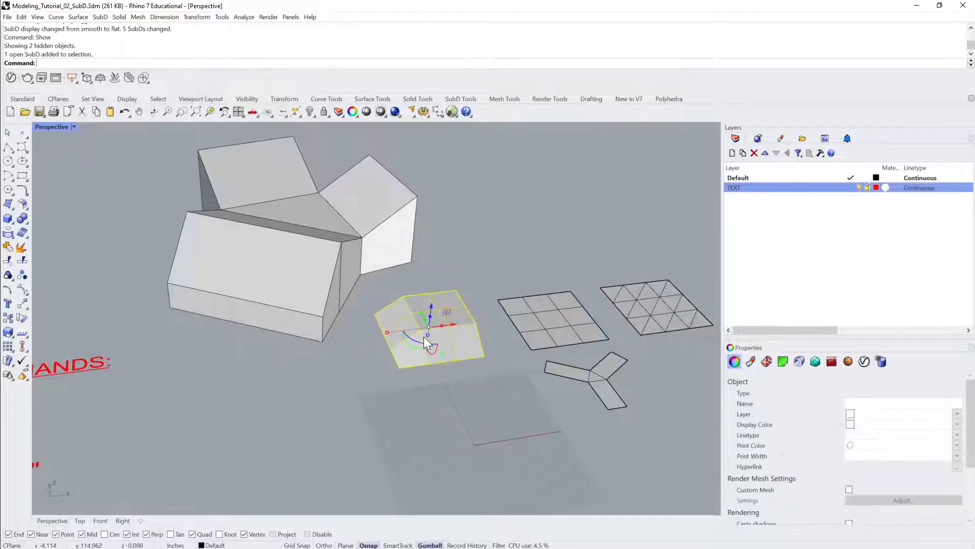
{"action": "key", "text": "ctrl+h"}
Examine the large three-winged open SubD from several angles, highlighting it to check its faces and object type.
{"action": "left_click", "coordinate": [347, 233]}
{"action": "right_click_drag", "start_coordinate": [347, 233], "coordinate": [534, 255]}
{"action": "left_click", "coordinate": [534, 255]}
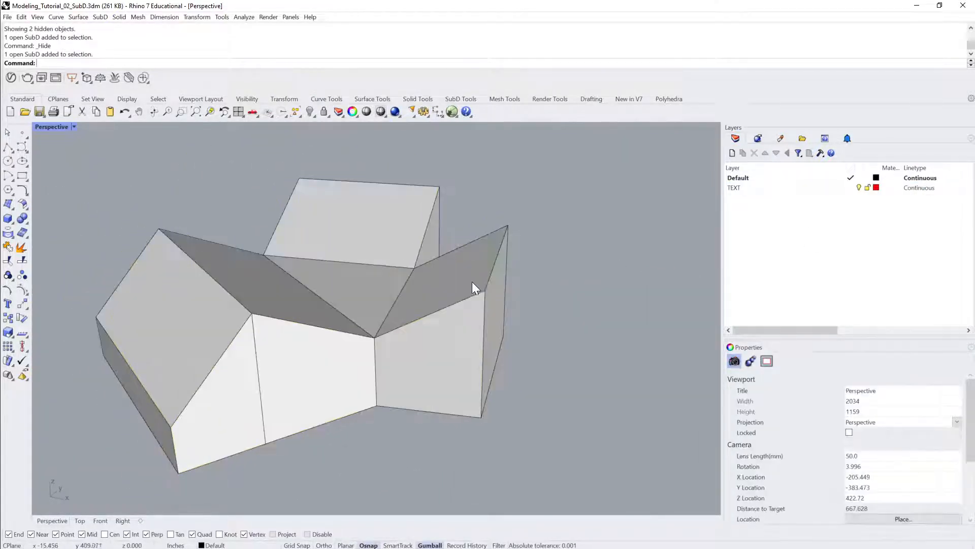
{"action": "left_click", "coordinate": [472, 282]}
{"action": "right_click_drag", "start_coordinate": [642, 275], "coordinate": [360, 322]}
{"action": "left_click", "coordinate": [537, 305]}
{"action": "right_click_drag", "start_coordinate": [537, 305], "coordinate": [514, 300]}
{"action": "left_click", "coordinate": [514, 293]}
{"action": "right_click_drag", "start_coordinate": [540, 271], "coordinate": [614, 206]}
{"action": "left_click", "coordinate": [614, 206]}
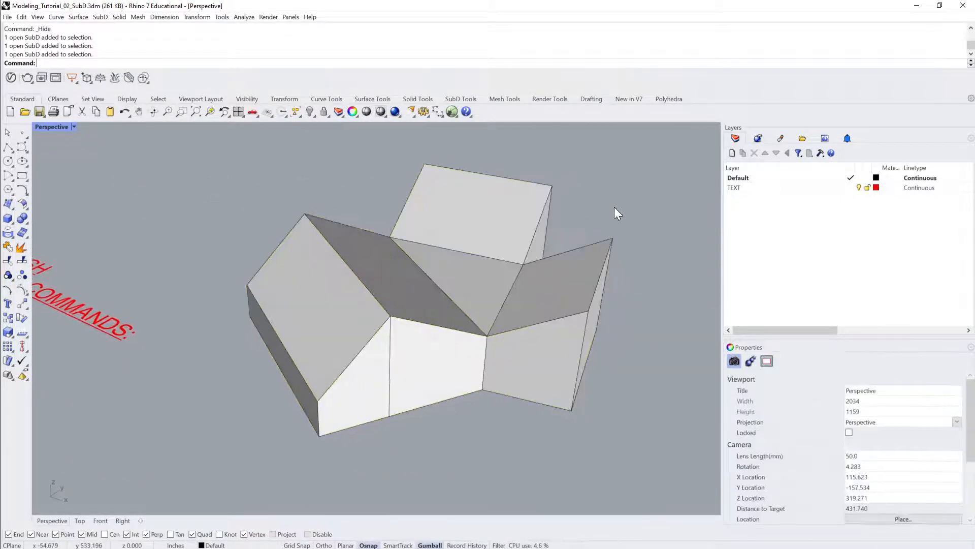
{"action": "right_click_drag", "start_coordinate": [336, 406], "coordinate": [396, 340]}
{"action": "left_click", "coordinate": [395, 334]}
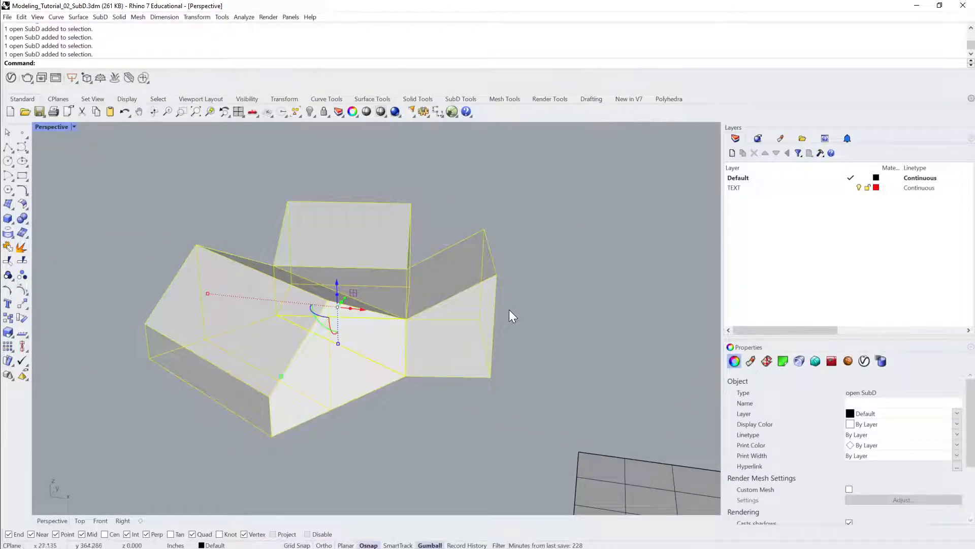
{"action": "right_click_drag", "start_coordinate": [509, 310], "coordinate": [402, 276]}
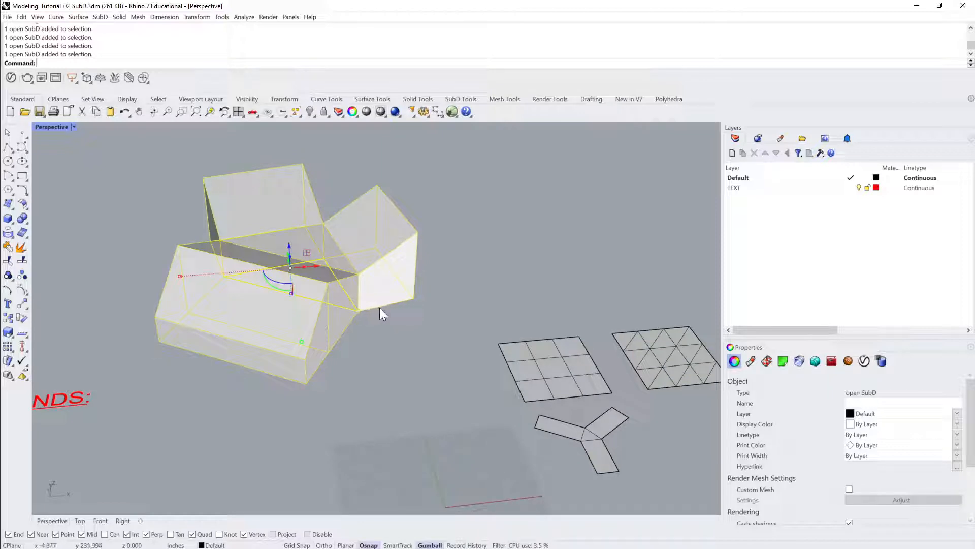
Hide the large three-winged open SubD.
{"action": "key", "text": "Escape"}
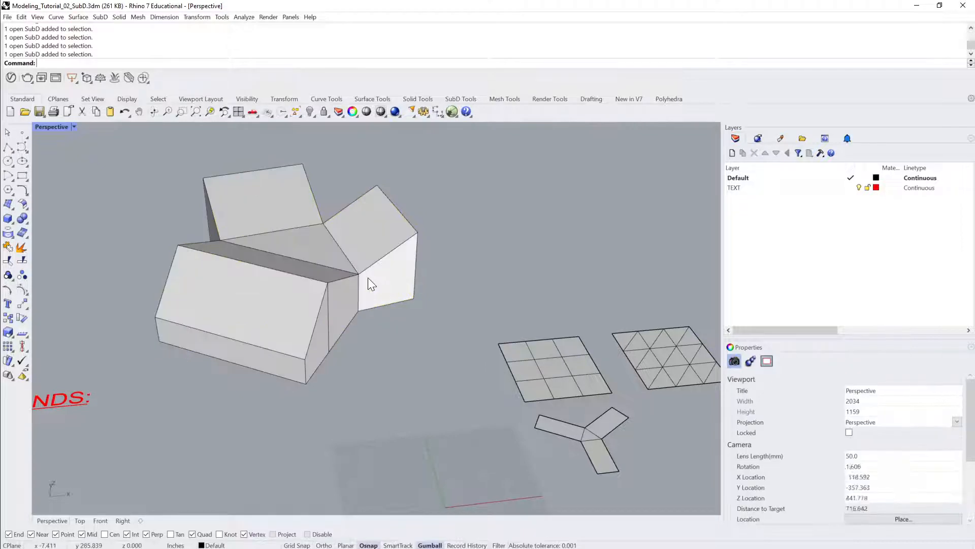
{"action": "left_click", "coordinate": [370, 279]}
{"action": "key", "text": "ctrl+h"}
Examine the face layout of the quad grid SubD up close beside the triangulated grid, highlighting the quad grid.
{"action": "left_click", "coordinate": [564, 368]}
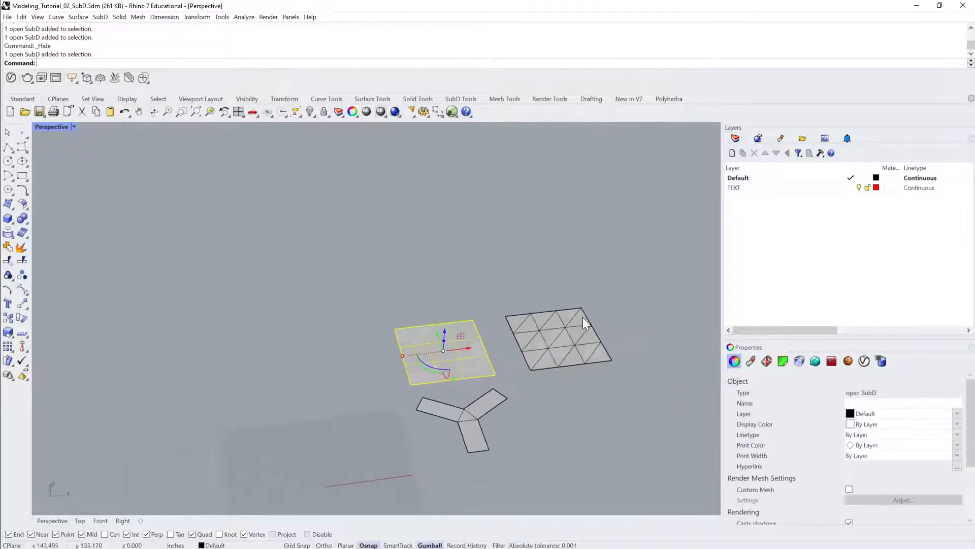
{"action": "scroll", "coordinate": [410, 243], "scroll_direction": "up", "scroll_amount": 6}
{"action": "left_click", "coordinate": [409, 244]}
{"action": "scroll", "coordinate": [401, 248], "scroll_direction": "up", "scroll_amount": 5}
{"action": "right_click_drag", "start_coordinate": [427, 308], "coordinate": [373, 230]}
{"action": "scroll", "coordinate": [447, 317], "scroll_direction": "down", "scroll_amount": 2}
{"action": "scroll", "coordinate": [467, 293], "scroll_direction": "down", "scroll_amount": 2}
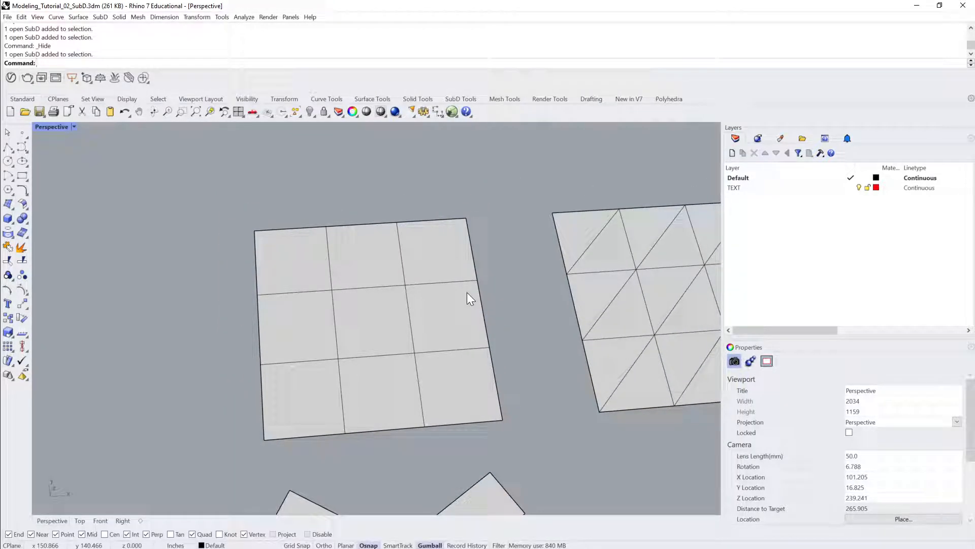
{"action": "scroll", "coordinate": [467, 292], "scroll_direction": "down", "scroll_amount": 2}
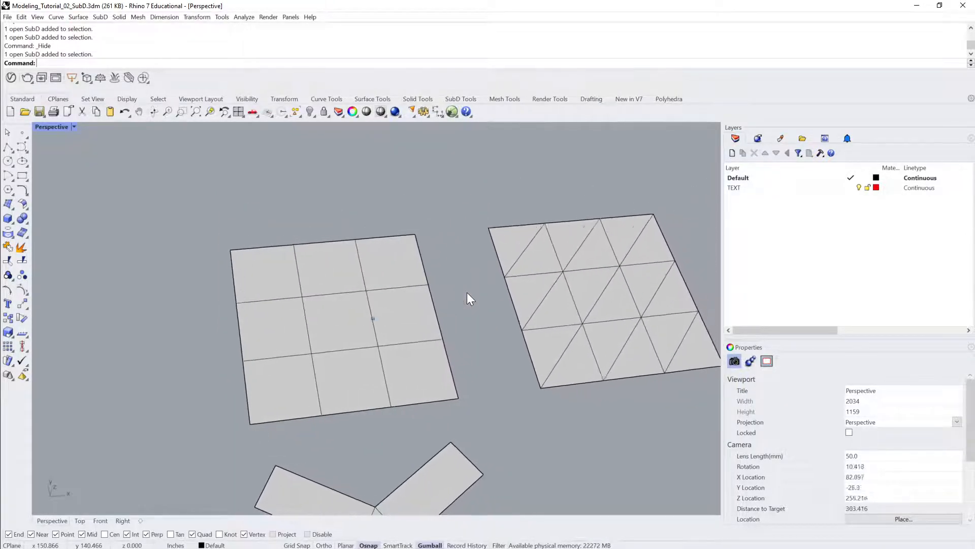
{"action": "scroll", "coordinate": [467, 291], "scroll_direction": "down", "scroll_amount": 1}
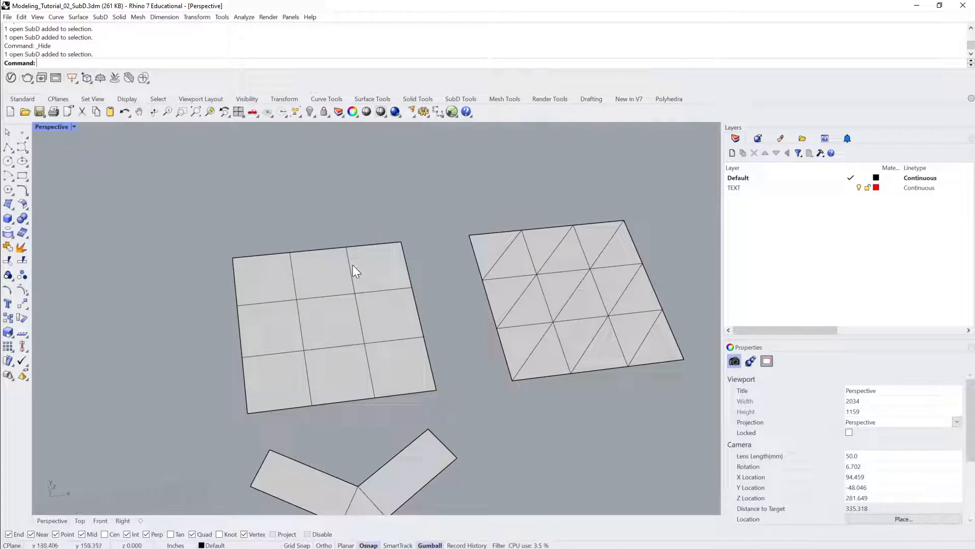
{"action": "scroll", "coordinate": [350, 292], "scroll_direction": "up", "scroll_amount": 1}
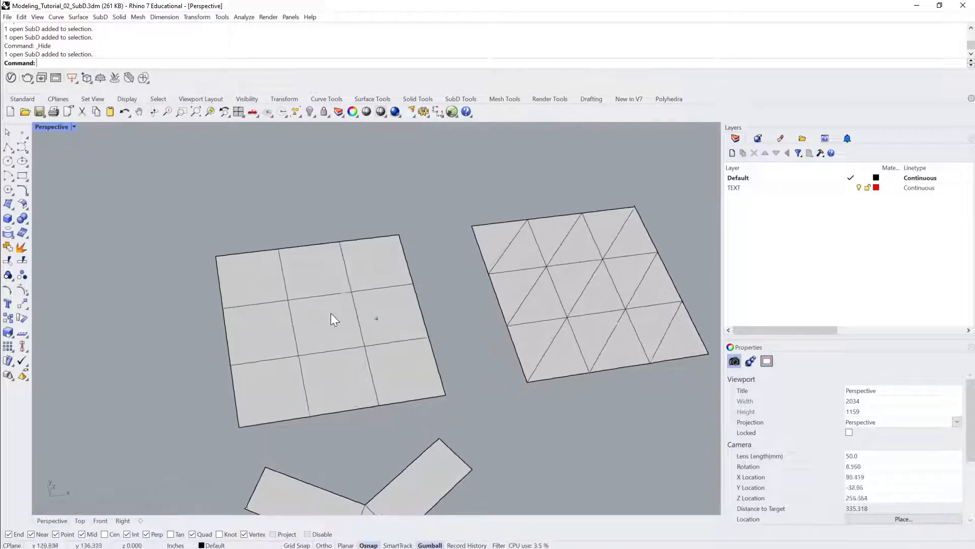
{"action": "scroll", "coordinate": [393, 376], "scroll_direction": "up", "scroll_amount": 2}
{"action": "scroll", "coordinate": [457, 233], "scroll_direction": "up", "scroll_amount": 1}
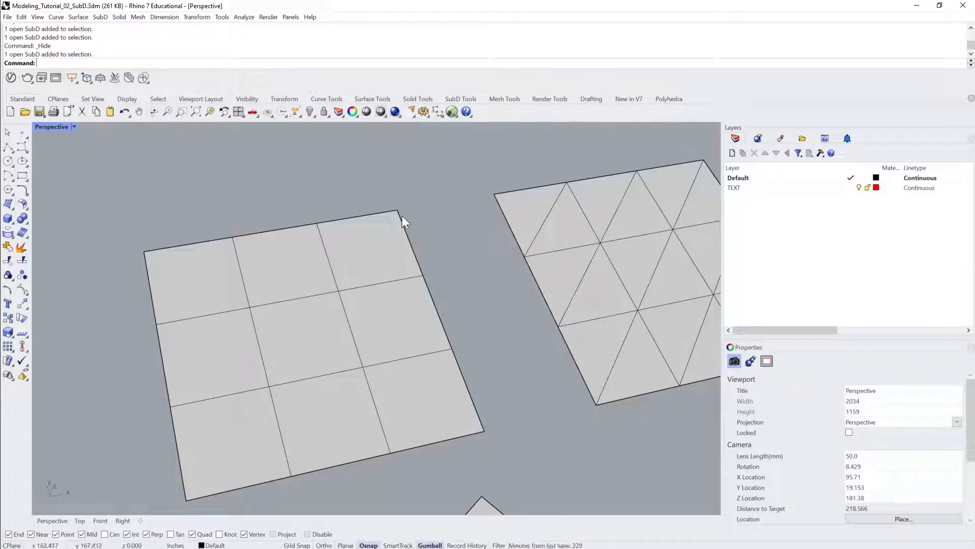
{"action": "right_click_drag", "start_coordinate": [394, 273], "coordinate": [368, 377]}
{"action": "right_click_drag", "start_coordinate": [427, 292], "coordinate": [321, 319]}
{"action": "left_click", "coordinate": [320, 313]}
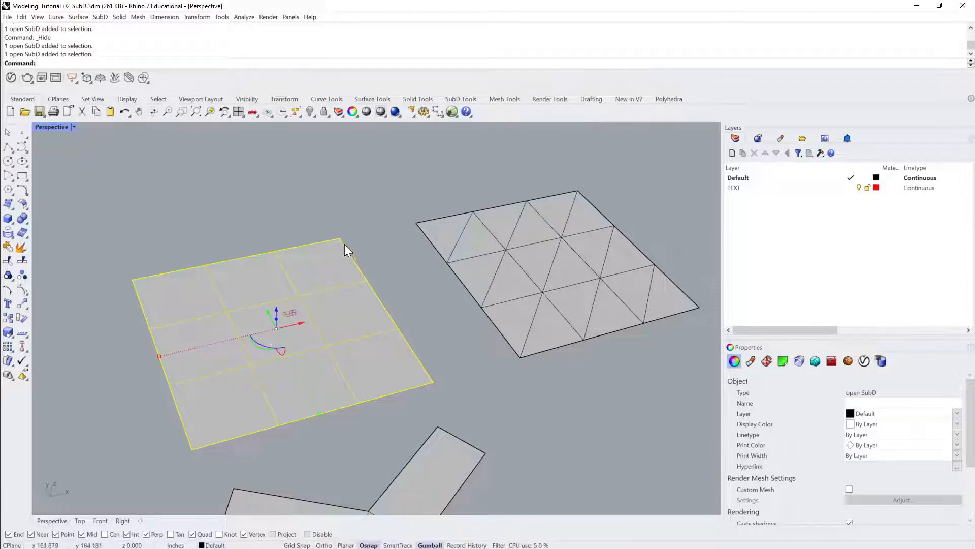
{"action": "left_click", "coordinate": [263, 198]}
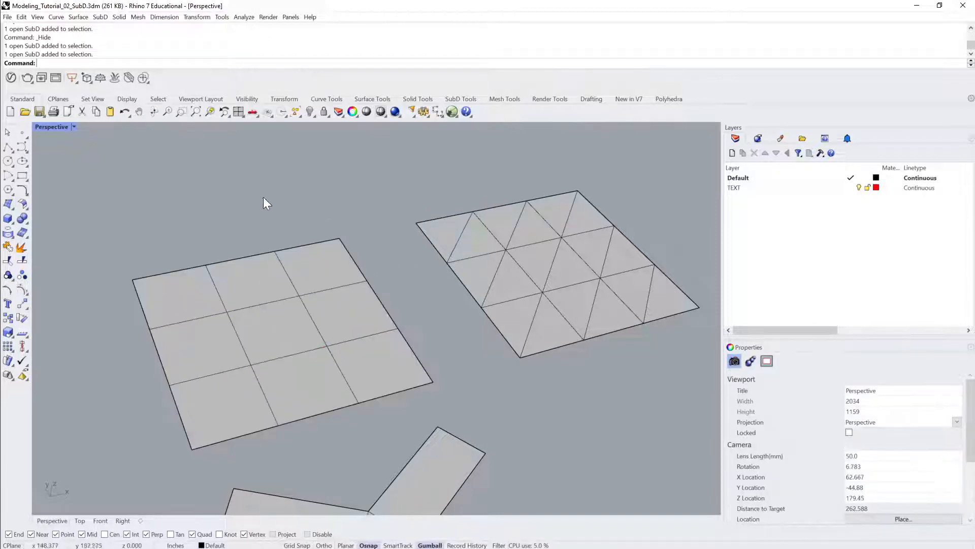
Draw a SubD plane with 3 by 3 faces, starting at the quad grid's back-left corner and extending away from the grid.
{"action": "left_click", "coordinate": [464, 98]}
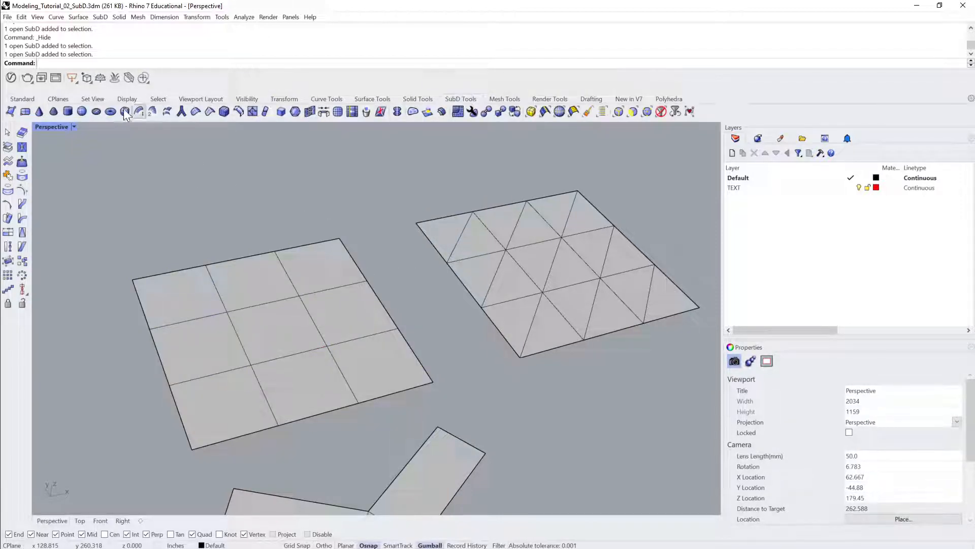
{"action": "left_click", "coordinate": [22, 111]}
{"action": "right_click_drag", "start_coordinate": [214, 168], "coordinate": [198, 301]}
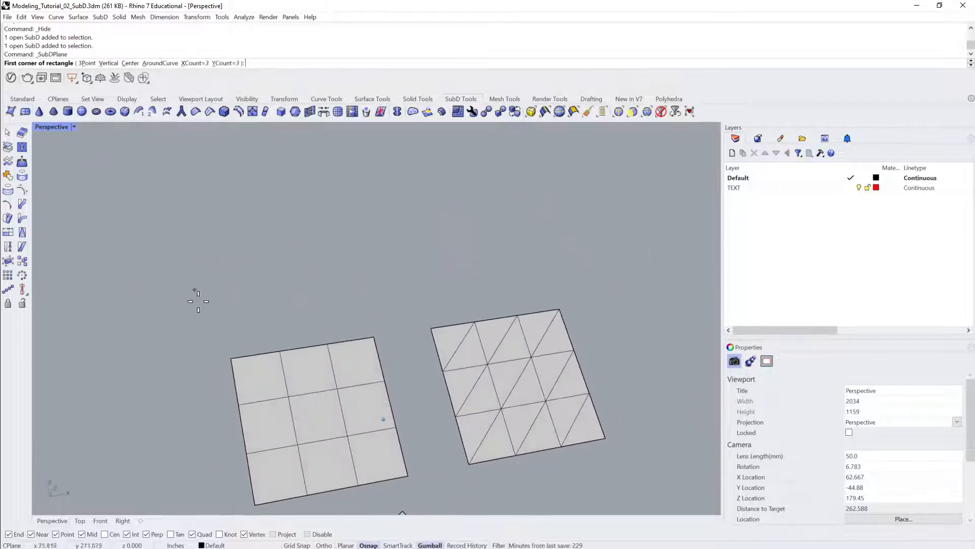
{"action": "left_click", "coordinate": [231, 364]}
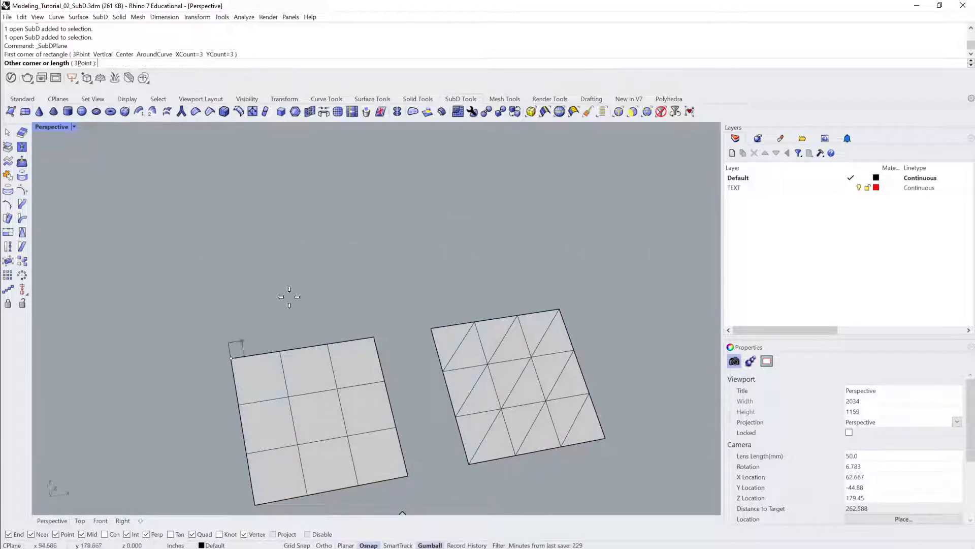
{"action": "left_click", "coordinate": [349, 200]}
{"action": "left_click", "coordinate": [331, 257]}
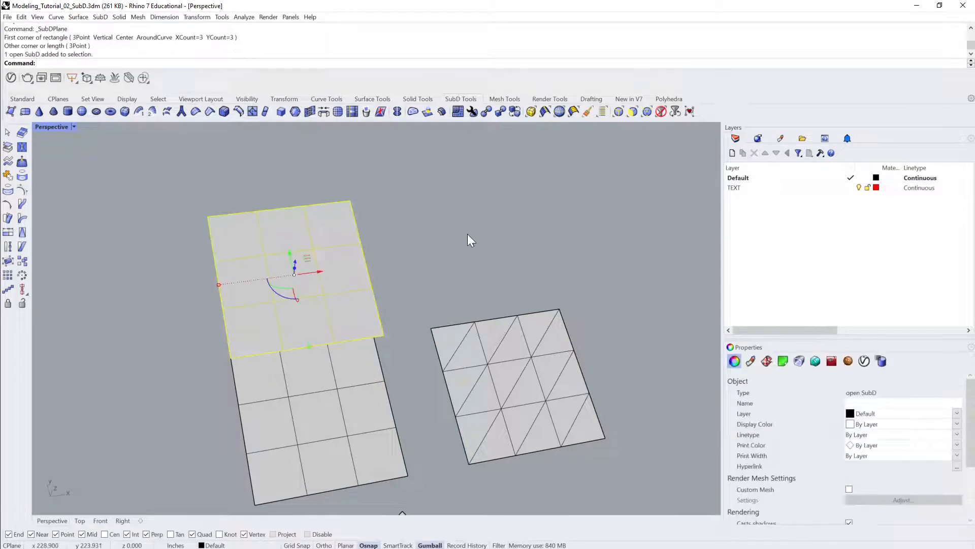
Examine the new SubD plane's face layout beside the triangulated grid, and delete the new plane.
{"action": "right_click_drag", "start_coordinate": [468, 234], "coordinate": [412, 240]}
{"action": "scroll", "coordinate": [413, 240], "scroll_direction": "up", "scroll_amount": 3}
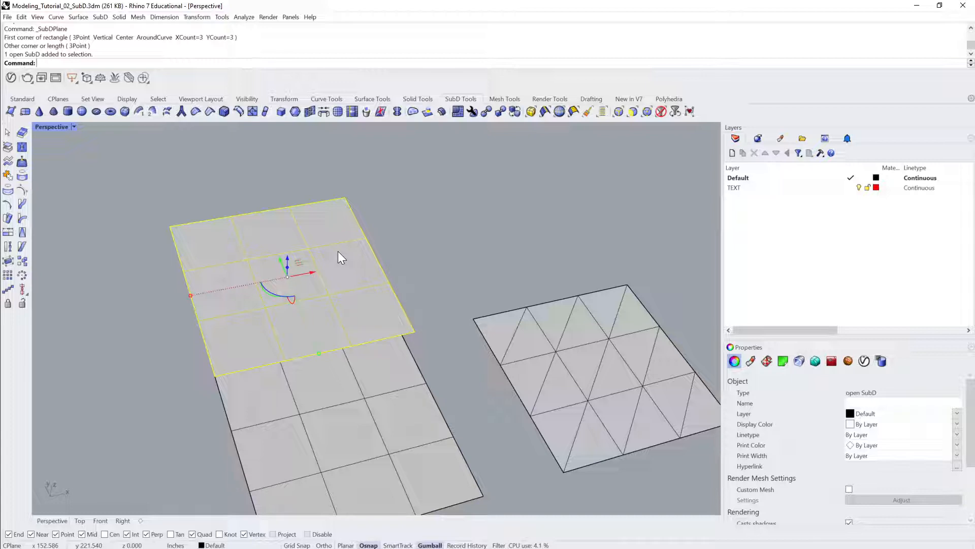
{"action": "scroll", "coordinate": [352, 255], "scroll_direction": "down", "scroll_amount": 4}
{"action": "key", "text": "Delete"}
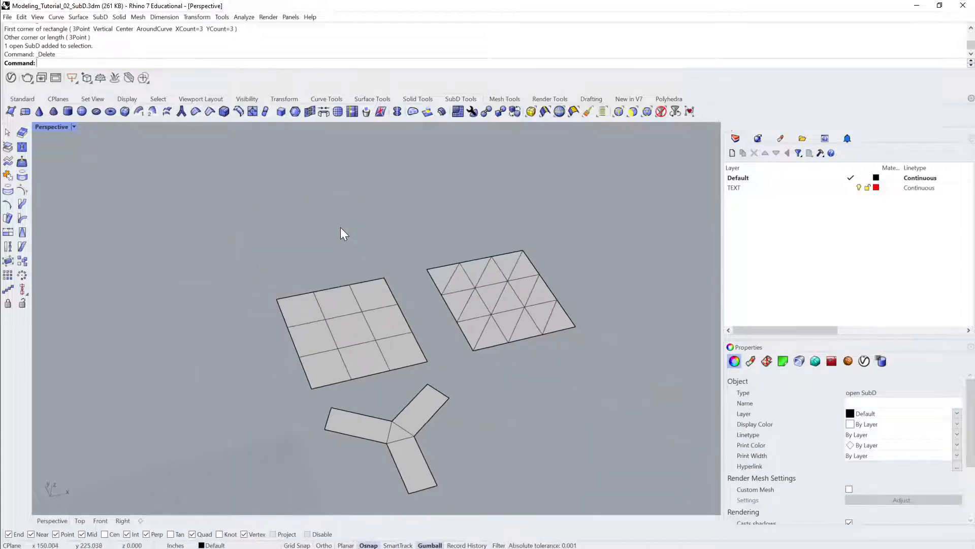
Show the quad grid's control points and raise its back-right inner point straight up about 40 inches.
{"action": "left_click", "coordinate": [362, 300]}
{"action": "left_click", "coordinate": [421, 227]}
{"action": "scroll", "coordinate": [420, 227], "scroll_direction": "up", "scroll_amount": 4}
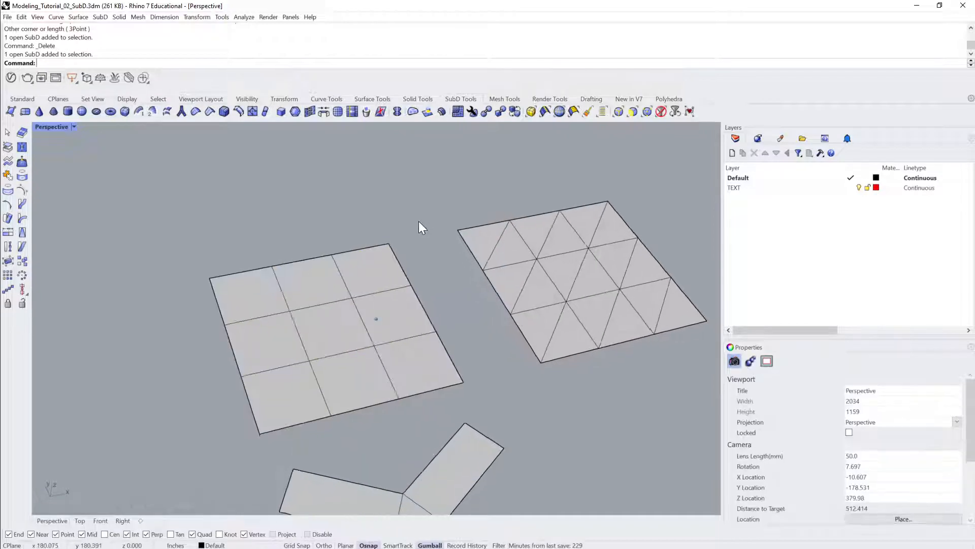
{"action": "left_click", "coordinate": [329, 285]}
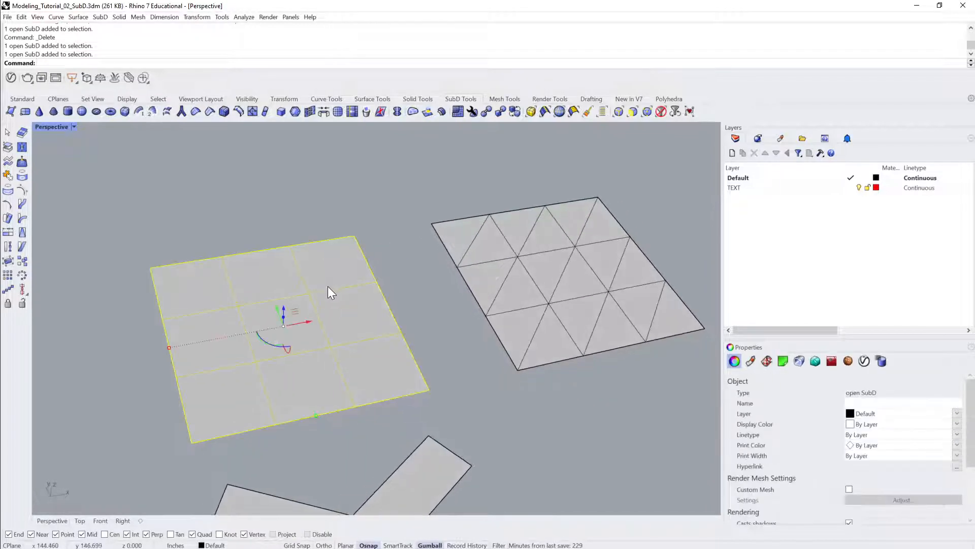
{"action": "key", "text": "F10"}
{"action": "left_click", "coordinate": [310, 294]}
{"action": "right_click_drag", "start_coordinate": [311, 293], "coordinate": [336, 282]}
{"action": "left_click_drag", "start_coordinate": [333, 290], "coordinate": [334, 187]}
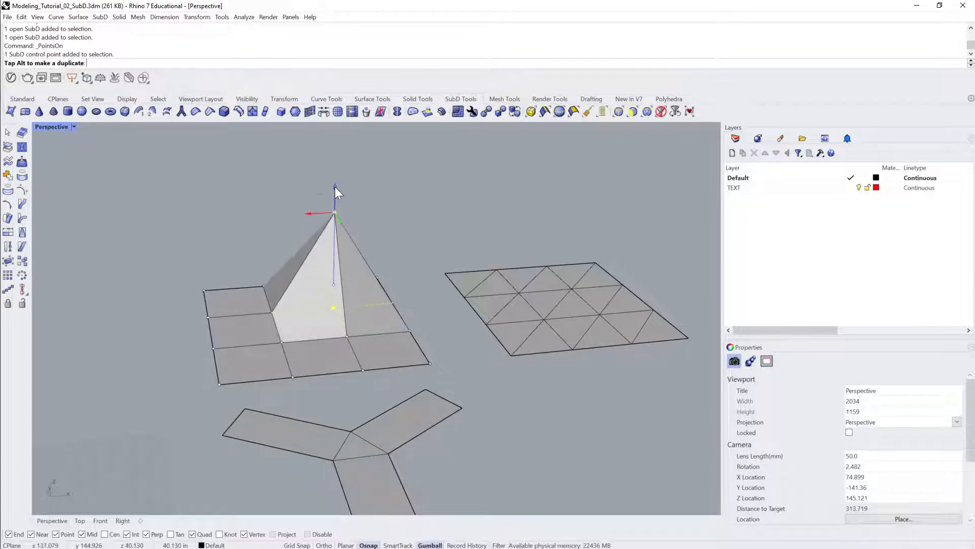
Undo the control point move on the quad grid.
{"action": "left_click", "coordinate": [282, 341]}
{"action": "right_click_drag", "start_coordinate": [283, 340], "coordinate": [397, 431]}
{"action": "key", "text": "ctrl+z"}
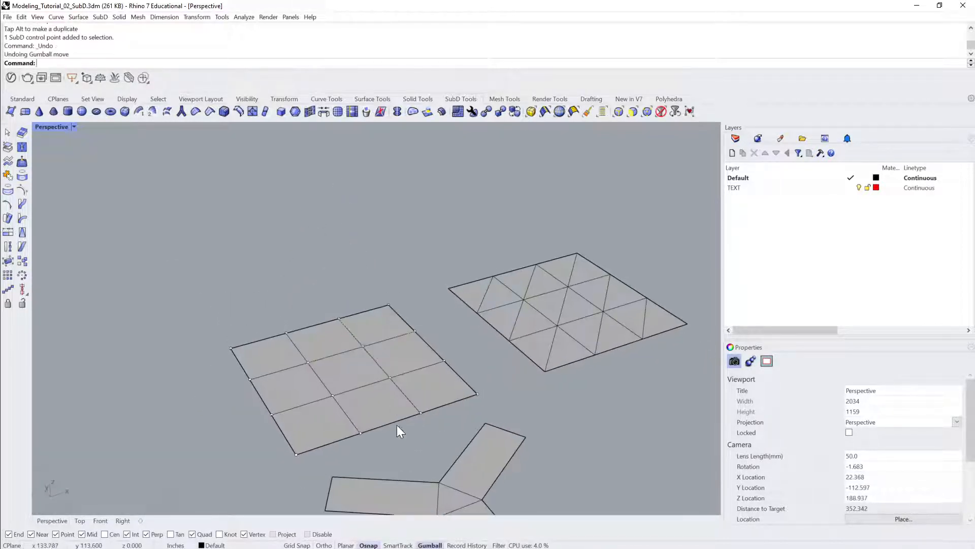
Align the gumball to the construction plane, and check its orientation on the quad grid.
{"action": "right_click", "coordinate": [429, 545]}
{"action": "left_click", "coordinate": [461, 449]}
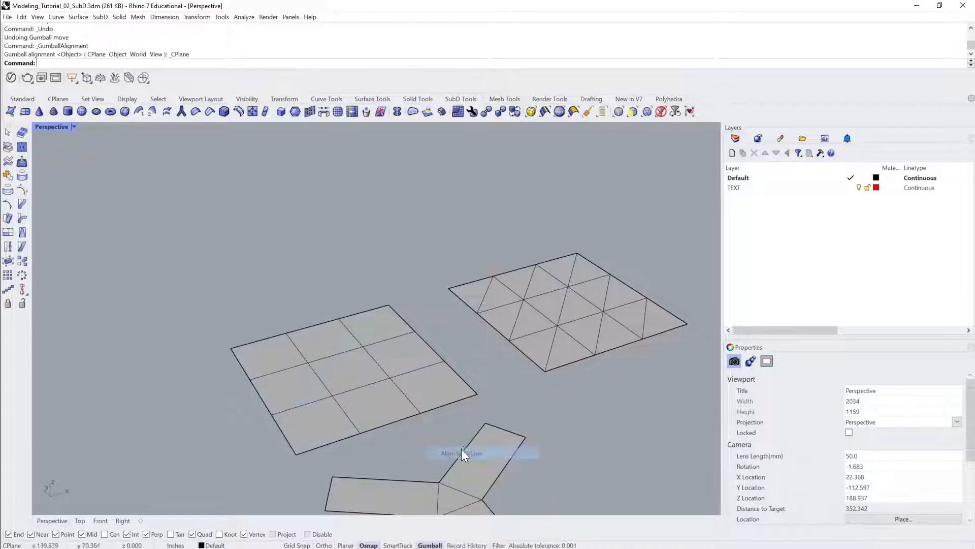
{"action": "right_click_drag", "start_coordinate": [462, 449], "coordinate": [339, 356]}
{"action": "left_click", "coordinate": [339, 356]}
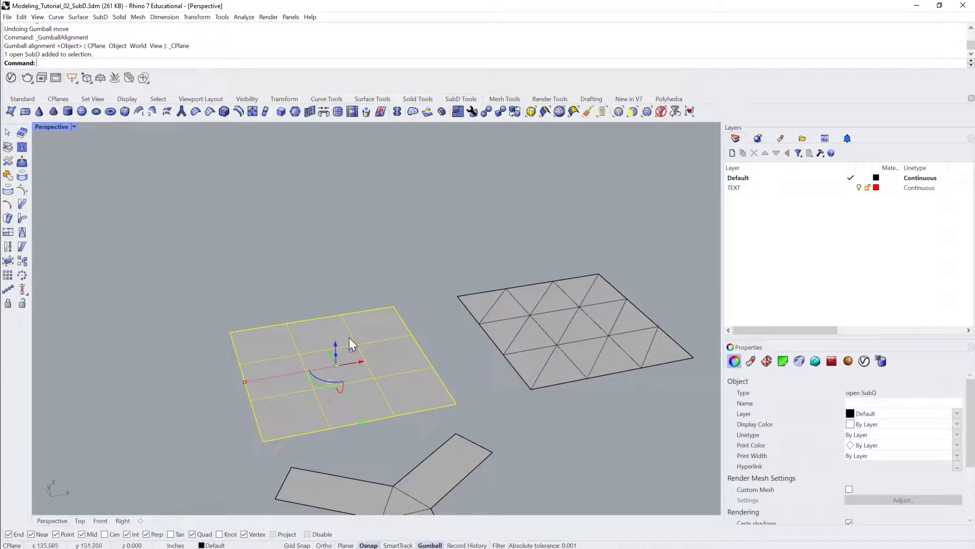
{"action": "left_click", "coordinate": [387, 266]}
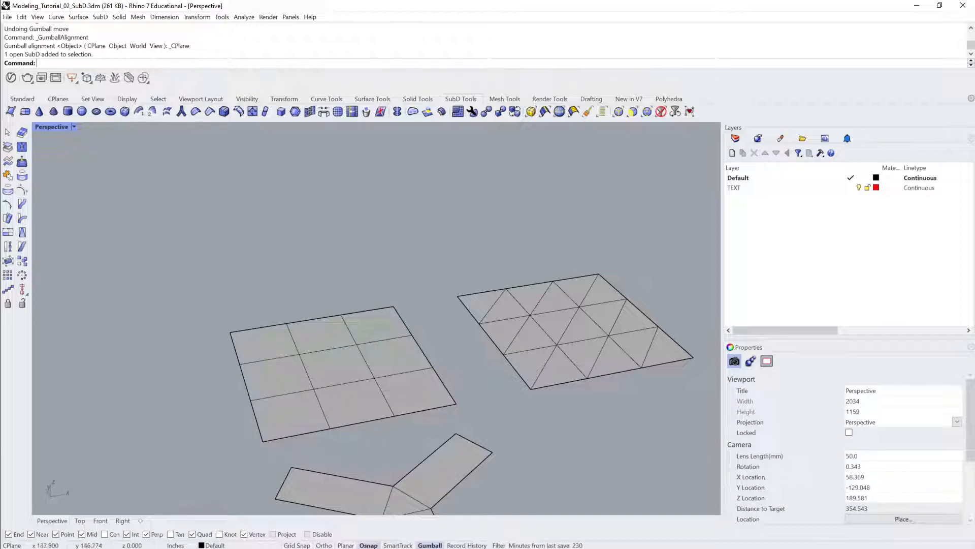
Raise the quad grid's back-right inner vertex into a peak, and lower its front-left inner vertex below the plane.
{"action": "left_click", "coordinate": [354, 345], "text": "ctrl+shift"}
{"action": "left_click_drag", "start_coordinate": [358, 321], "coordinate": [358, 248]}
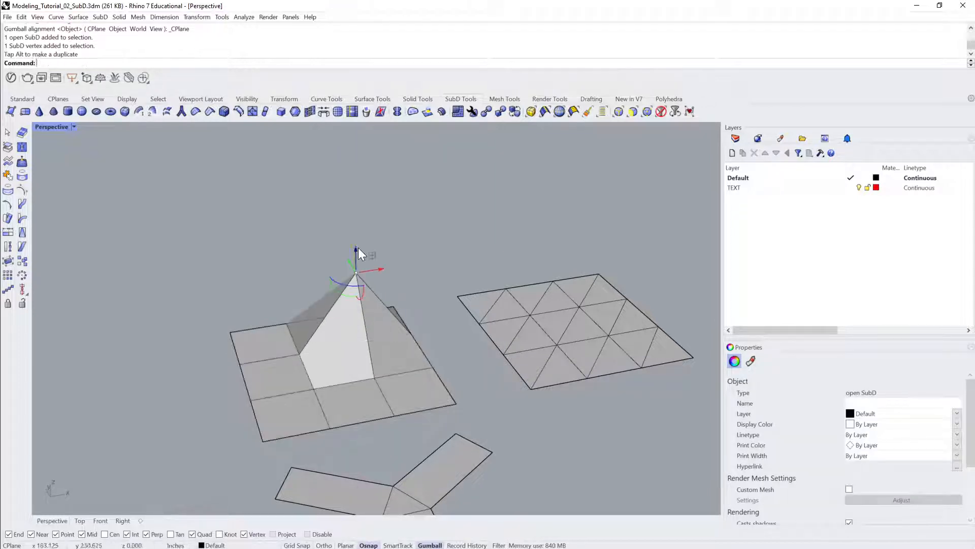
{"action": "left_click", "coordinate": [436, 256]}
{"action": "left_click", "coordinate": [314, 390], "text": "ctrl+shift"}
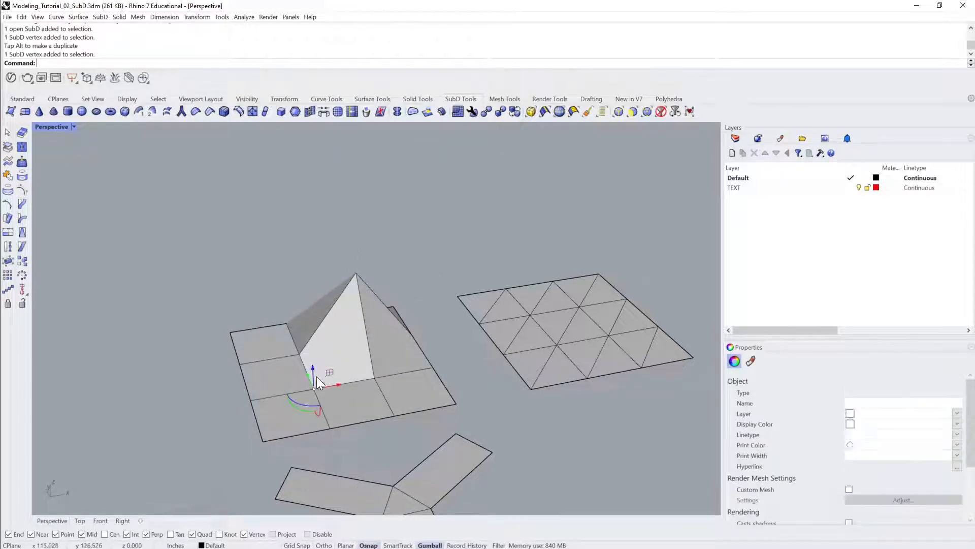
{"action": "left_click_drag", "start_coordinate": [314, 367], "coordinate": [316, 414]}
{"action": "left_click", "coordinate": [464, 260]}
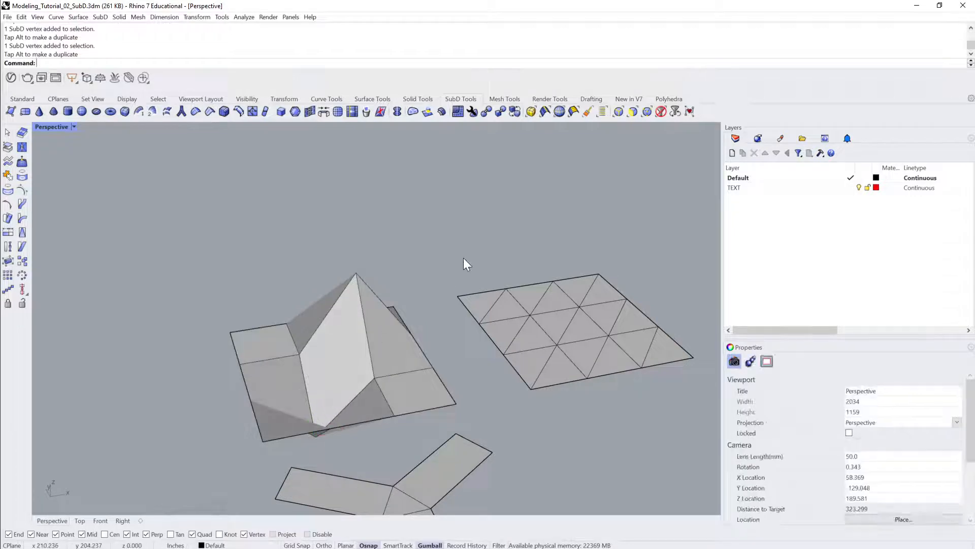
Switch the SubD display to smooth and examine the deformed quad grid's curvature from low side angles.
{"action": "right_click_drag", "start_coordinate": [463, 259], "coordinate": [428, 272]}
{"action": "left_click", "coordinate": [389, 300]}
{"action": "key", "text": "Tab"}
{"action": "left_click", "coordinate": [438, 273]}
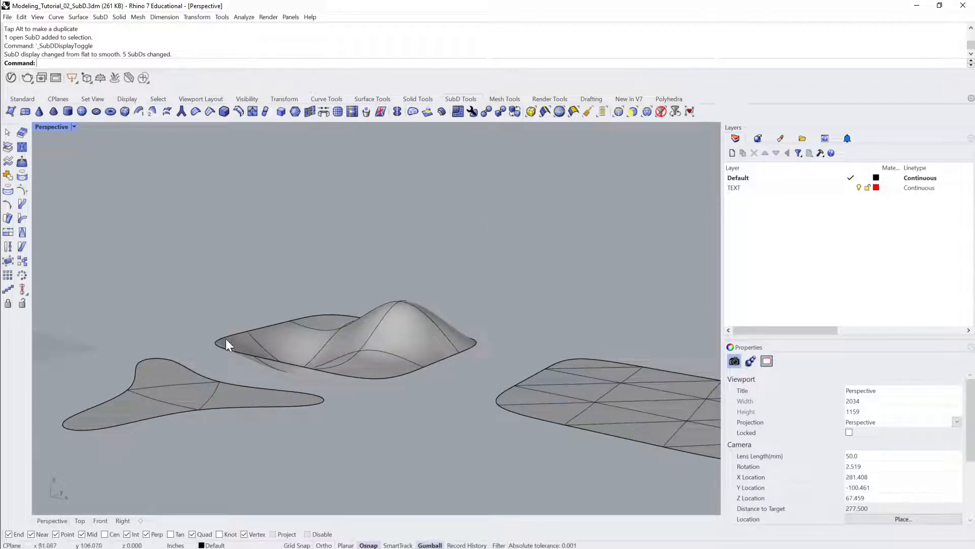
{"action": "right_click_drag", "start_coordinate": [333, 343], "coordinate": [406, 312]}
{"action": "right_click_drag", "start_coordinate": [284, 364], "coordinate": [379, 396]}
{"action": "scroll", "coordinate": [341, 370], "scroll_direction": "up", "scroll_amount": 4}
{"action": "right_click_drag", "start_coordinate": [342, 371], "coordinate": [354, 355]}
Compare the deformed quad grid in flat and smooth SubD display, viewing its peak and dip from several angles.
{"action": "key", "text": "Tab"}
{"action": "key", "text": "Tab"}
{"action": "key", "text": "Tab"}
{"action": "key", "text": "Tab"}
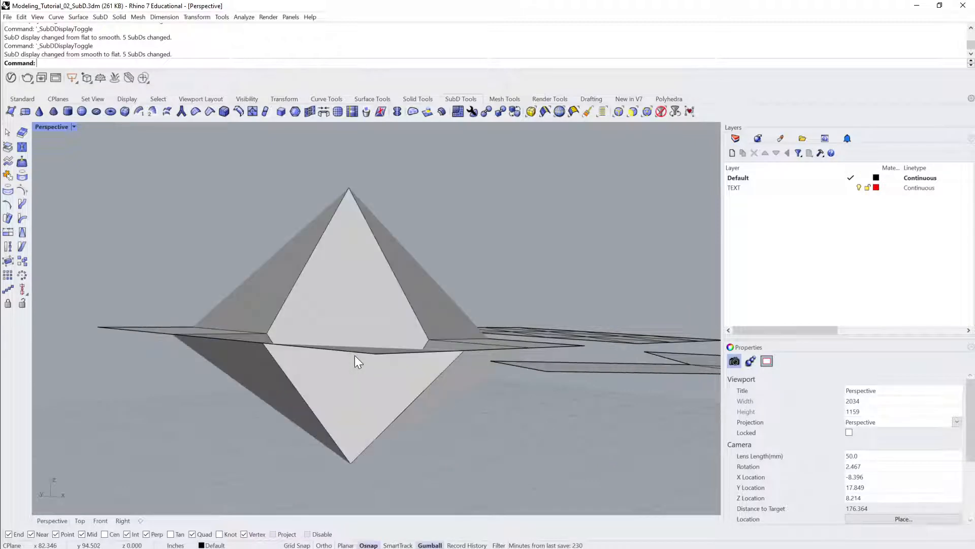
{"action": "key", "text": "Tab"}
{"action": "key", "text": "Tab"}
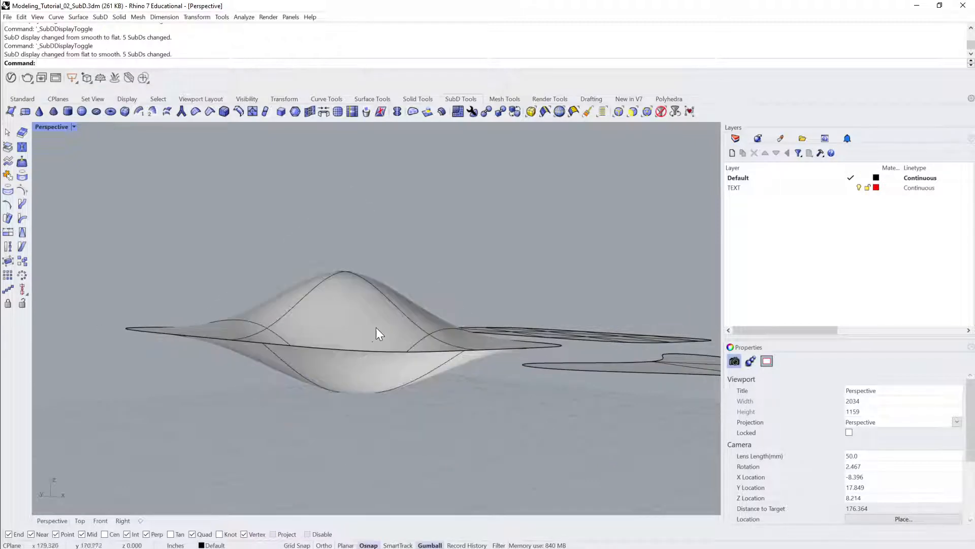
{"action": "right_click_drag", "start_coordinate": [378, 333], "coordinate": [314, 381]}
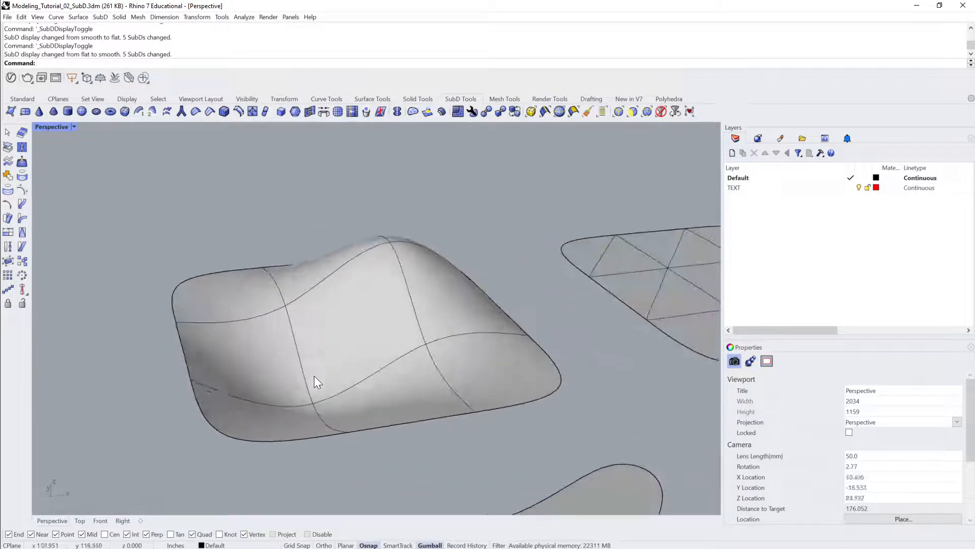
{"action": "key", "text": "Tab"}
{"action": "right_click_drag", "start_coordinate": [382, 325], "coordinate": [524, 353]}
{"action": "key", "text": "Tab"}
Return the SubDs to flat display and raise the triangulated grid's back-right inner vertex into a tall peak.
{"action": "left_click", "coordinate": [523, 354]}
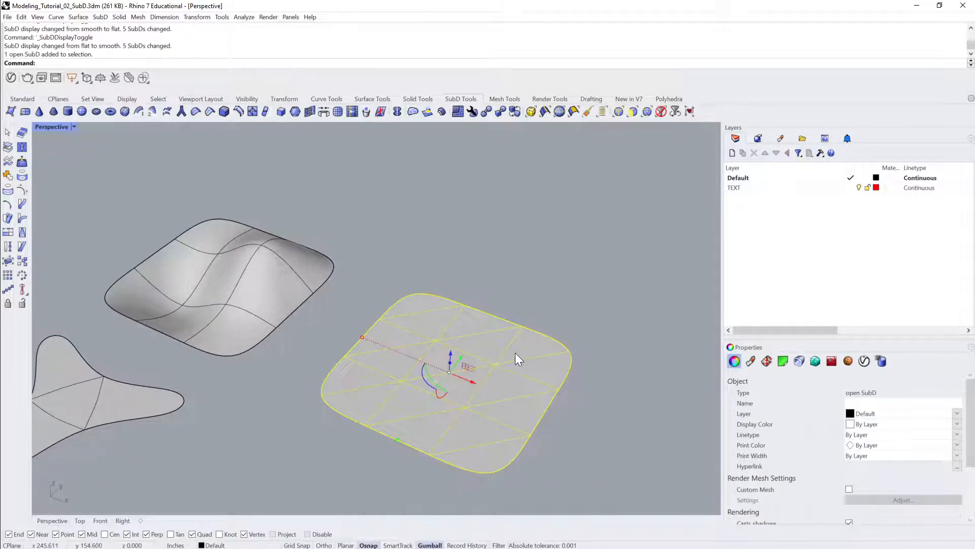
{"action": "key", "text": "Tab"}
{"action": "left_click", "coordinate": [547, 309]}
{"action": "right_click_drag", "start_coordinate": [547, 309], "coordinate": [535, 290]}
{"action": "left_click", "coordinate": [437, 296], "text": "ctrl+shift"}
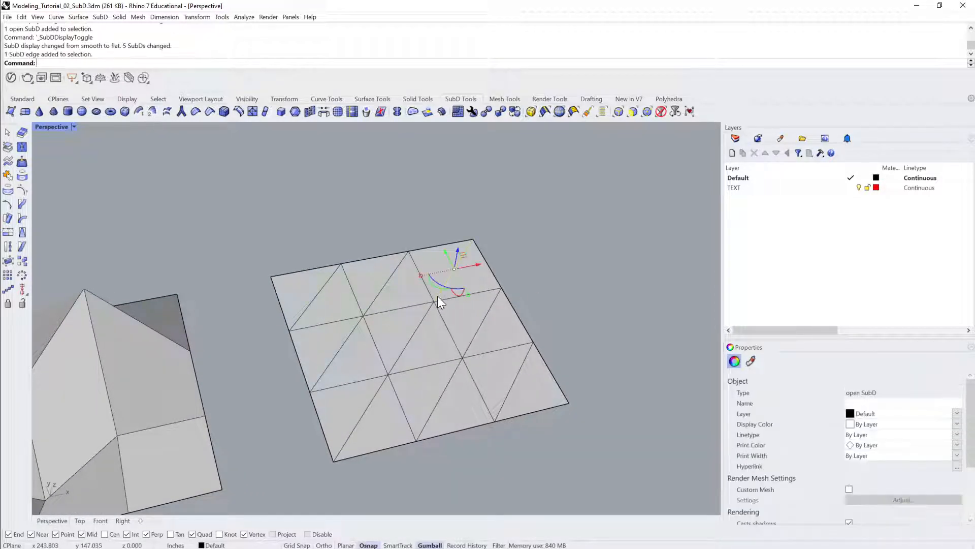
{"action": "left_click", "coordinate": [553, 258]}
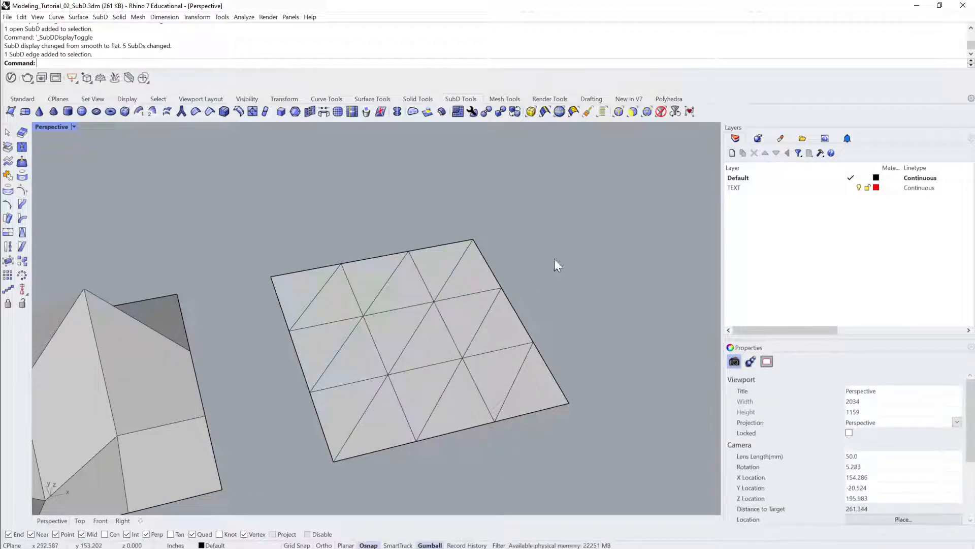
{"action": "left_click", "coordinate": [435, 304], "text": "ctrl+shift"}
{"action": "mouse_move", "coordinate": [434, 303]}
{"action": "right_mouse_down"}
{"action": "mouse_move", "coordinate": [453, 276]}
{"action": "mouse_move", "coordinate": [428, 305]}
{"action": "mouse_move", "coordinate": [422, 297]}
{"action": "right_mouse_up"}
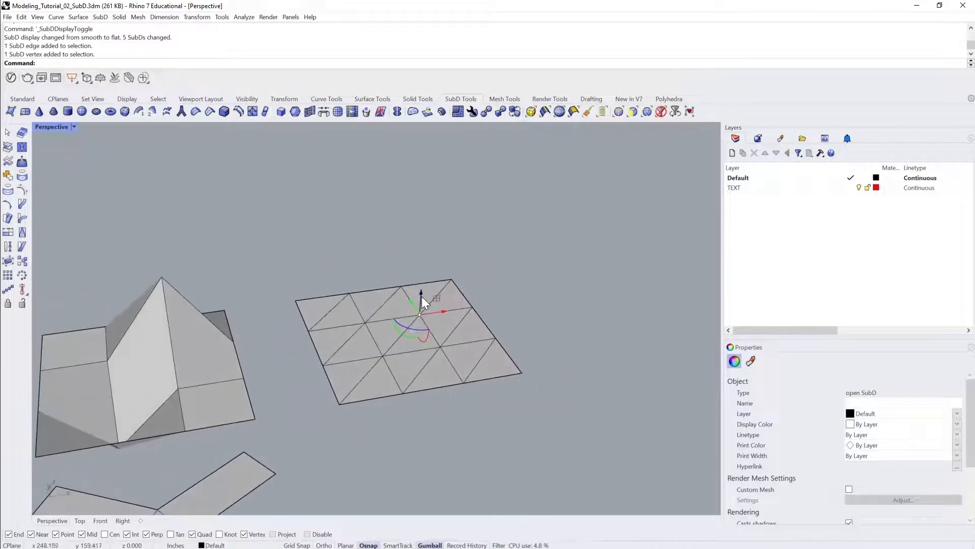
{"action": "left_click_drag", "start_coordinate": [421, 296], "coordinate": [423, 215]}
{"action": "right_click_drag", "start_coordinate": [465, 277], "coordinate": [475, 283]}
{"action": "left_click", "coordinate": [541, 322]}
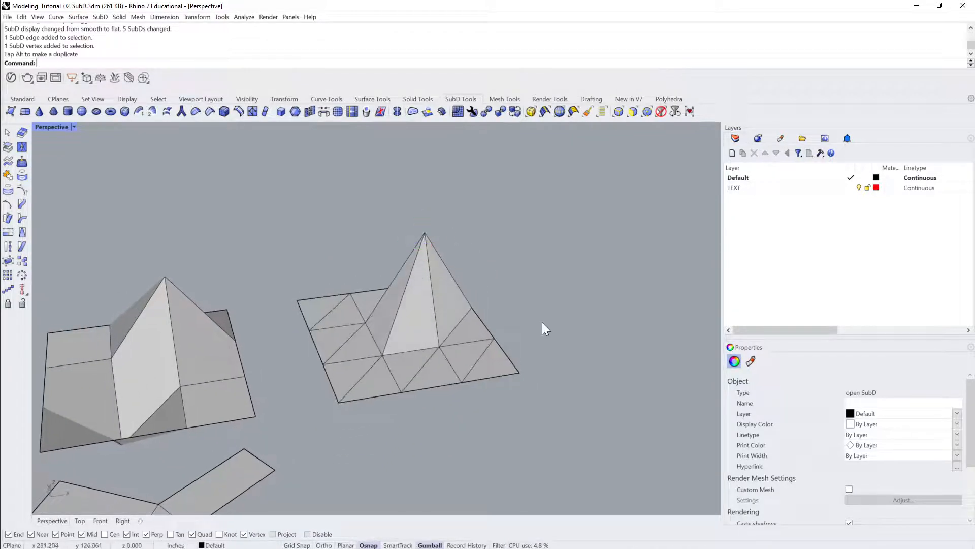
Lower the triangulated grid's front-left inner vertex well below the plane to form a downward peak.
{"action": "left_click", "coordinate": [382, 352], "text": "ctrl+shift"}
{"action": "key", "text": "Escape"}
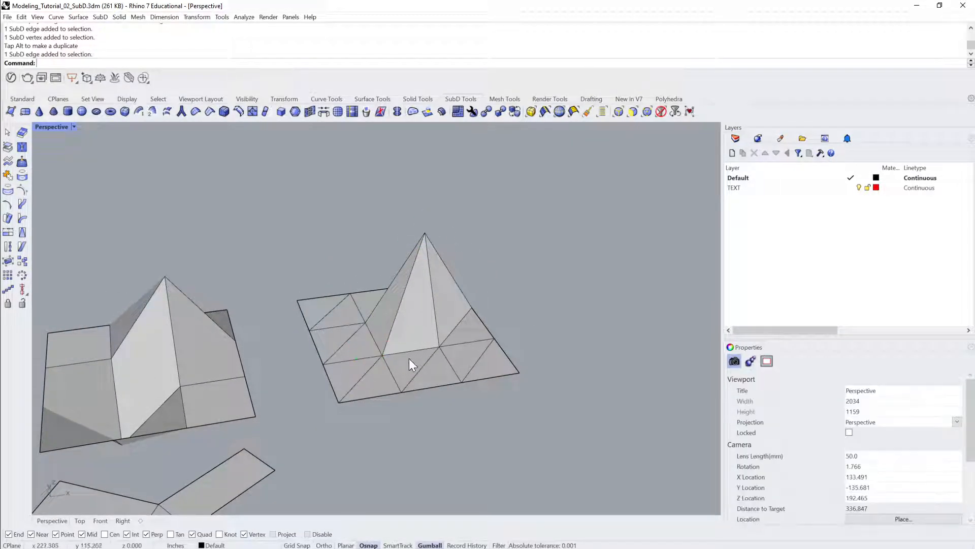
{"action": "left_click", "coordinate": [383, 355], "text": "ctrl+shift"}
{"action": "left_click_drag", "start_coordinate": [382, 337], "coordinate": [394, 423]}
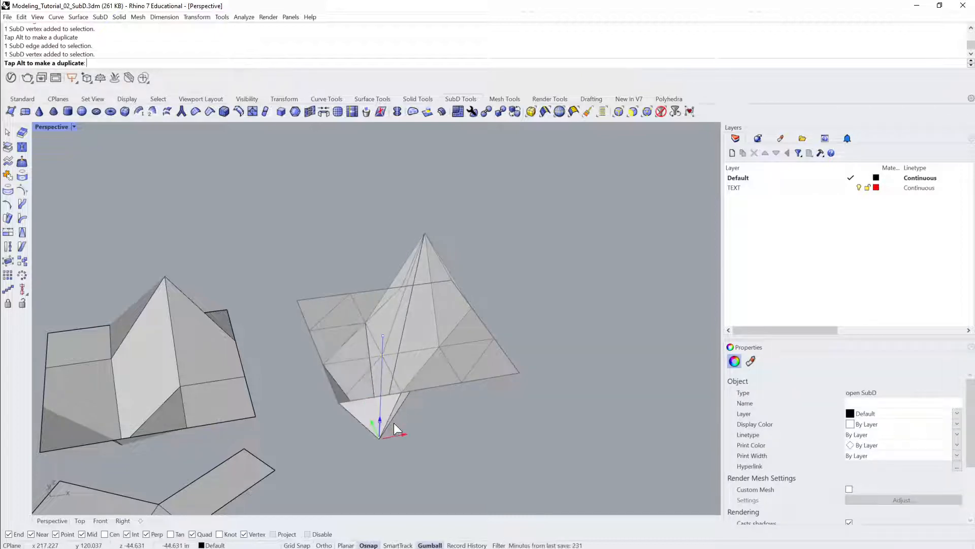
{"action": "right_click_drag", "start_coordinate": [394, 423], "coordinate": [374, 404]}
{"action": "left_click_drag", "start_coordinate": [374, 404], "coordinate": [371, 368]}
Switch the SubDs to smooth display and examine the deformed triangulated grid beside the quad grid.
{"action": "left_click", "coordinate": [425, 243]}
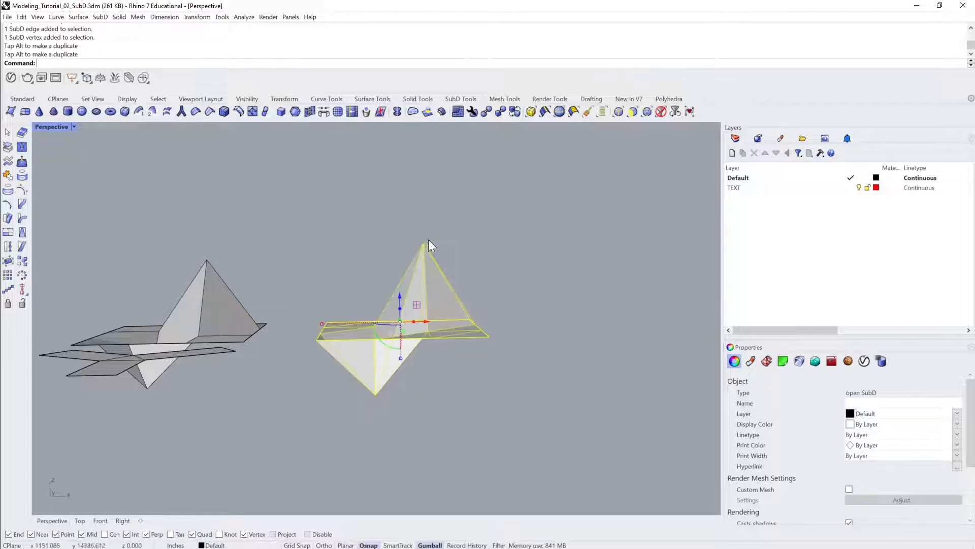
{"action": "key", "text": "Escape"}
{"action": "left_click", "coordinate": [426, 271]}
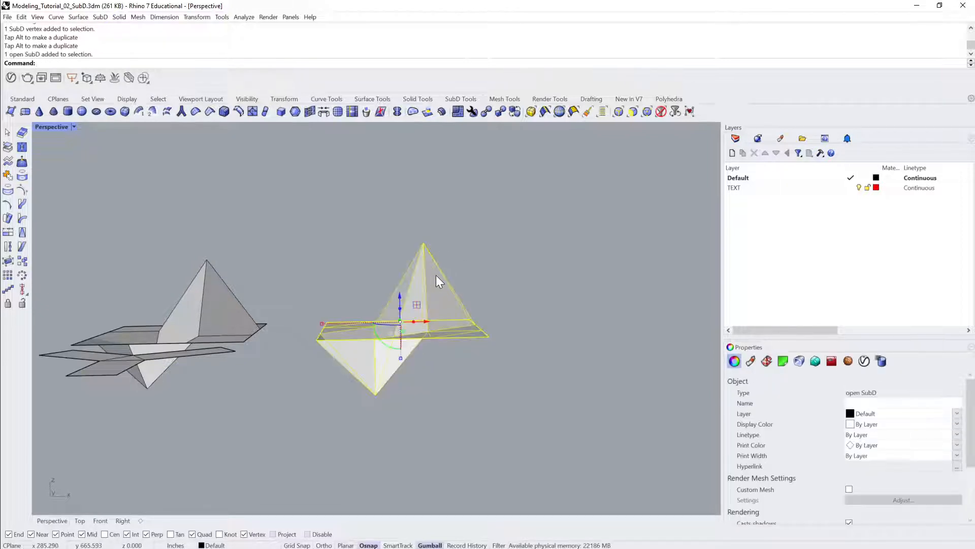
{"action": "key", "text": "Escape"}
{"action": "left_click", "coordinate": [426, 299]}
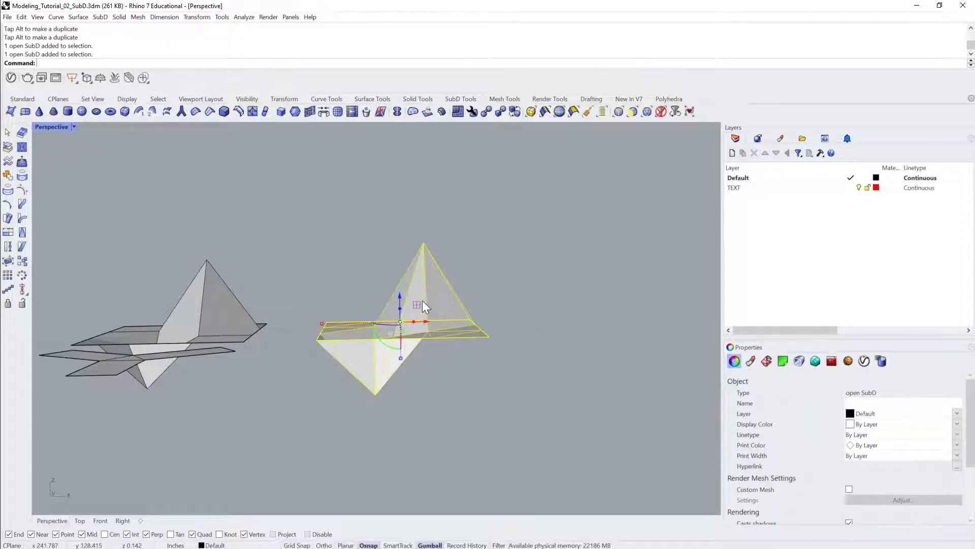
{"action": "key", "text": "Tab"}
{"action": "left_click", "coordinate": [535, 270]}
{"action": "right_click_drag", "start_coordinate": [534, 270], "coordinate": [268, 349]}
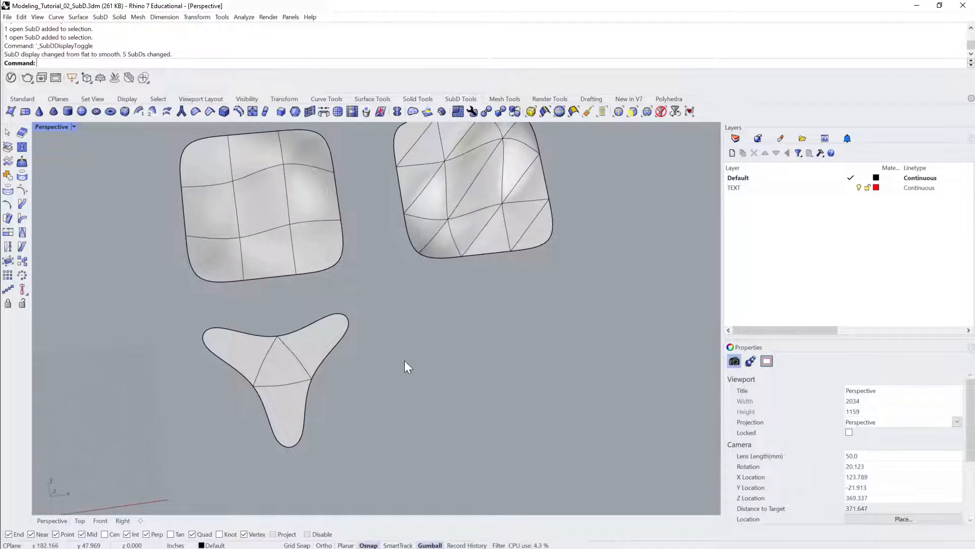
Compare the three-armed branched SubD in flat and smooth display, examining the central triangle where its arms meet.
{"action": "key", "text": "Tab"}
{"action": "scroll", "coordinate": [304, 356], "scroll_direction": "up", "scroll_amount": 9}
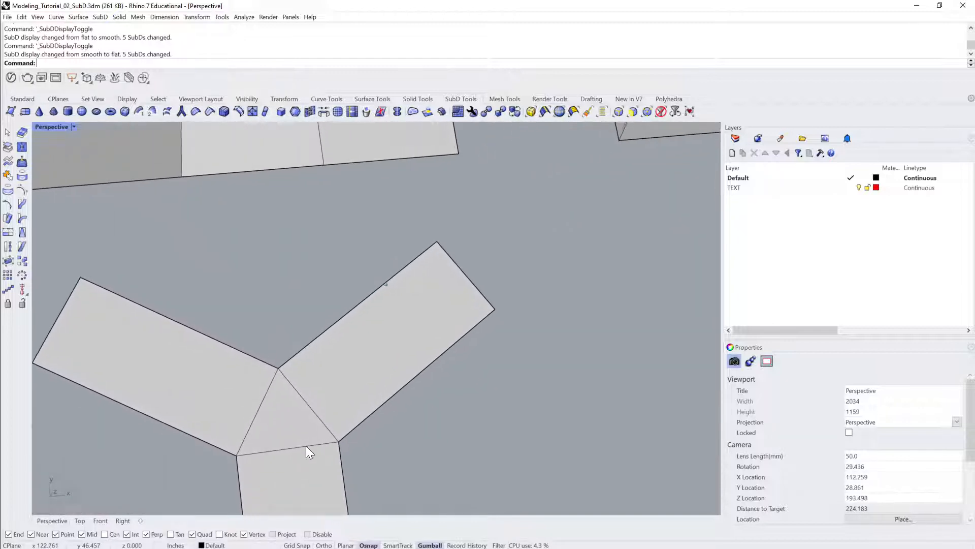
{"action": "right_click_drag", "start_coordinate": [306, 446], "coordinate": [312, 403], "text": "shift"}
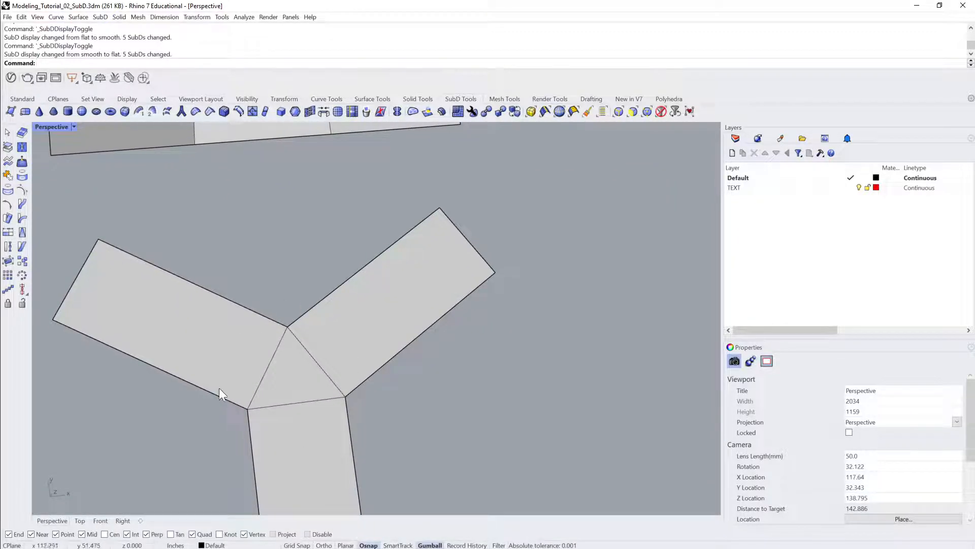
{"action": "key", "text": "Tab"}
{"action": "right_click_drag", "start_coordinate": [337, 349], "coordinate": [336, 294]}
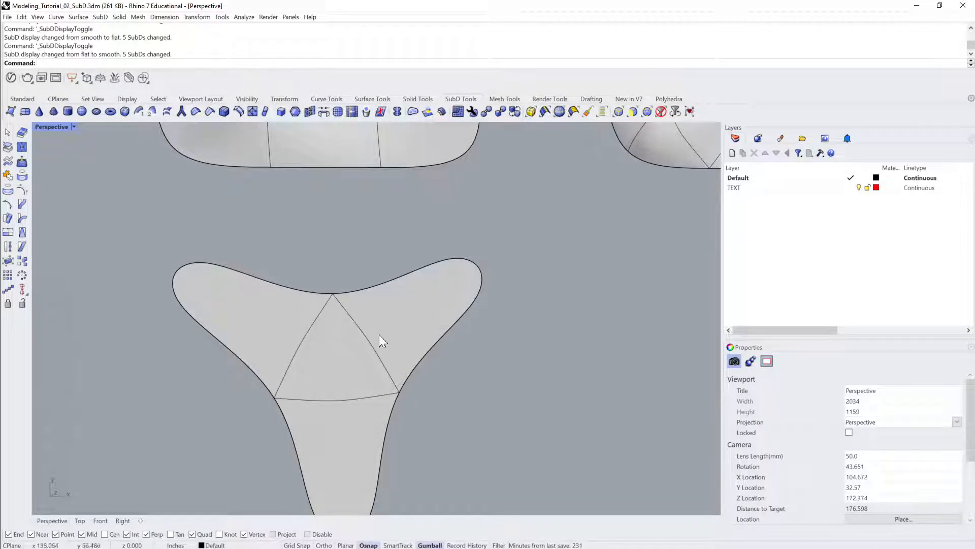
{"action": "right_click_drag", "start_coordinate": [343, 345], "coordinate": [433, 349]}
{"action": "scroll", "coordinate": [395, 382], "scroll_direction": "down", "scroll_amount": 7}
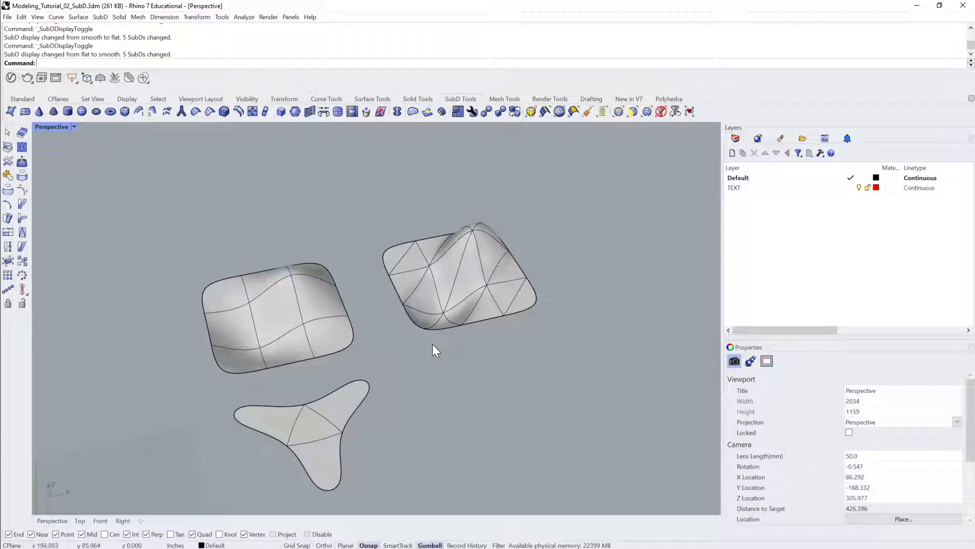
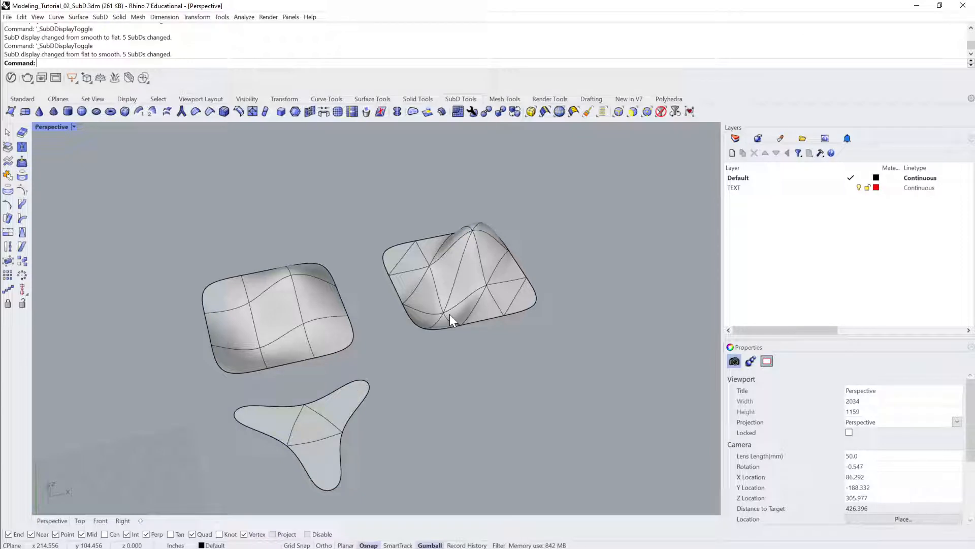
Convert the deformed triangulated SubD grid to NURBS, keeping the input object, and move the resulting polysurface behind the original.
{"action": "left_click", "coordinate": [449, 315]}
{"action": "scroll", "coordinate": [451, 316], "scroll_direction": "up", "scroll_amount": 4}
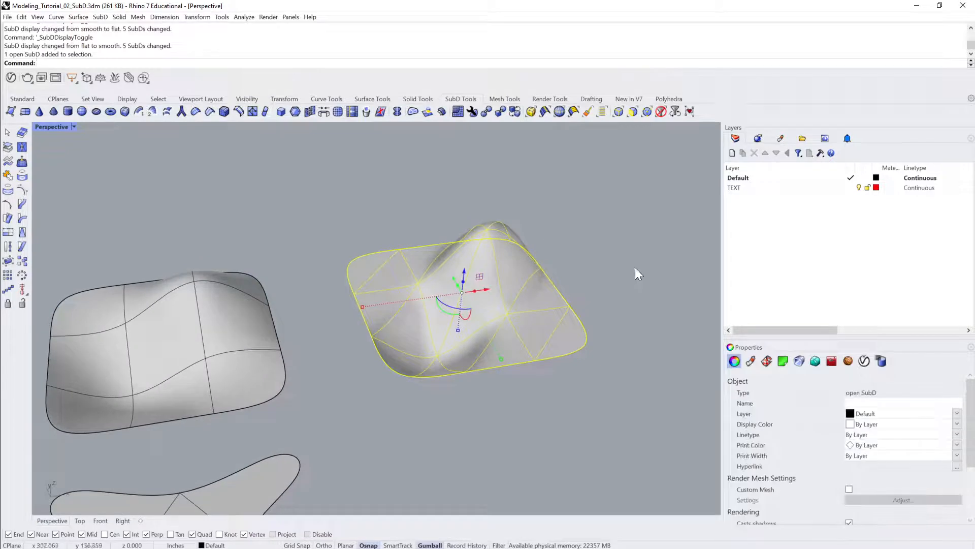
{"action": "left_click", "coordinate": [487, 112]}
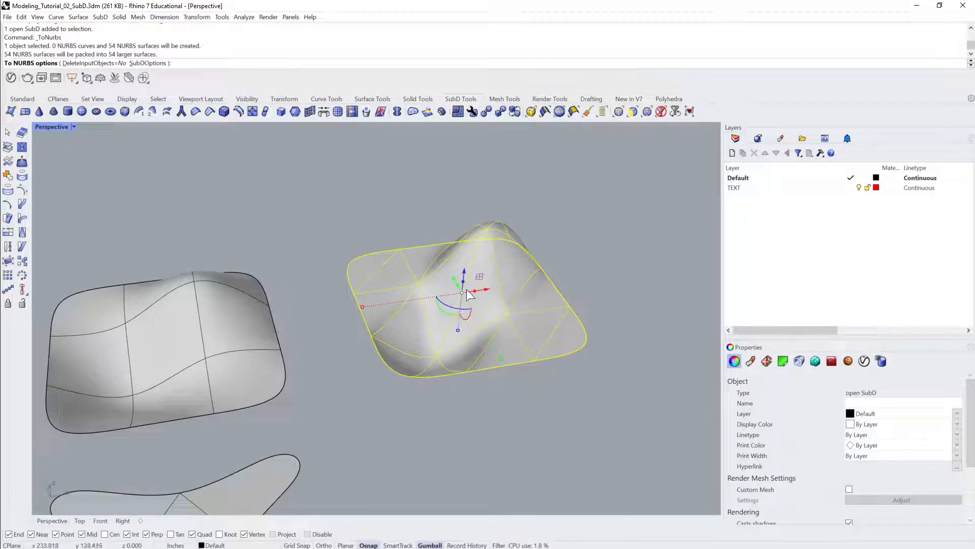
{"action": "key", "text": "Return"}
{"action": "right_click_drag", "start_coordinate": [491, 235], "coordinate": [582, 335]}
{"action": "left_click", "coordinate": [582, 339]}
{"action": "left_click", "coordinate": [499, 366]}
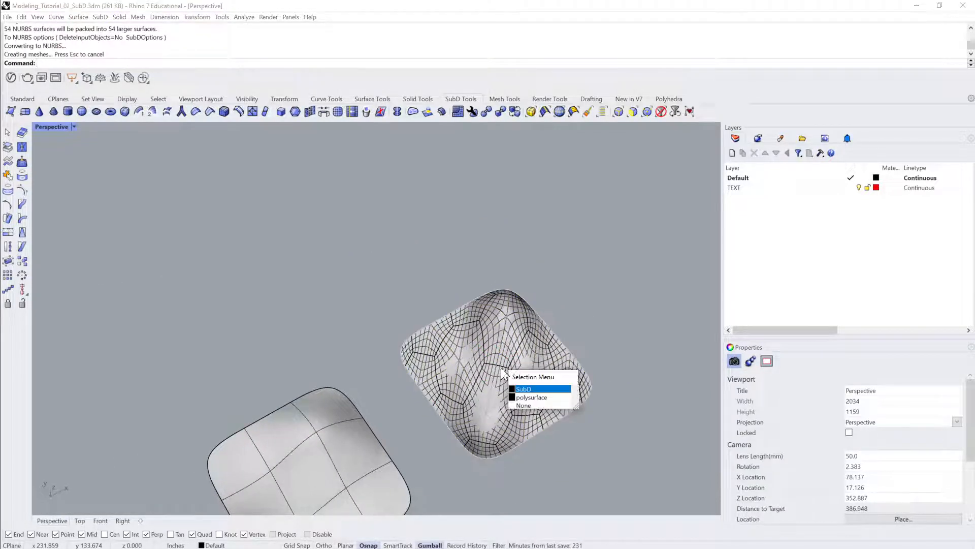
{"action": "left_click", "coordinate": [535, 396]}
{"action": "left_click_drag", "start_coordinate": [481, 347], "coordinate": [370, 223]}
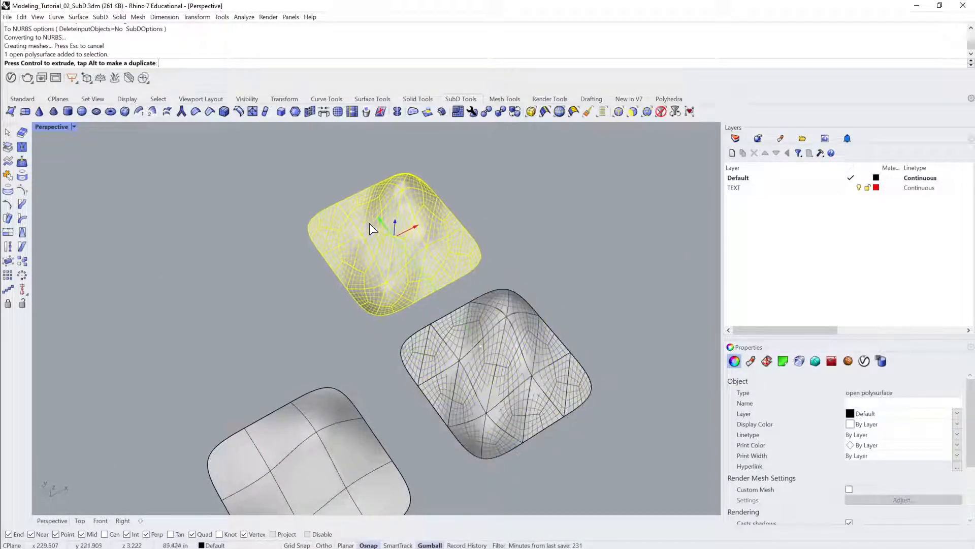
{"action": "left_click", "coordinate": [211, 287]}
Convert the deformed quad SubD grid to NURBS, keeping the input object, and move the resulting surface behind the original.
{"action": "left_click", "coordinate": [320, 413]}
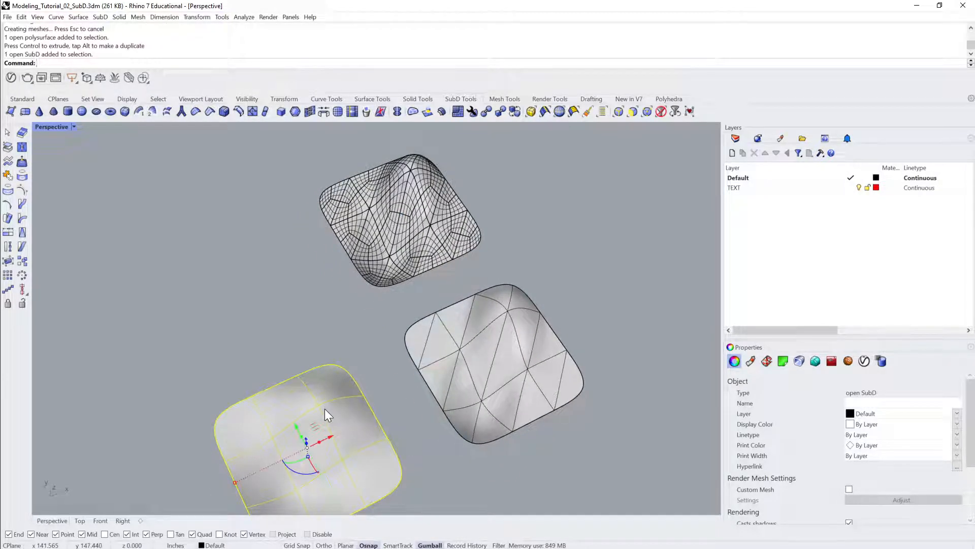
{"action": "key", "text": "Return"}
{"action": "key", "text": "Return"}
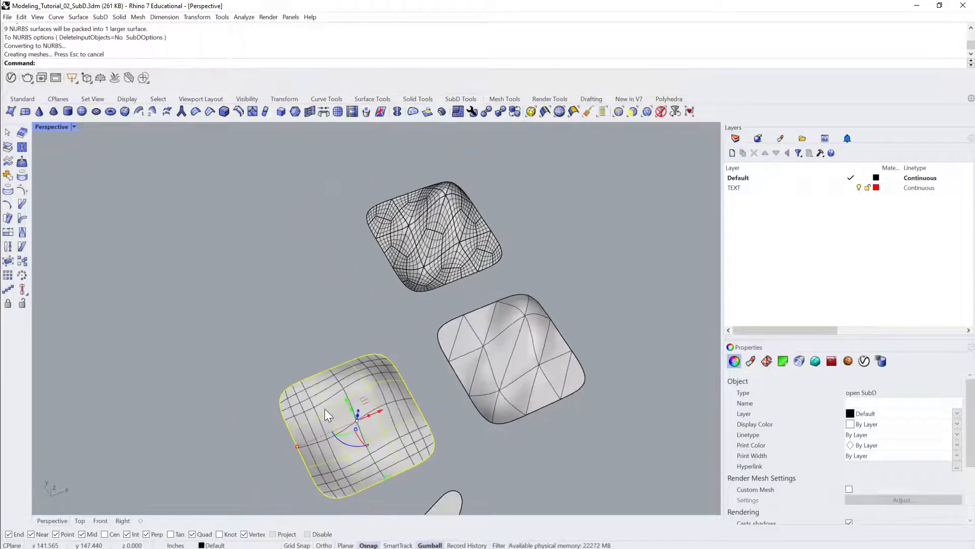
{"action": "left_click", "coordinate": [403, 408]}
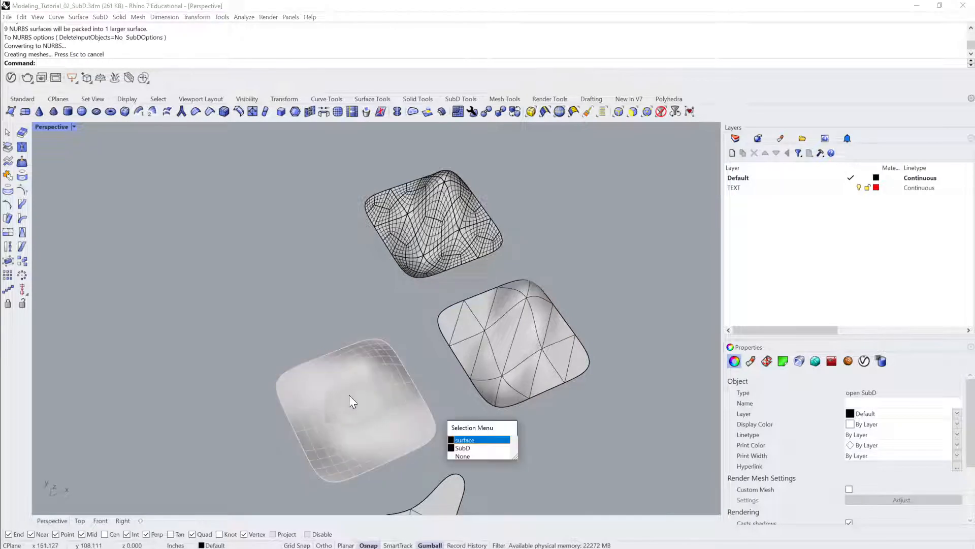
{"action": "left_click", "coordinate": [468, 450]}
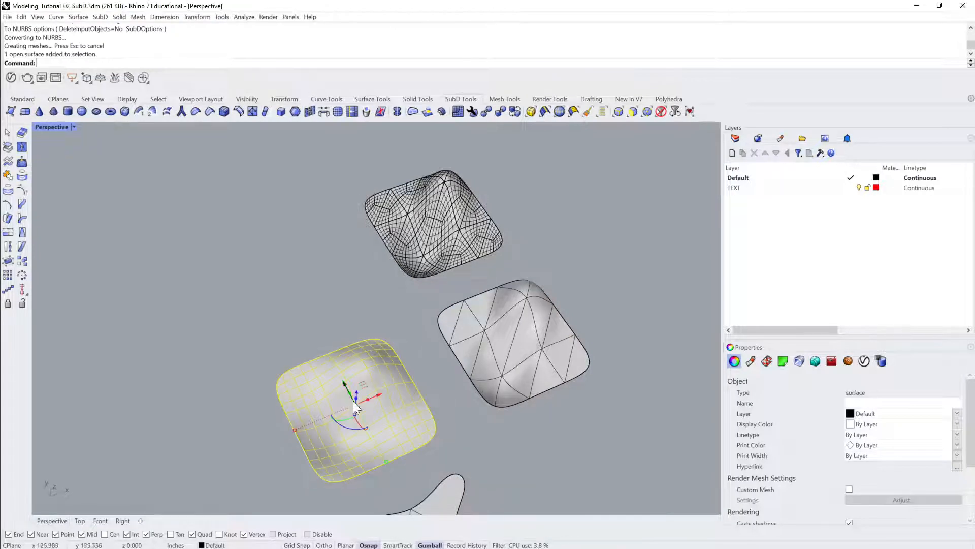
{"action": "left_click_drag", "start_coordinate": [345, 385], "coordinate": [264, 241]}
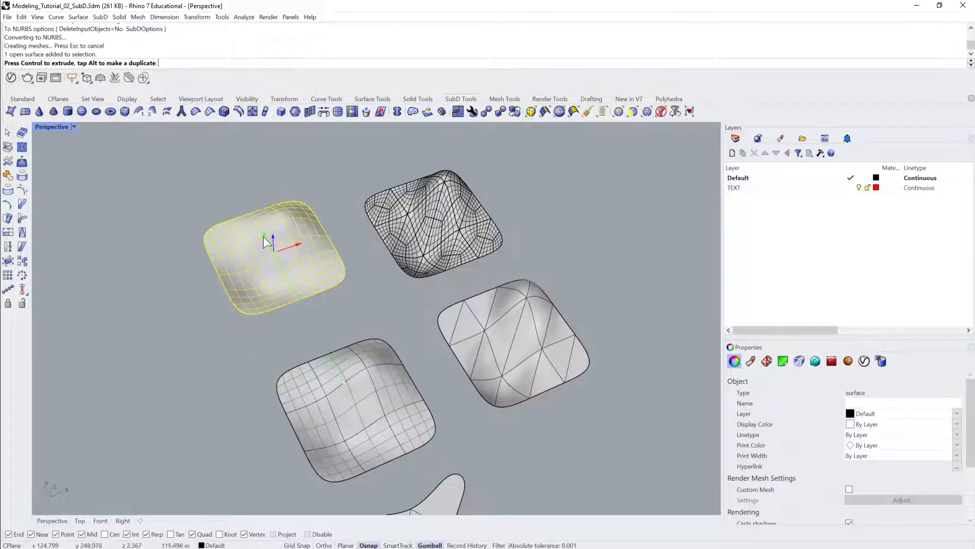
Try to explode the NURBS surface made from the quad grid.
{"action": "left_click", "coordinate": [339, 301]}
{"action": "right_click_drag", "start_coordinate": [340, 297], "coordinate": [311, 341]}
{"action": "left_click", "coordinate": [284, 335]}
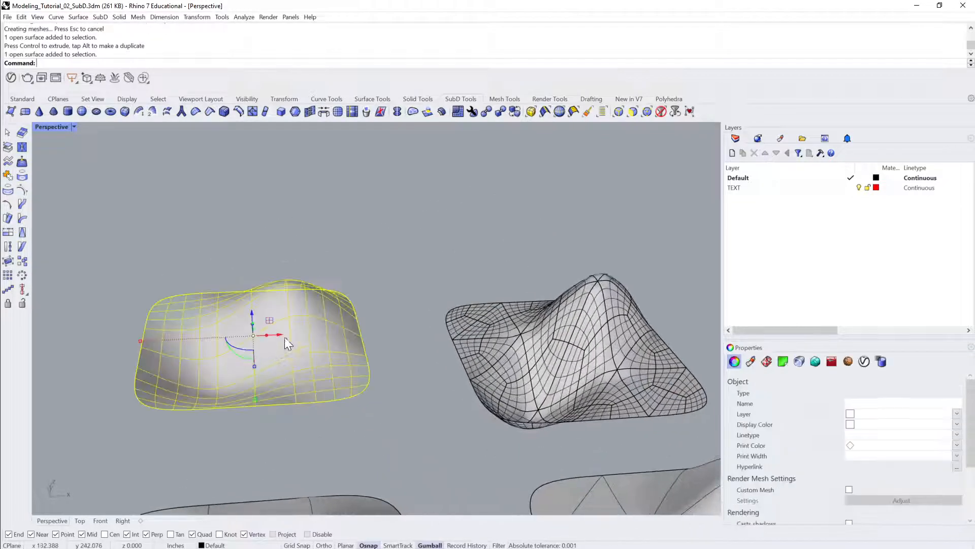
{"action": "right_click_drag", "start_coordinate": [320, 305], "coordinate": [51, 254]}
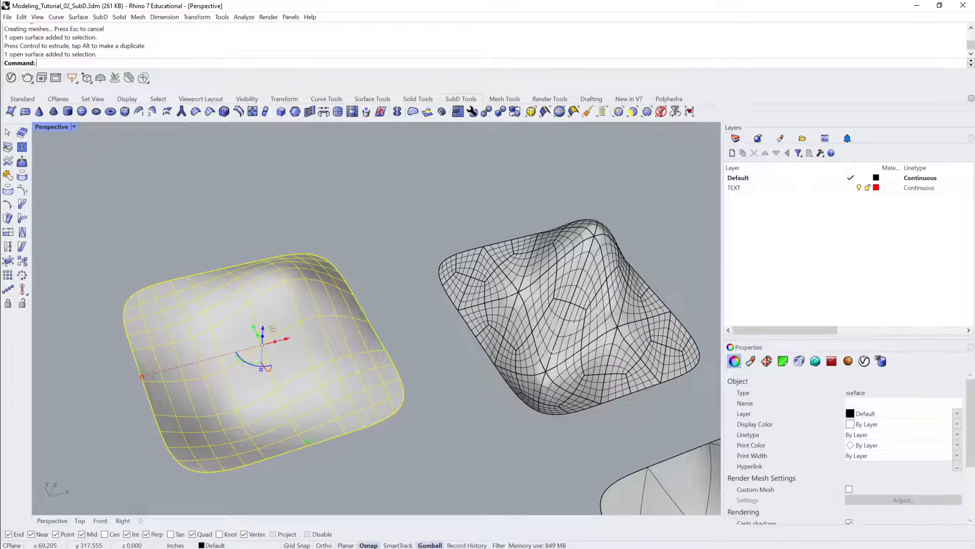
{"action": "left_click", "coordinate": [31, 96]}
{"action": "left_click", "coordinate": [22, 233]}
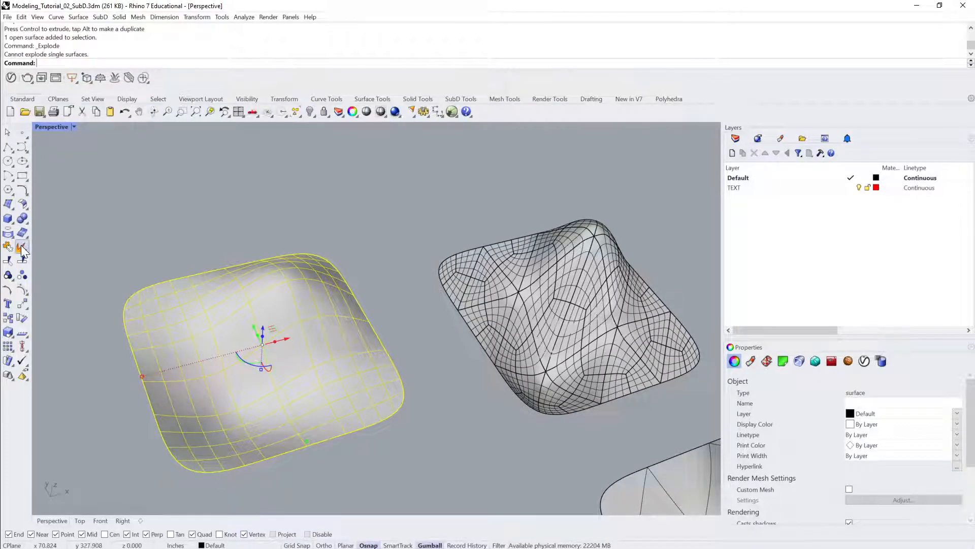
Hide the surface isocurves of the NURBS polysurface made from the triangulated grid and explode it into separate surfaces.
{"action": "left_click", "coordinate": [307, 198]}
{"action": "right_click_drag", "start_coordinate": [203, 358], "coordinate": [486, 302]}
{"action": "left_click", "coordinate": [485, 301]}
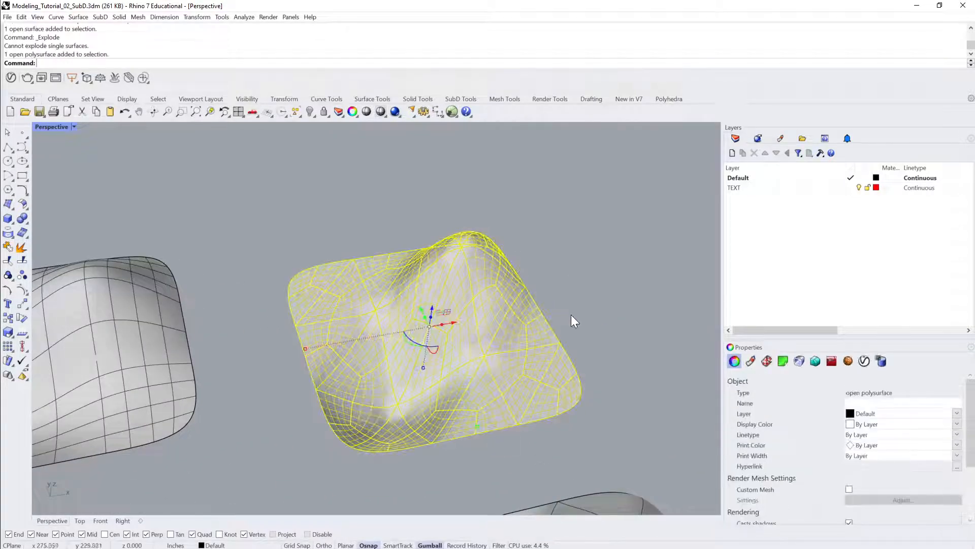
{"action": "right_click_drag", "start_coordinate": [571, 315], "coordinate": [476, 287]}
{"action": "scroll", "coordinate": [863, 465], "scroll_direction": "down", "scroll_amount": 3}
{"action": "left_click", "coordinate": [849, 484]}
{"action": "left_click", "coordinate": [646, 368]}
{"action": "left_click", "coordinate": [477, 288]}
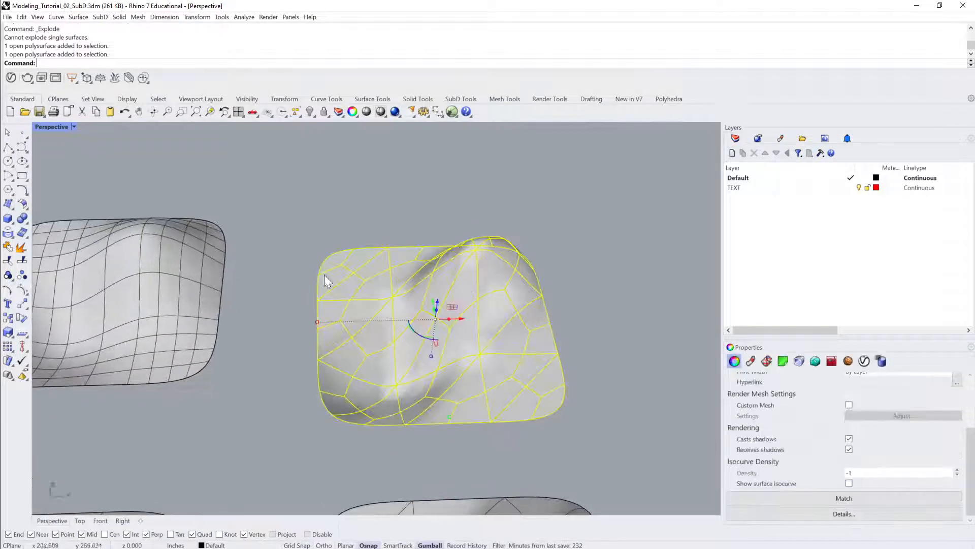
{"action": "left_click", "coordinate": [22, 247]}
Select individual patches of the exploded triangulated surface to examine how it is divided.
{"action": "left_click", "coordinate": [514, 283]}
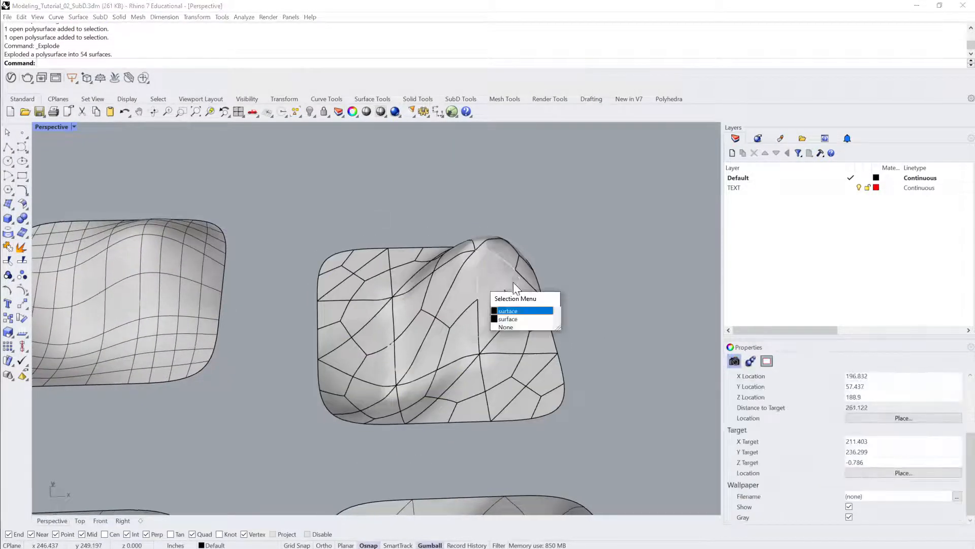
{"action": "left_click", "coordinate": [516, 311]}
{"action": "right_click_drag", "start_coordinate": [516, 313], "coordinate": [444, 298]}
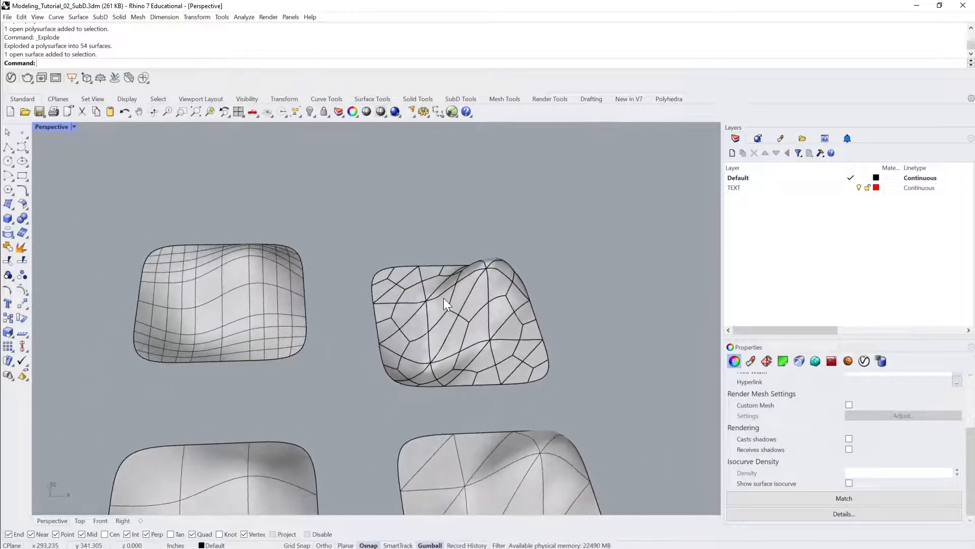
{"action": "left_click", "coordinate": [444, 318]}
{"action": "right_click_drag", "start_coordinate": [581, 257], "coordinate": [573, 222]}
{"action": "left_click_drag", "start_coordinate": [570, 216], "coordinate": [357, 394]}
{"action": "right_click_drag", "start_coordinate": [357, 395], "coordinate": [492, 313]}
{"action": "key", "text": "Escape"}
{"action": "scroll", "coordinate": [491, 314], "scroll_direction": "up", "scroll_amount": 3}
{"action": "left_click", "coordinate": [512, 315]}
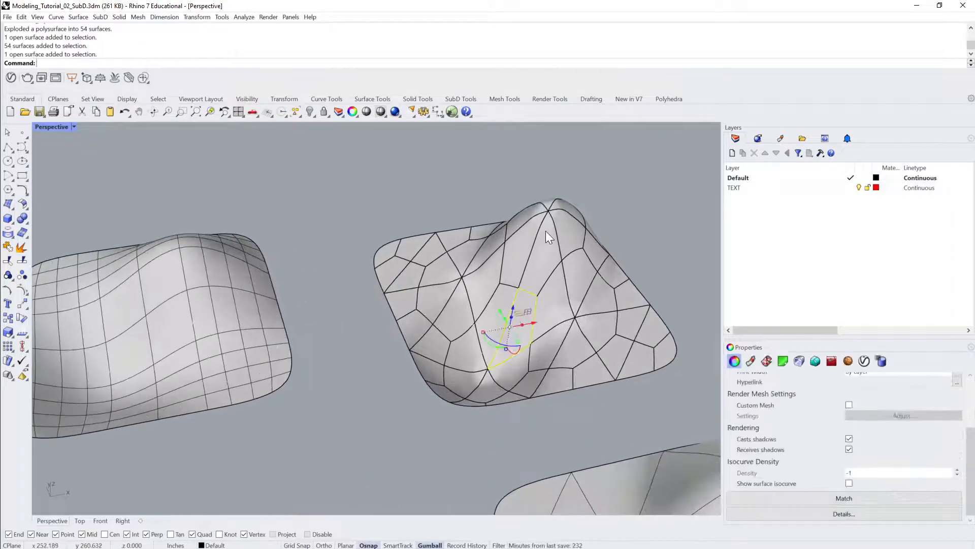
{"action": "left_click", "coordinate": [515, 246]}
{"action": "right_click_drag", "start_coordinate": [498, 295], "coordinate": [396, 280]}
Select the NURBS surface made from the quad grid and examine its isocurves for comparison.
{"action": "left_click", "coordinate": [287, 280]}
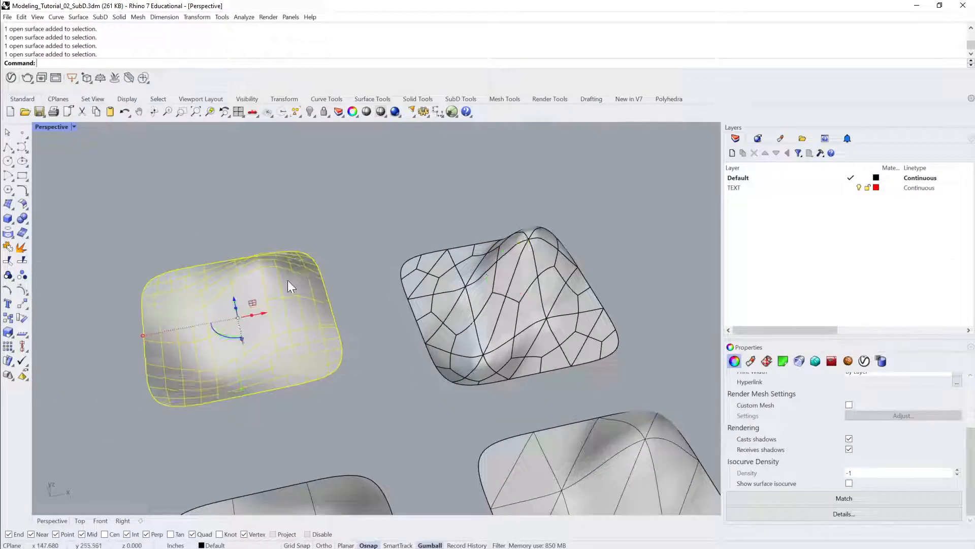
{"action": "right_click_drag", "start_coordinate": [287, 280], "coordinate": [158, 298]}
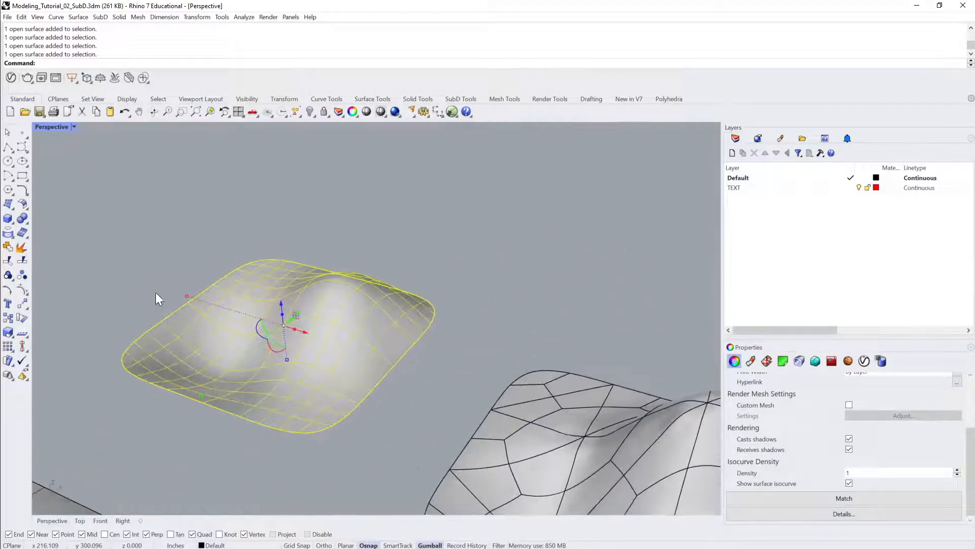
{"action": "right_click_drag", "start_coordinate": [165, 344], "coordinate": [623, 168]}
{"action": "mouse_move", "coordinate": [561, 188]}
{"action": "left_mouse_down"}
{"action": "mouse_move", "coordinate": [366, 305]}
{"action": "mouse_move", "coordinate": [218, 345]}
{"action": "mouse_move", "coordinate": [536, 265]}
{"action": "left_mouse_up"}
Switch the SubDs to flat display and compare their quad and triangular faces with the NURBS versions.
{"action": "key", "text": "Tab"}
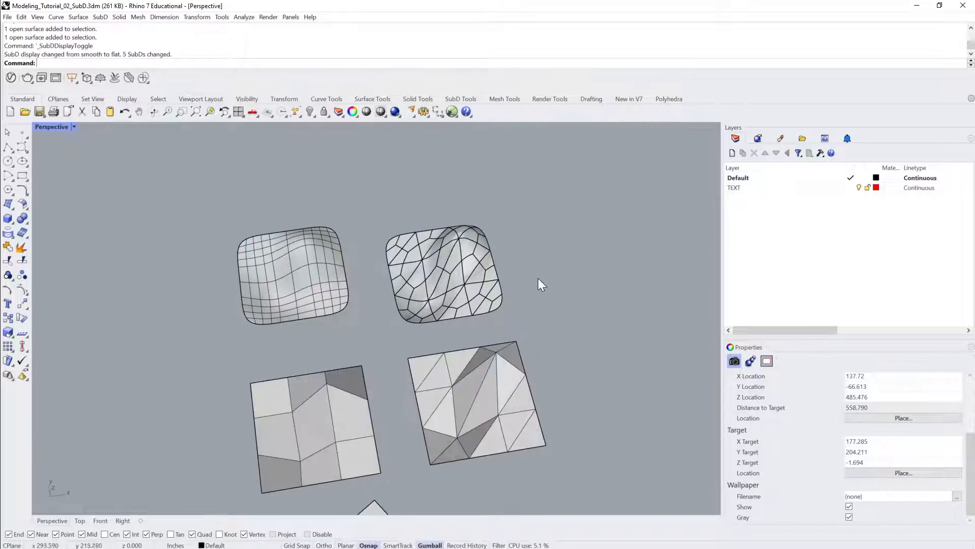
{"action": "right_click_drag", "start_coordinate": [539, 279], "coordinate": [302, 365]}
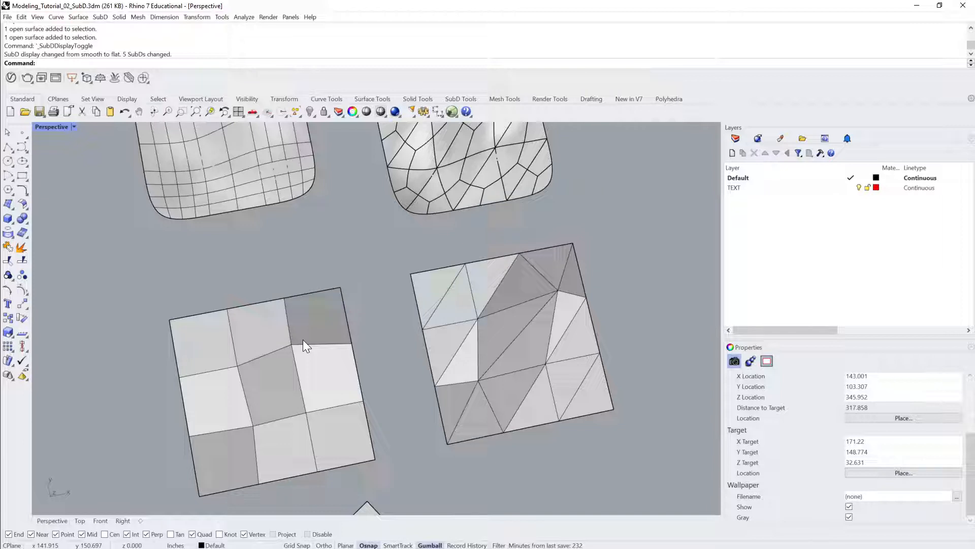
{"action": "right_click_drag", "start_coordinate": [302, 340], "coordinate": [326, 268]}
{"action": "scroll", "coordinate": [303, 339], "scroll_direction": "down", "scroll_amount": 2}
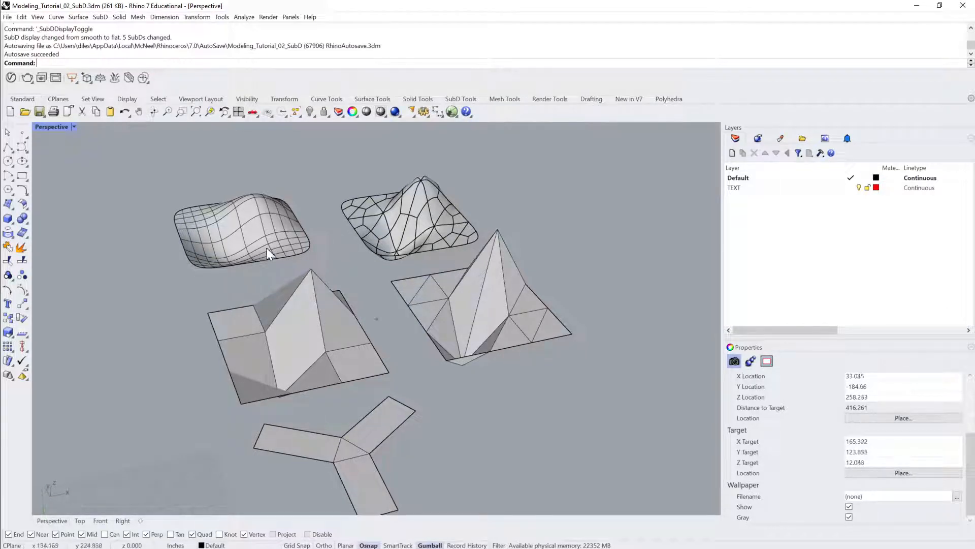
{"action": "right_click_drag", "start_coordinate": [266, 247], "coordinate": [282, 237]}
{"action": "scroll", "coordinate": [527, 195], "scroll_direction": "up", "scroll_amount": 1}
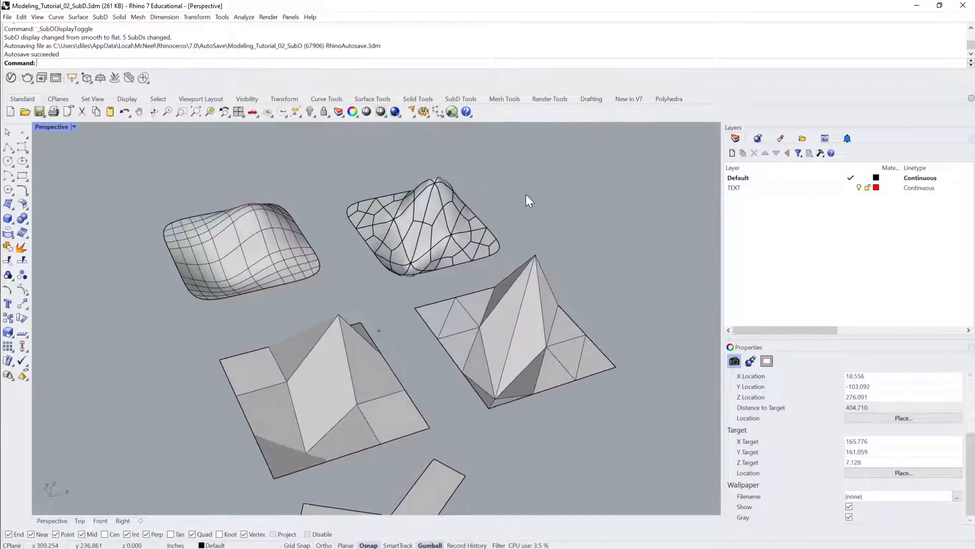
{"action": "right_click_drag", "start_coordinate": [525, 194], "coordinate": [514, 185]}
Undo the NURBS conversions of both grids and the vertex moves on the triangulated grid.
{"action": "left_click_drag", "start_coordinate": [518, 171], "coordinate": [358, 280]}
{"action": "right_click_drag", "start_coordinate": [609, 229], "coordinate": [547, 213]}
{"action": "left_click_drag", "start_coordinate": [534, 168], "coordinate": [200, 281]}
{"action": "right_click_drag", "start_coordinate": [199, 282], "coordinate": [550, 198]}
{"action": "key", "text": "Escape"}
{"action": "key", "text": "ctrl+z"}
{"action": "key", "text": "ctrl+z"}
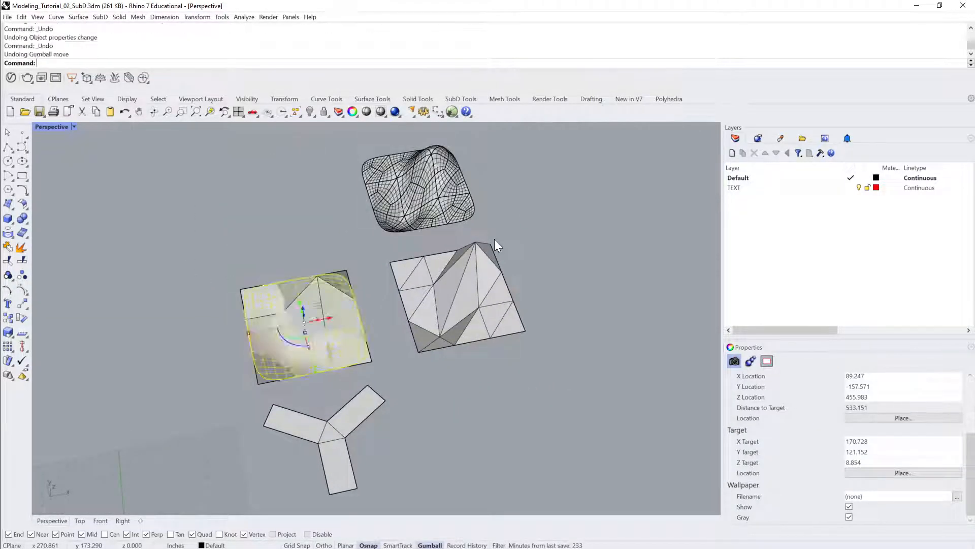
{"action": "key", "text": "ctrl+z"}
{"action": "key", "text": "ctrl+z"}
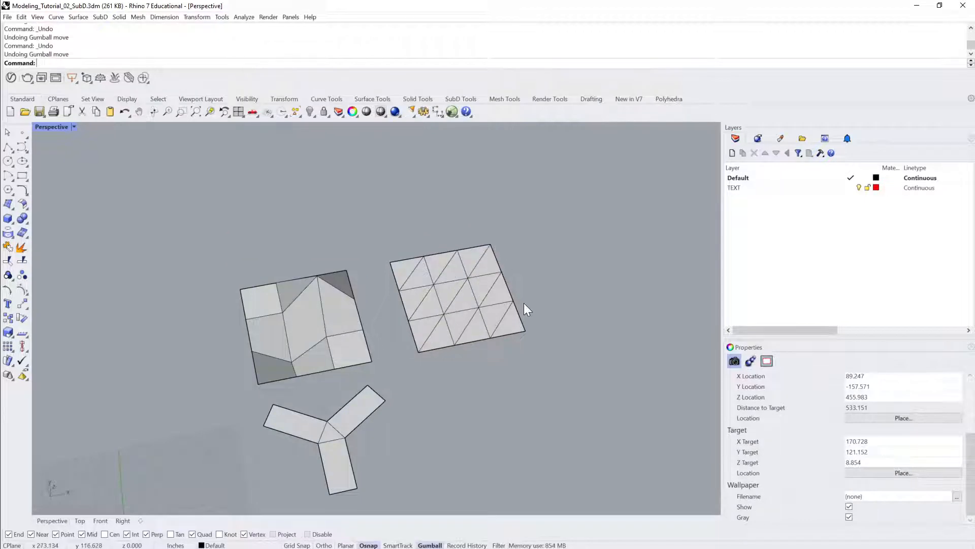
Undo the vertex moves on the quad SubD grid.
{"action": "scroll", "coordinate": [488, 299], "scroll_direction": "up", "scroll_amount": 5}
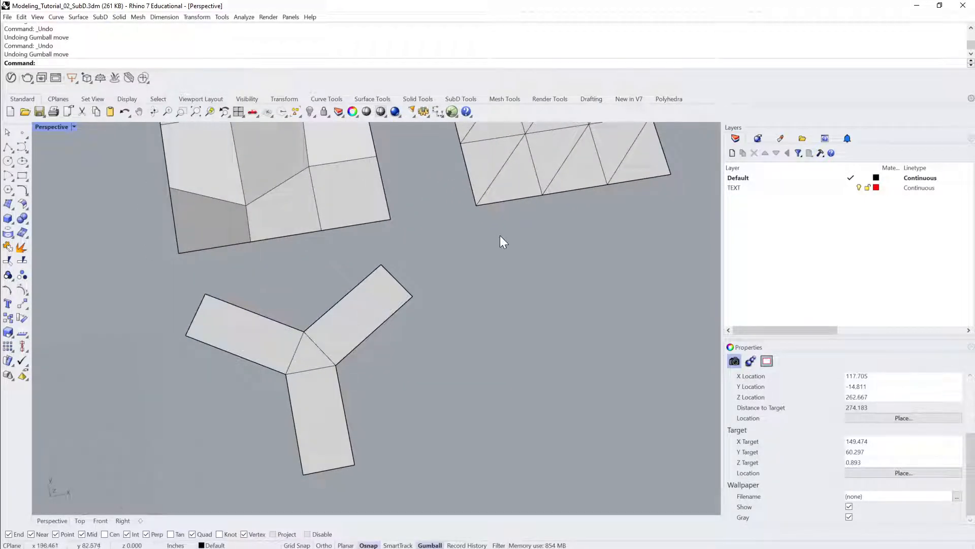
{"action": "scroll", "coordinate": [501, 236], "scroll_direction": "down", "scroll_amount": 4}
{"action": "key", "text": "ctrl+z"}
{"action": "key", "text": "ctrl+z"}
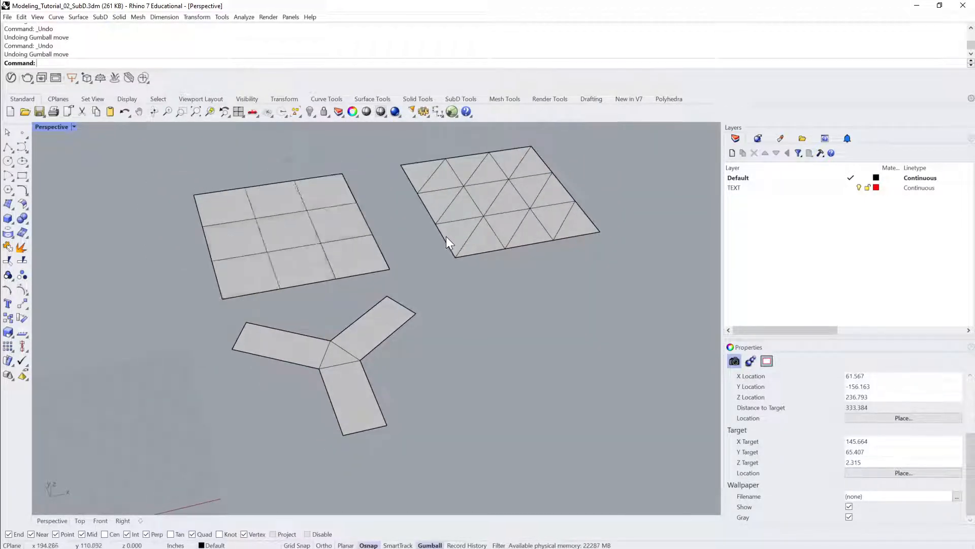
Select the three-armed branched SubD and examine how its arms meet at the central triangle.
{"action": "left_click", "coordinate": [370, 356]}
{"action": "right_click_drag", "start_coordinate": [370, 356], "coordinate": [447, 313]}
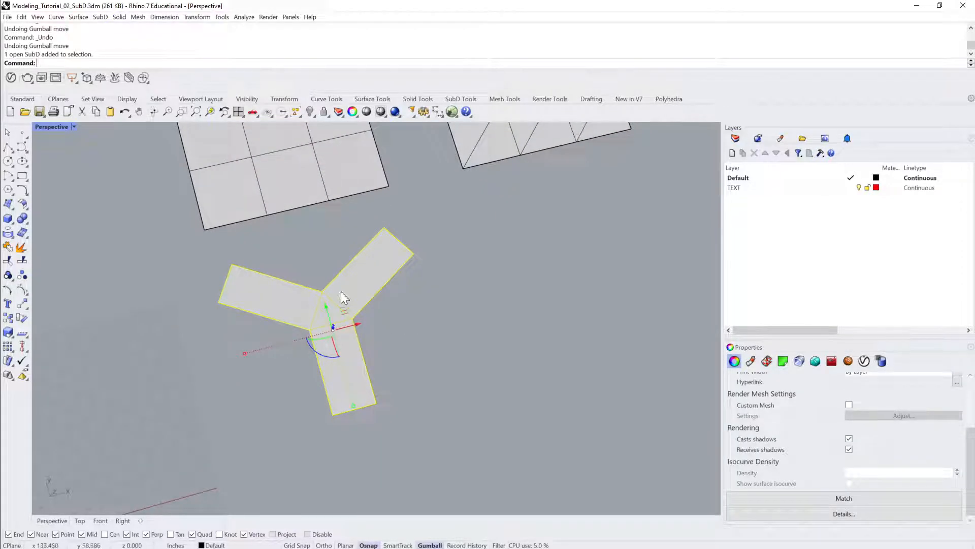
{"action": "scroll", "coordinate": [439, 290], "scroll_direction": "up", "scroll_amount": 5}
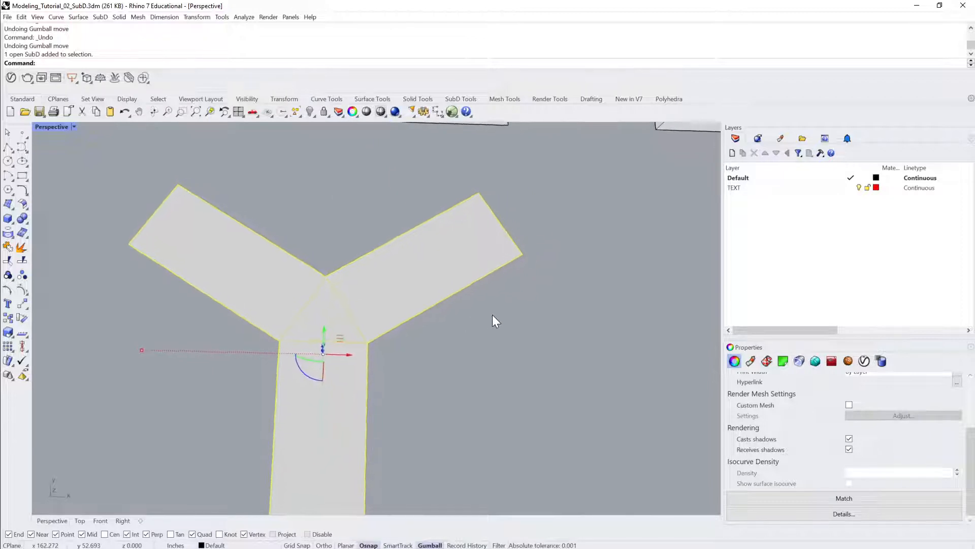
{"action": "right_click_drag", "start_coordinate": [492, 316], "coordinate": [483, 286]}
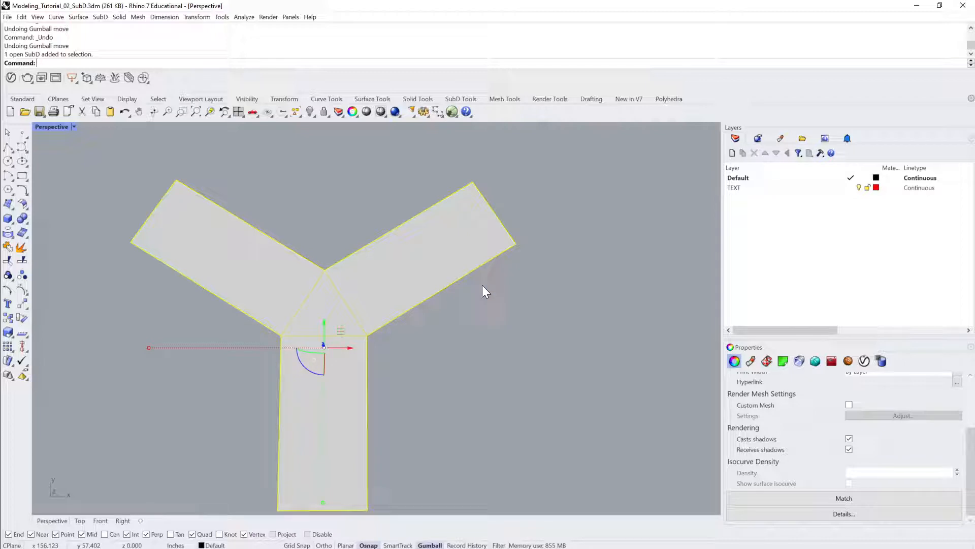
{"action": "right_click_drag", "start_coordinate": [483, 285], "coordinate": [547, 334]}
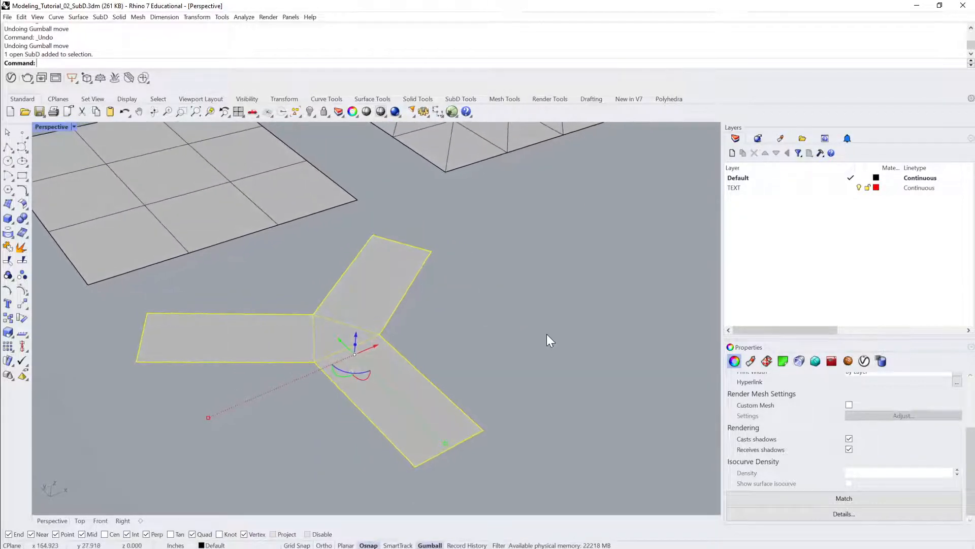
{"action": "left_click", "coordinate": [442, 313]}
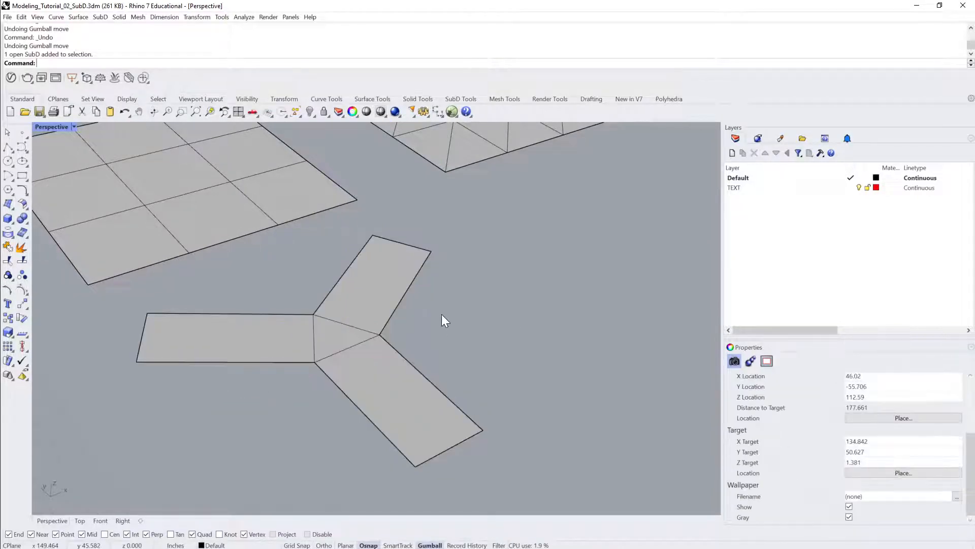
{"action": "left_click", "coordinate": [329, 335]}
{"action": "right_click_drag", "start_coordinate": [493, 327], "coordinate": [503, 324]}
{"action": "scroll", "coordinate": [502, 324], "scroll_direction": "down", "scroll_amount": 5}
{"action": "scroll", "coordinate": [502, 322], "scroll_direction": "up", "scroll_amount": 5}
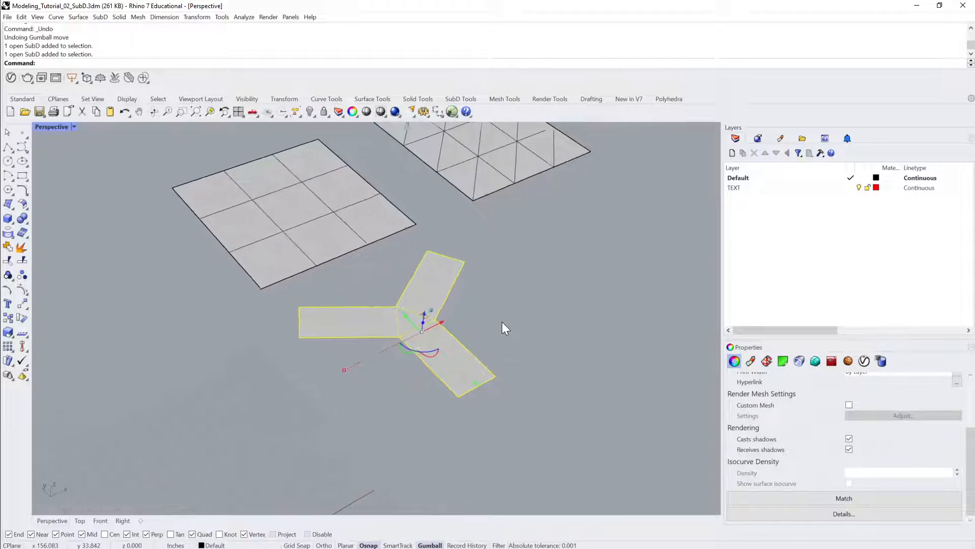
{"action": "scroll", "coordinate": [487, 358], "scroll_direction": "up", "scroll_amount": 3}
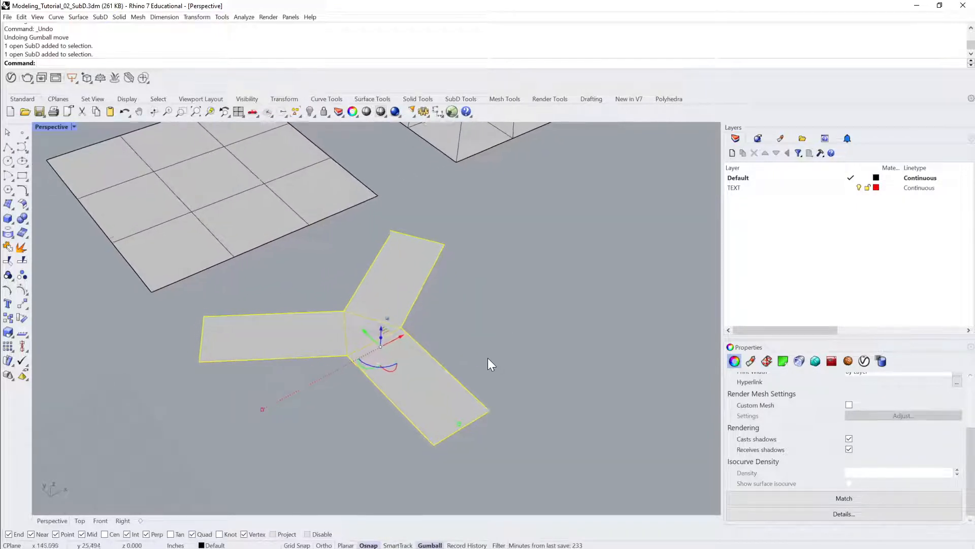
Duplicate the three-armed branched SubD and place the copy beside the original.
{"action": "right_click_drag", "start_coordinate": [417, 347], "coordinate": [321, 277]}
{"action": "left_click", "coordinate": [452, 320]}
{"action": "left_click", "coordinate": [433, 345]}
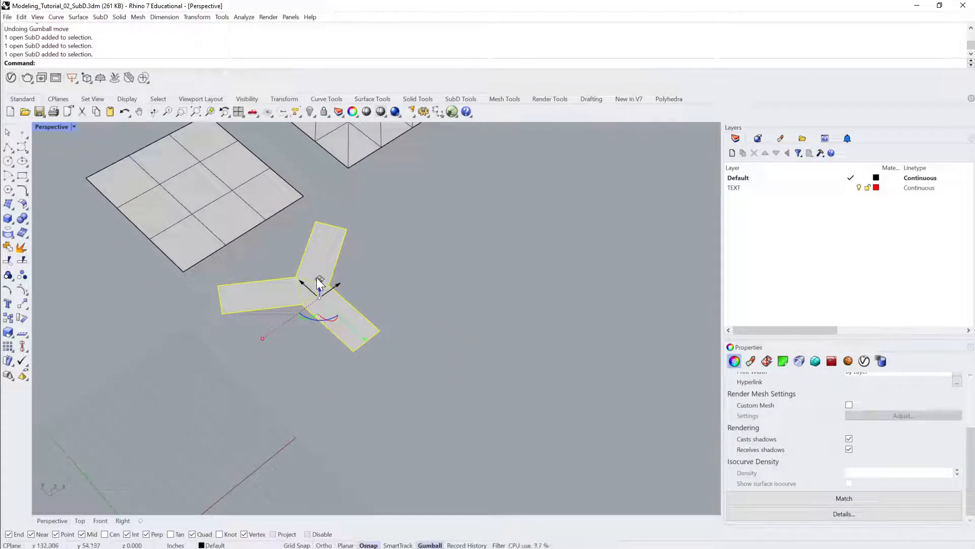
{"action": "key", "text": "alt"}
{"action": "left_click_drag", "start_coordinate": [317, 278], "coordinate": [562, 271]}
{"action": "left_click", "coordinate": [552, 336]}
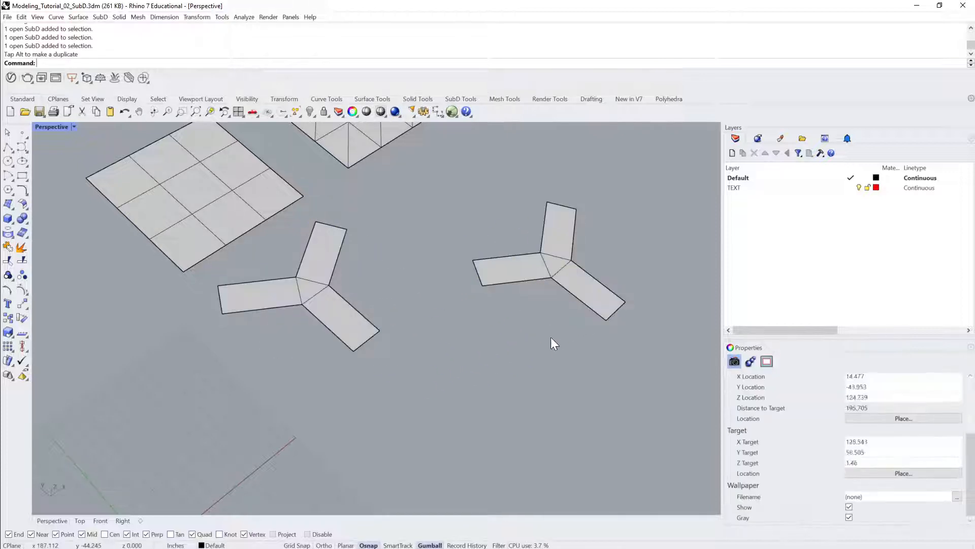
Extrude the copied branched SubD vertically to give all three arms and the central triangle thickness.
{"action": "left_click", "coordinate": [553, 255]}
{"action": "scroll", "coordinate": [588, 265], "scroll_direction": "up", "scroll_amount": 8}
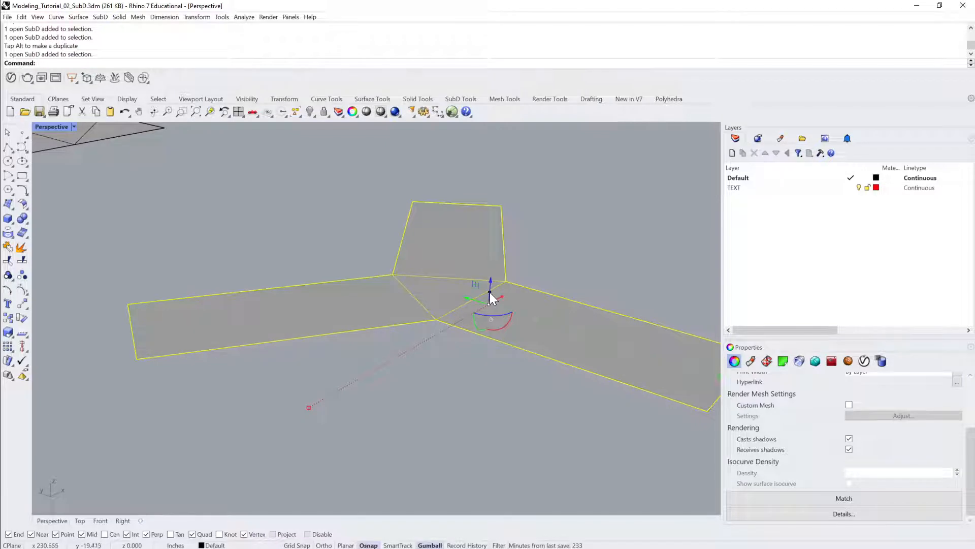
{"action": "left_click_drag", "start_coordinate": [490, 293], "coordinate": [503, 203]}
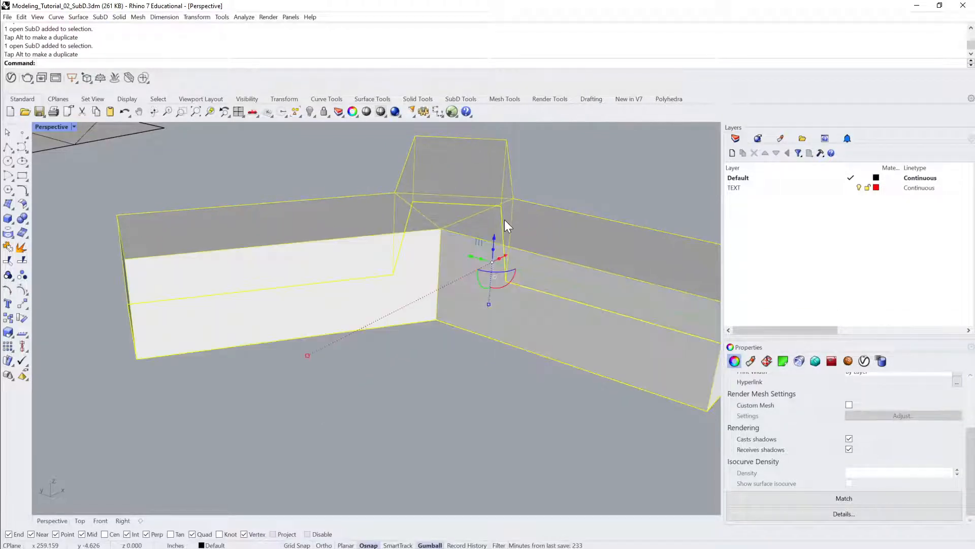
{"action": "left_click_drag", "start_coordinate": [493, 249], "coordinate": [492, 262]}
{"action": "key", "text": "ctrl+z"}
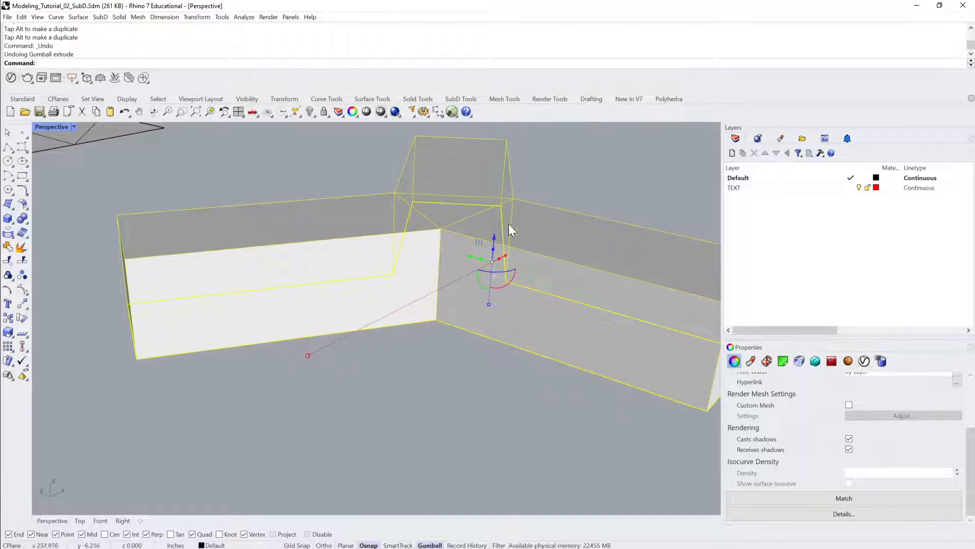
Select the top faces of the three arms and the central triangle and lower them to reduce the thickness.
{"action": "key", "text": "Escape"}
{"action": "left_click", "coordinate": [441, 171], "text": "ctrl+shift"}
{"action": "left_click", "coordinate": [318, 222], "text": "ctrl+shift"}
{"action": "left_click", "coordinate": [465, 208], "text": "ctrl+shift"}
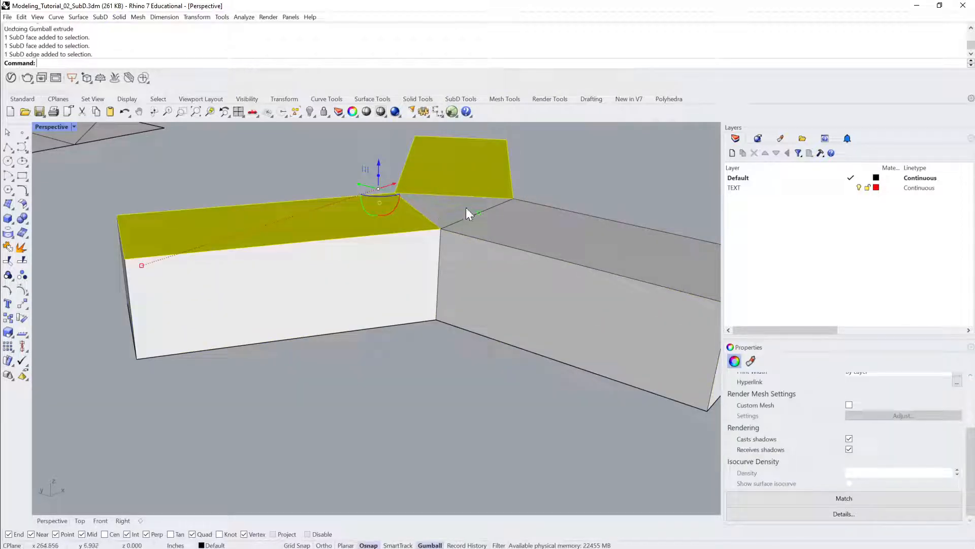
{"action": "left_click", "coordinate": [487, 207], "text": "ctrl+shift"}
{"action": "left_click", "coordinate": [490, 224], "text": "ctrl+shift"}
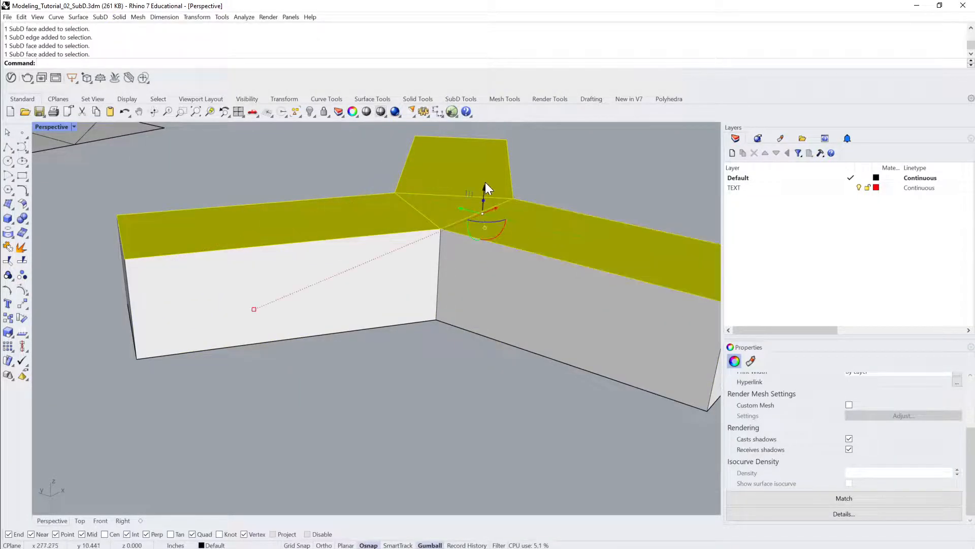
{"action": "left_click_drag", "start_coordinate": [486, 188], "coordinate": [481, 208]}
{"action": "left_click", "coordinate": [536, 217]}
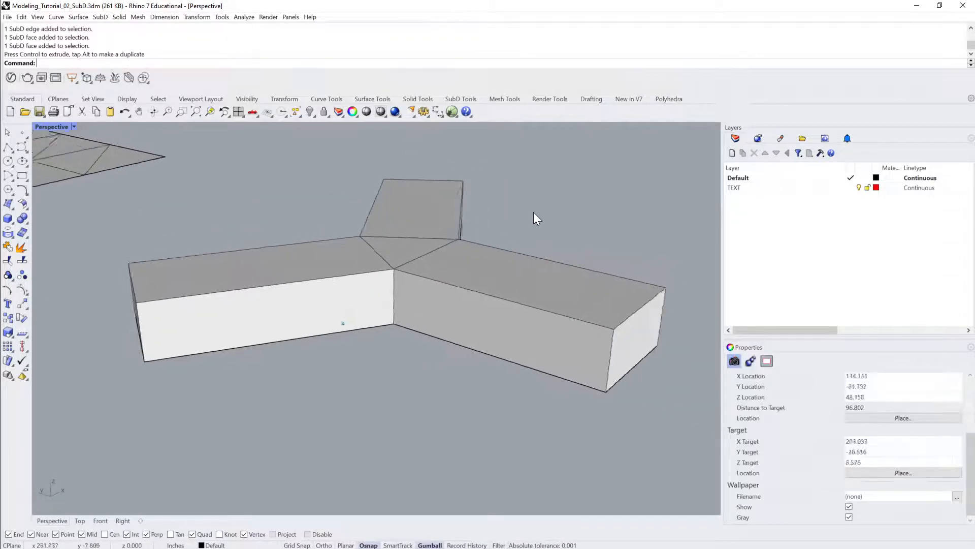
Use AppendFace on the extruded SubD's open underside to cover the first arm with a quad face.
{"action": "right_click_drag", "start_coordinate": [534, 212], "coordinate": [330, 272]}
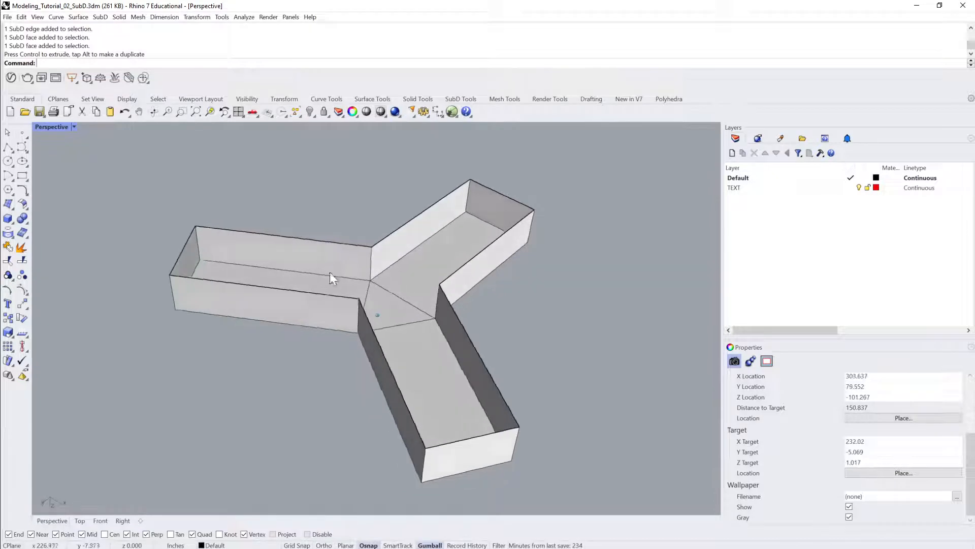
{"action": "left_click", "coordinate": [303, 225]}
{"action": "left_click", "coordinate": [311, 203]}
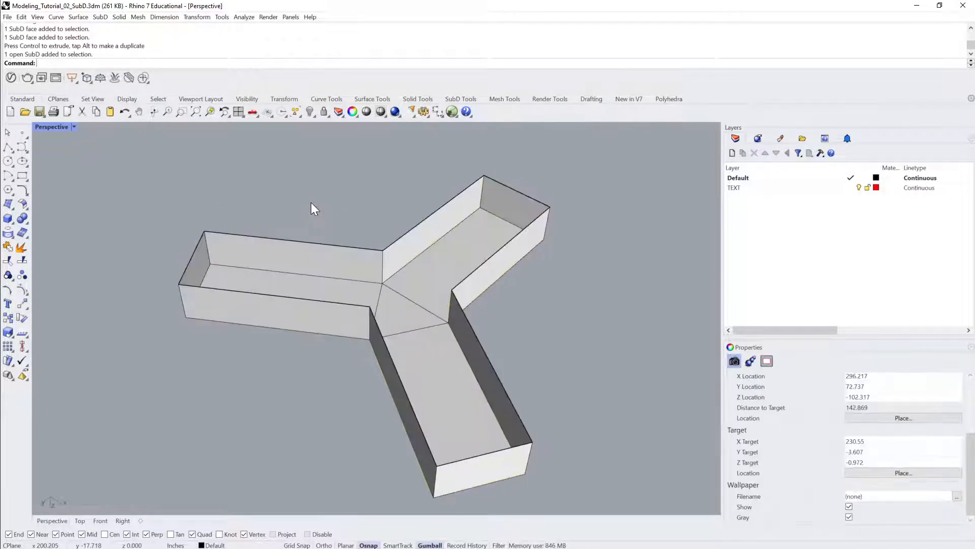
{"action": "type", "text": "AppendFace"}
{"action": "key", "text": "Return"}
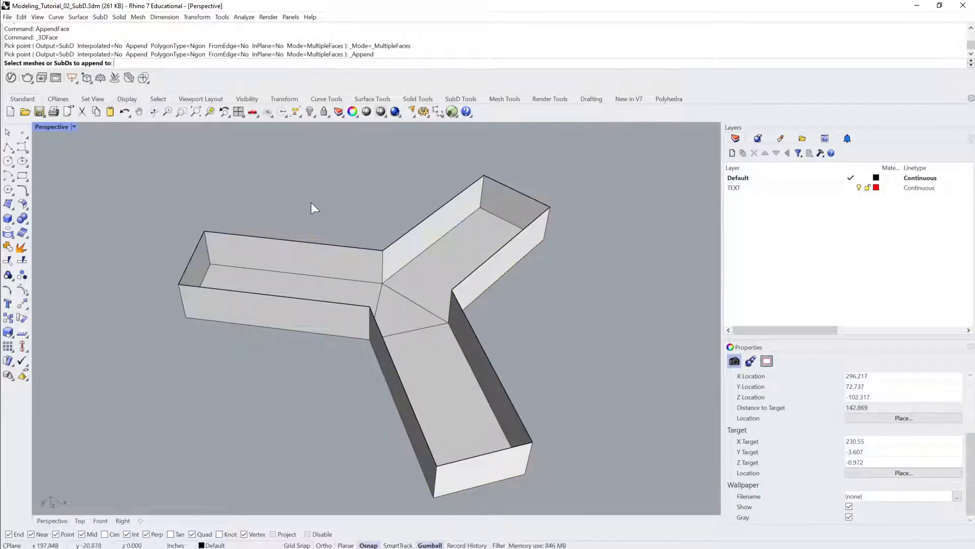
{"action": "left_click", "coordinate": [287, 240]}
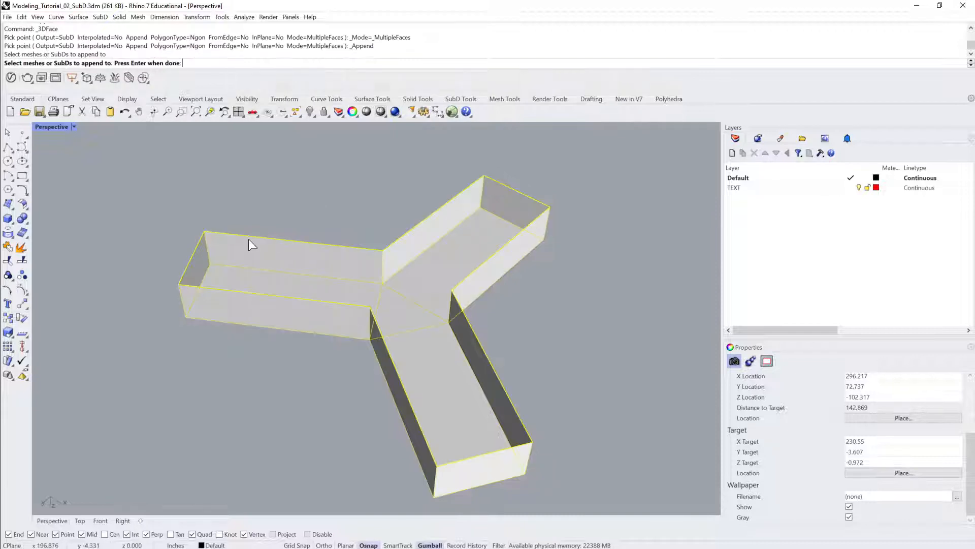
{"action": "key", "text": "Return"}
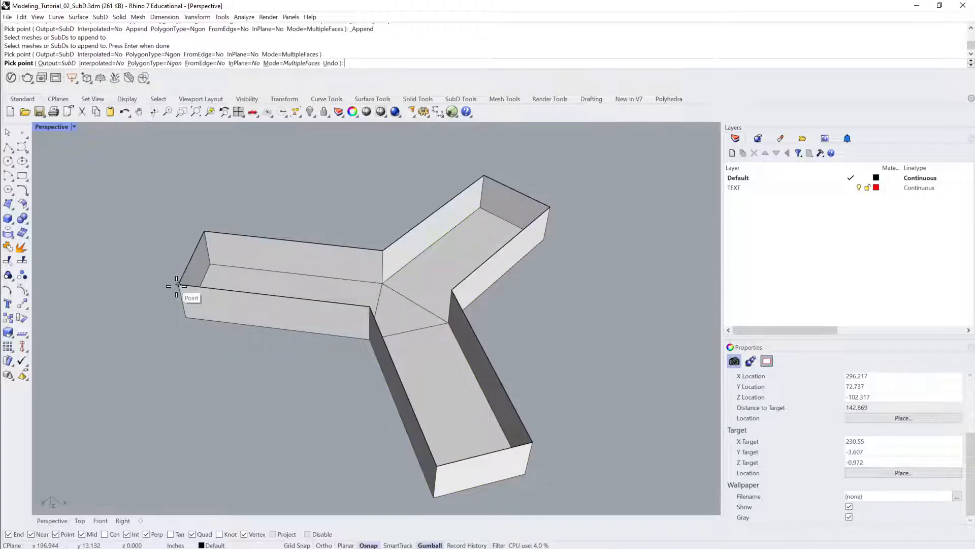
{"action": "left_click", "coordinate": [178, 286]}
{"action": "left_click", "coordinate": [371, 308]}
{"action": "left_click", "coordinate": [385, 252]}
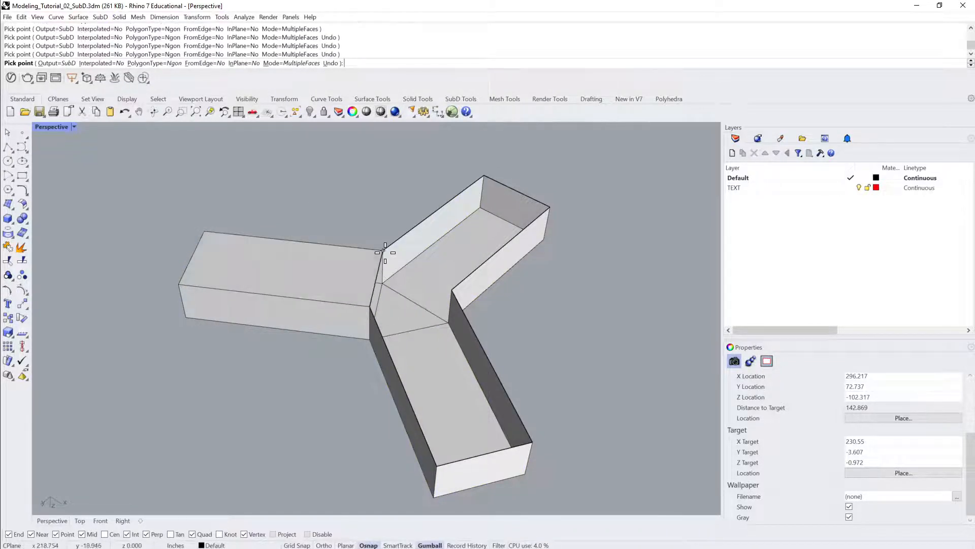
{"action": "right_click", "coordinate": [396, 266]}
Try to append a triangular face across the open central junction, and undo it.
{"action": "right_click", "coordinate": [386, 250]}
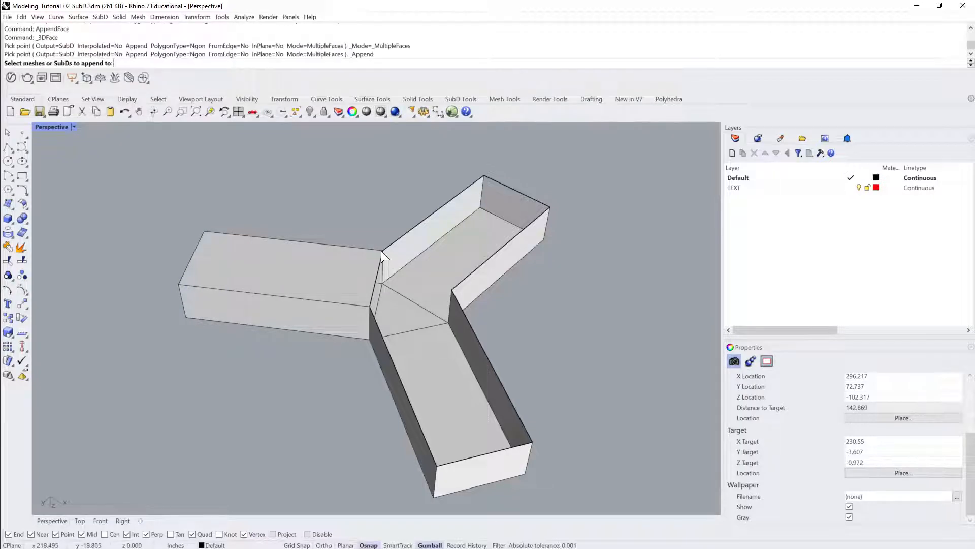
{"action": "left_click", "coordinate": [382, 251]}
{"action": "left_click", "coordinate": [385, 254]}
{"action": "left_click", "coordinate": [367, 308]}
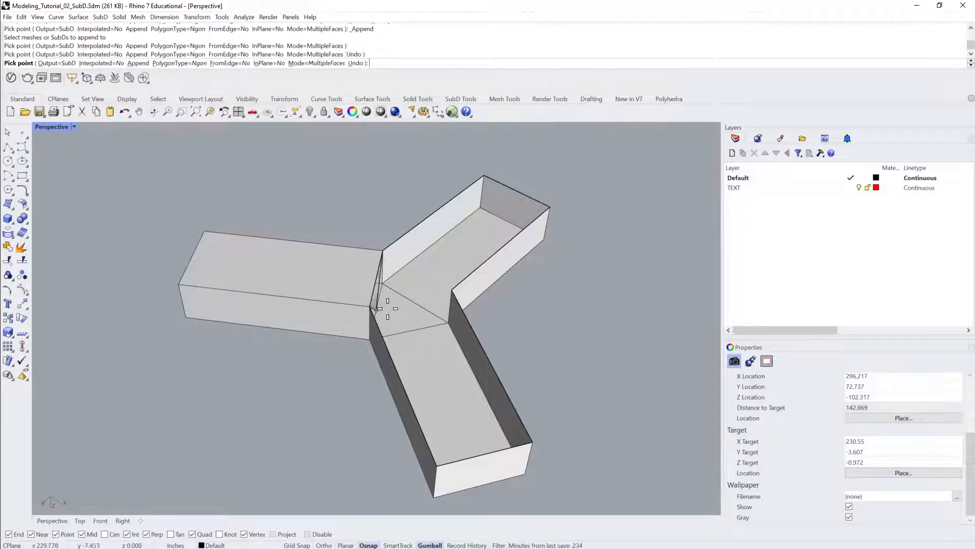
{"action": "double_click", "coordinate": [453, 288]}
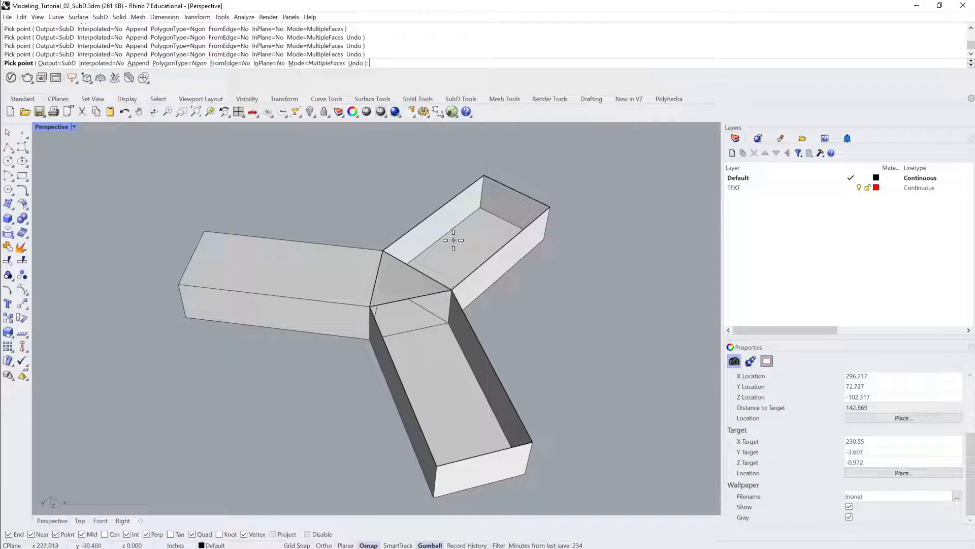
{"action": "right_click", "coordinate": [448, 254]}
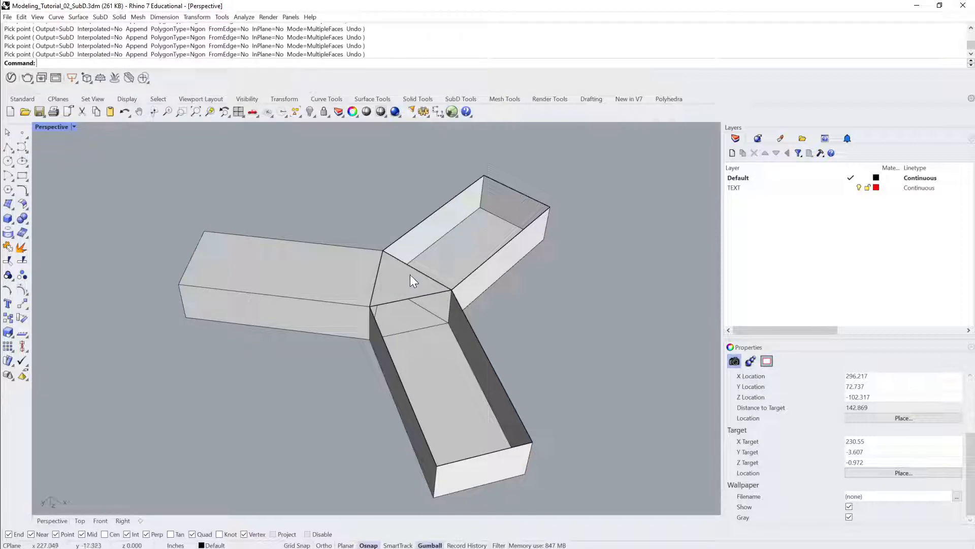
{"action": "key", "text": "ctrl+z"}
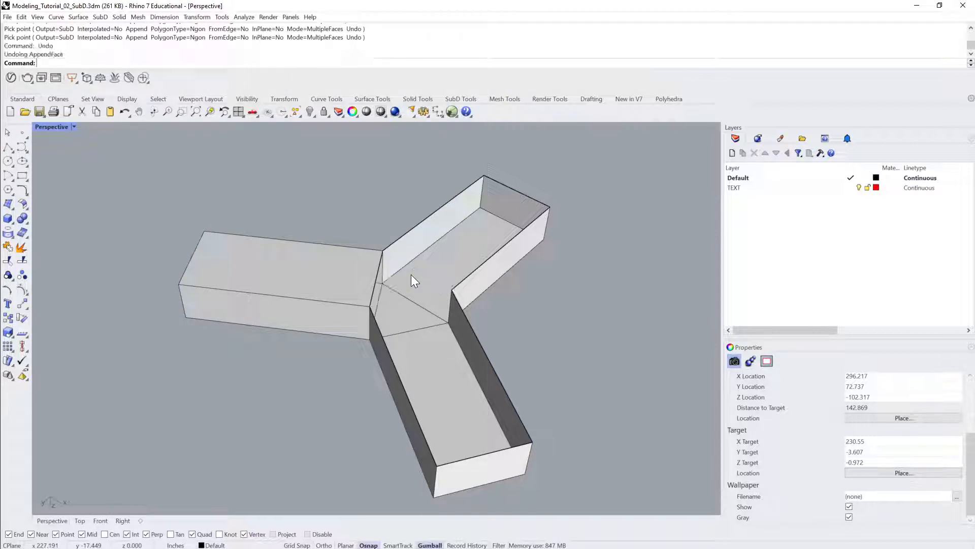
Append a triangular face to the SubD across the three corners of the open central junction.
{"action": "right_click", "coordinate": [358, 238]}
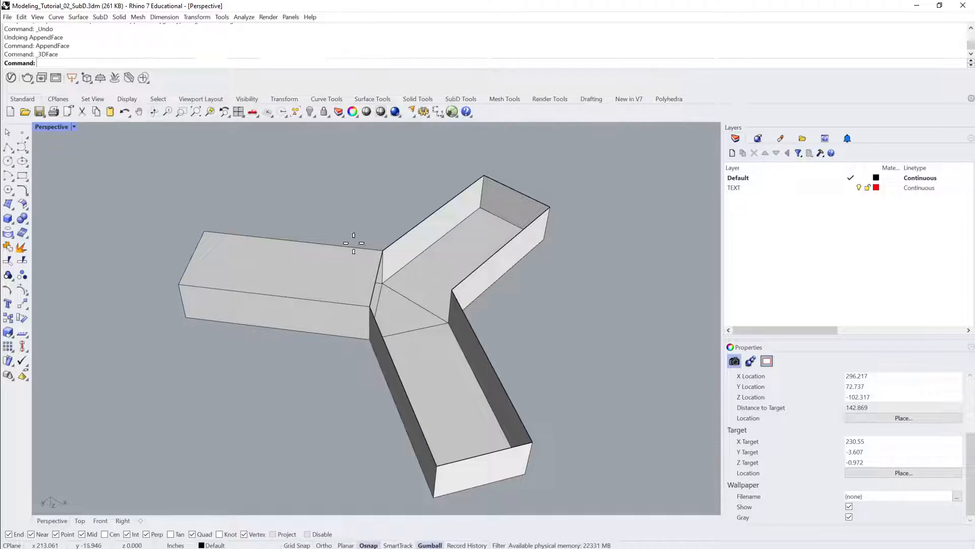
{"action": "left_click", "coordinate": [330, 276]}
{"action": "right_click", "coordinate": [392, 255]}
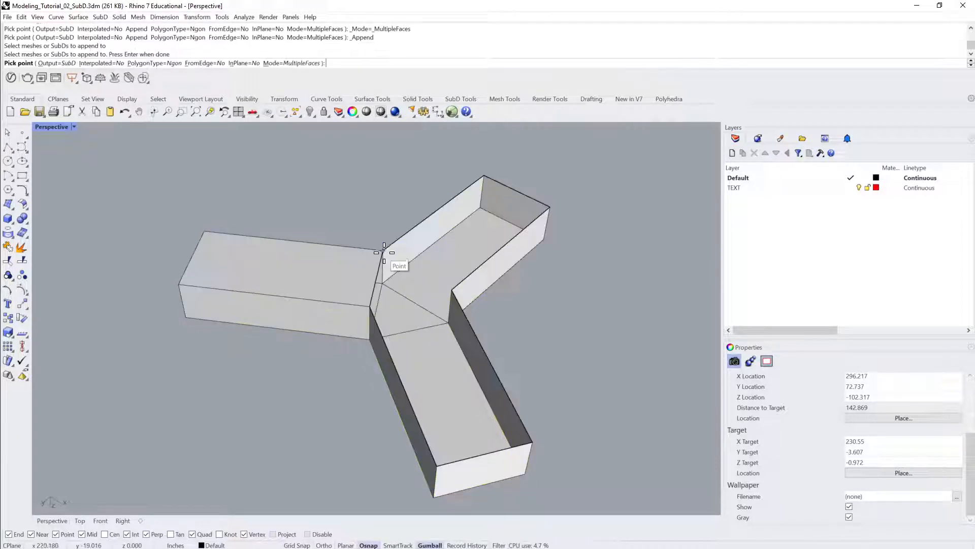
{"action": "left_click", "coordinate": [371, 304]}
{"action": "left_click", "coordinate": [450, 287]}
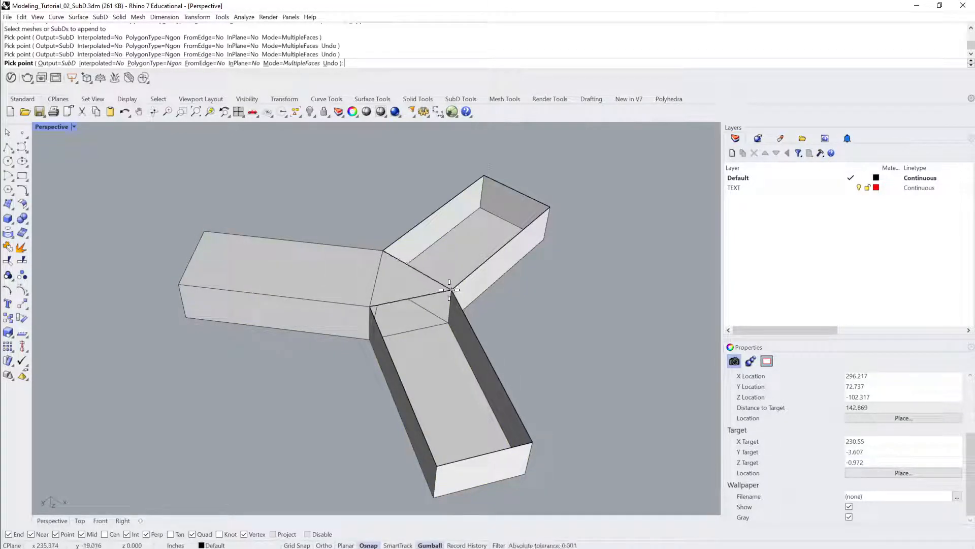
{"action": "left_click", "coordinate": [449, 290]}
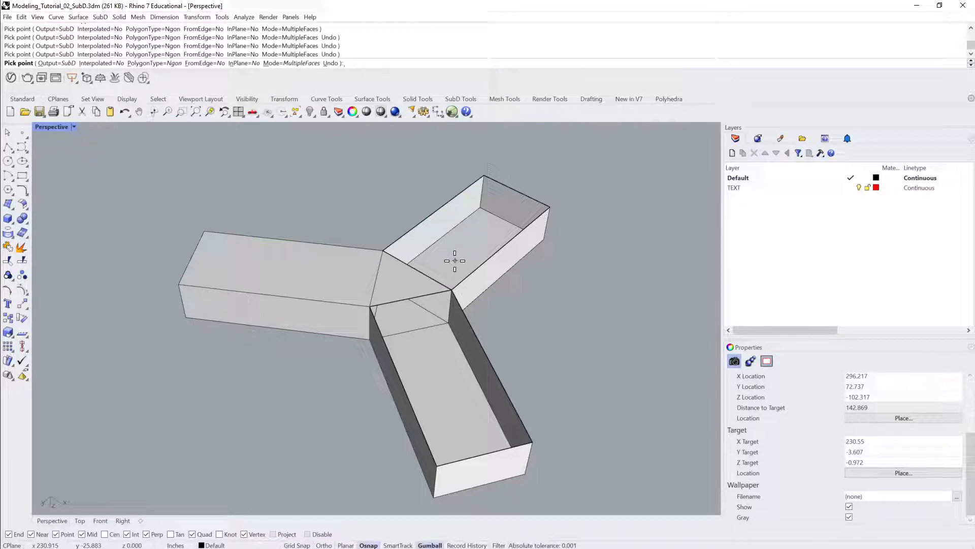
{"action": "right_click", "coordinate": [447, 286]}
Append quad faces over the two remaining open arms to close the underside of the SubD.
{"action": "left_click", "coordinate": [495, 273]}
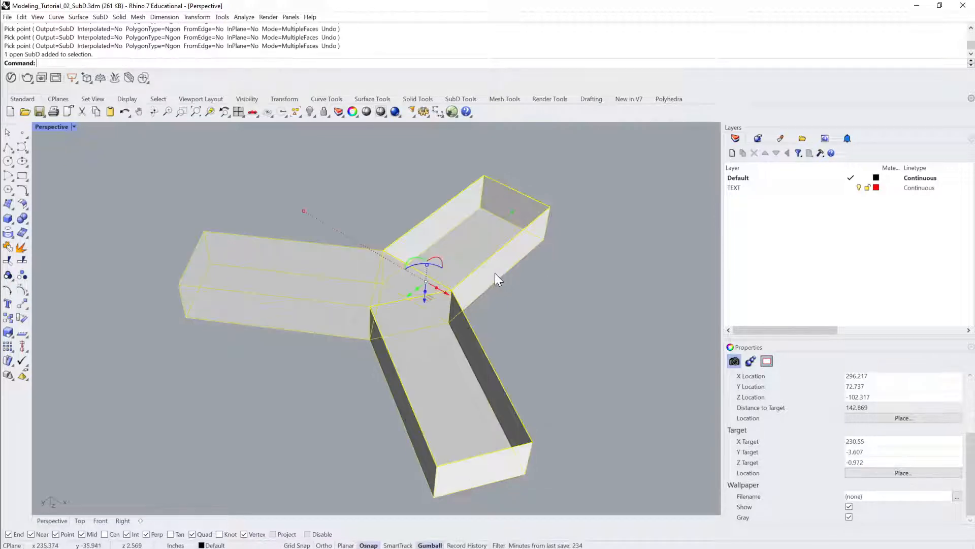
{"action": "right_click", "coordinate": [495, 273]}
{"action": "left_click", "coordinate": [383, 248]}
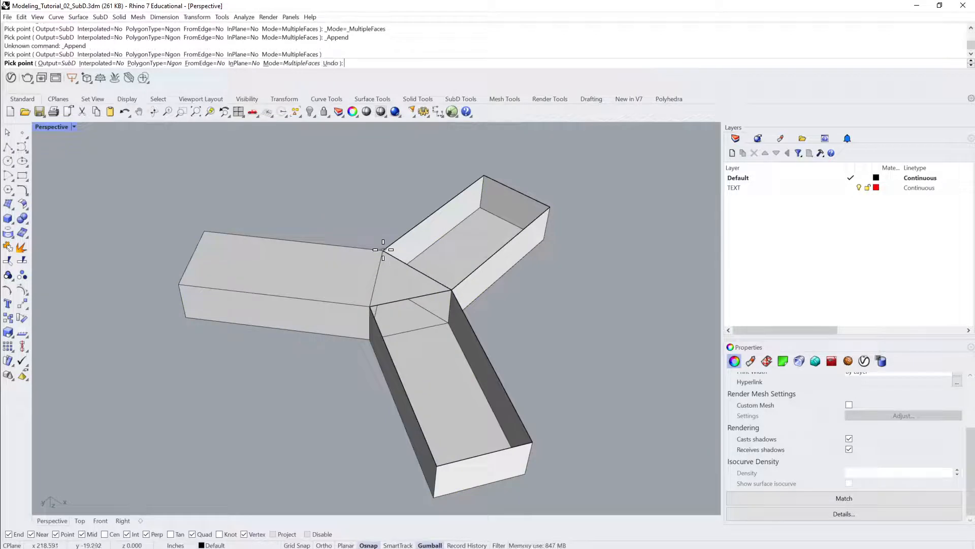
{"action": "left_click", "coordinate": [447, 286]}
{"action": "left_click", "coordinate": [549, 207]}
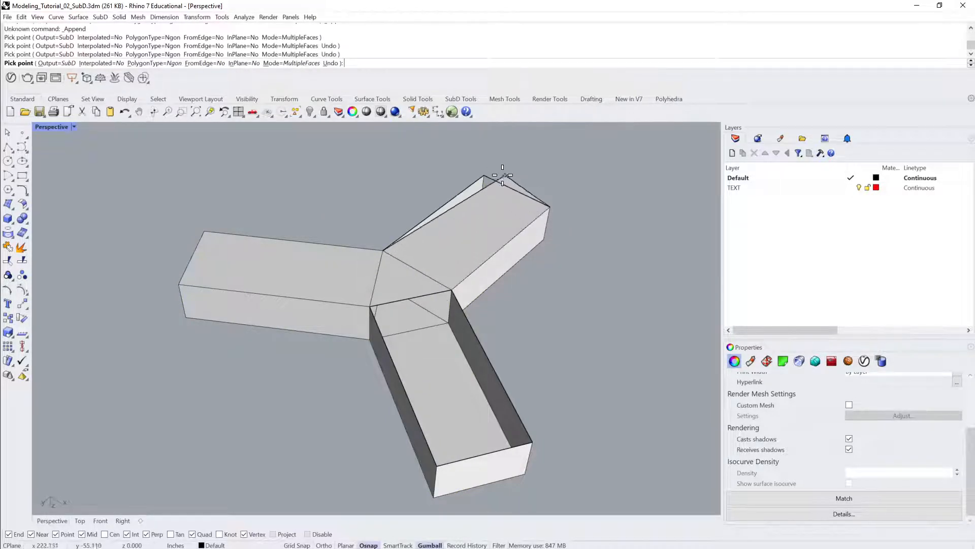
{"action": "left_click", "coordinate": [484, 175]}
{"action": "left_click", "coordinate": [454, 254]}
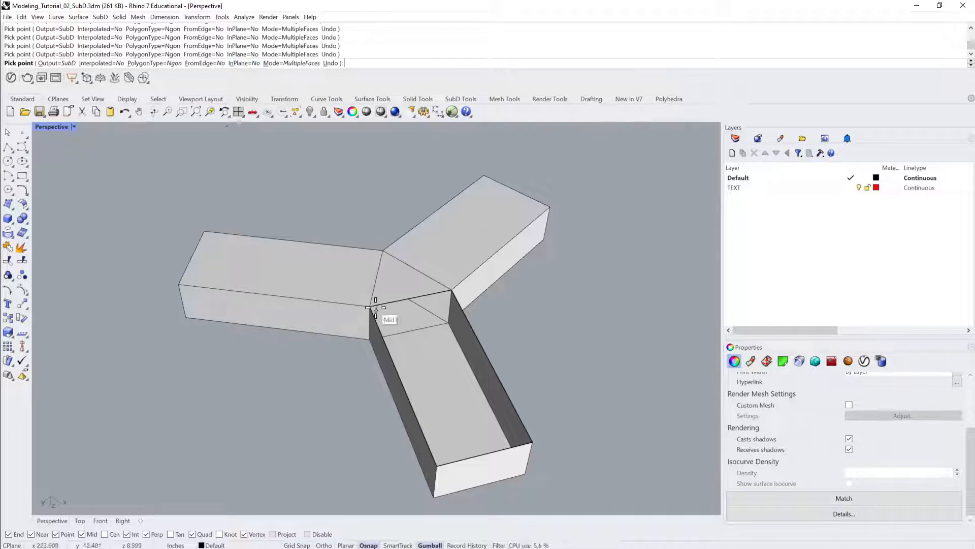
{"action": "left_click", "coordinate": [436, 464]}
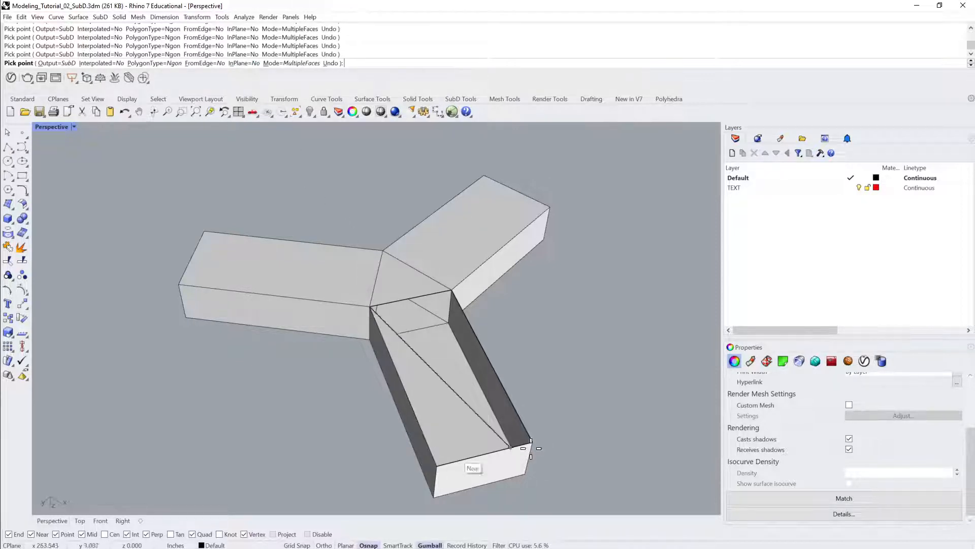
{"action": "left_click", "coordinate": [533, 442]}
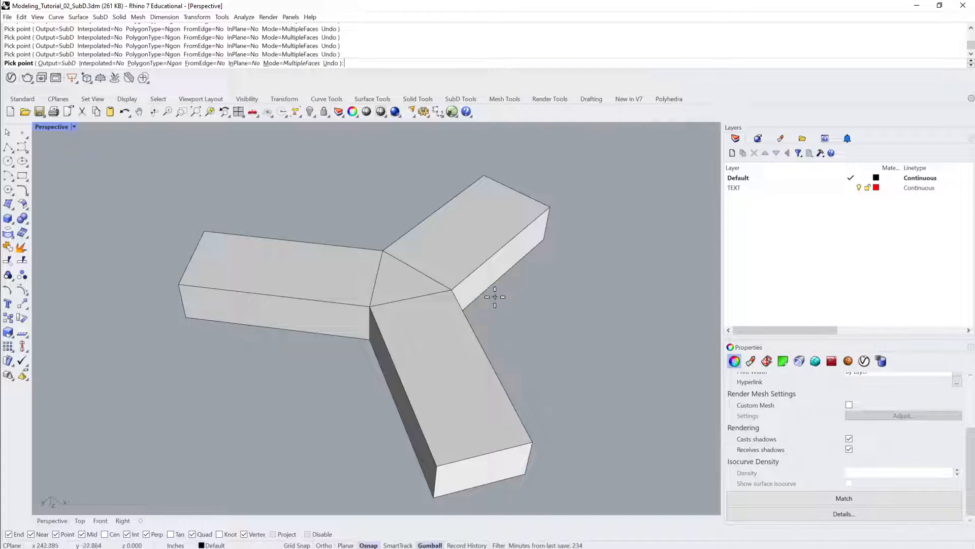
{"action": "key", "text": "Return"}
Examine the closed branched SubD from several angles, comparing its smooth and flat display.
{"action": "left_click", "coordinate": [451, 312]}
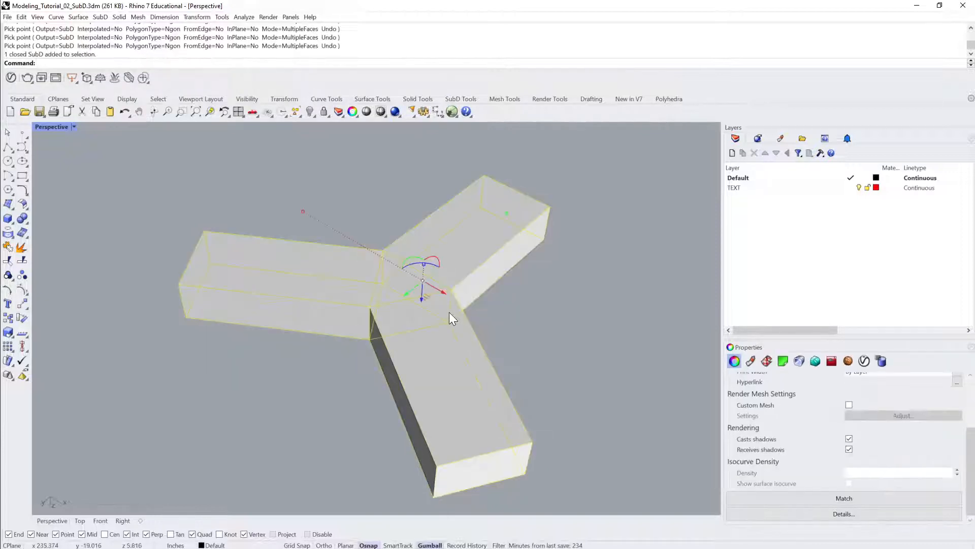
{"action": "key", "text": "Tab"}
{"action": "key", "text": "Escape"}
{"action": "key", "text": "Left"}
{"action": "key", "text": "Left"}
{"action": "key", "text": "Left"}
{"action": "key", "text": "Left"}
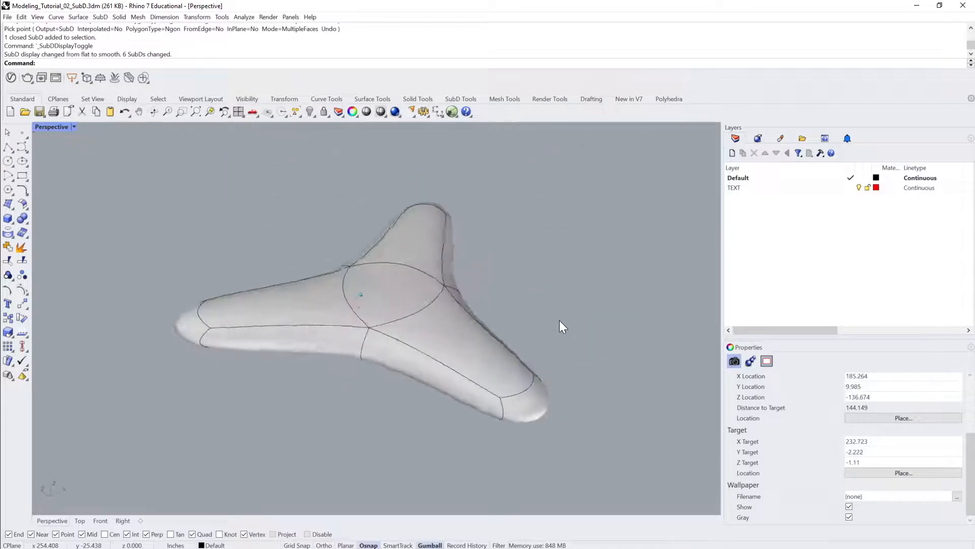
{"action": "scroll", "coordinate": [559, 320], "scroll_direction": "down", "scroll_amount": 2}
{"action": "right_click_drag", "start_coordinate": [515, 297], "coordinate": [359, 315]}
{"action": "scroll", "coordinate": [345, 327], "scroll_direction": "up", "scroll_amount": 2}
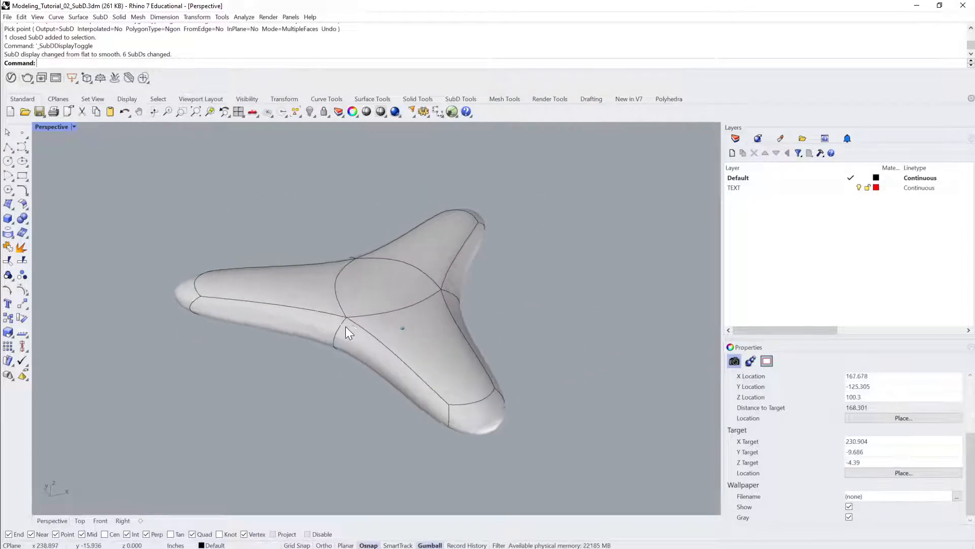
{"action": "scroll", "coordinate": [451, 314], "scroll_direction": "up", "scroll_amount": 2}
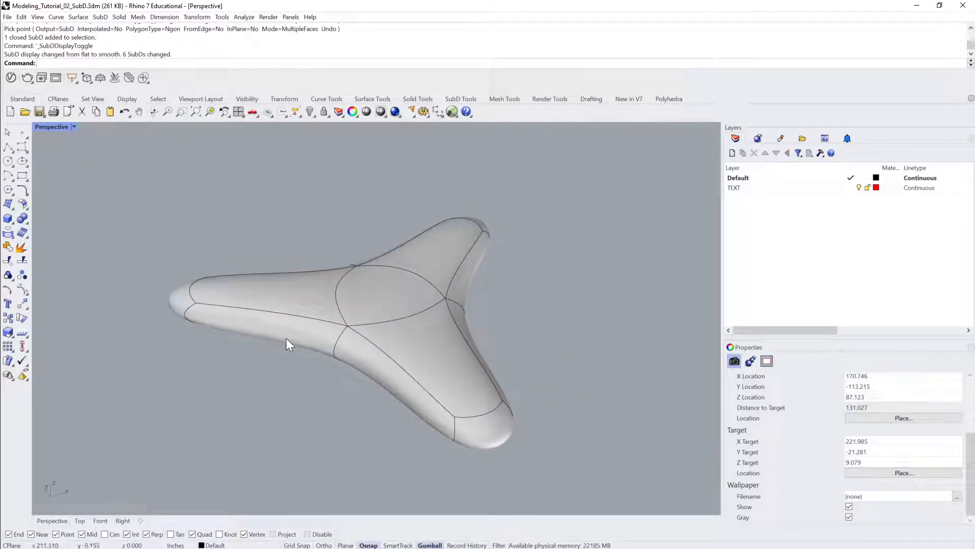
{"action": "key", "text": "Tab"}
{"action": "key", "text": "Tab"}
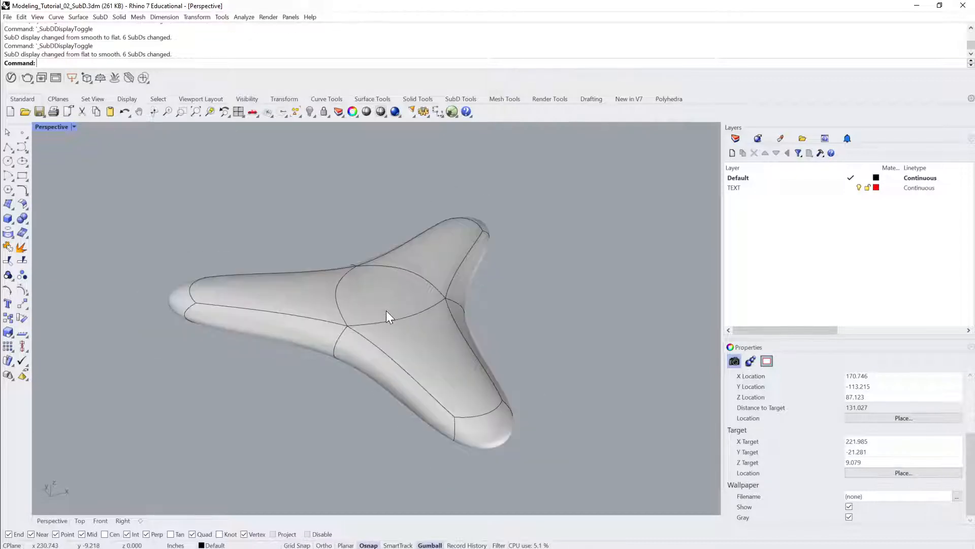
{"action": "right_click_drag", "start_coordinate": [387, 310], "coordinate": [404, 360]}
Switch the SubDs to flat display and delete the end faces of the three arms on the branched SubD.
{"action": "key", "text": "Tab"}
{"action": "right_click_drag", "start_coordinate": [536, 299], "coordinate": [345, 309]}
{"action": "left_click", "coordinate": [456, 389], "text": "ctrl+shift"}
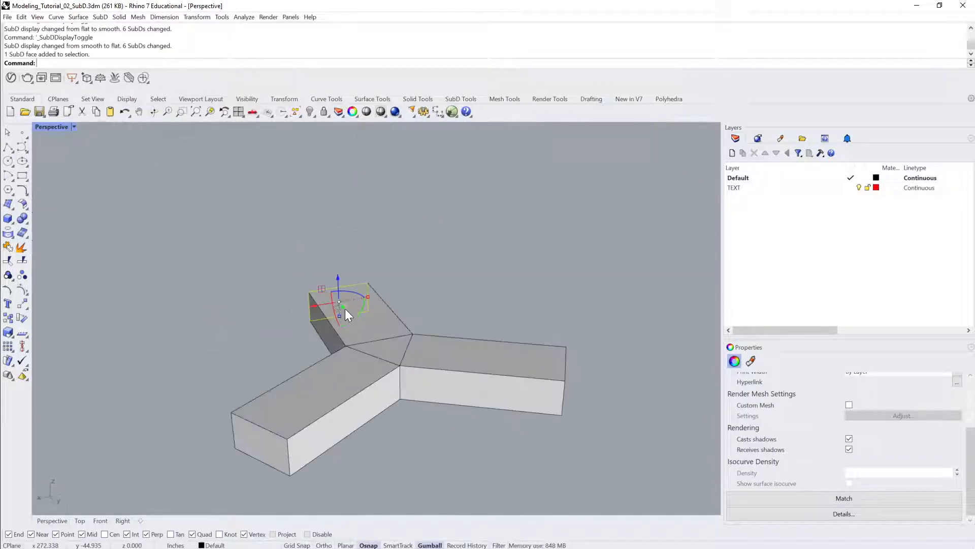
{"action": "left_click", "coordinate": [241, 451], "text": "ctrl+shift"}
{"action": "right_click_drag", "start_coordinate": [314, 428], "coordinate": [388, 396]}
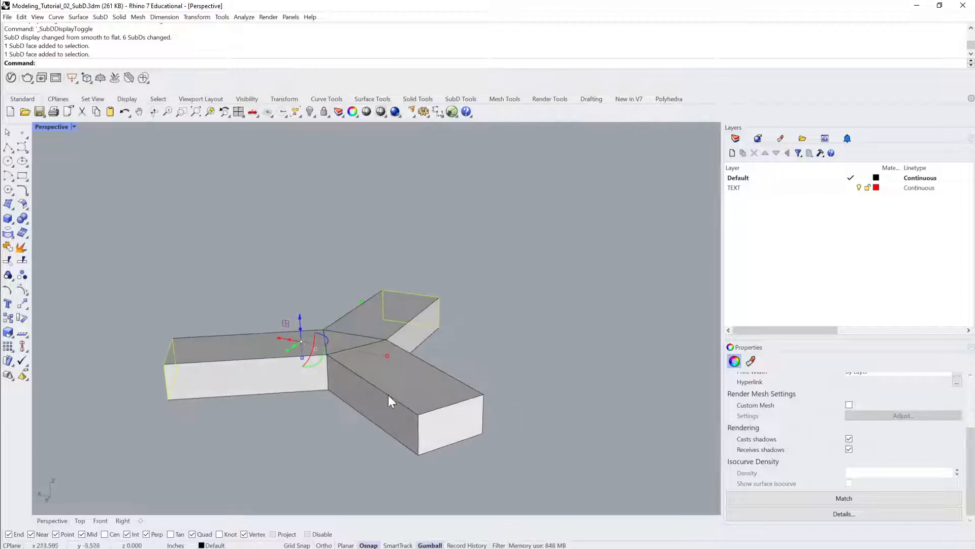
{"action": "left_click", "coordinate": [443, 424], "text": "ctrl+shift"}
{"action": "key", "text": "Delete"}
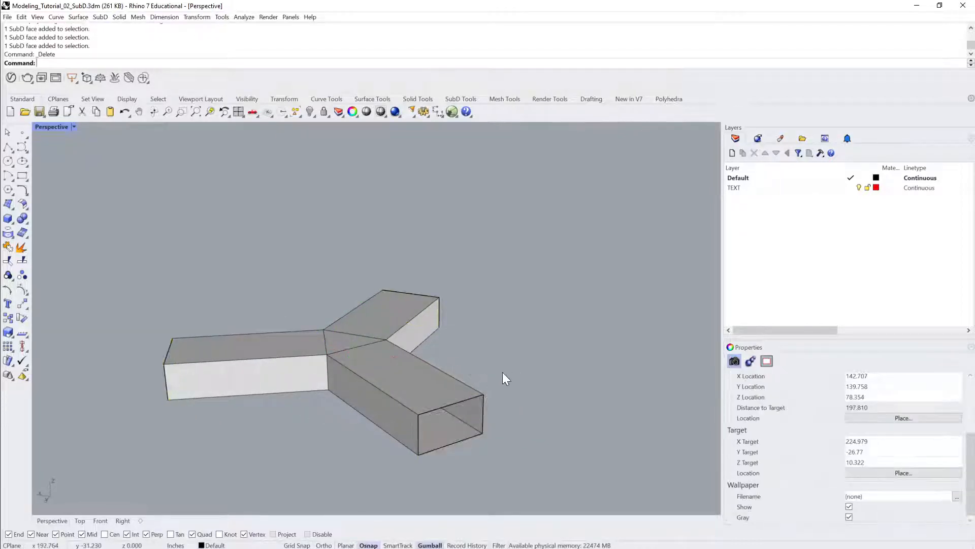
Preview the open three-armed SubD in smooth display from several angles, and return it to flat display.
{"action": "left_click", "coordinate": [381, 359]}
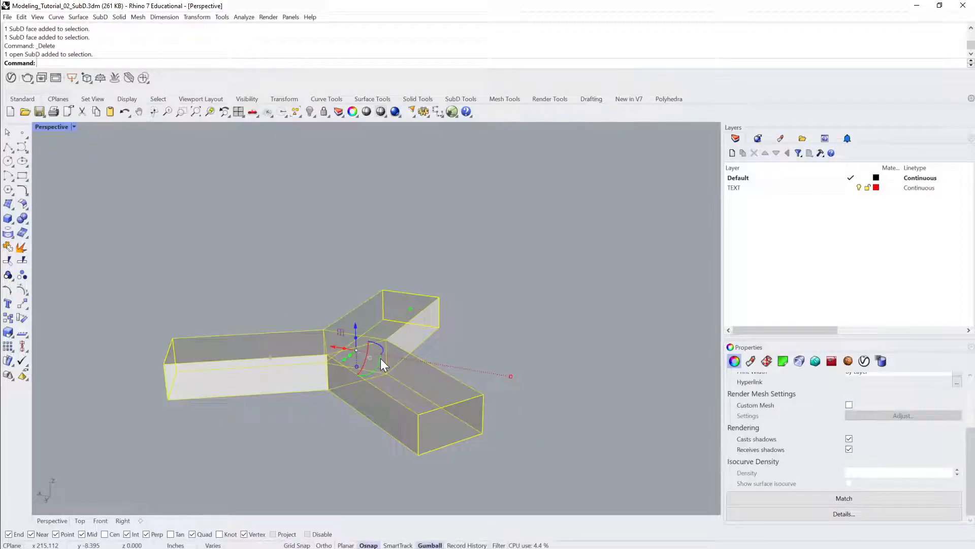
{"action": "key", "text": "Tab"}
{"action": "left_click", "coordinate": [507, 333]}
{"action": "right_click_drag", "start_coordinate": [507, 333], "coordinate": [334, 263]}
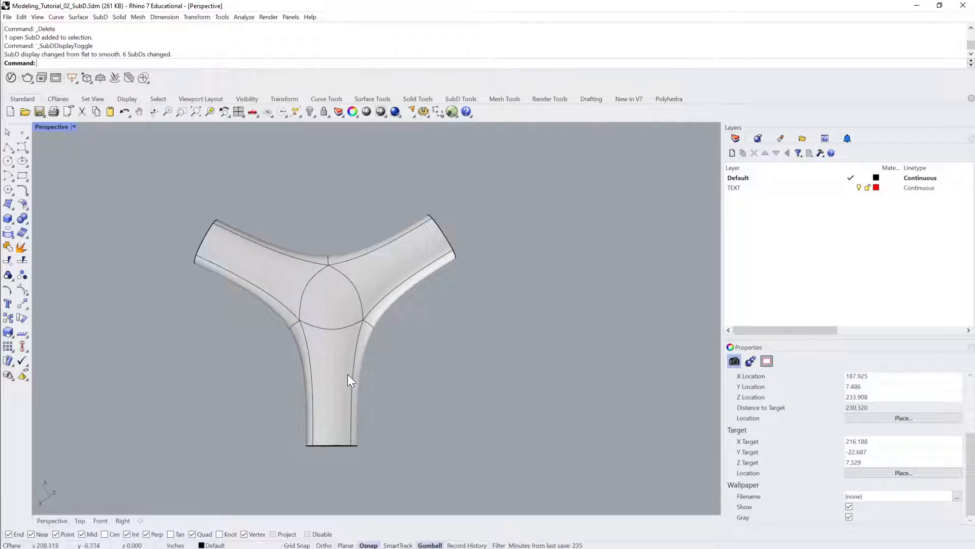
{"action": "right_click_drag", "start_coordinate": [348, 377], "coordinate": [351, 301]}
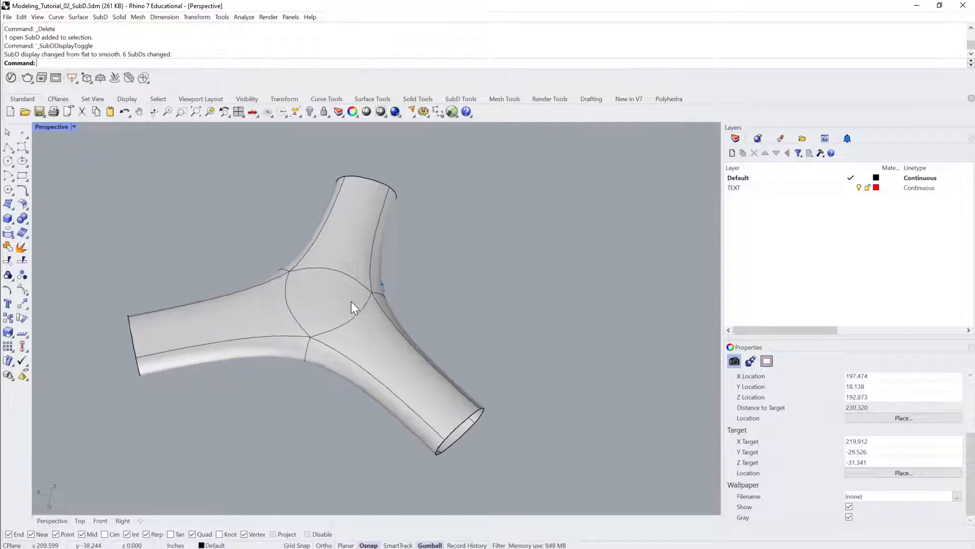
{"action": "left_click", "coordinate": [351, 301]}
{"action": "key", "text": "Tab"}
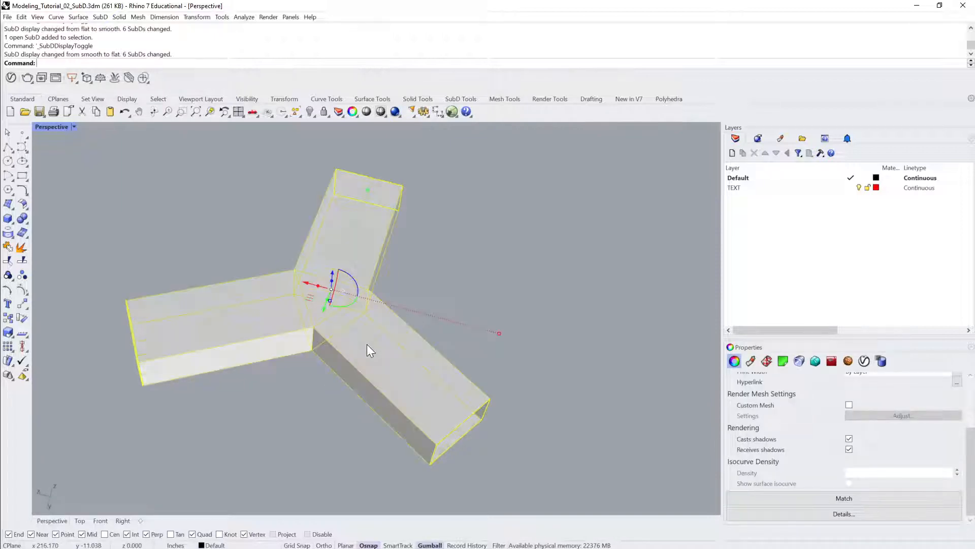
{"action": "key", "text": "Escape"}
Convert the open three-armed SubD to NURBS with DeleteInputObjects=No, keeping the original.
{"action": "left_click", "coordinate": [370, 315]}
{"action": "right_click_drag", "start_coordinate": [370, 315], "coordinate": [409, 280]}
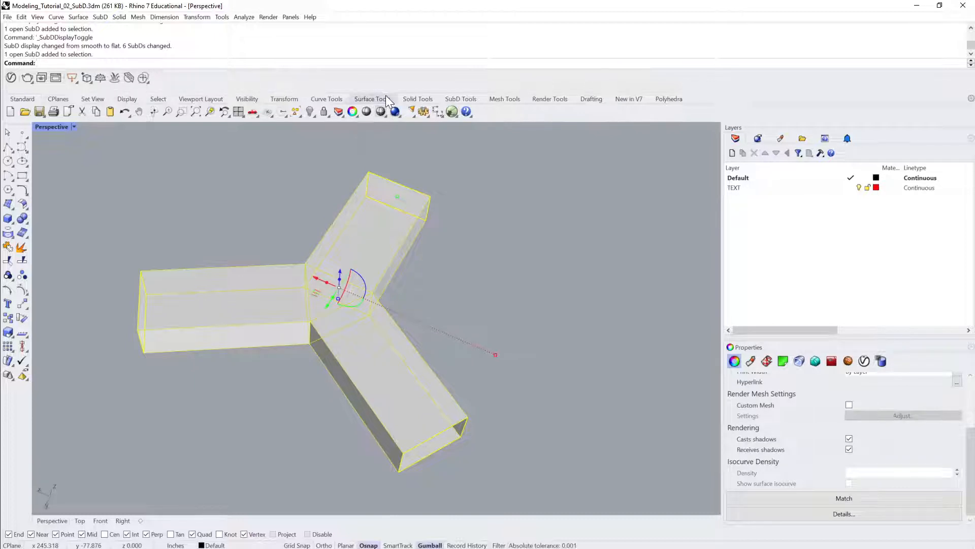
{"action": "left_click", "coordinate": [461, 99]}
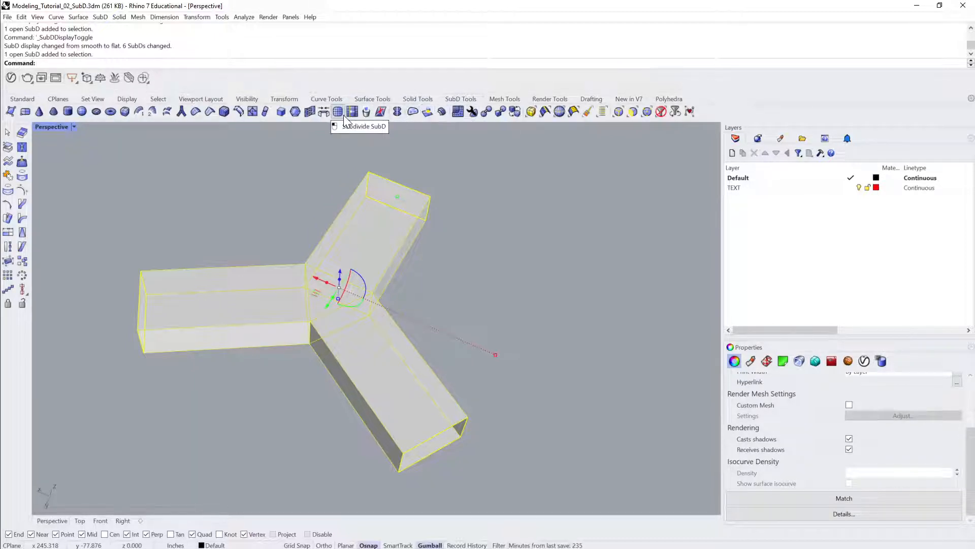
{"action": "left_click", "coordinate": [487, 112]}
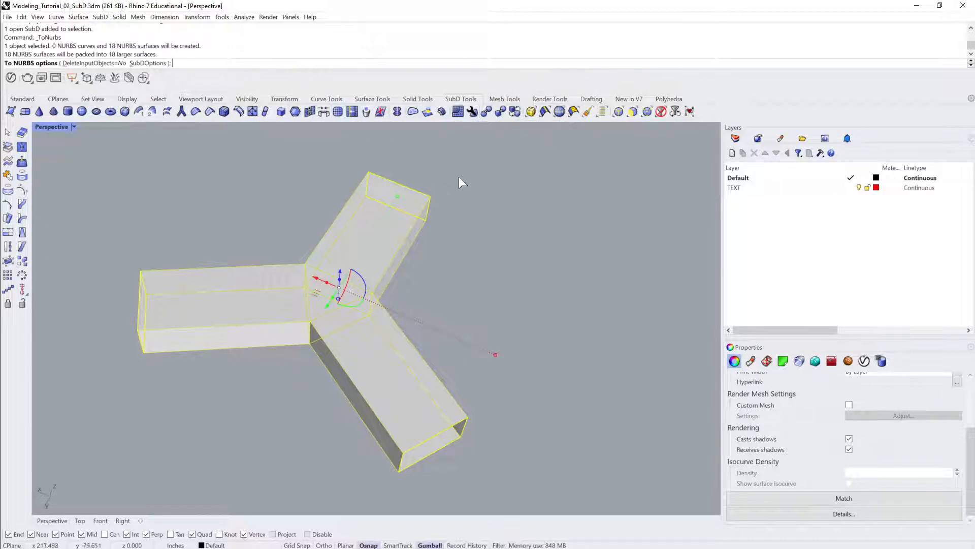
{"action": "key", "text": "Return"}
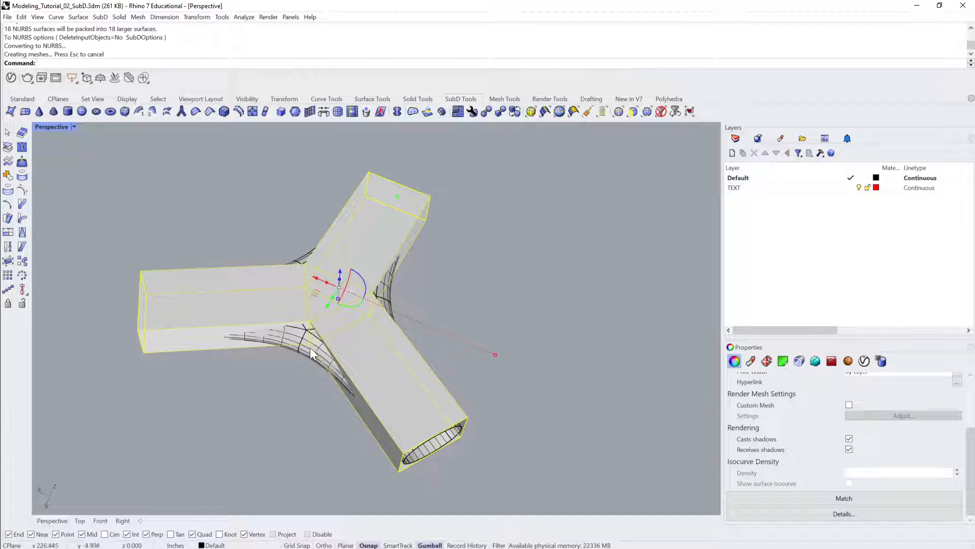
Move the converted NURBS polysurface off the original SubD into the empty space beside it.
{"action": "left_click", "coordinate": [314, 353]}
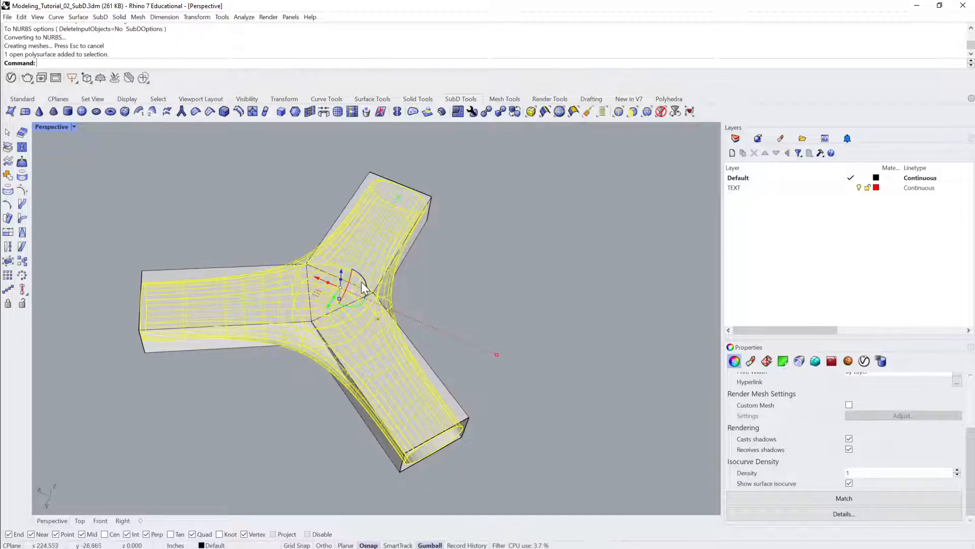
{"action": "right_click_drag", "start_coordinate": [361, 282], "coordinate": [349, 282]}
{"action": "left_click_drag", "start_coordinate": [301, 253], "coordinate": [652, 171]}
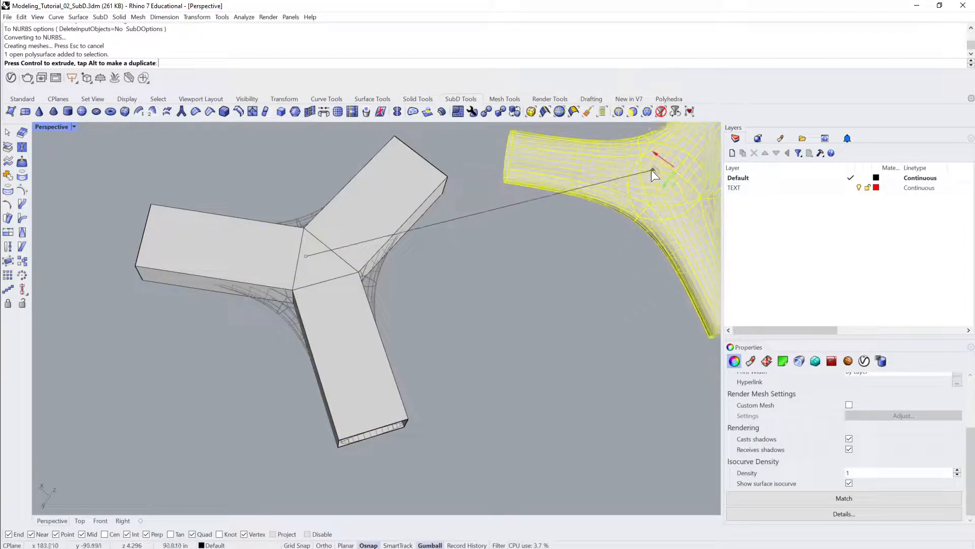
{"action": "left_click", "coordinate": [569, 253]}
Turn off the surface isocurves on the NURBS polysurface.
{"action": "left_click", "coordinate": [636, 211]}
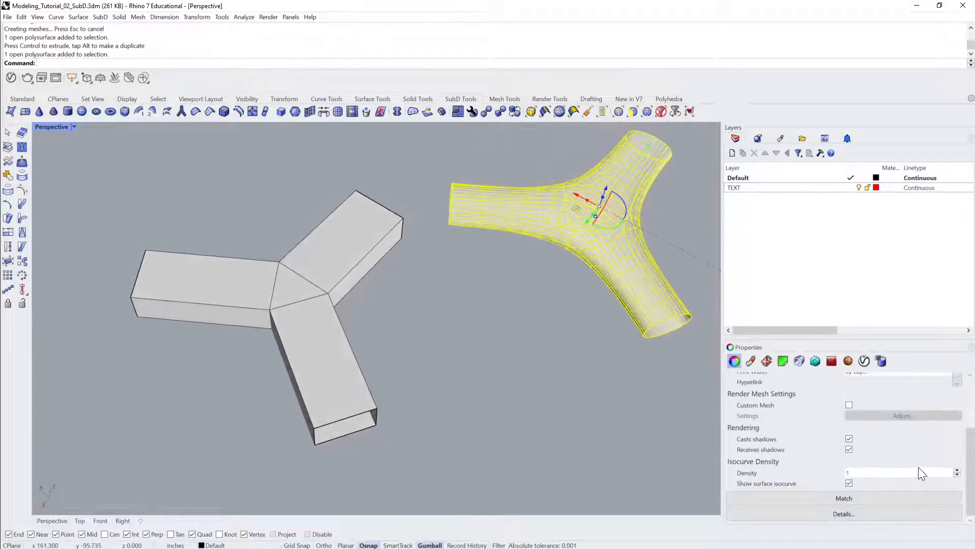
{"action": "left_click", "coordinate": [849, 482]}
{"action": "left_click", "coordinate": [564, 427]}
{"action": "right_click_drag", "start_coordinate": [564, 426], "coordinate": [520, 313]}
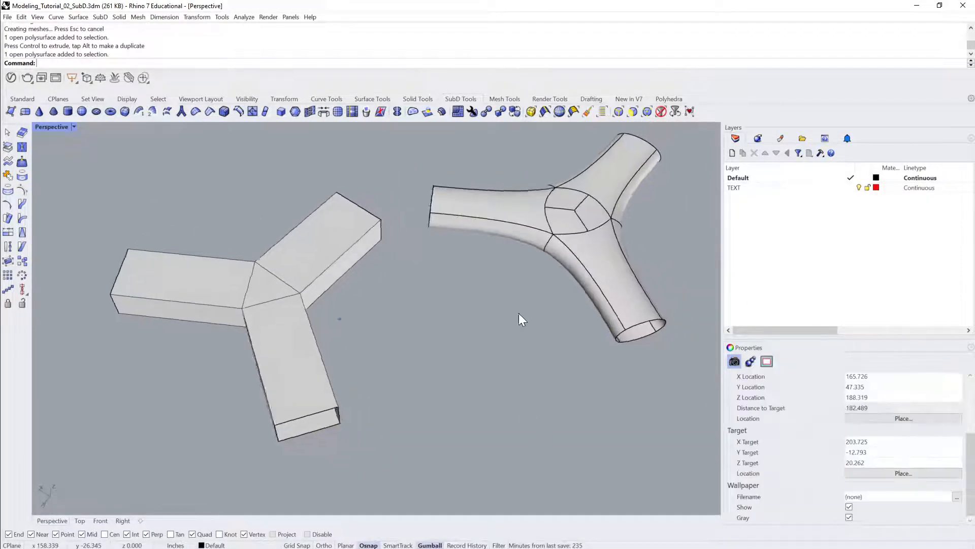
Examine how the NURBS polysurface is divided into patches at its central junction and along the arms.
{"action": "scroll", "coordinate": [526, 301], "scroll_direction": "up", "scroll_amount": 5}
{"action": "right_click_drag", "start_coordinate": [535, 269], "coordinate": [492, 277]}
{"action": "left_click", "coordinate": [492, 275]}
{"action": "left_click", "coordinate": [569, 286]}
{"action": "right_click_drag", "start_coordinate": [569, 285], "coordinate": [493, 249]}
{"action": "left_click", "coordinate": [492, 248]}
{"action": "scroll", "coordinate": [501, 244], "scroll_direction": "up", "scroll_amount": 3}
{"action": "right_click_drag", "start_coordinate": [551, 200], "coordinate": [505, 232]}
{"action": "left_click", "coordinate": [593, 243]}
{"action": "scroll", "coordinate": [505, 232], "scroll_direction": "up", "scroll_amount": 5}
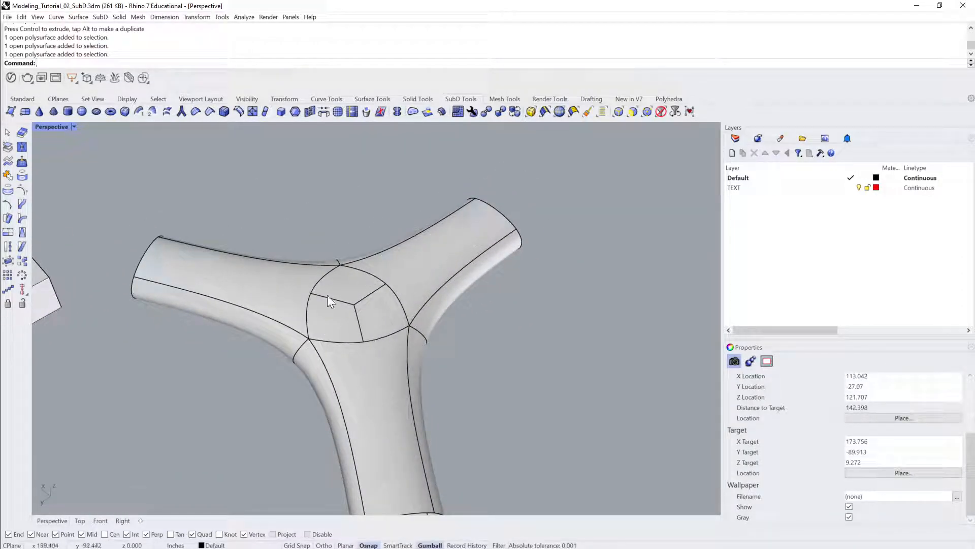
{"action": "right_click_drag", "start_coordinate": [376, 268], "coordinate": [428, 278]}
Delete the converted NURBS polysurface.
{"action": "scroll", "coordinate": [429, 278], "scroll_direction": "down", "scroll_amount": 5}
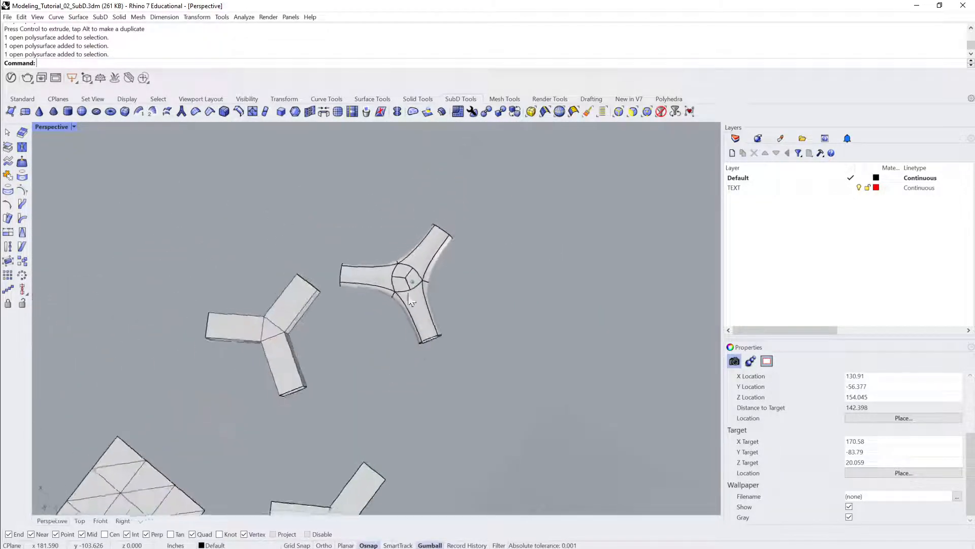
{"action": "left_click", "coordinate": [429, 278]}
{"action": "key", "text": "Delete"}
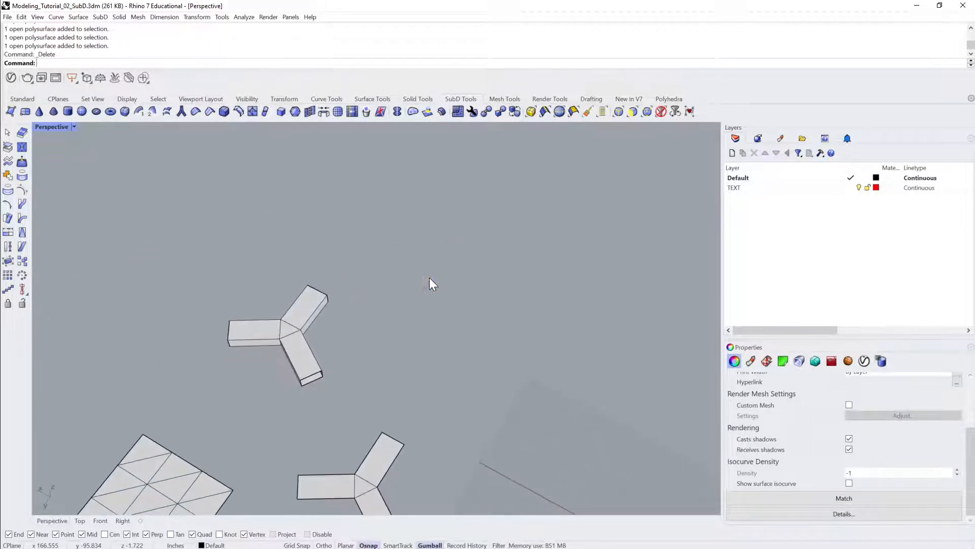
Look over the open three-armed SubD together with the flat grid and three-armed surfaces around it.
{"action": "scroll", "coordinate": [429, 278], "scroll_direction": "up", "scroll_amount": 6}
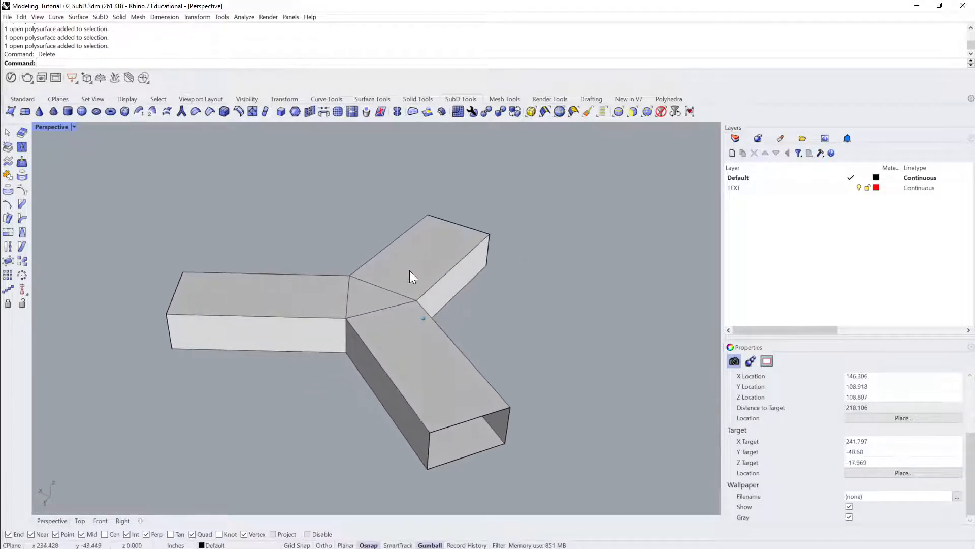
{"action": "left_click", "coordinate": [411, 329]}
{"action": "scroll", "coordinate": [484, 296], "scroll_direction": "down", "scroll_amount": 6}
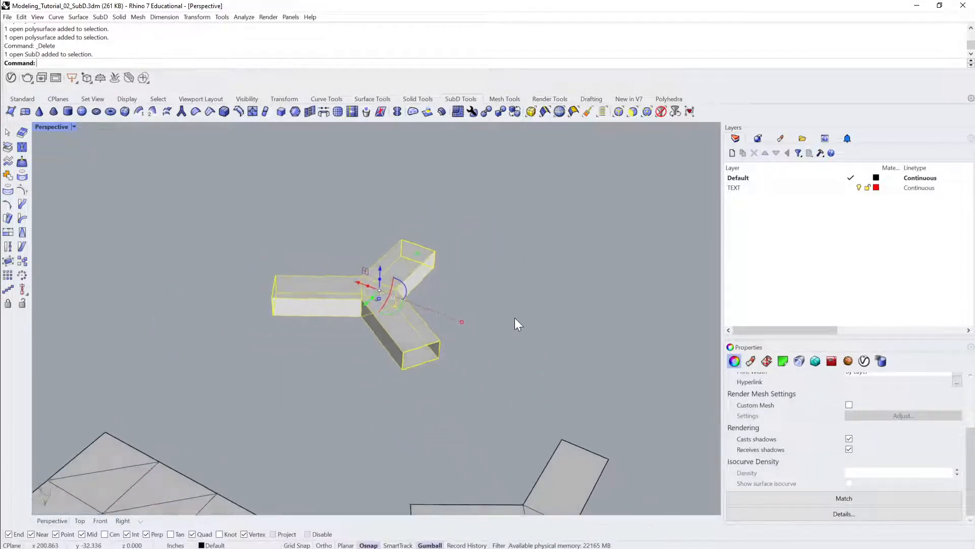
{"action": "left_click", "coordinate": [515, 320]}
{"action": "scroll", "coordinate": [517, 318], "scroll_direction": "down", "scroll_amount": 10}
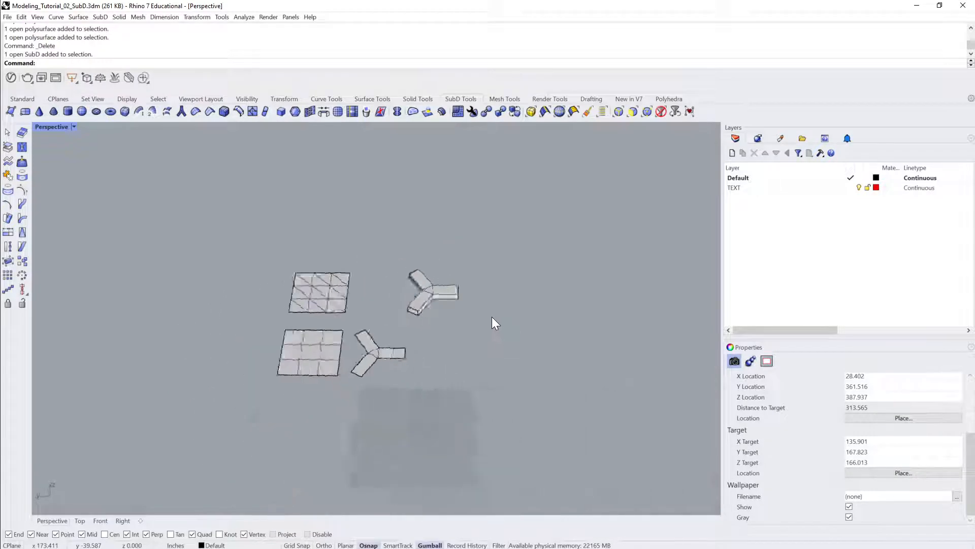
{"action": "right_click_drag", "start_coordinate": [492, 316], "coordinate": [495, 307]}
{"action": "scroll", "coordinate": [495, 304], "scroll_direction": "down", "scroll_amount": 2}
{"action": "scroll", "coordinate": [496, 305], "scroll_direction": "up", "scroll_amount": 6}
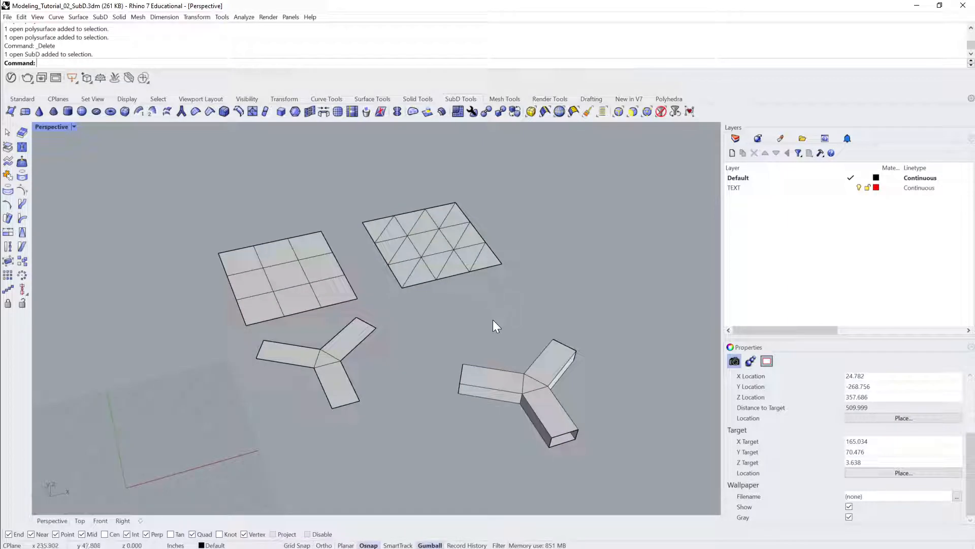
{"action": "scroll", "coordinate": [585, 299], "scroll_direction": "up", "scroll_amount": 5}
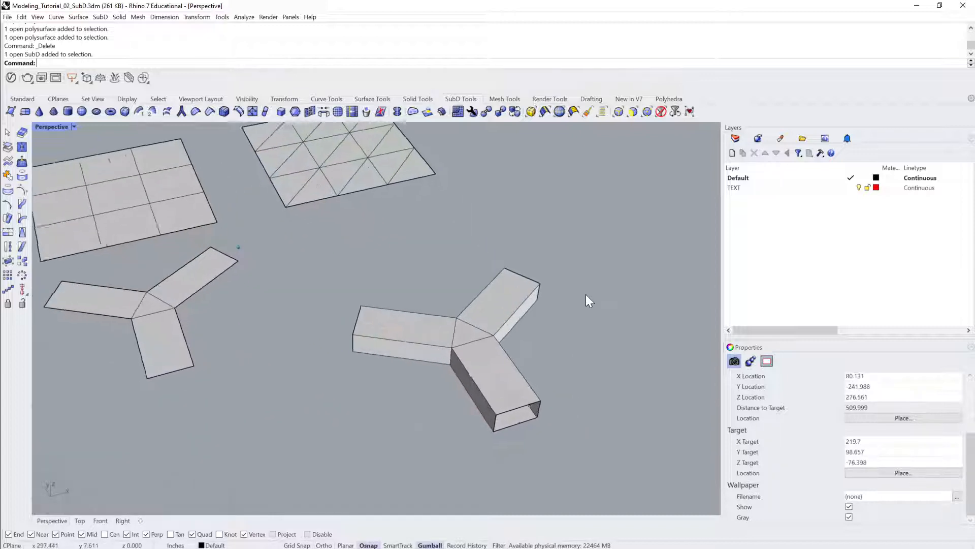
{"action": "scroll", "coordinate": [586, 295], "scroll_direction": "up", "scroll_amount": 3}
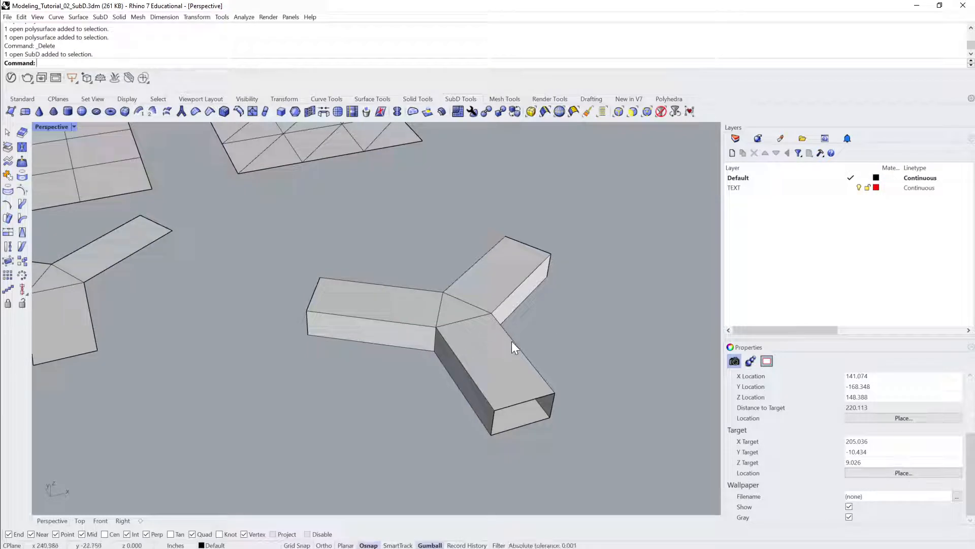
Undo the edits on the three-armed SubD back through the deleted end faces and the appended faces.
{"action": "key", "text": "ctrl+z"}
{"action": "key", "text": "ctrl+z"}
{"action": "key", "text": "ctrl+z"}
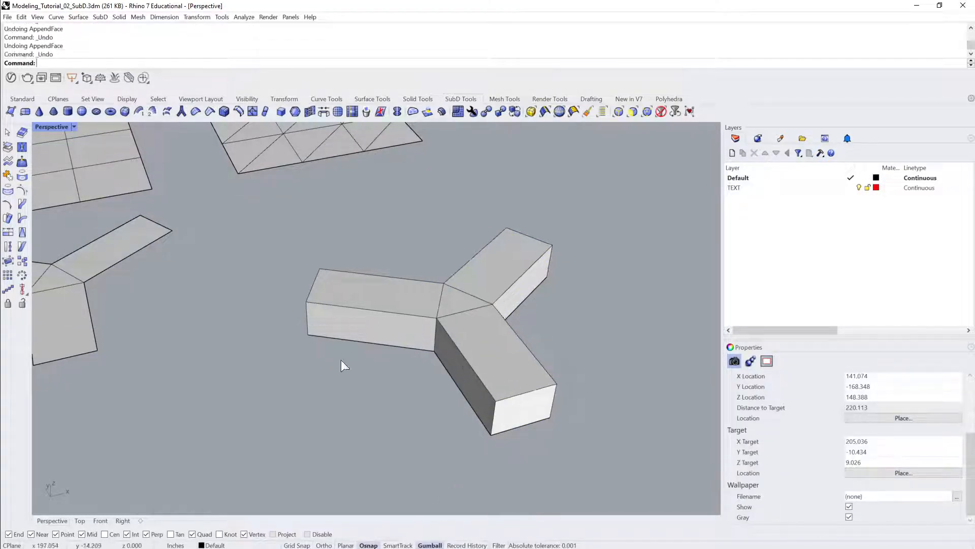
{"action": "right_click_drag", "start_coordinate": [343, 364], "coordinate": [280, 368]}
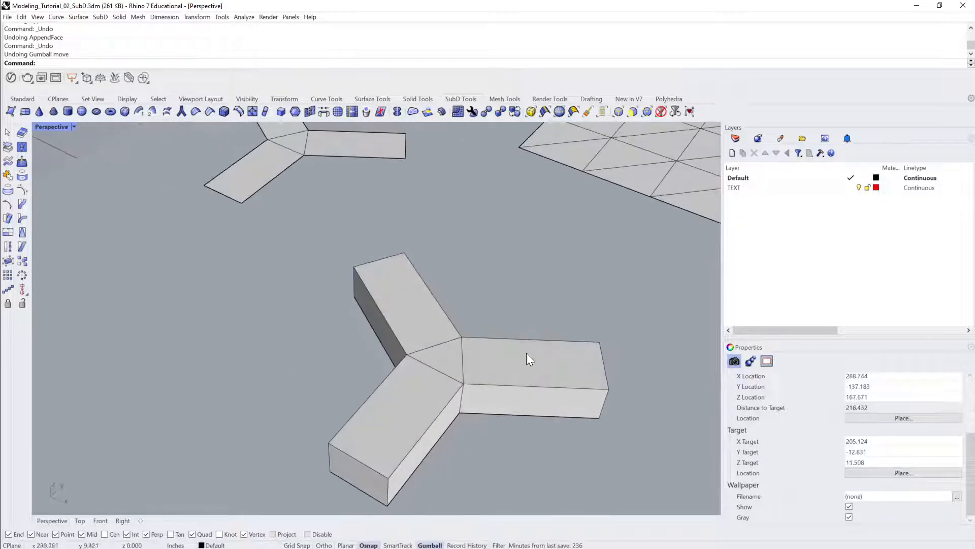
{"action": "right_click_drag", "start_coordinate": [526, 353], "coordinate": [414, 344]}
Preview the three-armed SubD without its appended faces in smooth display.
{"action": "left_click", "coordinate": [417, 349]}
{"action": "key", "text": "Tab"}
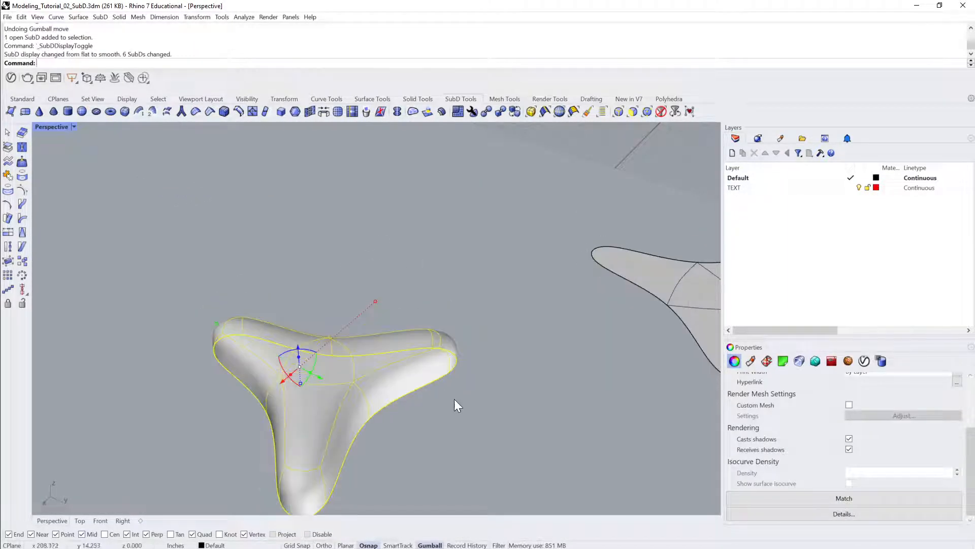
{"action": "left_click", "coordinate": [463, 406]}
{"action": "right_click_drag", "start_coordinate": [462, 407], "coordinate": [372, 324]}
Redo the appended faces to close the three-armed SubD.
{"action": "key", "text": "ctrl+y"}
{"action": "key", "text": "ctrl+y"}
{"action": "key", "text": "ctrl+y"}
{"action": "scroll", "coordinate": [372, 323], "scroll_direction": "up", "scroll_amount": 2}
{"action": "left_click", "coordinate": [396, 321]}
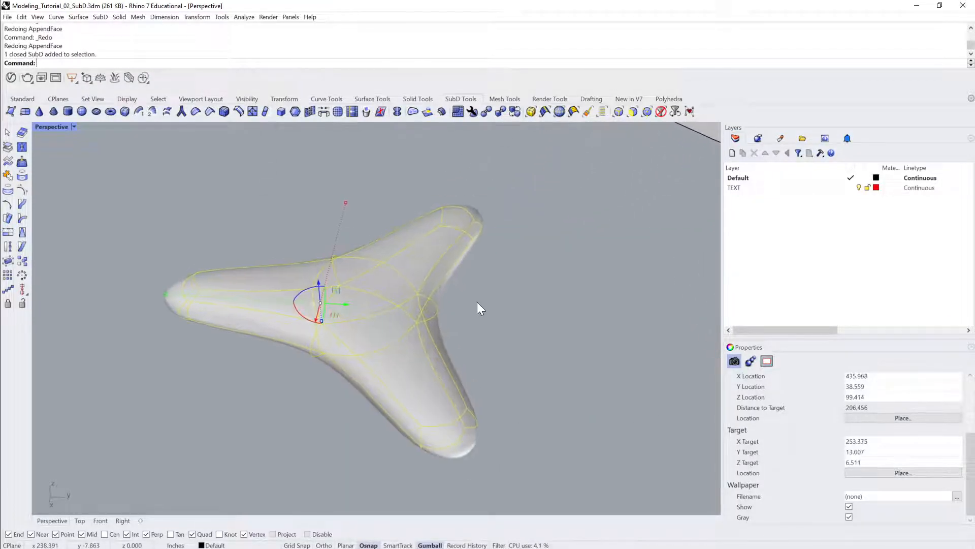
Compare the closed three-armed SubD in flat and smooth display, finishing in flat display.
{"action": "left_click", "coordinate": [556, 349]}
{"action": "key", "text": "Tab"}
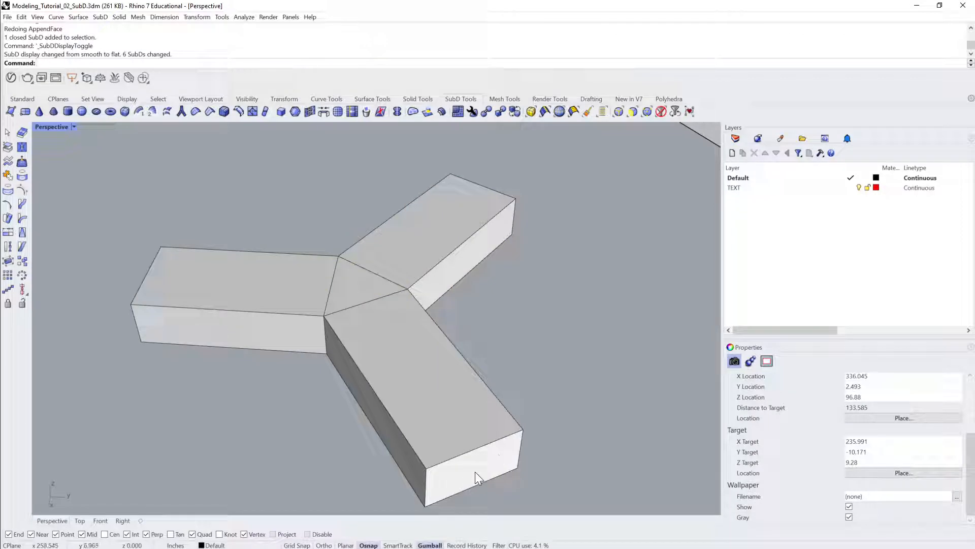
{"action": "right_click_drag", "start_coordinate": [480, 460], "coordinate": [485, 400]}
{"action": "key", "text": "Tab"}
{"action": "right_click_drag", "start_coordinate": [431, 437], "coordinate": [375, 415]}
{"action": "key", "text": "Tab"}
Delete the end face of the closed SubD's front arm.
{"action": "left_click", "coordinate": [507, 446], "text": "ctrl+shift"}
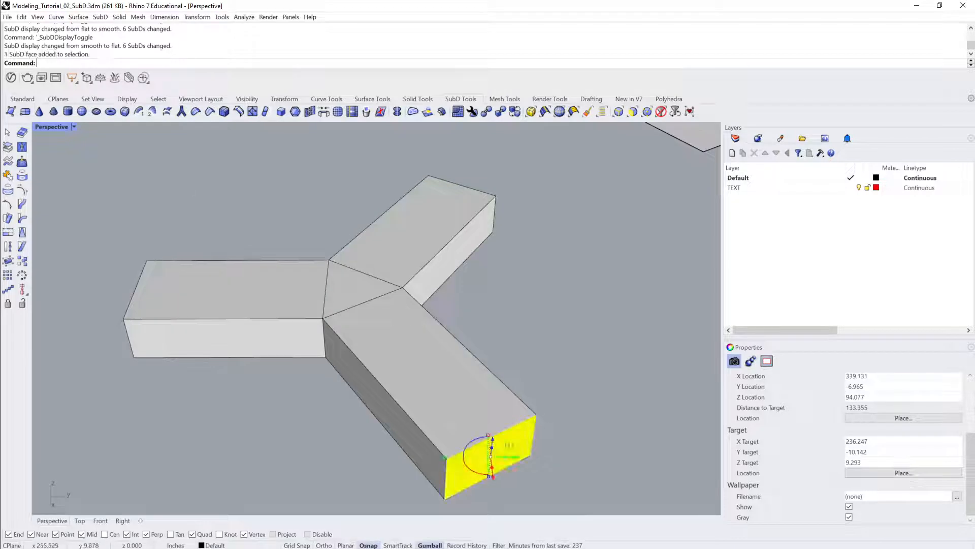
{"action": "key", "text": "Delete"}
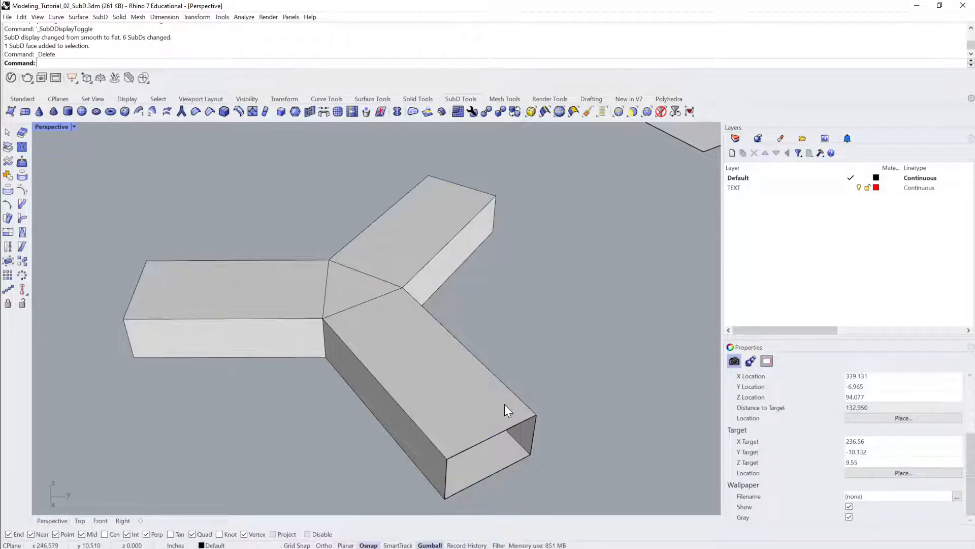
{"action": "scroll", "coordinate": [505, 404], "scroll_direction": "down", "scroll_amount": 2}
{"action": "scroll", "coordinate": [505, 404], "scroll_direction": "up", "scroll_amount": 1}
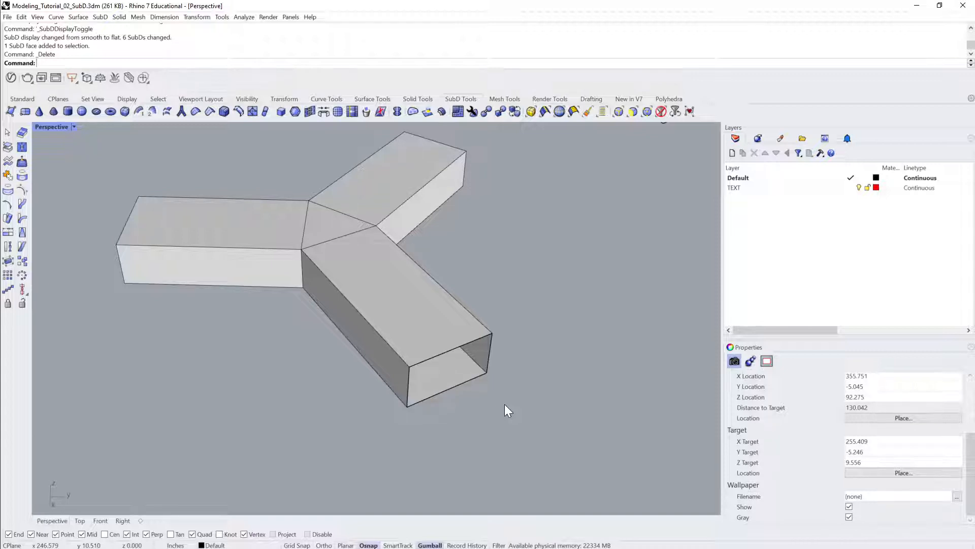
Preview the SubD with the single open arm in smooth display, and return it to flat display.
{"action": "right_click_drag", "start_coordinate": [458, 361], "coordinate": [508, 290]}
{"action": "left_click", "coordinate": [449, 300]}
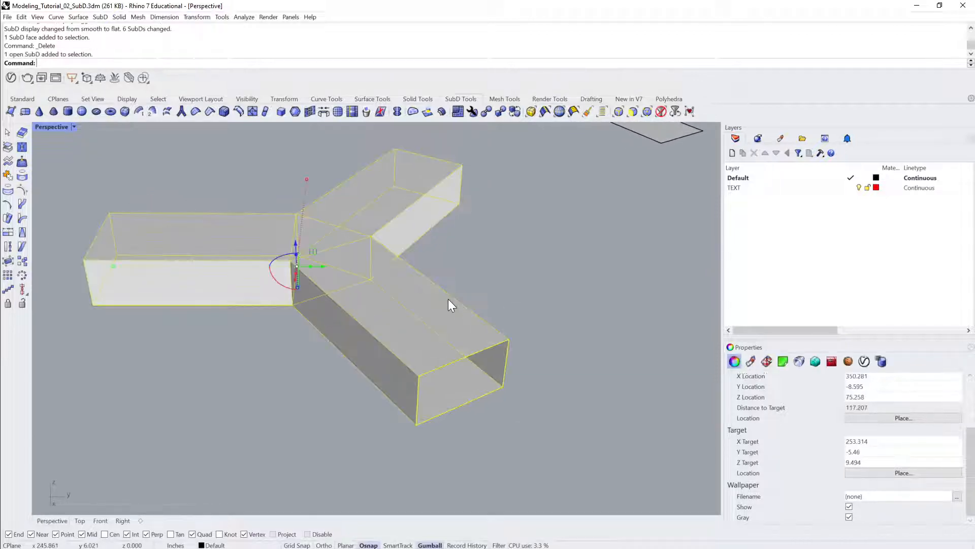
{"action": "key", "text": "Tab"}
{"action": "right_click_drag", "start_coordinate": [460, 417], "coordinate": [527, 379]}
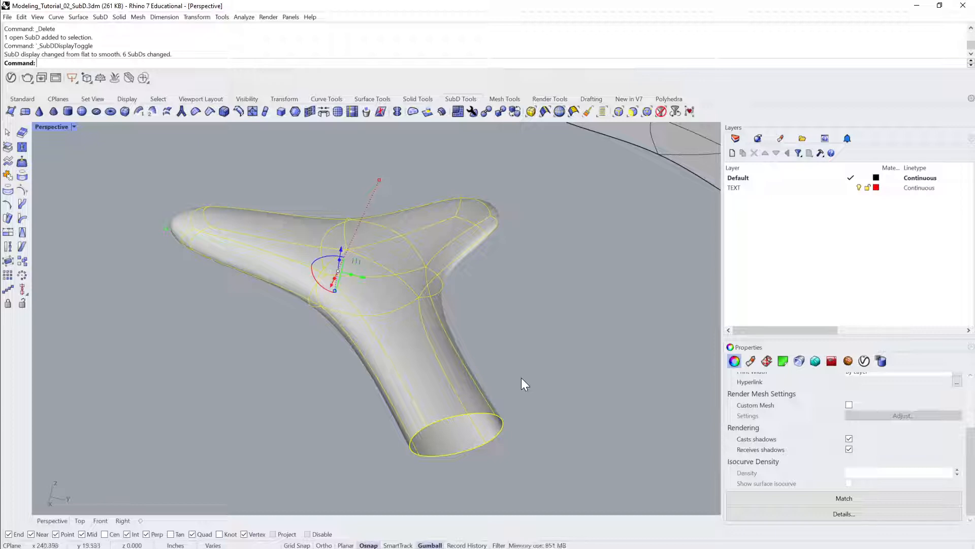
{"action": "key", "text": "Tab"}
{"action": "key", "text": "Escape"}
{"action": "right_click_drag", "start_coordinate": [408, 460], "coordinate": [666, 324]}
{"action": "left_click", "coordinate": [509, 298]}
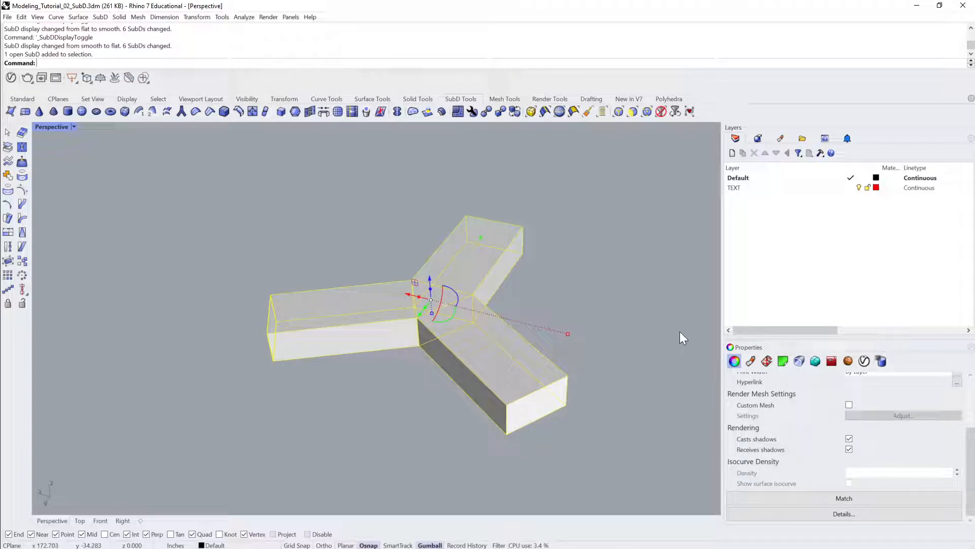
{"action": "right_click_drag", "start_coordinate": [681, 332], "coordinate": [561, 286]}
{"action": "left_click", "coordinate": [461, 280]}
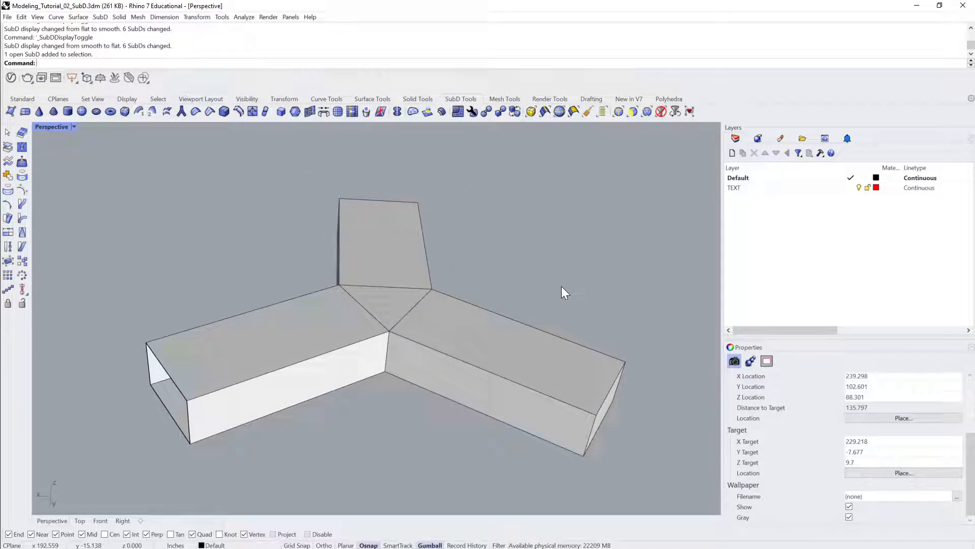
{"action": "right_click_drag", "start_coordinate": [561, 287], "coordinate": [379, 328]}
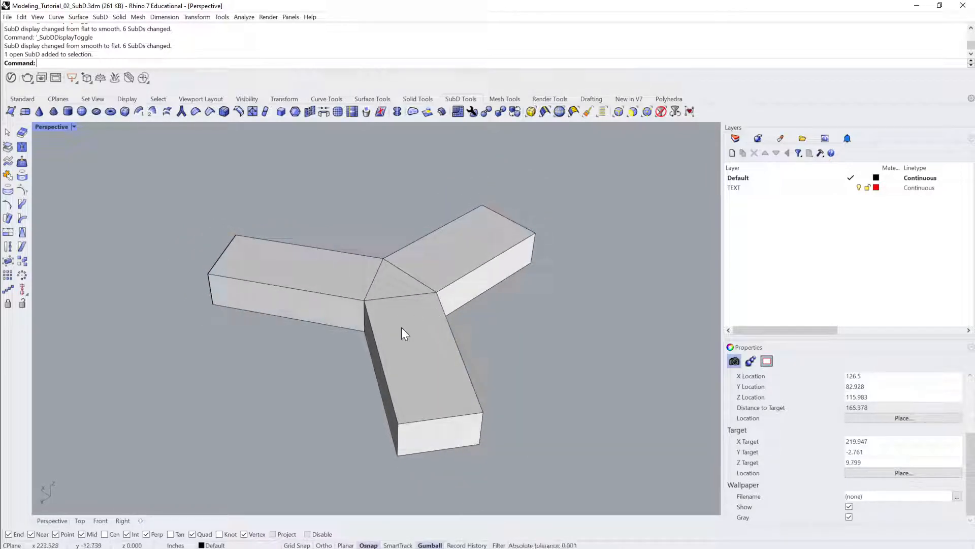
{"action": "right_click_drag", "start_coordinate": [570, 347], "coordinate": [495, 399]}
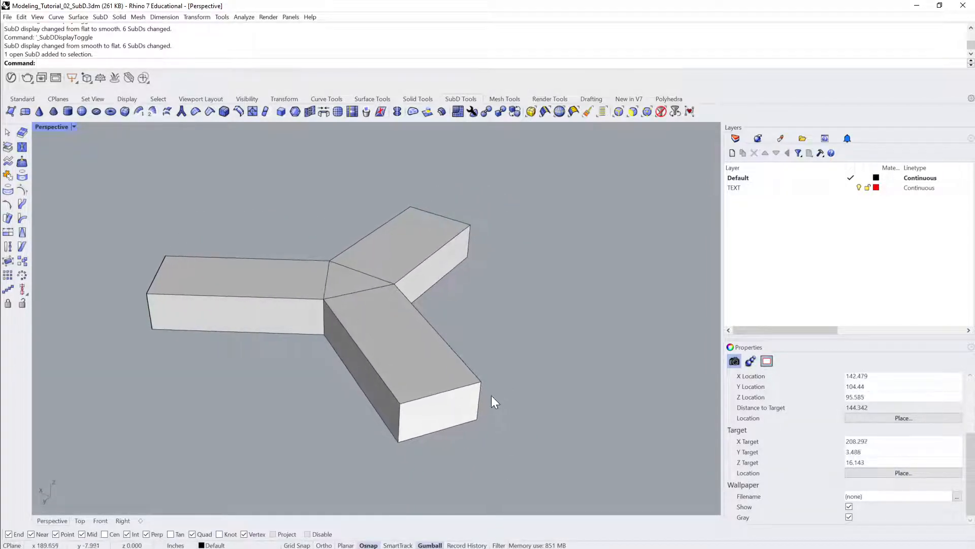
Delete the end faces of the two arms of the SubD that are still closed.
{"action": "left_click", "coordinate": [449, 414], "text": "ctrl+shift"}
{"action": "right_click_drag", "start_coordinate": [607, 354], "coordinate": [541, 361]}
{"action": "left_click", "coordinate": [425, 423], "text": "ctrl+shift"}
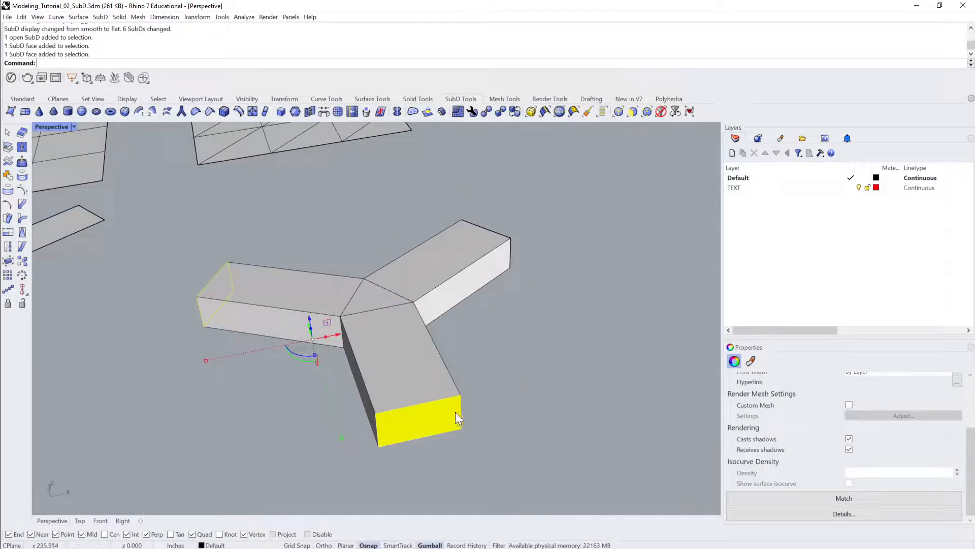
{"action": "key", "text": "Delete"}
Preview the SubD with all three arms open in smooth display, and return it to flat display.
{"action": "right_click_drag", "start_coordinate": [427, 376], "coordinate": [467, 316]}
{"action": "left_click", "coordinate": [421, 336]}
{"action": "key", "text": "Tab"}
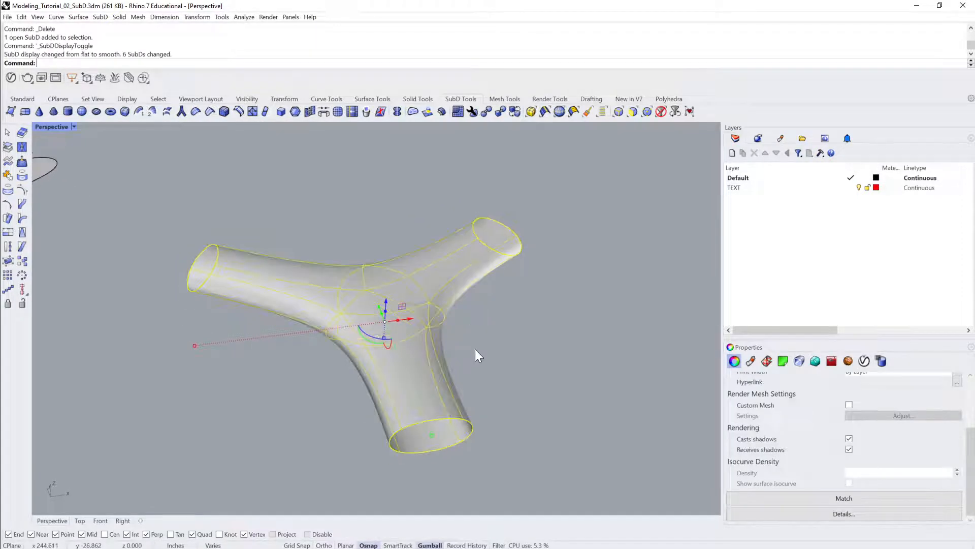
{"action": "right_click_drag", "start_coordinate": [475, 351], "coordinate": [513, 329]}
{"action": "key", "text": "Tab"}
{"action": "left_click", "coordinate": [512, 330]}
Scale the three-armed SubD vertically to make its arms slightly taller.
{"action": "left_click", "coordinate": [376, 340]}
{"action": "right_click_drag", "start_coordinate": [375, 340], "coordinate": [393, 356]}
{"action": "left_click_drag", "start_coordinate": [389, 353], "coordinate": [389, 366]}
{"action": "right_click_drag", "start_coordinate": [389, 366], "coordinate": [417, 320]}
Inspect the taller three-armed SubD and its open ends in smooth display, and return it to flat display.
{"action": "left_click", "coordinate": [417, 321]}
{"action": "key", "text": "Tab"}
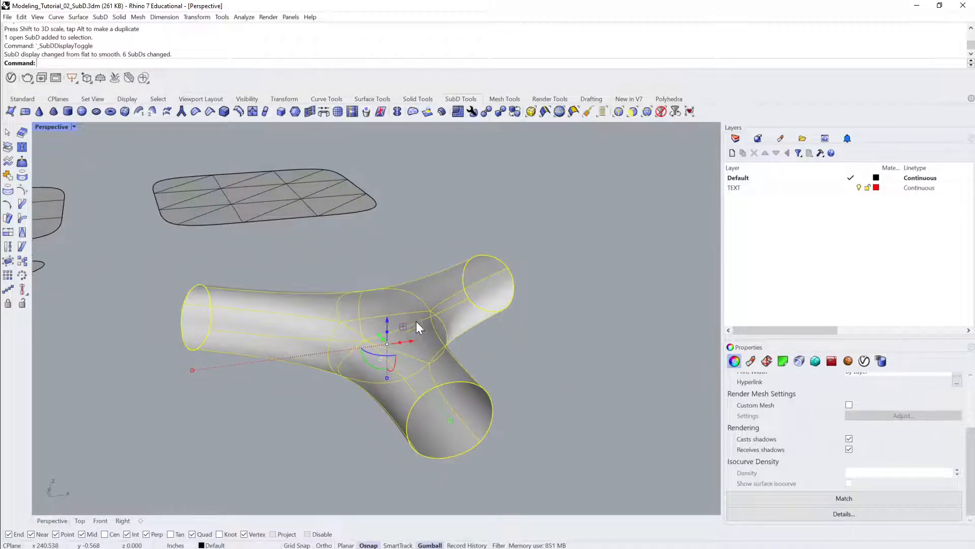
{"action": "left_click", "coordinate": [536, 334]}
{"action": "right_click_drag", "start_coordinate": [536, 334], "coordinate": [427, 333]}
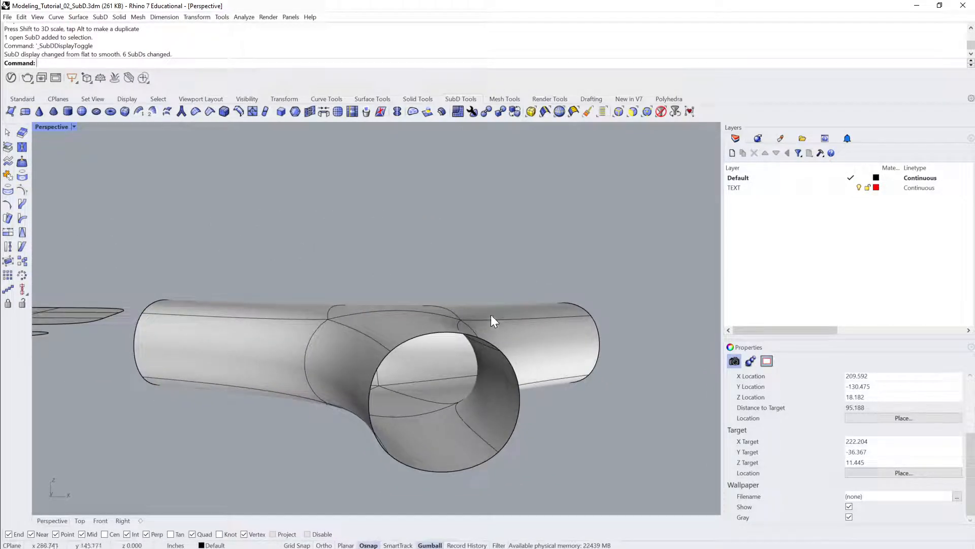
{"action": "right_click_drag", "start_coordinate": [484, 473], "coordinate": [494, 329]}
{"action": "left_click", "coordinate": [405, 310]}
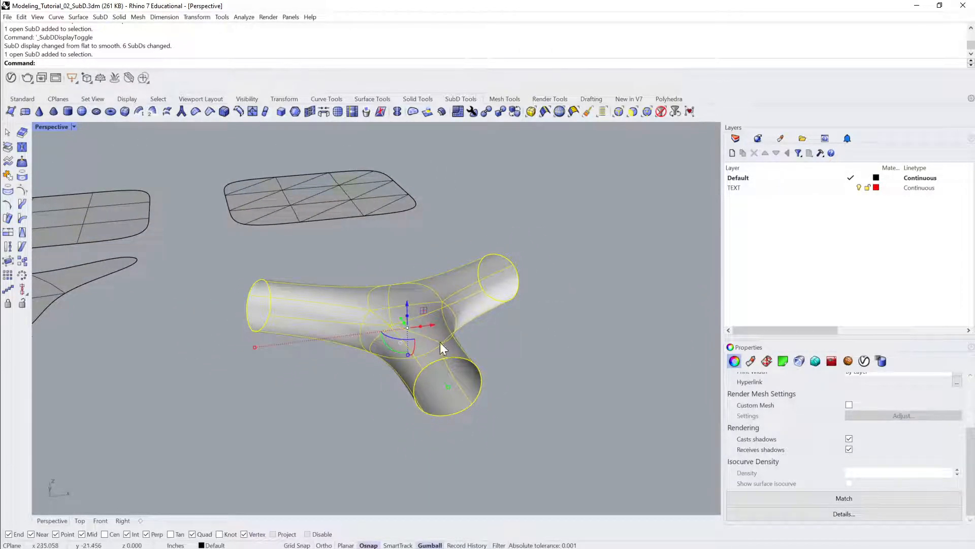
{"action": "key", "text": "Tab"}
{"action": "left_click", "coordinate": [536, 323]}
Place a copy of the open three-armed SubD beside the original along the X direction.
{"action": "right_click_drag", "start_coordinate": [535, 323], "coordinate": [494, 241]}
{"action": "left_click", "coordinate": [417, 318]}
{"action": "right_click_drag", "start_coordinate": [423, 310], "coordinate": [383, 314]}
{"action": "key", "text": "alt"}
{"action": "left_click_drag", "start_coordinate": [383, 305], "coordinate": [603, 251]}
{"action": "left_click", "coordinate": [662, 215]}
{"action": "right_click_drag", "start_coordinate": [662, 215], "coordinate": [474, 313], "text": "shift"}
{"action": "left_click", "coordinate": [410, 296], "text": "ctrl+shift"}
{"action": "left_click", "coordinate": [391, 321], "text": "ctrl+shift"}
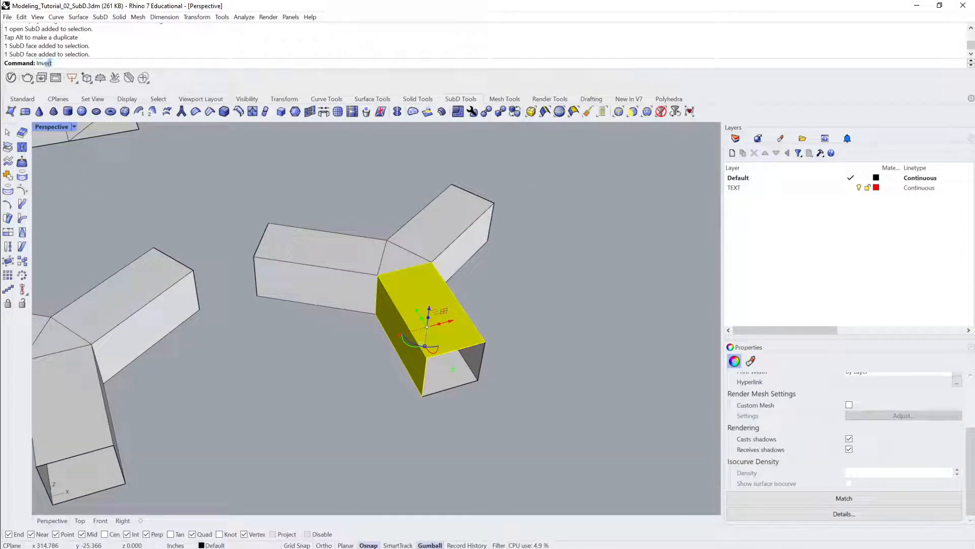
{"action": "key", "text": "Return"}
{"action": "key", "text": "Escape"}
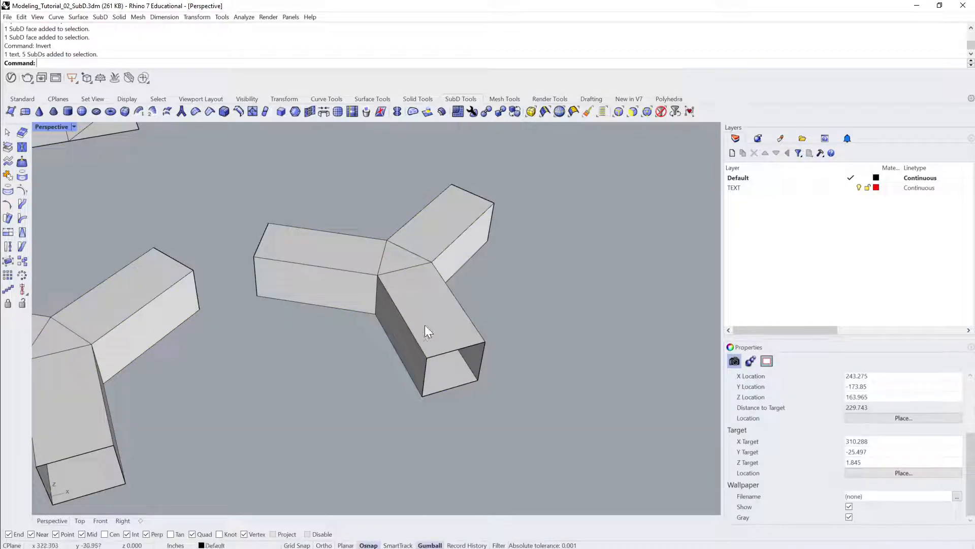
Delete the bottom face and one side face of the copied SubD's front arm.
{"action": "left_click", "coordinate": [464, 375], "text": "ctrl+shift"}
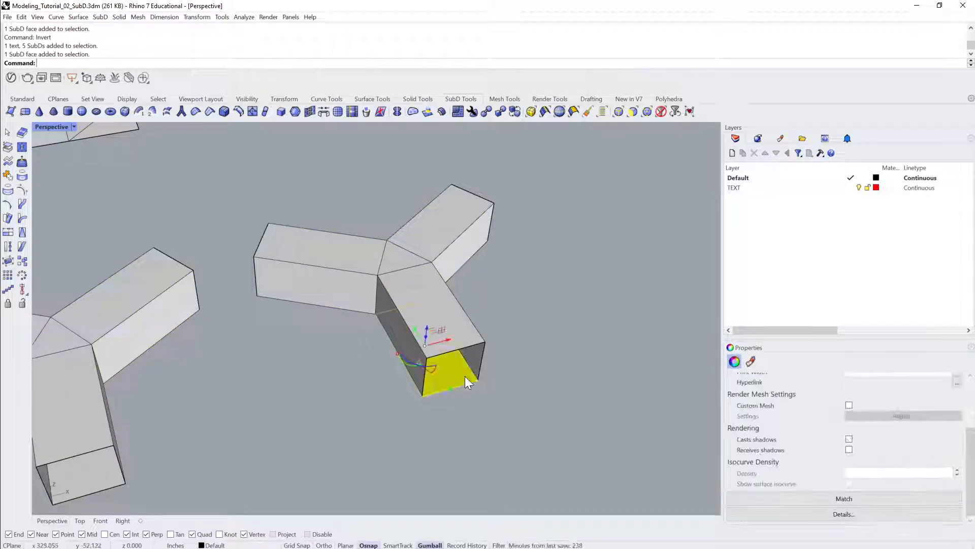
{"action": "key", "text": "Delete"}
{"action": "right_click_drag", "start_coordinate": [477, 365], "coordinate": [302, 167]}
{"action": "left_click", "coordinate": [473, 330], "text": "ctrl+shift"}
{"action": "key", "text": "Delete"}
Delete the copy's other arms and leftover triangular centre face, keeping only the front arm's top face and one side face.
{"action": "left_click_drag", "start_coordinate": [303, 169], "coordinate": [194, 417], "text": "ctrl+shift"}
{"action": "key", "text": "Delete"}
{"action": "right_click_drag", "start_coordinate": [255, 397], "coordinate": [339, 328]}
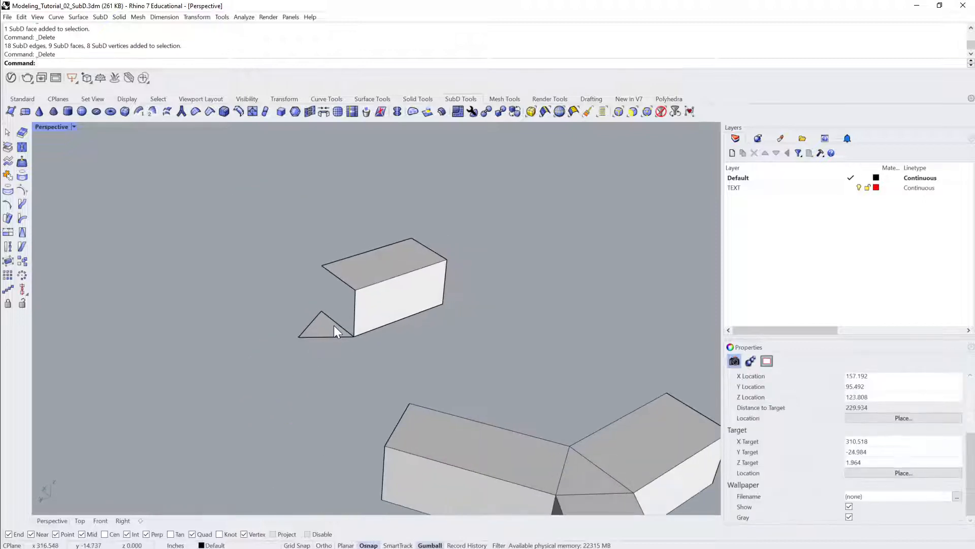
{"action": "left_click", "coordinate": [331, 325], "text": "ctrl+shift"}
{"action": "key", "text": "Escape"}
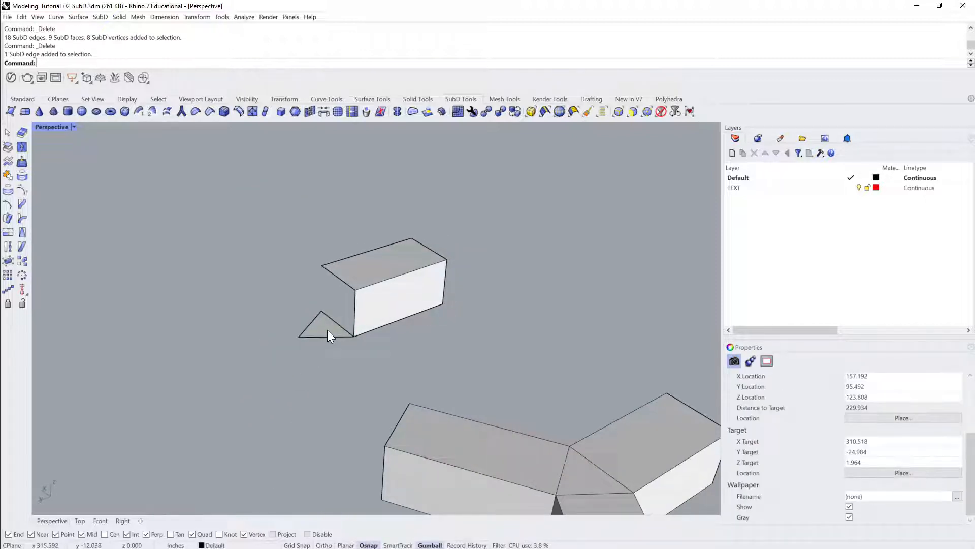
{"action": "left_click", "coordinate": [322, 329], "text": "ctrl+shift"}
{"action": "key", "text": "Delete"}
{"action": "right_click_drag", "start_coordinate": [322, 328], "coordinate": [420, 356]}
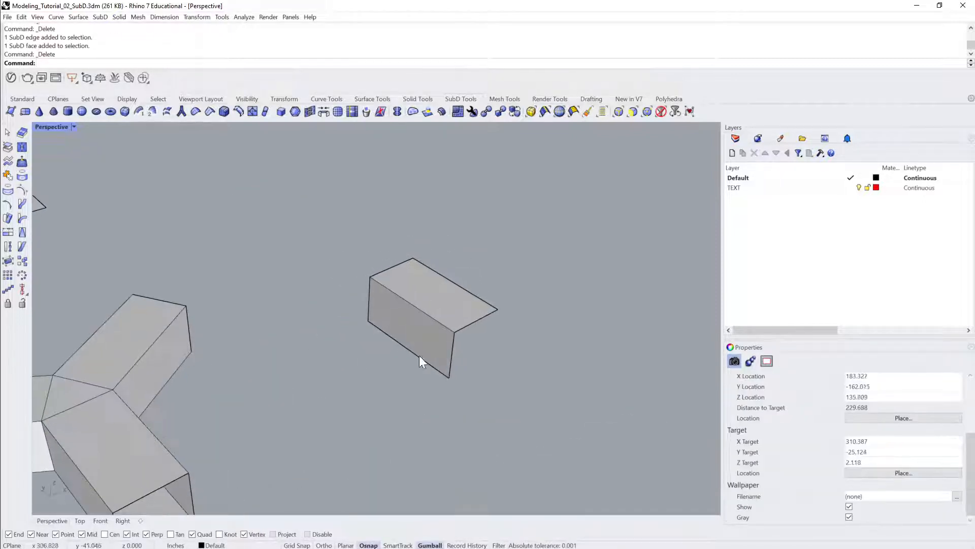
{"action": "left_click", "coordinate": [340, 316]}
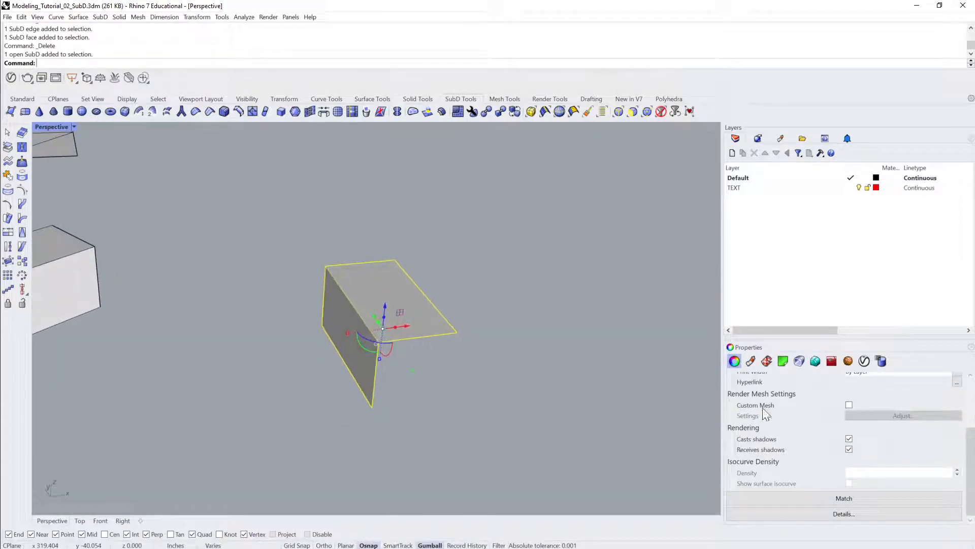
{"action": "scroll", "coordinate": [857, 423], "scroll_direction": "up", "scroll_amount": 3}
{"action": "right_click_drag", "start_coordinate": [539, 356], "coordinate": [413, 333]}
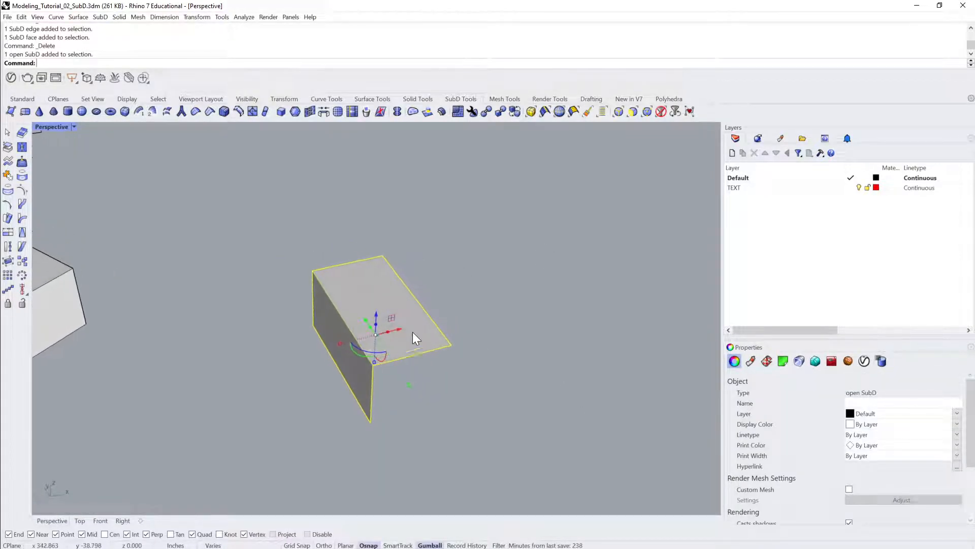
{"action": "left_click_drag", "start_coordinate": [391, 331], "coordinate": [537, 303]}
{"action": "key", "text": "alt"}
{"action": "key", "text": "ctrl+z"}
{"action": "key", "text": "ctrl+i"}
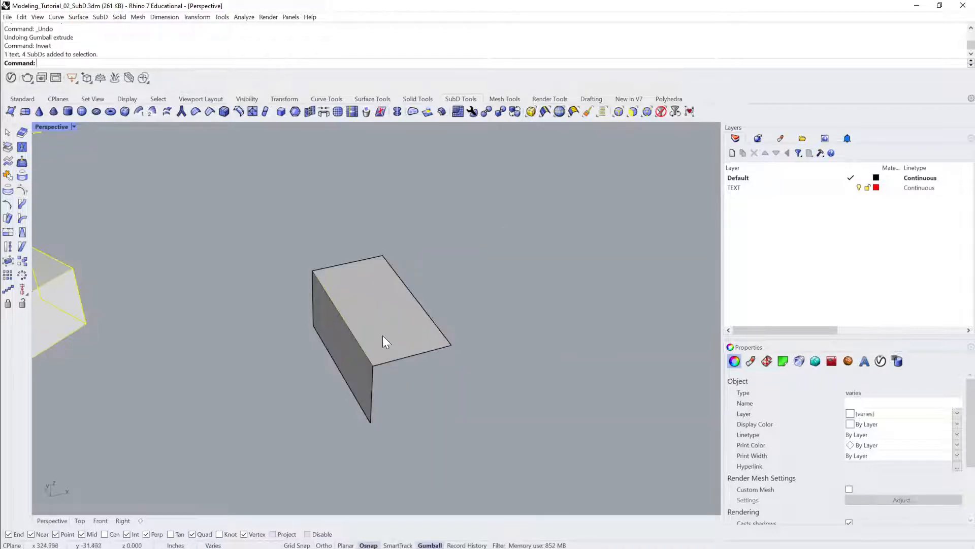
Copy the L-shaped two-face SubD twice along the X direction to make a row of three.
{"action": "left_click", "coordinate": [383, 335]}
{"action": "left_click_drag", "start_coordinate": [400, 332], "coordinate": [560, 311]}
{"action": "key", "text": "alt"}
{"action": "right_click_drag", "start_coordinate": [561, 330], "coordinate": [337, 352], "text": "shift"}
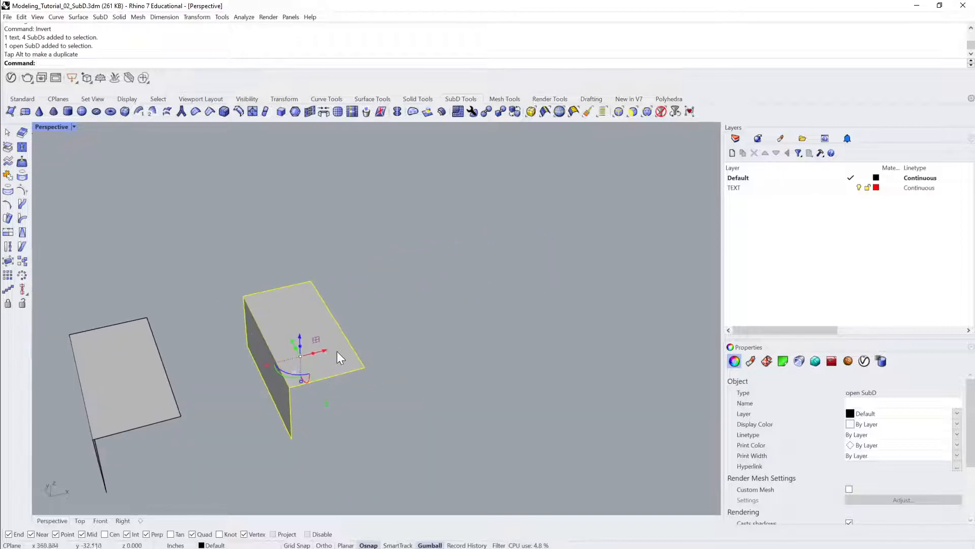
{"action": "left_click_drag", "start_coordinate": [322, 351], "coordinate": [473, 319]}
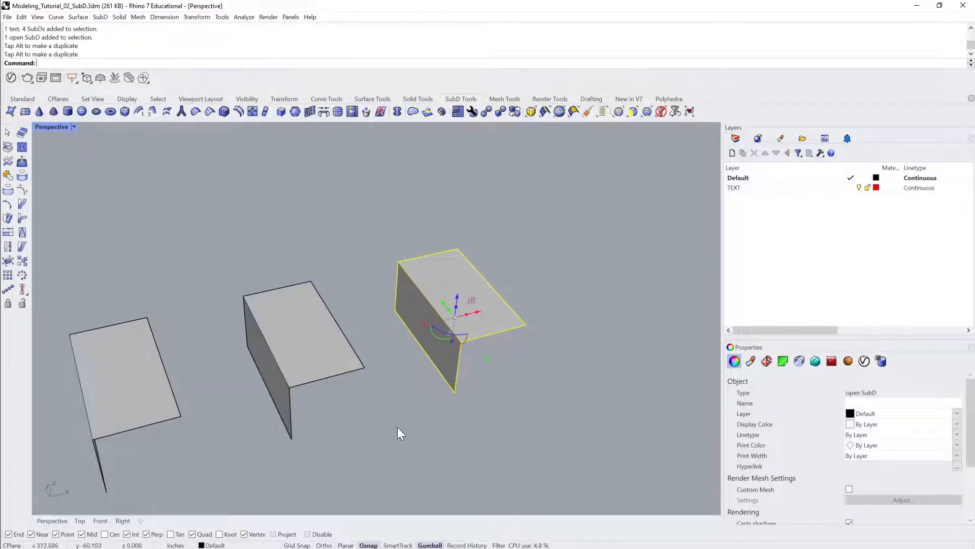
{"action": "left_click", "coordinate": [397, 427]}
Preview the three L-shaped SubDs in smooth display to examine their corners, and return them to flat display.
{"action": "right_click_drag", "start_coordinate": [397, 426], "coordinate": [250, 323]}
{"action": "scroll", "coordinate": [247, 321], "scroll_direction": "up", "scroll_amount": 2}
{"action": "left_click", "coordinate": [249, 321]}
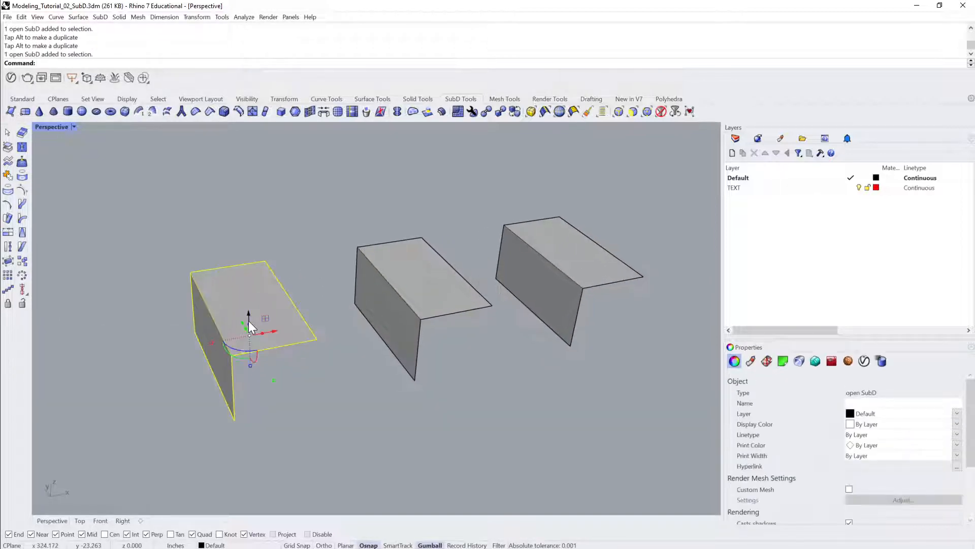
{"action": "key", "text": "Tab"}
{"action": "left_click", "coordinate": [293, 400]}
{"action": "right_click_drag", "start_coordinate": [292, 400], "coordinate": [327, 367]}
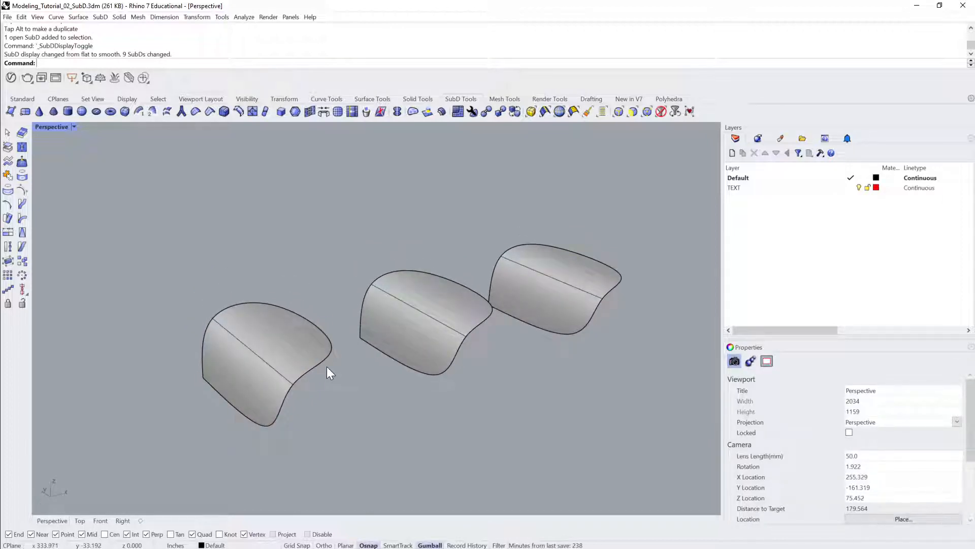
{"action": "key", "text": "ctrl+z"}
{"action": "key", "text": "ctrl+y"}
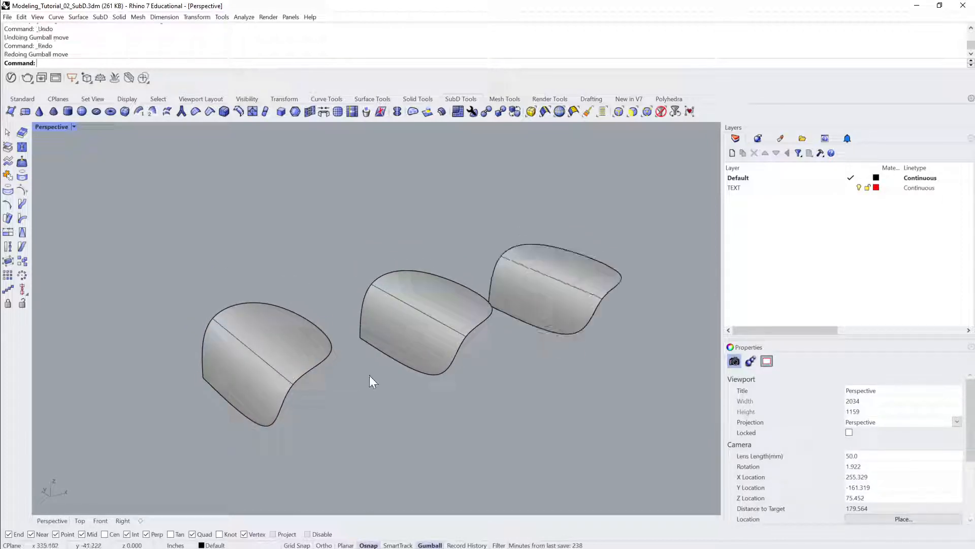
{"action": "right_click_drag", "start_coordinate": [370, 375], "coordinate": [378, 399]}
{"action": "left_click", "coordinate": [247, 386]}
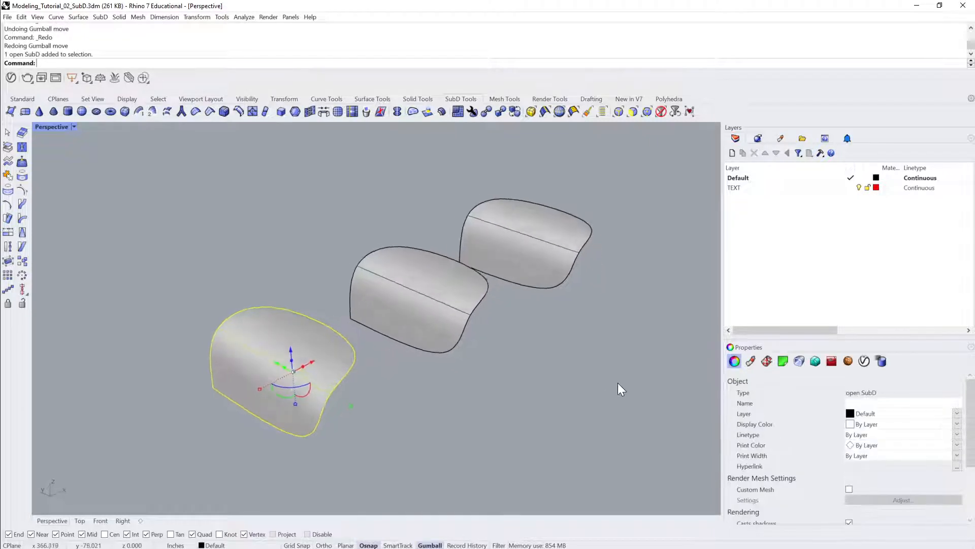
{"action": "right_click_drag", "start_coordinate": [309, 367], "coordinate": [258, 395]}
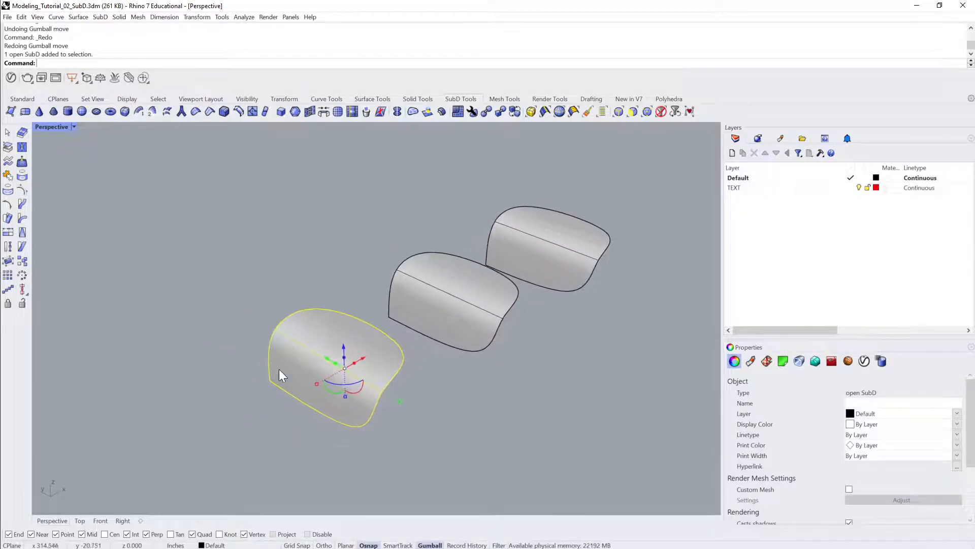
{"action": "key", "text": "Tab"}
{"action": "left_click", "coordinate": [302, 236]}
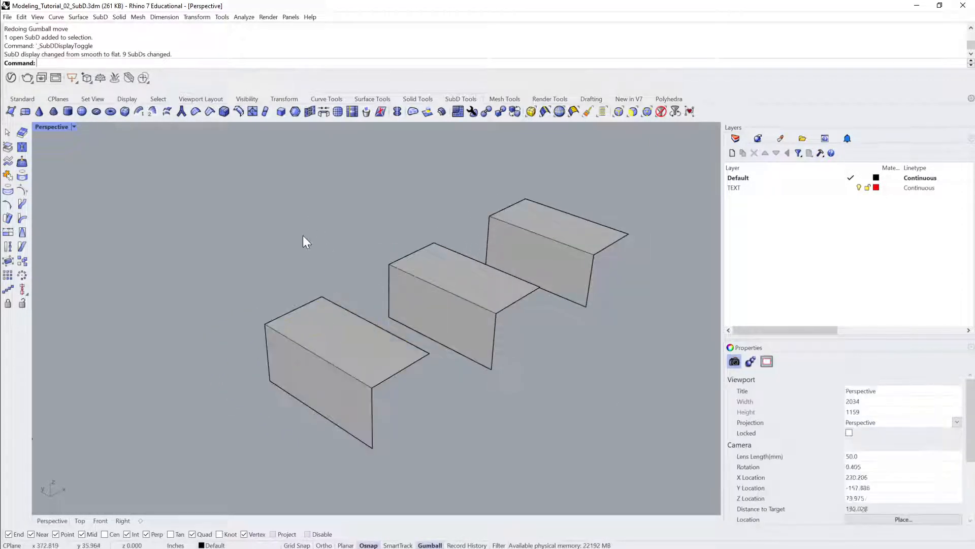
Remove the creases from all edges and vertices of the three L-shaped SubDs.
{"action": "left_click", "coordinate": [335, 351]}
{"action": "left_click", "coordinate": [456, 275], "text": "shift"}
{"action": "left_click", "coordinate": [544, 214], "text": "shift"}
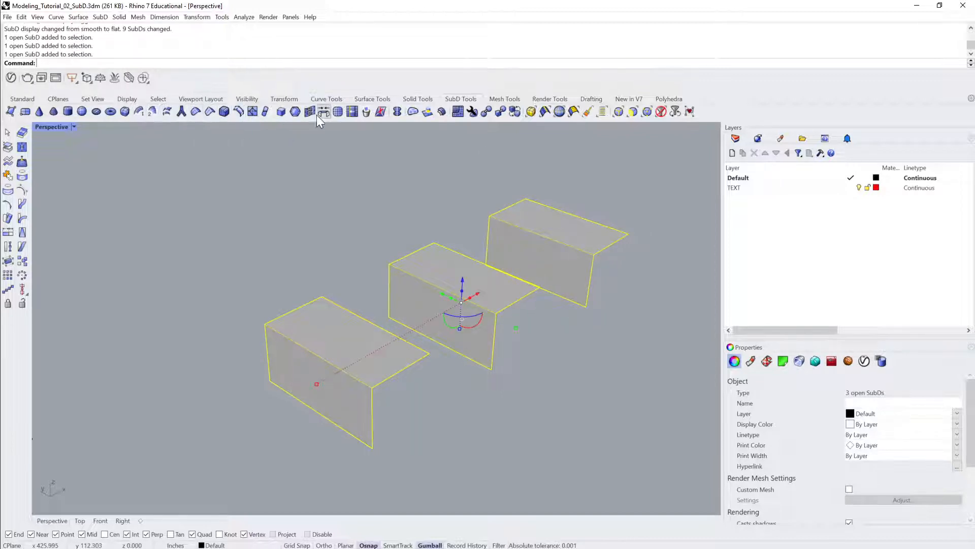
{"action": "left_click", "coordinate": [196, 111]}
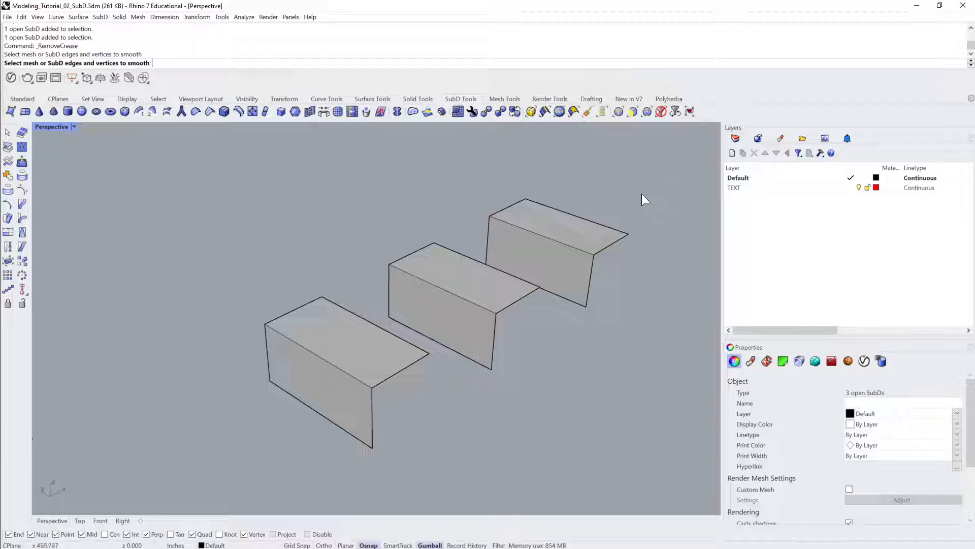
{"action": "left_click_drag", "start_coordinate": [642, 181], "coordinate": [206, 464]}
{"action": "key", "text": "Return"}
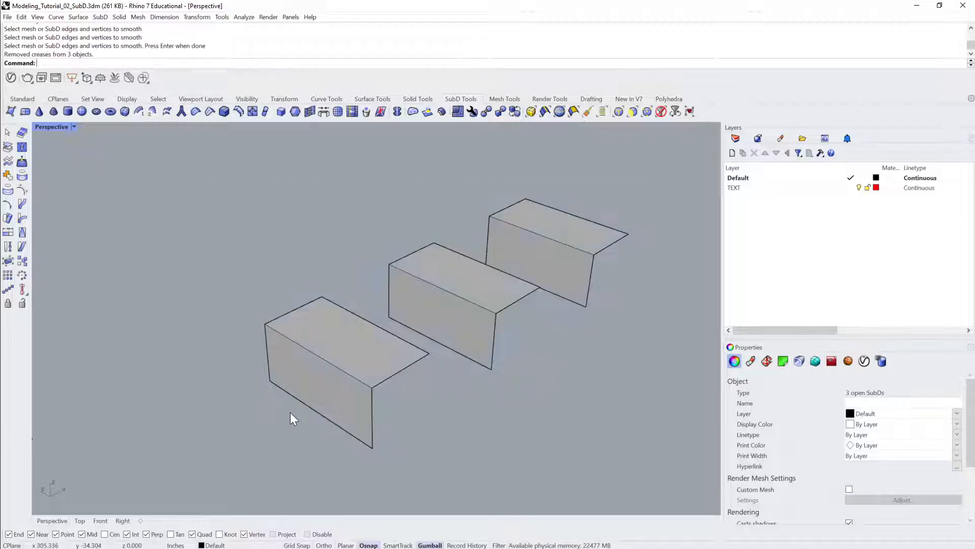
Compare the three uncreased L-shaped SubDs in smooth and flat display, finishing in smooth display.
{"action": "left_click", "coordinate": [358, 333]}
{"action": "key", "text": "Tab"}
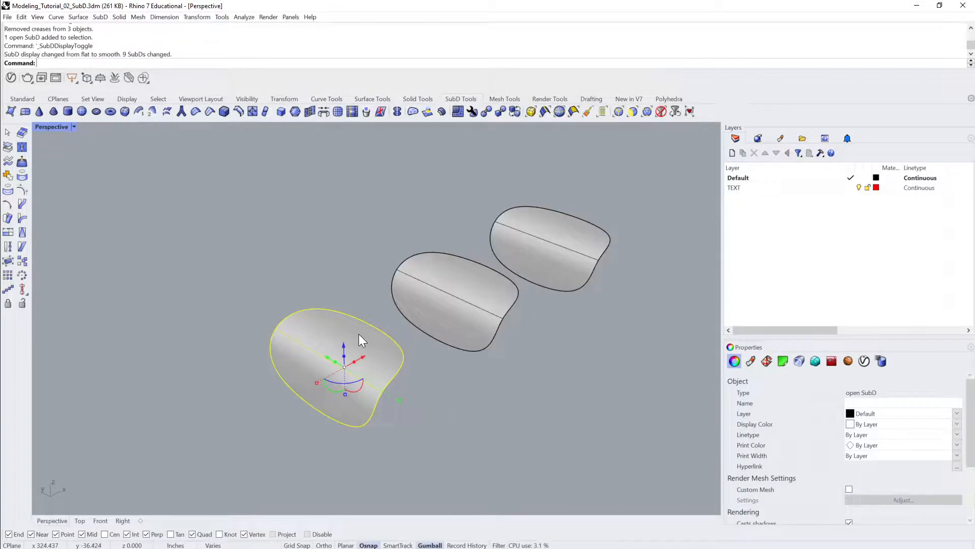
{"action": "left_click", "coordinate": [540, 339]}
{"action": "right_click_drag", "start_coordinate": [541, 338], "coordinate": [475, 339]}
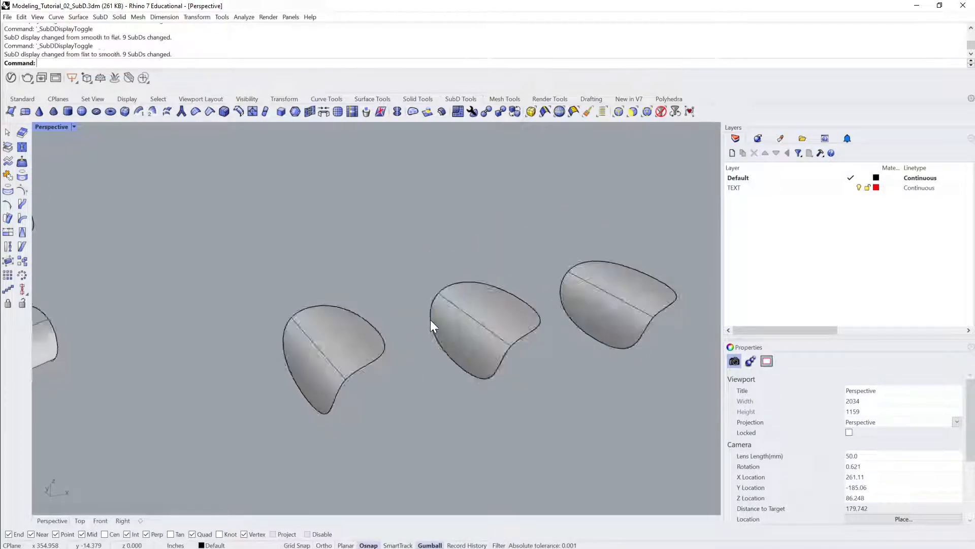
{"action": "key", "text": "Tab"}
{"action": "key", "text": "Tab"}
{"action": "key", "text": "Tab"}
{"action": "key", "text": "Tab"}
{"action": "key", "text": "Tab"}
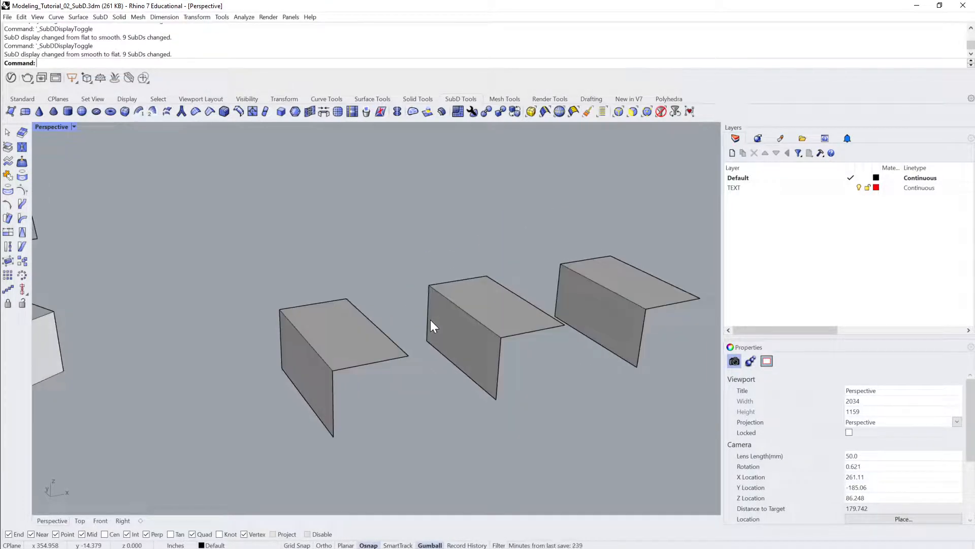
{"action": "key", "text": "Tab"}
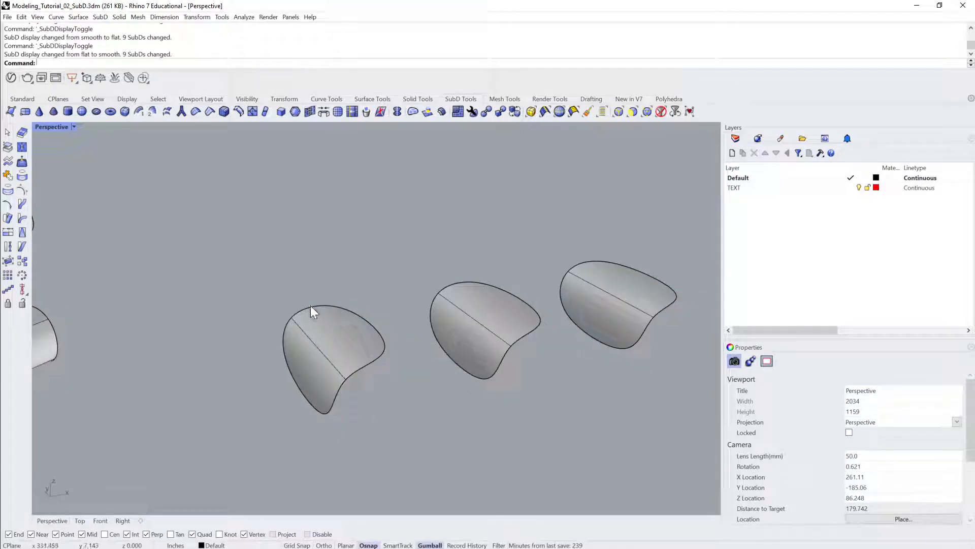
Examine the first L-shaped SubD's smooth curvature from the side, and switch to flat display.
{"action": "right_click_drag", "start_coordinate": [365, 350], "coordinate": [346, 323]}
{"action": "scroll", "coordinate": [356, 326], "scroll_direction": "up", "scroll_amount": 5}
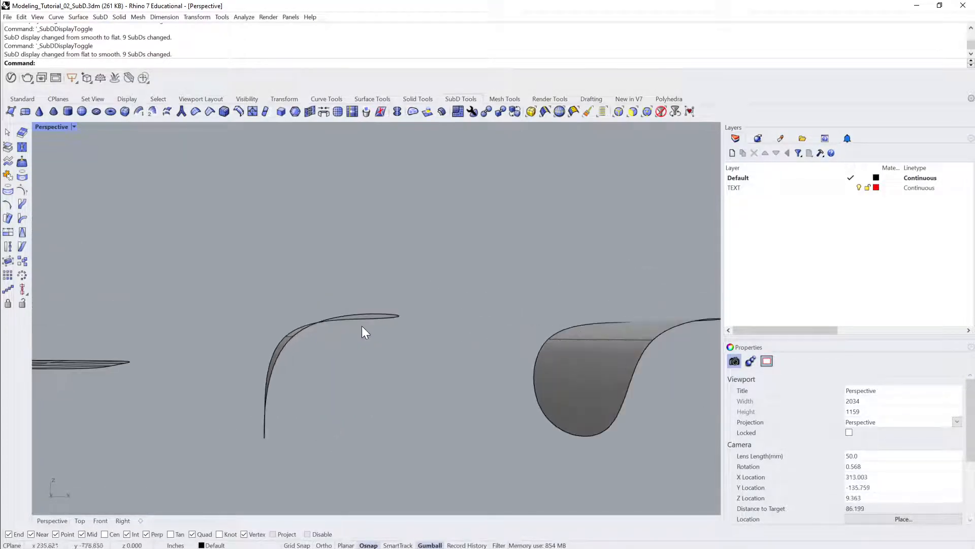
{"action": "right_click_drag", "start_coordinate": [276, 394], "coordinate": [303, 428]}
{"action": "key", "text": "Tab"}
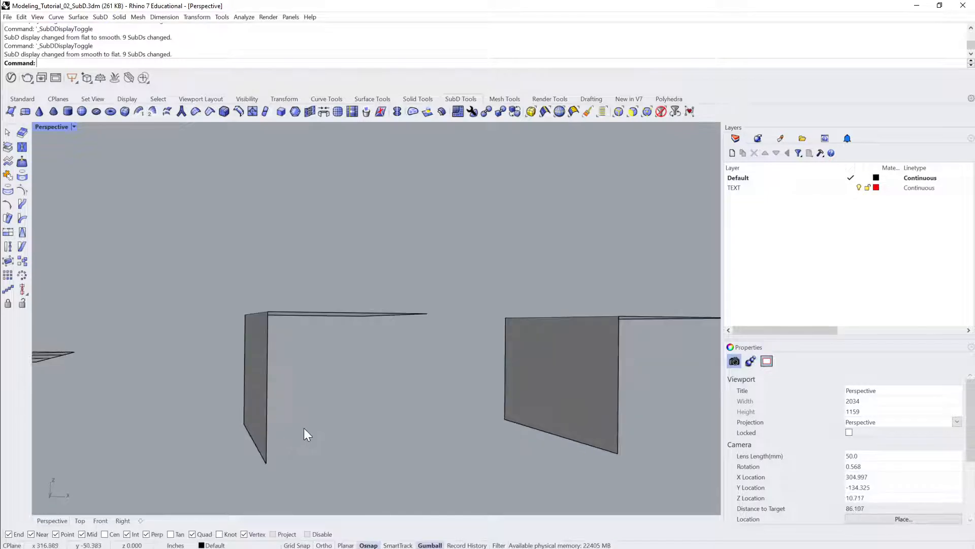
Examine the first and middle L-shaped SubDs in flat display from several angles.
{"action": "right_click_drag", "start_coordinate": [330, 348], "coordinate": [341, 338]}
{"action": "left_click", "coordinate": [337, 306]}
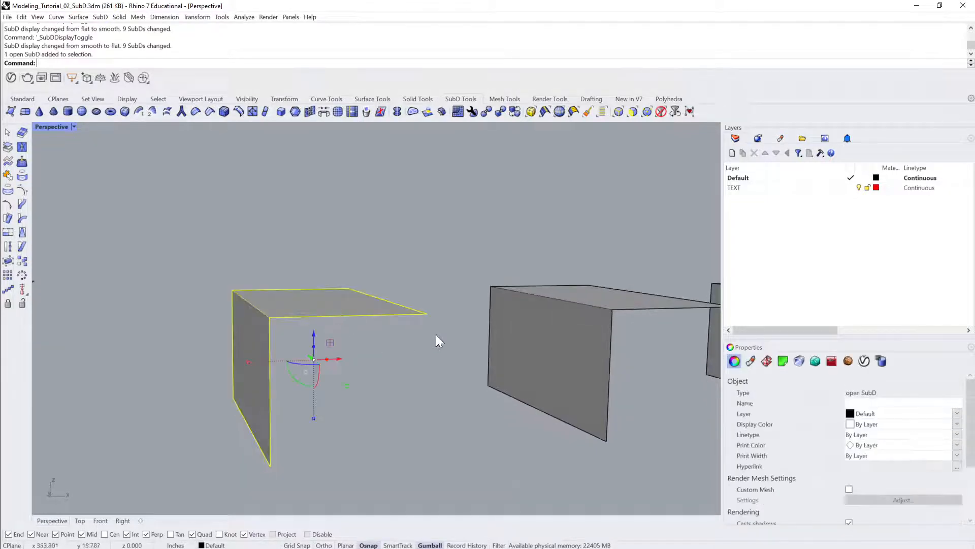
{"action": "scroll", "coordinate": [469, 329], "scroll_direction": "down", "scroll_amount": 2}
{"action": "right_click_drag", "start_coordinate": [437, 335], "coordinate": [458, 341]}
{"action": "left_click", "coordinate": [401, 293]}
{"action": "scroll", "coordinate": [490, 246], "scroll_direction": "up", "scroll_amount": 2}
{"action": "right_click_drag", "start_coordinate": [402, 292], "coordinate": [381, 322]}
{"action": "left_click", "coordinate": [430, 210]}
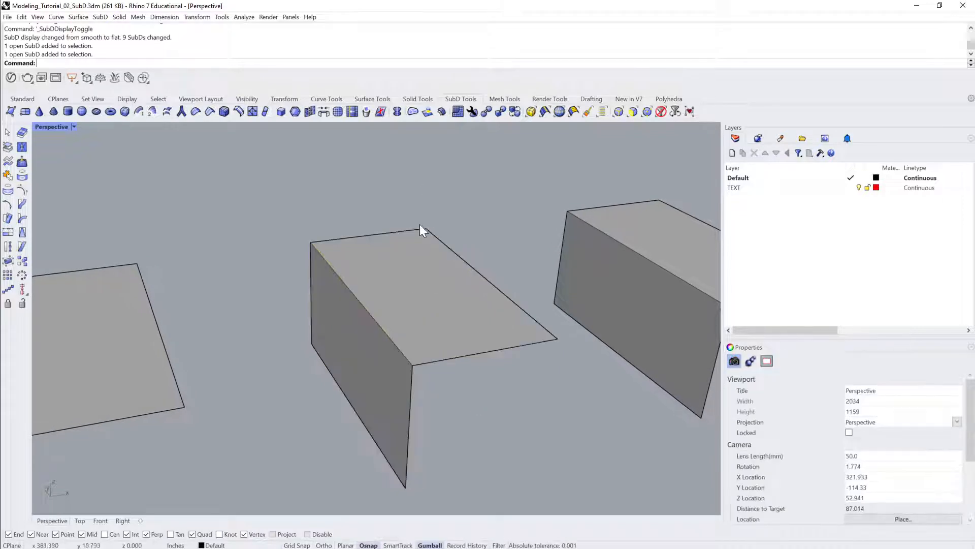
{"action": "scroll", "coordinate": [416, 227], "scroll_direction": "down", "scroll_amount": 2}
{"action": "right_click_drag", "start_coordinate": [415, 228], "coordinate": [411, 296]}
{"action": "left_click", "coordinate": [386, 264]}
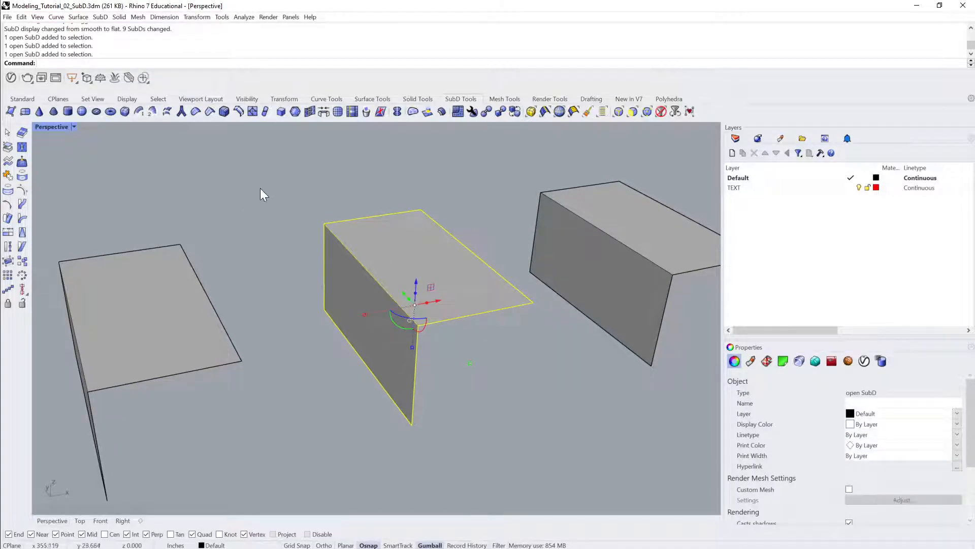
{"action": "left_click", "coordinate": [304, 162]}
{"action": "right_click_drag", "start_coordinate": [359, 223], "coordinate": [372, 259]}
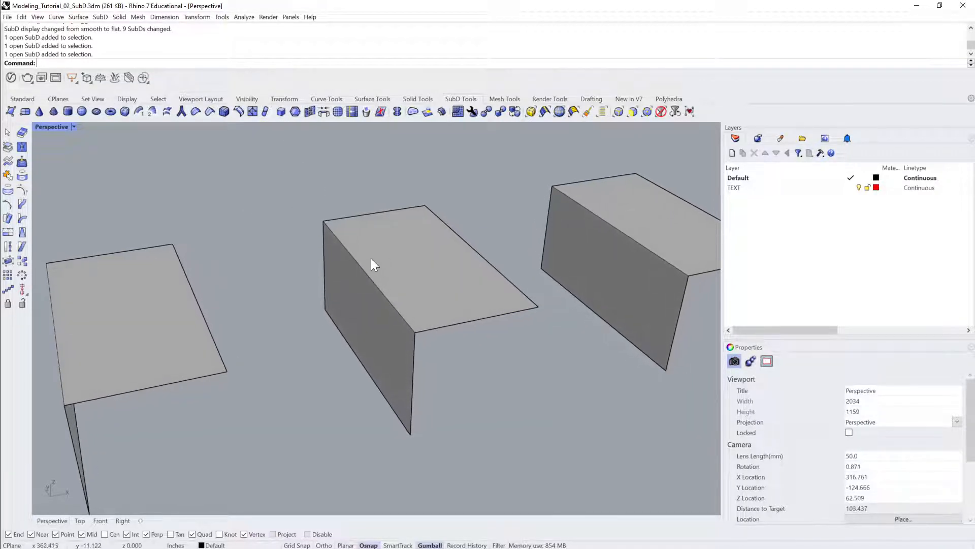
Crease the fold edge of the middle L-shaped SubD and switch the SubDs to smooth display.
{"action": "left_click", "coordinate": [366, 271], "text": "ctrl+shift"}
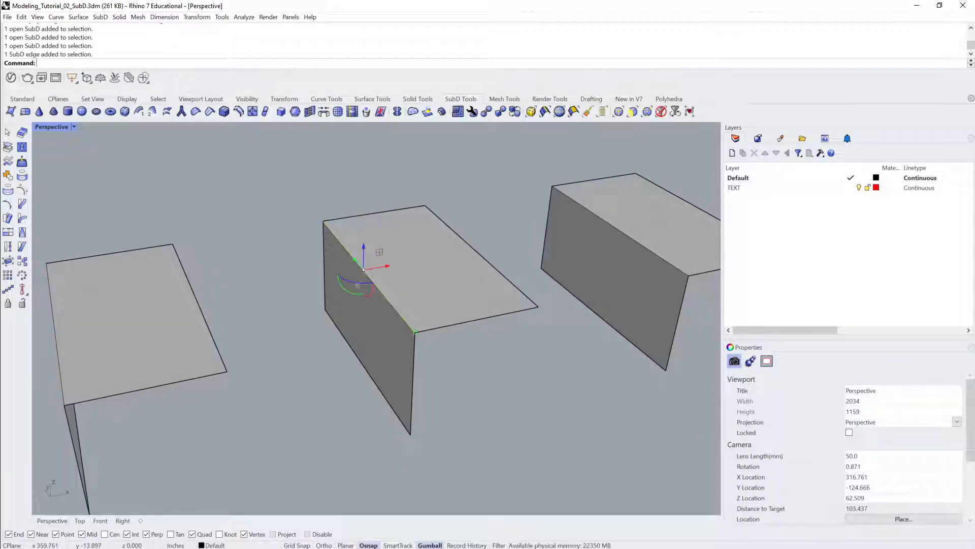
{"action": "left_click", "coordinate": [209, 113]}
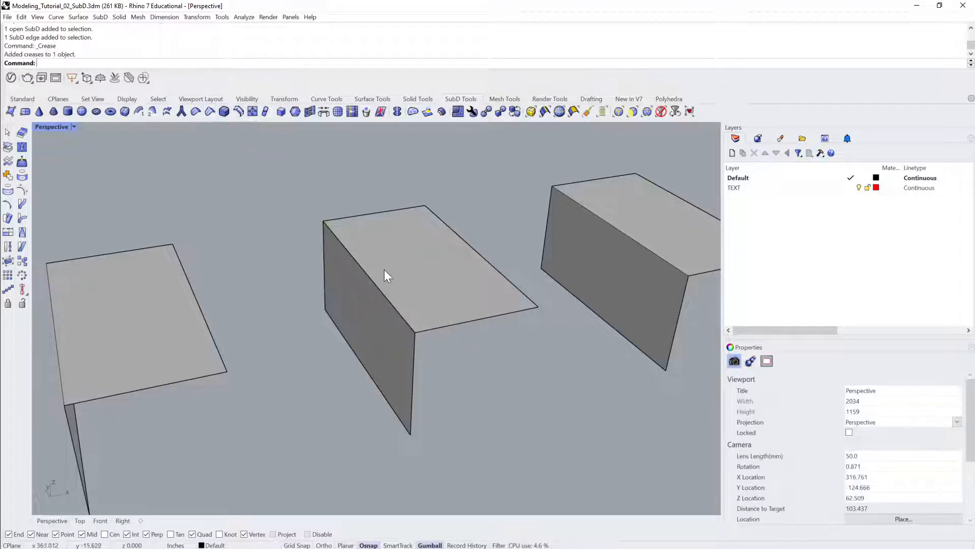
{"action": "right_click_drag", "start_coordinate": [439, 295], "coordinate": [190, 328]}
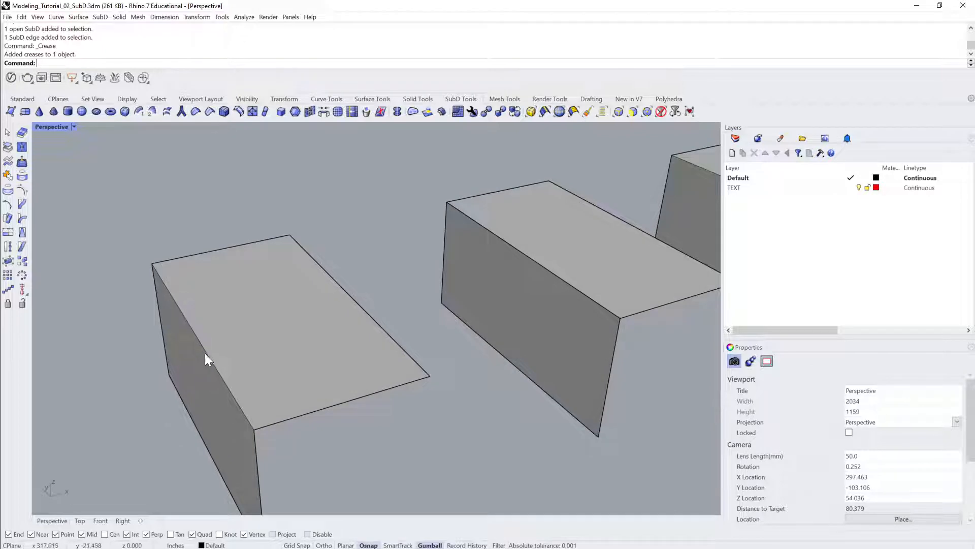
{"action": "right_click_drag", "start_coordinate": [521, 253], "coordinate": [333, 260]}
{"action": "left_click", "coordinate": [407, 269]}
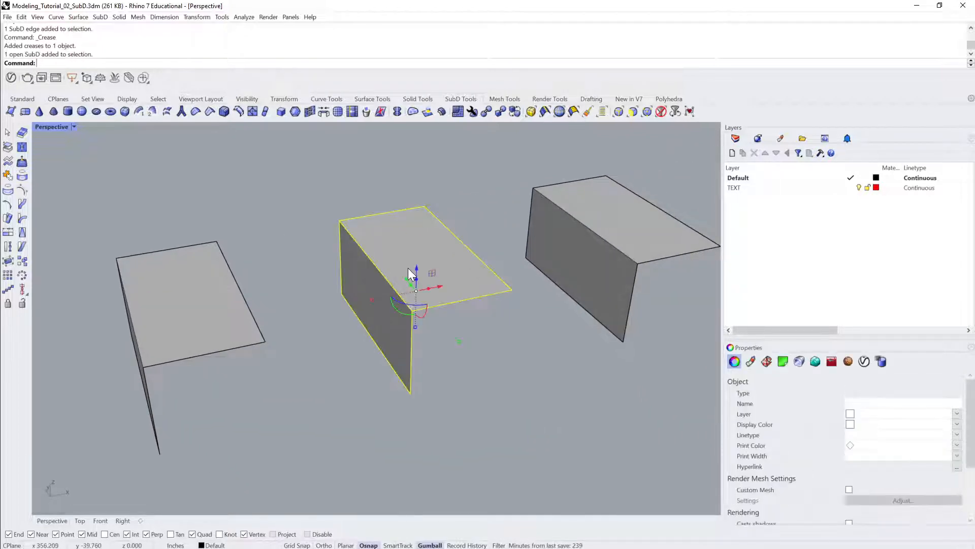
{"action": "key", "text": "Tab"}
{"action": "key", "text": "Escape"}
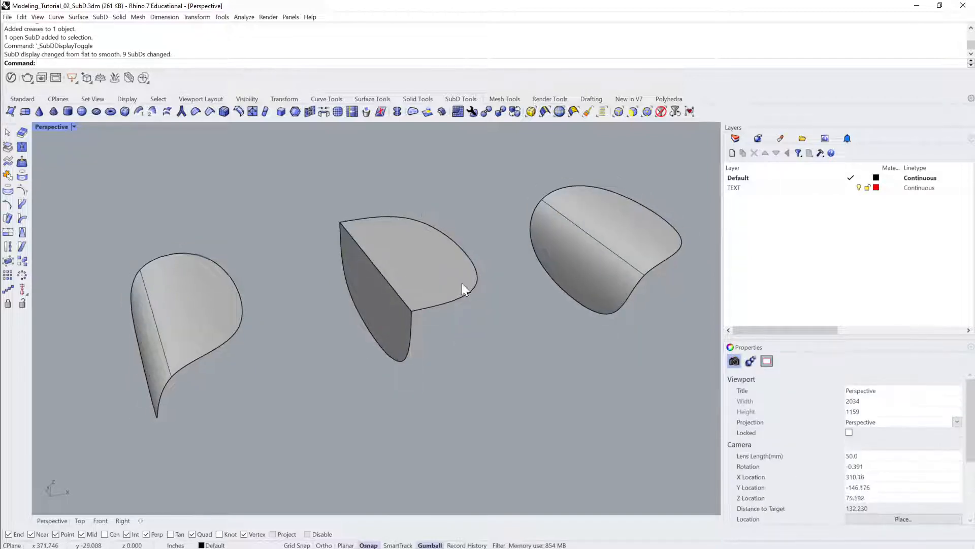
Compare the creased middle L-shaped SubD with its two uncreased neighbours from several angles.
{"action": "right_click_drag", "start_coordinate": [462, 283], "coordinate": [254, 286]}
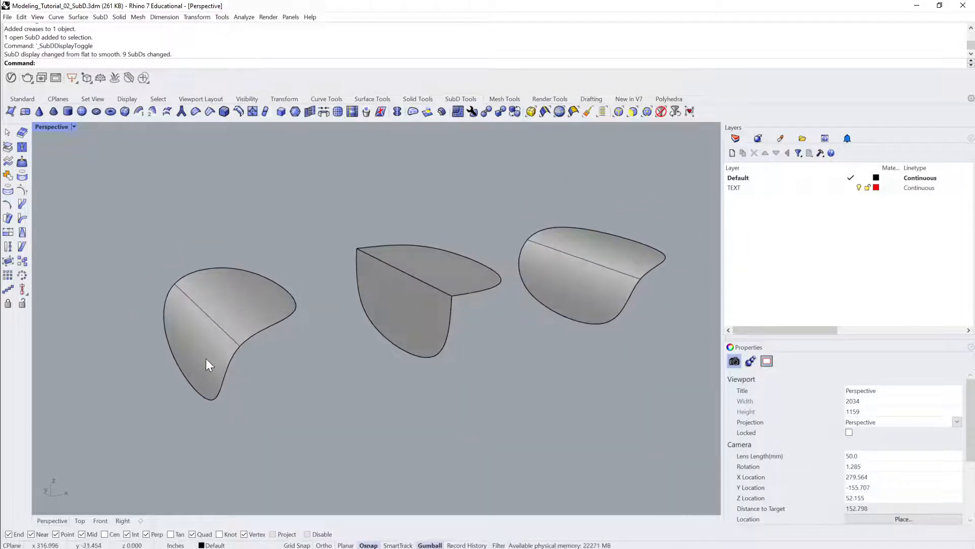
{"action": "right_click_drag", "start_coordinate": [479, 286], "coordinate": [396, 246]}
{"action": "scroll", "coordinate": [396, 245], "scroll_direction": "up", "scroll_amount": 3}
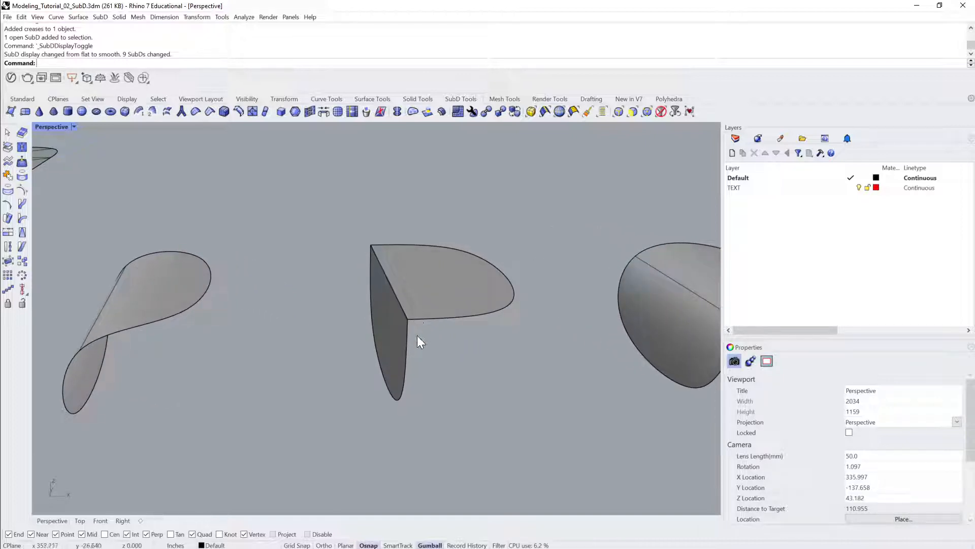
Add "Crease" as a new line at the end of the hotkeys and commands text.
{"action": "left_click", "coordinate": [210, 112]}
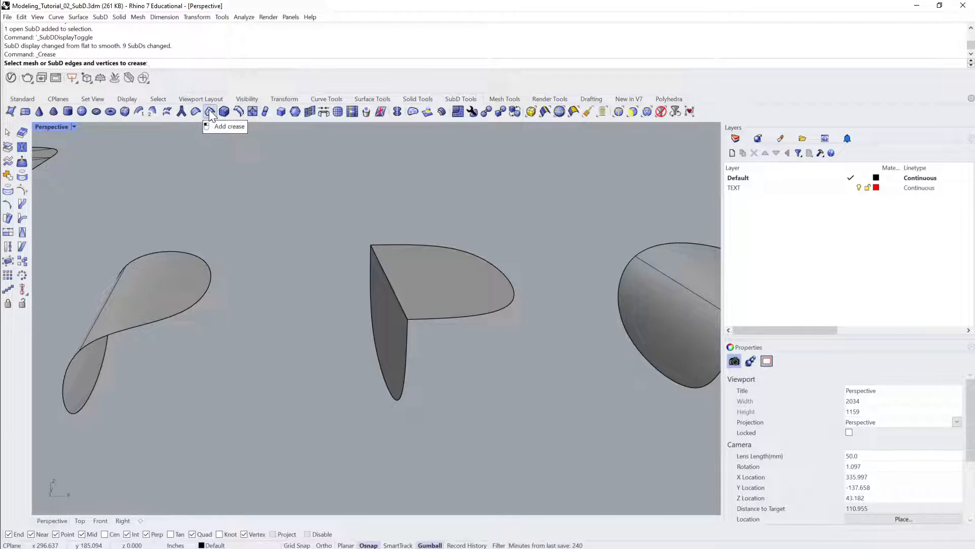
{"action": "key", "text": "Escape"}
{"action": "right_click_drag", "start_coordinate": [286, 196], "coordinate": [300, 375]}
{"action": "left_click", "coordinate": [299, 374]}
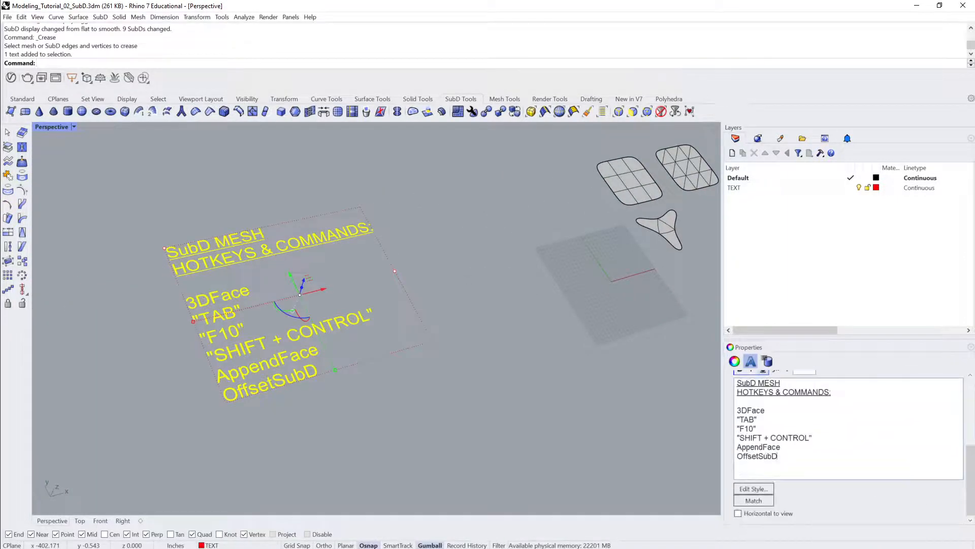
{"action": "type", "text": "rease"}
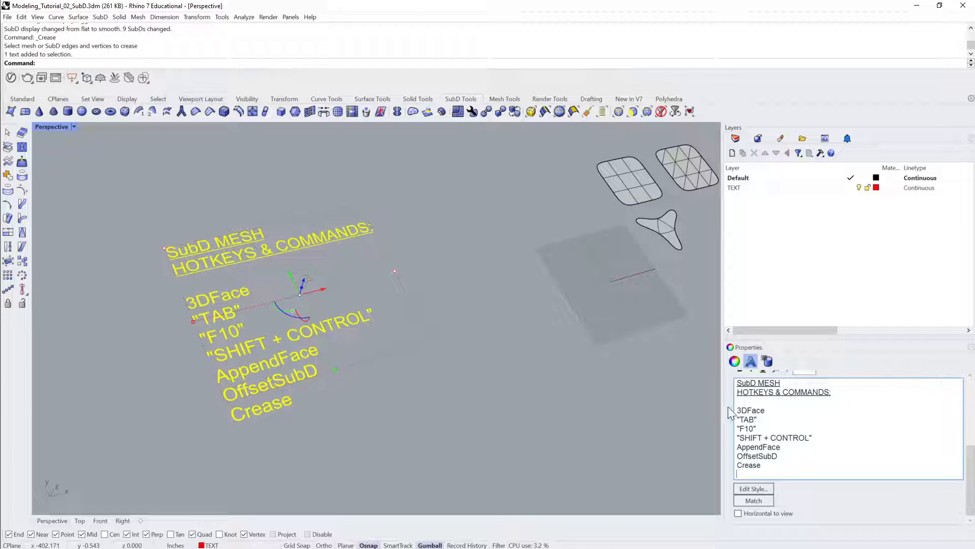
{"action": "left_click", "coordinate": [624, 411]}
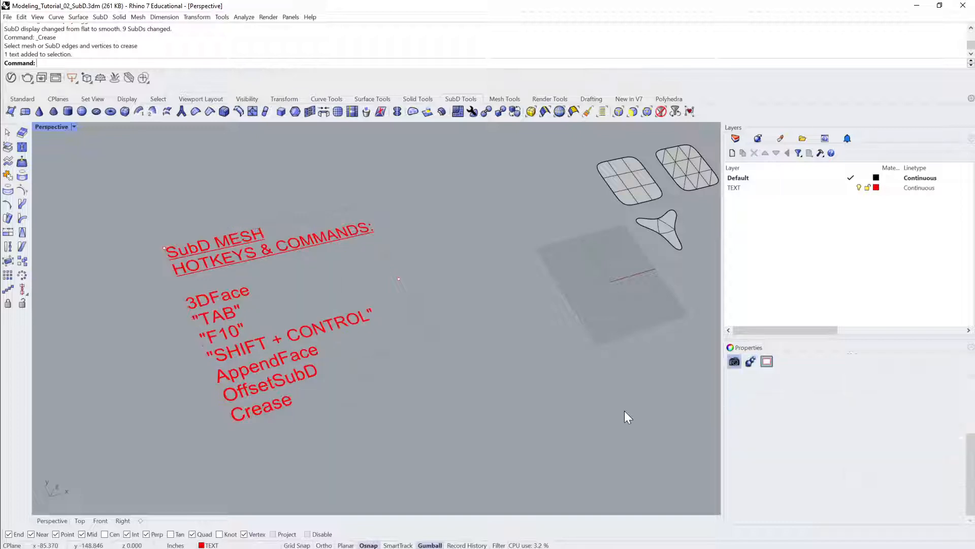
Add "Remove Crease" as a new line below "Crease" in the hotkeys and commands text.
{"action": "left_click", "coordinate": [197, 115]}
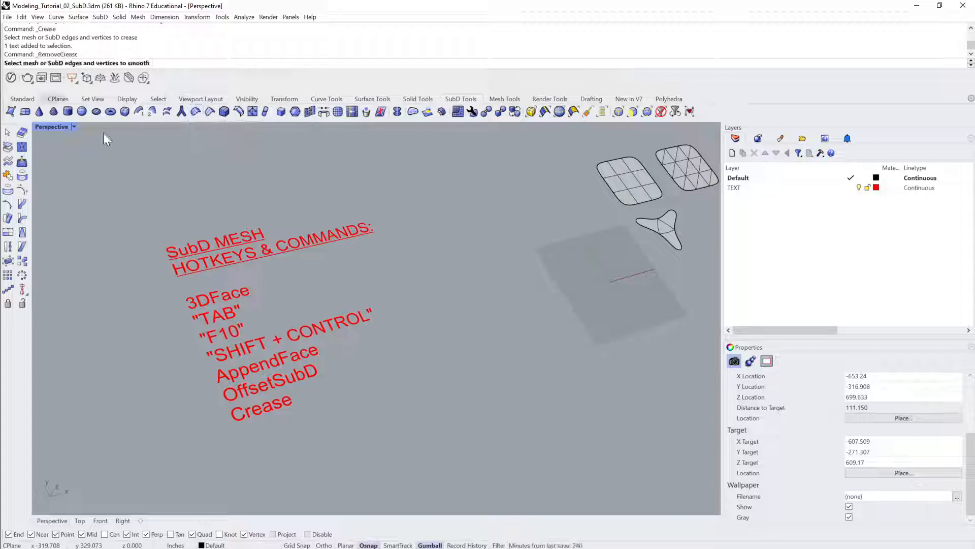
{"action": "left_click", "coordinate": [290, 415]}
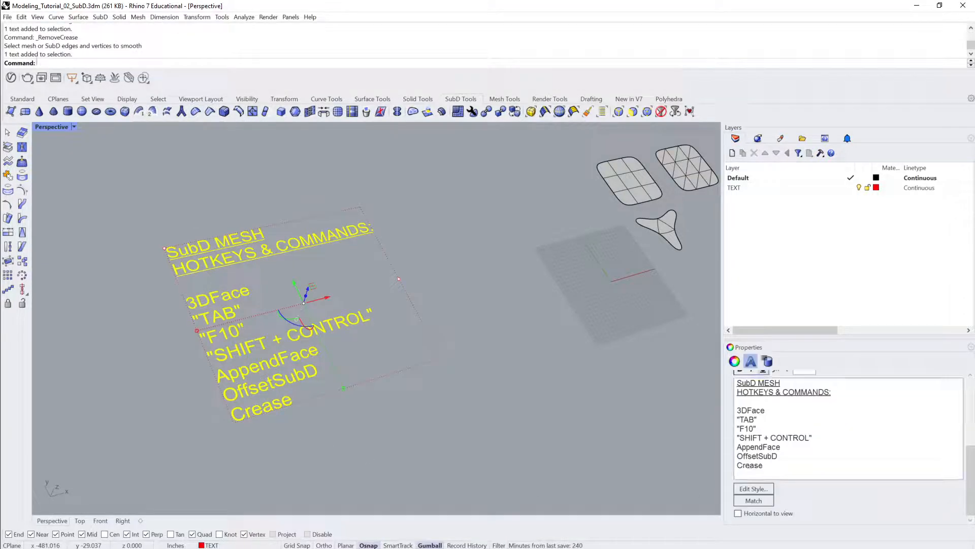
{"action": "key", "text": "Return"}
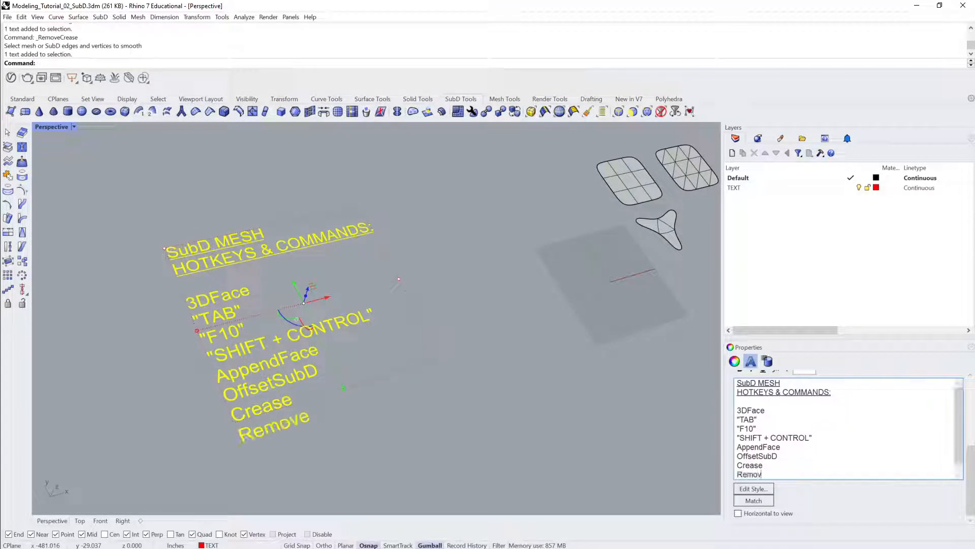
{"action": "key", "text": "BackSpace"}
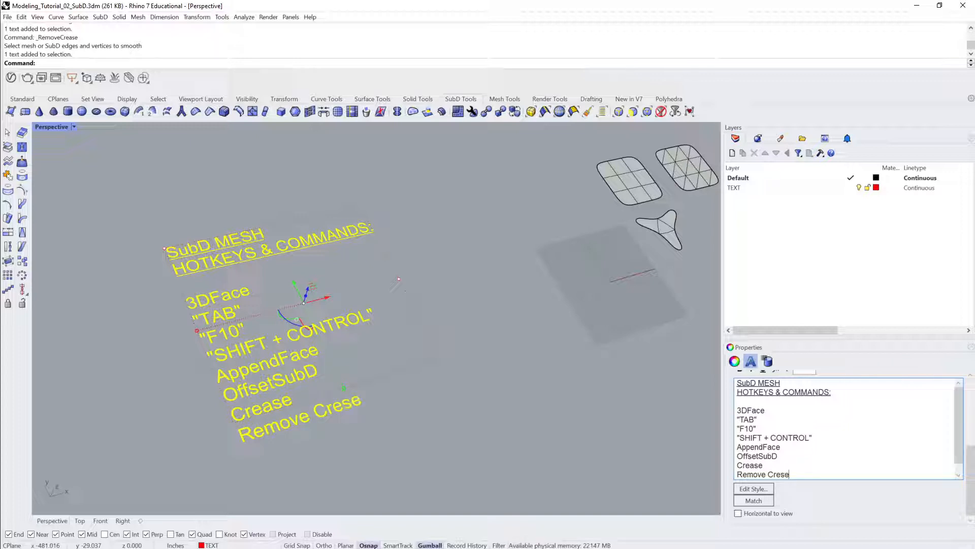
{"action": "key", "text": "Return"}
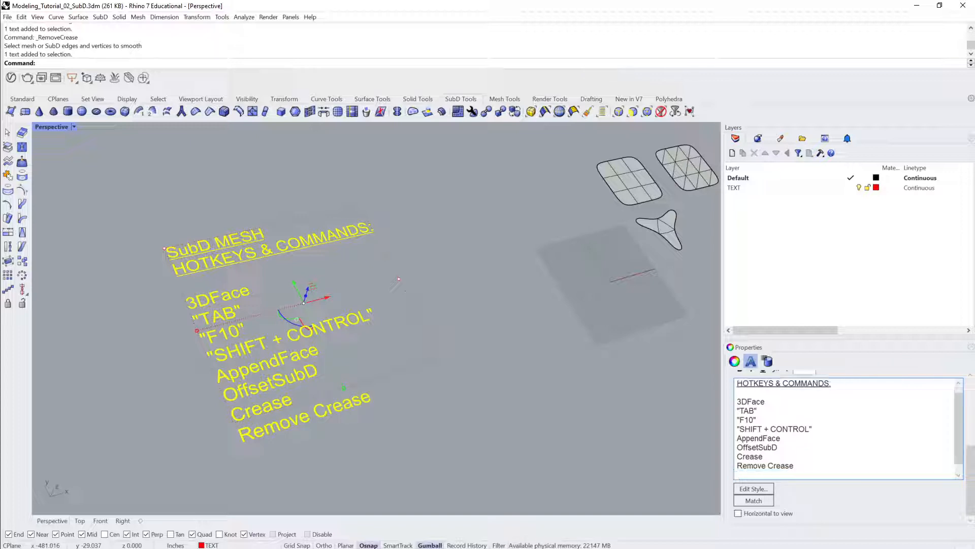
{"action": "left_click", "coordinate": [498, 377]}
Remove the crease from the middle L-shaped SubD's fold edge, and add the crease back.
{"action": "right_click_drag", "start_coordinate": [499, 377], "coordinate": [198, 391], "text": "shift"}
{"action": "scroll", "coordinate": [586, 320], "scroll_direction": "up", "scroll_amount": 5}
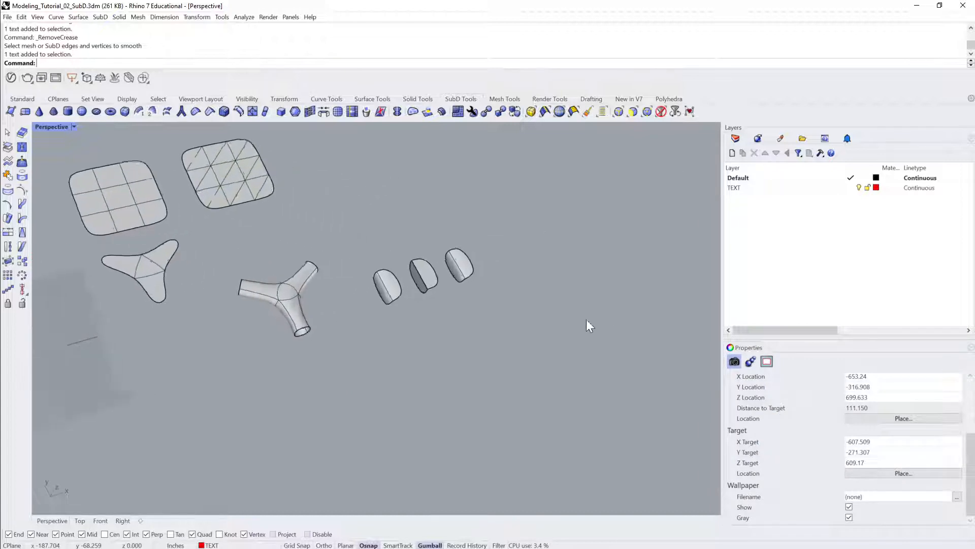
{"action": "scroll", "coordinate": [445, 283], "scroll_direction": "up", "scroll_amount": 10}
{"action": "right_click_drag", "start_coordinate": [372, 272], "coordinate": [329, 284]}
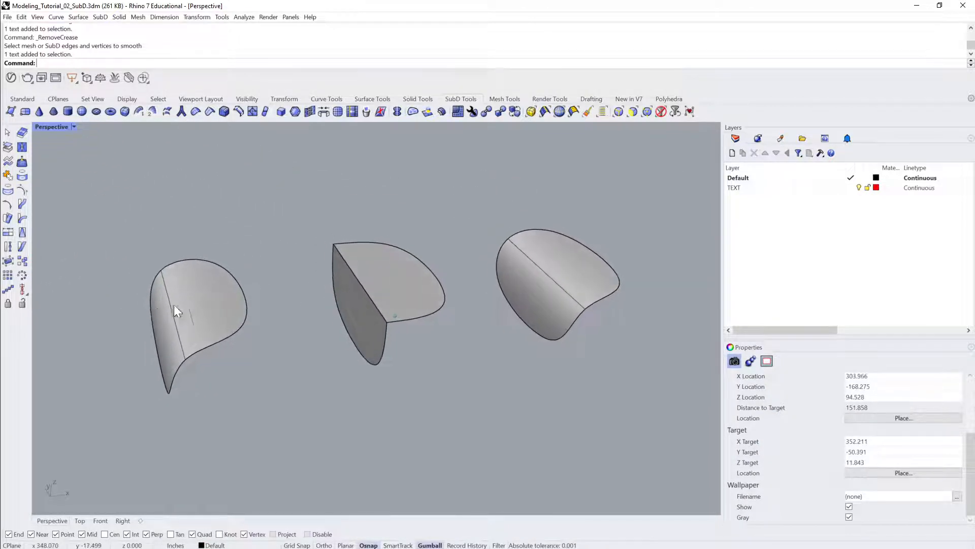
{"action": "left_click", "coordinate": [362, 283], "text": "ctrl+shift"}
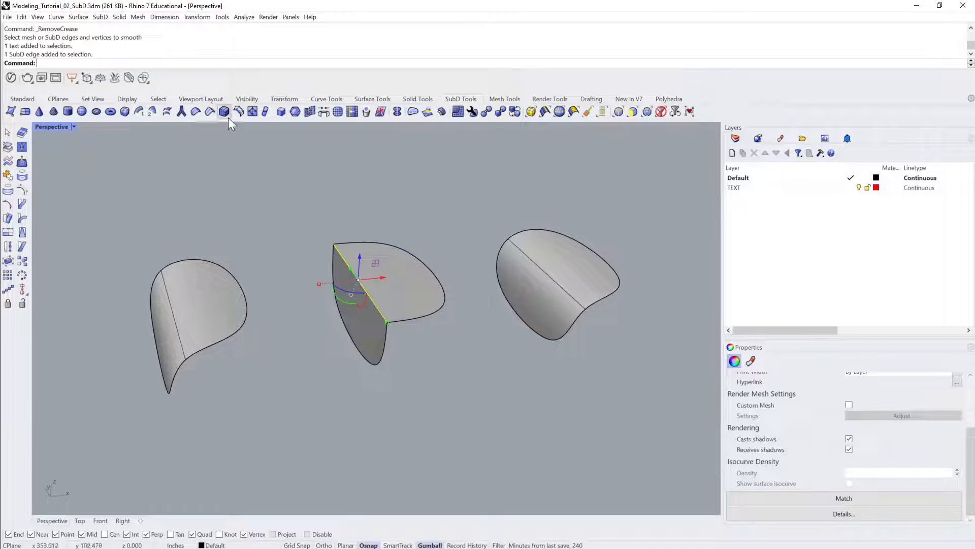
{"action": "left_click", "coordinate": [197, 111]}
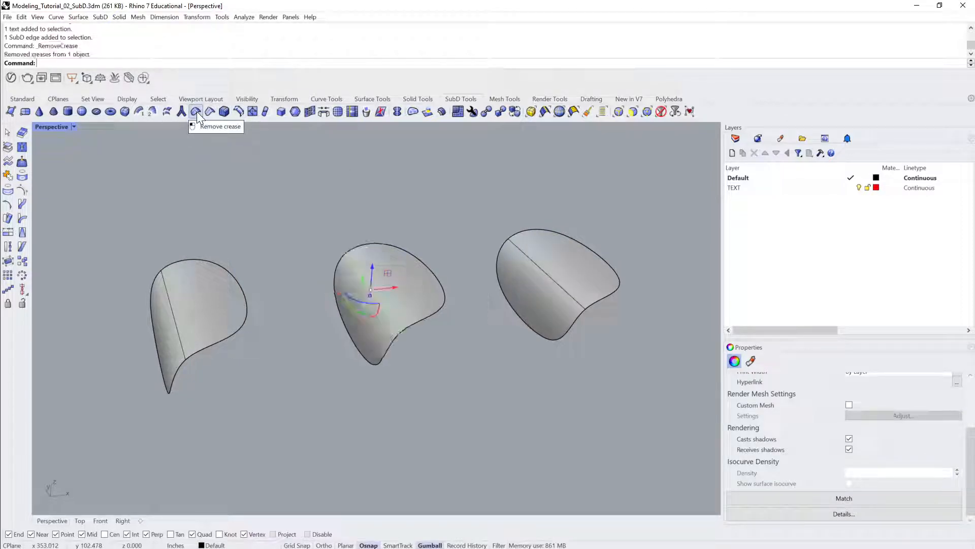
{"action": "left_click", "coordinate": [210, 114]}
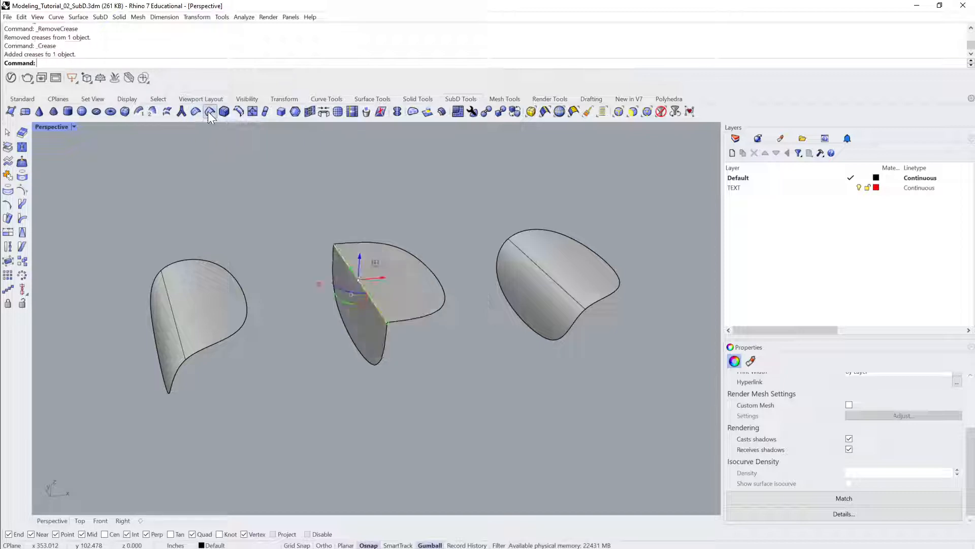
{"action": "left_click", "coordinate": [359, 202]}
Switch to flat display and duplicate the third L-shaped SubD along the x axis as a fourth one in the row.
{"action": "right_click_drag", "start_coordinate": [562, 288], "coordinate": [284, 317]}
{"action": "left_click", "coordinate": [272, 306]}
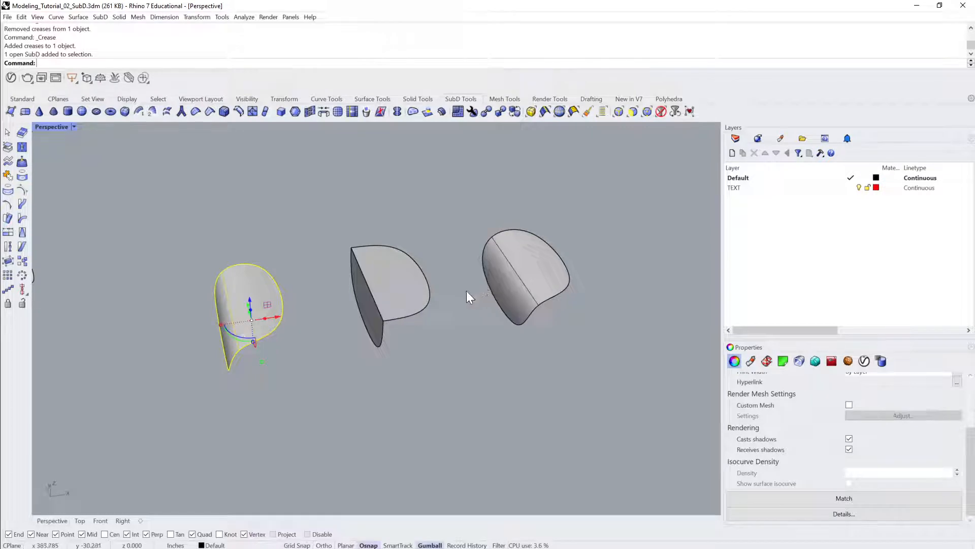
{"action": "key", "text": "Tab"}
{"action": "left_click", "coordinate": [521, 266]}
{"action": "scroll", "coordinate": [522, 265], "scroll_direction": "down", "scroll_amount": 2}
{"action": "right_click_drag", "start_coordinate": [521, 265], "coordinate": [401, 273], "text": "shift"}
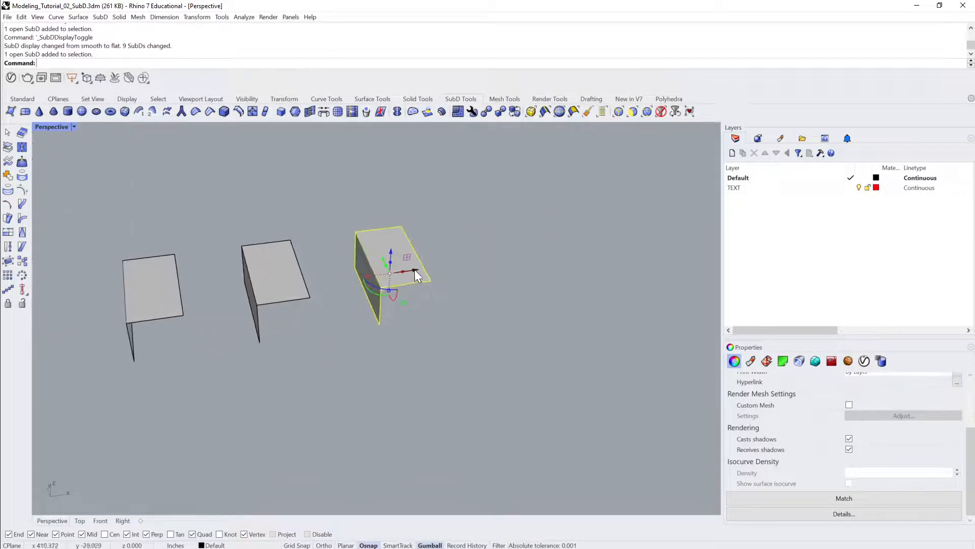
{"action": "left_click_drag", "start_coordinate": [415, 270], "coordinate": [519, 252]}
{"action": "left_click", "coordinate": [441, 336]}
Insert an edge loop on the third L-shaped SubD's upper face, close to the fold edge, with BothSides=No and OffsetMode=Proportional.
{"action": "scroll", "coordinate": [381, 287], "scroll_direction": "up", "scroll_amount": 2}
{"action": "right_click_drag", "start_coordinate": [316, 285], "coordinate": [344, 302]}
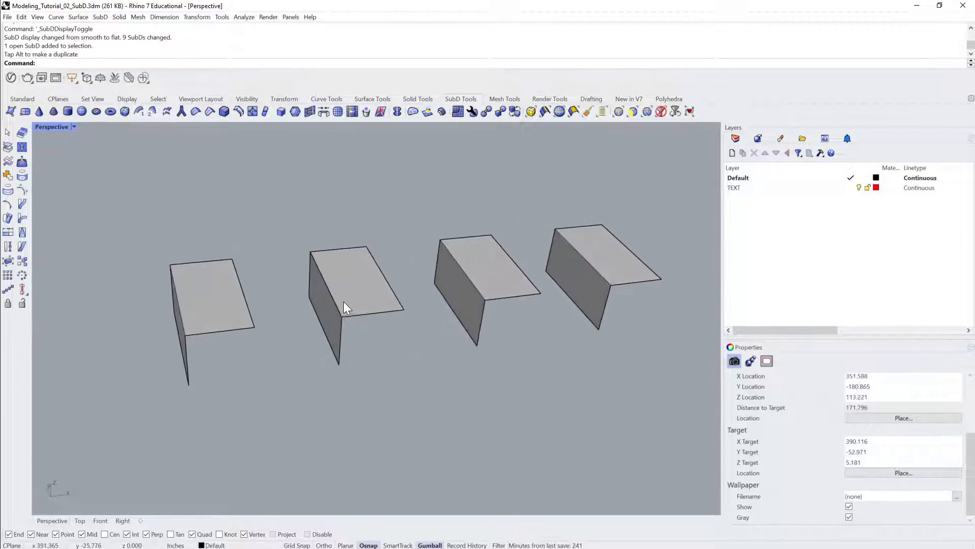
{"action": "scroll", "coordinate": [437, 278], "scroll_direction": "up", "scroll_amount": 3}
{"action": "left_click", "coordinate": [356, 229]}
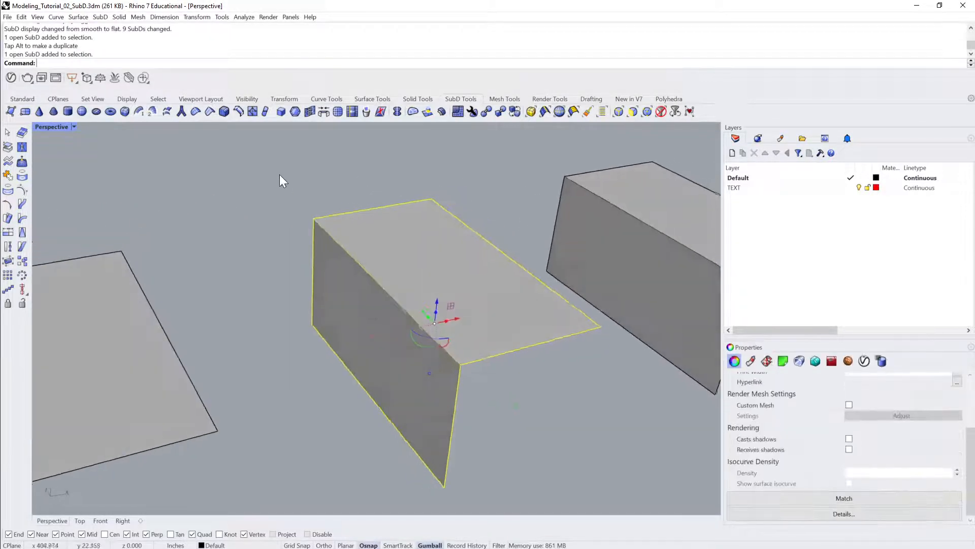
{"action": "left_click", "coordinate": [281, 171]}
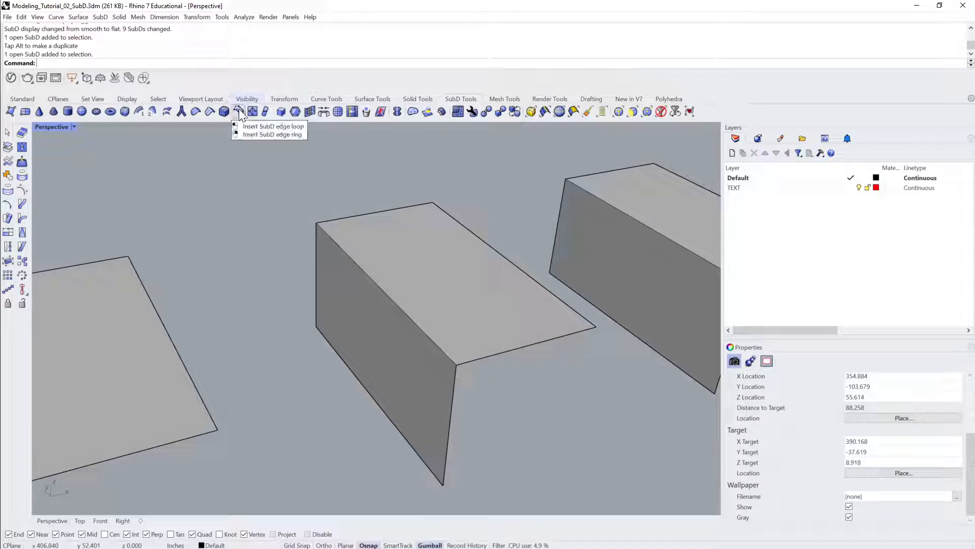
{"action": "left_click", "coordinate": [345, 252], "text": "ctrl+shift"}
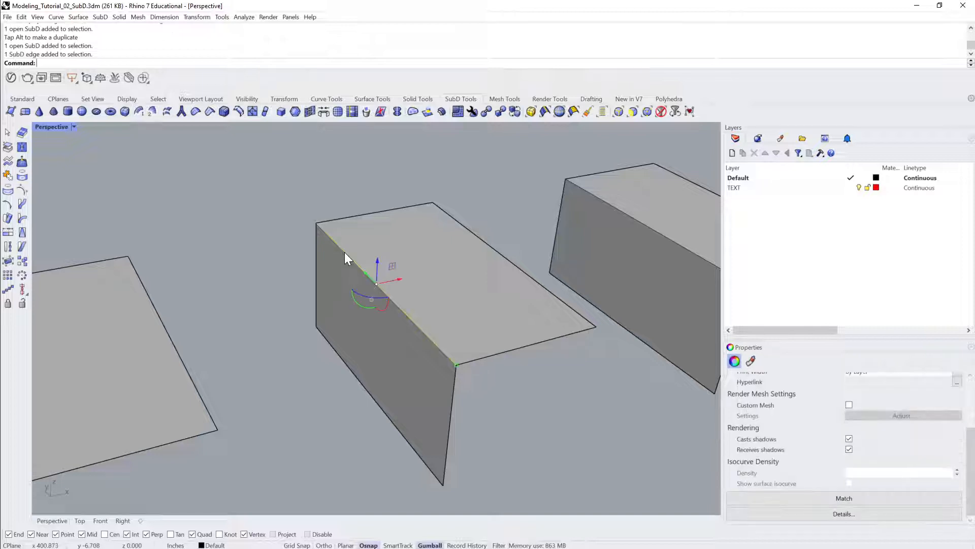
{"action": "left_click", "coordinate": [238, 112]}
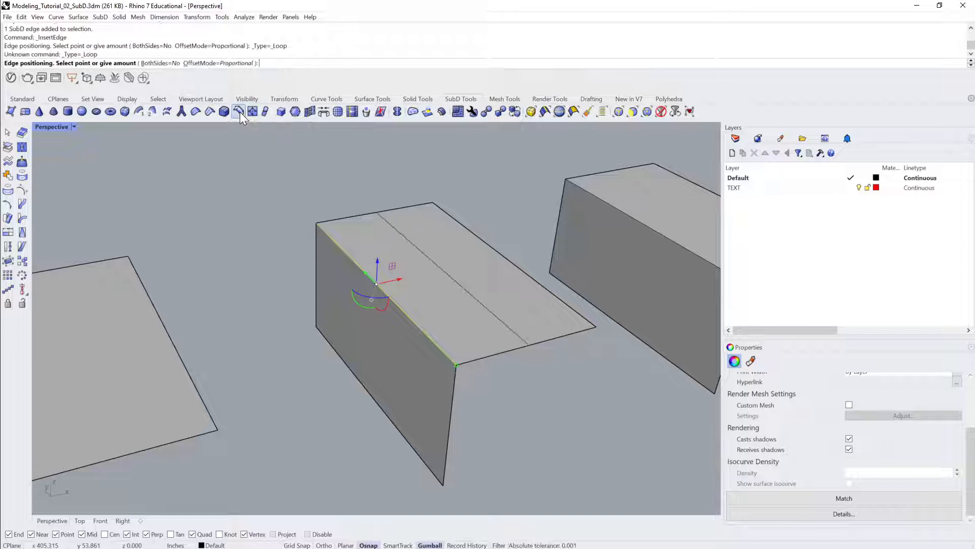
{"action": "left_click", "coordinate": [373, 266]}
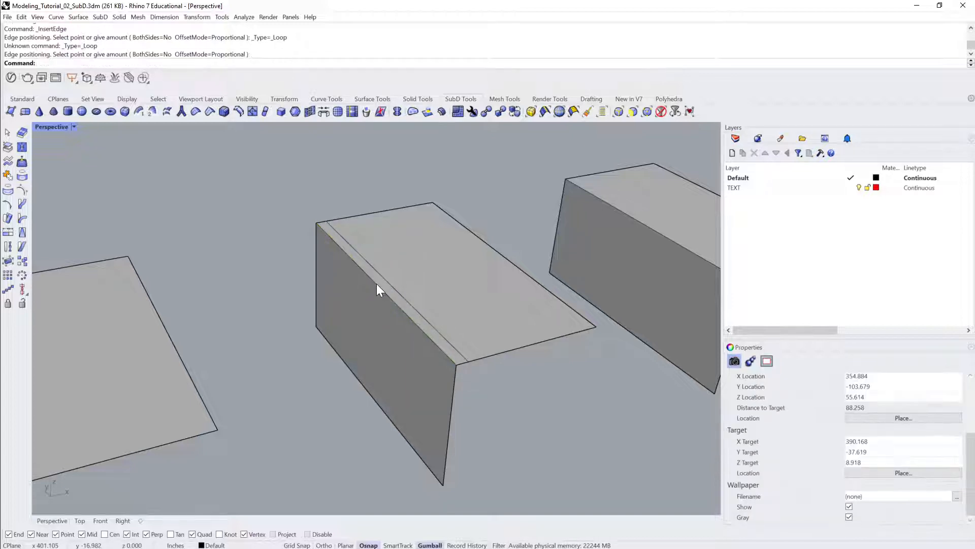
Examine the third L-shaped SubD's fold with the inserted edge in smooth display, and return to flat display.
{"action": "key", "text": "Tab"}
{"action": "right_click_drag", "start_coordinate": [376, 290], "coordinate": [395, 275]}
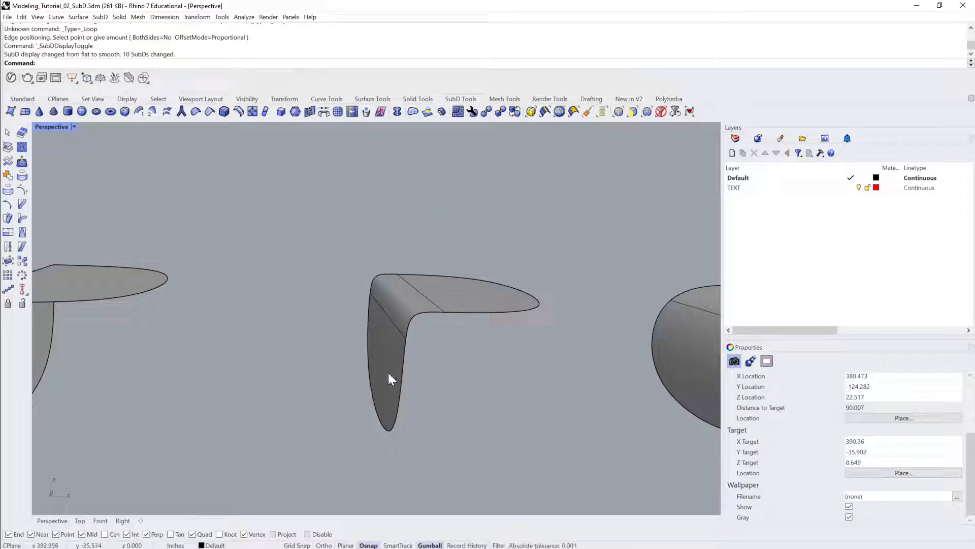
{"action": "right_click_drag", "start_coordinate": [390, 373], "coordinate": [442, 304]}
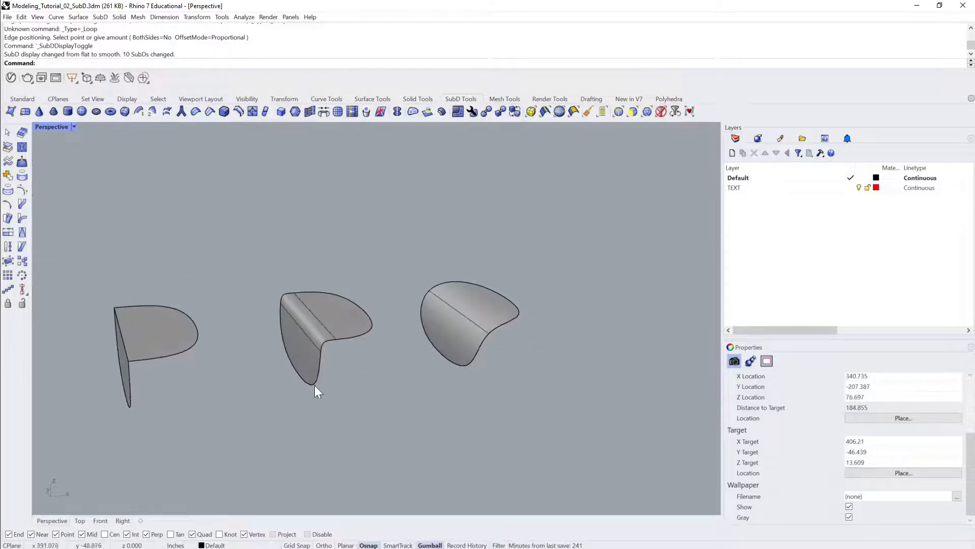
{"action": "scroll", "coordinate": [321, 328], "scroll_direction": "up", "scroll_amount": 5}
{"action": "key", "text": "Tab"}
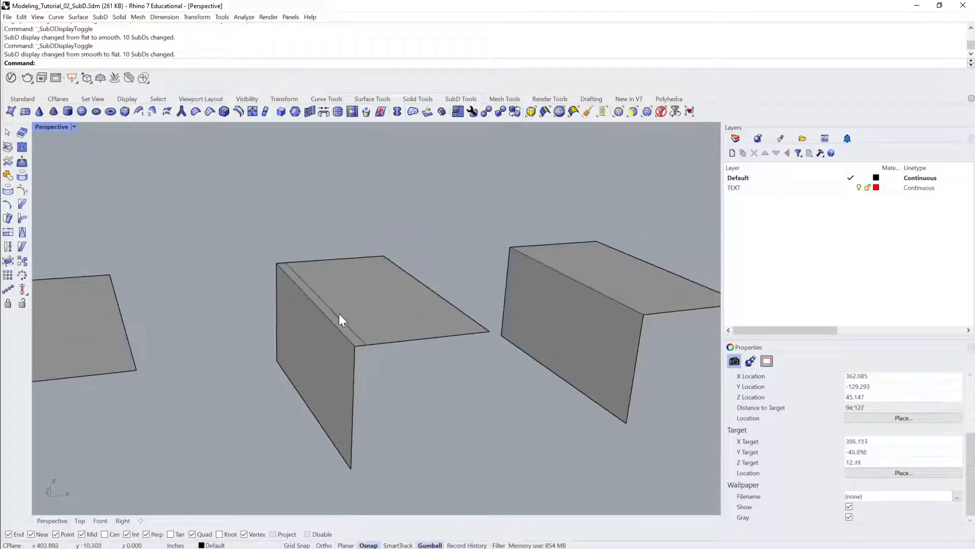
{"action": "scroll", "coordinate": [339, 313], "scroll_direction": "up", "scroll_amount": 2}
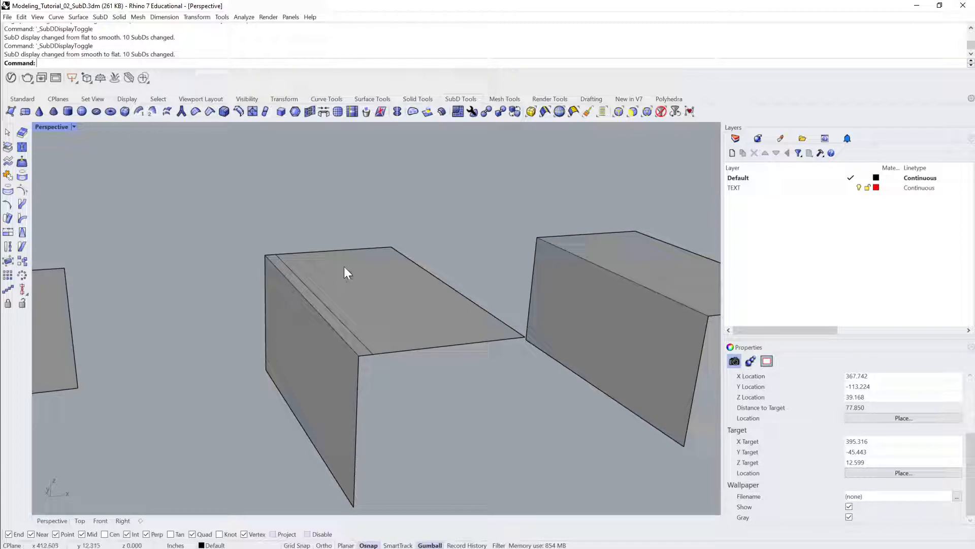
Replace the single-sided edge insertion with edges on both sides of the third L-shaped SubD's fold, using BothSides=Yes and OffsetMode=Proportional.
{"action": "key", "text": "ctrl+z"}
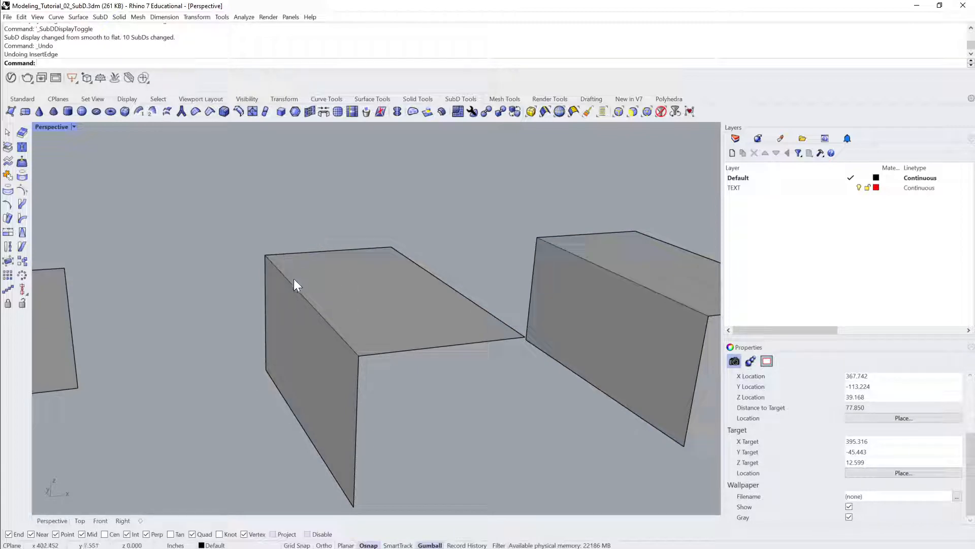
{"action": "left_click", "coordinate": [294, 283], "text": "ctrl+shift"}
{"action": "key", "text": "Up"}
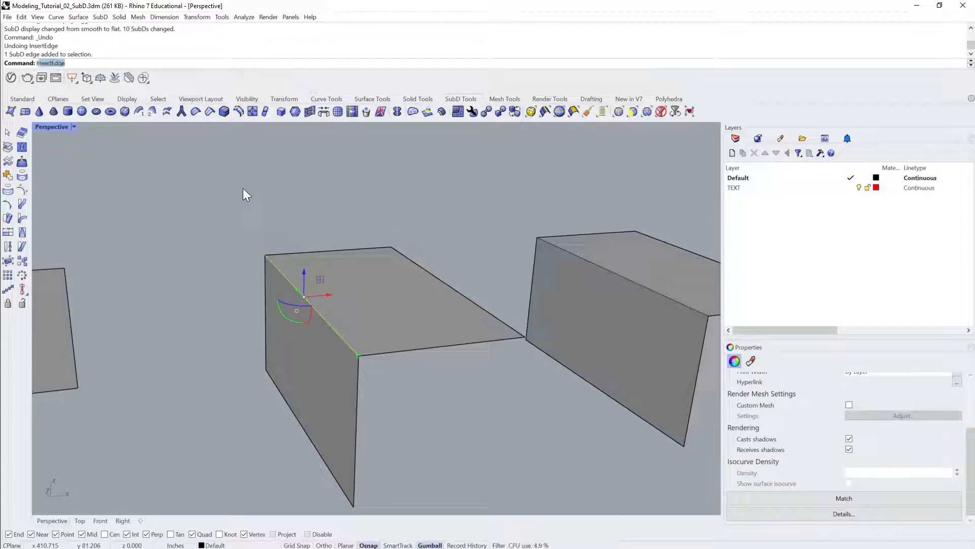
{"action": "key", "text": "Return"}
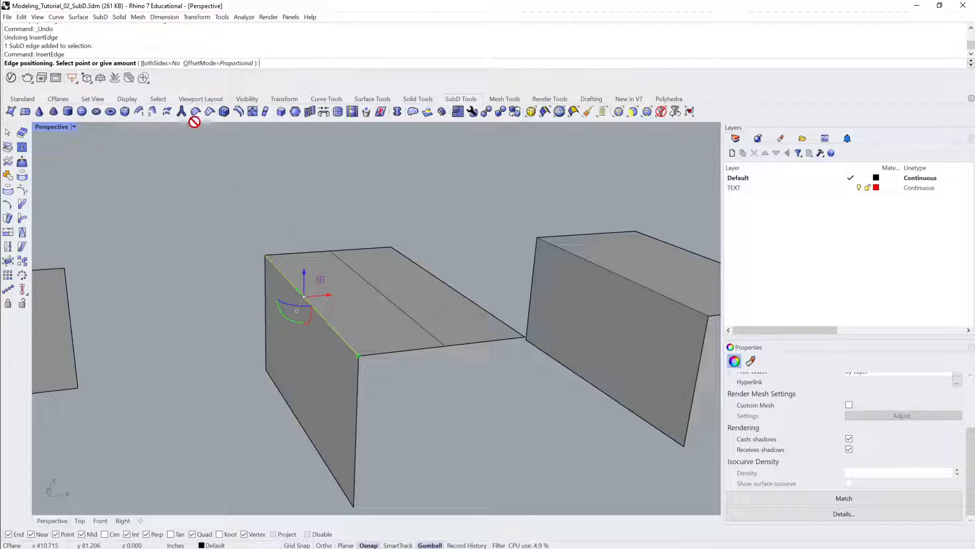
{"action": "left_click", "coordinate": [155, 64]}
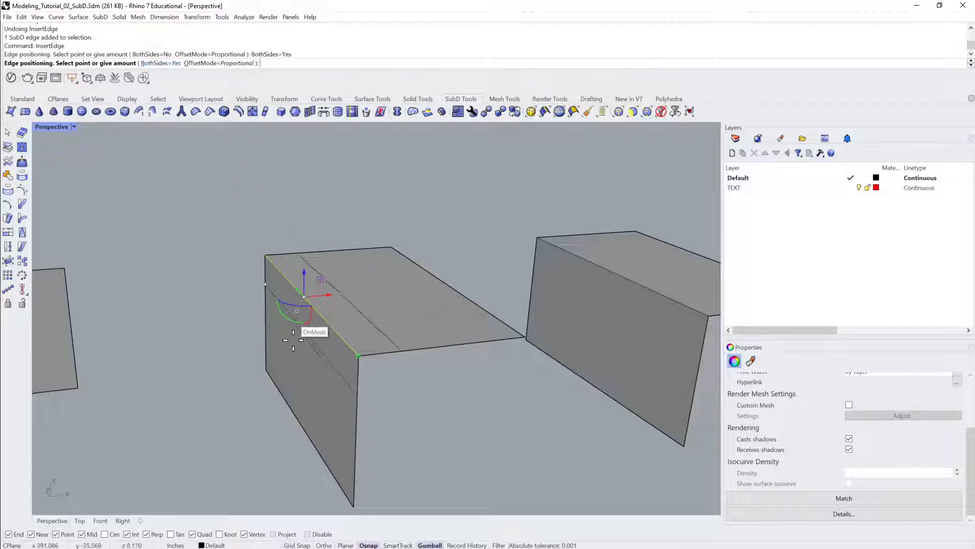
{"action": "left_click", "coordinate": [334, 314]}
Check the third L-shaped SubD's fold in smooth display and undo the double-sided edge insertion.
{"action": "right_click_drag", "start_coordinate": [334, 314], "coordinate": [343, 420]}
{"action": "left_click", "coordinate": [367, 308]}
{"action": "key", "text": "Tab"}
{"action": "key", "text": "Escape"}
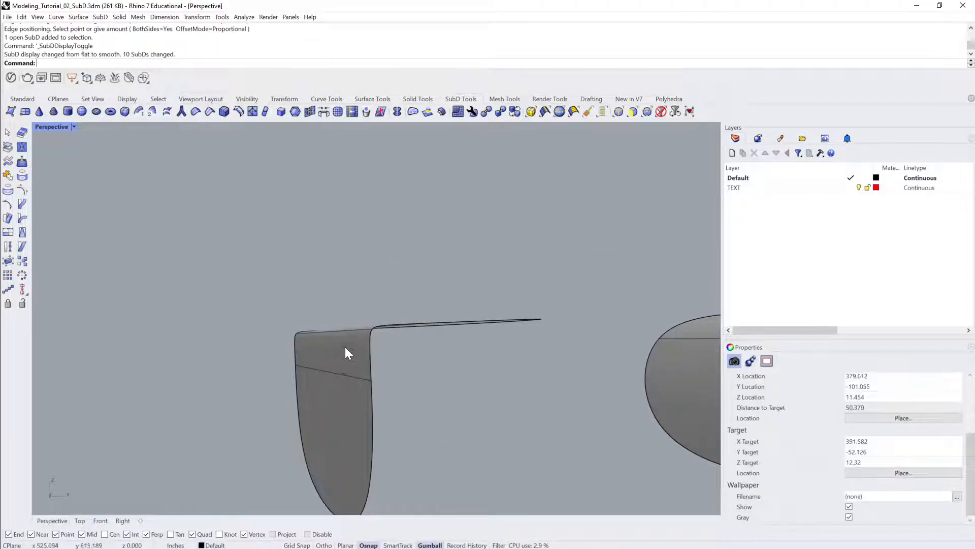
{"action": "key", "text": "ctrl+z"}
Return to flat display and move the fourth L-shaped SubD farther along the x axis, away from the third one.
{"action": "right_click_drag", "start_coordinate": [356, 329], "coordinate": [466, 276]}
{"action": "key", "text": "Tab"}
{"action": "scroll", "coordinate": [372, 325], "scroll_direction": "down", "scroll_amount": 4}
{"action": "left_click", "coordinate": [467, 276]}
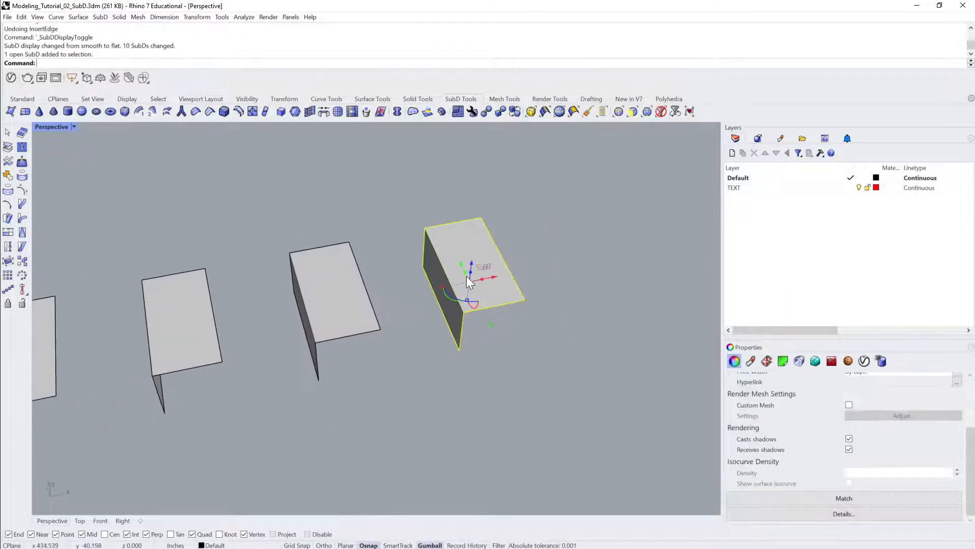
{"action": "left_click_drag", "start_coordinate": [496, 274], "coordinate": [579, 264]}
{"action": "right_click_drag", "start_coordinate": [470, 284], "coordinate": [433, 288]}
{"action": "left_click", "coordinate": [417, 287]}
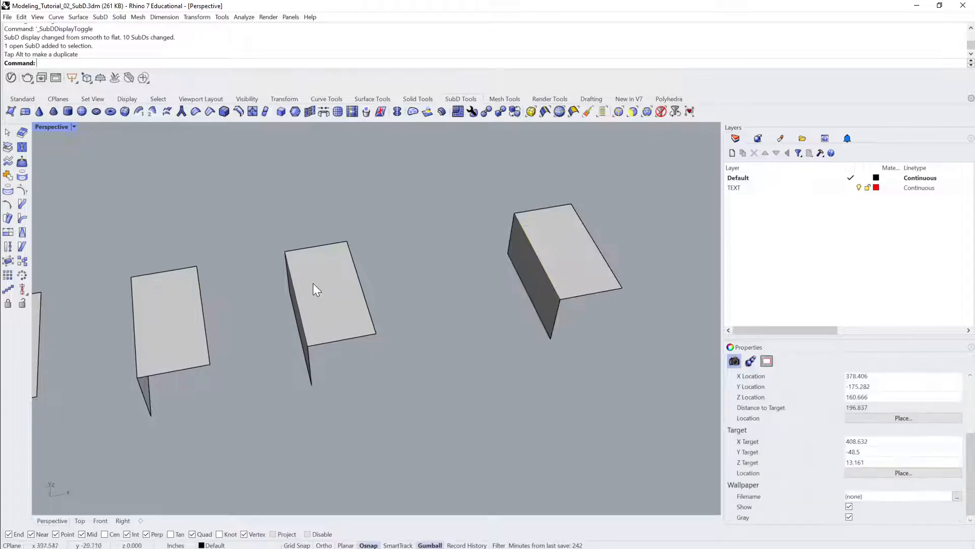
Widen the third L-shaped SubD's upper face by moving its outer edge along the x axis toward the fourth SubD.
{"action": "left_click", "coordinate": [362, 284], "text": "ctrl+shift"}
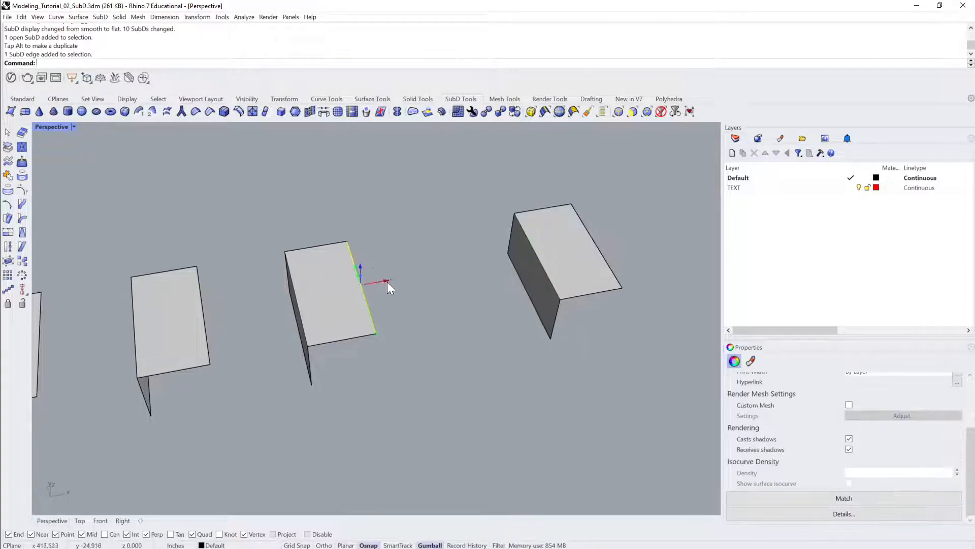
{"action": "left_click_drag", "start_coordinate": [388, 281], "coordinate": [474, 262]}
{"action": "left_click", "coordinate": [447, 365]}
Try inserting edges on both sides of the widened SubD's fold with BothSides=Yes and OffsetMode=Proportional, and undo the insertion.
{"action": "right_click_drag", "start_coordinate": [447, 375], "coordinate": [283, 389]}
{"action": "scroll", "coordinate": [383, 354], "scroll_direction": "up", "scroll_amount": 3}
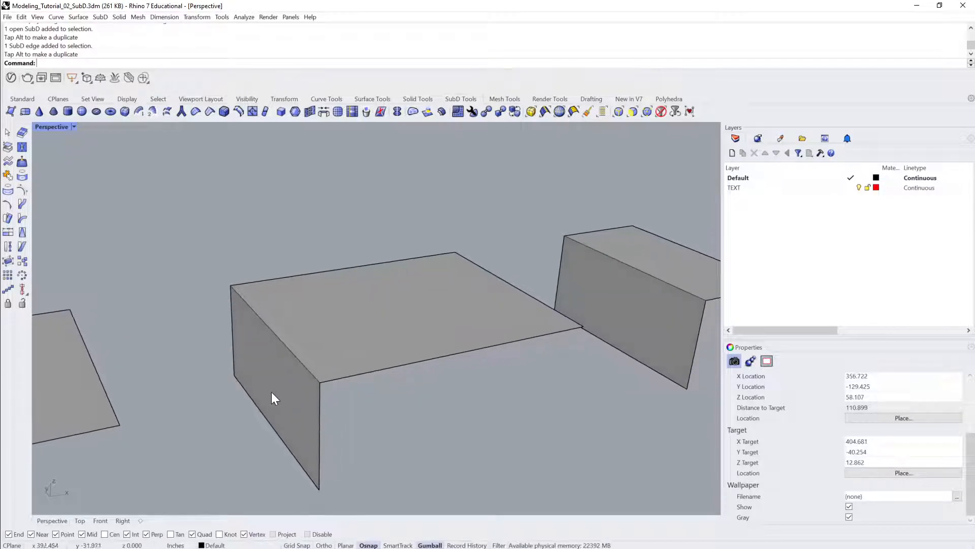
{"action": "right_click_drag", "start_coordinate": [333, 366], "coordinate": [300, 362]}
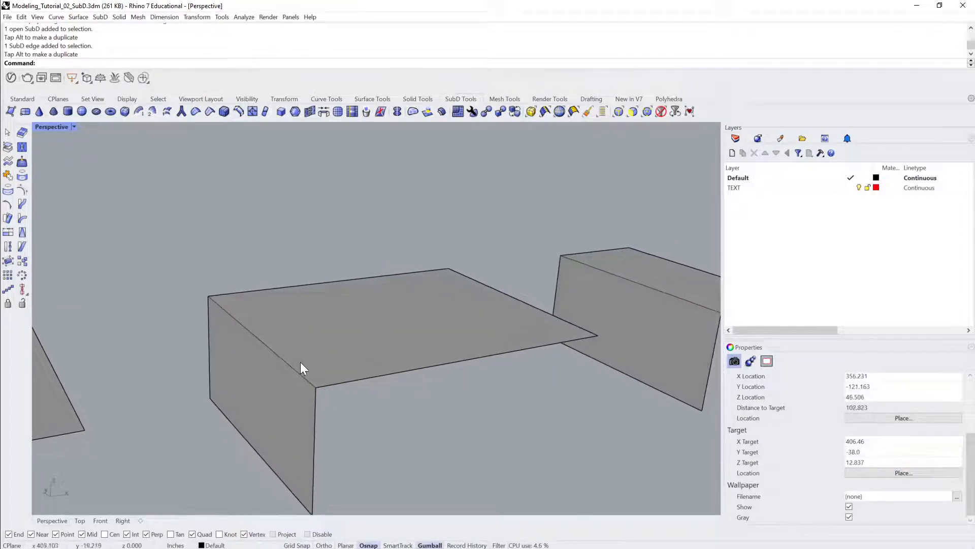
{"action": "left_click", "coordinate": [271, 350], "text": "ctrl+shift"}
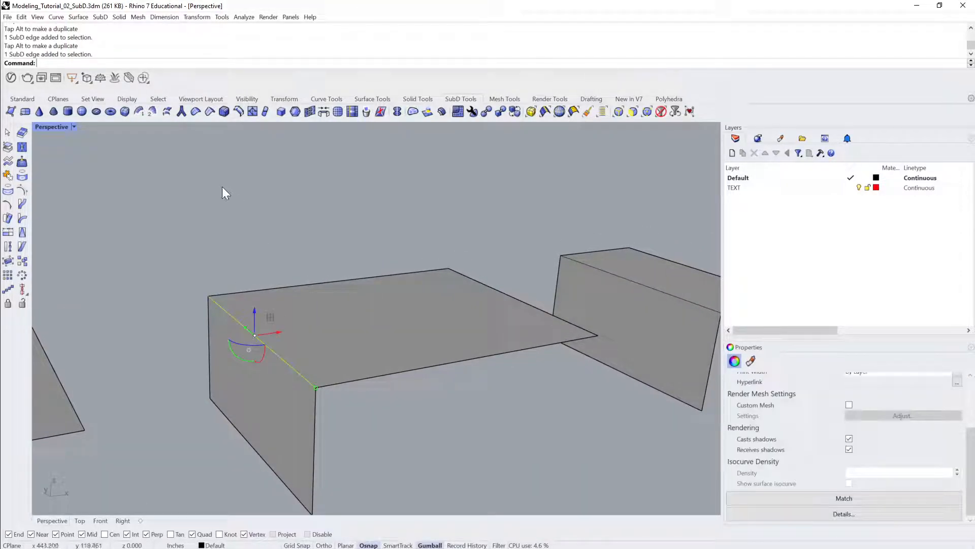
{"action": "type", "text": "InsertEdge"}
{"action": "key", "text": "Return"}
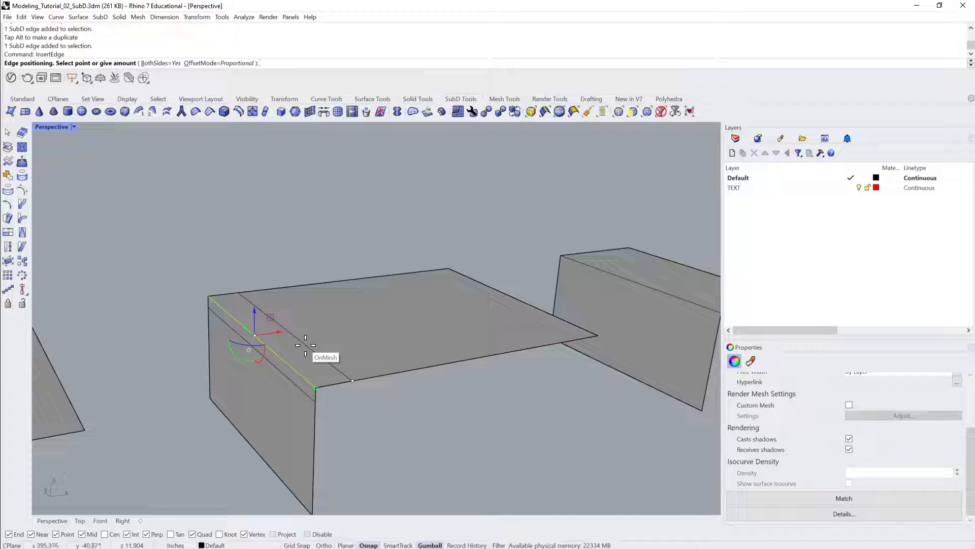
{"action": "left_click", "coordinate": [307, 315]}
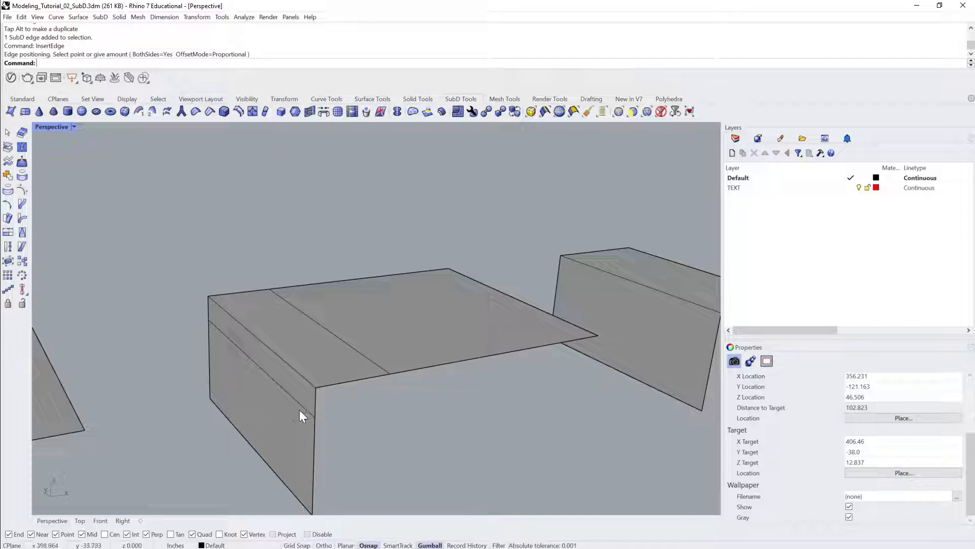
{"action": "key", "text": "ctrl+z"}
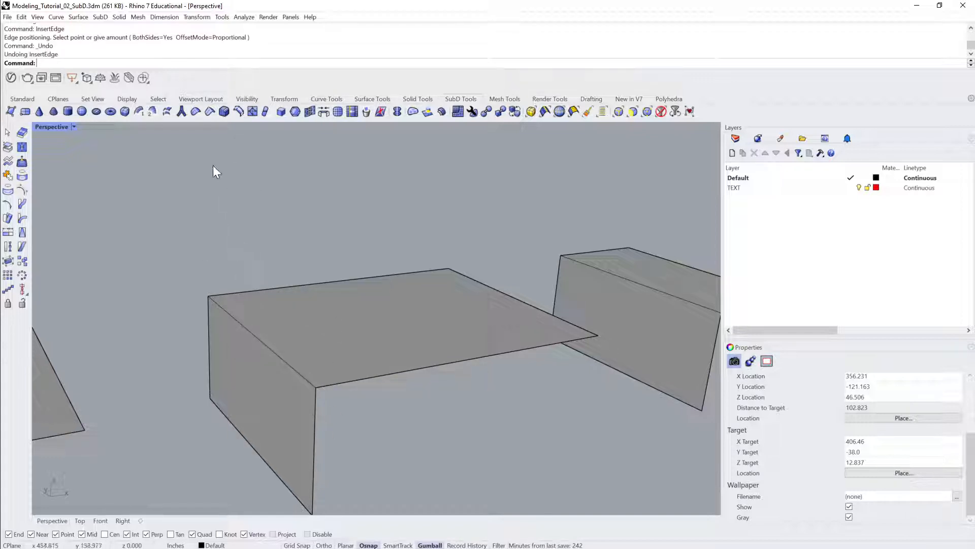
Insert edges on both sides of the widened SubD's fold, close to the fold edge, with BothSides=Yes and OffsetMode=Absolute.
{"action": "left_click", "coordinate": [255, 334], "text": "ctrl+shift"}
{"action": "key", "text": "Return"}
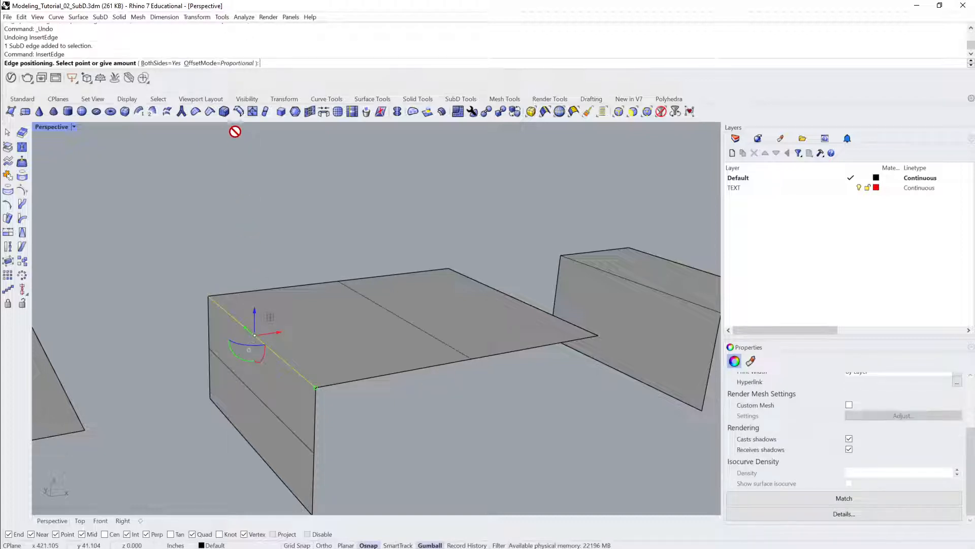
{"action": "left_click", "coordinate": [239, 63]}
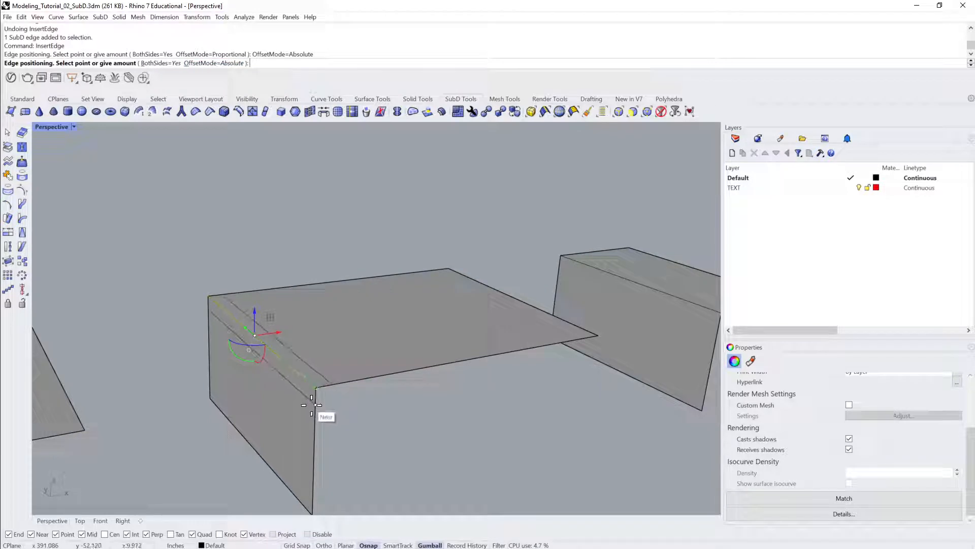
{"action": "left_click", "coordinate": [311, 404]}
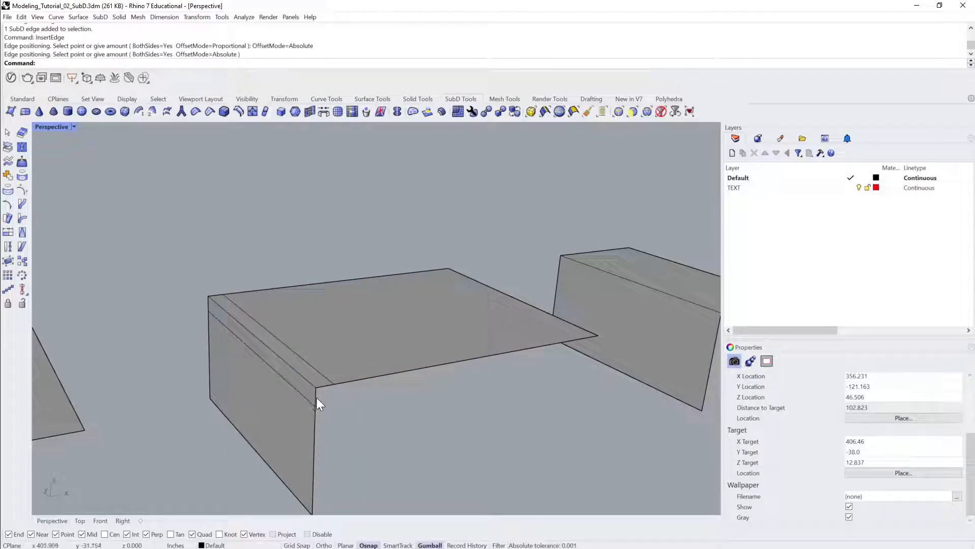
Examine the widened SubD's fold in smooth display and compare it with the uncreased and creased L-shaped SubDs in the row.
{"action": "right_click_drag", "start_coordinate": [317, 391], "coordinate": [399, 457], "text": "shift"}
{"action": "scroll", "coordinate": [335, 390], "scroll_direction": "up", "scroll_amount": 2}
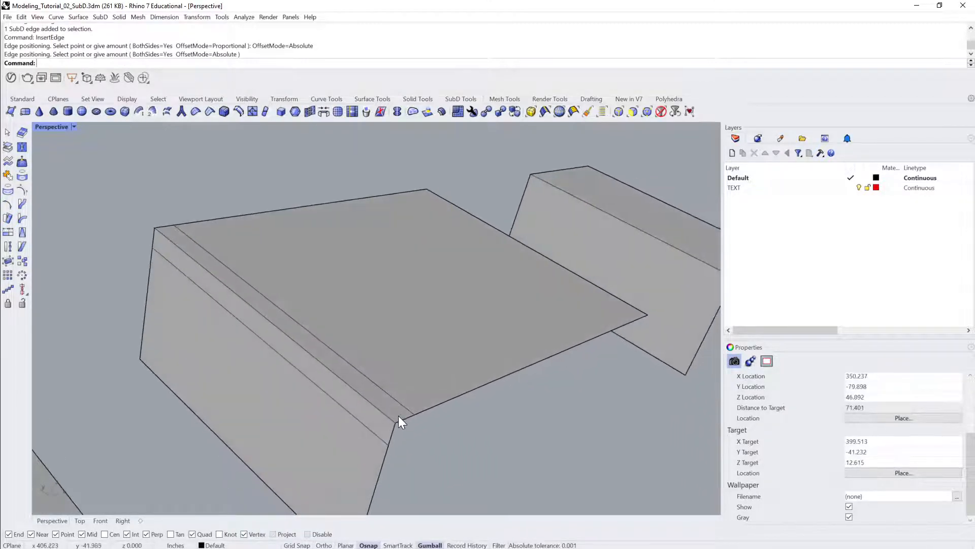
{"action": "scroll", "coordinate": [362, 315], "scroll_direction": "down", "scroll_amount": 3}
{"action": "left_click", "coordinate": [362, 315]}
{"action": "key", "text": "Tab"}
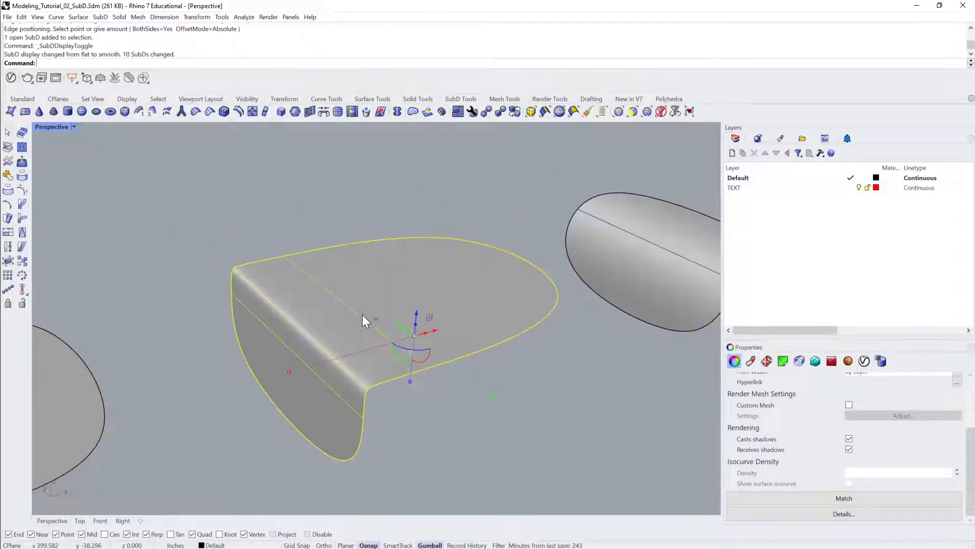
{"action": "left_click", "coordinate": [405, 424]}
{"action": "right_click_drag", "start_coordinate": [405, 424], "coordinate": [383, 345]}
{"action": "scroll", "coordinate": [389, 359], "scroll_direction": "up", "scroll_amount": 2}
{"action": "scroll", "coordinate": [389, 359], "scroll_direction": "down", "scroll_amount": 2}
{"action": "left_click", "coordinate": [138, 337]}
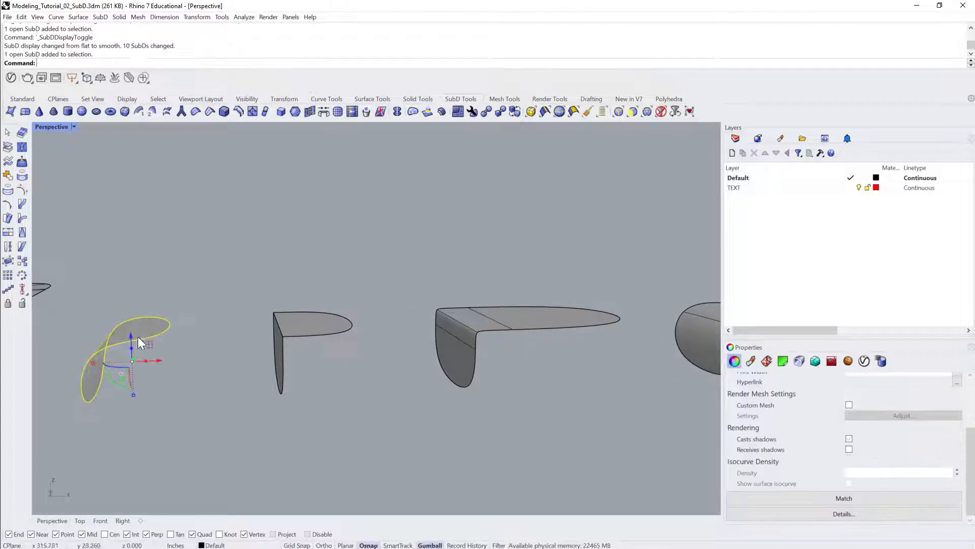
{"action": "right_click_drag", "start_coordinate": [254, 331], "coordinate": [208, 306]}
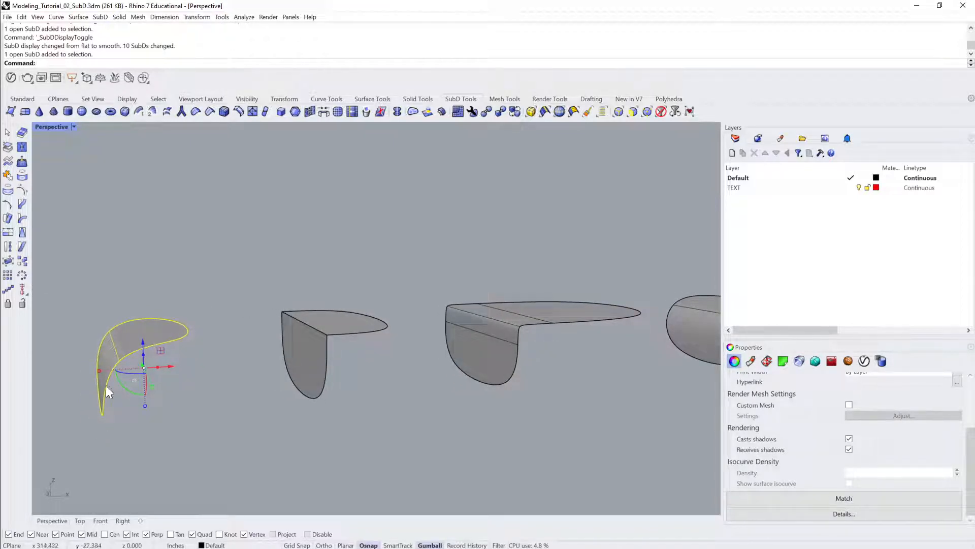
{"action": "right_click_drag", "start_coordinate": [375, 323], "coordinate": [470, 283]}
{"action": "left_click", "coordinate": [470, 283]}
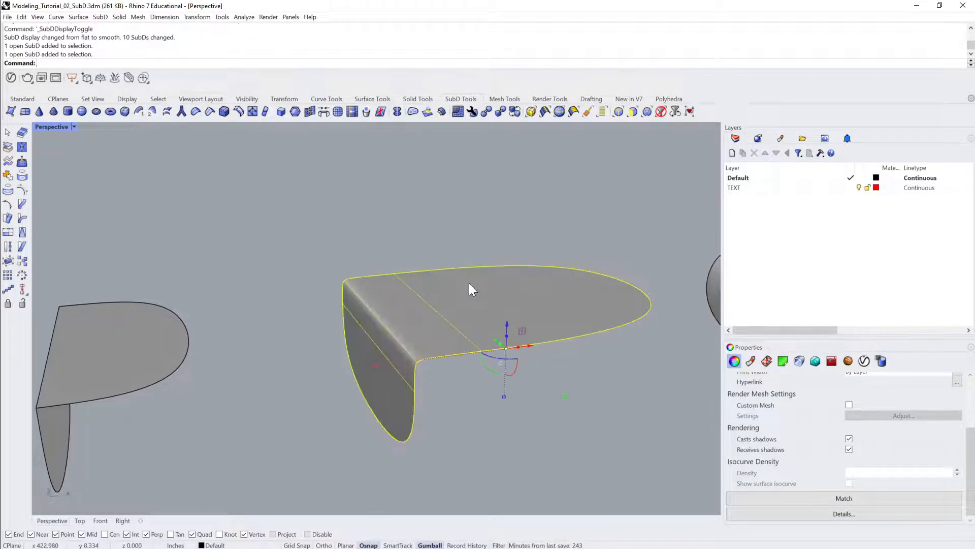
Compare the widened SubD's fold in flat and smooth display, and with and without the inserted edges using undo and redo.
{"action": "key", "text": "Tab"}
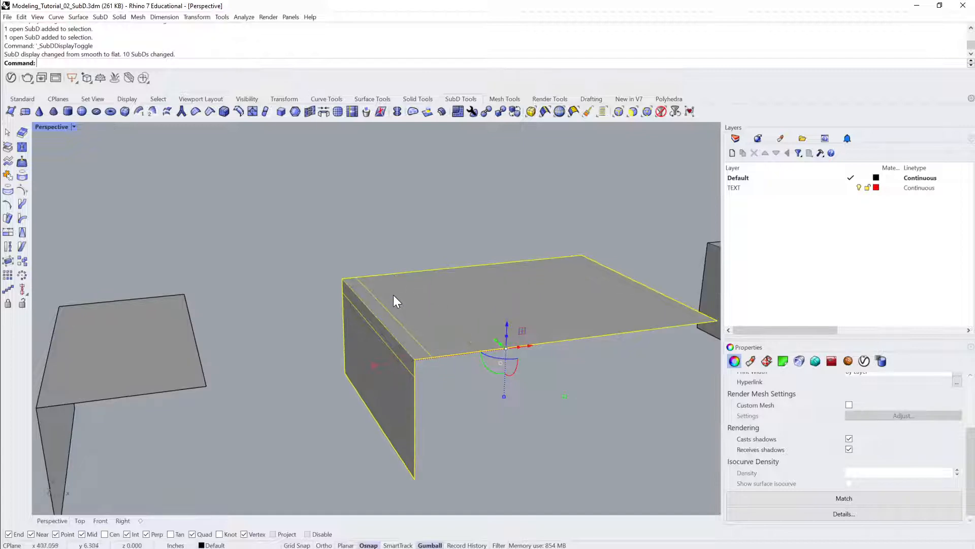
{"action": "right_click_drag", "start_coordinate": [460, 281], "coordinate": [424, 256]}
{"action": "left_click", "coordinate": [424, 255]}
{"action": "left_click", "coordinate": [435, 315]}
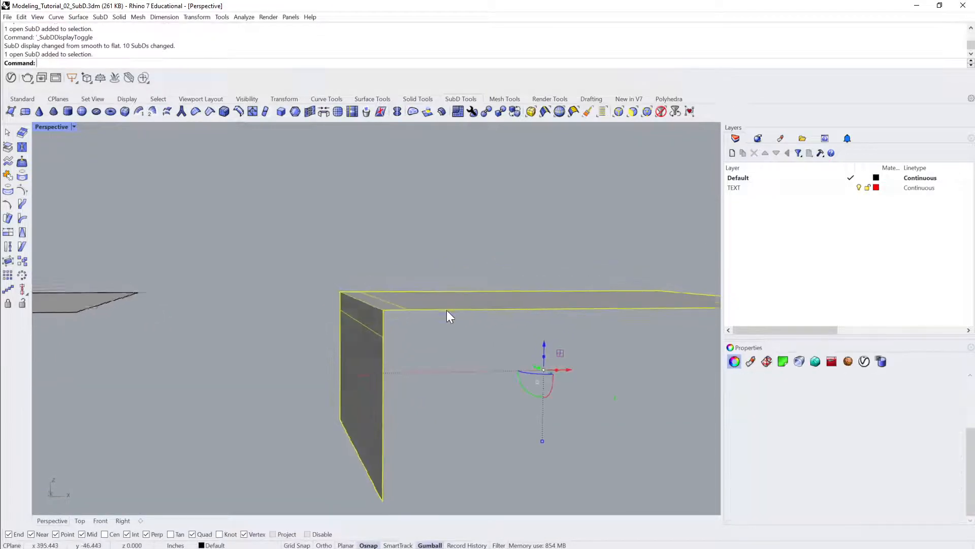
{"action": "key", "text": "Tab"}
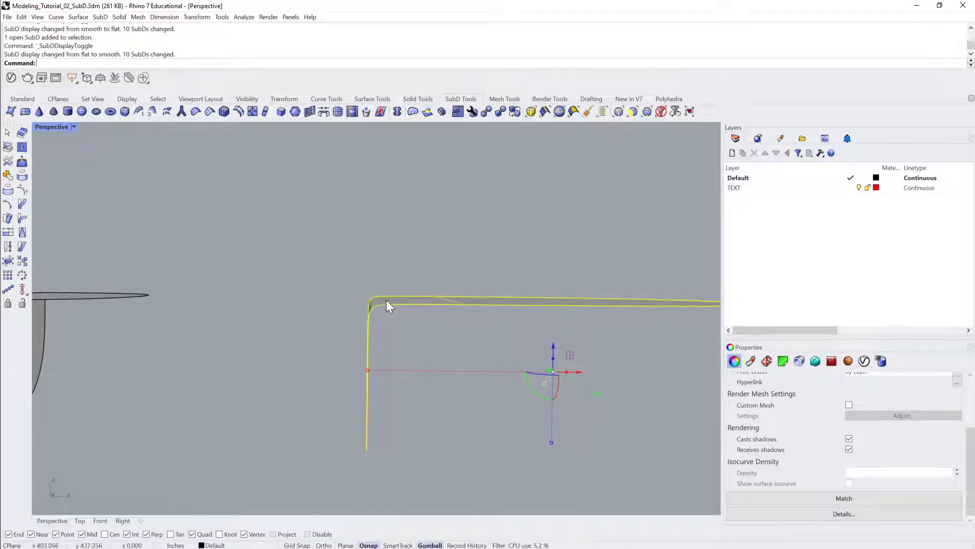
{"action": "right_click_drag", "start_coordinate": [350, 340], "coordinate": [460, 322]}
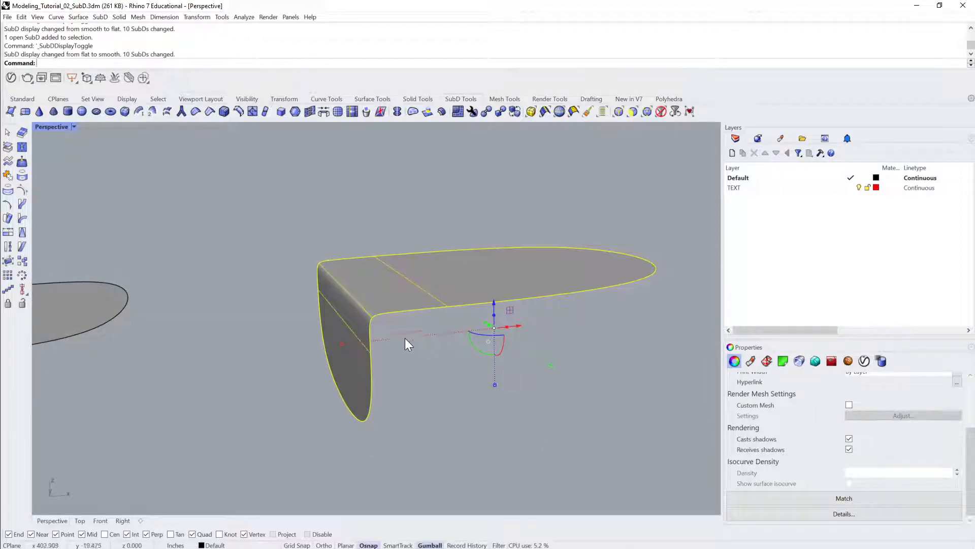
{"action": "key", "text": "ctrl+z"}
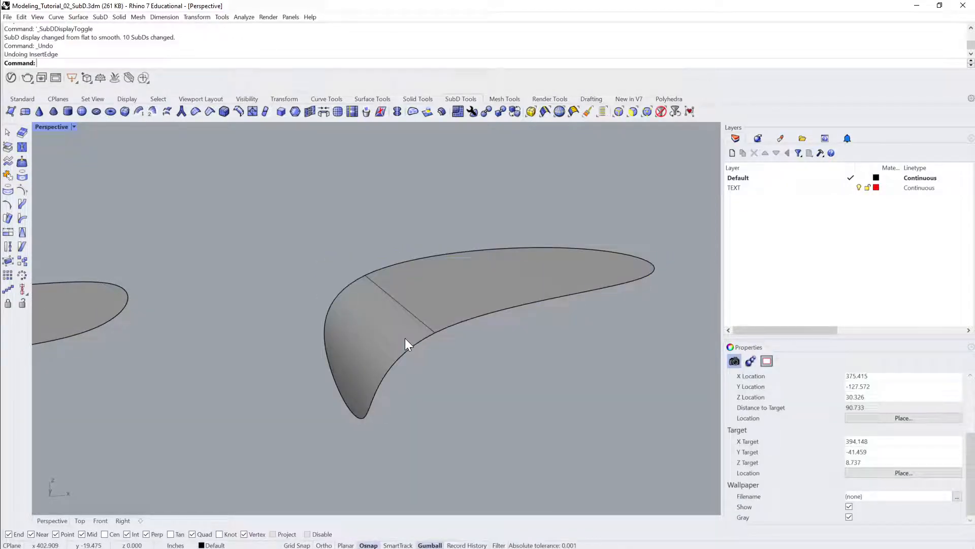
{"action": "key", "text": "ctrl+y"}
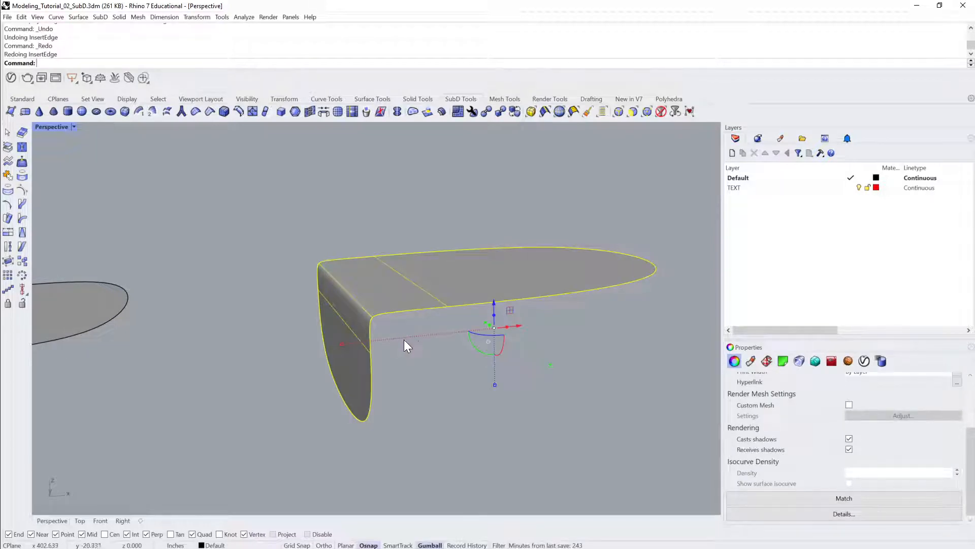
In flat display, move the upper face's inserted edge outward along x and the vertical face's inserted edge down, away from the fold.
{"action": "key", "text": "Tab"}
{"action": "left_click", "coordinate": [437, 352]}
{"action": "right_click_drag", "start_coordinate": [437, 351], "coordinate": [437, 376]}
{"action": "scroll", "coordinate": [437, 376], "scroll_direction": "down", "scroll_amount": 3}
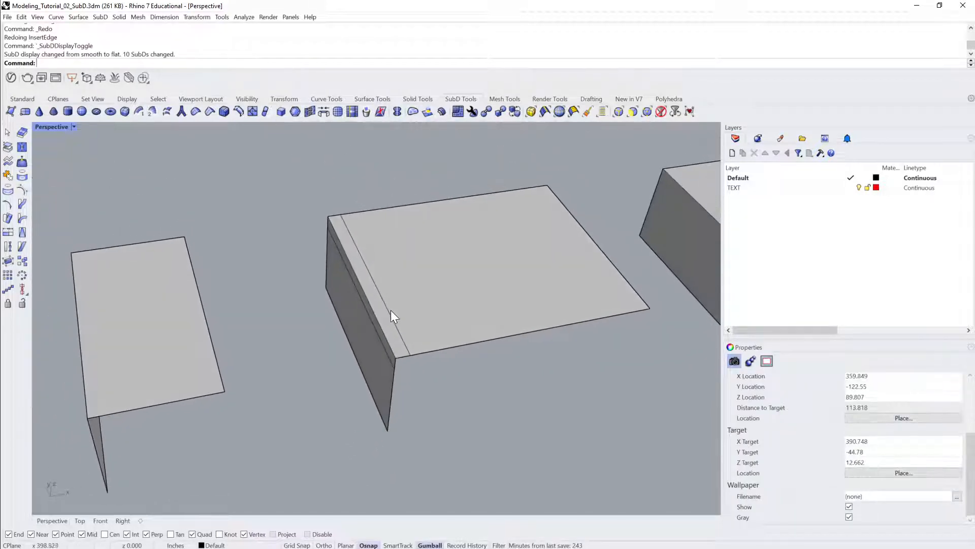
{"action": "left_click", "coordinate": [391, 310], "text": "ctrl+shift"}
{"action": "left_click_drag", "start_coordinate": [405, 270], "coordinate": [524, 264]}
{"action": "left_click", "coordinate": [402, 350]}
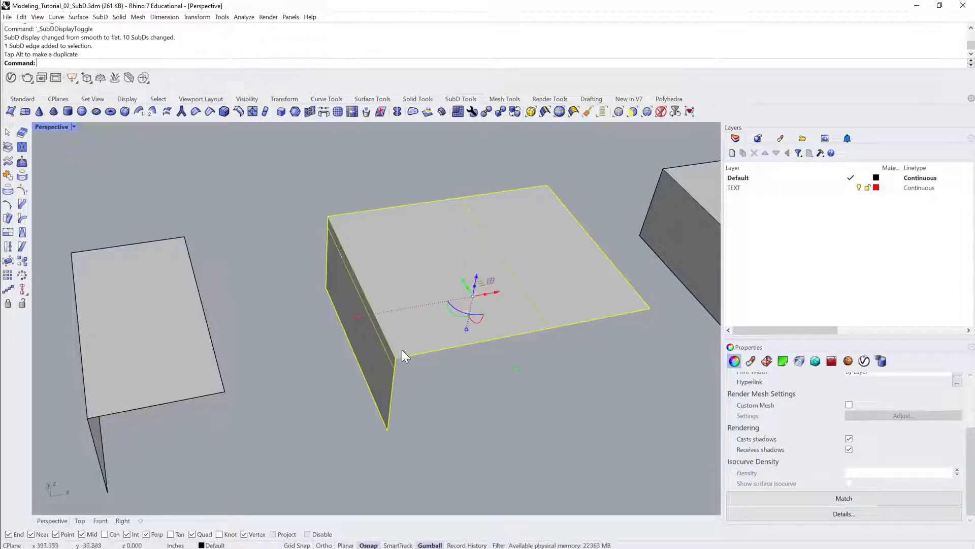
{"action": "left_click", "coordinate": [409, 354]}
{"action": "left_click", "coordinate": [372, 321], "text": "ctrl+shift"}
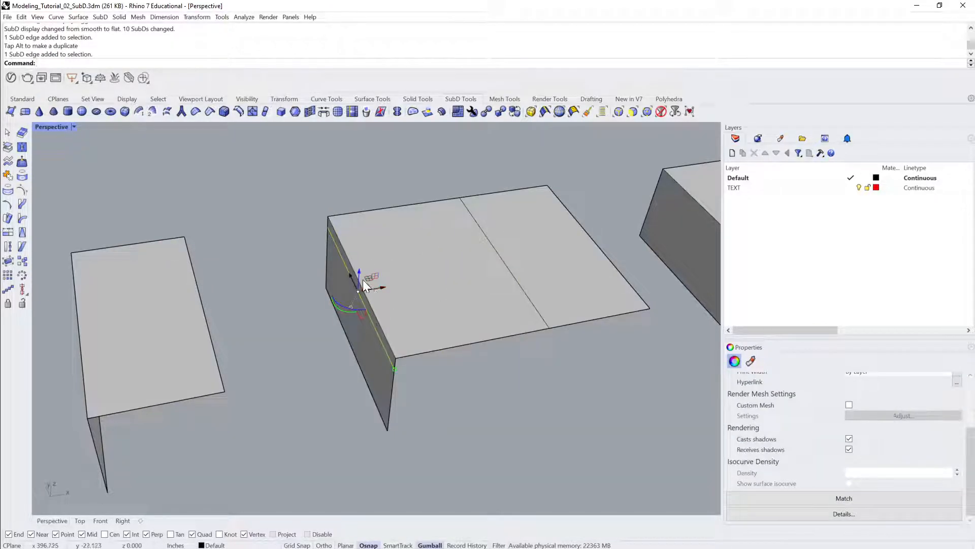
{"action": "left_click_drag", "start_coordinate": [360, 278], "coordinate": [363, 320]}
Check the softened fold from the side in smooth display and undo both inserted-edge moves.
{"action": "left_click", "coordinate": [417, 298]}
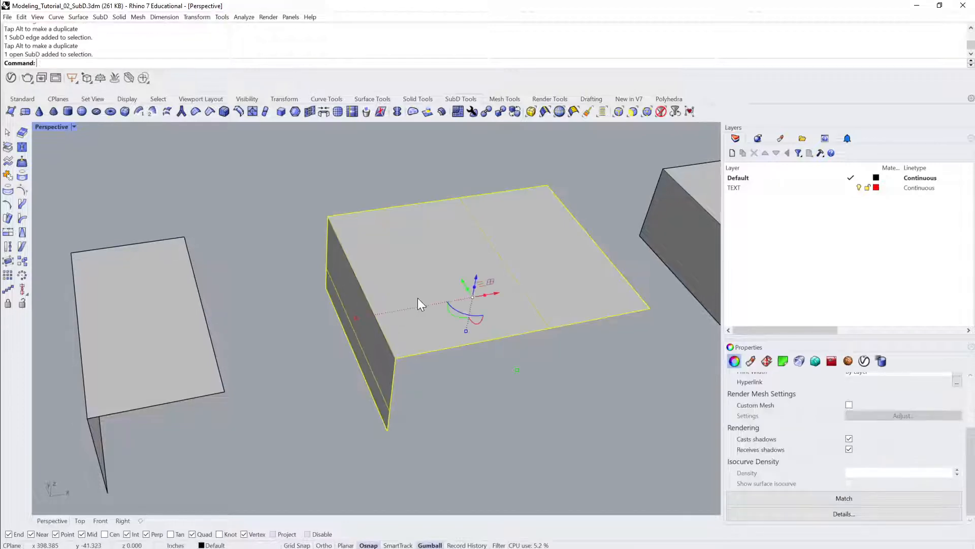
{"action": "key", "text": "Tab"}
{"action": "right_click_drag", "start_coordinate": [418, 304], "coordinate": [417, 388]}
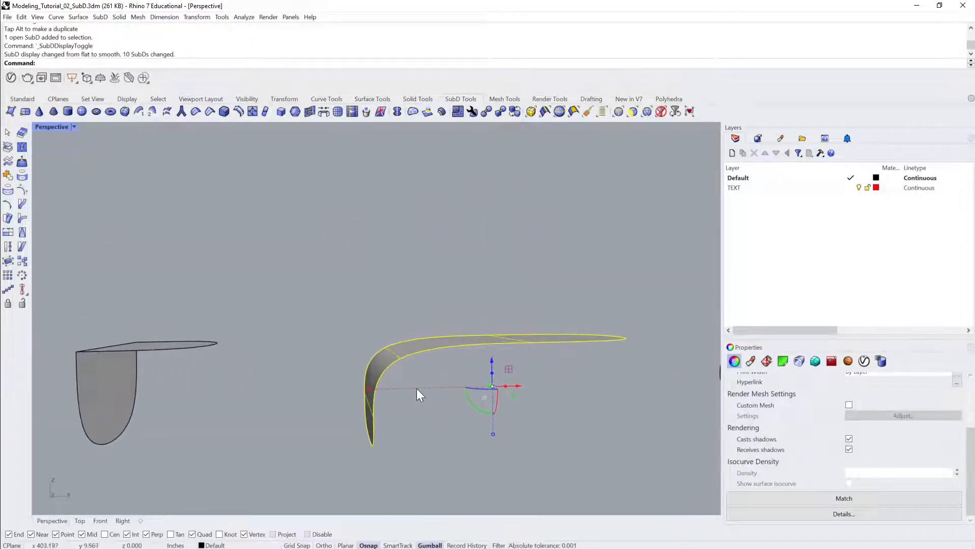
{"action": "key", "text": "ctrl+z"}
{"action": "key", "text": "ctrl+z"}
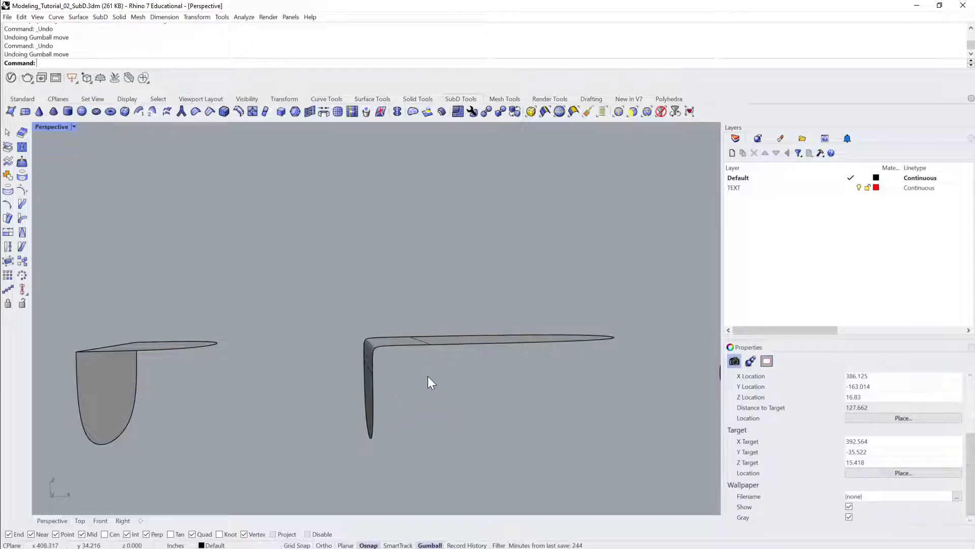
In flat display, move the upper face's inserted edge along x and the vertical face's inserted edge up, both close to the fold.
{"action": "type", "text": "l"}
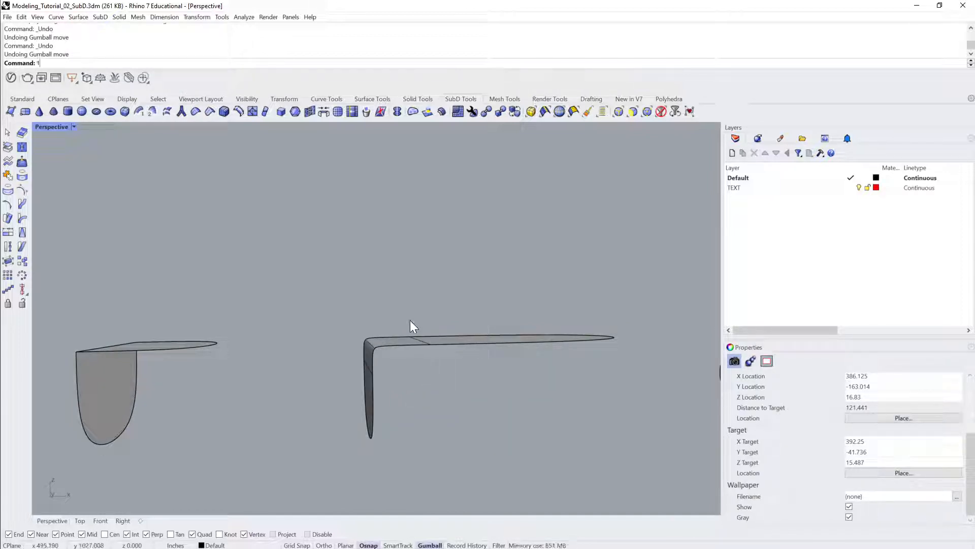
{"action": "key", "text": "Tab"}
{"action": "left_click", "coordinate": [403, 339]}
{"action": "right_click_drag", "start_coordinate": [402, 339], "coordinate": [470, 351]}
{"action": "left_click", "coordinate": [378, 280]}
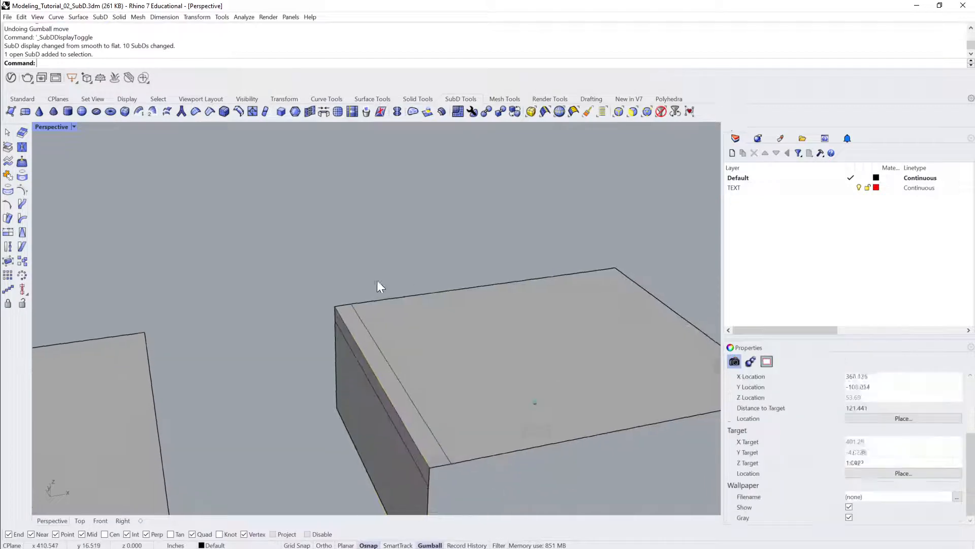
{"action": "right_click_drag", "start_coordinate": [377, 281], "coordinate": [377, 342]}
{"action": "left_click", "coordinate": [384, 346], "text": "ctrl+shift"}
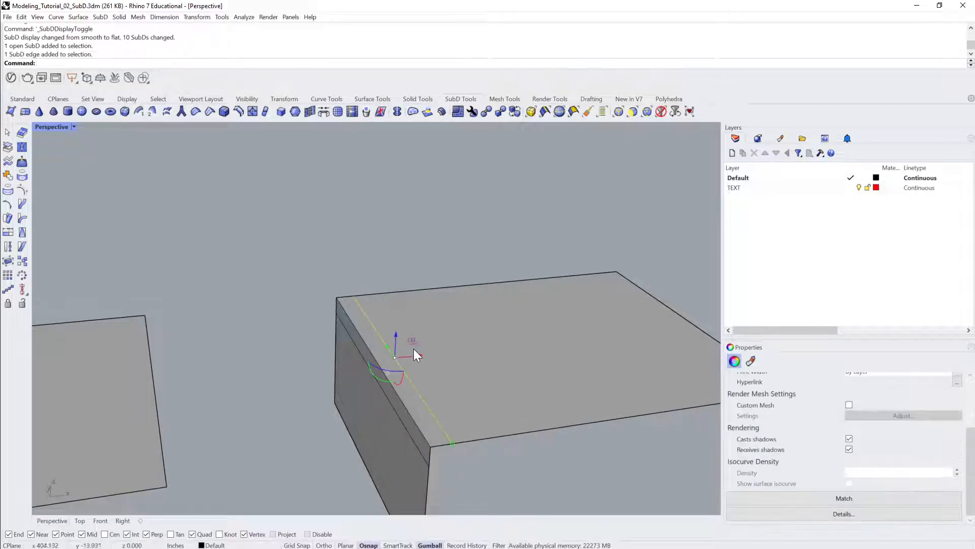
{"action": "left_click_drag", "start_coordinate": [420, 352], "coordinate": [379, 345]}
{"action": "key", "text": "Escape"}
{"action": "left_click", "coordinate": [364, 357], "text": "ctrl+shift"}
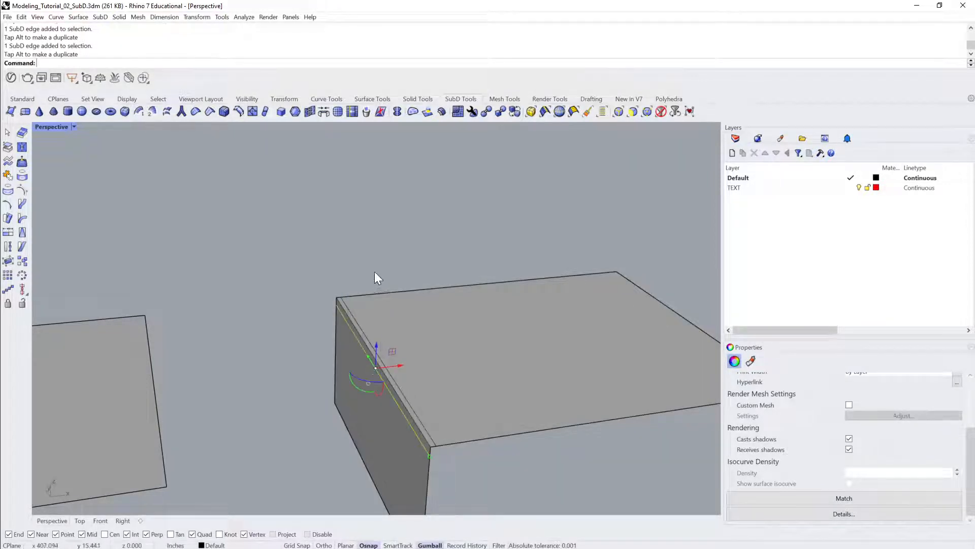
{"action": "left_click", "coordinate": [378, 340]}
Check the tightened fold up close in smooth display, return to flat display and undo both inserted-edge moves.
{"action": "key", "text": "Tab"}
{"action": "key", "text": "Escape"}
{"action": "right_click_drag", "start_coordinate": [388, 262], "coordinate": [432, 311]}
{"action": "scroll", "coordinate": [444, 317], "scroll_direction": "up", "scroll_amount": 8}
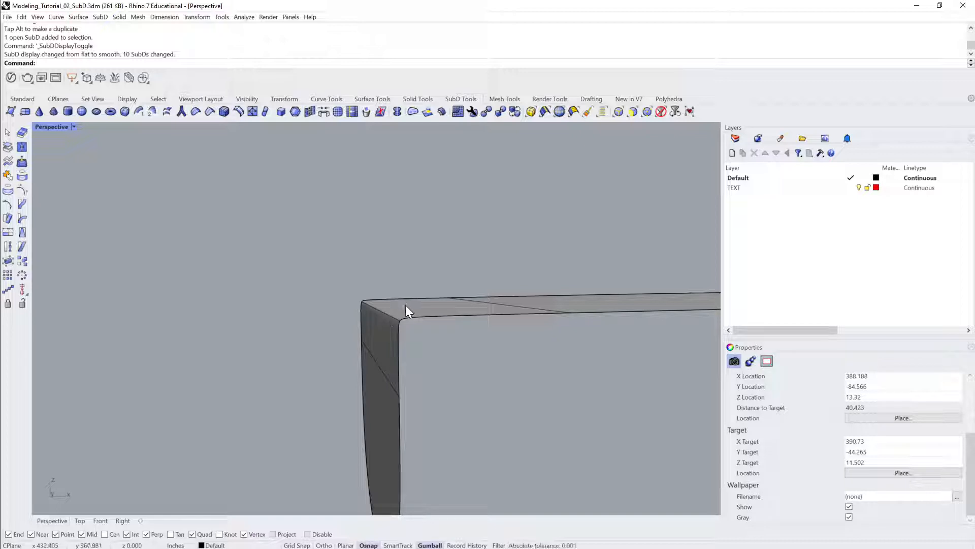
{"action": "key", "text": "Tab"}
{"action": "right_click_drag", "start_coordinate": [429, 281], "coordinate": [436, 307]}
{"action": "key", "text": "ctrl+z"}
{"action": "key", "text": "ctrl+z"}
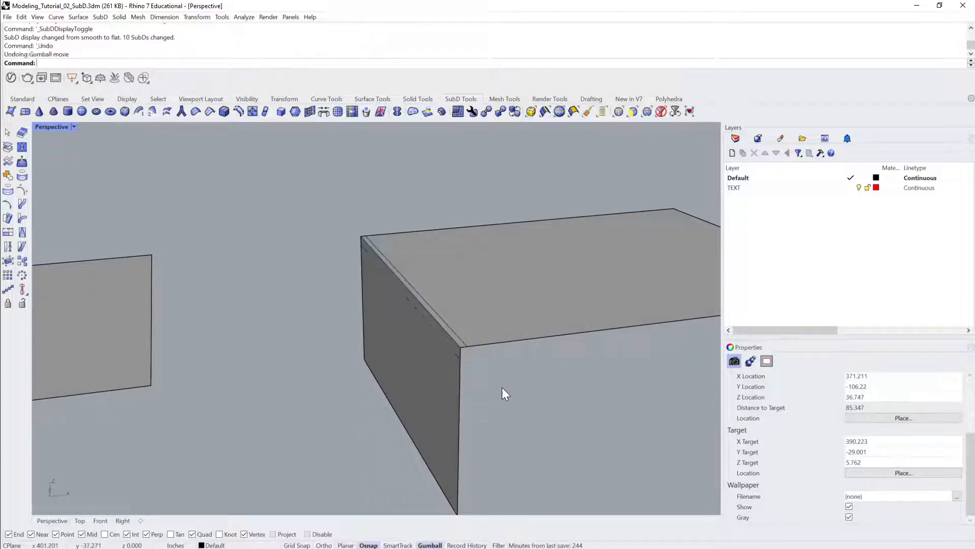
{"action": "scroll", "coordinate": [496, 380], "scroll_direction": "down", "scroll_amount": 6}
{"action": "right_click_drag", "start_coordinate": [496, 380], "coordinate": [578, 269]}
{"action": "scroll", "coordinate": [501, 360], "scroll_direction": "down", "scroll_amount": 3}
{"action": "scroll", "coordinate": [528, 251], "scroll_direction": "up", "scroll_amount": 5}
{"action": "left_click", "coordinate": [528, 250]}
{"action": "scroll", "coordinate": [528, 248], "scroll_direction": "up", "scroll_amount": 2}
{"action": "right_click_drag", "start_coordinate": [528, 248], "coordinate": [485, 250]}
{"action": "left_click", "coordinate": [430, 231]}
{"action": "left_click", "coordinate": [476, 312], "text": "ctrl+shift"}
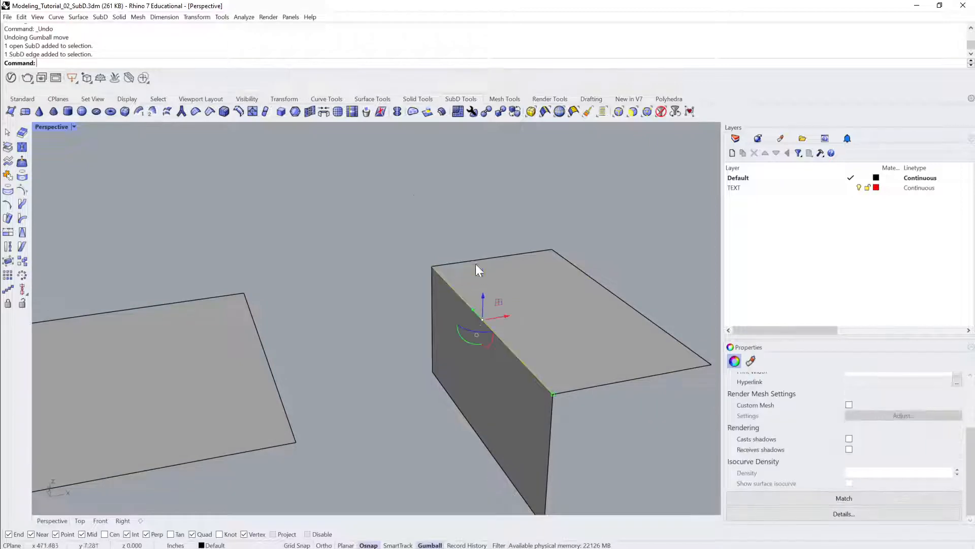
Add the line "InsertEdge" below "Remove Crease" in the red SubD hotkeys and commands text.
{"action": "right_click_drag", "start_coordinate": [254, 305], "coordinate": [503, 431]}
{"action": "scroll", "coordinate": [248, 324], "scroll_direction": "down", "scroll_amount": 5}
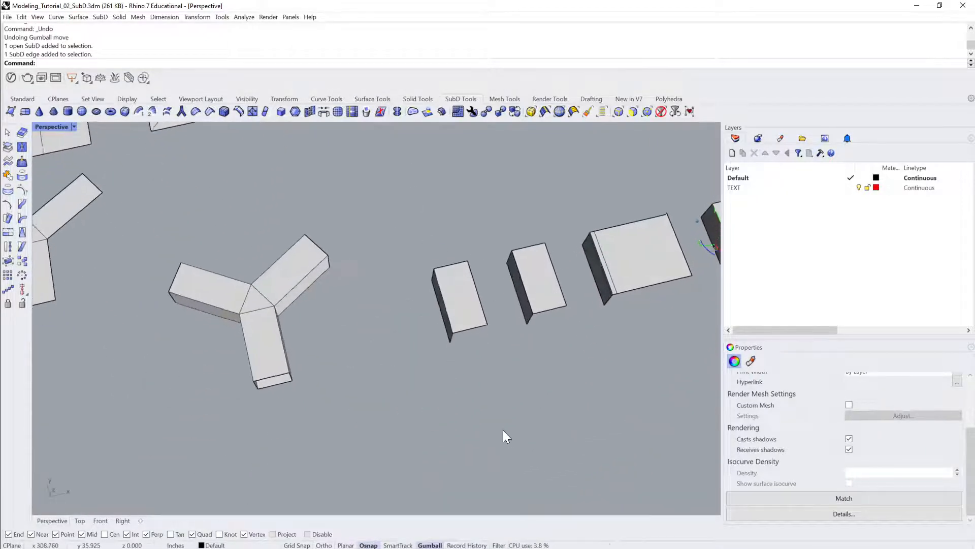
{"action": "scroll", "coordinate": [393, 388], "scroll_direction": "down", "scroll_amount": 2}
{"action": "scroll", "coordinate": [393, 389], "scroll_direction": "down", "scroll_amount": 7}
{"action": "right_click_drag", "start_coordinate": [393, 389], "coordinate": [688, 336], "text": "shift"}
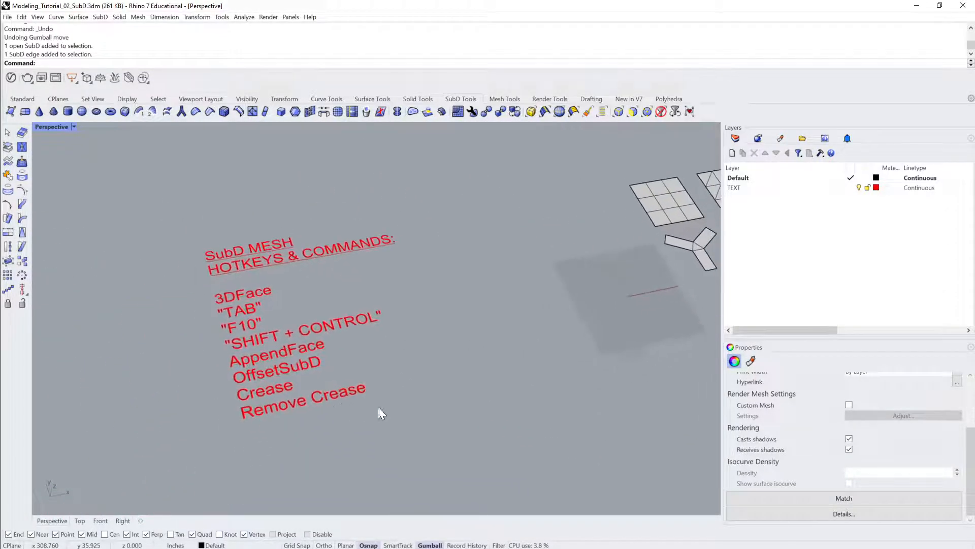
{"action": "left_click", "coordinate": [329, 399]}
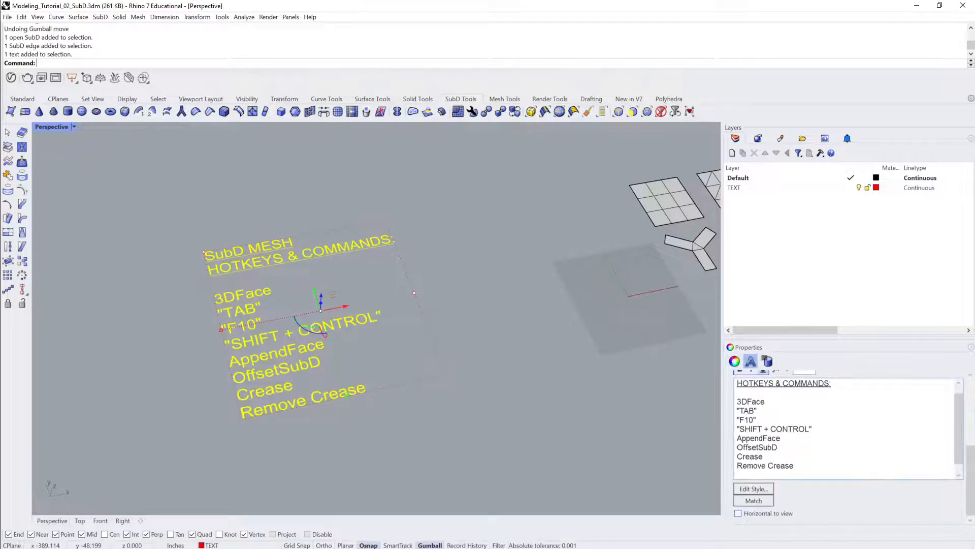
{"action": "left_click", "coordinate": [794, 465]}
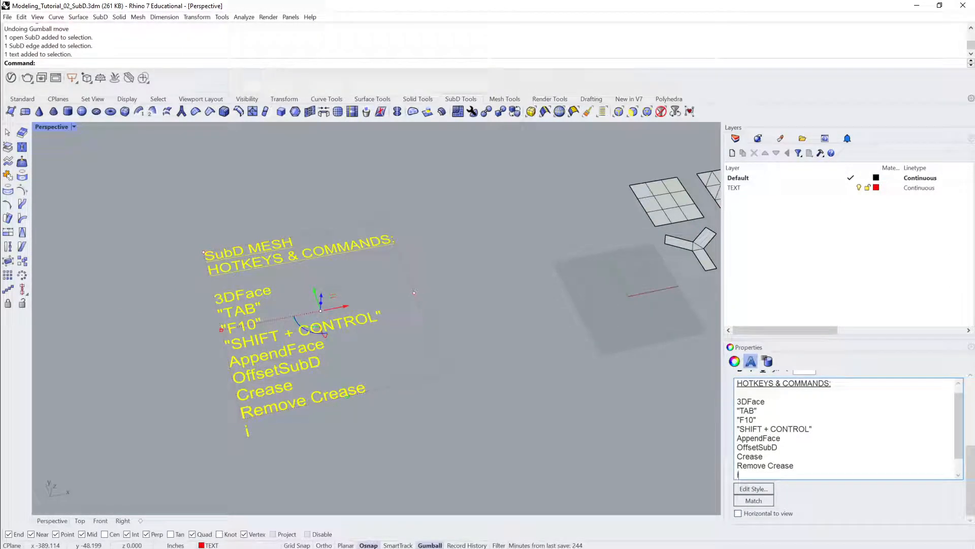
{"action": "type", "text": "InsertEdg"}
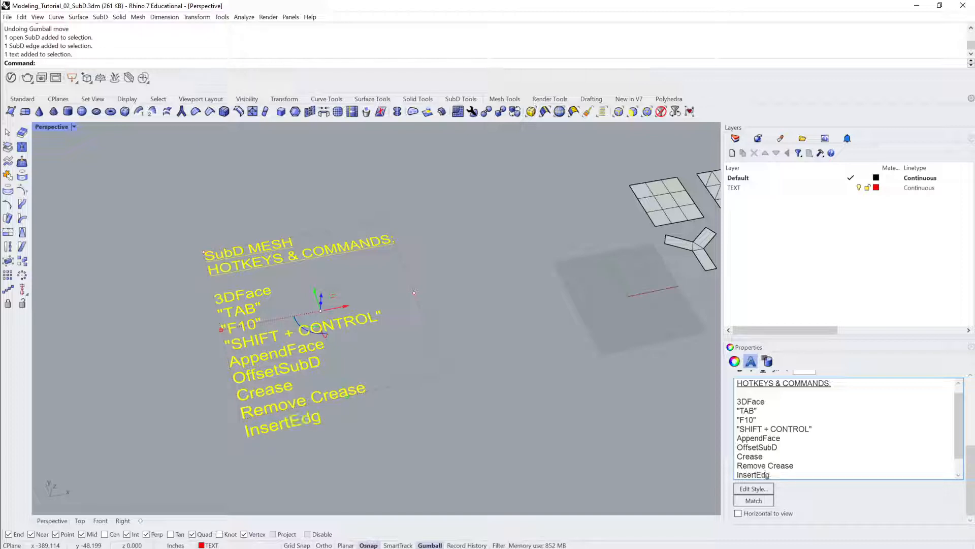
{"action": "type", "text": "e"}
{"action": "key", "text": "Return"}
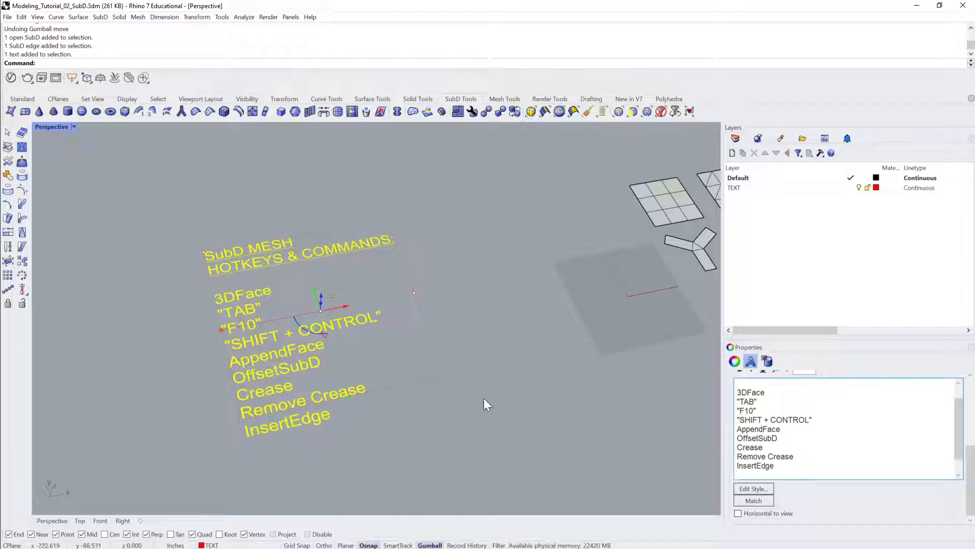
{"action": "left_click", "coordinate": [482, 398]}
Zoom to the last L-shaped SubD in the row and compare its plain fold with the widened SubD's inserted edges.
{"action": "scroll", "coordinate": [481, 398], "scroll_direction": "down", "scroll_amount": 6}
{"action": "scroll", "coordinate": [556, 308], "scroll_direction": "up", "scroll_amount": 3}
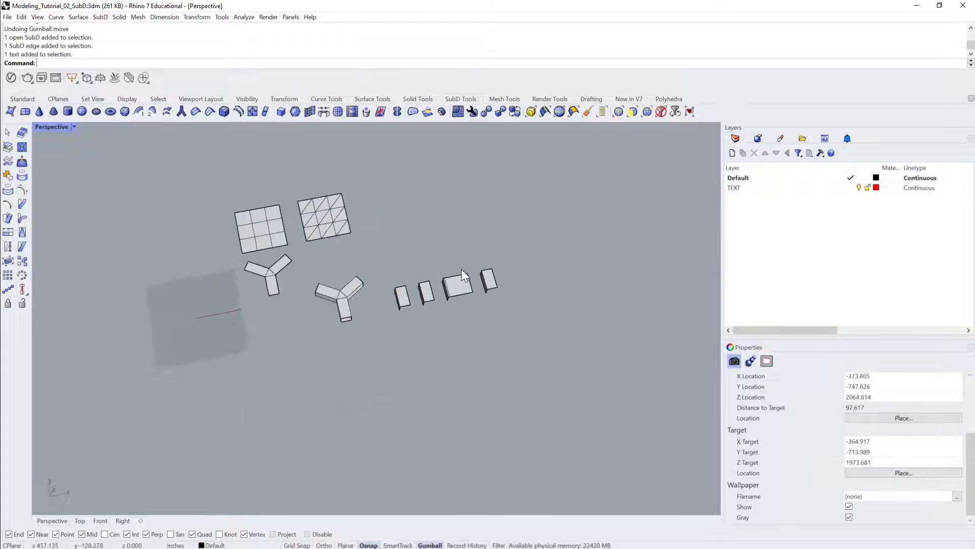
{"action": "left_click", "coordinate": [488, 289]}
{"action": "type", "text": "z"}
{"action": "key", "text": "Return"}
{"action": "type", "text": "s"}
{"action": "key", "text": "Return"}
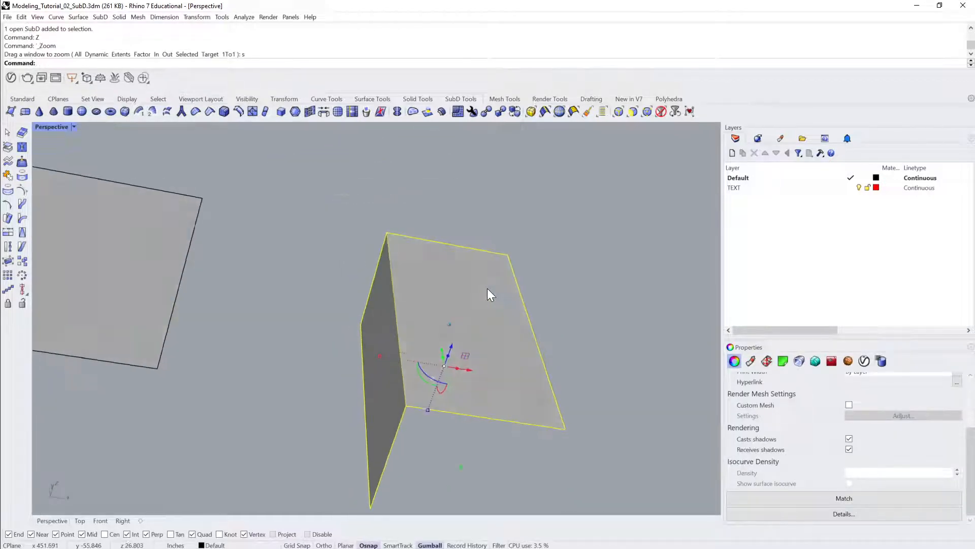
{"action": "left_click", "coordinate": [594, 313]}
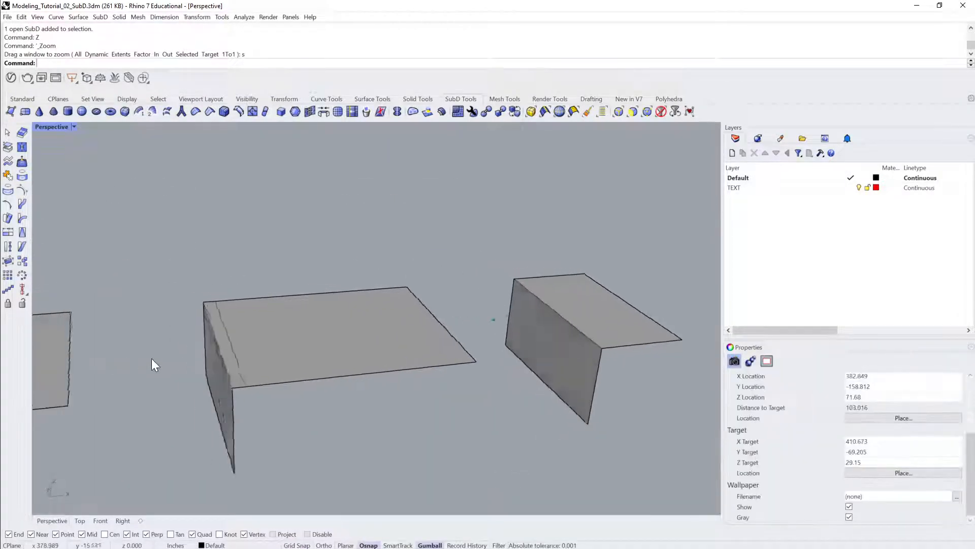
{"action": "left_click", "coordinate": [248, 343]}
{"action": "left_click", "coordinate": [299, 429]}
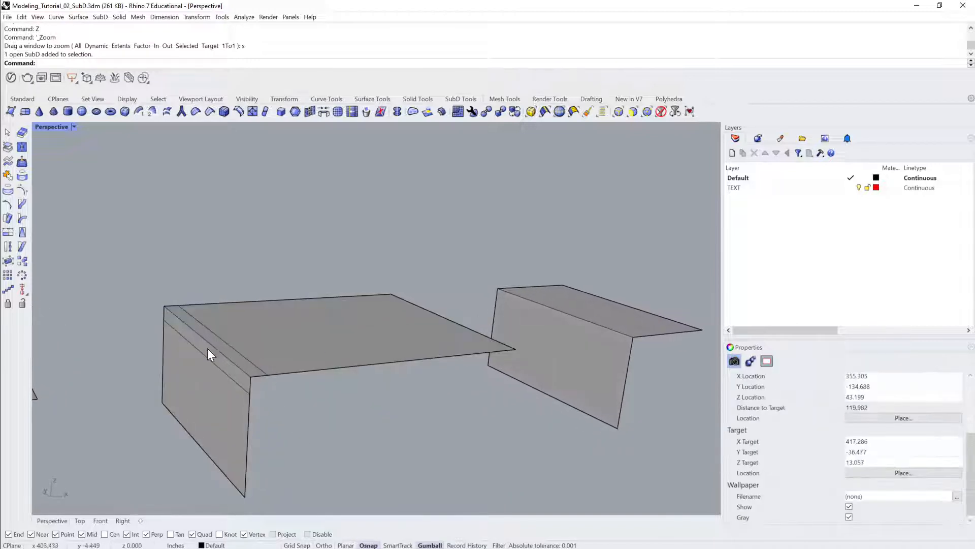
{"action": "left_click", "coordinate": [257, 357]}
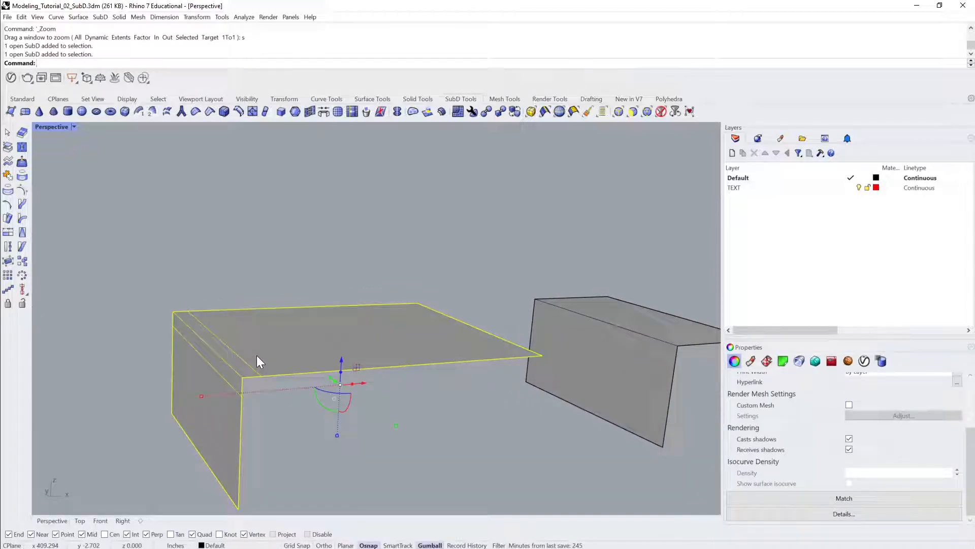
{"action": "left_click", "coordinate": [474, 395]}
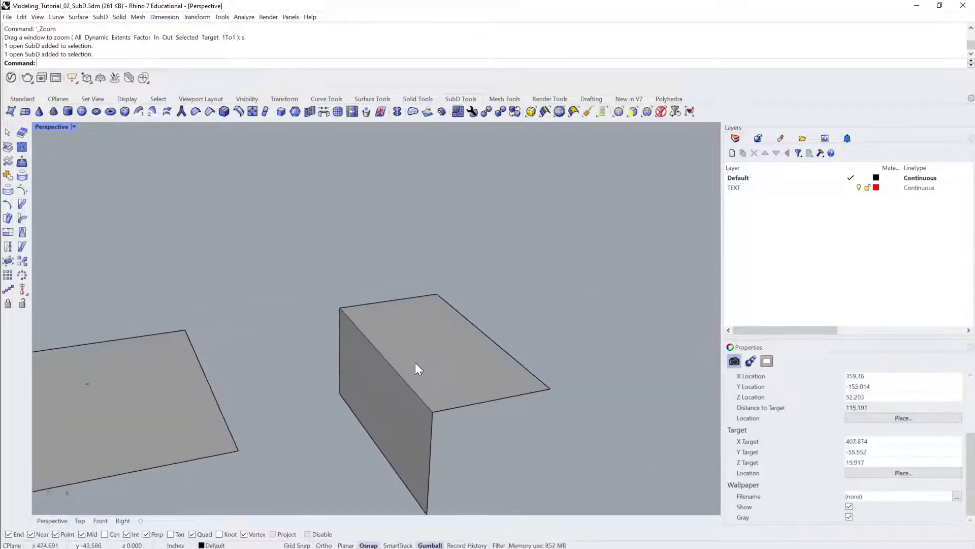
Bevel the fold edge of the last L-shaped SubD with 3 segments and a narrow offset placed freehand near the fold.
{"action": "left_click", "coordinate": [382, 365], "text": "ctrl+shift"}
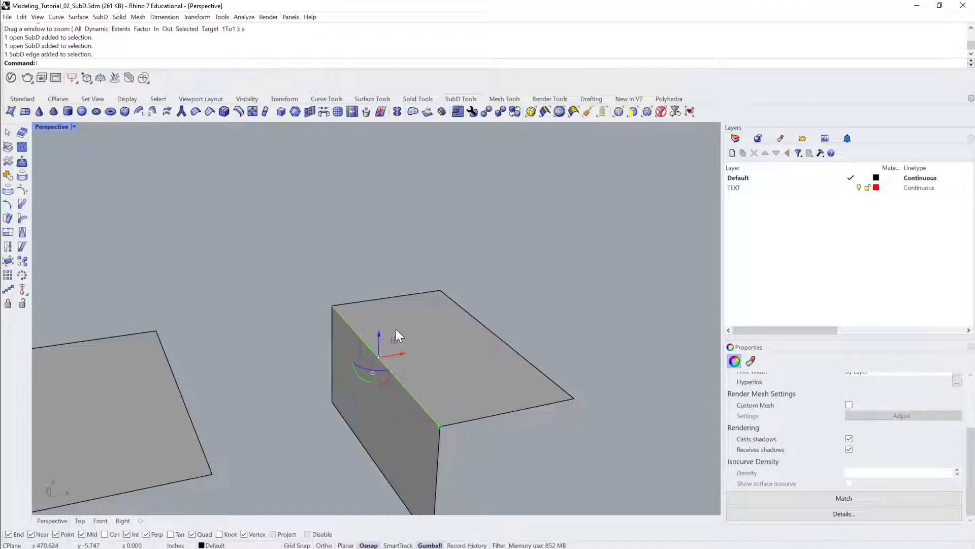
{"action": "type", "text": "Bevel"}
{"action": "key", "text": "Return"}
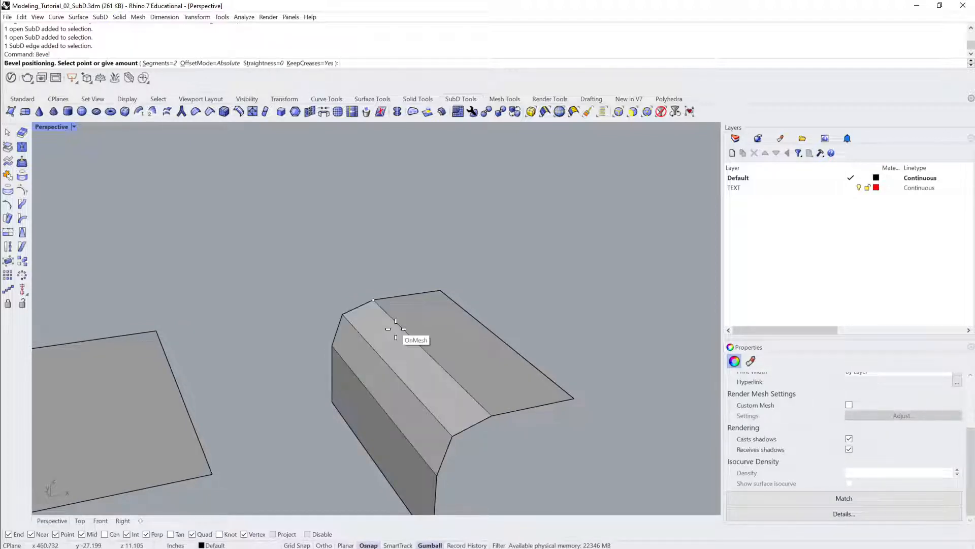
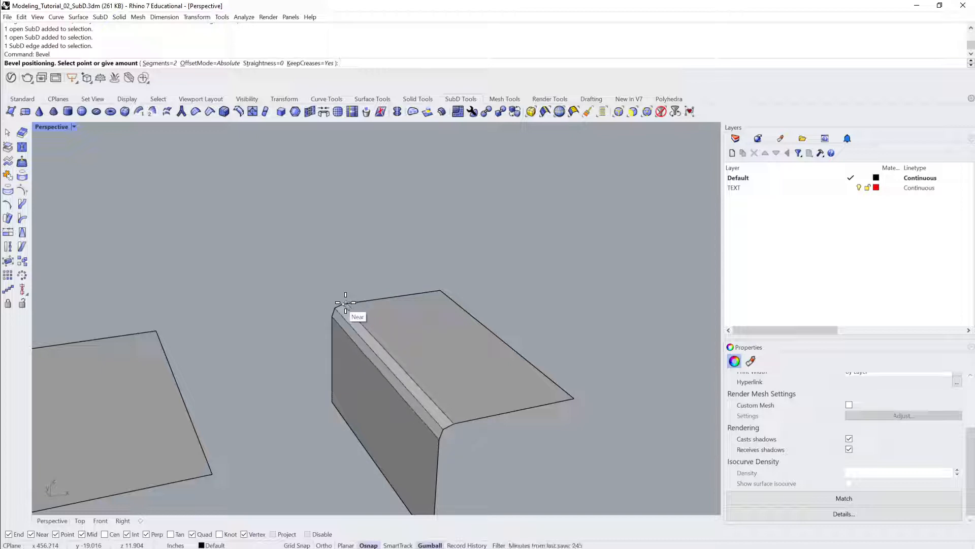
{"action": "left_click", "coordinate": [158, 64]}
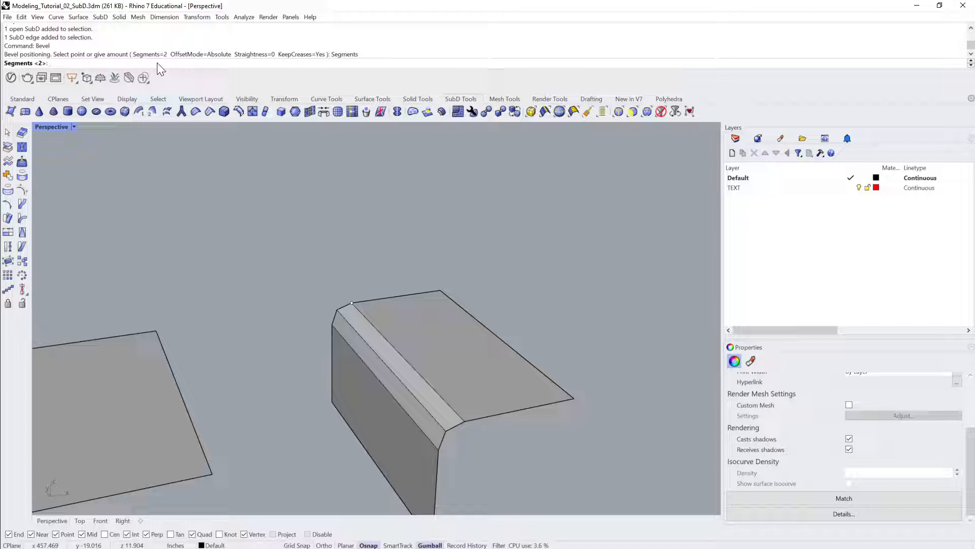
{"action": "key", "text": "Return"}
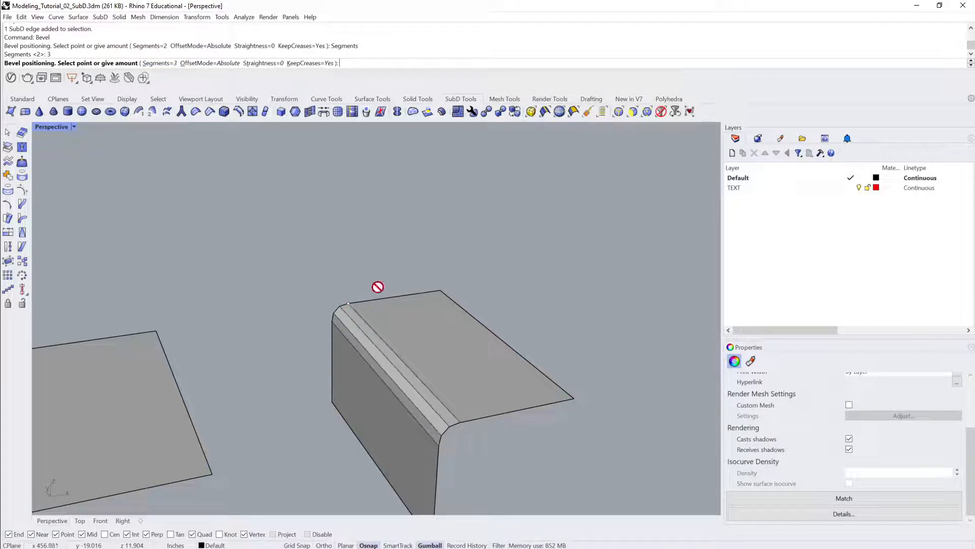
{"action": "key", "text": "Escape"}
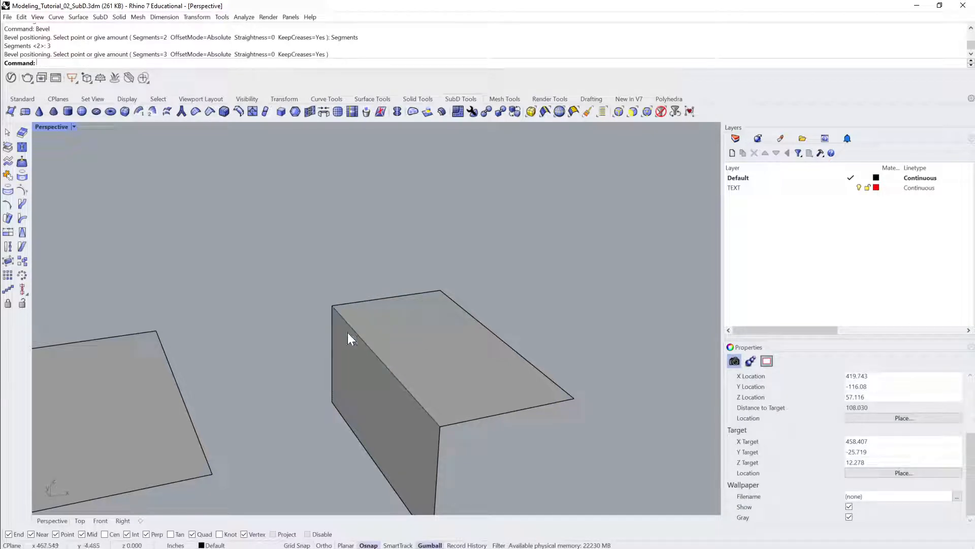
{"action": "left_click", "coordinate": [354, 331], "text": "ctrl+shift"}
{"action": "key", "text": "Return"}
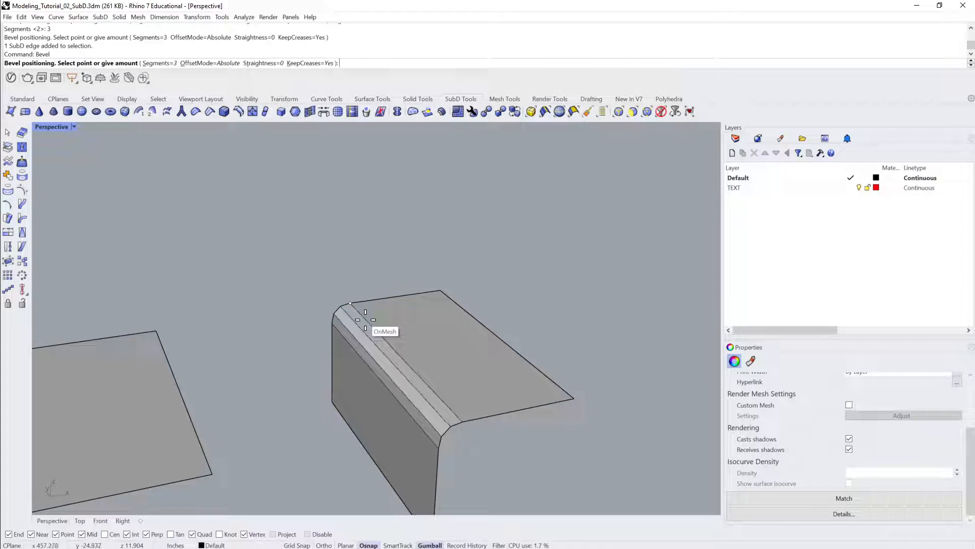
{"action": "left_click", "coordinate": [365, 319]}
Examine the beveled SubD's fold in flat and smooth display alongside the other L-shaped SubDs.
{"action": "left_click", "coordinate": [425, 341]}
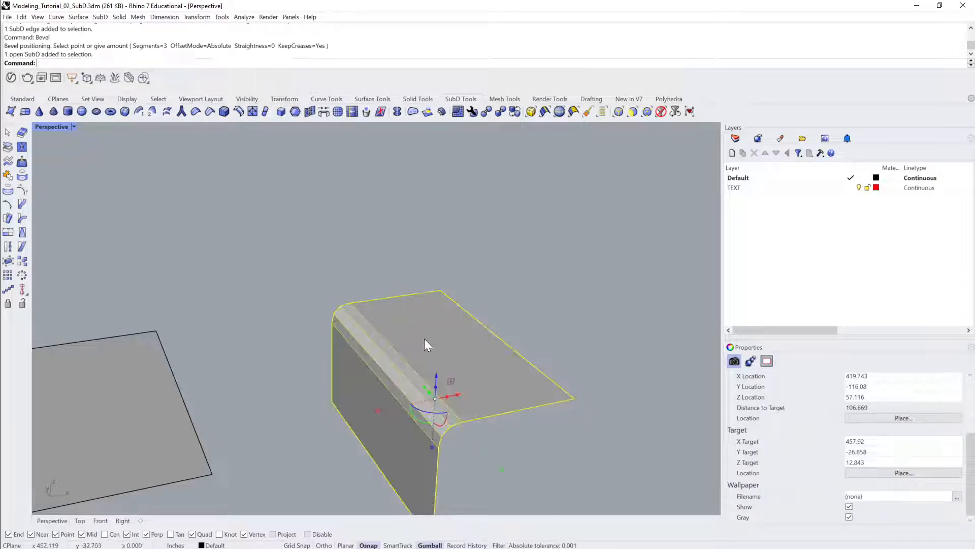
{"action": "mouse_move", "coordinate": [503, 350]}
{"action": "right_mouse_down"}
{"action": "mouse_move", "coordinate": [520, 402]}
{"action": "mouse_move", "coordinate": [491, 382]}
{"action": "mouse_move", "coordinate": [430, 388]}
{"action": "mouse_move", "coordinate": [428, 377]}
{"action": "mouse_move", "coordinate": [456, 365]}
{"action": "mouse_move", "coordinate": [437, 319]}
{"action": "mouse_move", "coordinate": [488, 353]}
{"action": "mouse_move", "coordinate": [498, 346]}
{"action": "mouse_move", "coordinate": [489, 338]}
{"action": "mouse_move", "coordinate": [438, 337]}
{"action": "mouse_move", "coordinate": [456, 348]}
{"action": "mouse_move", "coordinate": [537, 333]}
{"action": "mouse_move", "coordinate": [502, 361]}
{"action": "mouse_move", "coordinate": [478, 336]}
{"action": "mouse_move", "coordinate": [449, 350]}
{"action": "mouse_move", "coordinate": [449, 341]}
{"action": "right_mouse_up"}
{"action": "left_click", "coordinate": [520, 401]}
{"action": "left_click", "coordinate": [437, 319]}
{"action": "key", "text": "Tab"}
{"action": "left_click", "coordinate": [440, 346]}
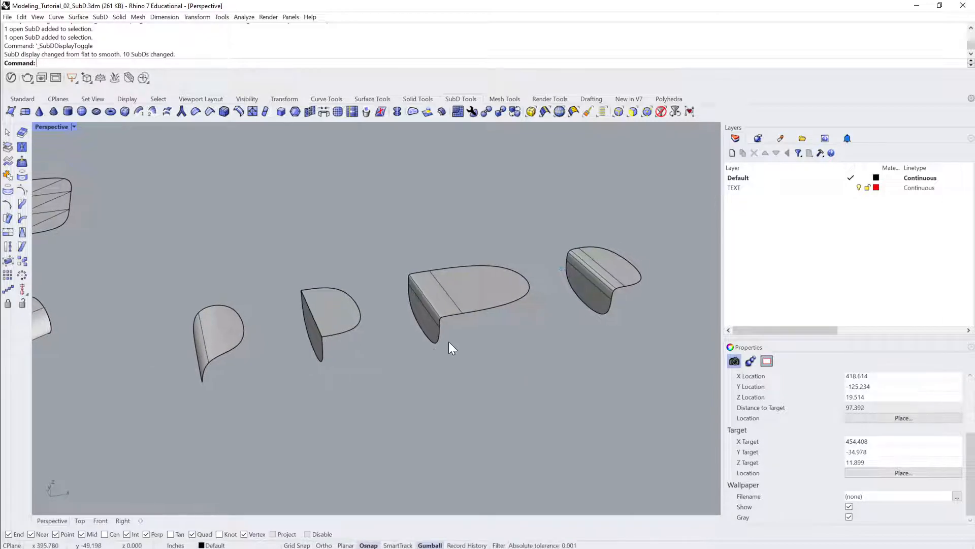
Compare the folds of the uncreased, creased, edge-inserted and beveled L-shaped SubDs along the row in flat and smooth display.
{"action": "key", "text": "Tab"}
{"action": "right_click_drag", "start_coordinate": [374, 420], "coordinate": [613, 227]}
{"action": "right_click_drag", "start_coordinate": [191, 385], "coordinate": [191, 334]}
{"action": "left_click", "coordinate": [191, 334]}
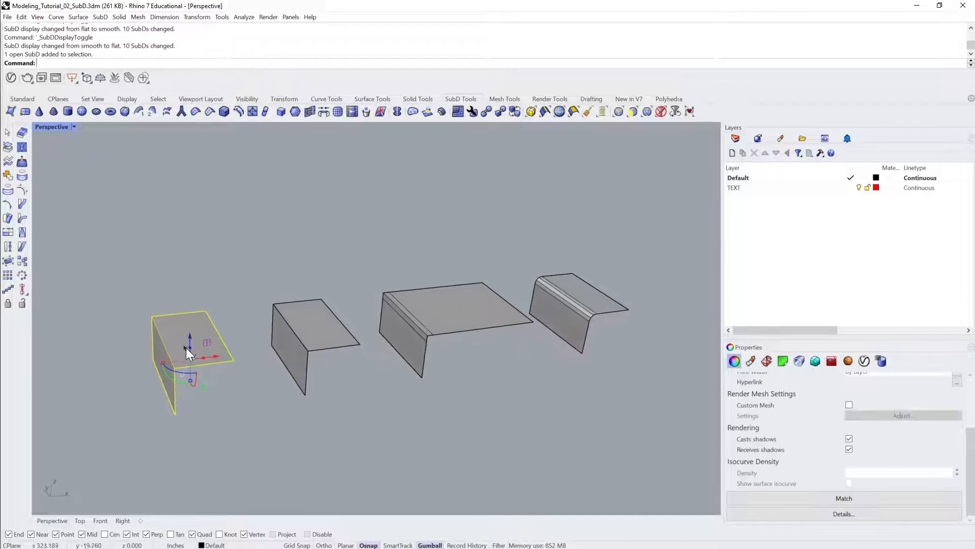
{"action": "scroll", "coordinate": [160, 334], "scroll_direction": "up", "scroll_amount": 3}
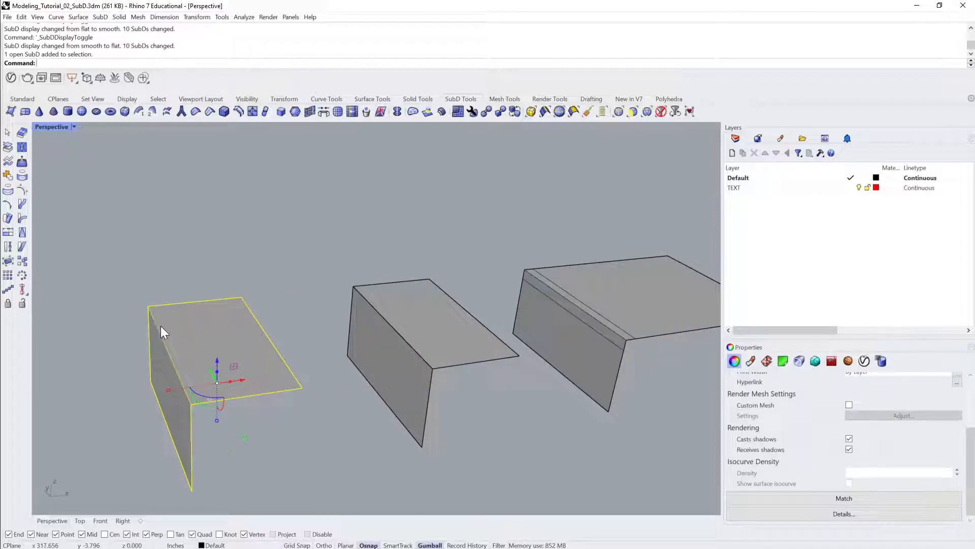
{"action": "key", "text": "Tab"}
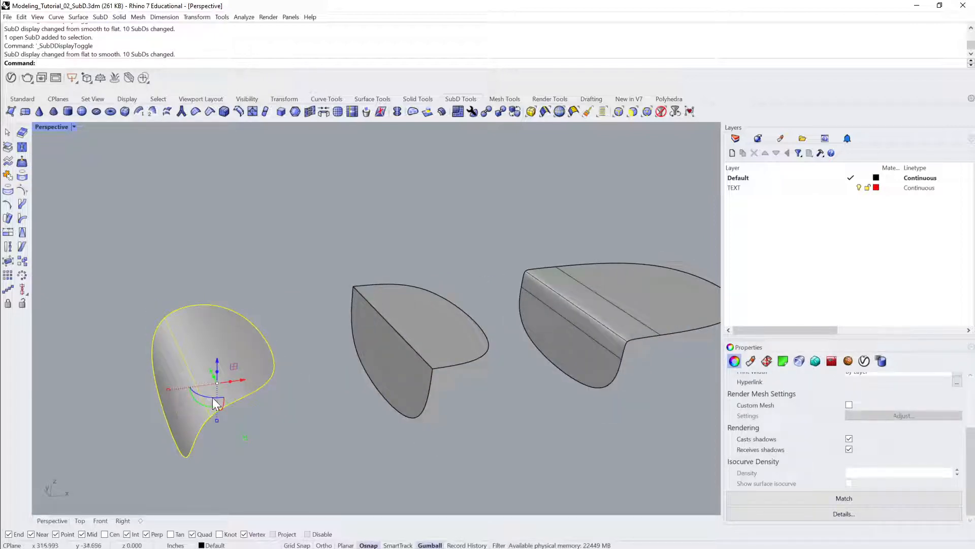
{"action": "right_click_drag", "start_coordinate": [423, 350], "coordinate": [374, 349], "text": "shift"}
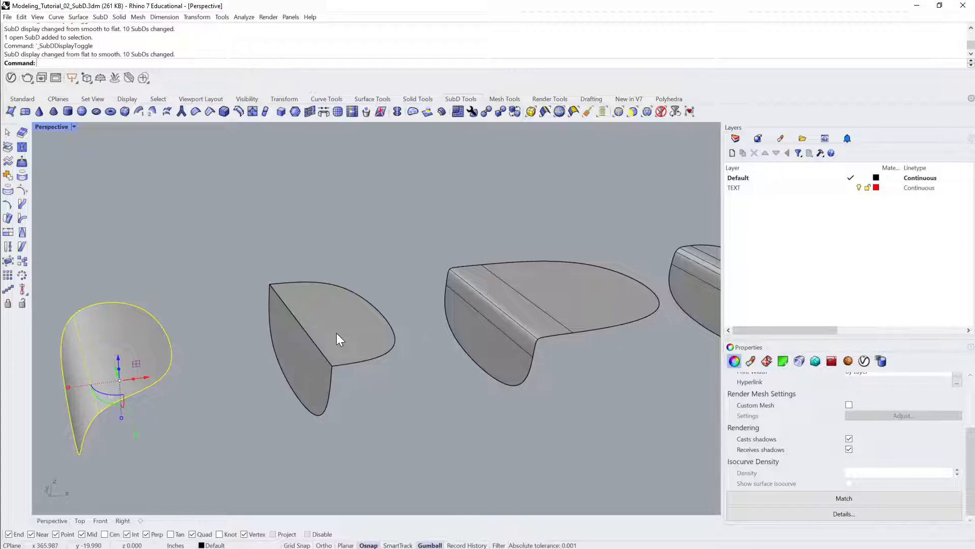
{"action": "right_click_drag", "start_coordinate": [382, 325], "coordinate": [308, 323]}
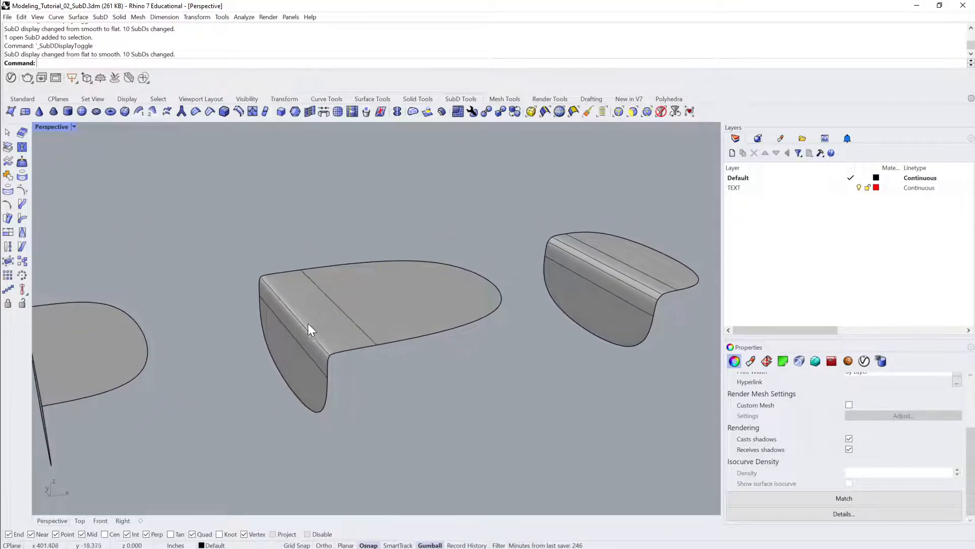
Inspect the widened SubD's inserted edges in flat display and its resulting fold in smooth display.
{"action": "key", "text": "Tab"}
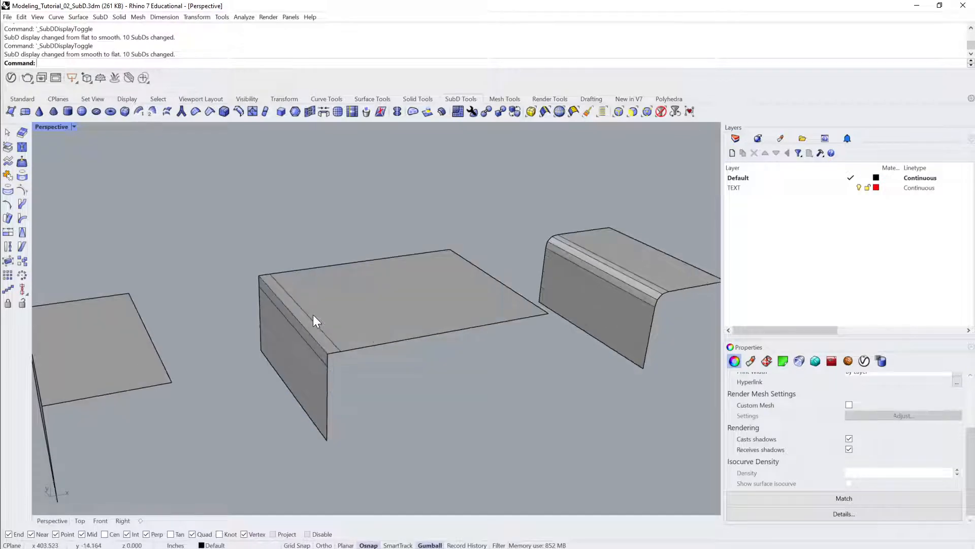
{"action": "right_click_drag", "start_coordinate": [331, 338], "coordinate": [332, 301]}
{"action": "left_click", "coordinate": [332, 300]}
{"action": "key", "text": "Tab"}
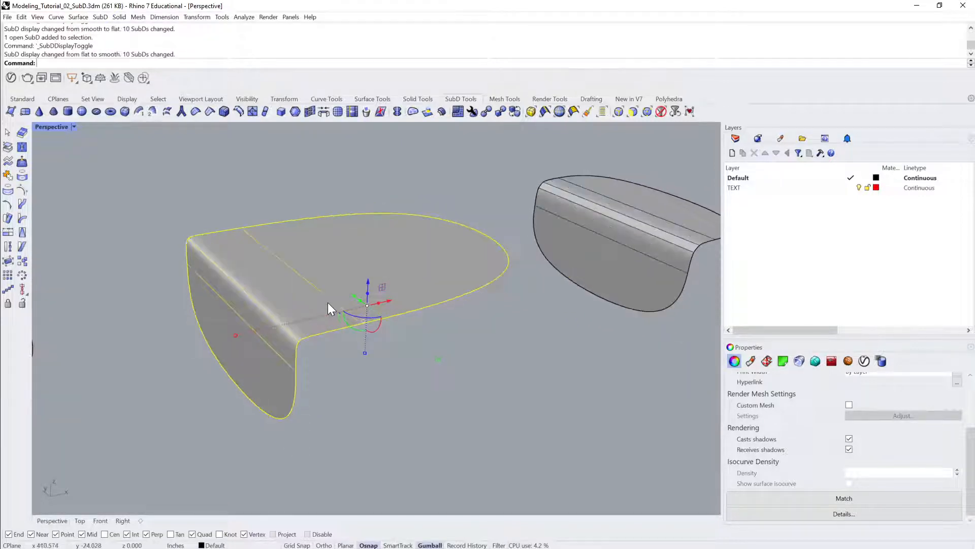
Compare the widened inserted edges with the adjacent beveled L-shaped SubD's fold in flat and smooth display.
{"action": "key", "text": "Tab"}
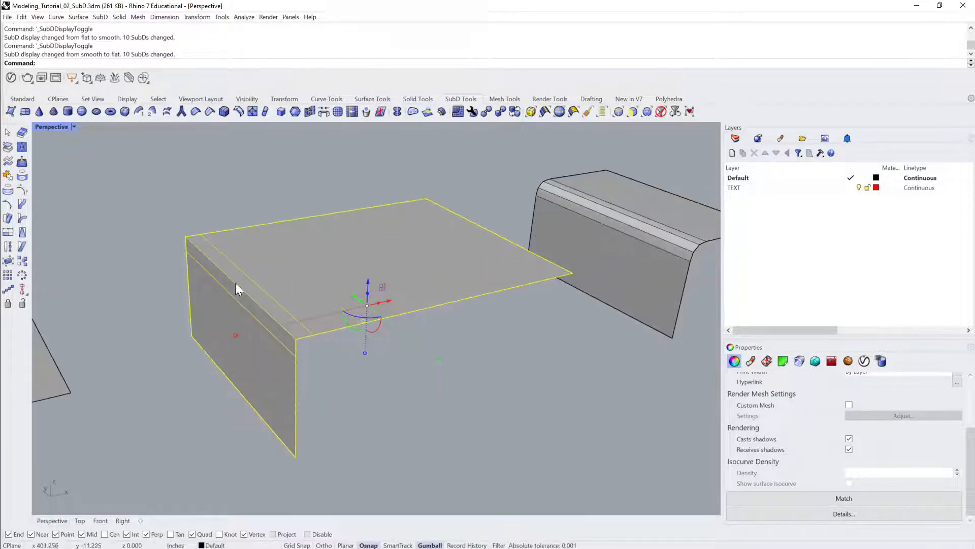
{"action": "right_click_drag", "start_coordinate": [258, 287], "coordinate": [248, 281]}
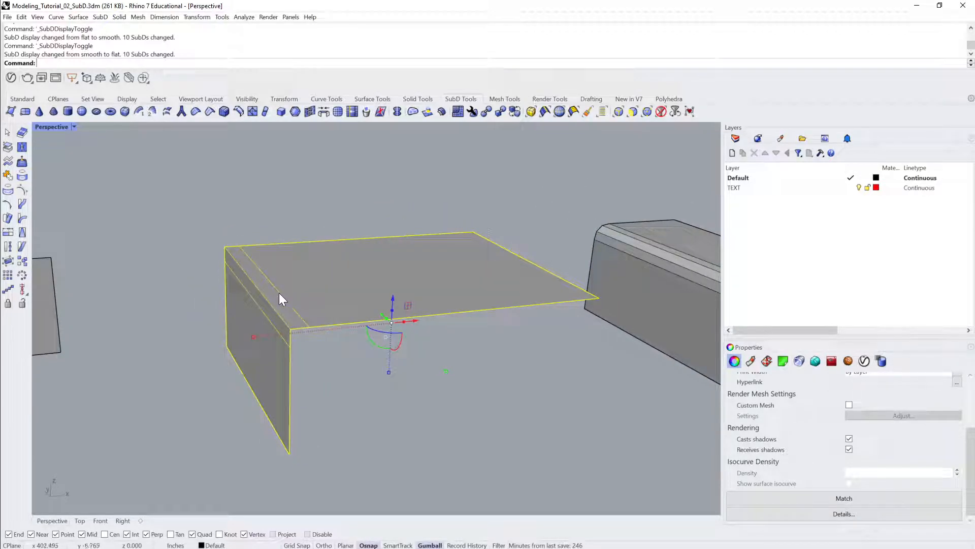
{"action": "right_click_drag", "start_coordinate": [293, 301], "coordinate": [415, 291]}
{"action": "key", "text": "Escape"}
{"action": "left_click", "coordinate": [416, 291]}
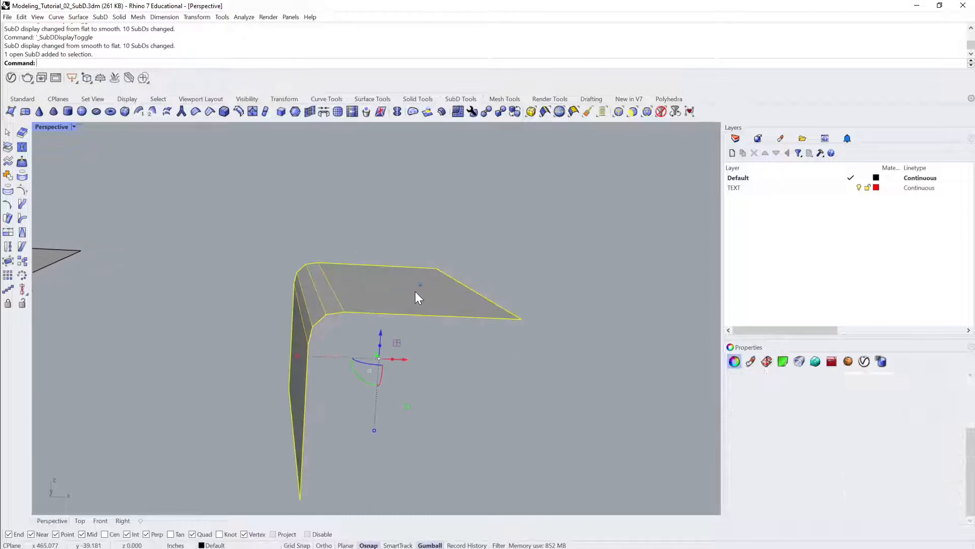
{"action": "key", "text": "Tab"}
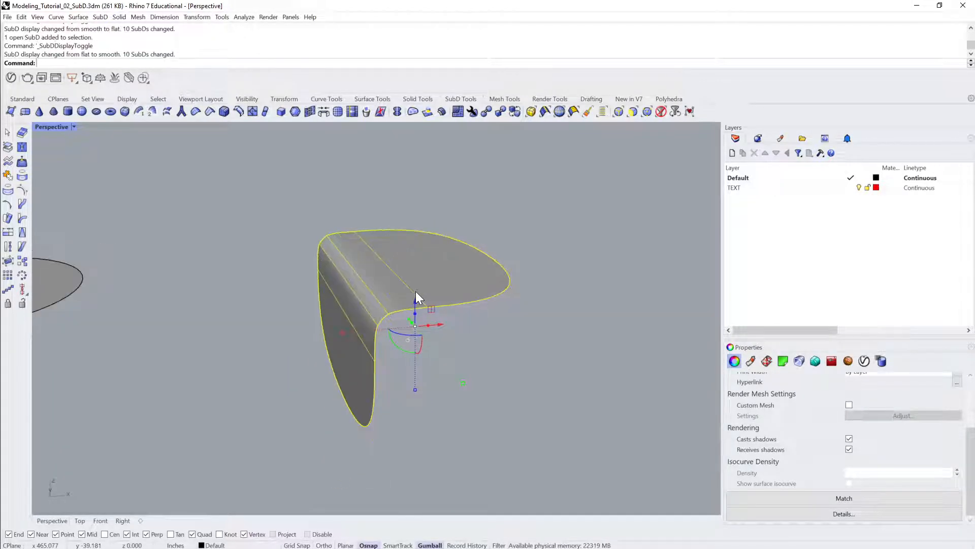
{"action": "key", "text": "Tab"}
{"action": "key", "text": "Escape"}
{"action": "right_click_drag", "start_coordinate": [433, 383], "coordinate": [544, 304]}
Inspect the three-branched SubD in smooth and flat display.
{"action": "left_click", "coordinate": [372, 415]}
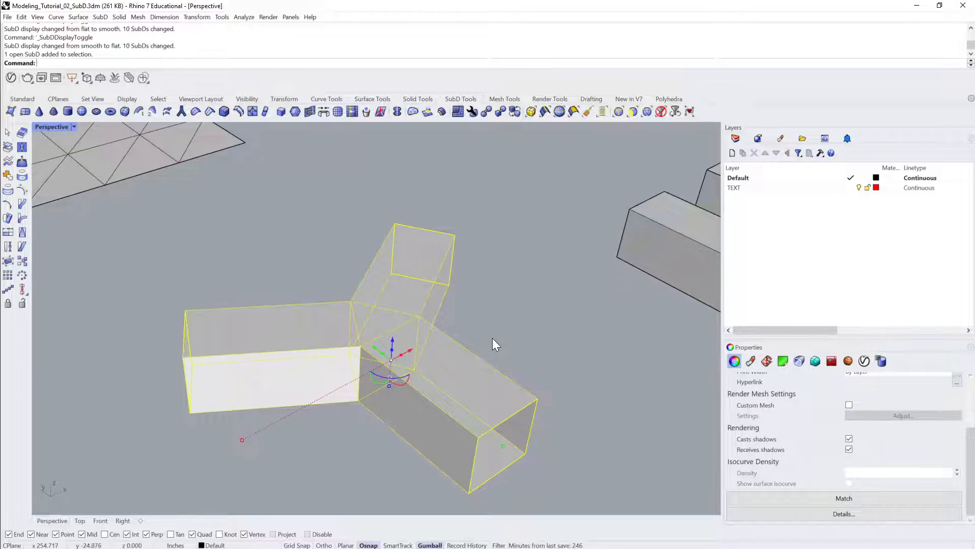
{"action": "key", "text": "Tab"}
{"action": "key", "text": "Escape"}
{"action": "right_click_drag", "start_coordinate": [485, 355], "coordinate": [394, 370]}
{"action": "key", "text": "Tab"}
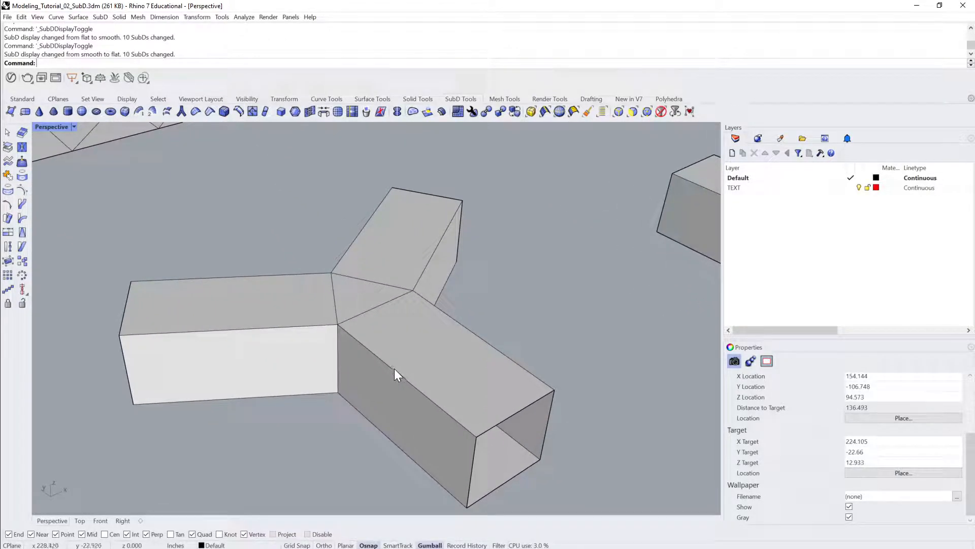
Insert edges on both sides of the two upper edges meeting at the three-branched SubD's inner corner, using absolute offset at a narrow distance.
{"action": "left_click", "coordinate": [417, 383], "text": "ctrl+shift"}
{"action": "left_click", "coordinate": [283, 326], "text": "ctrl+shift"}
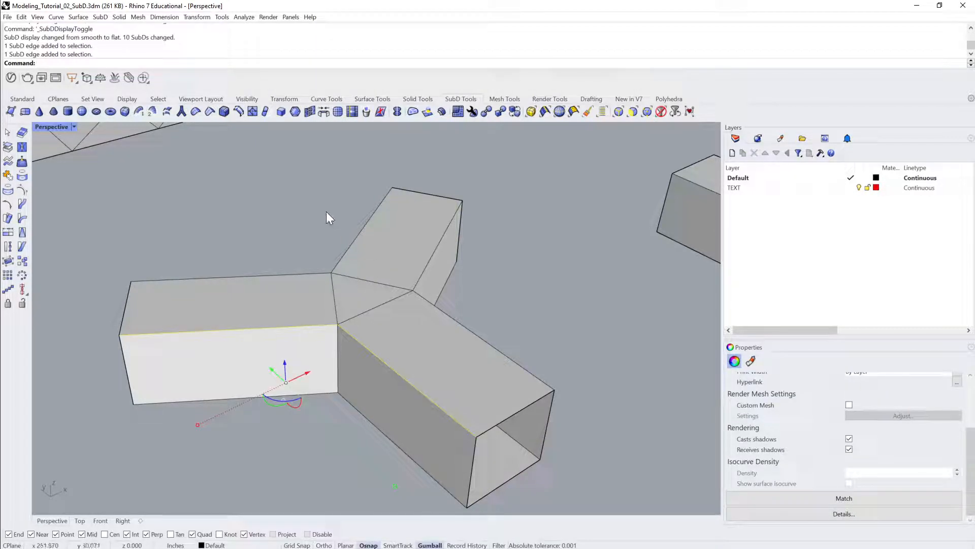
{"action": "key", "text": "Return"}
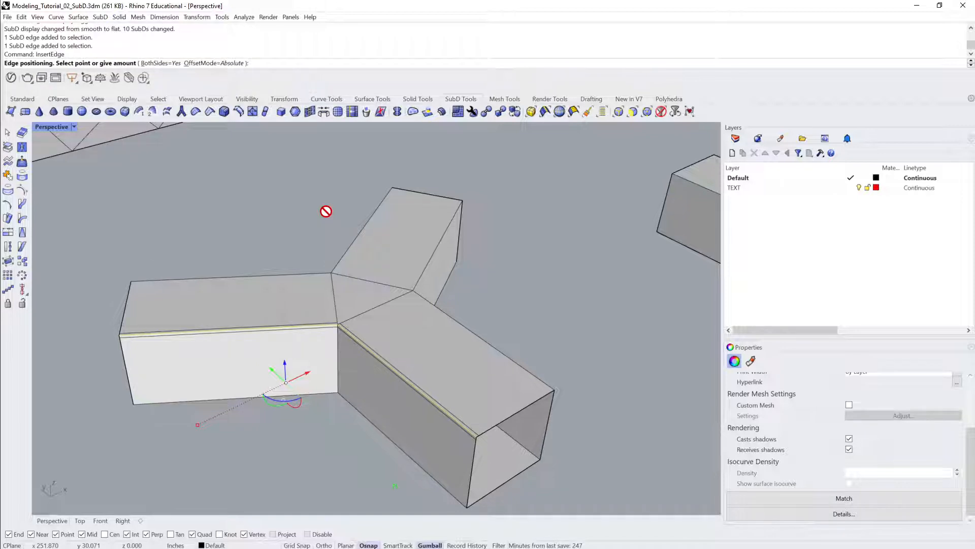
{"action": "right_click_drag", "start_coordinate": [326, 211], "coordinate": [425, 358]}
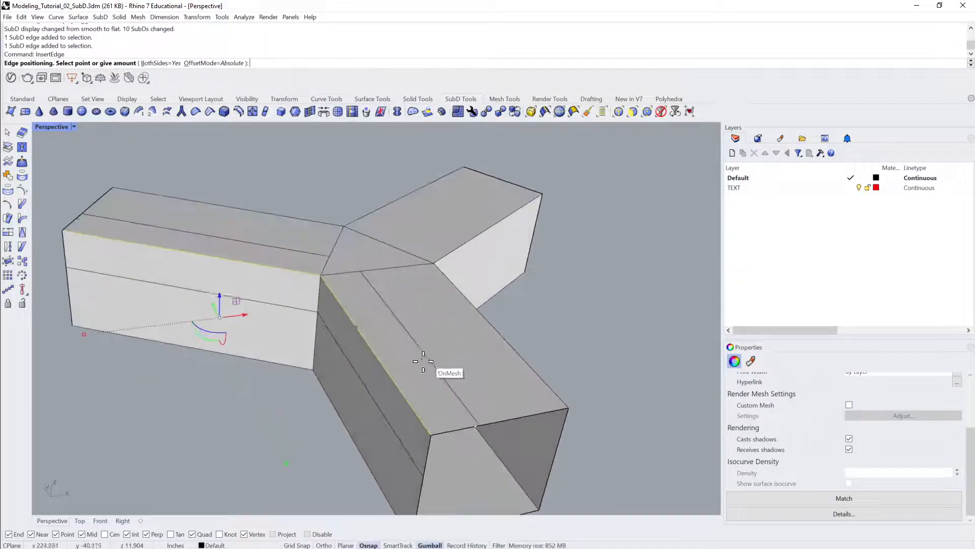
{"action": "left_click", "coordinate": [383, 340]}
{"action": "right_click_drag", "start_coordinate": [383, 339], "coordinate": [373, 275]}
Delete the triangular top face at the junction of the three-branched SubD.
{"action": "left_click", "coordinate": [303, 294]}
{"action": "left_click", "coordinate": [388, 279], "text": "ctrl+shift"}
{"action": "key", "text": "Delete"}
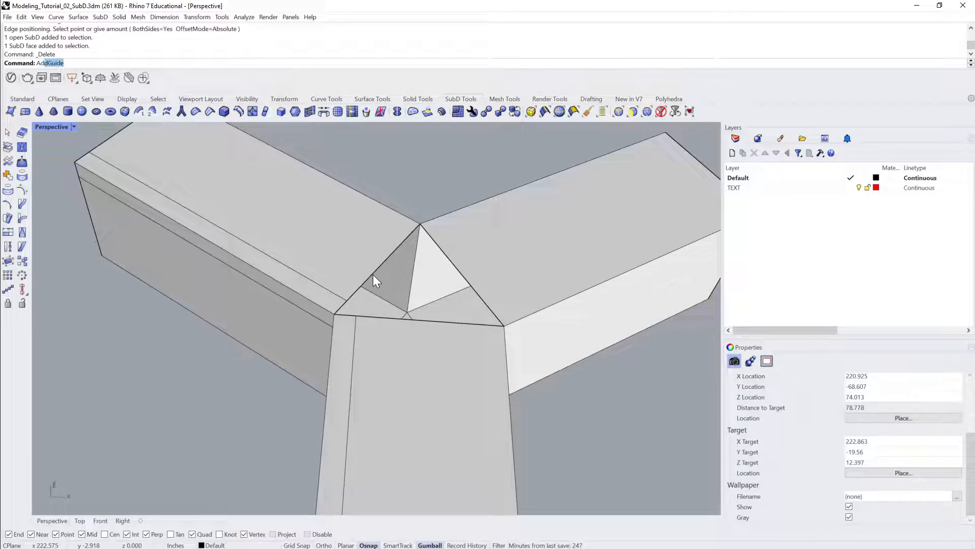
Append a small triangular corner face between the inserted edges and a four-sided face filling the rest of the junction opening.
{"action": "type", "text": "AppendFace"}
{"action": "key", "text": "Return"}
{"action": "scroll", "coordinate": [373, 275], "scroll_direction": "up", "scroll_amount": 3}
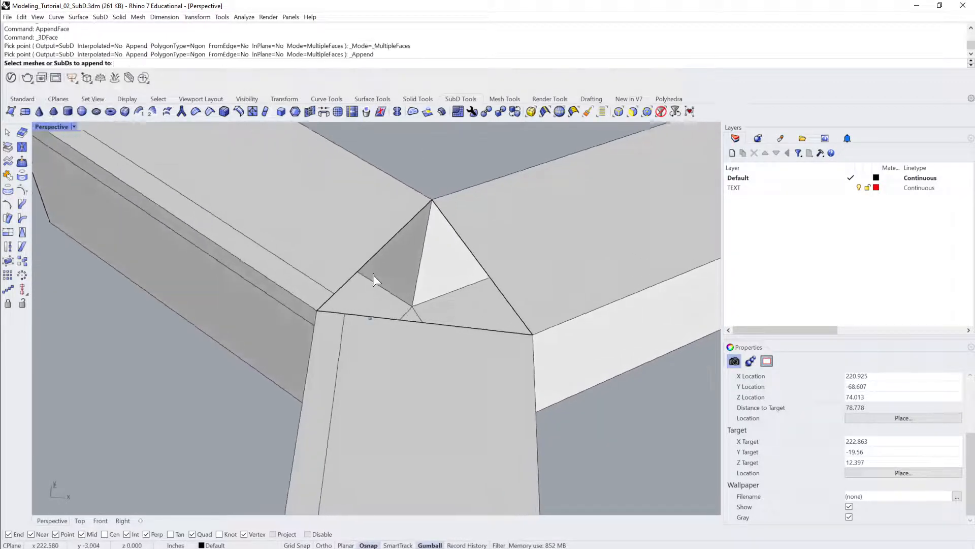
{"action": "left_click", "coordinate": [320, 297]}
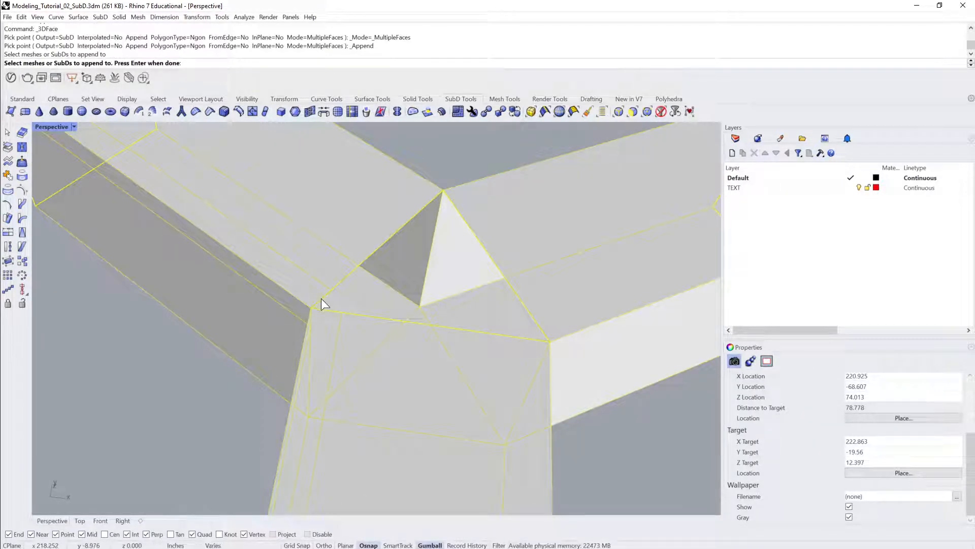
{"action": "key", "text": "Return"}
{"action": "left_click", "coordinate": [330, 290]}
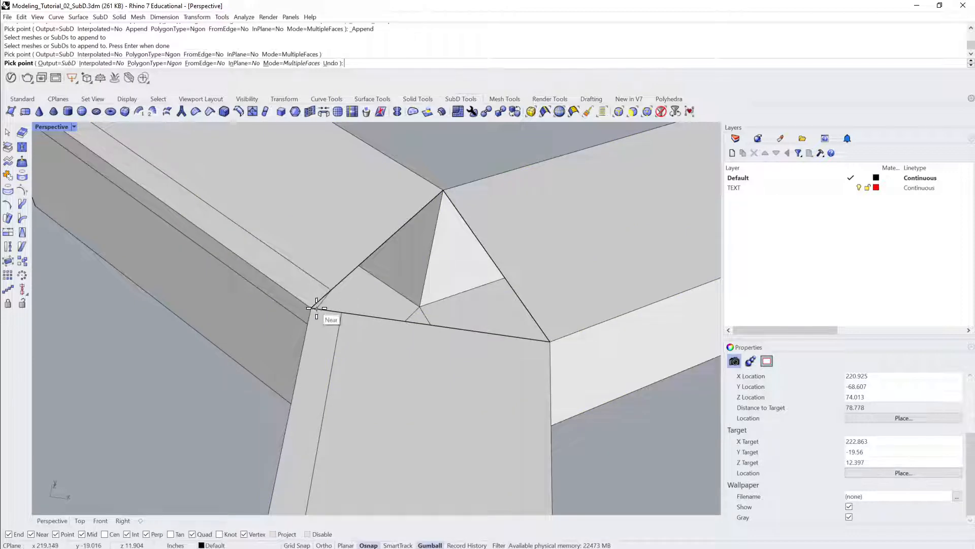
{"action": "left_click", "coordinate": [312, 310]}
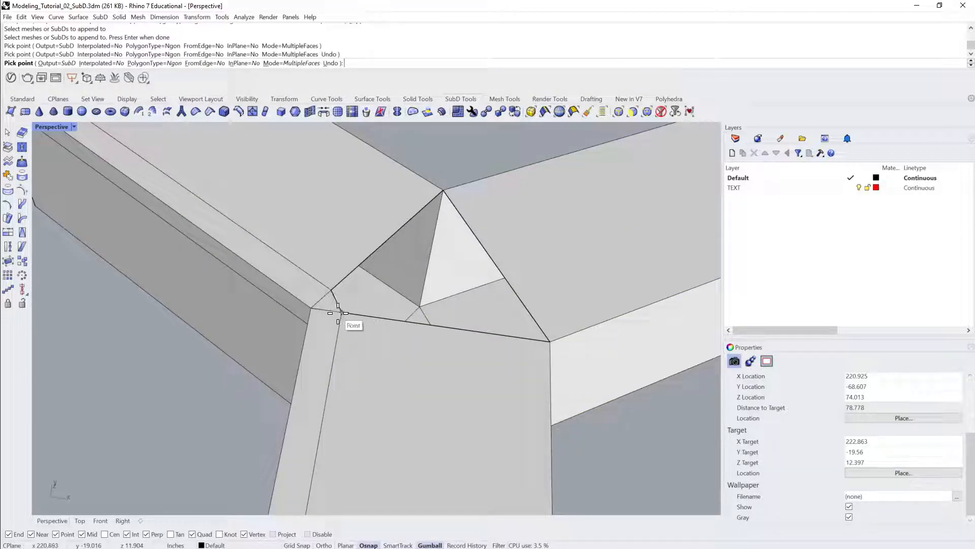
{"action": "left_click", "coordinate": [338, 313]}
{"action": "left_click", "coordinate": [338, 313]}
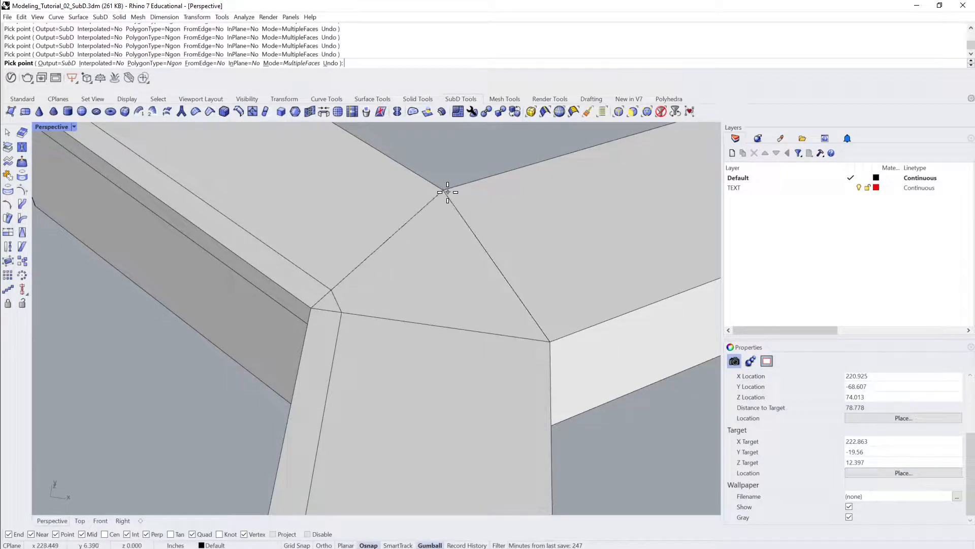
{"action": "key", "text": "Return"}
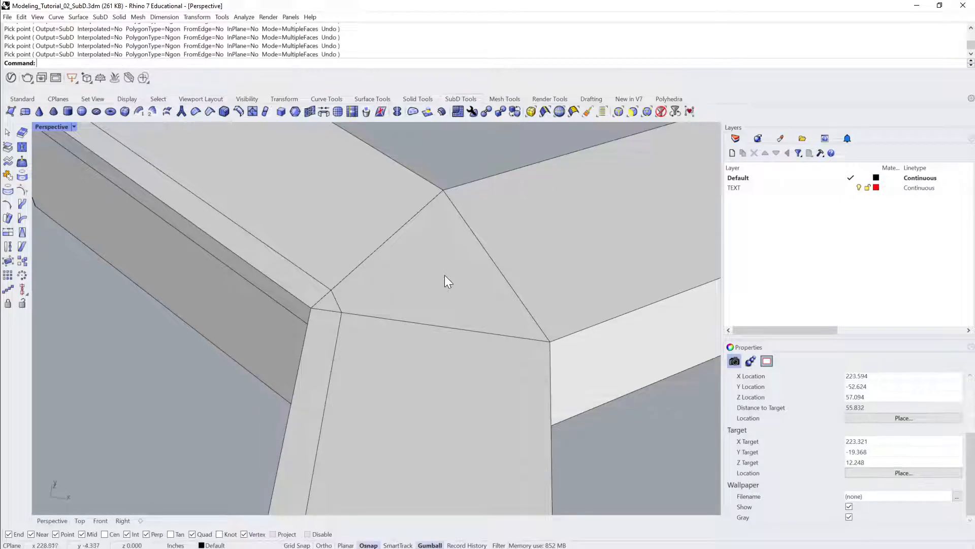
Examine the rebuilt junction of the three-branched SubD in flat and smooth display, with and without its appended faces.
{"action": "left_click", "coordinate": [444, 275]}
{"action": "scroll", "coordinate": [597, 386], "scroll_direction": "down", "scroll_amount": 6}
{"action": "right_click_drag", "start_coordinate": [596, 386], "coordinate": [431, 318]}
{"action": "left_click", "coordinate": [431, 318]}
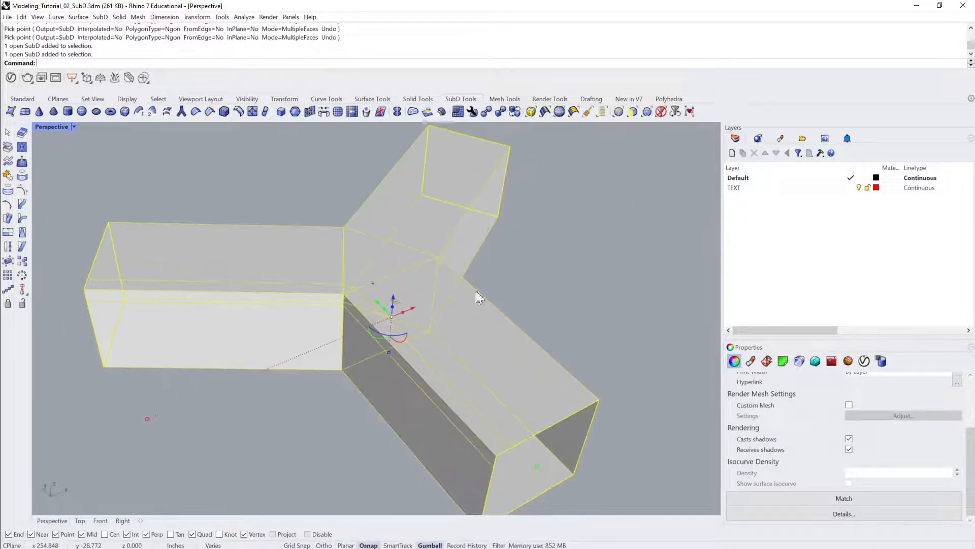
{"action": "left_click", "coordinate": [499, 297]}
{"action": "scroll", "coordinate": [499, 296], "scroll_direction": "up", "scroll_amount": 4}
{"action": "right_click_drag", "start_coordinate": [499, 297], "coordinate": [321, 316]}
{"action": "scroll", "coordinate": [321, 317], "scroll_direction": "down", "scroll_amount": 8}
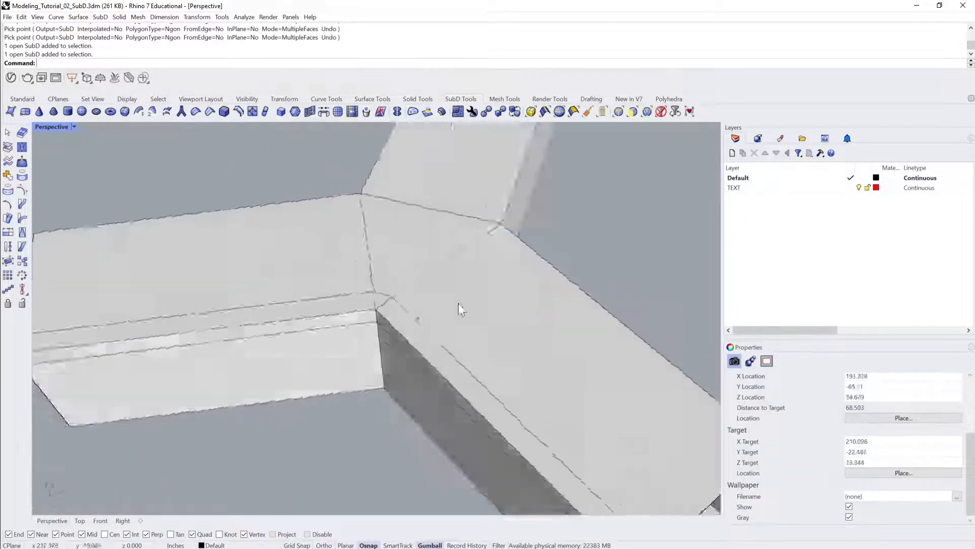
{"action": "left_click", "coordinate": [447, 303]}
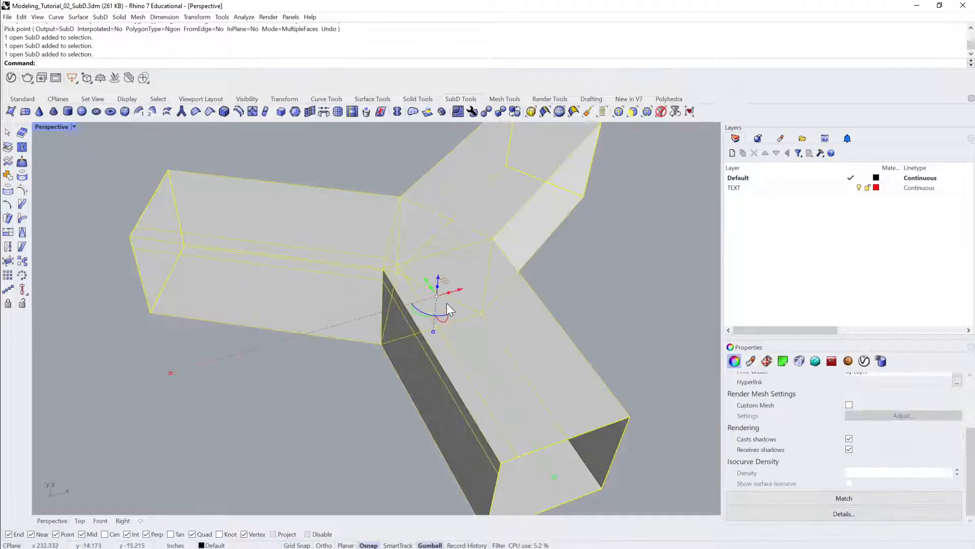
{"action": "key", "text": "Tab"}
{"action": "right_click_drag", "start_coordinate": [632, 365], "coordinate": [434, 361]}
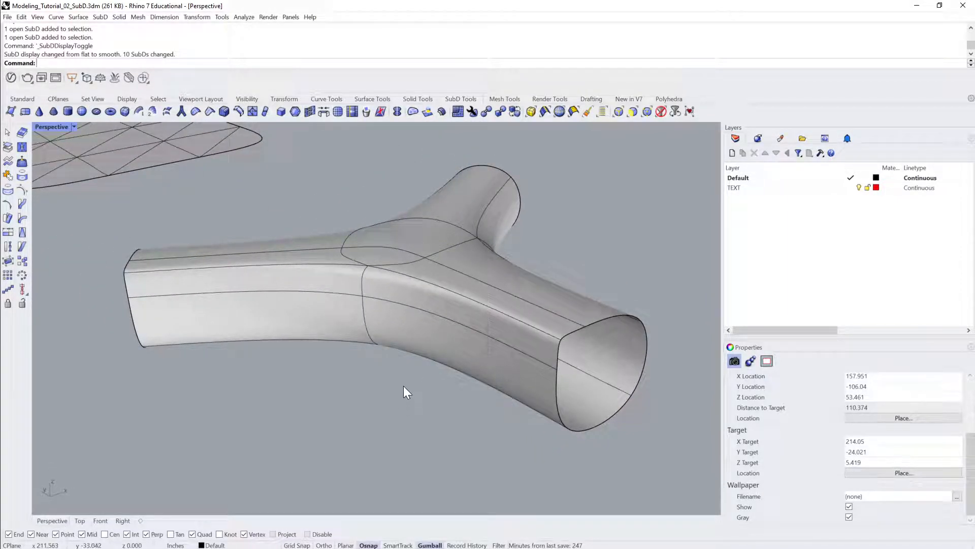
{"action": "key", "text": "ctrl+z"}
{"action": "key", "text": "ctrl+y"}
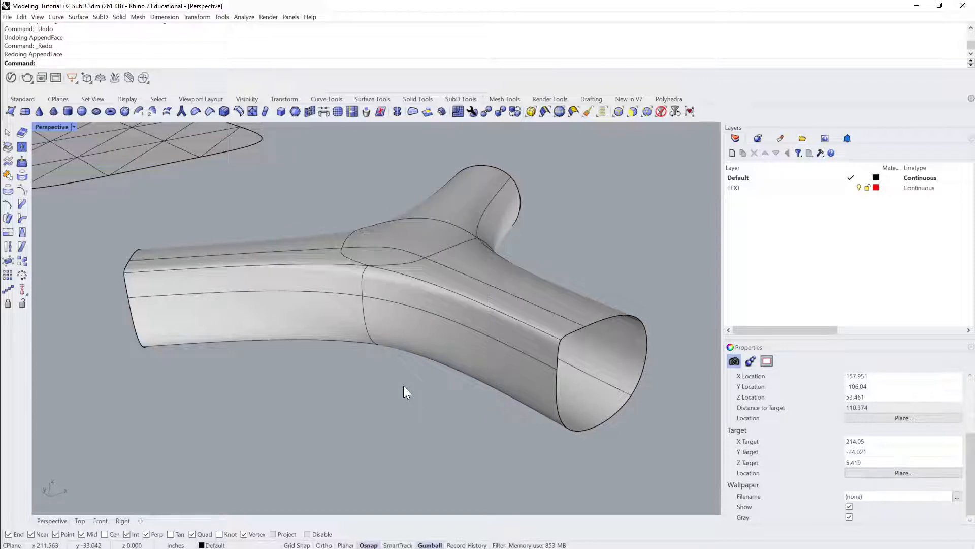
{"action": "key", "text": "Tab"}
{"action": "right_click_drag", "start_coordinate": [382, 412], "coordinate": [476, 384]}
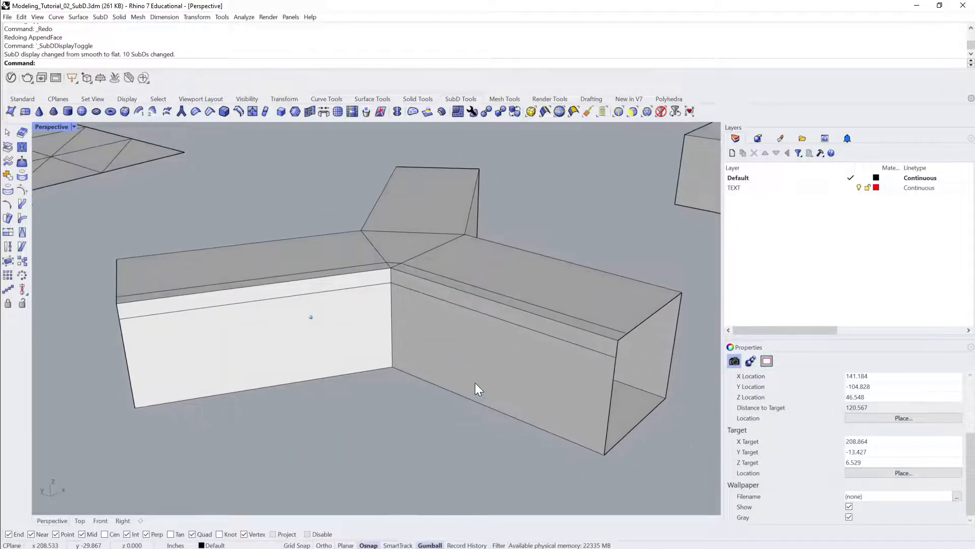
Undo the appended faces, the face deletion and the inserted edges on the three-branched SubD.
{"action": "key", "text": "ctrl+z"}
{"action": "right_click_drag", "start_coordinate": [411, 398], "coordinate": [387, 406]}
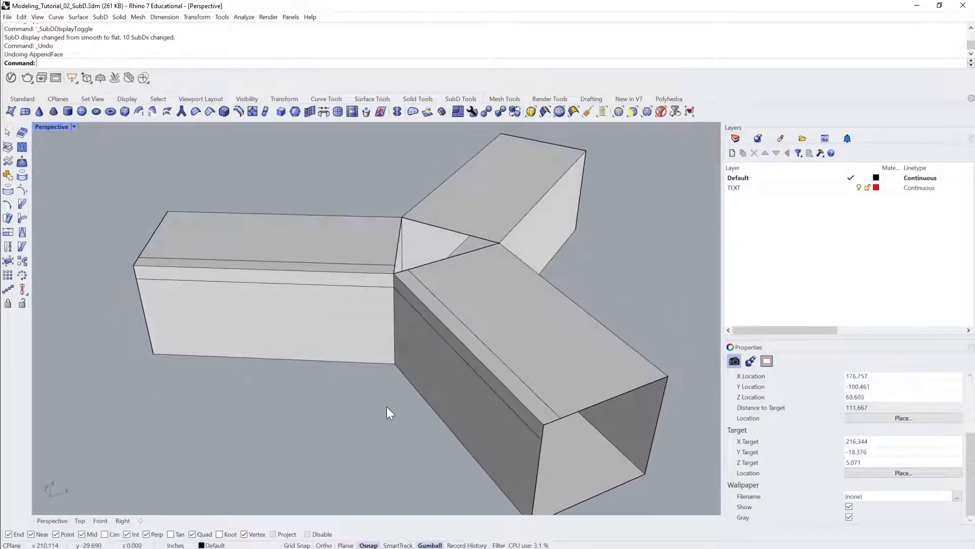
{"action": "key", "text": "ctrl+z"}
{"action": "key", "text": "ctrl+z"}
{"action": "right_click_drag", "start_coordinate": [408, 351], "coordinate": [399, 349]}
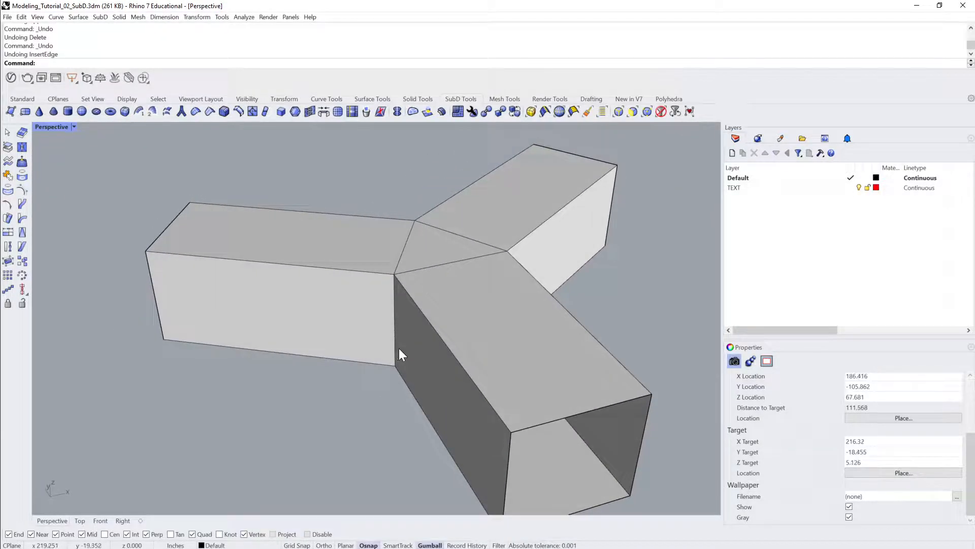
Measure the top width of the nearest branch's open end on the three-branched SubD.
{"action": "left_click", "coordinate": [423, 312], "text": "ctrl+shift"}
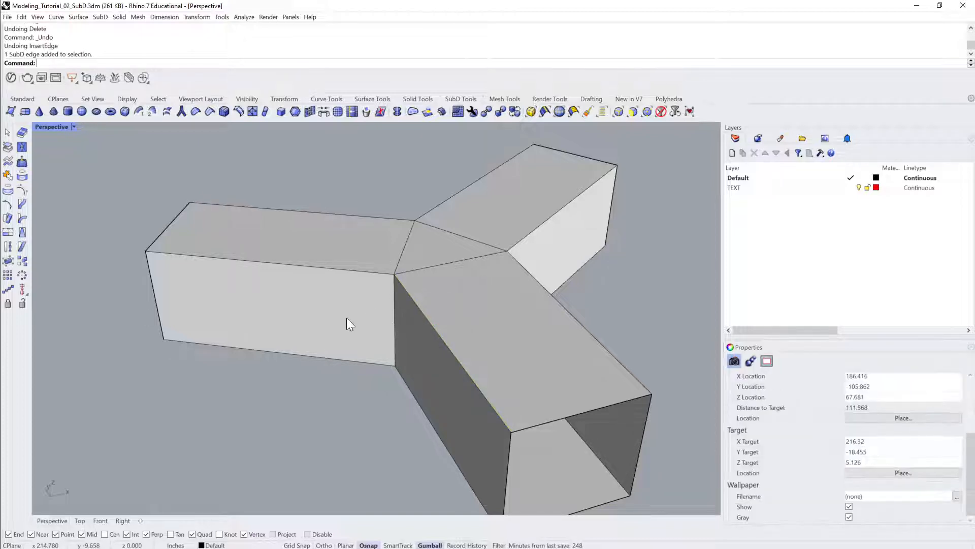
{"action": "type", "text": "Distance"}
{"action": "key", "text": "Return"}
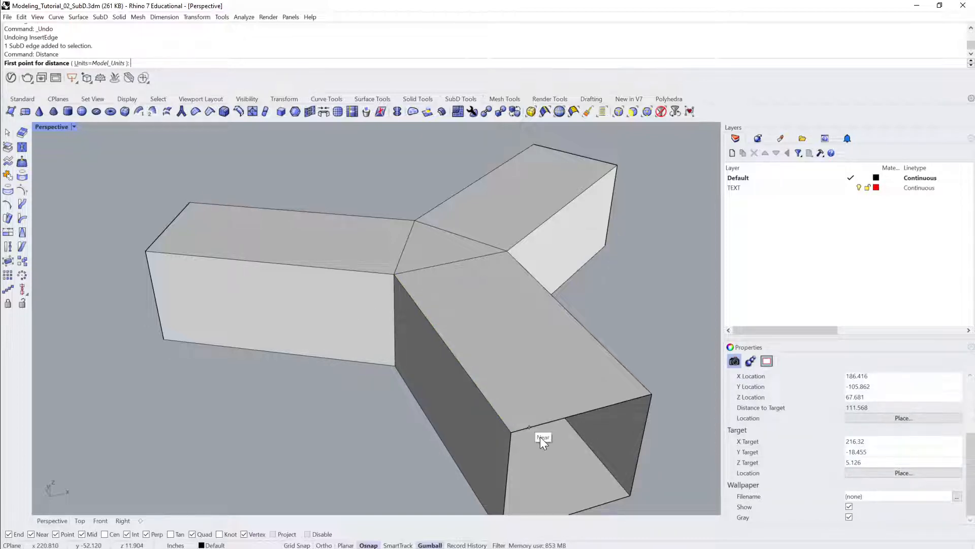
{"action": "left_click", "coordinate": [513, 431]}
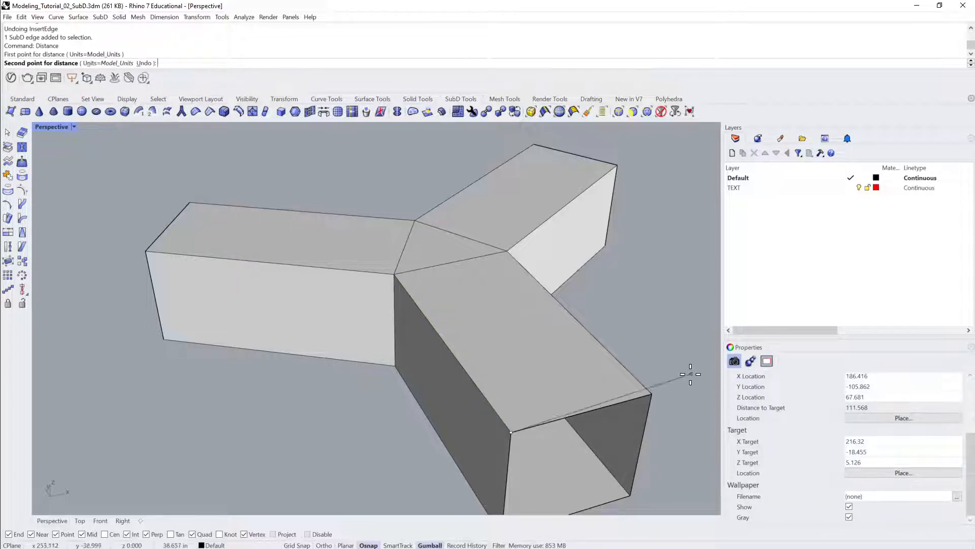
{"action": "left_click", "coordinate": [650, 394]}
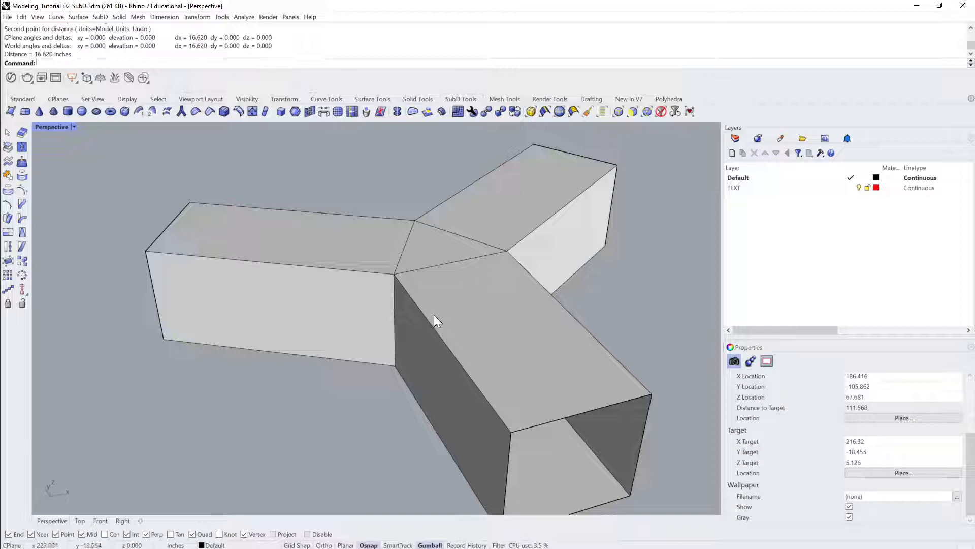
Measure a short trial offset from the junction's inner corner vertex along the adjoining edge of the triangular top face.
{"action": "key", "text": "Return"}
{"action": "scroll", "coordinate": [430, 307], "scroll_direction": "up", "scroll_amount": 5}
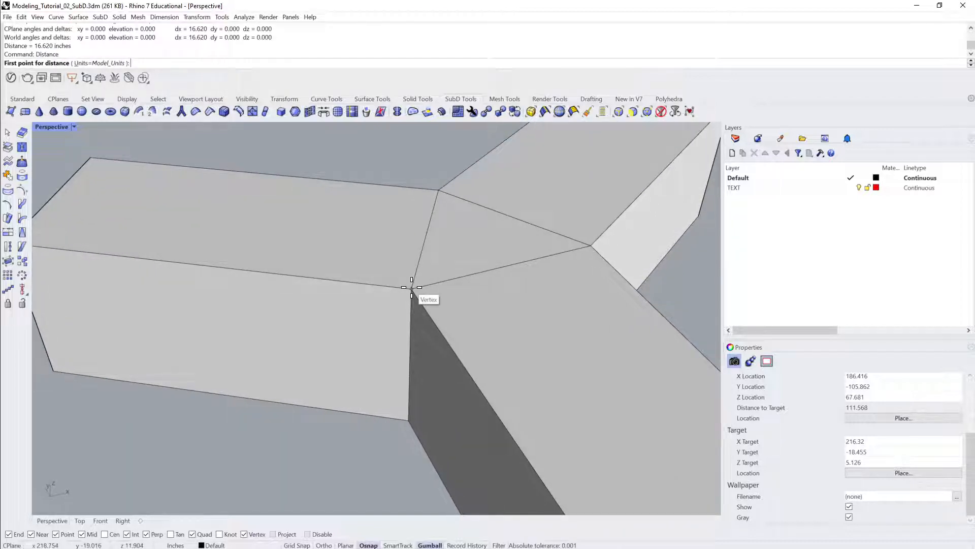
{"action": "left_click", "coordinate": [411, 287]}
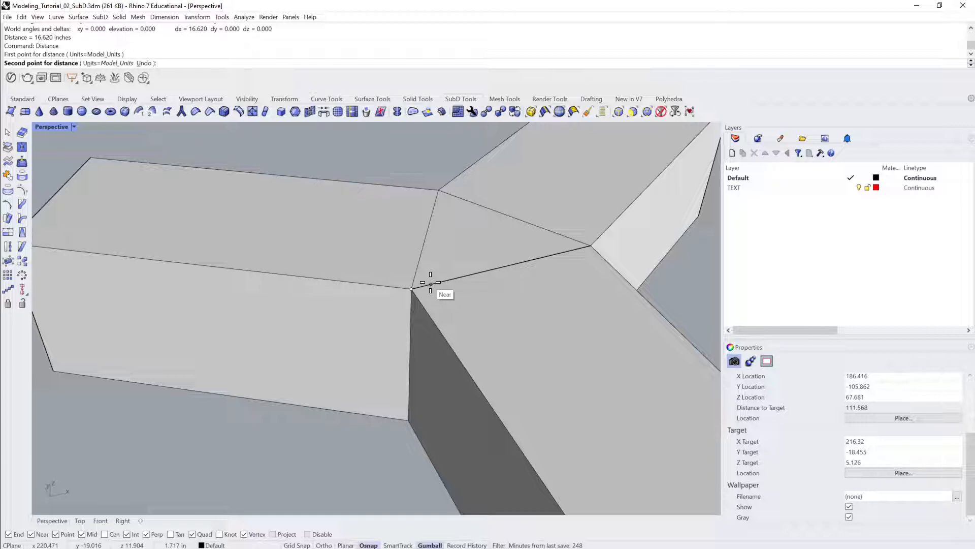
{"action": "left_click", "coordinate": [431, 282]}
{"action": "scroll", "coordinate": [377, 362], "scroll_direction": "down", "scroll_amount": 5}
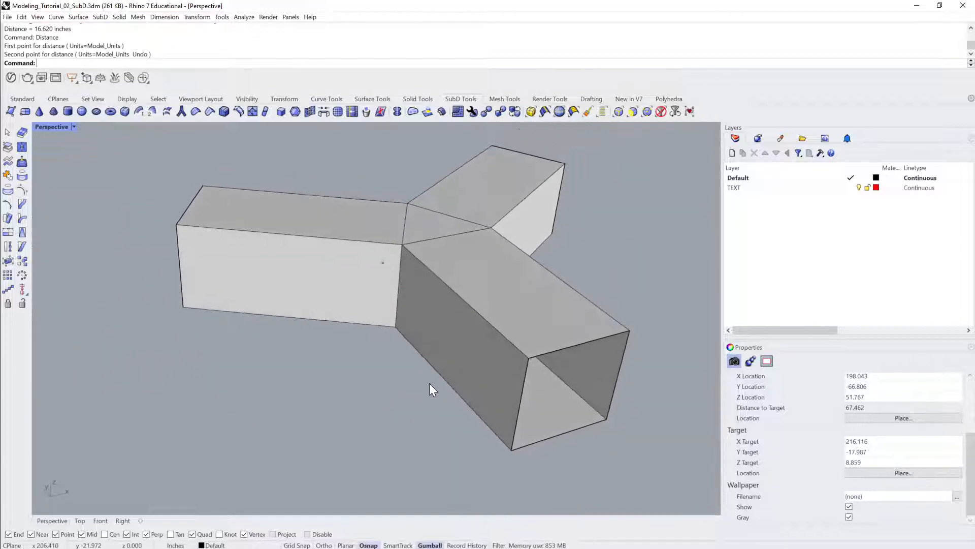
Insert edges at an absolute offset of 1 on both sides of the long, vertical and junction edges of the three-branched SubD.
{"action": "right_click_drag", "start_coordinate": [429, 384], "coordinate": [405, 408]}
{"action": "left_click", "coordinate": [473, 324], "text": "ctrl+shift"}
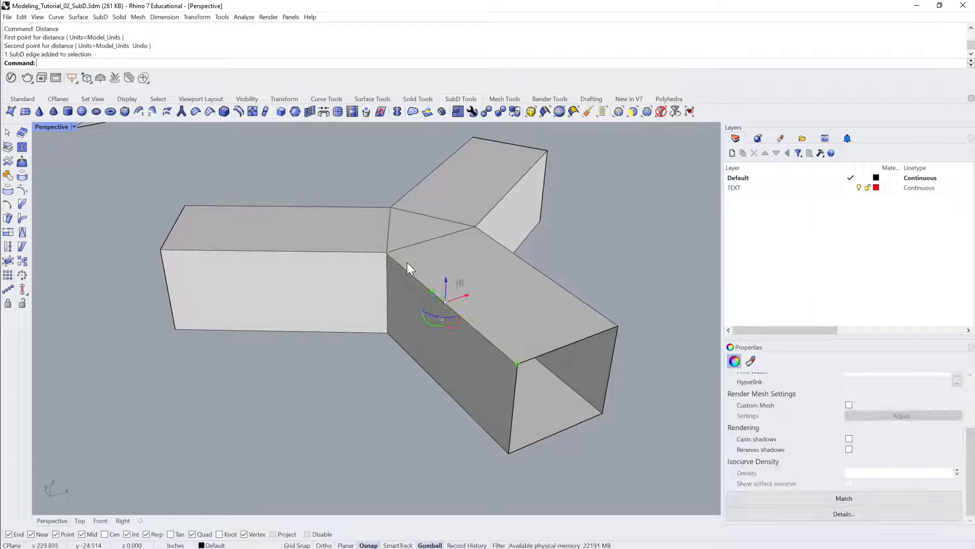
{"action": "left_click", "coordinate": [353, 254], "text": "ctrl+shift"}
{"action": "key", "text": "Escape"}
{"action": "left_click", "coordinate": [450, 308], "text": "ctrl+shift"}
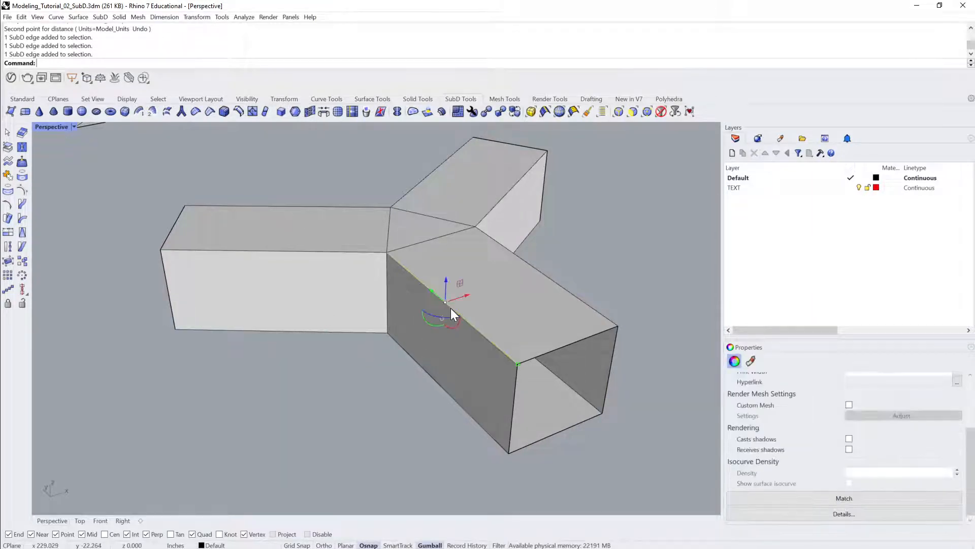
{"action": "key", "text": "Escape"}
{"action": "left_click", "coordinate": [417, 276], "text": "ctrl+shift"}
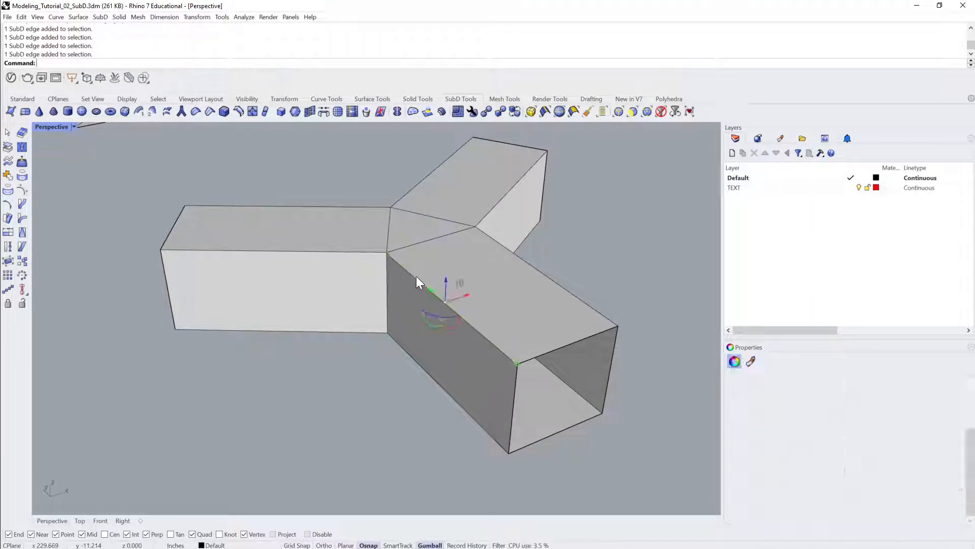
{"action": "left_click", "coordinate": [365, 252], "text": "ctrl+shift"}
{"action": "left_click", "coordinate": [365, 331], "text": "ctrl+shift"}
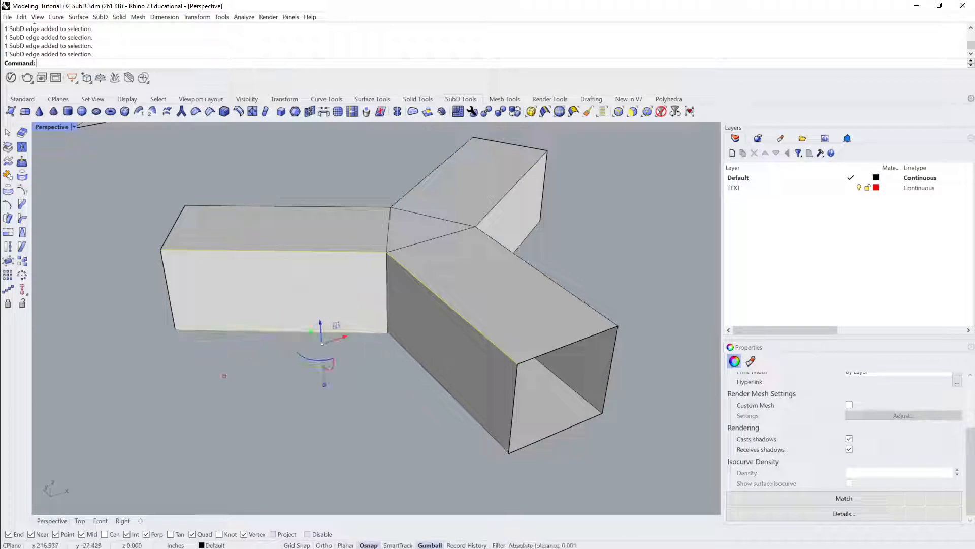
{"action": "right_click_drag", "start_coordinate": [493, 337], "coordinate": [450, 386]}
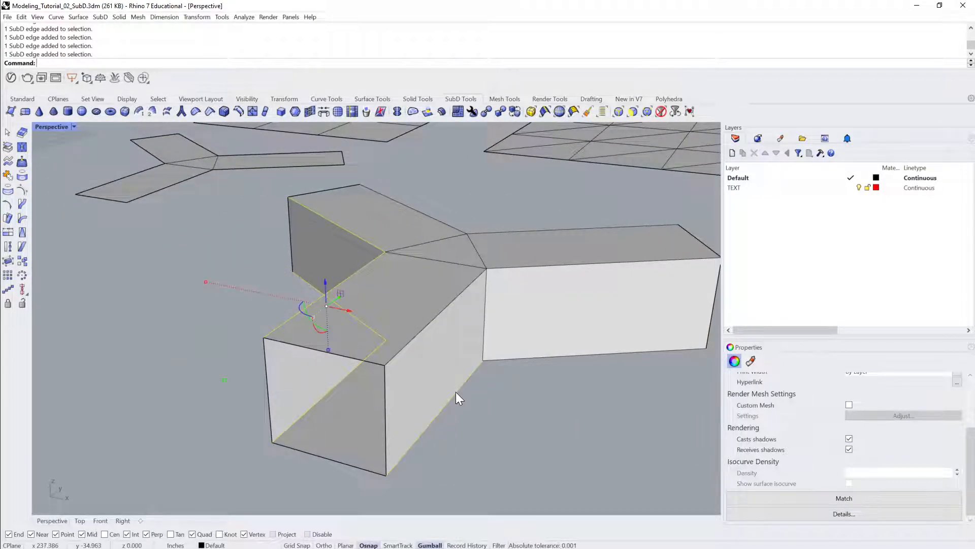
{"action": "left_click", "coordinate": [513, 266], "text": "ctrl+shift"}
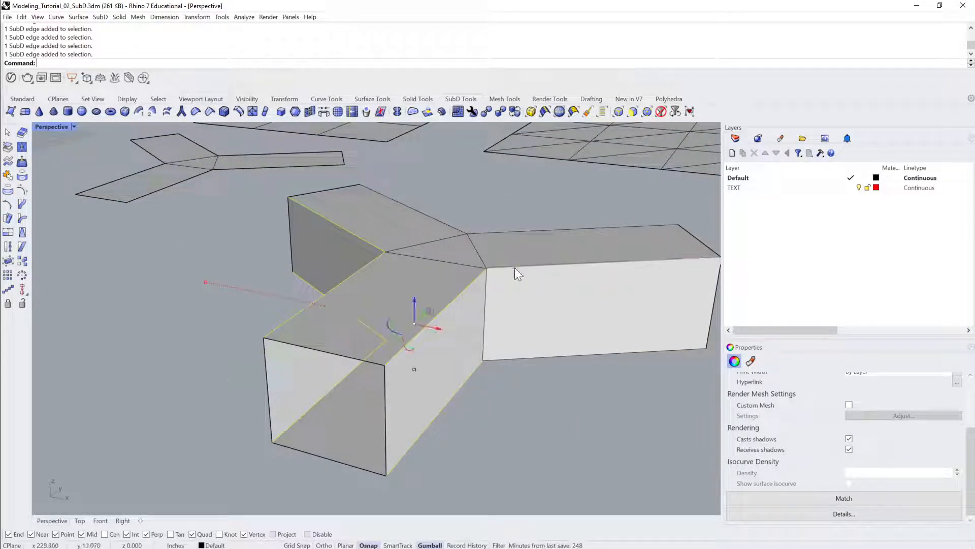
{"action": "left_click", "coordinate": [486, 294], "text": "ctrl+shift"}
{"action": "left_click", "coordinate": [518, 357], "text": "ctrl+shift"}
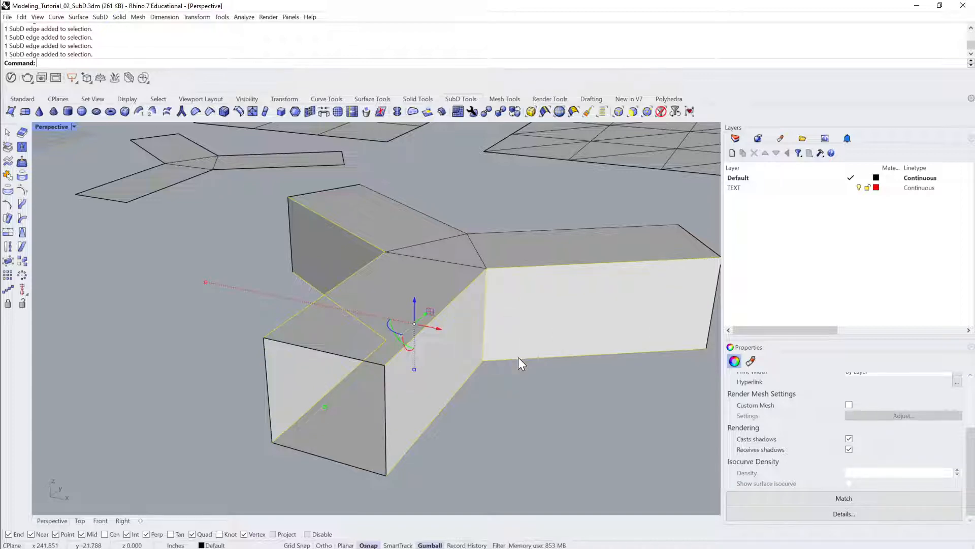
{"action": "right_click_drag", "start_coordinate": [547, 334], "coordinate": [295, 338]}
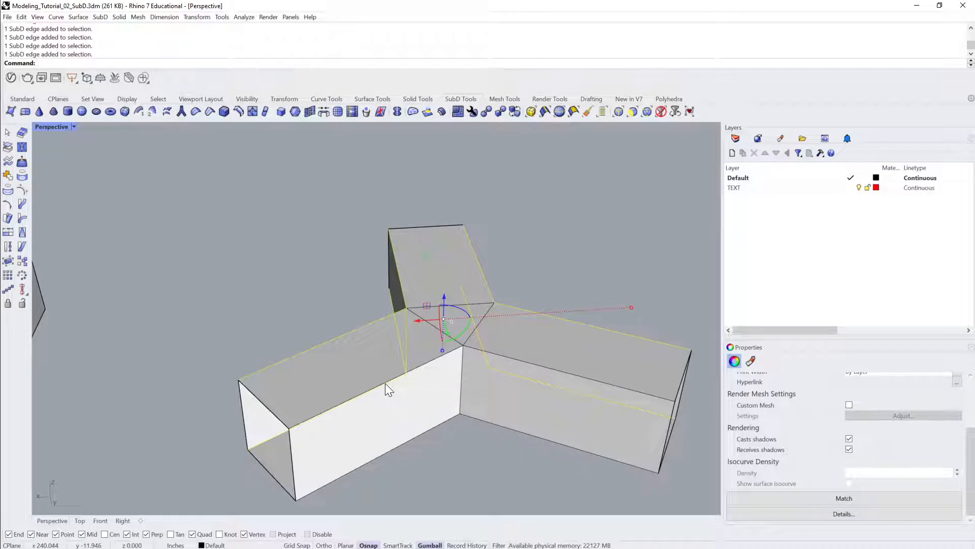
{"action": "right_click_drag", "start_coordinate": [385, 383], "coordinate": [382, 417]}
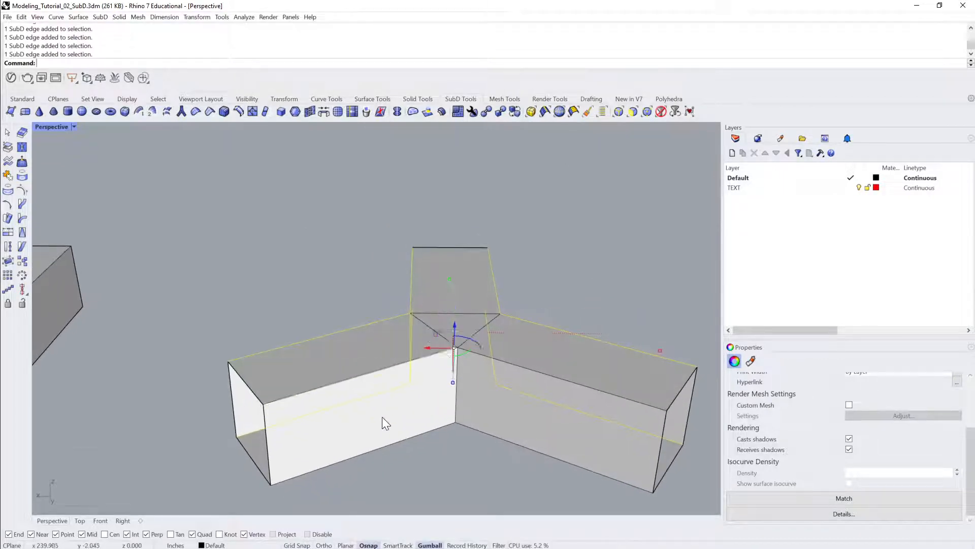
{"action": "left_click", "coordinate": [457, 395], "text": "ctrl+shift"}
{"action": "left_click", "coordinate": [484, 430], "text": "ctrl+shift"}
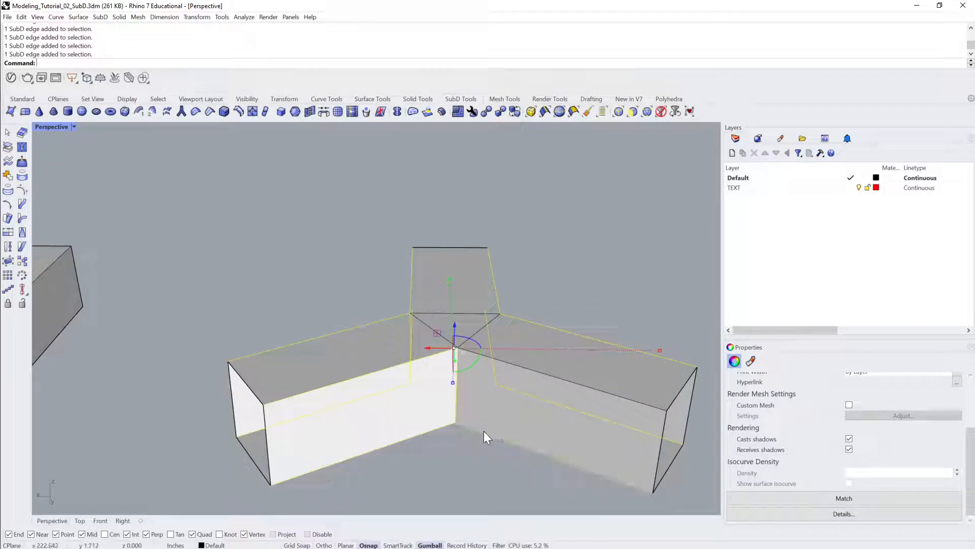
{"action": "left_click", "coordinate": [554, 379], "text": "ctrl+shift"}
{"action": "right_click_drag", "start_coordinate": [554, 380], "coordinate": [512, 403]}
{"action": "scroll", "coordinate": [433, 322], "scroll_direction": "up", "scroll_amount": 2}
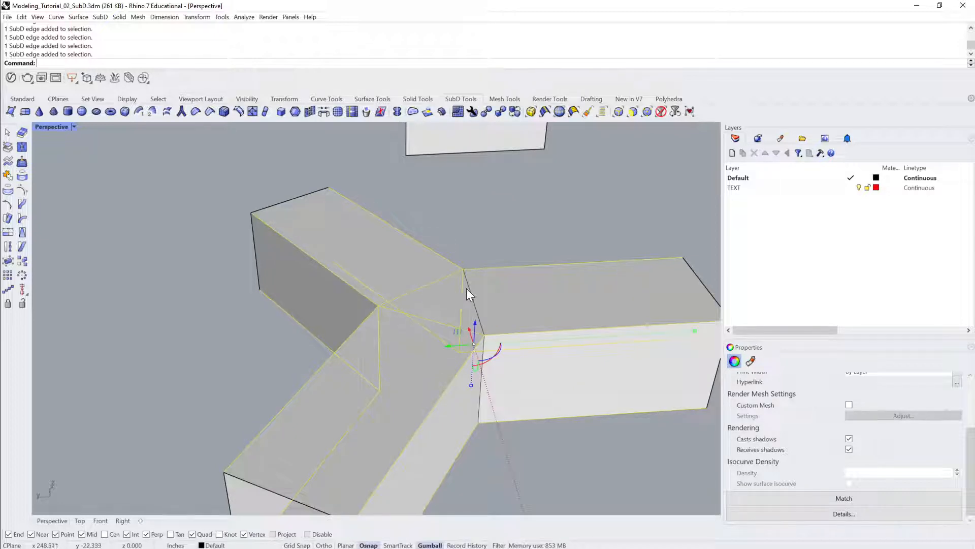
{"action": "right_click_drag", "start_coordinate": [473, 291], "coordinate": [470, 423]}
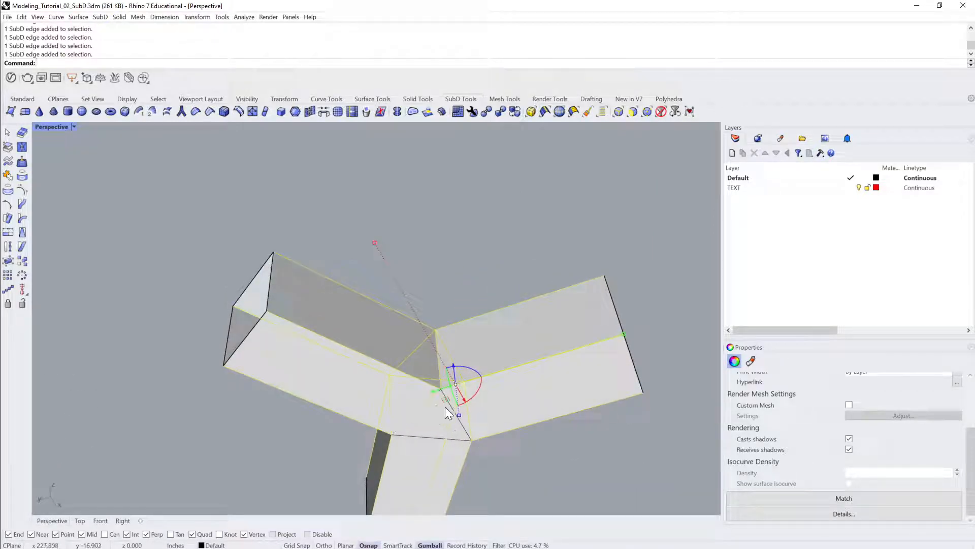
{"action": "right_click_drag", "start_coordinate": [429, 439], "coordinate": [543, 232]}
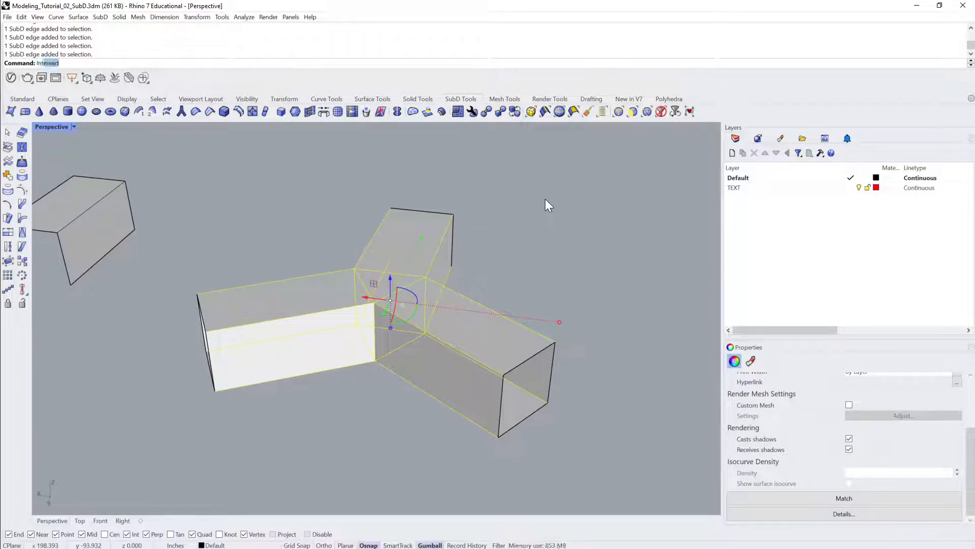
{"action": "type", "text": "sertEdge"}
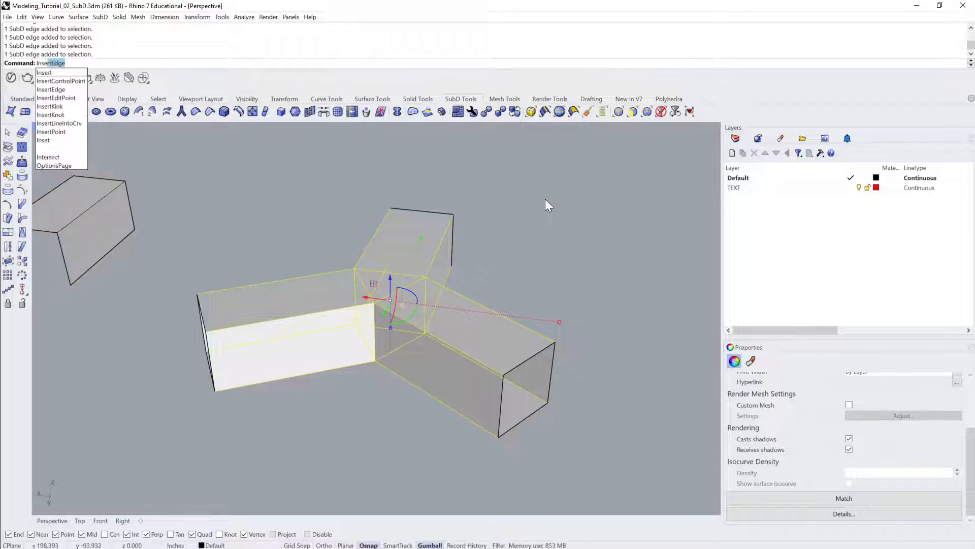
{"action": "key", "text": "Return"}
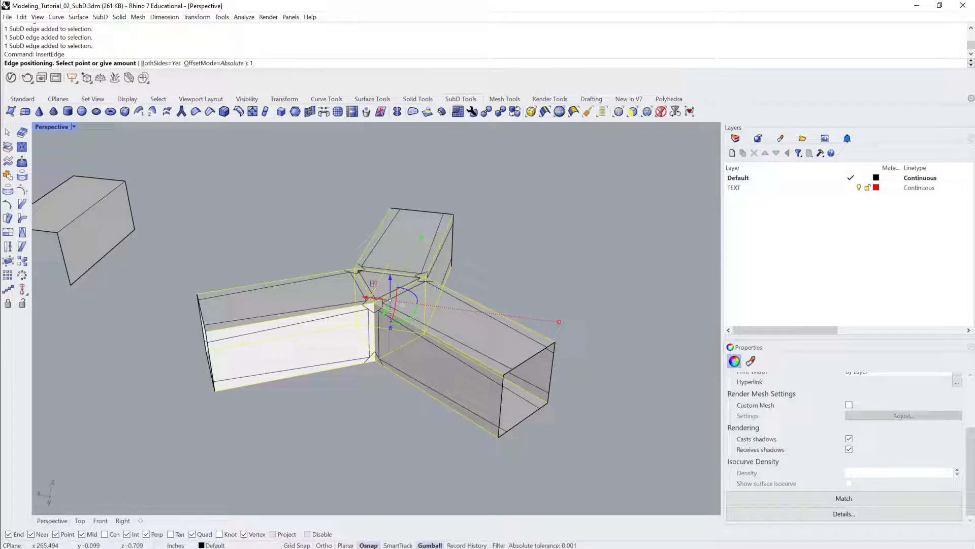
{"action": "key", "text": "Return"}
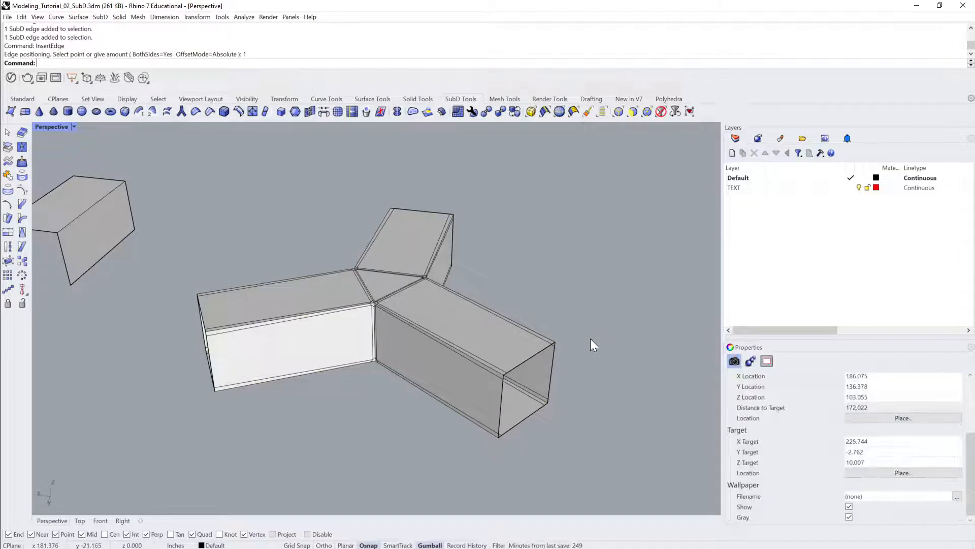
Examine the inserted edges around the junction corners in flat and smooth display.
{"action": "scroll", "coordinate": [569, 333], "scroll_direction": "up", "scroll_amount": 3}
{"action": "scroll", "coordinate": [559, 305], "scroll_direction": "up", "scroll_amount": 3}
{"action": "scroll", "coordinate": [337, 335], "scroll_direction": "up", "scroll_amount": 5}
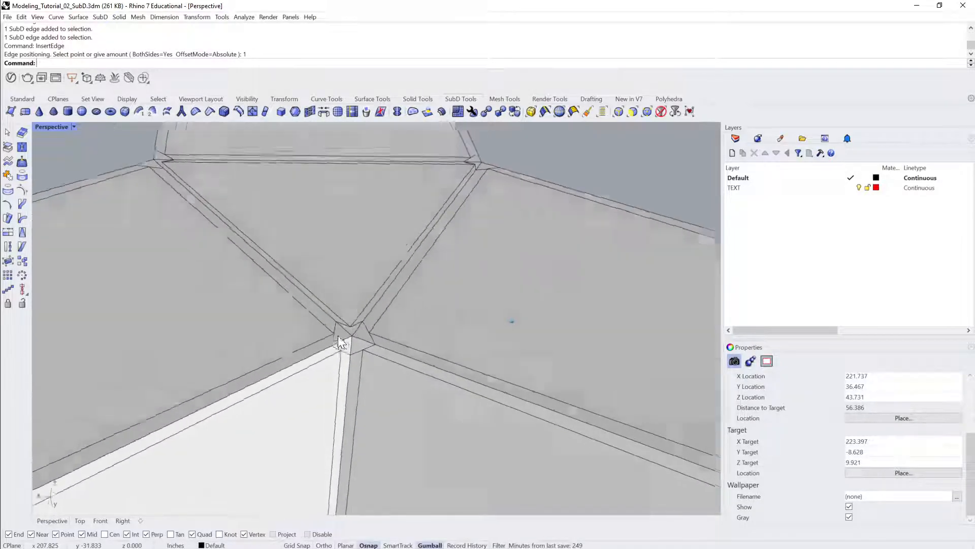
{"action": "scroll", "coordinate": [351, 338], "scroll_direction": "down", "scroll_amount": 5}
{"action": "scroll", "coordinate": [428, 299], "scroll_direction": "down", "scroll_amount": 3}
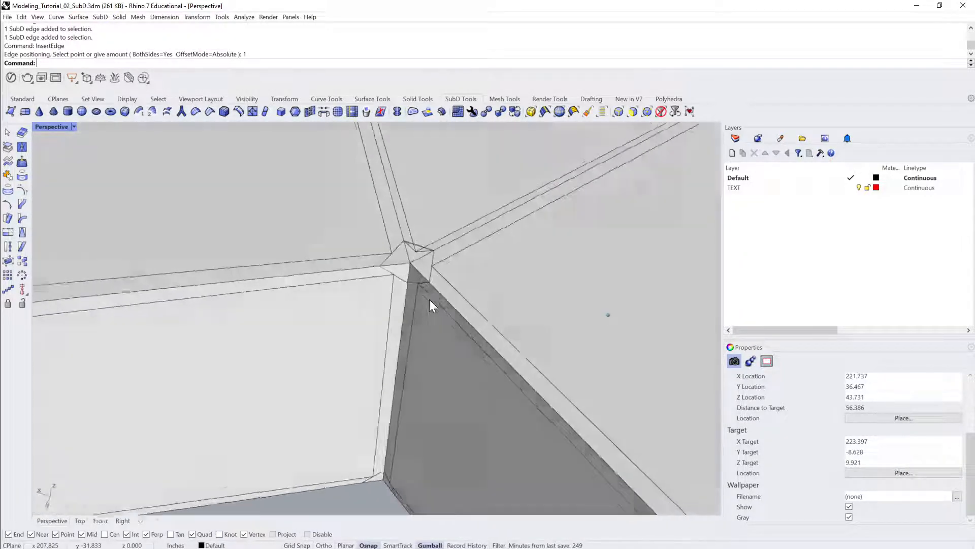
{"action": "scroll", "coordinate": [429, 301], "scroll_direction": "down", "scroll_amount": 1}
{"action": "left_click", "coordinate": [428, 301]}
{"action": "key", "text": "Tab"}
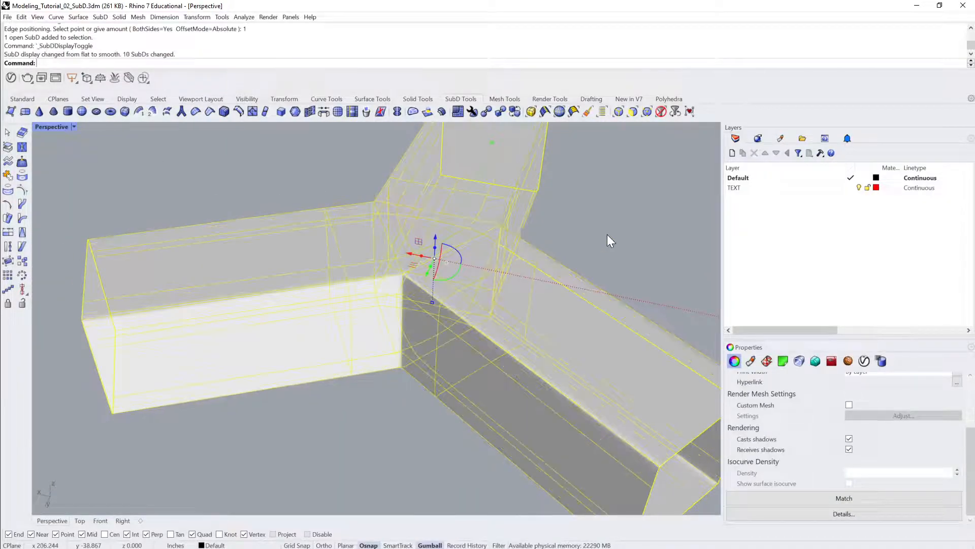
{"action": "left_click", "coordinate": [608, 234]}
{"action": "scroll", "coordinate": [608, 234], "scroll_direction": "down", "scroll_amount": 1}
{"action": "right_click_drag", "start_coordinate": [608, 234], "coordinate": [470, 320]}
{"action": "scroll", "coordinate": [440, 281], "scroll_direction": "up", "scroll_amount": 3}
{"action": "scroll", "coordinate": [383, 263], "scroll_direction": "up", "scroll_amount": 3}
{"action": "scroll", "coordinate": [552, 285], "scroll_direction": "down", "scroll_amount": 4}
{"action": "left_click", "coordinate": [461, 320]}
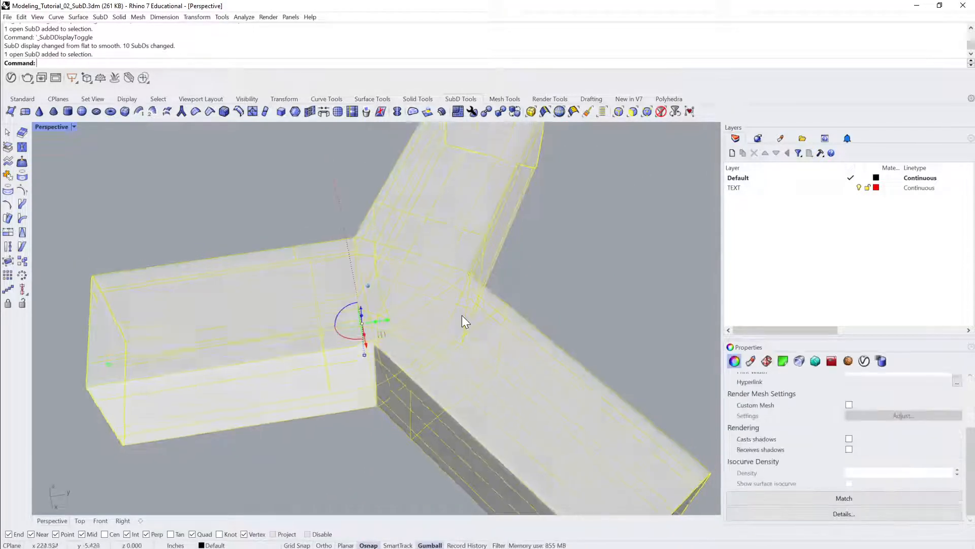
{"action": "left_click", "coordinate": [529, 279]}
{"action": "key", "text": "Tab"}
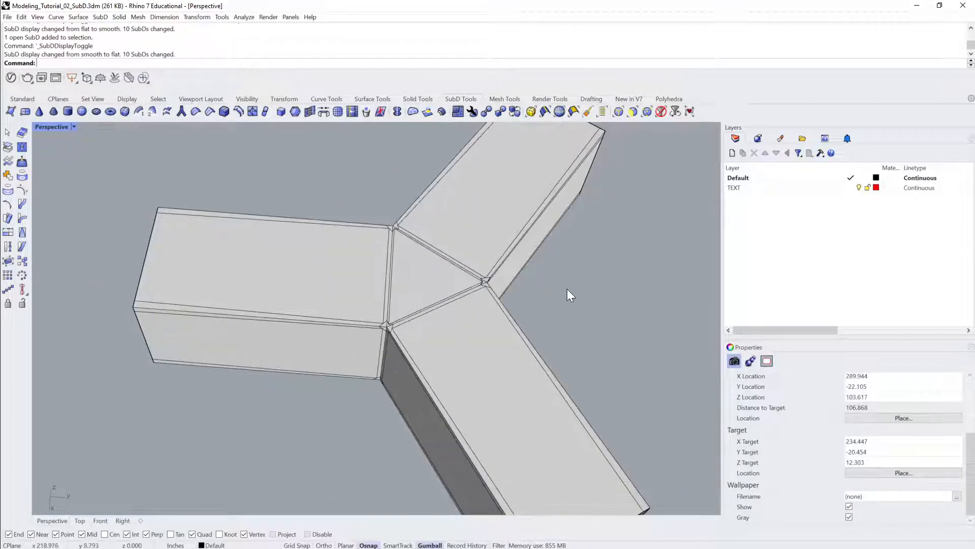
Align the gumball to the object and scale the triangular top face's three inner corner vertices inward toward its centre.
{"action": "right_click_drag", "start_coordinate": [477, 300], "coordinate": [358, 328]}
{"action": "left_click", "coordinate": [440, 339]}
{"action": "key", "text": "Escape"}
{"action": "scroll", "coordinate": [364, 319], "scroll_direction": "up", "scroll_amount": 8}
{"action": "left_click", "coordinate": [396, 324]}
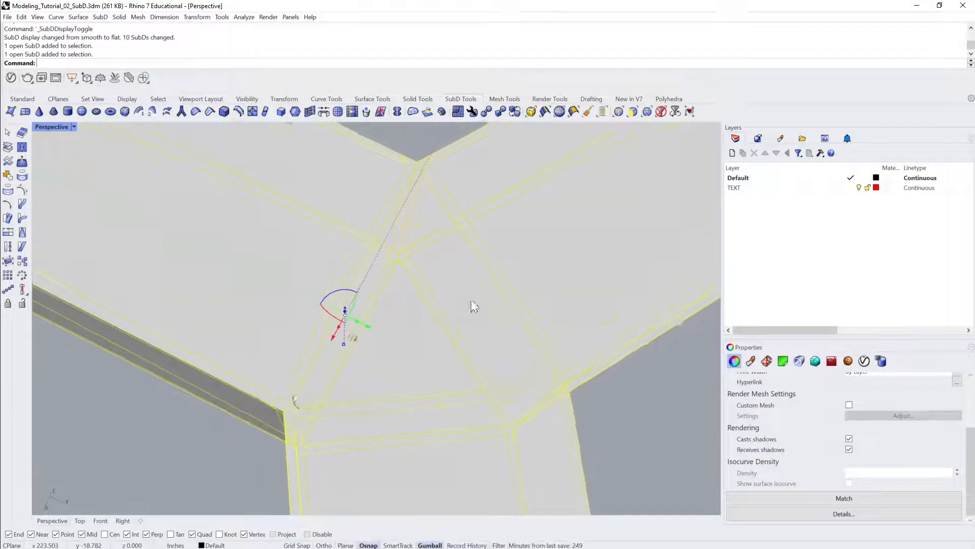
{"action": "left_click", "coordinate": [589, 414]}
{"action": "right_click_drag", "start_coordinate": [591, 420], "coordinate": [423, 383]}
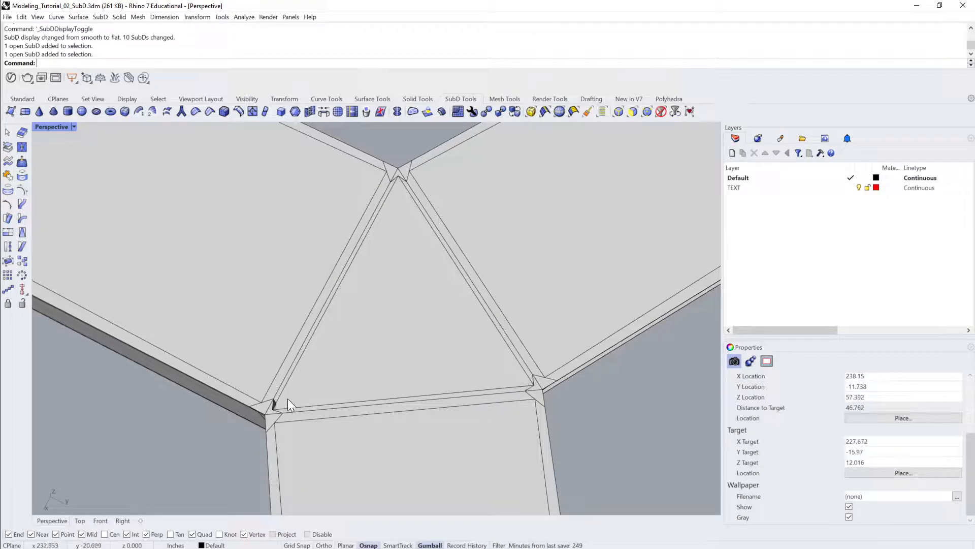
{"action": "left_click", "coordinate": [273, 412], "text": "ctrl+shift"}
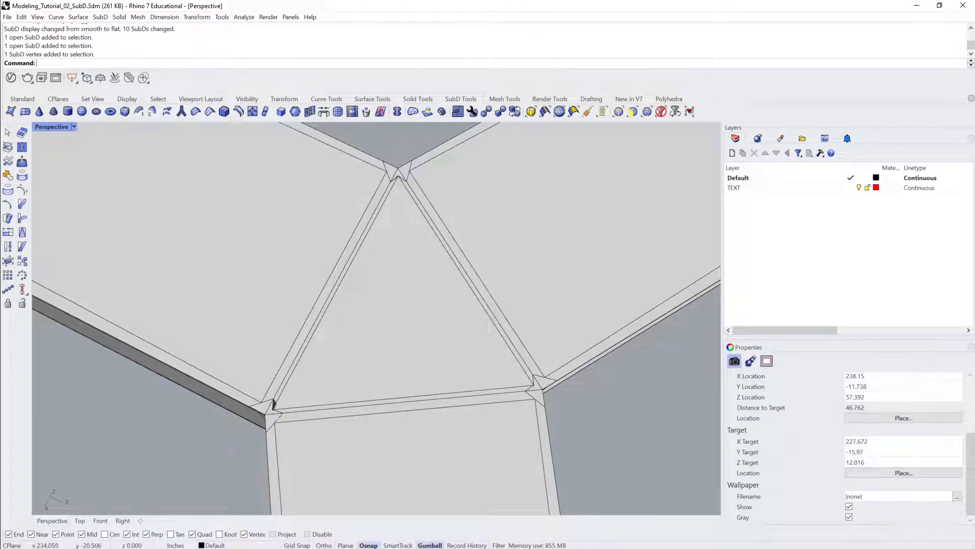
{"action": "left_click", "coordinate": [534, 384], "text": "ctrl+shift"}
{"action": "mouse_move", "coordinate": [527, 359]}
{"action": "right_mouse_down"}
{"action": "mouse_move", "coordinate": [512, 322]}
{"action": "mouse_move", "coordinate": [525, 355]}
{"action": "right_mouse_up"}
{"action": "left_click", "coordinate": [402, 182], "text": "ctrl+shift"}
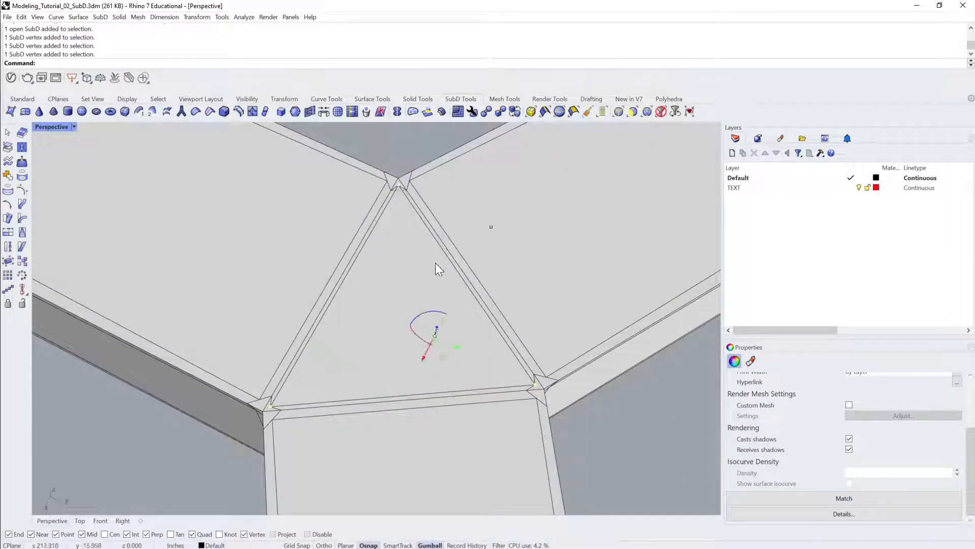
{"action": "right_click_drag", "start_coordinate": [459, 329], "coordinate": [477, 299]}
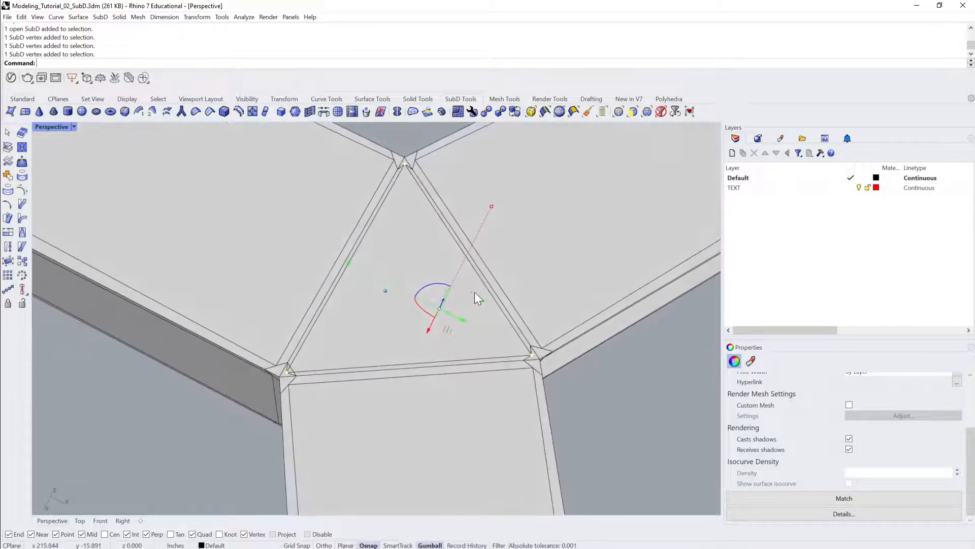
{"action": "right_click", "coordinate": [432, 544]}
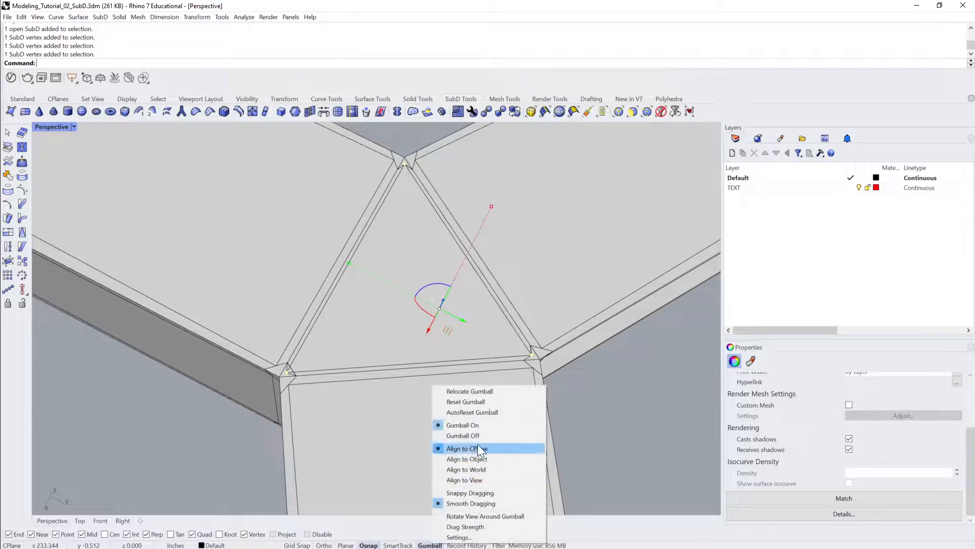
{"action": "left_click", "coordinate": [480, 460]}
{"action": "right_click_drag", "start_coordinate": [480, 461], "coordinate": [472, 291]}
{"action": "left_click_drag", "start_coordinate": [483, 206], "coordinate": [461, 230]}
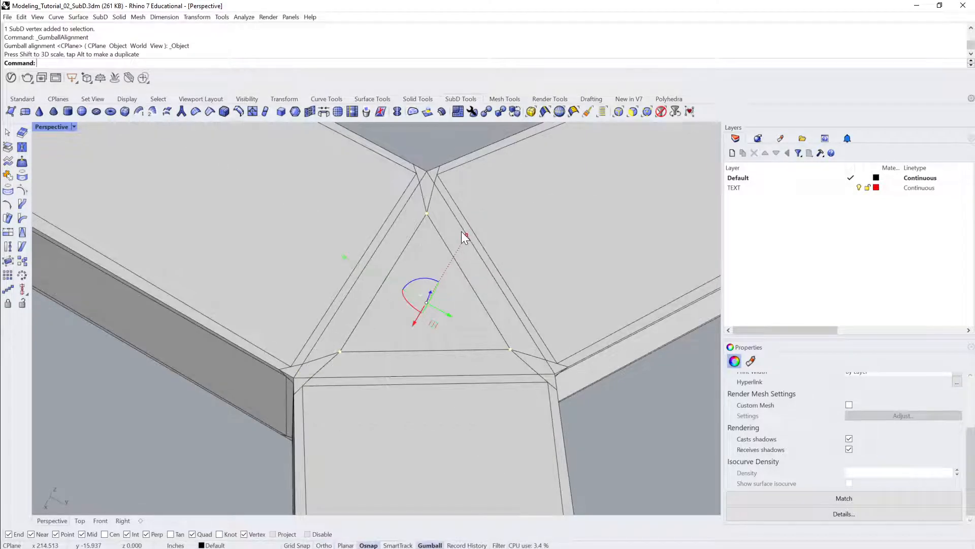
{"action": "key", "text": "Escape"}
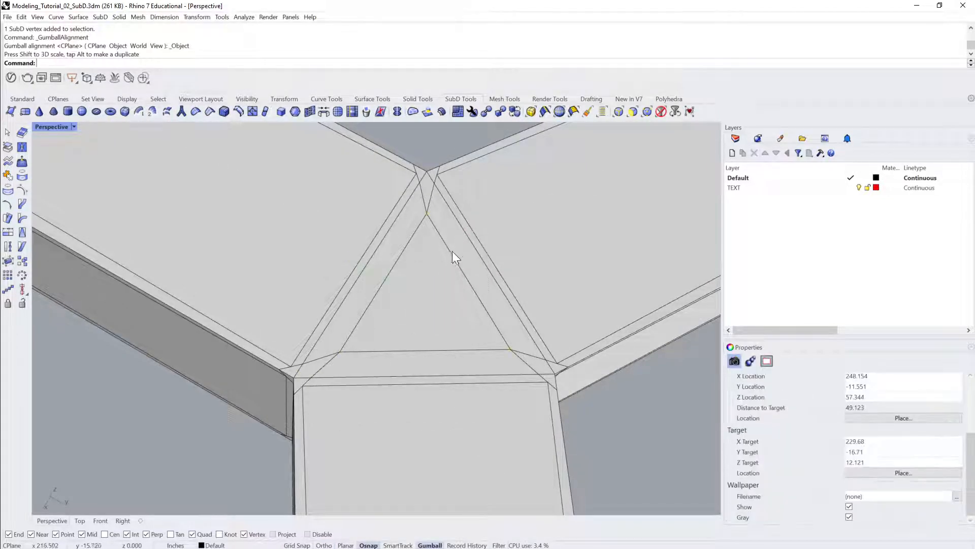
Examine the junction with its scaled-in top triangle in smooth display.
{"action": "right_click_drag", "start_coordinate": [452, 251], "coordinate": [378, 280]}
{"action": "left_click", "coordinate": [378, 280]}
{"action": "key", "text": "Tab"}
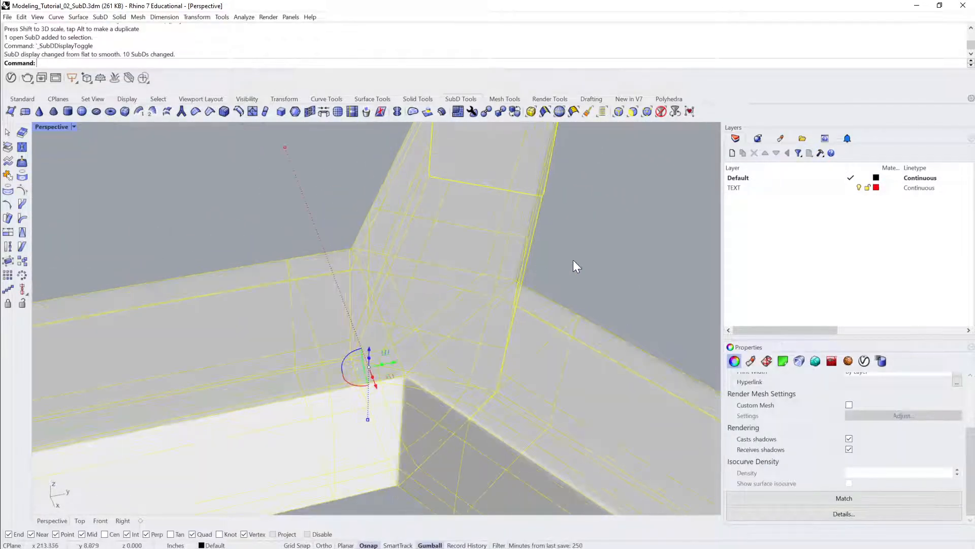
{"action": "left_click", "coordinate": [573, 260]}
{"action": "right_click_drag", "start_coordinate": [574, 260], "coordinate": [384, 315]}
Undo the vertex scaling and the edge insertion on the three-branched SubD, and return to flat display.
{"action": "key", "text": "ctrl+z"}
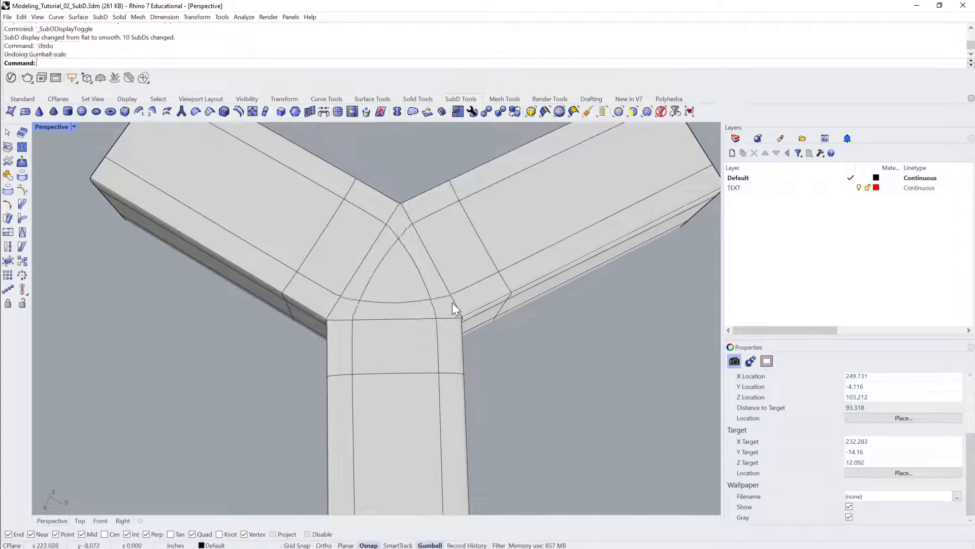
{"action": "right_click_drag", "start_coordinate": [516, 385], "coordinate": [447, 330]}
{"action": "left_click", "coordinate": [456, 307]}
{"action": "key", "text": "ctrl+z"}
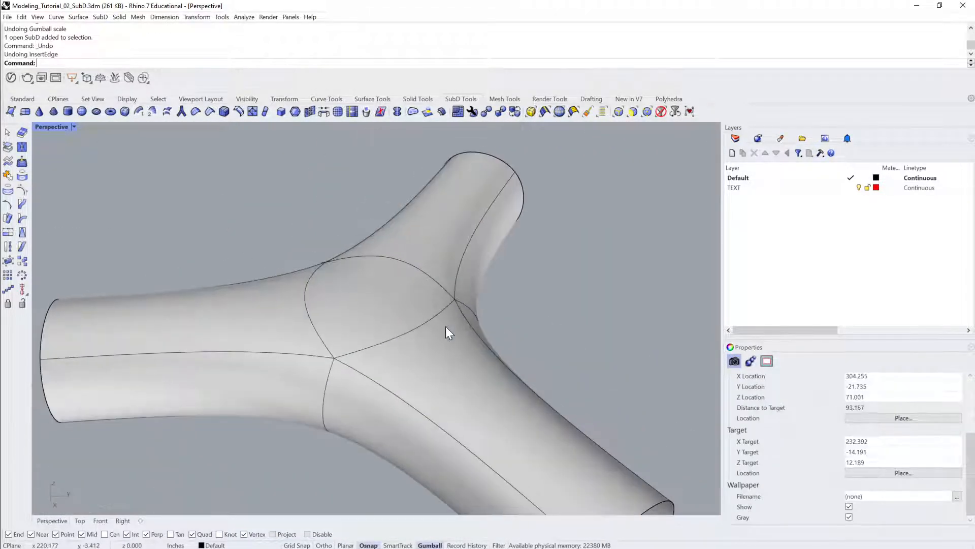
{"action": "left_click", "coordinate": [400, 303]}
{"action": "key", "text": "Tab"}
{"action": "right_click_drag", "start_coordinate": [388, 301], "coordinate": [458, 296]}
{"action": "key", "text": "Escape"}
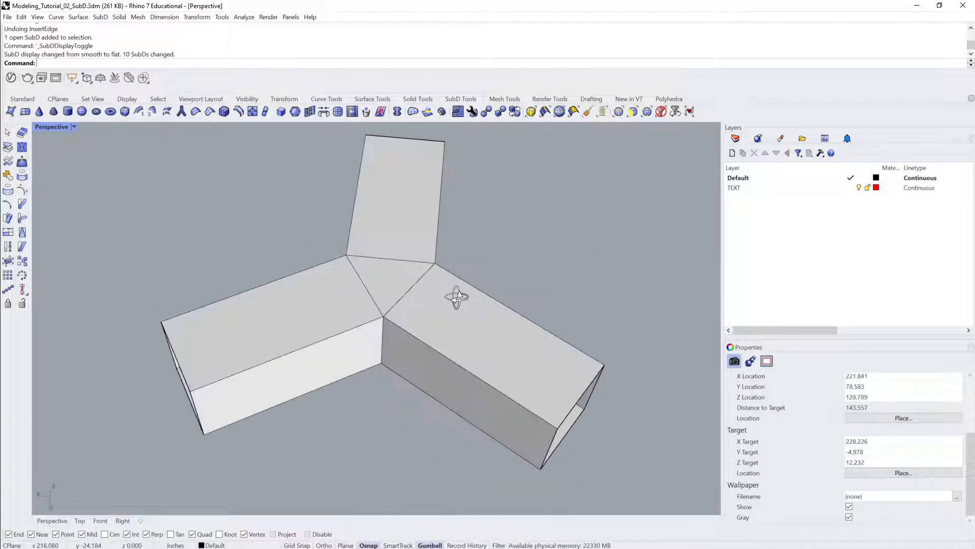
{"action": "scroll", "coordinate": [427, 292], "scroll_direction": "up", "scroll_amount": 3}
{"action": "left_click", "coordinate": [392, 284], "text": "ctrl+shift"}
{"action": "left_click", "coordinate": [396, 227], "text": "ctrl+shift"}
{"action": "right_click_drag", "start_coordinate": [397, 228], "coordinate": [440, 207]}
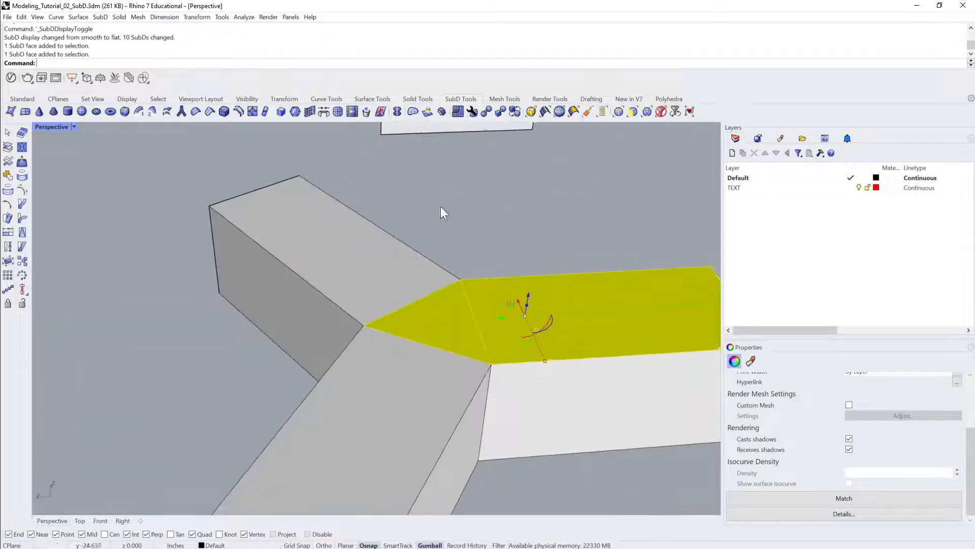
{"action": "scroll", "coordinate": [351, 254], "scroll_direction": "down", "scroll_amount": 3}
{"action": "left_click_drag", "start_coordinate": [426, 283], "coordinate": [382, 367], "text": "ctrl+shift"}
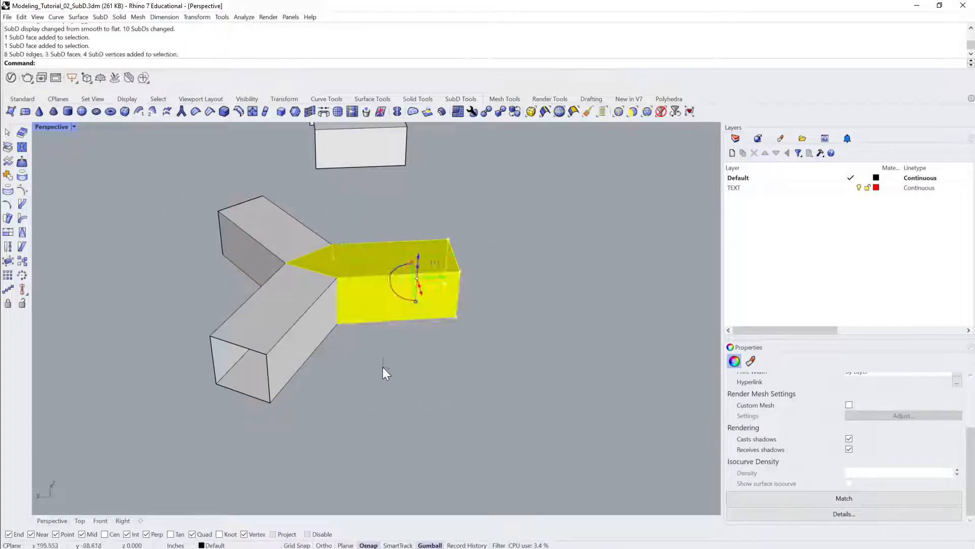
{"action": "left_click", "coordinate": [379, 339]}
Try beveling the two long top edges that meet at one inner corner of the junction, using three segments.
{"action": "scroll", "coordinate": [360, 342], "scroll_direction": "up", "scroll_amount": 2}
{"action": "right_click_drag", "start_coordinate": [335, 328], "coordinate": [316, 318]}
{"action": "scroll", "coordinate": [315, 318], "scroll_direction": "up", "scroll_amount": 2}
{"action": "left_click", "coordinate": [294, 292], "text": "ctrl+shift"}
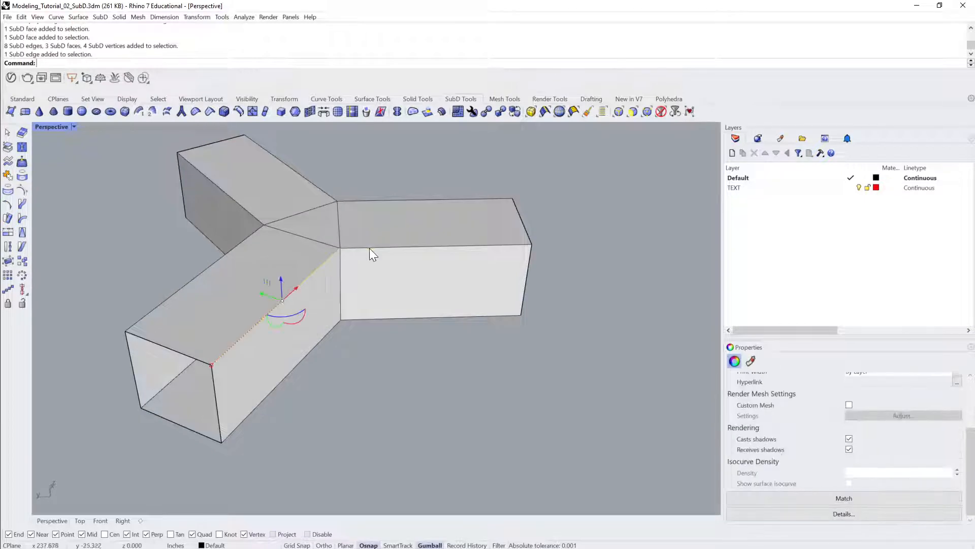
{"action": "left_click", "coordinate": [370, 247], "text": "ctrl+shift"}
{"action": "scroll", "coordinate": [322, 274], "scroll_direction": "up", "scroll_amount": 2}
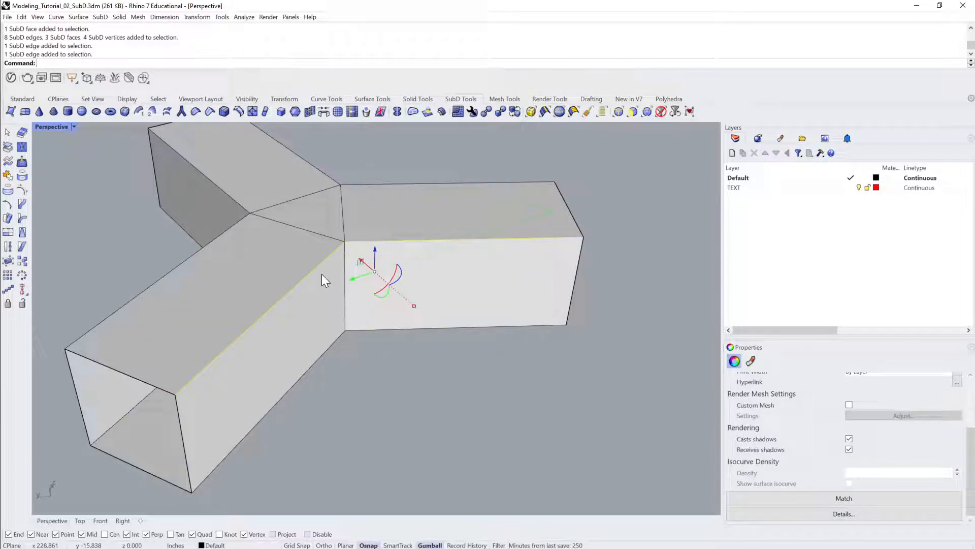
{"action": "key", "text": "Return"}
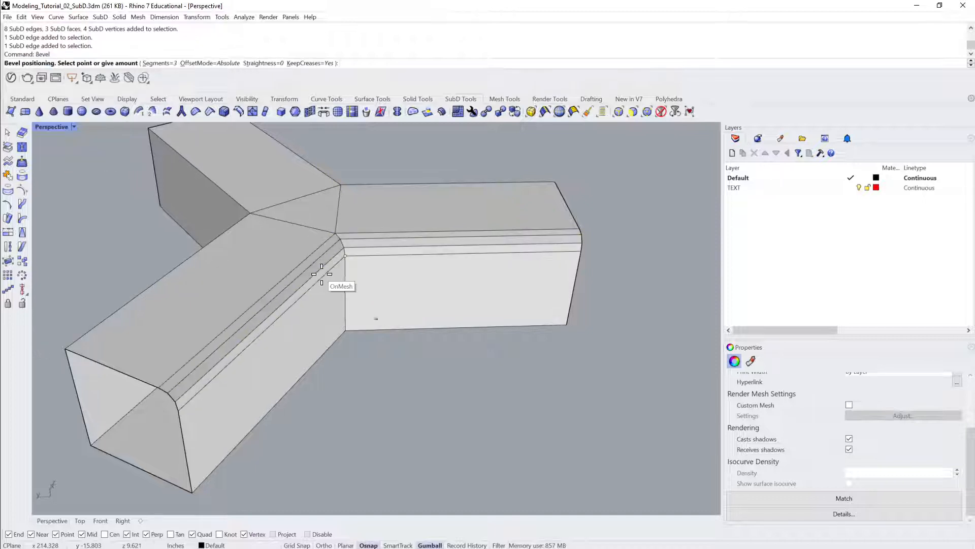
{"action": "right_click_drag", "start_coordinate": [322, 274], "coordinate": [329, 276], "text": "shift"}
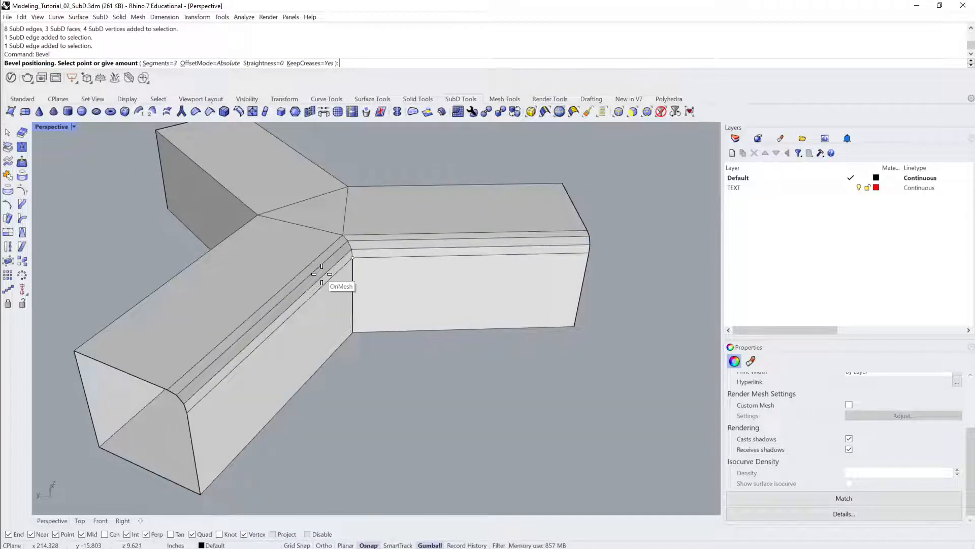
{"action": "left_click", "coordinate": [376, 252]}
{"action": "right_click_drag", "start_coordinate": [379, 340], "coordinate": [358, 295]}
{"action": "left_click", "coordinate": [489, 315]}
{"action": "left_click", "coordinate": [576, 274]}
{"action": "key", "text": "ctrl+z"}
{"action": "left_click", "coordinate": [357, 270], "text": "ctrl+shift"}
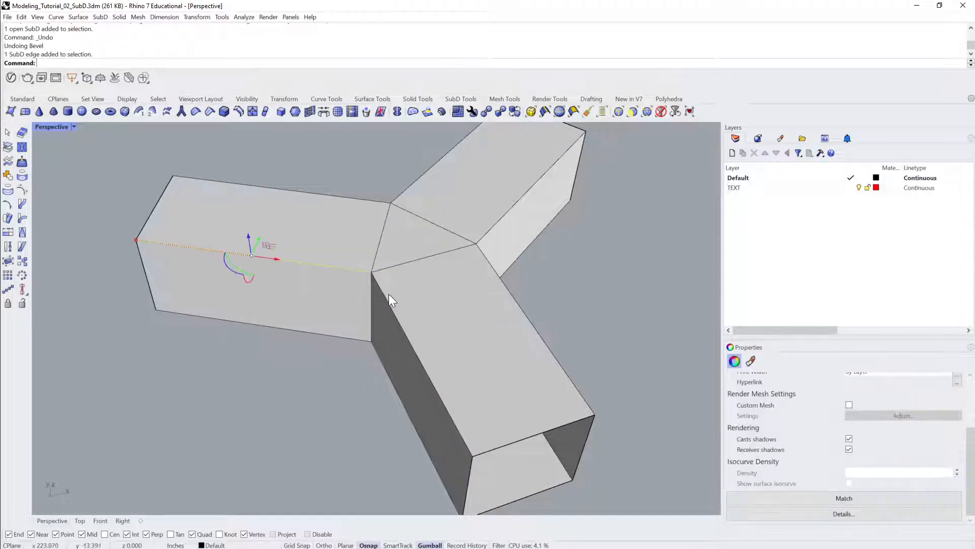
{"action": "left_click", "coordinate": [389, 294], "text": "ctrl+shift"}
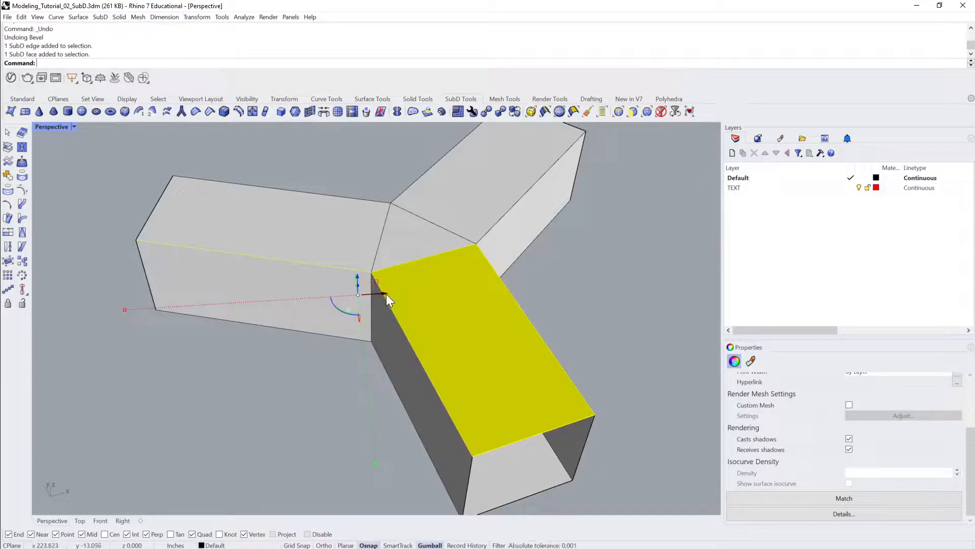
{"action": "left_click", "coordinate": [291, 365]}
Try inserting edges at an absolute distance of 1 beside the two long top edges and the vertical edge at a junction corner.
{"action": "left_click", "coordinate": [351, 265], "text": "ctrl+shift"}
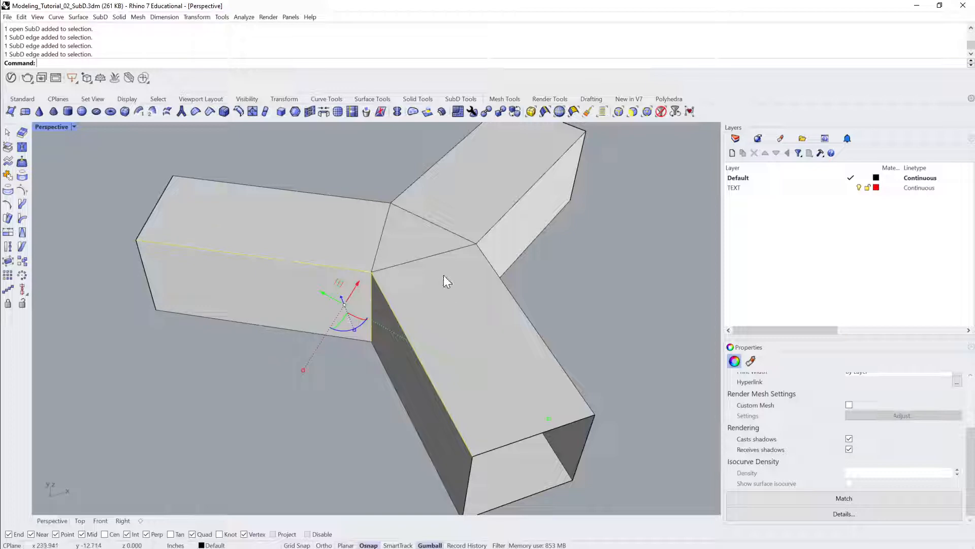
{"action": "key", "text": "BackSpace"}
{"action": "key", "text": "BackSpace"}
{"action": "key", "text": "BackSpace"}
{"action": "type", "text": "s"}
{"action": "key", "text": "BackSpace"}
{"action": "key", "text": "BackSpace"}
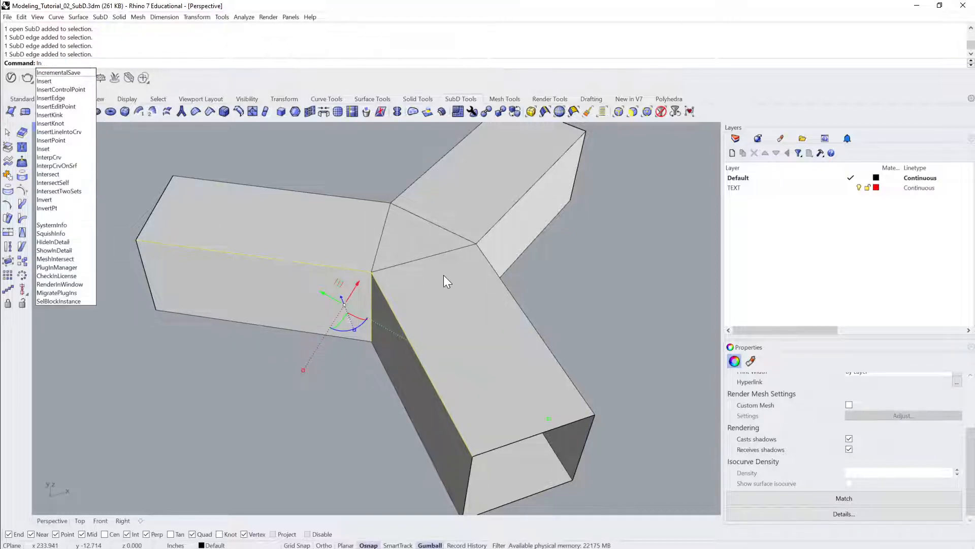
{"action": "type", "text": "sertEdge"}
{"action": "key", "text": "Return"}
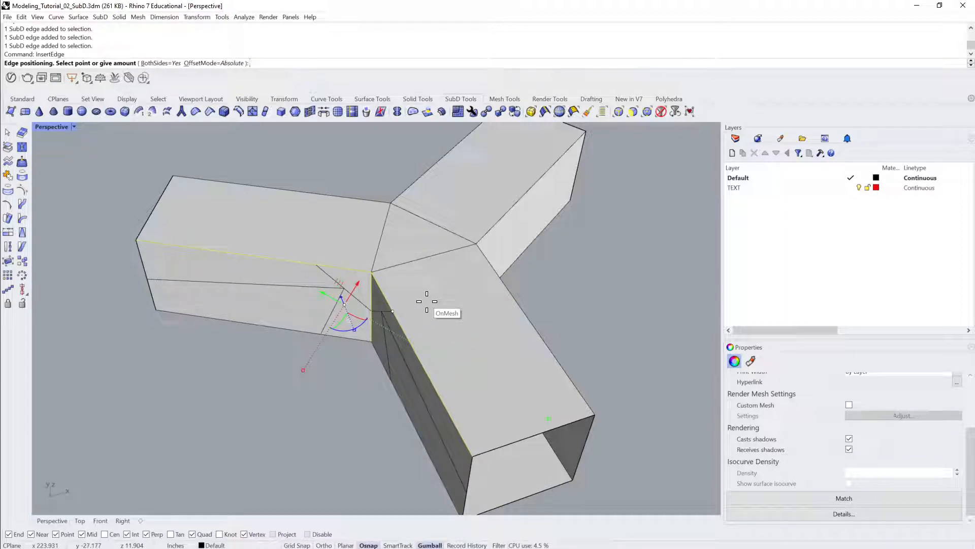
{"action": "type", "text": "1"}
{"action": "key", "text": "Return"}
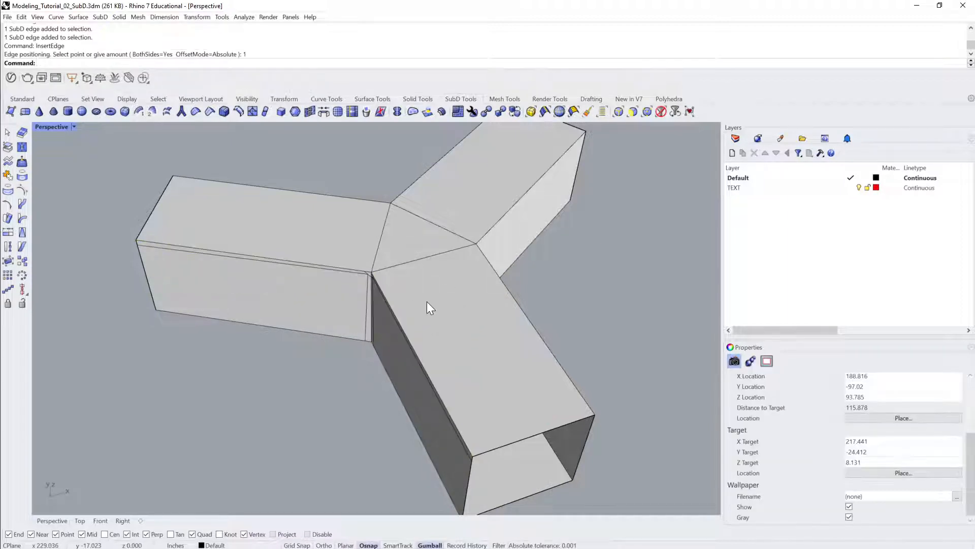
{"action": "key", "text": "ctrl+z"}
{"action": "left_click", "coordinate": [412, 307]}
{"action": "key", "text": "Escape"}
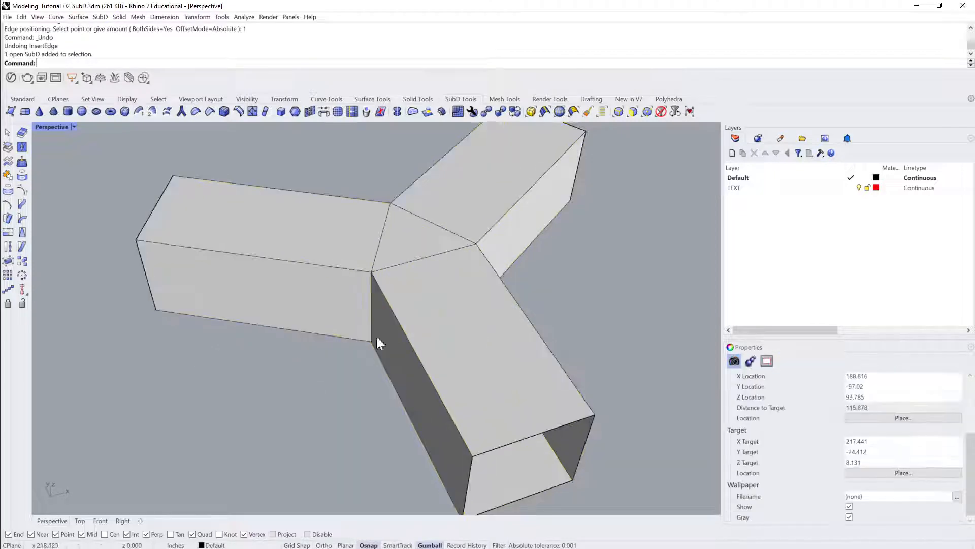
{"action": "scroll", "coordinate": [339, 272], "scroll_direction": "down", "scroll_amount": 5}
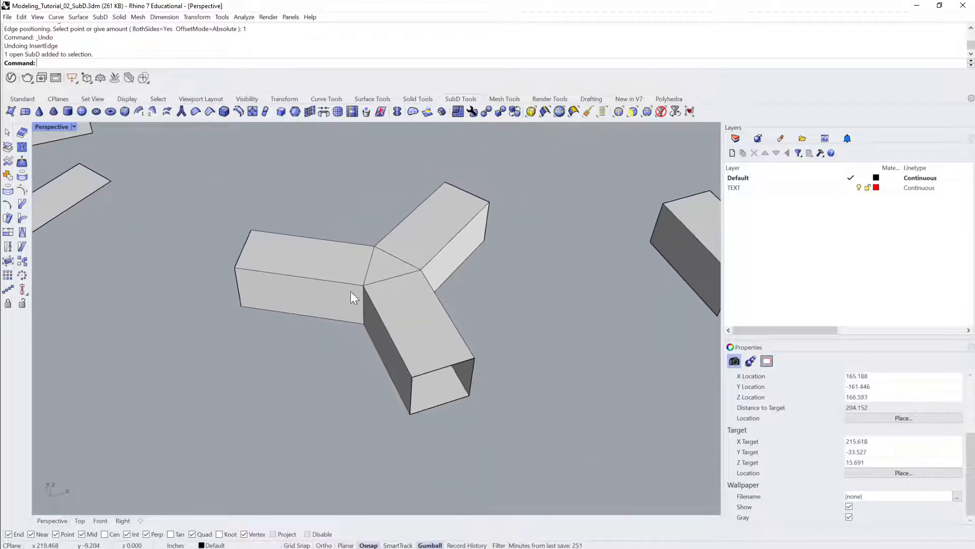
{"action": "left_click_drag", "start_coordinate": [593, 451], "coordinate": [593, 451]}
{"action": "right_click_drag", "start_coordinate": [493, 402], "coordinate": [460, 407]}
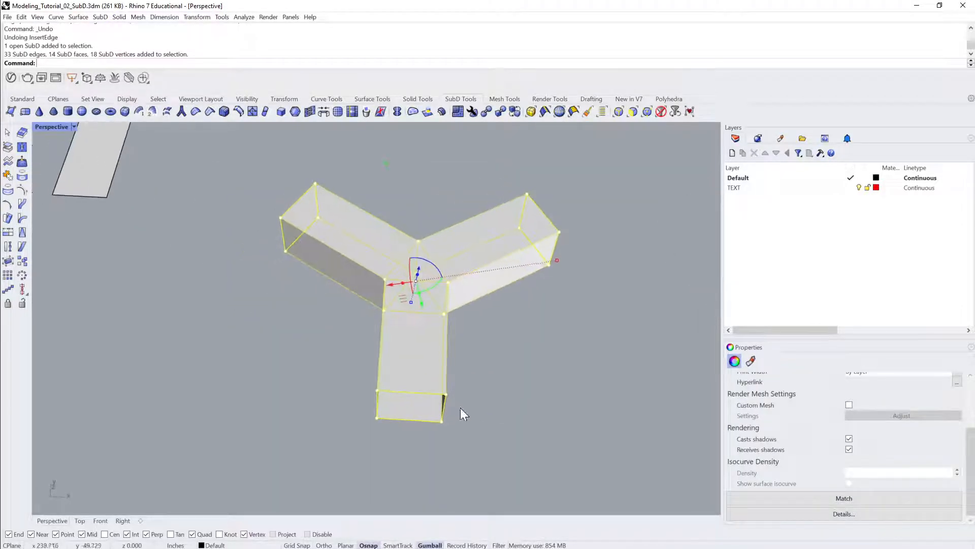
{"action": "right_click_drag", "start_coordinate": [531, 258], "coordinate": [508, 258]}
{"action": "key", "text": "Escape"}
{"action": "right_click_drag", "start_coordinate": [374, 278], "coordinate": [425, 276]}
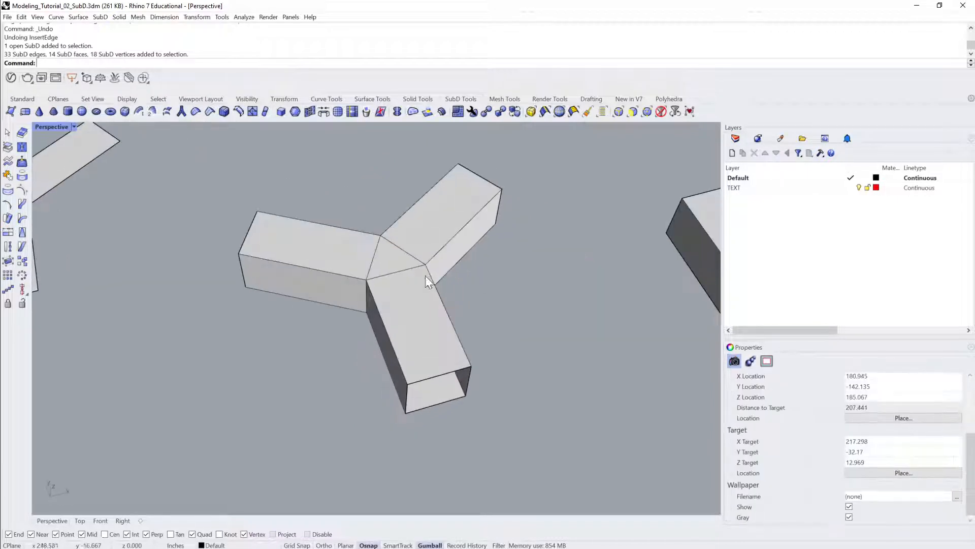
Bevel the long edges of all three branches by an absolute amount of 1 with three segments, keeping creases.
{"action": "left_click", "coordinate": [334, 273], "text": "ctrl+shift"}
{"action": "left_click", "coordinate": [370, 291], "text": "ctrl+shift"}
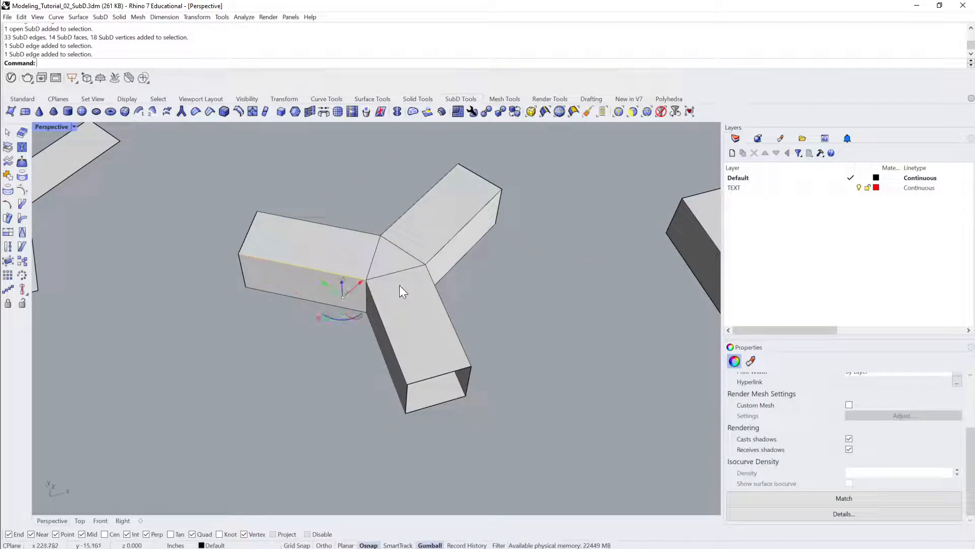
{"action": "left_click", "coordinate": [441, 290], "text": "ctrl+shift"}
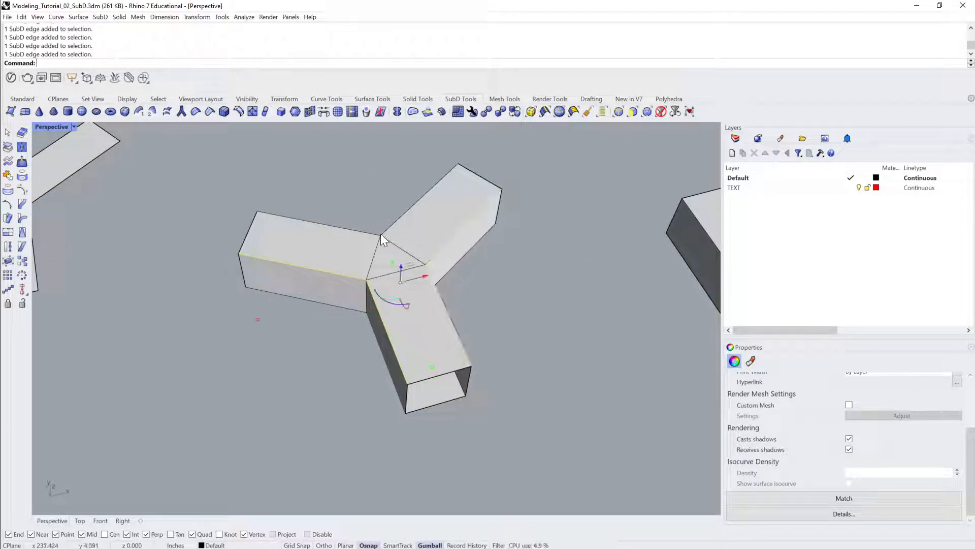
{"action": "right_click_drag", "start_coordinate": [399, 221], "coordinate": [417, 300]}
{"action": "scroll", "coordinate": [422, 310], "scroll_direction": "up", "scroll_amount": 5}
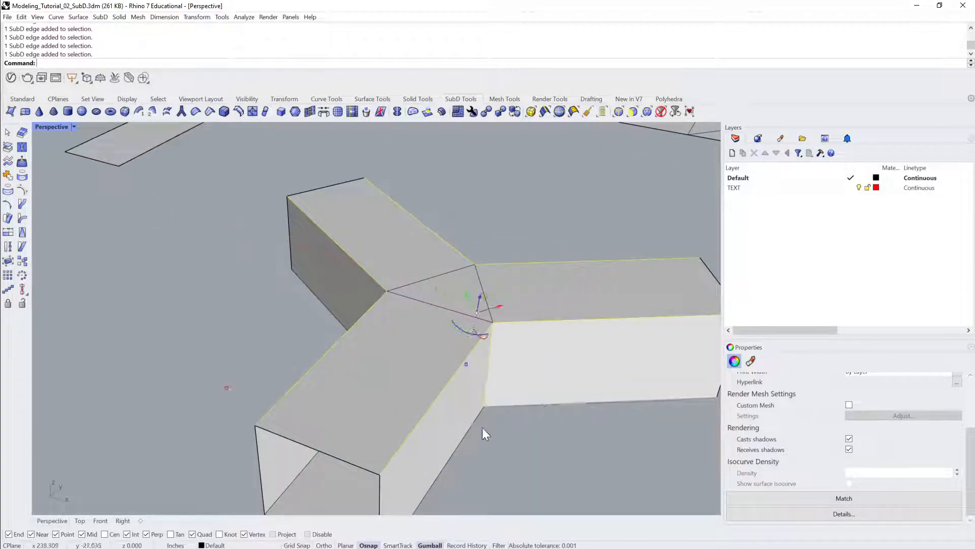
{"action": "right_click_drag", "start_coordinate": [458, 429], "coordinate": [413, 431]}
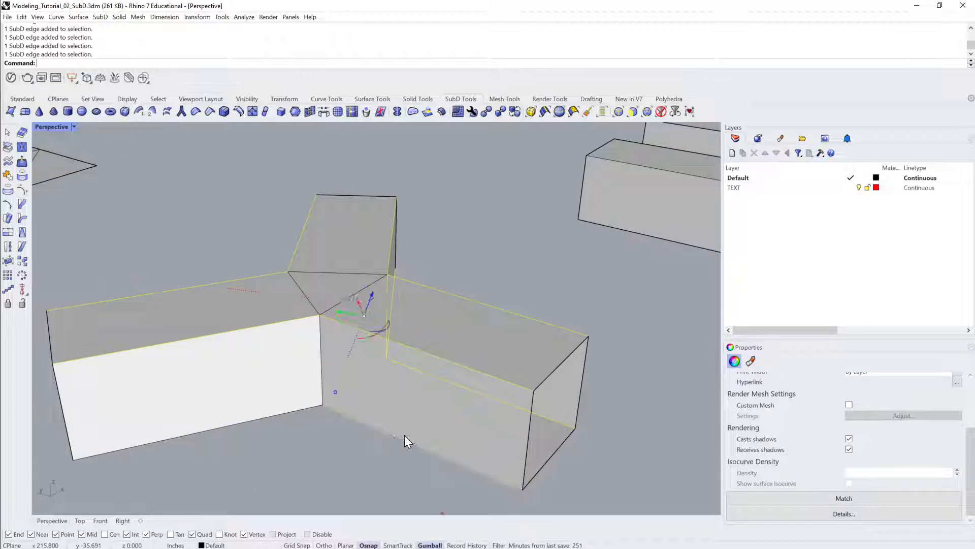
{"action": "right_click_drag", "start_coordinate": [257, 425], "coordinate": [373, 343]}
{"action": "key", "text": "Return"}
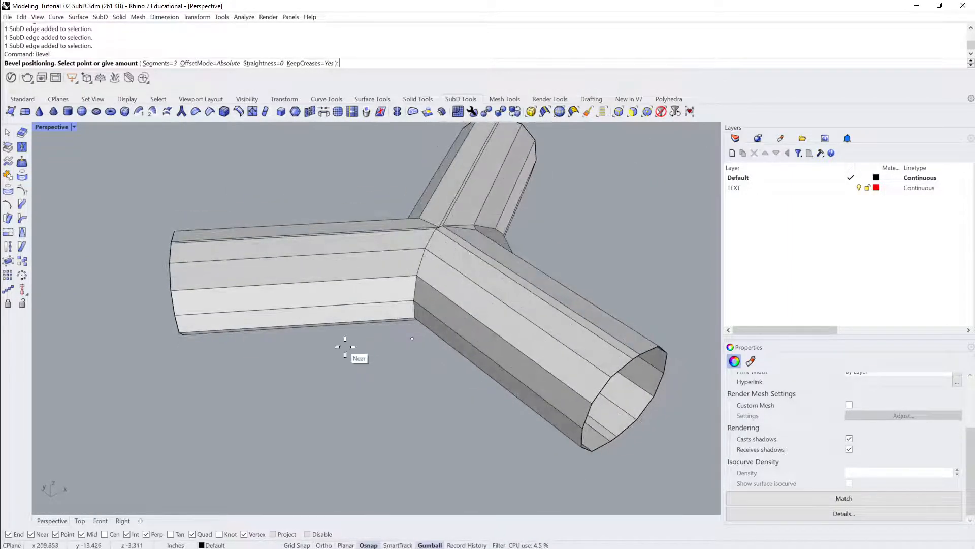
{"action": "right_click_drag", "start_coordinate": [445, 395], "coordinate": [464, 396]}
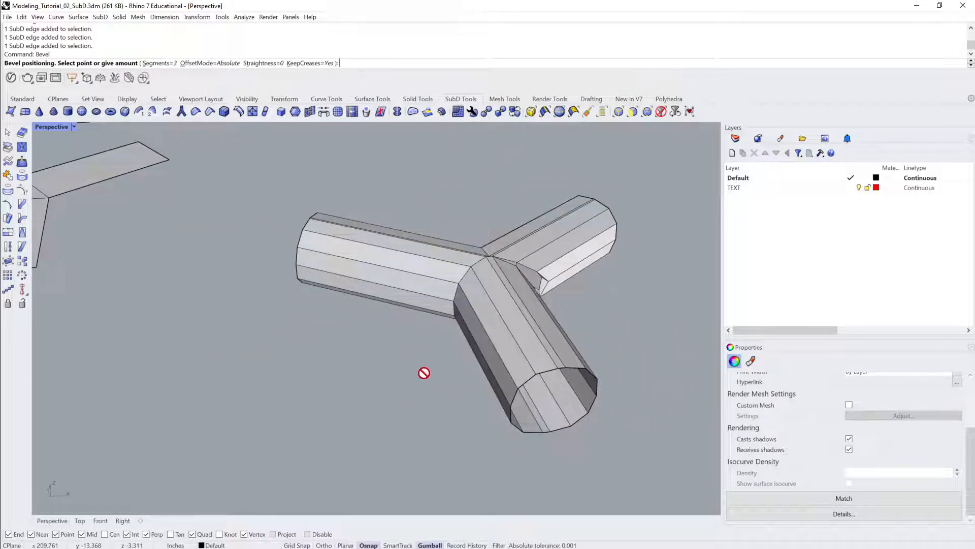
{"action": "left_click", "coordinate": [308, 534]}
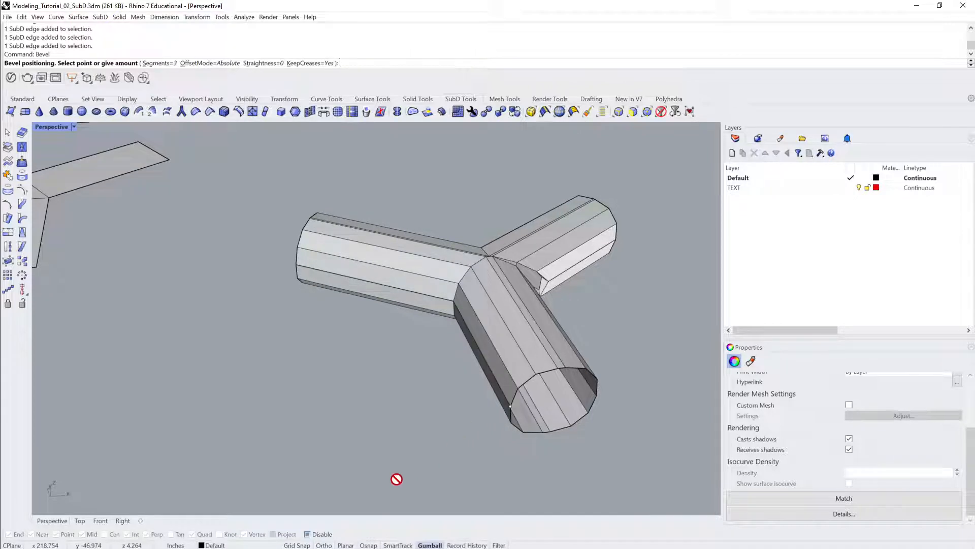
{"action": "right_click_drag", "start_coordinate": [355, 503], "coordinate": [335, 453]}
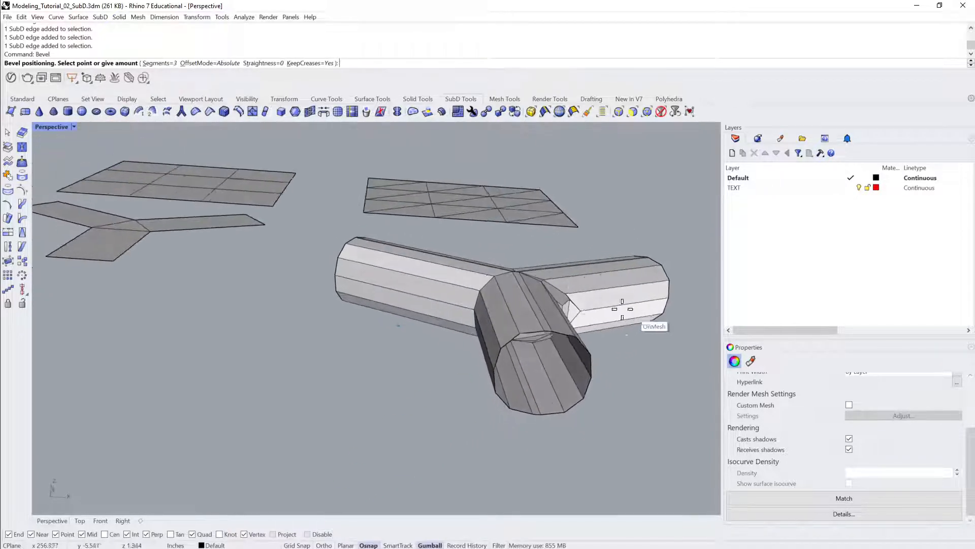
{"action": "right_click_drag", "start_coordinate": [418, 447], "coordinate": [392, 314]}
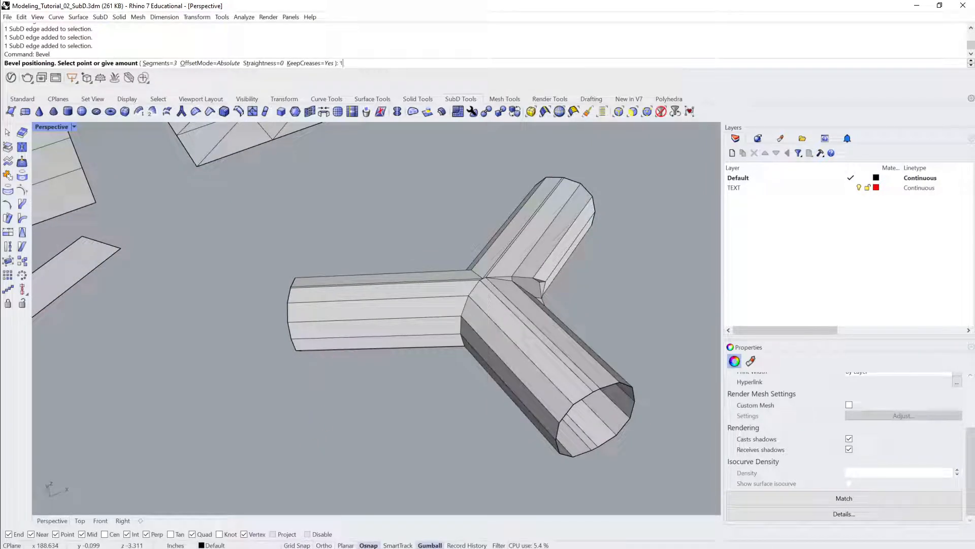
{"action": "key", "text": "Return"}
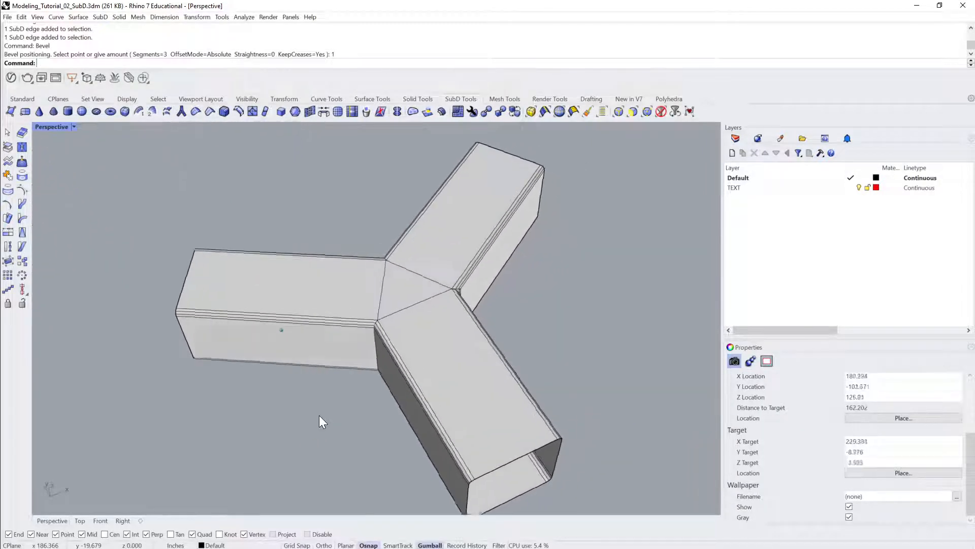
Examine the beveled three-branched junction in flat and smooth display, including its inner corners and underside.
{"action": "right_click_drag", "start_coordinate": [319, 416], "coordinate": [400, 334]}
{"action": "scroll", "coordinate": [496, 345], "scroll_direction": "down", "scroll_amount": 6}
{"action": "scroll", "coordinate": [400, 334], "scroll_direction": "up", "scroll_amount": 4}
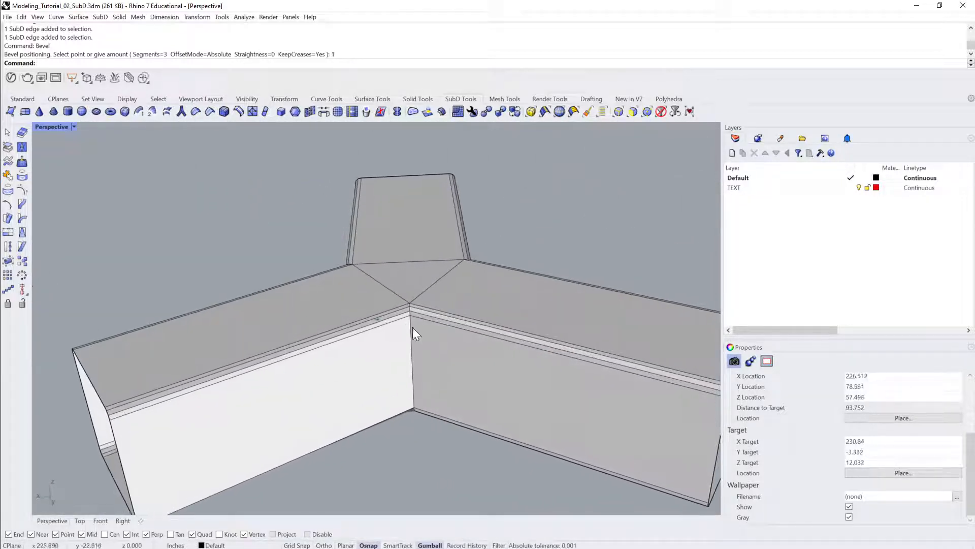
{"action": "scroll", "coordinate": [413, 328], "scroll_direction": "down", "scroll_amount": 3}
{"action": "left_click", "coordinate": [461, 327]}
{"action": "key", "text": "Tab"}
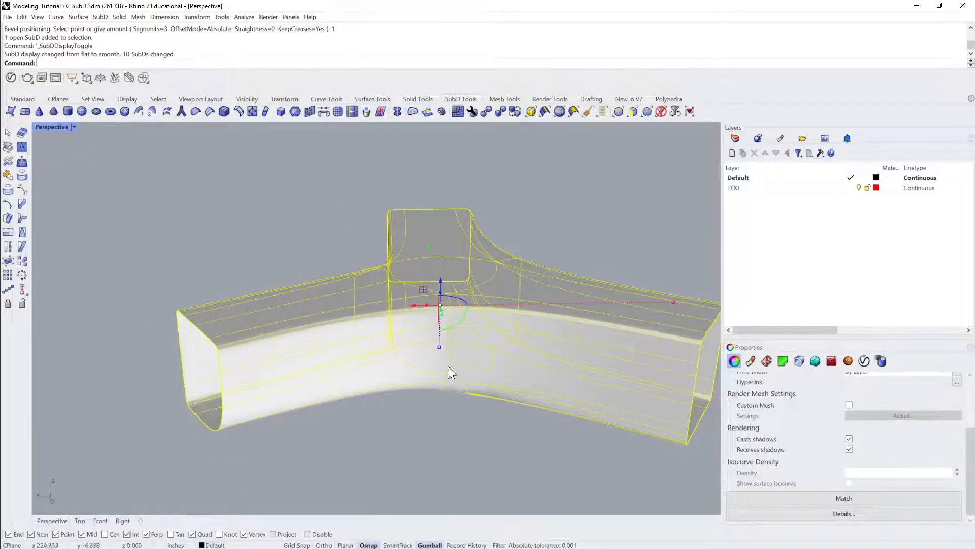
{"action": "key", "text": "Escape"}
{"action": "right_click_drag", "start_coordinate": [449, 368], "coordinate": [504, 381]}
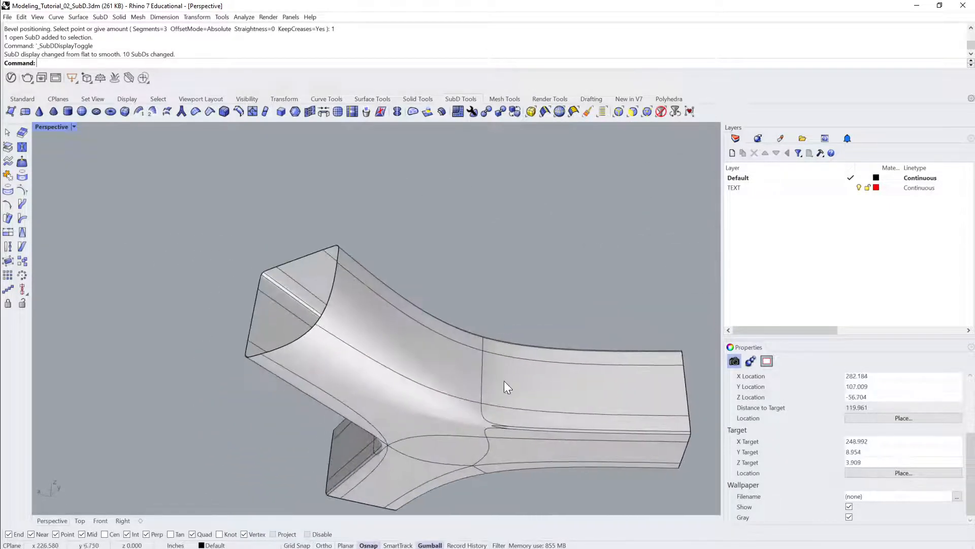
Undo the bevel on the three-branched junction and return the SubDs to flat display.
{"action": "key", "text": "ctrl+z"}
{"action": "right_click_drag", "start_coordinate": [483, 306], "coordinate": [396, 324]}
{"action": "left_click", "coordinate": [299, 273]}
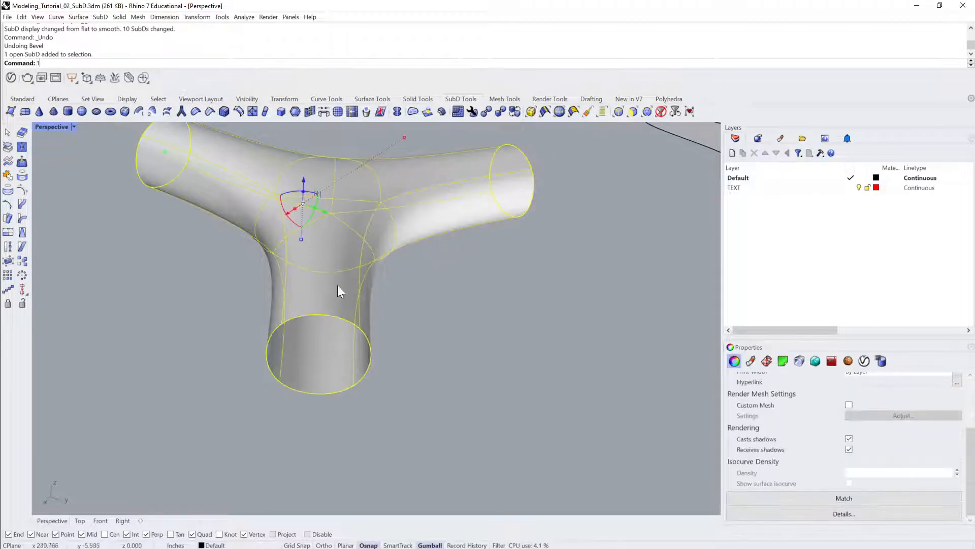
{"action": "key", "text": "Escape"}
{"action": "left_click", "coordinate": [348, 270]}
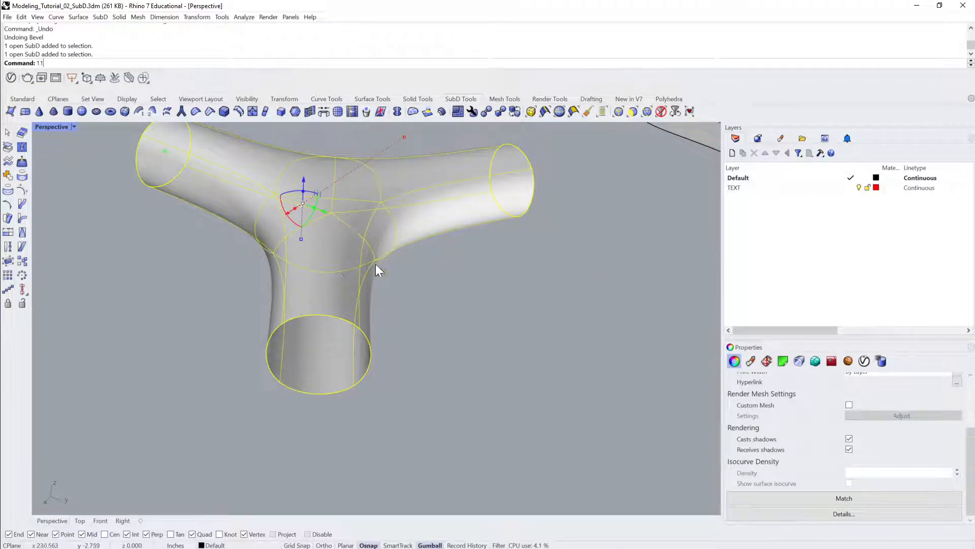
{"action": "left_click", "coordinate": [434, 298]}
{"action": "right_click_drag", "start_coordinate": [434, 298], "coordinate": [523, 340]}
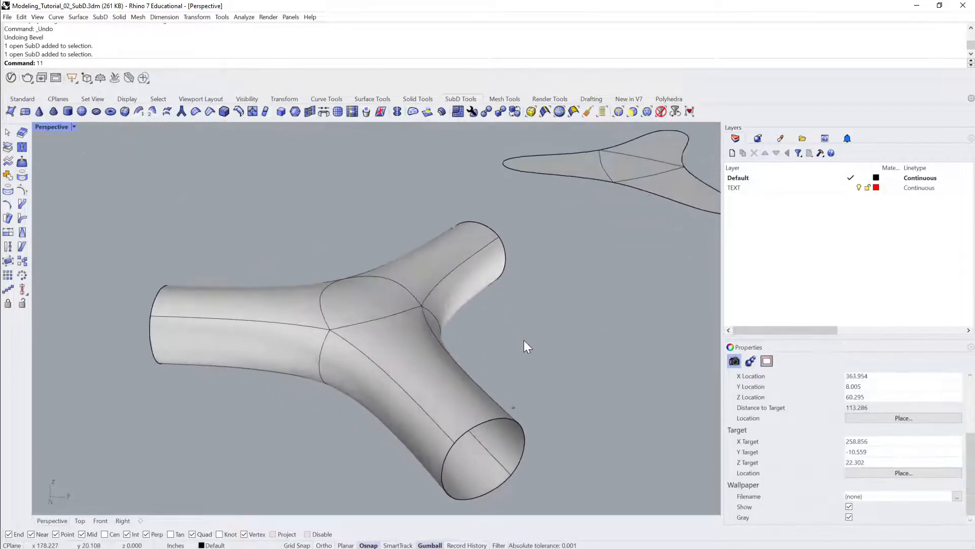
{"action": "left_click", "coordinate": [368, 360]}
{"action": "key", "text": "Tab"}
{"action": "right_click_drag", "start_coordinate": [375, 358], "coordinate": [402, 315]}
{"action": "key", "text": "Escape"}
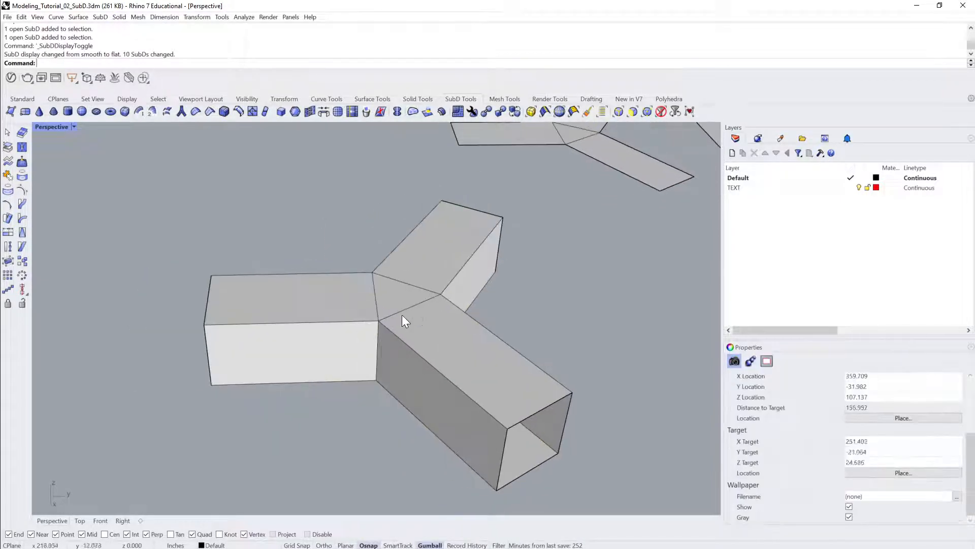
Bevel only the long top and bottom edges of the three-branched junction by an absolute amount of 1 with three segments.
{"action": "left_click", "coordinate": [318, 322], "text": "ctrl+shift"}
{"action": "left_click", "coordinate": [406, 342], "text": "ctrl+shift"}
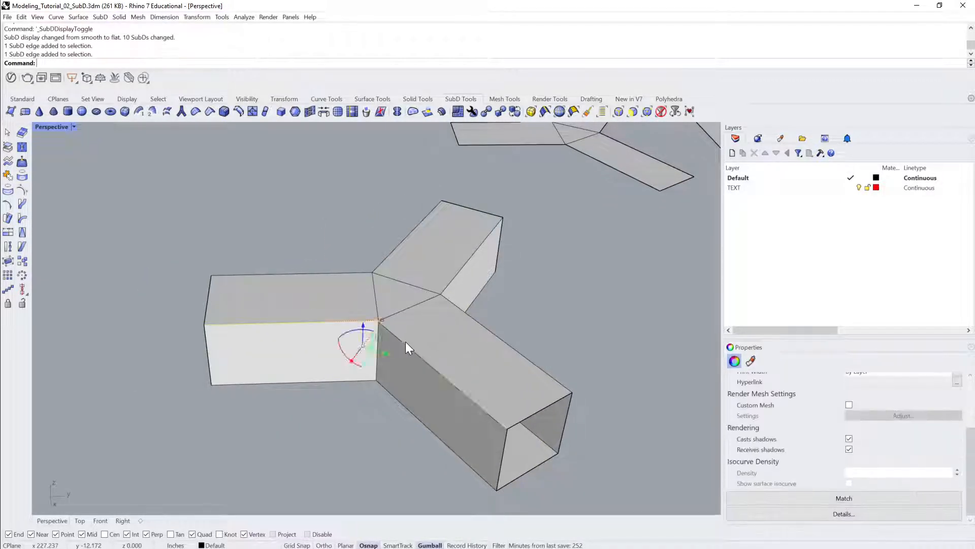
{"action": "left_click", "coordinate": [401, 401], "text": "ctrl+shift"}
{"action": "left_click", "coordinate": [343, 383], "text": "ctrl+shift"}
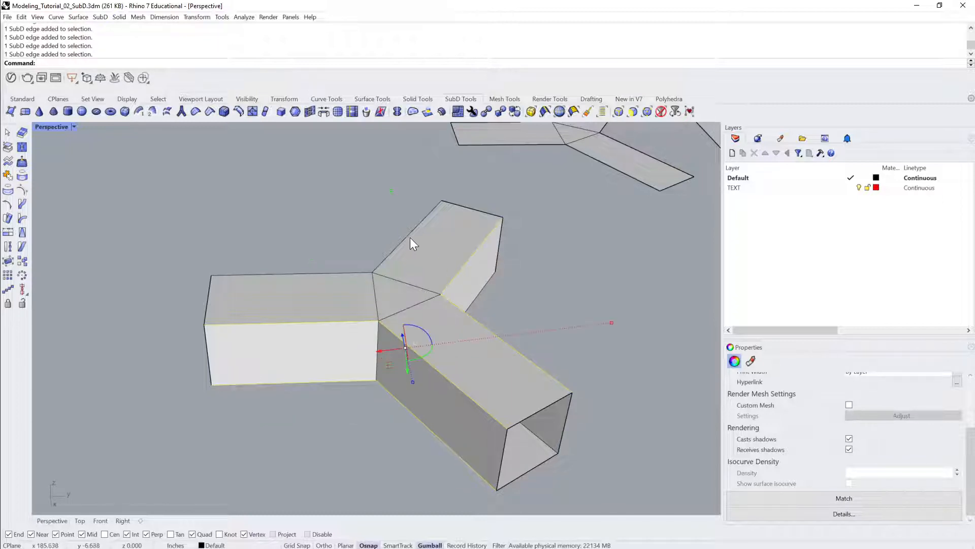
{"action": "right_click_drag", "start_coordinate": [328, 280], "coordinate": [517, 340]}
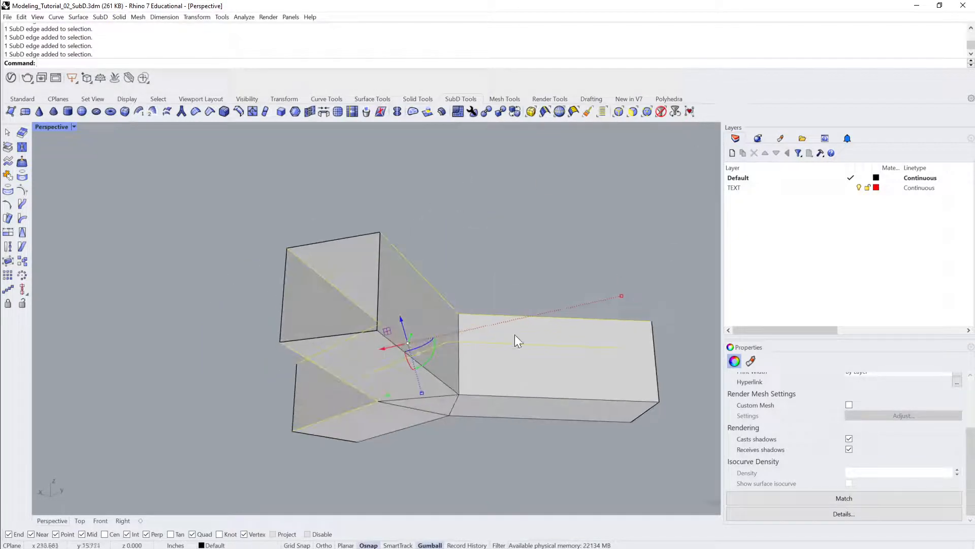
{"action": "left_click", "coordinate": [517, 397], "text": "ctrl+shift"}
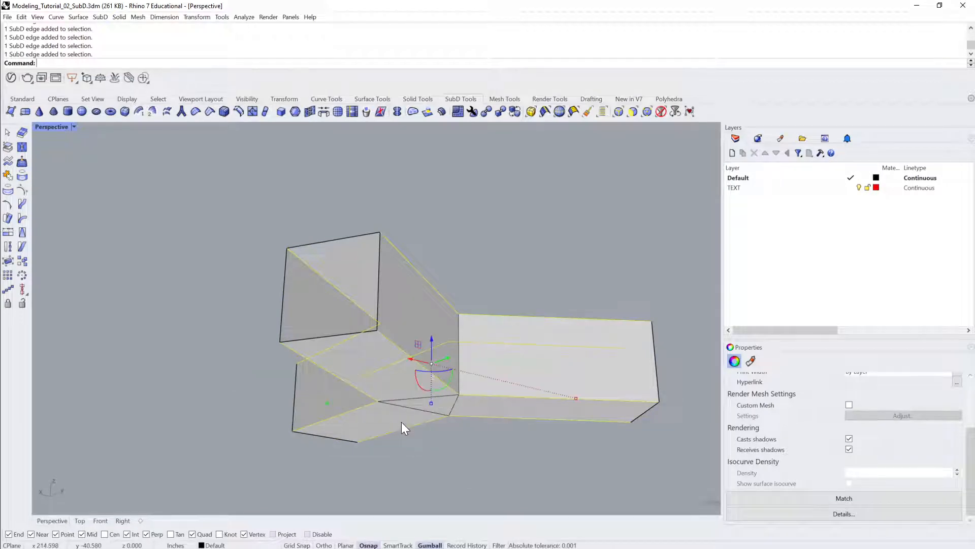
{"action": "right_click_drag", "start_coordinate": [403, 424], "coordinate": [442, 467]}
{"action": "right_click_drag", "start_coordinate": [431, 432], "coordinate": [425, 422]}
{"action": "type", "text": "be"}
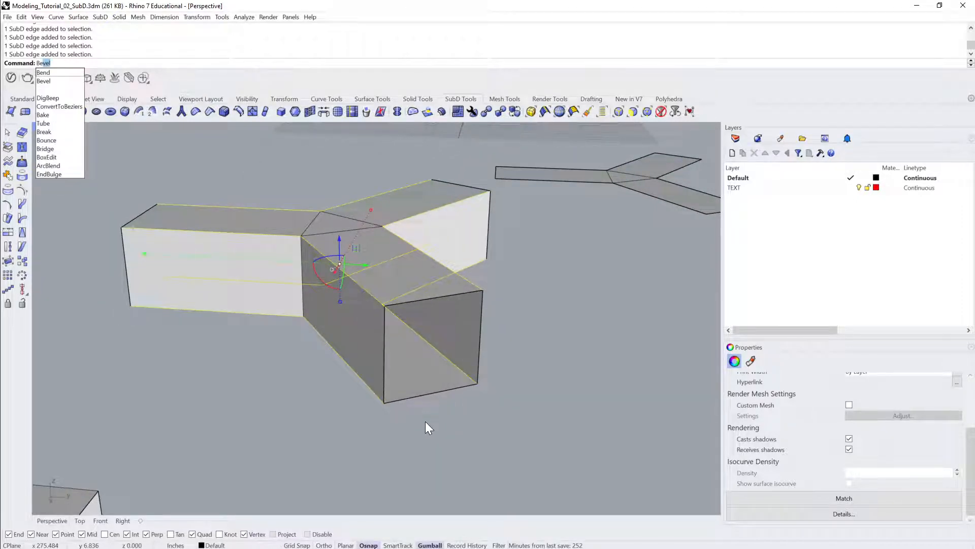
{"action": "key", "text": "Return"}
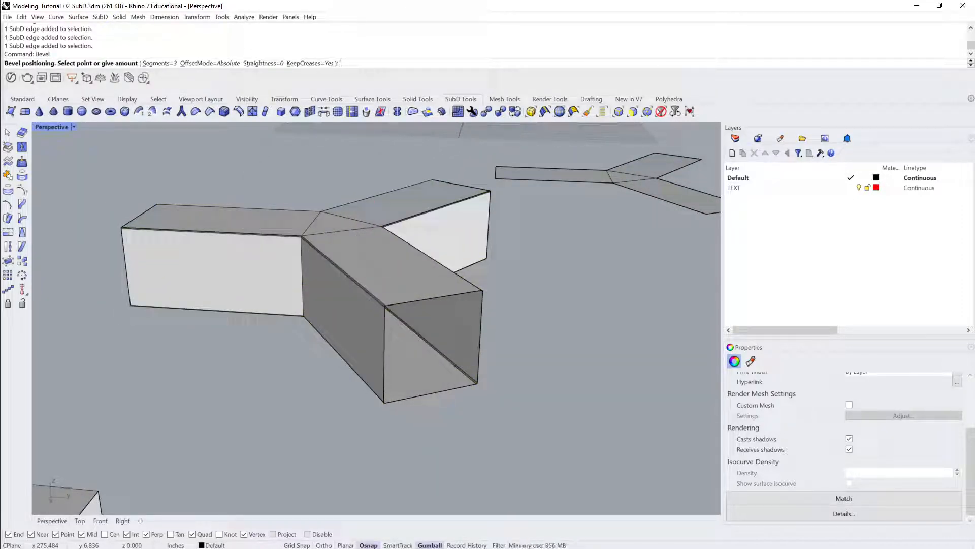
{"action": "type", "text": "1"}
{"action": "key", "text": "Return"}
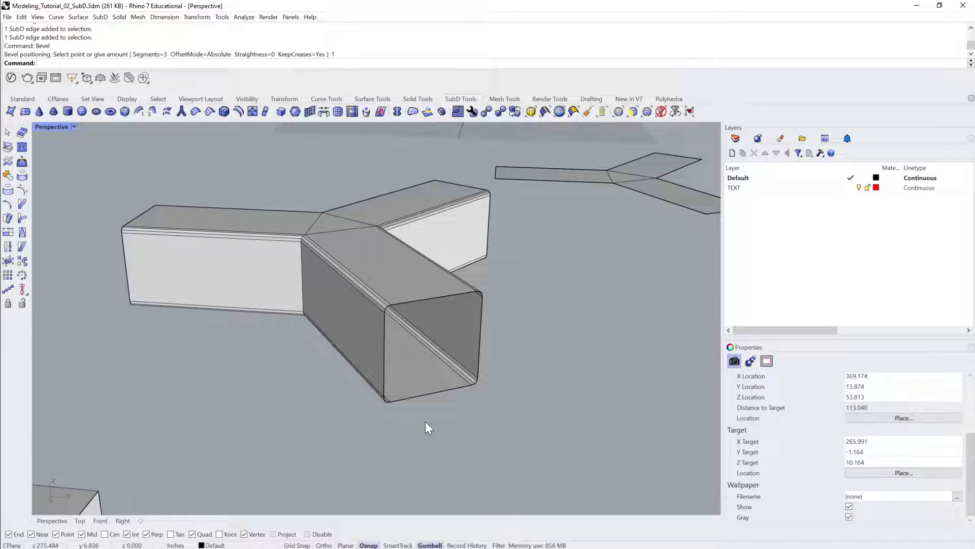
Examine the beveled junction from several sides in smooth display, and compare it with its flat display.
{"action": "key", "text": "Return"}
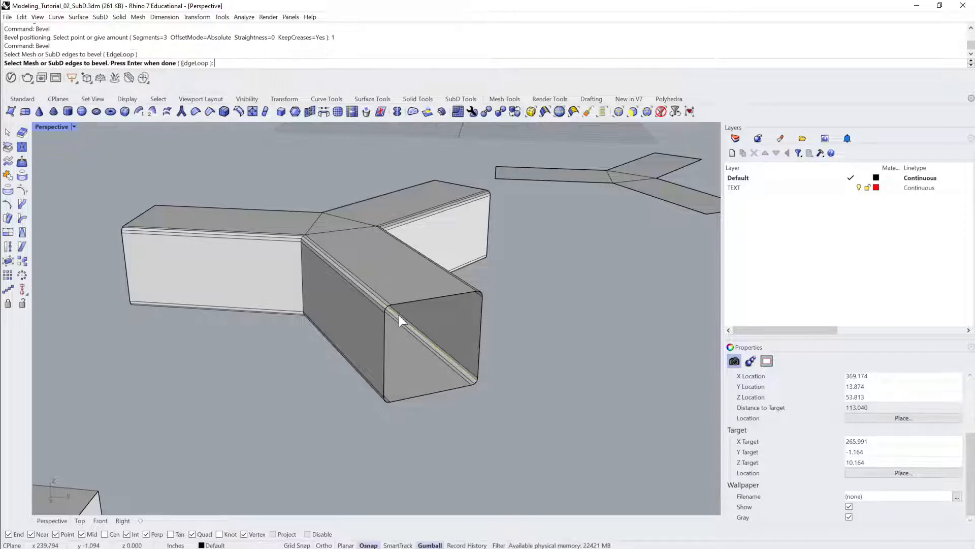
{"action": "left_click", "coordinate": [398, 315]}
{"action": "key", "text": "Tab"}
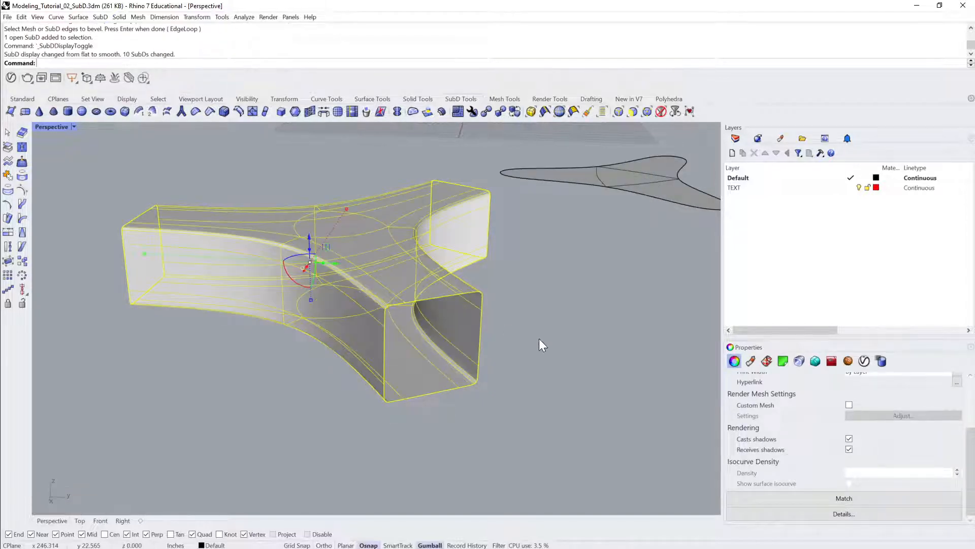
{"action": "left_click", "coordinate": [538, 338]}
{"action": "right_click_drag", "start_coordinate": [539, 338], "coordinate": [475, 456]}
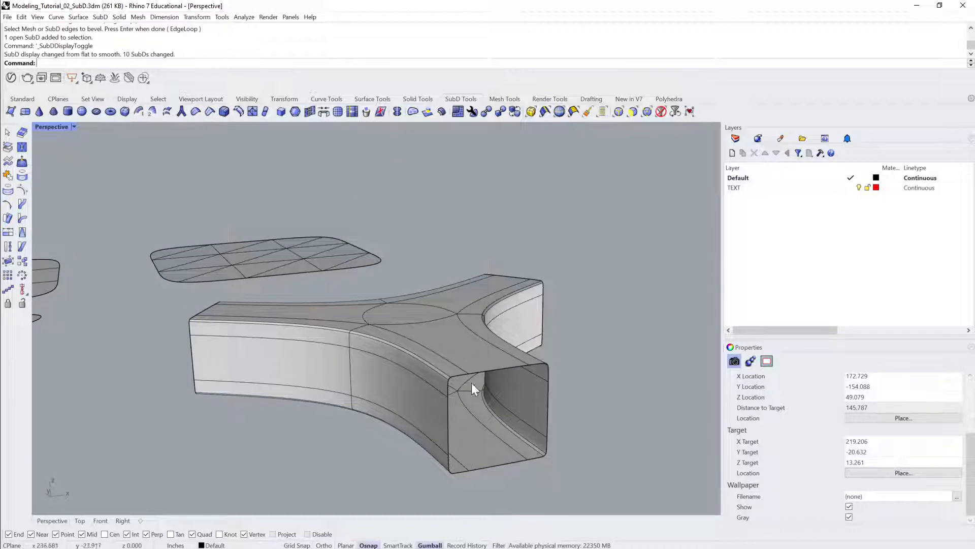
{"action": "right_click_drag", "start_coordinate": [526, 423], "coordinate": [562, 365]}
{"action": "left_click", "coordinate": [488, 346]}
{"action": "scroll", "coordinate": [562, 365], "scroll_direction": "down", "scroll_amount": 4}
{"action": "left_click", "coordinate": [556, 364]}
{"action": "scroll", "coordinate": [476, 364], "scroll_direction": "down", "scroll_amount": 4}
{"action": "right_click_drag", "start_coordinate": [477, 363], "coordinate": [426, 349]}
{"action": "left_click", "coordinate": [452, 353]}
{"action": "key", "text": "Tab"}
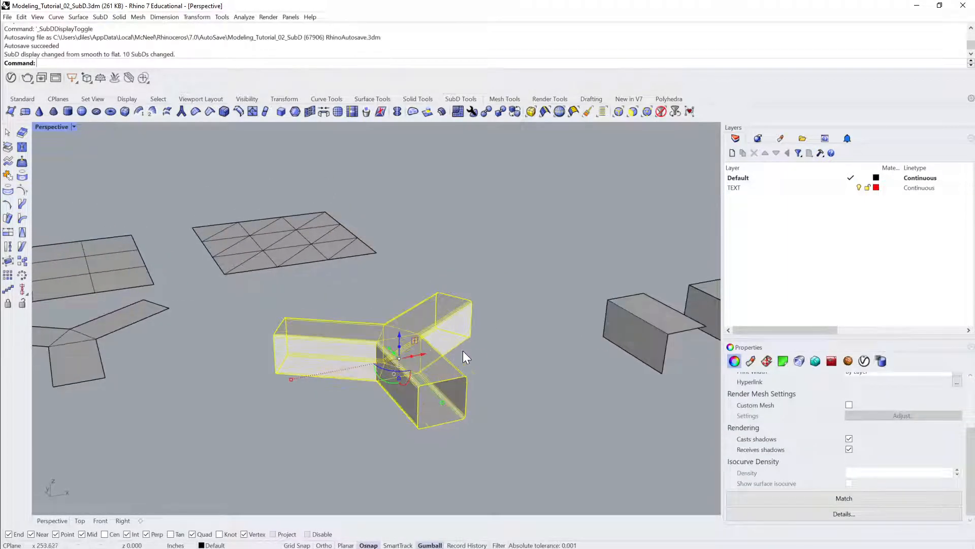
{"action": "left_click", "coordinate": [479, 349]}
{"action": "right_click_drag", "start_coordinate": [479, 349], "coordinate": [426, 361]}
{"action": "left_click", "coordinate": [425, 362]}
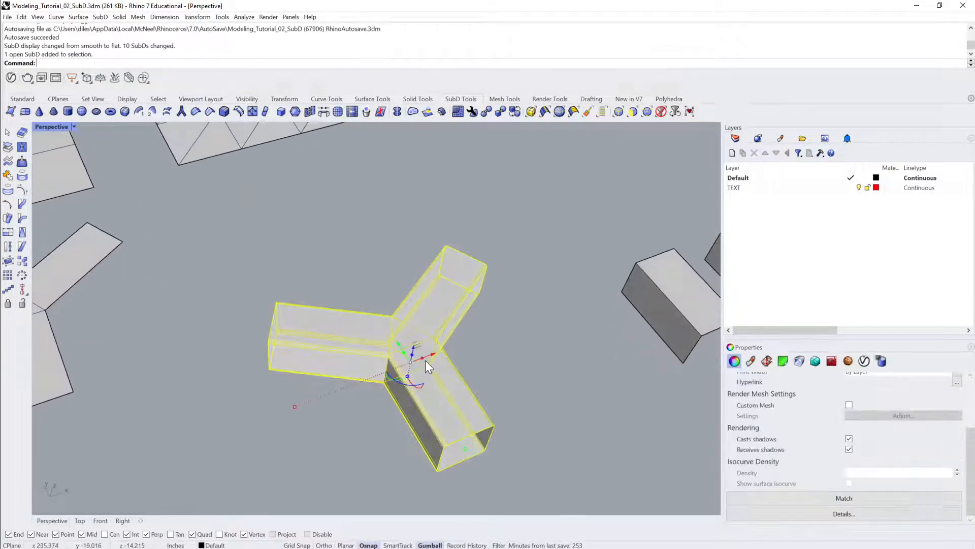
{"action": "left_click", "coordinate": [478, 347]}
{"action": "right_click_drag", "start_coordinate": [478, 347], "coordinate": [489, 346]}
Add the line "Bevel" below InsertEdge in the SubD mesh hotkeys and commands text.
{"action": "scroll", "coordinate": [489, 347], "scroll_direction": "down", "scroll_amount": 10}
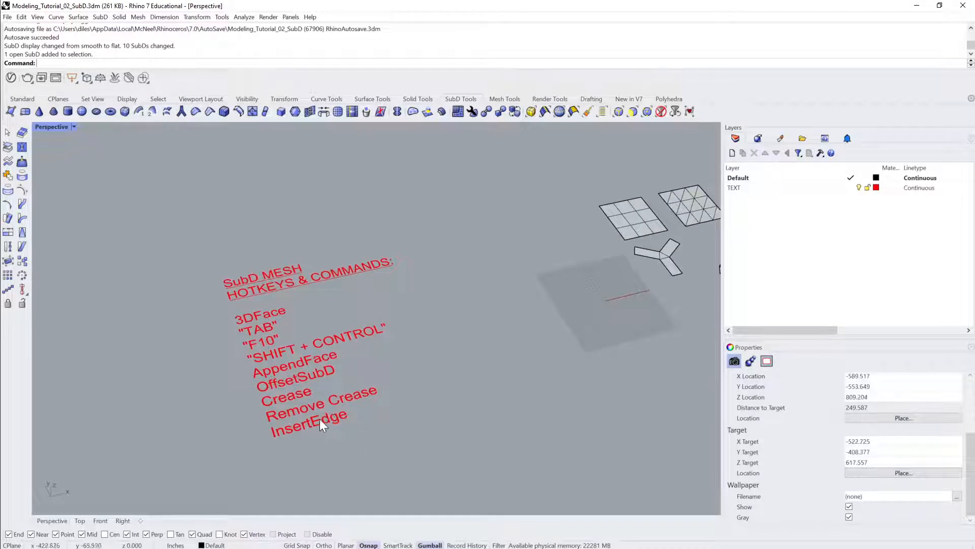
{"action": "left_click", "coordinate": [319, 418]}
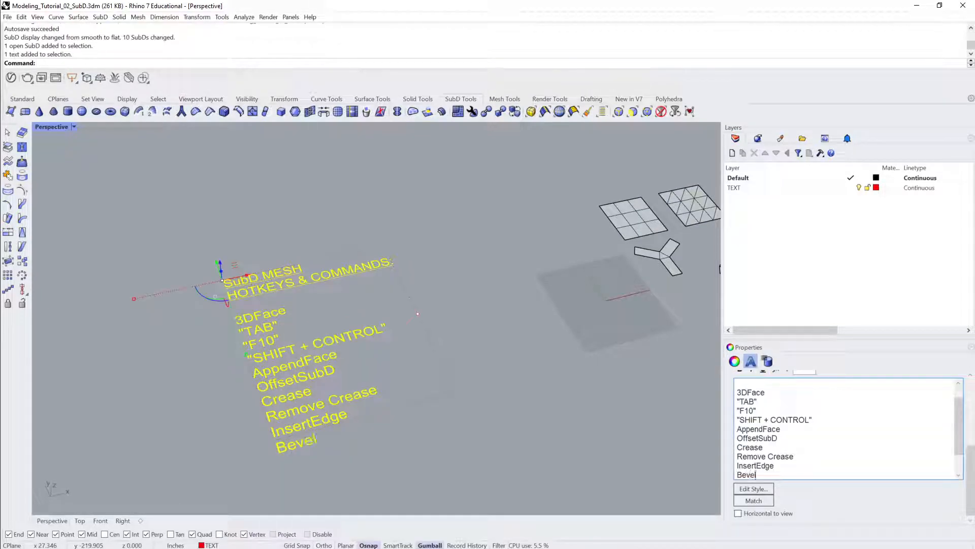
{"action": "left_click", "coordinate": [524, 386]}
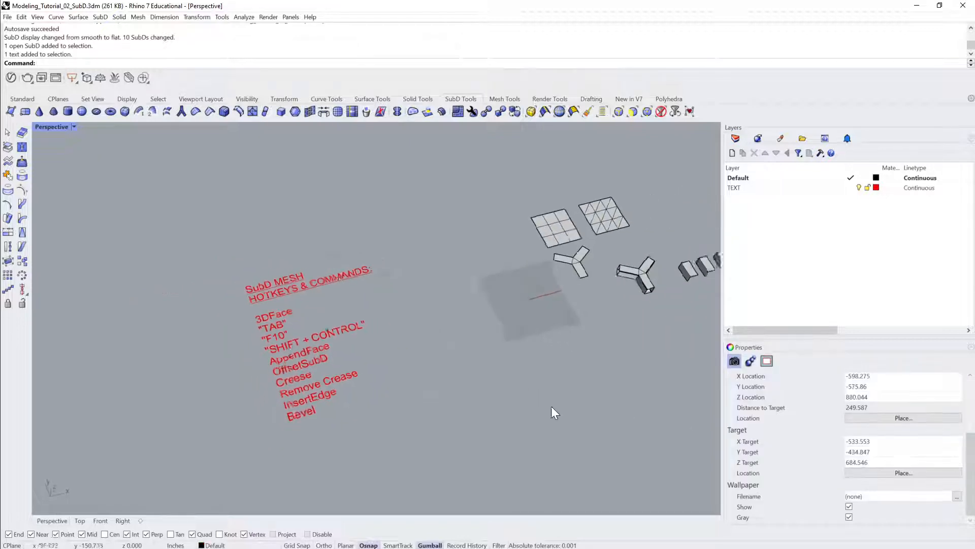
Delete the beveled three-branched junction, leaving the flat three-branched SubD in place.
{"action": "right_click_drag", "start_coordinate": [314, 513], "coordinate": [407, 391], "text": "shift"}
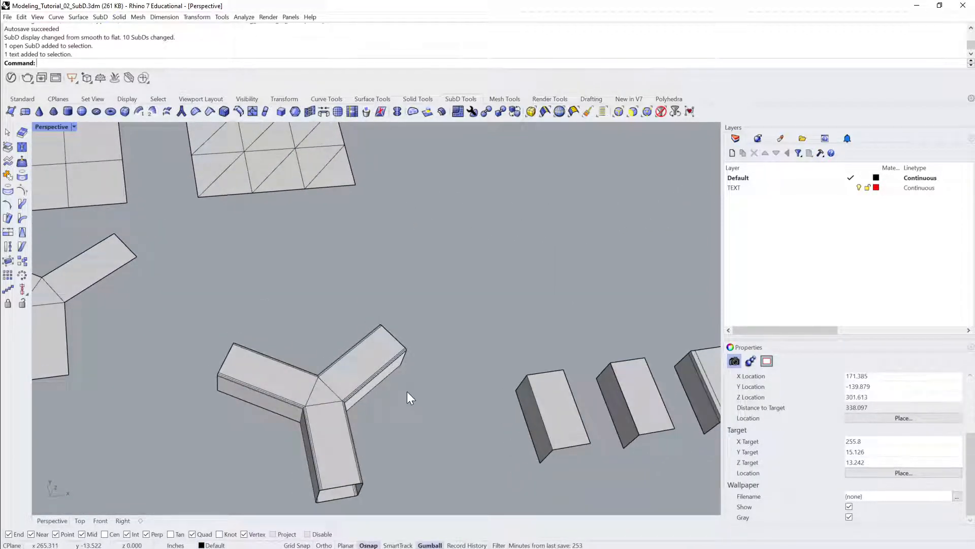
{"action": "left_click", "coordinate": [245, 391]}
{"action": "key", "text": "Delete"}
{"action": "scroll", "coordinate": [307, 379], "scroll_direction": "down", "scroll_amount": 5}
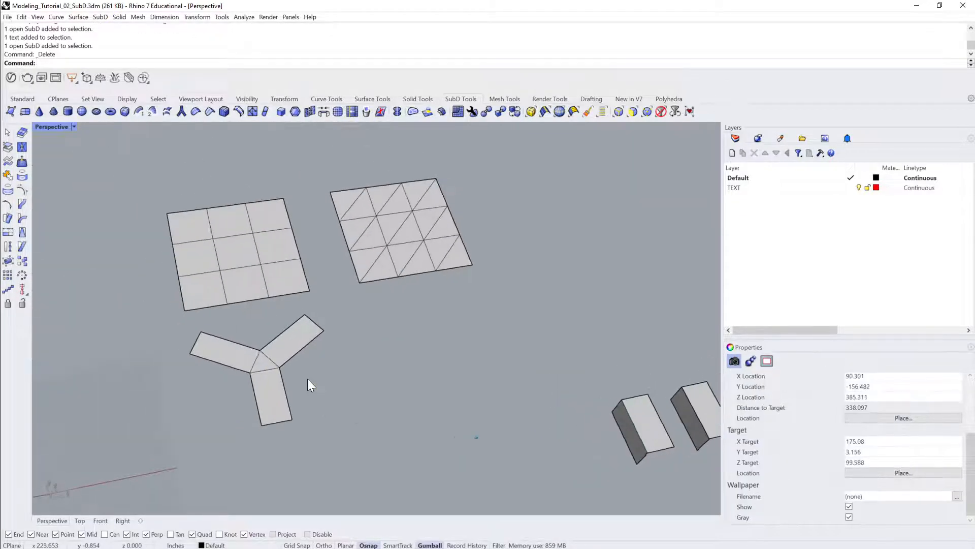
{"action": "scroll", "coordinate": [511, 260], "scroll_direction": "down", "scroll_amount": 2}
{"action": "scroll", "coordinate": [464, 321], "scroll_direction": "up", "scroll_amount": 3}
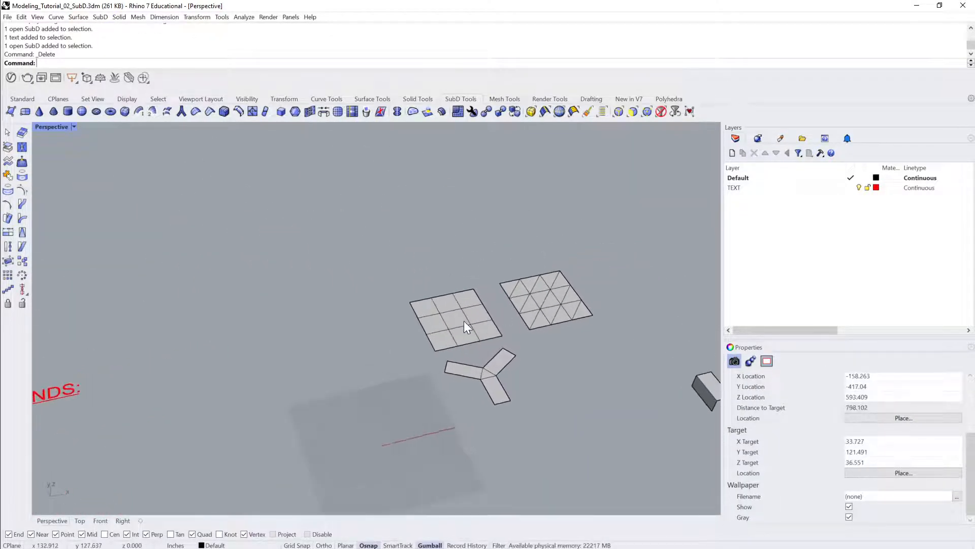
Show all hidden objects and hide the selected one again.
{"action": "left_click", "coordinate": [464, 323]}
{"action": "scroll", "coordinate": [529, 344], "scroll_direction": "up", "scroll_amount": 3}
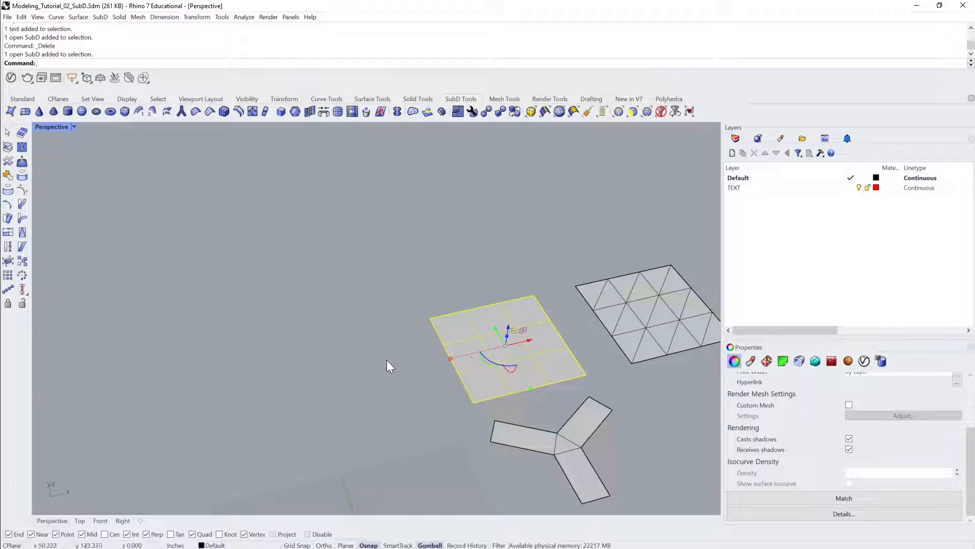
{"action": "key", "text": "Tab"}
{"action": "key", "text": "Tab"}
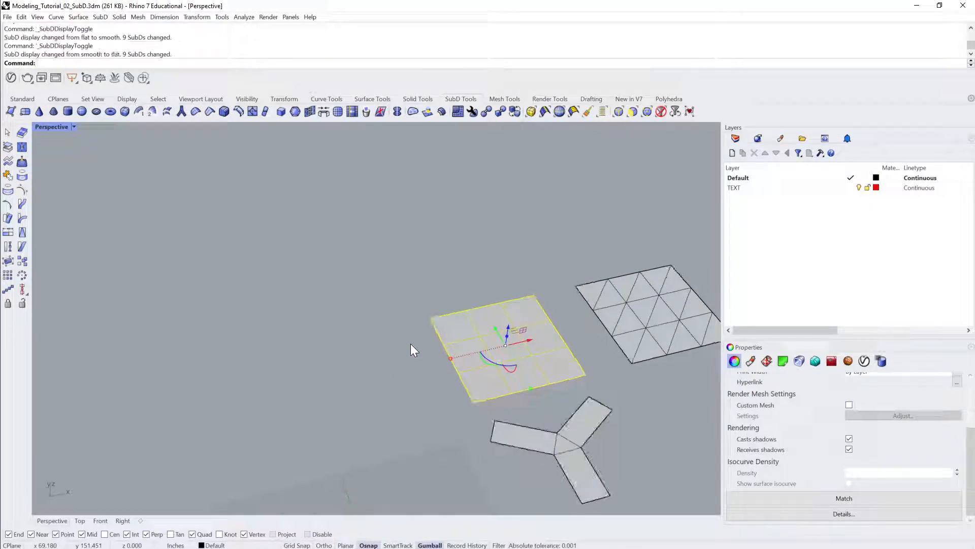
{"action": "type", "text": "Show"}
{"action": "key", "text": "Return"}
{"action": "scroll", "coordinate": [389, 355], "scroll_direction": "down", "scroll_amount": 4}
{"action": "right_click_drag", "start_coordinate": [389, 356], "coordinate": [545, 293], "text": "shift"}
{"action": "right_click_drag", "start_coordinate": [389, 264], "coordinate": [552, 397]}
{"action": "left_click", "coordinate": [315, 318]}
{"action": "key", "text": "ctrl+h"}
Delete the raised three-by-three grid SubD beside the flat quad grid.
{"action": "scroll", "coordinate": [499, 371], "scroll_direction": "up", "scroll_amount": 8}
{"action": "left_click", "coordinate": [249, 355]}
{"action": "scroll", "coordinate": [435, 358], "scroll_direction": "down", "scroll_amount": 5}
{"action": "left_click", "coordinate": [559, 337]}
{"action": "type", "text": "z"}
{"action": "key", "text": "Return"}
{"action": "type", "text": "s"}
{"action": "key", "text": "Return"}
{"action": "scroll", "coordinate": [550, 346], "scroll_direction": "down", "scroll_amount": 6}
{"action": "scroll", "coordinate": [472, 254], "scroll_direction": "up", "scroll_amount": 2}
{"action": "left_click", "coordinate": [472, 254]}
{"action": "right_click_drag", "start_coordinate": [383, 268], "coordinate": [446, 279], "text": "shift"}
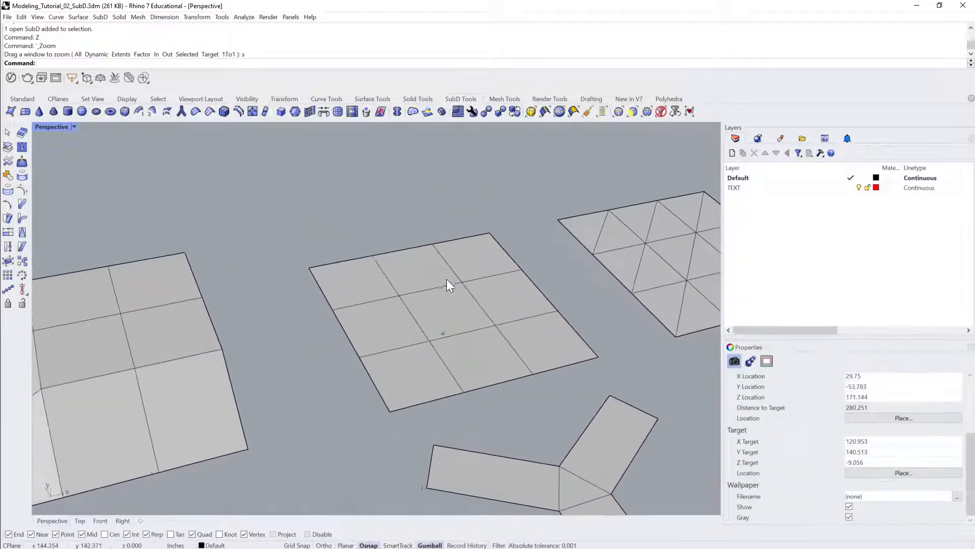
{"action": "scroll", "coordinate": [451, 265], "scroll_direction": "down", "scroll_amount": 2}
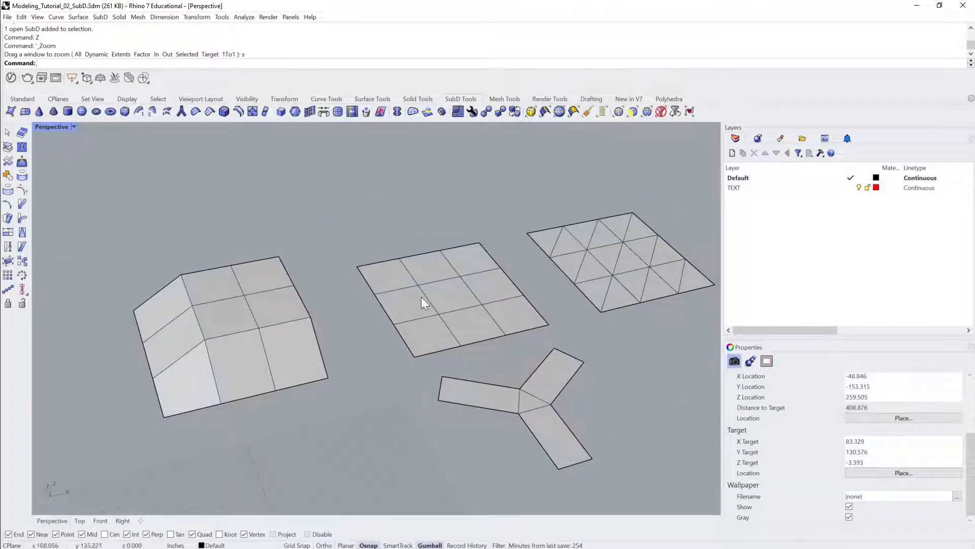
{"action": "left_click", "coordinate": [280, 308]}
{"action": "key", "text": "Delete"}
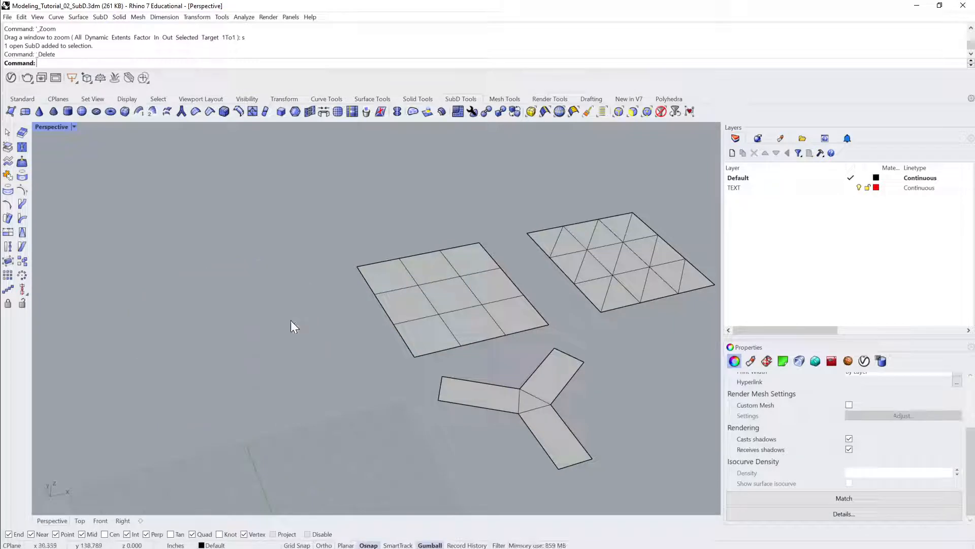
Duplicate the flat three-by-three quad grid into the empty space on its side away from the triangulated grid.
{"action": "left_click", "coordinate": [436, 304]}
{"action": "left_click_drag", "start_coordinate": [470, 289], "coordinate": [235, 337]}
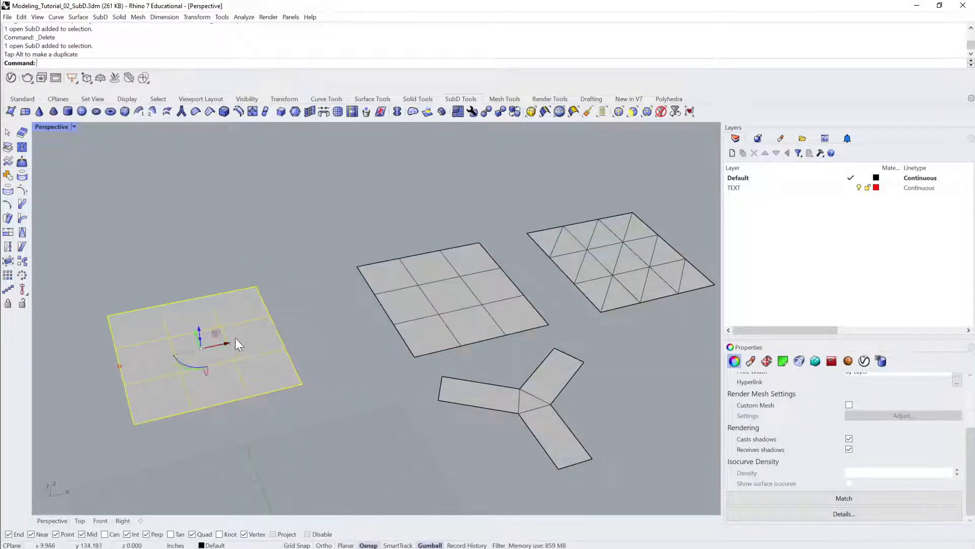
{"action": "key", "text": "Escape"}
Raise a two-by-two block of corner faces on the copied quad grid vertically above the remaining faces.
{"action": "scroll", "coordinate": [451, 280], "scroll_direction": "up", "scroll_amount": 5}
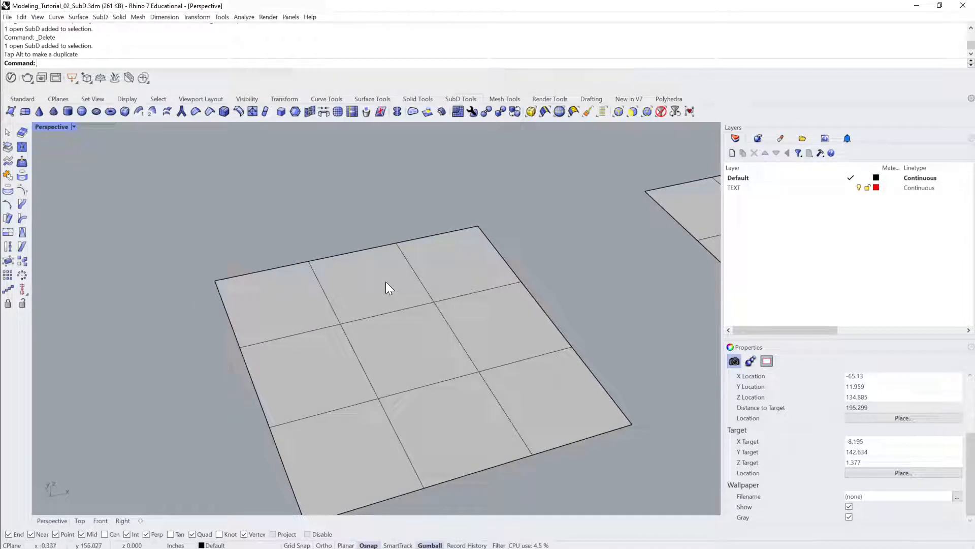
{"action": "left_click", "coordinate": [386, 285], "text": "ctrl+shift"}
{"action": "left_click", "coordinate": [457, 267], "text": "ctrl+shift"}
{"action": "left_click", "coordinate": [478, 315], "text": "ctrl+shift"}
{"action": "left_click", "coordinate": [412, 350], "text": "ctrl+shift"}
{"action": "right_click_drag", "start_coordinate": [412, 351], "coordinate": [440, 301]}
{"action": "scroll", "coordinate": [454, 300], "scroll_direction": "down", "scroll_amount": 2}
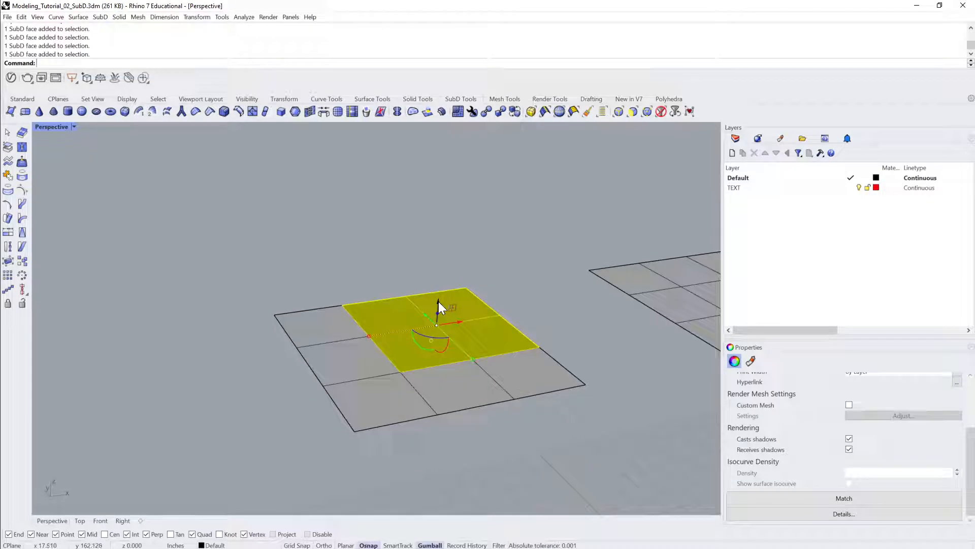
{"action": "left_click_drag", "start_coordinate": [438, 301], "coordinate": [458, 258]}
Examine the raised grid SubD in smooth display from several sides, and return it to flat display.
{"action": "right_click_drag", "start_coordinate": [459, 258], "coordinate": [502, 275]}
{"action": "left_click", "coordinate": [508, 262]}
{"action": "left_click", "coordinate": [366, 346]}
{"action": "key", "text": "Tab"}
{"action": "left_click", "coordinate": [549, 274]}
{"action": "right_click_drag", "start_coordinate": [500, 294], "coordinate": [397, 359]}
{"action": "left_click", "coordinate": [452, 314]}
{"action": "key", "text": "Tab"}
{"action": "key", "text": "Escape"}
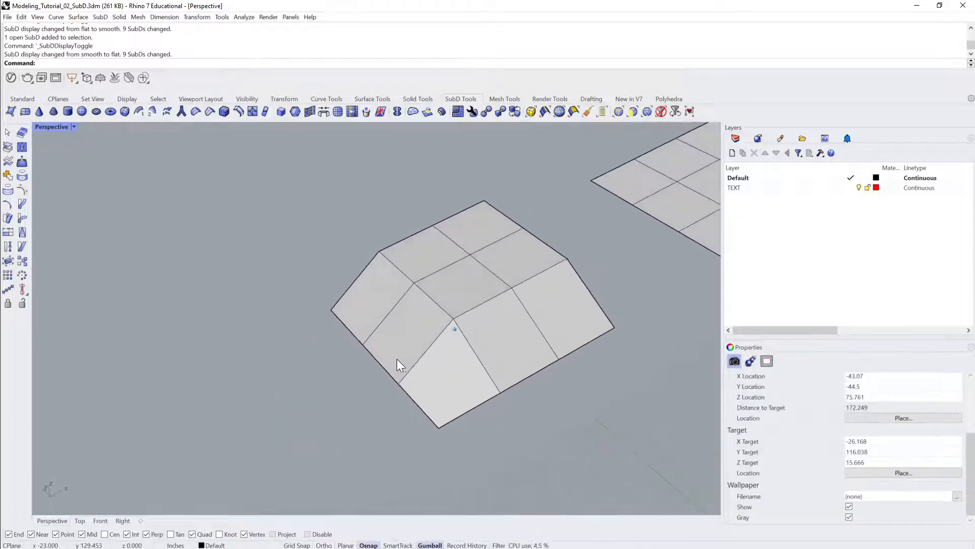
{"action": "left_click", "coordinate": [345, 324], "text": "ctrl+shift"}
{"action": "left_click", "coordinate": [388, 371], "text": "ctrl+shift"}
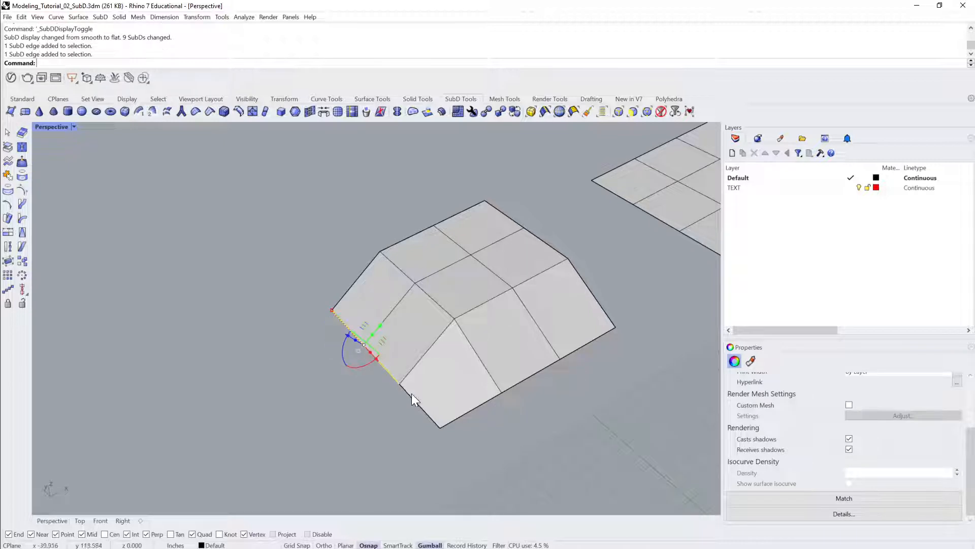
{"action": "left_click", "coordinate": [412, 395], "text": "ctrl+shift"}
{"action": "left_click", "coordinate": [473, 404], "text": "ctrl+shift"}
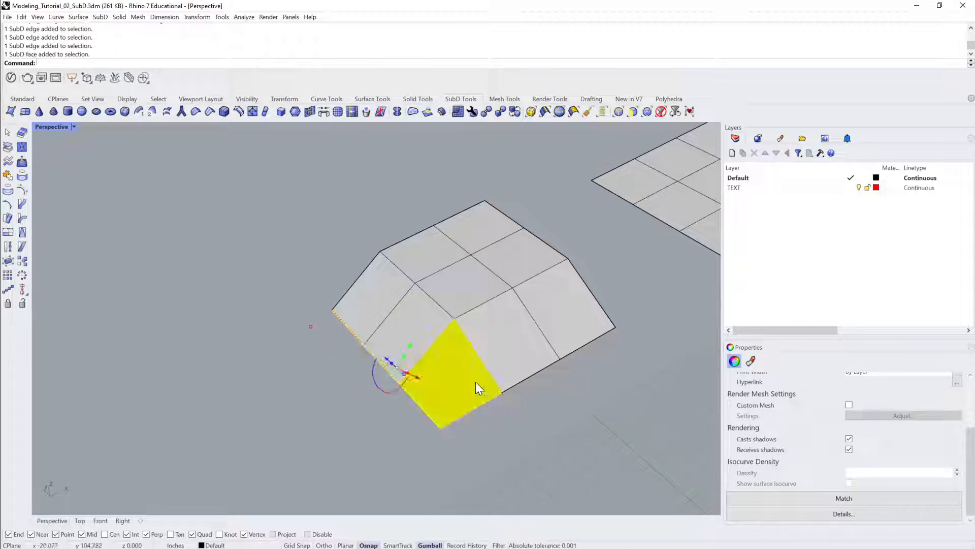
{"action": "left_click", "coordinate": [476, 382], "text": "ctrl+shift"}
{"action": "left_click", "coordinate": [490, 395], "text": "ctrl+shift"}
{"action": "left_click", "coordinate": [531, 375], "text": "ctrl+shift"}
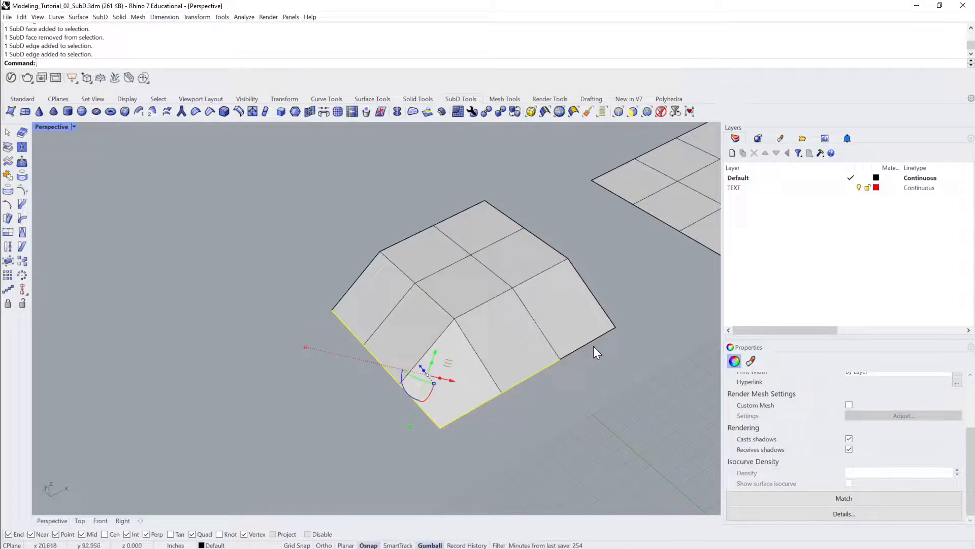
{"action": "left_click", "coordinate": [587, 343], "text": "ctrl+shift"}
{"action": "key", "text": "Escape"}
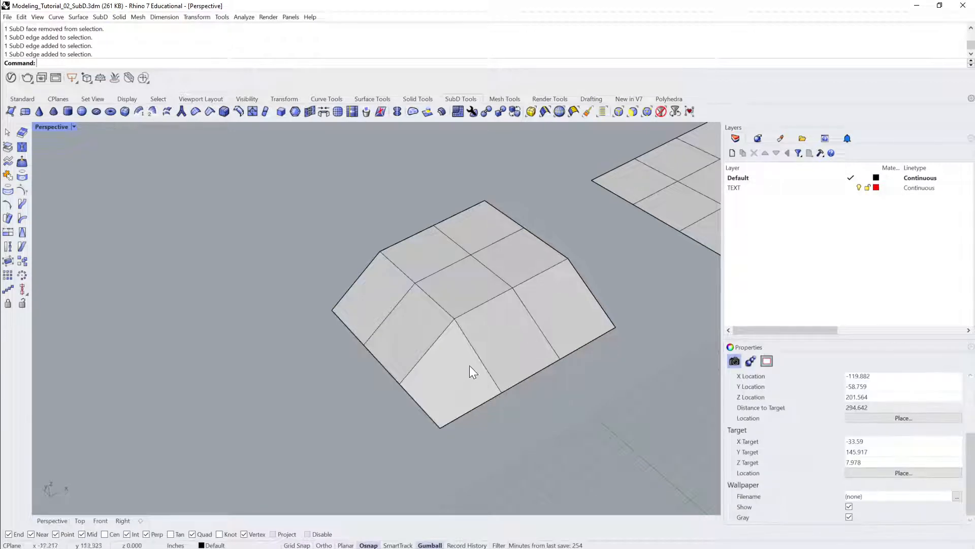
Extrude the whole raised grid SubD vertically by a small distance to give the sheet thickness.
{"action": "mouse_move", "coordinate": [470, 364]}
{"action": "right_mouse_down"}
{"action": "mouse_move", "coordinate": [496, 409]}
{"action": "mouse_move", "coordinate": [453, 401]}
{"action": "mouse_move", "coordinate": [507, 375]}
{"action": "mouse_move", "coordinate": [504, 362]}
{"action": "mouse_move", "coordinate": [450, 358]}
{"action": "mouse_move", "coordinate": [555, 338]}
{"action": "mouse_move", "coordinate": [535, 343]}
{"action": "right_mouse_up"}
{"action": "left_click", "coordinate": [450, 358]}
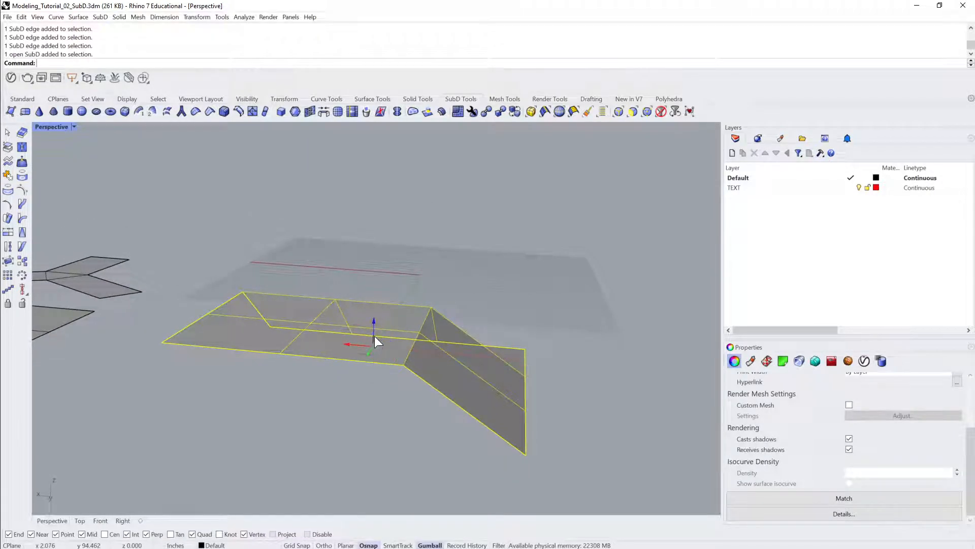
{"action": "left_click_drag", "start_coordinate": [374, 336], "coordinate": [513, 371]}
{"action": "key", "text": "ctrl+z"}
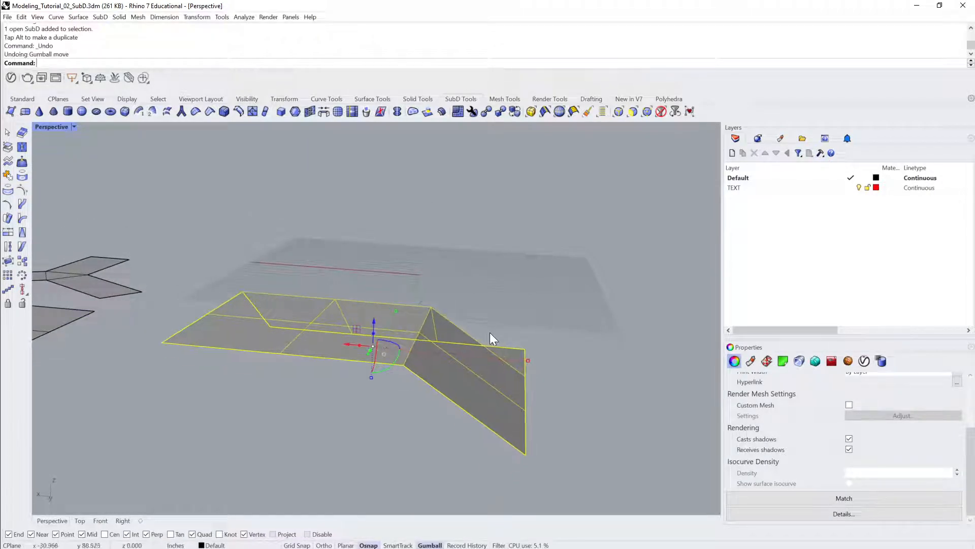
{"action": "right_click_drag", "start_coordinate": [471, 350], "coordinate": [393, 346]}
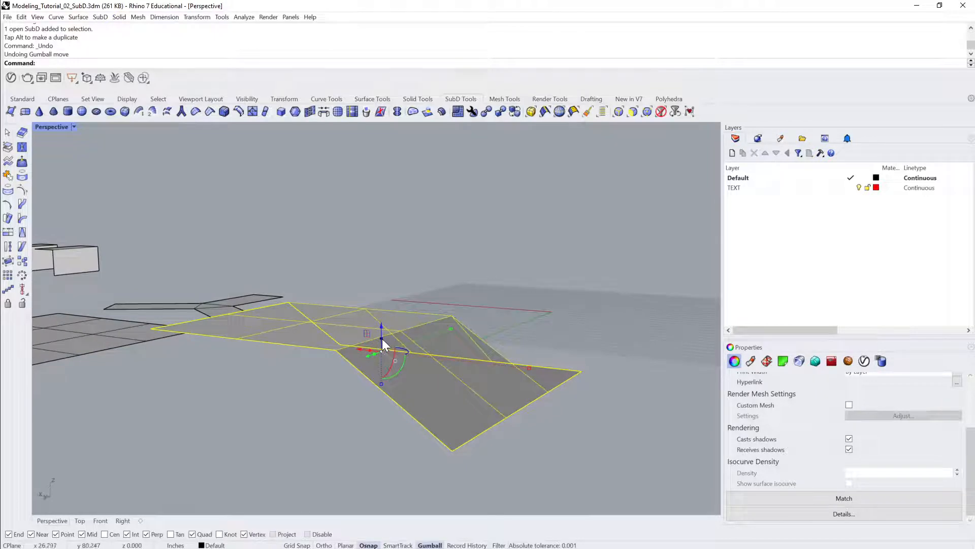
{"action": "left_click_drag", "start_coordinate": [382, 338], "coordinate": [401, 364]}
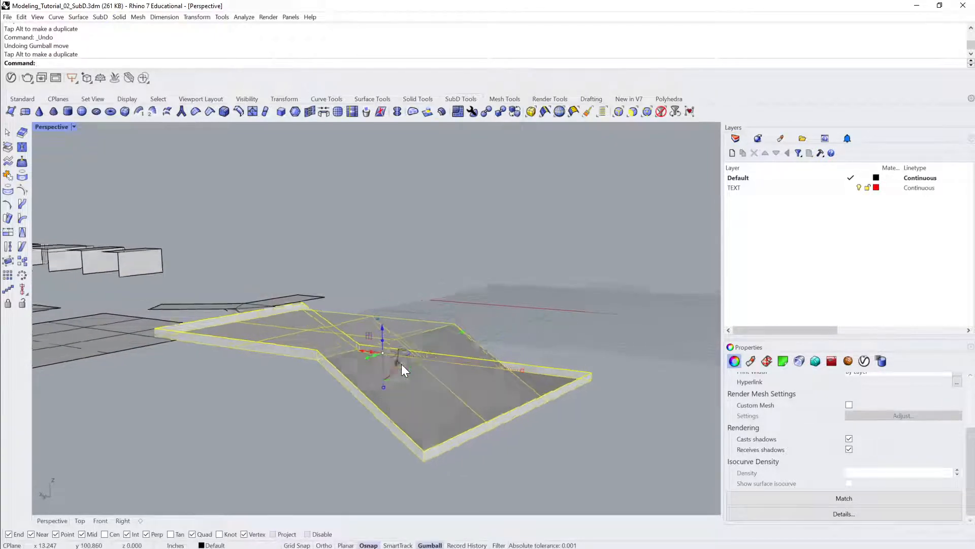
Undo the thickness extrusion of the raised grid SubD and extrude the whole sheet vertically upward again by a small distance.
{"action": "right_click_drag", "start_coordinate": [402, 364], "coordinate": [404, 325]}
{"action": "key", "text": "ctrl+z"}
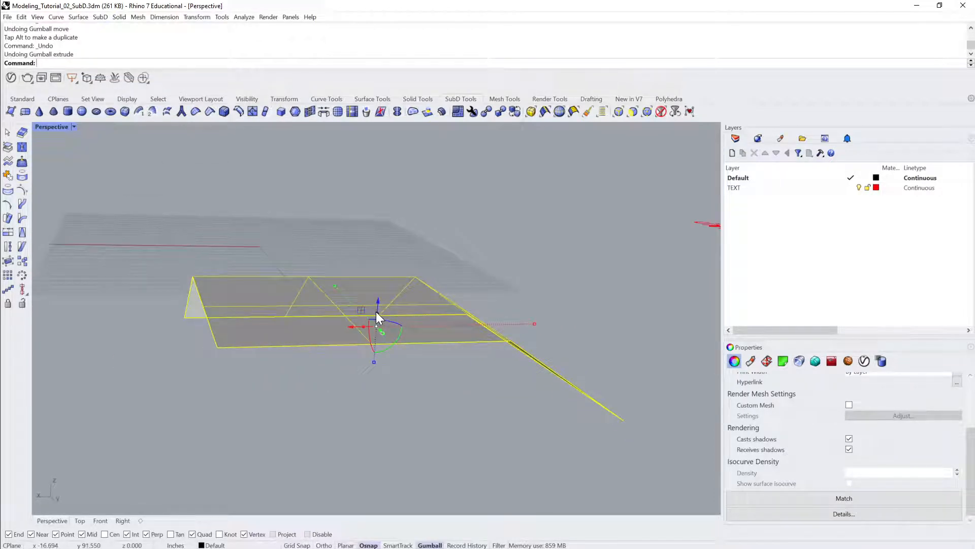
{"action": "left_click_drag", "start_coordinate": [376, 312], "coordinate": [382, 296]}
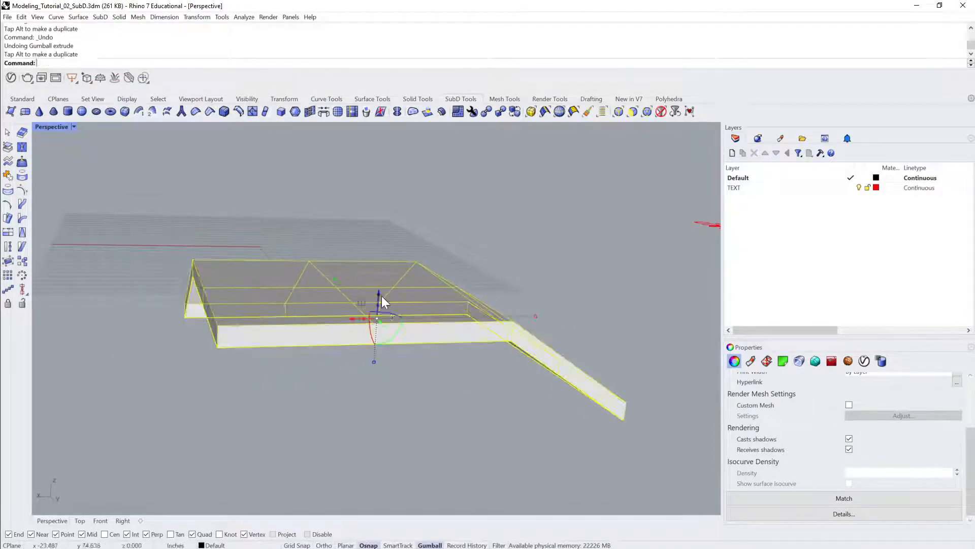
Compare the raised grid SubD in smooth and flat display from another side, ending in flat display.
{"action": "left_click", "coordinate": [380, 392]}
{"action": "right_click_drag", "start_coordinate": [380, 392], "coordinate": [360, 331]}
{"action": "left_click", "coordinate": [379, 300]}
{"action": "key", "text": "Tab"}
{"action": "key", "text": "Tab"}
{"action": "key", "text": "Tab"}
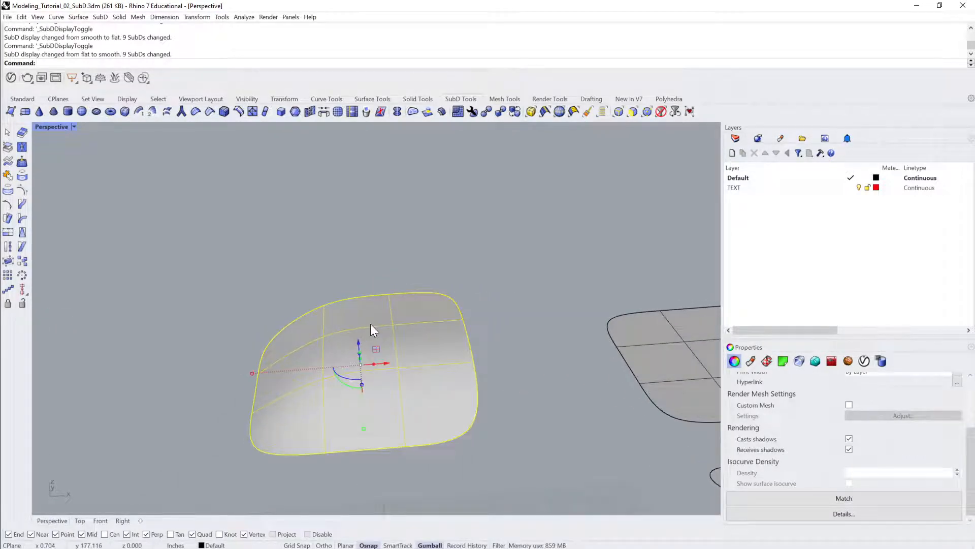
{"action": "key", "text": "Tab"}
{"action": "left_click", "coordinate": [523, 317]}
{"action": "right_click_drag", "start_coordinate": [522, 317], "coordinate": [379, 335]}
{"action": "left_click", "coordinate": [379, 334]}
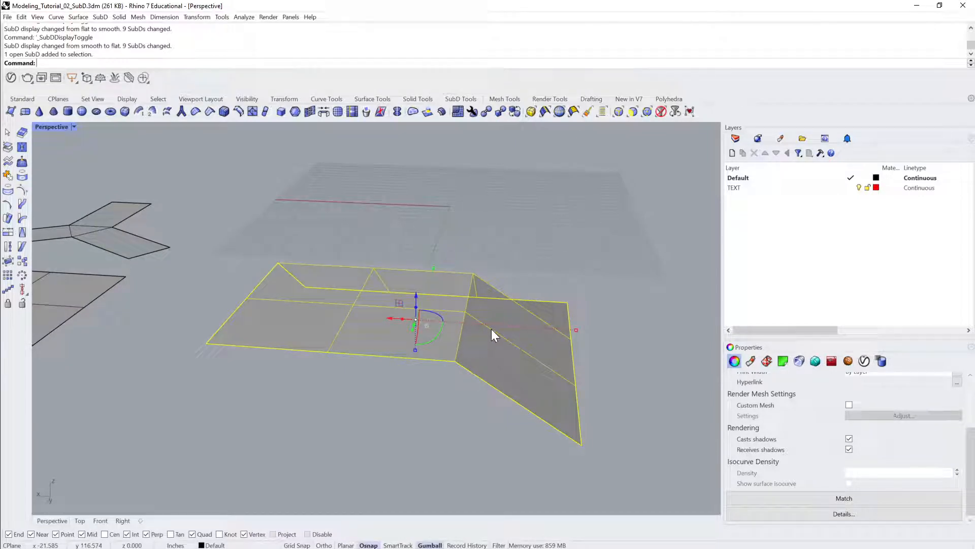
{"action": "type", "text": "offset"}
{"action": "key", "text": "Return"}
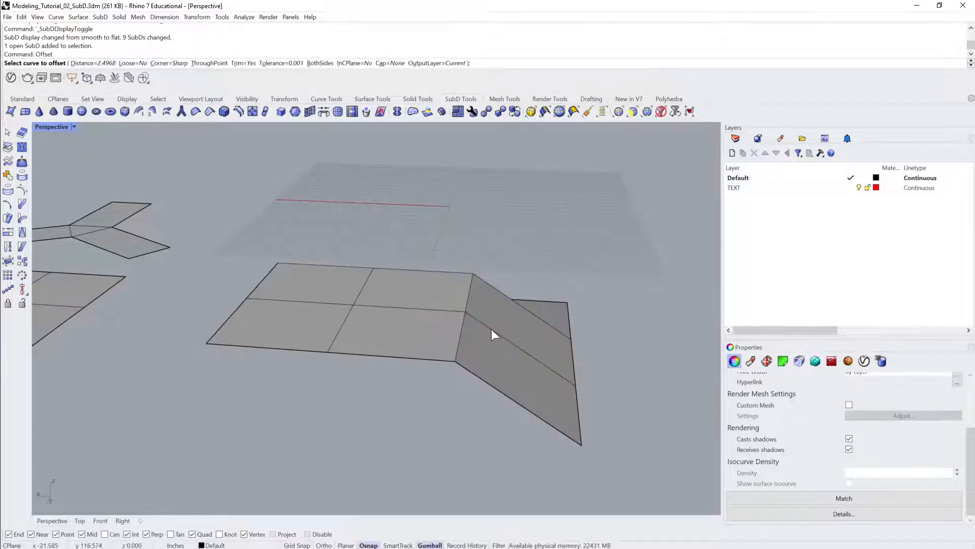
{"action": "right_click_drag", "start_coordinate": [430, 401], "coordinate": [385, 373]}
{"action": "key", "text": "Escape"}
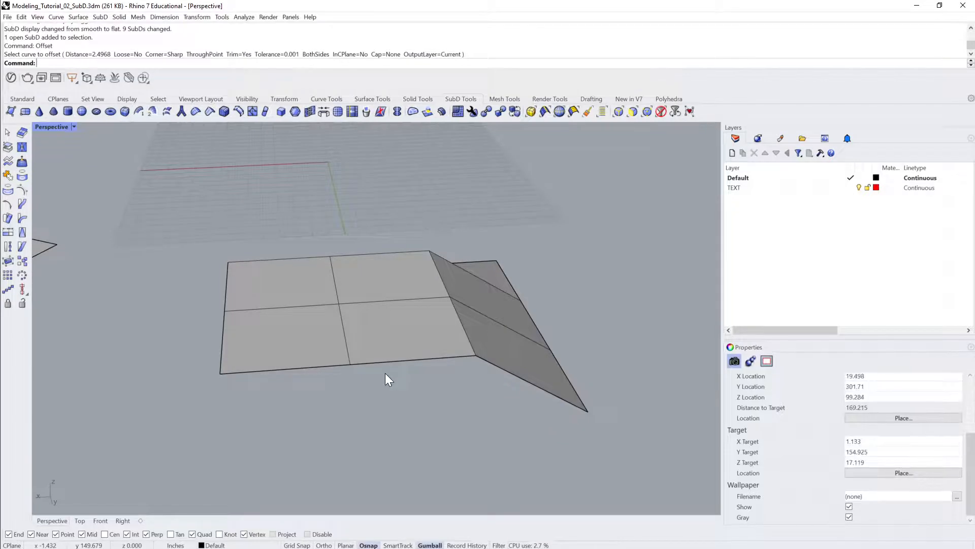
Offset the raised grid SubD with OffsetSubD, flipping the offset direction so it points below the sheet.
{"action": "type", "text": "Offset"}
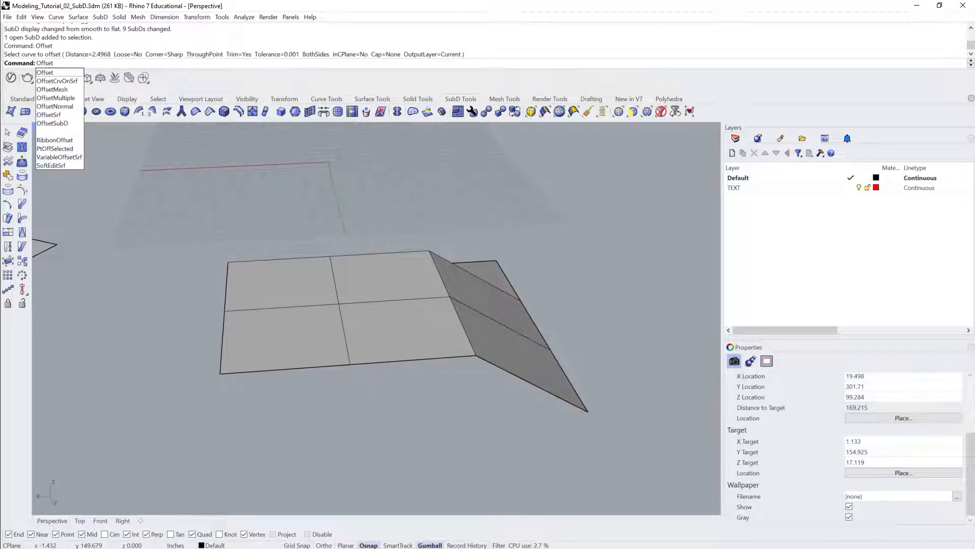
{"action": "type", "text": "SubD"}
{"action": "key", "text": "Return"}
{"action": "scroll", "coordinate": [385, 373], "scroll_direction": "down", "scroll_amount": 2}
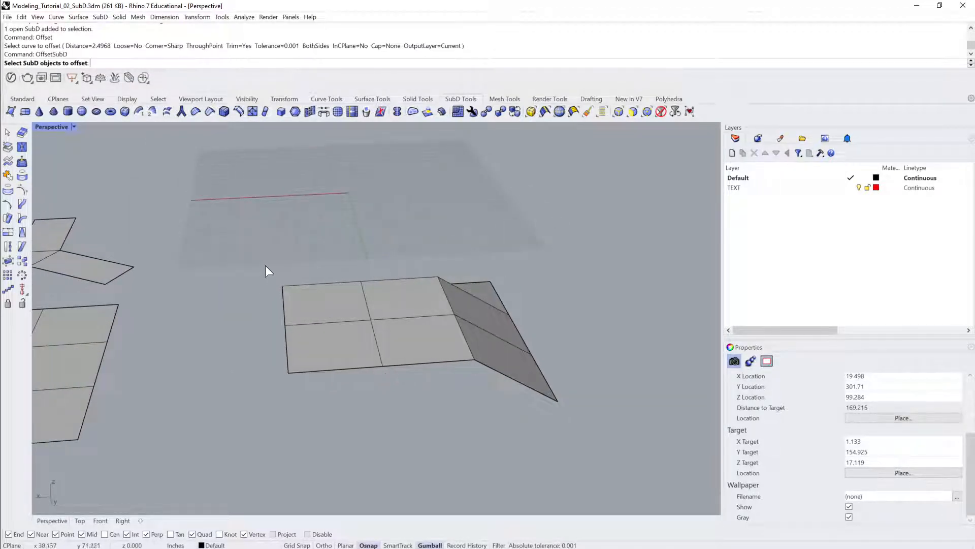
{"action": "left_click_drag", "start_coordinate": [251, 229], "coordinate": [635, 459]}
{"action": "key", "text": "Return"}
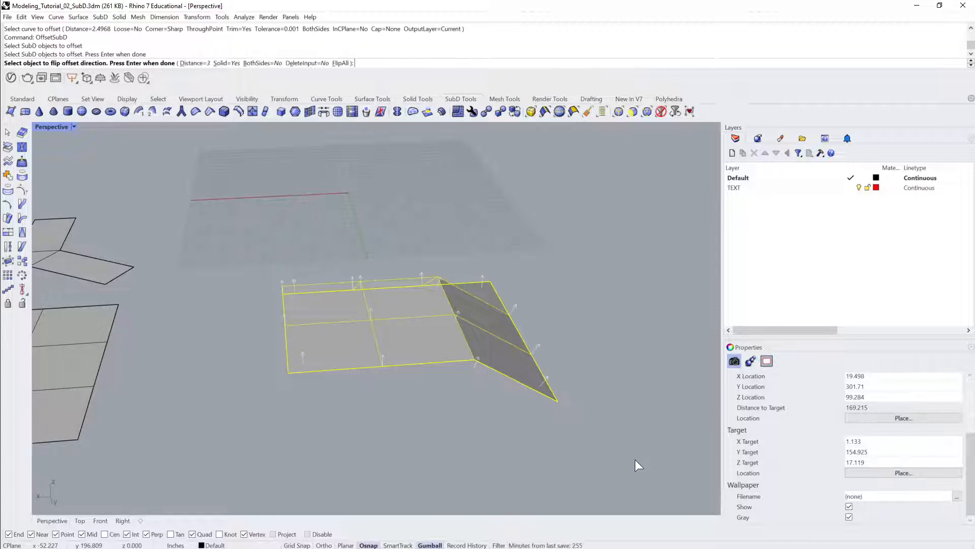
{"action": "right_click_drag", "start_coordinate": [635, 459], "coordinate": [632, 388]}
{"action": "scroll", "coordinate": [447, 364], "scroll_direction": "up", "scroll_amount": 3}
{"action": "left_click", "coordinate": [393, 368]}
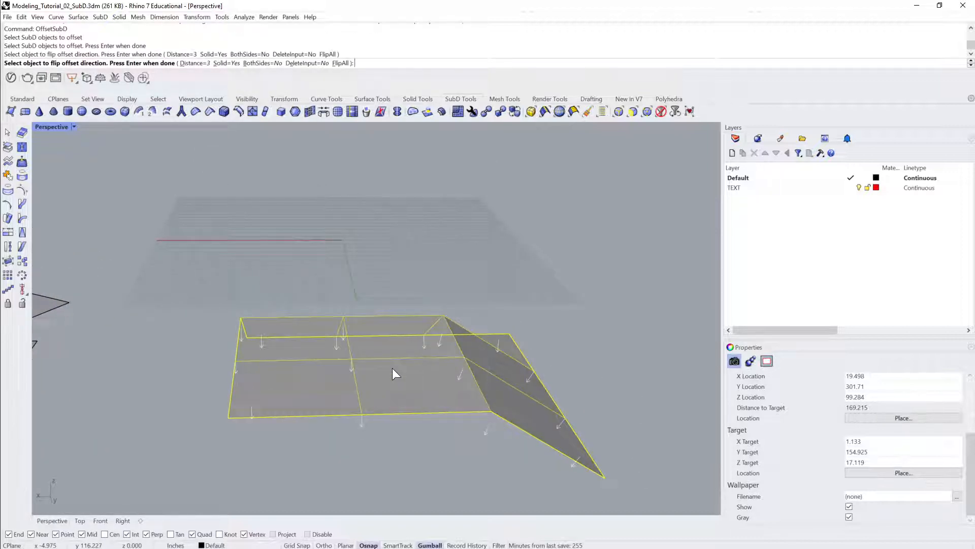
{"action": "scroll", "coordinate": [392, 368], "scroll_direction": "down", "scroll_amount": 3}
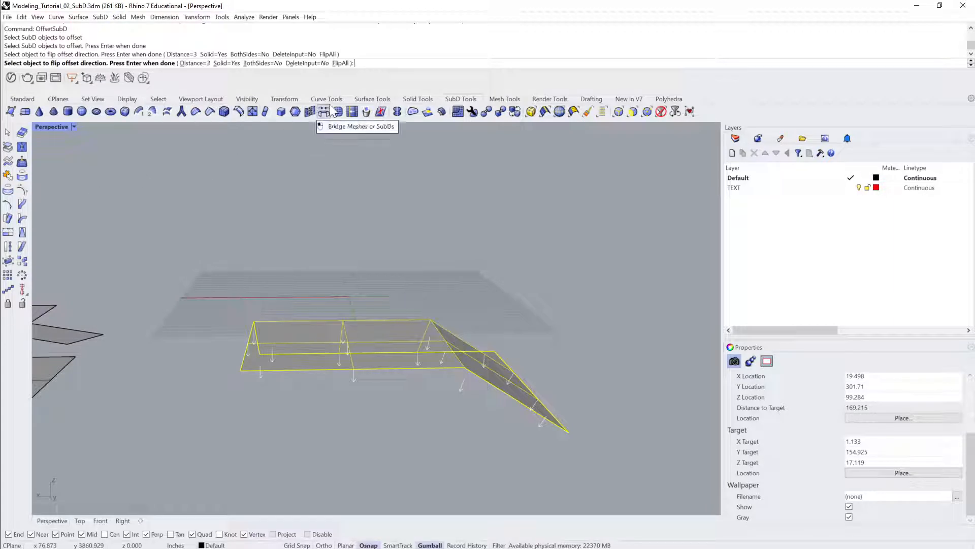
{"action": "type", "text": "1"}
{"action": "key", "text": "BackSpace"}
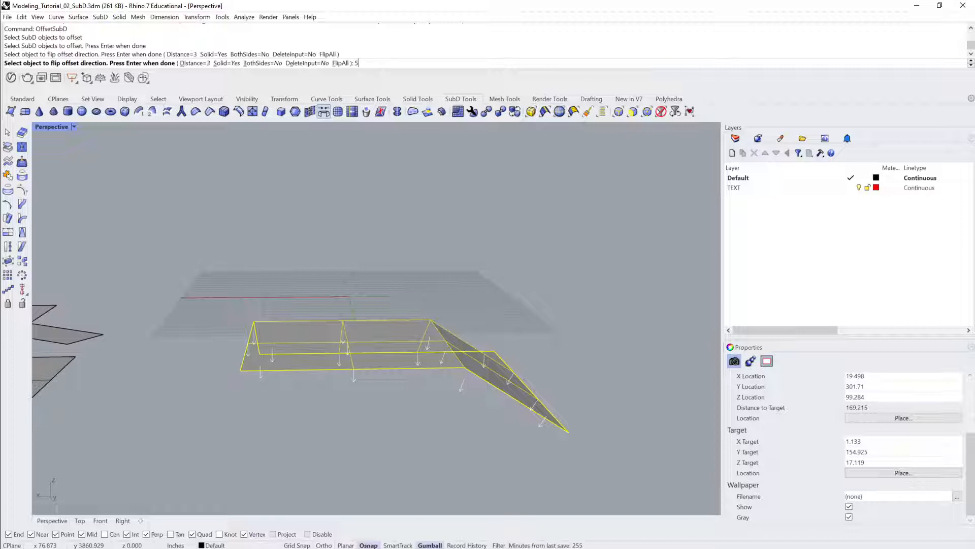
Offset the selected SubD surface into a solid with a distance of 5.
{"action": "key", "text": "Return"}
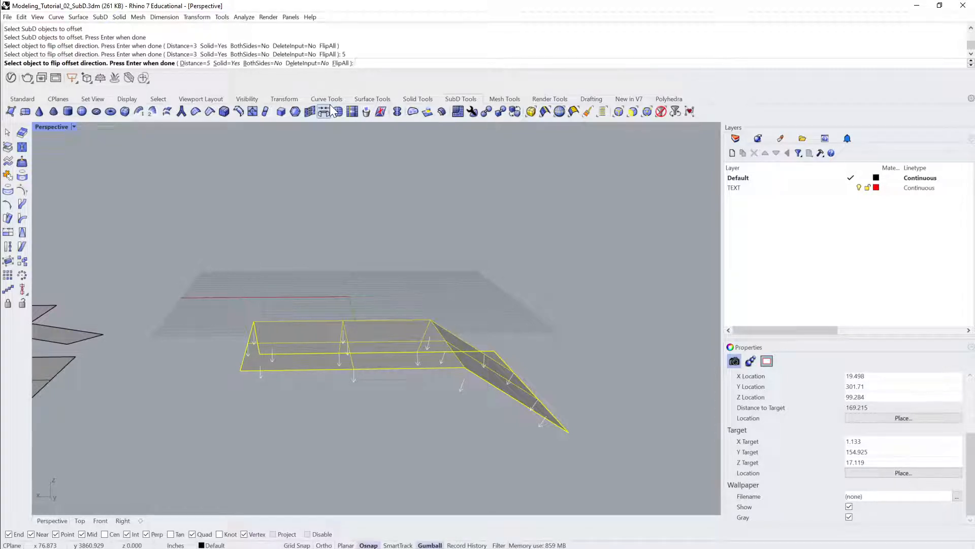
{"action": "key", "text": "Return"}
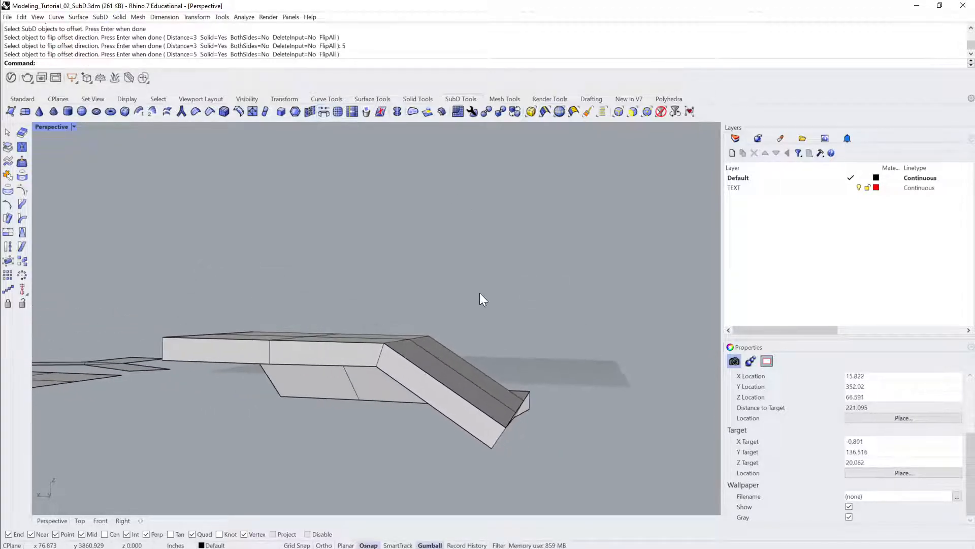
{"action": "right_click_drag", "start_coordinate": [401, 370], "coordinate": [414, 343]}
Move the original open SubD surface horizontally away from the offset solid.
{"action": "left_click", "coordinate": [428, 322]}
{"action": "left_click", "coordinate": [456, 344]}
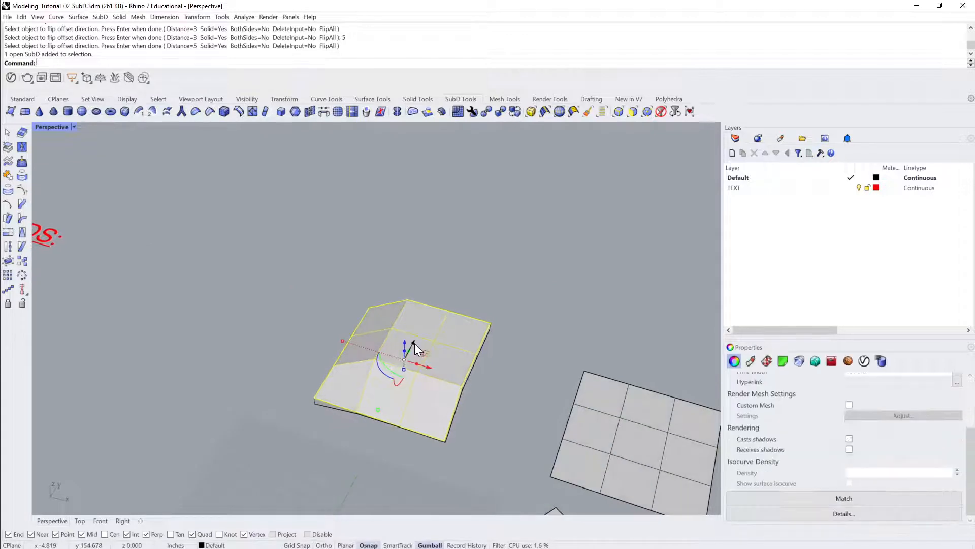
{"action": "left_click_drag", "start_coordinate": [415, 343], "coordinate": [492, 206]}
Preview the offset solid in smooth SubD display, and return to the flat display.
{"action": "right_click_drag", "start_coordinate": [577, 354], "coordinate": [517, 343]}
{"action": "left_click", "coordinate": [521, 354]}
{"action": "key", "text": "Tab"}
{"action": "key", "text": "Escape"}
{"action": "left_click", "coordinate": [514, 307]}
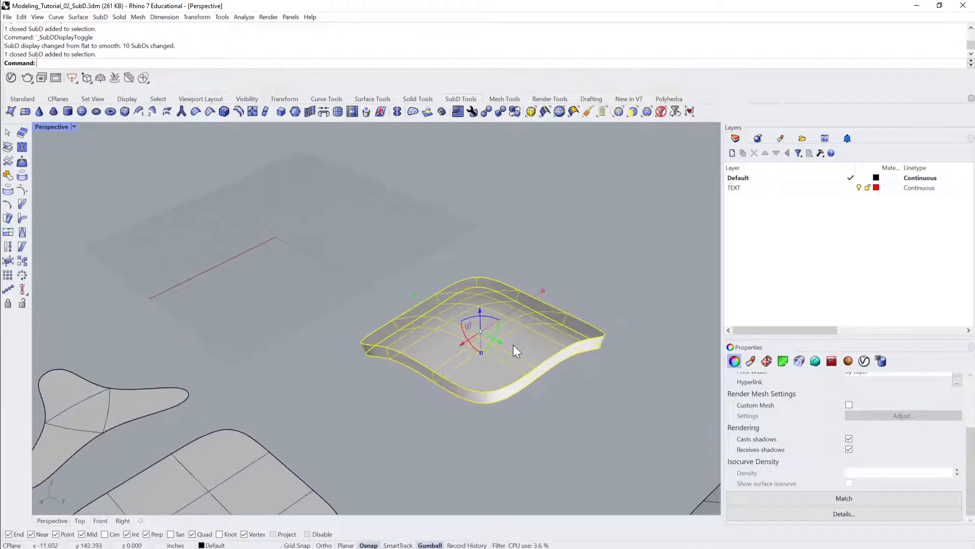
{"action": "key", "text": "Tab"}
{"action": "key", "text": "Escape"}
{"action": "mouse_move", "coordinate": [573, 374]}
{"action": "right_mouse_down"}
{"action": "mouse_move", "coordinate": [465, 353]}
{"action": "mouse_move", "coordinate": [476, 308]}
{"action": "mouse_move", "coordinate": [438, 316]}
{"action": "right_mouse_up"}
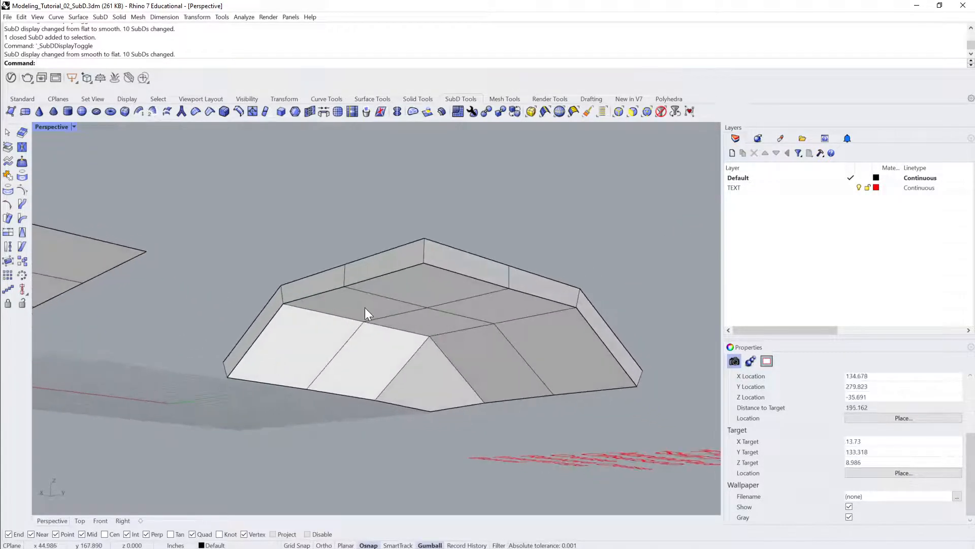
{"action": "left_click", "coordinate": [364, 307], "text": "ctrl+shift"}
{"action": "left_click", "coordinate": [446, 285], "text": "ctrl+shift"}
{"action": "left_click", "coordinate": [446, 311], "text": "ctrl+shift"}
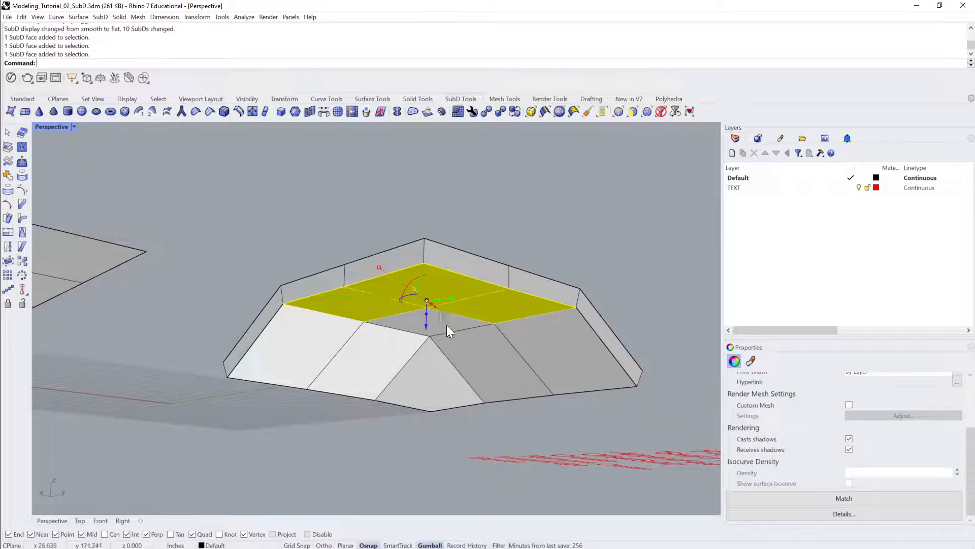
{"action": "left_click", "coordinate": [468, 320], "text": "ctrl+shift"}
{"action": "left_click", "coordinate": [462, 325], "text": "ctrl+shift"}
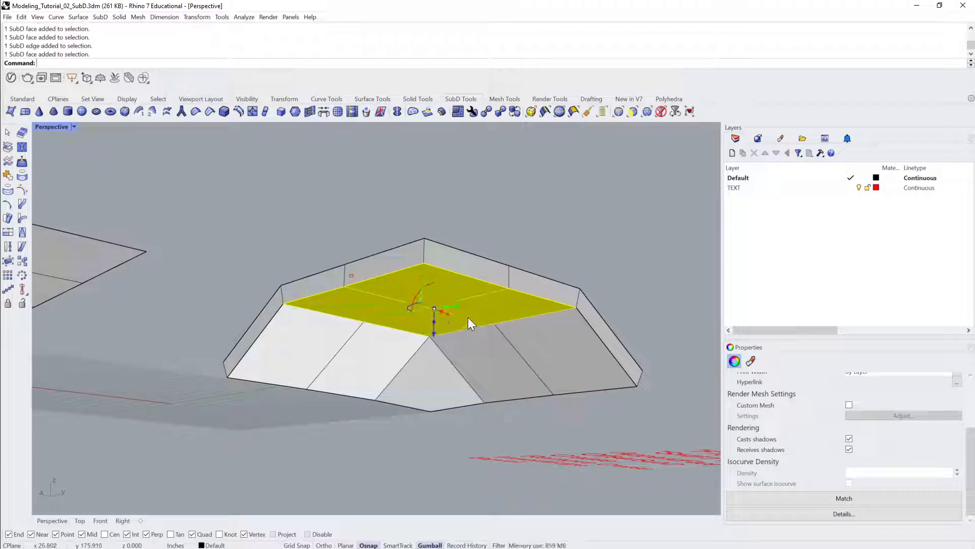
{"action": "key", "text": "Escape"}
{"action": "left_click", "coordinate": [436, 291], "text": "ctrl+shift"}
{"action": "left_click", "coordinate": [489, 305], "text": "ctrl+shift"}
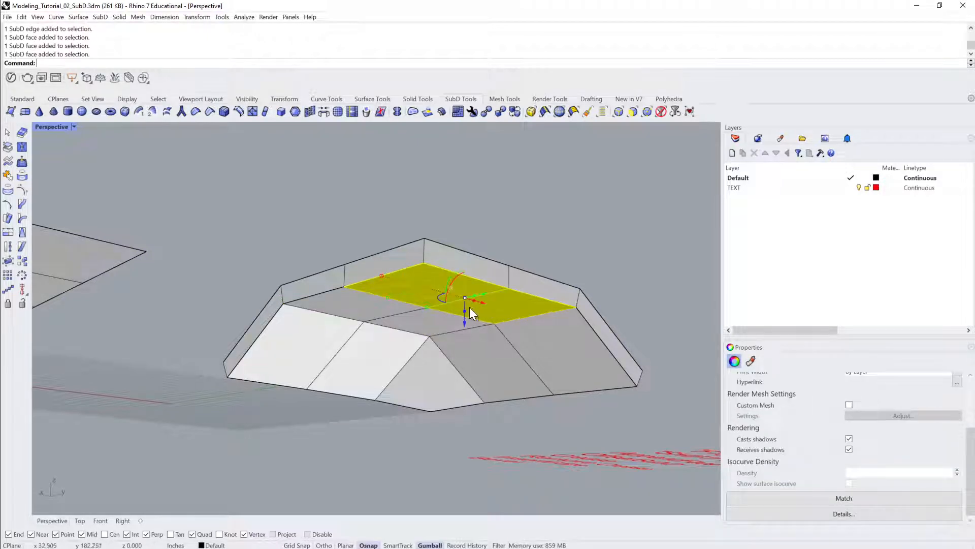
{"action": "key", "text": "Escape"}
Move the outer corner face of the solid's flat underside downward to thicken that corner.
{"action": "left_click", "coordinate": [431, 279], "text": "ctrl+shift"}
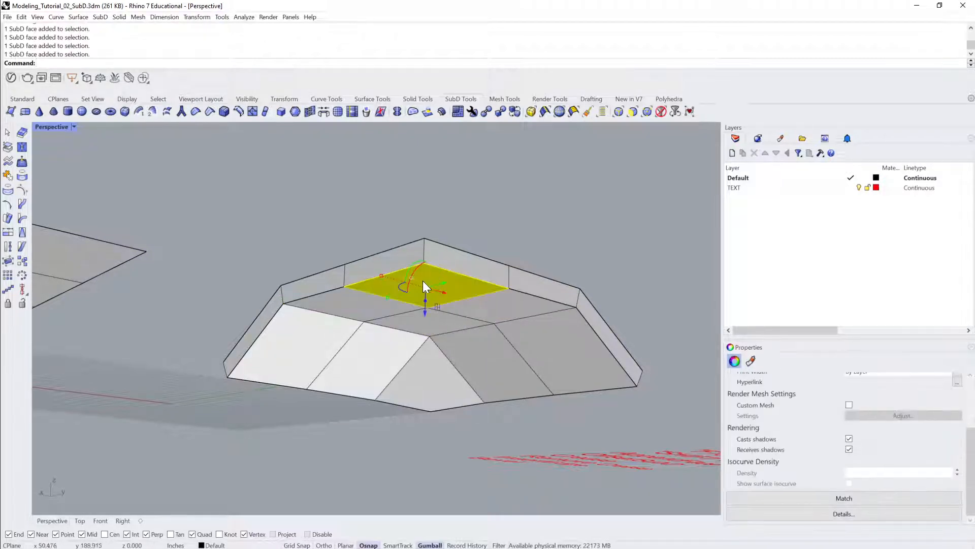
{"action": "left_click_drag", "start_coordinate": [424, 312], "coordinate": [428, 349]}
{"action": "left_click", "coordinate": [473, 235]}
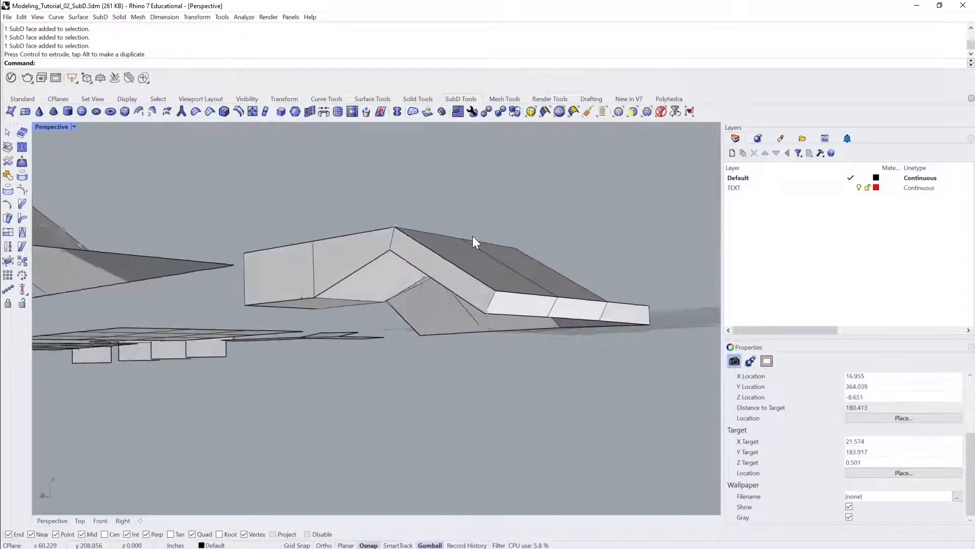
Hide the original open SubD surface lying beside the offset solid.
{"action": "right_click_drag", "start_coordinate": [473, 235], "coordinate": [554, 277]}
{"action": "left_click", "coordinate": [516, 313]}
{"action": "scroll", "coordinate": [516, 312], "scroll_direction": "down", "scroll_amount": 9}
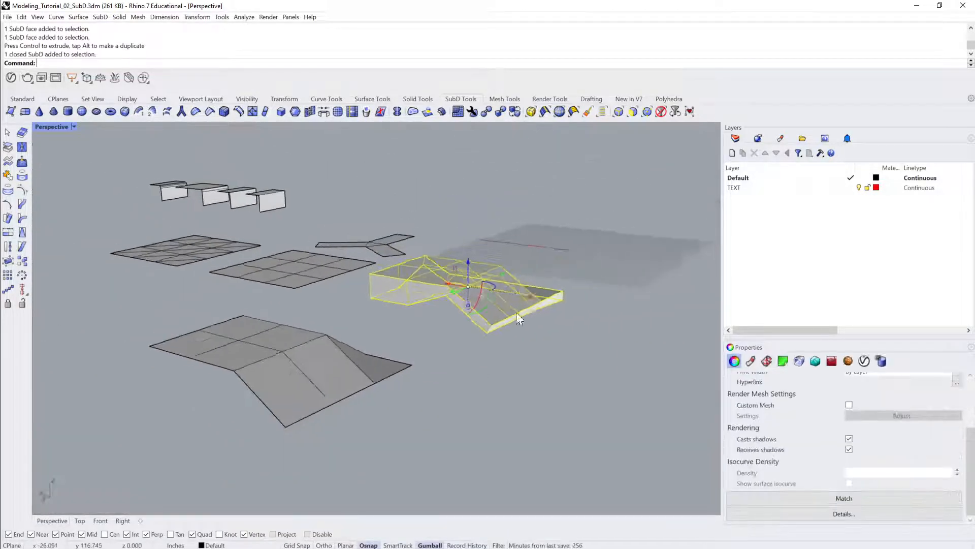
{"action": "left_click", "coordinate": [412, 346]}
{"action": "key", "text": "ctrl+h"}
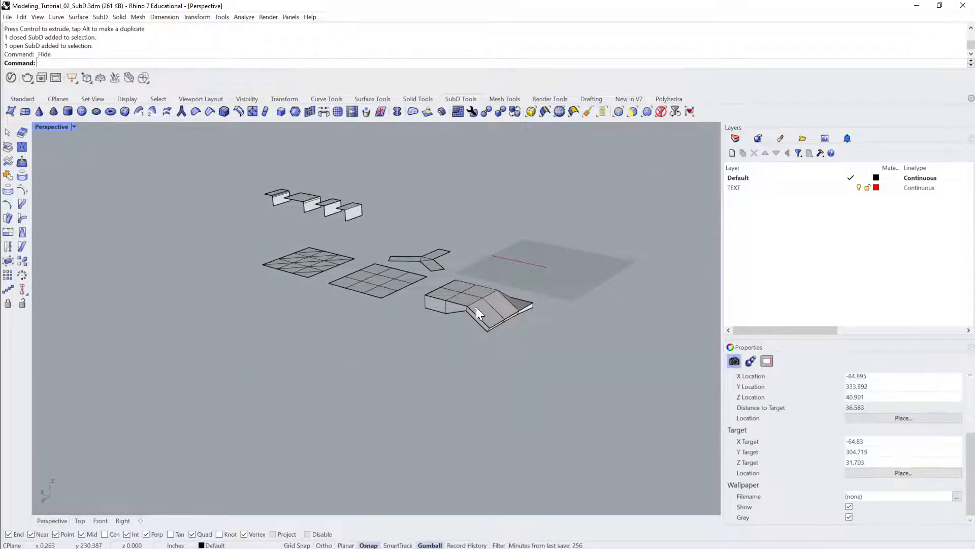
Zoom to the solid SubD, examine its thickened corner in smooth display, and return to flat display.
{"action": "left_click", "coordinate": [487, 288]}
{"action": "type", "text": "z"}
{"action": "key", "text": "Return"}
{"action": "type", "text": "s"}
{"action": "key", "text": "Return"}
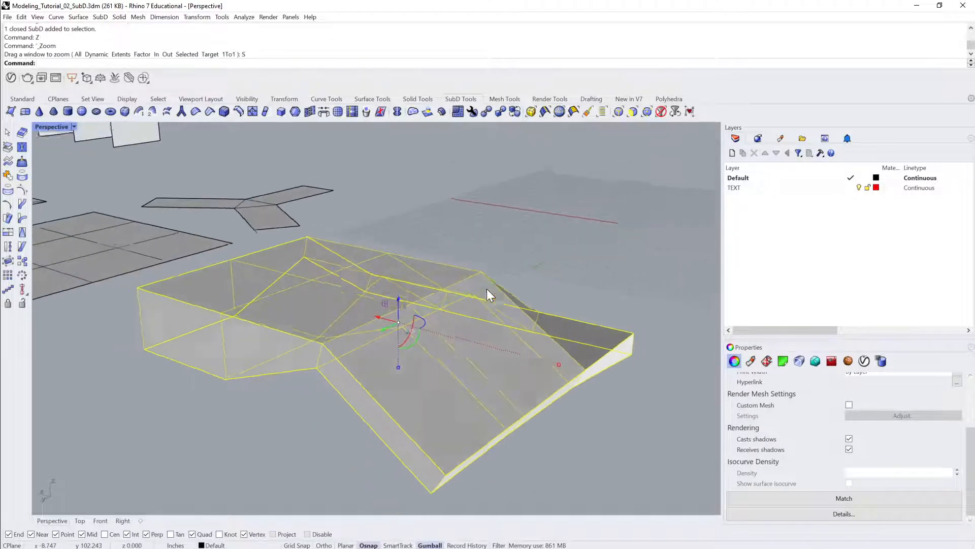
{"action": "key", "text": "Tab"}
{"action": "left_click", "coordinate": [436, 419]}
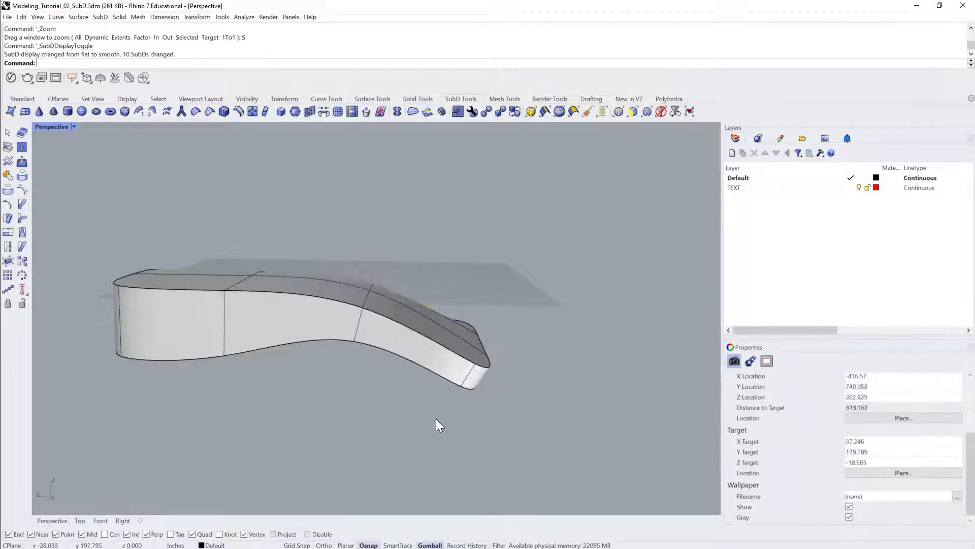
{"action": "right_click_drag", "start_coordinate": [436, 419], "coordinate": [410, 287]}
{"action": "left_click", "coordinate": [390, 311]}
{"action": "key", "text": "Tab"}
{"action": "key", "text": "Escape"}
Lower the top face above the thickened corner and check the shape in smooth display before returning to flat.
{"action": "left_click", "coordinate": [434, 300], "text": "ctrl+shift"}
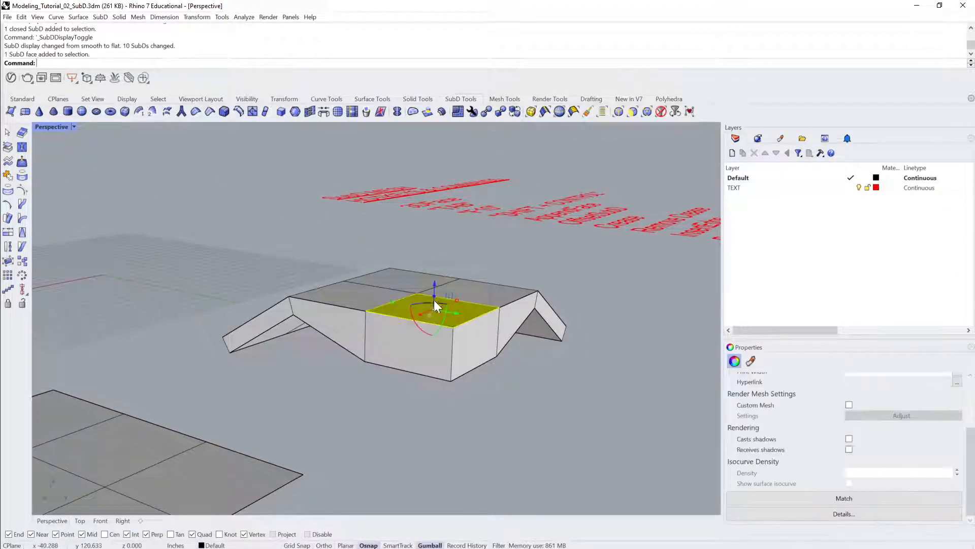
{"action": "left_click_drag", "start_coordinate": [436, 282], "coordinate": [439, 313]}
{"action": "right_click_drag", "start_coordinate": [492, 324], "coordinate": [570, 313]}
{"action": "key", "text": "Tab"}
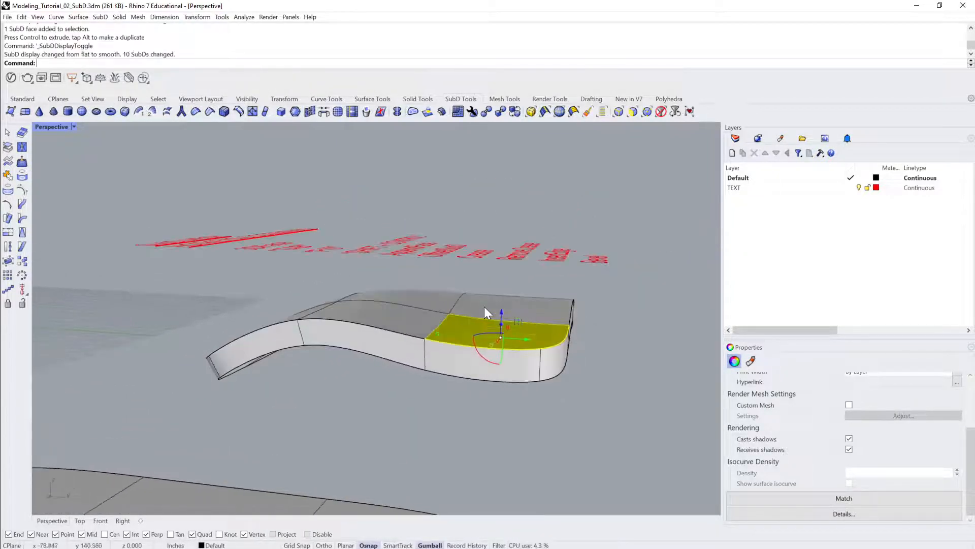
{"action": "key", "text": "Tab"}
{"action": "left_click", "coordinate": [600, 356]}
Extrude the underside corner face downward about 23 inches and scale its end face down to form a tapered leg.
{"action": "right_click_drag", "start_coordinate": [600, 355], "coordinate": [404, 268]}
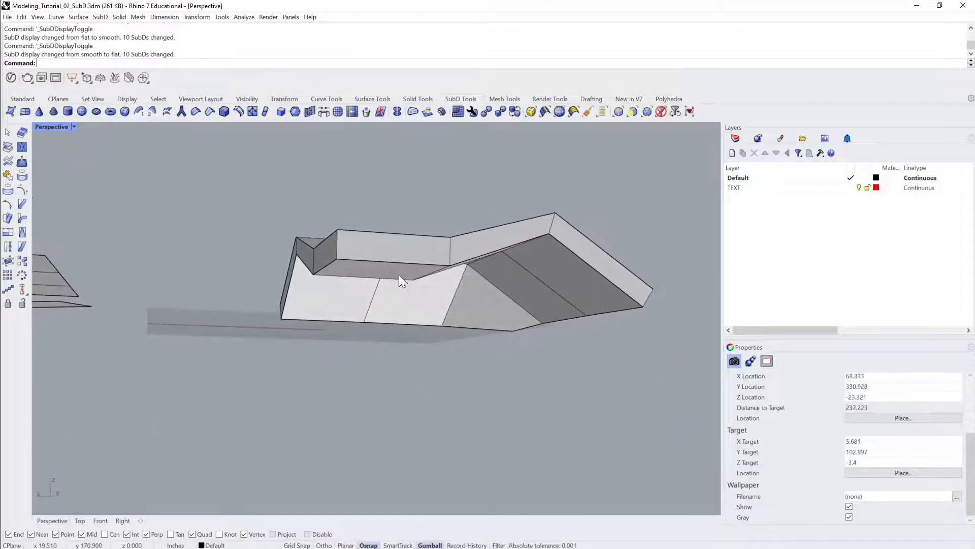
{"action": "left_click", "coordinate": [399, 275], "text": "ctrl+shift"}
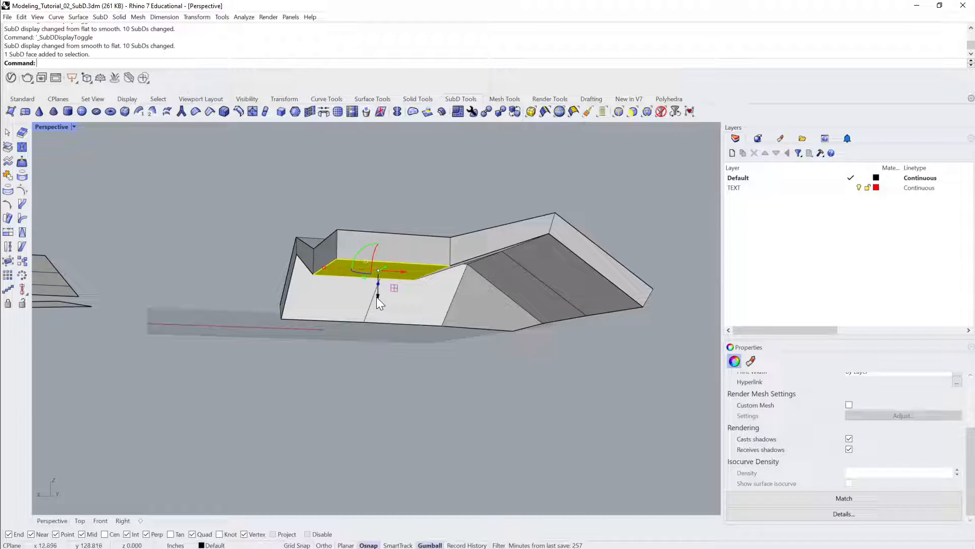
{"action": "left_click_drag", "start_coordinate": [379, 282], "coordinate": [383, 388]}
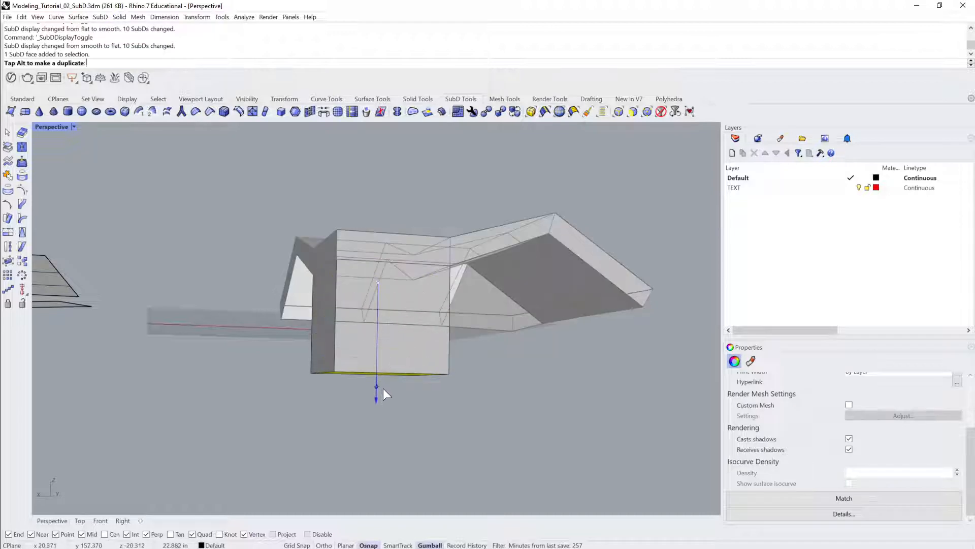
{"action": "right_click_drag", "start_coordinate": [446, 389], "coordinate": [393, 430]}
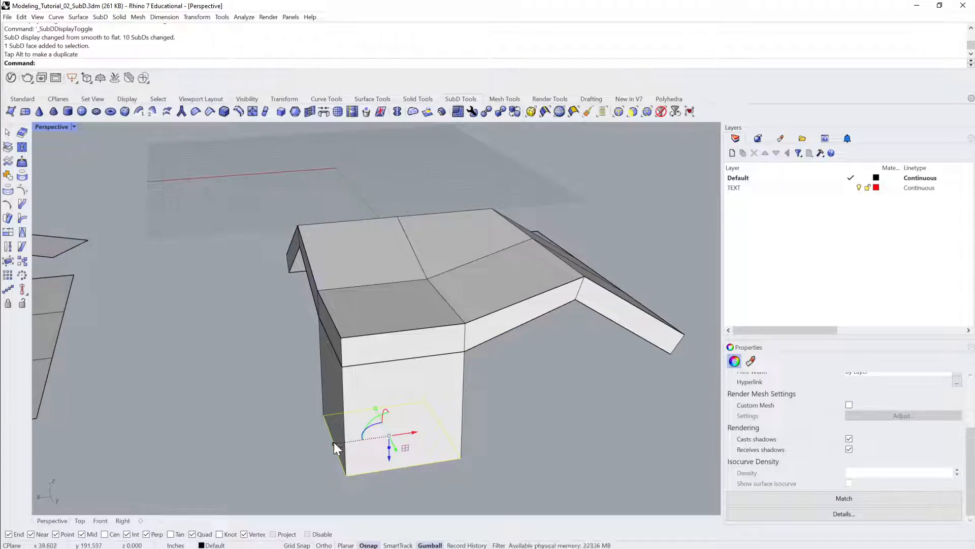
{"action": "left_click_drag", "start_coordinate": [333, 442], "coordinate": [373, 435]}
{"action": "left_click", "coordinate": [589, 371]}
Examine the tapered leg and its tip in smooth display, and return to flat display.
{"action": "right_click_drag", "start_coordinate": [589, 371], "coordinate": [417, 255]}
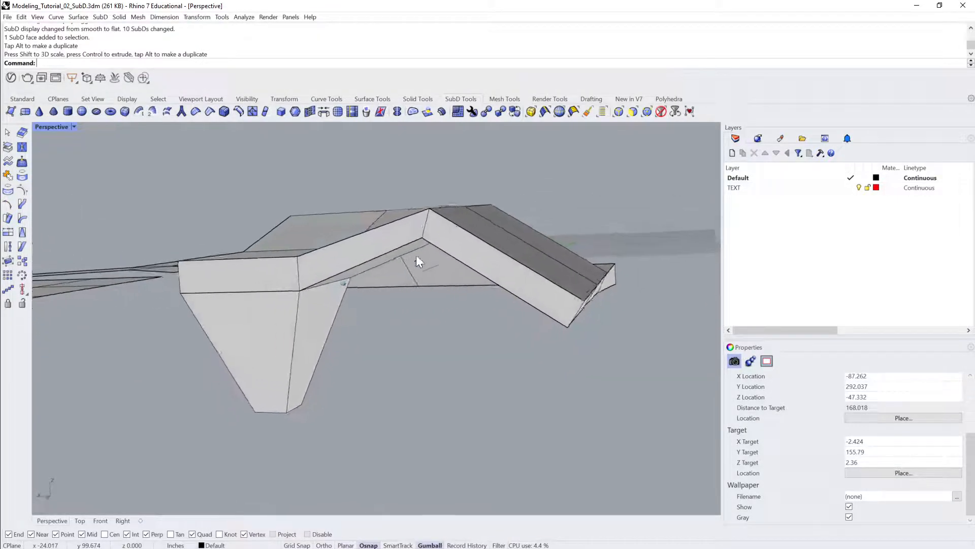
{"action": "left_click", "coordinate": [400, 241]}
{"action": "key", "text": "Tab"}
{"action": "left_click", "coordinate": [377, 343]}
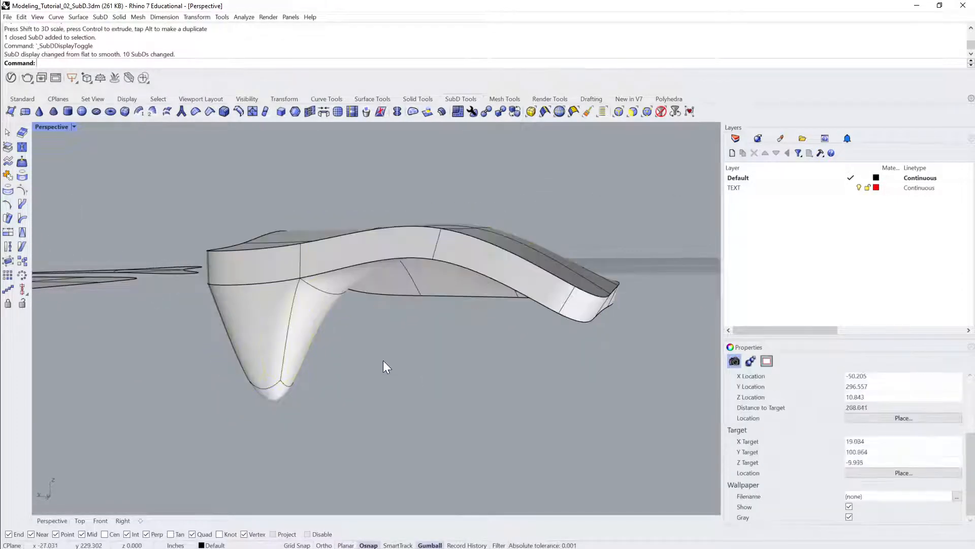
{"action": "right_click_drag", "start_coordinate": [383, 360], "coordinate": [283, 361]}
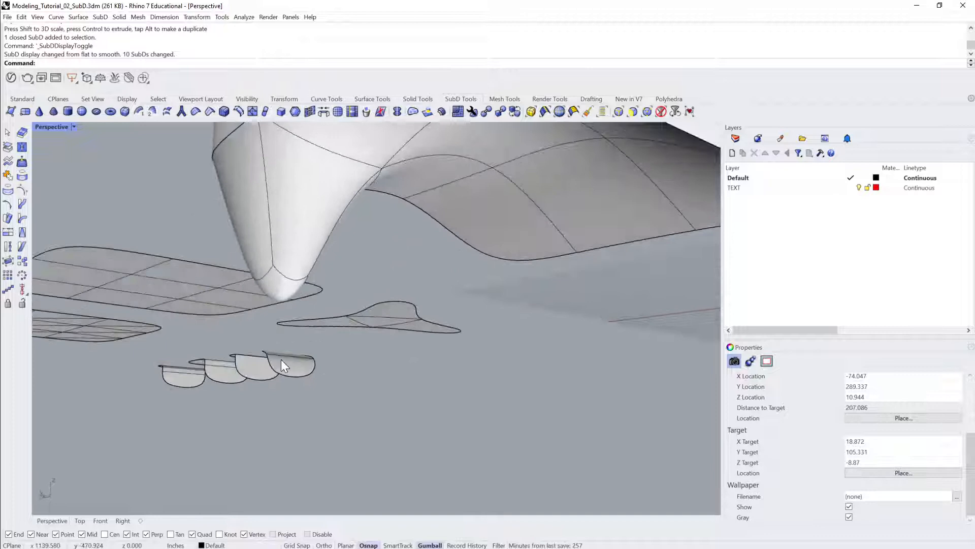
{"action": "left_click", "coordinate": [289, 286], "text": "ctrl+shift"}
{"action": "key", "text": "Escape"}
{"action": "left_click", "coordinate": [274, 286], "text": "ctrl+shift"}
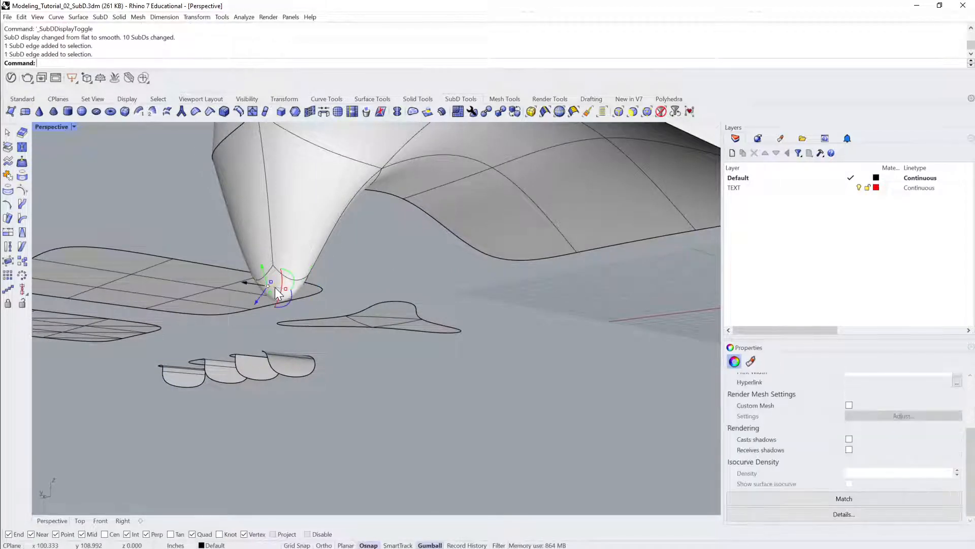
{"action": "left_click", "coordinate": [300, 251]}
{"action": "key", "text": "Tab"}
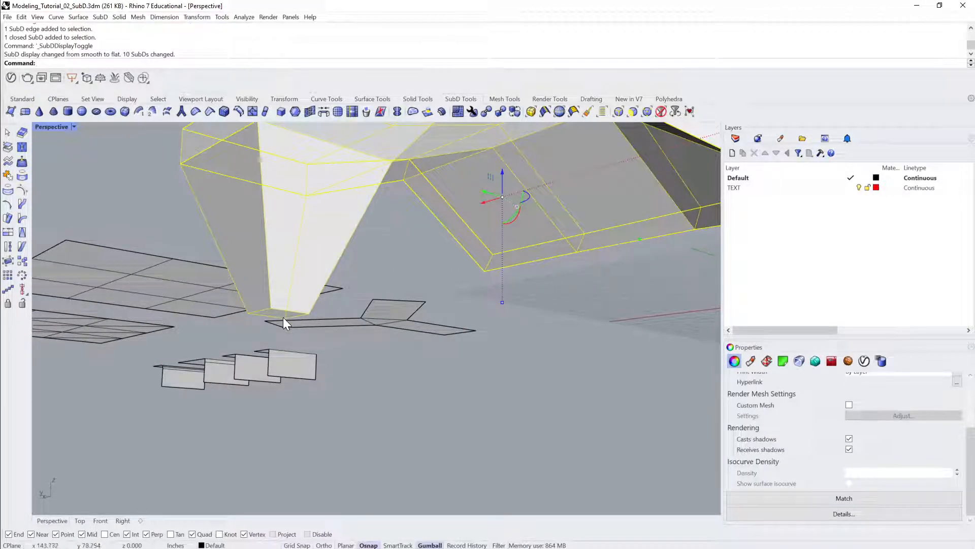
Delete the face at the bottom end of the tapered leg.
{"action": "key", "text": "Escape"}
{"action": "left_click", "coordinate": [279, 314], "text": "ctrl+shift"}
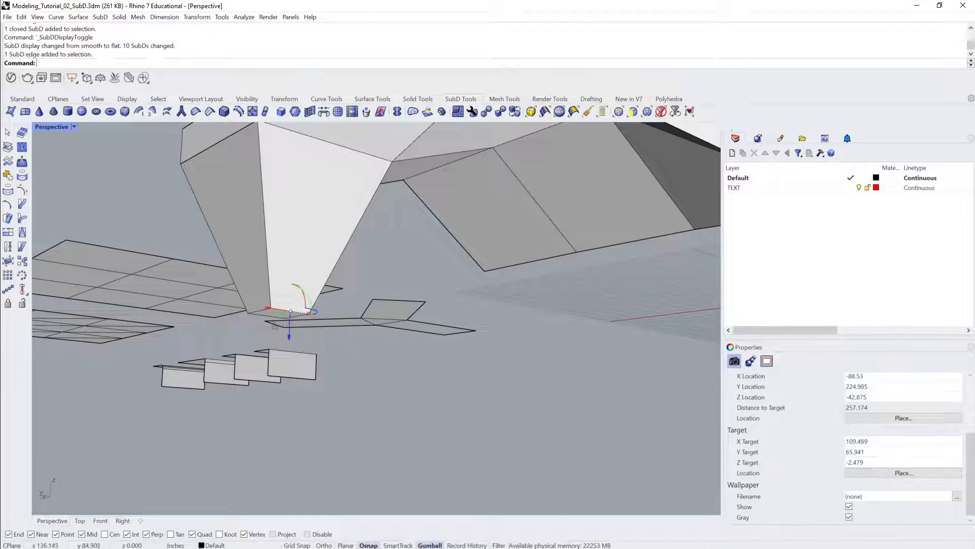
{"action": "scroll", "coordinate": [356, 307], "scroll_direction": "up", "scroll_amount": 5}
{"action": "key", "text": "Escape"}
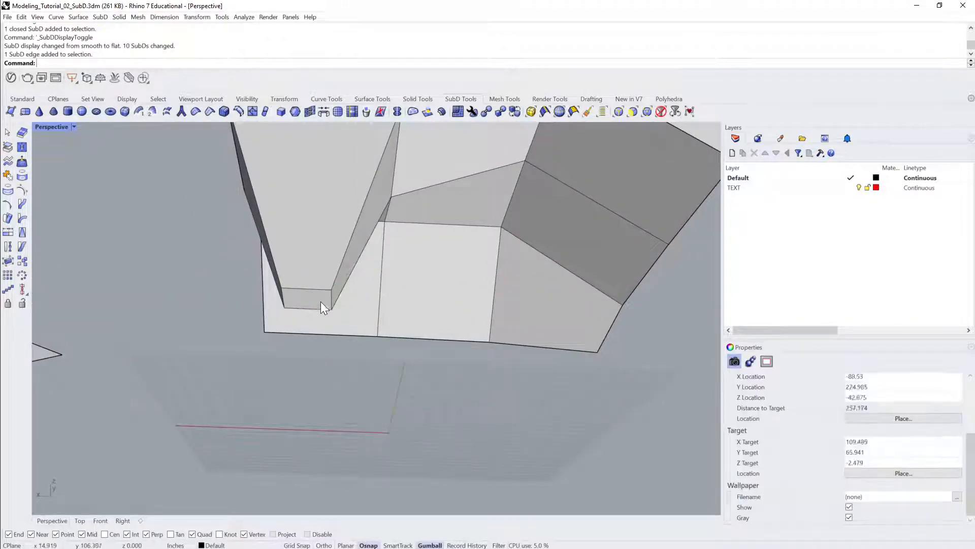
{"action": "left_click", "coordinate": [305, 302], "text": "ctrl+shift"}
{"action": "key", "text": "Delete"}
Examine the open-ended leg in smooth display, and switch back to flat display.
{"action": "left_click", "coordinate": [331, 252]}
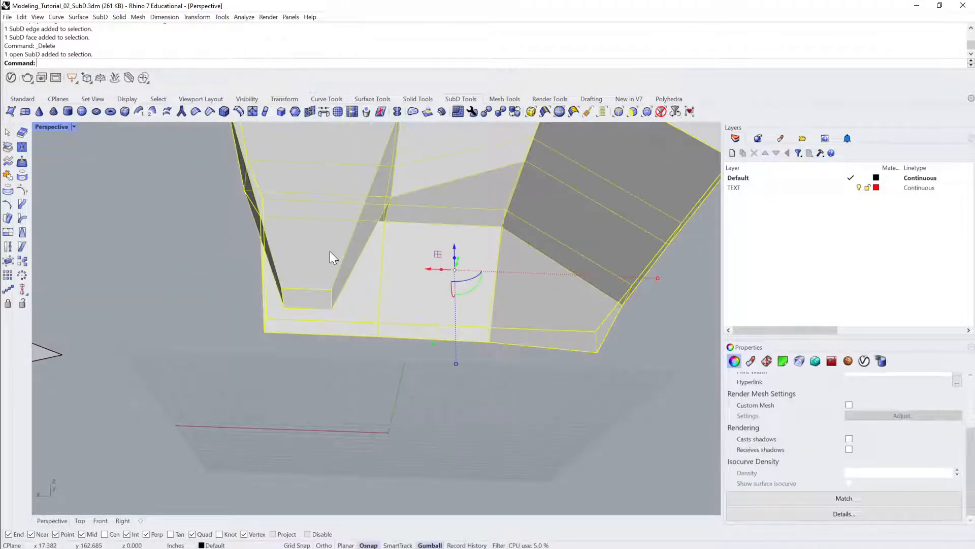
{"action": "key", "text": "Tab"}
{"action": "left_click", "coordinate": [412, 351]}
{"action": "right_click_drag", "start_coordinate": [412, 351], "coordinate": [519, 287]}
{"action": "right_click_drag", "start_coordinate": [521, 286], "coordinate": [442, 320]}
{"action": "key", "text": "Tab"}
{"action": "scroll", "coordinate": [374, 296], "scroll_direction": "up", "scroll_amount": 2}
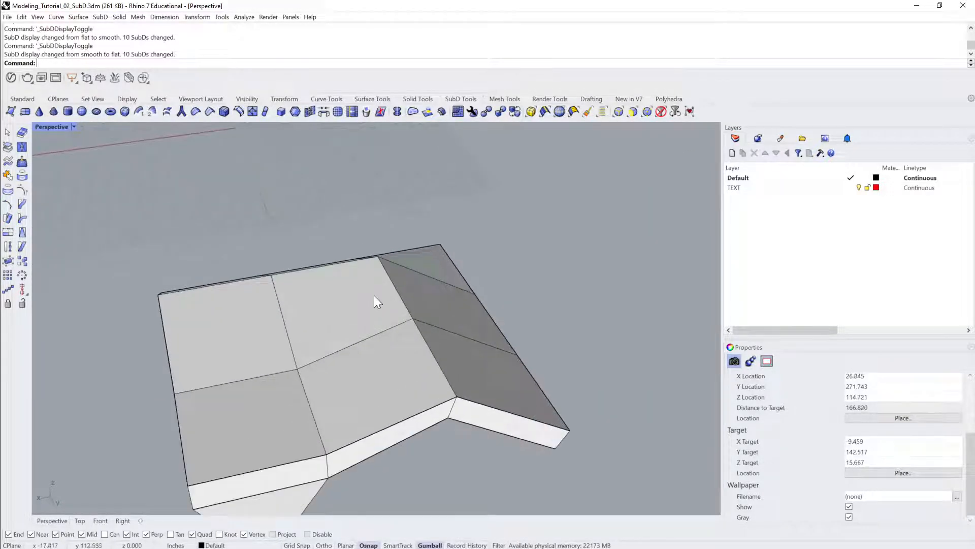
Cut an opening through the solid by deleting the inner top face and the underside face directly beneath it.
{"action": "right_click_drag", "start_coordinate": [374, 296], "coordinate": [349, 318]}
{"action": "left_click", "coordinate": [334, 309], "text": "ctrl+shift"}
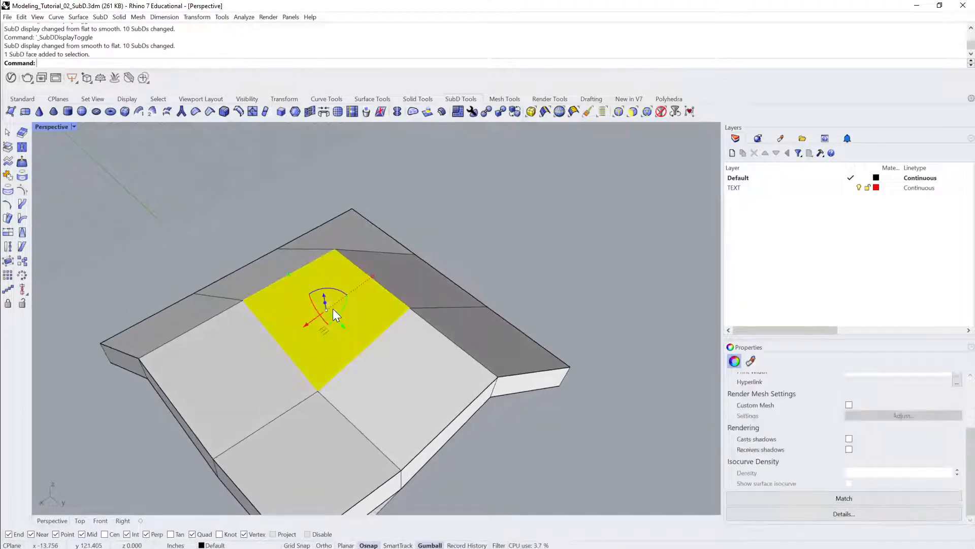
{"action": "key", "text": "Delete"}
{"action": "left_click", "coordinate": [325, 320], "text": "ctrl+shift"}
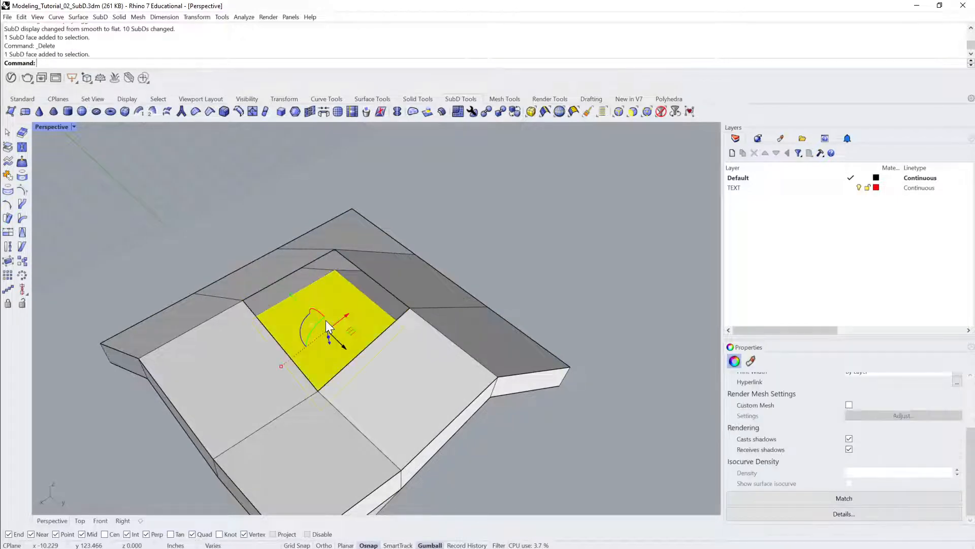
{"action": "key", "text": "Delete"}
Append a SubD face to the solid to close the first inner side wall of the opening between its upper and lower edges.
{"action": "right_click_drag", "start_coordinate": [325, 320], "coordinate": [277, 320]}
{"action": "type", "text": "Ab"}
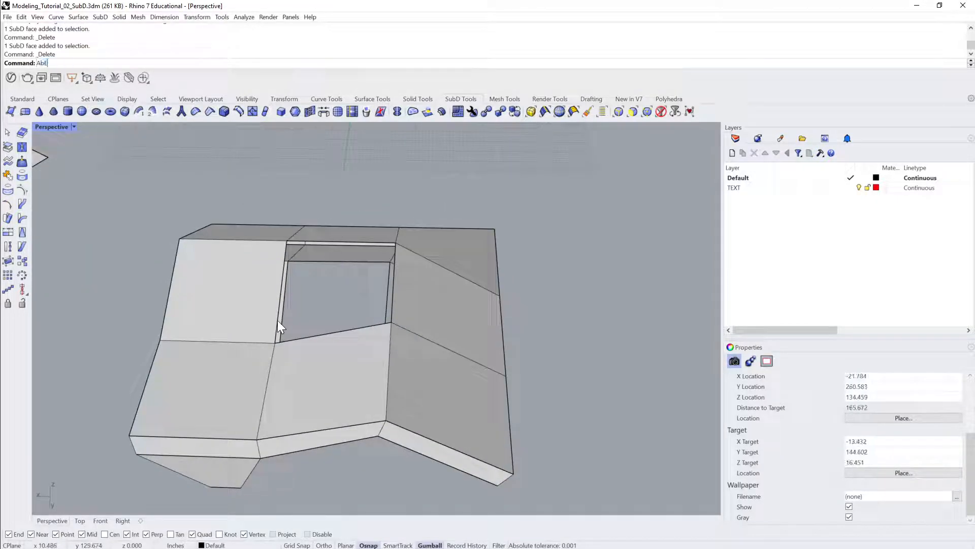
{"action": "key", "text": "BackSpace"}
{"action": "type", "text": "pendFace"}
{"action": "key", "text": "Return"}
{"action": "right_click_drag", "start_coordinate": [277, 320], "coordinate": [202, 307]}
{"action": "left_click", "coordinate": [314, 251]}
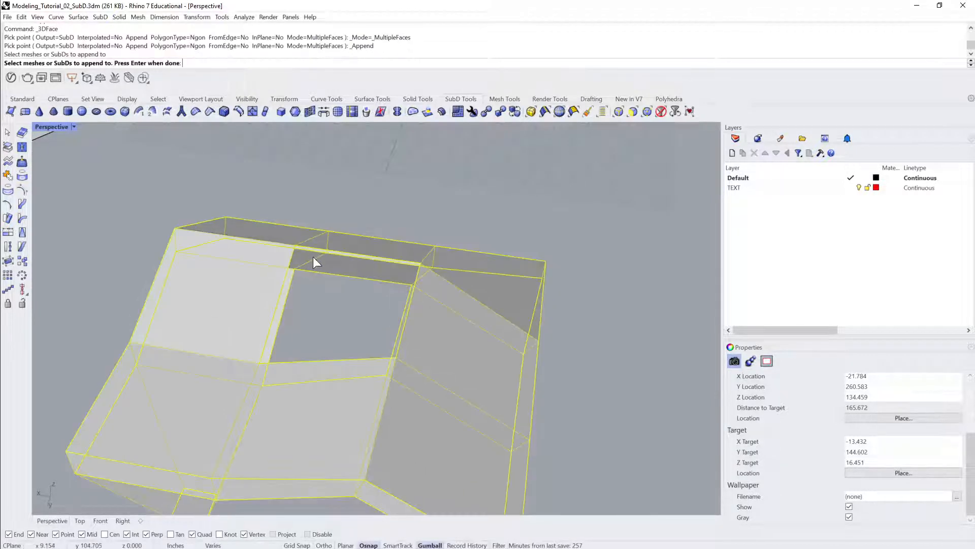
{"action": "key", "text": "Return"}
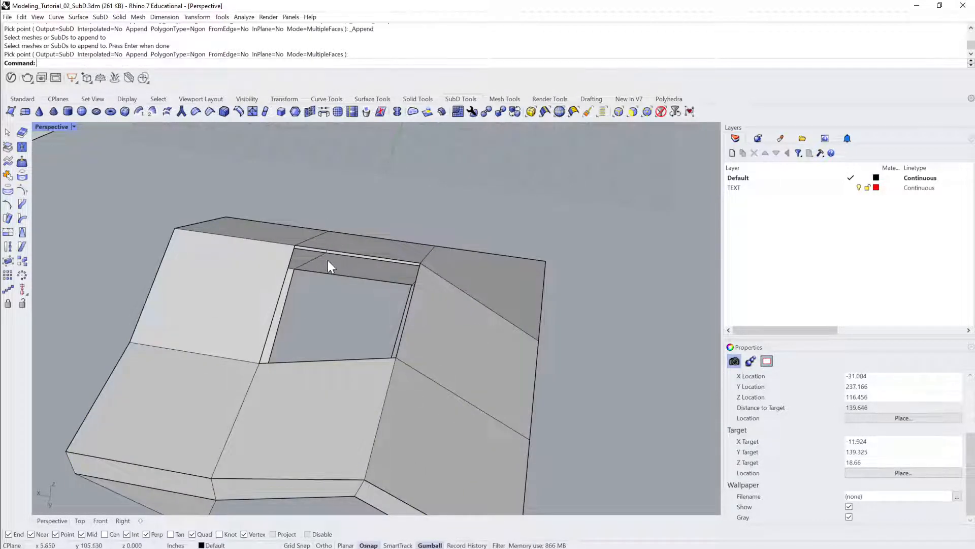
{"action": "left_click", "coordinate": [327, 252]}
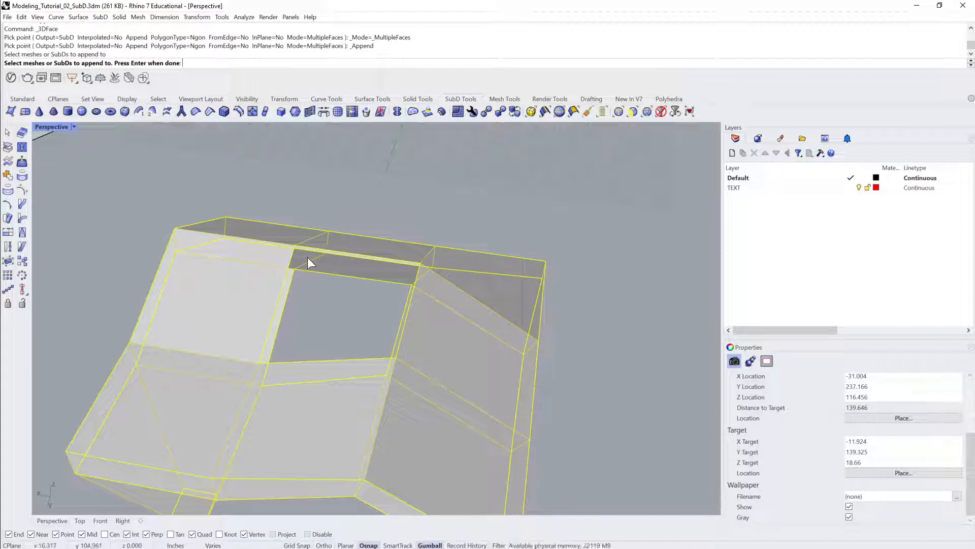
{"action": "key", "text": "Return"}
{"action": "left_click", "coordinate": [295, 244]}
{"action": "left_click", "coordinate": [294, 269]}
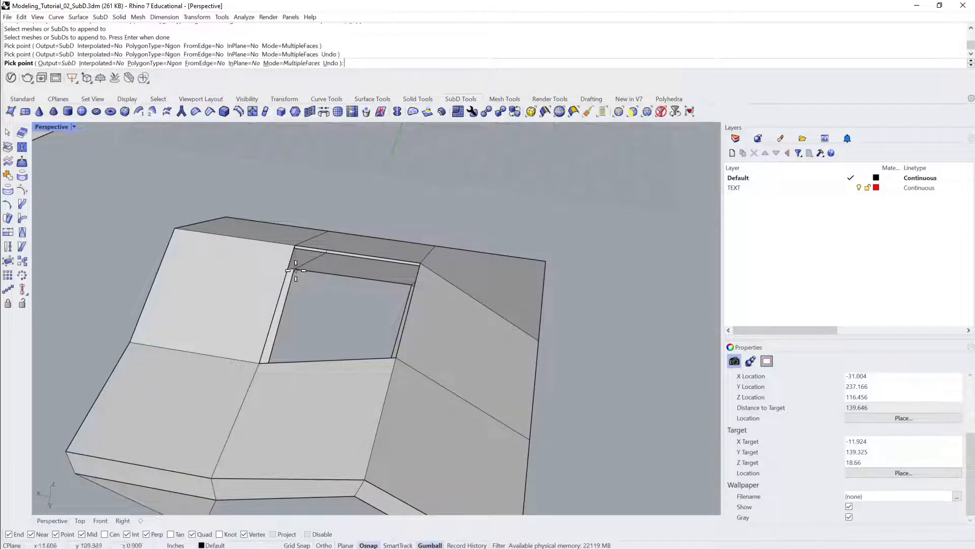
{"action": "right_click_drag", "start_coordinate": [361, 322], "coordinate": [367, 299]}
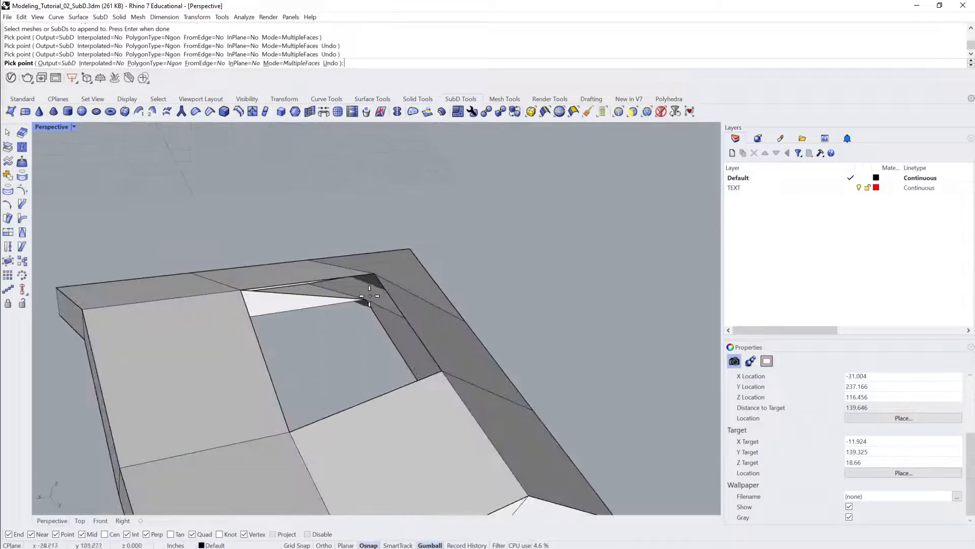
{"action": "left_click", "coordinate": [369, 297]}
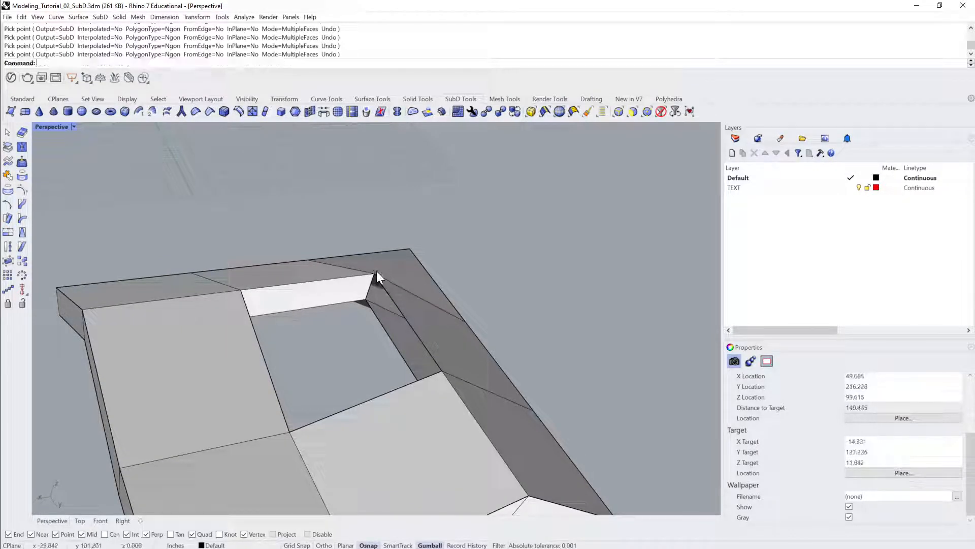
Add a four-point SubD face across the second inner side of the opening, starting from the corner of the first wall.
{"action": "right_click", "coordinate": [377, 272]}
{"action": "left_click", "coordinate": [376, 273]}
{"action": "left_click", "coordinate": [374, 274]}
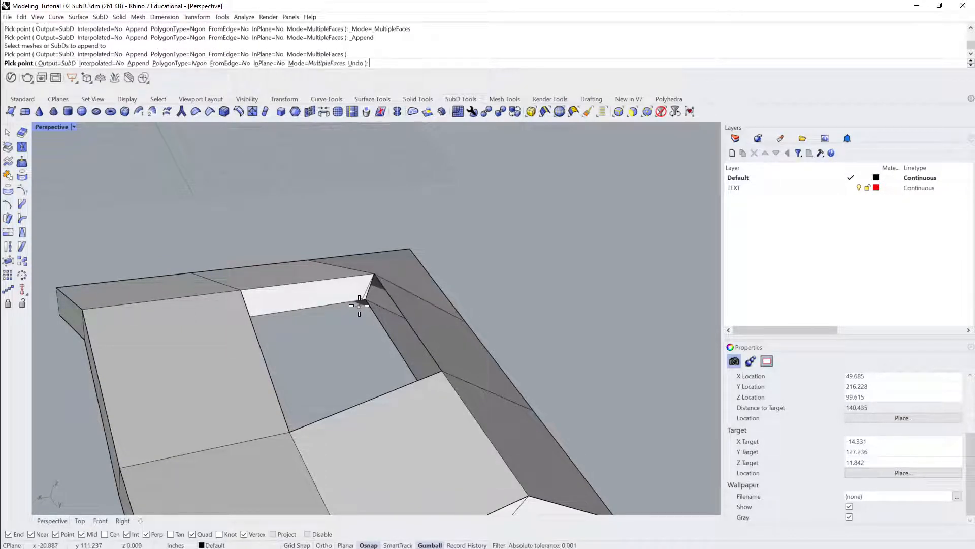
{"action": "left_click", "coordinate": [359, 305]}
{"action": "right_click_drag", "start_coordinate": [361, 306], "coordinate": [380, 296]}
{"action": "left_click", "coordinate": [422, 308]}
{"action": "left_click", "coordinate": [415, 283]}
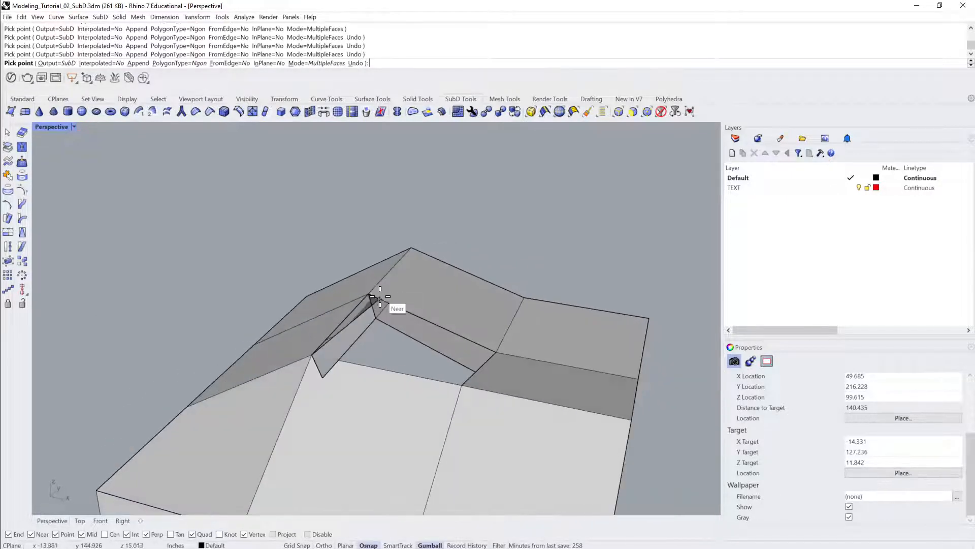
{"action": "left_click", "coordinate": [369, 295]}
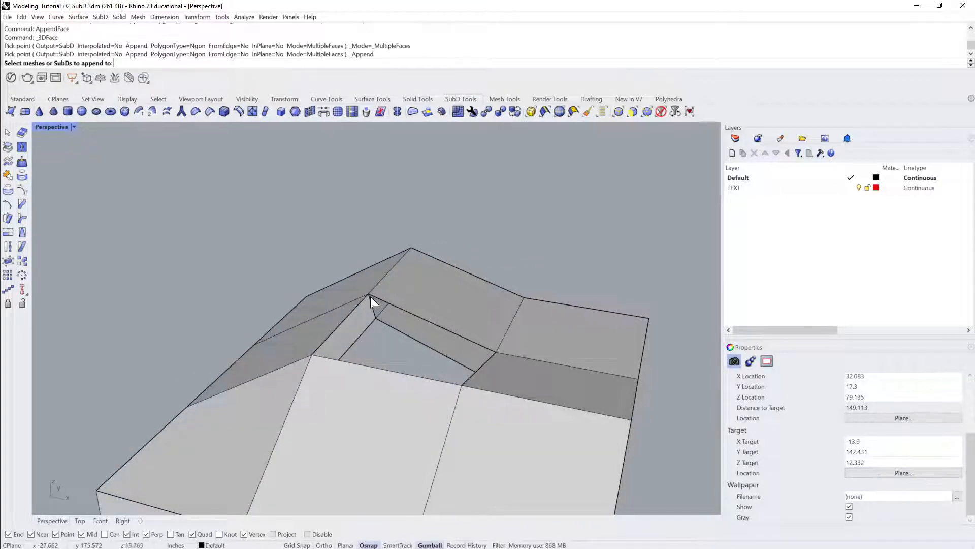
Add a four-point SubD face across the third inner side of the opening, continuing from the shared corner vertices.
{"action": "left_click", "coordinate": [368, 294]}
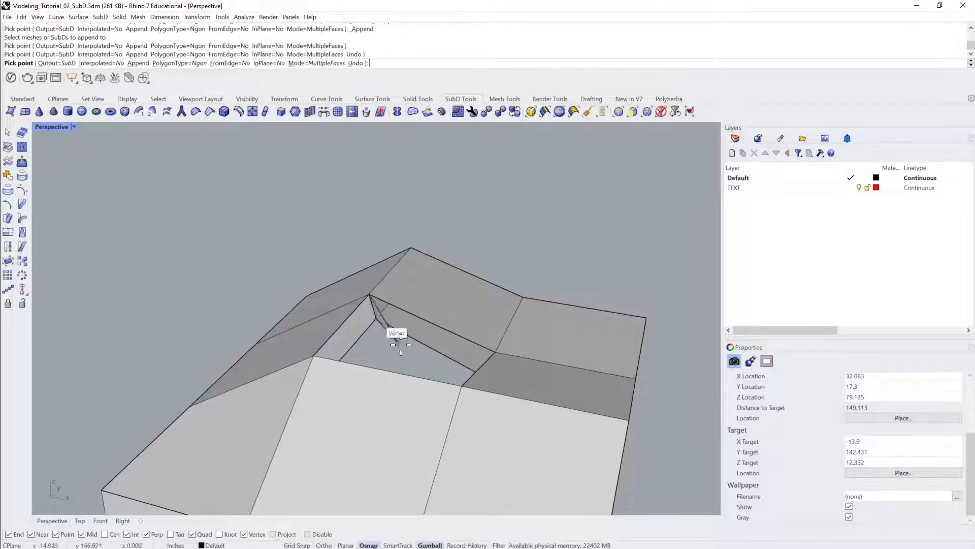
{"action": "right_click_drag", "start_coordinate": [382, 319], "coordinate": [440, 342]}
{"action": "left_click", "coordinate": [439, 342]}
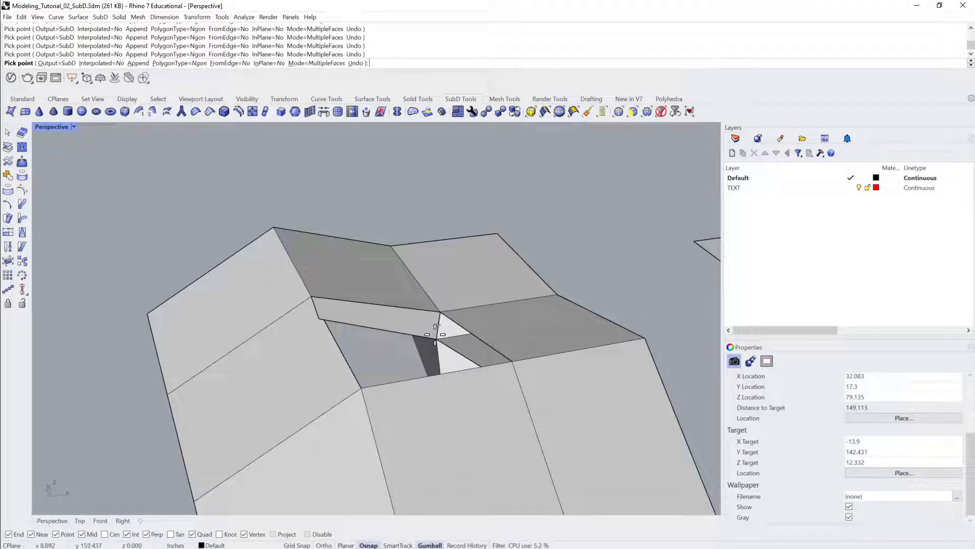
Close the last inner side of the opening with a four-point SubD face between the upper and lower corner vertices.
{"action": "mouse_move", "coordinate": [436, 342]}
{"action": "right_mouse_down"}
{"action": "mouse_move", "coordinate": [468, 366]}
{"action": "mouse_move", "coordinate": [436, 326]}
{"action": "right_mouse_up"}
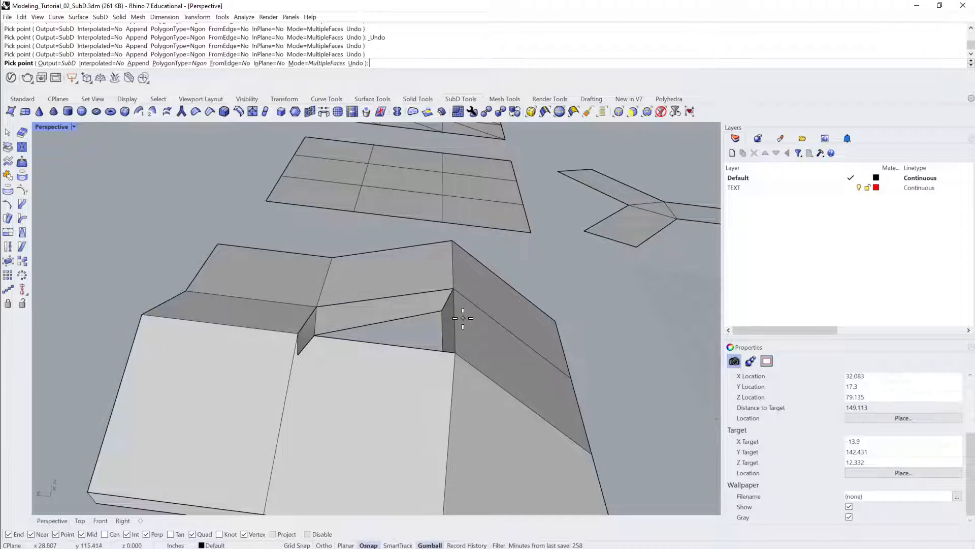
{"action": "scroll", "coordinate": [457, 301], "scroll_direction": "up", "scroll_amount": 6}
{"action": "right_click_drag", "start_coordinate": [442, 295], "coordinate": [451, 333]}
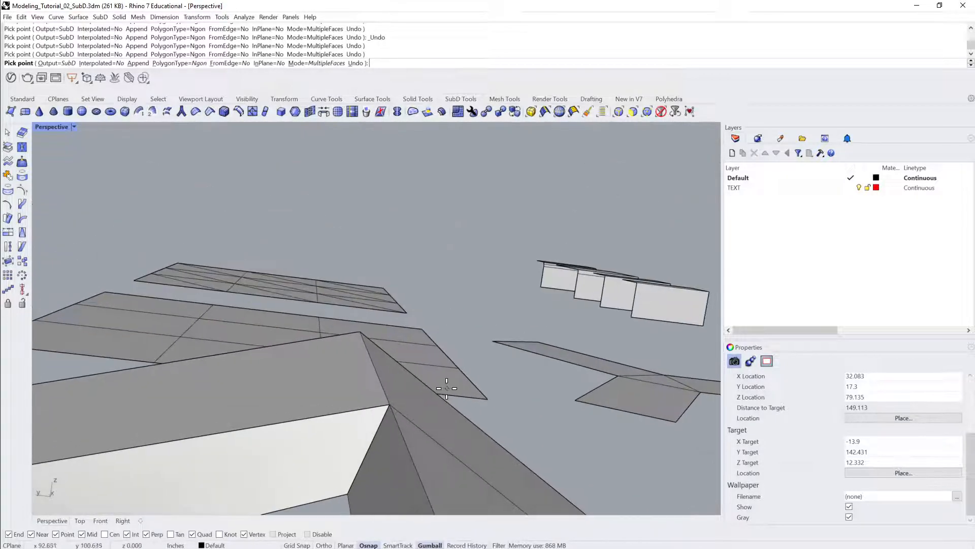
{"action": "right_click", "coordinate": [457, 431]}
{"action": "left_click", "coordinate": [432, 442]}
Examine the walls of the opening in smooth display for faces that are not attached to the solid.
{"action": "scroll", "coordinate": [430, 439], "scroll_direction": "down", "scroll_amount": 3}
{"action": "right_click_drag", "start_coordinate": [431, 439], "coordinate": [445, 346]}
{"action": "key", "text": "Tab"}
{"action": "key", "text": "Escape"}
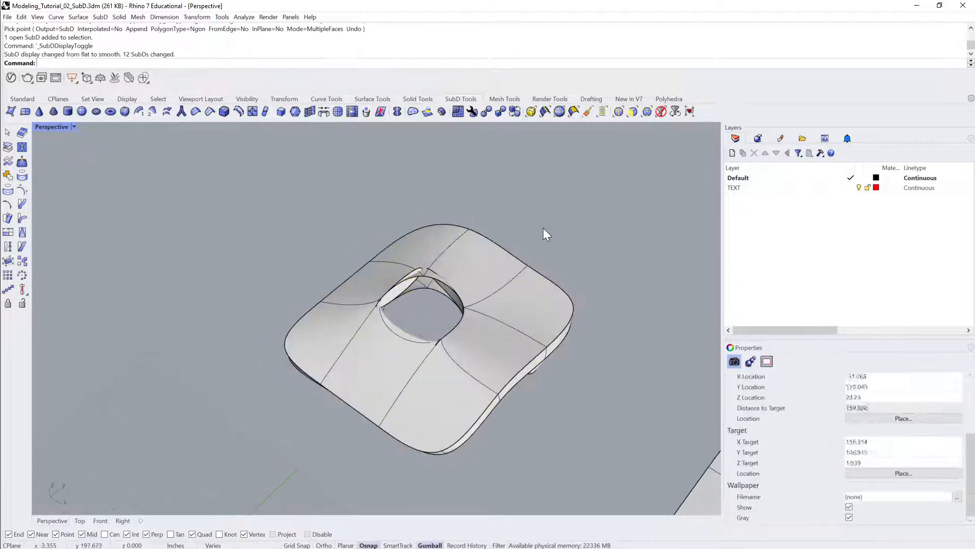
{"action": "right_click_drag", "start_coordinate": [535, 238], "coordinate": [417, 306]}
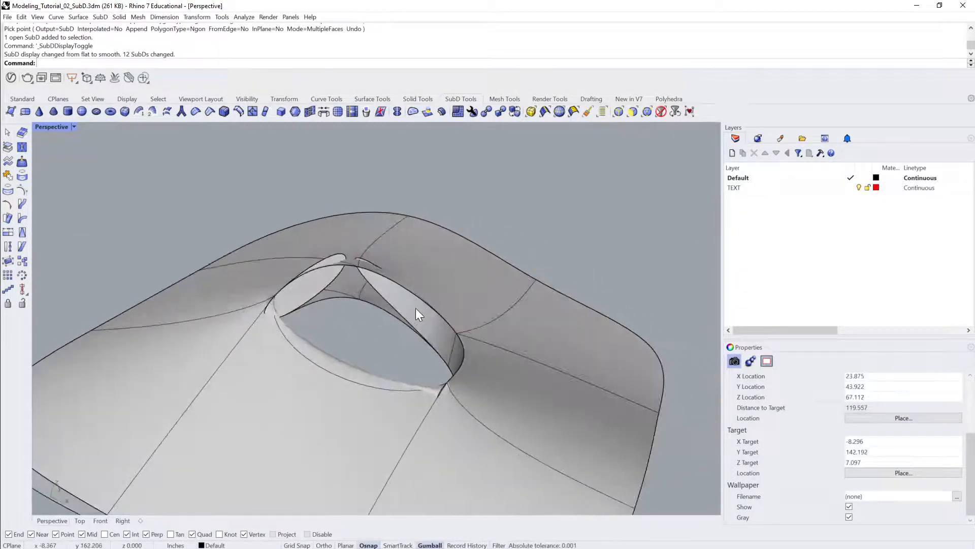
Delete the two detached wall faces inside the opening.
{"action": "left_click", "coordinate": [408, 305], "text": "ctrl+shift"}
{"action": "key", "text": "Delete"}
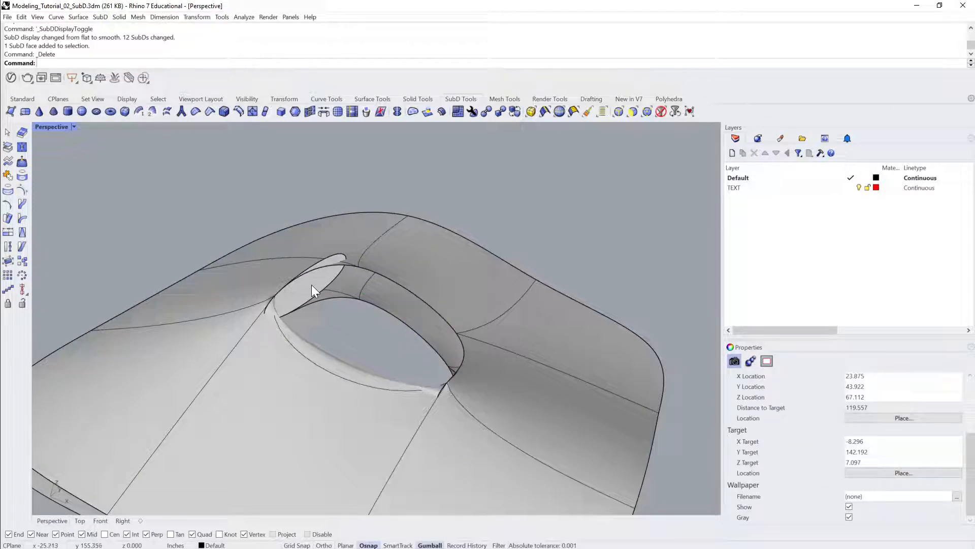
{"action": "left_click", "coordinate": [312, 284], "text": "ctrl+shift"}
{"action": "key", "text": "Delete"}
Check the solid and its remaining opening walls in smooth display, and return to flat display.
{"action": "left_click", "coordinate": [346, 282]}
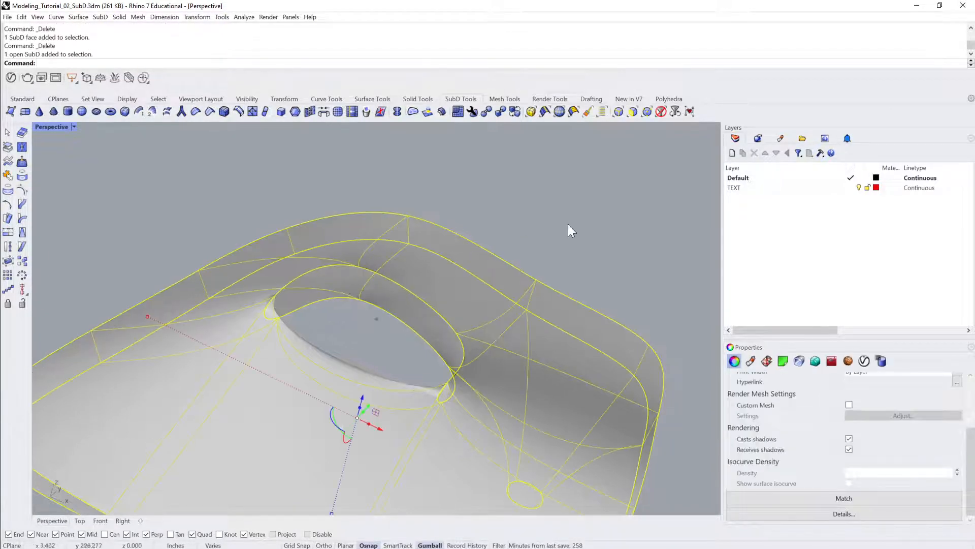
{"action": "left_click", "coordinate": [568, 225]}
{"action": "right_click_drag", "start_coordinate": [568, 224], "coordinate": [434, 194]}
{"action": "left_click", "coordinate": [388, 282]}
{"action": "key", "text": "Tab"}
{"action": "left_click", "coordinate": [455, 228]}
Append a face to the solid across one of the two open inner sides, picking its upper and lower corner vertices.
{"action": "scroll", "coordinate": [370, 275], "scroll_direction": "up", "scroll_amount": 3}
{"action": "scroll", "coordinate": [392, 273], "scroll_direction": "up", "scroll_amount": 2}
{"action": "key", "text": "Return"}
{"action": "left_click", "coordinate": [420, 302]}
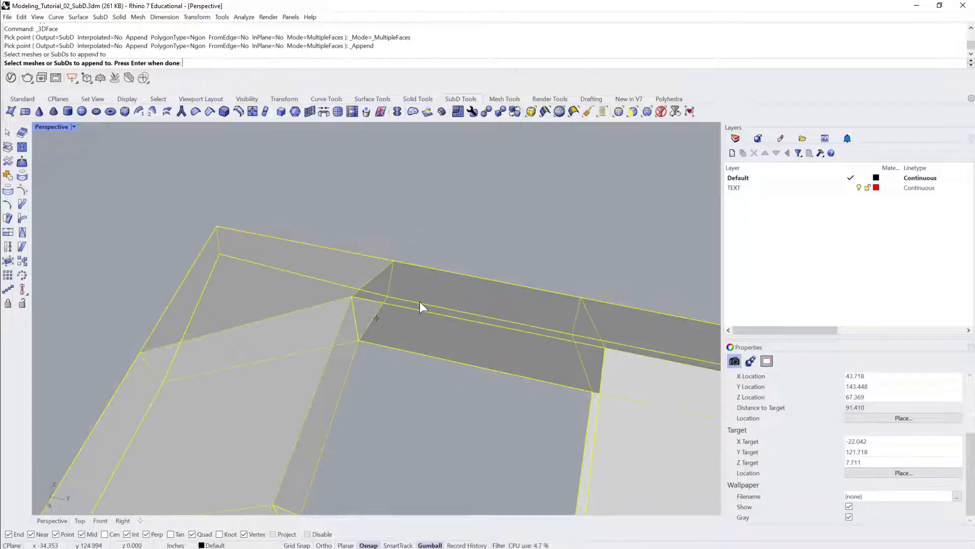
{"action": "key", "text": "Return"}
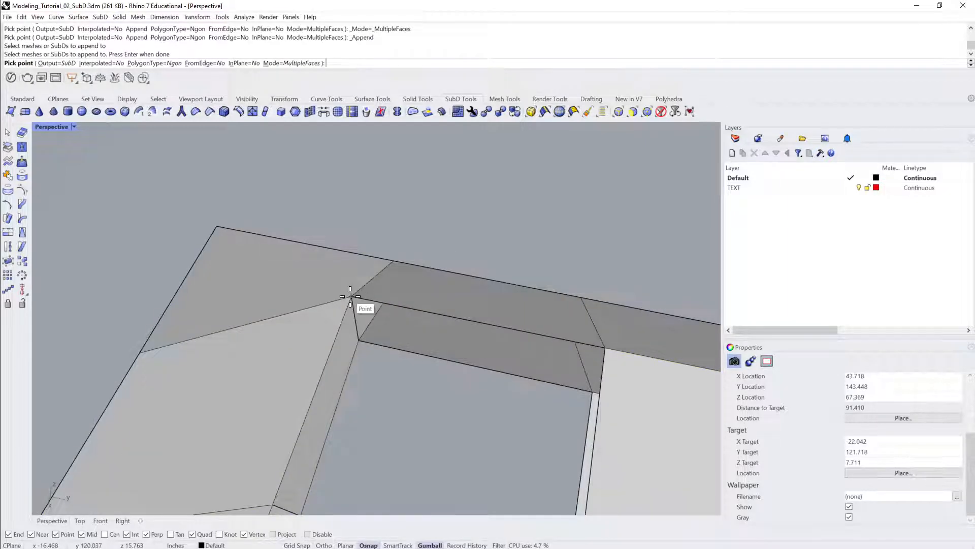
{"action": "left_click", "coordinate": [358, 338]}
{"action": "right_click_drag", "start_coordinate": [359, 338], "coordinate": [566, 238]}
{"action": "left_click", "coordinate": [557, 232]}
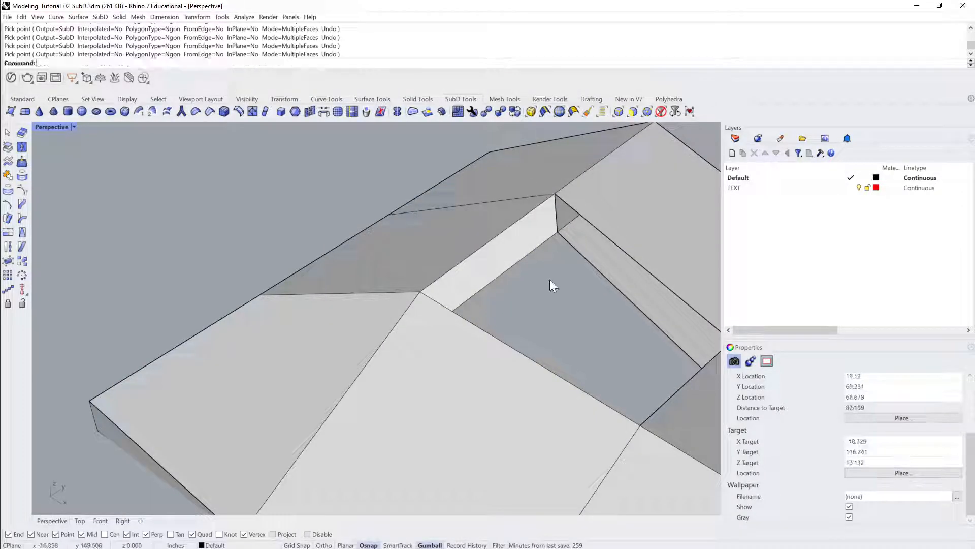
Create a SubD face across the remaining open inner side, from the new wall's corner to the opposite corner vertices.
{"action": "left_click", "coordinate": [553, 228]}
{"action": "key", "text": "Return"}
{"action": "left_click", "coordinate": [556, 193]}
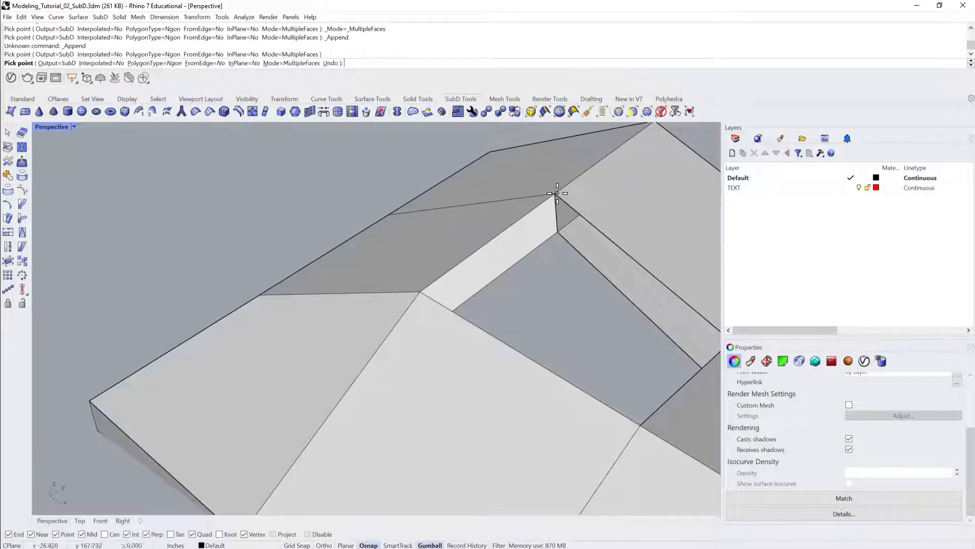
{"action": "left_click", "coordinate": [559, 229]}
{"action": "right_click_drag", "start_coordinate": [579, 284], "coordinate": [340, 368]}
{"action": "left_click", "coordinate": [372, 364]}
{"action": "left_click", "coordinate": [375, 331]}
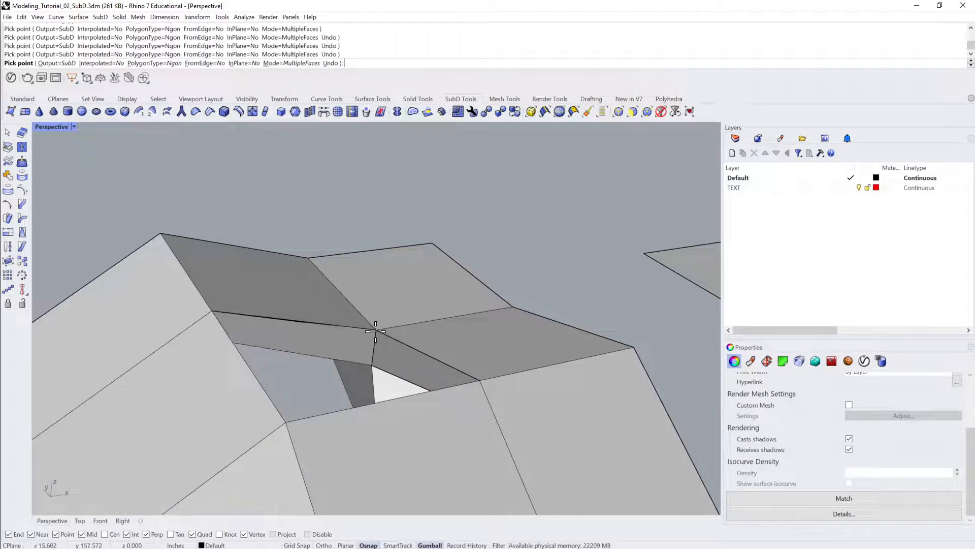
{"action": "key", "text": "Return"}
{"action": "key", "text": "Return"}
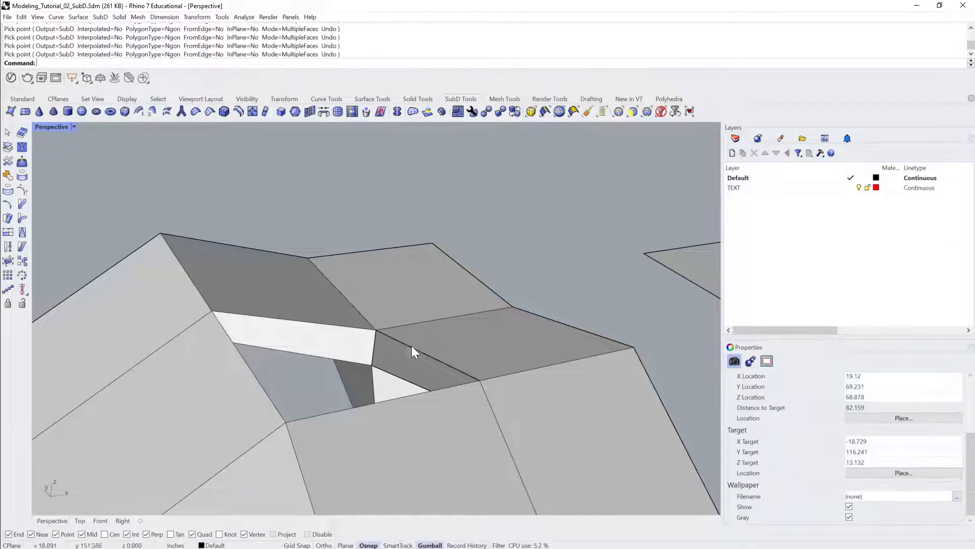
Join the separate wall face to the solid with smooth joined edges.
{"action": "mouse_move", "coordinate": [409, 349]}
{"action": "right_mouse_down"}
{"action": "mouse_move", "coordinate": [399, 334]}
{"action": "mouse_move", "coordinate": [425, 342]}
{"action": "right_mouse_up"}
{"action": "right_click_drag", "start_coordinate": [465, 296], "coordinate": [493, 341]}
{"action": "left_click", "coordinate": [464, 342]}
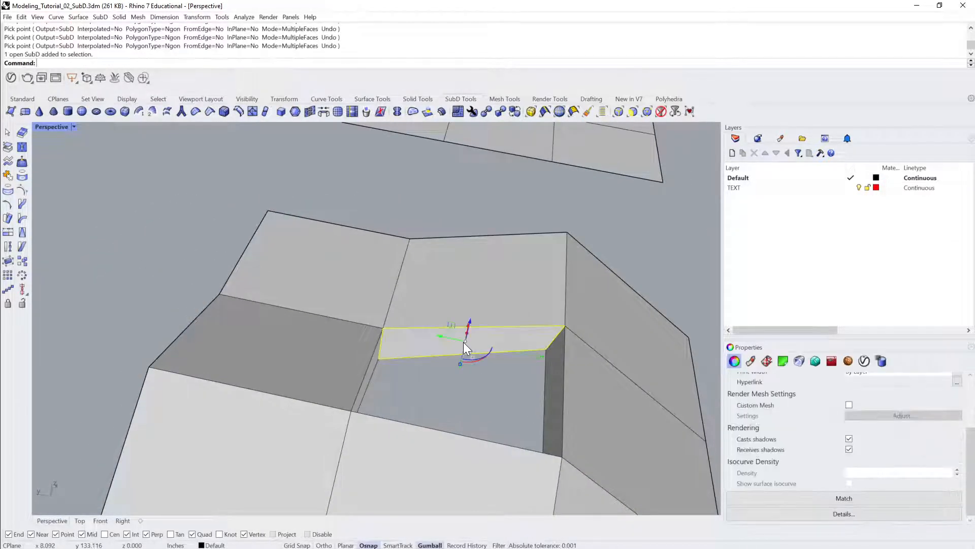
{"action": "key", "text": "Delete"}
{"action": "key", "text": "ctrl+z"}
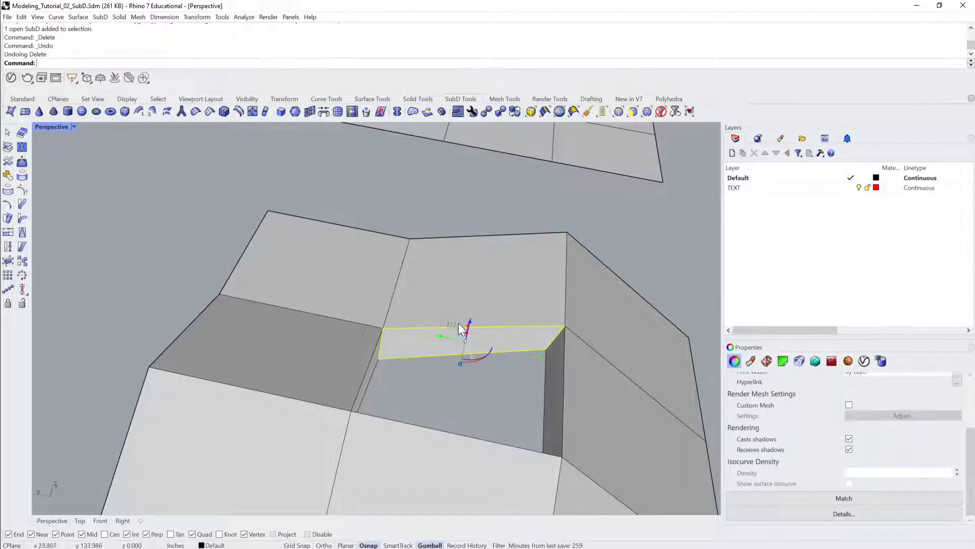
{"action": "left_click", "coordinate": [441, 303]}
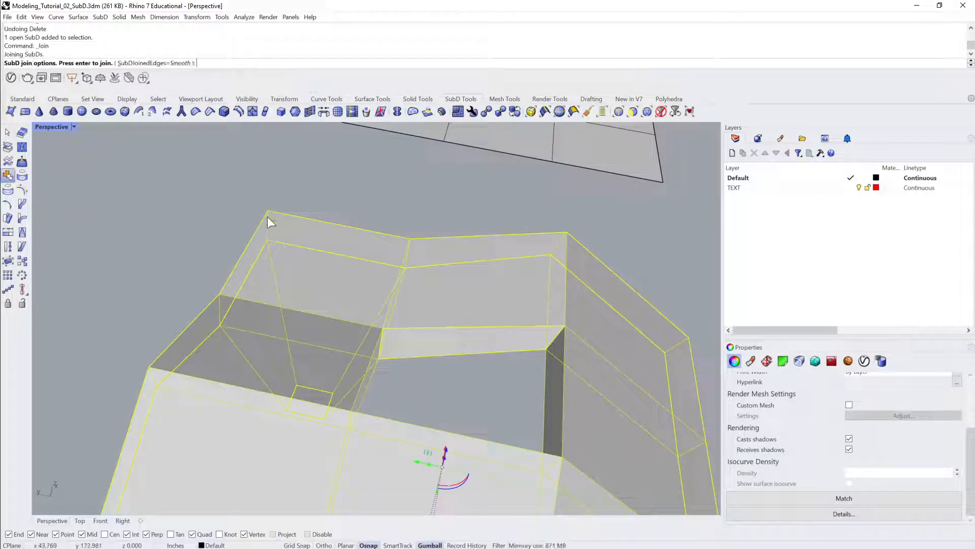
{"action": "right_click", "coordinate": [358, 207]}
{"action": "right_click_drag", "start_coordinate": [359, 206], "coordinate": [438, 197]}
{"action": "left_click", "coordinate": [437, 197]}
Examine the joined solid and its rounded opening in smooth display, and switch back to flat display.
{"action": "left_click", "coordinate": [408, 277]}
{"action": "right_click_drag", "start_coordinate": [408, 277], "coordinate": [434, 255]}
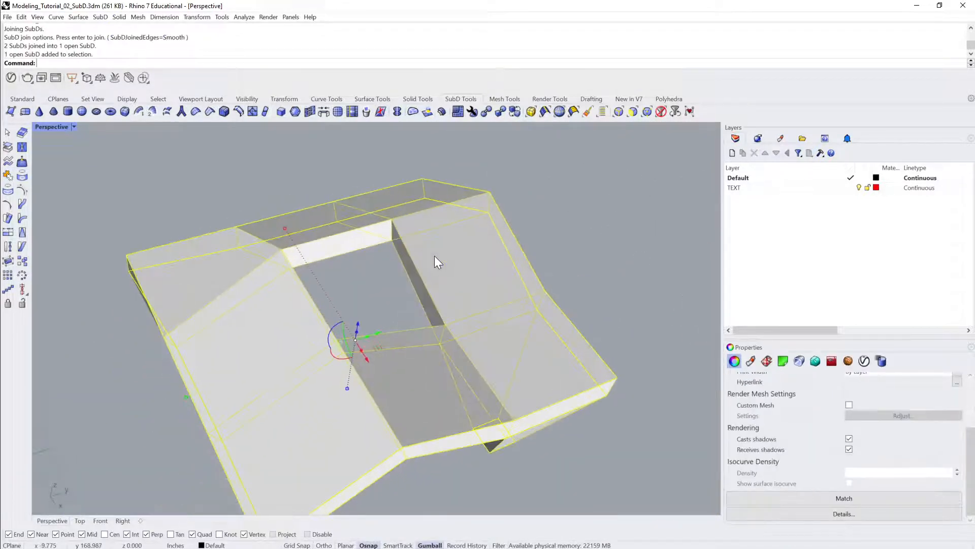
{"action": "key", "text": "Tab"}
{"action": "left_click", "coordinate": [601, 255]}
{"action": "right_click_drag", "start_coordinate": [601, 256], "coordinate": [330, 311]}
{"action": "scroll", "coordinate": [354, 300], "scroll_direction": "up", "scroll_amount": 5}
{"action": "left_click", "coordinate": [335, 312]}
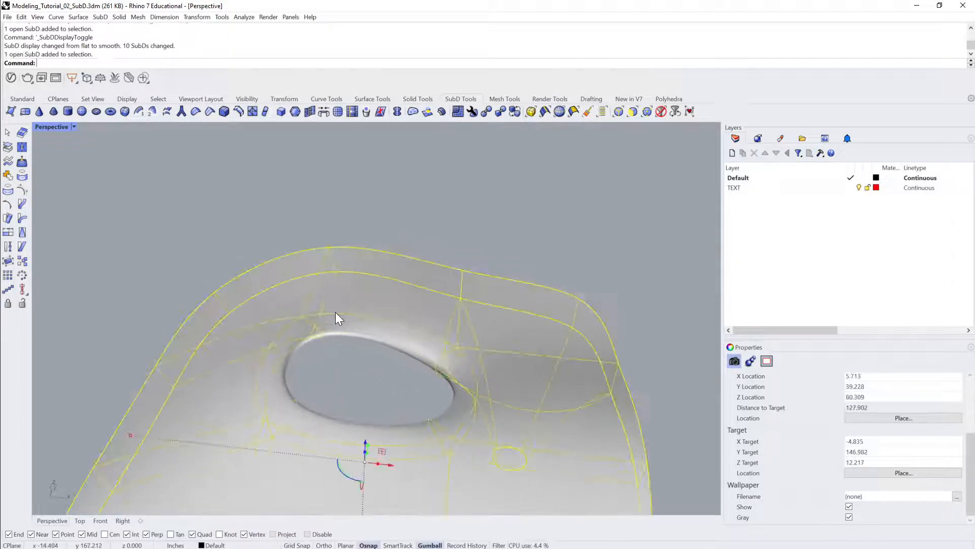
{"action": "key", "text": "Tab"}
{"action": "left_click", "coordinate": [459, 223]}
{"action": "right_click_drag", "start_coordinate": [458, 224], "coordinate": [425, 296]}
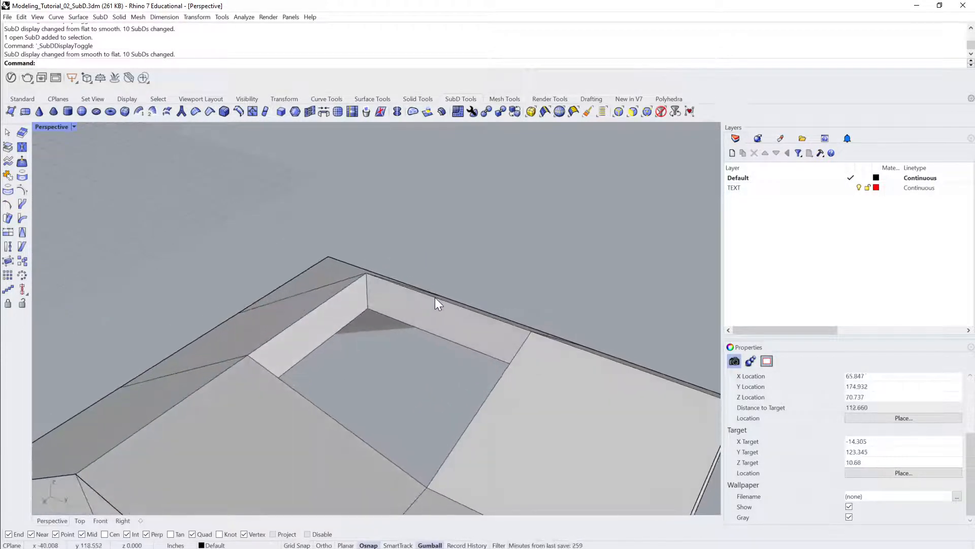
{"action": "left_click", "coordinate": [435, 298], "text": "ctrl+shift"}
{"action": "key", "text": "Escape"}
{"action": "right_click_drag", "start_coordinate": [361, 292], "coordinate": [316, 297]}
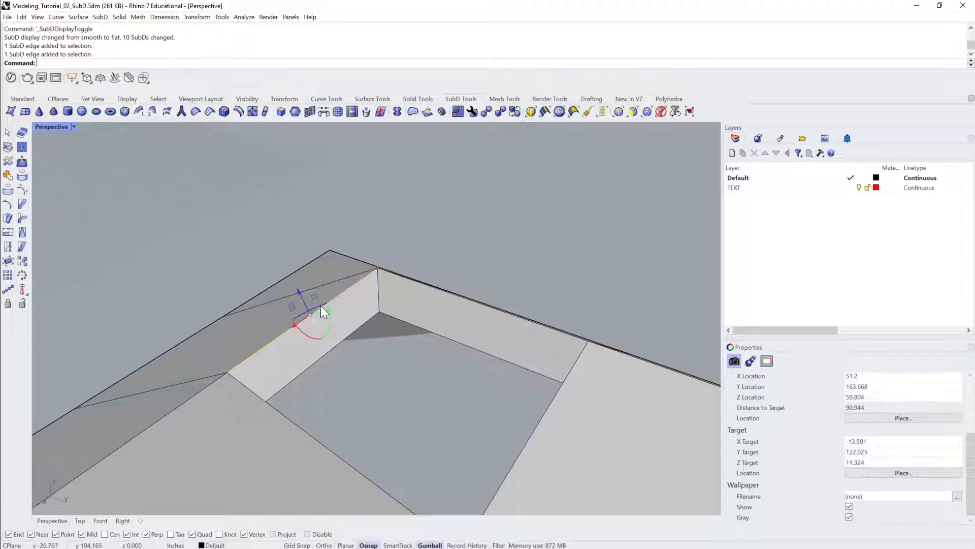
{"action": "right_click_drag", "start_coordinate": [425, 284], "coordinate": [462, 273]}
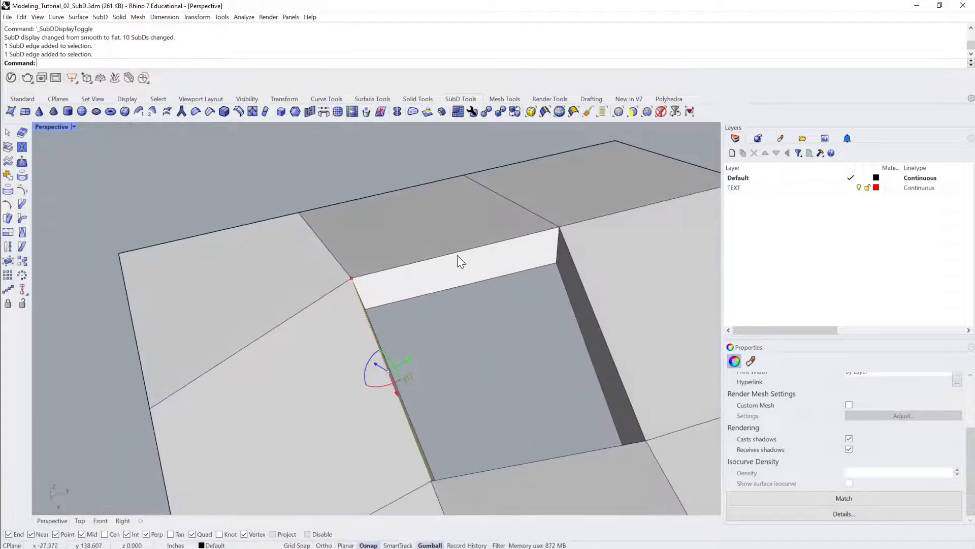
{"action": "left_click", "coordinate": [457, 254], "text": "ctrl+shift"}
{"action": "left_click", "coordinate": [578, 263], "text": "ctrl+shift"}
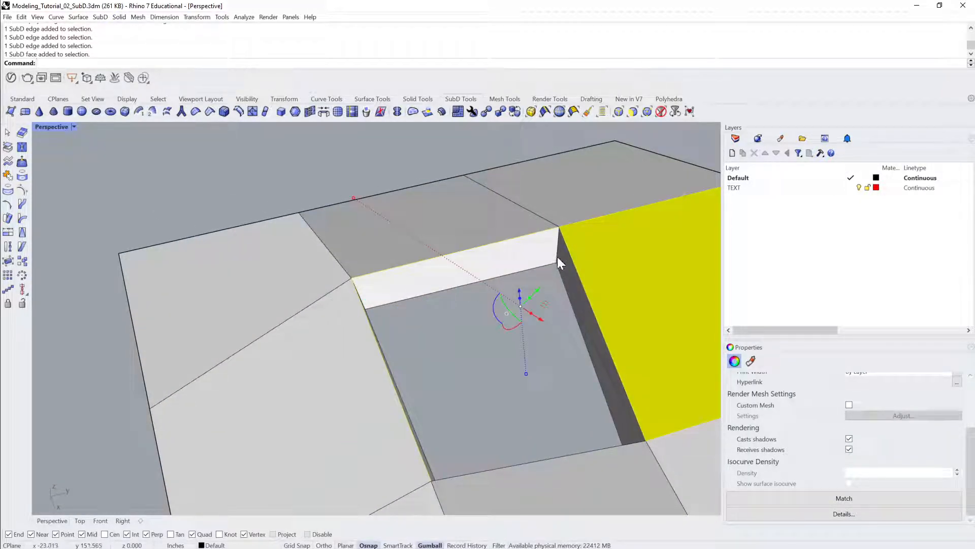
{"action": "key", "text": "Escape"}
Try to insert edges on both sides of the opening's four upper rim edges, with the absolute offset mode.
{"action": "left_click", "coordinate": [572, 260], "text": "ctrl+shift"}
{"action": "left_click", "coordinate": [538, 234], "text": "ctrl+shift"}
{"action": "right_click_drag", "start_coordinate": [538, 234], "coordinate": [426, 272]}
{"action": "right_click_drag", "start_coordinate": [389, 310], "coordinate": [360, 283]}
{"action": "left_click", "coordinate": [367, 288], "text": "ctrl+shift"}
{"action": "scroll", "coordinate": [449, 249], "scroll_direction": "up", "scroll_amount": 3}
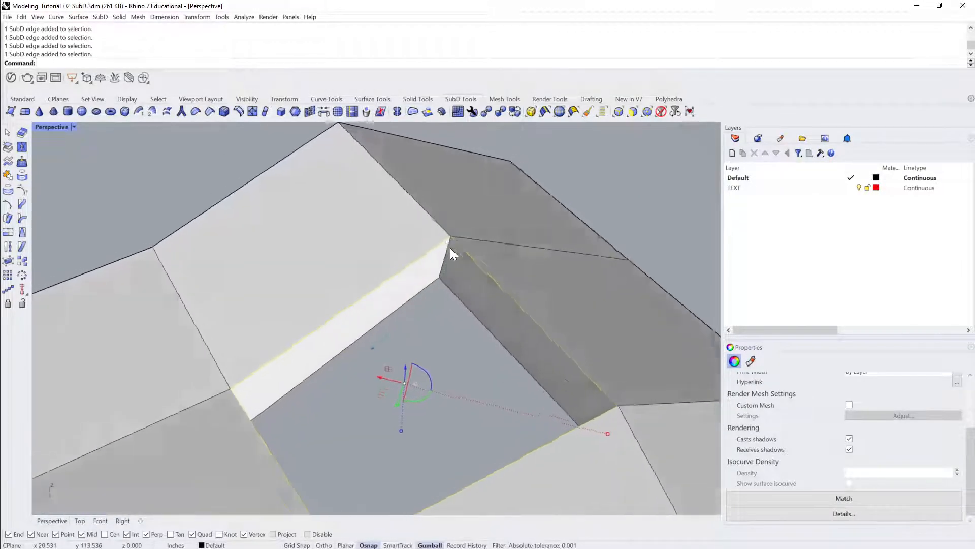
{"action": "key", "text": "Return"}
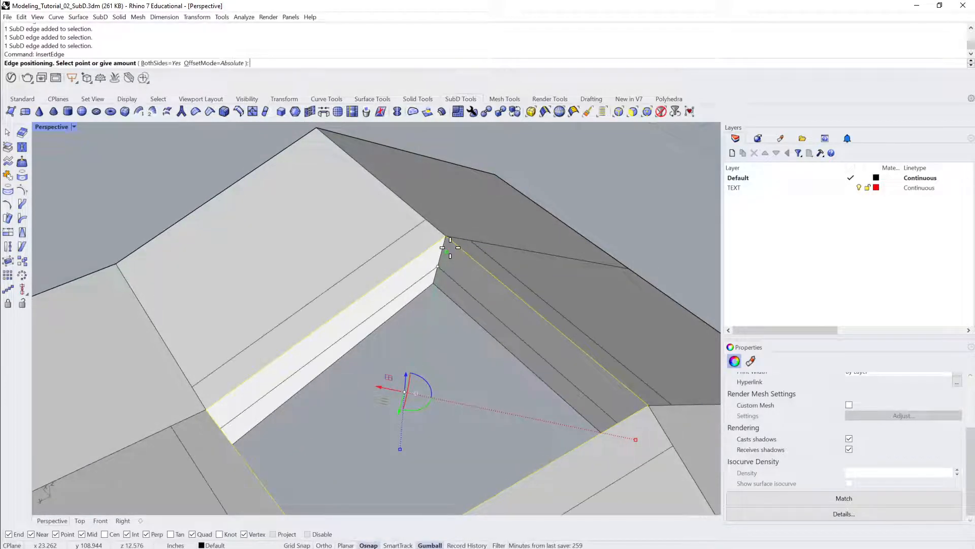
{"action": "mouse_move", "coordinate": [439, 253]}
{"action": "right_mouse_down"}
{"action": "mouse_move", "coordinate": [460, 279]}
{"action": "mouse_move", "coordinate": [463, 261]}
{"action": "mouse_move", "coordinate": [434, 271]}
{"action": "right_mouse_up"}
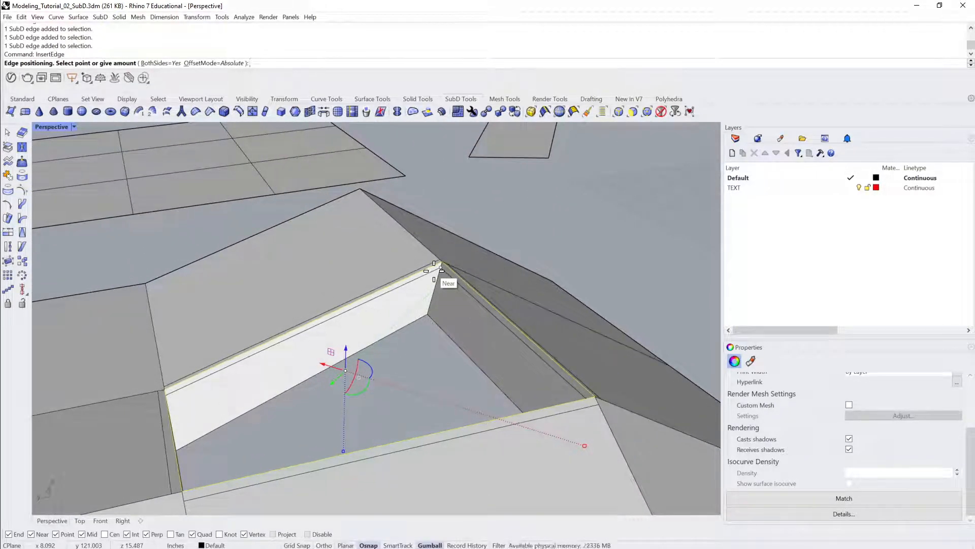
{"action": "left_click", "coordinate": [434, 270]}
{"action": "right_click_drag", "start_coordinate": [350, 339], "coordinate": [339, 316]}
{"action": "left_click", "coordinate": [364, 320]}
Set the Shaded display mode's backface setting to Single color for all backfaces.
{"action": "scroll", "coordinate": [412, 320], "scroll_direction": "down", "scroll_amount": 6}
{"action": "right_click_drag", "start_coordinate": [509, 295], "coordinate": [418, 245]}
{"action": "left_click", "coordinate": [417, 245]}
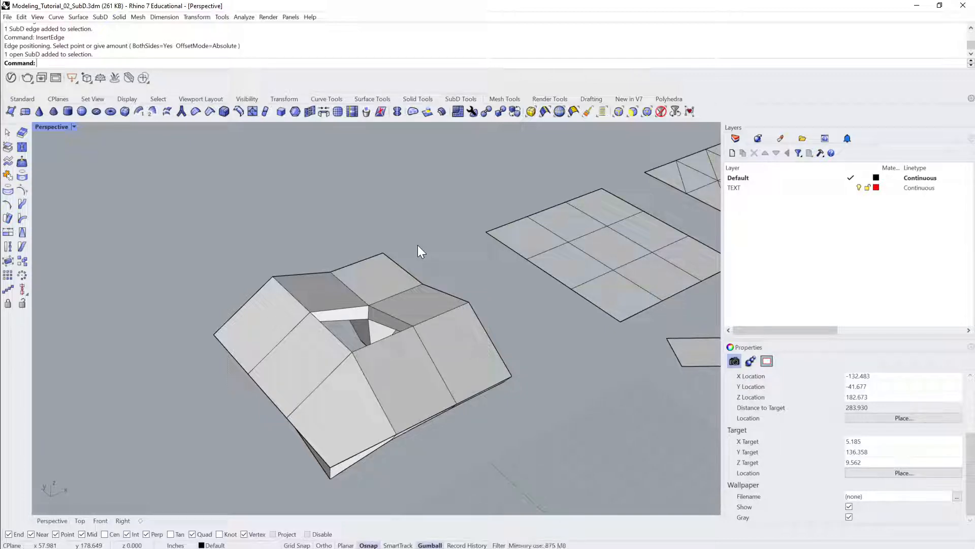
{"action": "left_click", "coordinate": [77, 128]}
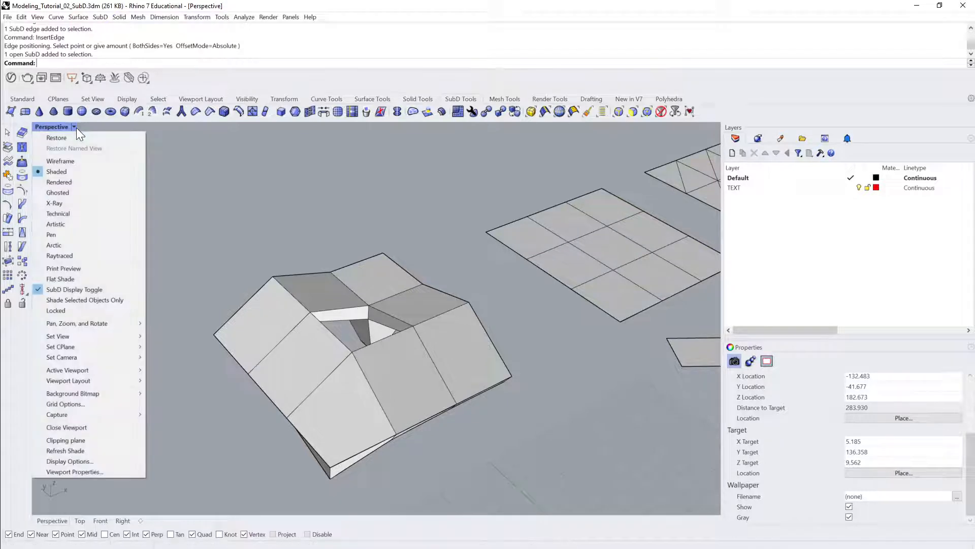
{"action": "left_click", "coordinate": [100, 458]}
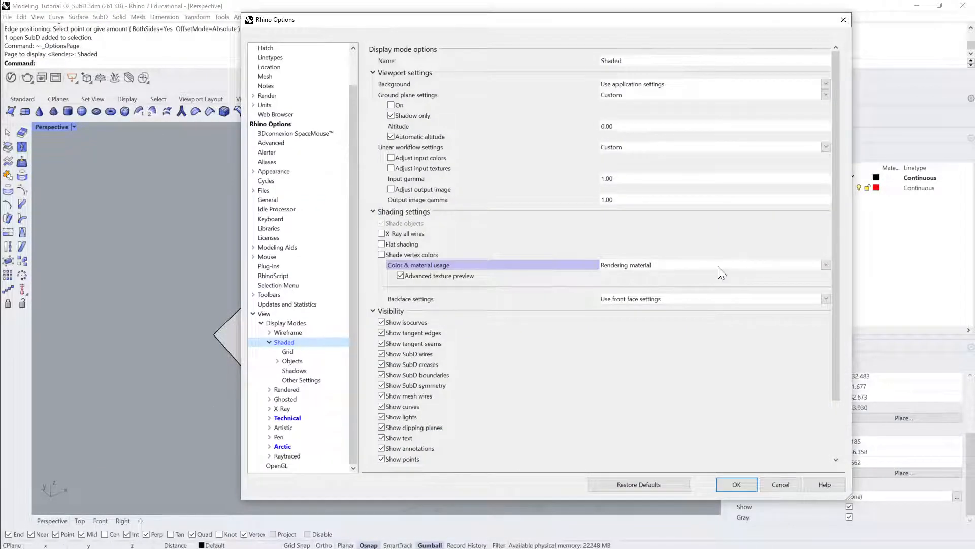
{"action": "left_click", "coordinate": [682, 298]}
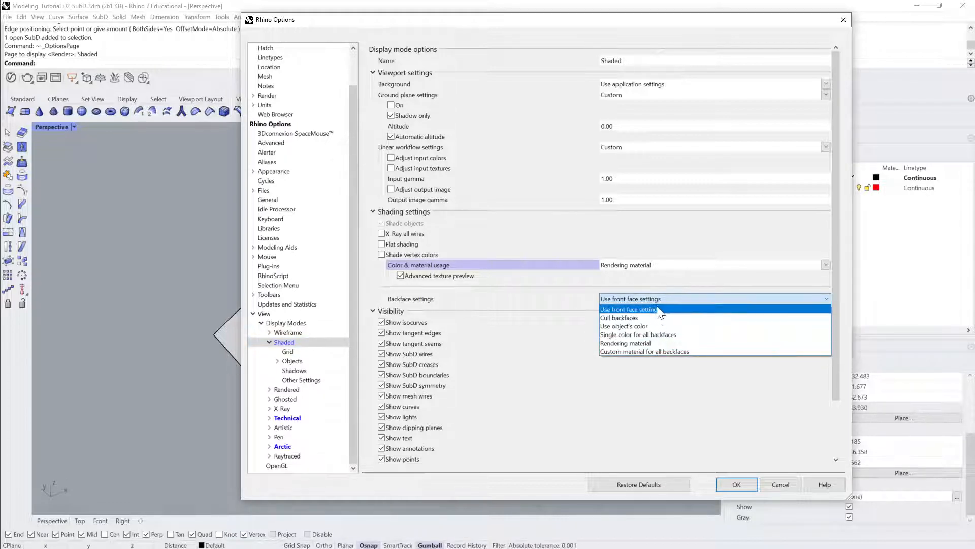
{"action": "left_click", "coordinate": [649, 334]}
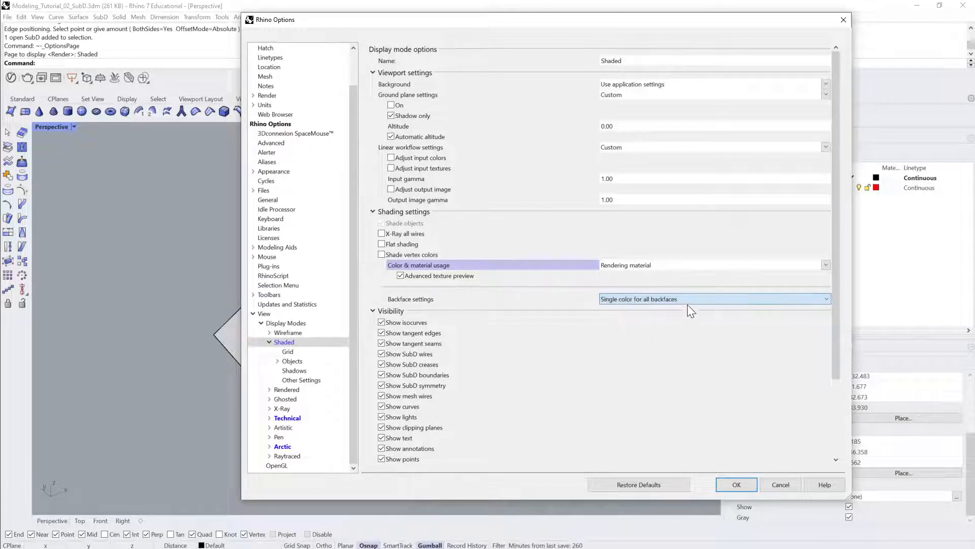
{"action": "left_click", "coordinate": [737, 485]}
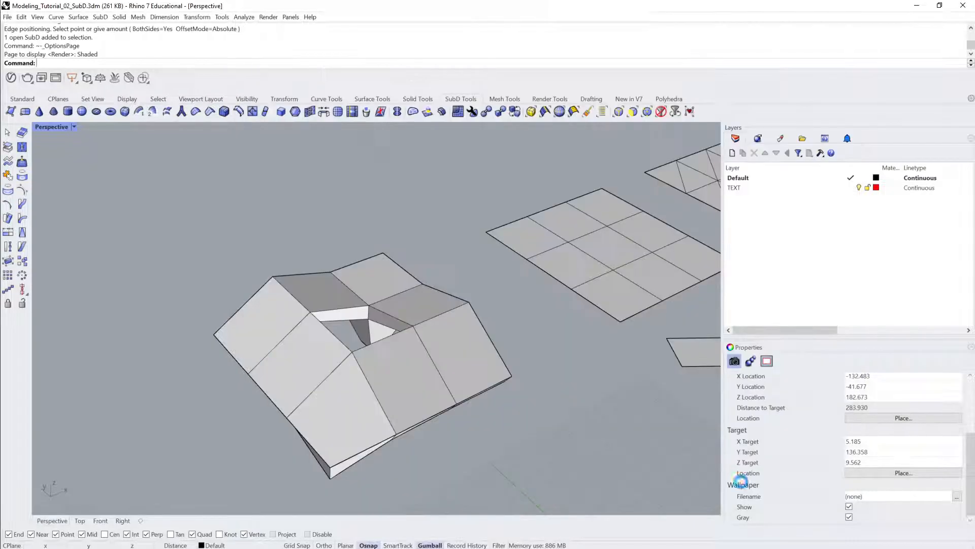
Examine the solid's opening in smooth display, and switch back to flat display.
{"action": "mouse_move", "coordinate": [526, 395]}
{"action": "right_mouse_down"}
{"action": "mouse_move", "coordinate": [470, 316]}
{"action": "mouse_move", "coordinate": [477, 277]}
{"action": "mouse_move", "coordinate": [480, 374]}
{"action": "mouse_move", "coordinate": [454, 335]}
{"action": "mouse_move", "coordinate": [641, 276]}
{"action": "right_mouse_up"}
{"action": "left_click", "coordinate": [506, 316]}
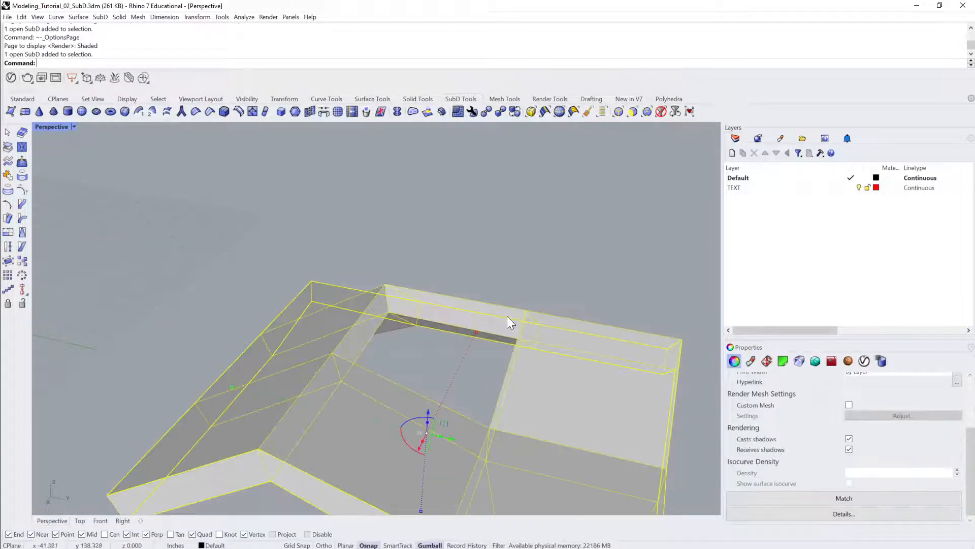
{"action": "key", "text": "Tab"}
{"action": "right_click_drag", "start_coordinate": [503, 312], "coordinate": [483, 264]}
{"action": "key", "text": "Tab"}
{"action": "left_click", "coordinate": [570, 263]}
{"action": "right_click_drag", "start_coordinate": [569, 263], "coordinate": [350, 302]}
{"action": "scroll", "coordinate": [431, 293], "scroll_direction": "up", "scroll_amount": 5}
{"action": "left_click", "coordinate": [336, 290], "text": "ctrl+shift"}
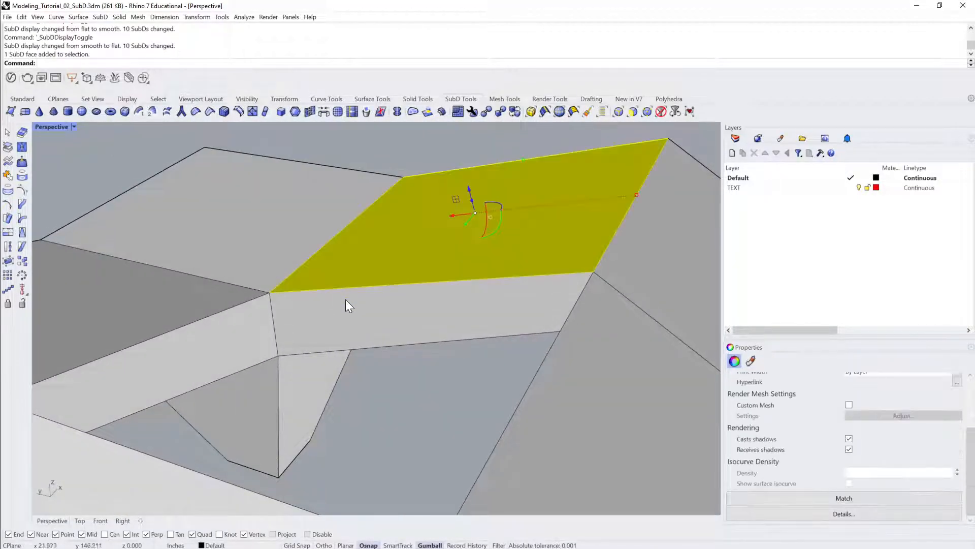
{"action": "key", "text": "Escape"}
{"action": "left_click", "coordinate": [383, 348], "text": "ctrl+shift"}
{"action": "right_click_drag", "start_coordinate": [375, 351], "coordinate": [422, 356]}
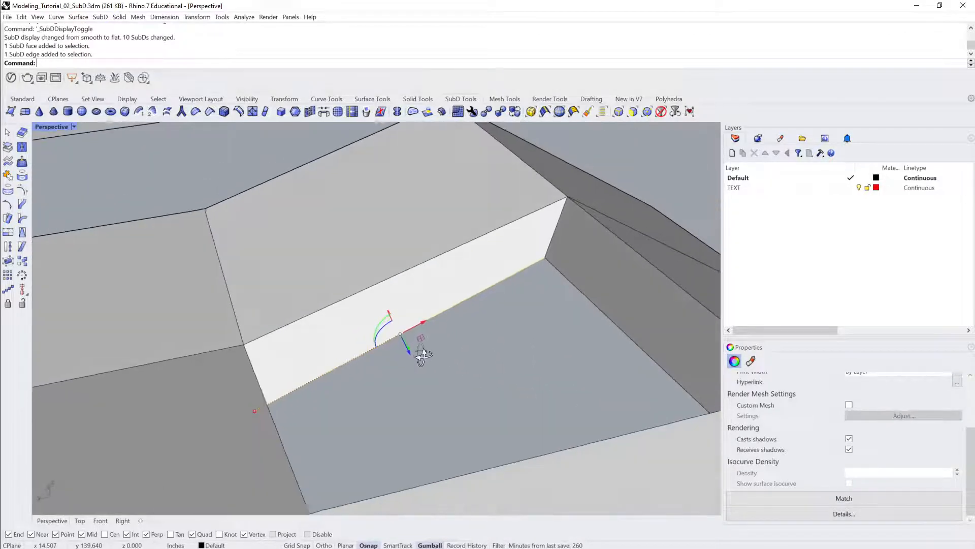
{"action": "key", "text": "Escape"}
Delete the four inner wall faces around the opening through the solid.
{"action": "scroll", "coordinate": [486, 287], "scroll_direction": "down", "scroll_amount": 10}
{"action": "right_click_drag", "start_coordinate": [514, 292], "coordinate": [496, 285], "text": "shift"}
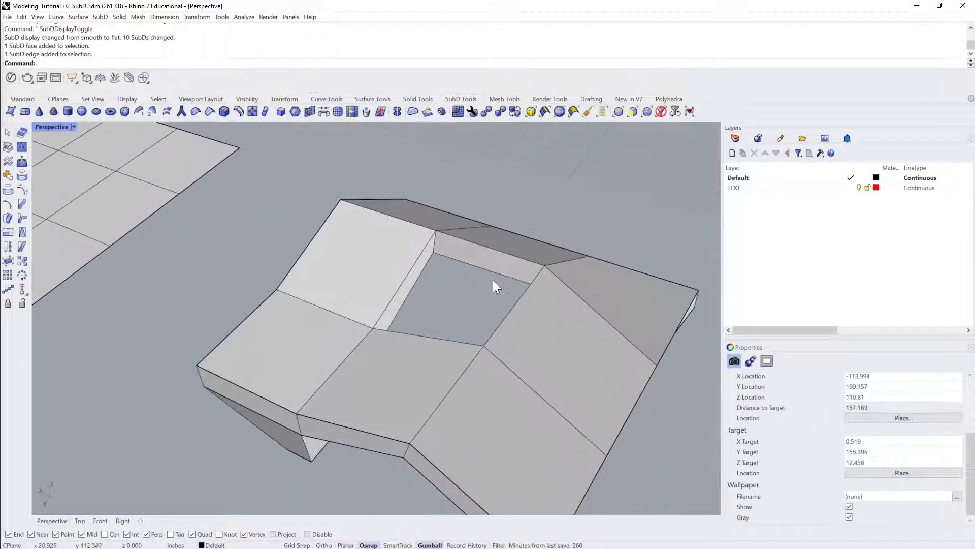
{"action": "scroll", "coordinate": [469, 276], "scroll_direction": "up", "scroll_amount": 3}
{"action": "left_click", "coordinate": [473, 232], "text": "ctrl+shift"}
{"action": "scroll", "coordinate": [506, 264], "scroll_direction": "up", "scroll_amount": 3}
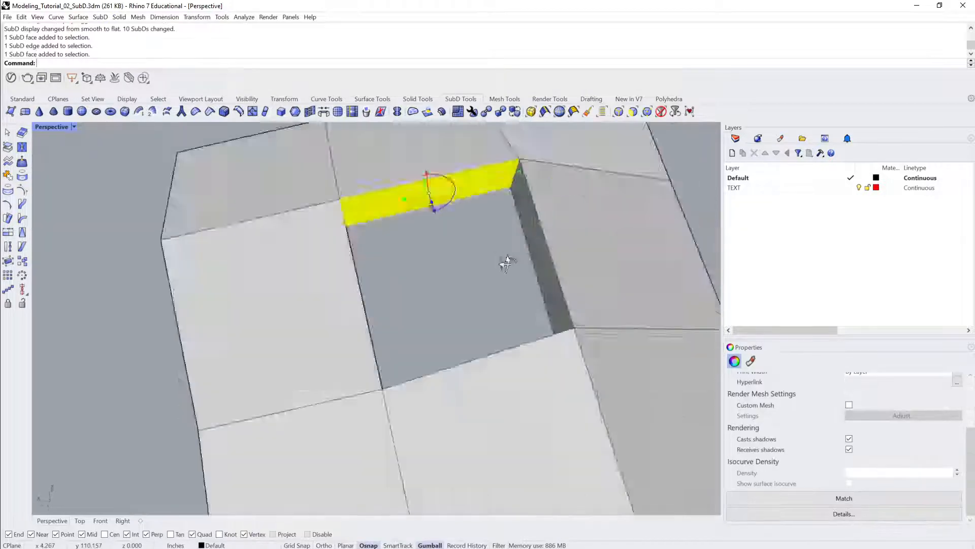
{"action": "left_click", "coordinate": [495, 200], "text": "ctrl+shift"}
{"action": "scroll", "coordinate": [488, 209], "scroll_direction": "down", "scroll_amount": 3}
{"action": "right_click_drag", "start_coordinate": [456, 216], "coordinate": [354, 244]}
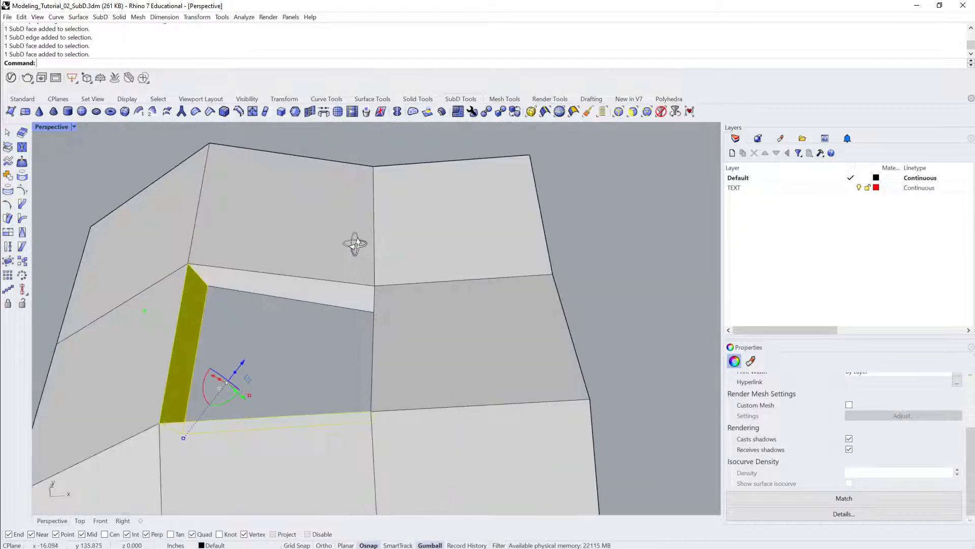
{"action": "right_click_drag", "start_coordinate": [275, 285], "coordinate": [396, 283]}
{"action": "left_click", "coordinate": [412, 326], "text": "ctrl+shift"}
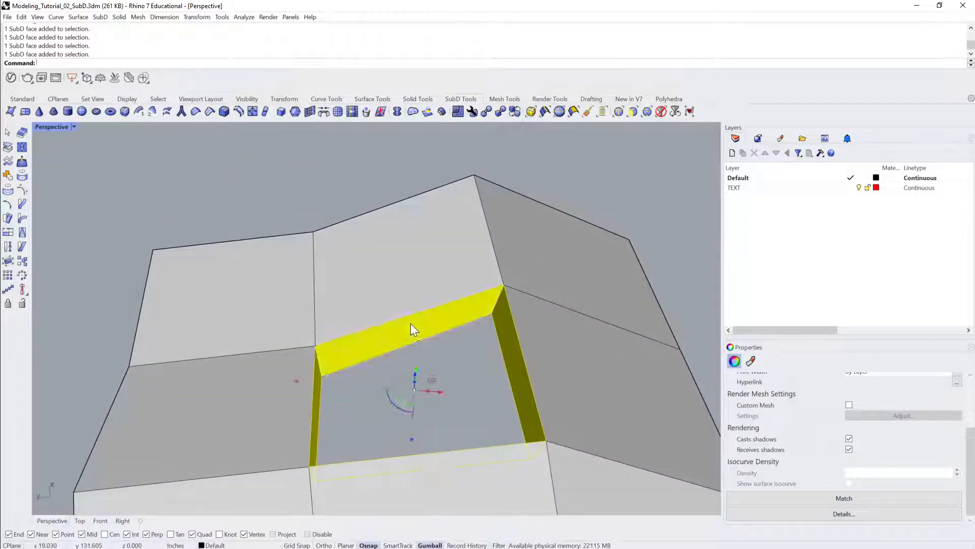
{"action": "key", "text": "Delete"}
Add the line "Bridge" below "Bevel" in the red hotkeys and commands text.
{"action": "right_click_drag", "start_coordinate": [420, 364], "coordinate": [322, 303]}
{"action": "scroll", "coordinate": [387, 308], "scroll_direction": "down", "scroll_amount": 3}
{"action": "scroll", "coordinate": [387, 308], "scroll_direction": "down", "scroll_amount": 8}
{"action": "scroll", "coordinate": [413, 298], "scroll_direction": "down", "scroll_amount": 4}
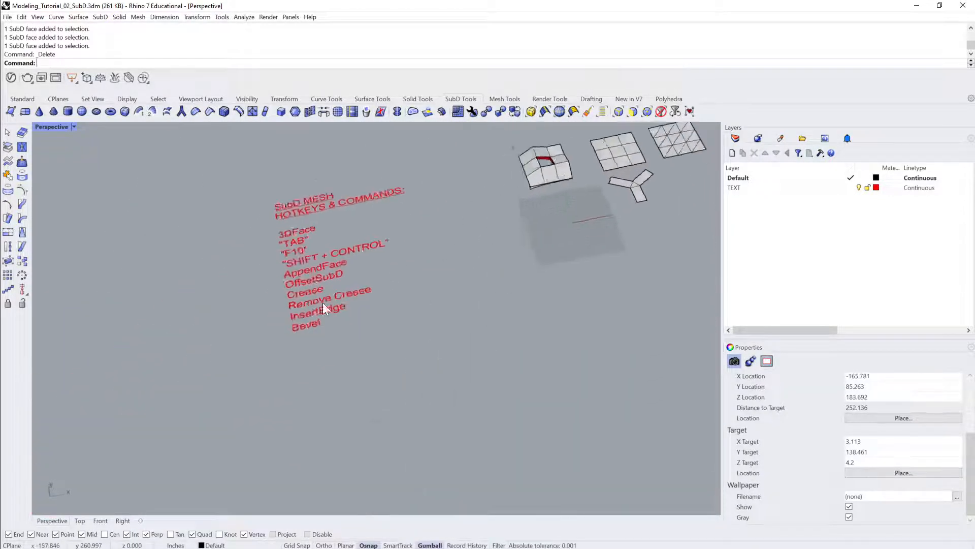
{"action": "scroll", "coordinate": [323, 314], "scroll_direction": "up", "scroll_amount": 6}
{"action": "left_click", "coordinate": [367, 320]}
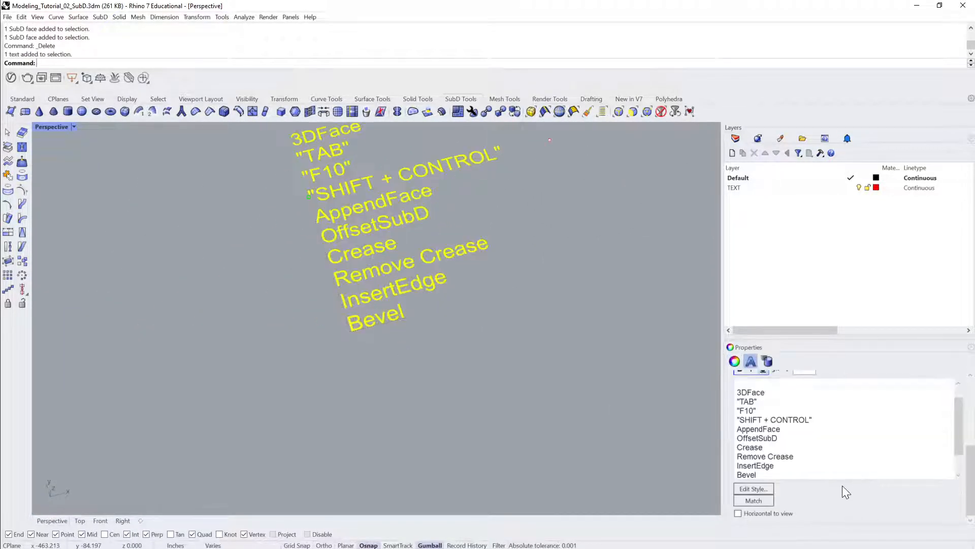
{"action": "key", "text": "Return"}
{"action": "type", "text": "b"}
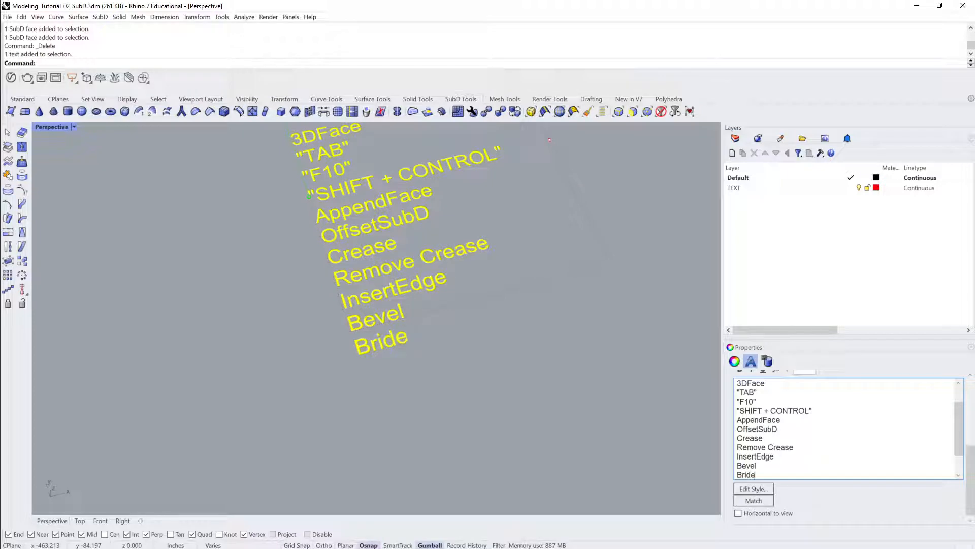
{"action": "left_click", "coordinate": [445, 405]}
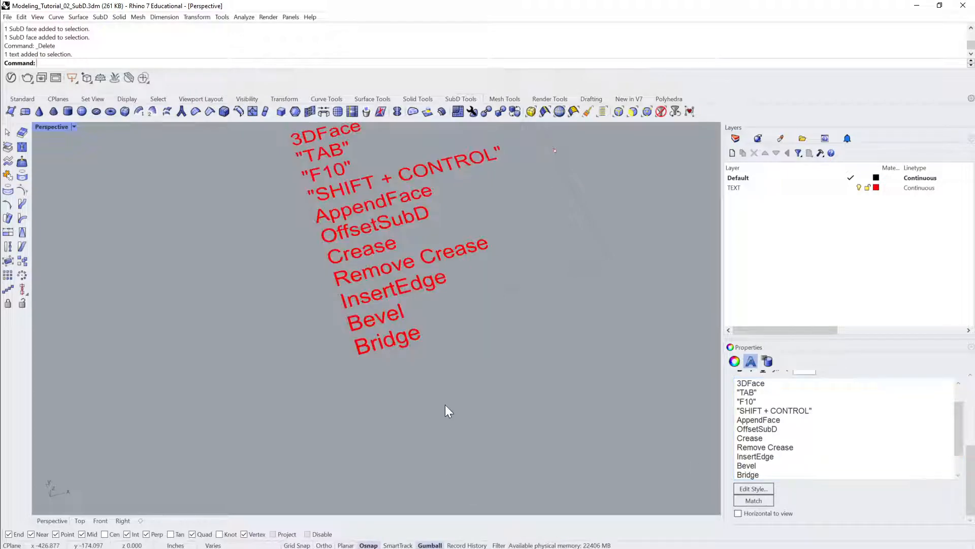
{"action": "scroll", "coordinate": [440, 410], "scroll_direction": "down", "scroll_amount": 5}
{"action": "scroll", "coordinate": [515, 212], "scroll_direction": "up", "scroll_amount": 6}
{"action": "left_click", "coordinate": [629, 257]}
{"action": "scroll", "coordinate": [620, 244], "scroll_direction": "up", "scroll_amount": 12}
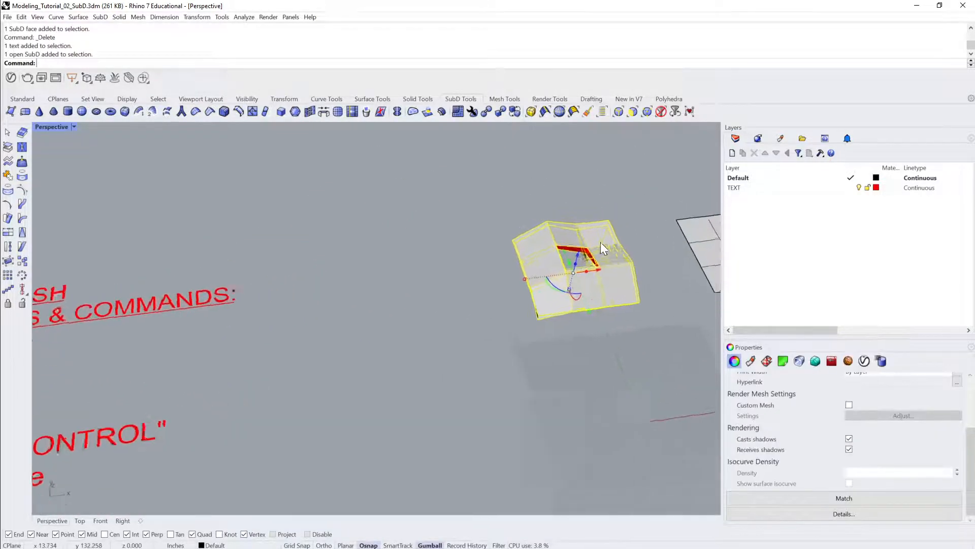
{"action": "left_click", "coordinate": [602, 248]}
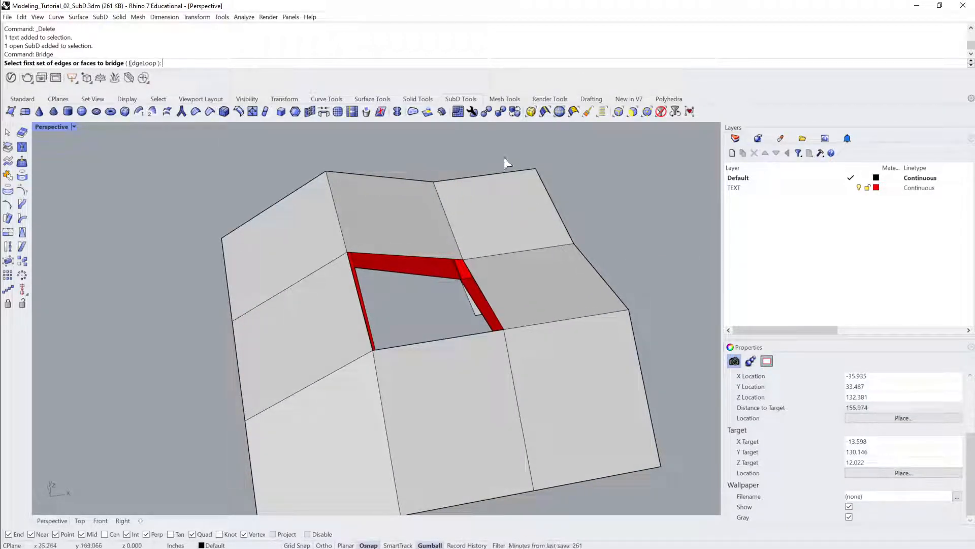
{"action": "left_click", "coordinate": [407, 260]}
{"action": "key", "text": "Escape"}
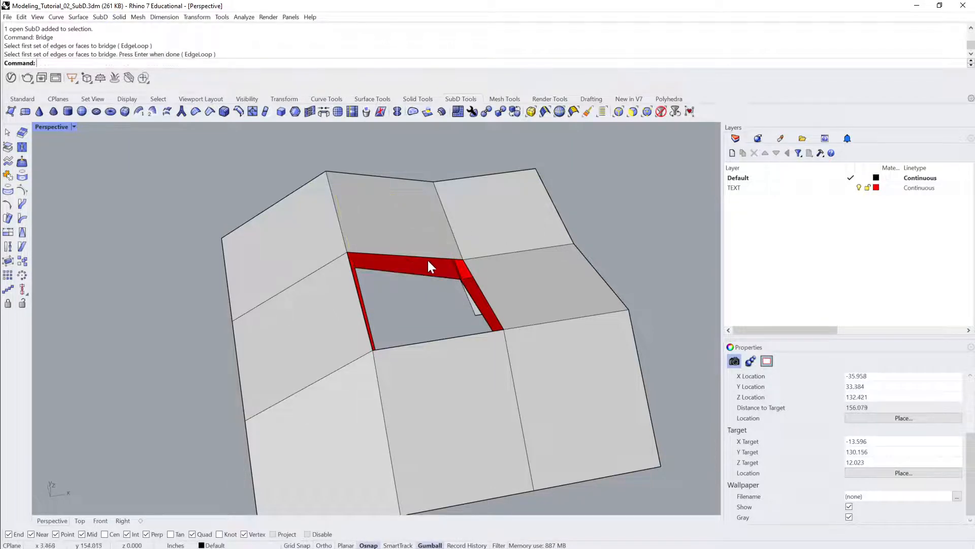
{"action": "left_click", "coordinate": [424, 256], "text": "ctrl+shift"}
{"action": "right_click_drag", "start_coordinate": [425, 255], "coordinate": [541, 269]}
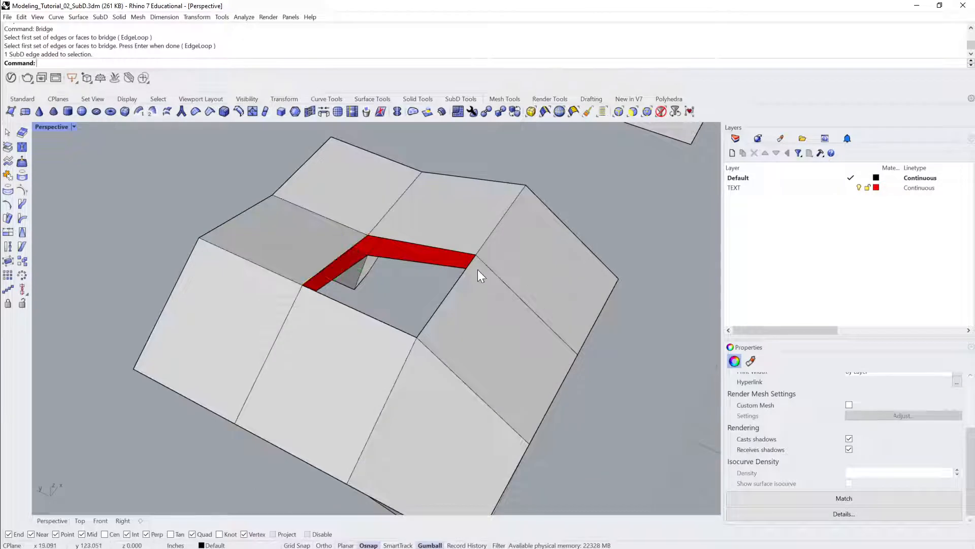
Bridge the opening's four upper rim edges to its four lower rim edges to wall the opening.
{"action": "right_click", "coordinate": [472, 268]}
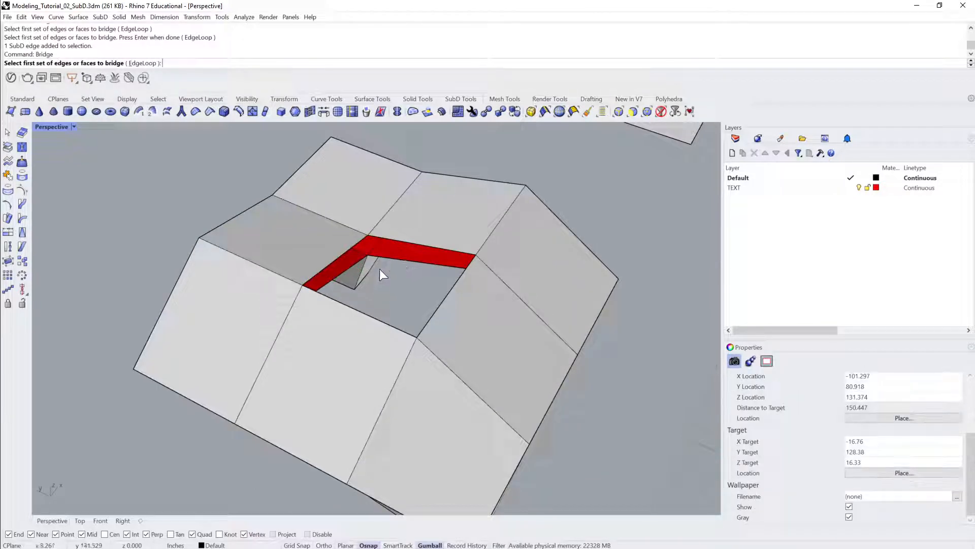
{"action": "left_click", "coordinate": [333, 260]}
{"action": "right_click_drag", "start_coordinate": [398, 240], "coordinate": [528, 304]}
{"action": "key", "text": "Return"}
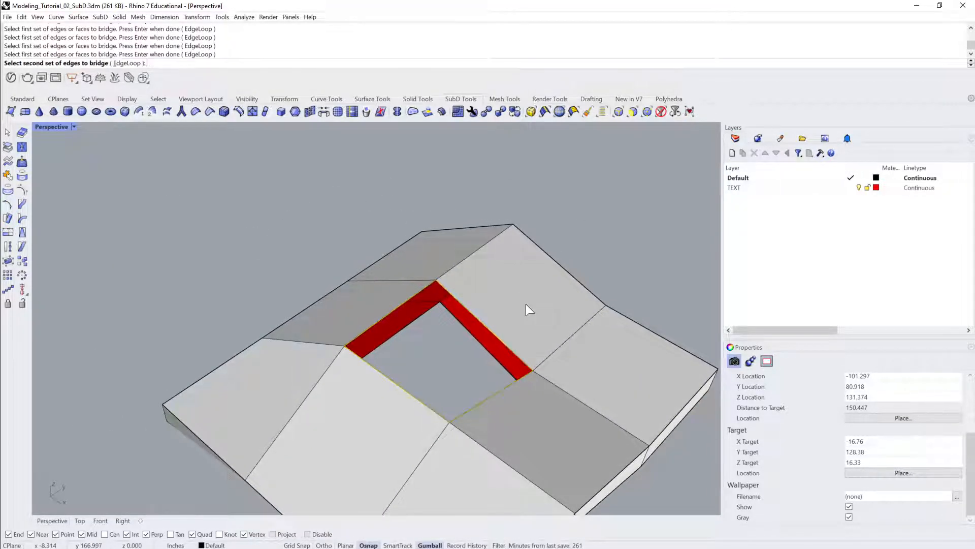
{"action": "left_click", "coordinate": [461, 324]}
{"action": "right_click_drag", "start_coordinate": [414, 331], "coordinate": [413, 304]}
{"action": "key", "text": "Return"}
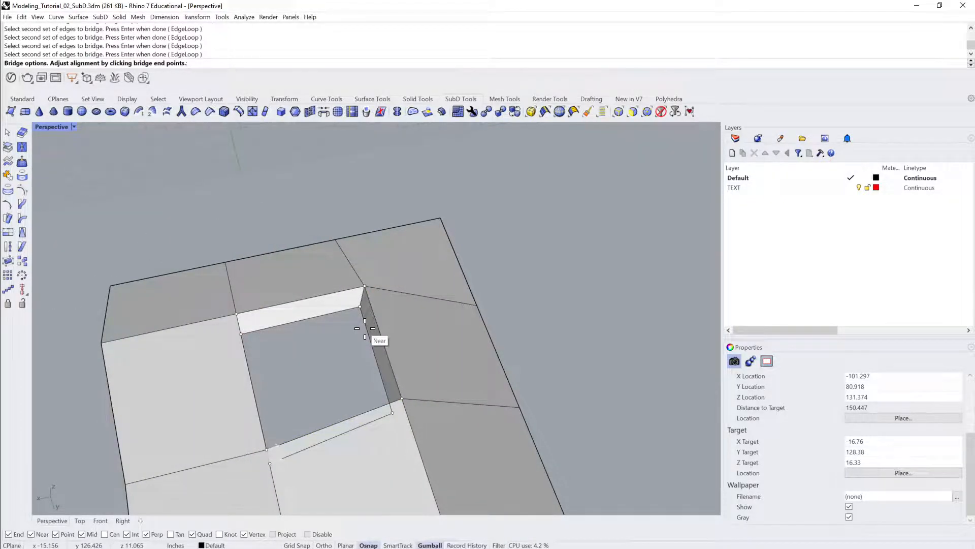
{"action": "right_click_drag", "start_coordinate": [365, 328], "coordinate": [390, 406]}
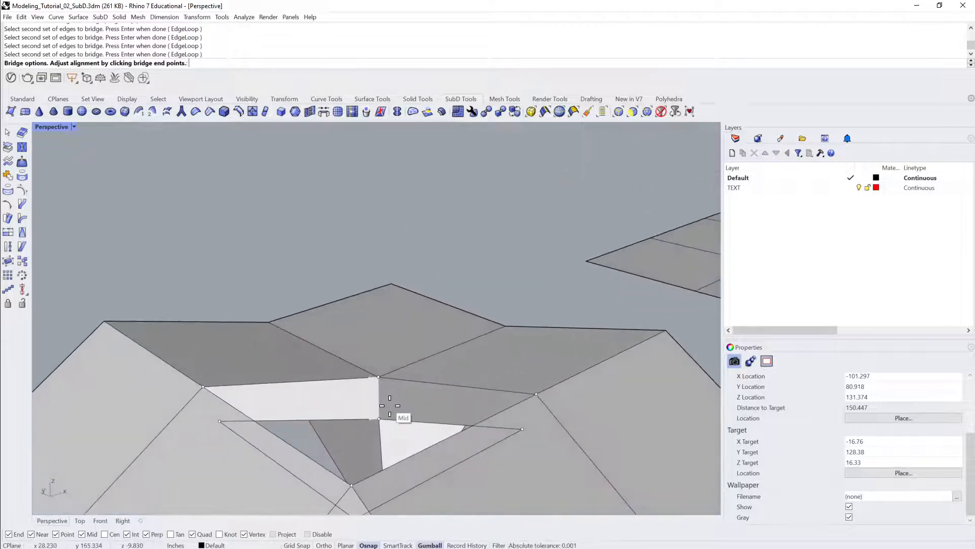
{"action": "key", "text": "Return"}
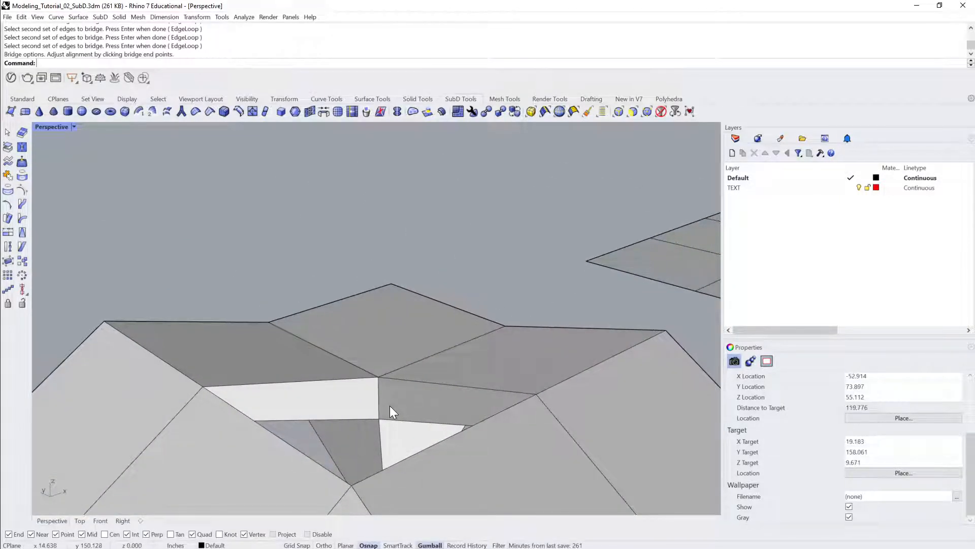
Examine the bridged walls around the opening in smooth display, and return to flat display.
{"action": "right_click_drag", "start_coordinate": [439, 289], "coordinate": [348, 327]}
{"action": "scroll", "coordinate": [349, 326], "scroll_direction": "down", "scroll_amount": 3}
{"action": "left_click", "coordinate": [351, 313]}
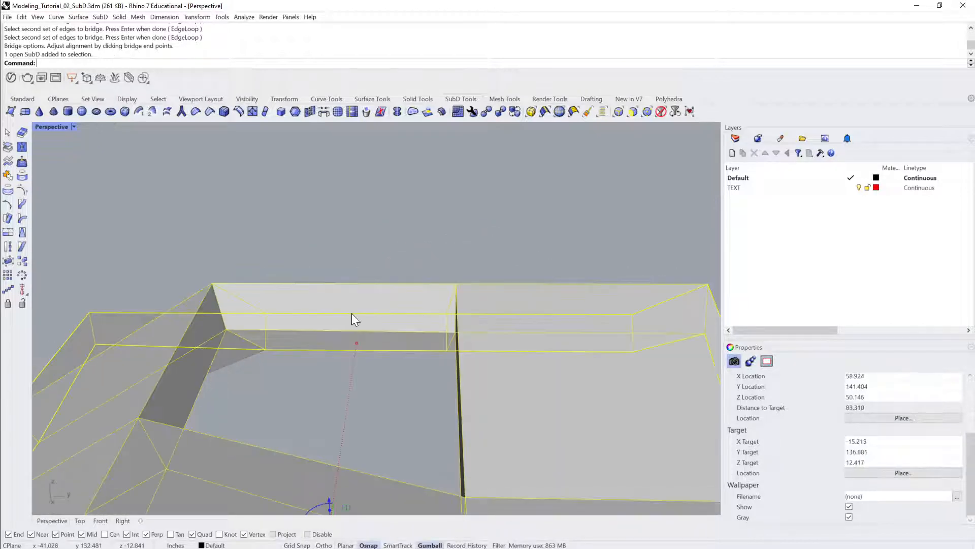
{"action": "key", "text": "Tab"}
{"action": "key", "text": "Tab"}
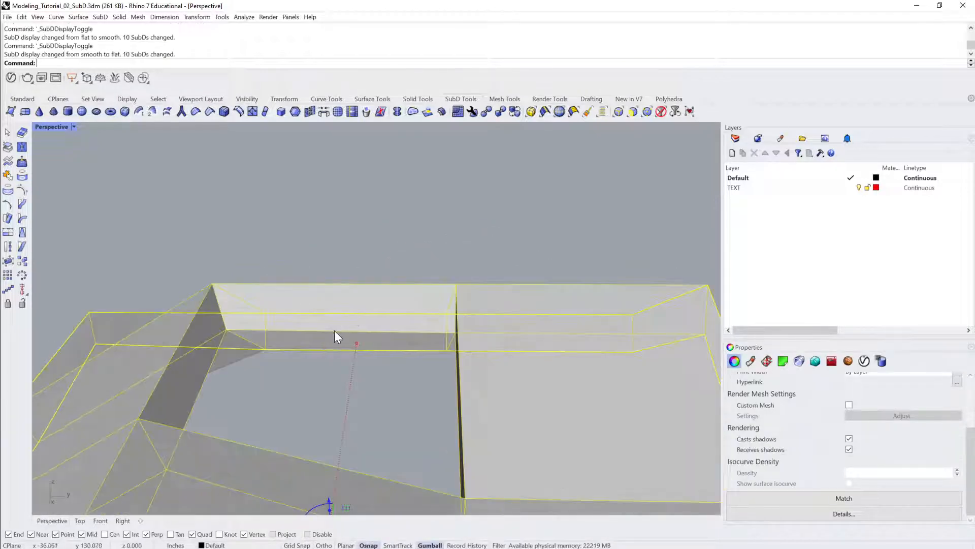
{"action": "right_click_drag", "start_coordinate": [335, 330], "coordinate": [594, 236]}
{"action": "left_click", "coordinate": [436, 207]}
{"action": "left_click", "coordinate": [287, 263], "text": "ctrl+shift"}
{"action": "left_click", "coordinate": [281, 268], "text": "ctrl+shift"}
{"action": "left_click", "coordinate": [311, 274], "text": "ctrl+shift"}
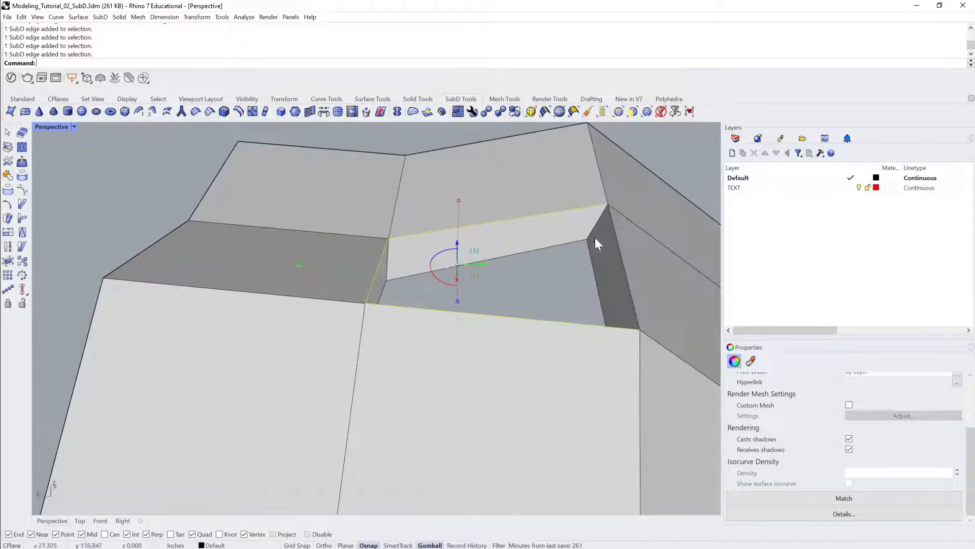
{"action": "left_click", "coordinate": [619, 227], "text": "ctrl+shift"}
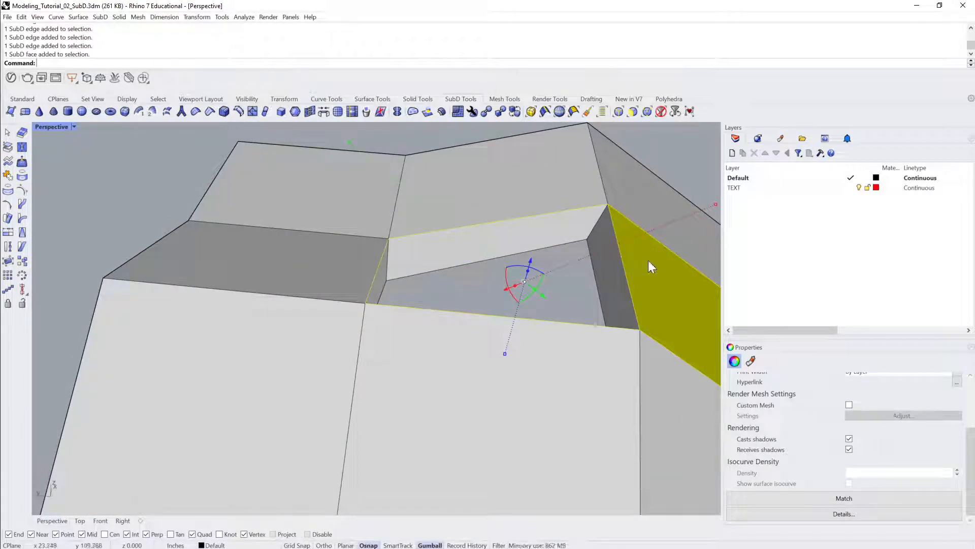
{"action": "key", "text": "Escape"}
Insert an edge loop on the walls just below the opening's four upper rim edges, using BothSides=No and OffsetMode=Proportional.
{"action": "left_click", "coordinate": [618, 240], "text": "ctrl+shift"}
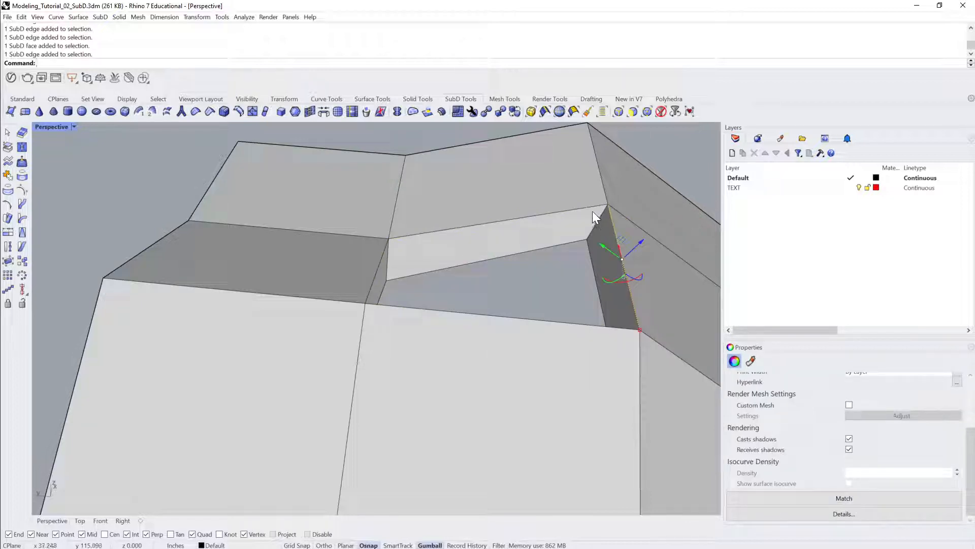
{"action": "left_click", "coordinate": [592, 212], "text": "ctrl+shift"}
{"action": "right_click_drag", "start_coordinate": [584, 214], "coordinate": [493, 272]}
{"action": "left_click", "coordinate": [478, 288], "text": "ctrl+shift"}
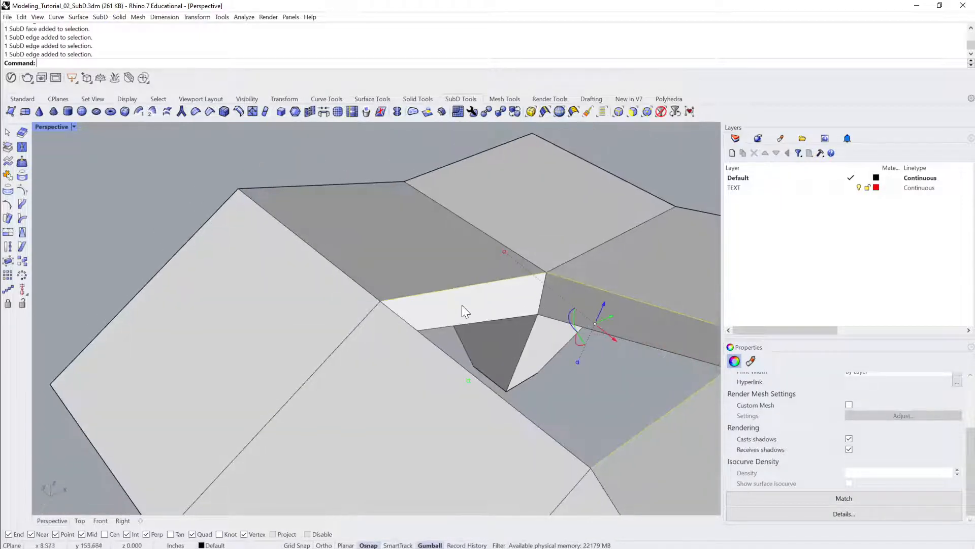
{"action": "left_click", "coordinate": [443, 325], "text": "ctrl+shift"}
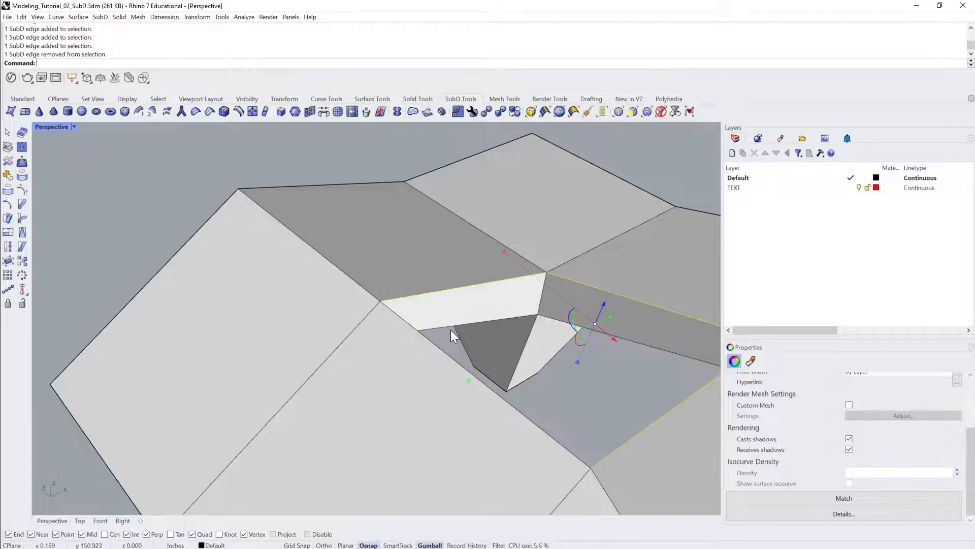
{"action": "right_click_drag", "start_coordinate": [451, 330], "coordinate": [387, 330]}
{"action": "left_click", "coordinate": [389, 331], "text": "ctrl+shift"}
{"action": "right_click_drag", "start_coordinate": [498, 333], "coordinate": [513, 291]}
{"action": "key", "text": "Return"}
{"action": "scroll", "coordinate": [382, 390], "scroll_direction": "up", "scroll_amount": 5}
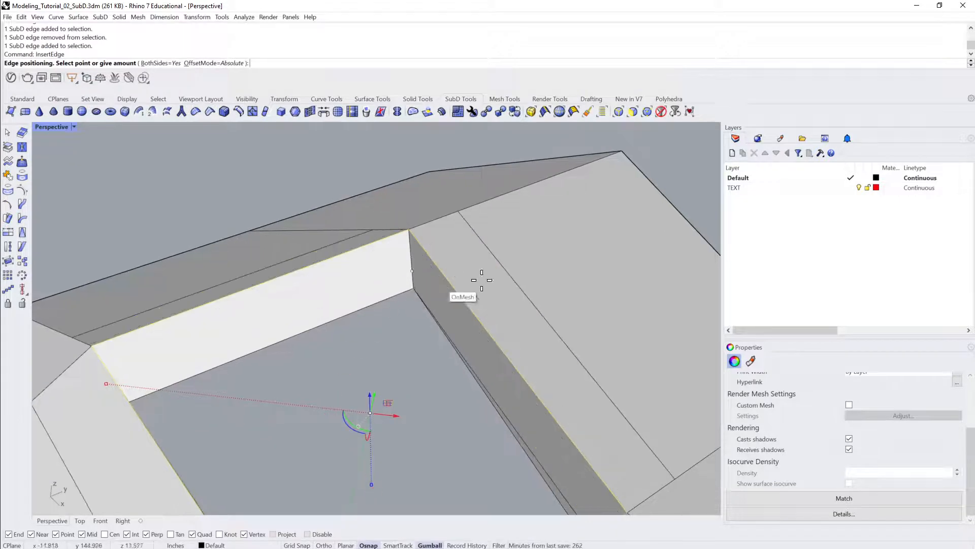
{"action": "right_click_drag", "start_coordinate": [432, 248], "coordinate": [451, 247]}
{"action": "scroll", "coordinate": [451, 247], "scroll_direction": "down", "scroll_amount": 2}
{"action": "left_click", "coordinate": [160, 63]}
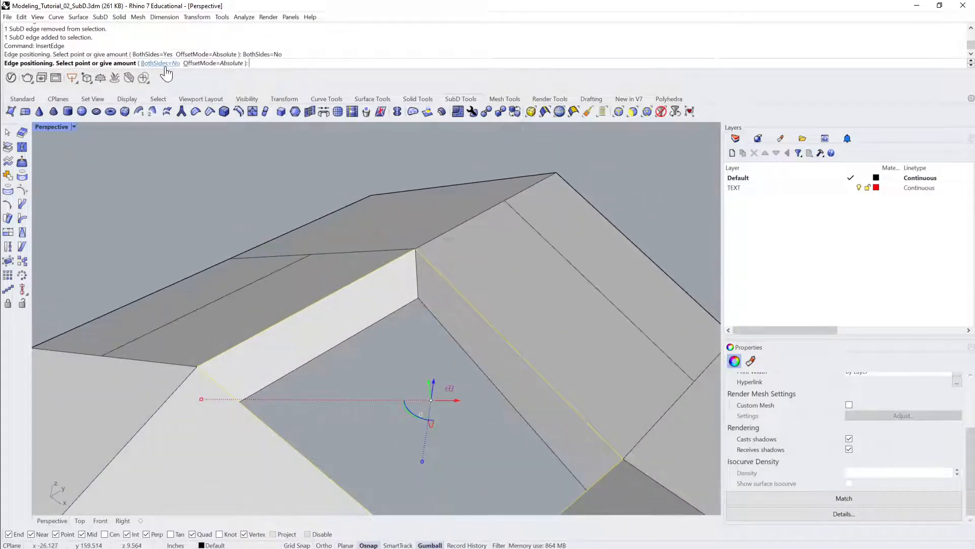
{"action": "left_click", "coordinate": [214, 64]}
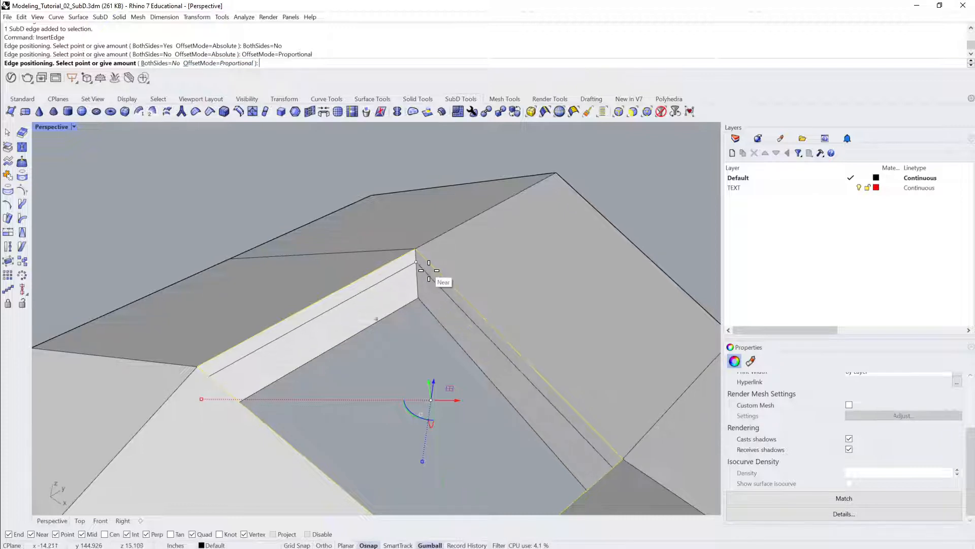
{"action": "right_click_drag", "start_coordinate": [429, 270], "coordinate": [406, 265]}
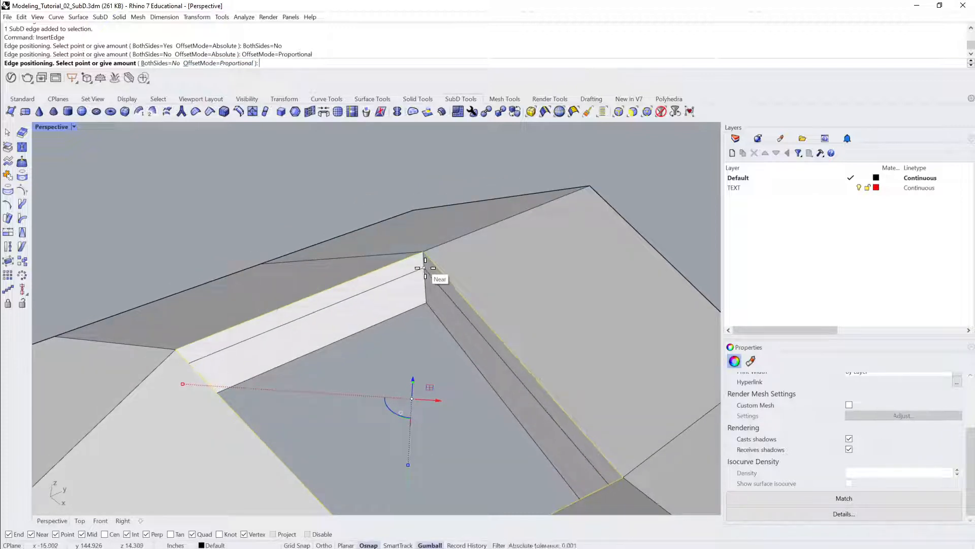
{"action": "left_click", "coordinate": [424, 265]}
Insert a second edge loop on the walls just above the opening's four lower rim edges, keeping the one-sided proportional offset.
{"action": "right_click_drag", "start_coordinate": [425, 265], "coordinate": [440, 287]}
{"action": "left_click", "coordinate": [385, 268], "text": "ctrl+shift"}
{"action": "right_click_drag", "start_coordinate": [388, 268], "coordinate": [561, 351]}
{"action": "left_click", "coordinate": [399, 305], "text": "ctrl+shift"}
{"action": "left_click", "coordinate": [555, 370], "text": "ctrl+shift"}
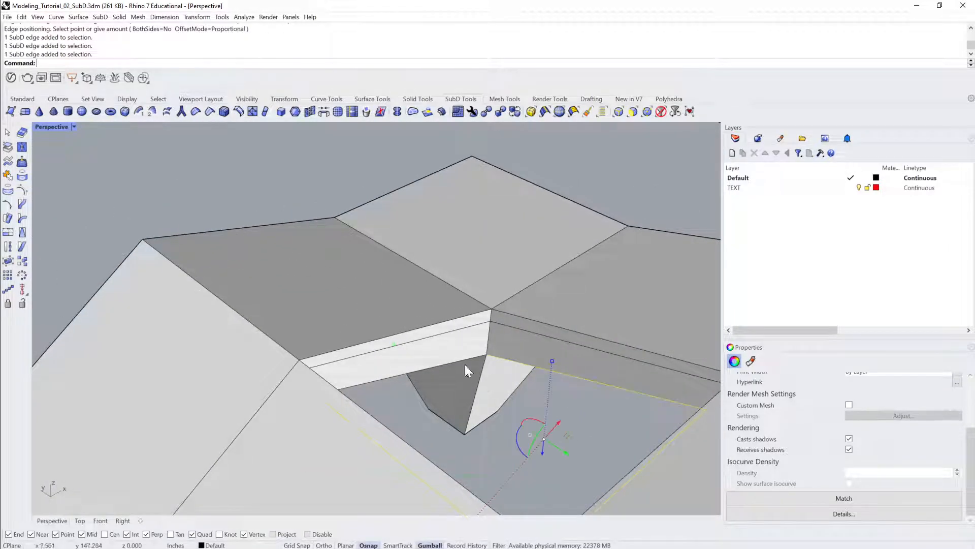
{"action": "left_click", "coordinate": [452, 362], "text": "ctrl+shift"}
{"action": "right_click_drag", "start_coordinate": [453, 362], "coordinate": [368, 373]}
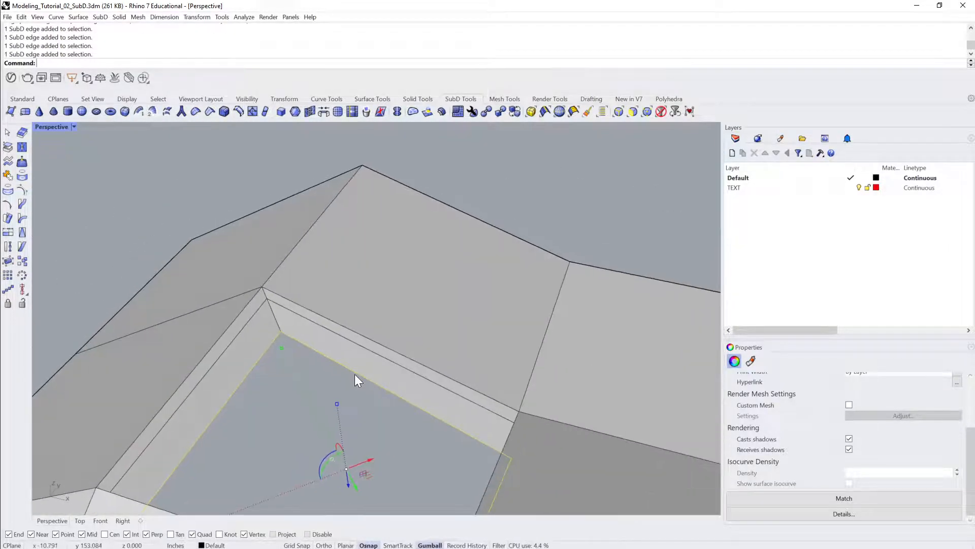
{"action": "key", "text": "Return"}
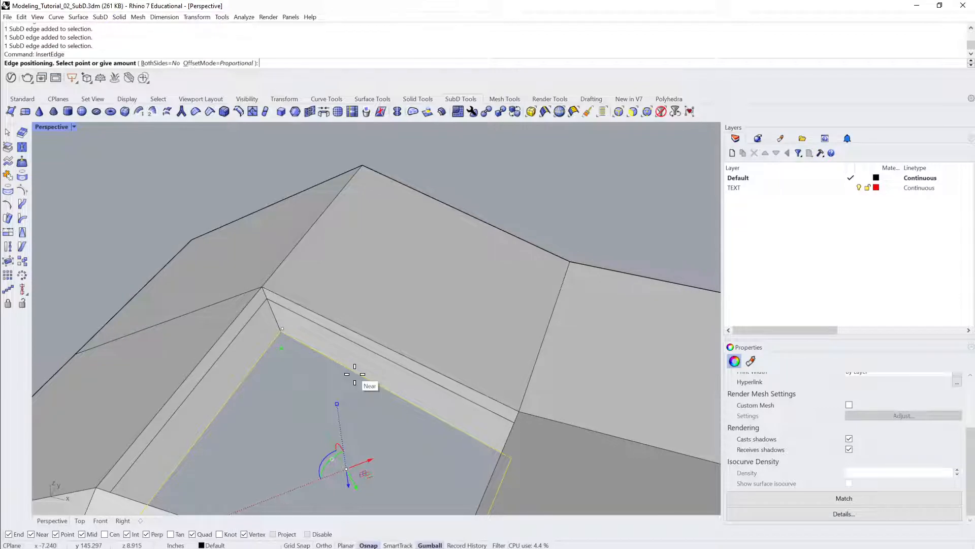
{"action": "right_click_drag", "start_coordinate": [320, 224], "coordinate": [340, 383]}
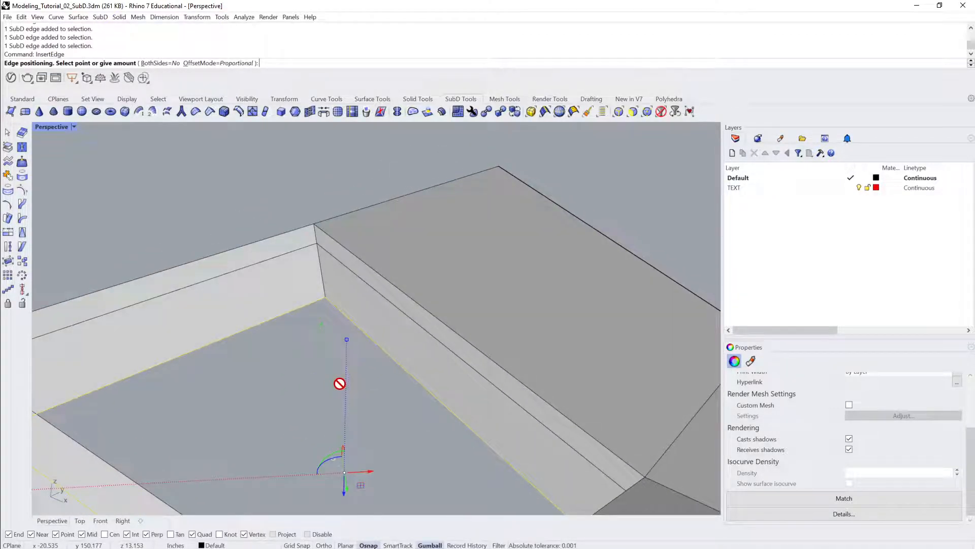
{"action": "left_click", "coordinate": [336, 297]}
Examine the opening with its inserted rim loops in smooth display, and return to flat display.
{"action": "right_click_drag", "start_coordinate": [327, 307], "coordinate": [313, 338]}
{"action": "left_click", "coordinate": [392, 296]}
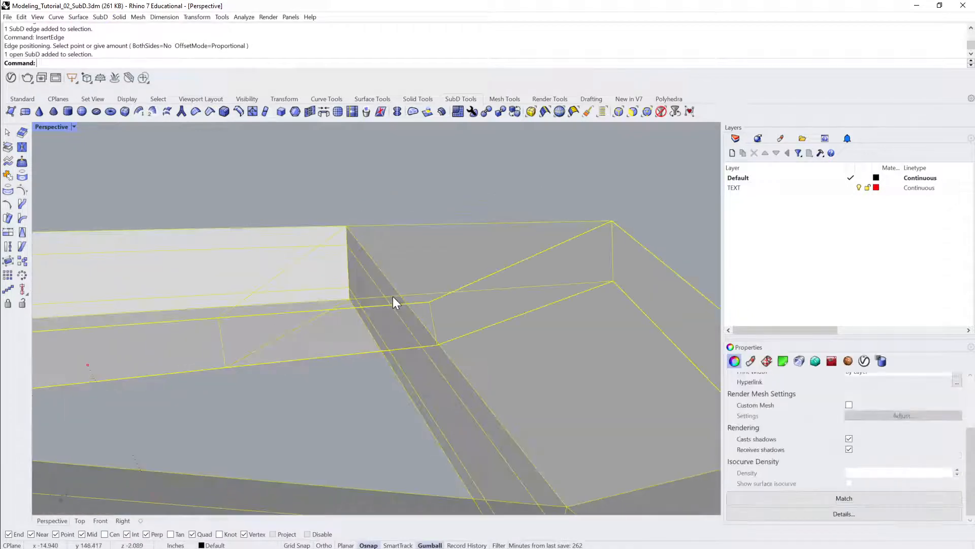
{"action": "key", "text": "Tab"}
{"action": "scroll", "coordinate": [412, 224], "scroll_direction": "down", "scroll_amount": 8}
{"action": "right_click_drag", "start_coordinate": [376, 309], "coordinate": [310, 311]}
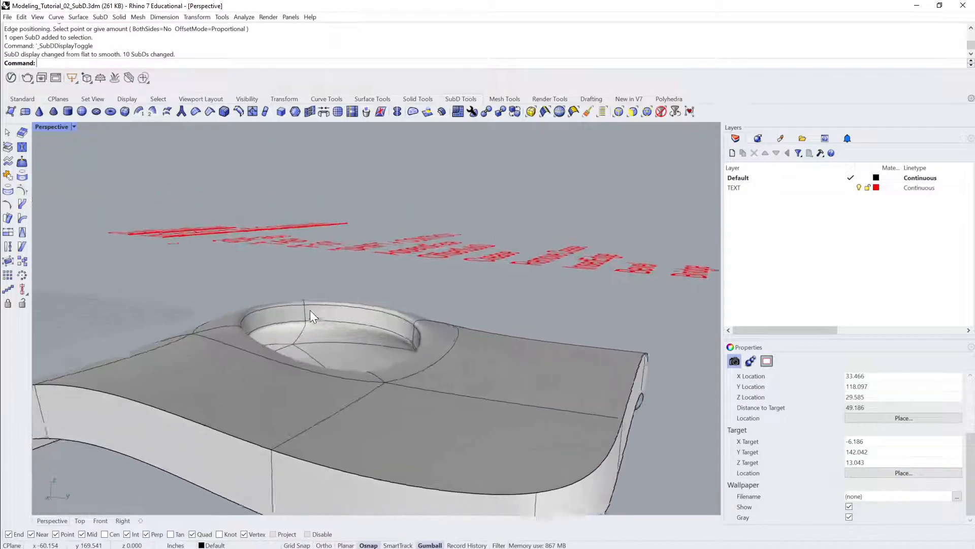
{"action": "scroll", "coordinate": [357, 318], "scroll_direction": "up", "scroll_amount": 8}
{"action": "scroll", "coordinate": [522, 351], "scroll_direction": "down", "scroll_amount": 5}
{"action": "right_click_drag", "start_coordinate": [522, 351], "coordinate": [336, 337]}
{"action": "scroll", "coordinate": [528, 360], "scroll_direction": "down", "scroll_amount": 4}
{"action": "left_click", "coordinate": [355, 331]}
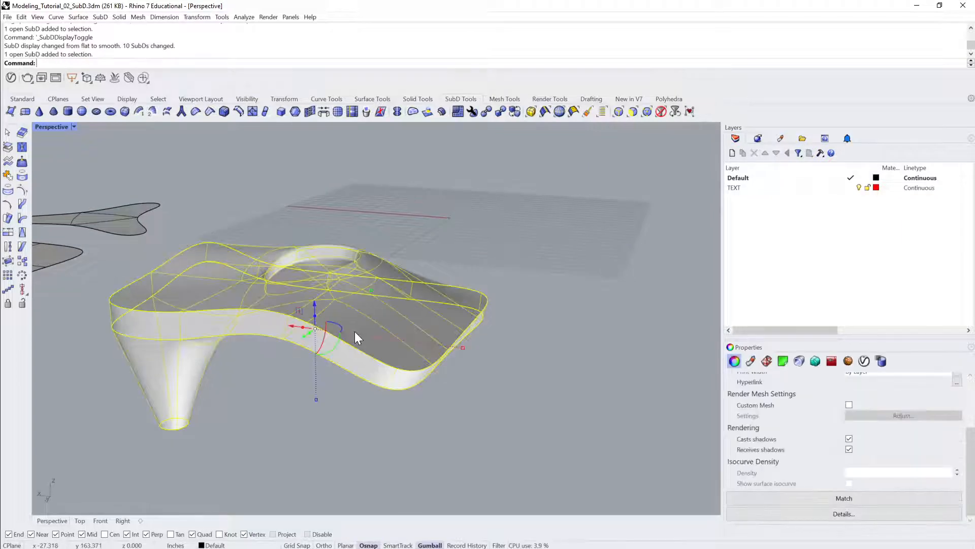
{"action": "key", "text": "Tab"}
{"action": "left_click", "coordinate": [567, 366]}
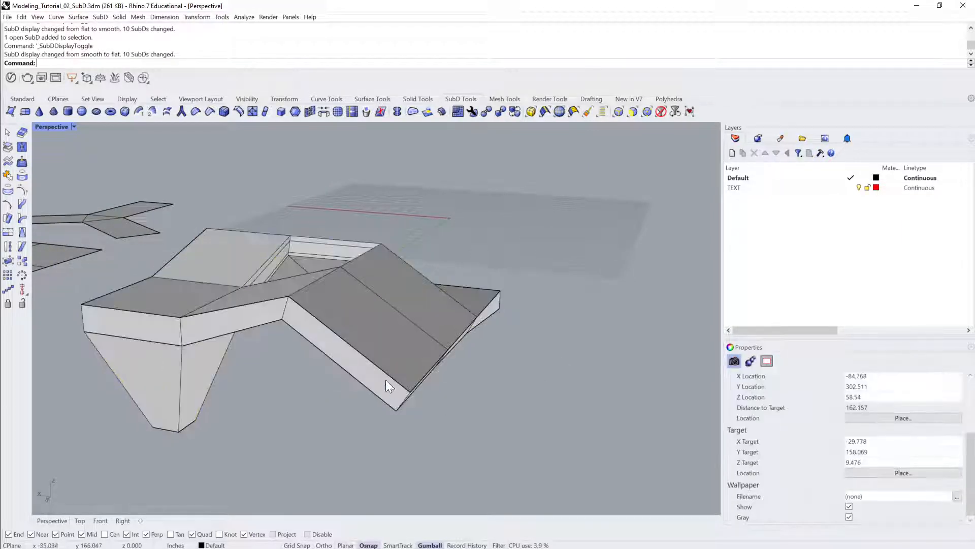
Select the complete edge loop around the solid's upper outer perimeter from a single edge, and clear the selection.
{"action": "left_click", "coordinate": [359, 354], "text": "ctrl+shift"}
{"action": "left_click", "coordinate": [362, 355], "text": "ctrl+shift"}
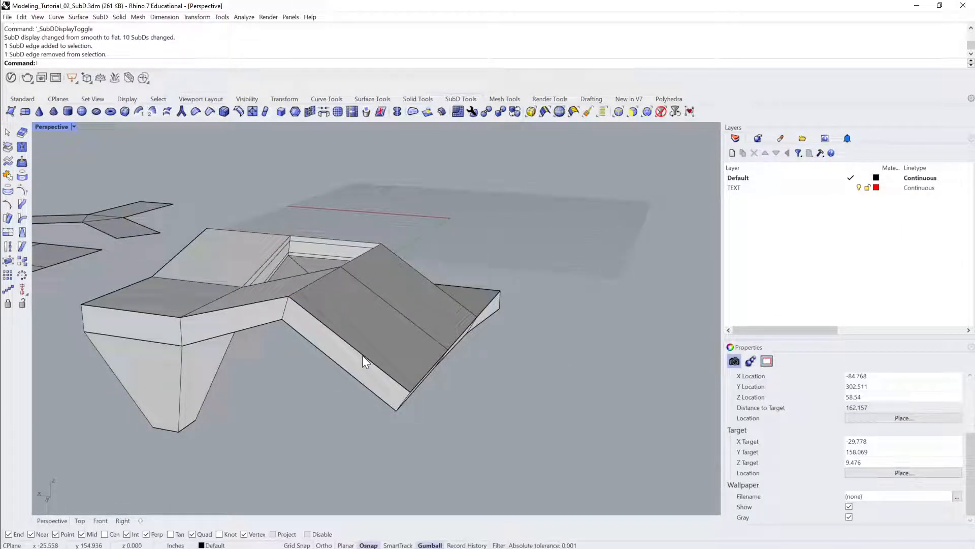
{"action": "double_click", "coordinate": [363, 355], "text": "ctrl+shift"}
{"action": "right_click_drag", "start_coordinate": [362, 356], "coordinate": [561, 323]}
{"action": "key", "text": "Escape"}
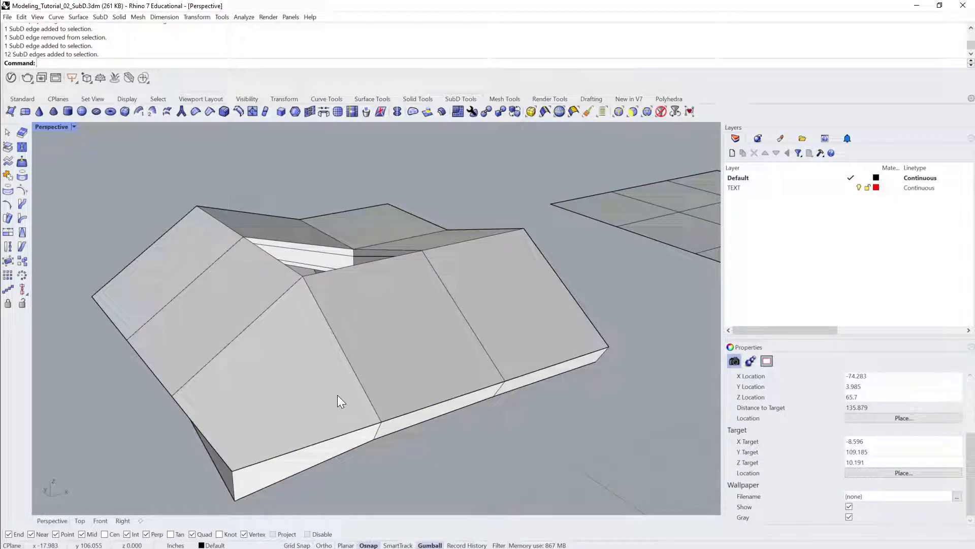
{"action": "right_click_drag", "start_coordinate": [338, 395], "coordinate": [429, 376]}
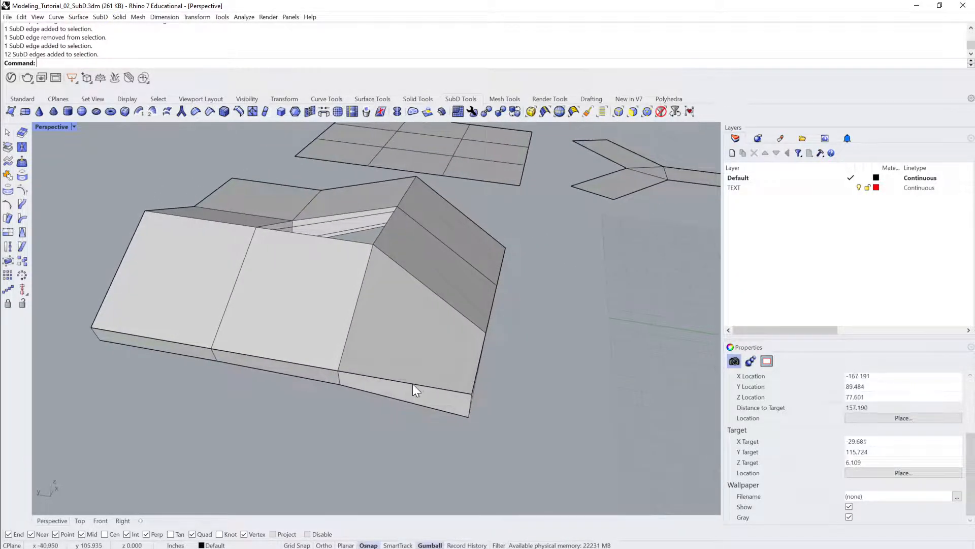
{"action": "double_click", "coordinate": [412, 385]}
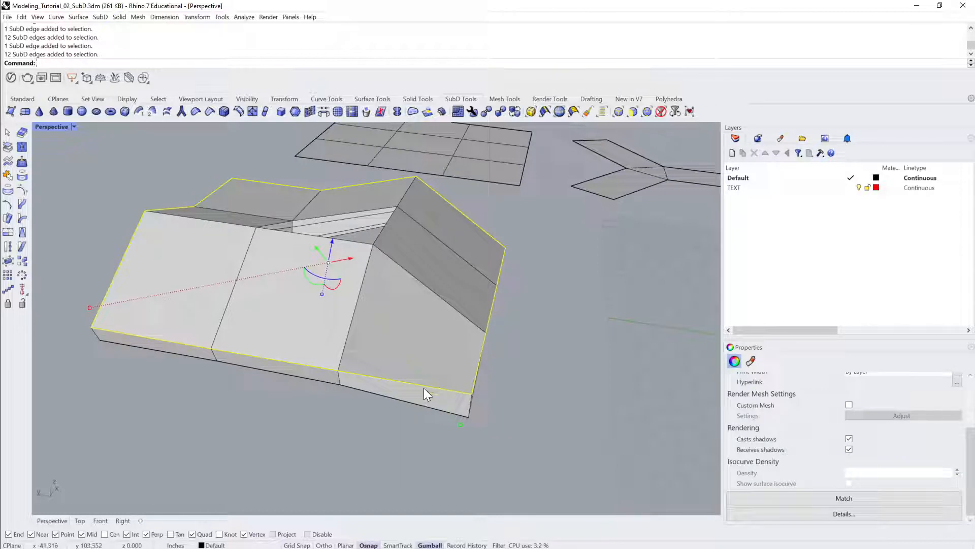
{"action": "left_click", "coordinate": [424, 385]}
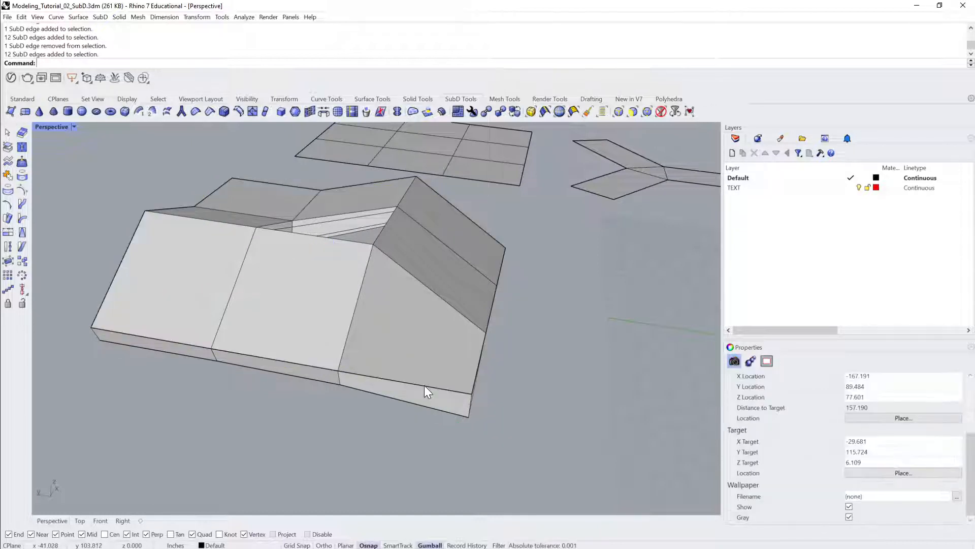
{"action": "double_click", "coordinate": [425, 385]}
{"action": "right_click_drag", "start_coordinate": [425, 385], "coordinate": [519, 346]}
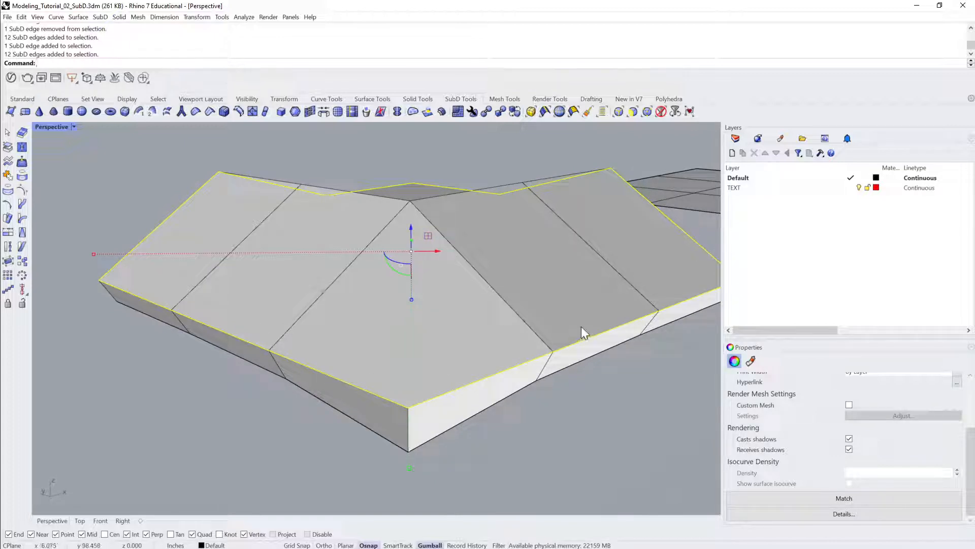
{"action": "key", "text": "Escape"}
Select an interior edge loop on the solid's top and another across the flat 3×3 grid surface, clearing each selection.
{"action": "right_click_drag", "start_coordinate": [508, 357], "coordinate": [411, 349]}
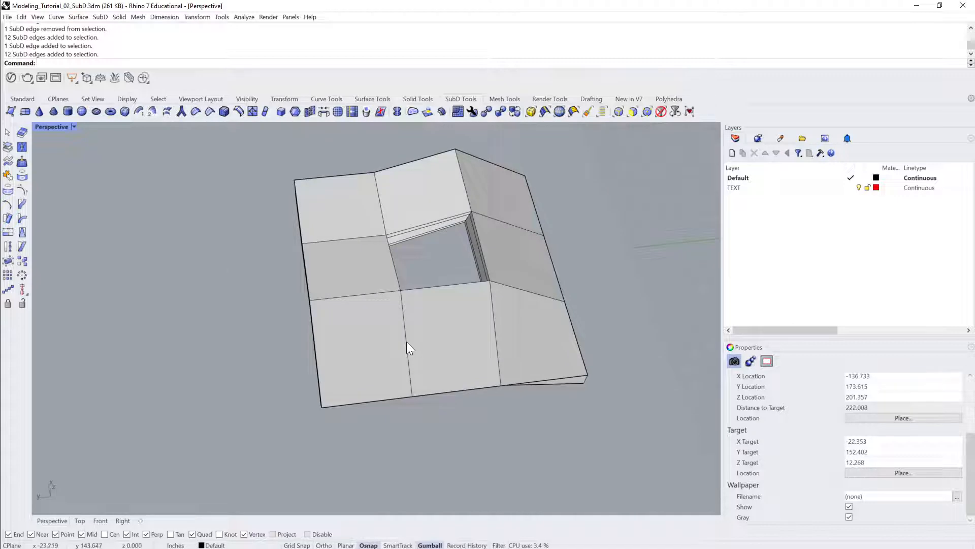
{"action": "double_click", "coordinate": [406, 348]}
{"action": "key", "text": "Escape"}
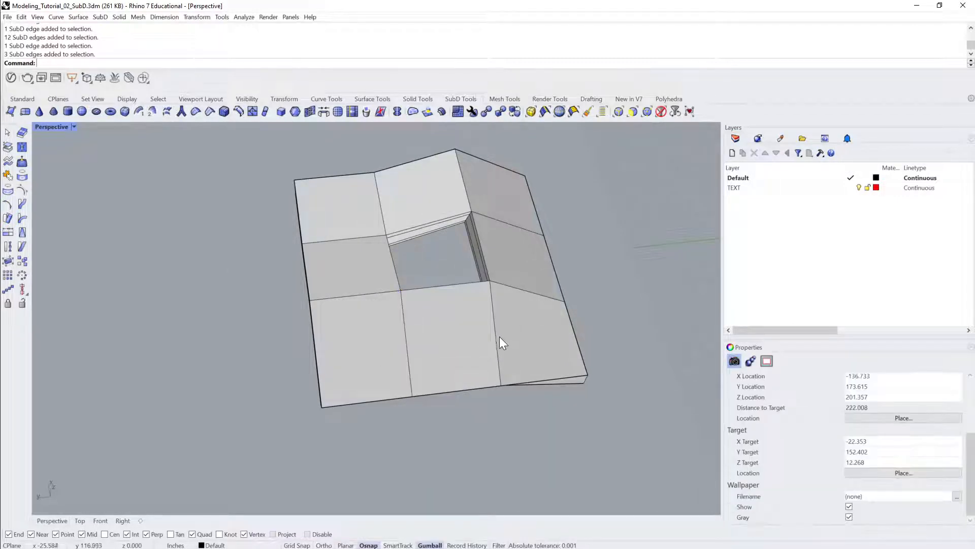
{"action": "right_click_drag", "start_coordinate": [499, 334], "coordinate": [386, 248]}
{"action": "scroll", "coordinate": [387, 248], "scroll_direction": "up", "scroll_amount": 3}
{"action": "double_click", "coordinate": [418, 262]}
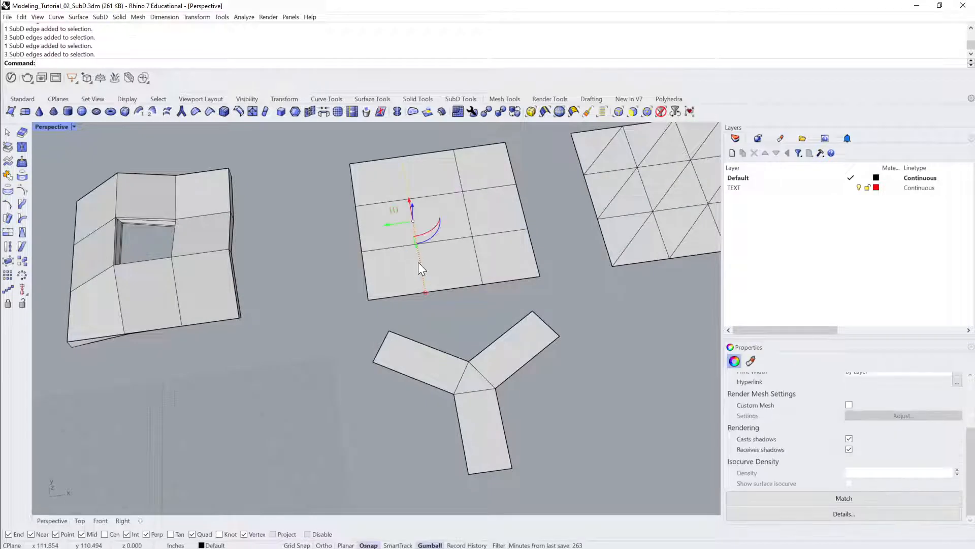
{"action": "scroll", "coordinate": [523, 287], "scroll_direction": "up", "scroll_amount": 5}
{"action": "left_click", "coordinate": [541, 362]}
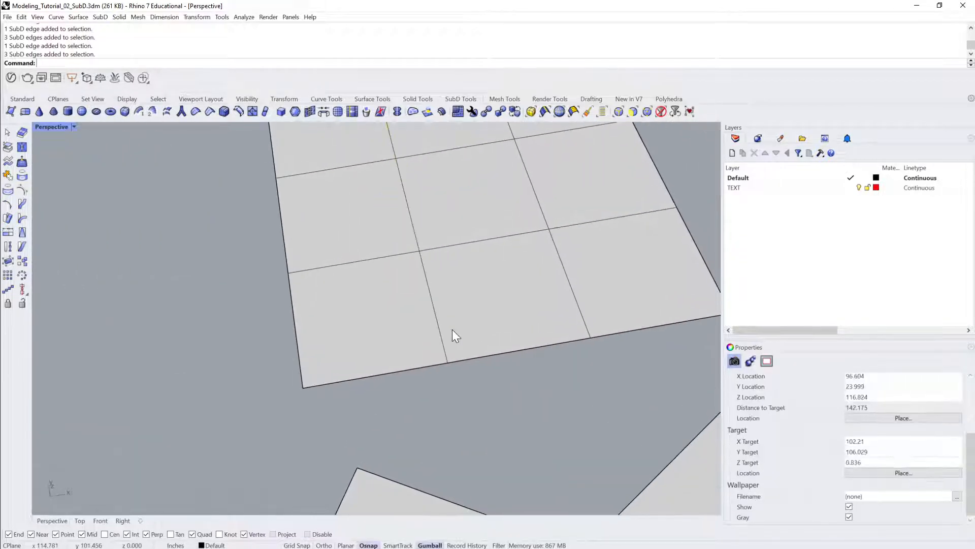
Raise a full interior edge loop of the flat 3×3 grid surface vertically with the gumball, and undo the move.
{"action": "left_click", "coordinate": [427, 299]}
{"action": "right_click_drag", "start_coordinate": [411, 287], "coordinate": [388, 240]}
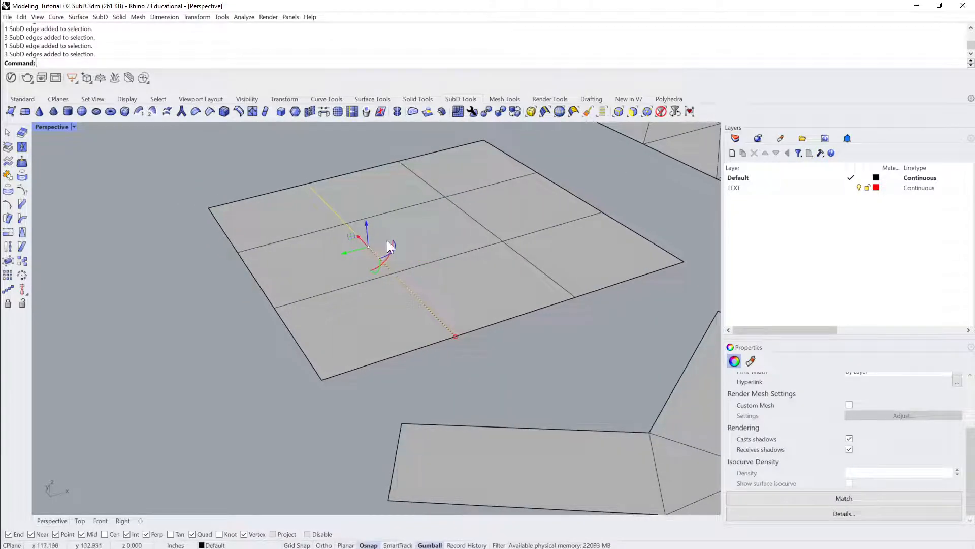
{"action": "left_click_drag", "start_coordinate": [367, 223], "coordinate": [374, 190]}
{"action": "key", "text": "ctrl+z"}
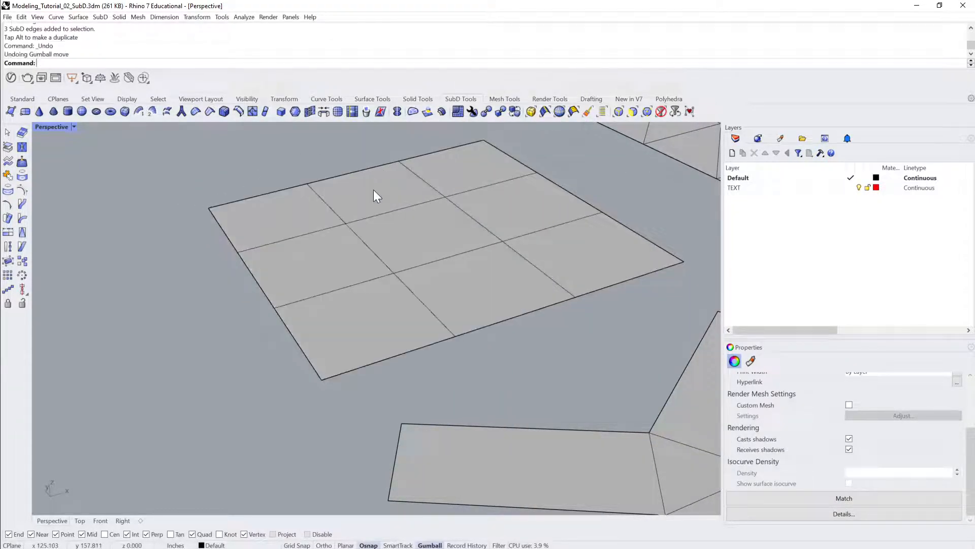
Select the crosswise interior edge loop nearest the grid's front corner, raise it vertically, and undo the move.
{"action": "right_click_drag", "start_coordinate": [374, 190], "coordinate": [410, 221]}
{"action": "left_click", "coordinate": [349, 276]}
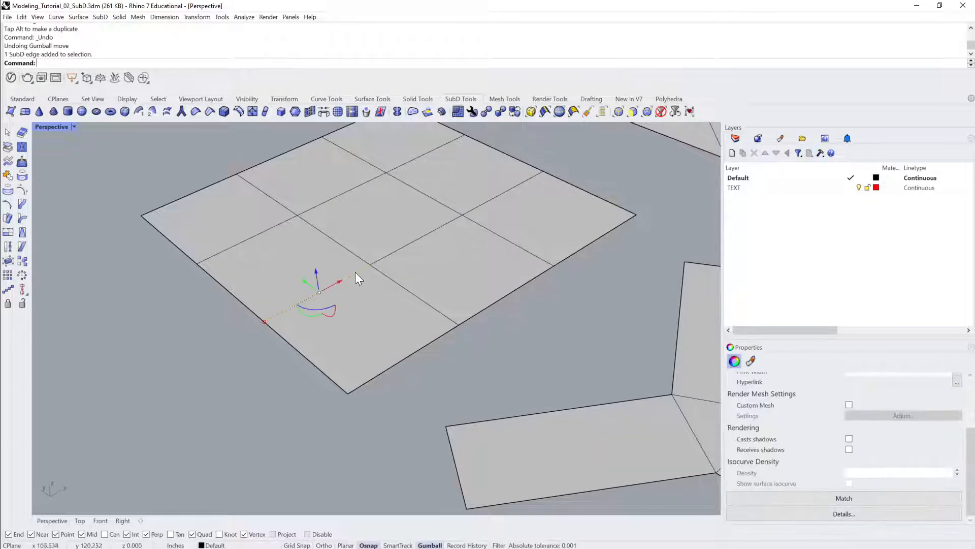
{"action": "double_click", "coordinate": [359, 270], "text": "ctrl+shift"}
{"action": "key", "text": "Escape"}
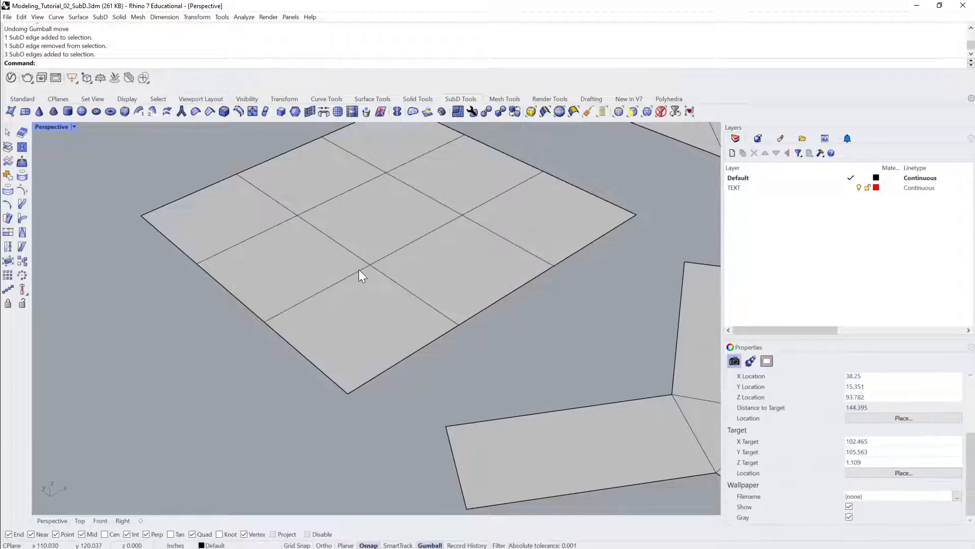
{"action": "double_click", "coordinate": [360, 269], "text": "ctrl+shift"}
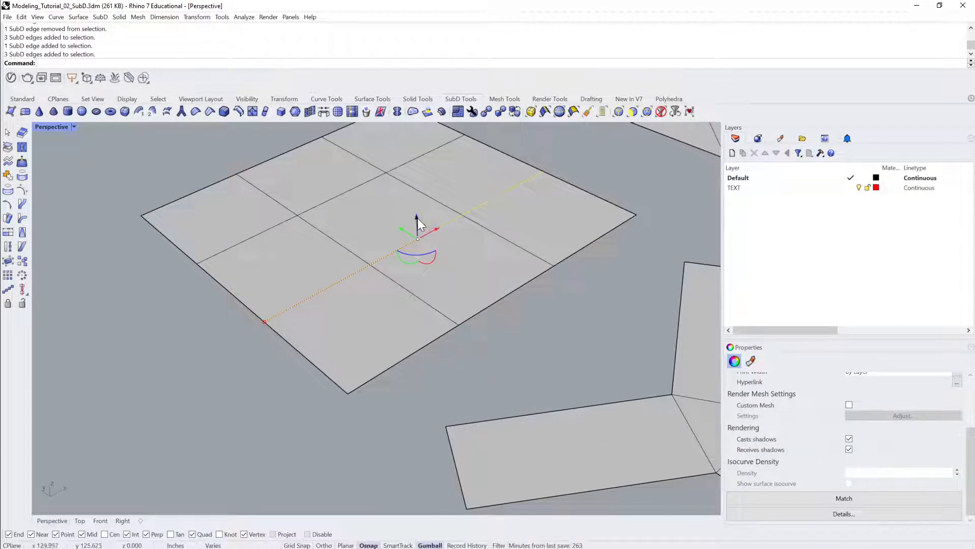
{"action": "left_click_drag", "start_coordinate": [419, 223], "coordinate": [422, 196]}
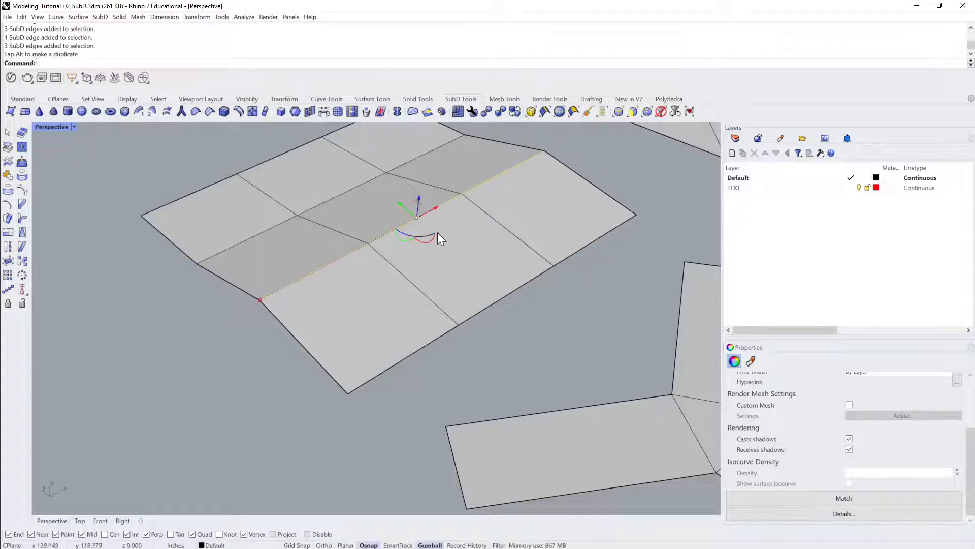
{"action": "key", "text": "ctrl+z"}
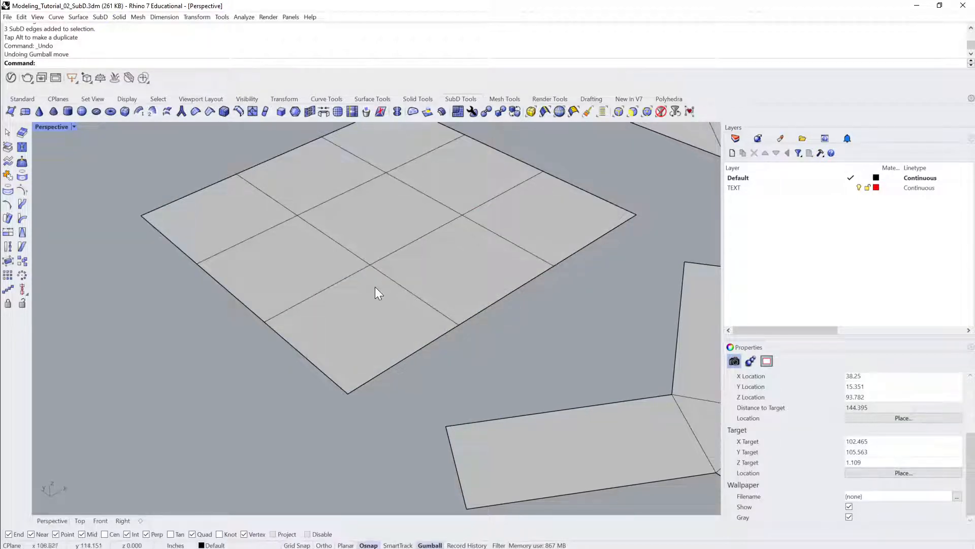
Select the entire outer boundary loop of the flat 3×3 grid surface, and clear the selection.
{"action": "right_click_drag", "start_coordinate": [375, 287], "coordinate": [440, 386]}
{"action": "double_click", "coordinate": [443, 339], "text": "ctrl+shift"}
{"action": "left_click", "coordinate": [595, 331]}
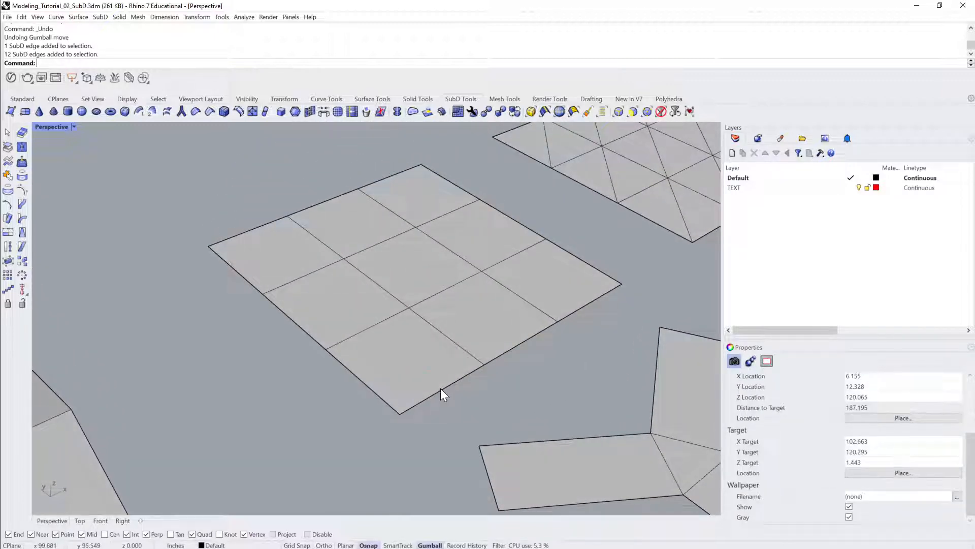
Select the outer boundary loop of the flat 3×3 grid surface, shift it slightly, and undo the move.
{"action": "double_click", "coordinate": [441, 388], "text": "ctrl+shift"}
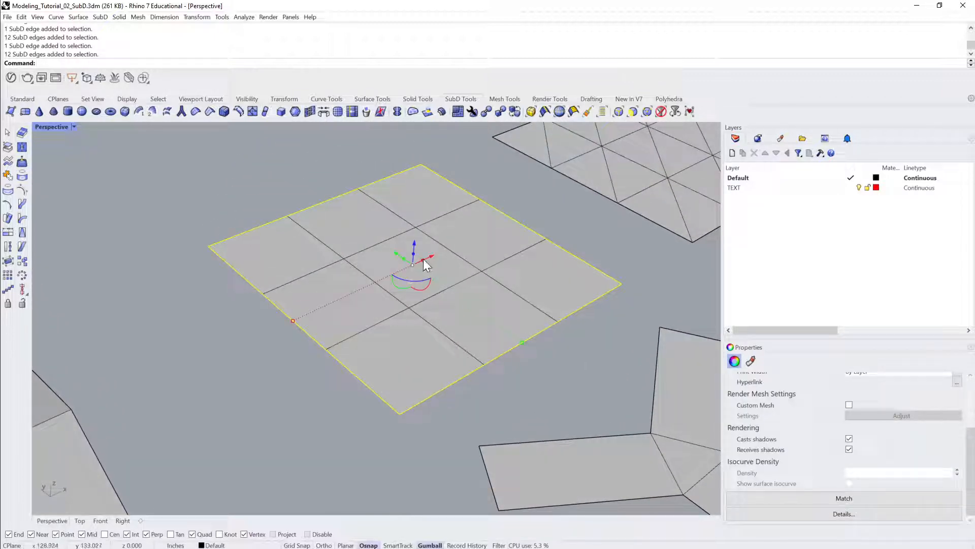
{"action": "mouse_move", "coordinate": [423, 259]}
{"action": "left_mouse_down"}
{"action": "mouse_move", "coordinate": [436, 254]}
{"action": "mouse_move", "coordinate": [437, 267]}
{"action": "left_mouse_up"}
{"action": "key", "text": "ctrl+z"}
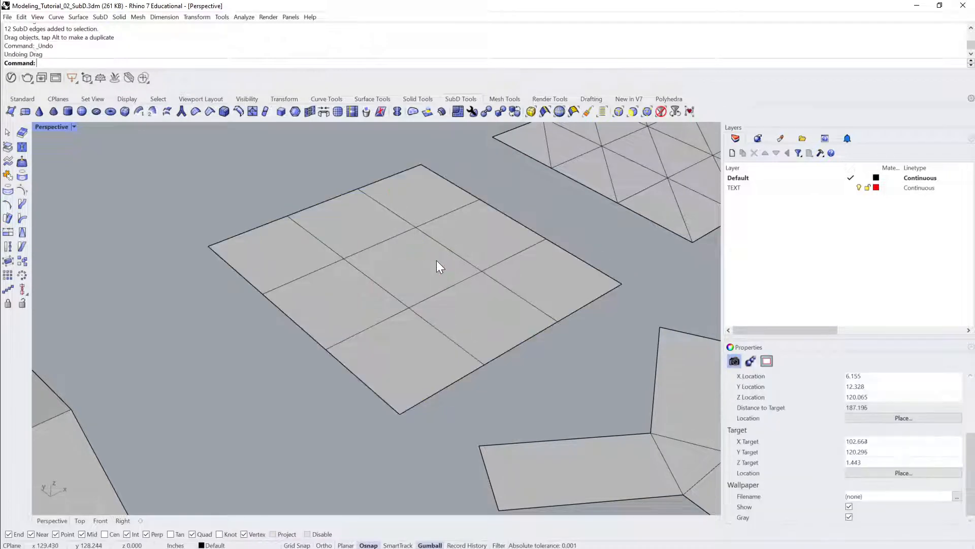
Return to the solid with the leg and switch the SubD display from flat to smooth.
{"action": "scroll", "coordinate": [483, 317], "scroll_direction": "down", "scroll_amount": 5}
{"action": "right_click_drag", "start_coordinate": [367, 393], "coordinate": [430, 316], "text": "shift"}
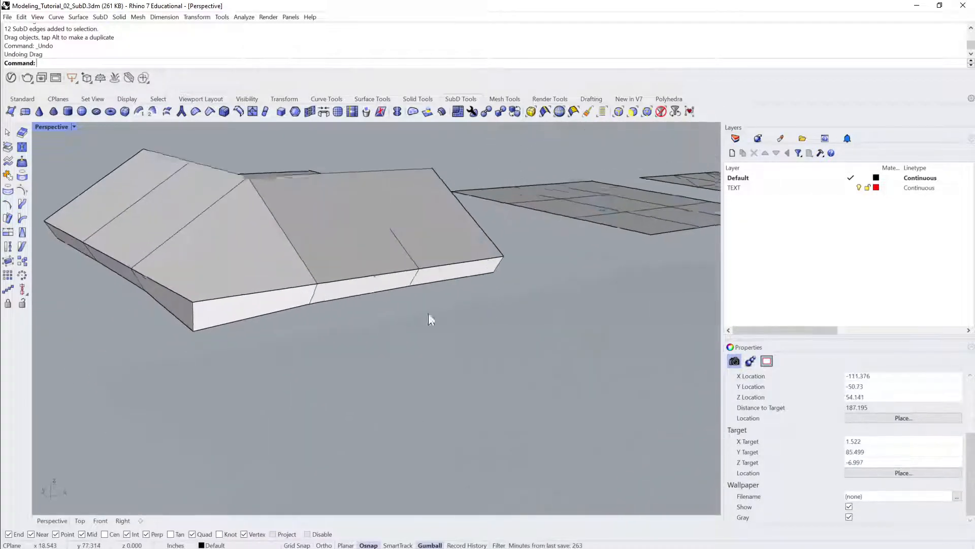
{"action": "scroll", "coordinate": [429, 315], "scroll_direction": "up", "scroll_amount": 4}
{"action": "right_click_drag", "start_coordinate": [249, 334], "coordinate": [401, 327]}
{"action": "left_click", "coordinate": [328, 331]}
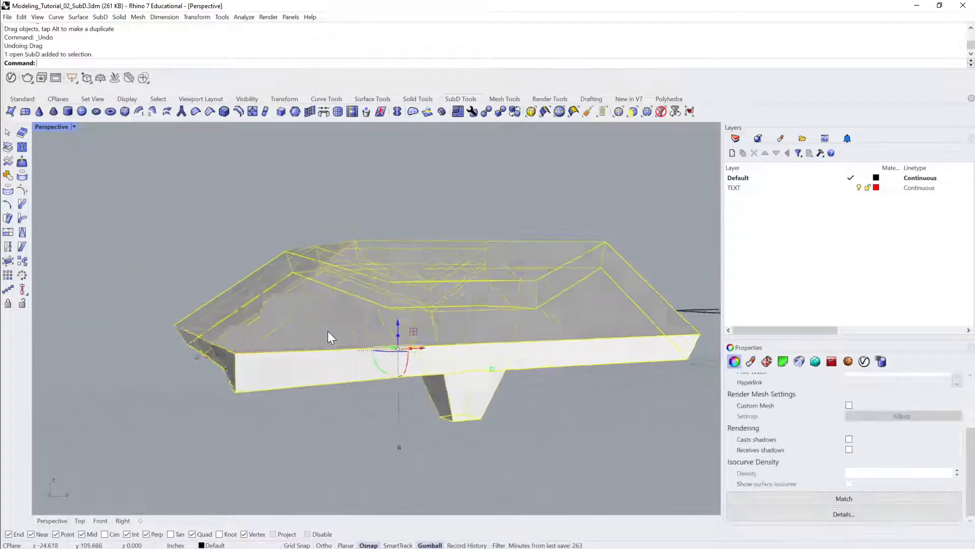
{"action": "scroll", "coordinate": [329, 330], "scroll_direction": "up", "scroll_amount": 2}
{"action": "key", "text": "Tab"}
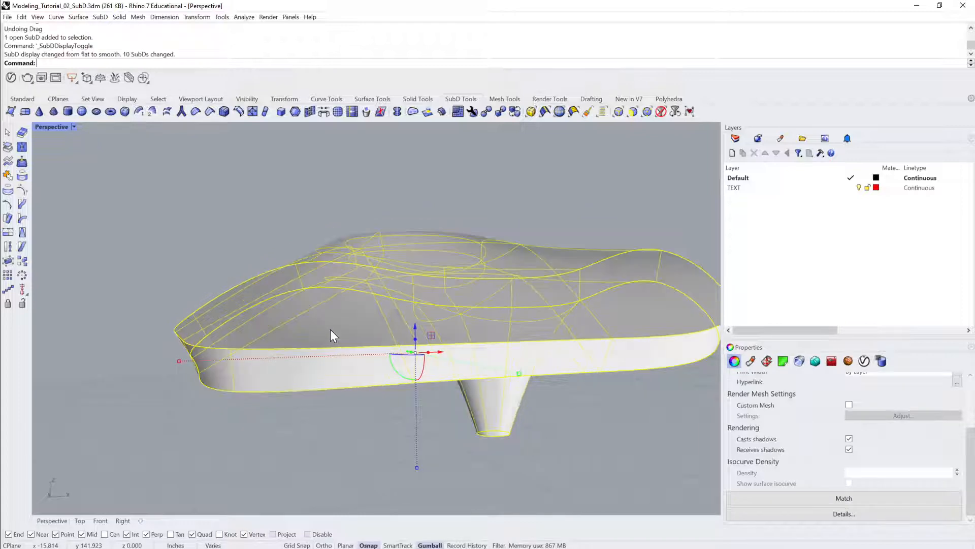
{"action": "left_click", "coordinate": [312, 405]}
{"action": "right_click_drag", "start_coordinate": [313, 405], "coordinate": [370, 387]}
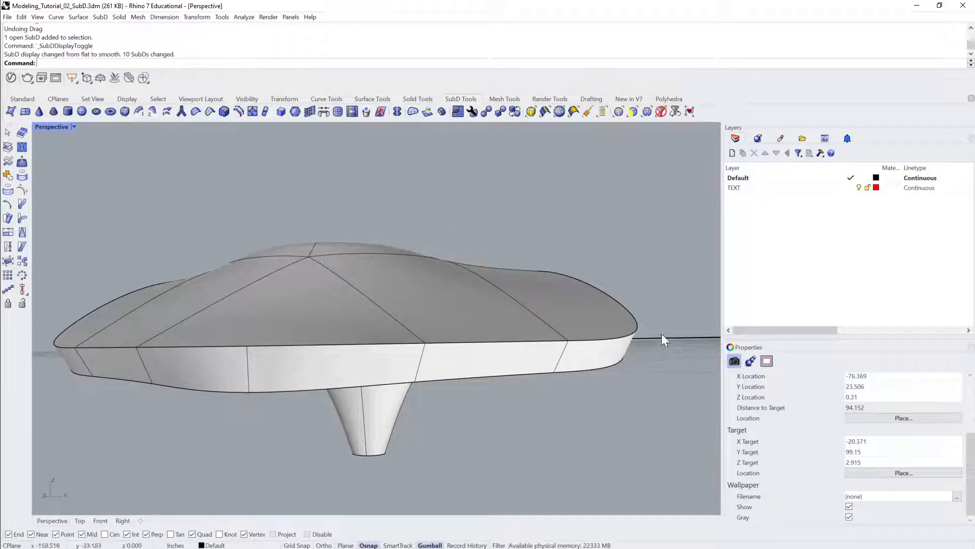
Select the upper and lower outer rim loops of the solid and remove their creases.
{"action": "right_click_drag", "start_coordinate": [423, 309], "coordinate": [485, 362]}
{"action": "double_click", "coordinate": [491, 368]}
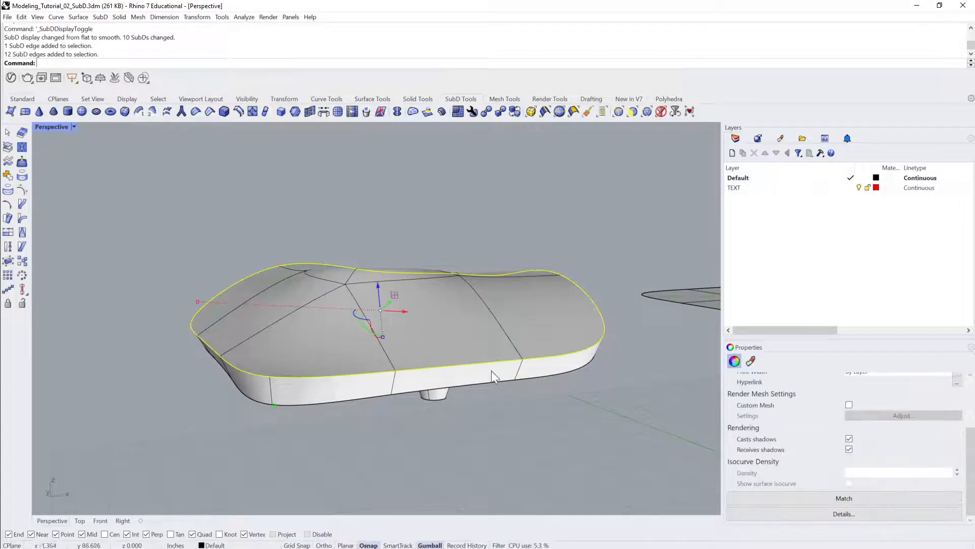
{"action": "double_click", "coordinate": [501, 381], "text": "shift"}
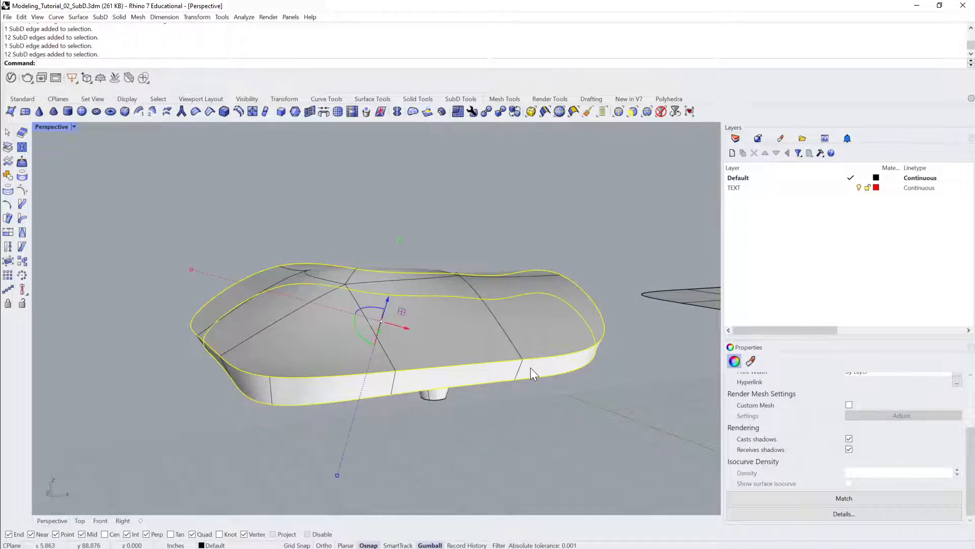
{"action": "right_click_drag", "start_coordinate": [530, 367], "coordinate": [353, 332]}
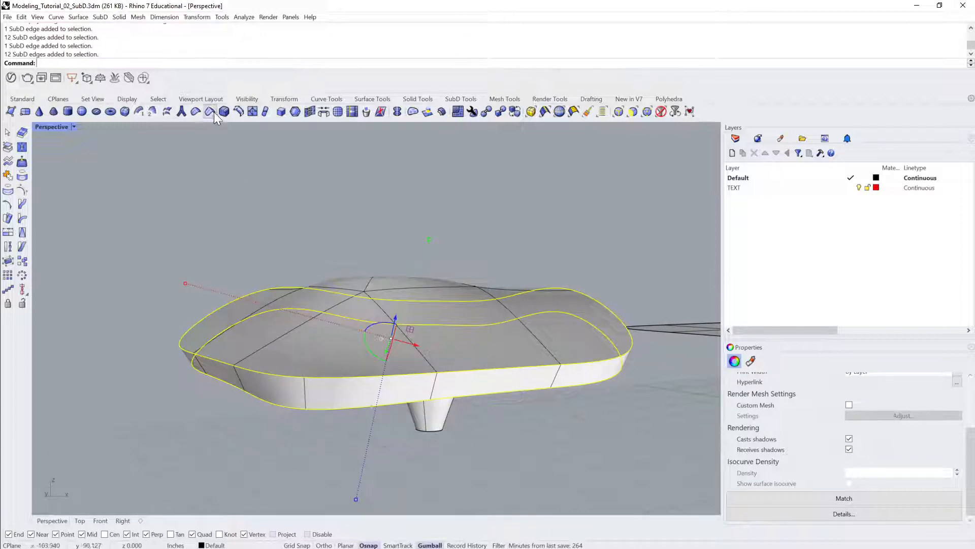
{"action": "left_click", "coordinate": [196, 113]}
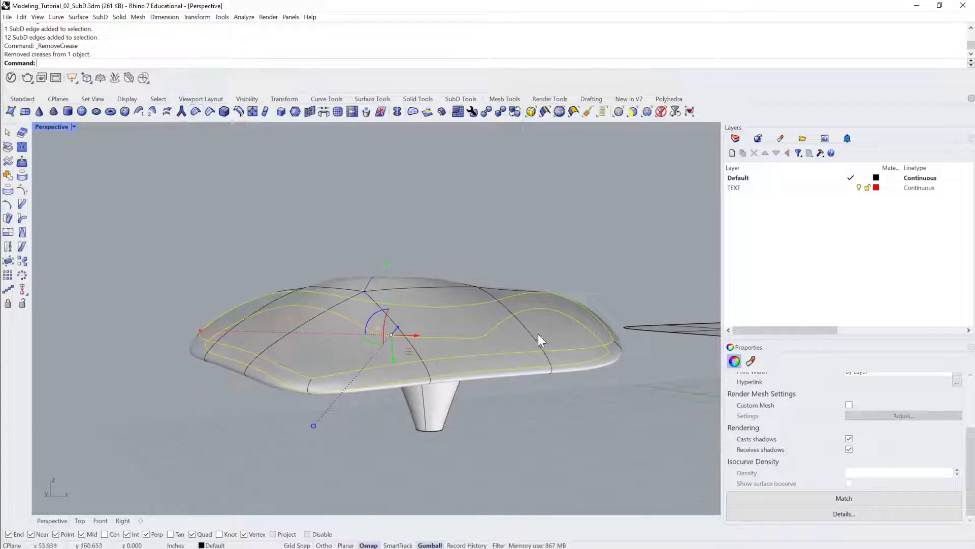
Clear the rim selection and switch the SubD display back to flat.
{"action": "left_click", "coordinate": [571, 423]}
{"action": "right_click_drag", "start_coordinate": [571, 423], "coordinate": [532, 398]}
{"action": "left_click", "coordinate": [513, 342]}
{"action": "key", "text": "Tab"}
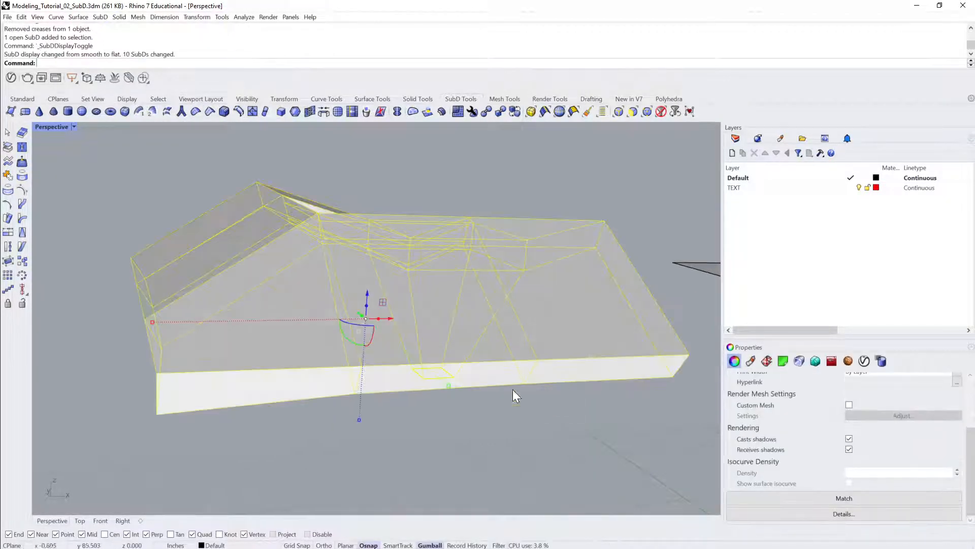
{"action": "left_click", "coordinate": [513, 389]}
{"action": "right_click_drag", "start_coordinate": [448, 386], "coordinate": [317, 392]}
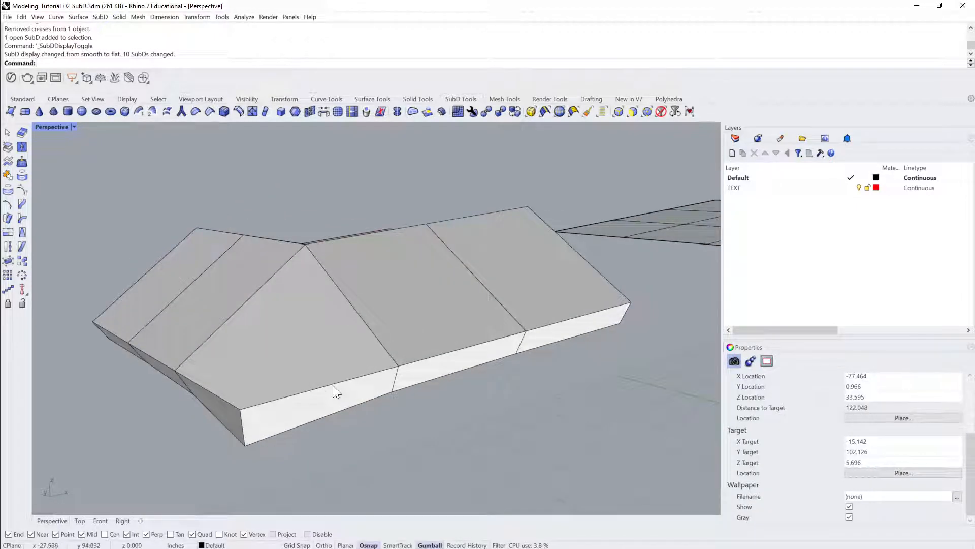
Try inserting edges along the solid's upper outer rim with BothSides=Yes and OffsetMode=Proportional, and undo the insertion.
{"action": "double_click", "coordinate": [334, 384], "text": "ctrl+shift"}
{"action": "left_click", "coordinate": [371, 437]}
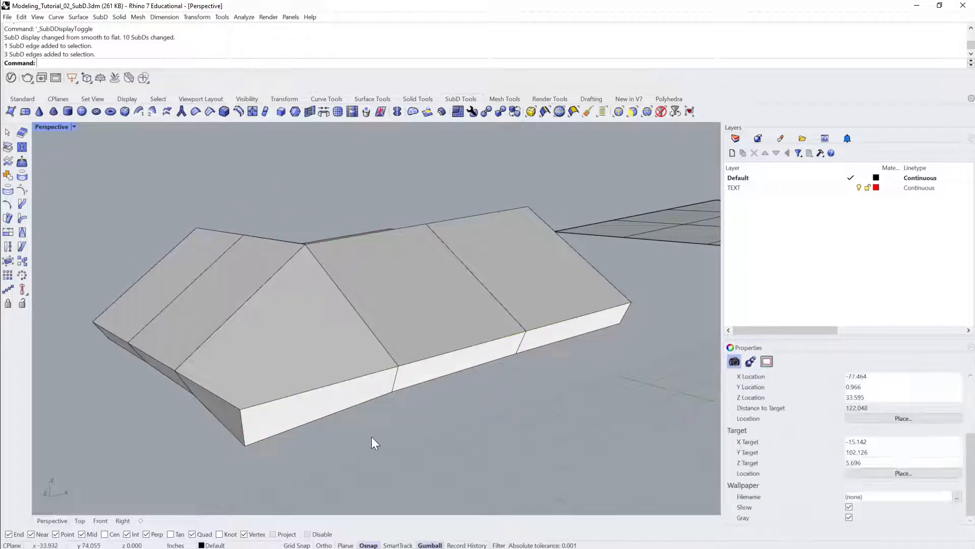
{"action": "double_click", "coordinate": [287, 398], "text": "ctrl+shift"}
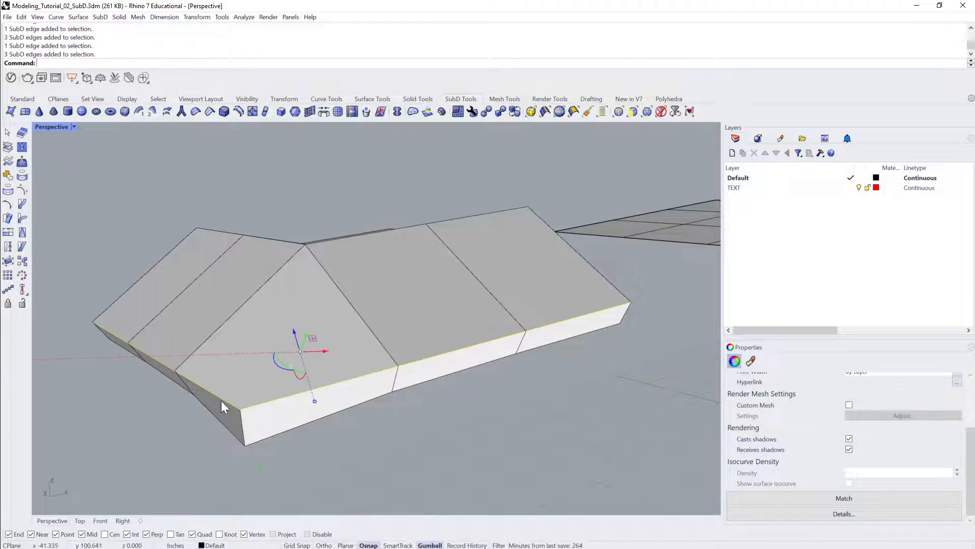
{"action": "right_click_drag", "start_coordinate": [222, 402], "coordinate": [202, 450]}
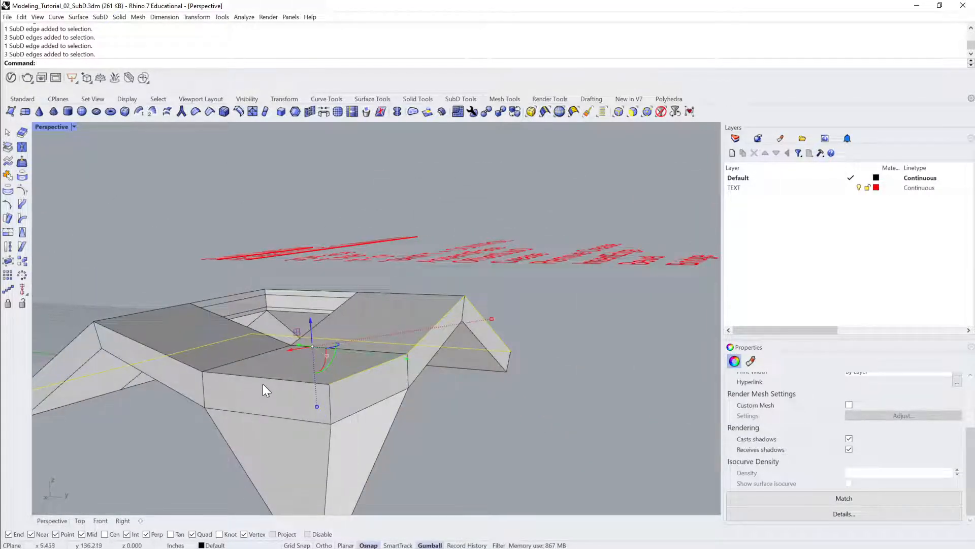
{"action": "right_click_drag", "start_coordinate": [274, 375], "coordinate": [473, 327]}
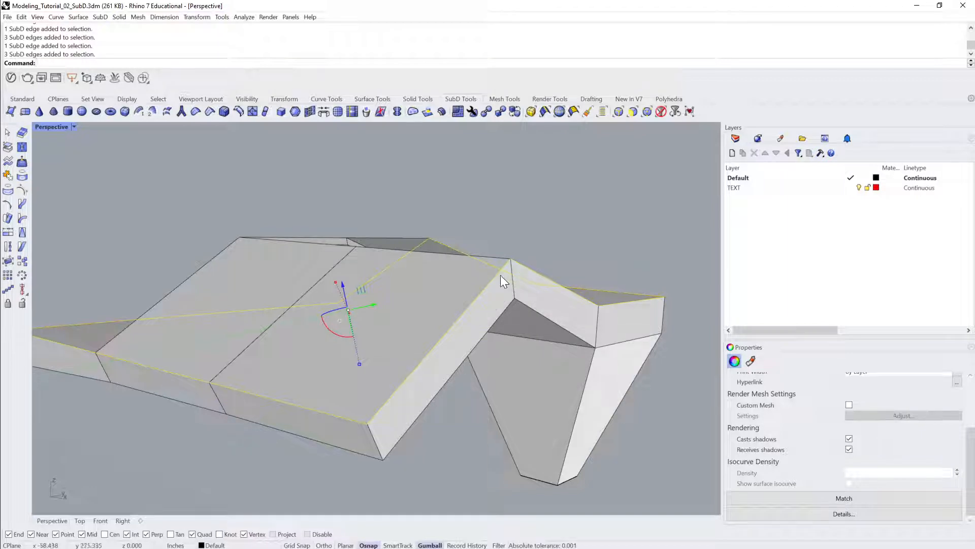
{"action": "left_click", "coordinate": [240, 110]}
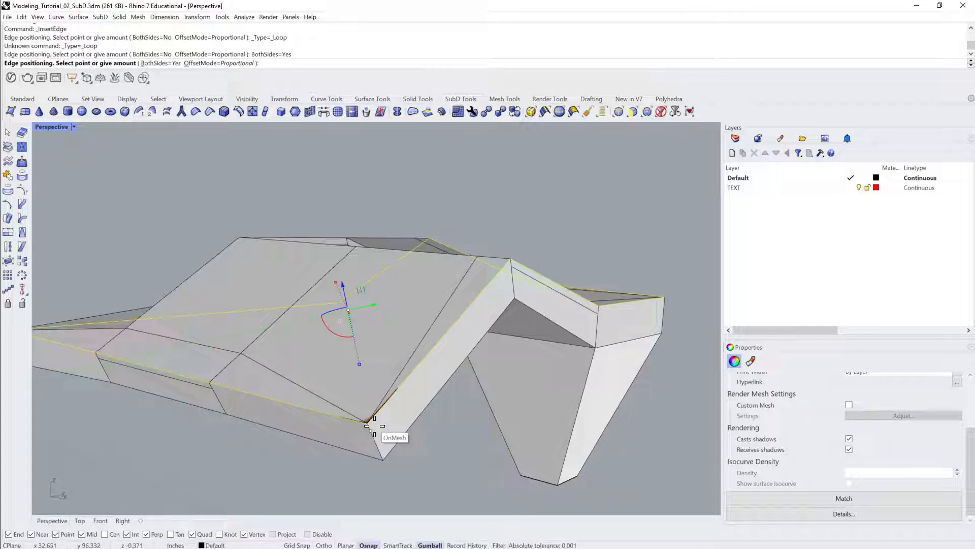
{"action": "left_click", "coordinate": [372, 429]}
{"action": "right_click_drag", "start_coordinate": [366, 418], "coordinate": [370, 418]}
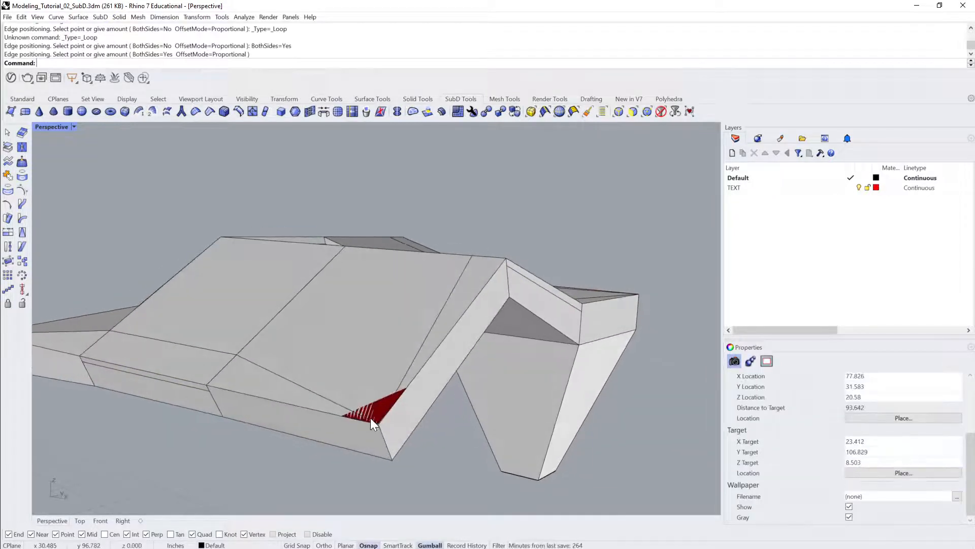
{"action": "right_click_drag", "start_coordinate": [448, 421], "coordinate": [356, 404]}
Select the solid's entire upper outer rim by combining the partial edge loops on its sides, leaving the top faces unselected.
{"action": "double_click", "coordinate": [364, 398], "text": "ctrl+shift"}
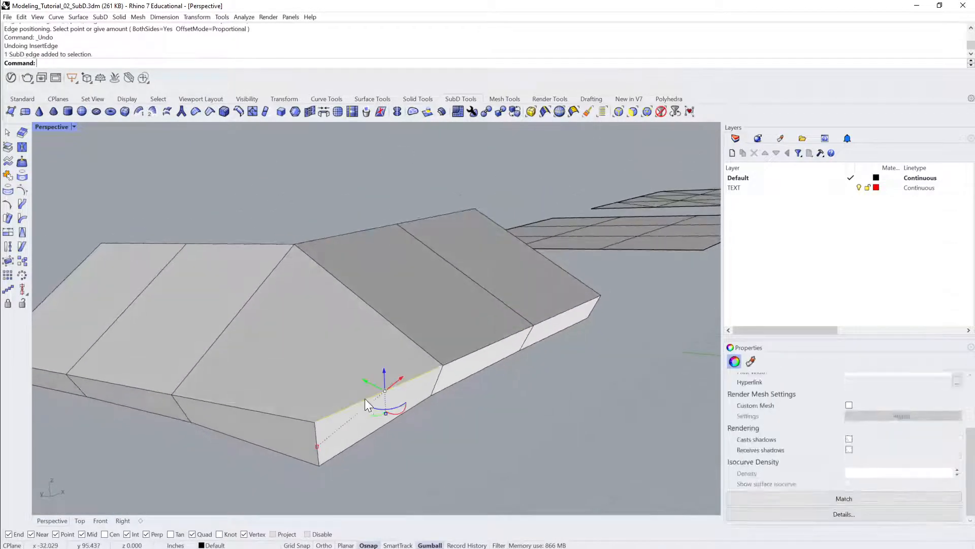
{"action": "right_click_drag", "start_coordinate": [669, 374], "coordinate": [389, 348]}
{"action": "double_click", "coordinate": [370, 396], "text": "ctrl+shift"}
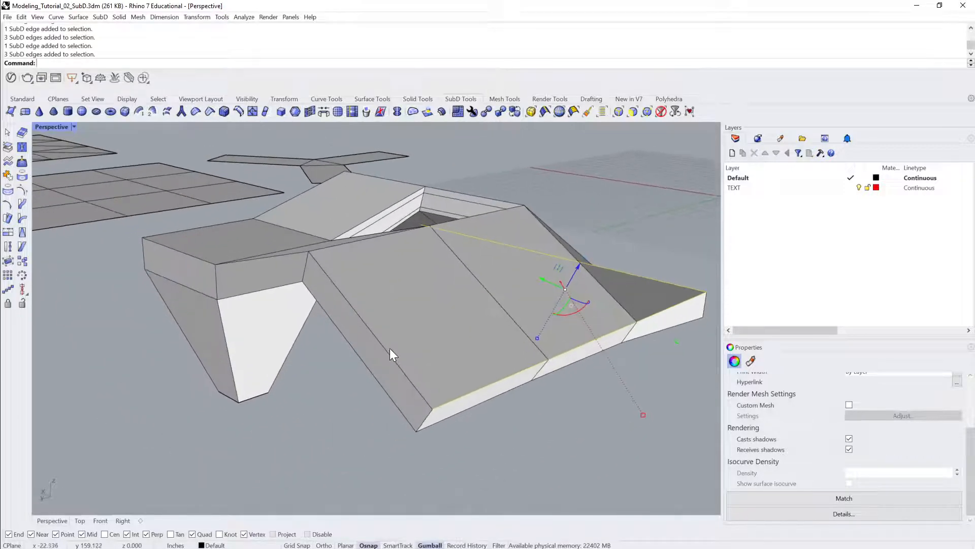
{"action": "right_click_drag", "start_coordinate": [332, 285], "coordinate": [437, 354]}
{"action": "left_click", "coordinate": [436, 355], "text": "ctrl+shift"}
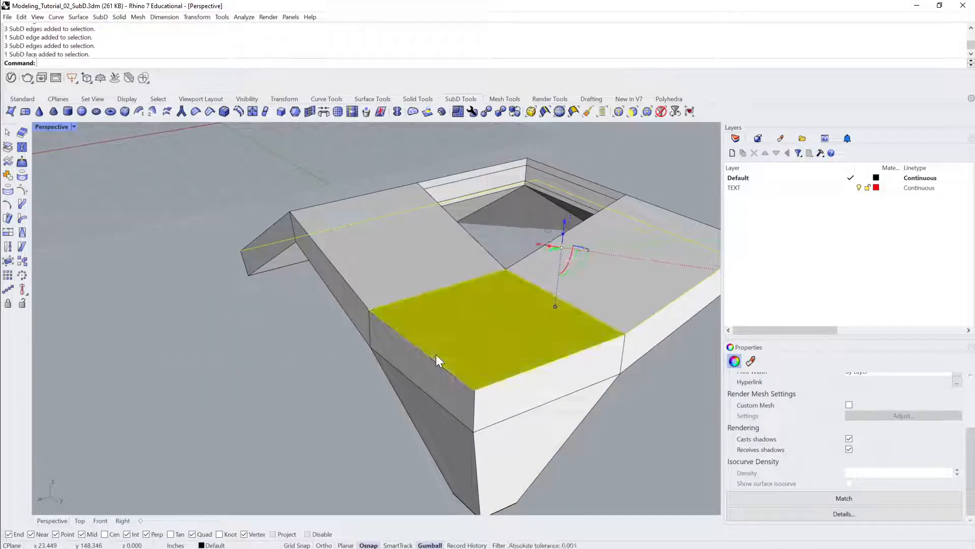
{"action": "left_click", "coordinate": [475, 329], "text": "ctrl+shift"}
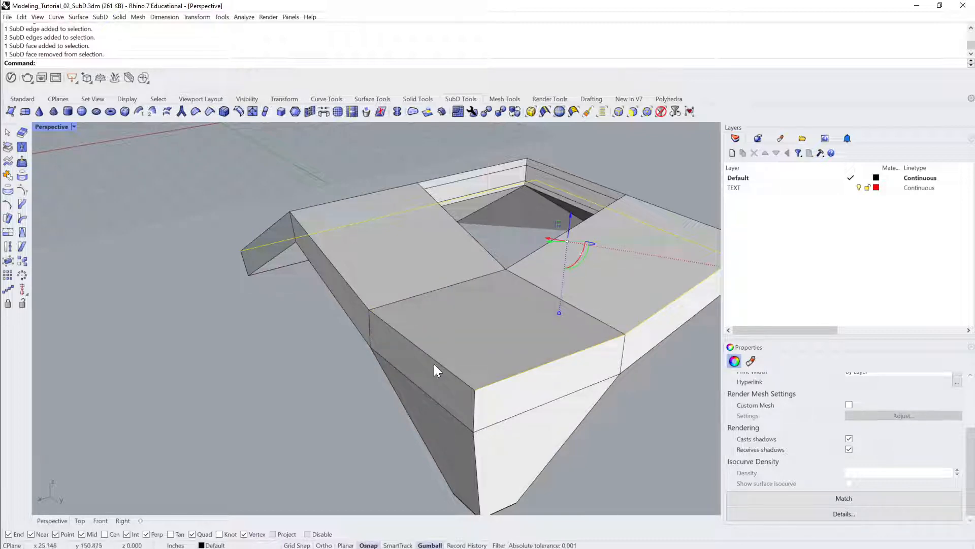
{"action": "double_click", "coordinate": [441, 363], "text": "ctrl+shift"}
{"action": "right_click_drag", "start_coordinate": [441, 364], "coordinate": [431, 294]}
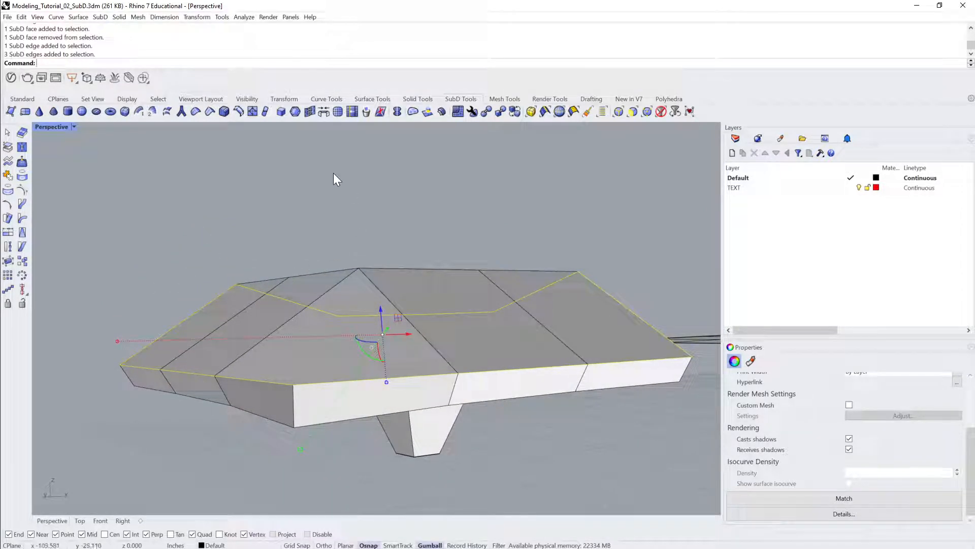
Insert an edge loop on the side wall just below the upper rim with BothSides=No and OffsetMode=Proportional.
{"action": "left_click", "coordinate": [239, 111]}
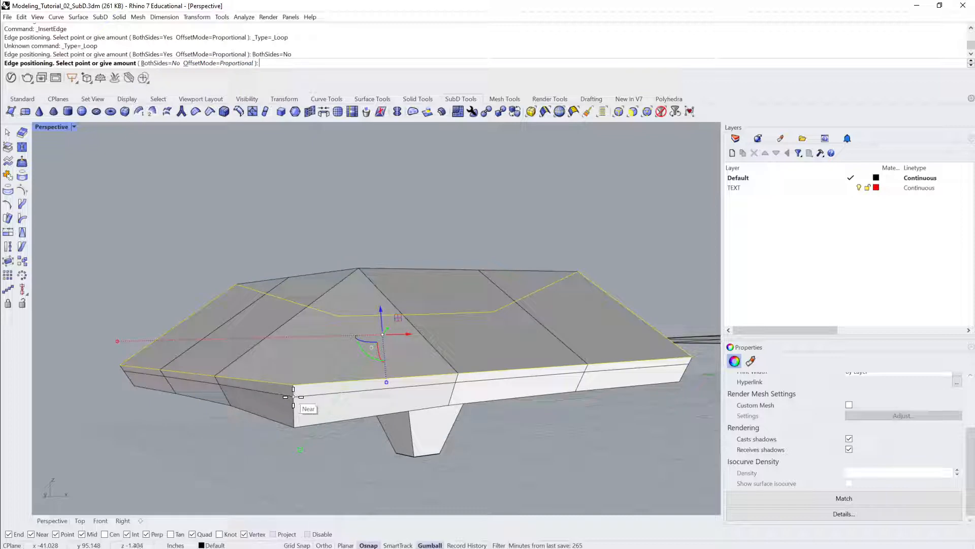
{"action": "scroll", "coordinate": [294, 397], "scroll_direction": "up", "scroll_amount": 4}
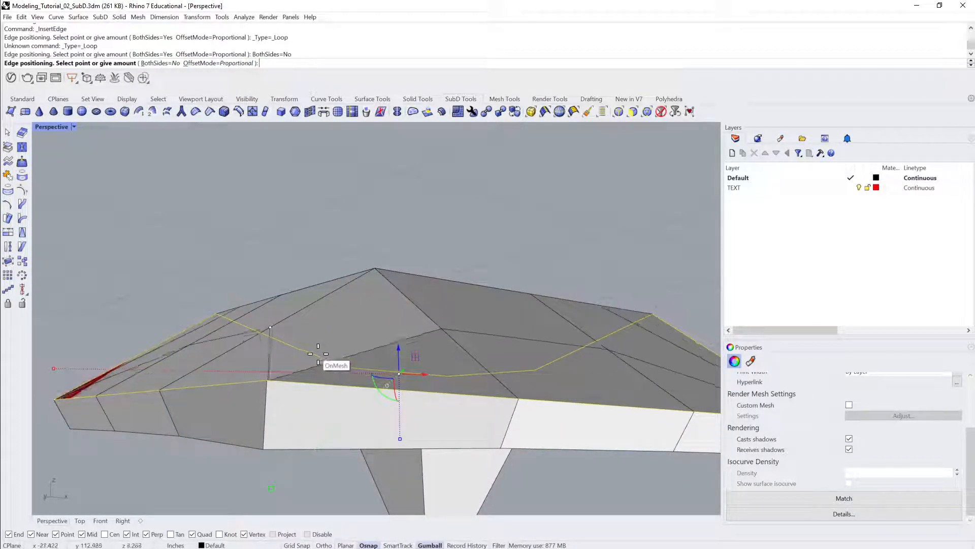
{"action": "left_click", "coordinate": [271, 392]}
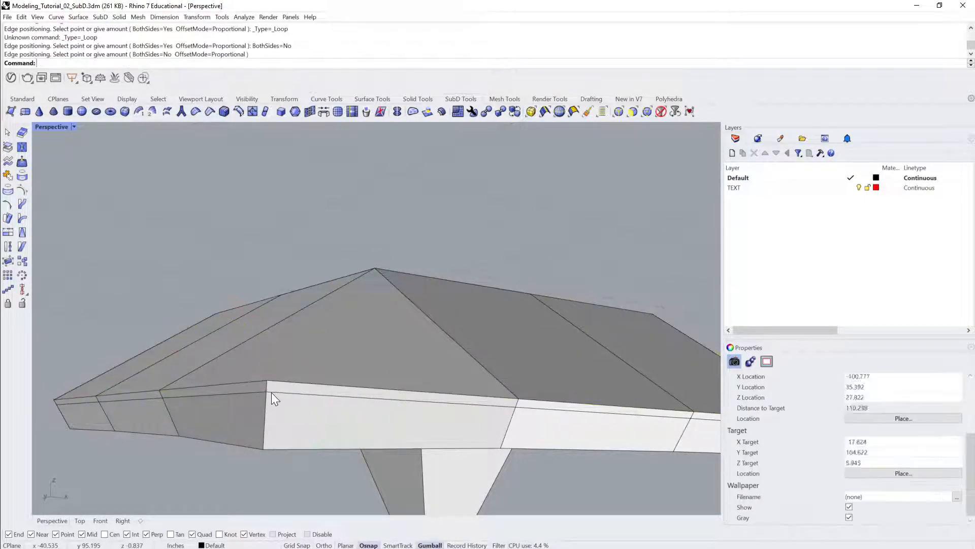
Switch the SubD display to smooth and examine the rounding along the solid's outer rim.
{"action": "right_click_drag", "start_coordinate": [271, 393], "coordinate": [429, 365]}
{"action": "left_click", "coordinate": [426, 359]}
{"action": "key", "text": "Tab"}
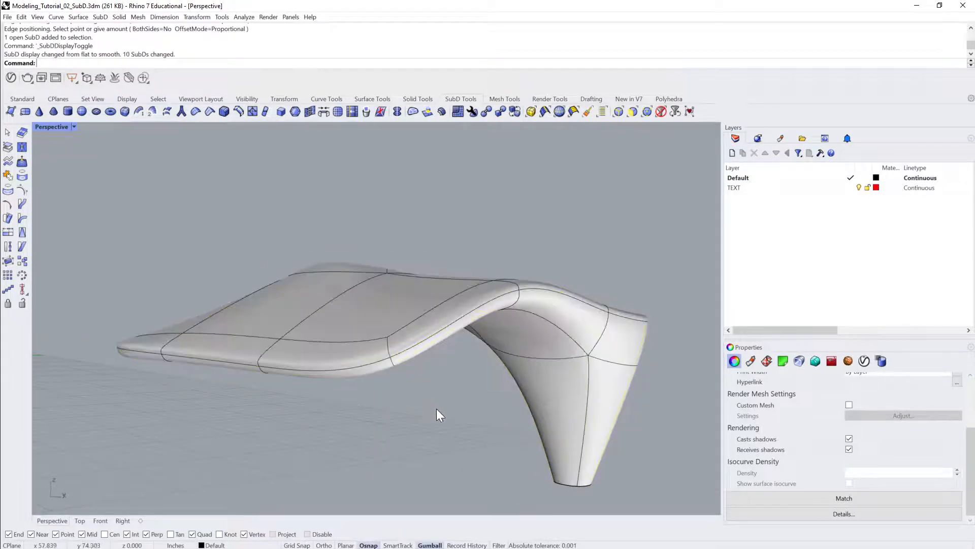
{"action": "left_click", "coordinate": [437, 409]}
{"action": "right_click_drag", "start_coordinate": [437, 408], "coordinate": [219, 435]}
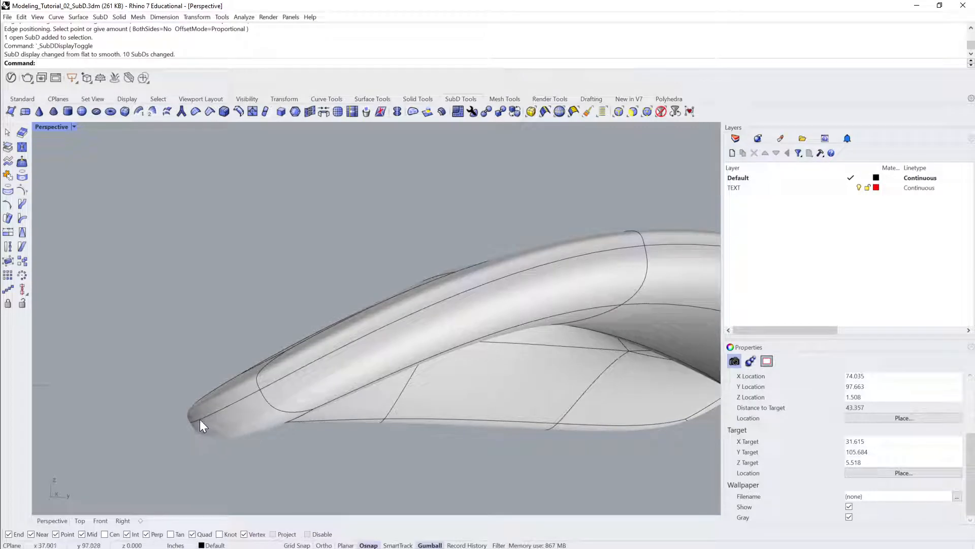
Compare the rim's corner in flat and smooth SubD display, ending in flat display.
{"action": "key", "text": "Tab"}
{"action": "key", "text": "Tab"}
{"action": "key", "text": "Tab"}
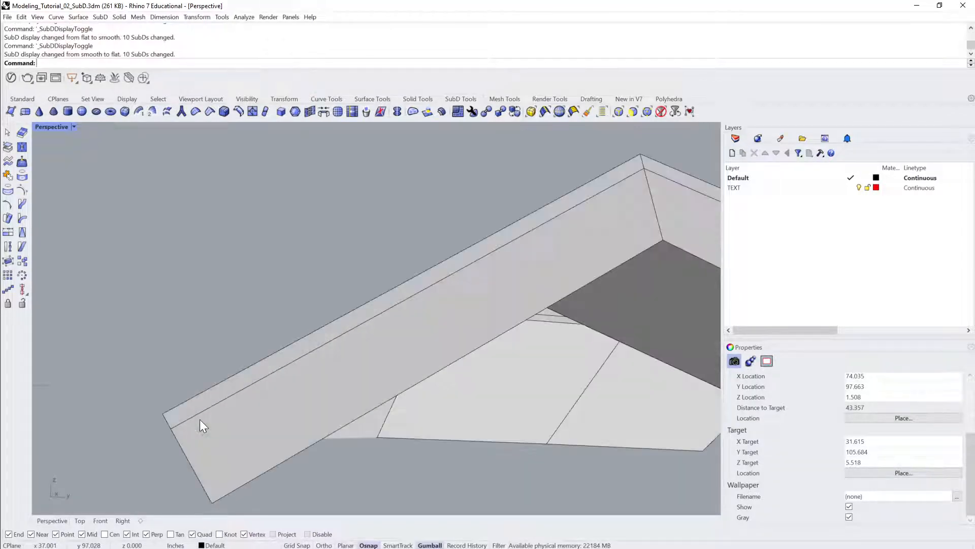
{"action": "key", "text": "Tab"}
{"action": "key", "text": "Tab"}
{"action": "right_click_drag", "start_coordinate": [197, 420], "coordinate": [282, 365]}
{"action": "double_click", "coordinate": [313, 420], "text": "ctrl+shift"}
{"action": "scroll", "coordinate": [282, 366], "scroll_direction": "up", "scroll_amount": 3}
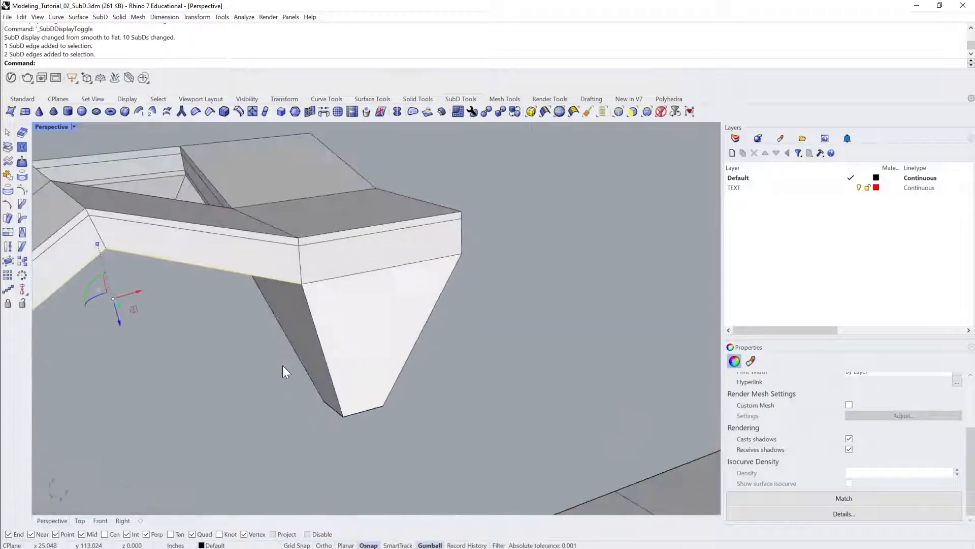
{"action": "left_click", "coordinate": [318, 329], "text": "ctrl+shift"}
{"action": "right_click_drag", "start_coordinate": [407, 340], "coordinate": [356, 287]}
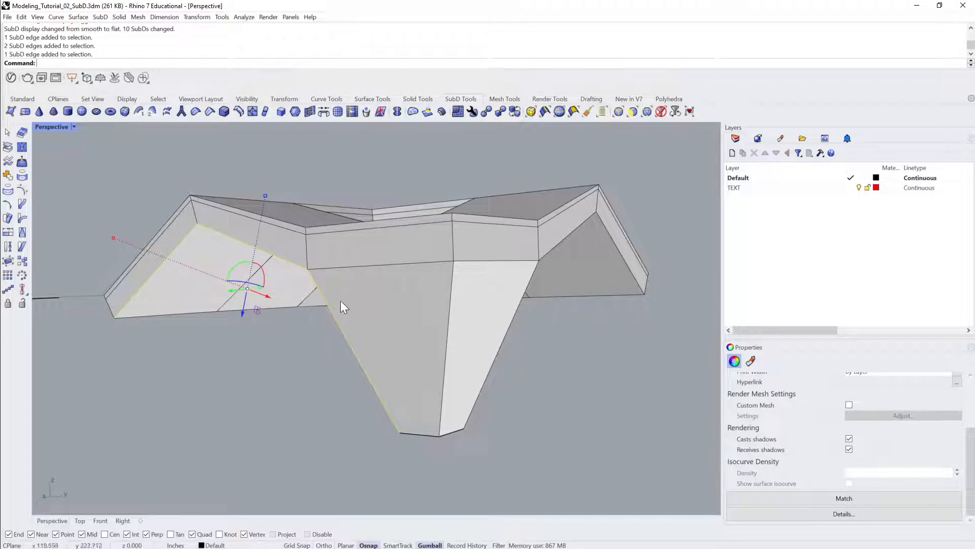
{"action": "right_click_drag", "start_coordinate": [305, 317], "coordinate": [363, 300]}
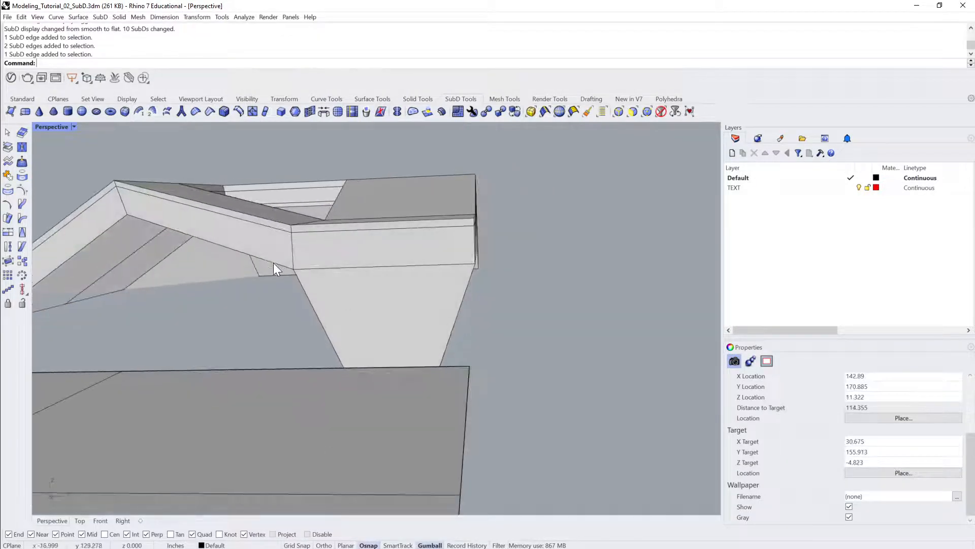
Select the edges of the solid's lower outer rim all the way around, including those above the leg.
{"action": "left_click", "coordinate": [274, 263], "text": "ctrl+shift"}
{"action": "right_click_drag", "start_coordinate": [331, 266], "coordinate": [472, 279]}
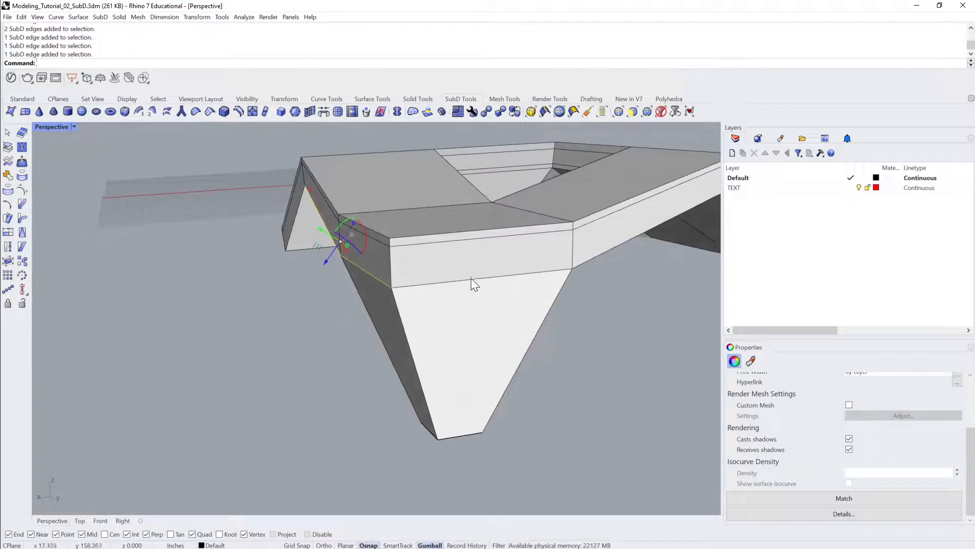
{"action": "left_click", "coordinate": [472, 279], "text": "ctrl+shift"}
{"action": "left_click", "coordinate": [586, 258], "text": "ctrl+shift"}
{"action": "scroll", "coordinate": [586, 258], "scroll_direction": "down", "scroll_amount": 5}
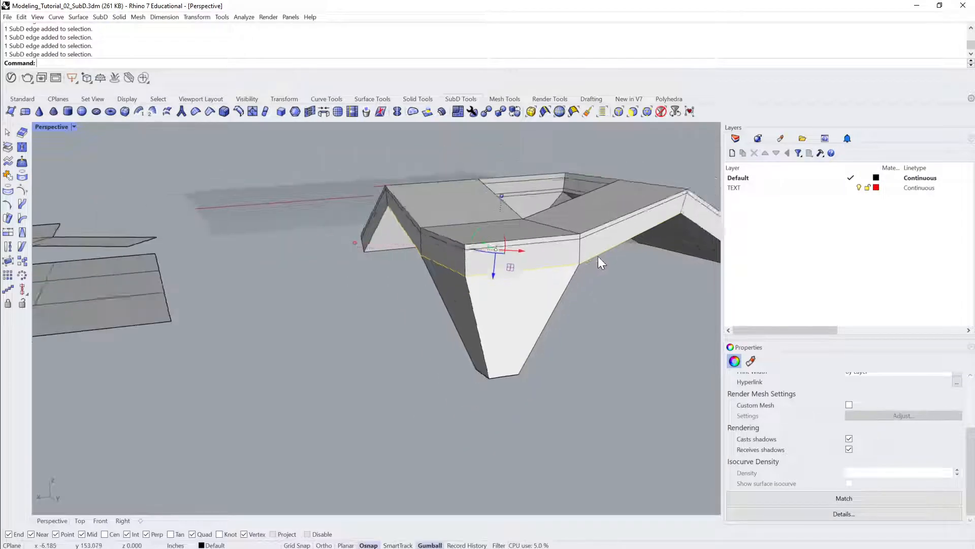
{"action": "right_click_drag", "start_coordinate": [598, 257], "coordinate": [529, 345], "text": "shift"}
{"action": "left_click", "coordinate": [400, 294], "text": "ctrl+shift"}
{"action": "scroll", "coordinate": [528, 346], "scroll_direction": "up", "scroll_amount": 3}
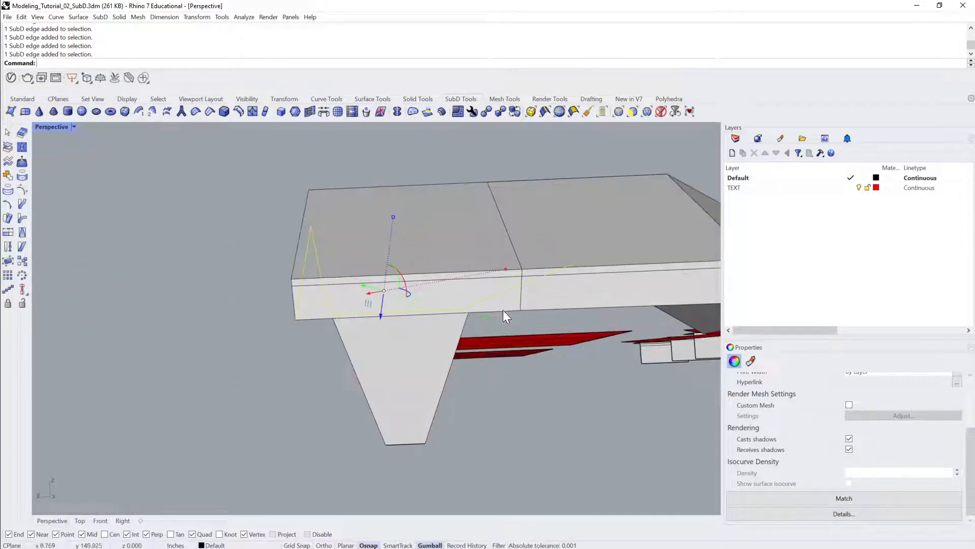
{"action": "right_click_drag", "start_coordinate": [503, 311], "coordinate": [438, 309]}
{"action": "left_click", "coordinate": [438, 310], "text": "ctrl+shift"}
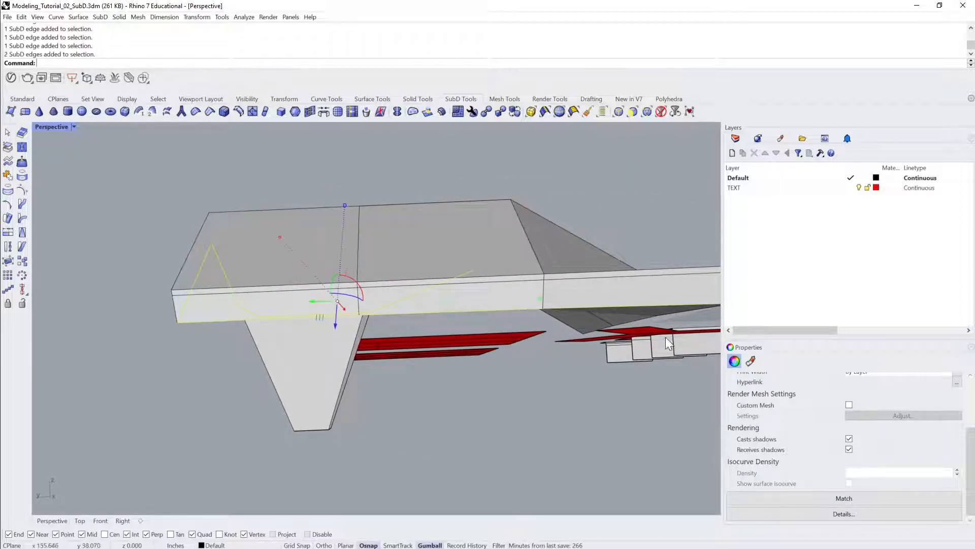
{"action": "right_click_drag", "start_coordinate": [665, 337], "coordinate": [473, 325]}
{"action": "double_click", "coordinate": [482, 308], "text": "ctrl+shift"}
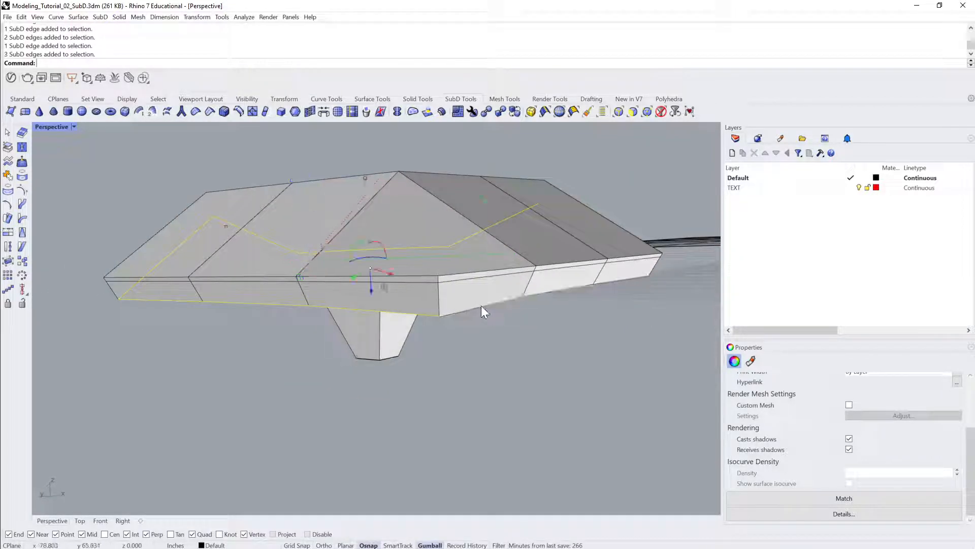
{"action": "right_click_drag", "start_coordinate": [550, 308], "coordinate": [391, 369]}
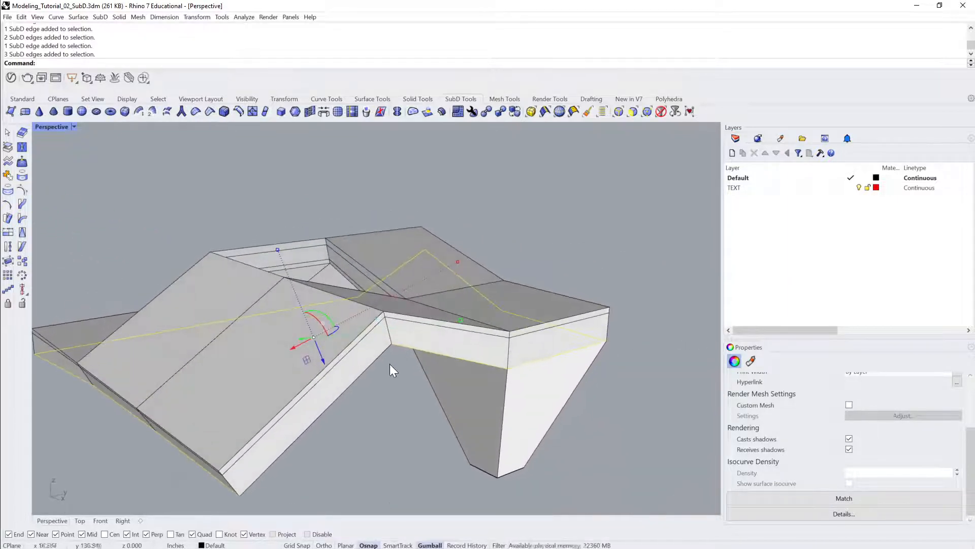
{"action": "left_click", "coordinate": [363, 372], "text": "ctrl+shift"}
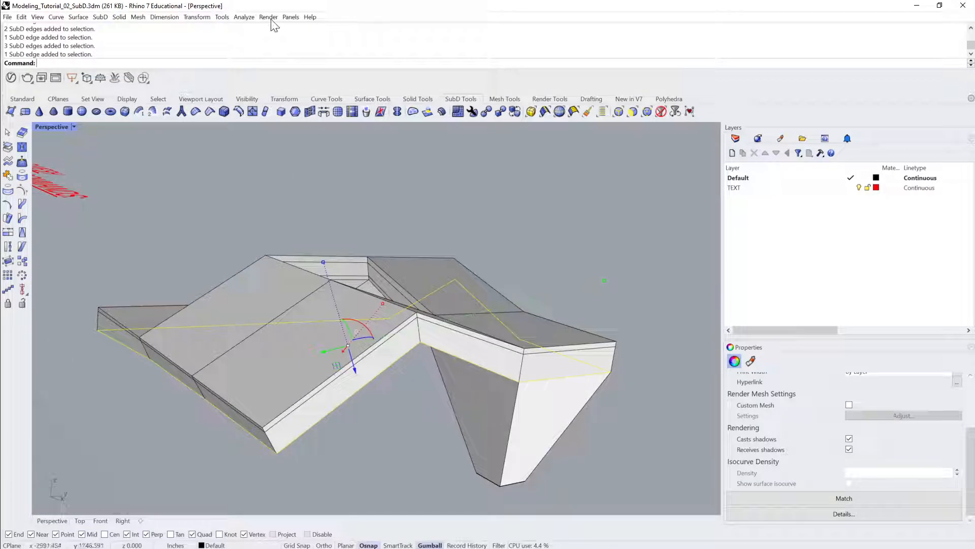
Insert an edge loop on the side wall just above the lower rim with BothSides=No and OffsetMode=Proportional.
{"action": "left_click", "coordinate": [240, 109]}
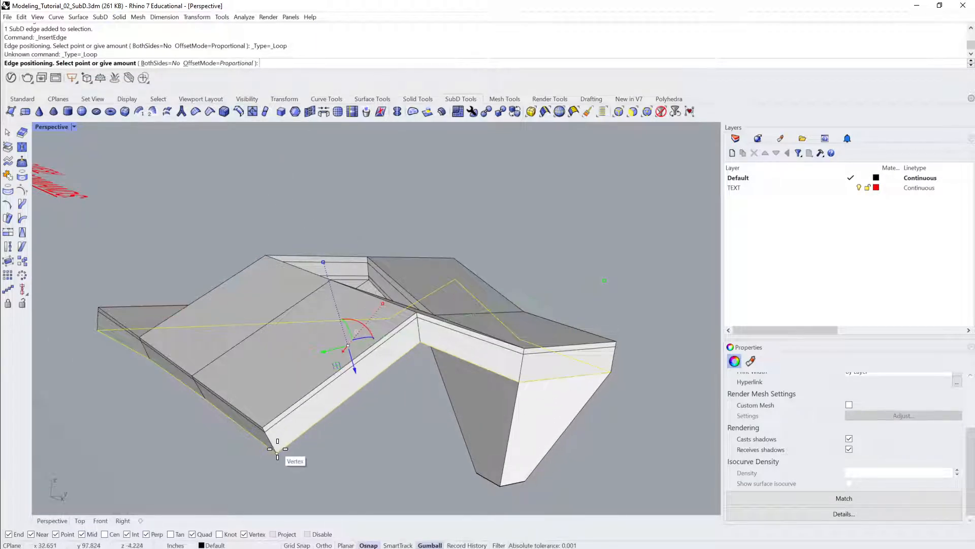
{"action": "scroll", "coordinate": [270, 442], "scroll_direction": "up", "scroll_amount": 5}
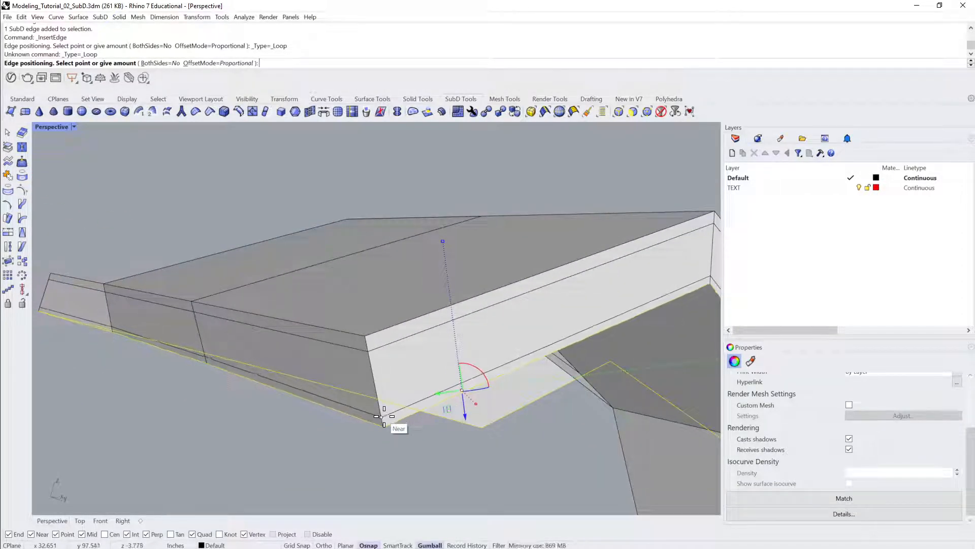
{"action": "left_click", "coordinate": [384, 416]}
{"action": "scroll", "coordinate": [384, 416], "scroll_direction": "down", "scroll_amount": 5}
{"action": "right_click_drag", "start_coordinate": [384, 416], "coordinate": [476, 316]}
{"action": "left_click", "coordinate": [463, 306]}
Examine the rounding of the upper and lower rims in smooth SubD display, then return to flat display.
{"action": "key", "text": "Tab"}
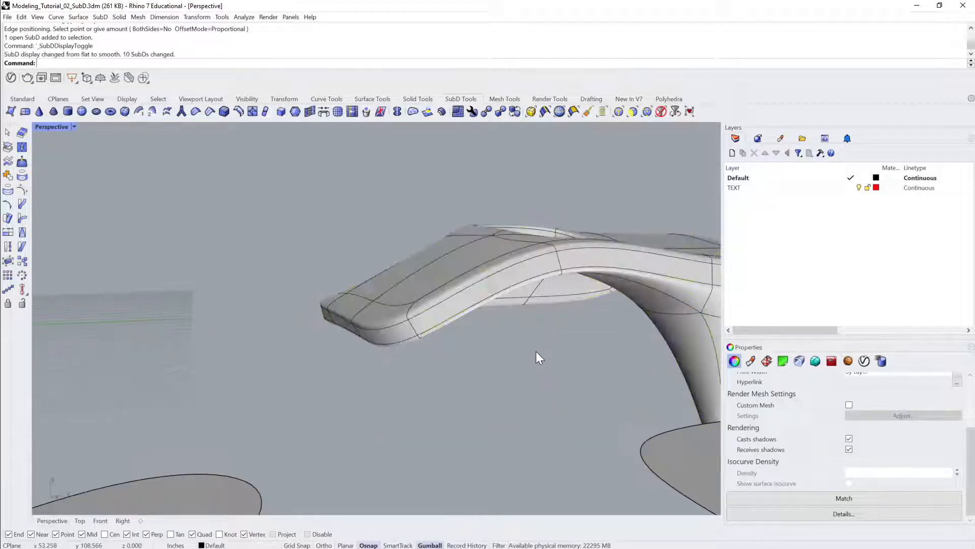
{"action": "left_click", "coordinate": [483, 356]}
{"action": "mouse_move", "coordinate": [484, 356]}
{"action": "right_mouse_down"}
{"action": "mouse_move", "coordinate": [709, 320]}
{"action": "mouse_move", "coordinate": [604, 290]}
{"action": "mouse_move", "coordinate": [498, 335]}
{"action": "mouse_move", "coordinate": [519, 342]}
{"action": "mouse_move", "coordinate": [438, 341]}
{"action": "mouse_move", "coordinate": [429, 361]}
{"action": "mouse_move", "coordinate": [393, 366]}
{"action": "mouse_move", "coordinate": [441, 342]}
{"action": "mouse_move", "coordinate": [513, 329]}
{"action": "mouse_move", "coordinate": [462, 348]}
{"action": "mouse_move", "coordinate": [388, 344]}
{"action": "mouse_move", "coordinate": [268, 312]}
{"action": "mouse_move", "coordinate": [377, 254]}
{"action": "mouse_move", "coordinate": [623, 296]}
{"action": "mouse_move", "coordinate": [600, 294]}
{"action": "mouse_move", "coordinate": [529, 327]}
{"action": "mouse_move", "coordinate": [459, 287]}
{"action": "mouse_move", "coordinate": [417, 293]}
{"action": "mouse_move", "coordinate": [657, 367]}
{"action": "mouse_move", "coordinate": [460, 345]}
{"action": "mouse_move", "coordinate": [487, 323]}
{"action": "mouse_move", "coordinate": [458, 304]}
{"action": "mouse_move", "coordinate": [499, 277]}
{"action": "mouse_move", "coordinate": [648, 257]}
{"action": "mouse_move", "coordinate": [493, 319]}
{"action": "mouse_move", "coordinate": [638, 298]}
{"action": "mouse_move", "coordinate": [452, 308]}
{"action": "mouse_move", "coordinate": [643, 265]}
{"action": "mouse_move", "coordinate": [560, 288]}
{"action": "mouse_move", "coordinate": [562, 273]}
{"action": "mouse_move", "coordinate": [451, 343]}
{"action": "mouse_move", "coordinate": [467, 348]}
{"action": "mouse_move", "coordinate": [492, 337]}
{"action": "mouse_move", "coordinate": [485, 363]}
{"action": "right_mouse_up"}
{"action": "left_click", "coordinate": [417, 294]}
{"action": "left_click", "coordinate": [651, 366]}
{"action": "left_click", "coordinate": [451, 308]}
{"action": "key", "text": "Tab"}
{"action": "left_click", "coordinate": [641, 266]}
{"action": "scroll", "coordinate": [451, 344], "scroll_direction": "up", "scroll_amount": 7}
{"action": "scroll", "coordinate": [468, 348], "scroll_direction": "down", "scroll_amount": 6}
Undo the inserted edge loops, the opening and the leg's scaling, keeping the leg's extrusion from the closed solid.
{"action": "key", "text": "ctrl+z"}
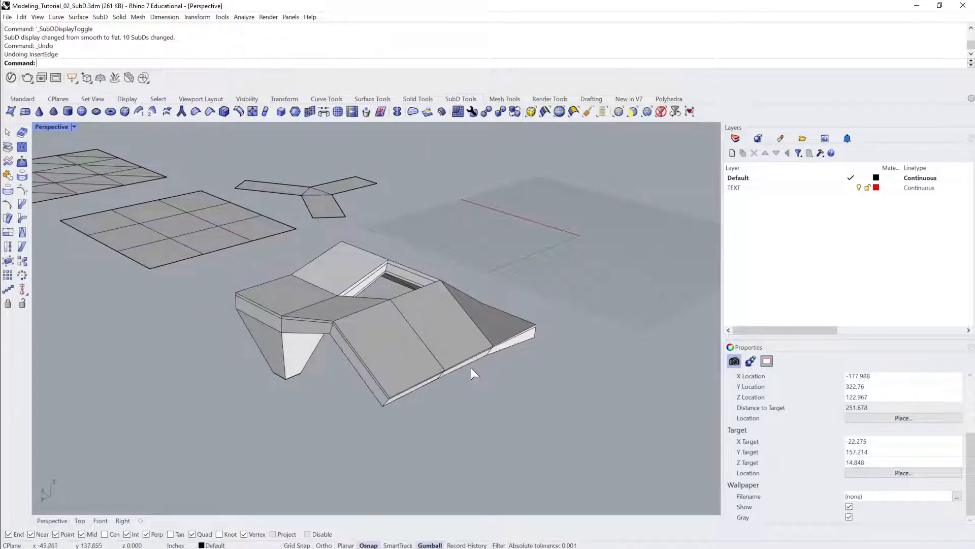
{"action": "key", "text": "ctrl+z"}
{"action": "key", "text": "ctrl+z"}
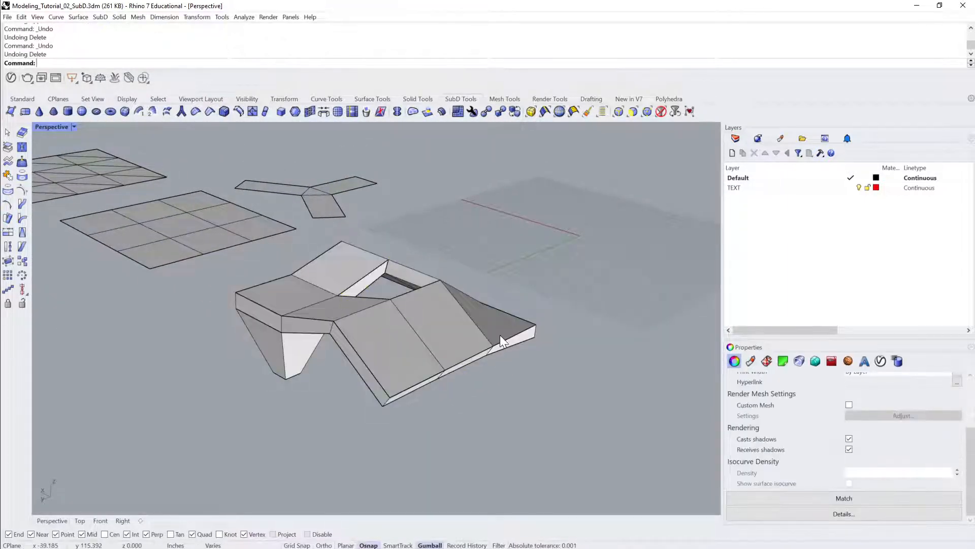
{"action": "key", "text": "ctrl+z"}
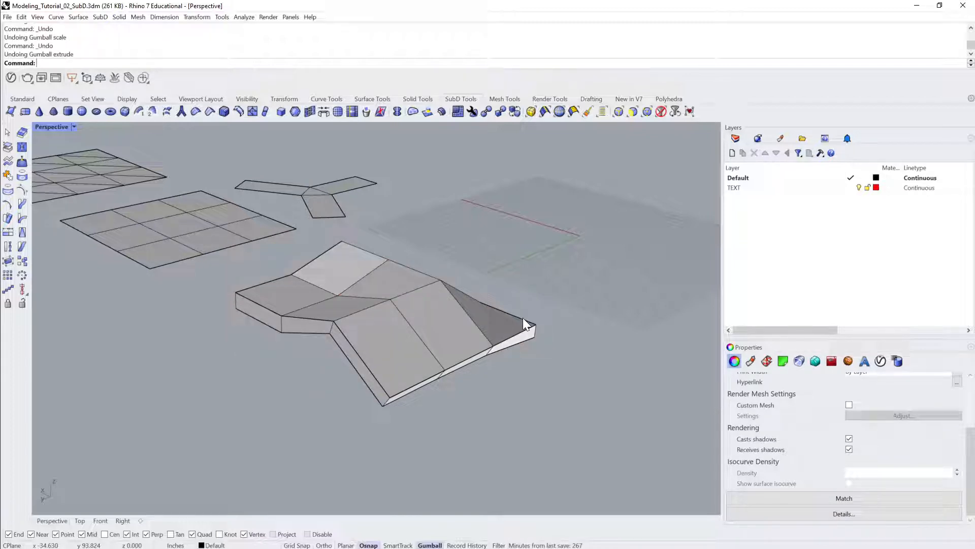
{"action": "right_click_drag", "start_coordinate": [533, 337], "coordinate": [508, 349]}
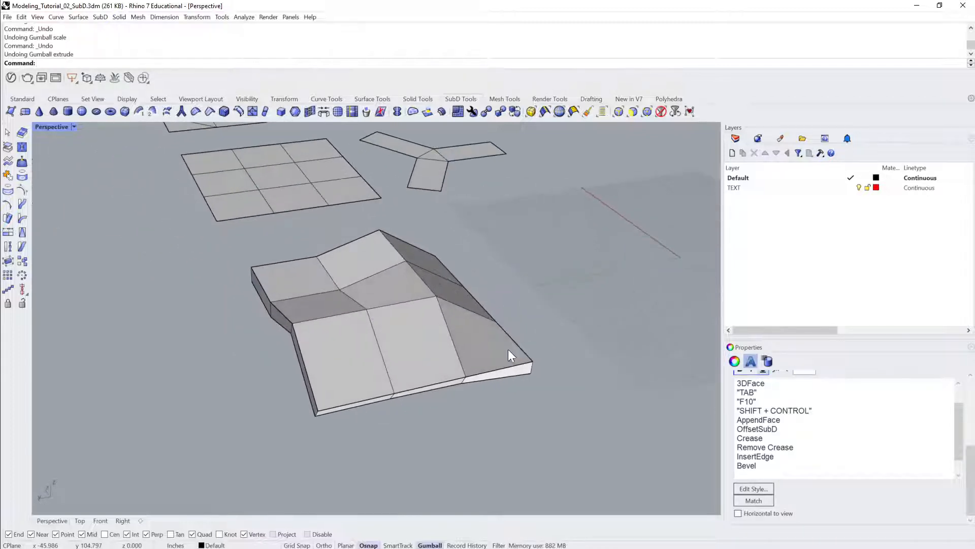
{"action": "scroll", "coordinate": [416, 331], "scroll_direction": "down", "scroll_amount": 5}
{"action": "right_click_drag", "start_coordinate": [416, 332], "coordinate": [440, 328], "text": "shift"}
{"action": "key", "text": "ctrl+y"}
Duplicate the closed solid with its straight leg, placing the copy beside the original.
{"action": "left_click", "coordinate": [530, 334]}
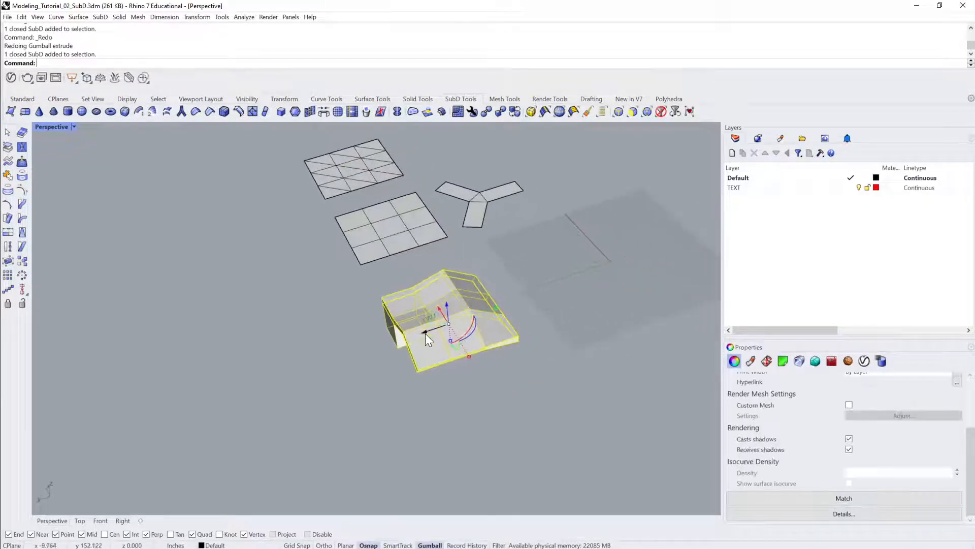
{"action": "key", "text": "alt"}
{"action": "left_click_drag", "start_coordinate": [427, 330], "coordinate": [262, 357]}
{"action": "left_click", "coordinate": [499, 390]}
{"action": "right_click_drag", "start_coordinate": [498, 390], "coordinate": [536, 365]}
{"action": "left_click", "coordinate": [498, 357]}
{"action": "scroll", "coordinate": [573, 381], "scroll_direction": "up", "scroll_amount": 3}
{"action": "left_click", "coordinate": [536, 366]}
{"action": "scroll", "coordinate": [458, 359], "scroll_direction": "down", "scroll_amount": 2}
{"action": "right_click_drag", "start_coordinate": [458, 358], "coordinate": [497, 383]}
{"action": "scroll", "coordinate": [497, 385], "scroll_direction": "up", "scroll_amount": 6}
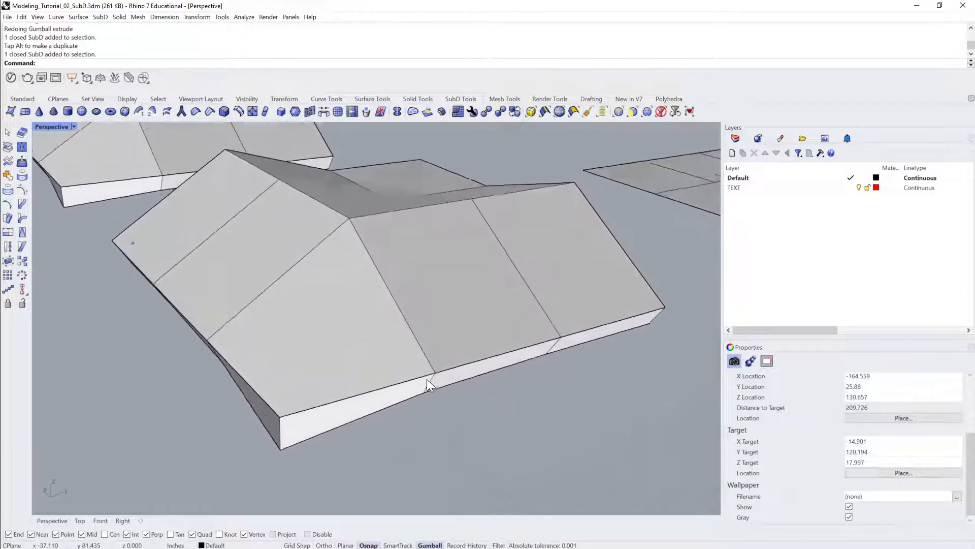
{"action": "right_click_drag", "start_coordinate": [451, 351], "coordinate": [445, 397]}
{"action": "right_click_drag", "start_coordinate": [383, 400], "coordinate": [529, 252]}
{"action": "scroll", "coordinate": [424, 409], "scroll_direction": "down", "scroll_amount": 5}
Select both solids and move them together farther away from the flat sample surfaces.
{"action": "left_click_drag", "start_coordinate": [529, 252], "coordinate": [380, 389]}
{"action": "right_click_drag", "start_coordinate": [381, 389], "coordinate": [558, 335]}
{"action": "left_click_drag", "start_coordinate": [541, 332], "coordinate": [321, 285]}
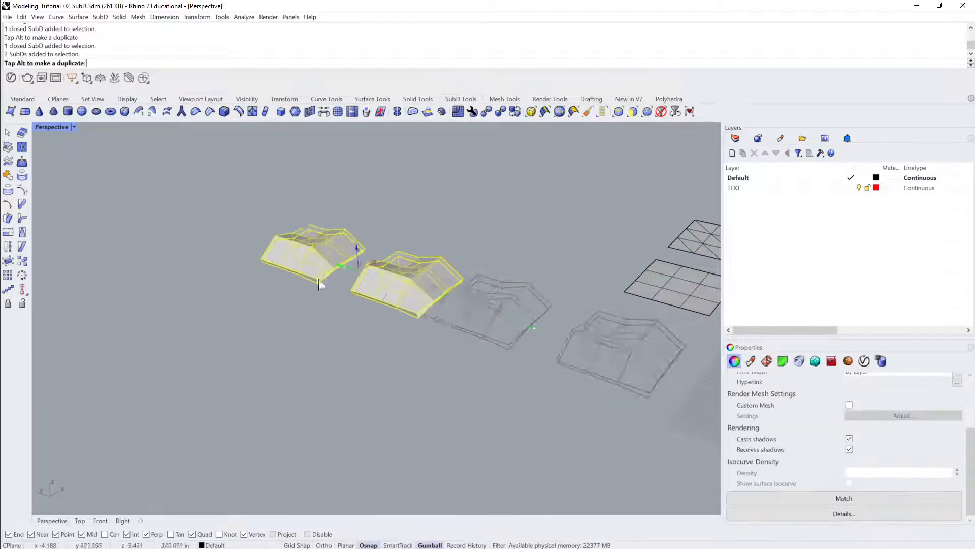
Examine the moved solid's side walls and lower outer edges from several angles.
{"action": "scroll", "coordinate": [402, 330], "scroll_direction": "up", "scroll_amount": 3}
{"action": "left_click", "coordinate": [414, 341]}
{"action": "scroll", "coordinate": [425, 340], "scroll_direction": "up", "scroll_amount": 5}
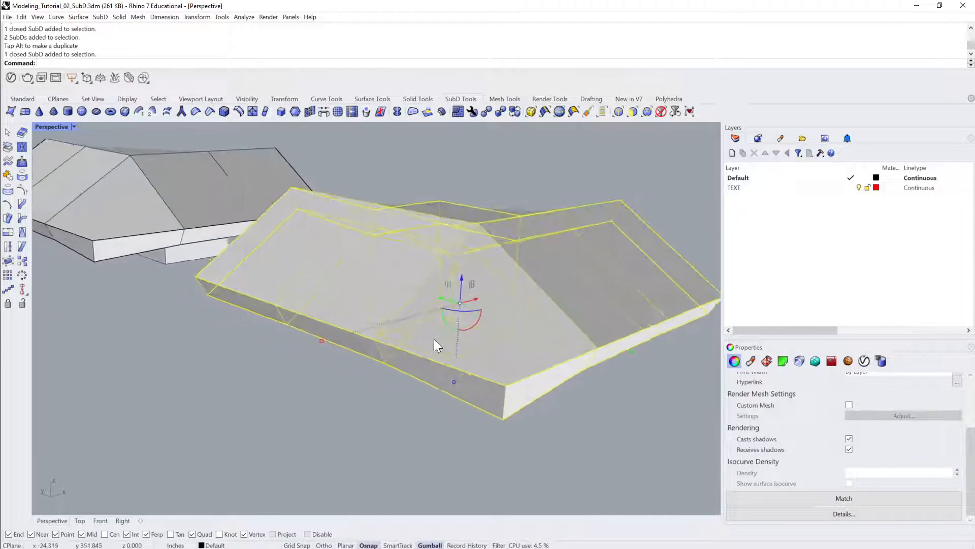
{"action": "right_click_drag", "start_coordinate": [436, 339], "coordinate": [435, 339]}
{"action": "left_click", "coordinate": [346, 426]}
{"action": "right_click_drag", "start_coordinate": [345, 426], "coordinate": [383, 348]}
{"action": "right_click_drag", "start_coordinate": [456, 361], "coordinate": [349, 382]}
{"action": "scroll", "coordinate": [387, 359], "scroll_direction": "up", "scroll_amount": 5}
{"action": "scroll", "coordinate": [387, 359], "scroll_direction": "down", "scroll_amount": 5}
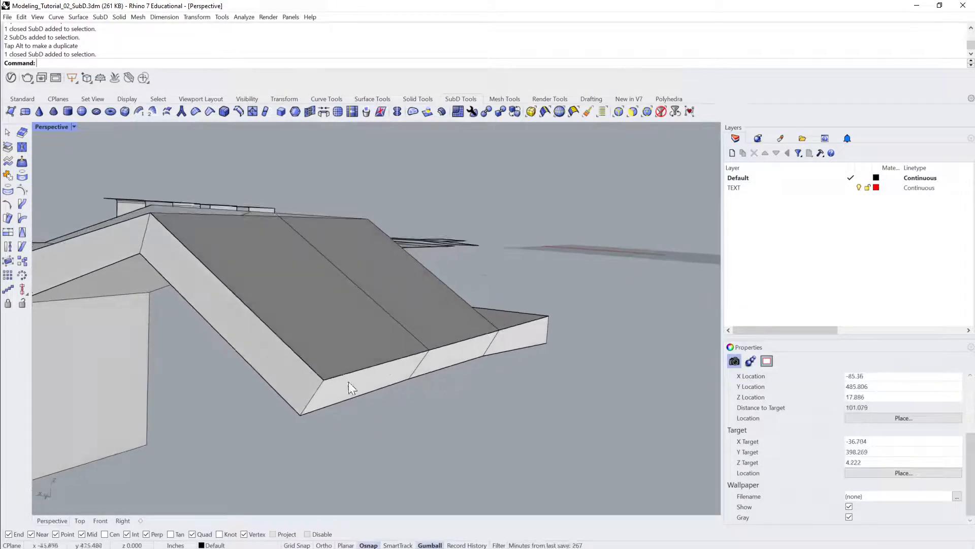
{"action": "right_click_drag", "start_coordinate": [372, 414], "coordinate": [506, 363]}
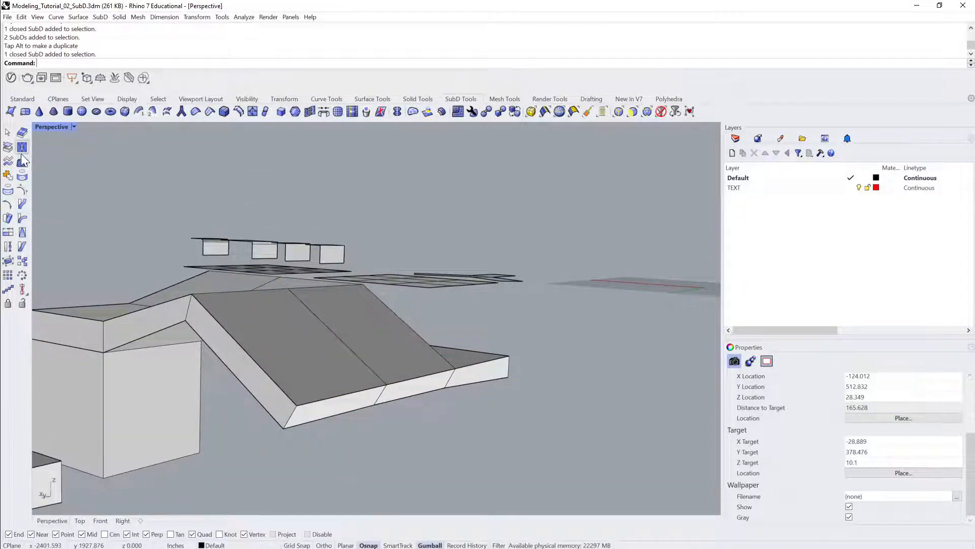
{"action": "right_click_drag", "start_coordinate": [116, 203], "coordinate": [345, 304]}
Draw a straight guide polyline between the two end corners of the lower outer edge on the solid's long side.
{"action": "left_click", "coordinate": [9, 133]}
{"action": "right_click_drag", "start_coordinate": [402, 345], "coordinate": [364, 304]}
{"action": "left_click", "coordinate": [181, 420]}
{"action": "right_click_drag", "start_coordinate": [179, 397], "coordinate": [336, 372]}
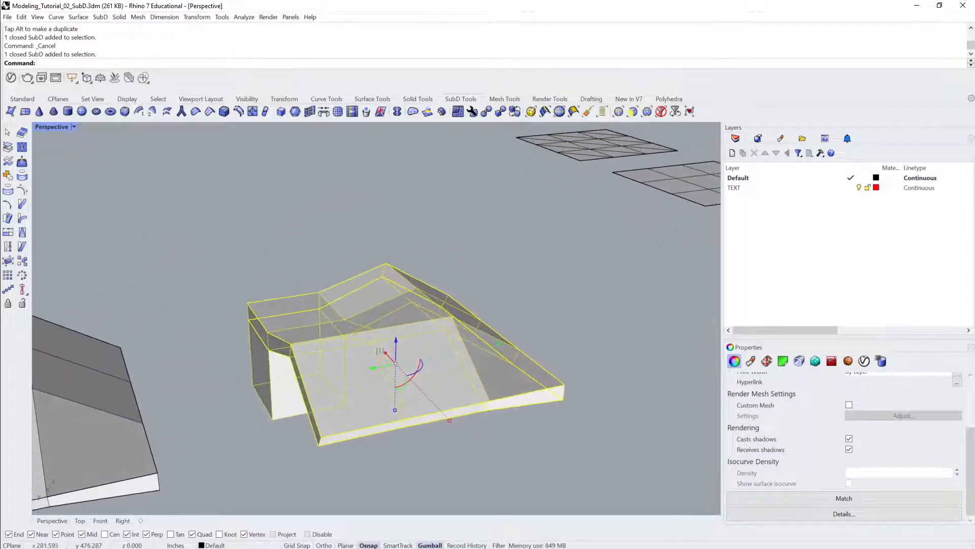
{"action": "left_click", "coordinate": [24, 98]}
{"action": "left_click", "coordinate": [8, 147]}
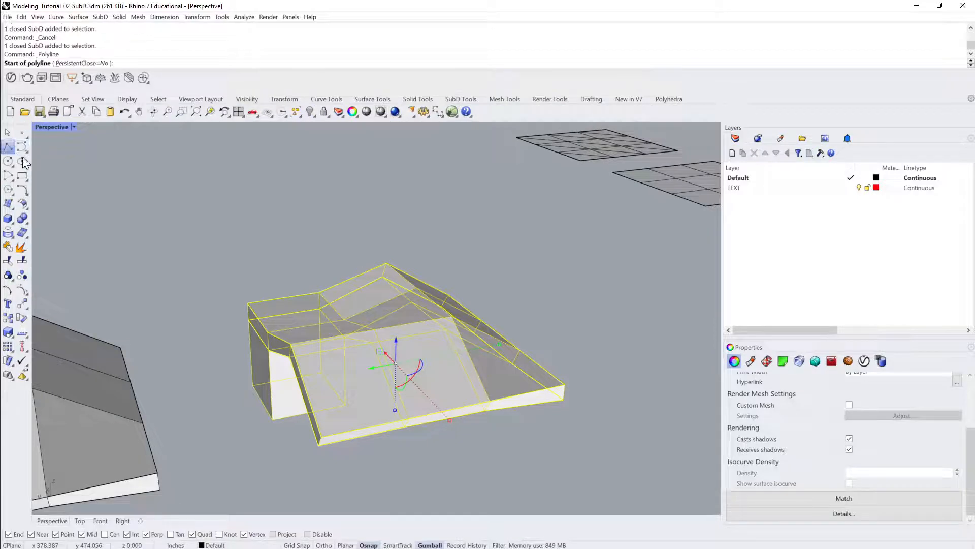
{"action": "right_click", "coordinate": [564, 403]}
{"action": "right_click_drag", "start_coordinate": [565, 403], "coordinate": [419, 448]}
{"action": "scroll", "coordinate": [419, 448], "scroll_direction": "up", "scroll_amount": 5}
{"action": "left_click", "coordinate": [593, 488]}
{"action": "right_click_drag", "start_coordinate": [594, 489], "coordinate": [498, 442]}
Show the solid's control points, move the two intermediate lower-edge points perpendicularly onto the guide line, and delete the line.
{"action": "left_click", "coordinate": [498, 442]}
{"action": "key", "text": "F10"}
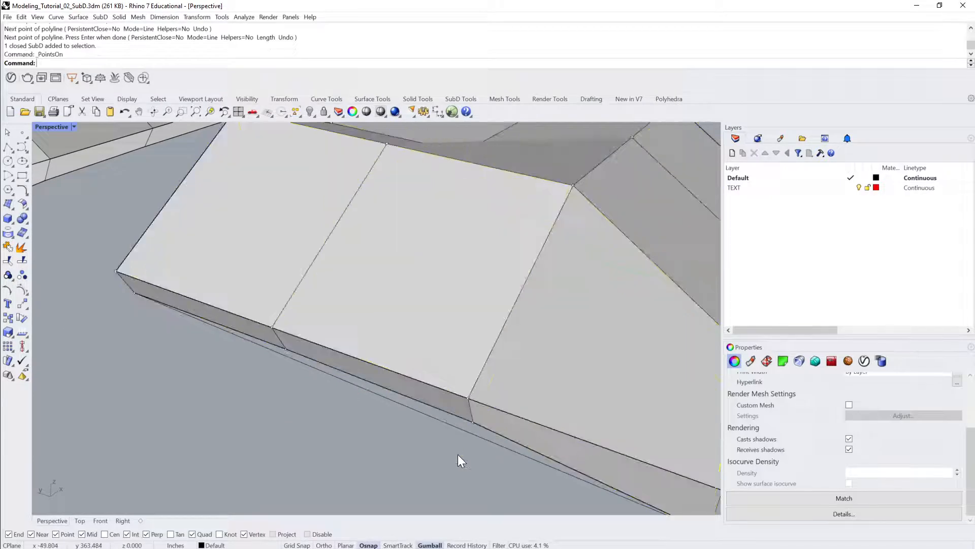
{"action": "left_click", "coordinate": [468, 425]}
{"action": "type", "text": "m"}
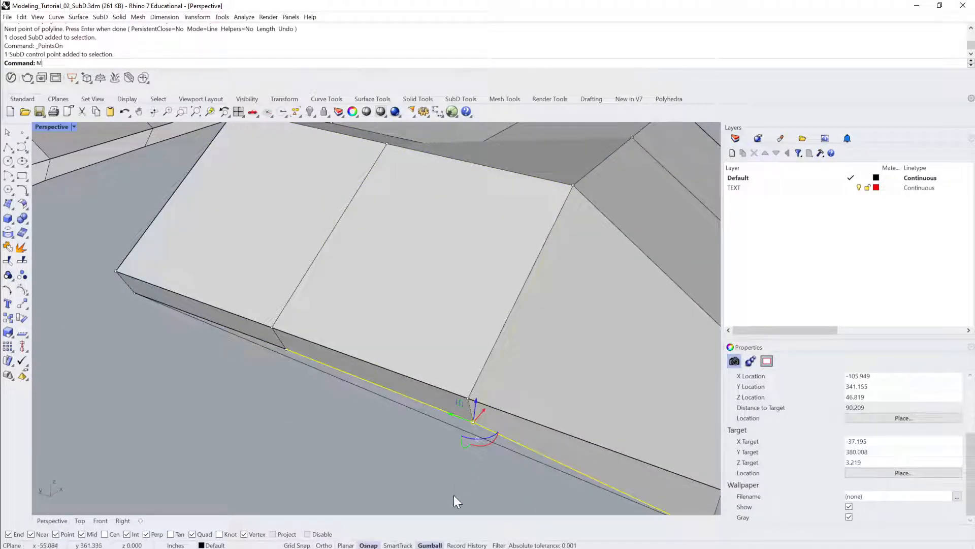
{"action": "key", "text": "Return"}
{"action": "left_click", "coordinate": [473, 423]}
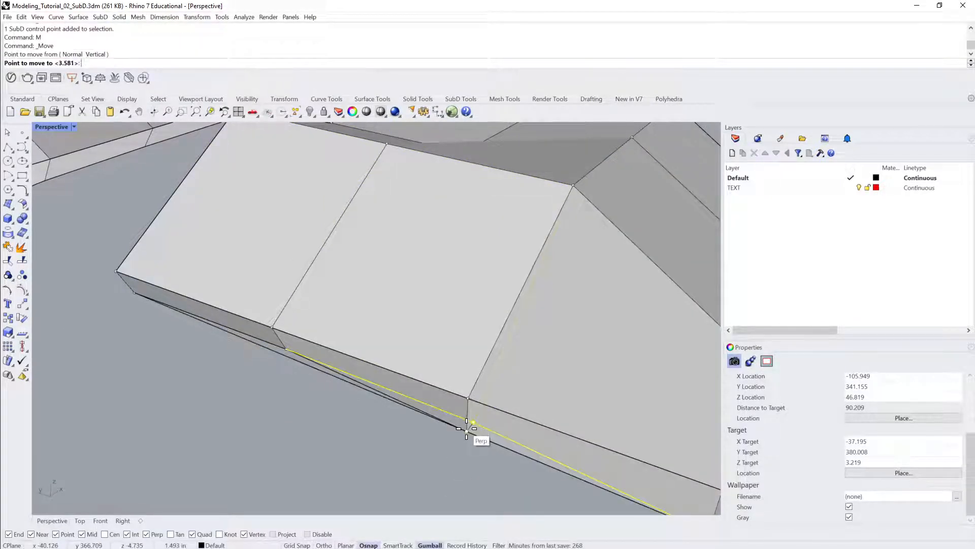
{"action": "type", "text": "m"}
{"action": "key", "text": "Return"}
{"action": "left_click", "coordinate": [286, 349]}
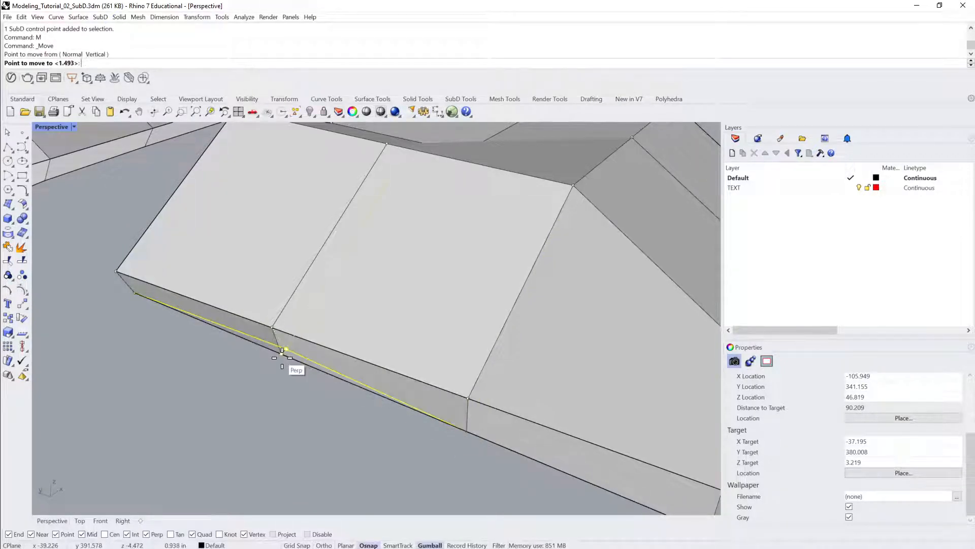
{"action": "right_click_drag", "start_coordinate": [341, 402], "coordinate": [368, 399]}
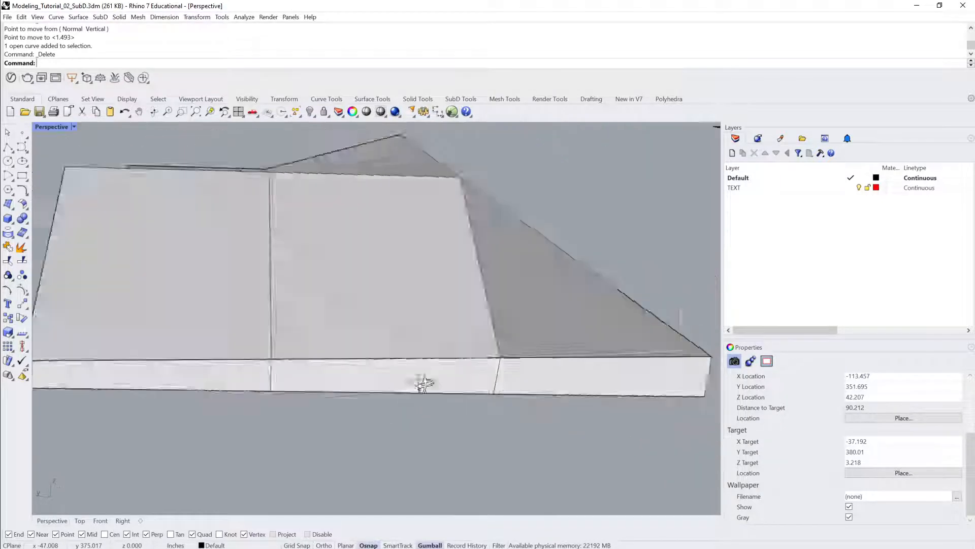
Examine the solid's side and the leg's rounded end in smooth SubD display, ending in flat display.
{"action": "left_click", "coordinate": [430, 347]}
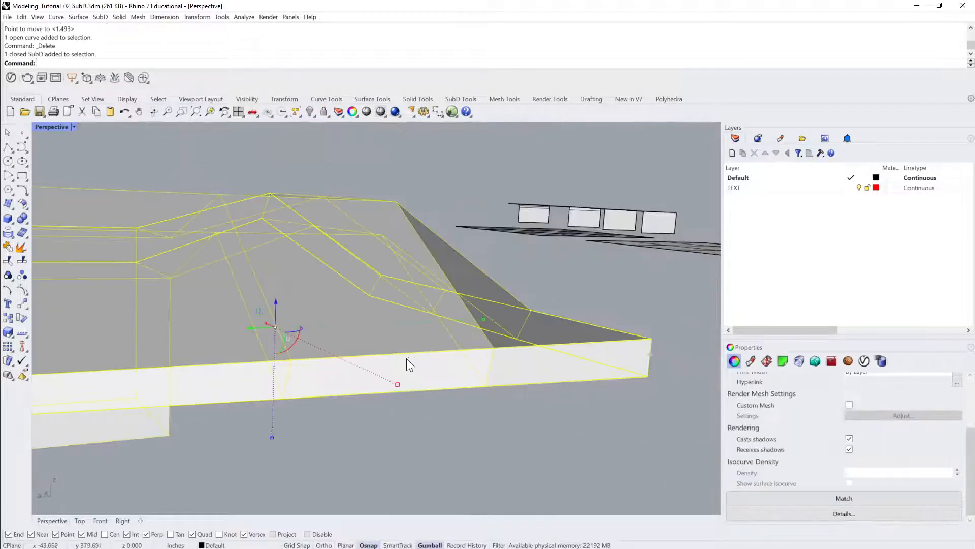
{"action": "key", "text": "Tab"}
{"action": "left_click", "coordinate": [420, 440]}
{"action": "right_click_drag", "start_coordinate": [420, 441], "coordinate": [478, 396]}
{"action": "left_click", "coordinate": [470, 366]}
{"action": "left_click", "coordinate": [405, 354]}
{"action": "scroll", "coordinate": [405, 354], "scroll_direction": "up", "scroll_amount": 2}
{"action": "left_click", "coordinate": [430, 345], "text": "ctrl+shift"}
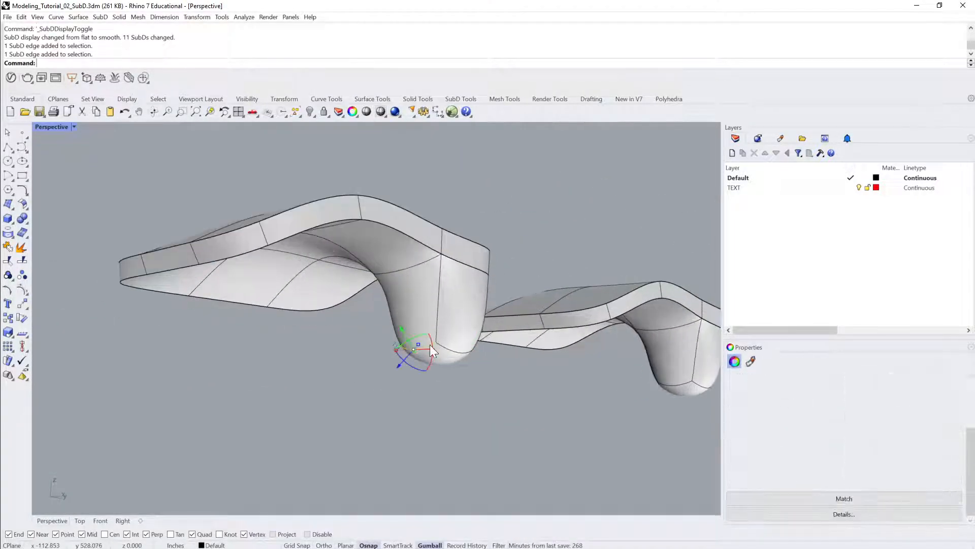
{"action": "key", "text": "Escape"}
{"action": "left_click", "coordinate": [434, 347]}
{"action": "key", "text": "Tab"}
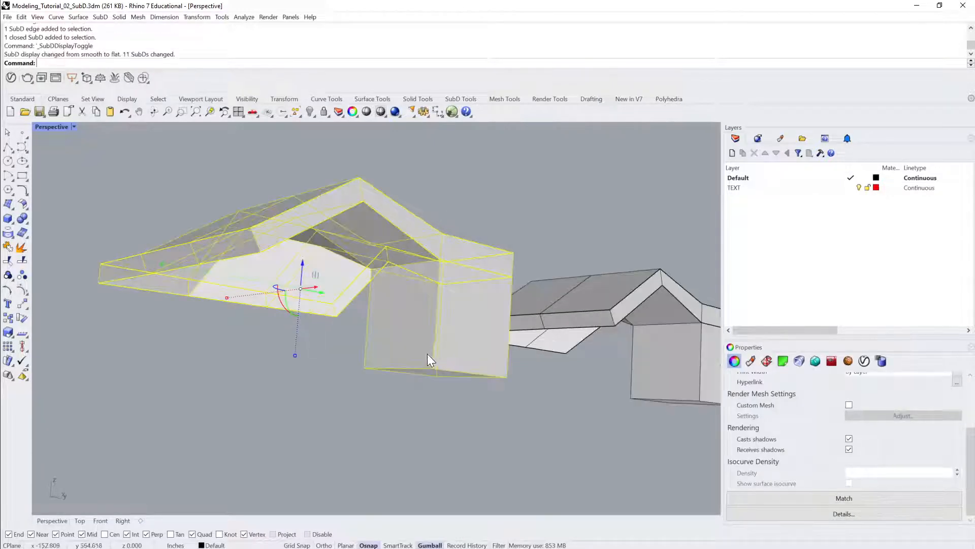
Select the four bottom edges of the solid's leg and add creases to them.
{"action": "left_click", "coordinate": [437, 387]}
{"action": "left_click", "coordinate": [452, 376], "text": "ctrl+shift"}
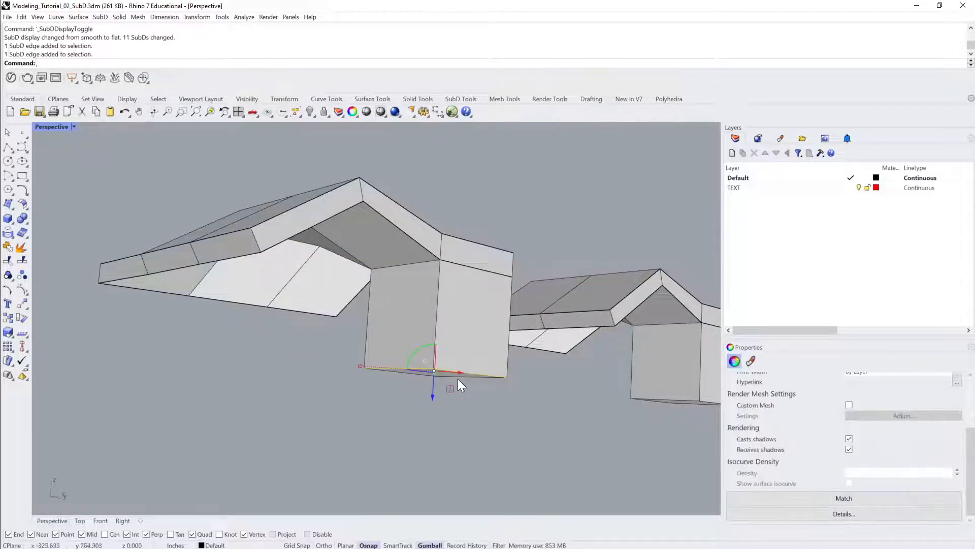
{"action": "left_click", "coordinate": [427, 377], "text": "ctrl+shift"}
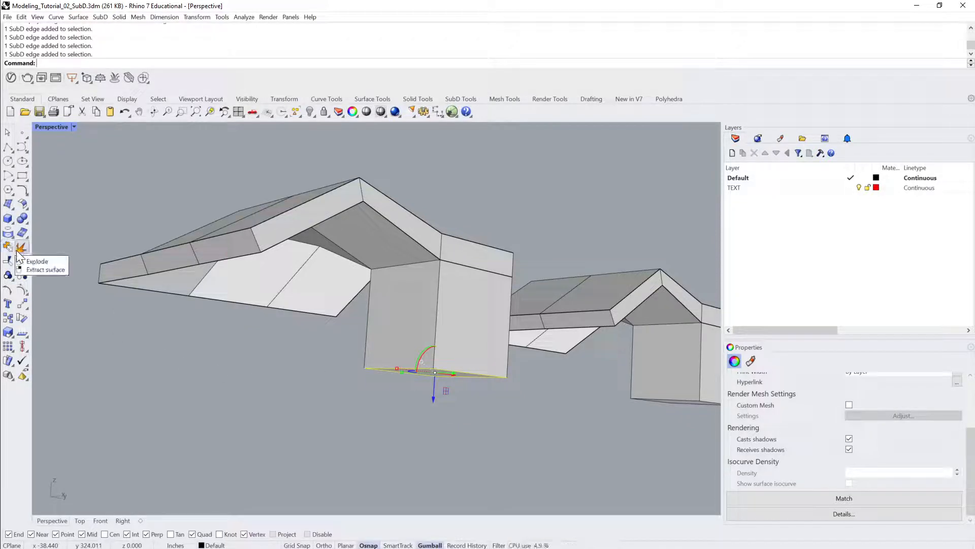
{"action": "left_click", "coordinate": [465, 100]}
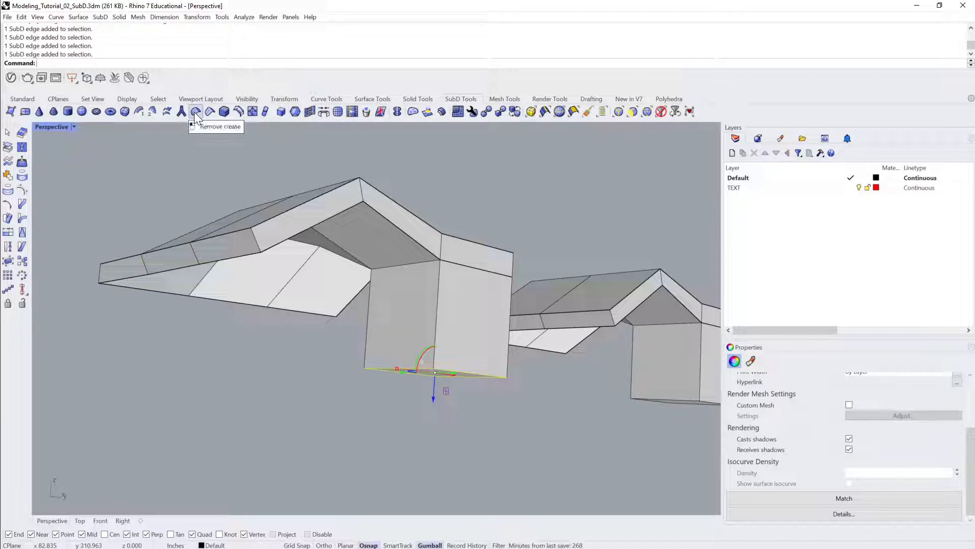
{"action": "key", "text": "Escape"}
Switch the SubD display to smooth and examine the leg's creased bottom end from several angles.
{"action": "left_click", "coordinate": [460, 347]}
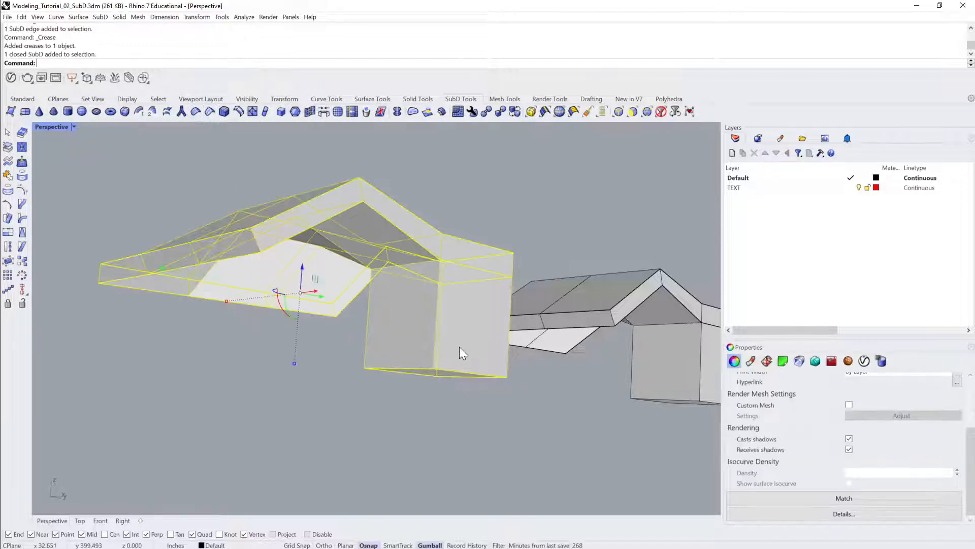
{"action": "key", "text": "Tab"}
{"action": "left_click", "coordinate": [431, 455]}
{"action": "right_click_drag", "start_coordinate": [433, 457], "coordinate": [396, 412]}
{"action": "left_click", "coordinate": [413, 405]}
{"action": "left_click", "coordinate": [438, 478]}
{"action": "left_click", "coordinate": [396, 413]}
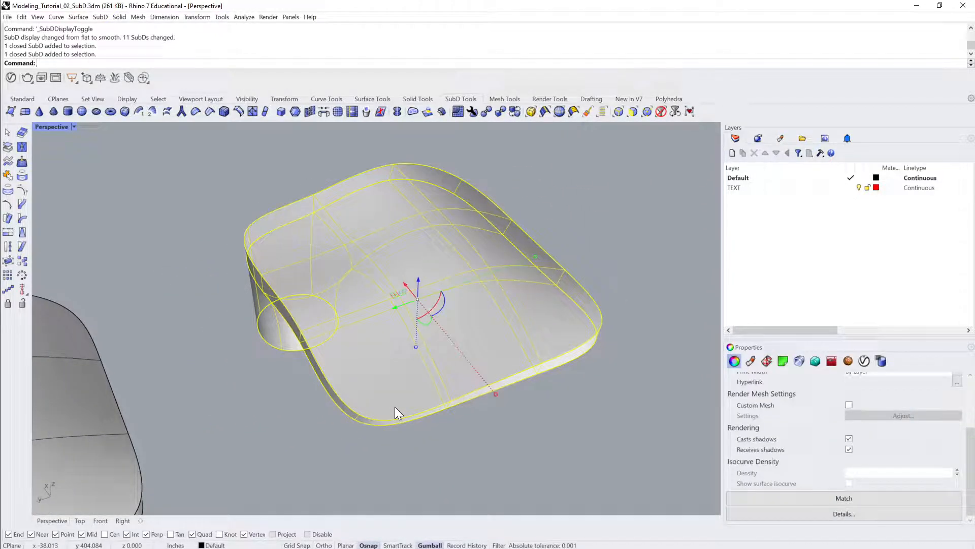
In flat SubD display, try a three-segment bevel along the solid's top border edge loop and its vertical corner edges.
{"action": "key", "text": "Escape"}
{"action": "left_click", "coordinate": [407, 391]}
{"action": "key", "text": "Tab"}
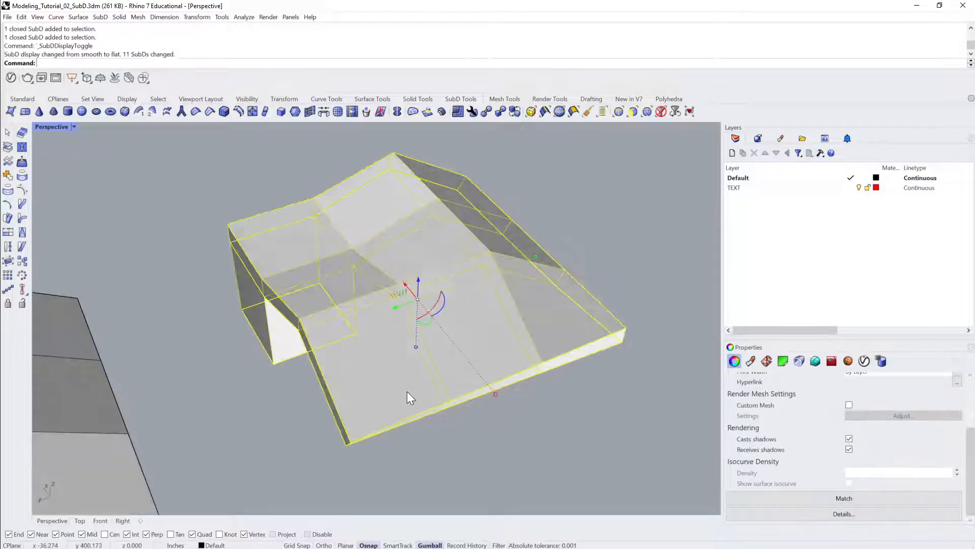
{"action": "left_click", "coordinate": [411, 468]}
{"action": "right_click_drag", "start_coordinate": [412, 468], "coordinate": [376, 424]}
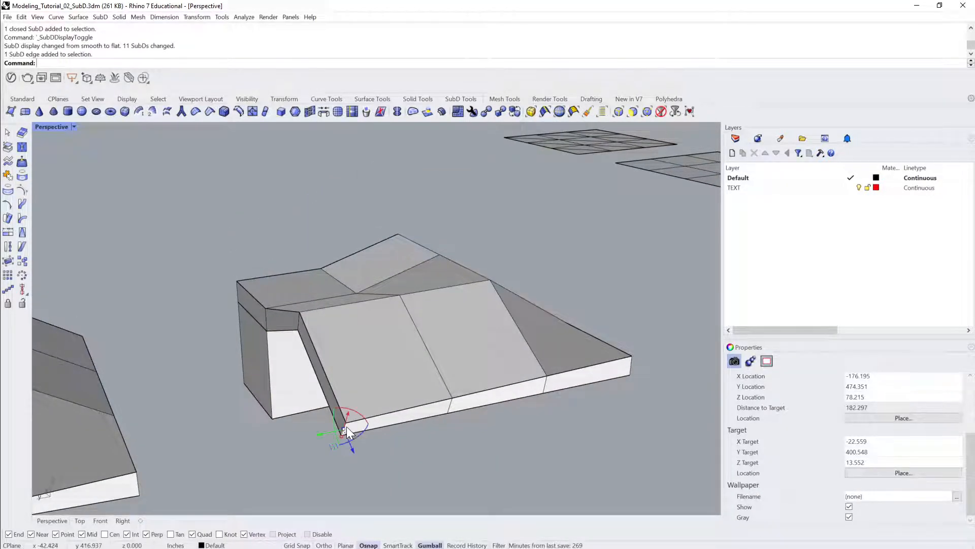
{"action": "left_click", "coordinate": [628, 364]}
{"action": "right_click_drag", "start_coordinate": [627, 365], "coordinate": [461, 409]}
{"action": "left_click", "coordinate": [507, 419]}
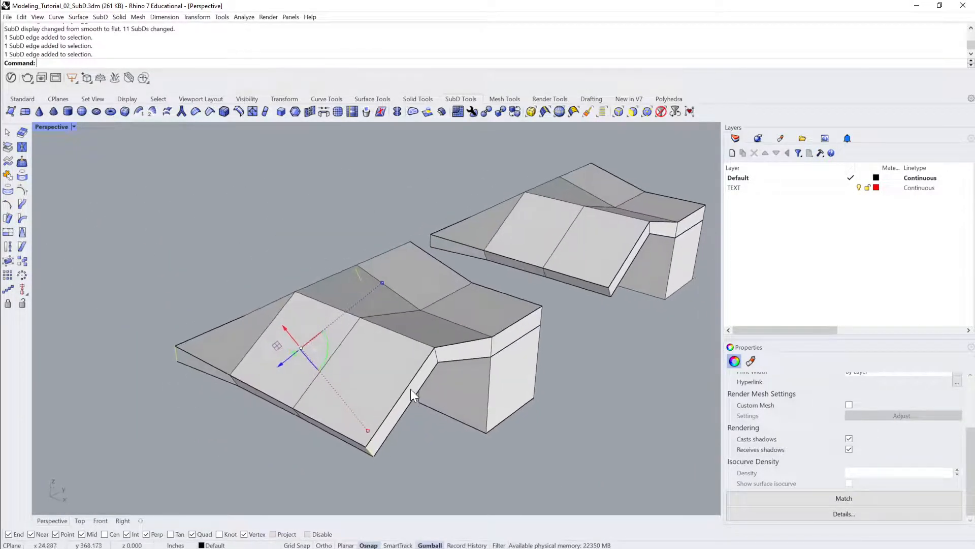
{"action": "left_click", "coordinate": [514, 322]}
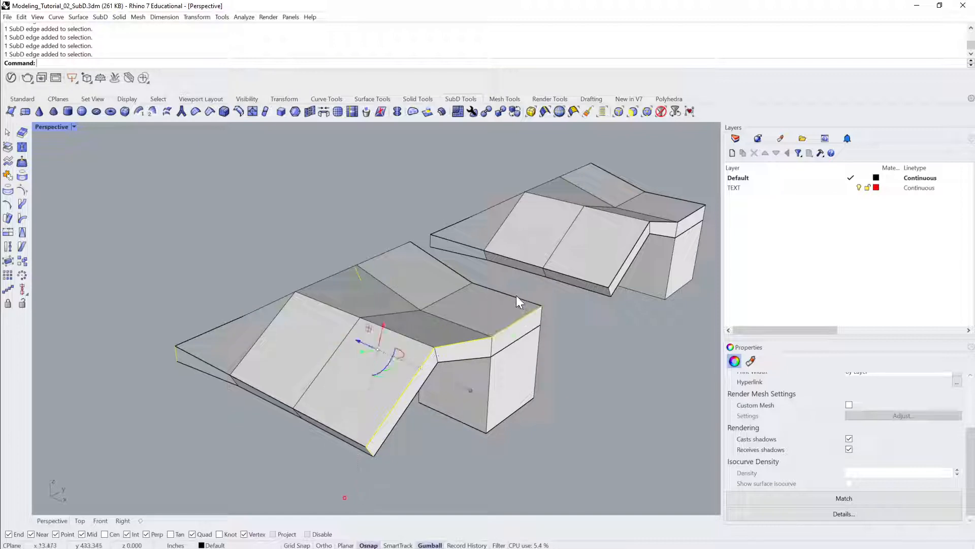
{"action": "right_click_drag", "start_coordinate": [438, 256], "coordinate": [346, 299]}
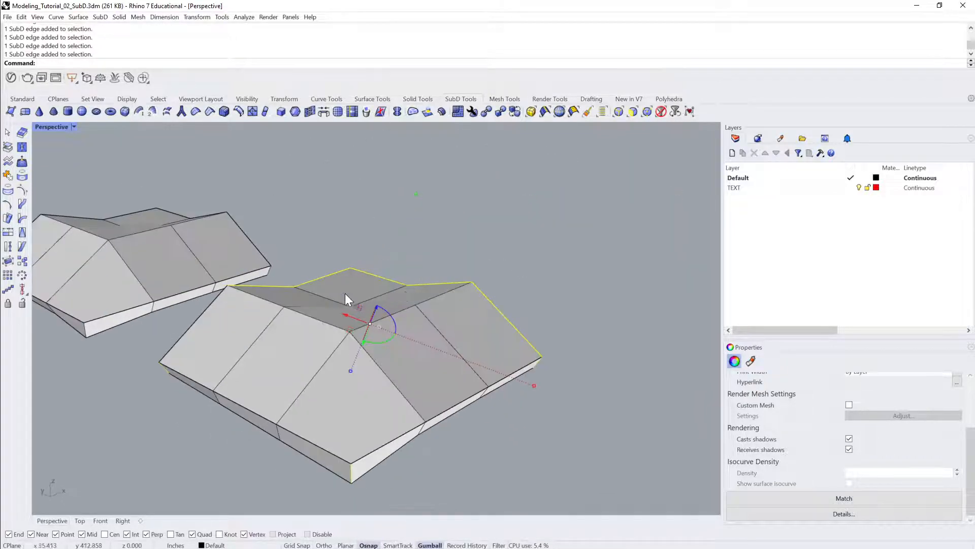
{"action": "double_click", "coordinate": [206, 311]}
{"action": "right_click_drag", "start_coordinate": [431, 382], "coordinate": [493, 348]}
{"action": "double_click", "coordinate": [440, 309], "text": "shift"}
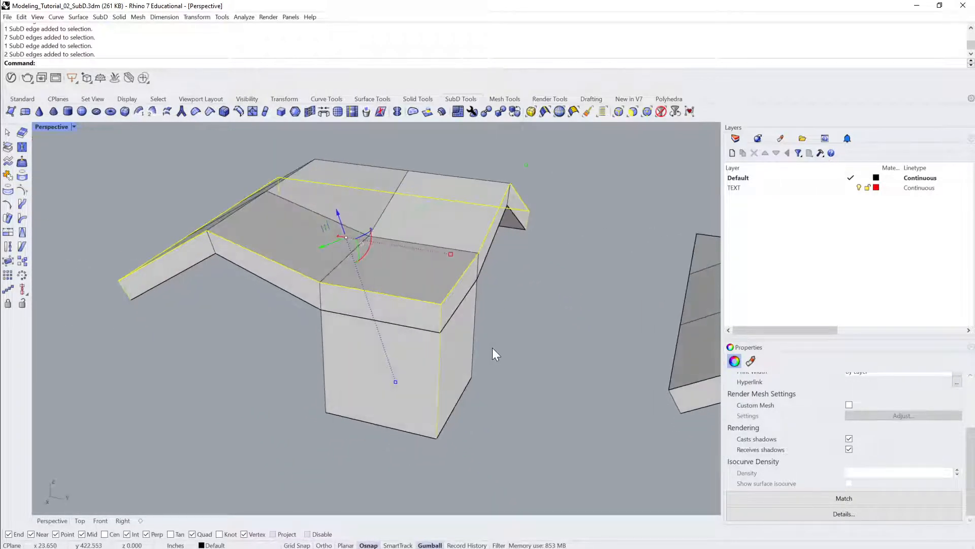
{"action": "key", "text": "Return"}
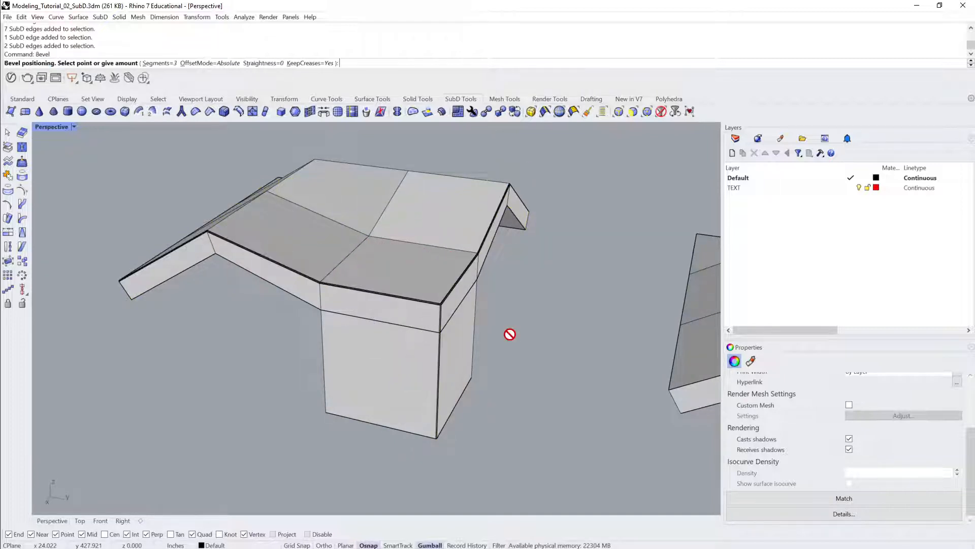
{"action": "scroll", "coordinate": [510, 334], "scroll_direction": "up", "scroll_amount": 8}
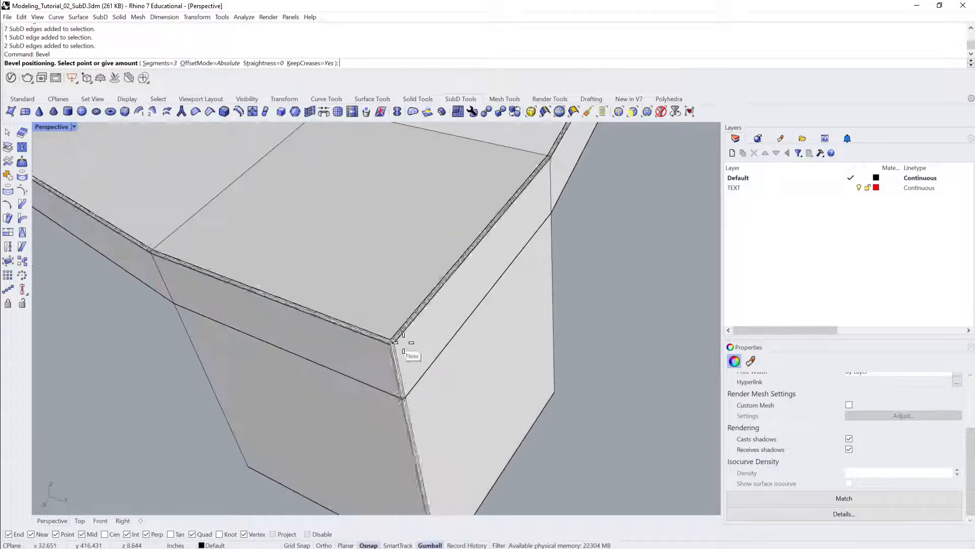
{"action": "left_click", "coordinate": [404, 338]}
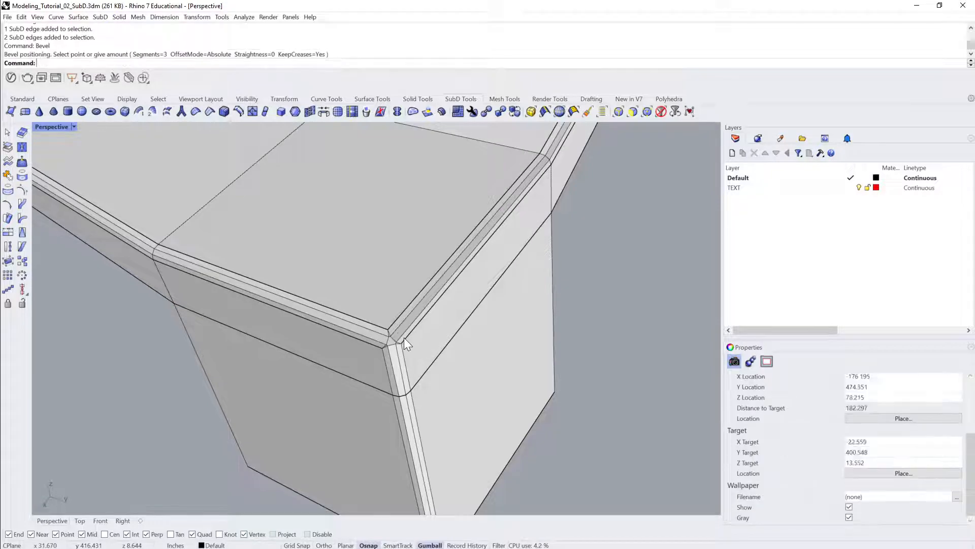
Switch the SubD display to smooth and examine the beveled border and corners of the solid from several angles.
{"action": "right_click_drag", "start_coordinate": [604, 292], "coordinate": [330, 356]}
{"action": "scroll", "coordinate": [650, 277], "scroll_direction": "down", "scroll_amount": 6}
{"action": "left_click", "coordinate": [436, 408]}
{"action": "left_click", "coordinate": [328, 426]}
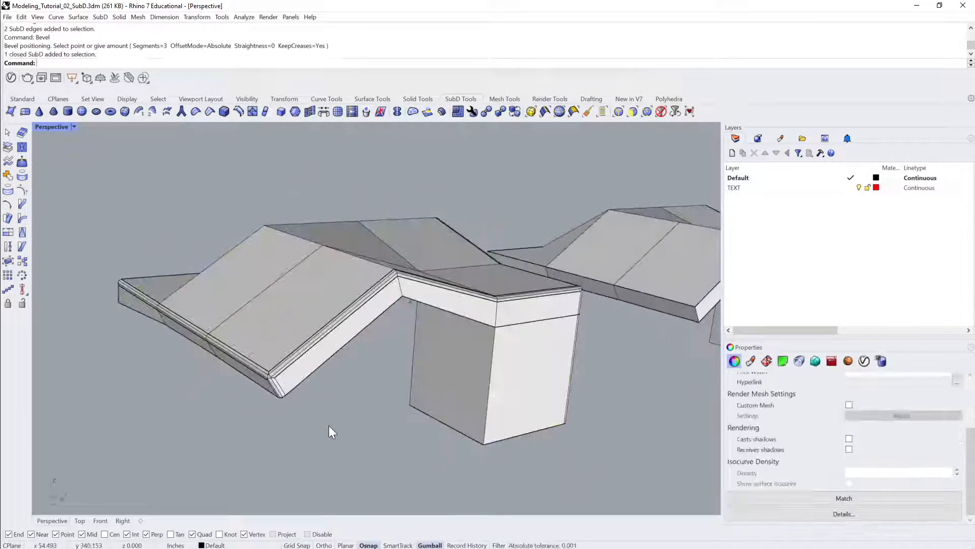
{"action": "left_click", "coordinate": [314, 355]}
{"action": "key", "text": "Tab"}
{"action": "key", "text": "Escape"}
{"action": "right_click_drag", "start_coordinate": [316, 413], "coordinate": [513, 336]}
{"action": "scroll", "coordinate": [520, 338], "scroll_direction": "up", "scroll_amount": 4}
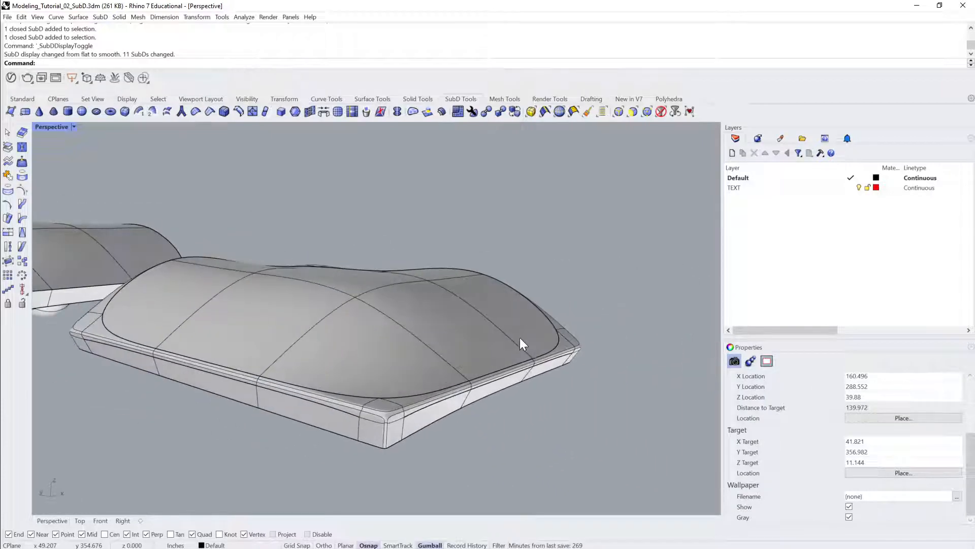
{"action": "left_click", "coordinate": [520, 337]}
{"action": "key", "text": "Escape"}
{"action": "scroll", "coordinate": [609, 337], "scroll_direction": "down", "scroll_amount": 3}
{"action": "right_click_drag", "start_coordinate": [598, 333], "coordinate": [557, 341]}
{"action": "left_click", "coordinate": [542, 345]}
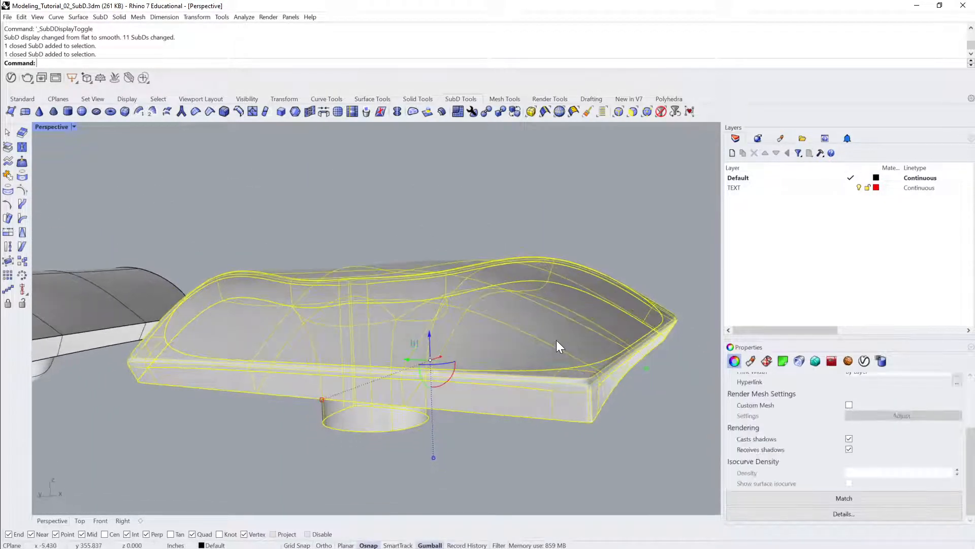
Undo the bevel and remove the creases from the solid's top border edge loop.
{"action": "key", "text": "ctrl+z"}
{"action": "right_click_drag", "start_coordinate": [547, 410], "coordinate": [401, 402]}
{"action": "double_click", "coordinate": [365, 394], "text": "ctrl+shift"}
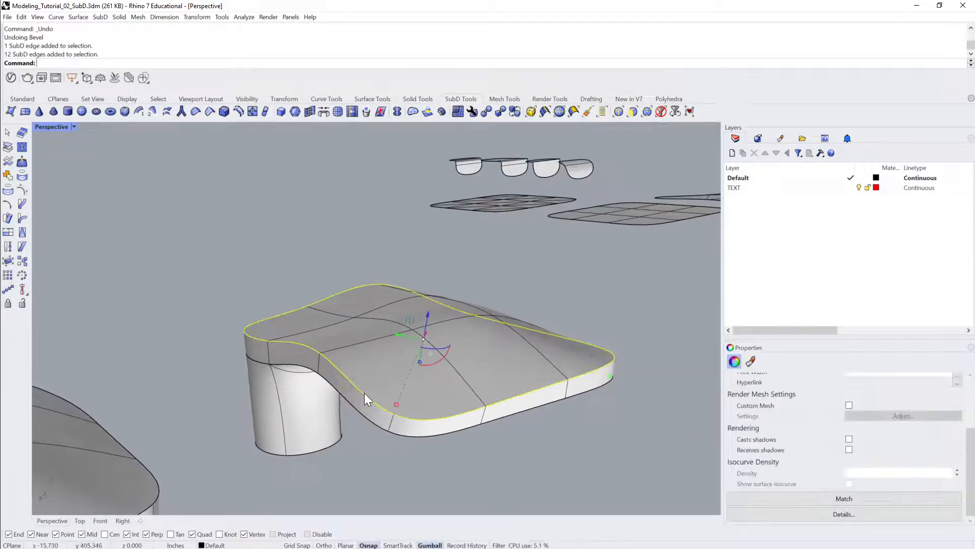
{"action": "left_click", "coordinate": [195, 111]}
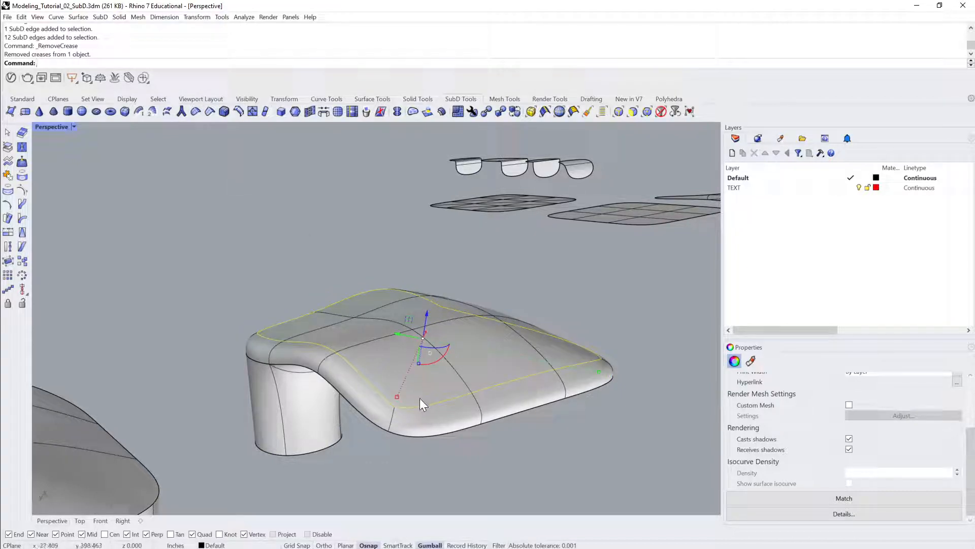
In flat SubD display, insert a proportionally offset edge loop just below the solid's top border, ending in smooth display.
{"action": "key", "text": "Tab"}
{"action": "right_click_drag", "start_coordinate": [420, 398], "coordinate": [238, 149], "text": "ctrl"}
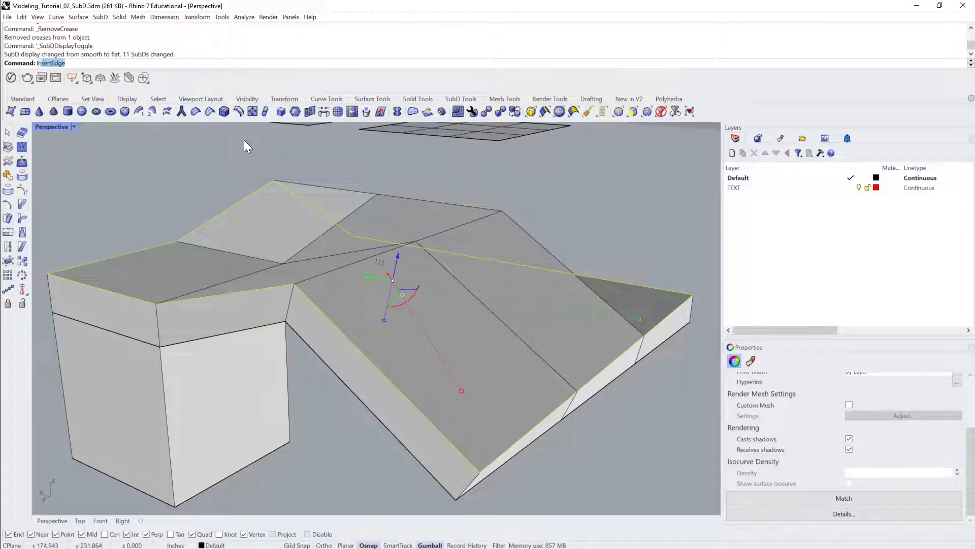
{"action": "key", "text": "Return"}
{"action": "scroll", "coordinate": [244, 140], "scroll_direction": "up", "scroll_amount": 5}
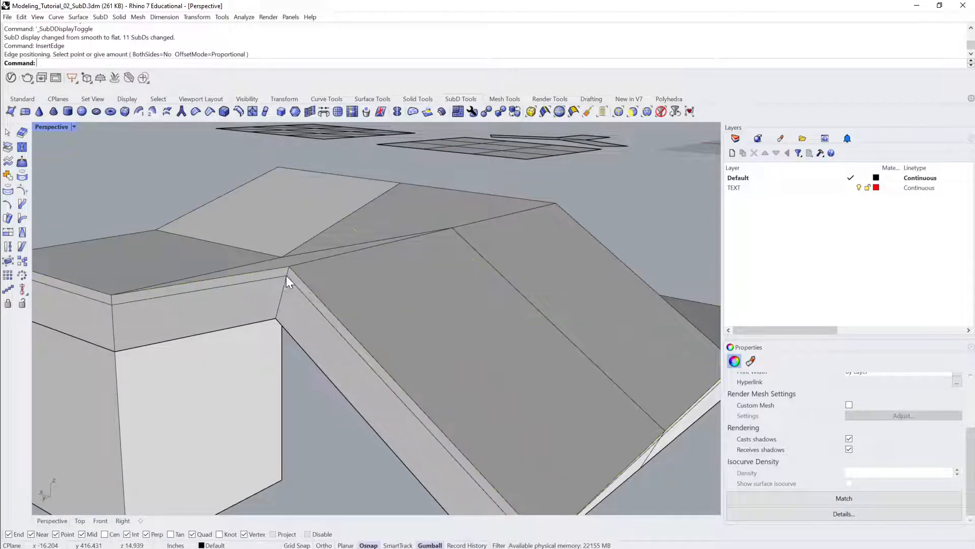
{"action": "scroll", "coordinate": [442, 325], "scroll_direction": "down", "scroll_amount": 3}
{"action": "left_click", "coordinate": [540, 343]}
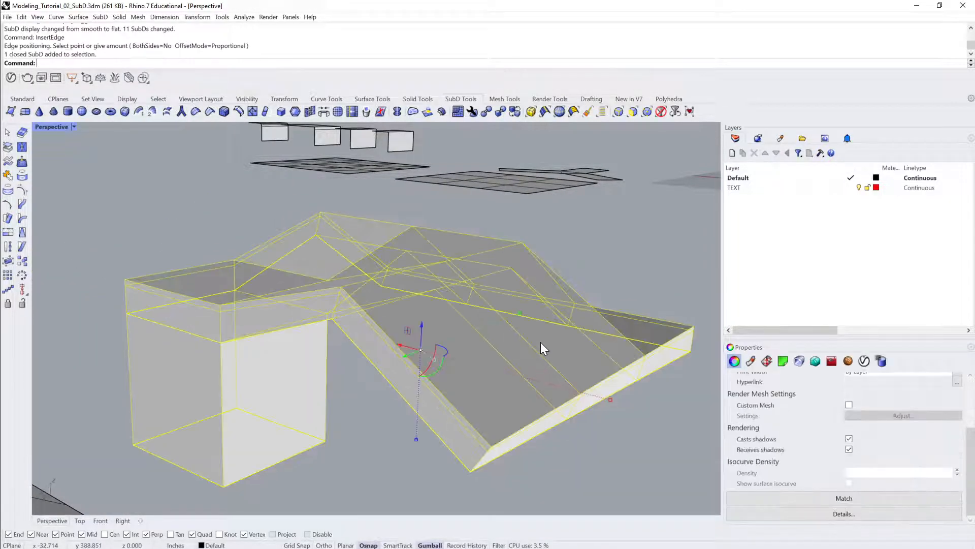
{"action": "key", "text": "Tab"}
{"action": "left_click", "coordinate": [464, 470]}
{"action": "right_click_drag", "start_coordinate": [705, 362], "coordinate": [387, 207]}
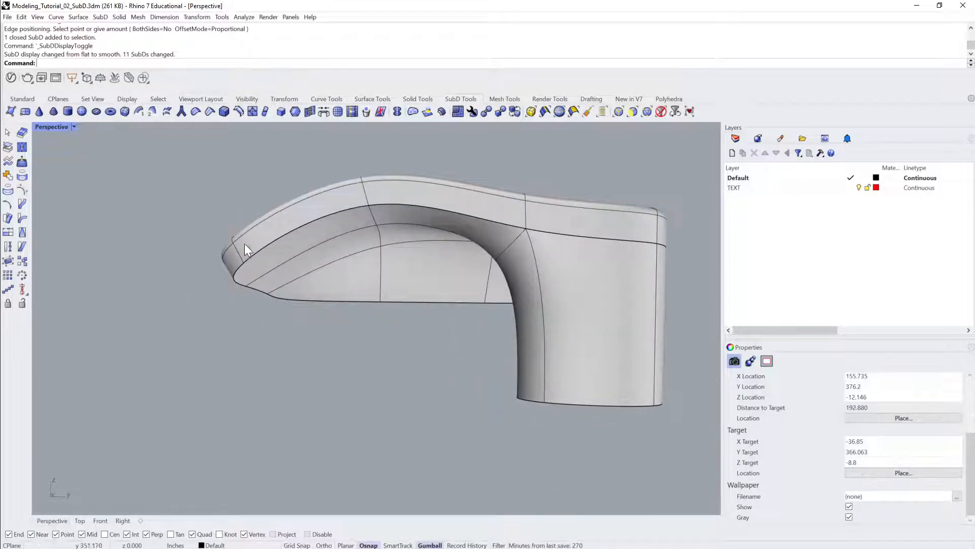
Remove the creases from the edge loop around the underside border of the solid's slab.
{"action": "right_click_drag", "start_coordinate": [244, 249], "coordinate": [550, 228]}
{"action": "double_click", "coordinate": [585, 240], "text": "ctrl+shift"}
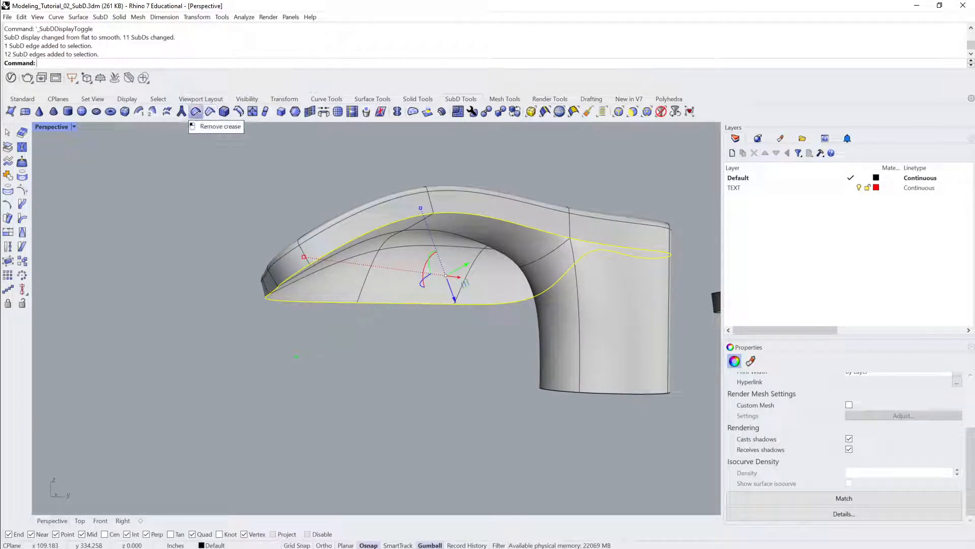
{"action": "left_click", "coordinate": [197, 111]}
In flat SubD display, insert a proportionally offset edge loop just above the slab's lower border, ending in smooth display.
{"action": "scroll", "coordinate": [212, 159], "scroll_direction": "up", "scroll_amount": 5}
{"action": "key", "text": "Tab"}
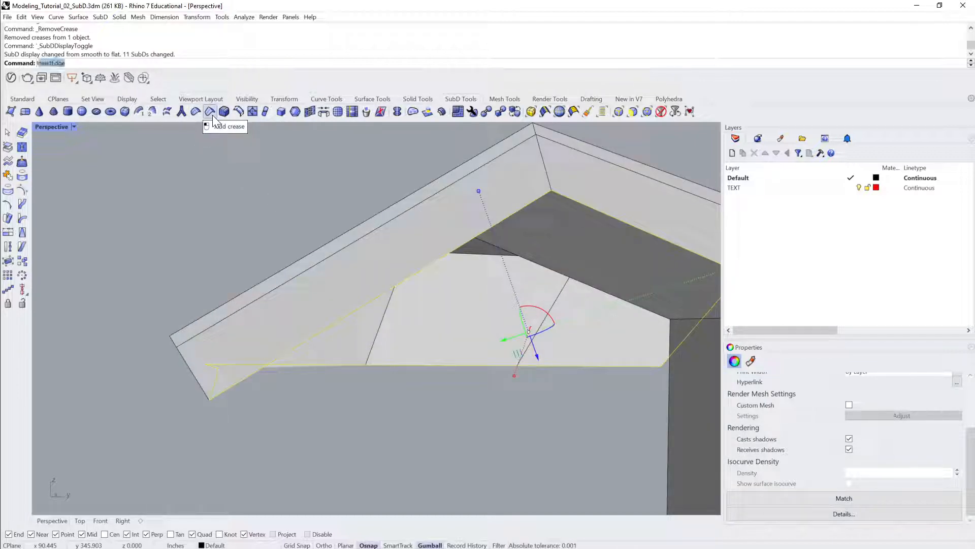
{"action": "key", "text": "Return"}
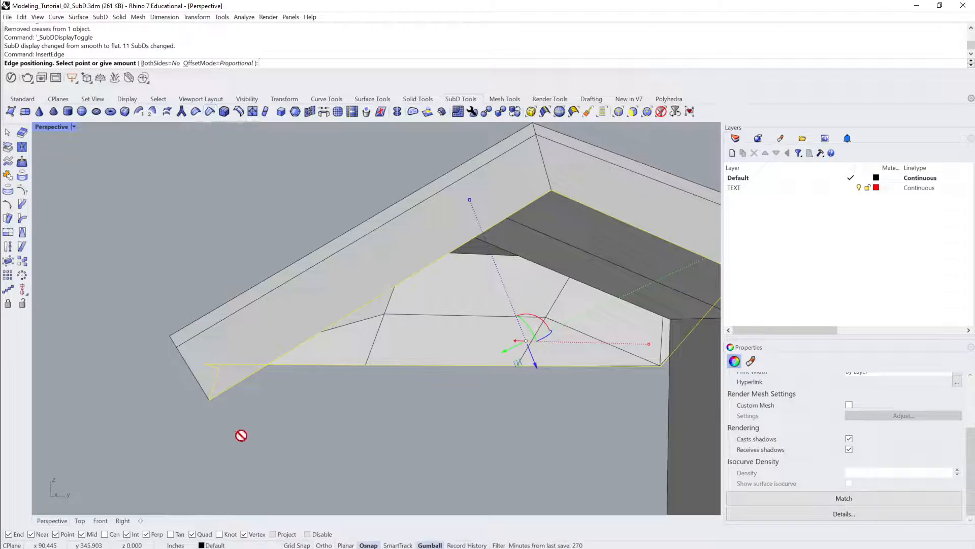
{"action": "key", "text": "Escape"}
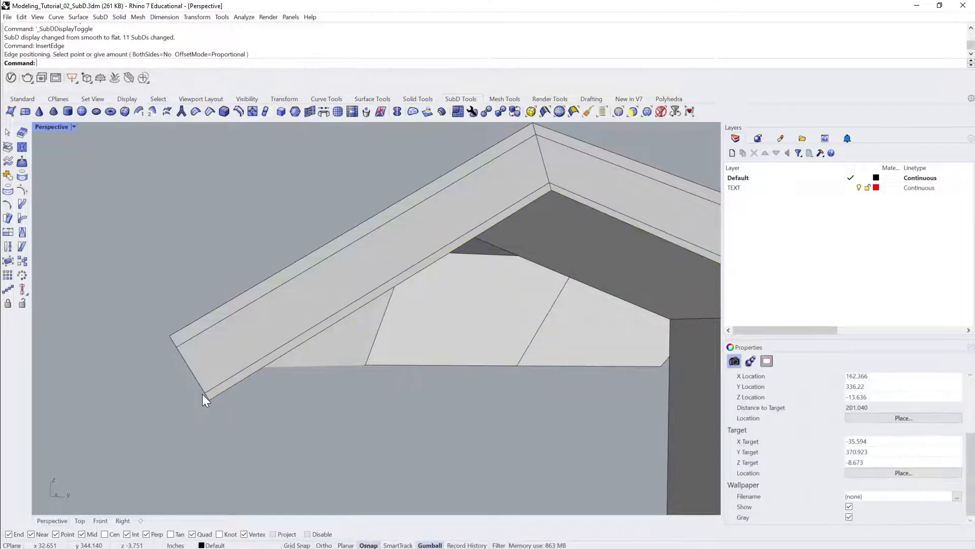
{"action": "right_click_drag", "start_coordinate": [202, 394], "coordinate": [581, 302]}
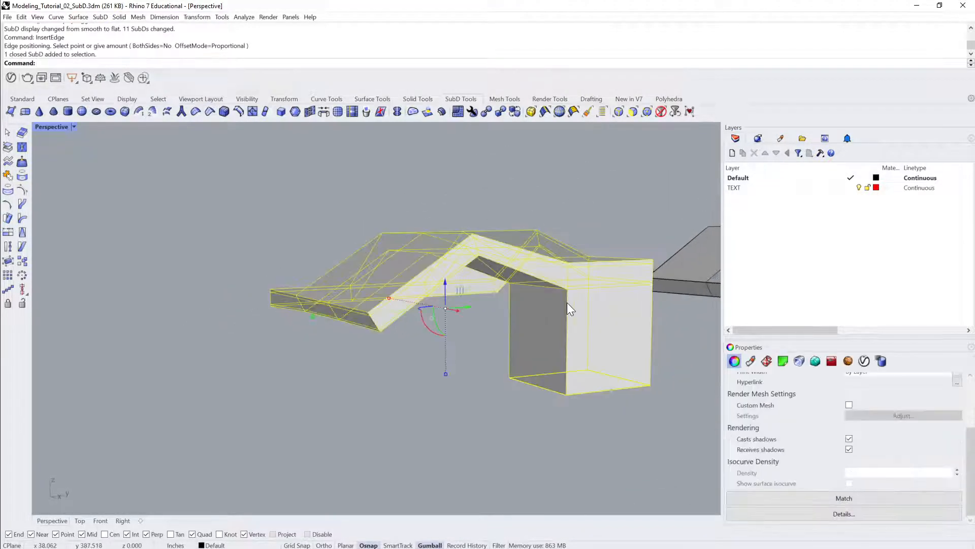
{"action": "key", "text": "Tab"}
{"action": "key", "text": "Escape"}
Examine the solid's softened upper and lower borders and its leg from several angles in smooth display.
{"action": "right_click_drag", "start_coordinate": [482, 358], "coordinate": [501, 347]}
{"action": "scroll", "coordinate": [502, 345], "scroll_direction": "up", "scroll_amount": 10}
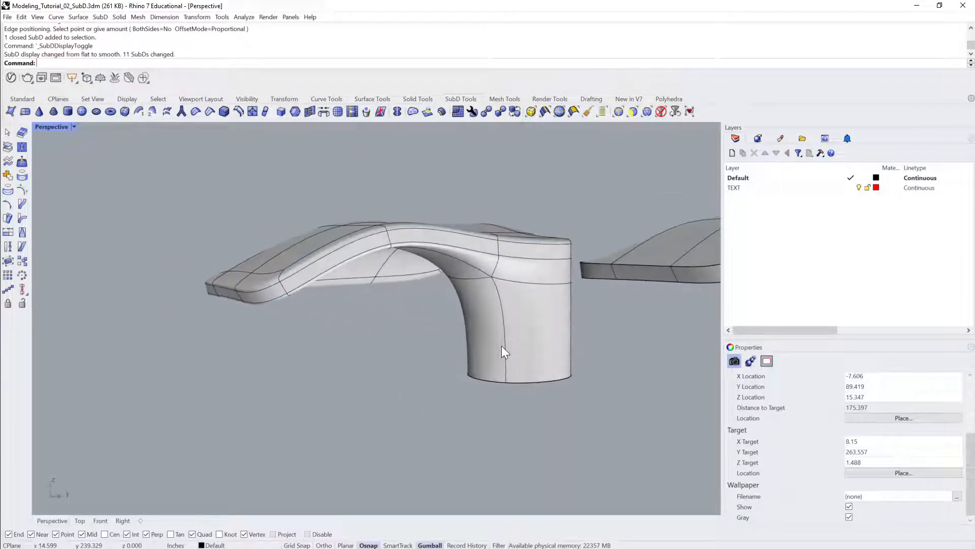
{"action": "right_click_drag", "start_coordinate": [564, 330], "coordinate": [513, 286]}
{"action": "scroll", "coordinate": [409, 283], "scroll_direction": "down", "scroll_amount": 5}
{"action": "left_click", "coordinate": [505, 304]}
{"action": "left_click", "coordinate": [633, 274]}
{"action": "left_click", "coordinate": [425, 299]}
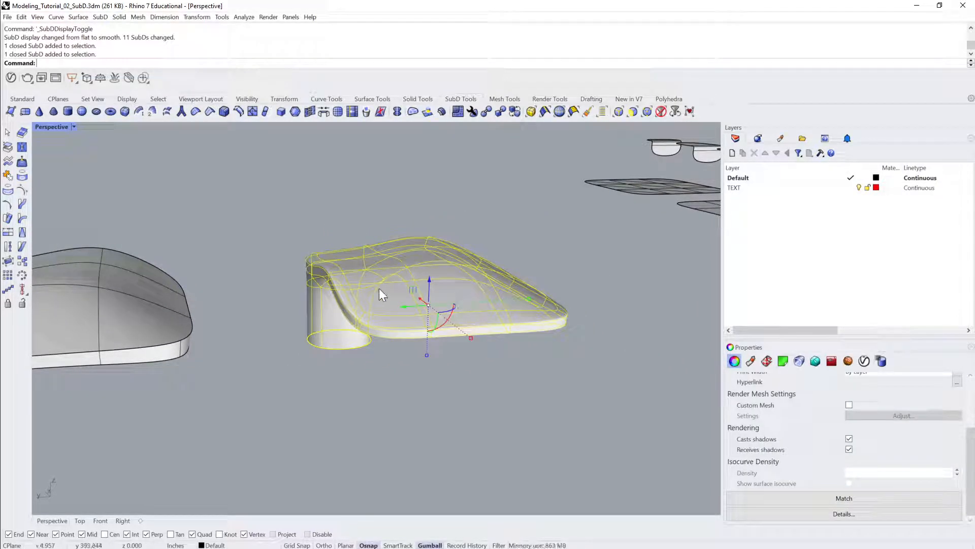
{"action": "left_click", "coordinate": [559, 262]}
{"action": "left_click", "coordinate": [490, 280]}
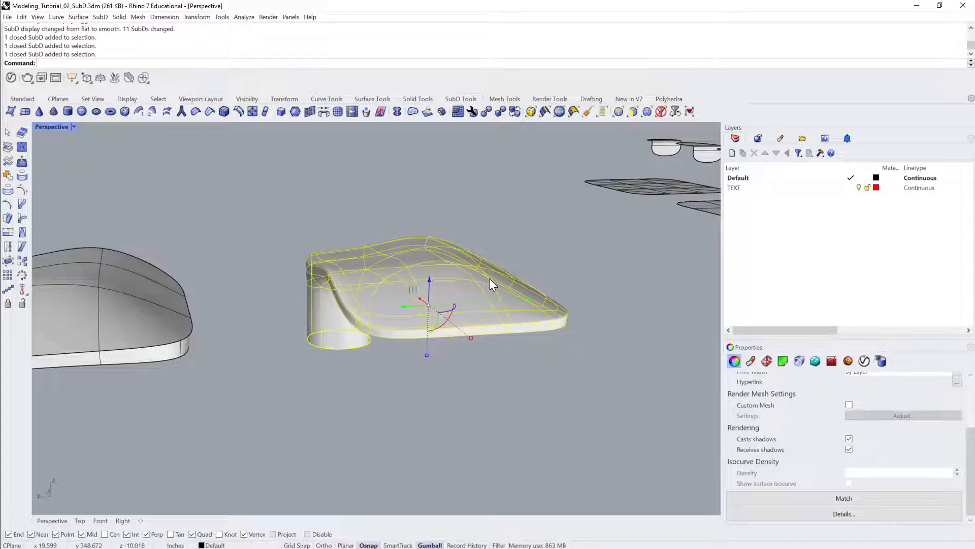
{"action": "left_click", "coordinate": [479, 189]}
{"action": "left_click", "coordinate": [443, 257]}
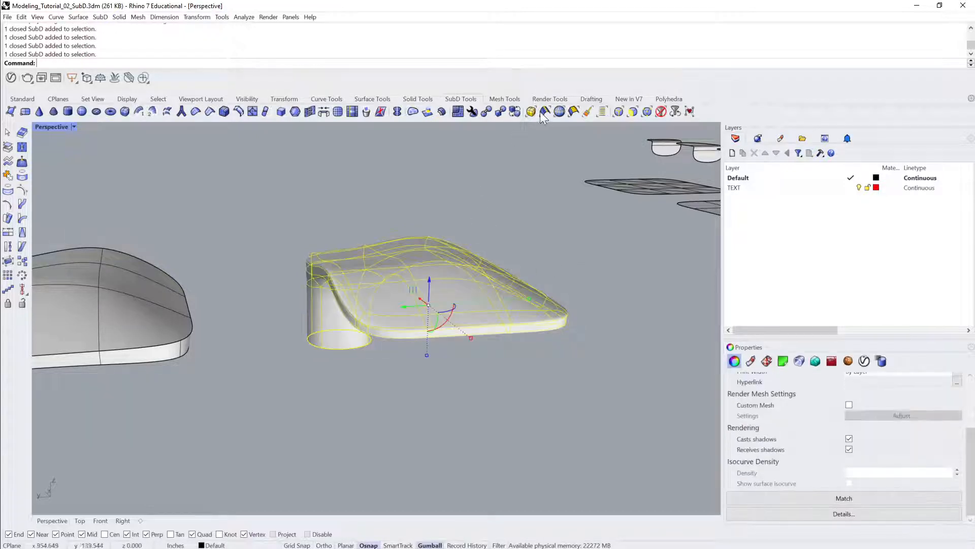
Extrude a face on the slab's underside downward to form a second leg and delete its end face.
{"action": "right_click_drag", "start_coordinate": [550, 210], "coordinate": [501, 303]}
{"action": "left_click", "coordinate": [508, 443]}
{"action": "left_click", "coordinate": [504, 292], "text": "ctrl+shift"}
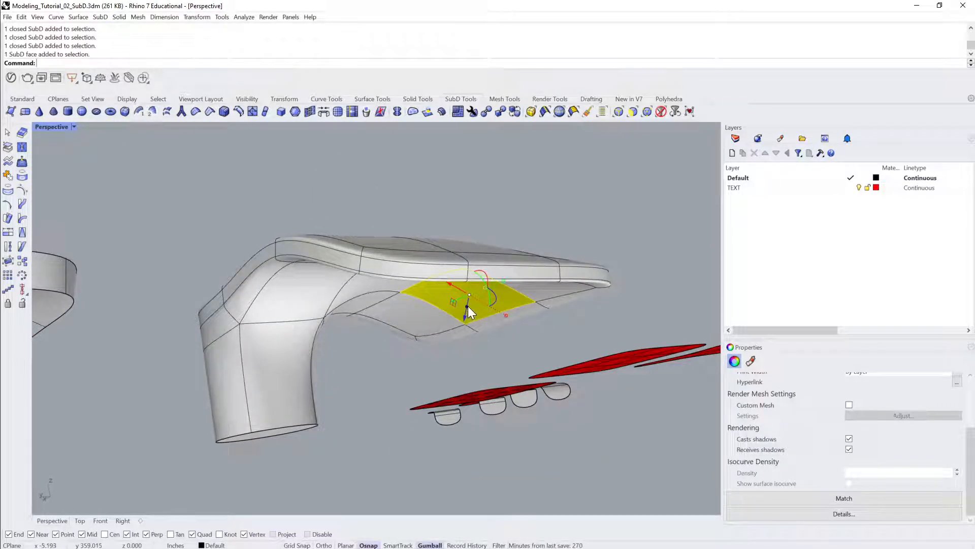
{"action": "left_click_drag", "start_coordinate": [469, 306], "coordinate": [437, 387]}
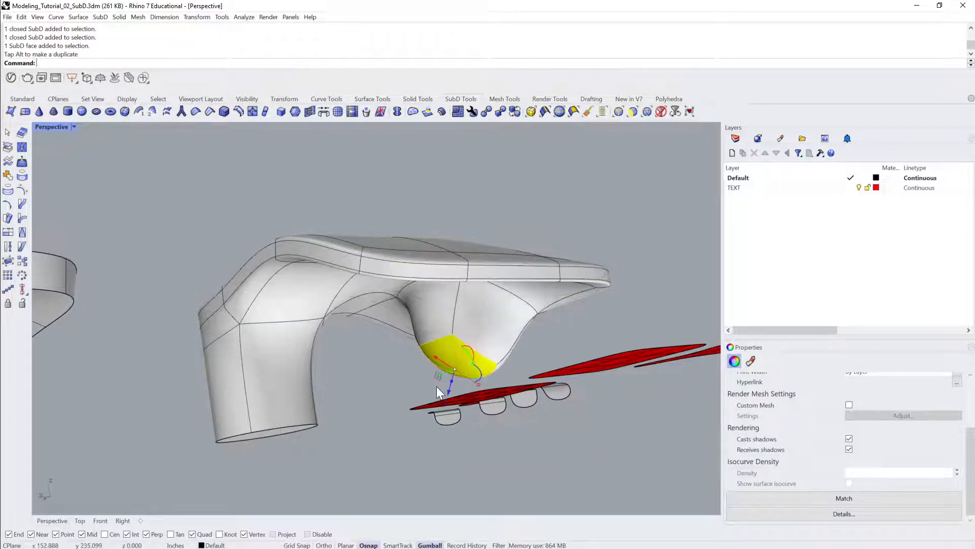
{"action": "key", "text": "Delete"}
{"action": "right_click_drag", "start_coordinate": [445, 366], "coordinate": [378, 335]}
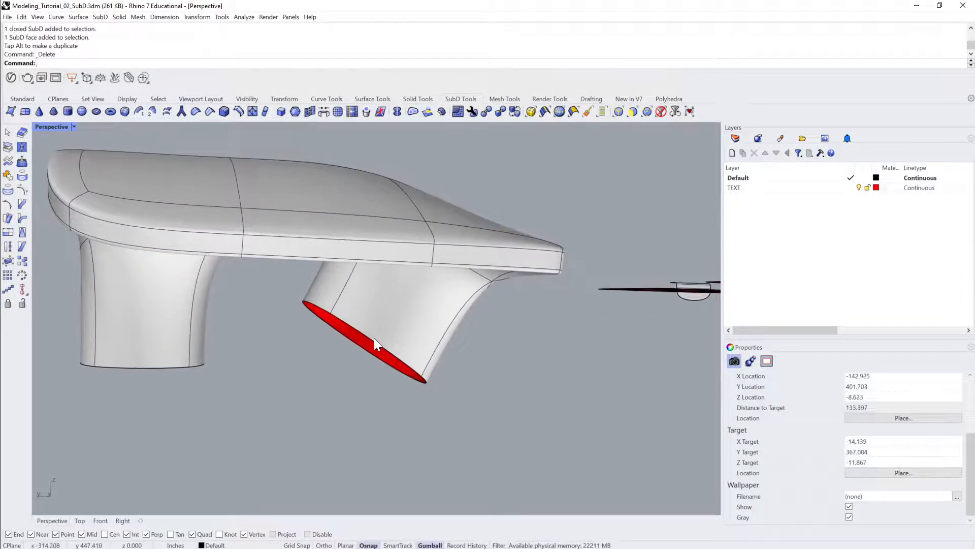
Select the second leg's open-end edge loop, show it in flat SubD display, and align the gumball to World.
{"action": "double_click", "coordinate": [374, 338], "text": "ctrl+shift"}
{"action": "right_click_drag", "start_coordinate": [296, 362], "coordinate": [423, 345]}
{"action": "key", "text": "Tab"}
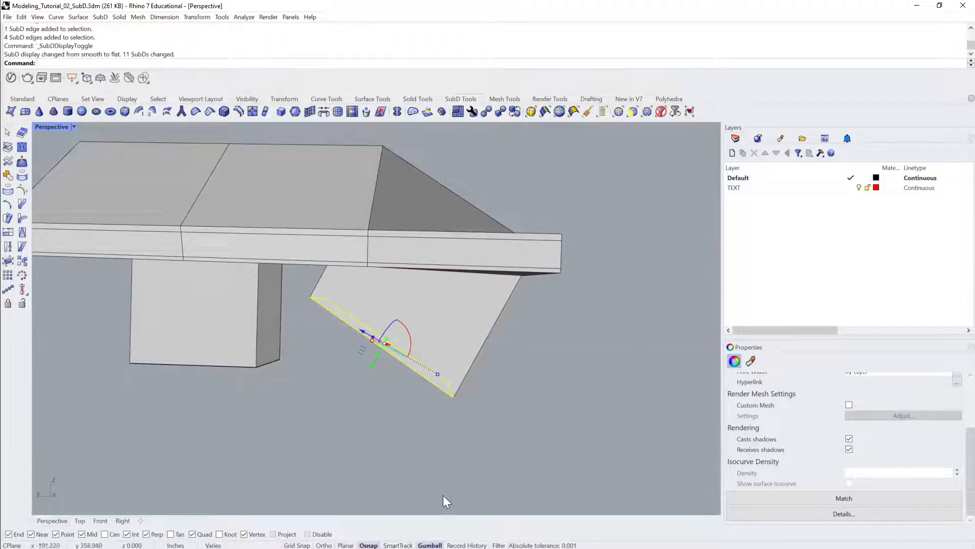
{"action": "left_click", "coordinate": [430, 545]}
{"action": "left_click", "coordinate": [430, 545]}
{"action": "right_click", "coordinate": [431, 545]}
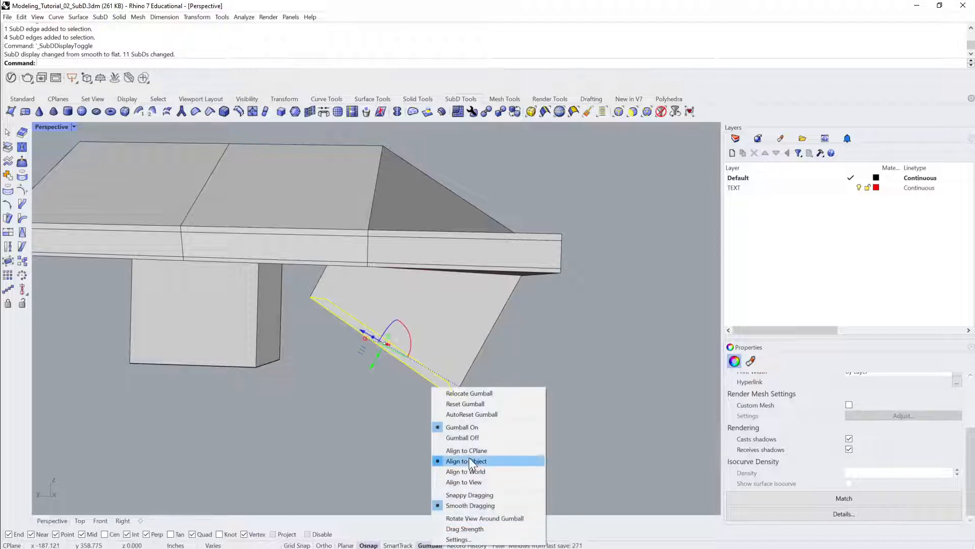
{"action": "left_click", "coordinate": [476, 471]}
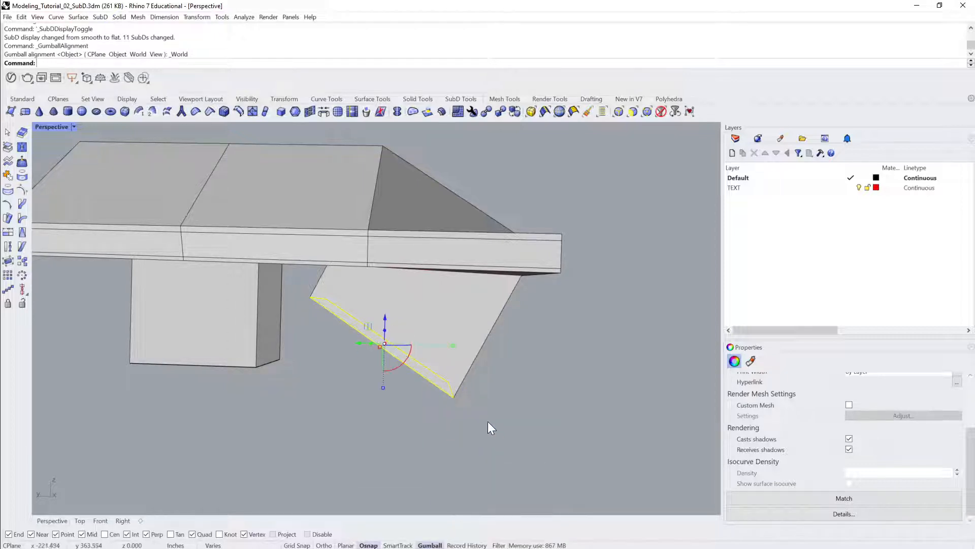
Try to flatten the second leg's open-end edge loop by vertical scaling and extrude it slightly downward.
{"action": "right_click_drag", "start_coordinate": [381, 393], "coordinate": [375, 387]}
{"action": "left_click_drag", "start_coordinate": [375, 387], "coordinate": [385, 351]}
{"action": "scroll", "coordinate": [381, 342], "scroll_direction": "up", "scroll_amount": 5}
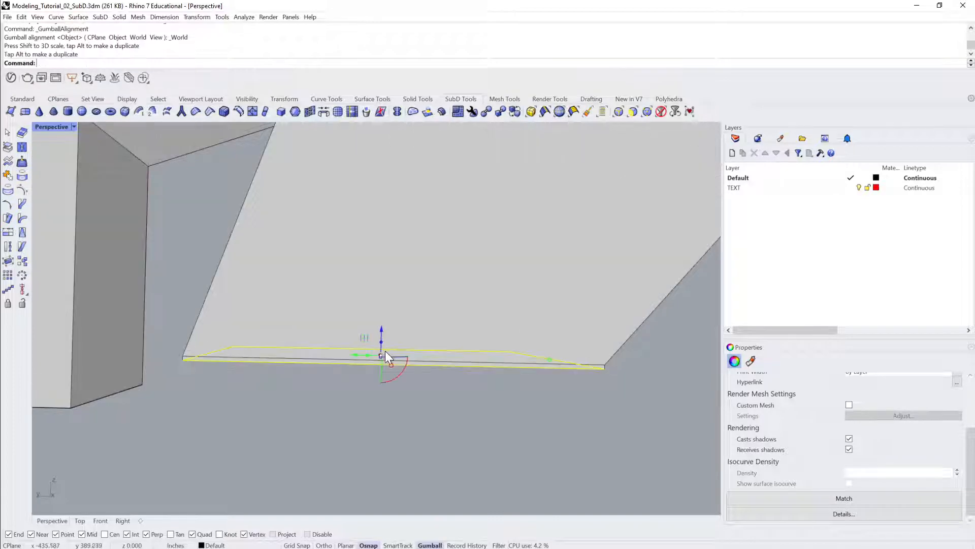
Undo the extrusion and the vertical scaling of the second leg's open-end edges.
{"action": "key", "text": "ctrl+z"}
{"action": "scroll", "coordinate": [386, 358], "scroll_direction": "down", "scroll_amount": 3}
{"action": "key", "text": "ctrl+z"}
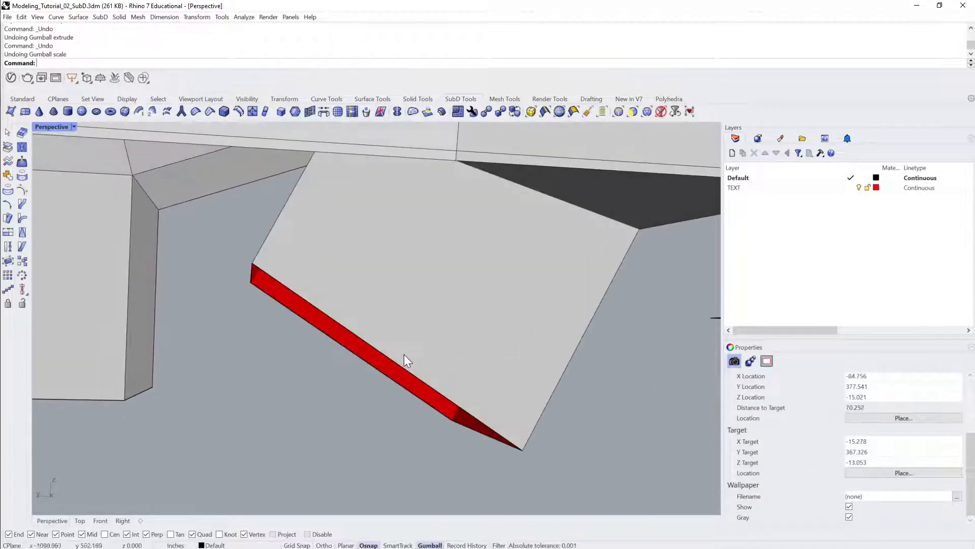
Try to flatten the second leg's slanted open-end edge loop with a vertical gumball scale and undo the scaling.
{"action": "scroll", "coordinate": [412, 353], "scroll_direction": "down", "scroll_amount": 3}
{"action": "double_click", "coordinate": [410, 355], "text": "ctrl+shift"}
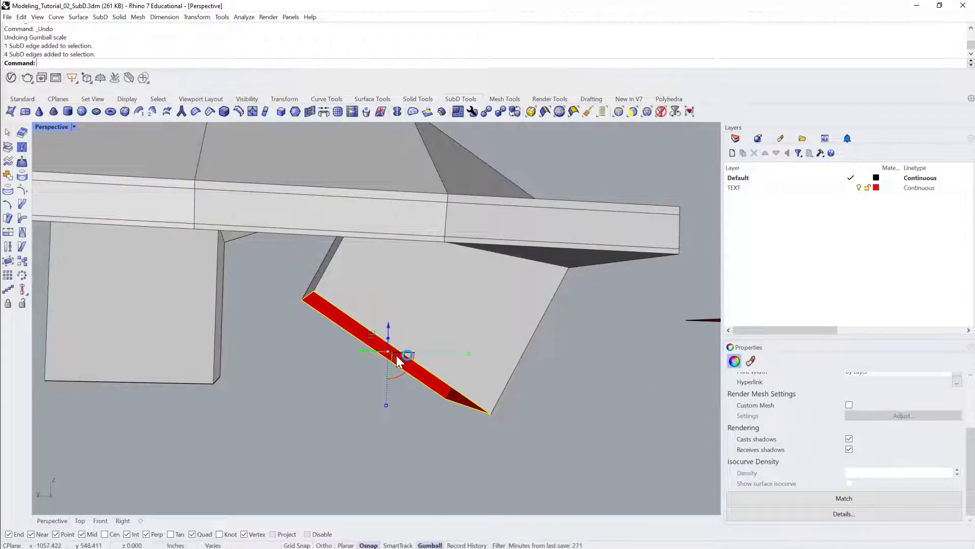
{"action": "right_click_drag", "start_coordinate": [397, 356], "coordinate": [386, 357]}
{"action": "left_click_drag", "start_coordinate": [399, 404], "coordinate": [404, 350]}
{"action": "right_click_drag", "start_coordinate": [424, 357], "coordinate": [403, 333]}
{"action": "key", "text": "ctrl+z"}
{"action": "key", "text": "ctrl+z"}
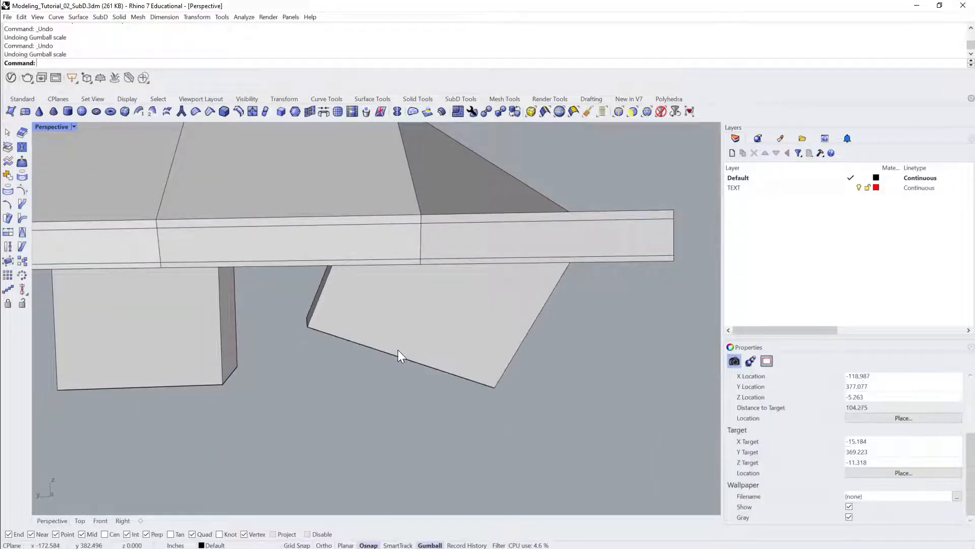
Select the second leg's open-end edge loop and scale it vertically until it lies flat.
{"action": "double_click", "coordinate": [422, 364]}
{"action": "right_click_drag", "start_coordinate": [421, 364], "coordinate": [378, 400]}
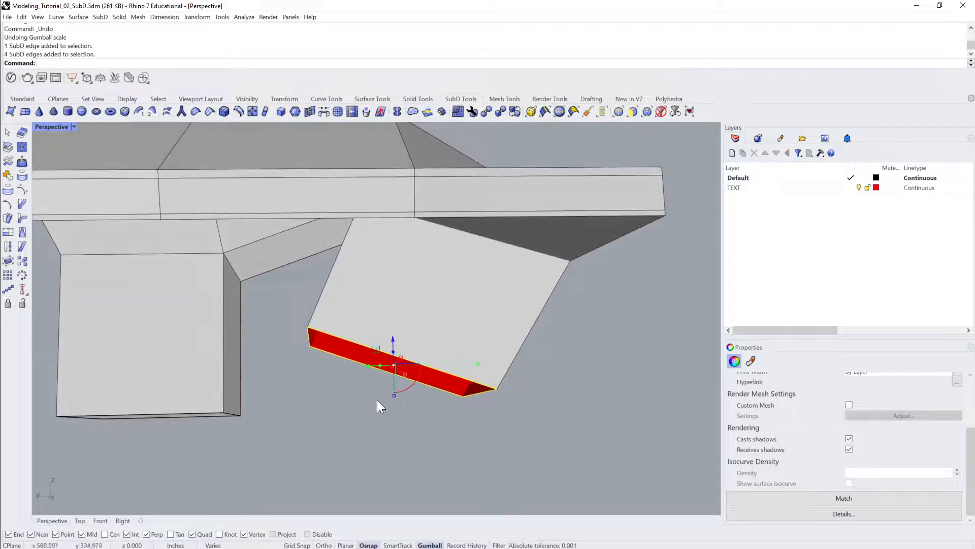
{"action": "mouse_move", "coordinate": [394, 396]}
{"action": "left_mouse_down"}
{"action": "mouse_move", "coordinate": [396, 366]}
{"action": "mouse_move", "coordinate": [402, 383]}
{"action": "left_mouse_up"}
{"action": "right_click_drag", "start_coordinate": [402, 383], "coordinate": [440, 385]}
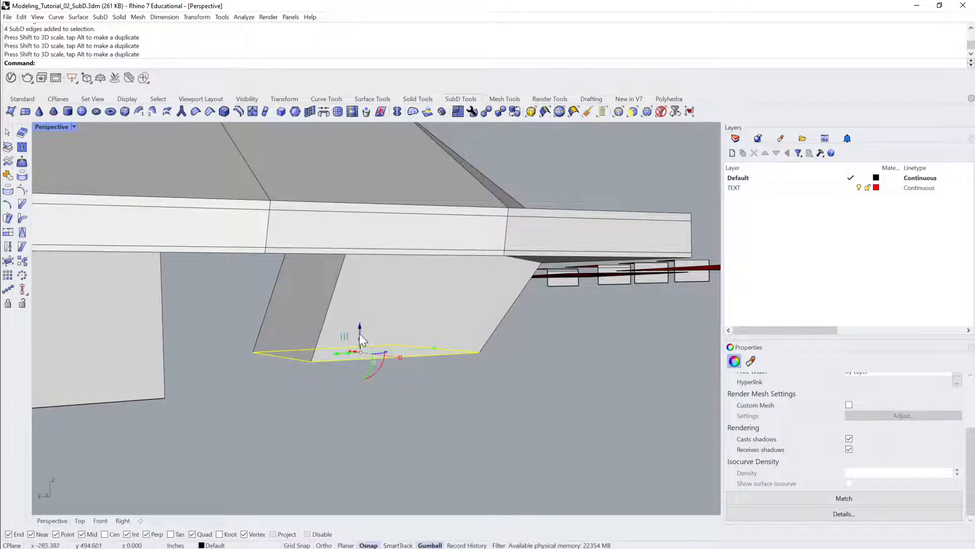
Move the flattened edge loop vertically down to the level of the first leg's end, using Move with the Vertical option.
{"action": "key", "text": "Return"}
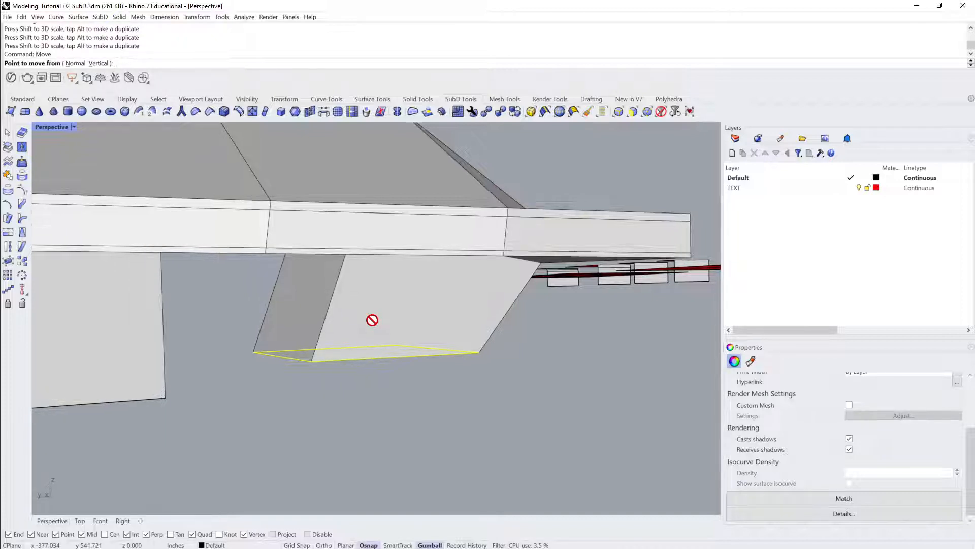
{"action": "scroll", "coordinate": [373, 320], "scroll_direction": "down", "scroll_amount": 2}
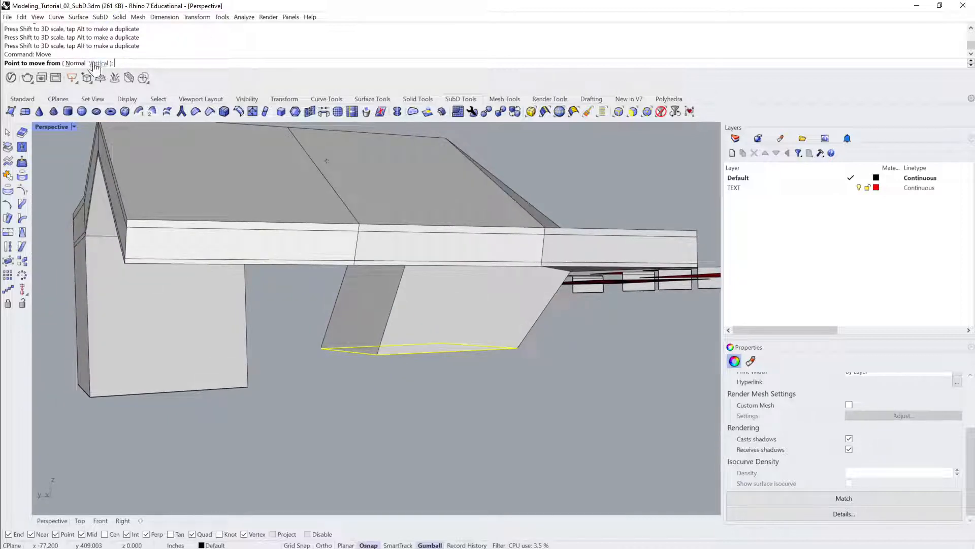
{"action": "left_click", "coordinate": [99, 63]}
{"action": "left_click", "coordinate": [321, 348]}
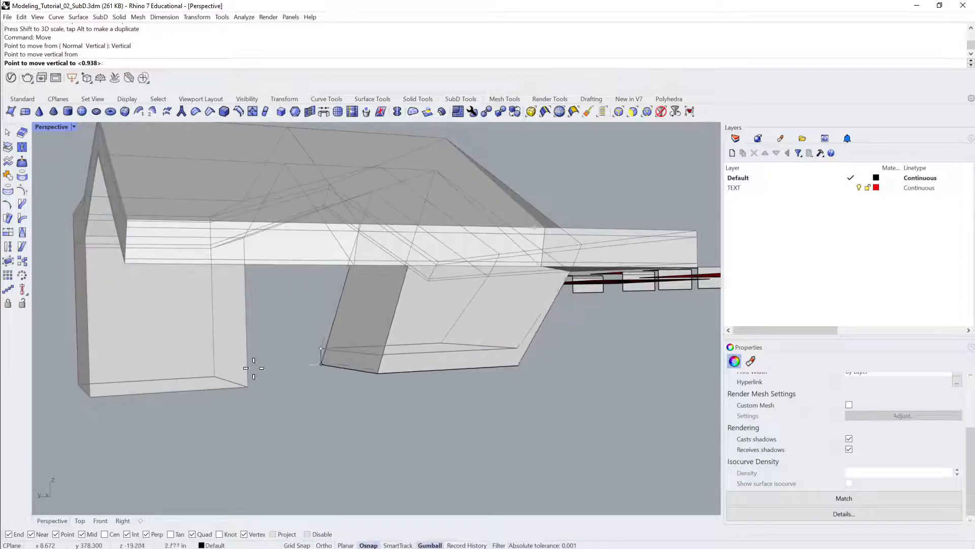
{"action": "left_click", "coordinate": [257, 390]}
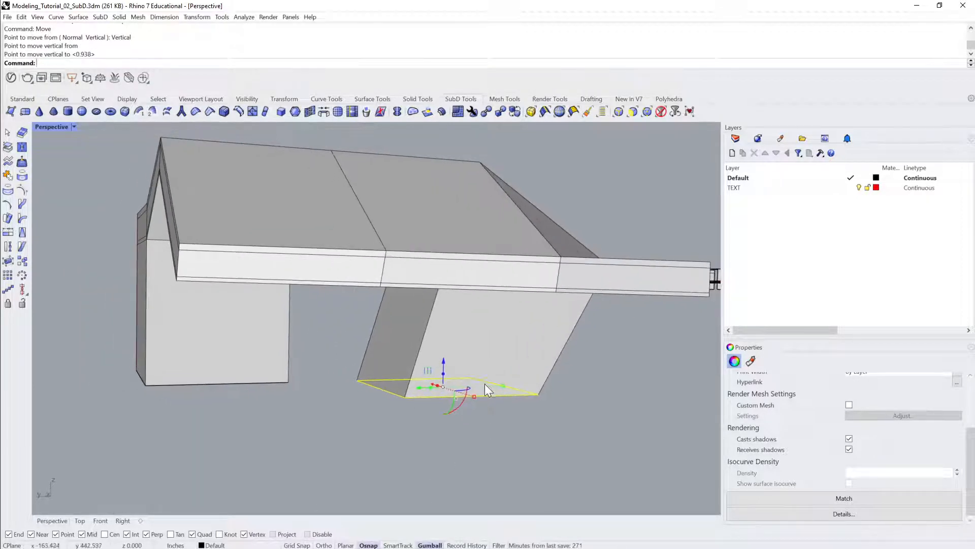
Switch the SubD display to smooth and check both rounded legs from the other side.
{"action": "left_click", "coordinate": [488, 342]}
{"action": "key", "text": "Tab"}
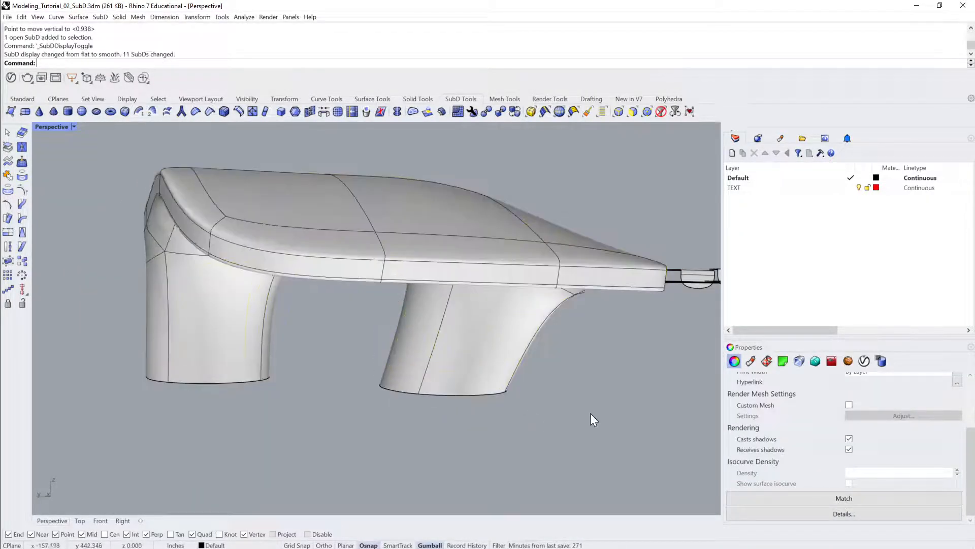
{"action": "right_click_drag", "start_coordinate": [574, 407], "coordinate": [442, 394]}
{"action": "left_click", "coordinate": [324, 409]}
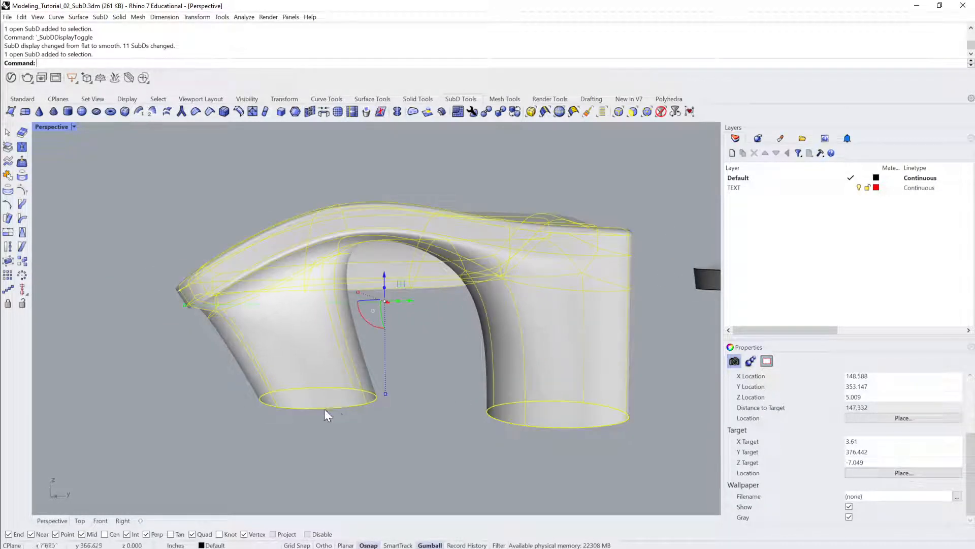
{"action": "left_click", "coordinate": [338, 417]}
Try scaling the second leg's open-end edge loop with the gumball in smooth display and undo the scaling.
{"action": "double_click", "coordinate": [344, 406], "text": "ctrl+shift"}
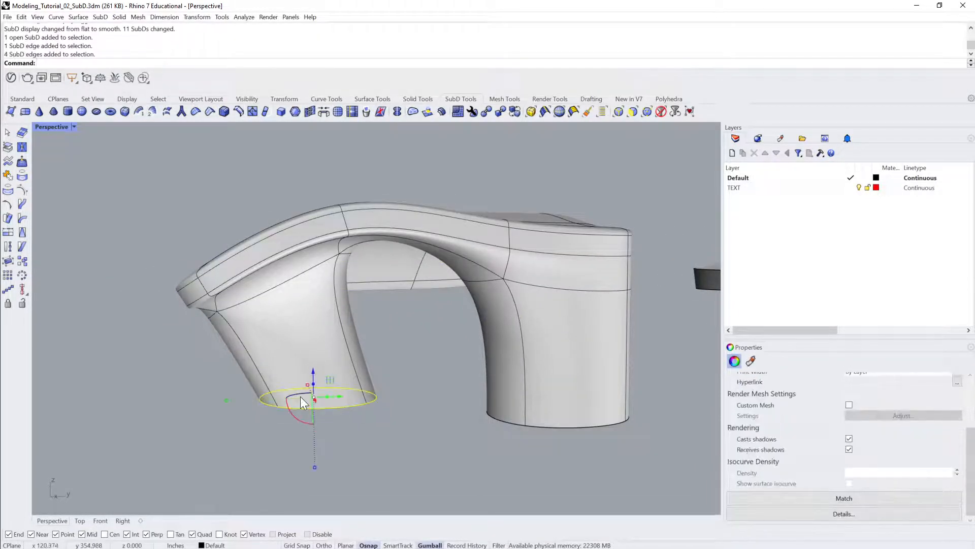
{"action": "left_click_drag", "start_coordinate": [300, 396], "coordinate": [209, 393]}
{"action": "key", "text": "ctrl+z"}
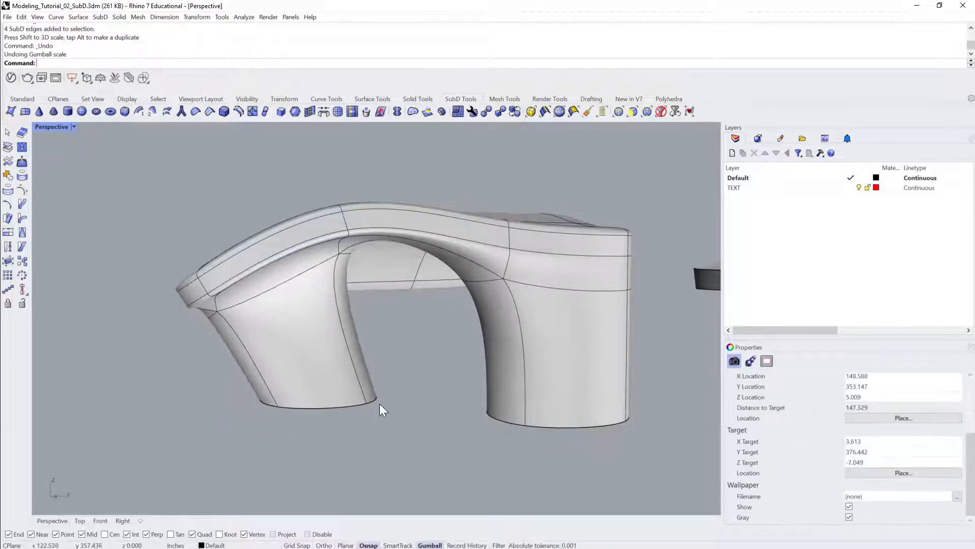
Inspect the smooth two-legged solid from several sides and switch the SubD display back to flat.
{"action": "mouse_move", "coordinate": [379, 404]}
{"action": "right_mouse_down"}
{"action": "mouse_move", "coordinate": [389, 385]}
{"action": "mouse_move", "coordinate": [485, 387]}
{"action": "mouse_move", "coordinate": [422, 362]}
{"action": "mouse_move", "coordinate": [577, 300]}
{"action": "mouse_move", "coordinate": [555, 291]}
{"action": "mouse_move", "coordinate": [514, 303]}
{"action": "right_mouse_up"}
{"action": "scroll", "coordinate": [488, 385], "scroll_direction": "up", "scroll_amount": 2}
{"action": "left_click", "coordinate": [515, 303]}
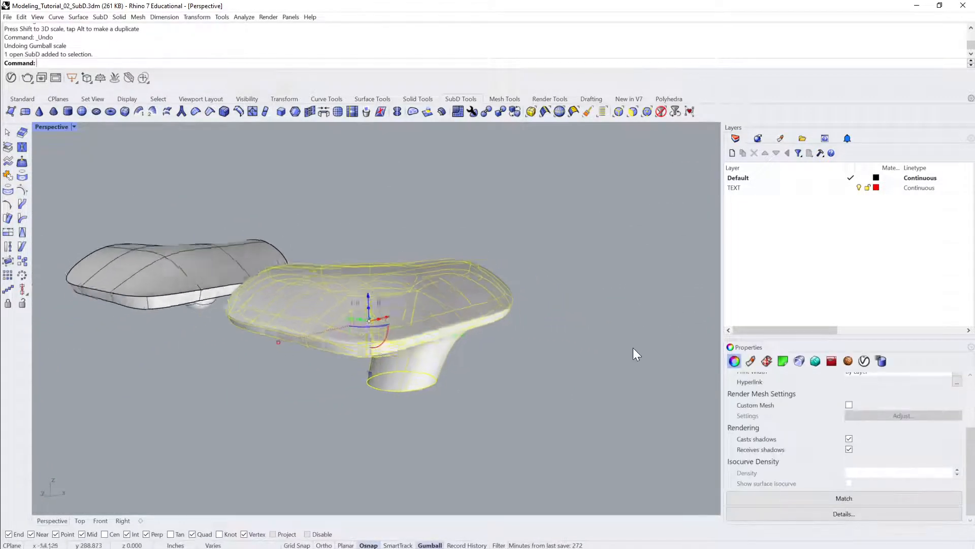
{"action": "left_click", "coordinate": [504, 360]}
{"action": "right_click_drag", "start_coordinate": [633, 347], "coordinate": [392, 372]}
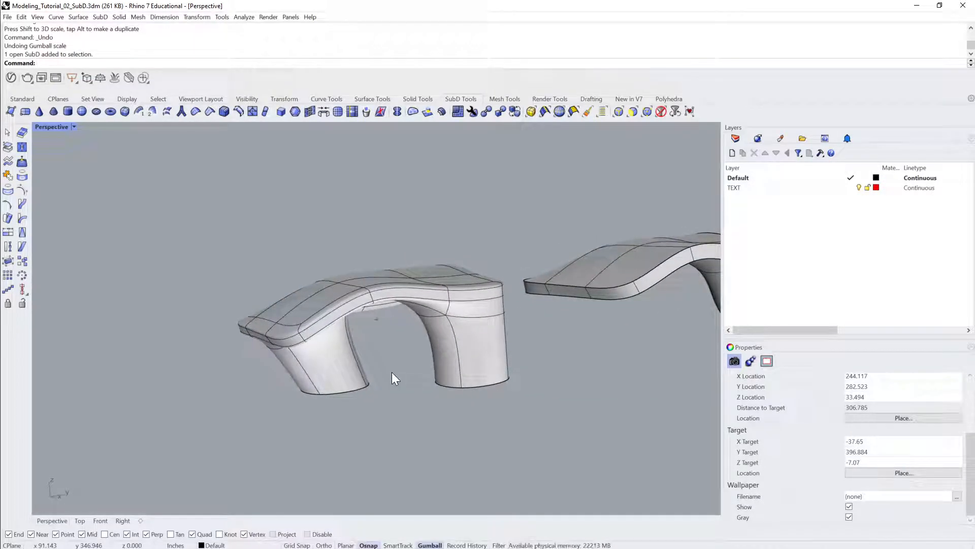
{"action": "right_click_drag", "start_coordinate": [392, 372], "coordinate": [351, 361]}
{"action": "scroll", "coordinate": [439, 334], "scroll_direction": "up", "scroll_amount": 2}
{"action": "left_click", "coordinate": [440, 334]}
{"action": "key", "text": "Tab"}
{"action": "key", "text": "Escape"}
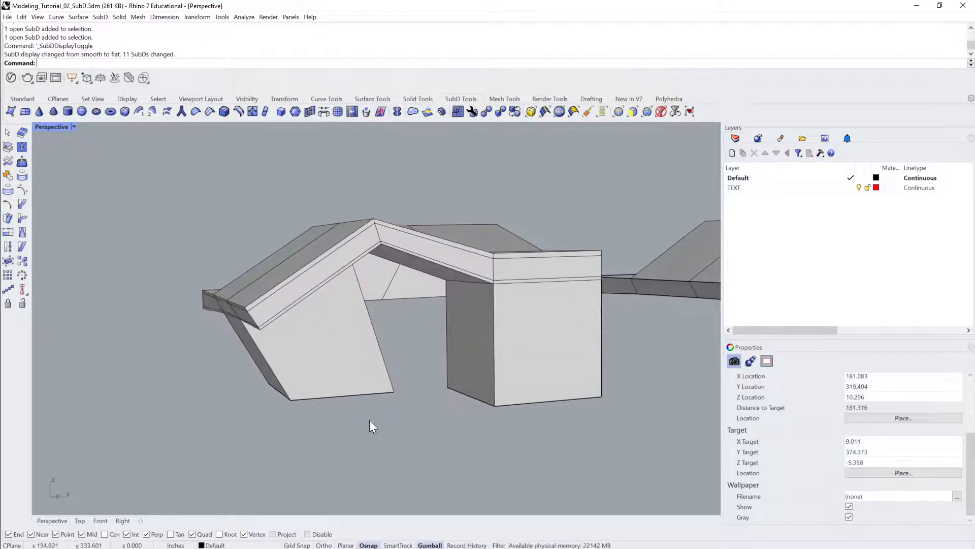
Raise the second leg's open-end edge loop to shorten the leg and rotate the loop into a slant.
{"action": "double_click", "coordinate": [365, 394]}
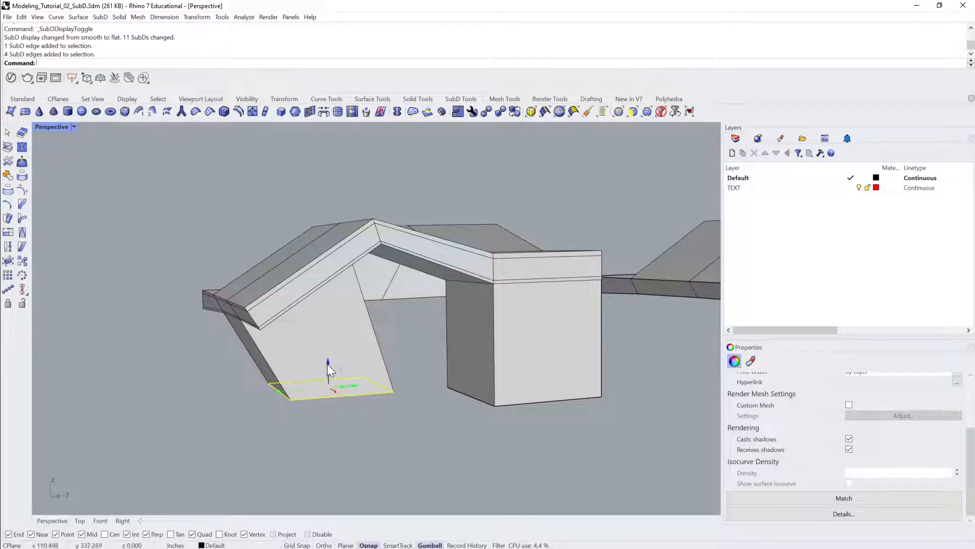
{"action": "left_click_drag", "start_coordinate": [327, 364], "coordinate": [328, 321]}
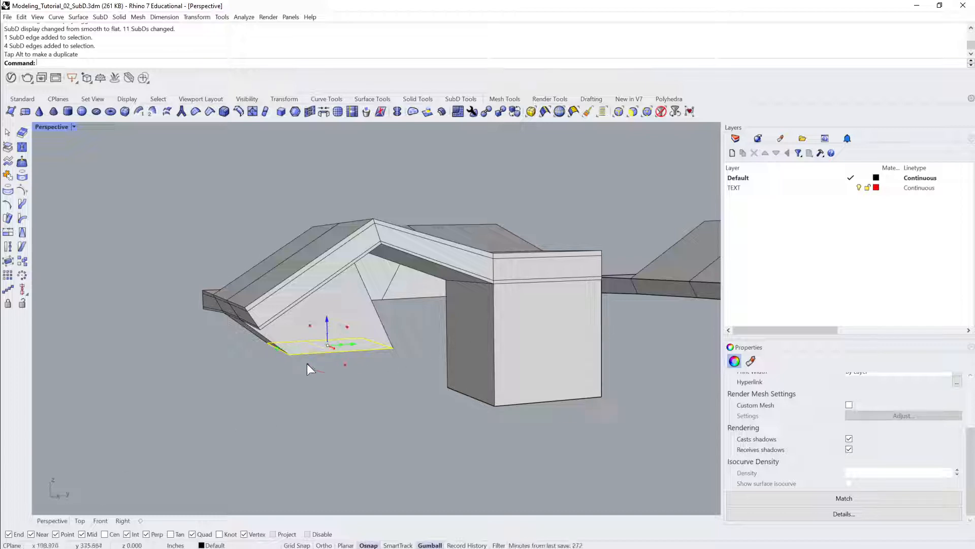
{"action": "left_click_drag", "start_coordinate": [309, 365], "coordinate": [353, 354]}
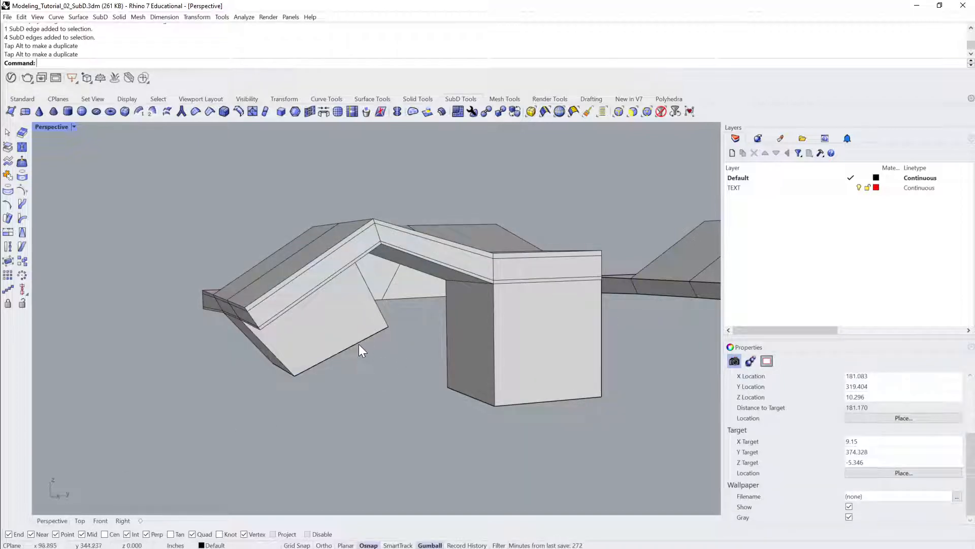
Try ProjectToCPlane on the slanted edge loop with input deletion set to Yes, and move the projected loop downward.
{"action": "type", "text": "ProjectToCPlane"}
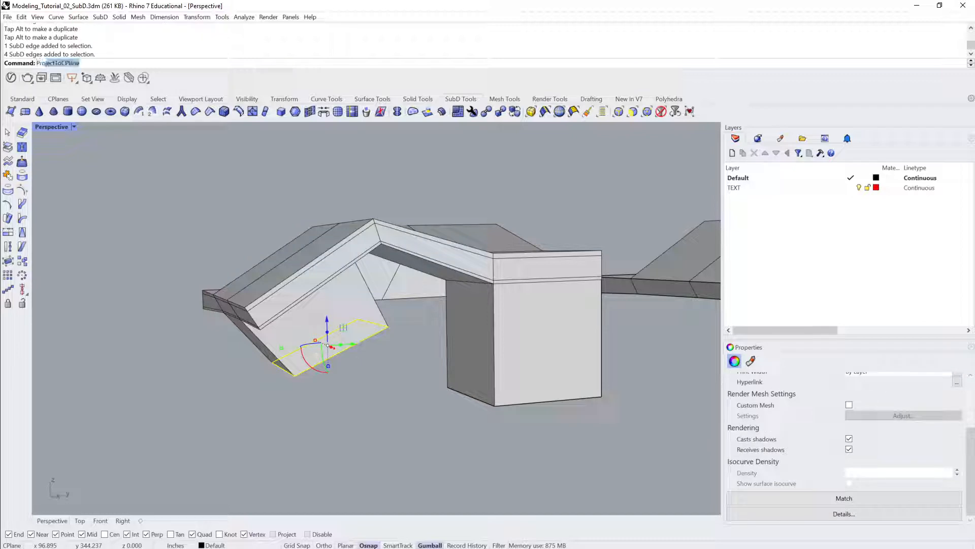
{"action": "key", "text": "Return"}
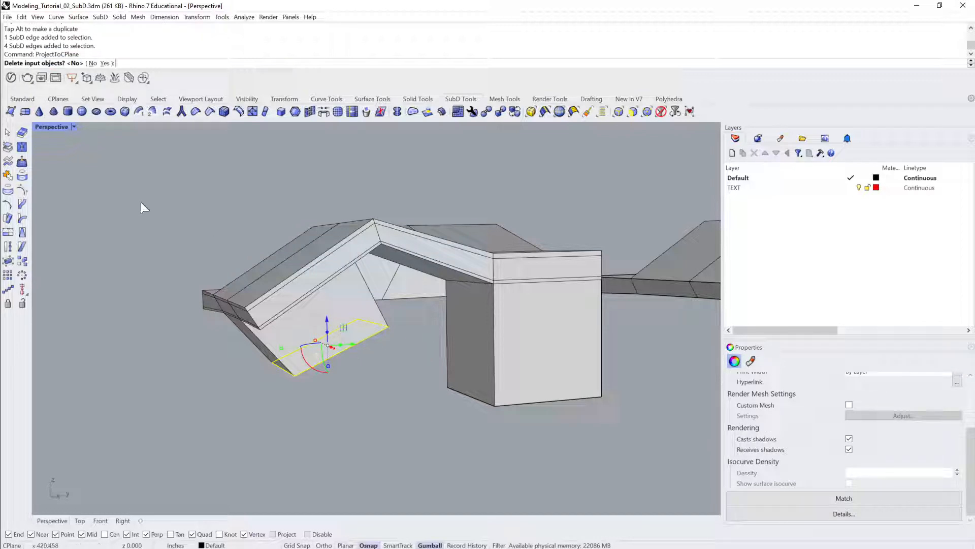
{"action": "left_click", "coordinate": [105, 63]}
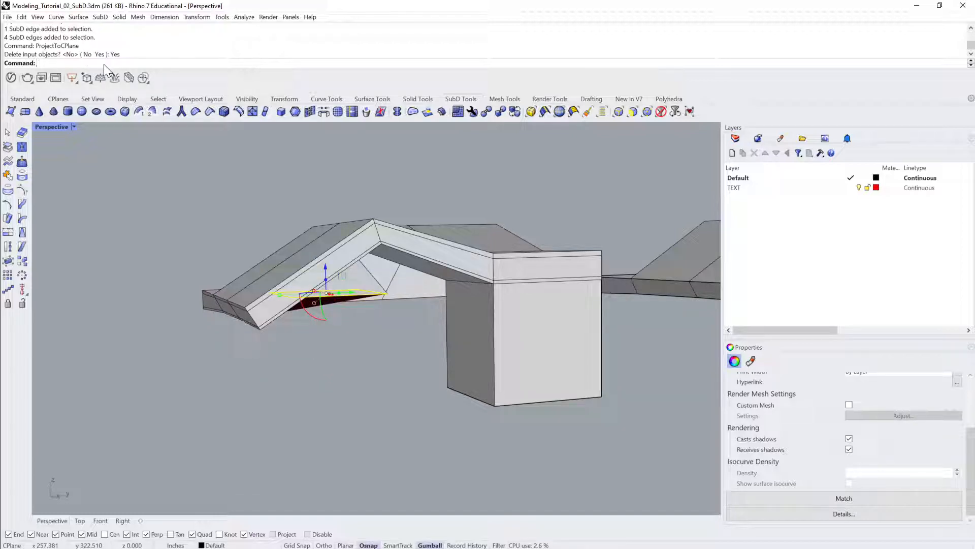
{"action": "scroll", "coordinate": [401, 328], "scroll_direction": "down", "scroll_amount": 3}
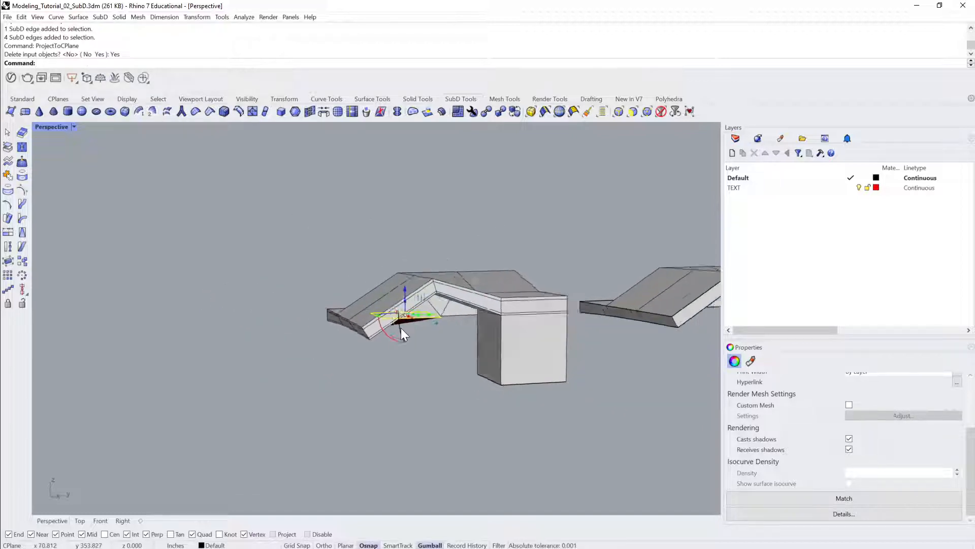
{"action": "right_click_drag", "start_coordinate": [401, 328], "coordinate": [531, 229]}
{"action": "scroll", "coordinate": [429, 308], "scroll_direction": "up", "scroll_amount": 5}
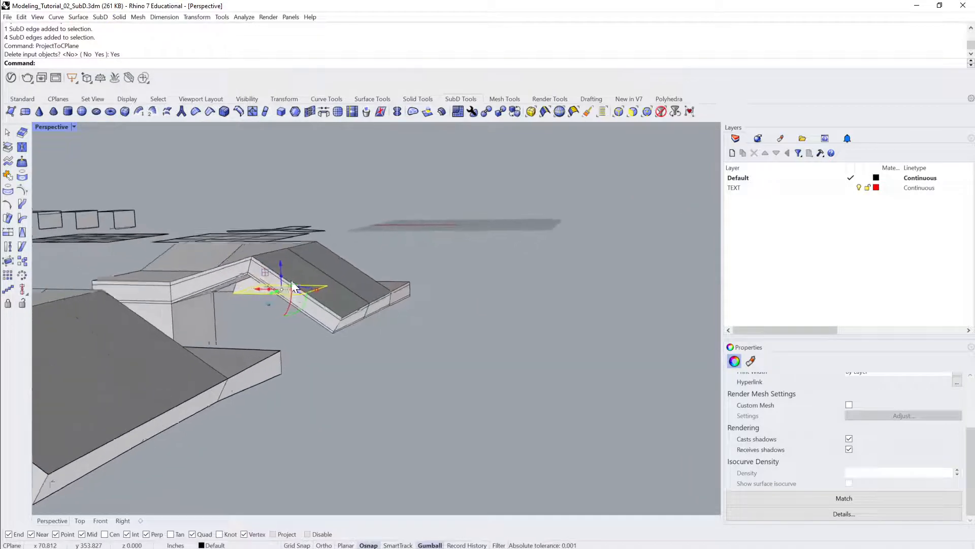
{"action": "left_click_drag", "start_coordinate": [273, 268], "coordinate": [288, 333]}
Undo the edge loop's downward move and its projection to the construction plane.
{"action": "left_click", "coordinate": [494, 373]}
{"action": "right_click_drag", "start_coordinate": [494, 374], "coordinate": [421, 308]}
{"action": "key", "text": "ctrl+z"}
{"action": "key", "text": "ctrl+z"}
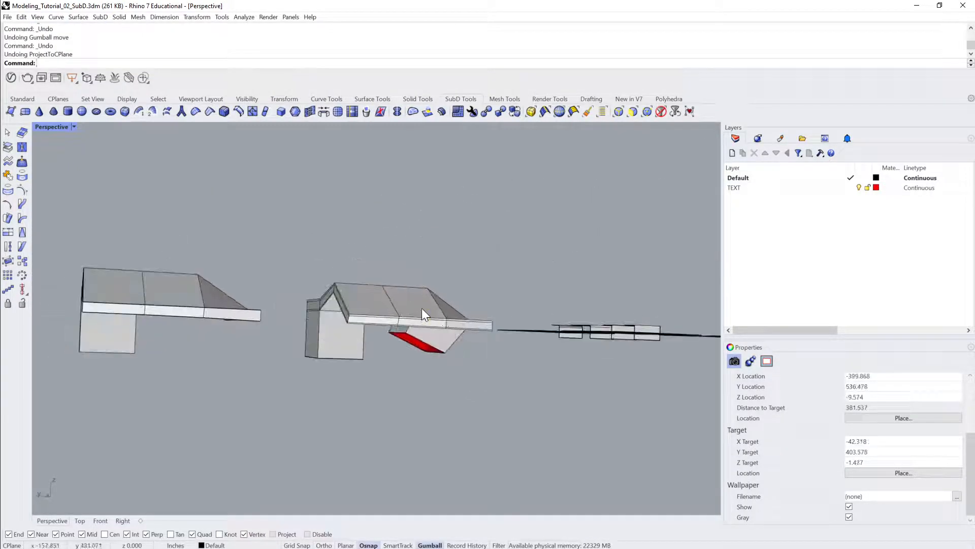
Move the whole two-legged solid vertically upward, well above the construction plane.
{"action": "left_click", "coordinate": [421, 308]}
{"action": "left_click_drag", "start_coordinate": [396, 304], "coordinate": [392, 203]}
{"action": "scroll", "coordinate": [402, 280], "scroll_direction": "up", "scroll_amount": 2}
{"action": "left_click", "coordinate": [414, 350]}
{"action": "right_click_drag", "start_coordinate": [414, 349], "coordinate": [394, 297]}
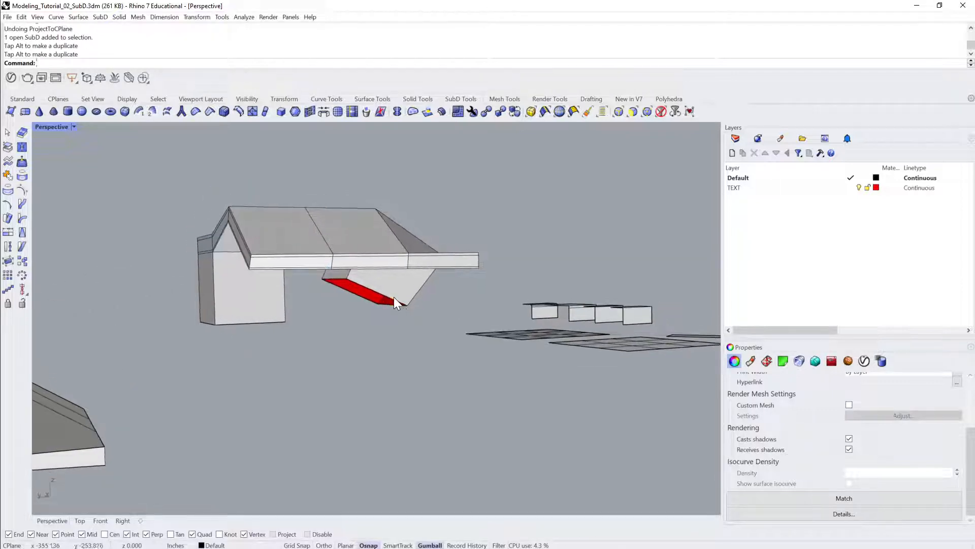
{"action": "left_click", "coordinate": [394, 297]}
{"action": "left_click", "coordinate": [349, 336]}
Select the open-end edge loops of both legs and flatten them with ProjectToCPlane, deleting the input objects.
{"action": "double_click", "coordinate": [268, 322]}
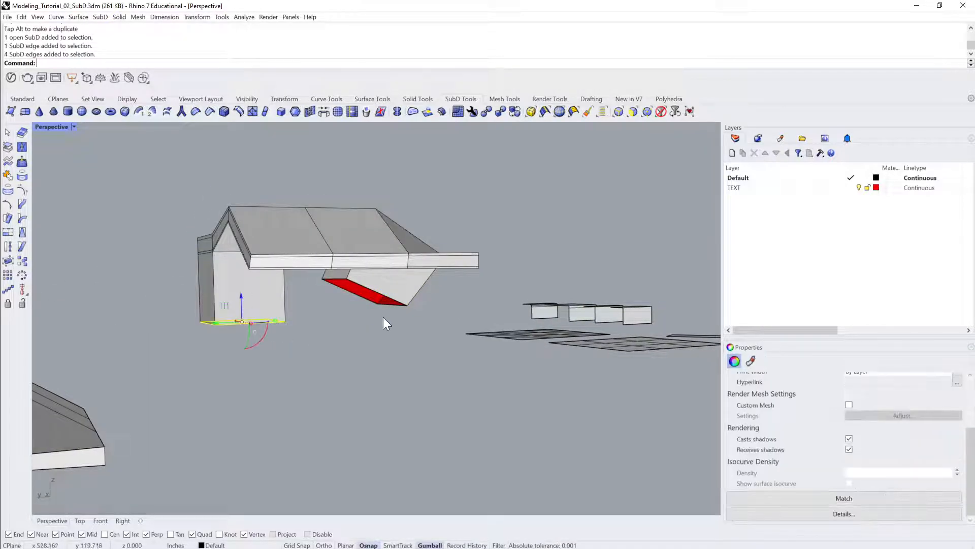
{"action": "double_click", "coordinate": [385, 296], "text": "shift"}
{"action": "type", "text": "ProjectToCPlane"}
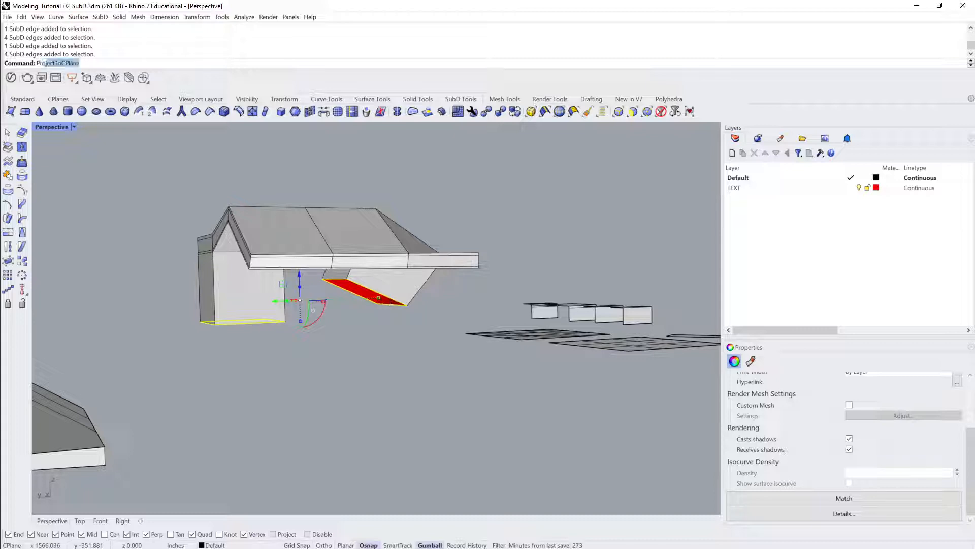
{"action": "key", "text": "Return"}
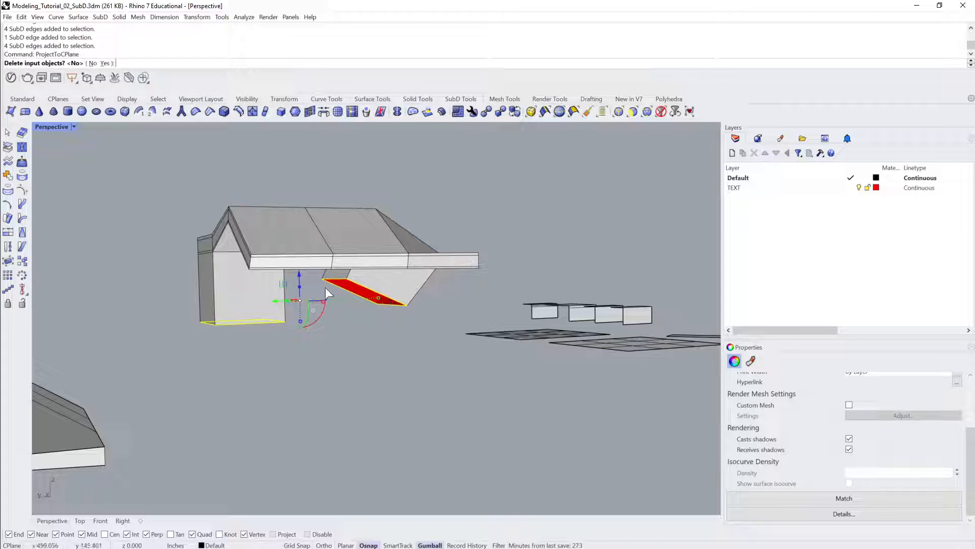
{"action": "left_click", "coordinate": [104, 63]}
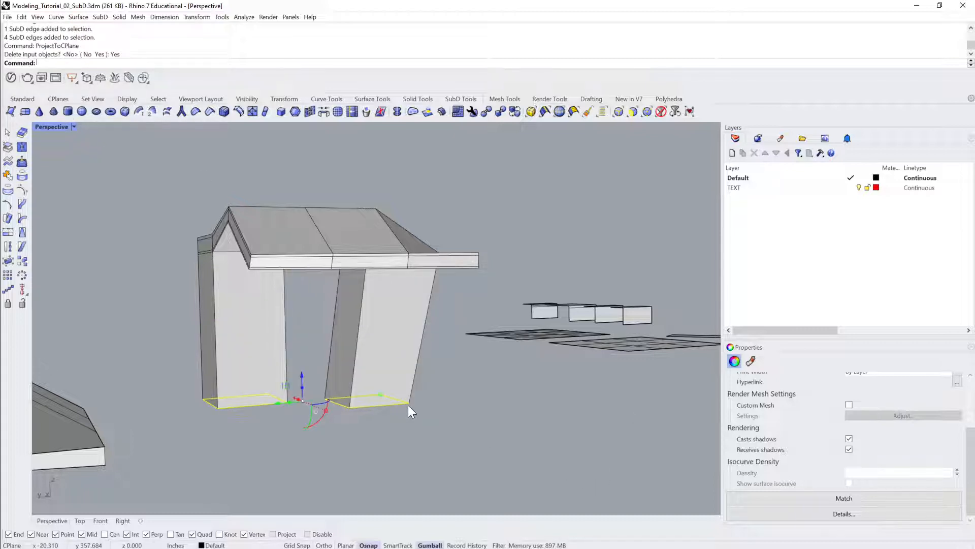
Switch the SubD display to smooth and examine the solid's lengthened legs from several angles.
{"action": "right_click_drag", "start_coordinate": [408, 405], "coordinate": [344, 317]}
{"action": "left_click", "coordinate": [335, 316]}
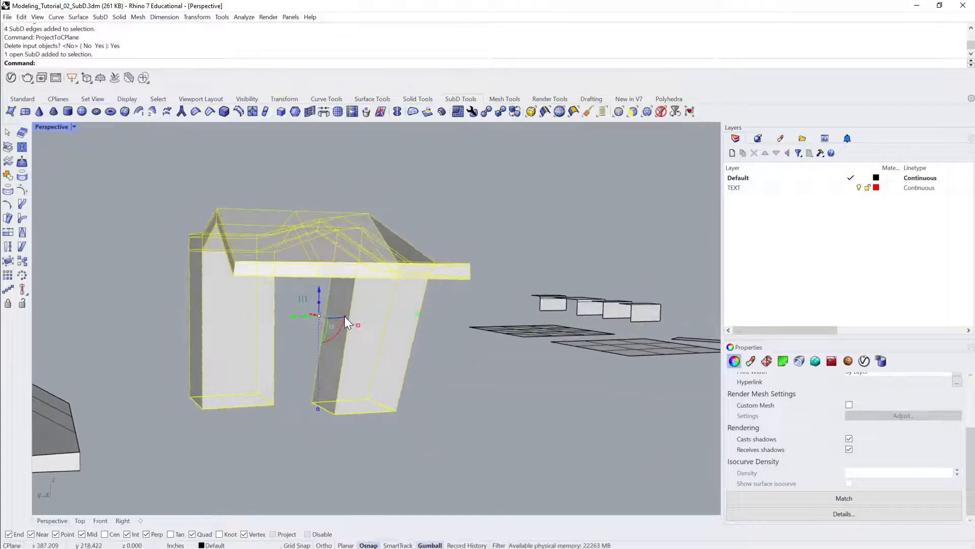
{"action": "key", "text": "Tab"}
{"action": "left_click", "coordinate": [434, 354]}
{"action": "right_click_drag", "start_coordinate": [434, 353], "coordinate": [390, 328]}
{"action": "left_click", "coordinate": [389, 326]}
{"action": "scroll", "coordinate": [390, 326], "scroll_direction": "down", "scroll_amount": 5}
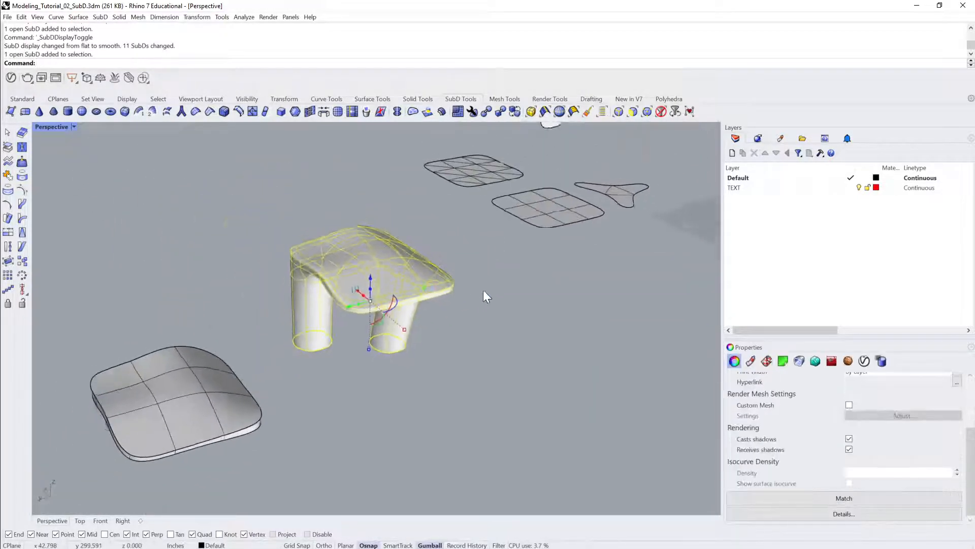
{"action": "left_click", "coordinate": [483, 290]}
{"action": "left_click", "coordinate": [393, 268]}
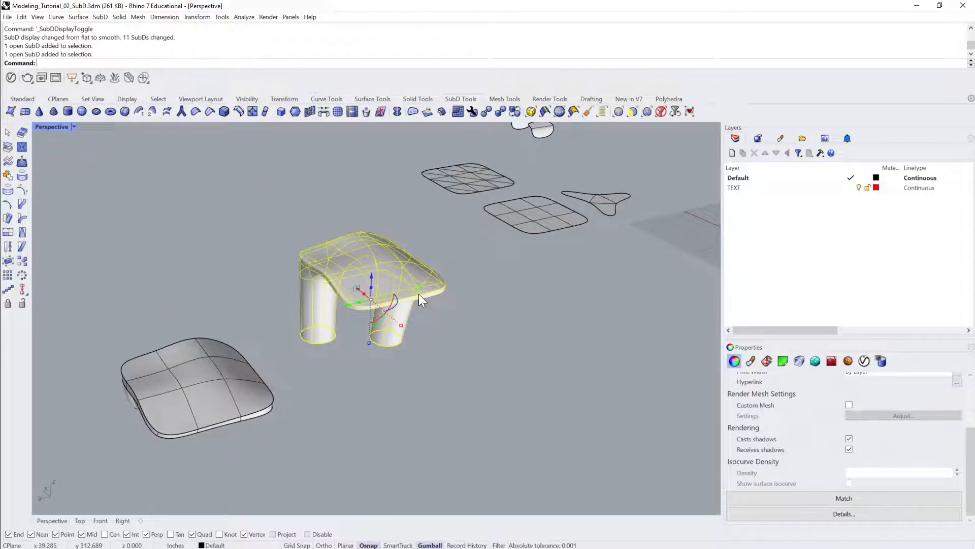
{"action": "left_click", "coordinate": [435, 322]}
{"action": "scroll", "coordinate": [435, 322], "scroll_direction": "up", "scroll_amount": 6}
{"action": "right_click_drag", "start_coordinate": [434, 321], "coordinate": [421, 262]}
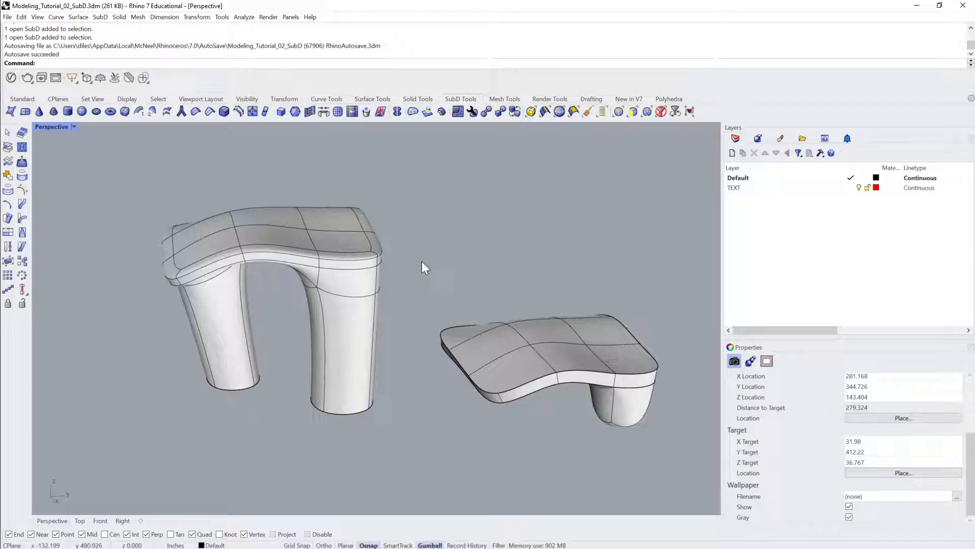
Show the triangulated SubD sheet in flat display and examine its edge layout up close.
{"action": "right_click_drag", "start_coordinate": [421, 261], "coordinate": [566, 222]}
{"action": "left_click", "coordinate": [395, 278]}
{"action": "left_click", "coordinate": [487, 263]}
{"action": "scroll", "coordinate": [566, 221], "scroll_direction": "up", "scroll_amount": 6}
{"action": "left_click", "coordinate": [307, 272]}
{"action": "scroll", "coordinate": [401, 285], "scroll_direction": "up", "scroll_amount": 2}
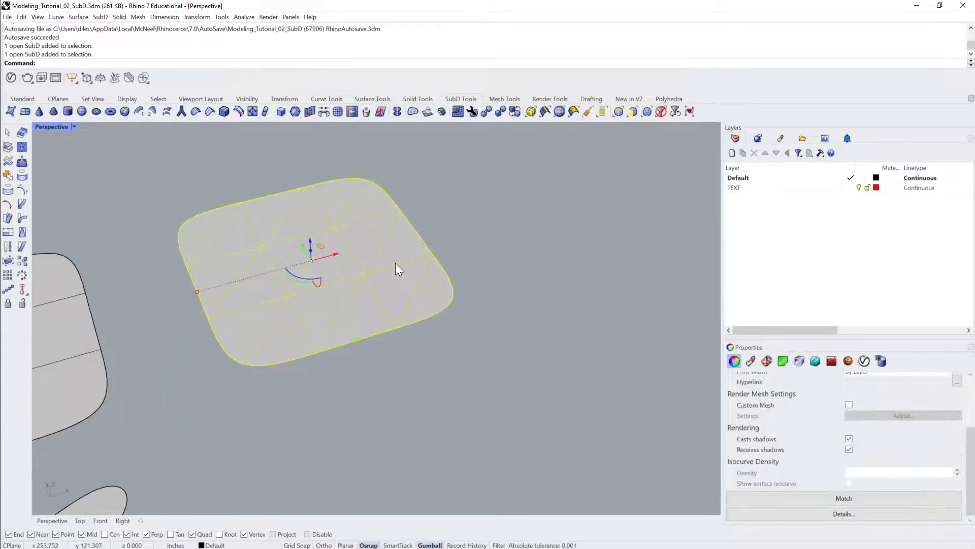
{"action": "key", "text": "Tab"}
{"action": "scroll", "coordinate": [428, 253], "scroll_direction": "up", "scroll_amount": 2}
{"action": "left_click", "coordinate": [475, 217]}
{"action": "right_click_drag", "start_coordinate": [475, 217], "coordinate": [441, 232]}
{"action": "scroll", "coordinate": [391, 295], "scroll_direction": "up", "scroll_amount": 3}
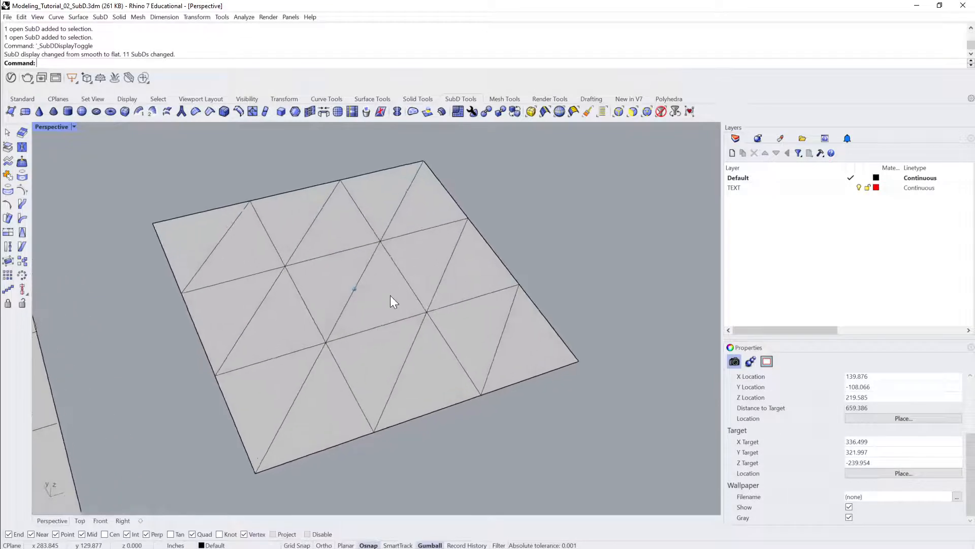
Try scaling the central triangular face of the flat SubD sheet inward with the Gumball, undoing each attempt.
{"action": "left_click", "coordinate": [382, 289], "text": "ctrl+shift"}
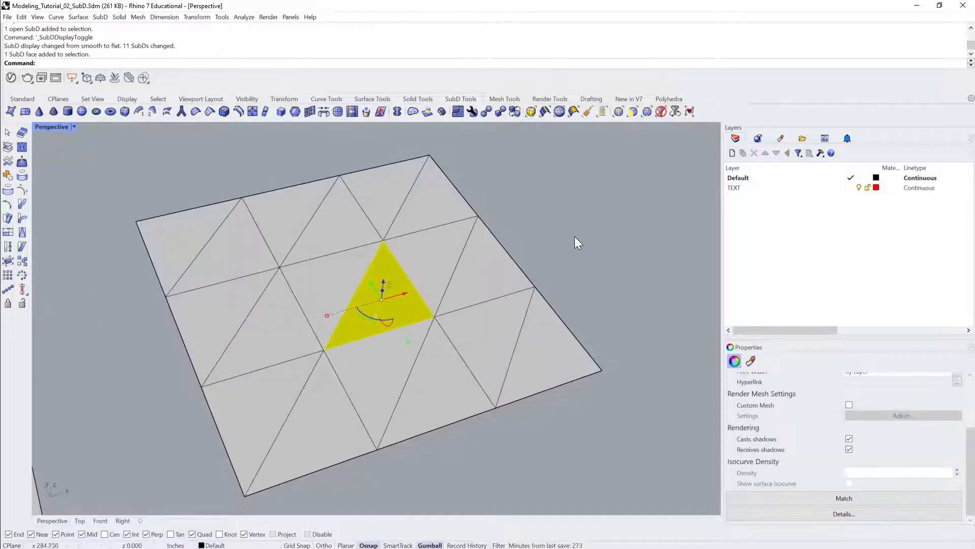
{"action": "scroll", "coordinate": [386, 268], "scroll_direction": "up", "scroll_amount": 4}
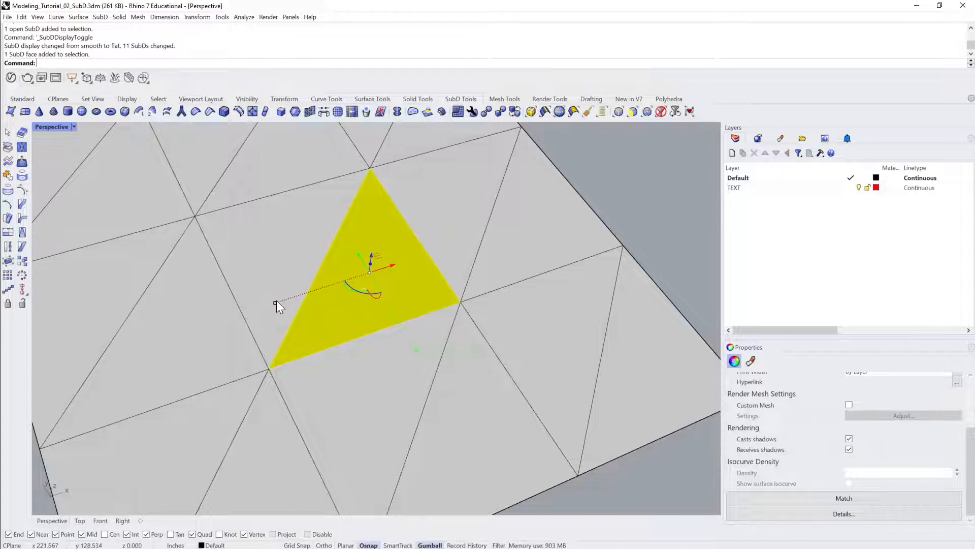
{"action": "left_click_drag", "start_coordinate": [275, 302], "coordinate": [292, 300]}
{"action": "right_click_drag", "start_coordinate": [292, 300], "coordinate": [430, 263]}
{"action": "key", "text": "ctrl+z"}
{"action": "left_click", "coordinate": [406, 265], "text": "ctrl+shift"}
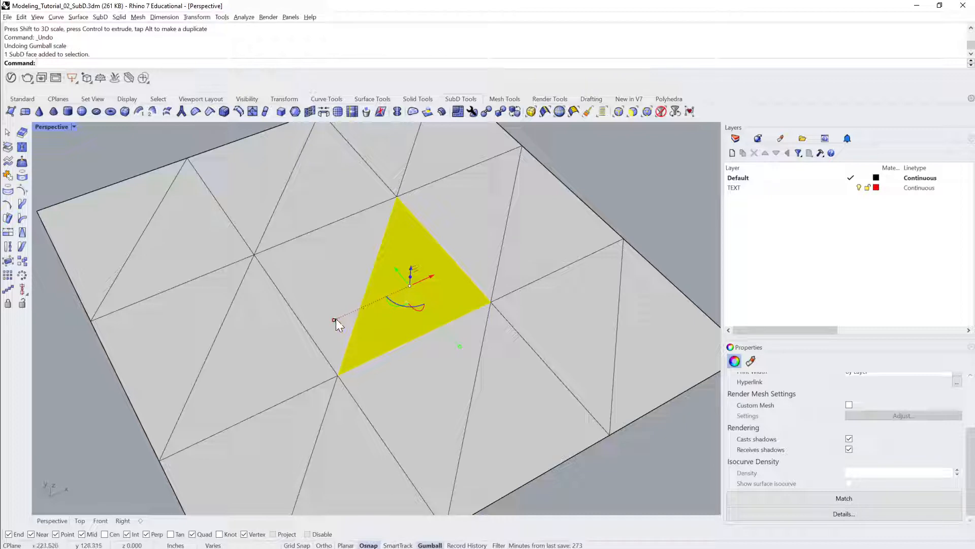
{"action": "left_click_drag", "start_coordinate": [335, 320], "coordinate": [347, 313]}
{"action": "key", "text": "ctrl+z"}
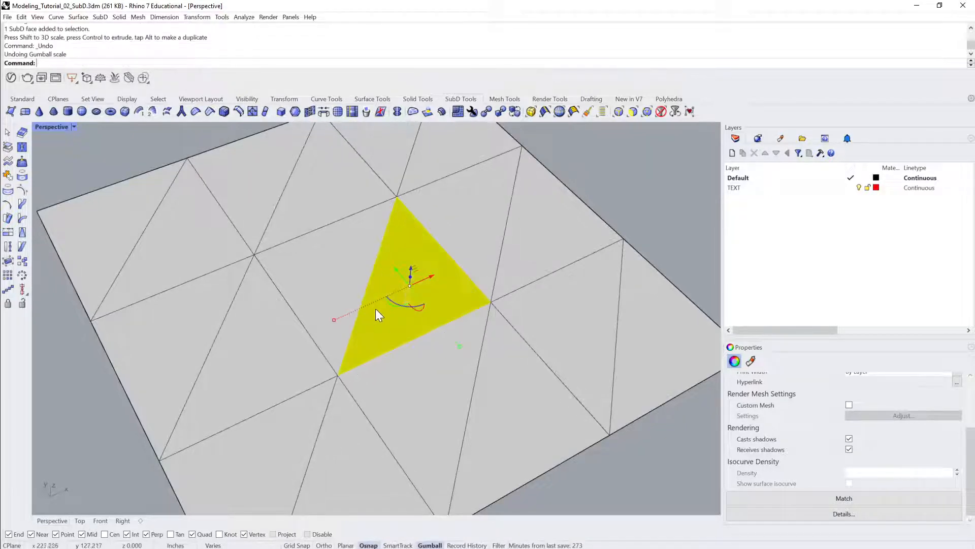
Select the three edges of the central triangle and set the Gumball to Align to Object.
{"action": "key", "text": "Escape"}
{"action": "left_click", "coordinate": [376, 255], "text": "ctrl+shift"}
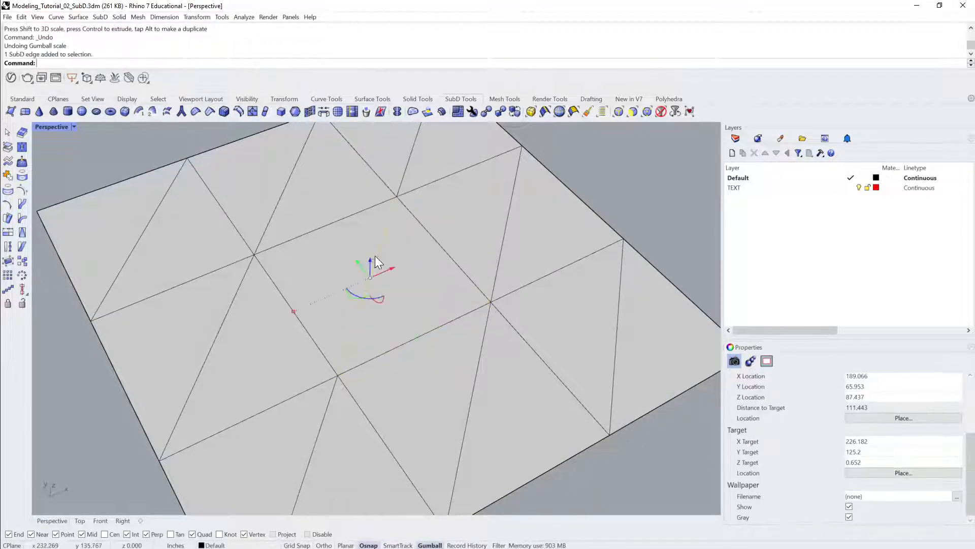
{"action": "left_click", "coordinate": [423, 223], "text": "ctrl+shift"}
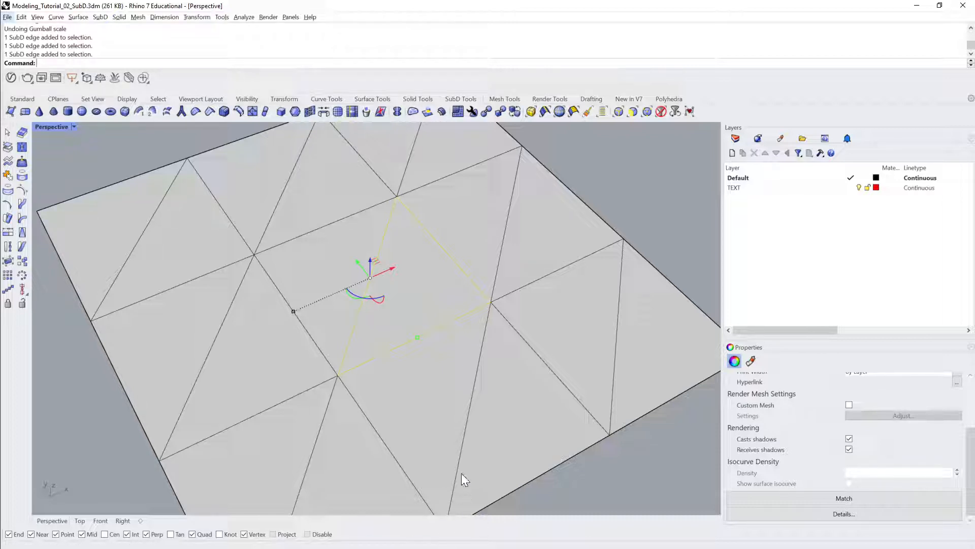
{"action": "scroll", "coordinate": [451, 478], "scroll_direction": "down", "scroll_amount": 5}
{"action": "scroll", "coordinate": [421, 424], "scroll_direction": "up", "scroll_amount": 3}
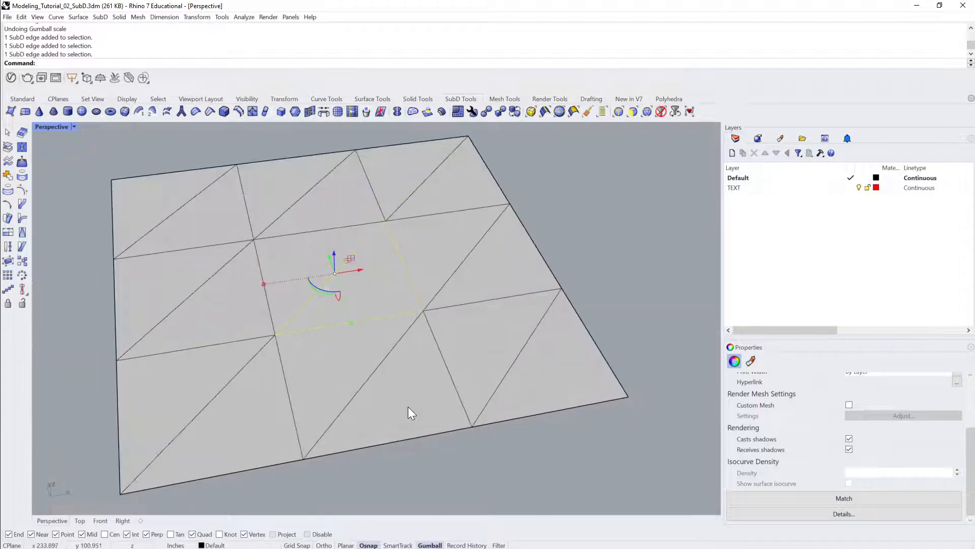
{"action": "scroll", "coordinate": [408, 407], "scroll_direction": "up", "scroll_amount": 2}
{"action": "right_click", "coordinate": [430, 545]}
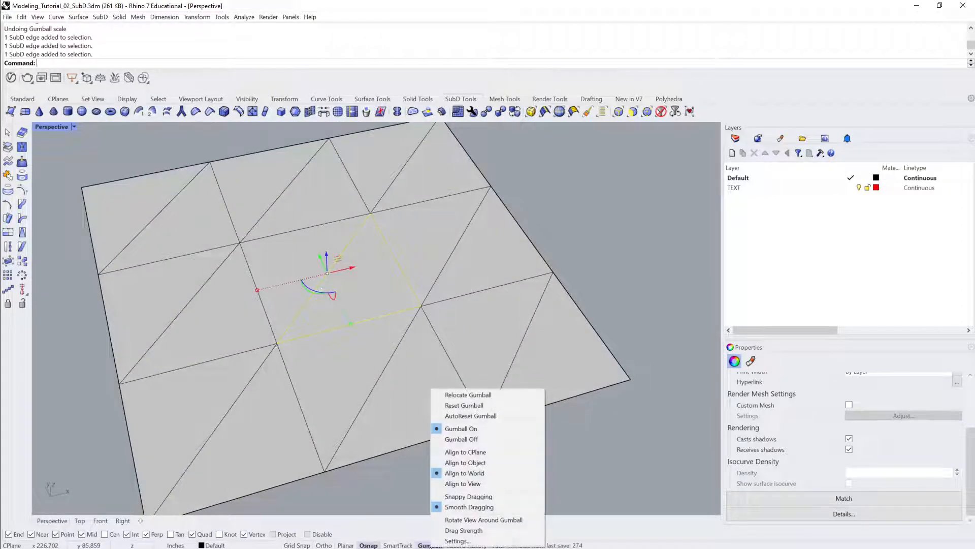
{"action": "left_click", "coordinate": [467, 463]}
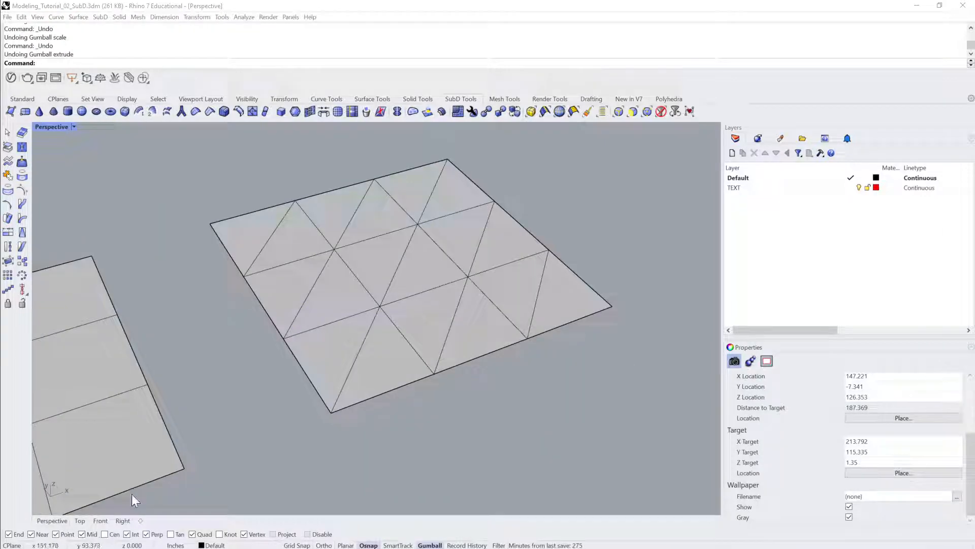
Extrude the central triangular face slightly upward from the sheet and scale it down uniformly about its centre.
{"action": "left_click", "coordinate": [401, 256]}
{"action": "scroll", "coordinate": [406, 256], "scroll_direction": "up", "scroll_amount": 5}
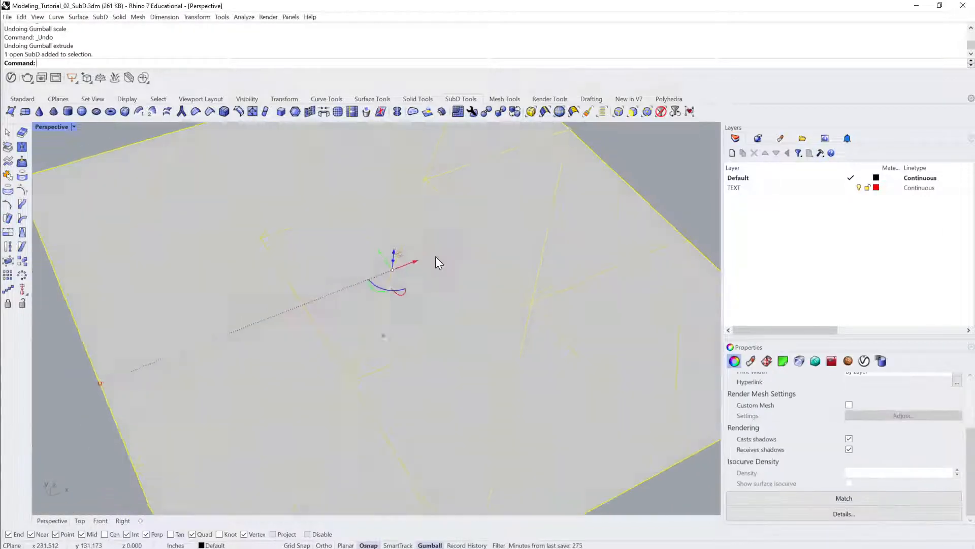
{"action": "scroll", "coordinate": [435, 256], "scroll_direction": "down", "scroll_amount": 3}
{"action": "left_click", "coordinate": [663, 194]}
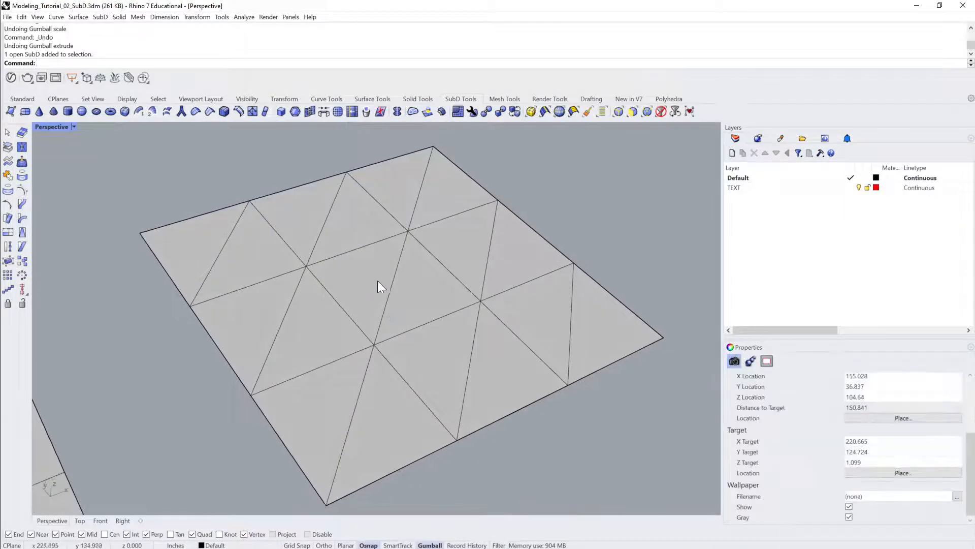
{"action": "left_click", "coordinate": [414, 277], "text": "ctrl+shift"}
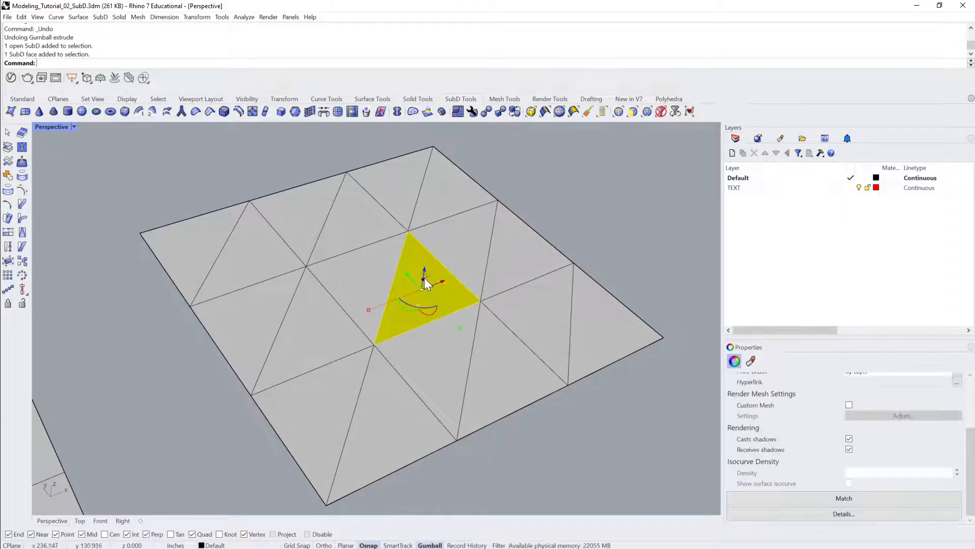
{"action": "left_click_drag", "start_coordinate": [423, 278], "coordinate": [423, 274]}
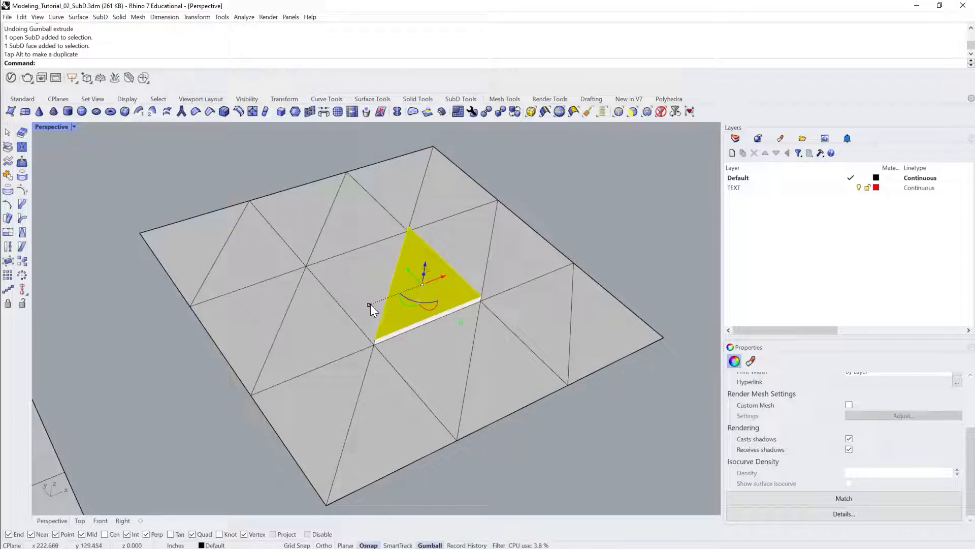
{"action": "left_click_drag", "start_coordinate": [371, 304], "coordinate": [397, 298]}
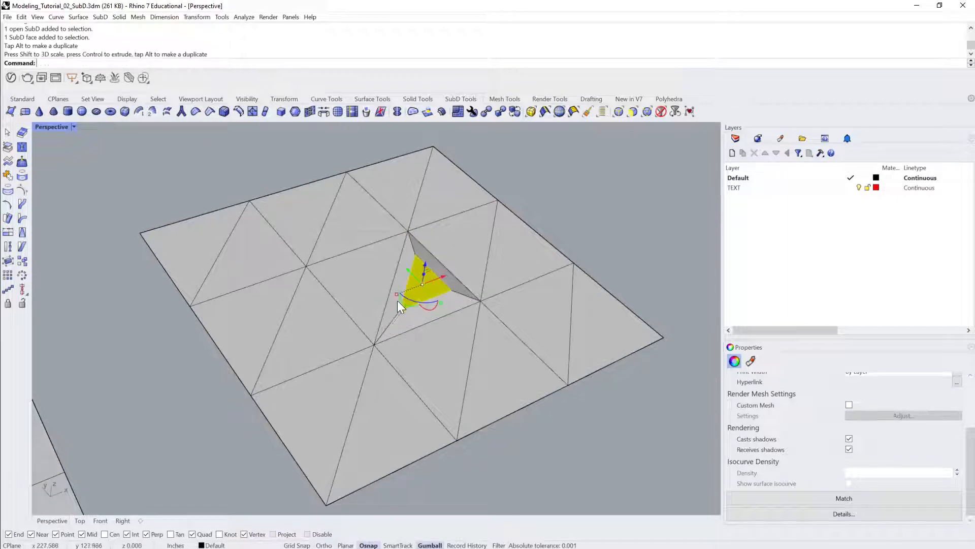
Delete the scaled-down inner triangular face to leave an opening in the sheet.
{"action": "scroll", "coordinate": [444, 288], "scroll_direction": "up", "scroll_amount": 2}
{"action": "scroll", "coordinate": [444, 288], "scroll_direction": "down", "scroll_amount": 1}
{"action": "key", "text": "Delete"}
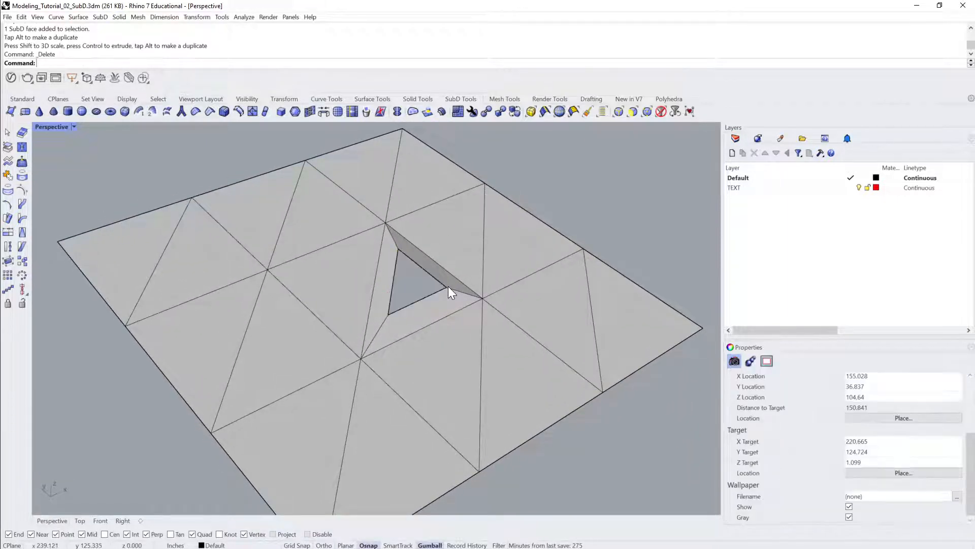
Select the triangular opening's edge loop and move it vertically down from its corner to the level of the adjacent sheet vertex.
{"action": "right_click_drag", "start_coordinate": [448, 286], "coordinate": [481, 261]}
{"action": "scroll", "coordinate": [371, 337], "scroll_direction": "up", "scroll_amount": 3}
{"action": "left_click", "coordinate": [381, 330], "text": "ctrl+shift"}
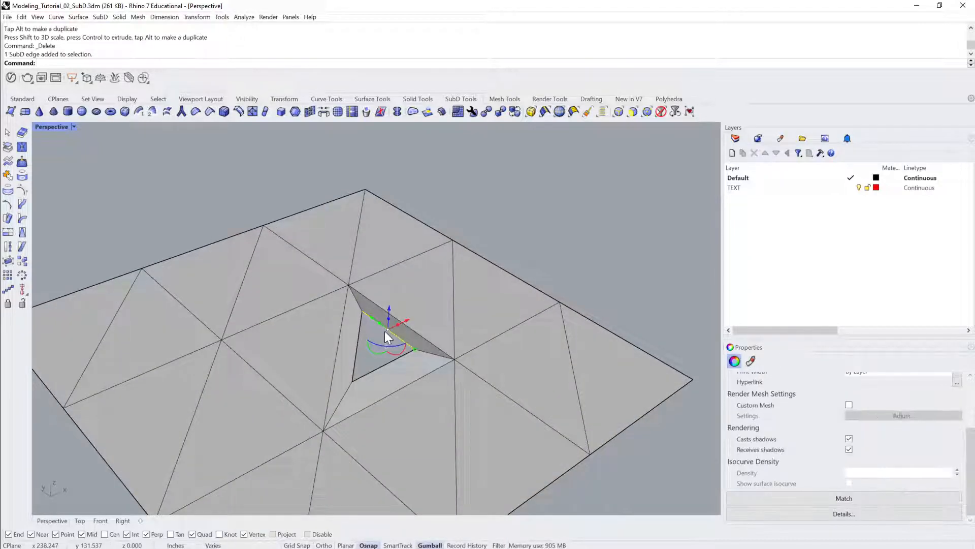
{"action": "double_click", "coordinate": [357, 348], "text": "ctrl+shift"}
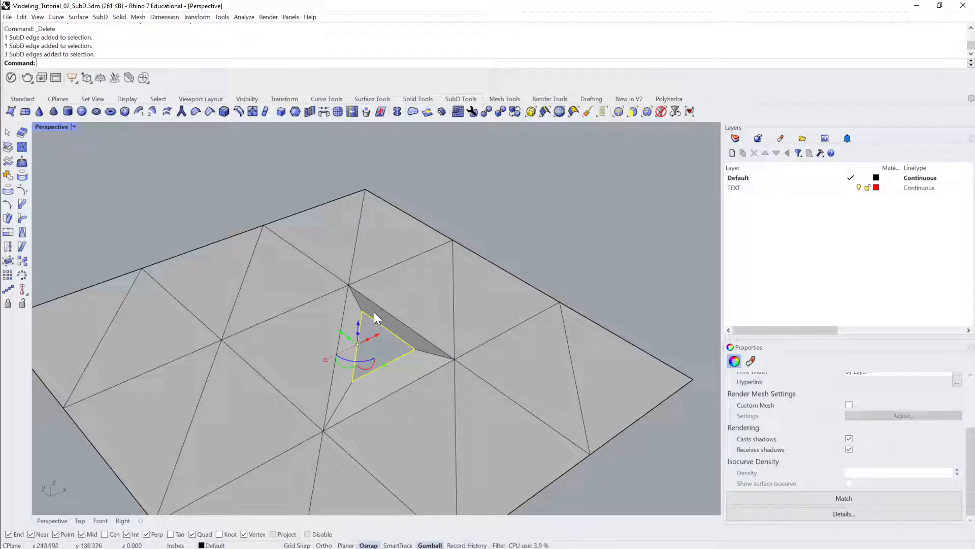
{"action": "type", "text": "Move"}
{"action": "key", "text": "Return"}
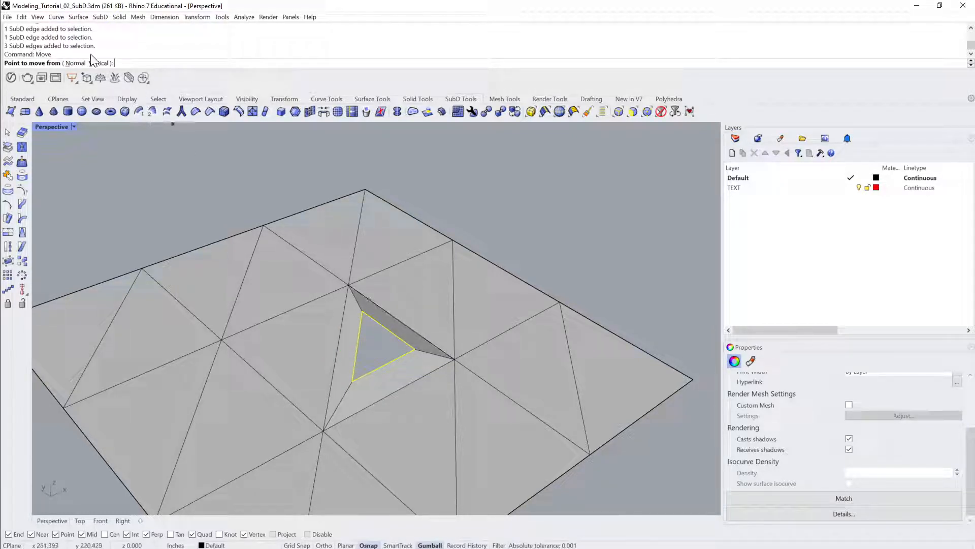
{"action": "left_click", "coordinate": [416, 349]}
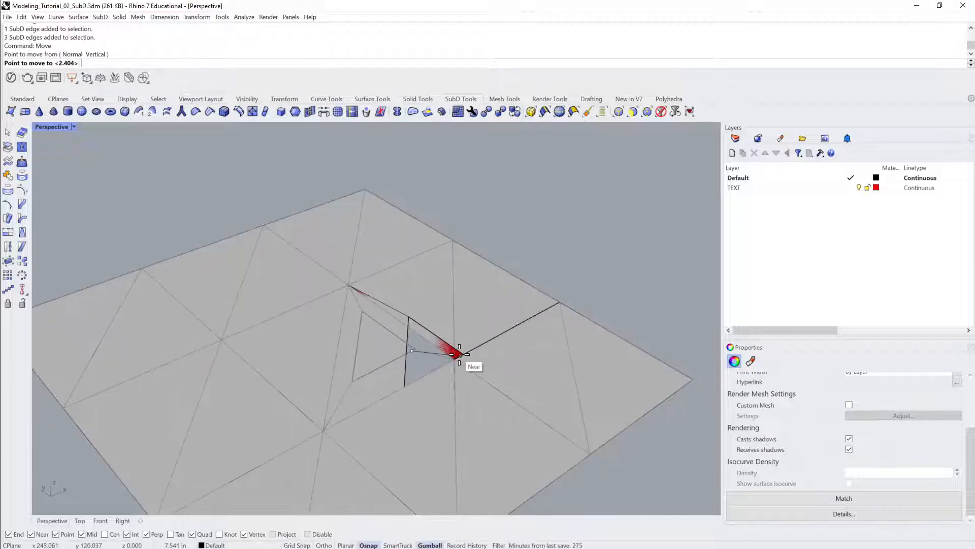
{"action": "left_click", "coordinate": [426, 351]}
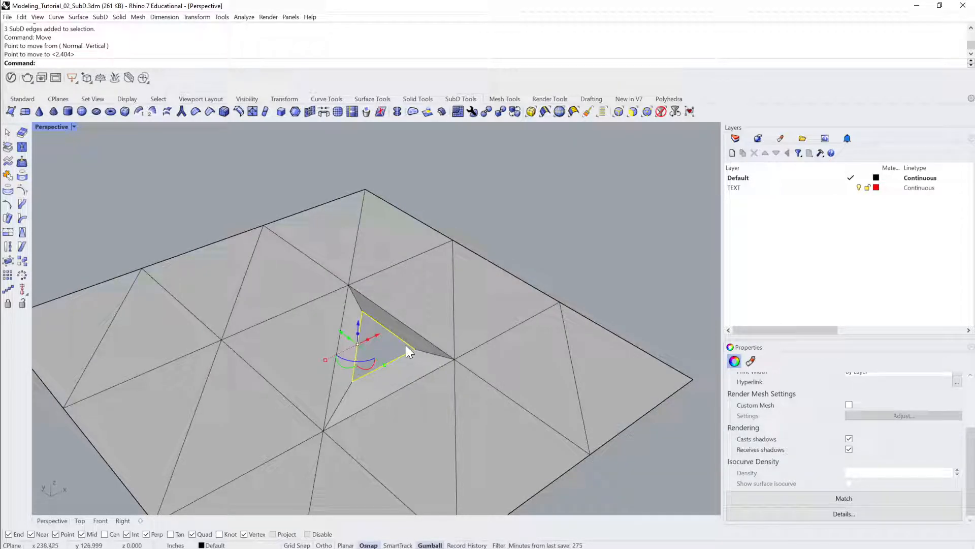
{"action": "key", "text": "Return"}
{"action": "left_click", "coordinate": [100, 64]}
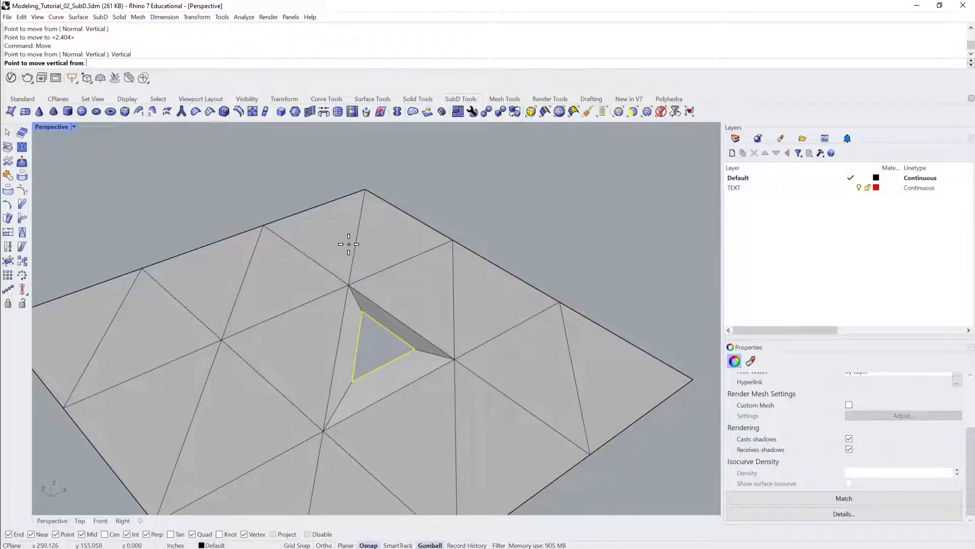
{"action": "left_click", "coordinate": [416, 351]}
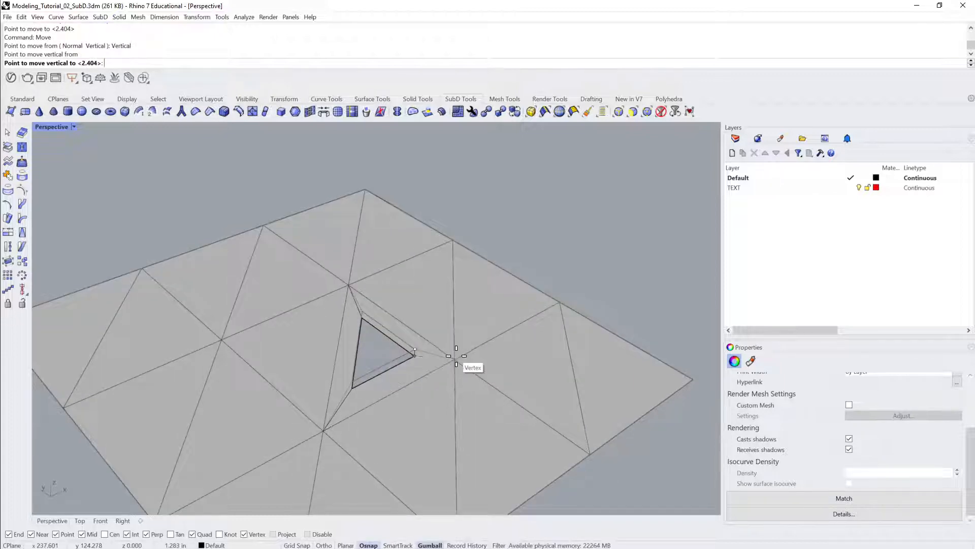
{"action": "left_click", "coordinate": [456, 356]}
{"action": "left_click", "coordinate": [548, 246]}
Select the opening's edge loop again and lower it well below the sheet as a tapered funnel, raising it partway back.
{"action": "right_click_drag", "start_coordinate": [551, 245], "coordinate": [391, 306]}
{"action": "scroll", "coordinate": [464, 302], "scroll_direction": "up", "scroll_amount": 2}
{"action": "scroll", "coordinate": [465, 299], "scroll_direction": "up", "scroll_amount": 3}
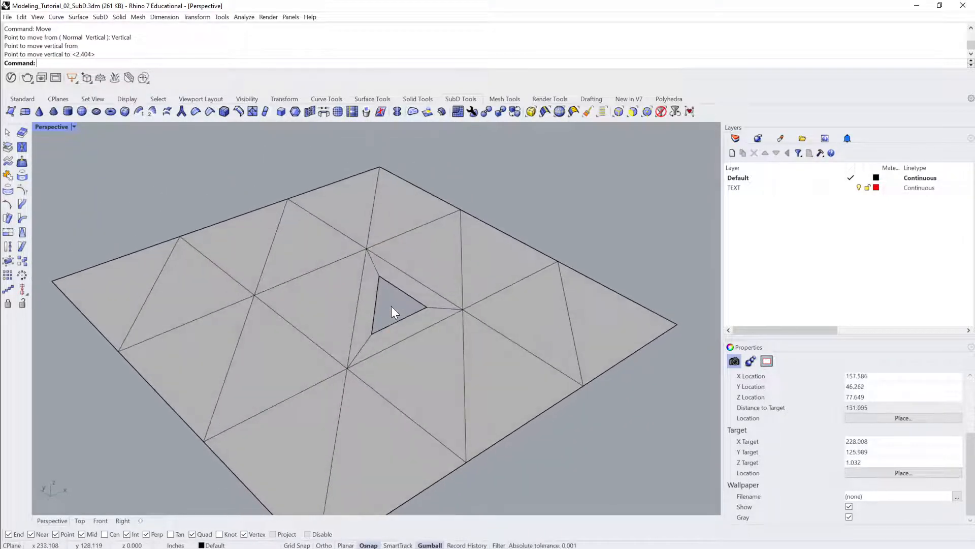
{"action": "left_click", "coordinate": [409, 293]}
{"action": "left_click", "coordinate": [395, 297]}
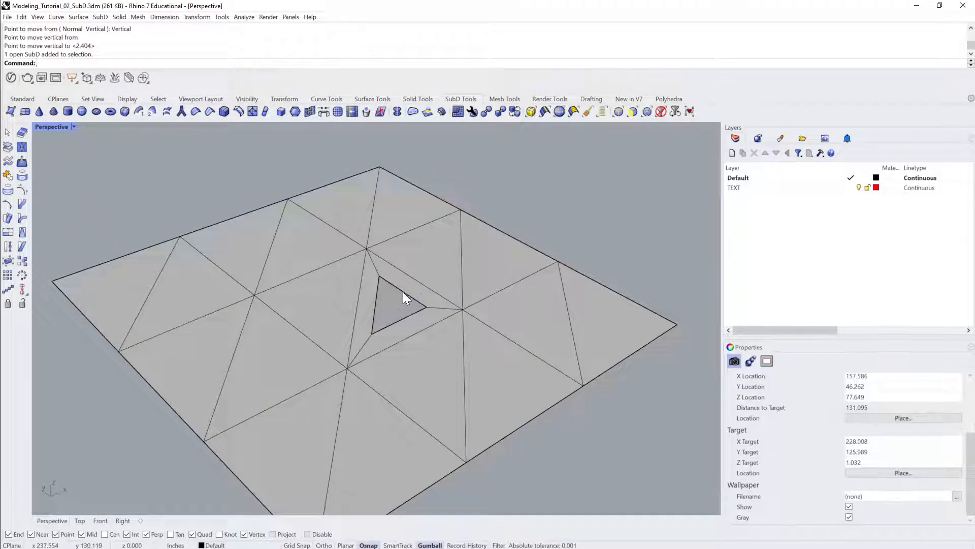
{"action": "double_click", "coordinate": [403, 291], "text": "ctrl+shift"}
{"action": "left_click_drag", "start_coordinate": [376, 284], "coordinate": [395, 355]}
{"action": "right_click_drag", "start_coordinate": [423, 321], "coordinate": [426, 330]}
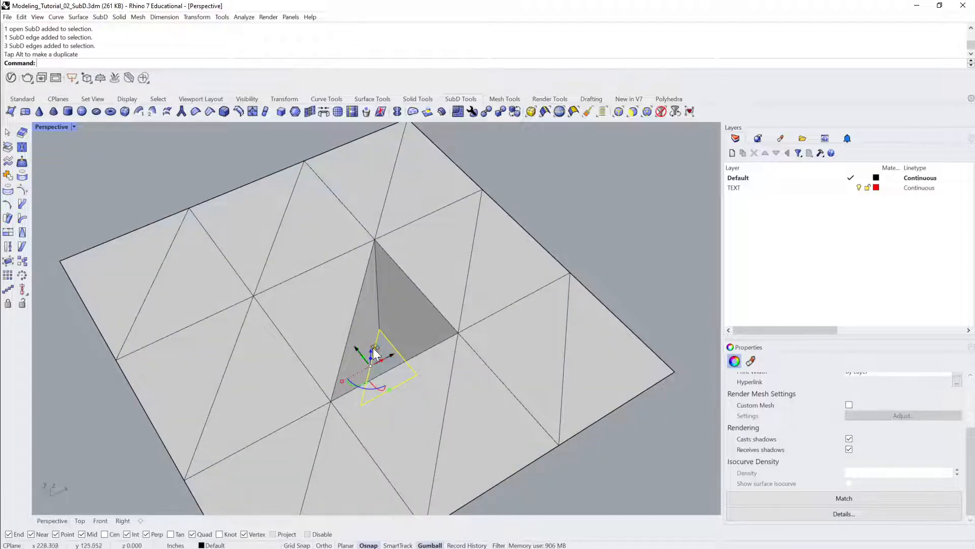
{"action": "right_click_drag", "start_coordinate": [372, 348], "coordinate": [374, 283]}
{"action": "left_click_drag", "start_coordinate": [371, 343], "coordinate": [380, 288]}
{"action": "left_click", "coordinate": [531, 207]}
Extrude the triangular face beside the funnel slightly upward and scale it down uniformly.
{"action": "left_click", "coordinate": [450, 260], "text": "ctrl+shift"}
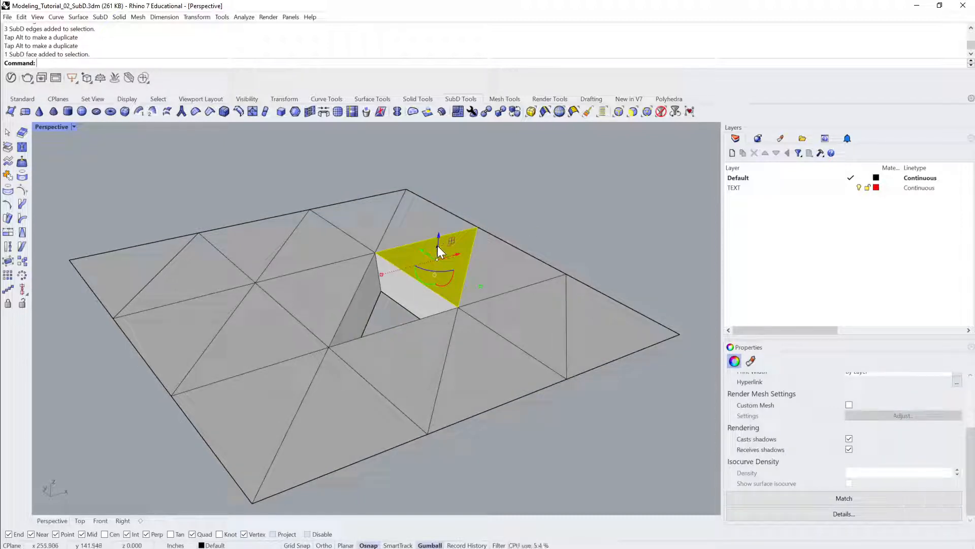
{"action": "mouse_move", "coordinate": [438, 245]}
{"action": "left_mouse_down"}
{"action": "mouse_move", "coordinate": [440, 237]}
{"action": "mouse_move", "coordinate": [435, 247]}
{"action": "left_mouse_up"}
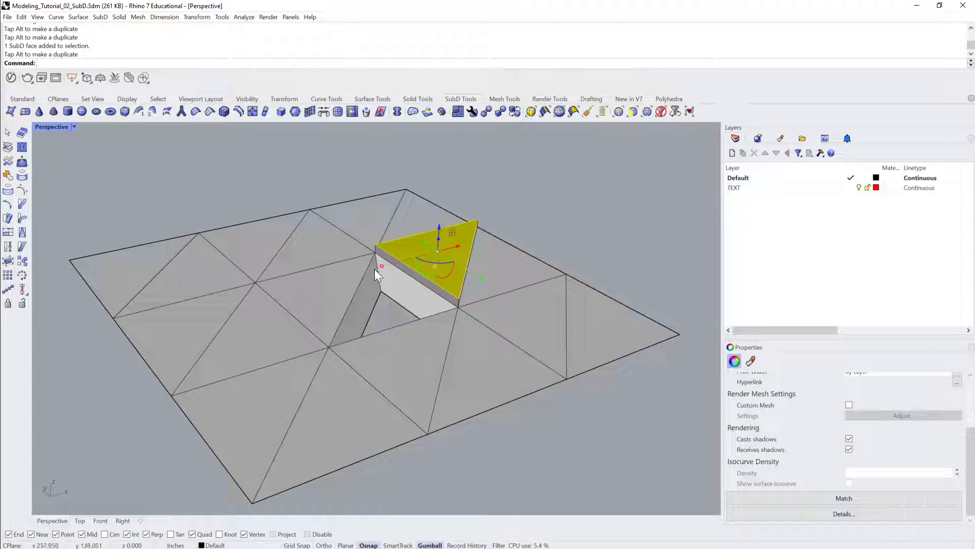
{"action": "left_click_drag", "start_coordinate": [380, 266], "coordinate": [422, 256]}
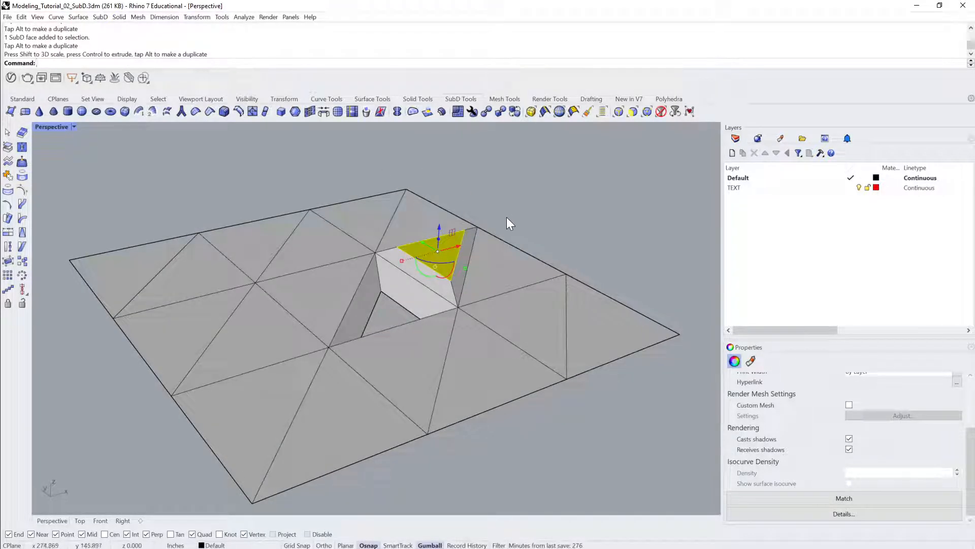
Move the scaled-down face vertically to the level of the surrounding sheet vertex and delete it.
{"action": "left_click", "coordinate": [152, 110]}
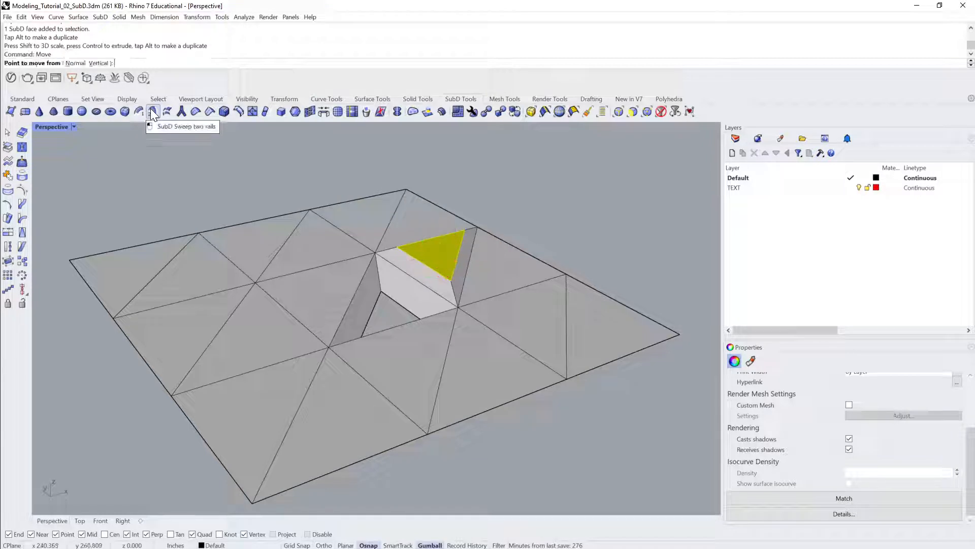
{"action": "left_click", "coordinate": [99, 63]}
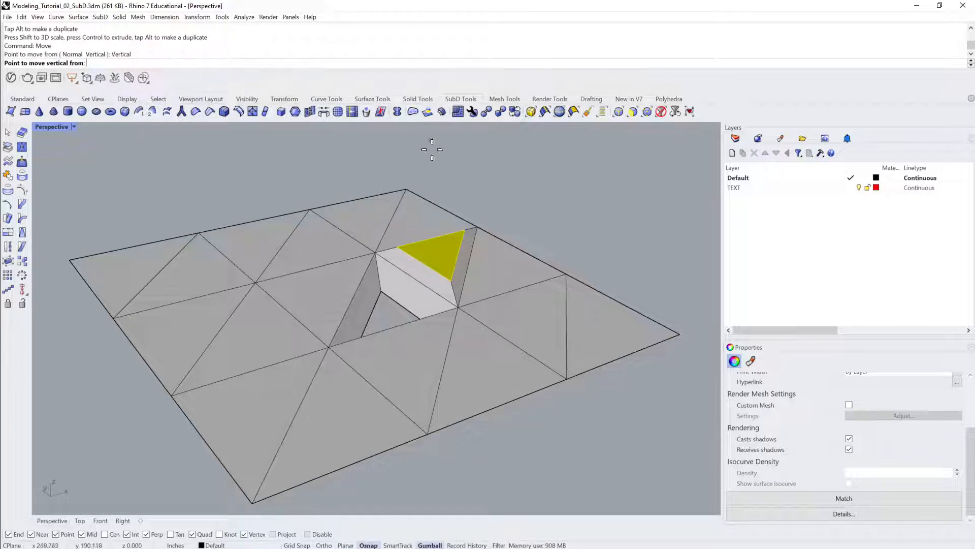
{"action": "left_click", "coordinate": [465, 229]}
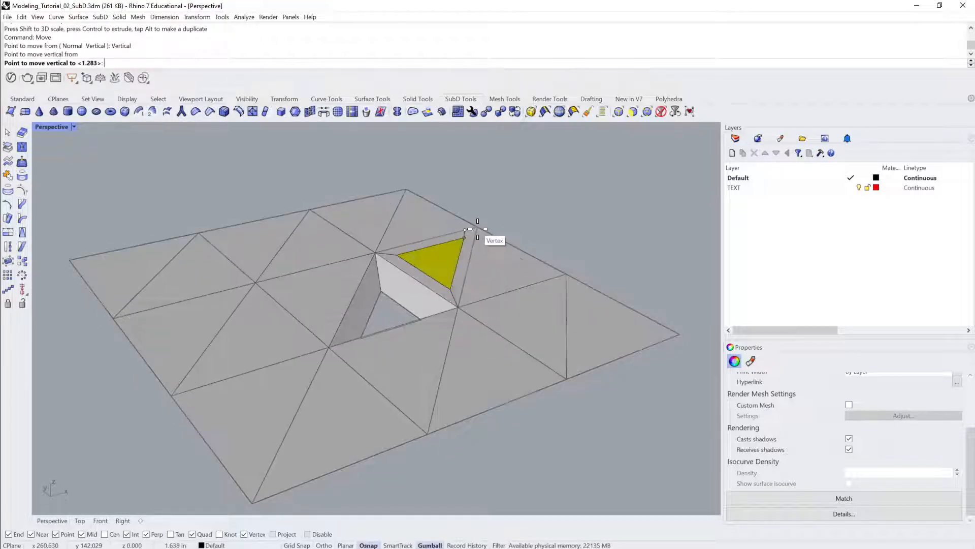
{"action": "left_click", "coordinate": [477, 227]}
{"action": "key", "text": "Delete"}
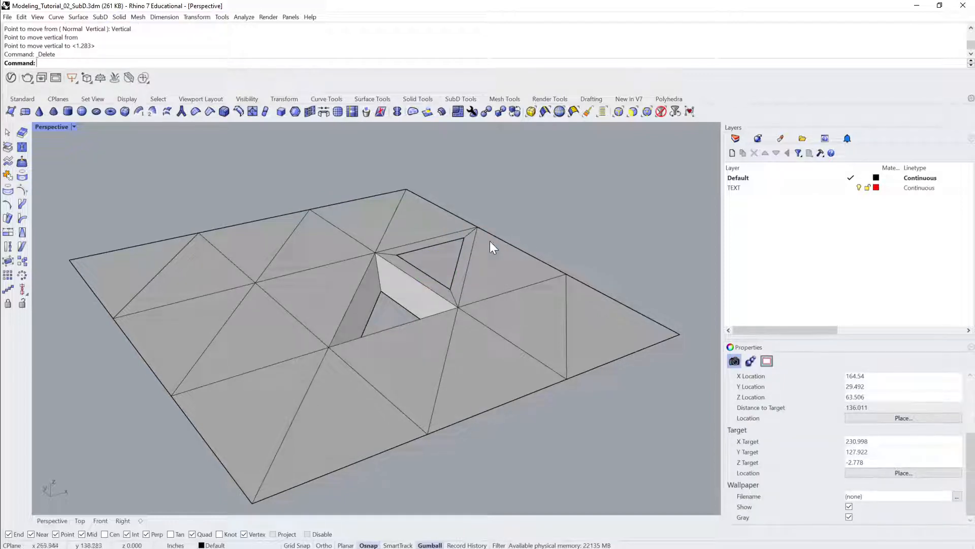
Select the edges of the second triangular opening and move them slightly below the sheet.
{"action": "left_click", "coordinate": [437, 247], "text": "ctrl+shift"}
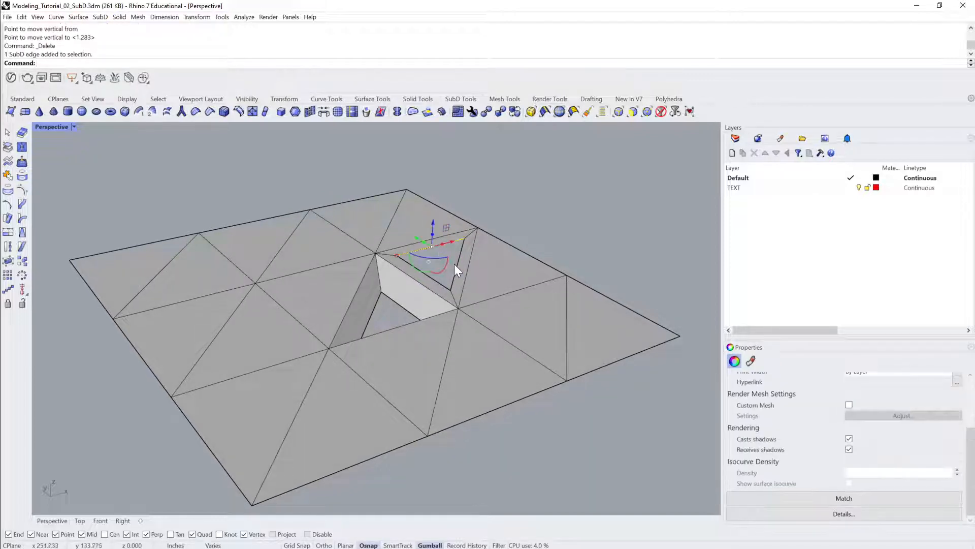
{"action": "left_click", "coordinate": [458, 259], "text": "ctrl+shift"}
{"action": "left_click", "coordinate": [429, 276], "text": "ctrl+shift"}
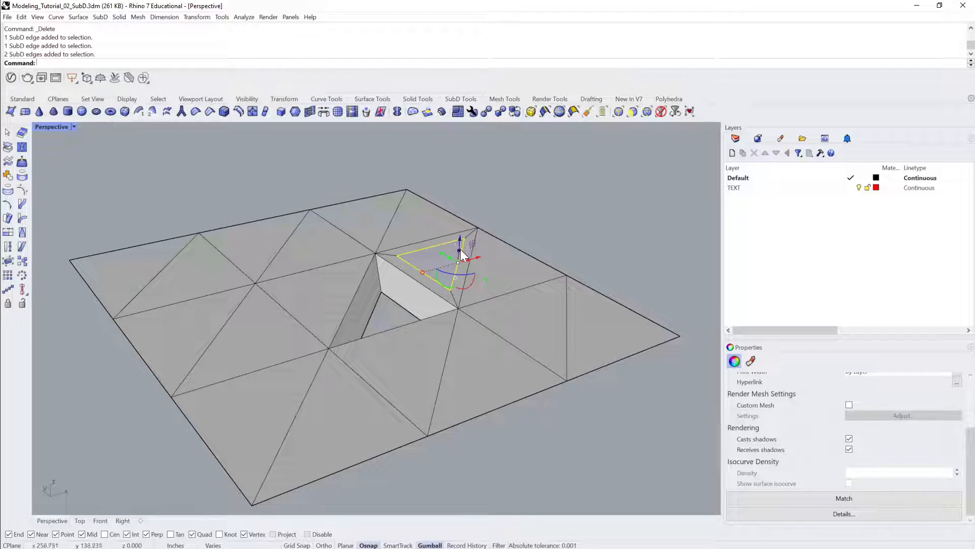
{"action": "left_click_drag", "start_coordinate": [460, 249], "coordinate": [460, 255]}
{"action": "left_click", "coordinate": [548, 218]}
{"action": "right_click_drag", "start_coordinate": [548, 219], "coordinate": [479, 251]}
{"action": "scroll", "coordinate": [479, 247], "scroll_direction": "up", "scroll_amount": 2}
{"action": "left_click", "coordinate": [544, 256]}
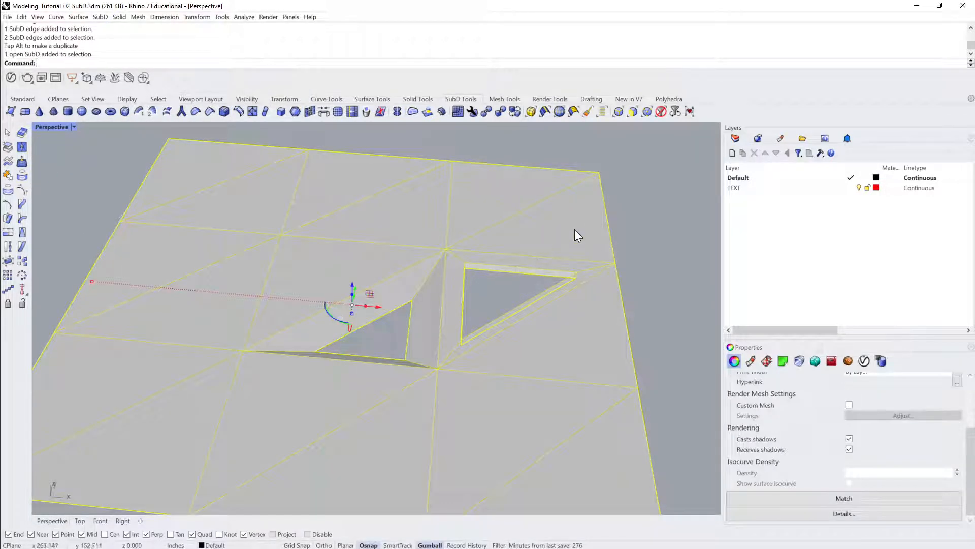
Select the second triangular opening's edge loop and raise it slightly above the sheet.
{"action": "left_click", "coordinate": [613, 230]}
{"action": "left_click", "coordinate": [539, 268], "text": "ctrl+shift"}
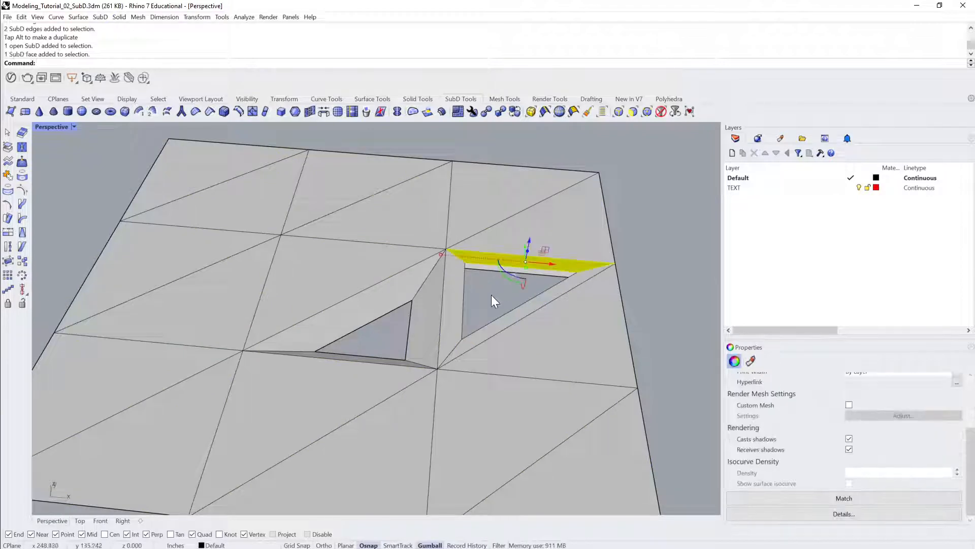
{"action": "left_click", "coordinate": [492, 295]}
{"action": "double_click", "coordinate": [494, 267], "text": "ctrl+shift"}
{"action": "right_click_drag", "start_coordinate": [488, 271], "coordinate": [514, 252]}
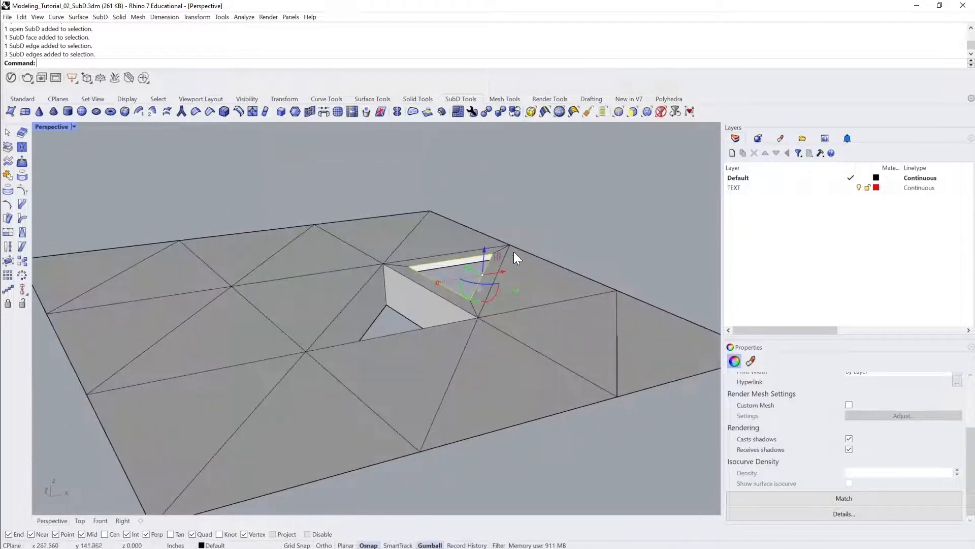
{"action": "left_click_drag", "start_coordinate": [483, 253], "coordinate": [485, 241]}
{"action": "left_click", "coordinate": [553, 220]}
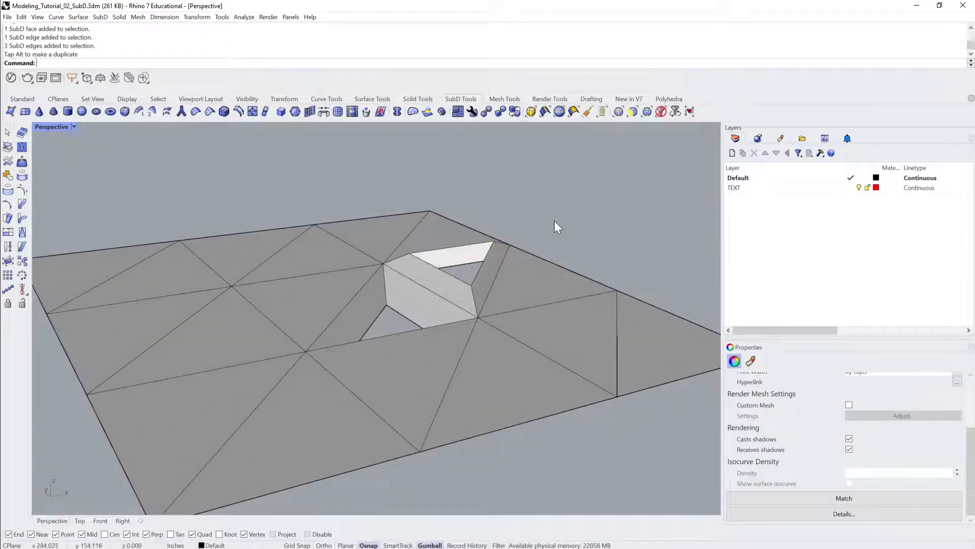
Examine the two openings of the triangulated sheet in smooth SubD display and return to flat display.
{"action": "right_click_drag", "start_coordinate": [554, 220], "coordinate": [455, 238]}
{"action": "scroll", "coordinate": [476, 214], "scroll_direction": "down", "scroll_amount": 4}
{"action": "left_click", "coordinate": [455, 237]}
{"action": "key", "text": "Tab"}
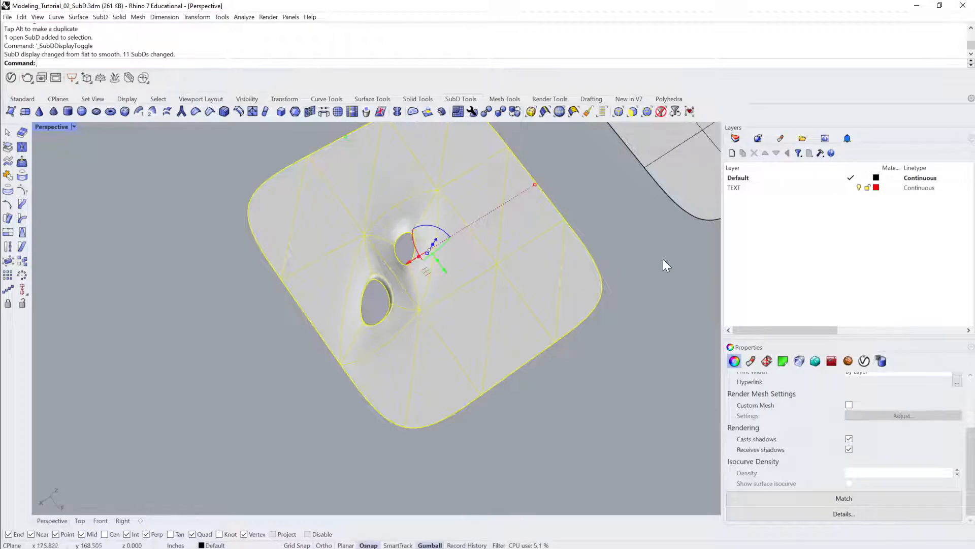
{"action": "left_click", "coordinate": [663, 259]}
{"action": "right_click_drag", "start_coordinate": [663, 258], "coordinate": [420, 304]}
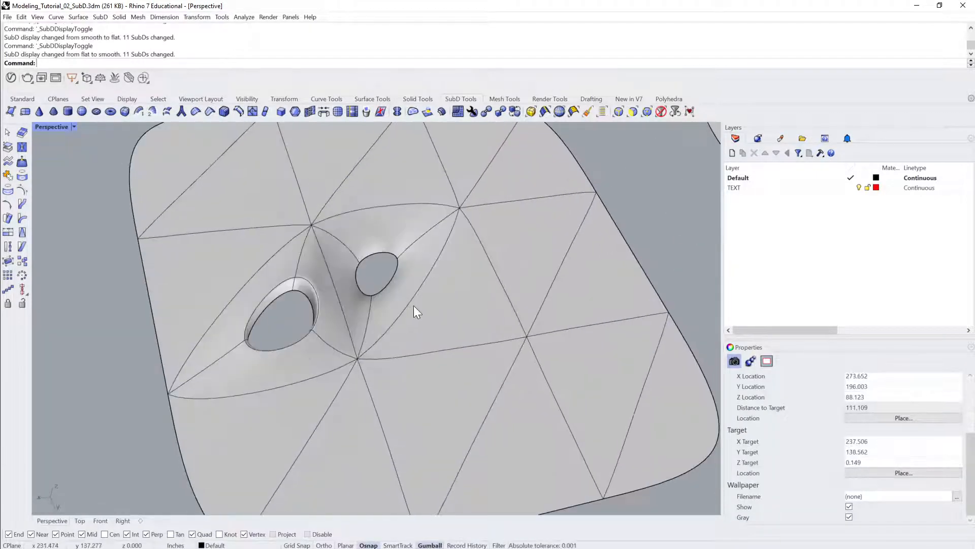
{"action": "key", "text": "Tab"}
Duplicate the three-by-three quad SubD sheet along the X axis, placing the copy in empty space beyond the other objects.
{"action": "scroll", "coordinate": [608, 197], "scroll_direction": "down", "scroll_amount": 5}
{"action": "right_click_drag", "start_coordinate": [608, 197], "coordinate": [516, 178]}
{"action": "scroll", "coordinate": [517, 178], "scroll_direction": "down", "scroll_amount": 4}
{"action": "scroll", "coordinate": [516, 177], "scroll_direction": "down", "scroll_amount": 2}
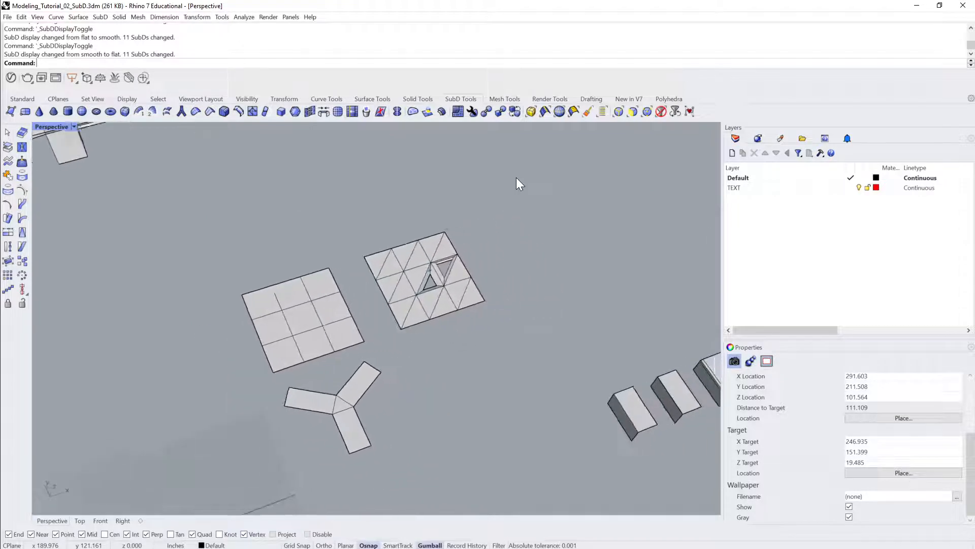
{"action": "left_click", "coordinate": [367, 299]}
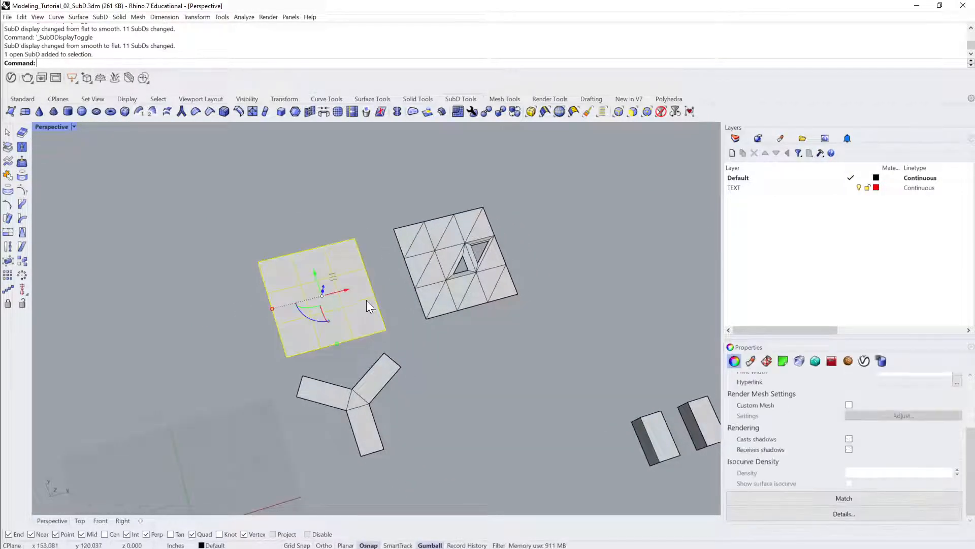
{"action": "right_click_drag", "start_coordinate": [367, 300], "coordinate": [172, 305], "text": "shift"}
{"action": "scroll", "coordinate": [156, 290], "scroll_direction": "down", "scroll_amount": 2}
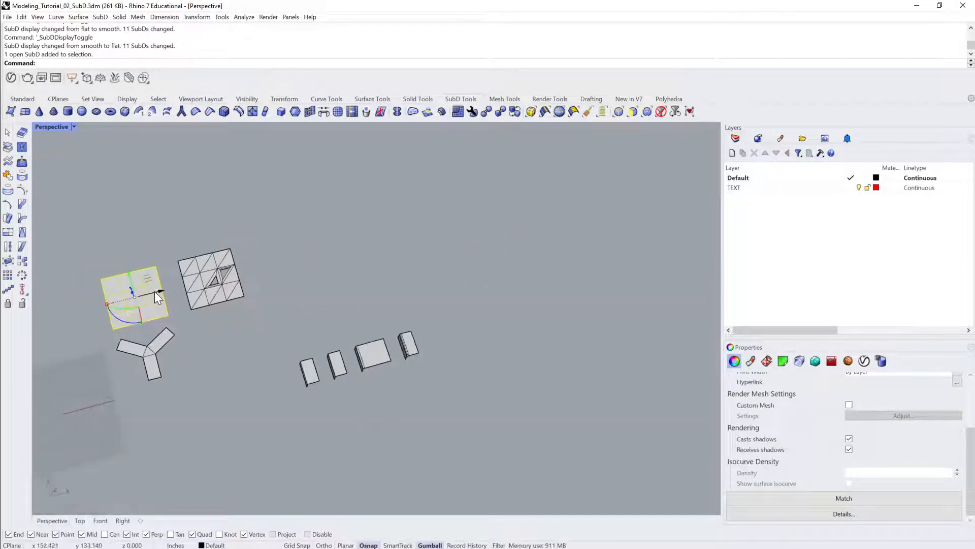
{"action": "scroll", "coordinate": [155, 291], "scroll_direction": "up", "scroll_amount": 1}
{"action": "left_click_drag", "start_coordinate": [153, 293], "coordinate": [510, 244]}
Zoom to the copied quad sheet and examine it in smooth SubD display, returning to flat display.
{"action": "type", "text": "Z"}
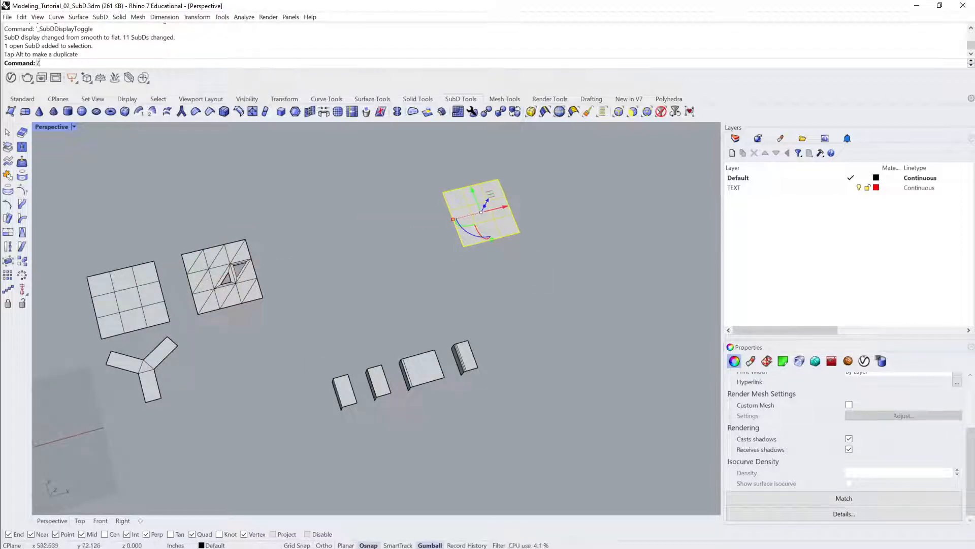
{"action": "key", "text": "Return"}
{"action": "type", "text": "S"}
{"action": "key", "text": "Return"}
{"action": "scroll", "coordinate": [532, 248], "scroll_direction": "down", "scroll_amount": 3}
{"action": "left_click", "coordinate": [541, 228]}
{"action": "right_click_drag", "start_coordinate": [540, 227], "coordinate": [560, 312]}
{"action": "scroll", "coordinate": [560, 312], "scroll_direction": "down", "scroll_amount": 2}
{"action": "left_click", "coordinate": [466, 305]}
{"action": "key", "text": "Tab"}
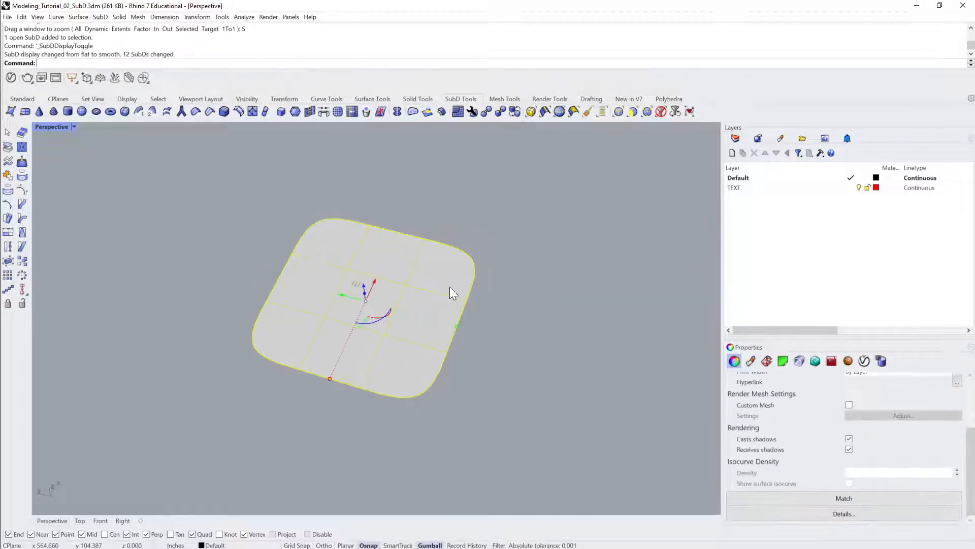
{"action": "key", "text": "Tab"}
Select the three boundary edges along one side of the copied sheet and move them outward, stretching the outer row of faces.
{"action": "left_click", "coordinate": [509, 306]}
{"action": "left_click", "coordinate": [472, 284], "text": "ctrl+shift"}
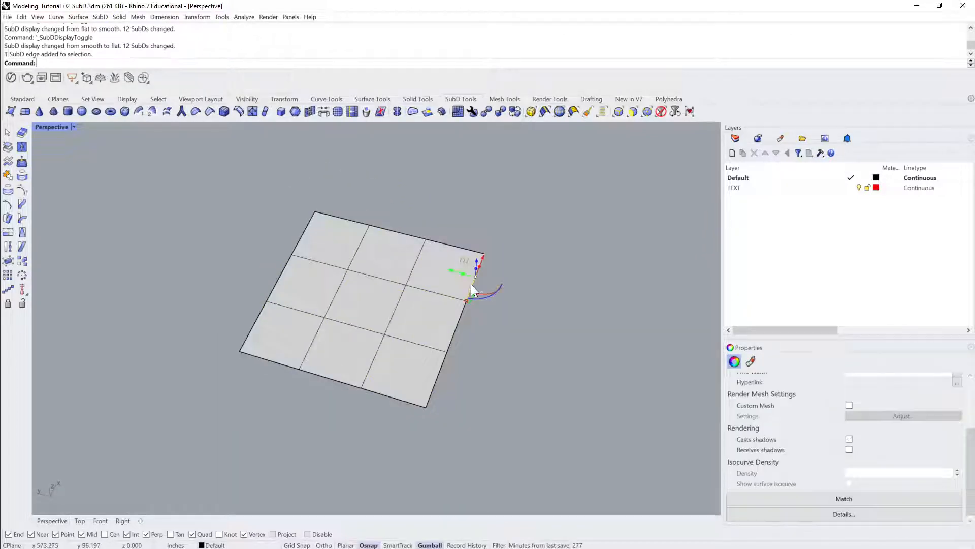
{"action": "left_click", "coordinate": [453, 330], "text": "ctrl+shift"}
{"action": "left_click", "coordinate": [441, 373], "text": "ctrl+shift"}
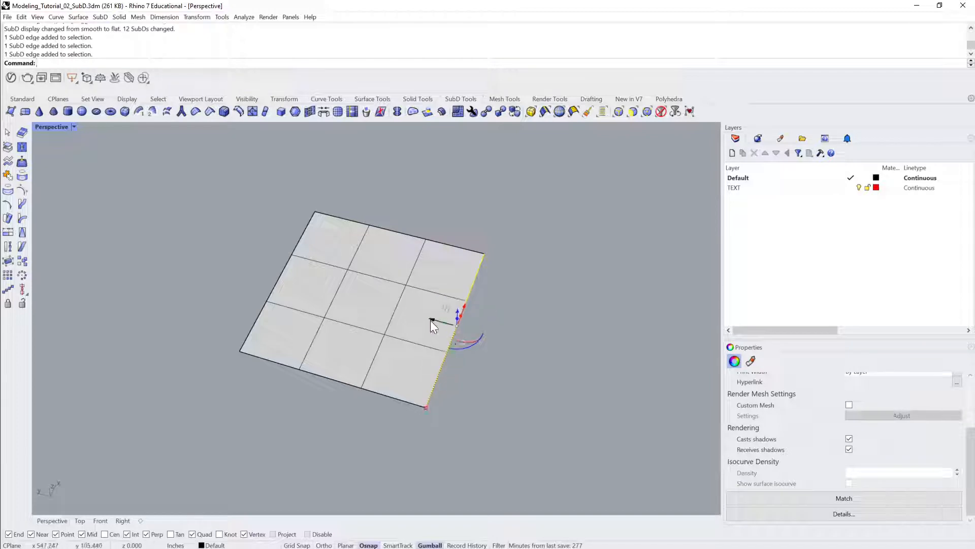
{"action": "left_click_drag", "start_coordinate": [430, 320], "coordinate": [567, 356]}
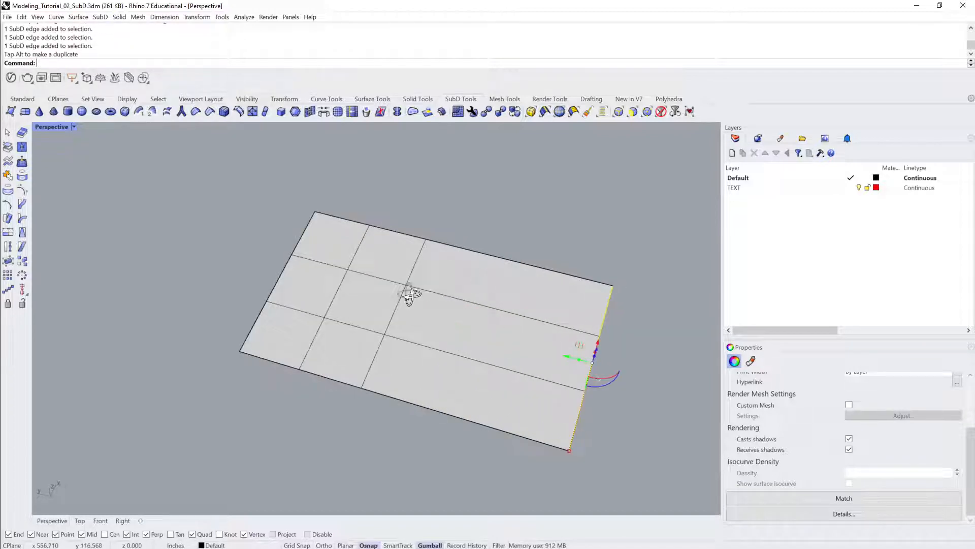
Undo the last edge move, then extrude the three edges along one side of the SubD plane outward as a new row of faces.
{"action": "right_click_drag", "start_coordinate": [410, 294], "coordinate": [451, 285]}
{"action": "key", "text": "ctrl+z"}
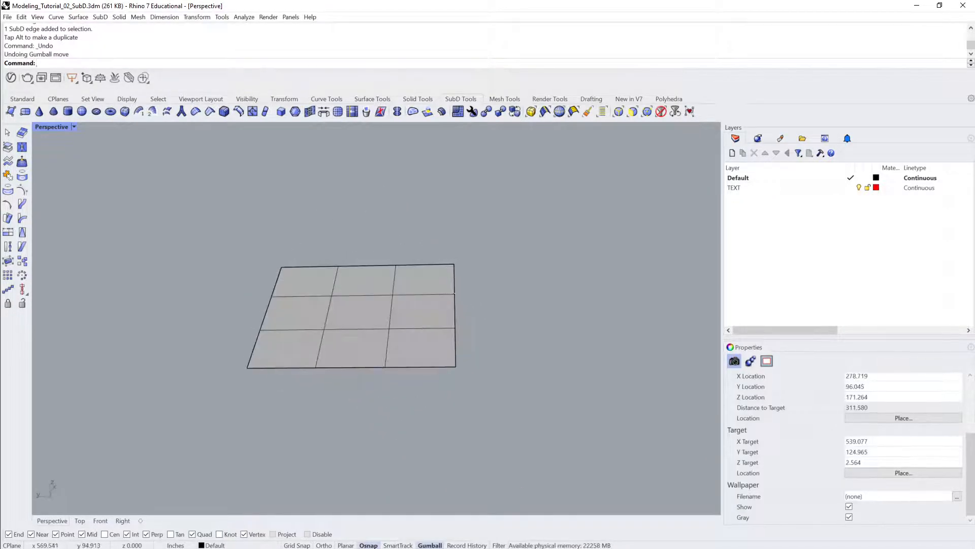
{"action": "left_click", "coordinate": [451, 283], "text": "ctrl+shift"}
{"action": "left_click", "coordinate": [456, 324], "text": "ctrl+shift"}
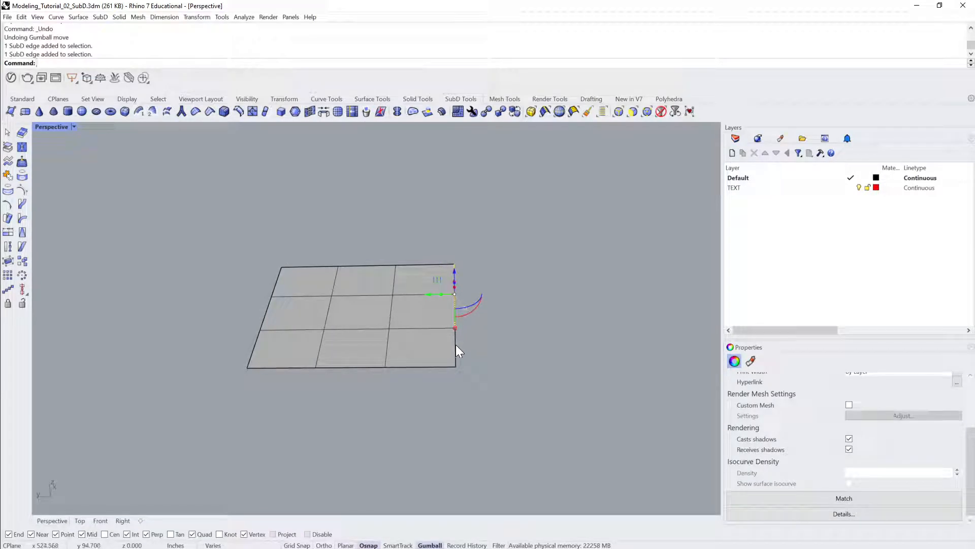
{"action": "left_click", "coordinate": [456, 346], "text": "ctrl+shift"}
{"action": "right_click_drag", "start_coordinate": [457, 348], "coordinate": [432, 376]}
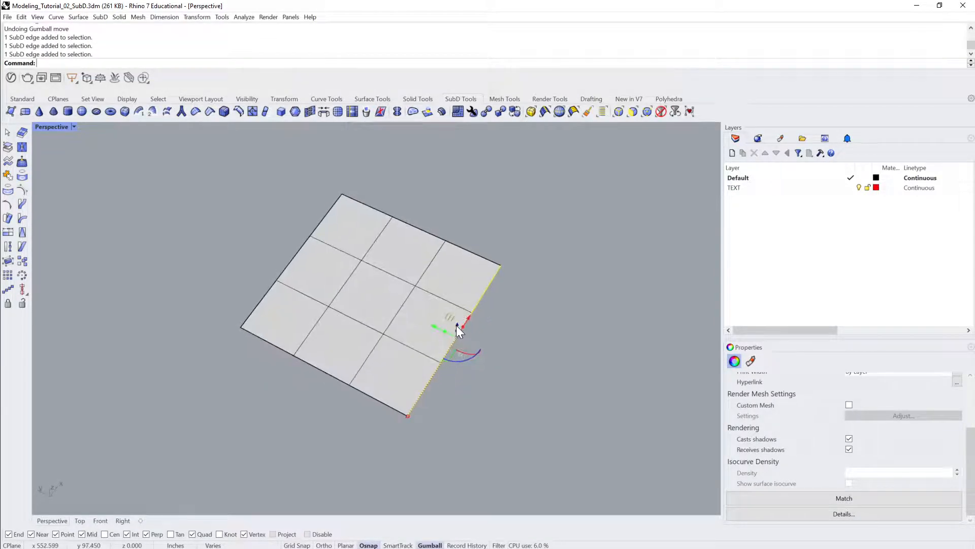
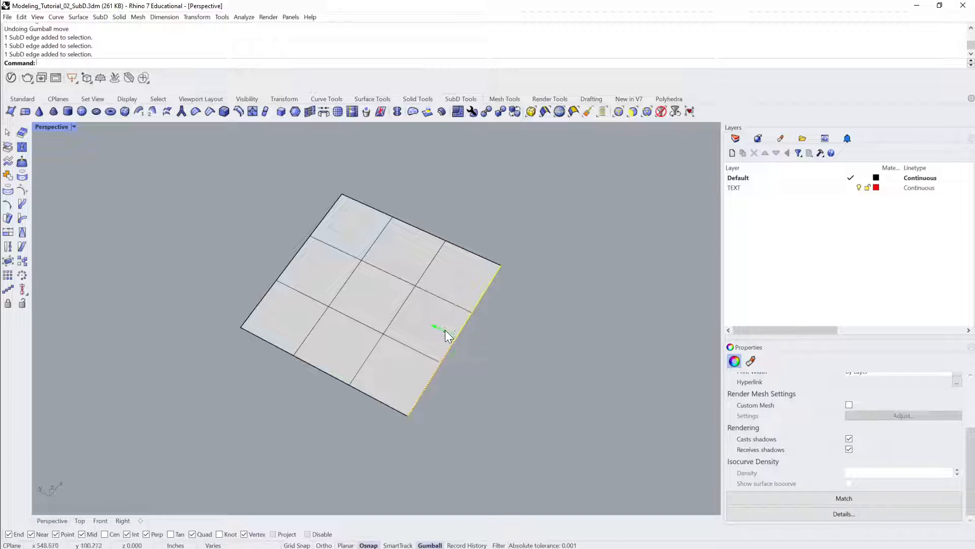
{"action": "left_click_drag", "start_coordinate": [446, 331], "coordinate": [524, 356]}
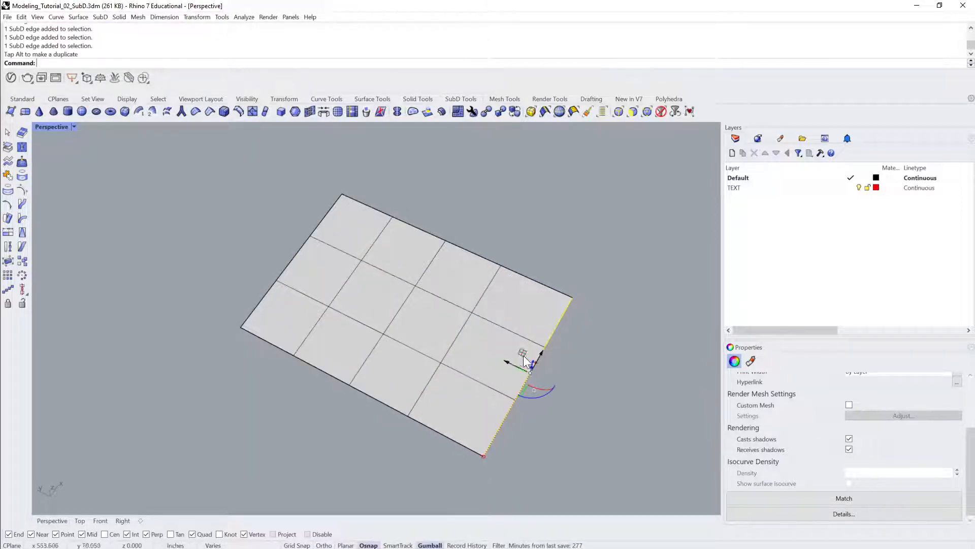
Extrude the same three side edges outward again to add a second new row of faces.
{"action": "right_click_drag", "start_coordinate": [526, 362], "coordinate": [494, 323]}
{"action": "left_click_drag", "start_coordinate": [489, 317], "coordinate": [601, 356]}
{"action": "left_click", "coordinate": [561, 232]}
{"action": "right_click_drag", "start_coordinate": [561, 232], "coordinate": [508, 223]}
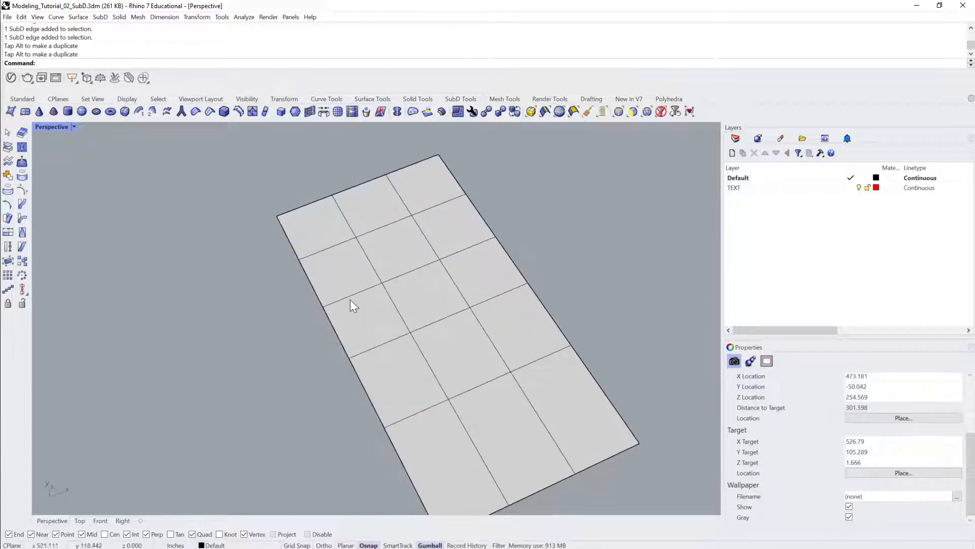
Raise two adjacent faces in the middle column of the SubD to form a plateau.
{"action": "right_click_drag", "start_coordinate": [354, 306], "coordinate": [371, 294]}
{"action": "left_click", "coordinate": [427, 273], "text": "ctrl+shift"}
{"action": "right_click_drag", "start_coordinate": [428, 307], "coordinate": [471, 296]}
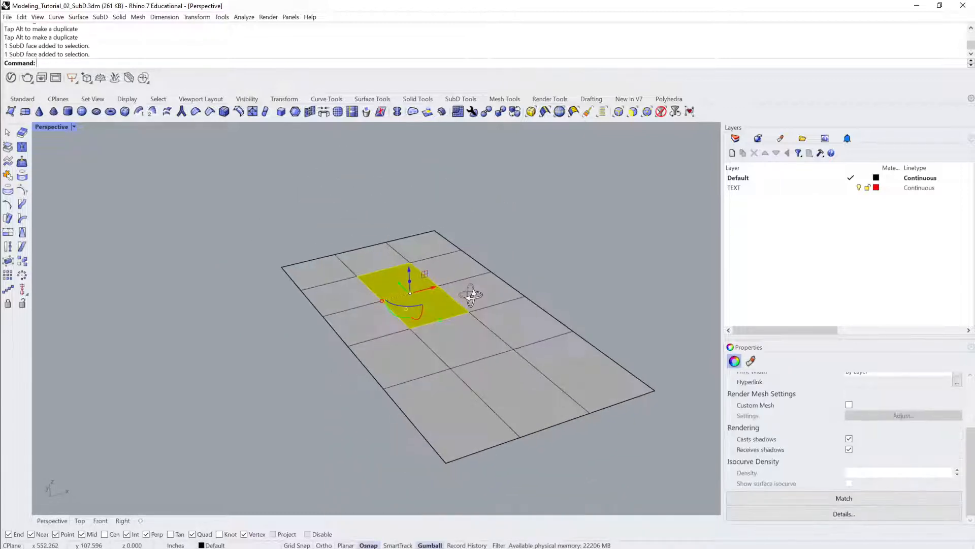
{"action": "left_click_drag", "start_coordinate": [408, 269], "coordinate": [411, 242]}
{"action": "right_click_drag", "start_coordinate": [411, 254], "coordinate": [503, 259]}
{"action": "scroll", "coordinate": [427, 368], "scroll_direction": "up", "scroll_amount": 1}
{"action": "right_click_drag", "start_coordinate": [243, 366], "coordinate": [400, 323], "text": "shift"}
{"action": "key", "text": "Escape"}
{"action": "left_click", "coordinate": [254, 252]}
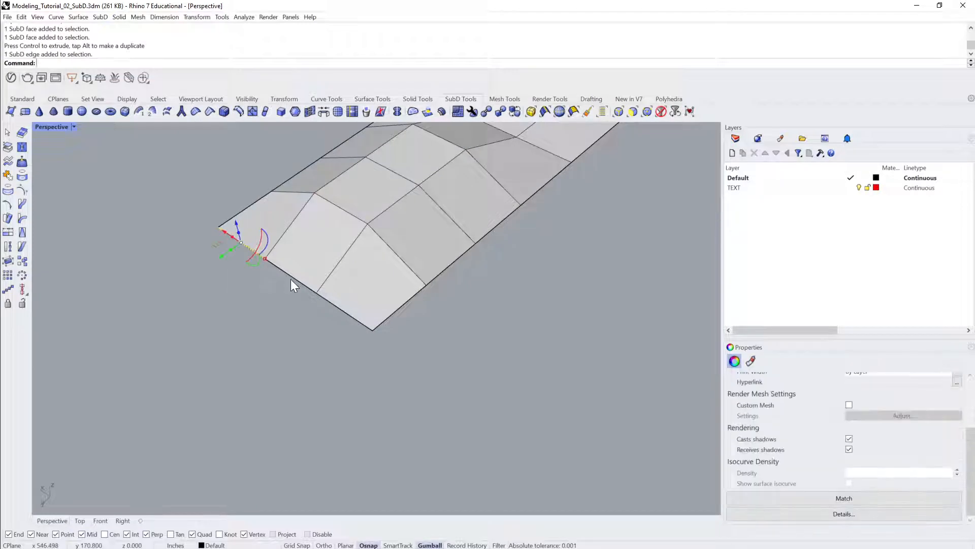
{"action": "left_click", "coordinate": [291, 279], "text": "shift"}
{"action": "left_click", "coordinate": [329, 300], "text": "shift"}
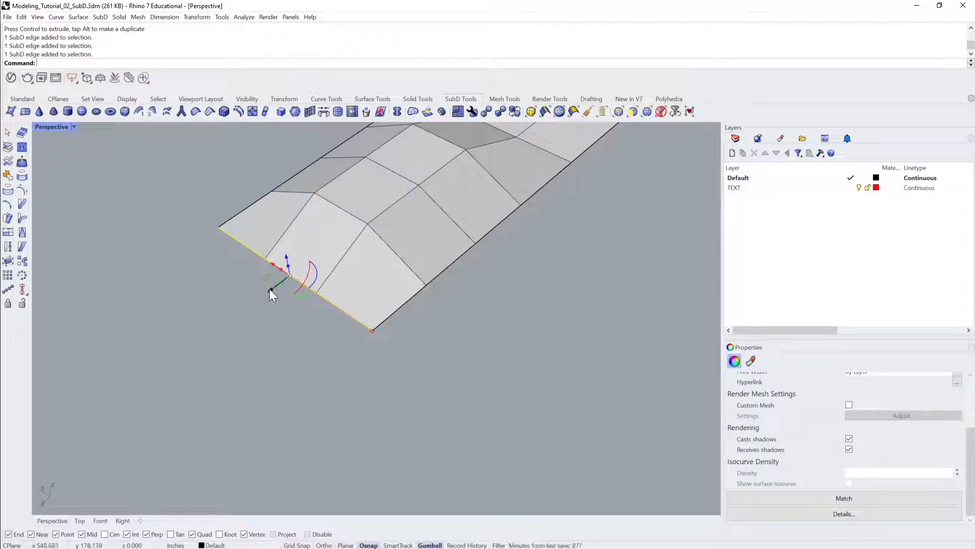
{"action": "left_click_drag", "start_coordinate": [269, 289], "coordinate": [197, 325], "text": "ctrl"}
{"action": "key", "text": "ctrl+z"}
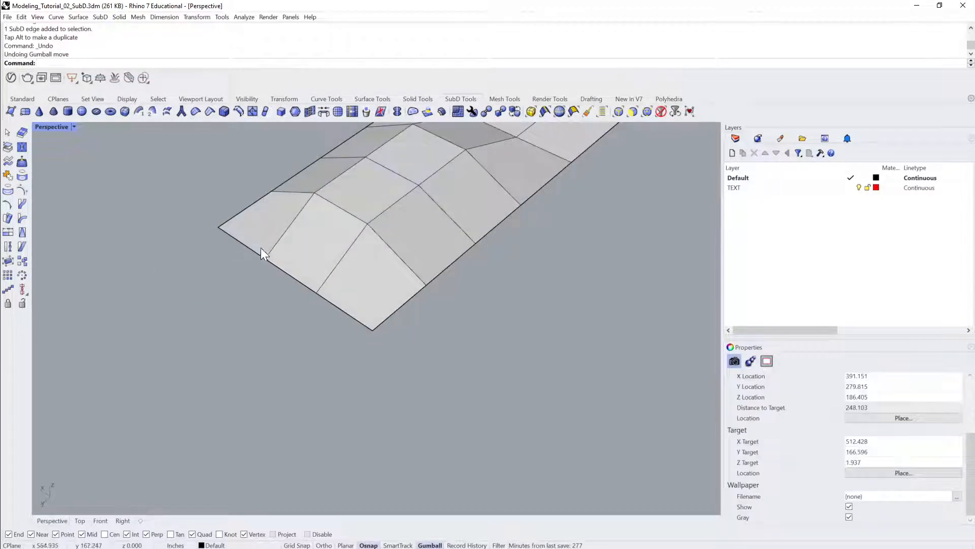
Extrude the three edges at the raised end of the SubD outward as a flat row of faces.
{"action": "left_click", "coordinate": [261, 249]}
{"action": "left_click", "coordinate": [289, 272], "text": "shift"}
{"action": "left_click", "coordinate": [337, 307], "text": "shift"}
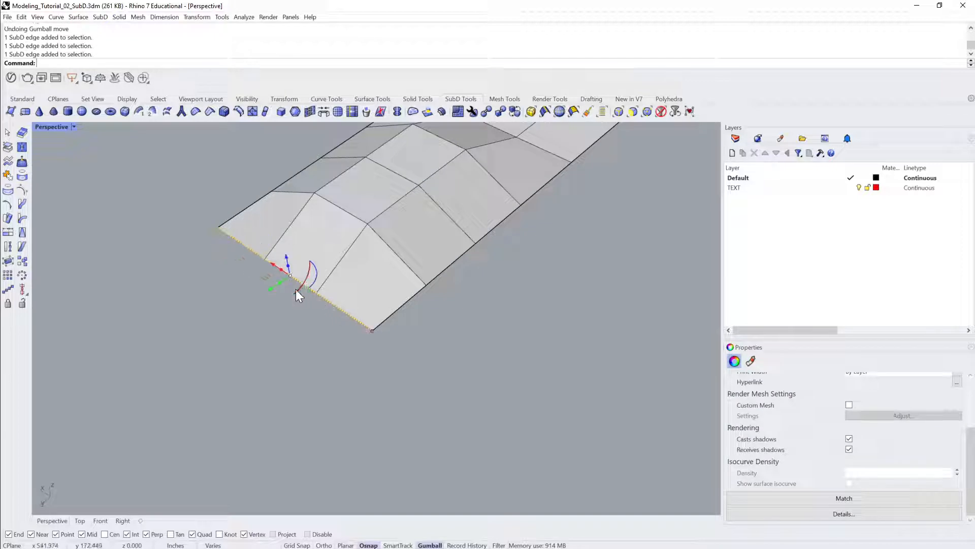
{"action": "left_click_drag", "start_coordinate": [281, 283], "coordinate": [199, 318]}
{"action": "left_click", "coordinate": [262, 325]}
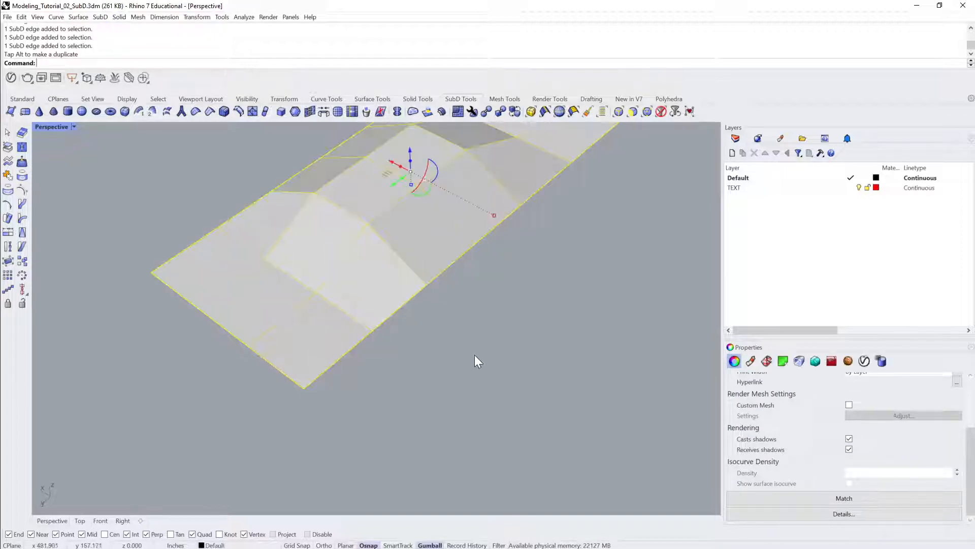
{"action": "left_click", "coordinate": [474, 355]}
{"action": "right_click_drag", "start_coordinate": [474, 354], "coordinate": [499, 268]}
Preview the extended SubD in smooth display and return to flat display.
{"action": "left_click", "coordinate": [367, 311]}
{"action": "key", "text": "Tab"}
{"action": "key", "text": "Tab"}
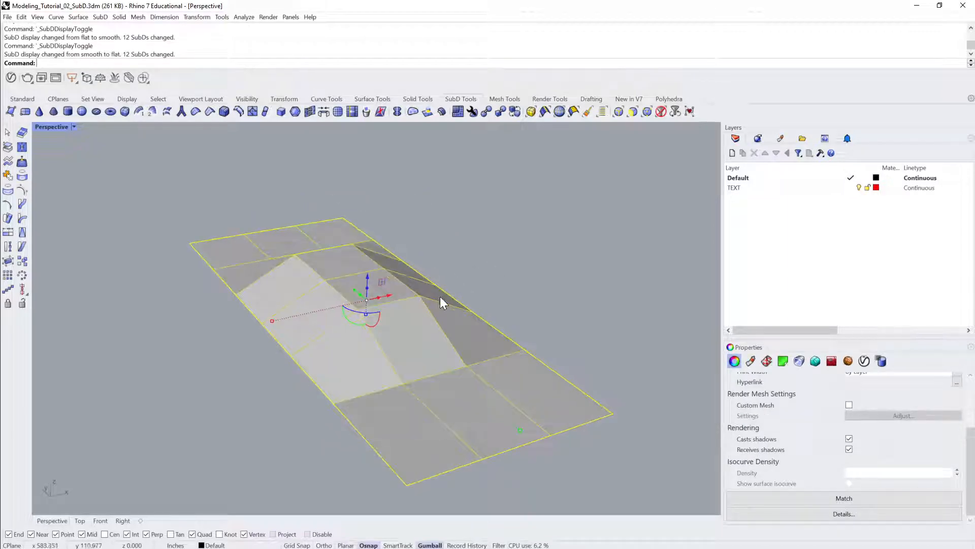
{"action": "left_click", "coordinate": [597, 315]}
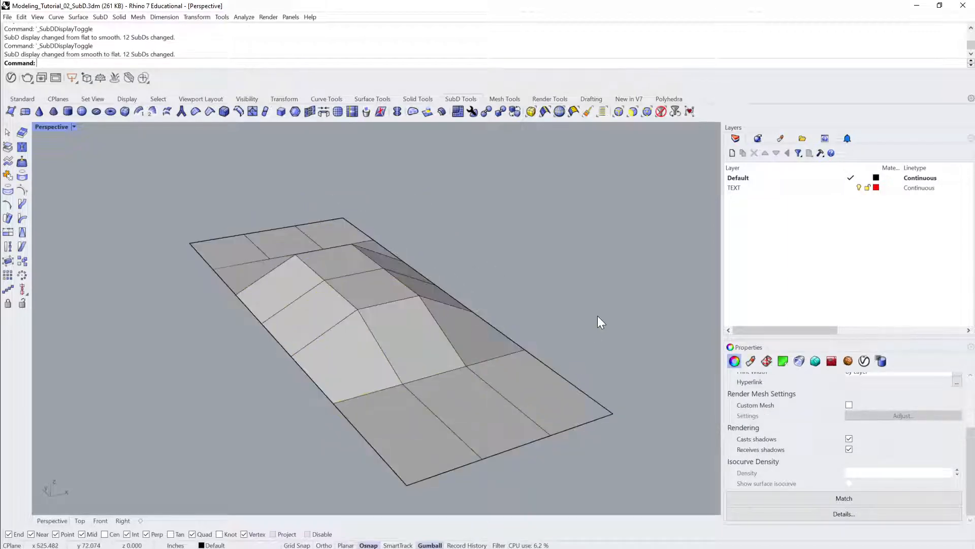
Crease the four outer corner vertices of the SubD.
{"action": "left_click", "coordinate": [613, 414], "text": "ctrl+shift"}
{"action": "left_click", "coordinate": [406, 482], "text": "ctrl+shift"}
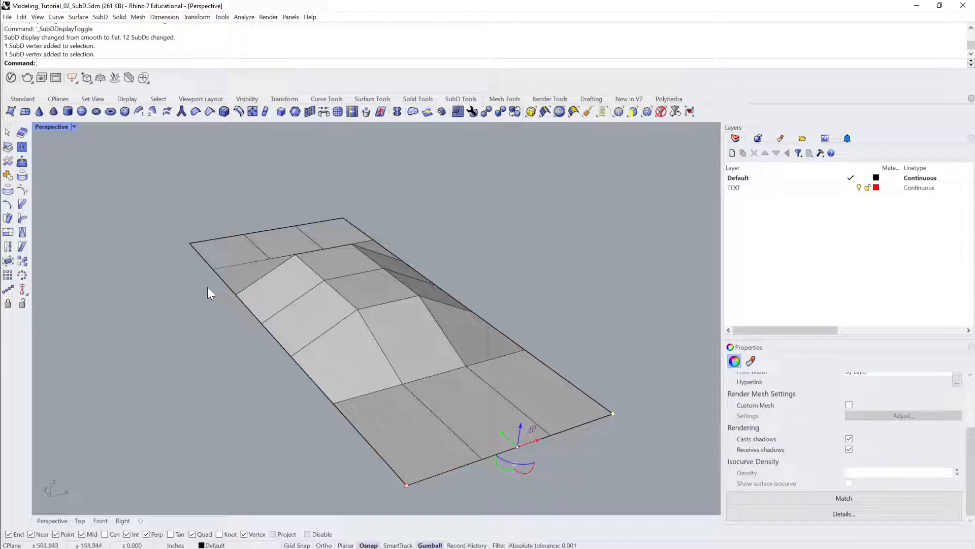
{"action": "left_click", "coordinate": [189, 243], "text": "ctrl+shift"}
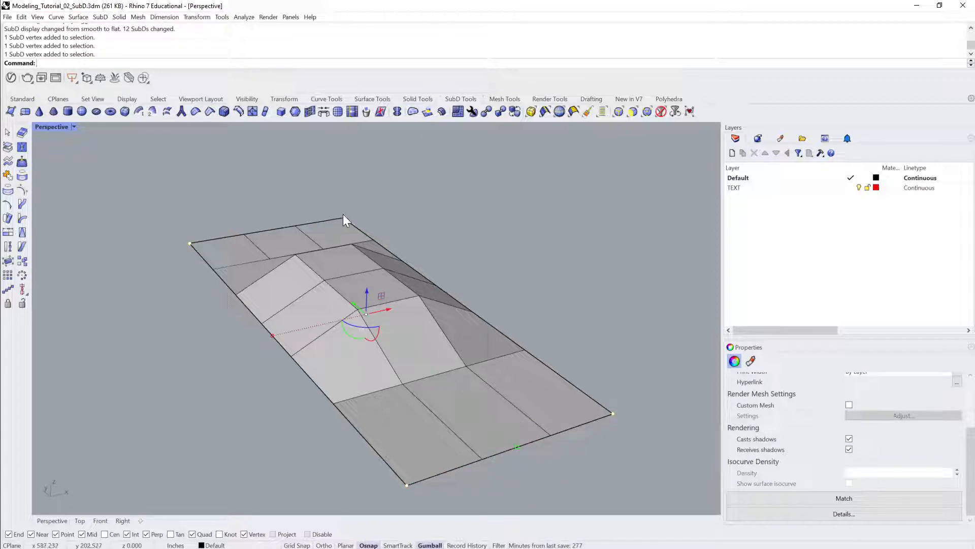
{"action": "left_click", "coordinate": [343, 218], "text": "ctrl+shift"}
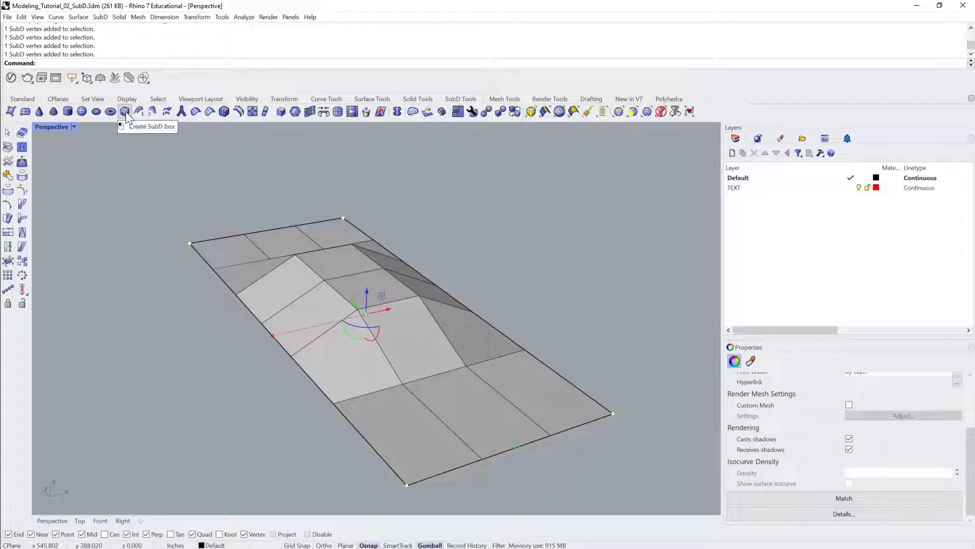
{"action": "left_click", "coordinate": [196, 112]}
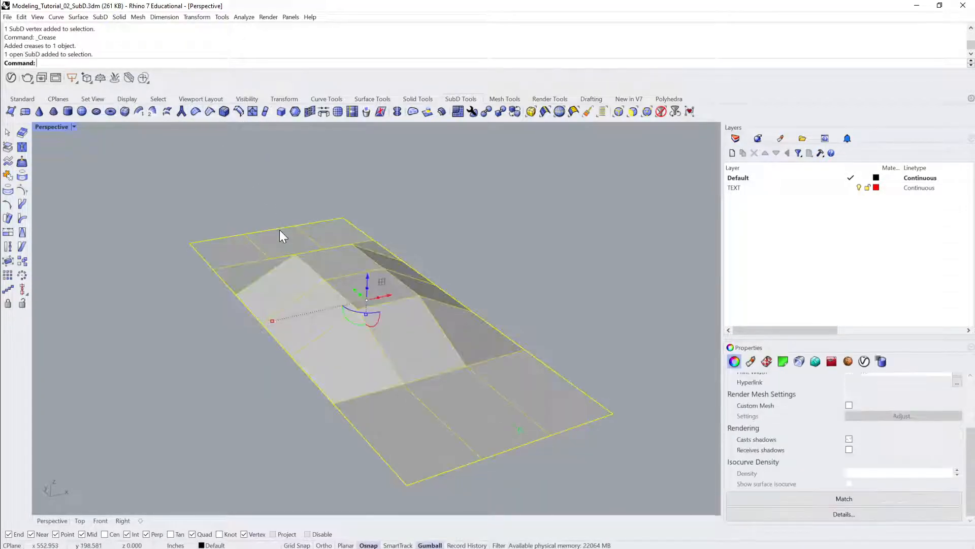
Check the creased corners in smooth display and switch back to flat display.
{"action": "key", "text": "Tab"}
{"action": "key", "text": "Tab"}
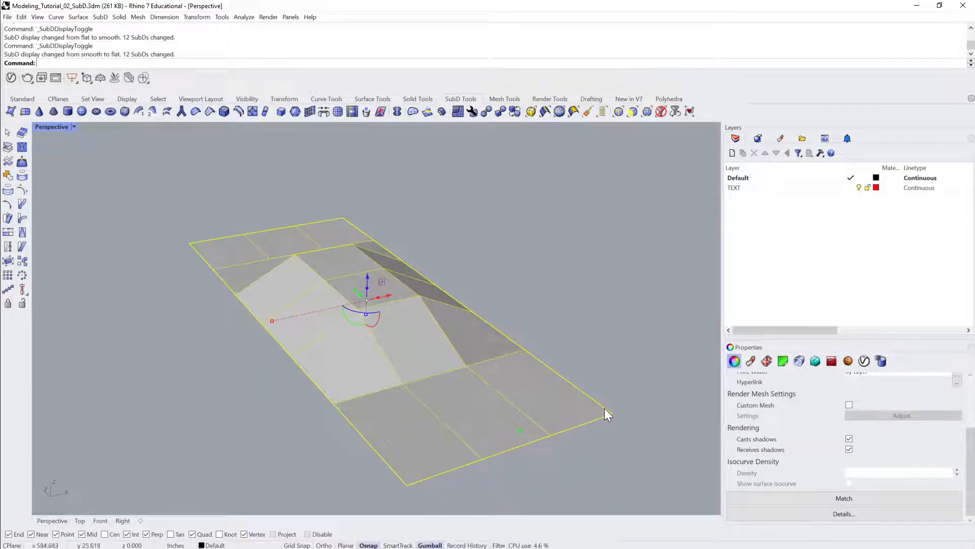
{"action": "right_click_drag", "start_coordinate": [604, 407], "coordinate": [539, 301]}
{"action": "left_click", "coordinate": [539, 301]}
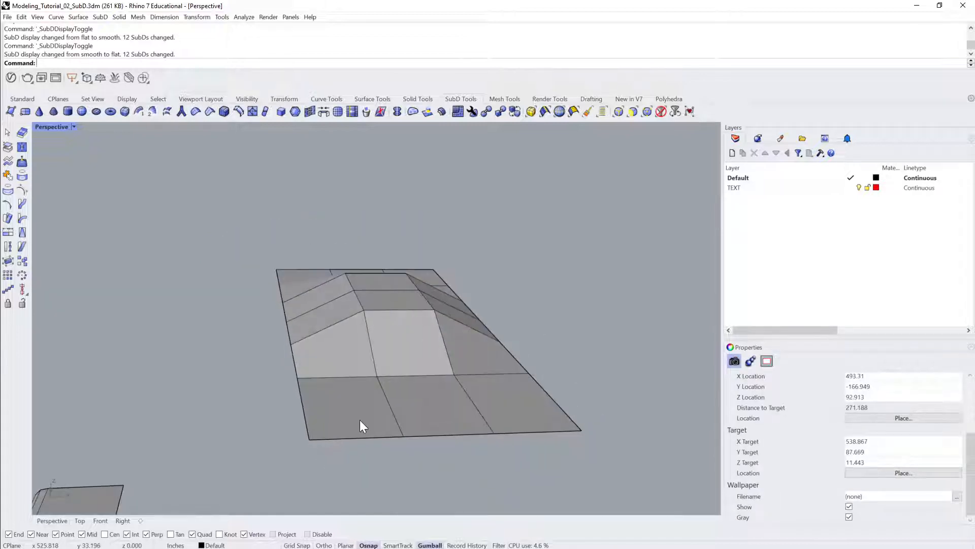
Insert edges close to the two lengthwise edge loops, using BothSides=Yes and OffsetMode=Absolute.
{"action": "double_click", "coordinate": [391, 411], "text": "ctrl+shift"}
{"action": "right_click_drag", "start_coordinate": [391, 406], "coordinate": [446, 336]}
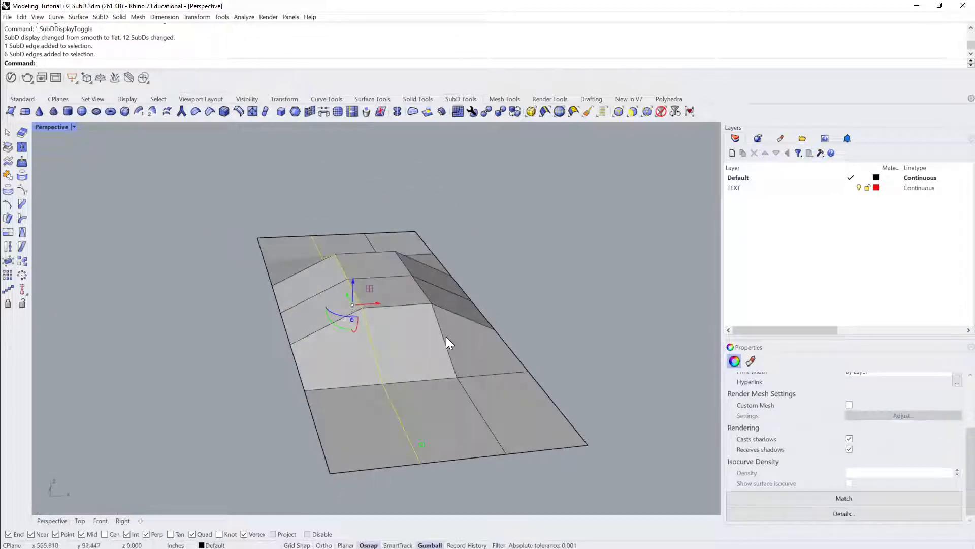
{"action": "double_click", "coordinate": [440, 330], "text": "ctrl+shift"}
{"action": "right_click_drag", "start_coordinate": [511, 289], "coordinate": [258, 111]}
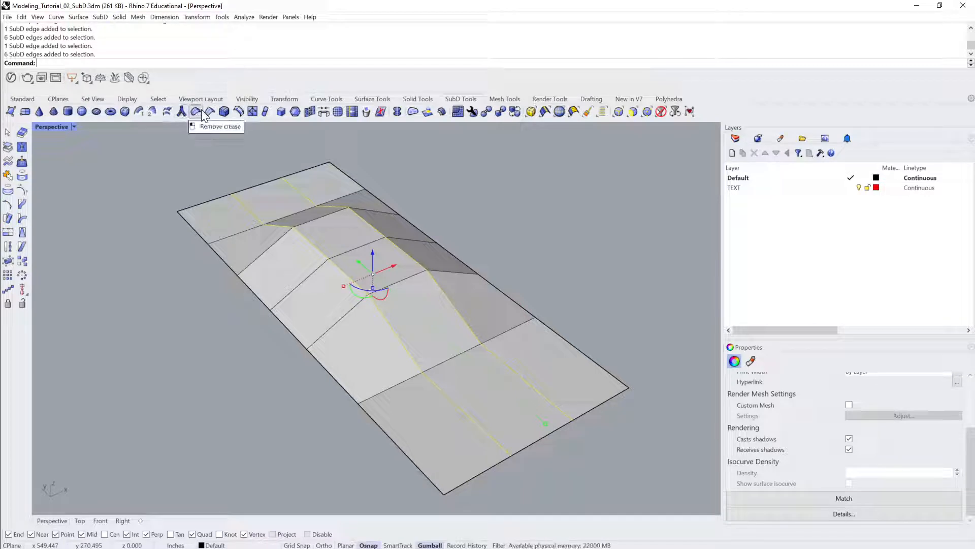
{"action": "key", "text": "Return"}
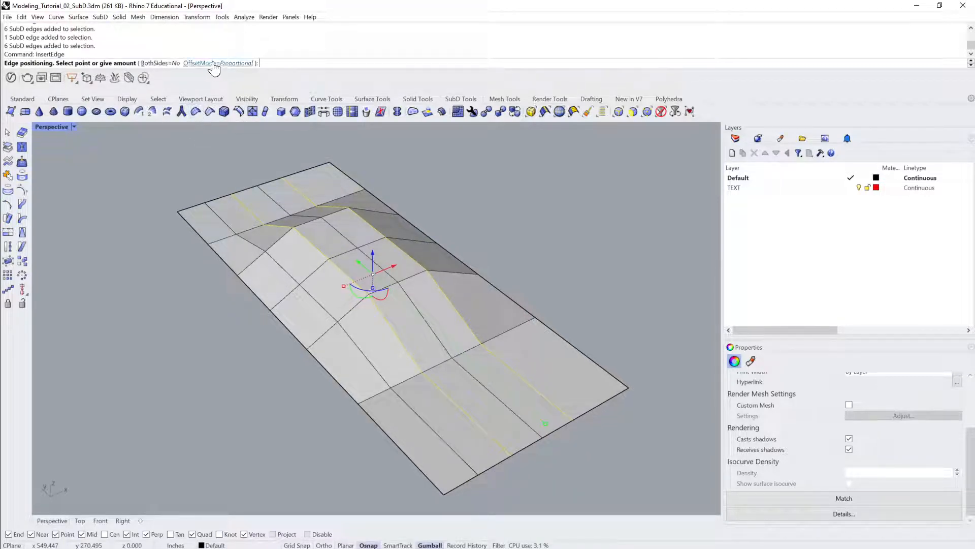
{"action": "left_click", "coordinate": [233, 63]}
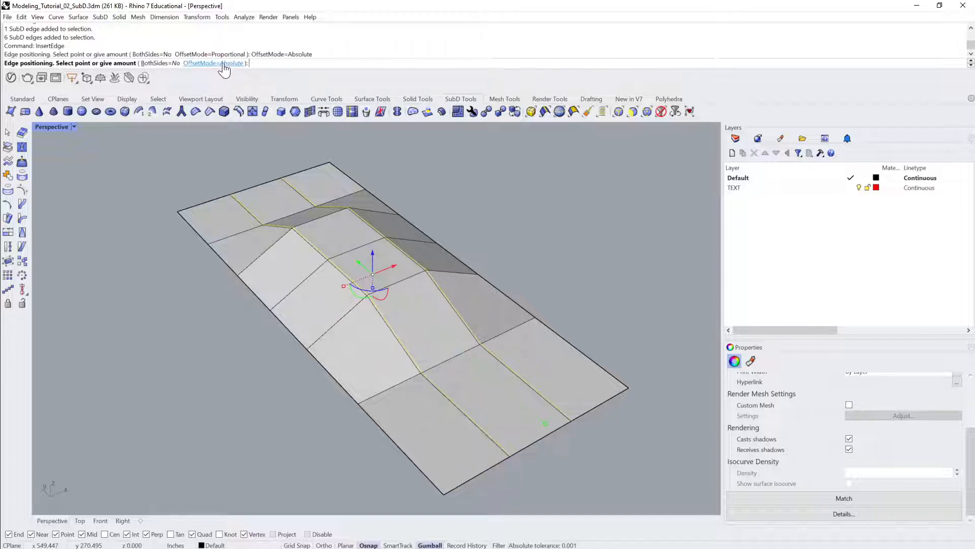
{"action": "left_click", "coordinate": [160, 63]}
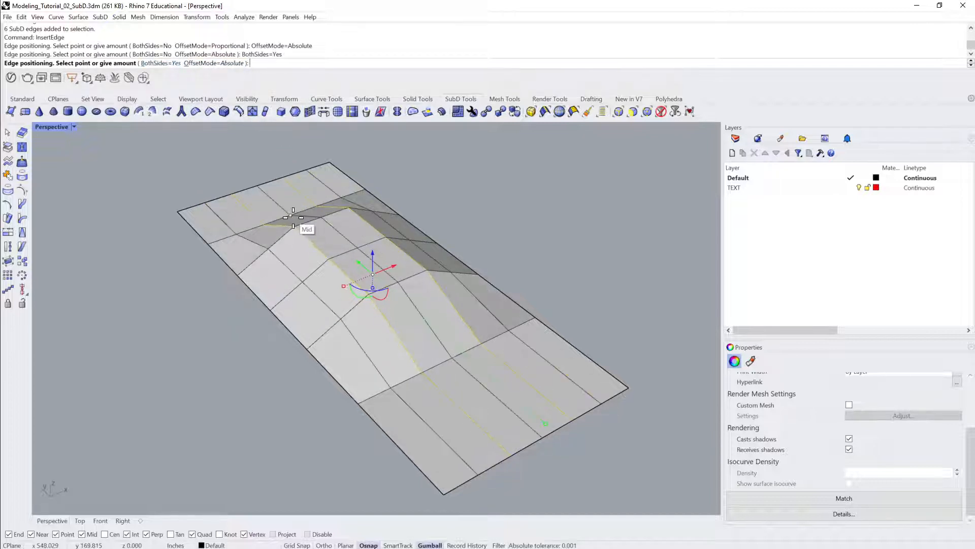
{"action": "mouse_move", "coordinate": [294, 220]}
{"action": "right_mouse_down"}
{"action": "mouse_move", "coordinate": [309, 224]}
{"action": "mouse_move", "coordinate": [298, 209]}
{"action": "right_mouse_up"}
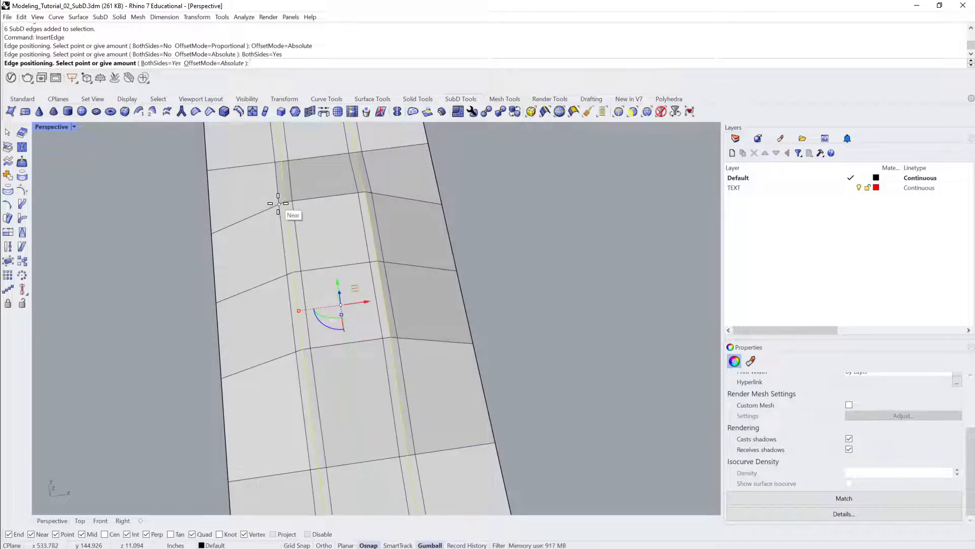
{"action": "left_click", "coordinate": [278, 204]}
{"action": "scroll", "coordinate": [630, 221], "scroll_direction": "down", "scroll_amount": 5}
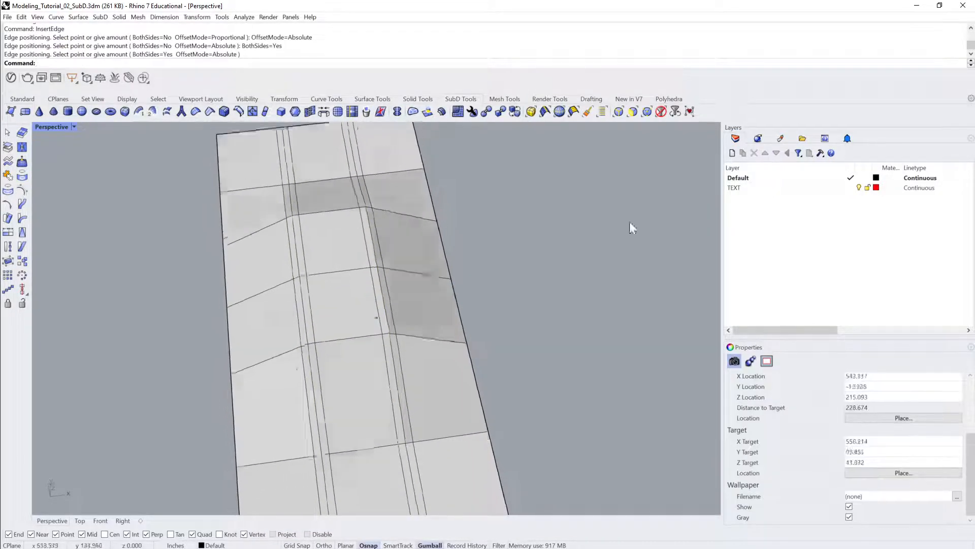
Examine how the inserted lengthwise edges shape the SubD in smooth display, then return to flat display.
{"action": "left_click", "coordinate": [418, 285]}
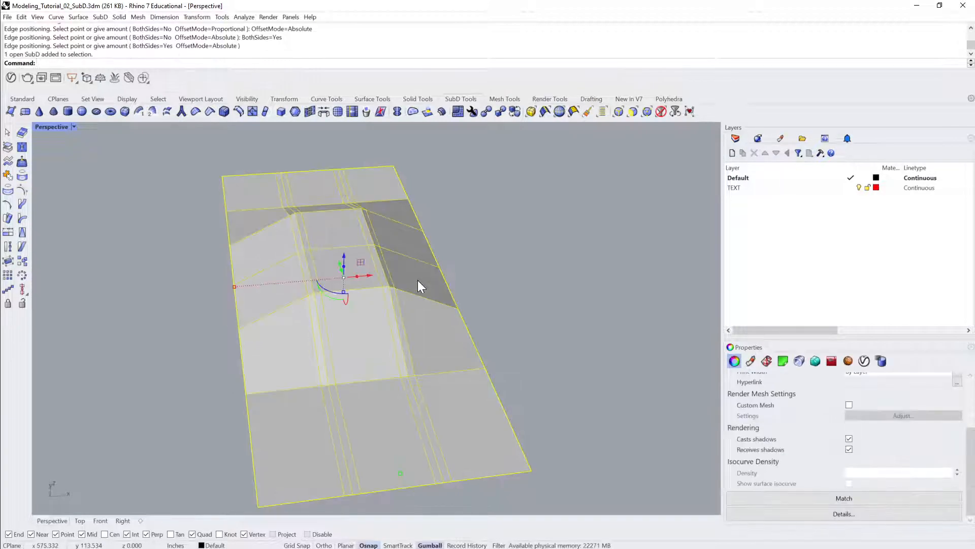
{"action": "key", "text": "Tab"}
{"action": "left_click", "coordinate": [508, 269]}
{"action": "right_click_drag", "start_coordinate": [508, 267], "coordinate": [423, 320]}
{"action": "left_click", "coordinate": [423, 321]}
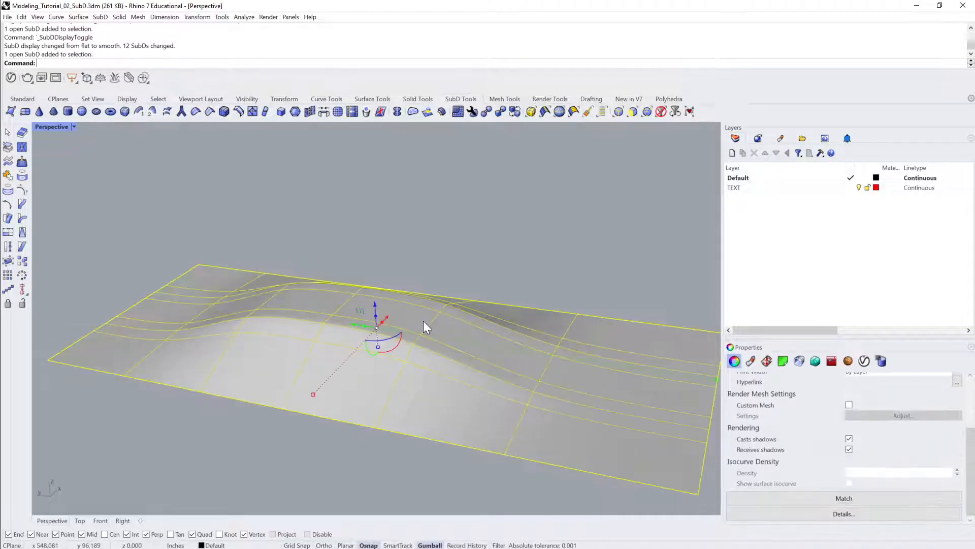
{"action": "key", "text": "Tab"}
{"action": "left_click", "coordinate": [501, 263]}
Insert edges close to both sides of the two crosswise loops bounding the plateau, then show the SubD in smooth display.
{"action": "right_click_drag", "start_coordinate": [500, 264], "coordinate": [443, 347]}
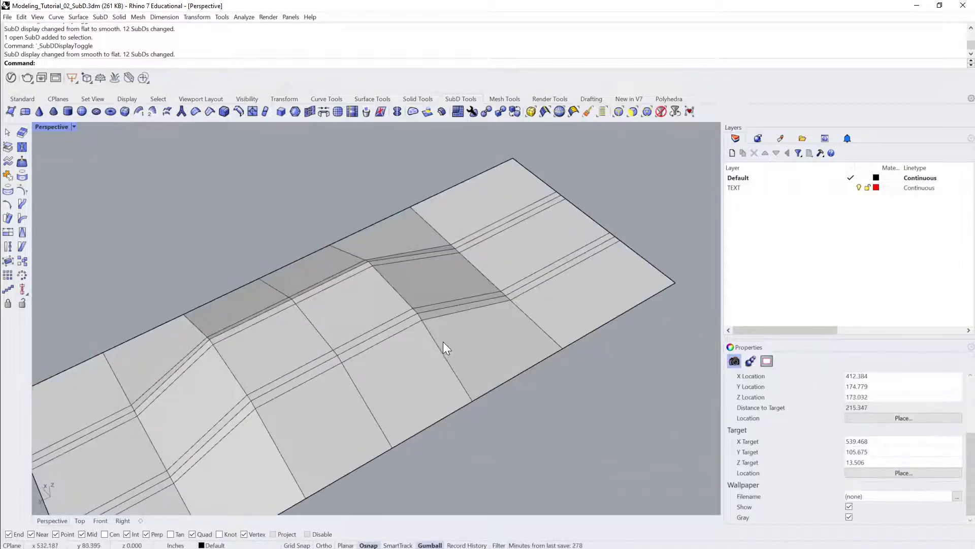
{"action": "double_click", "coordinate": [418, 331], "text": "ctrl+shift"}
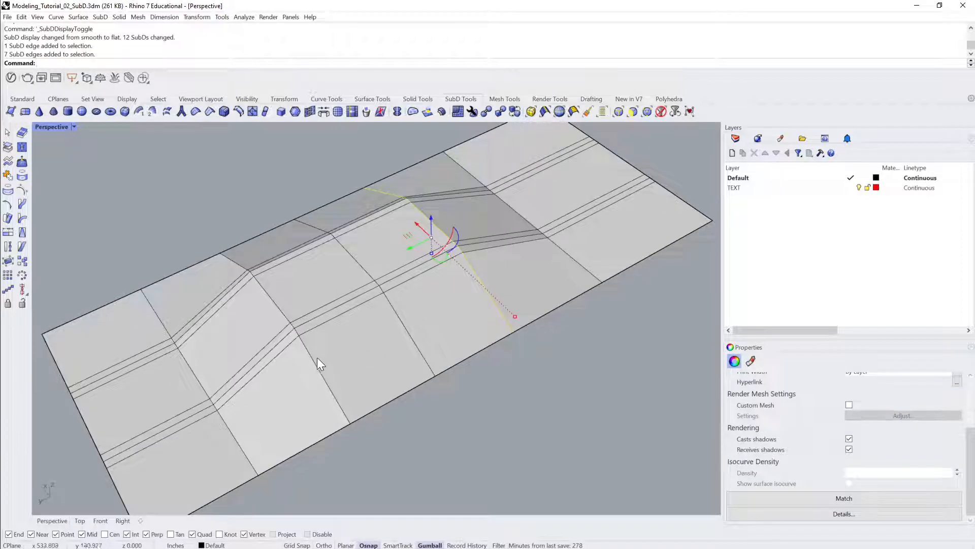
{"action": "double_click", "coordinate": [312, 359], "text": "shift"}
{"action": "right_click_drag", "start_coordinate": [312, 360], "coordinate": [443, 312]}
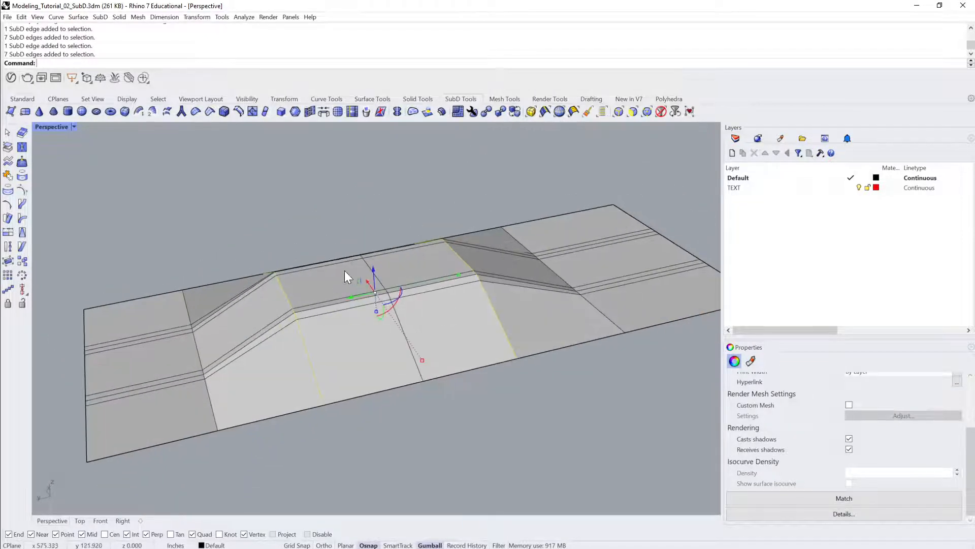
{"action": "type", "text": "InsertEdge"}
{"action": "key", "text": "Return"}
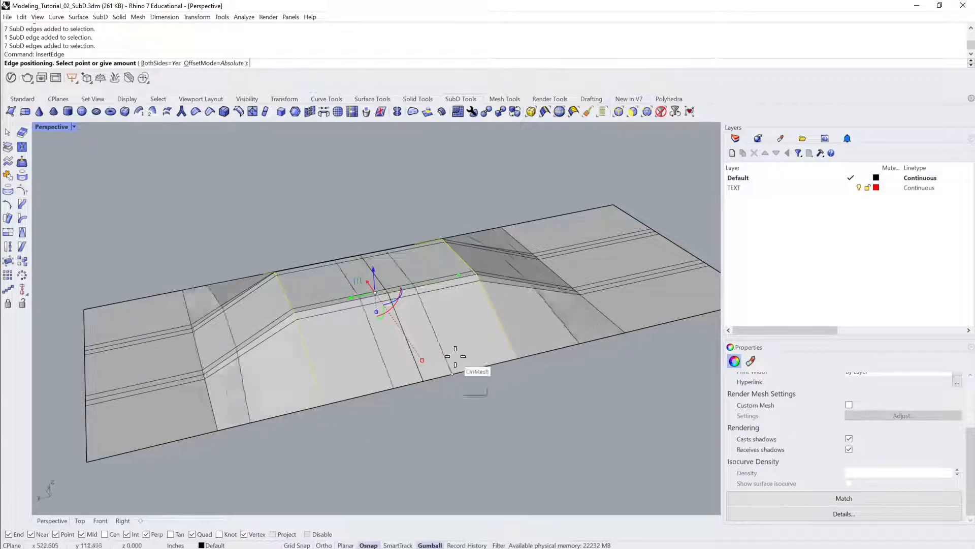
{"action": "right_click_drag", "start_coordinate": [363, 180], "coordinate": [340, 178]}
{"action": "scroll", "coordinate": [339, 178], "scroll_direction": "up", "scroll_amount": 1}
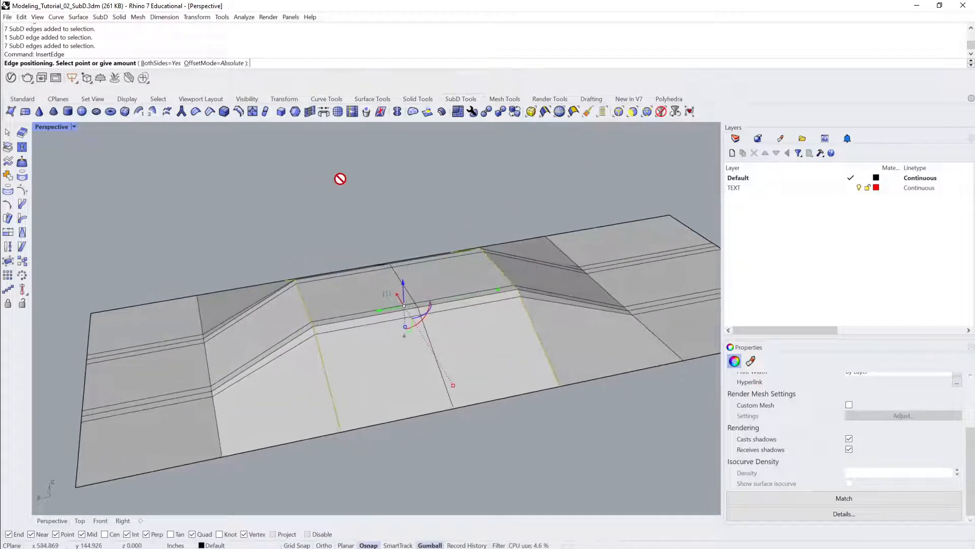
{"action": "left_click", "coordinate": [326, 340]}
{"action": "key", "text": "Tab"}
{"action": "key", "text": "Escape"}
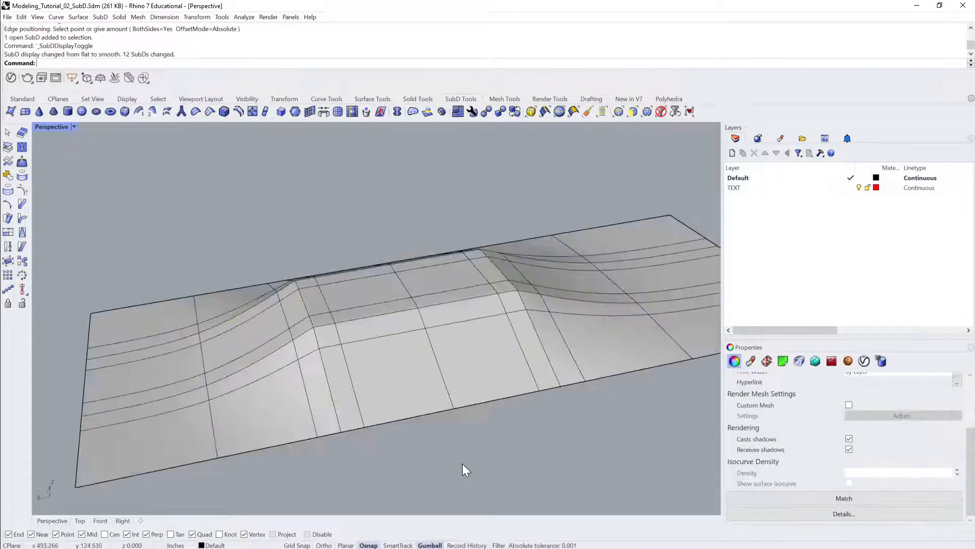
In flat display, insert a full edge loop in the outer strip between the outermost lengthwise loop and one long border.
{"action": "right_click_drag", "start_coordinate": [463, 463], "coordinate": [501, 262]}
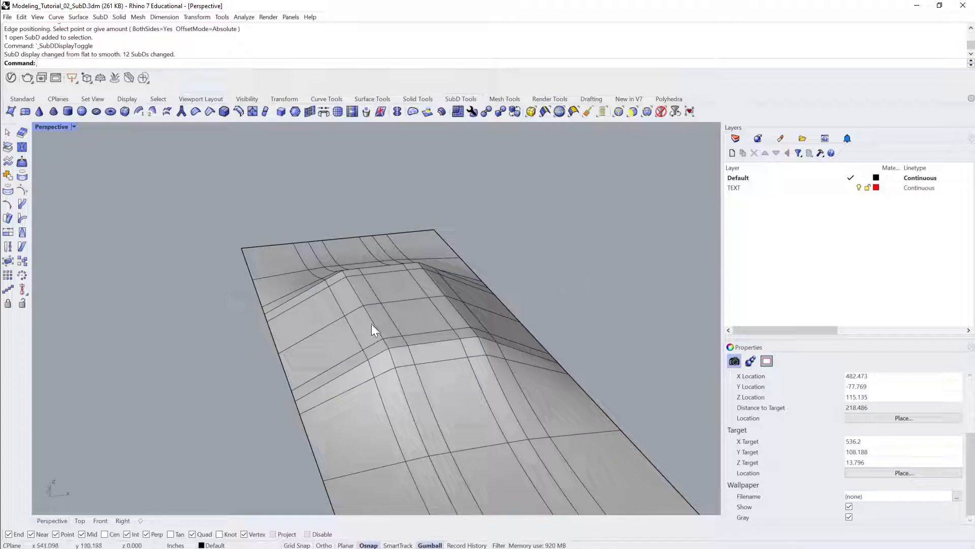
{"action": "key", "text": "Tab"}
{"action": "right_click_drag", "start_coordinate": [474, 270], "coordinate": [384, 346]}
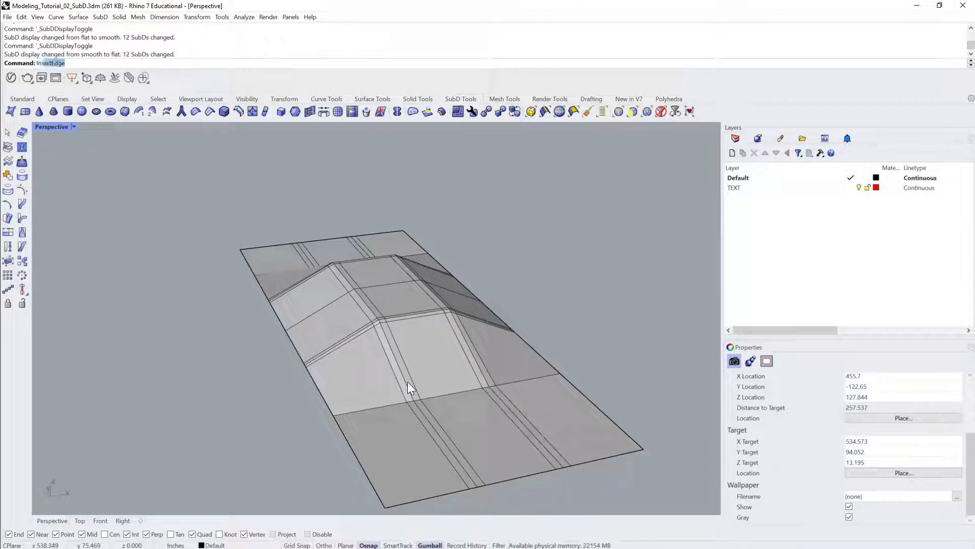
{"action": "key", "text": "Return"}
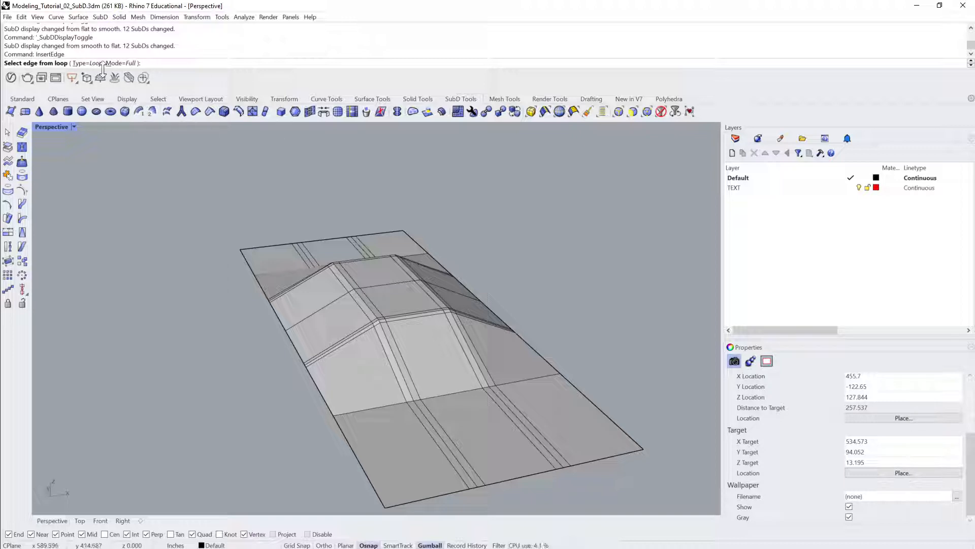
{"action": "left_click", "coordinate": [402, 388]}
{"action": "key", "text": "Return"}
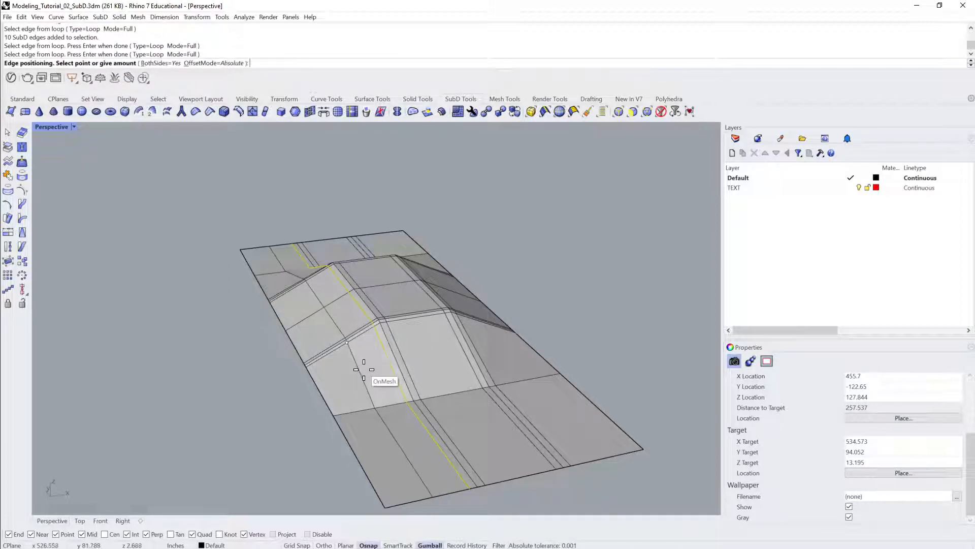
{"action": "left_click", "coordinate": [358, 373]}
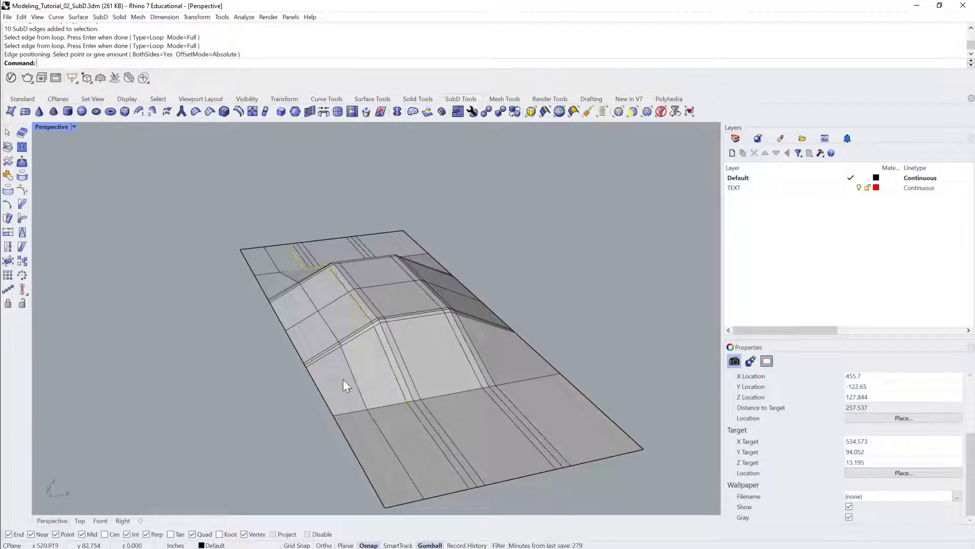
Scale the newly inserted outer edge loop flat to one height and move it vertically down to the plane's corner level.
{"action": "right_click_drag", "start_coordinate": [343, 379], "coordinate": [344, 348]}
{"action": "double_click", "coordinate": [345, 359]}
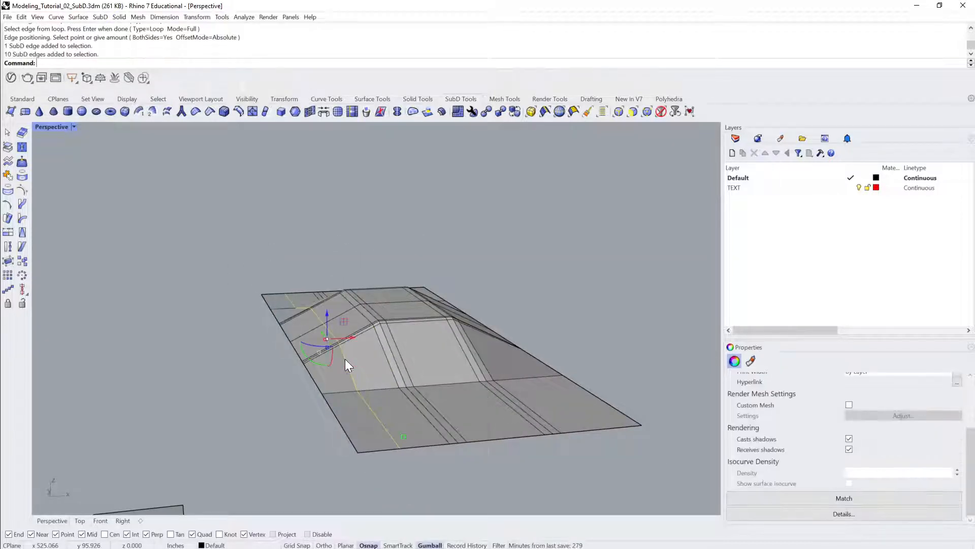
{"action": "left_click_drag", "start_coordinate": [329, 349], "coordinate": [327, 339]}
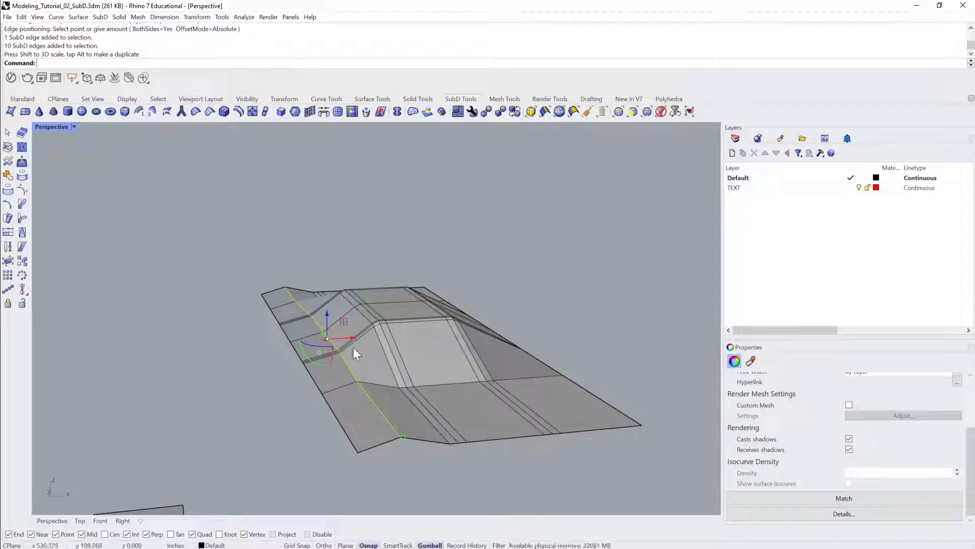
{"action": "type", "text": "M"}
{"action": "key", "text": "Return"}
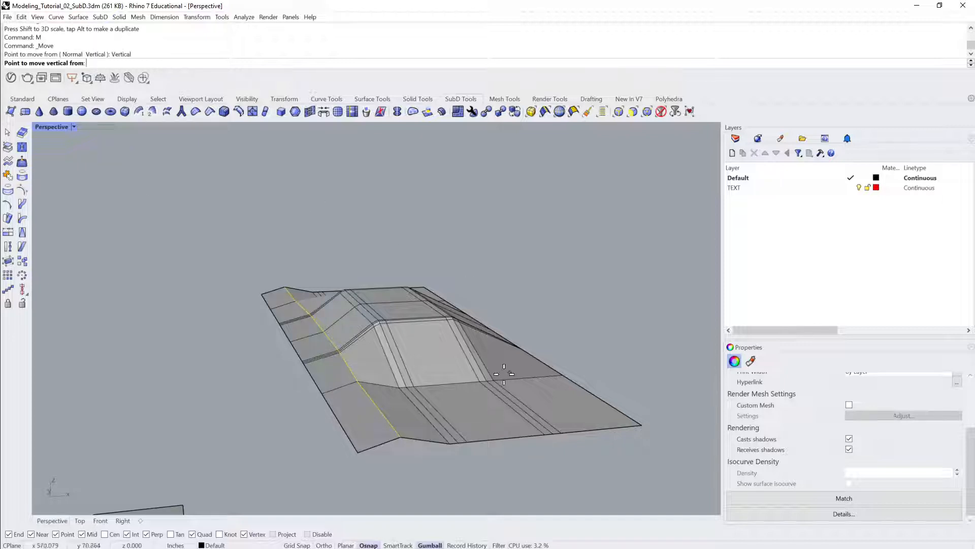
{"action": "left_click", "coordinate": [398, 440]}
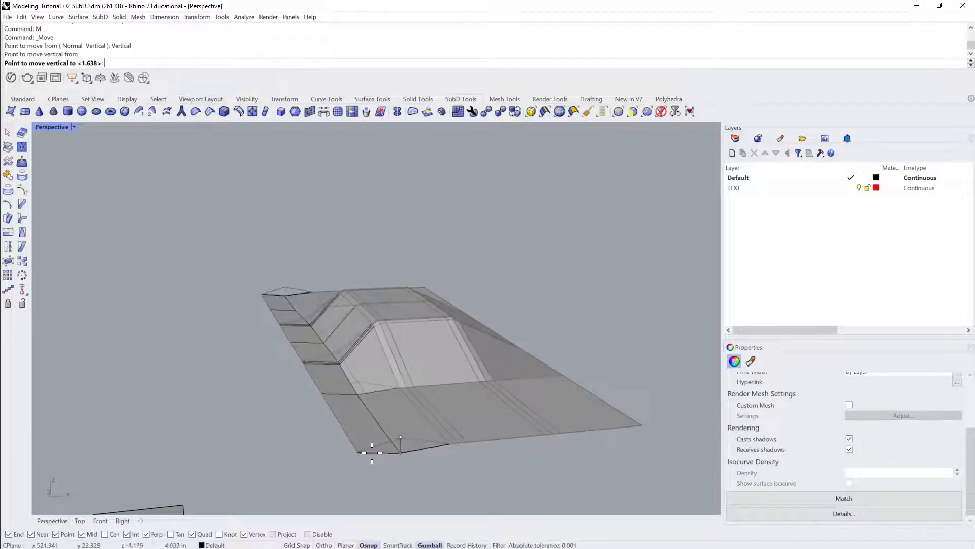
{"action": "left_click", "coordinate": [357, 453]}
Select the outer edge loop again and scale it flat sideways so it runs straight along the plane.
{"action": "right_click_drag", "start_coordinate": [355, 454], "coordinate": [388, 447]}
{"action": "left_click", "coordinate": [383, 387]}
{"action": "right_click_drag", "start_coordinate": [379, 368], "coordinate": [374, 394]}
{"action": "key", "text": "Escape"}
{"action": "double_click", "coordinate": [339, 461], "text": "ctrl+shift"}
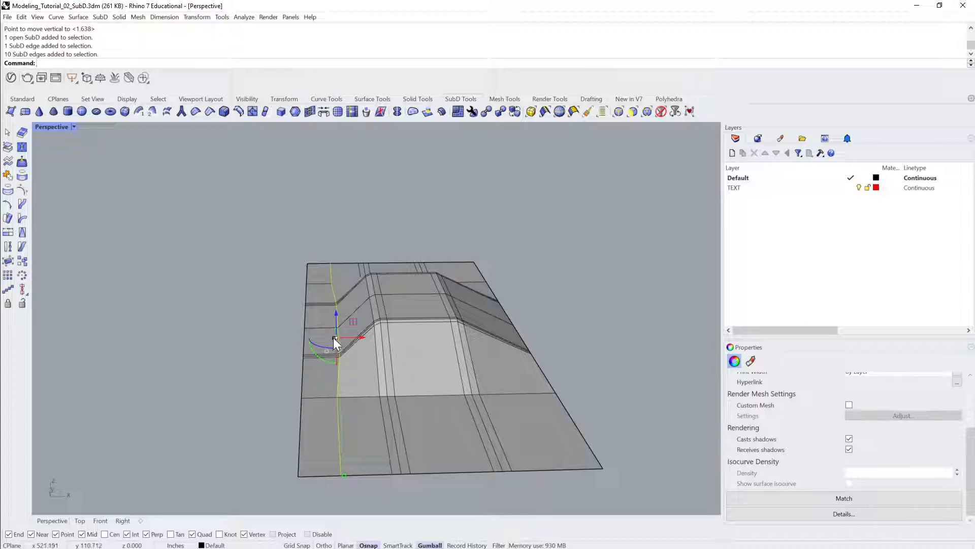
{"action": "right_click_drag", "start_coordinate": [335, 336], "coordinate": [380, 390]}
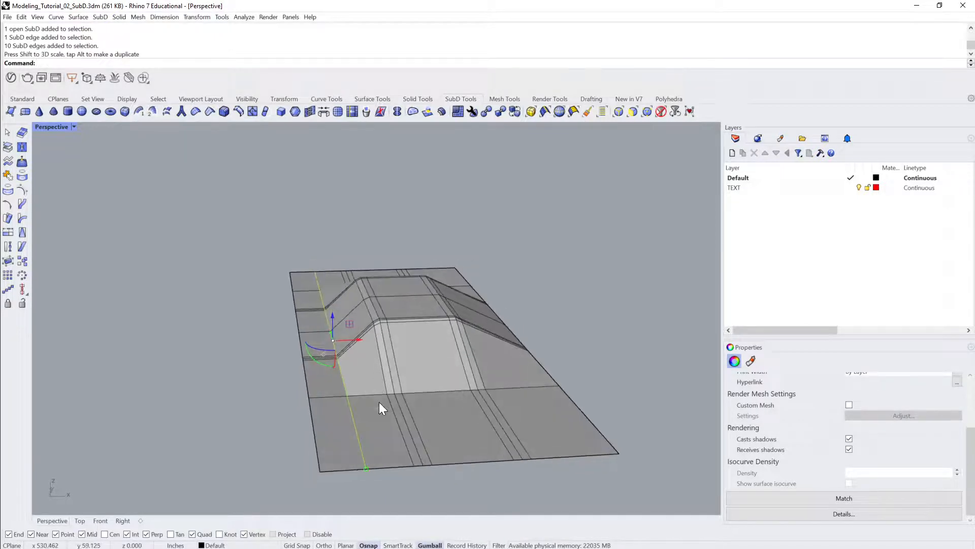
Examine the effect of the lowered outer loop in smooth display, then return the SubD to flat display.
{"action": "key", "text": "Tab"}
{"action": "key", "text": "Escape"}
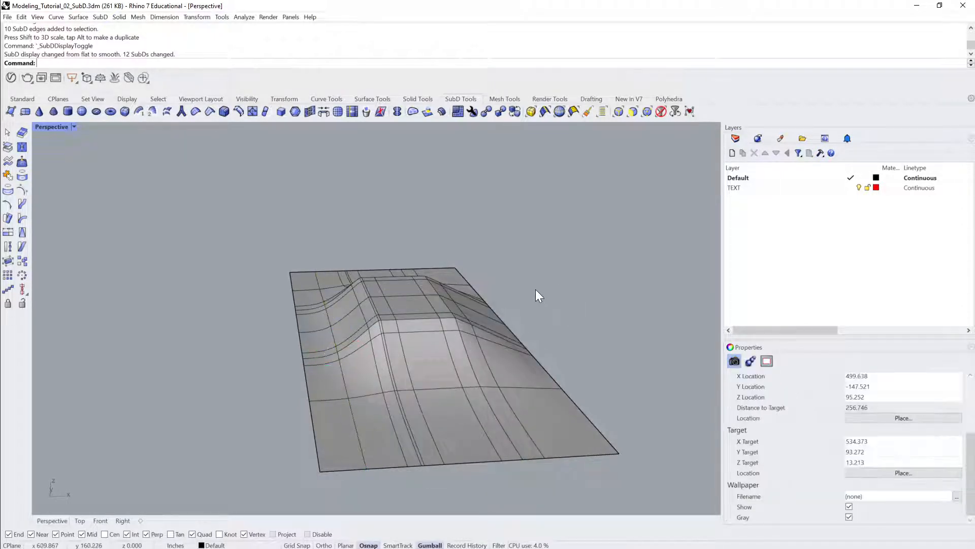
{"action": "right_click_drag", "start_coordinate": [535, 289], "coordinate": [362, 350]}
{"action": "scroll", "coordinate": [429, 320], "scroll_direction": "up", "scroll_amount": 3}
{"action": "scroll", "coordinate": [392, 346], "scroll_direction": "down", "scroll_amount": 3}
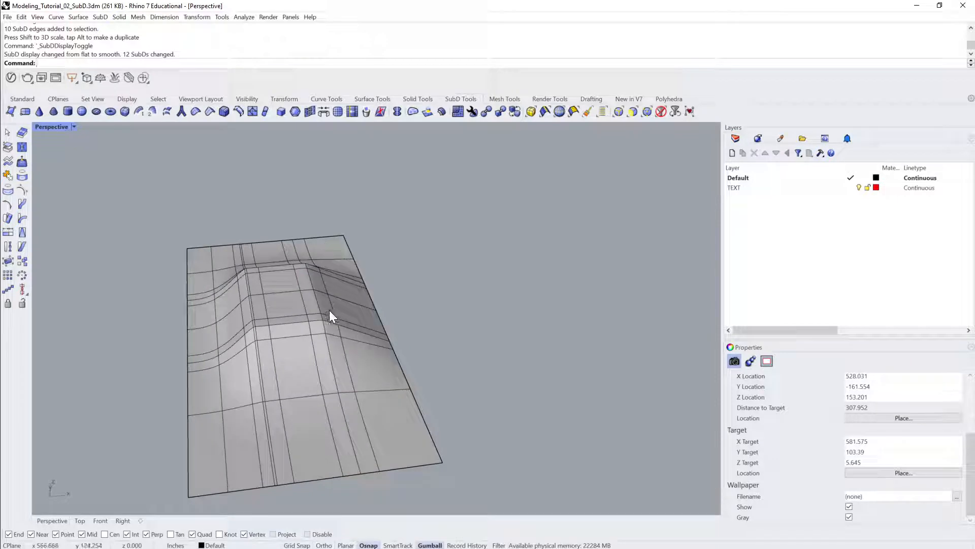
{"action": "left_click", "coordinate": [296, 310]}
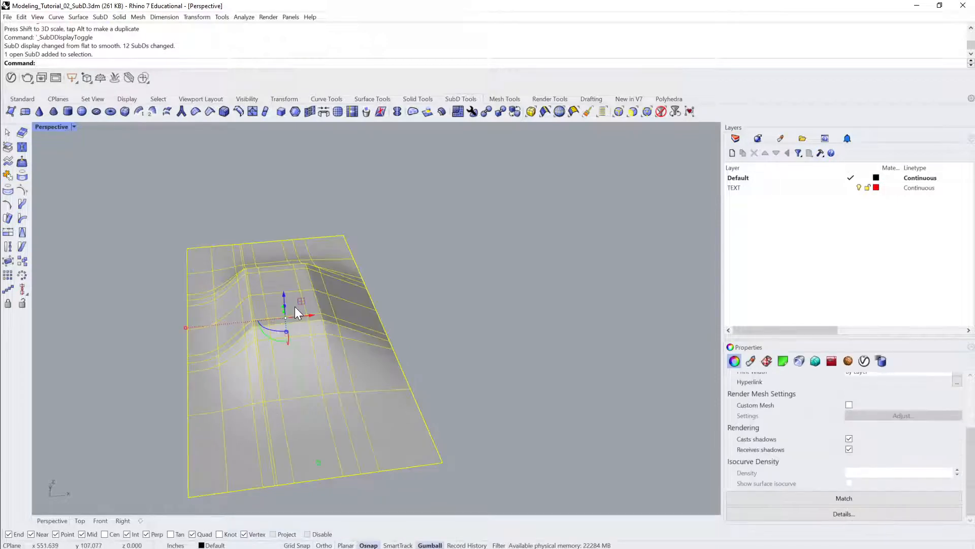
{"action": "key", "text": "Tab"}
Move the inner lengthwise edge loop on the unmodified side along X to the middle of the plateau.
{"action": "right_click_drag", "start_coordinate": [300, 305], "coordinate": [407, 424]}
{"action": "left_click", "coordinate": [432, 291]}
{"action": "mouse_move", "coordinate": [415, 368]}
{"action": "right_mouse_down"}
{"action": "mouse_move", "coordinate": [434, 370]}
{"action": "mouse_move", "coordinate": [414, 376]}
{"action": "right_mouse_up"}
{"action": "double_click", "coordinate": [389, 372], "text": "ctrl+shift"}
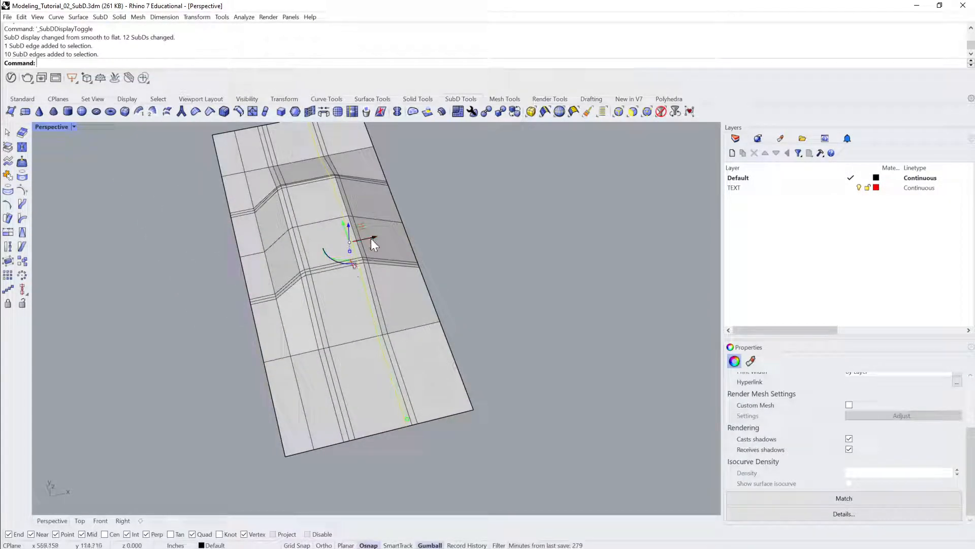
{"action": "left_click_drag", "start_coordinate": [372, 236], "coordinate": [352, 243]}
{"action": "left_click", "coordinate": [443, 257]}
{"action": "scroll", "coordinate": [443, 257], "scroll_direction": "down", "scroll_amount": 2}
{"action": "right_click_drag", "start_coordinate": [500, 201], "coordinate": [423, 213]}
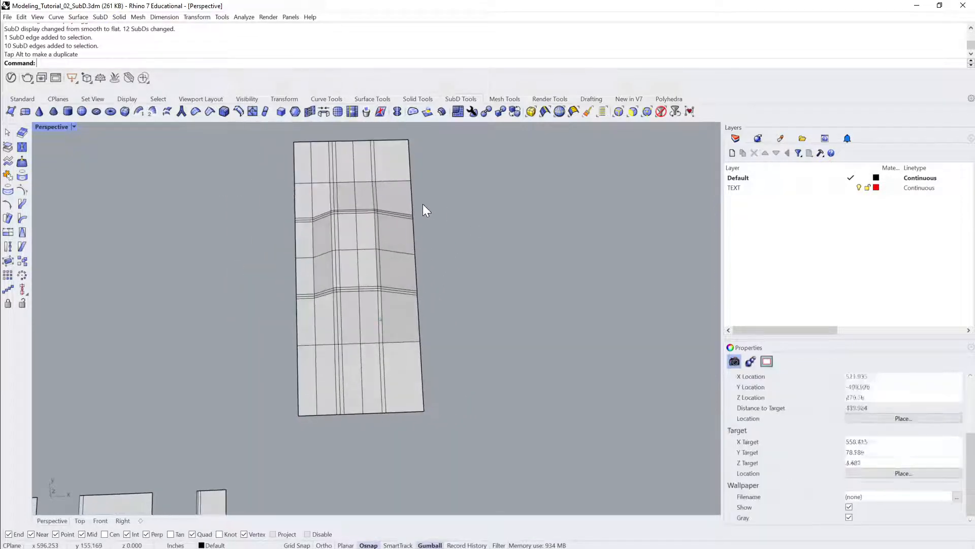
{"action": "left_click_drag", "start_coordinate": [456, 135], "coordinate": [371, 453]}
{"action": "right_click", "coordinate": [389, 448]}
{"action": "left_click", "coordinate": [439, 363]}
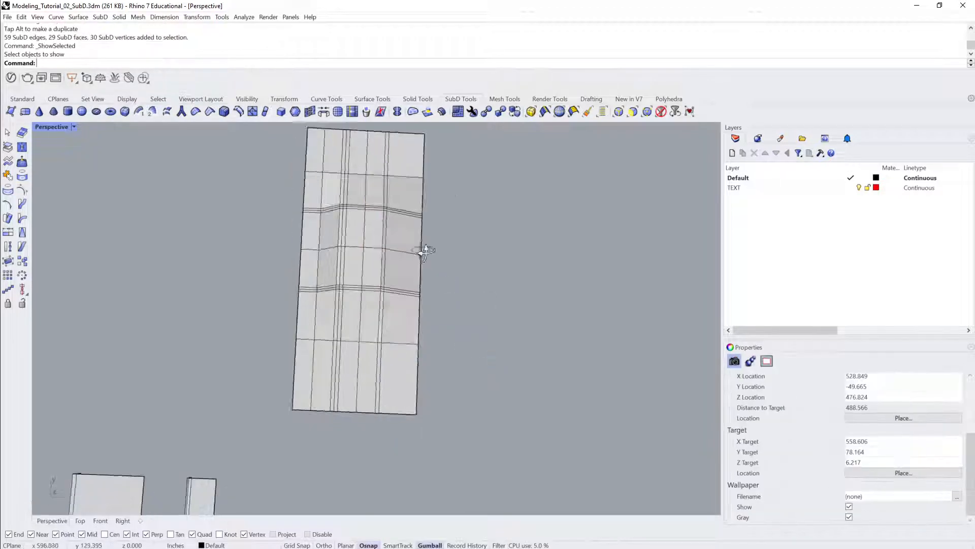
Delete all faces of the unmodified half, from the middle edge loop out to the long border.
{"action": "mouse_move", "coordinate": [424, 250]}
{"action": "right_mouse_down"}
{"action": "mouse_move", "coordinate": [420, 262]}
{"action": "mouse_move", "coordinate": [431, 239]}
{"action": "right_mouse_up"}
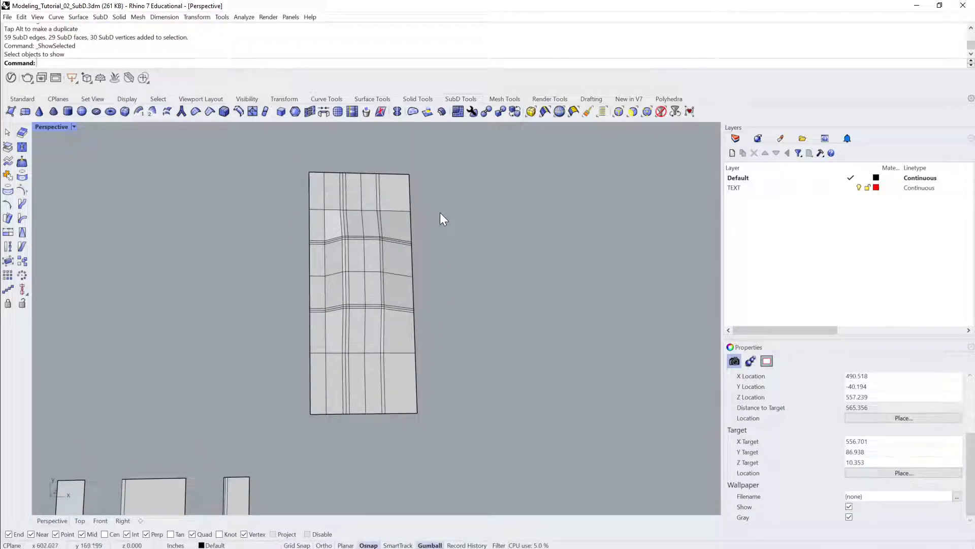
{"action": "left_click_drag", "start_coordinate": [434, 152], "coordinate": [370, 454]}
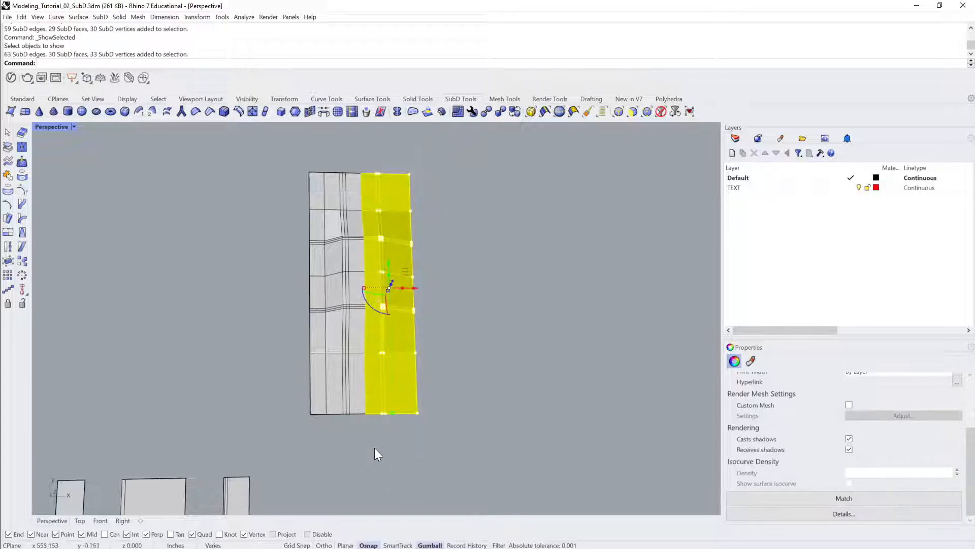
{"action": "key", "text": "Delete"}
Mirror the remaining SubD half across its middle edge with Copy=Yes.
{"action": "left_click", "coordinate": [361, 293]}
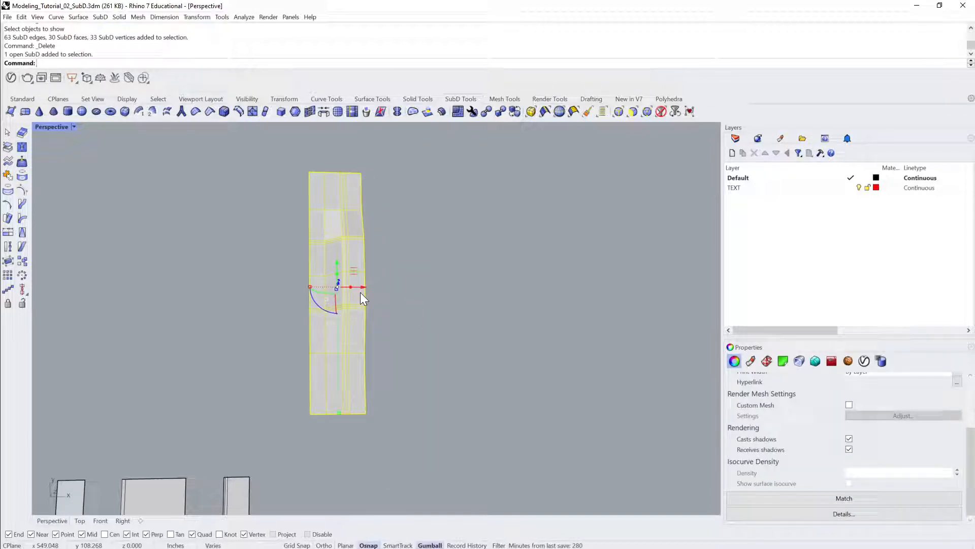
{"action": "type", "text": "Mirror"}
{"action": "key", "text": "Return"}
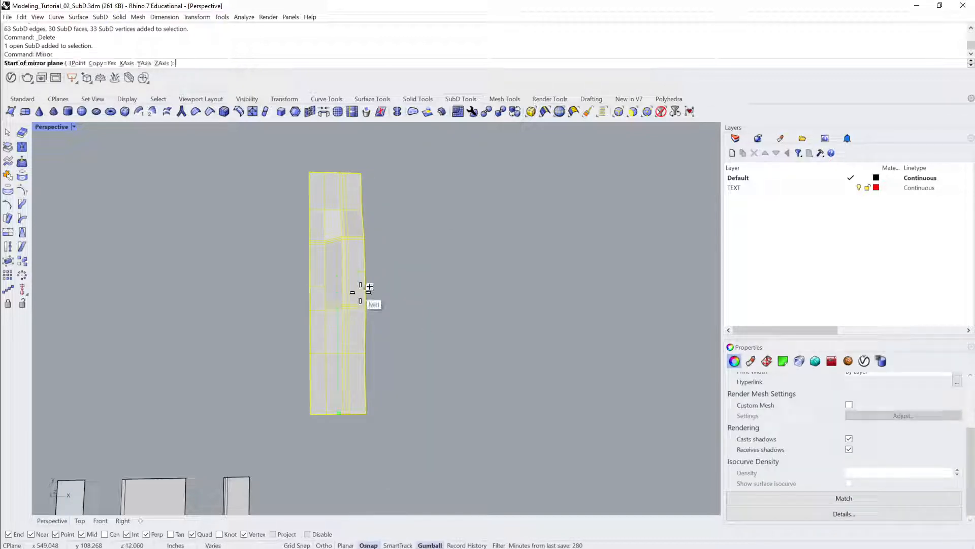
{"action": "left_click", "coordinate": [367, 413]}
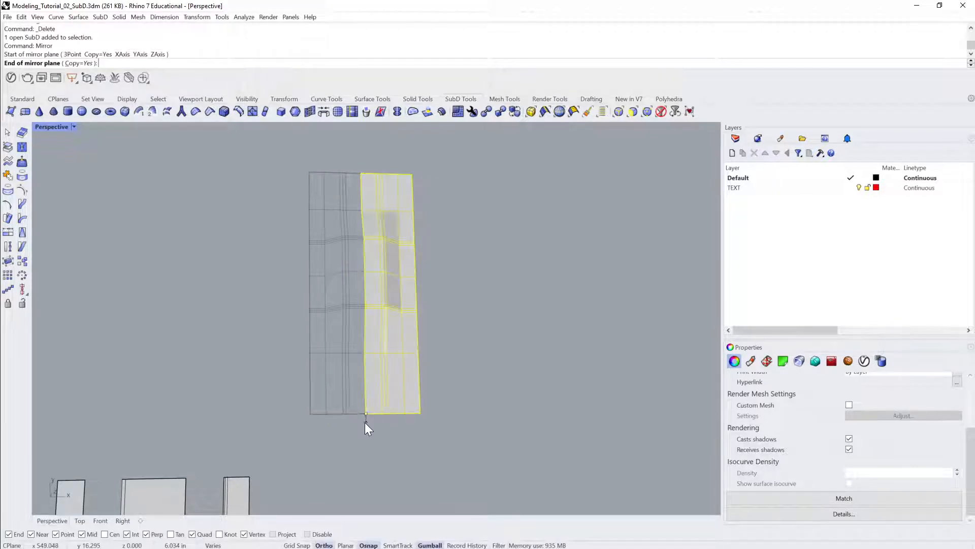
{"action": "left_click", "coordinate": [365, 422]}
Join the two SubD halves into one with SubDJoinedEdges=Smooth.
{"action": "right_click_drag", "start_coordinate": [437, 358], "coordinate": [498, 228]}
{"action": "left_click", "coordinate": [445, 290]}
{"action": "scroll", "coordinate": [445, 290], "scroll_direction": "up", "scroll_amount": 3}
{"action": "scroll", "coordinate": [503, 276], "scroll_direction": "up", "scroll_amount": 2}
{"action": "left_click_drag", "start_coordinate": [498, 228], "coordinate": [251, 325]}
{"action": "left_click", "coordinate": [6, 177]}
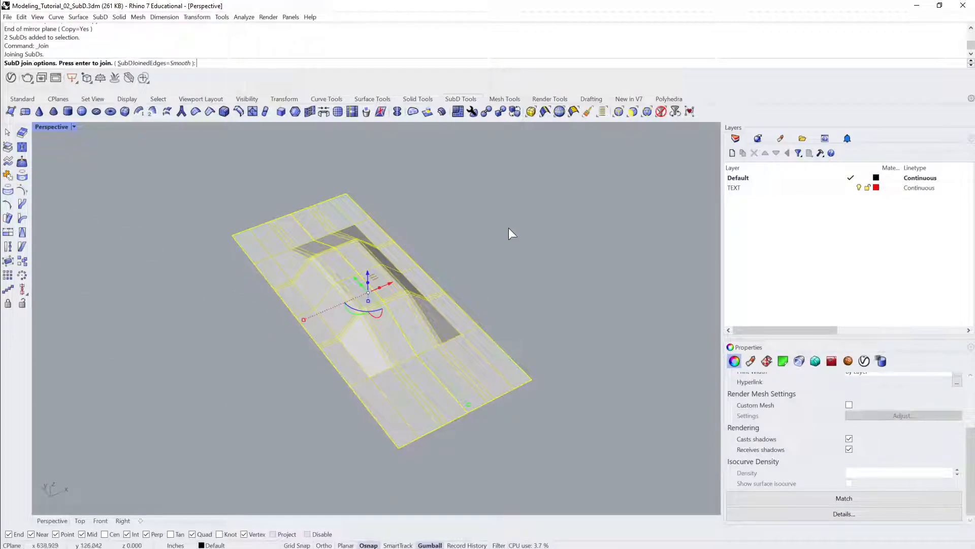
{"action": "key", "text": "Return"}
{"action": "key", "text": "Return"}
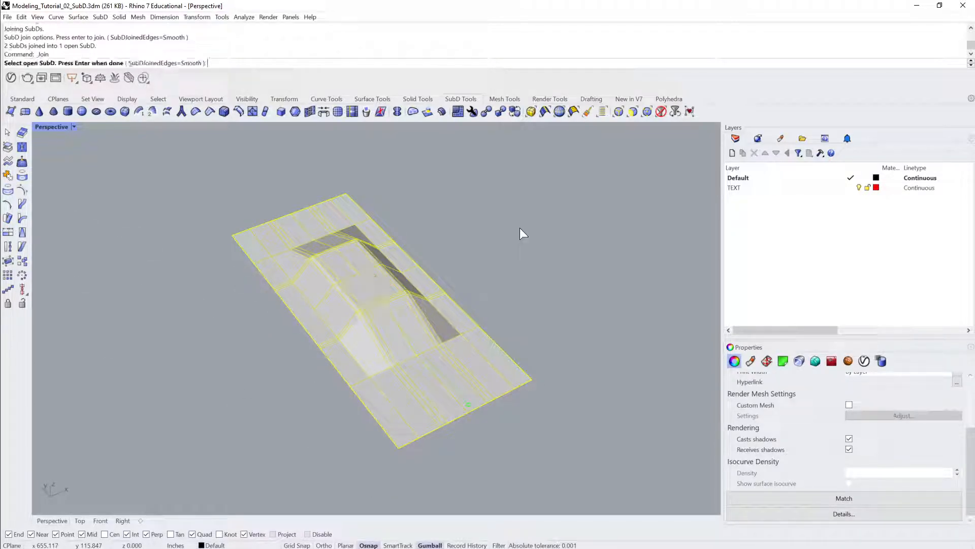
{"action": "key", "text": "Escape"}
Delete the lengthwise edge loop running down the middle of the joined SubD.
{"action": "right_click_drag", "start_coordinate": [659, 282], "coordinate": [476, 342]}
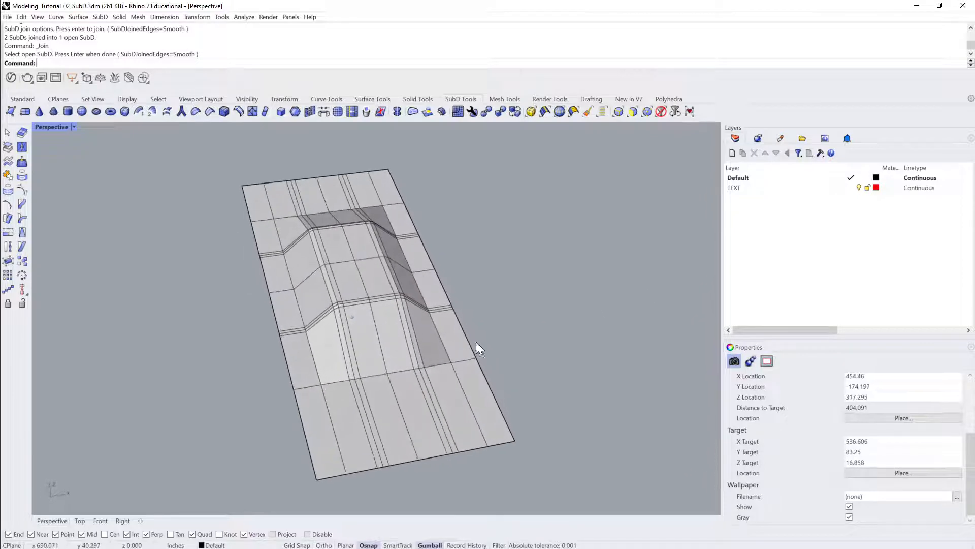
{"action": "left_click", "coordinate": [402, 331]}
{"action": "right_click_drag", "start_coordinate": [401, 328], "coordinate": [394, 323]}
{"action": "left_click", "coordinate": [498, 355]}
{"action": "double_click", "coordinate": [396, 411], "text": "ctrl+shift"}
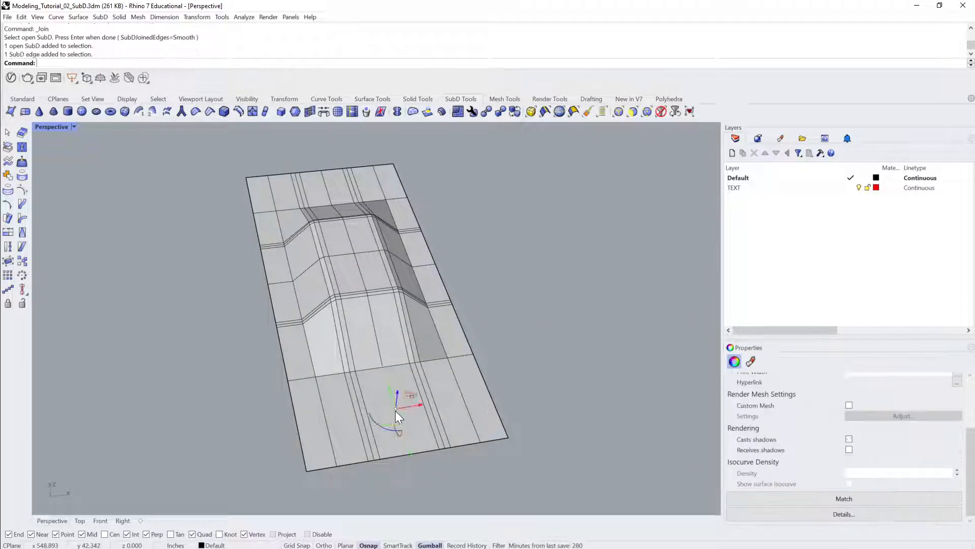
{"action": "key", "text": "Delete"}
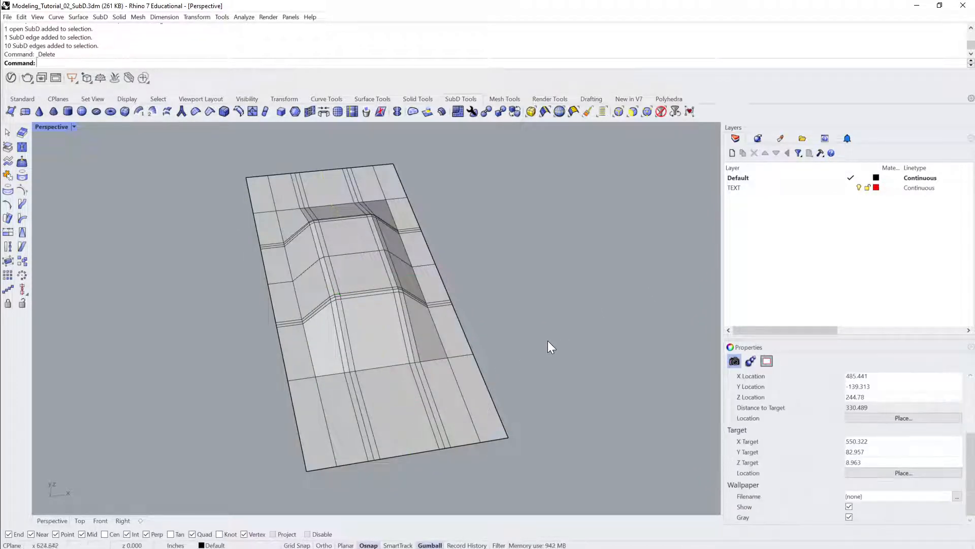
Check the symmetrical SubD in smooth display and switch back to flat display.
{"action": "left_click", "coordinate": [411, 350]}
{"action": "right_click_drag", "start_coordinate": [452, 326], "coordinate": [386, 357]}
{"action": "key", "text": "Tab"}
{"action": "key", "text": "Tab"}
{"action": "key", "text": "Escape"}
Try to extrude the two top faces of the plateau straight up.
{"action": "right_click_drag", "start_coordinate": [334, 389], "coordinate": [470, 352]}
{"action": "left_click", "coordinate": [338, 342]}
{"action": "scroll", "coordinate": [357, 291], "scroll_direction": "up", "scroll_amount": 4}
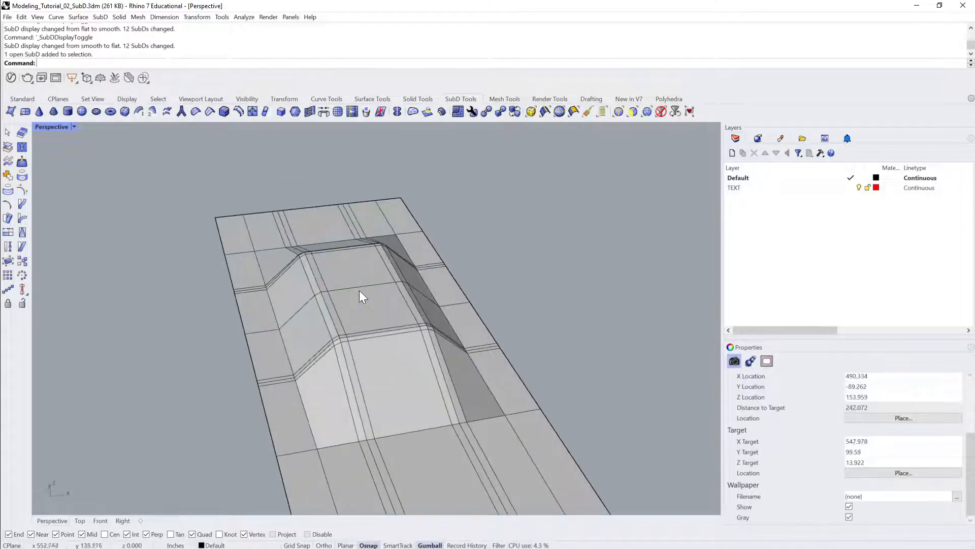
{"action": "left_click", "coordinate": [358, 276], "text": "ctrl+shift"}
{"action": "left_click", "coordinate": [375, 301], "text": "ctrl+shift"}
{"action": "right_click_drag", "start_coordinate": [375, 301], "coordinate": [395, 282]}
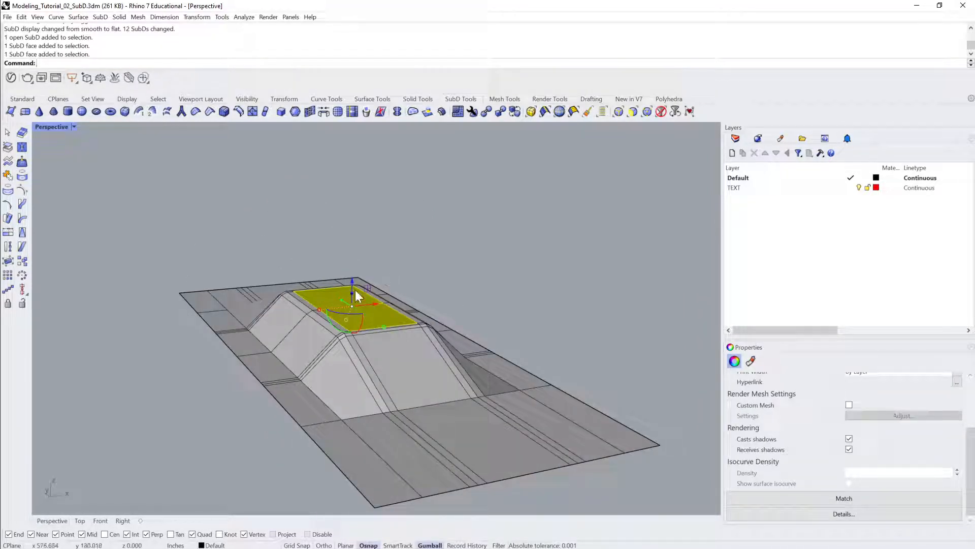
{"action": "left_click_drag", "start_coordinate": [354, 278], "coordinate": [367, 173], "text": "ctrl"}
{"action": "left_click", "coordinate": [530, 319]}
Undo the rotation of the SubD and the upward extrusion of the plateau faces.
{"action": "left_click", "coordinate": [346, 358]}
{"action": "right_click_drag", "start_coordinate": [346, 358], "coordinate": [354, 312]}
{"action": "left_click_drag", "start_coordinate": [334, 313], "coordinate": [242, 215]}
{"action": "left_click", "coordinate": [505, 367]}
{"action": "right_click_drag", "start_coordinate": [504, 367], "coordinate": [452, 348]}
{"action": "scroll", "coordinate": [503, 352], "scroll_direction": "up", "scroll_amount": 5}
{"action": "scroll", "coordinate": [503, 350], "scroll_direction": "down", "scroll_amount": 3}
{"action": "key", "text": "ctrl+z"}
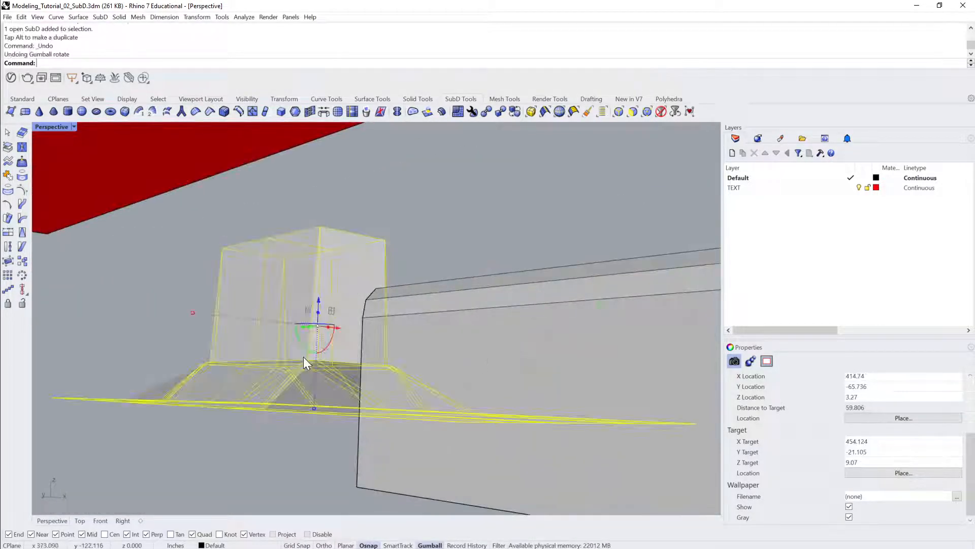
{"action": "right_click_drag", "start_coordinate": [303, 357], "coordinate": [358, 382]}
{"action": "key", "text": "ctrl+z"}
Extrude the plateau's two top faces straight up into a tall block and delete the faces capping it.
{"action": "right_click_drag", "start_coordinate": [468, 307], "coordinate": [305, 315]}
{"action": "left_click", "coordinate": [306, 336], "text": "ctrl+shift"}
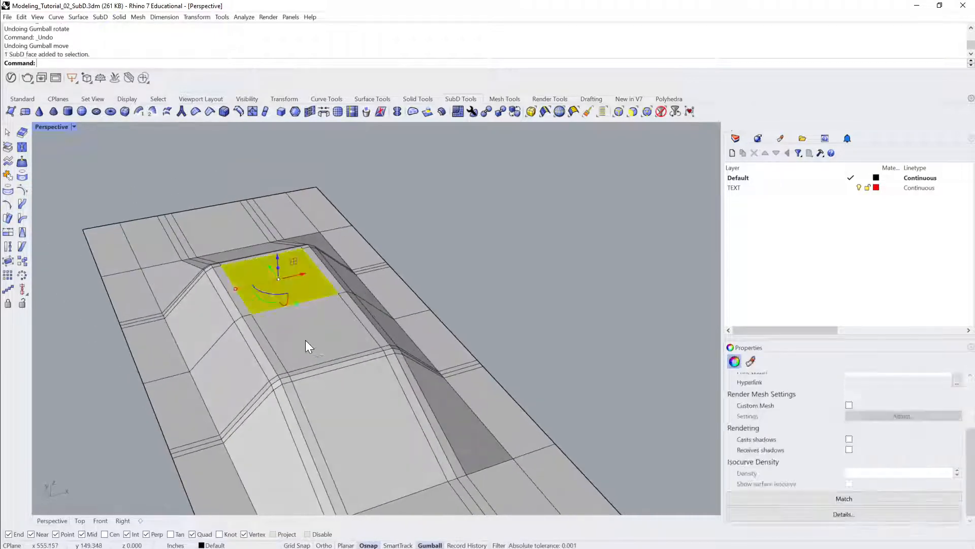
{"action": "left_click_drag", "start_coordinate": [295, 291], "coordinate": [305, 152]}
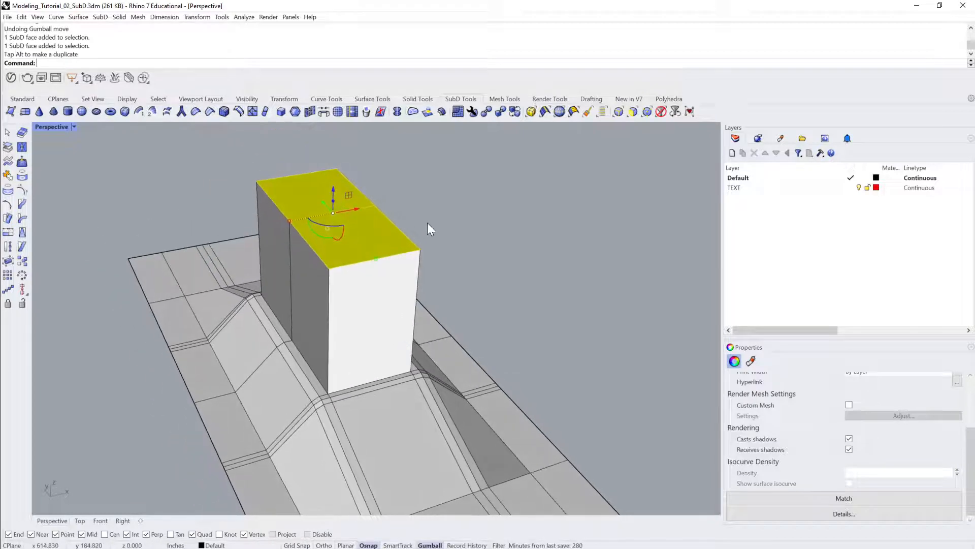
{"action": "key", "text": "Delete"}
Examine the open-topped extrusion in smooth display, then return to flat display and inspect its base corner.
{"action": "right_click_drag", "start_coordinate": [428, 223], "coordinate": [386, 304]}
{"action": "left_click", "coordinate": [386, 305]}
{"action": "key", "text": "Tab"}
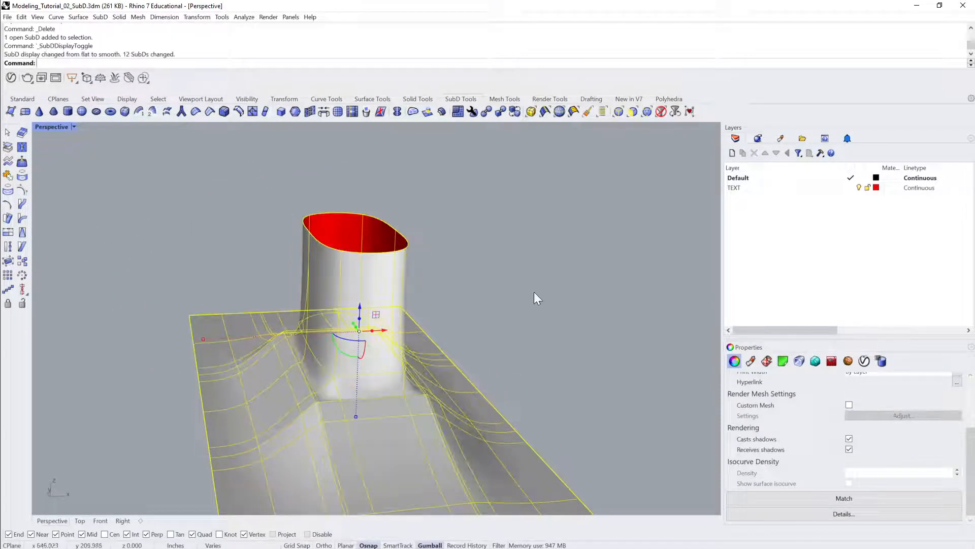
{"action": "left_click", "coordinate": [535, 292]}
{"action": "right_click_drag", "start_coordinate": [534, 292], "coordinate": [424, 316]}
{"action": "key", "text": "Tab"}
{"action": "left_click", "coordinate": [348, 320]}
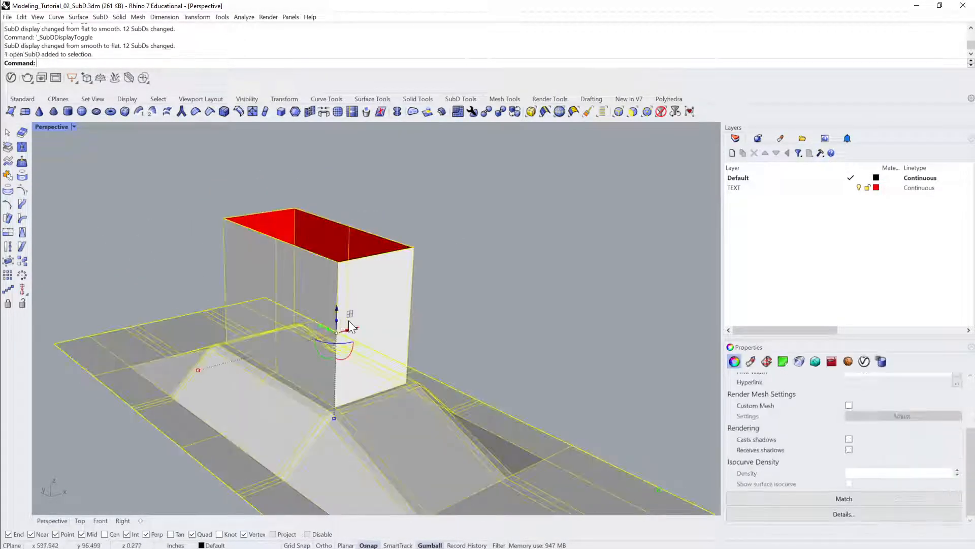
{"action": "key", "text": "Escape"}
{"action": "scroll", "coordinate": [370, 339], "scroll_direction": "up", "scroll_amount": 3}
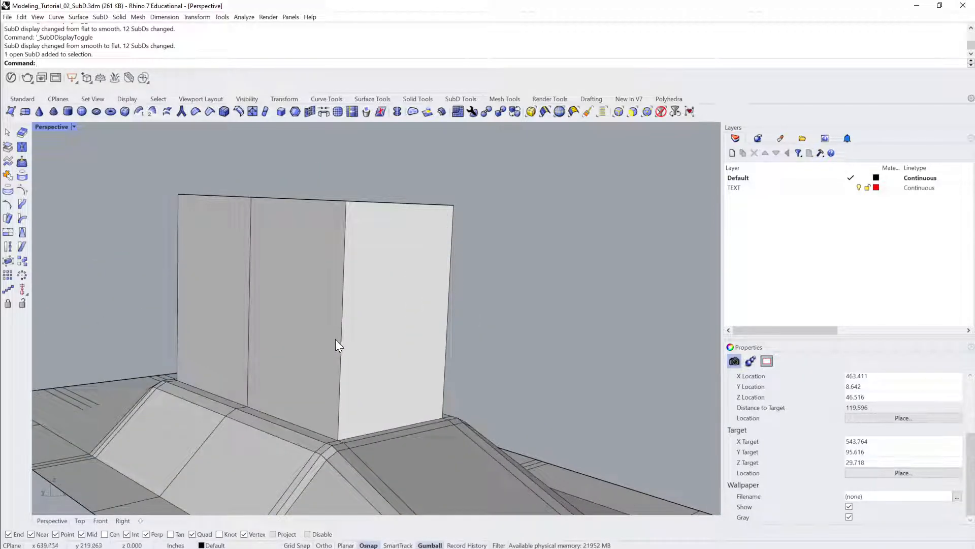
Select the open-topped block's four vertical corner edges, inspect them around the base, and clear the selection.
{"action": "left_click", "coordinate": [341, 339], "text": "ctrl+shift"}
{"action": "left_click", "coordinate": [445, 335], "text": "ctrl+shift"}
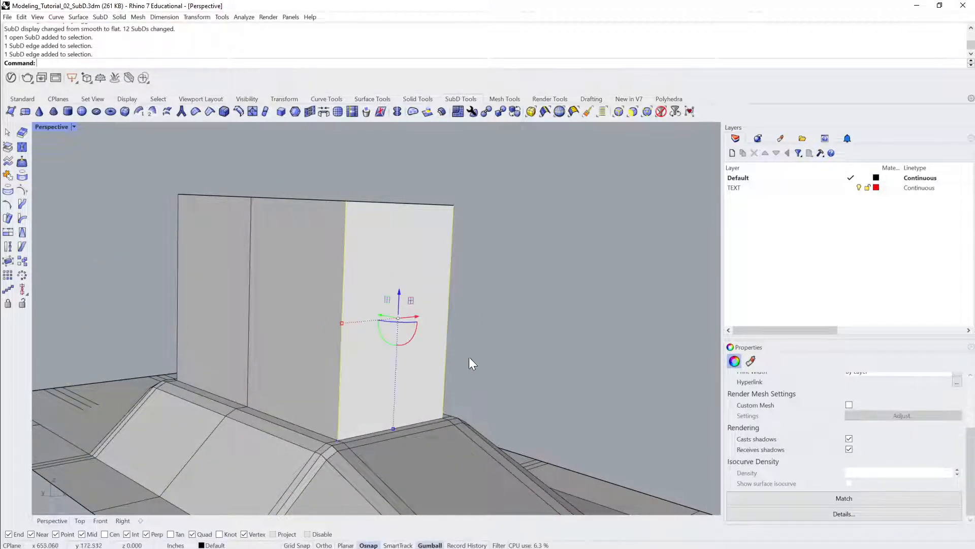
{"action": "right_click_drag", "start_coordinate": [469, 356], "coordinate": [249, 345]}
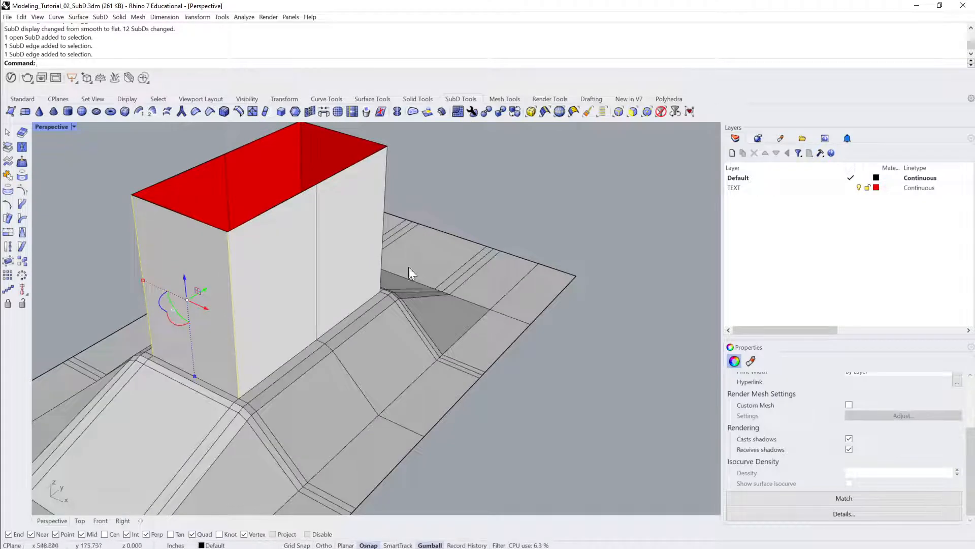
{"action": "left_click", "coordinate": [384, 248], "text": "ctrl+shift"}
{"action": "right_click_drag", "start_coordinate": [451, 277], "coordinate": [407, 250]}
{"action": "left_click", "coordinate": [430, 256], "text": "ctrl+shift"}
{"action": "right_click_drag", "start_coordinate": [489, 244], "coordinate": [355, 303]}
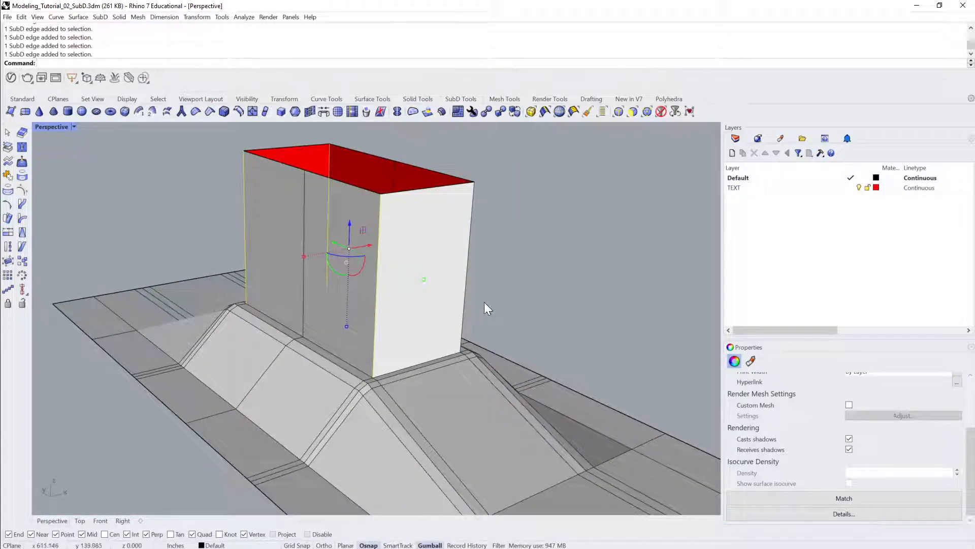
{"action": "right_click_drag", "start_coordinate": [465, 301], "coordinate": [442, 333]}
{"action": "scroll", "coordinate": [532, 367], "scroll_direction": "up", "scroll_amount": 3}
{"action": "right_click_drag", "start_coordinate": [533, 367], "coordinate": [475, 360], "text": "shift"}
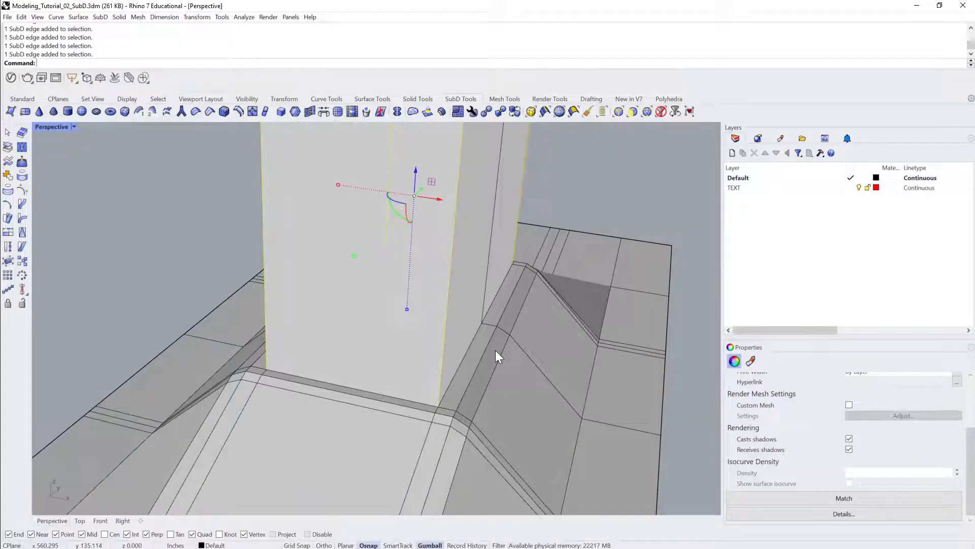
{"action": "scroll", "coordinate": [495, 350], "scroll_direction": "down", "scroll_amount": 10}
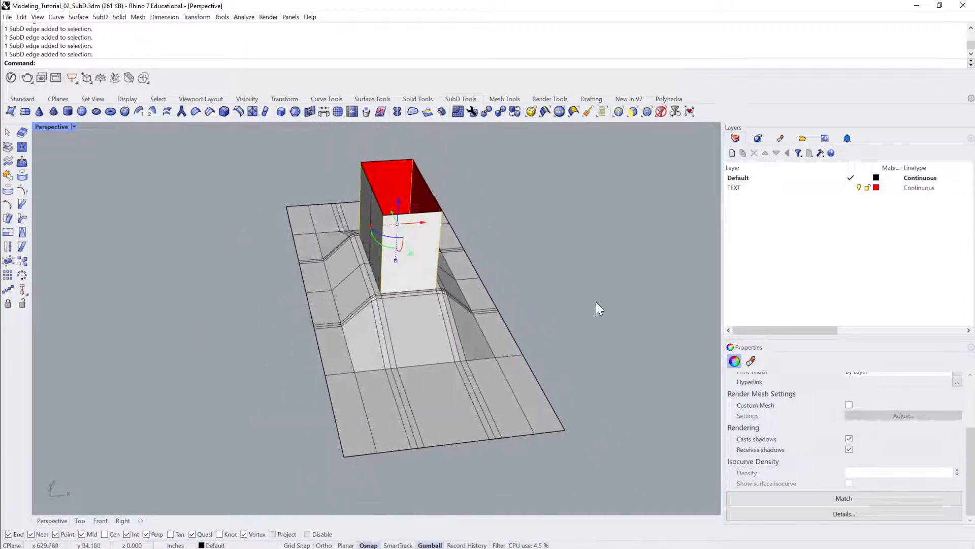
{"action": "left_click", "coordinate": [539, 285]}
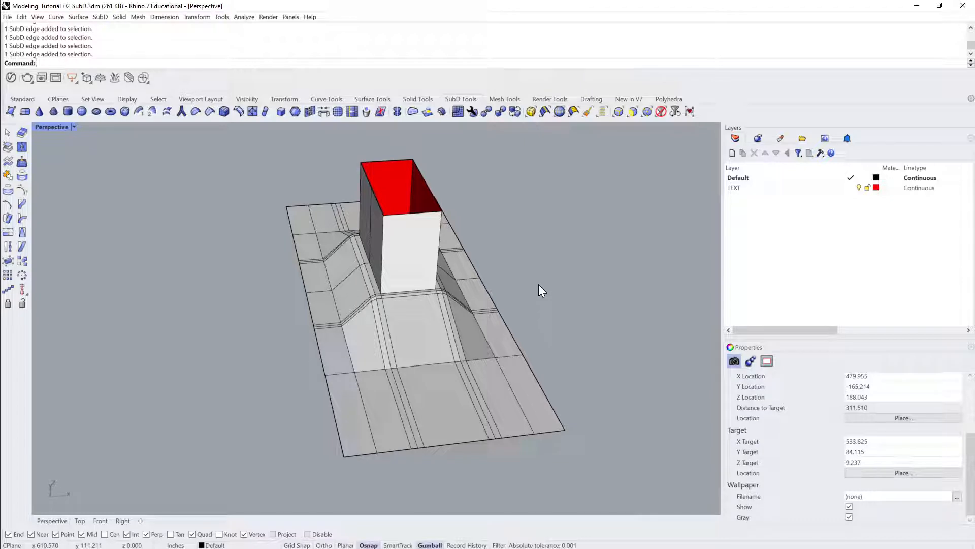
{"action": "scroll", "coordinate": [523, 292], "scroll_direction": "up", "scroll_amount": 4}
{"action": "scroll", "coordinate": [503, 310], "scroll_direction": "down", "scroll_amount": 2}
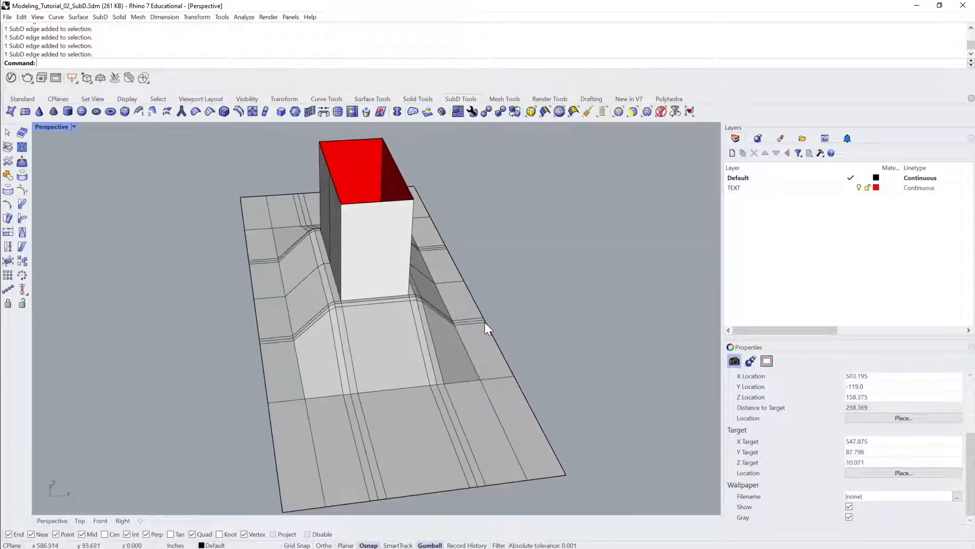
{"action": "right_click_drag", "start_coordinate": [486, 329], "coordinate": [478, 325], "text": "shift"}
{"action": "double_click", "coordinate": [435, 413]}
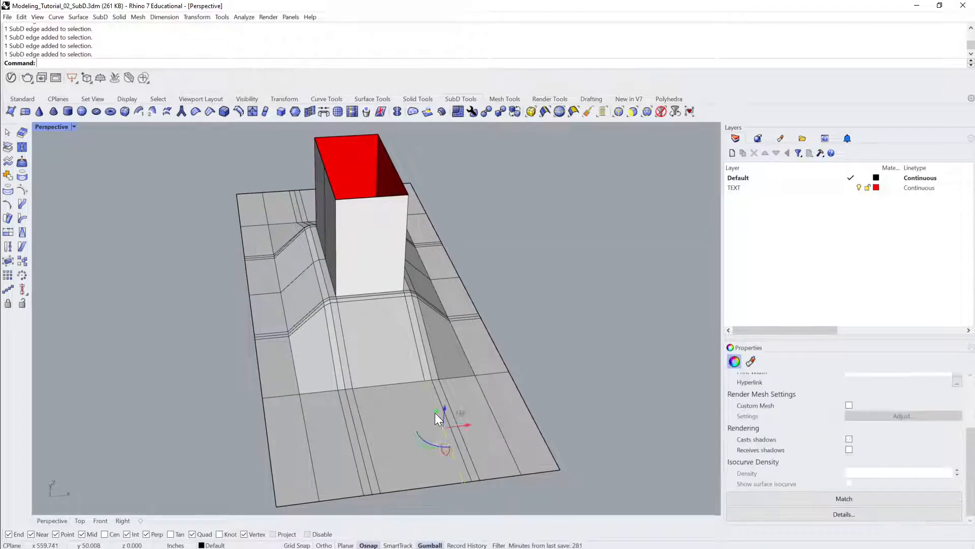
{"action": "right_click_drag", "start_coordinate": [435, 412], "coordinate": [432, 345]}
{"action": "scroll", "coordinate": [413, 314], "scroll_direction": "up", "scroll_amount": 2}
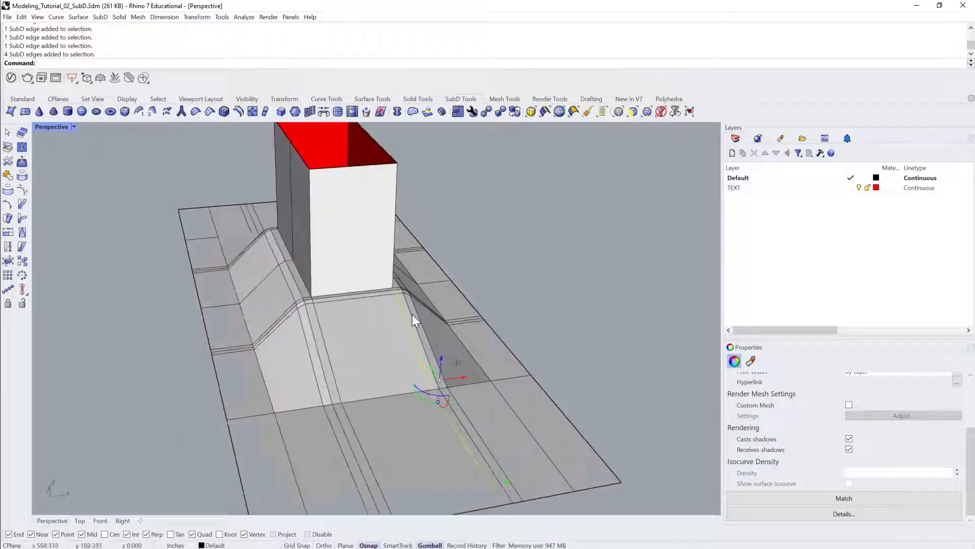
{"action": "right_click_drag", "start_coordinate": [412, 314], "coordinate": [415, 314]}
{"action": "key", "text": "Escape"}
{"action": "scroll", "coordinate": [391, 284], "scroll_direction": "up", "scroll_amount": 5}
{"action": "right_click_drag", "start_coordinate": [372, 260], "coordinate": [447, 287]}
{"action": "scroll", "coordinate": [411, 321], "scroll_direction": "down", "scroll_amount": 4}
{"action": "scroll", "coordinate": [418, 267], "scroll_direction": "down", "scroll_amount": 2}
Undo the deletion of the block's cap faces and delete both top faces again.
{"action": "key", "text": "ctrl+z"}
{"action": "left_click", "coordinate": [287, 136], "text": "ctrl+shift"}
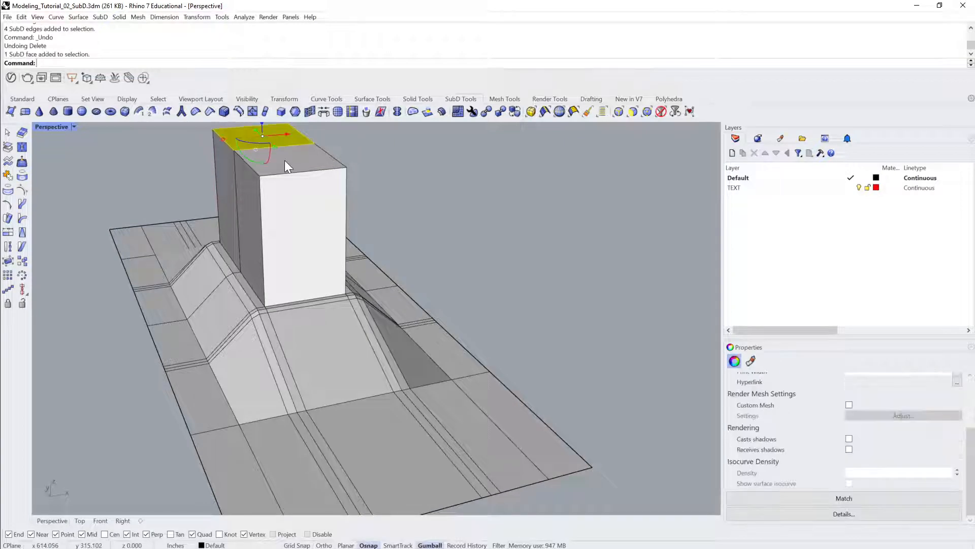
{"action": "left_click", "coordinate": [290, 160], "text": "ctrl+shift"}
{"action": "key", "text": "Delete"}
{"action": "right_click_drag", "start_coordinate": [302, 161], "coordinate": [389, 246]}
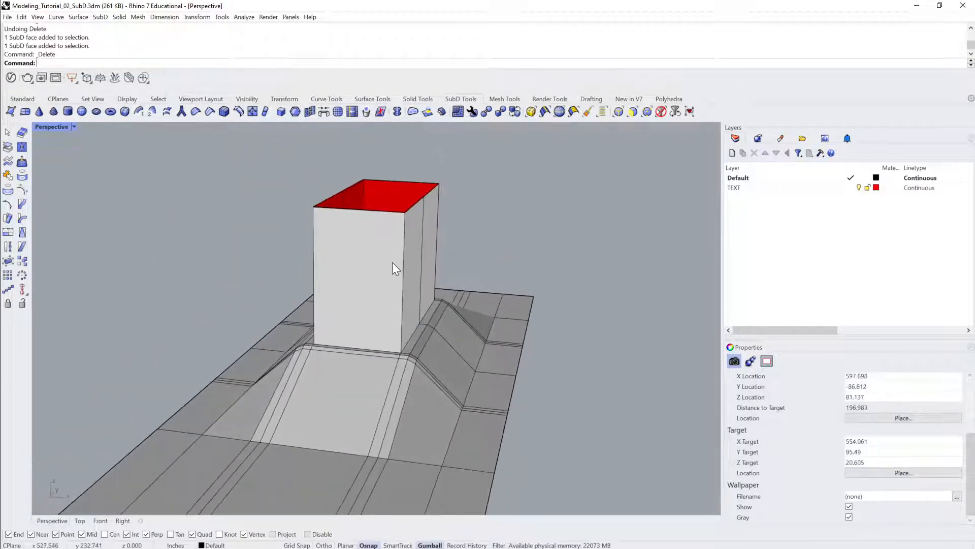
Insert an edge loop on one side only (BothSides=No) of the lengthwise loop down the end ramp, inward of the block's corner.
{"action": "left_click", "coordinate": [393, 263], "text": "ctrl+shift"}
{"action": "key", "text": "Escape"}
{"action": "left_click", "coordinate": [403, 258], "text": "ctrl+shift"}
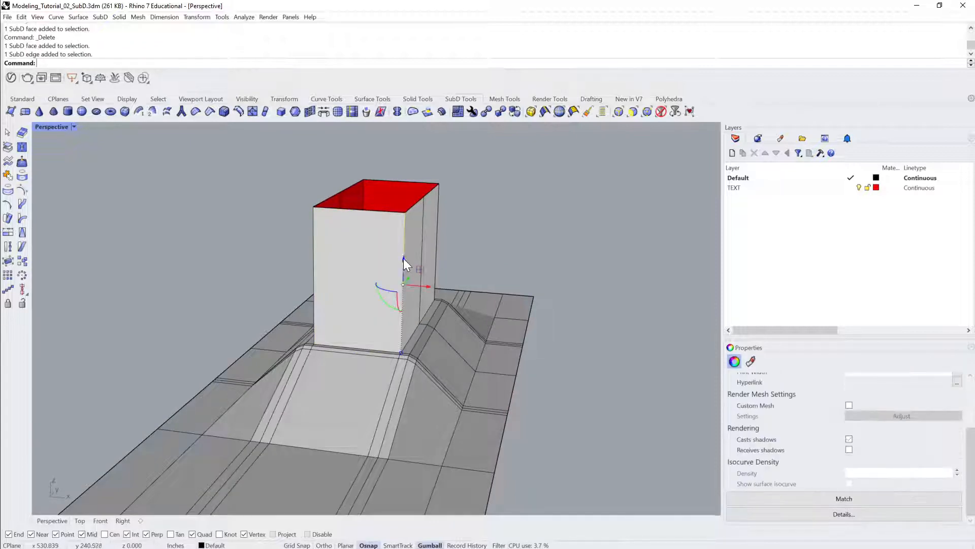
{"action": "right_click_drag", "start_coordinate": [403, 258], "coordinate": [343, 307]}
{"action": "double_click", "coordinate": [376, 366], "text": "ctrl+shift"}
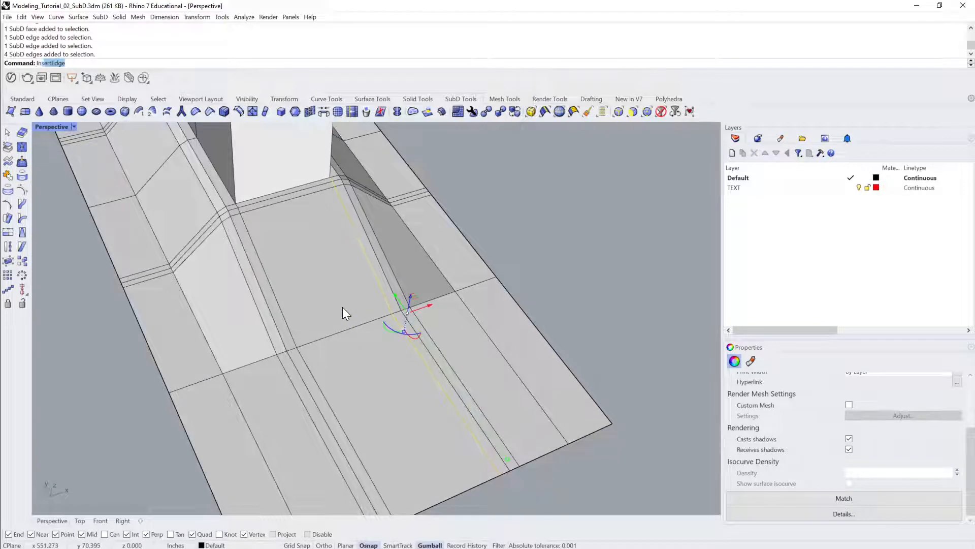
{"action": "key", "text": "Return"}
{"action": "scroll", "coordinate": [339, 305], "scroll_direction": "up", "scroll_amount": 5}
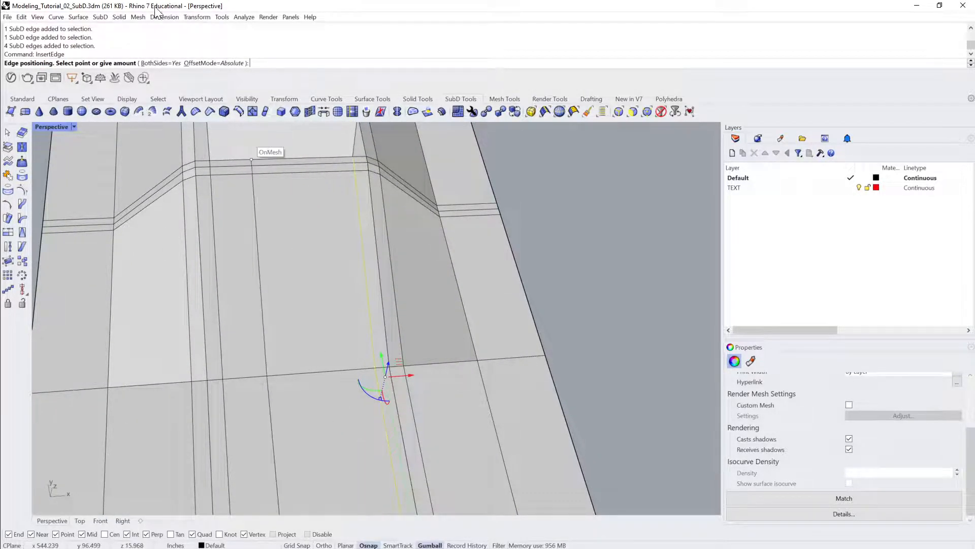
{"action": "left_click", "coordinate": [162, 63]}
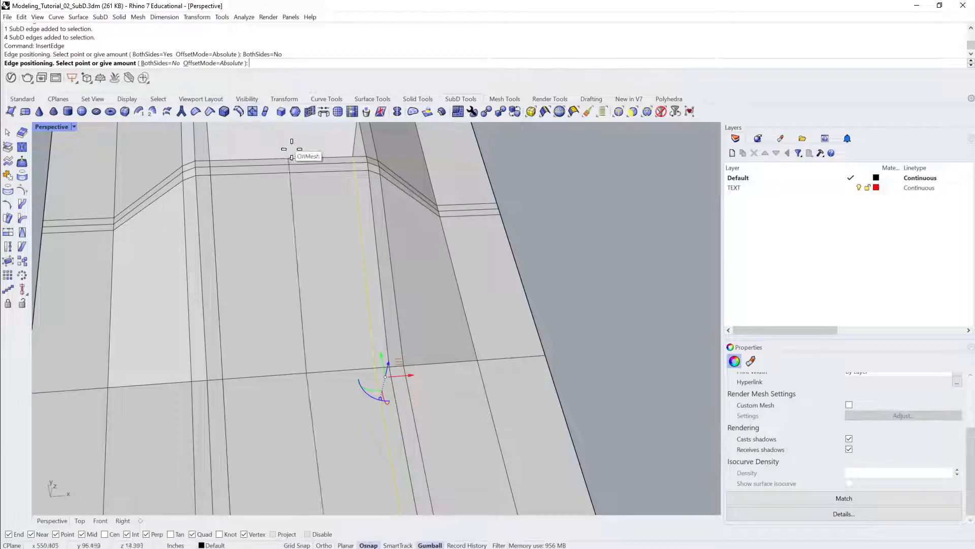
{"action": "left_click", "coordinate": [343, 165]}
{"action": "right_click_drag", "start_coordinate": [343, 164], "coordinate": [504, 183]}
{"action": "right_click_drag", "start_coordinate": [499, 197], "coordinate": [394, 296]}
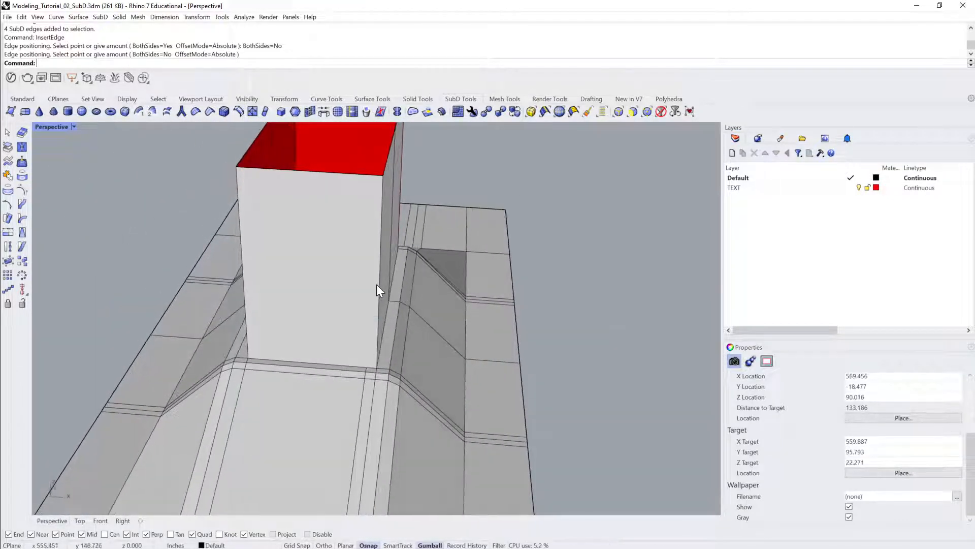
Insert a vertical edge on the block's end face beside that corner, aligned with the new ramp loop's vertex.
{"action": "left_click", "coordinate": [380, 285], "text": "ctrl+shift"}
{"action": "right_click", "coordinate": [380, 285]}
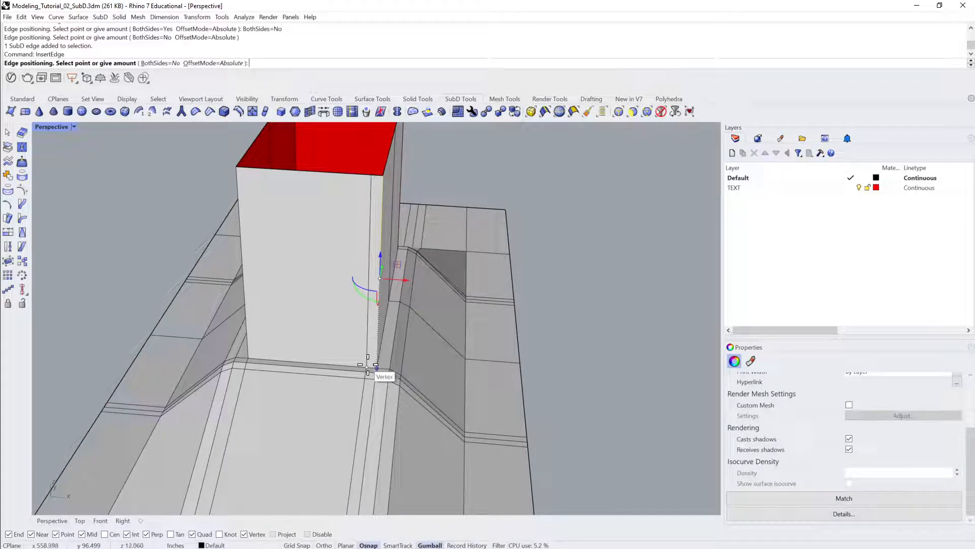
{"action": "left_click", "coordinate": [368, 365]}
Insert a one-sided edge loop down the long side slope, just inward of the loop at the block's corner.
{"action": "right_click_drag", "start_coordinate": [368, 365], "coordinate": [368, 328]}
{"action": "double_click", "coordinate": [354, 353]}
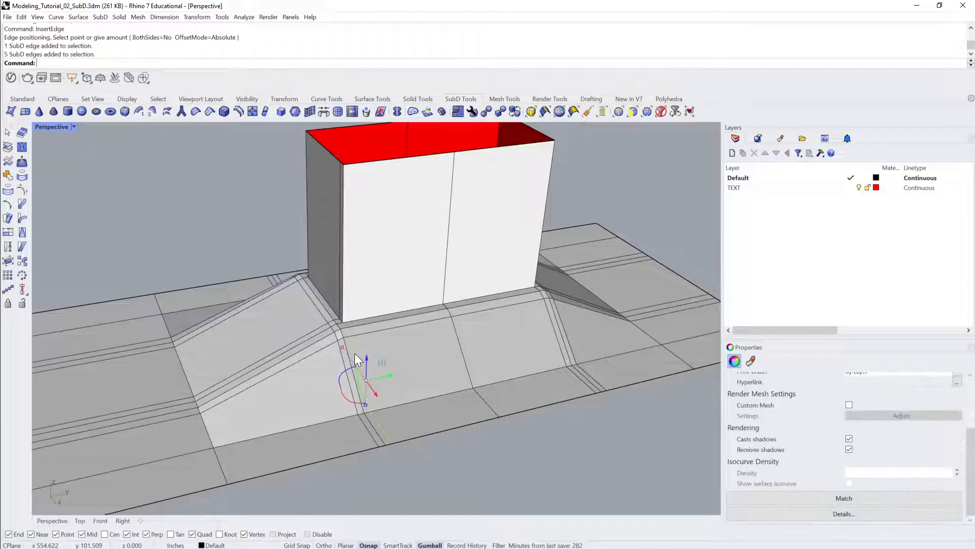
{"action": "key", "text": "Return"}
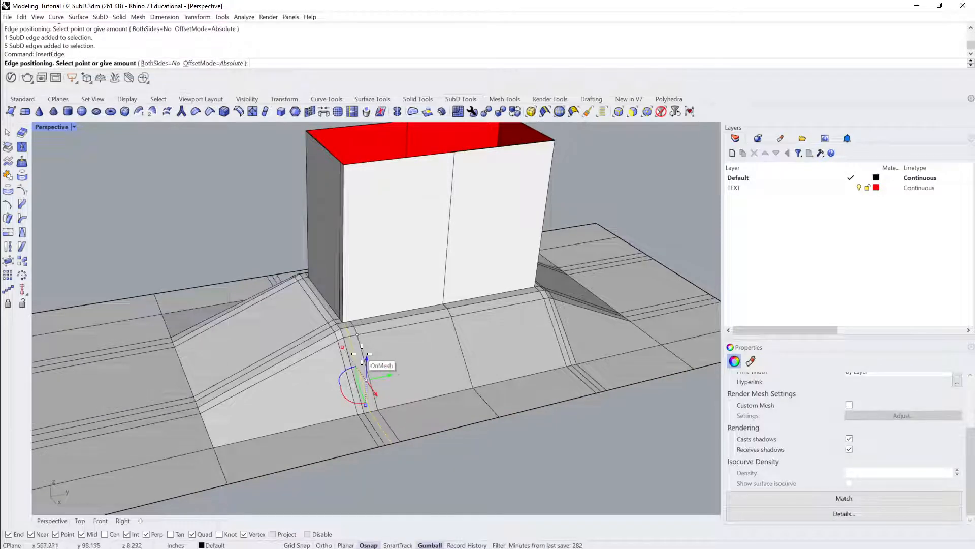
{"action": "left_click", "coordinate": [362, 353]}
Insert a vertical edge on the block's long face beside the same corner, lined up with the new slope loop.
{"action": "scroll", "coordinate": [333, 312], "scroll_direction": "up", "scroll_amount": 4}
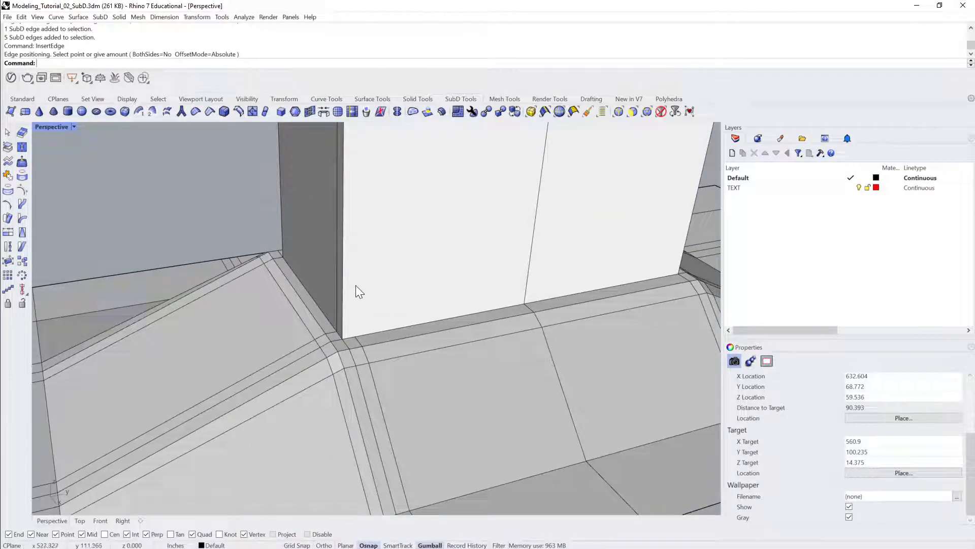
{"action": "left_click", "coordinate": [346, 279]}
{"action": "left_click", "coordinate": [344, 278]}
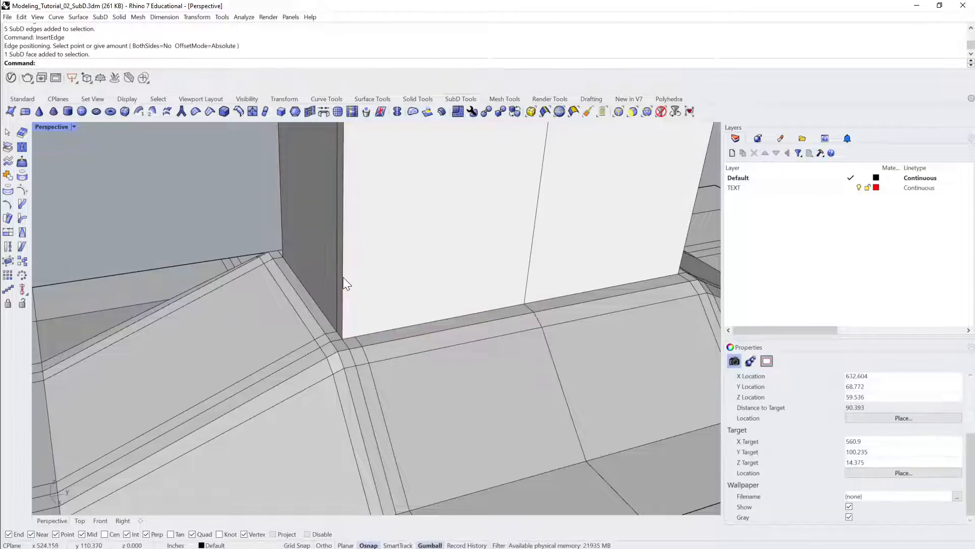
{"action": "key", "text": "Return"}
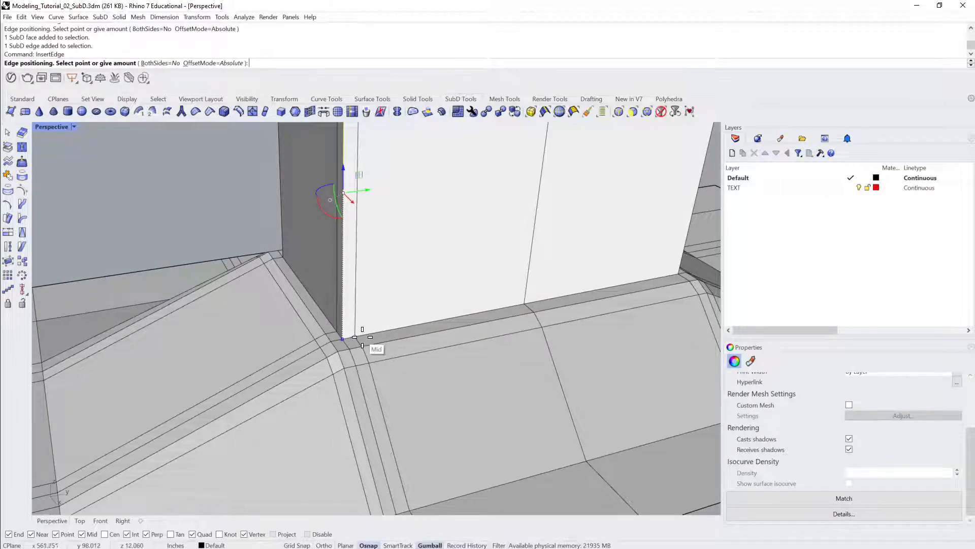
{"action": "left_click", "coordinate": [363, 335]}
Examine the tightened block corner in smooth display, then return the SubD to flat display.
{"action": "scroll", "coordinate": [381, 318], "scroll_direction": "down", "scroll_amount": 6}
{"action": "left_click", "coordinate": [381, 319]}
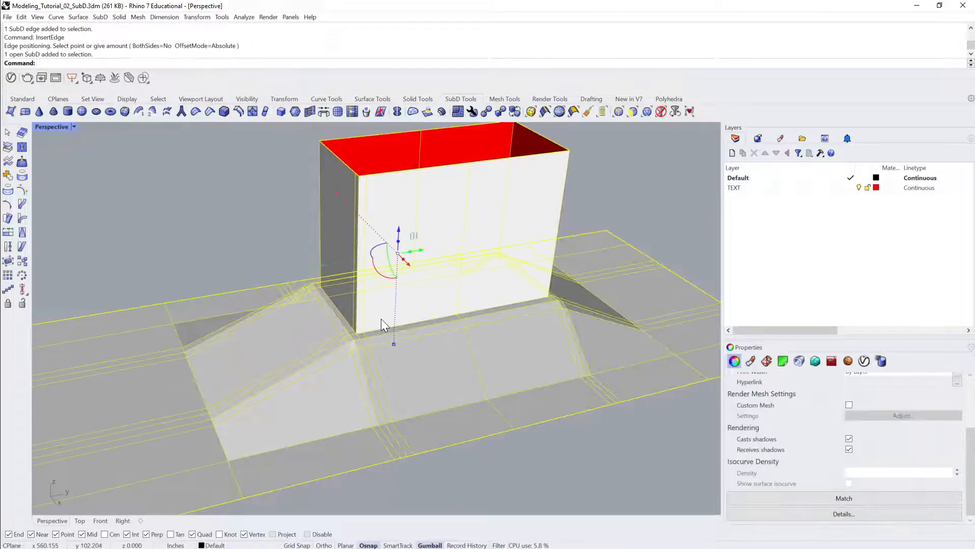
{"action": "key", "text": "Tab"}
{"action": "right_click_drag", "start_coordinate": [395, 317], "coordinate": [190, 325]}
{"action": "key", "text": "Escape"}
{"action": "key", "text": "Tab"}
Try to insert an edge ring around the block from its four vertical corner edges.
{"action": "left_click", "coordinate": [327, 300], "text": "ctrl+shift"}
{"action": "left_click", "coordinate": [182, 324], "text": "ctrl+shift"}
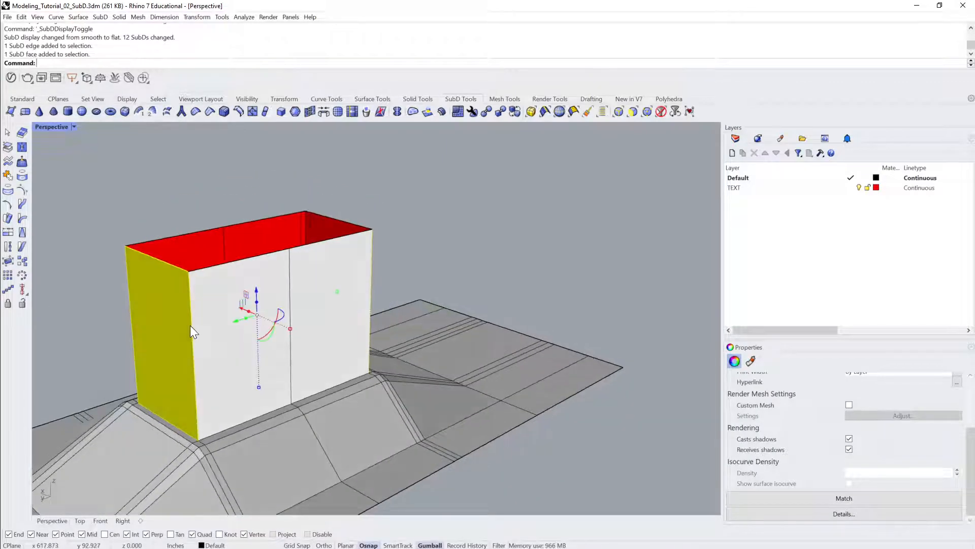
{"action": "key", "text": "Escape"}
{"action": "left_click", "coordinate": [193, 340], "text": "ctrl+shift"}
{"action": "right_click_drag", "start_coordinate": [300, 342], "coordinate": [406, 348]}
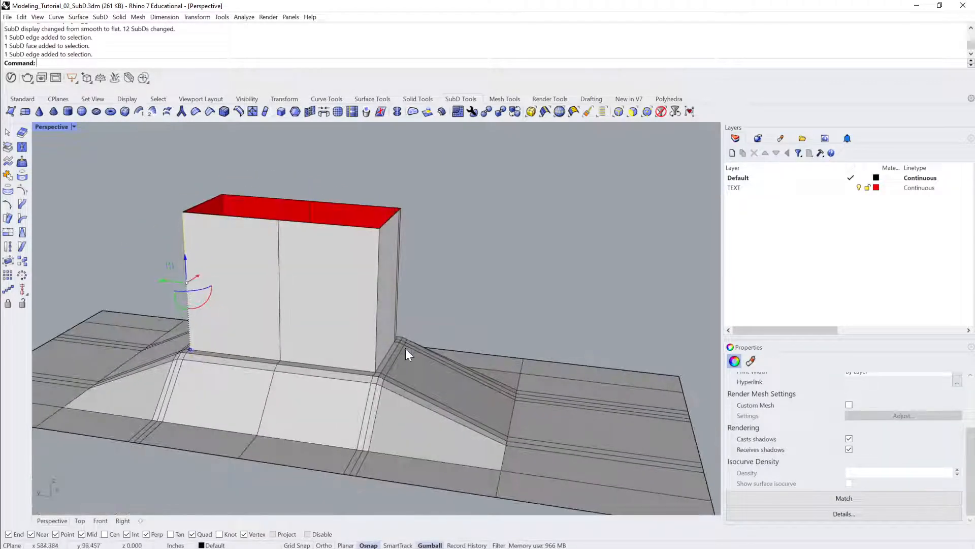
{"action": "right_click_drag", "start_coordinate": [449, 313], "coordinate": [334, 380]}
{"action": "left_click", "coordinate": [283, 380], "text": "ctrl+shift"}
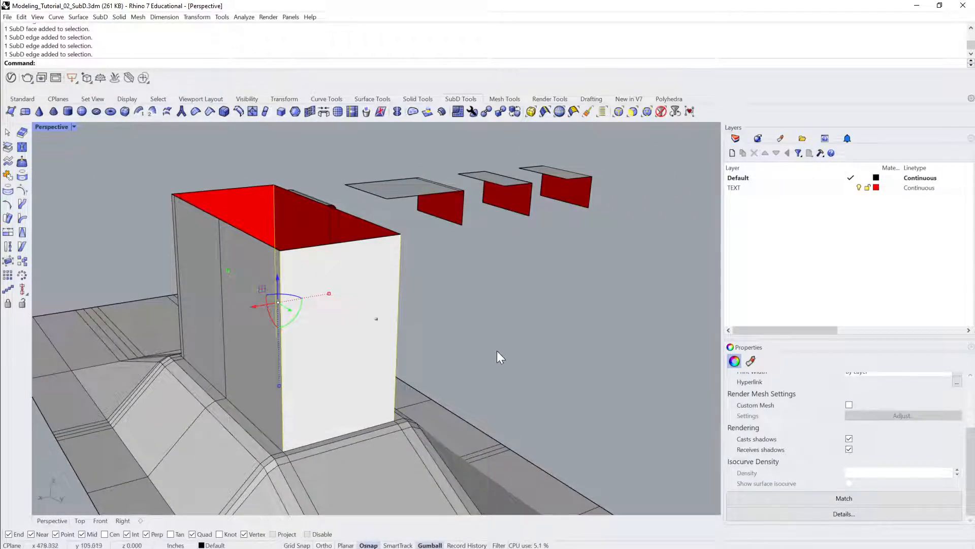
{"action": "right_click_drag", "start_coordinate": [497, 351], "coordinate": [457, 387]}
{"action": "key", "text": "Return"}
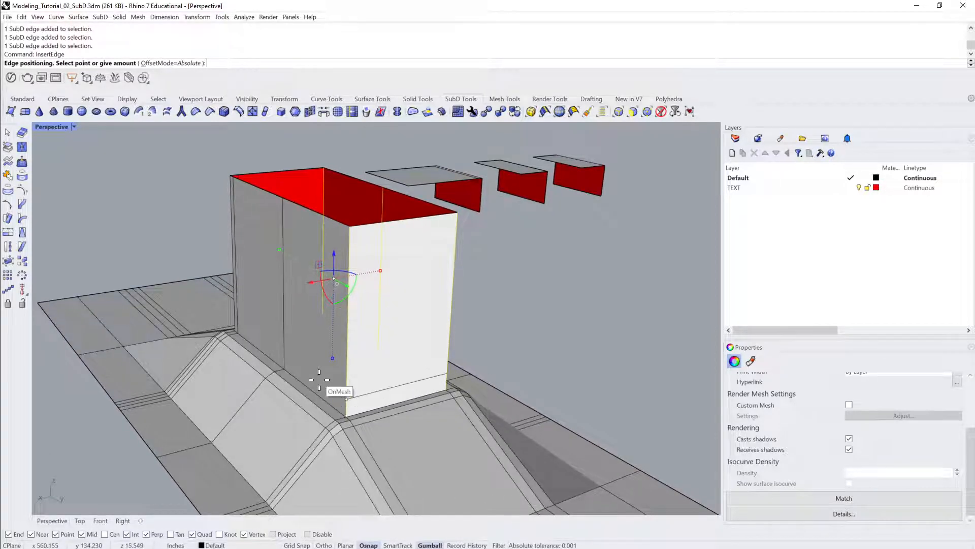
{"action": "right_click_drag", "start_coordinate": [351, 377], "coordinate": [405, 391]}
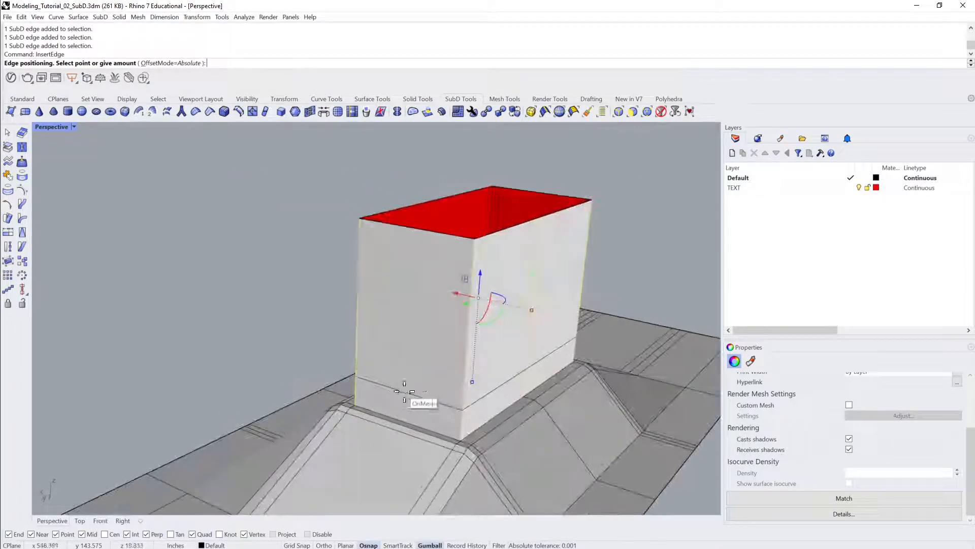
{"action": "left_click", "coordinate": [536, 360]}
Insert vertical edges on both sides (BothSides=Yes) of the block corner at the other end of the same long face.
{"action": "right_click_drag", "start_coordinate": [498, 376], "coordinate": [397, 345]}
{"action": "left_click", "coordinate": [353, 354], "text": "ctrl+shift"}
{"action": "key", "text": "Return"}
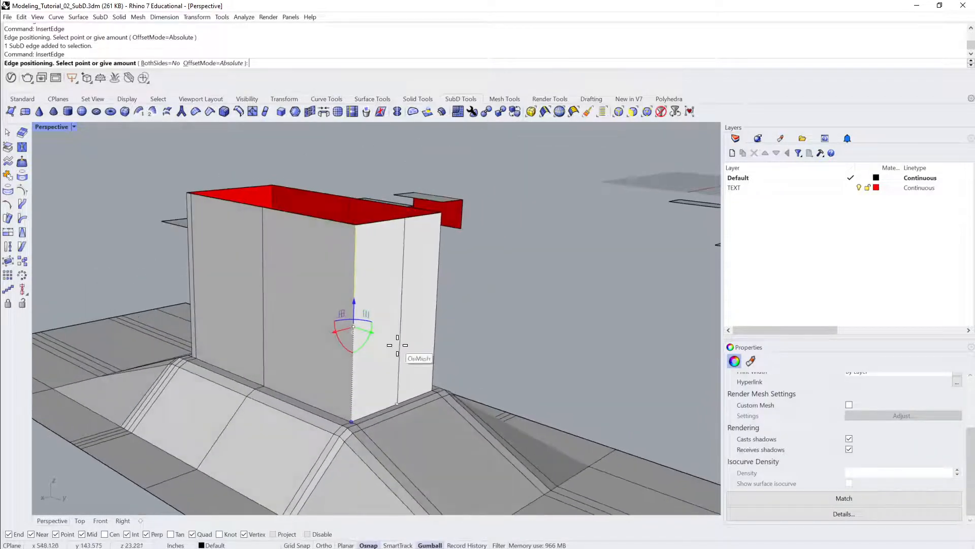
{"action": "left_click", "coordinate": [161, 63]}
{"action": "left_click", "coordinate": [361, 384]}
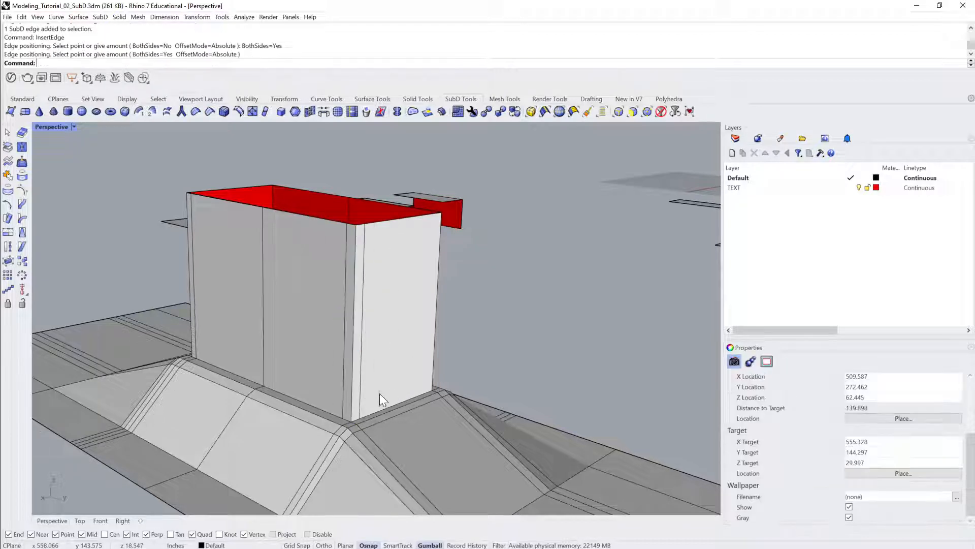
Insert vertical edges close to both sides of each of the block's two remaining corner edges.
{"action": "right_click_drag", "start_coordinate": [379, 393], "coordinate": [341, 320]}
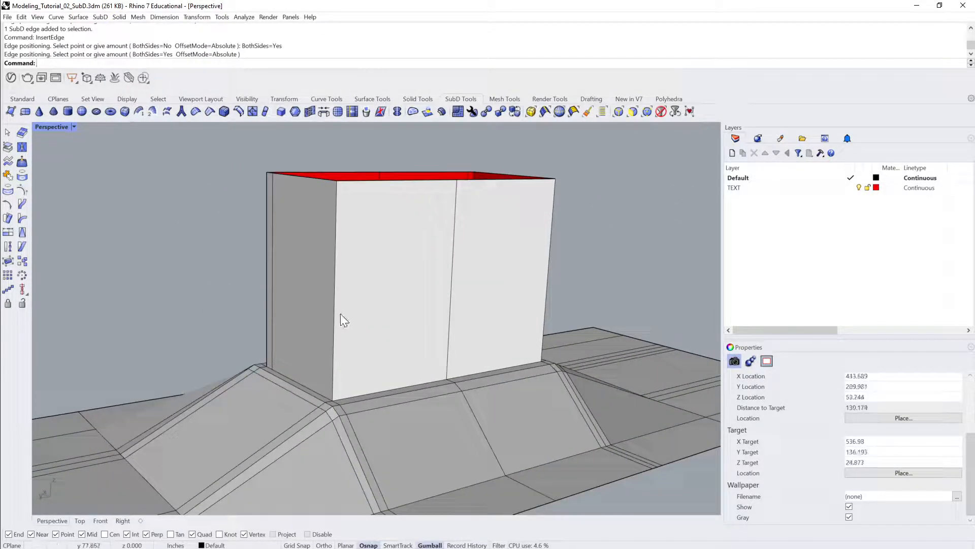
{"action": "left_click", "coordinate": [334, 320]}
{"action": "key", "text": "Return"}
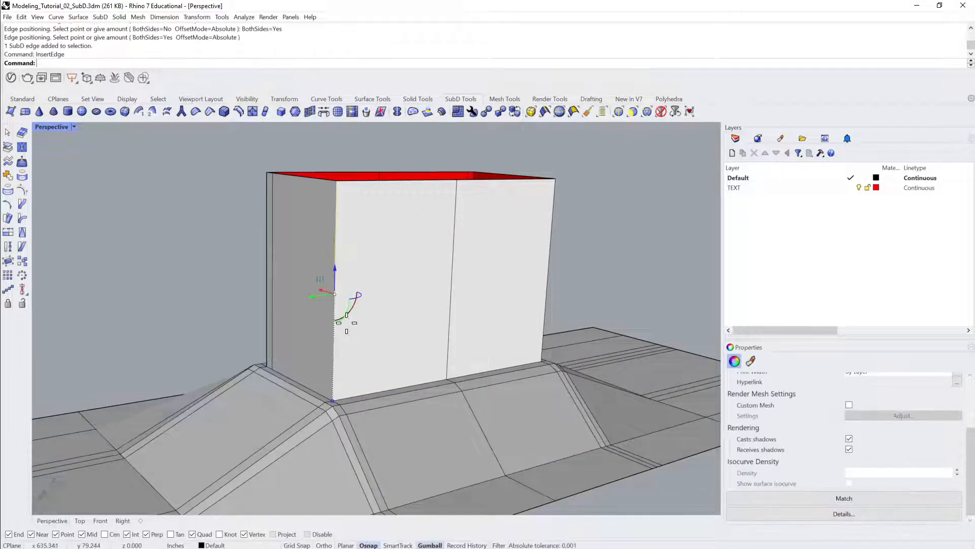
{"action": "left_click", "coordinate": [348, 345]}
{"action": "right_click_drag", "start_coordinate": [375, 348], "coordinate": [501, 303]}
{"action": "left_click", "coordinate": [461, 315]}
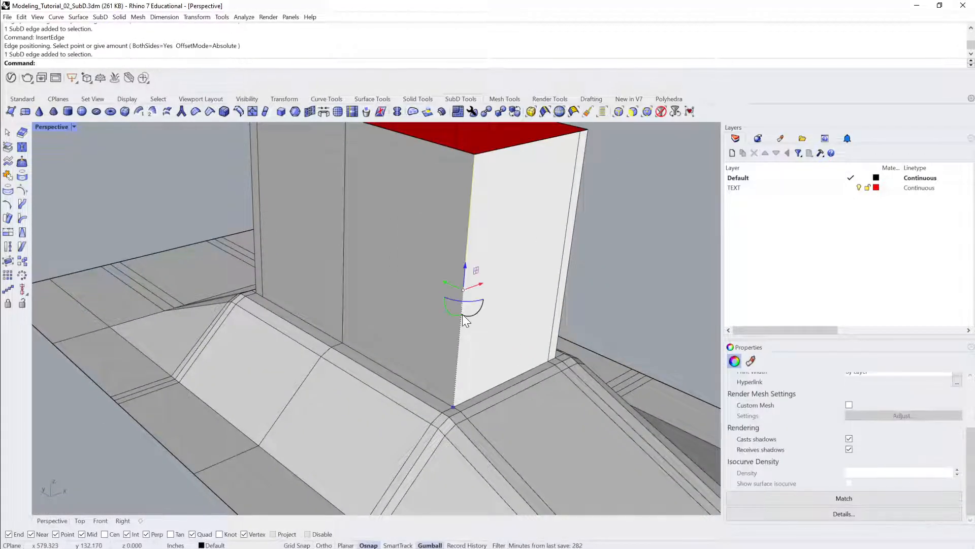
{"action": "key", "text": "Return"}
{"action": "left_click", "coordinate": [474, 325]}
Insert an edge inside the end ramp's corner edge loop with BothSides=No, aligned with the block's vertical edge.
{"action": "right_click_drag", "start_coordinate": [500, 323], "coordinate": [374, 365], "text": "shift"}
{"action": "scroll", "coordinate": [455, 309], "scroll_direction": "down", "scroll_amount": 3}
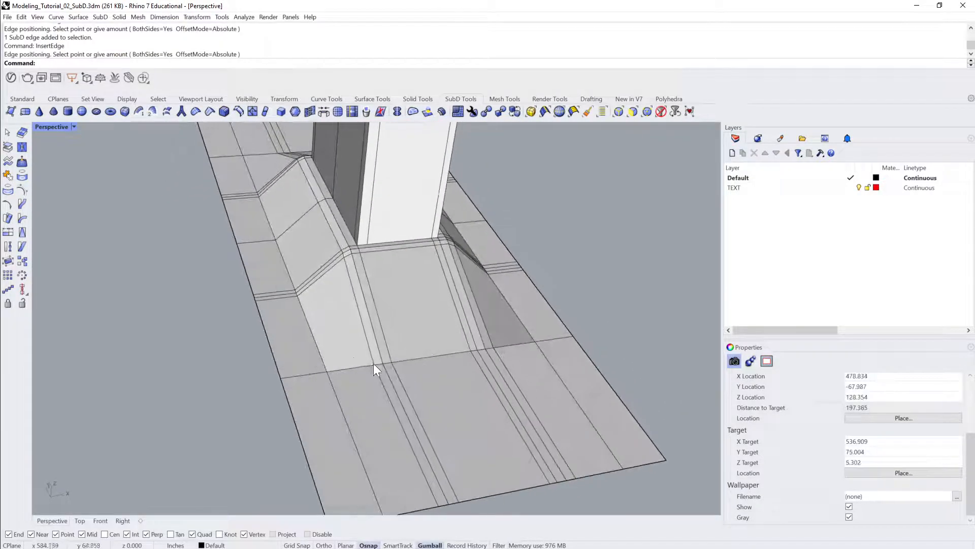
{"action": "double_click", "coordinate": [401, 385]}
{"action": "key", "text": "Return"}
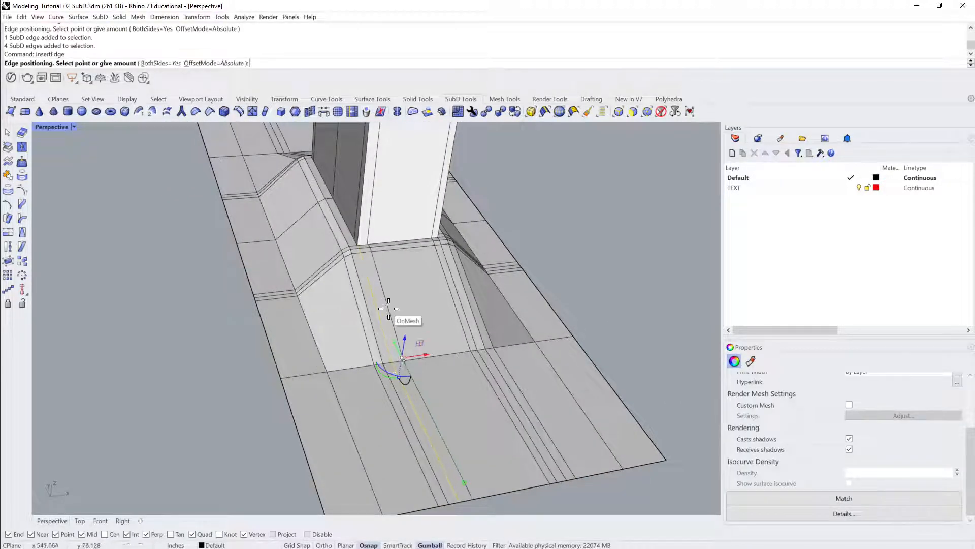
{"action": "left_click", "coordinate": [155, 63]}
{"action": "left_click", "coordinate": [371, 242]}
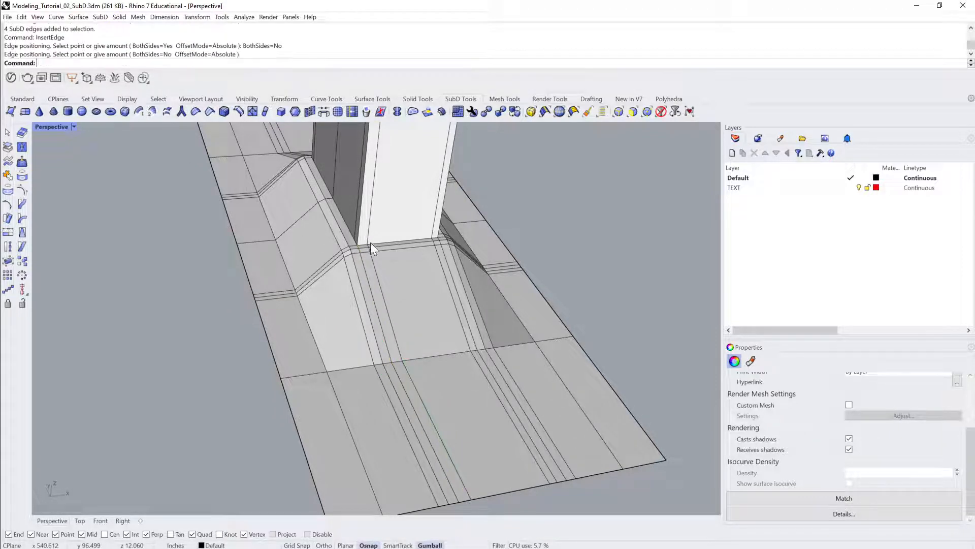
Insert an edge inside both corner loops of the long-side ramp, aligned with the block's vertical edges.
{"action": "right_click_drag", "start_coordinate": [283, 309], "coordinate": [434, 361]}
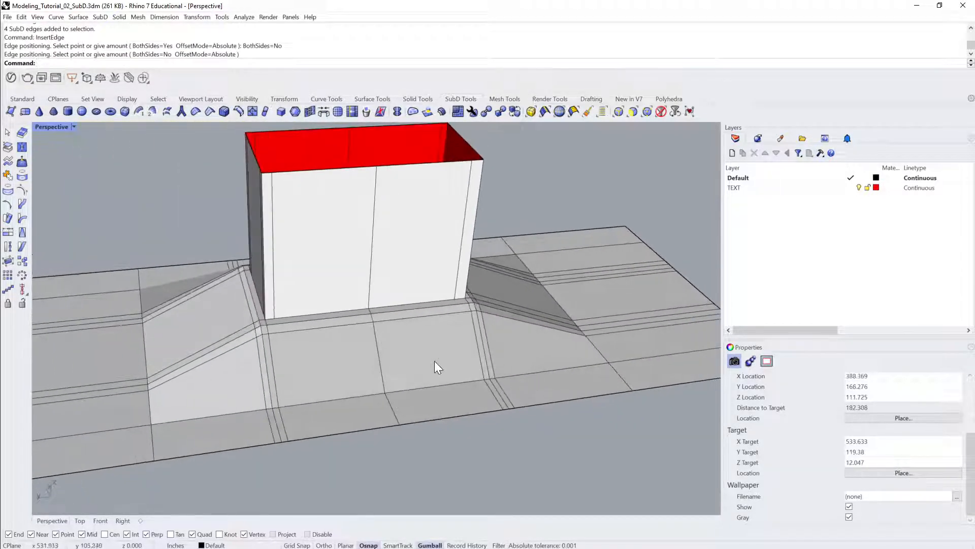
{"action": "double_click", "coordinate": [475, 342], "text": "ctrl+shift"}
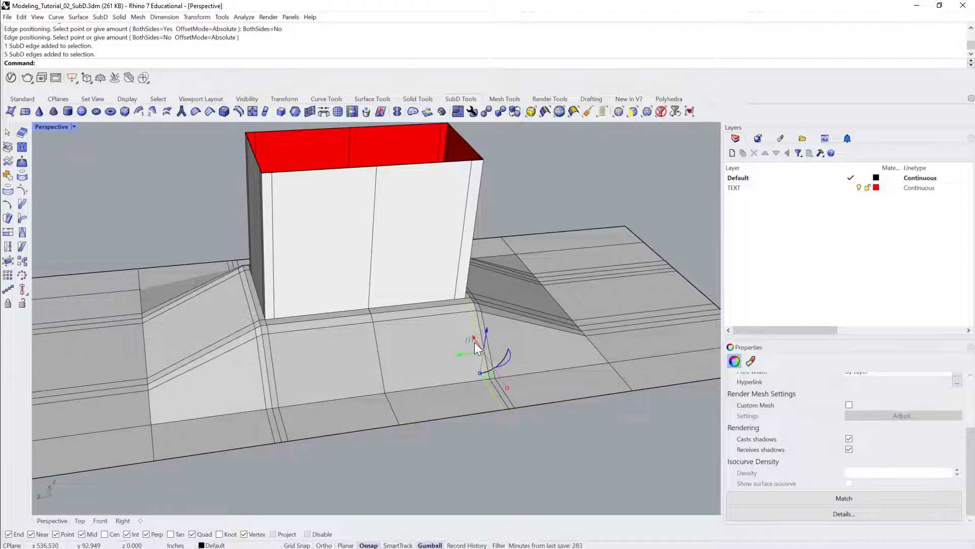
{"action": "right_click", "coordinate": [475, 342]}
{"action": "left_click", "coordinate": [459, 304]}
{"action": "right_click_drag", "start_coordinate": [452, 301], "coordinate": [286, 372]}
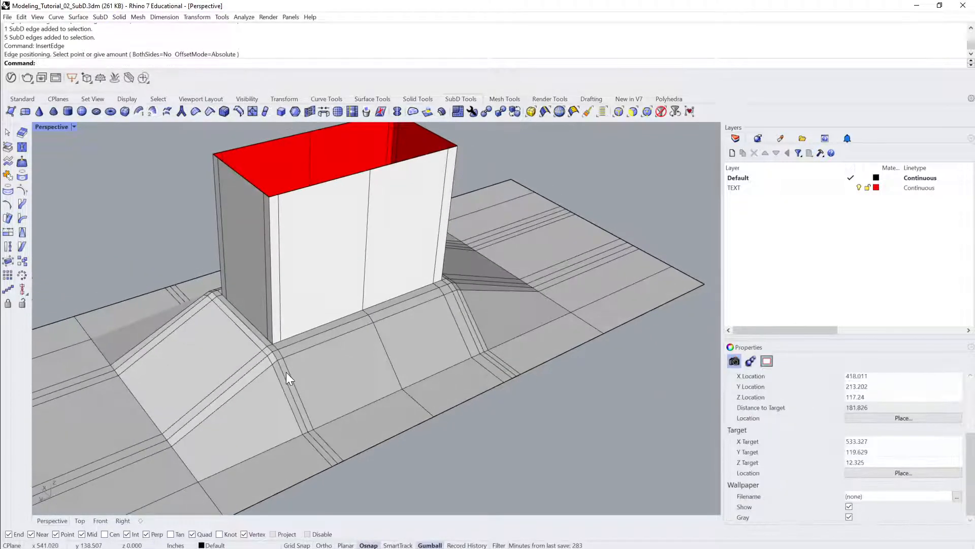
{"action": "double_click", "coordinate": [291, 373], "text": "ctrl+shift"}
{"action": "right_click", "coordinate": [288, 372]}
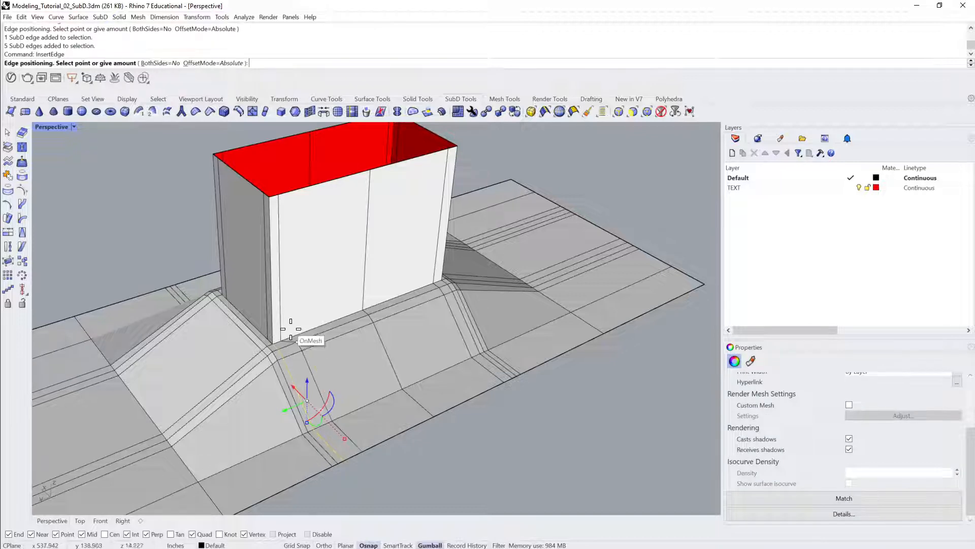
{"action": "left_click", "coordinate": [283, 341]}
Insert an edge inside both corner loops of the opposite end ramp, aligned with the block's vertical edges.
{"action": "right_click_drag", "start_coordinate": [258, 371], "coordinate": [403, 376]}
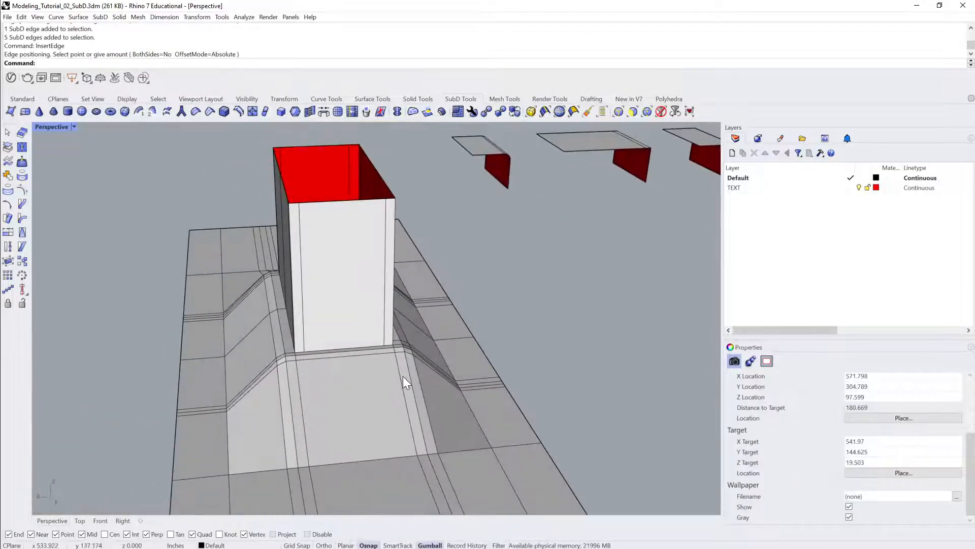
{"action": "left_click", "coordinate": [402, 377], "text": "ctrl+shift"}
{"action": "double_click", "coordinate": [395, 366], "text": "ctrl+shift"}
{"action": "right_click", "coordinate": [395, 365]}
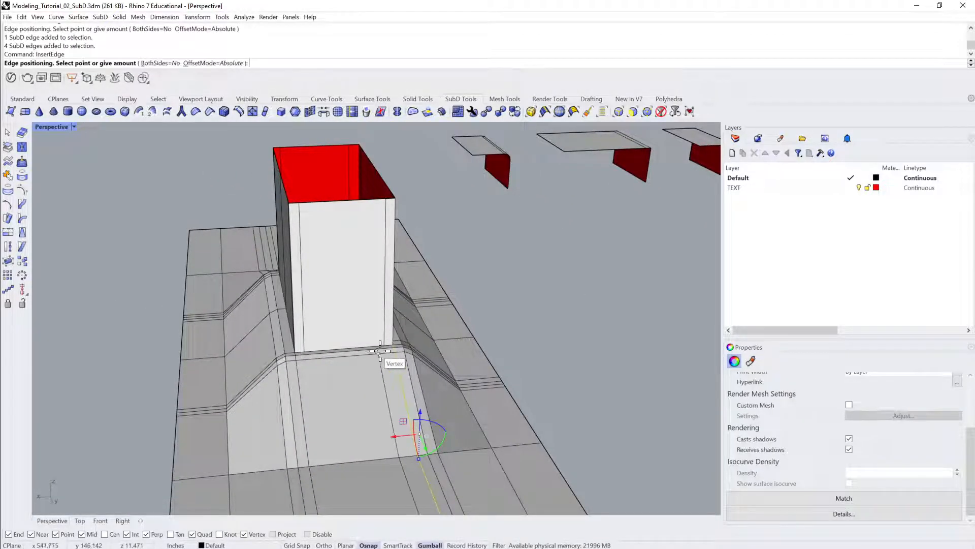
{"action": "left_click", "coordinate": [385, 346]}
{"action": "right_click_drag", "start_coordinate": [376, 356], "coordinate": [313, 391]}
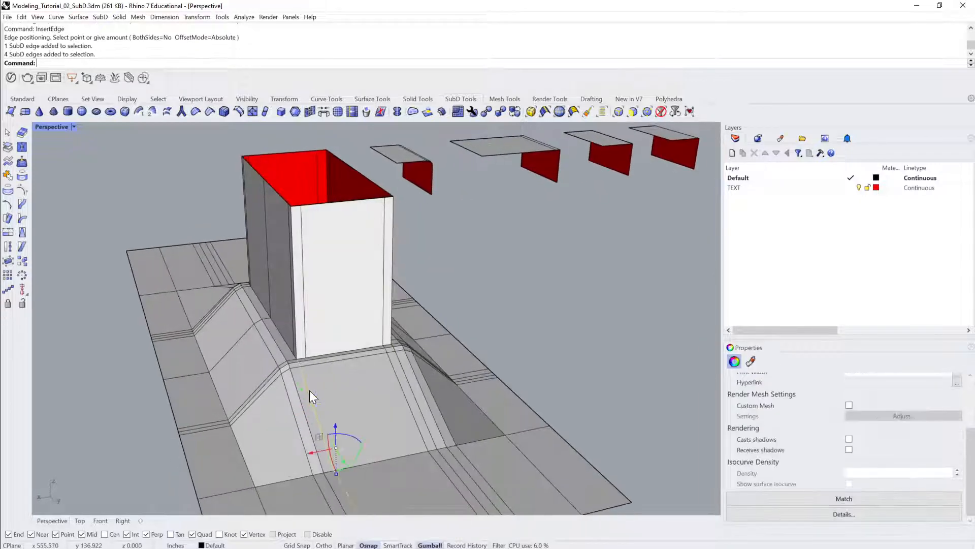
{"action": "right_click", "coordinate": [310, 391]}
{"action": "left_click", "coordinate": [309, 355]}
Insert an edge inside the corner loop of the other long-side ramp, aligned with the block's vertical edge.
{"action": "right_click_drag", "start_coordinate": [309, 355], "coordinate": [343, 407]}
{"action": "double_click", "coordinate": [344, 397], "text": "ctrl+shift"}
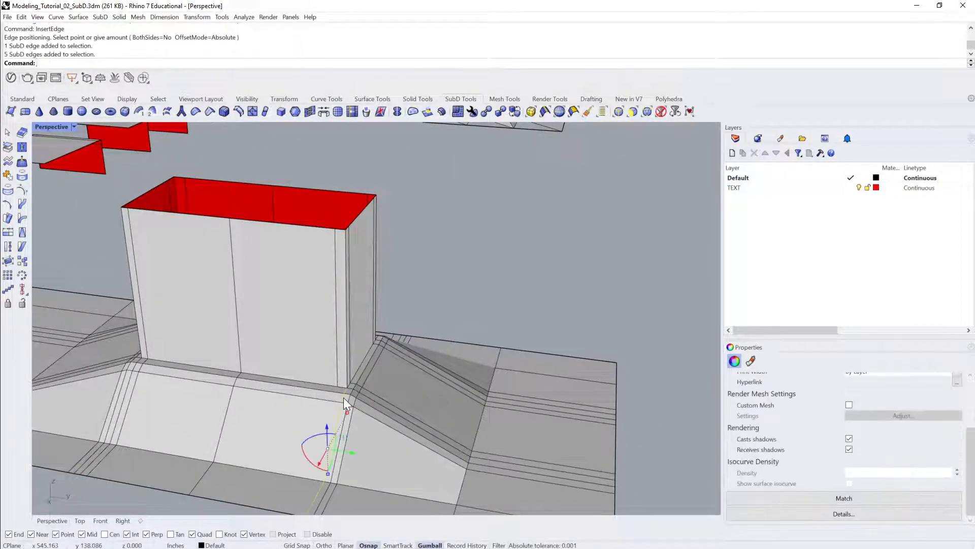
{"action": "right_click", "coordinate": [344, 397]}
{"action": "left_click", "coordinate": [361, 394]}
Delete the edge loop running through the middle of the block's long faces and the ramps.
{"action": "right_click_drag", "start_coordinate": [361, 394], "coordinate": [377, 393]}
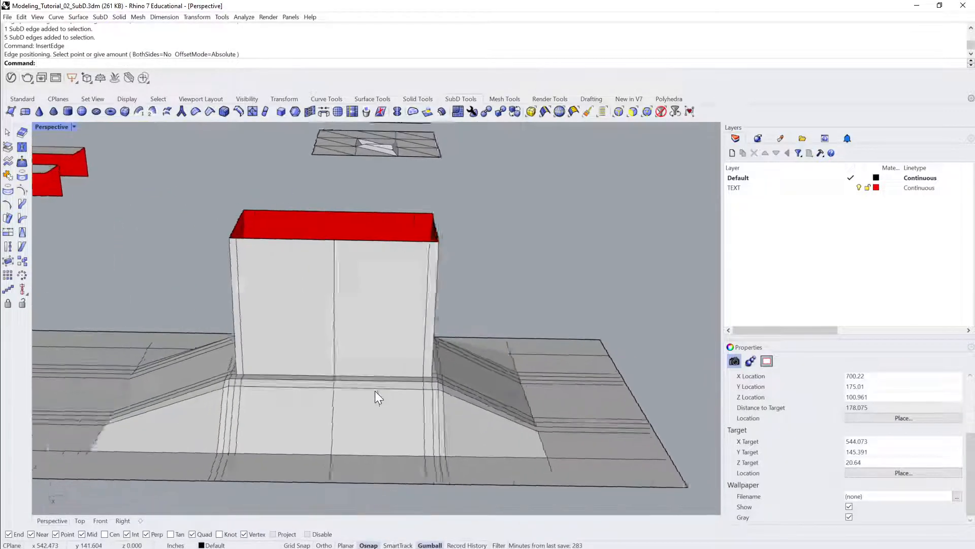
{"action": "scroll", "coordinate": [378, 394], "scroll_direction": "down", "scroll_amount": 3}
{"action": "double_click", "coordinate": [378, 394], "text": "ctrl+shift"}
{"action": "key", "text": "Delete"}
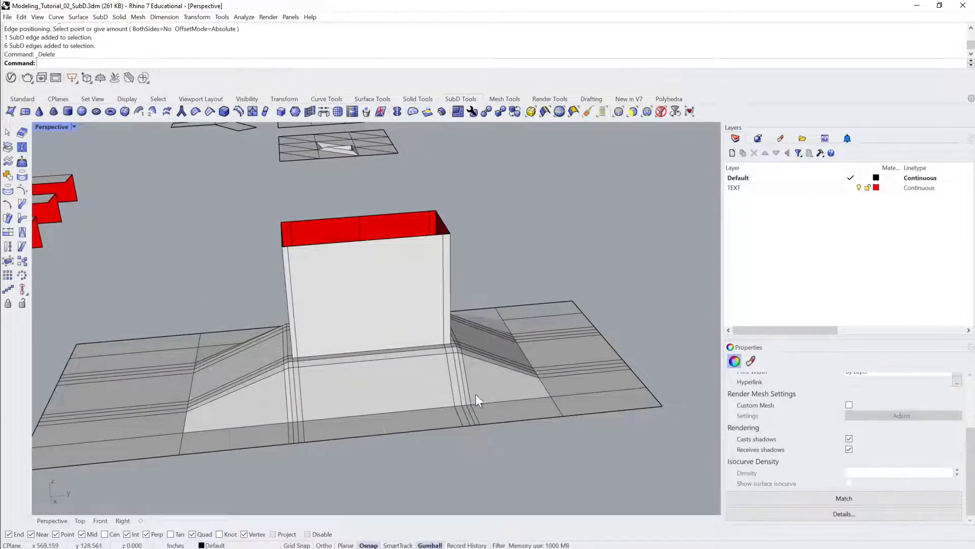
Switch the SubD to smooth display and examine the transition between block, ramps and plane.
{"action": "right_click_drag", "start_coordinate": [475, 394], "coordinate": [498, 415]}
{"action": "left_click", "coordinate": [467, 422]}
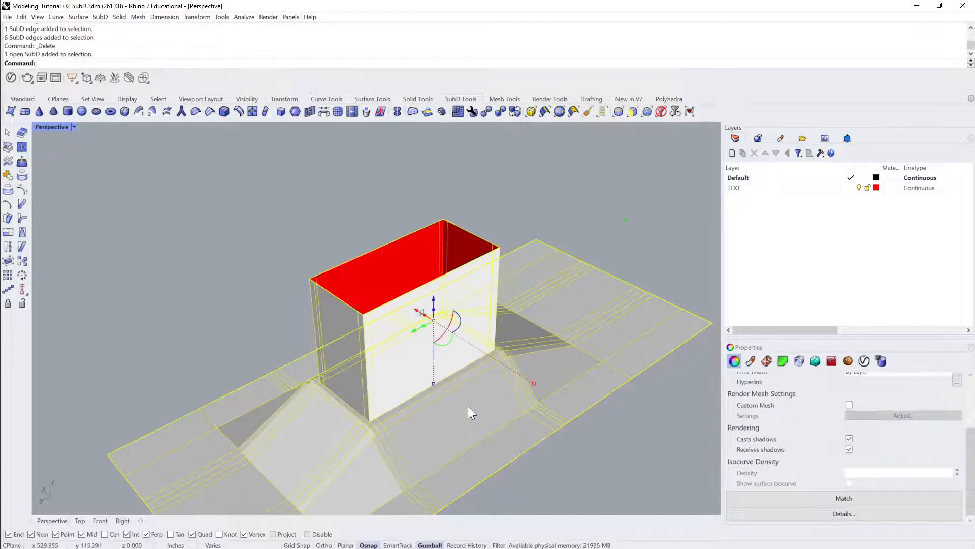
{"action": "key", "text": "Tab"}
{"action": "key", "text": "Escape"}
{"action": "right_click_drag", "start_coordinate": [521, 480], "coordinate": [458, 309]}
{"action": "scroll", "coordinate": [461, 364], "scroll_direction": "down", "scroll_amount": 3}
Rotate the whole SubD upside down so that the block points downward beneath the plane.
{"action": "left_click", "coordinate": [508, 315]}
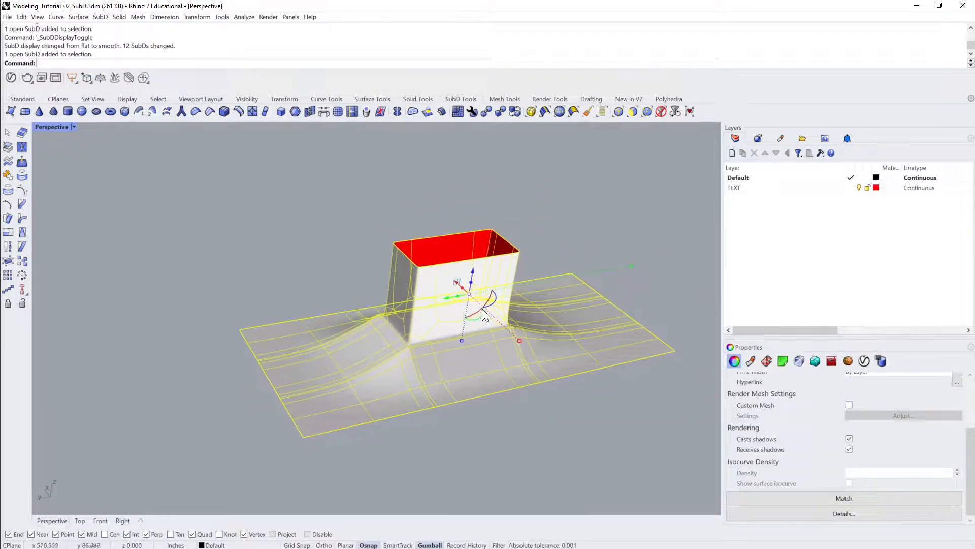
{"action": "left_click_drag", "start_coordinate": [480, 308], "coordinate": [492, 277]}
{"action": "key", "text": "ctrl+z"}
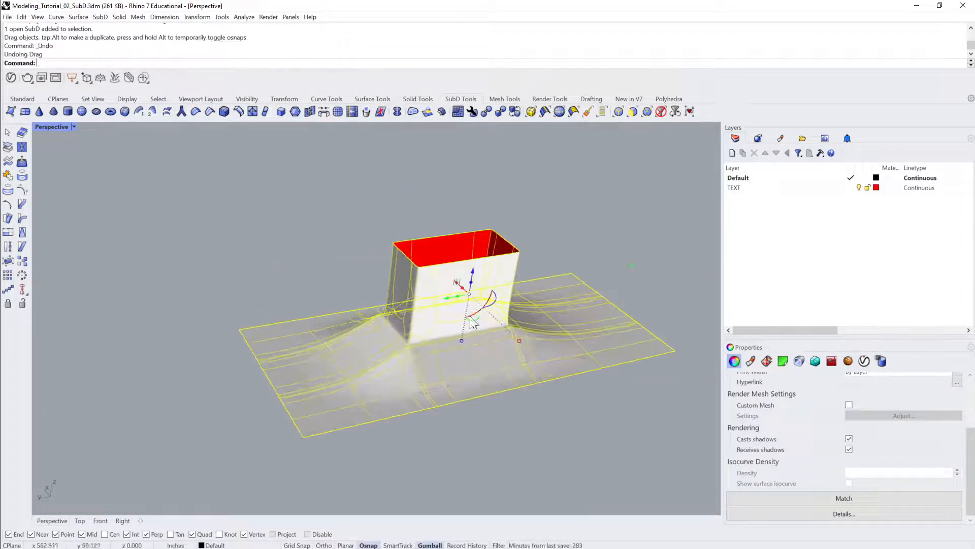
{"action": "left_click_drag", "start_coordinate": [474, 314], "coordinate": [447, 255]}
{"action": "left_click", "coordinate": [540, 360]}
{"action": "right_click_drag", "start_coordinate": [539, 360], "coordinate": [536, 335]}
{"action": "left_click", "coordinate": [391, 288]}
{"action": "left_click", "coordinate": [609, 301]}
{"action": "left_click", "coordinate": [474, 338]}
{"action": "left_click", "coordinate": [564, 322]}
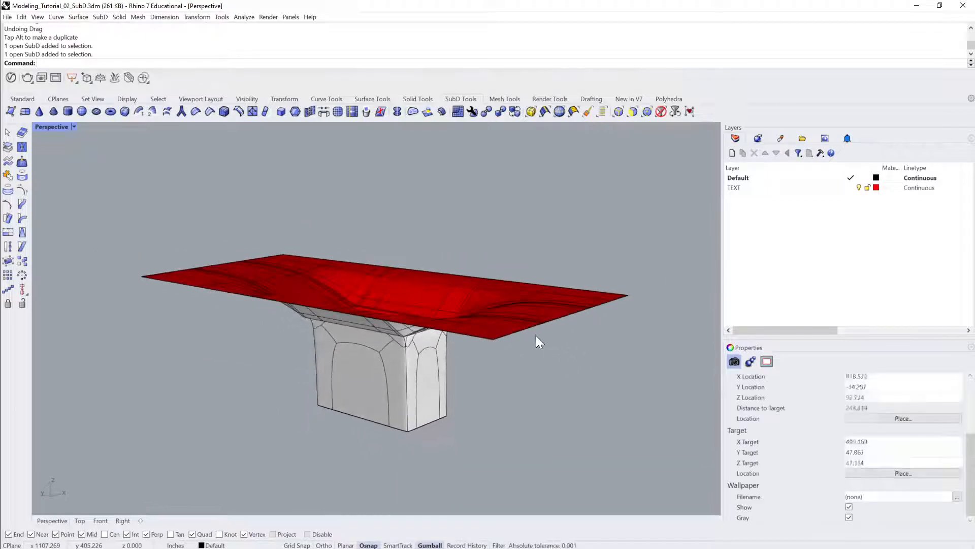
In flat display, extrude the plane's outer boundary edge loop a short distance upward to form the slab's sides.
{"action": "left_click", "coordinate": [510, 336], "text": "ctrl+shift"}
{"action": "key", "text": "Tab"}
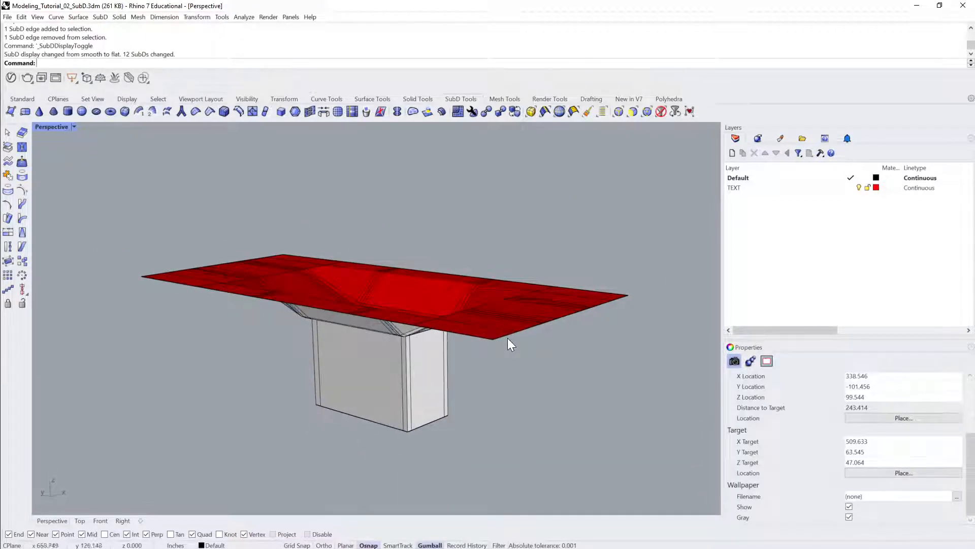
{"action": "double_click", "coordinate": [501, 340], "text": "ctrl+shift"}
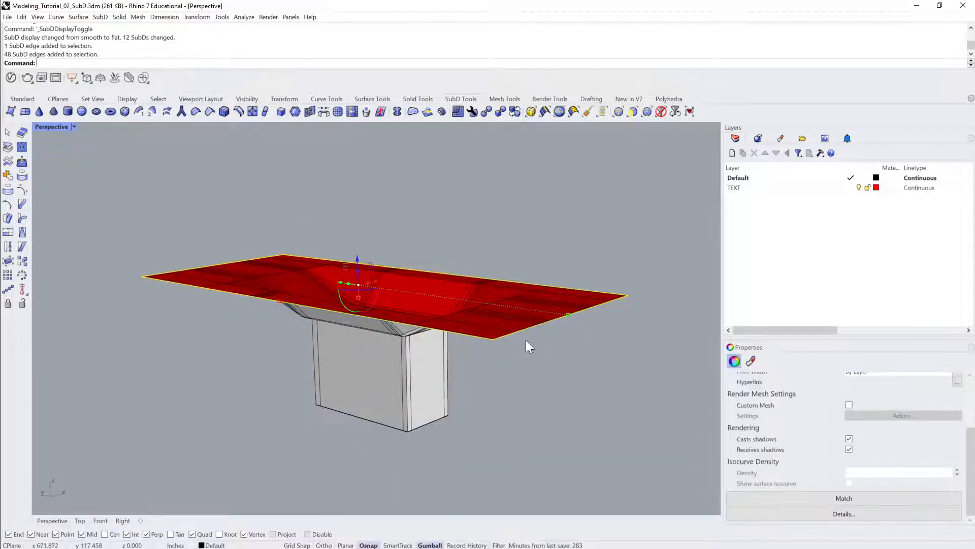
{"action": "right_click_drag", "start_coordinate": [525, 340], "coordinate": [541, 339]}
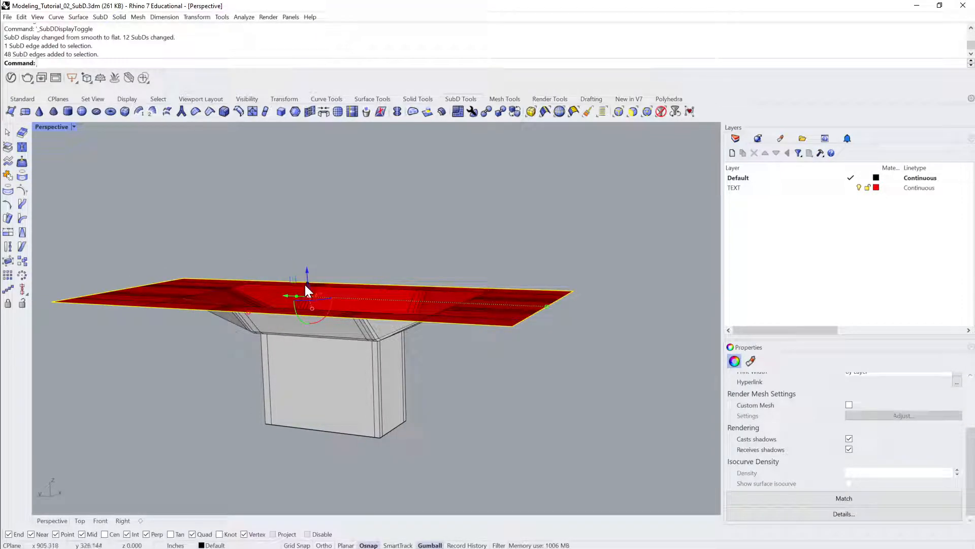
{"action": "left_click_drag", "start_coordinate": [307, 281], "coordinate": [309, 267], "text": "ctrl"}
{"action": "left_click", "coordinate": [481, 351]}
Examine the column and slab from below in smooth display, then return the SubD to flat display.
{"action": "left_click", "coordinate": [406, 330]}
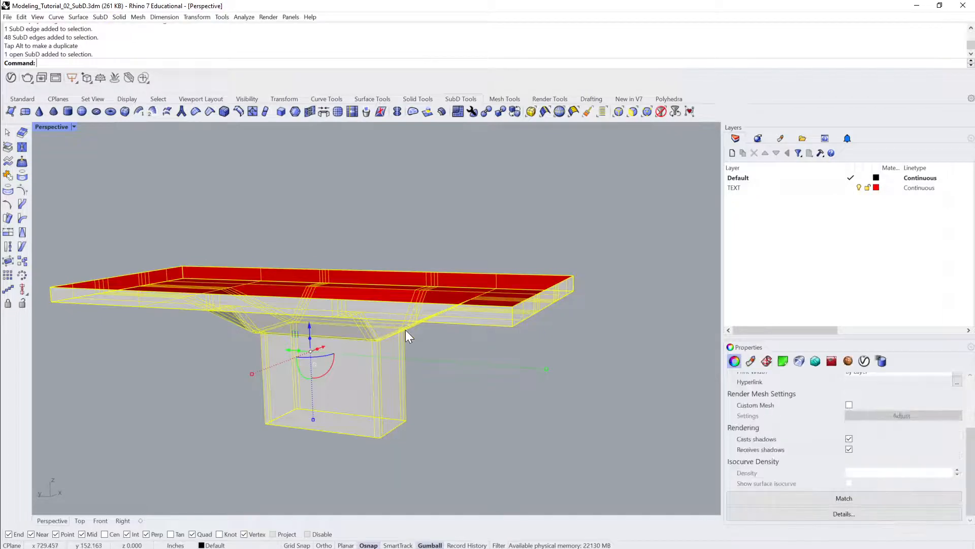
{"action": "left_click", "coordinate": [472, 367]}
{"action": "key", "text": "Tab"}
{"action": "right_click_drag", "start_coordinate": [508, 366], "coordinate": [450, 306]}
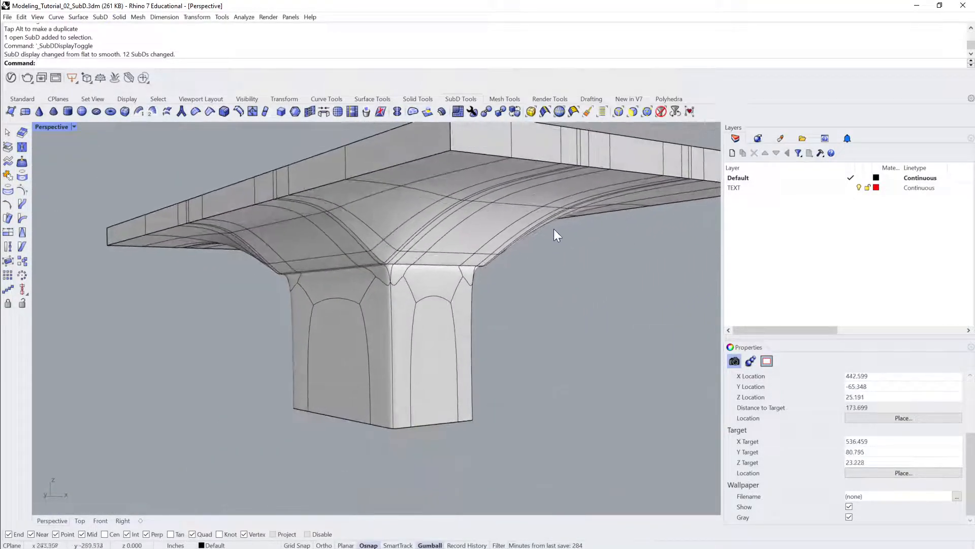
{"action": "right_click_drag", "start_coordinate": [555, 233], "coordinate": [538, 308]}
{"action": "left_click", "coordinate": [437, 303]}
{"action": "key", "text": "Tab"}
{"action": "key", "text": "Escape"}
Try to insert an edge below the column's top edges, selected individually, with BothSides=No.
{"action": "scroll", "coordinate": [413, 230], "scroll_direction": "up", "scroll_amount": 2}
{"action": "right_click_drag", "start_coordinate": [413, 229], "coordinate": [362, 191]}
{"action": "left_click", "coordinate": [444, 256], "text": "ctrl+shift"}
{"action": "left_click", "coordinate": [371, 253], "text": "ctrl+shift"}
{"action": "left_click", "coordinate": [355, 260], "text": "ctrl+shift"}
{"action": "left_click", "coordinate": [328, 264], "text": "ctrl+shift"}
{"action": "left_click", "coordinate": [475, 186], "text": "ctrl+shift"}
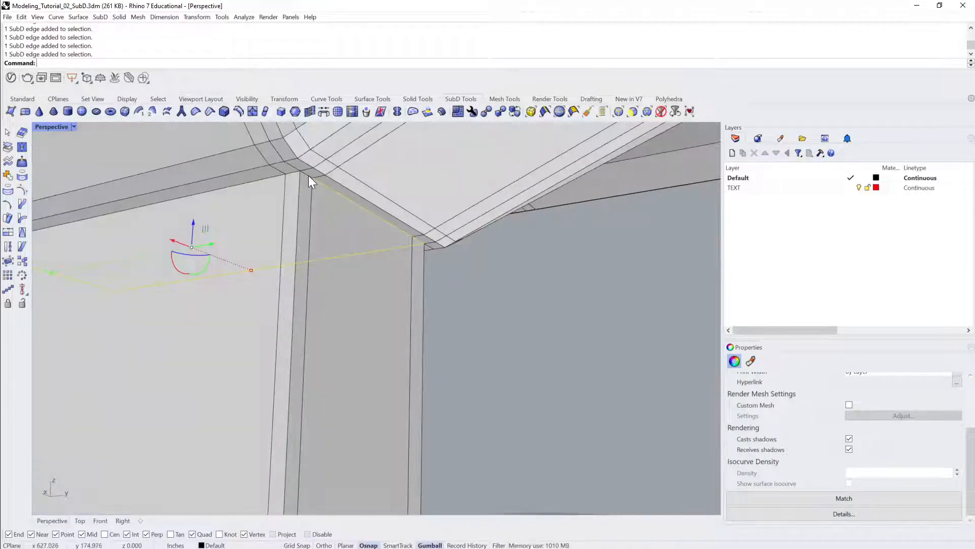
{"action": "right_click_drag", "start_coordinate": [274, 175], "coordinate": [430, 182]}
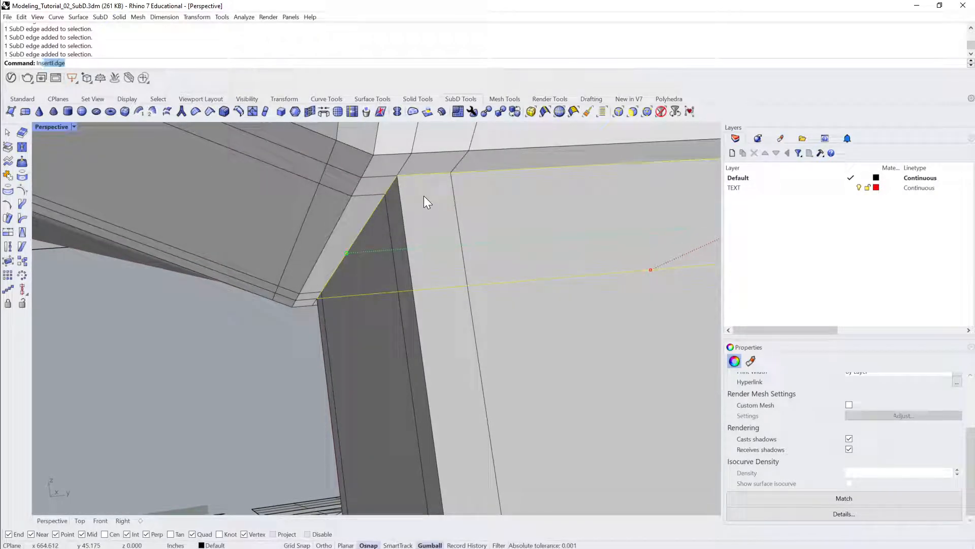
{"action": "type", "text": "In"}
{"action": "key", "text": "Return"}
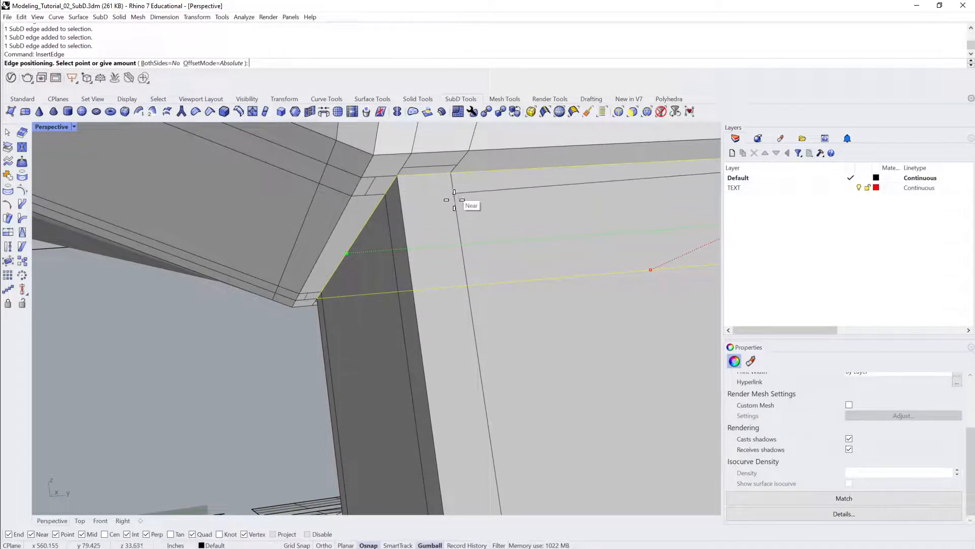
{"action": "key", "text": "ctrl+z"}
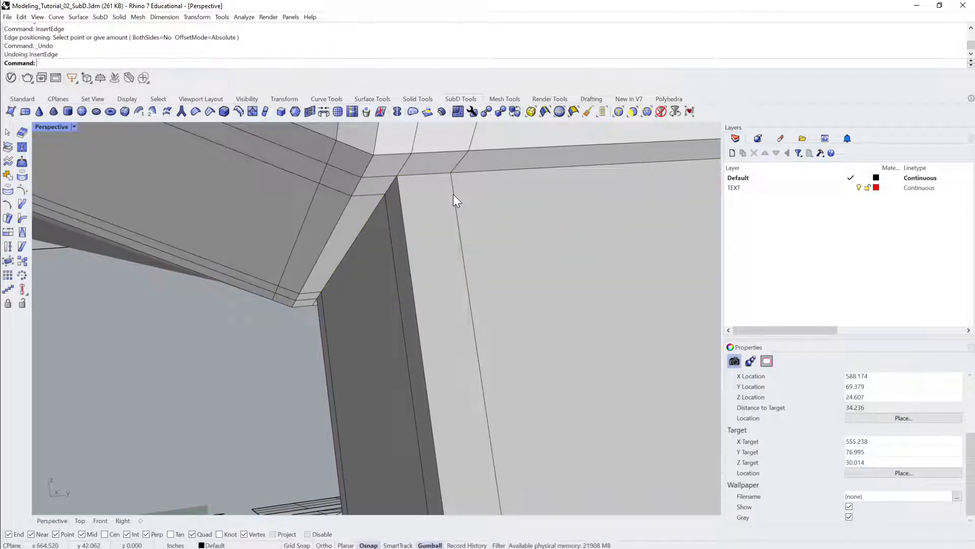
Insert a horizontal edge ring partway up the column from its open bottom edge loop, with BothSides=No.
{"action": "right_click_drag", "start_coordinate": [453, 194], "coordinate": [473, 436], "text": "shift"}
{"action": "scroll", "coordinate": [456, 244], "scroll_direction": "down", "scroll_amount": 5}
{"action": "double_click", "coordinate": [412, 437]}
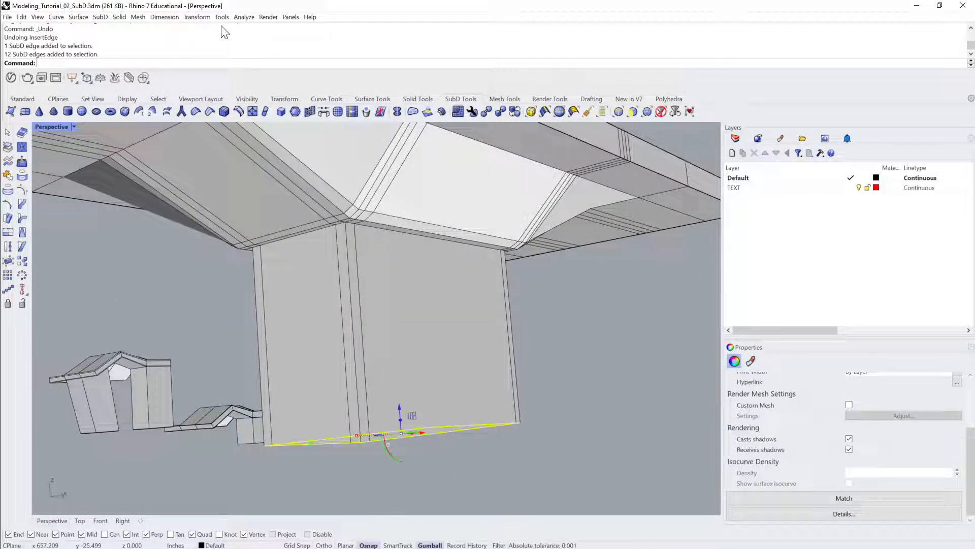
{"action": "key", "text": "BackSpace"}
{"action": "key", "text": "BackSpace"}
{"action": "key", "text": "BackSpace"}
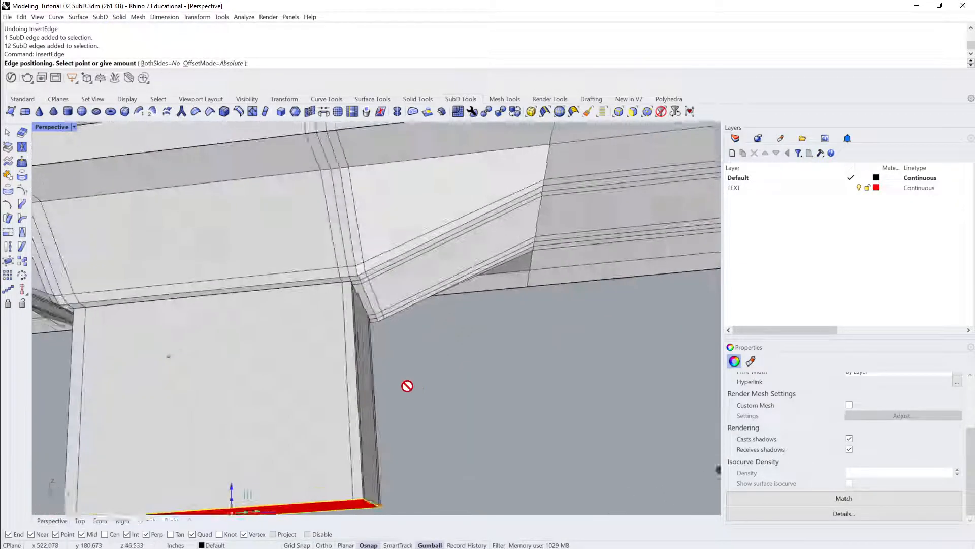
{"action": "left_click", "coordinate": [345, 315]}
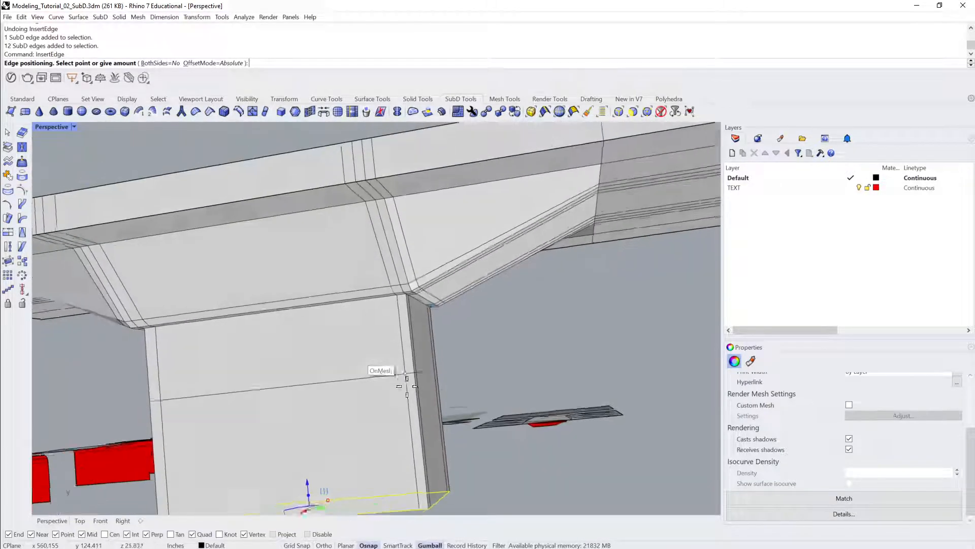
Move the column's new horizontal edge ring up to just below its junction with the ramps.
{"action": "right_click_drag", "start_coordinate": [481, 341], "coordinate": [497, 324]}
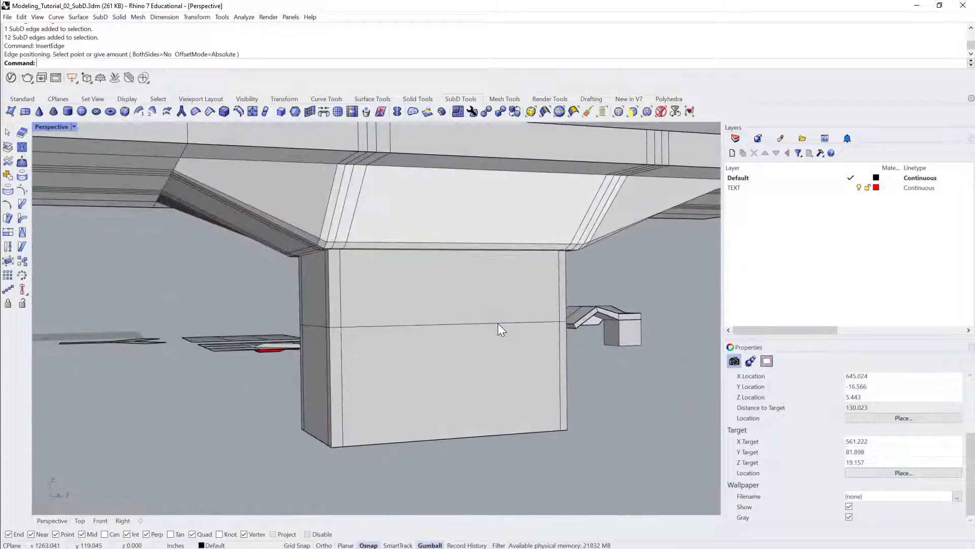
{"action": "double_click", "coordinate": [497, 323]}
{"action": "left_click_drag", "start_coordinate": [437, 304], "coordinate": [429, 281]}
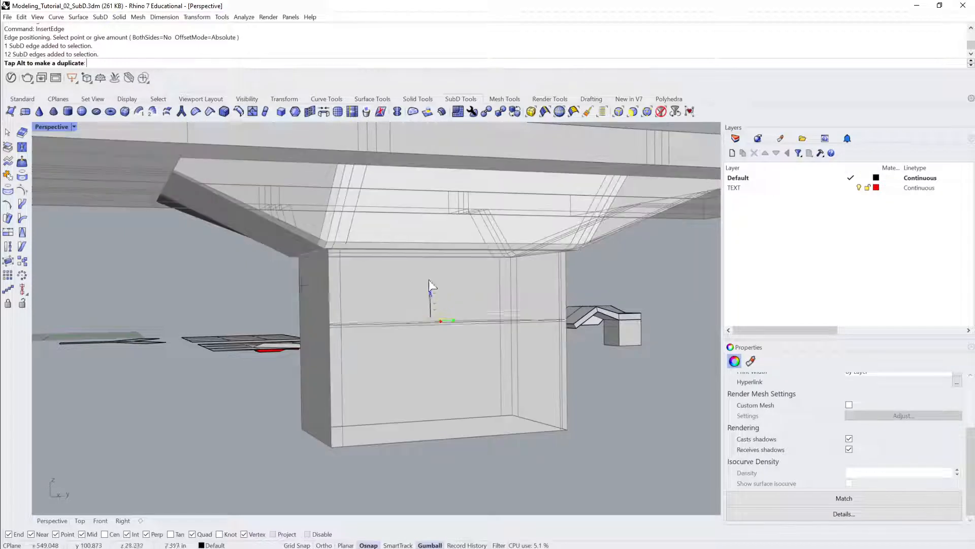
{"action": "left_click_drag", "start_coordinate": [430, 241], "coordinate": [431, 237]}
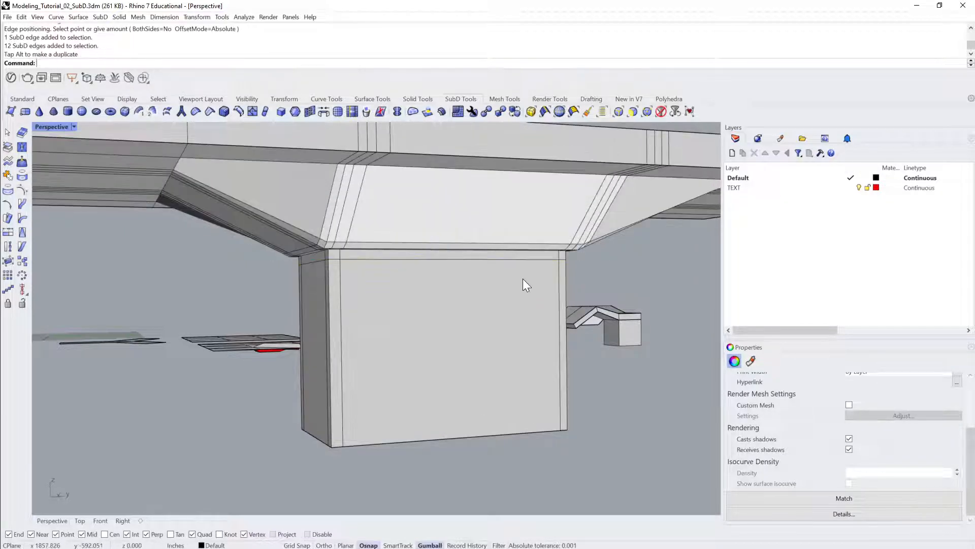
Switch the SubD to smooth display and examine the tightened junction between column and ramps.
{"action": "left_click", "coordinate": [523, 278]}
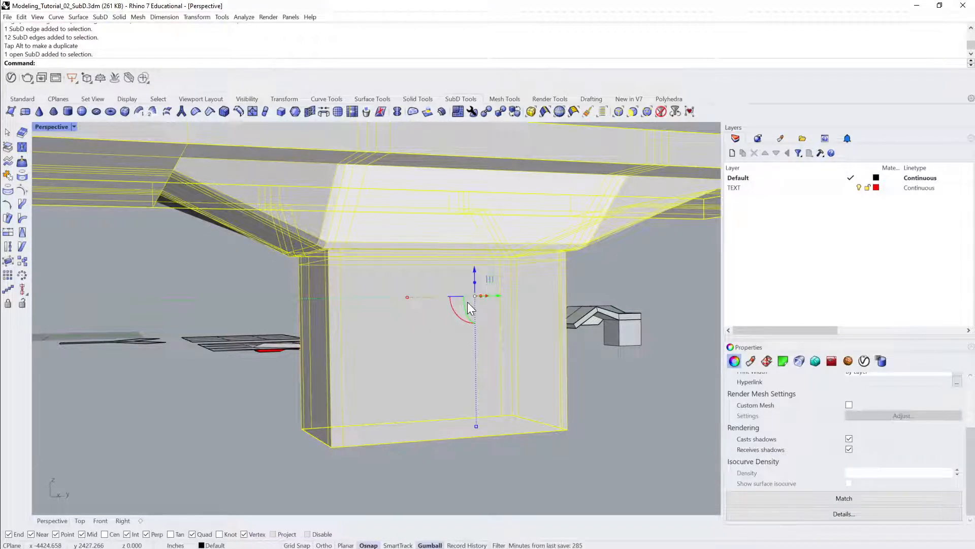
{"action": "key", "text": "Tab"}
{"action": "right_click_drag", "start_coordinate": [467, 302], "coordinate": [523, 284]}
{"action": "key", "text": "Escape"}
{"action": "scroll", "coordinate": [477, 296], "scroll_direction": "up", "scroll_amount": 2}
Remove all creases from the column-and-slab SubD.
{"action": "left_click", "coordinate": [443, 303]}
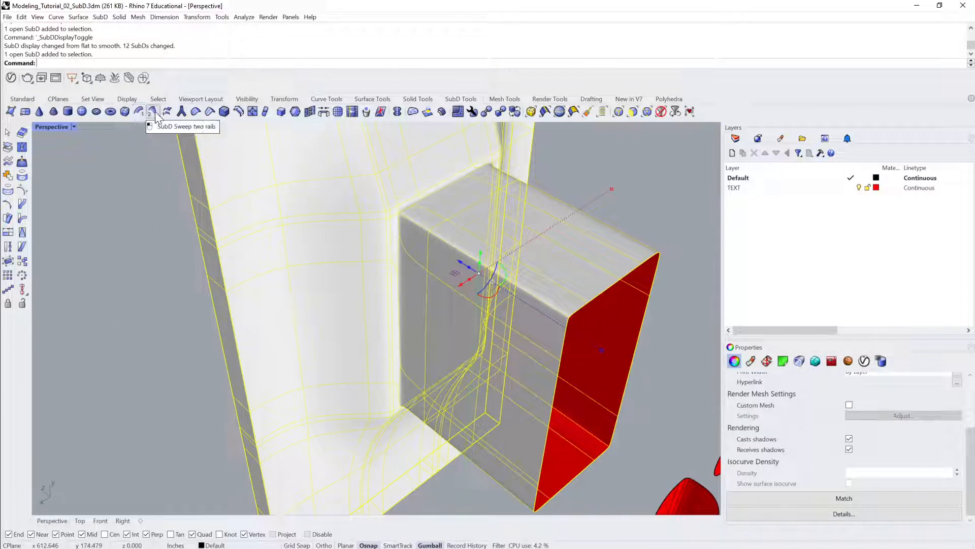
{"action": "left_click", "coordinate": [195, 112]}
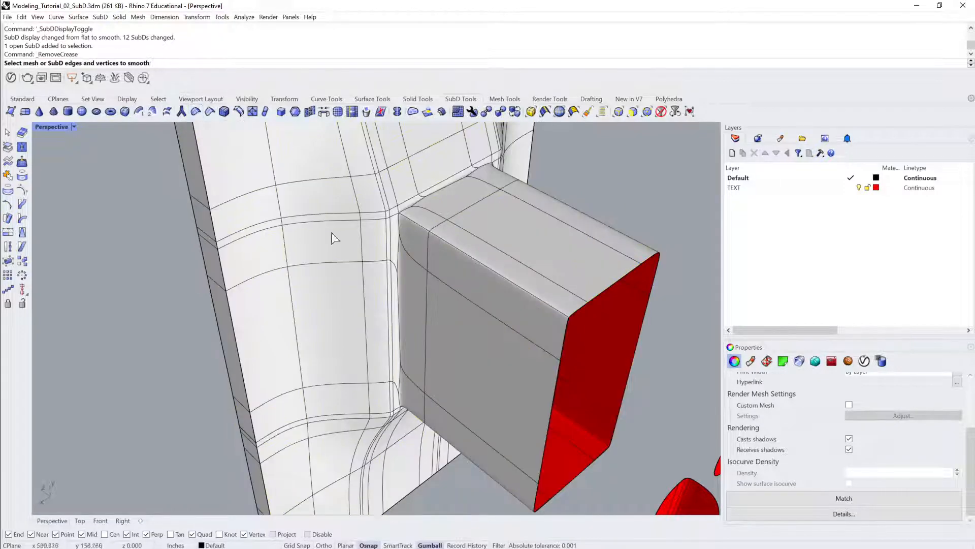
{"action": "right_click_drag", "start_coordinate": [486, 184], "coordinate": [649, 261]}
{"action": "left_click_drag", "start_coordinate": [649, 261], "coordinate": [239, 430]}
{"action": "right_click", "coordinate": [239, 429]}
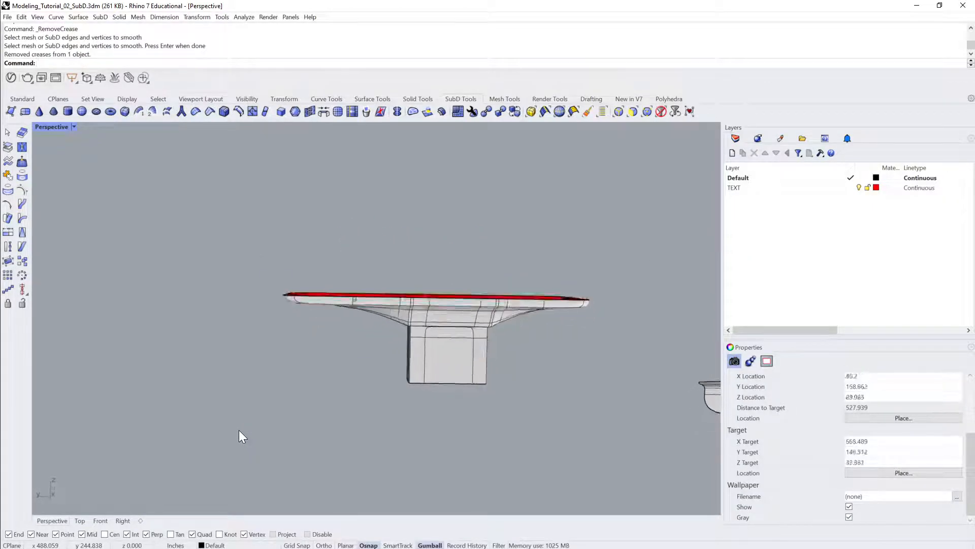
Examine the junction between column and ramps around the column's upper corner in smooth and flat display.
{"action": "left_click", "coordinate": [401, 361]}
{"action": "right_click_drag", "start_coordinate": [400, 361], "coordinate": [409, 304]}
{"action": "left_click", "coordinate": [629, 440]}
{"action": "scroll", "coordinate": [451, 358], "scroll_direction": "up", "scroll_amount": 5}
{"action": "left_click", "coordinate": [433, 318]}
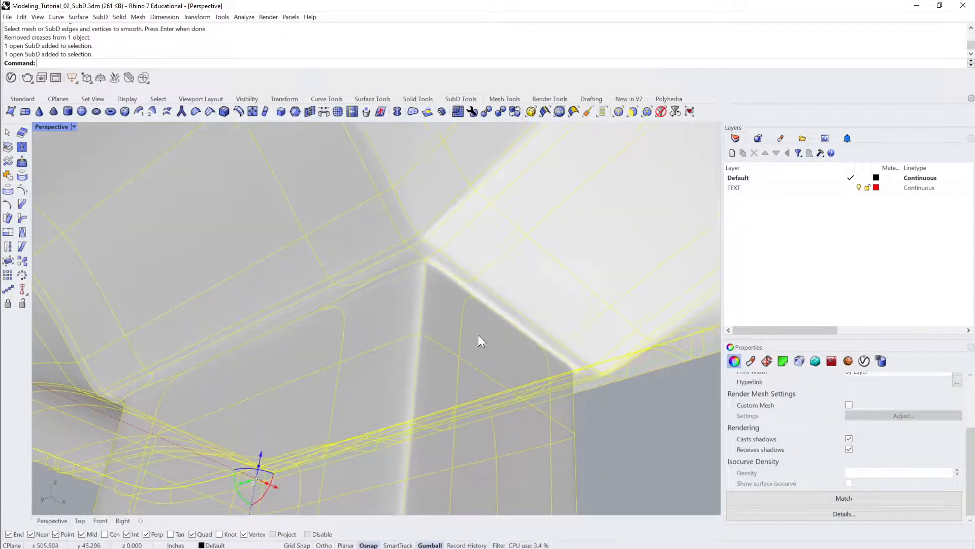
{"action": "key", "text": "Escape"}
{"action": "left_click", "coordinate": [428, 292]}
{"action": "key", "text": "Tab"}
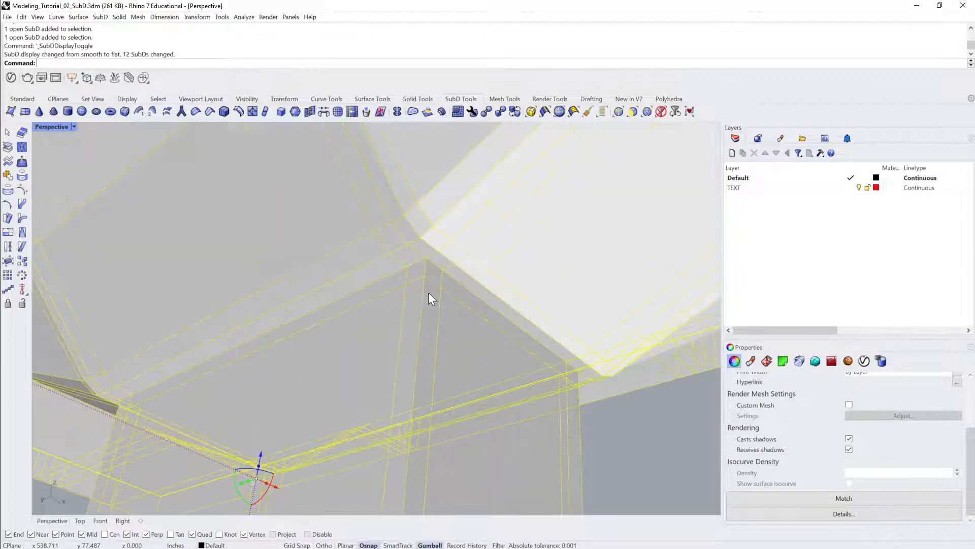
{"action": "right_click_drag", "start_coordinate": [466, 322], "coordinate": [496, 254]}
{"action": "key", "text": "Escape"}
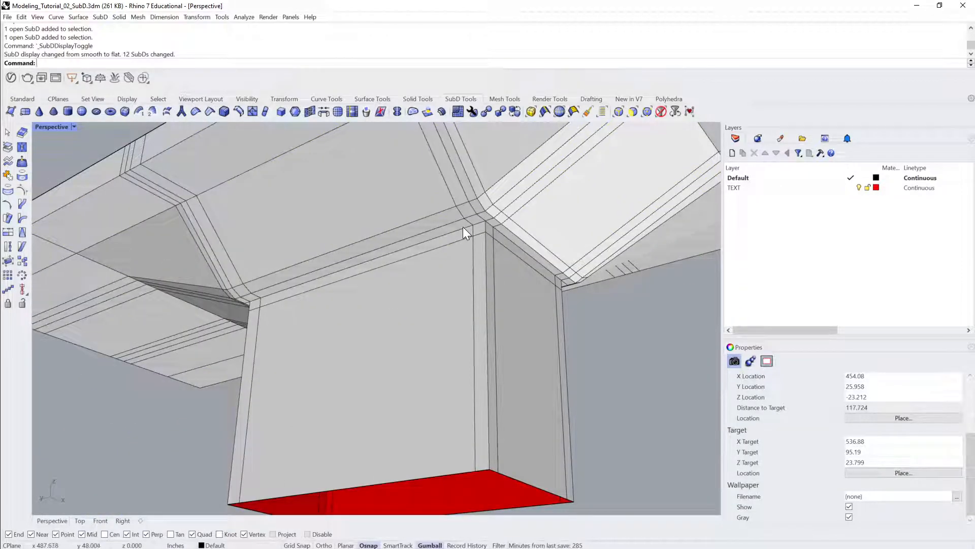
{"action": "left_click", "coordinate": [463, 226], "text": "ctrl+shift"}
{"action": "left_click", "coordinate": [481, 224], "text": "ctrl+shift"}
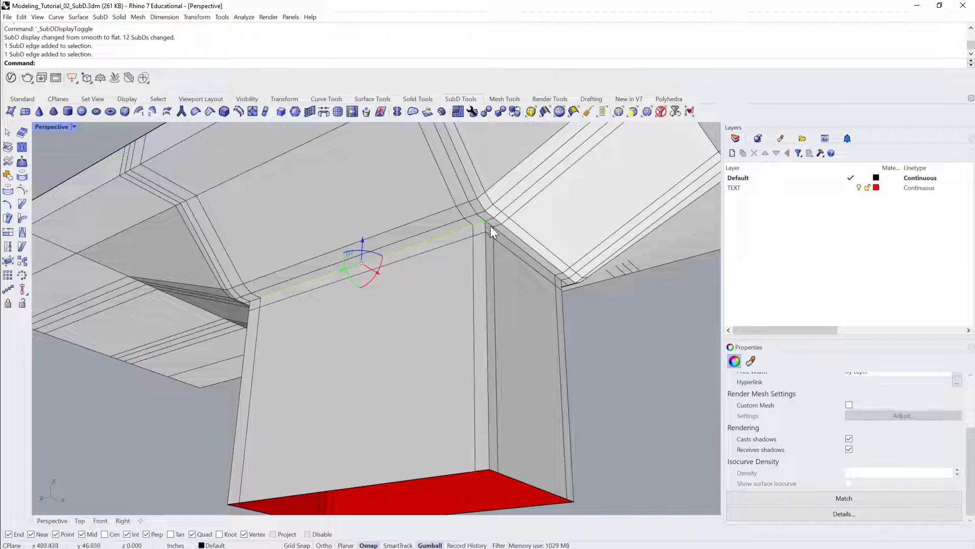
{"action": "left_click", "coordinate": [489, 225], "text": "ctrl+shift"}
{"action": "left_click", "coordinate": [505, 238], "text": "ctrl+shift"}
{"action": "right_click_drag", "start_coordinate": [510, 243], "coordinate": [471, 231]}
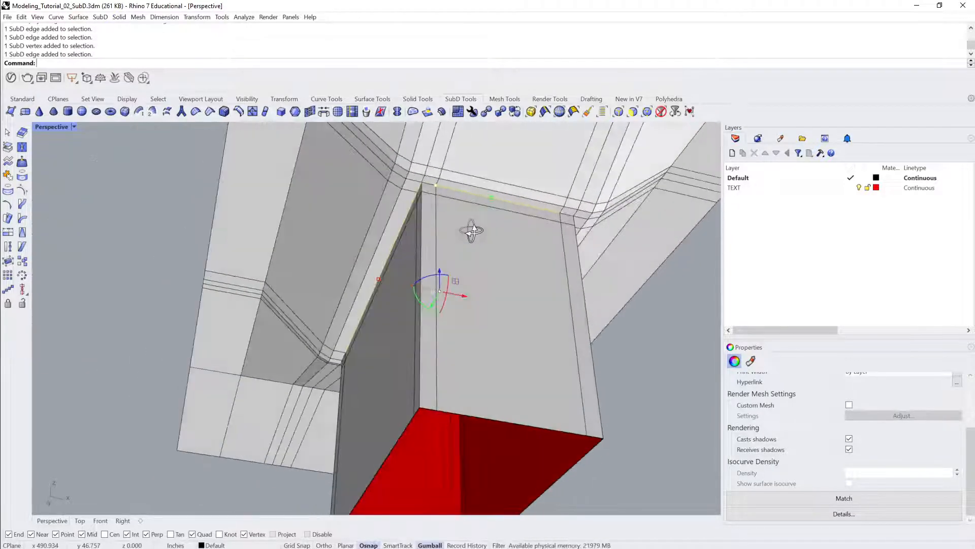
{"action": "left_click", "coordinate": [427, 185], "text": "ctrl+shift"}
{"action": "right_click_drag", "start_coordinate": [426, 184], "coordinate": [416, 247]}
{"action": "key", "text": "Escape"}
Move the vertex beside the column's upper corner straight down and inspect the opening from inside the SubD.
{"action": "scroll", "coordinate": [200, 239], "scroll_direction": "up", "scroll_amount": 4}
{"action": "scroll", "coordinate": [391, 239], "scroll_direction": "up", "scroll_amount": 3}
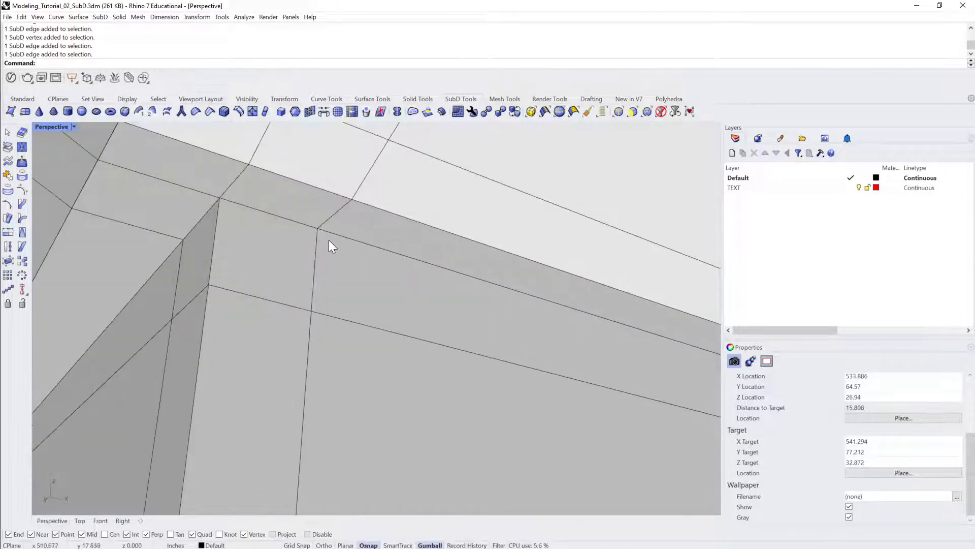
{"action": "left_click", "coordinate": [318, 227], "text": "ctrl+shift"}
{"action": "left_click_drag", "start_coordinate": [319, 207], "coordinate": [317, 247]}
{"action": "right_click_drag", "start_coordinate": [344, 244], "coordinate": [289, 257]}
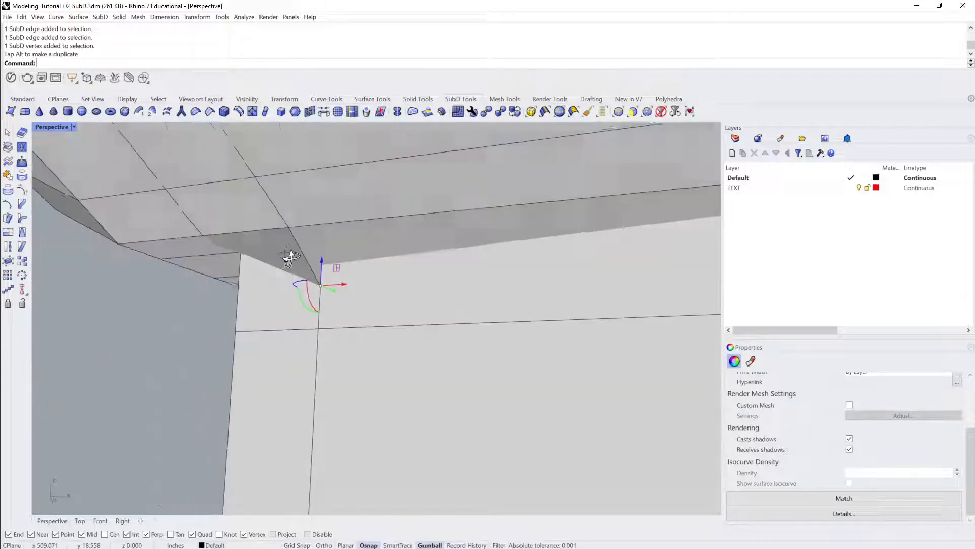
{"action": "right_click_drag", "start_coordinate": [425, 276], "coordinate": [331, 318]}
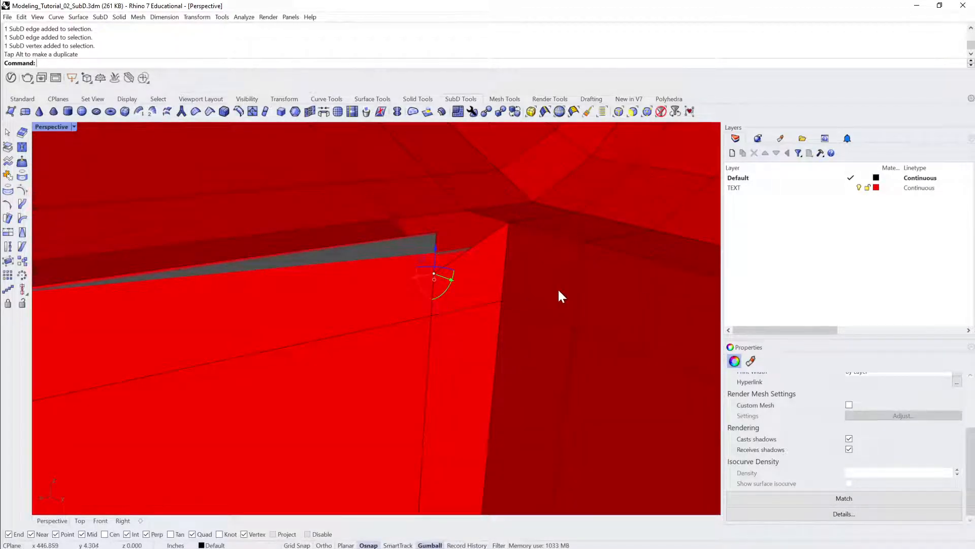
{"action": "right_click_drag", "start_coordinate": [438, 287], "coordinate": [474, 264]}
{"action": "key", "text": "Escape"}
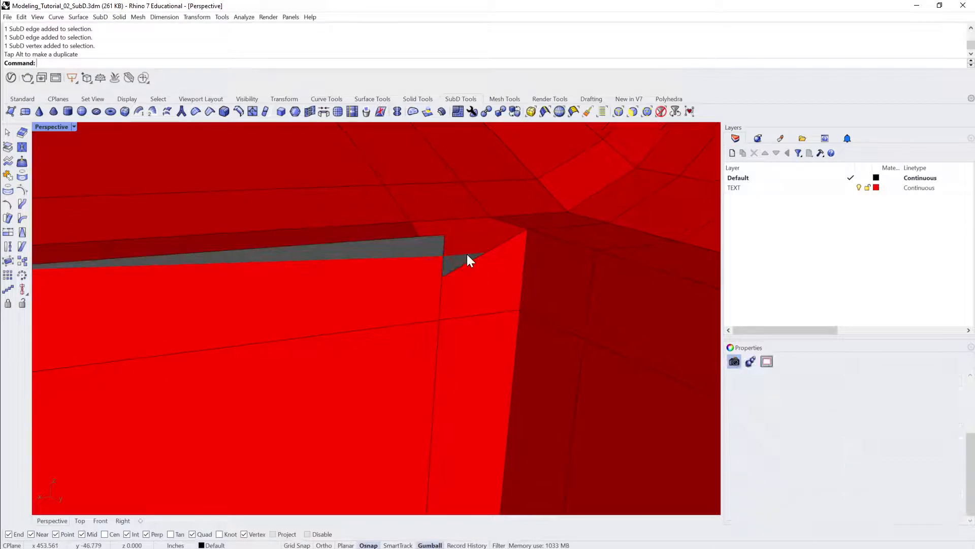
Try to stitch the gap at the column's upper corner, picking the short vertical edge with Stitch.
{"action": "left_click", "coordinate": [446, 278]}
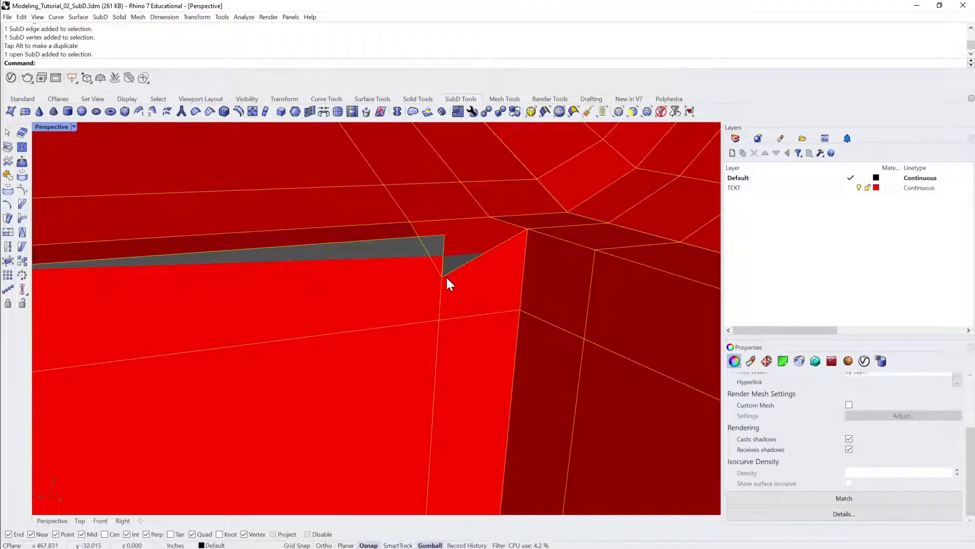
{"action": "key", "text": "Escape"}
{"action": "right_click_drag", "start_coordinate": [453, 255], "coordinate": [436, 272]}
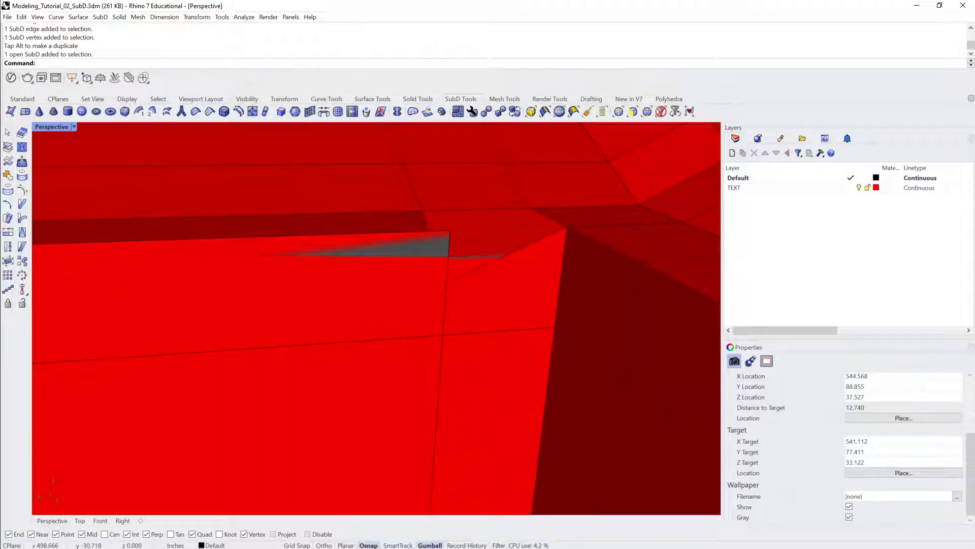
{"action": "key", "text": "Return"}
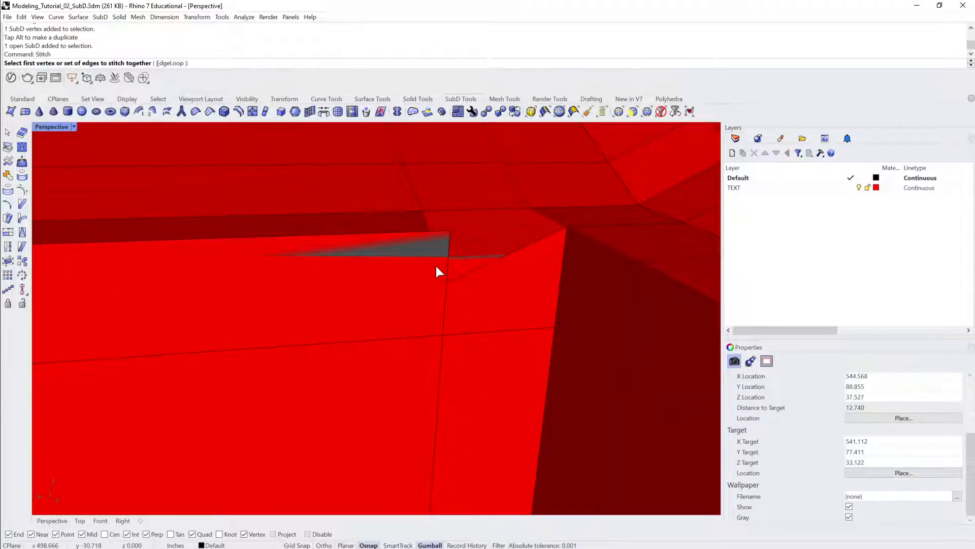
{"action": "left_click", "coordinate": [446, 283]}
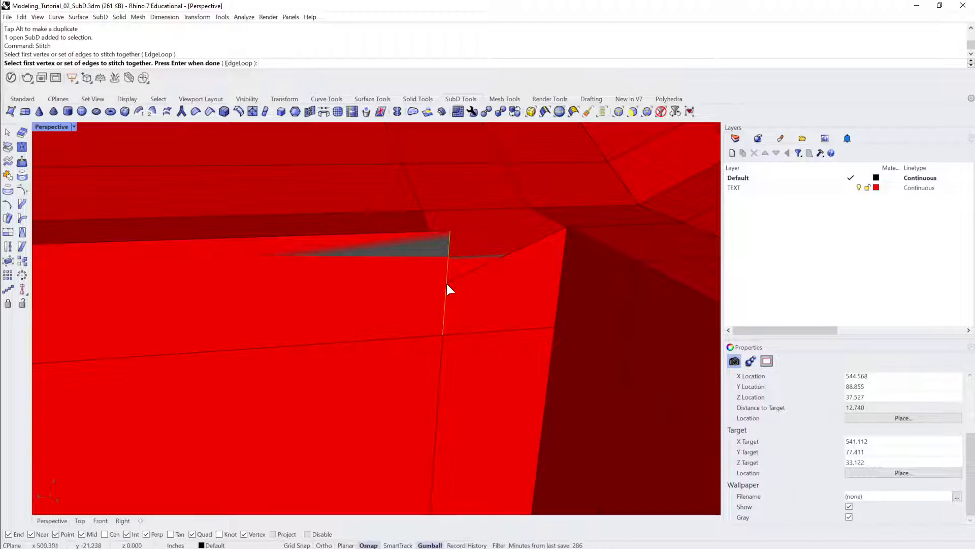
{"action": "key", "text": "Return"}
{"action": "right_click_drag", "start_coordinate": [449, 289], "coordinate": [716, 138]}
Show the SubD's control points and stitch the two separated vertices beside the column's upper corner at the Average location.
{"action": "left_click", "coordinate": [513, 278]}
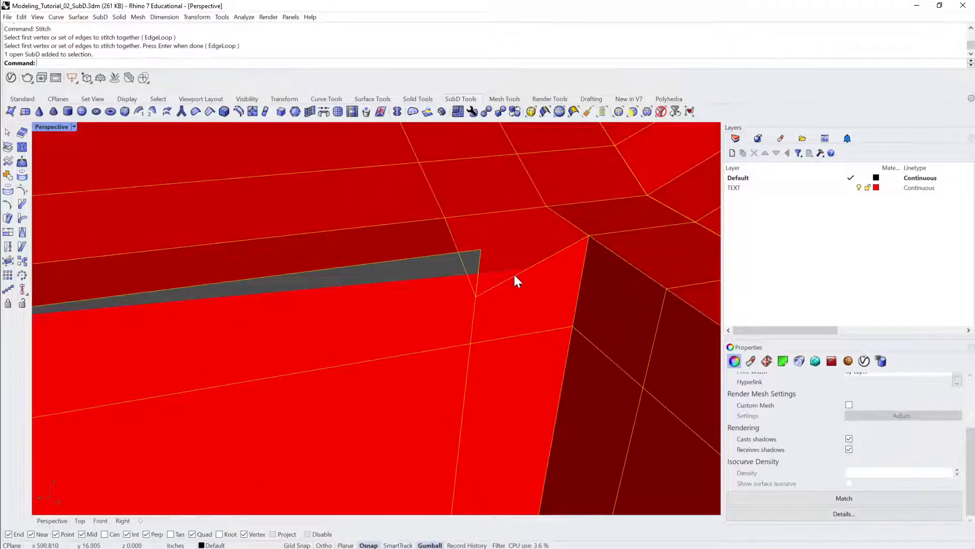
{"action": "key", "text": "F10"}
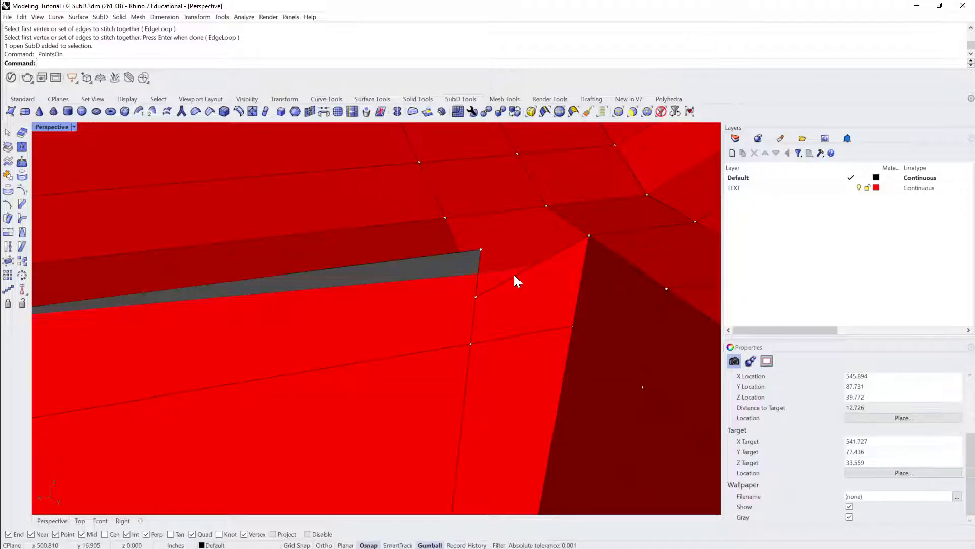
{"action": "type", "text": "Stitch"}
{"action": "key", "text": "Return"}
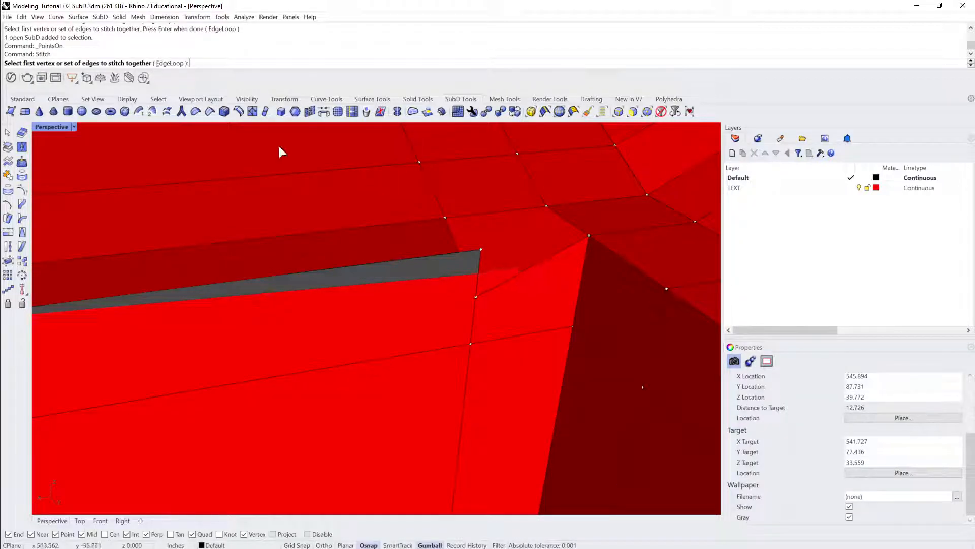
{"action": "left_click", "coordinate": [475, 297]}
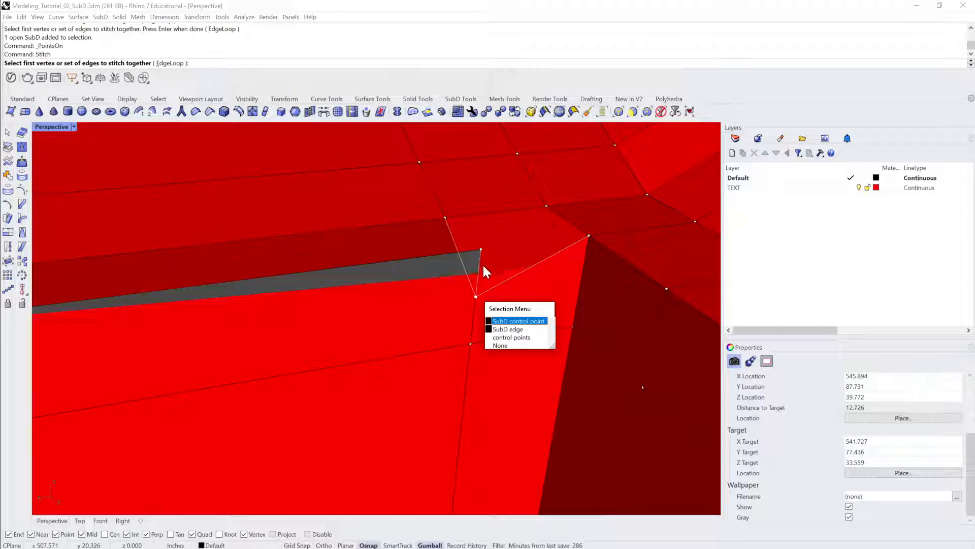
{"action": "key", "text": "Return"}
{"action": "left_click", "coordinate": [482, 250]}
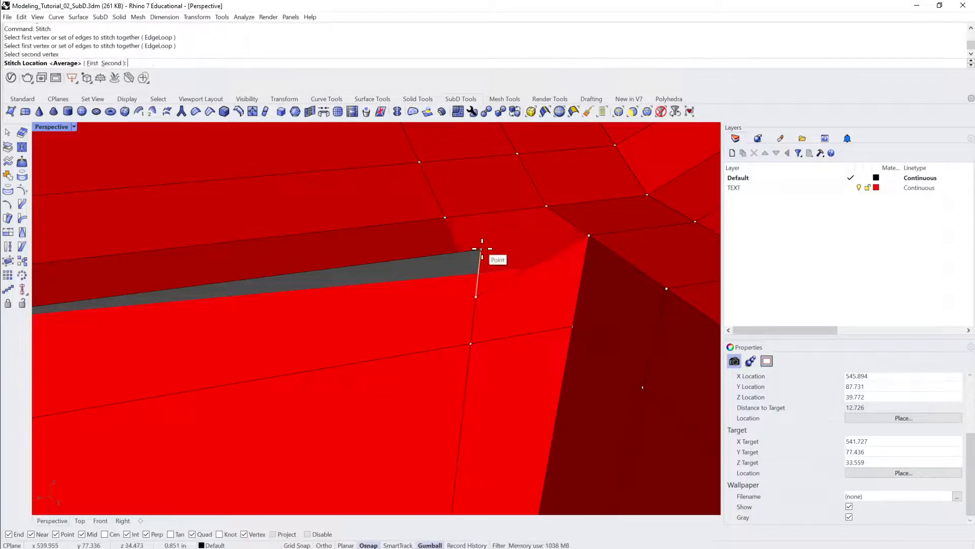
{"action": "key", "text": "Return"}
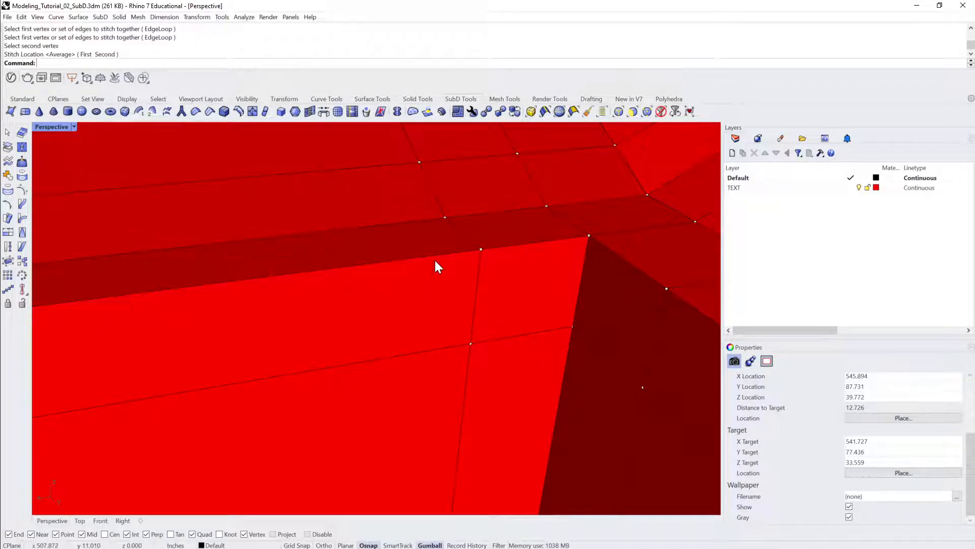
{"action": "key", "text": "Return"}
{"action": "right_click_drag", "start_coordinate": [435, 261], "coordinate": [460, 219]}
{"action": "scroll", "coordinate": [441, 274], "scroll_direction": "down", "scroll_amount": 5}
{"action": "key", "text": "Escape"}
Examine the stitched column junction in smooth display, and return the SubD to flat display.
{"action": "left_click", "coordinate": [460, 212]}
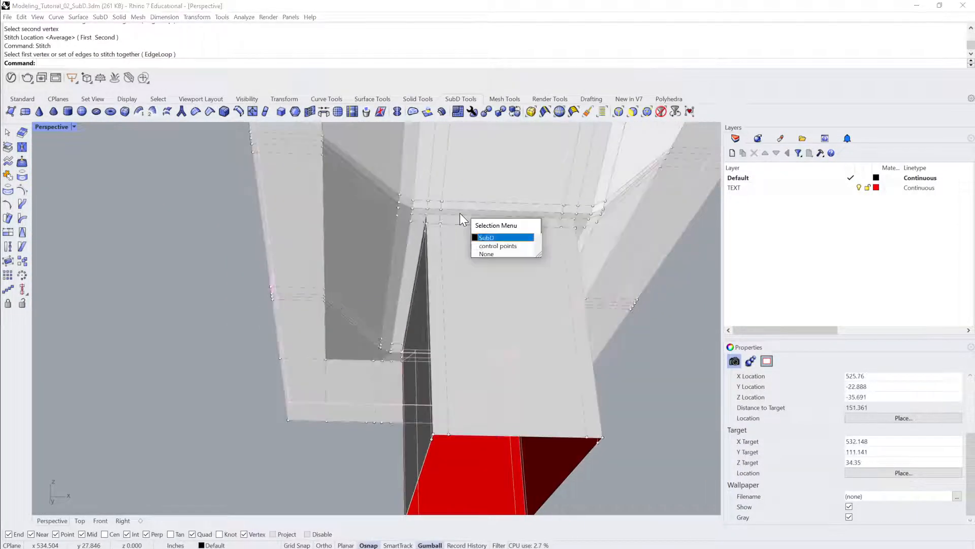
{"action": "left_click", "coordinate": [487, 237]}
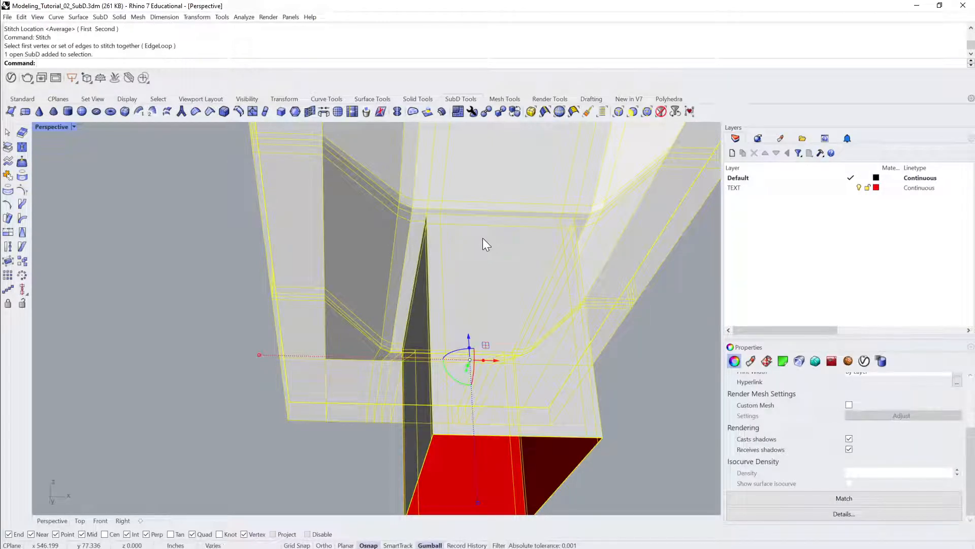
{"action": "key", "text": "Tab"}
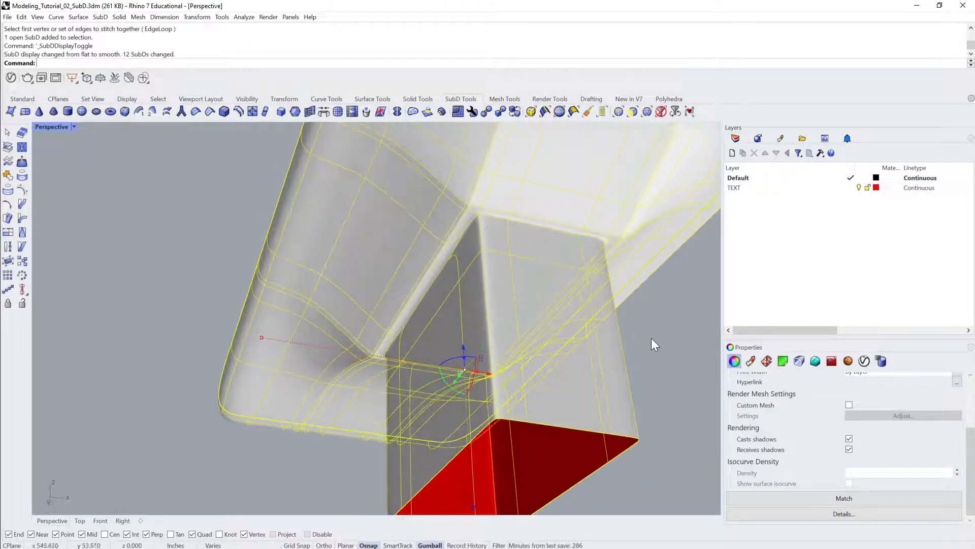
{"action": "left_click", "coordinate": [652, 339]}
{"action": "scroll", "coordinate": [619, 315], "scroll_direction": "up", "scroll_amount": 10}
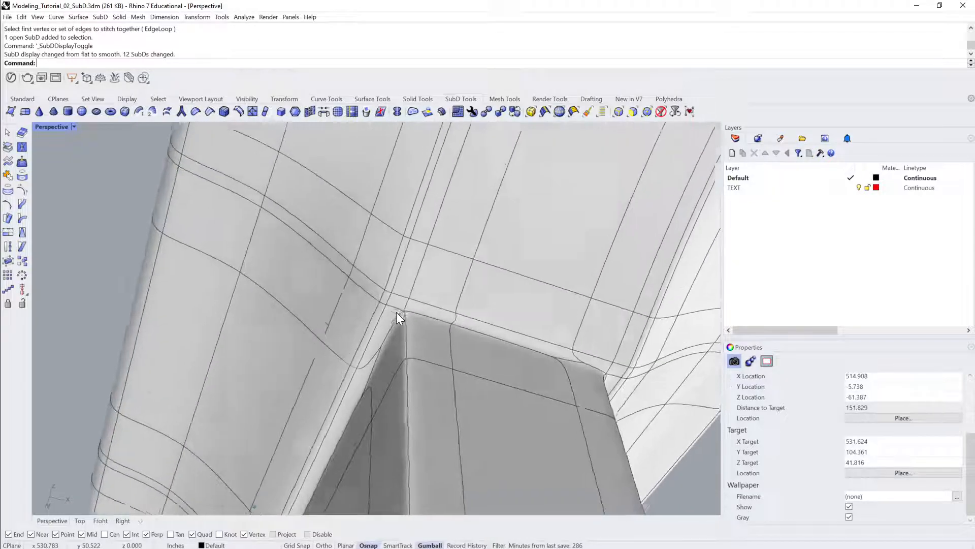
{"action": "right_click_drag", "start_coordinate": [396, 312], "coordinate": [401, 370]}
{"action": "scroll", "coordinate": [463, 307], "scroll_direction": "down", "scroll_amount": 6}
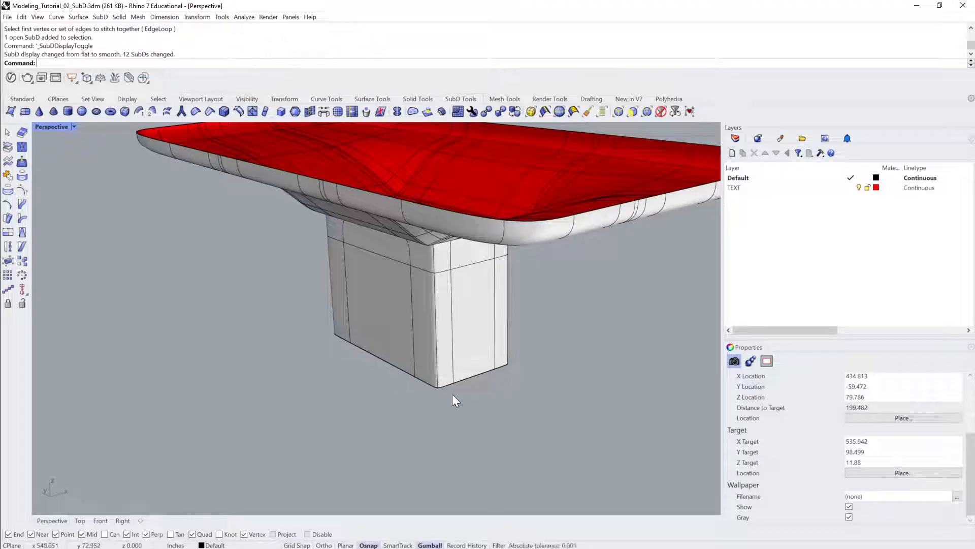
{"action": "key", "text": "Tab"}
{"action": "right_click_drag", "start_coordinate": [483, 383], "coordinate": [171, 213]}
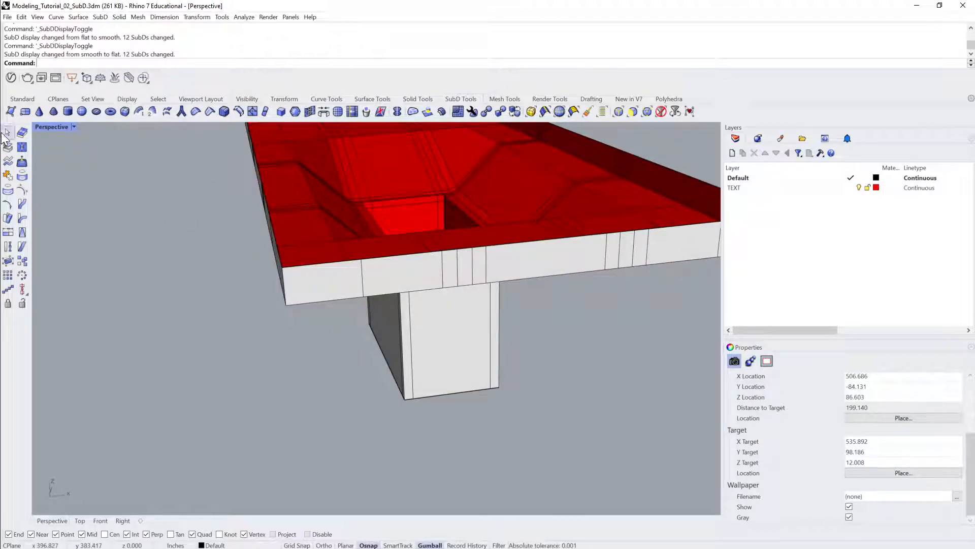
{"action": "left_click", "coordinate": [10, 114]}
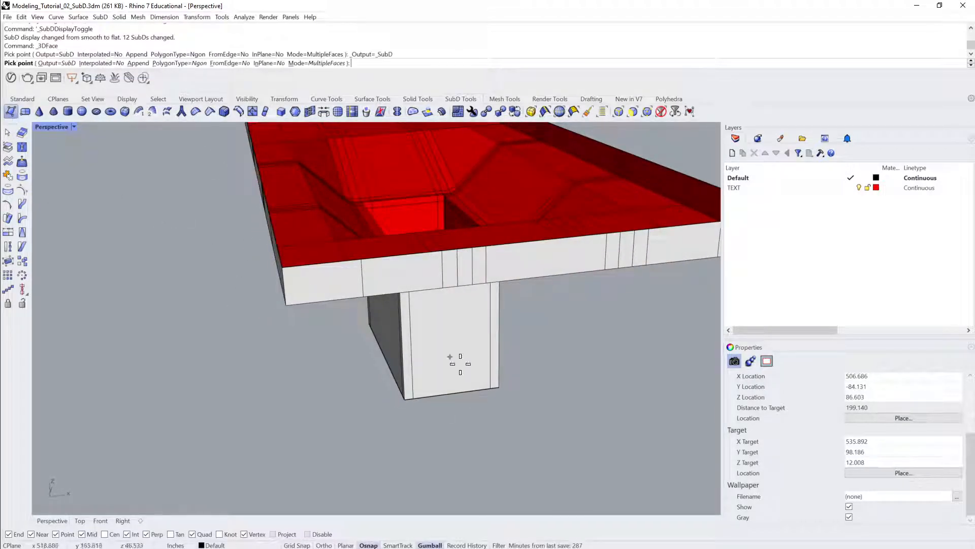
{"action": "left_click", "coordinate": [420, 408]}
{"action": "left_click", "coordinate": [496, 394]}
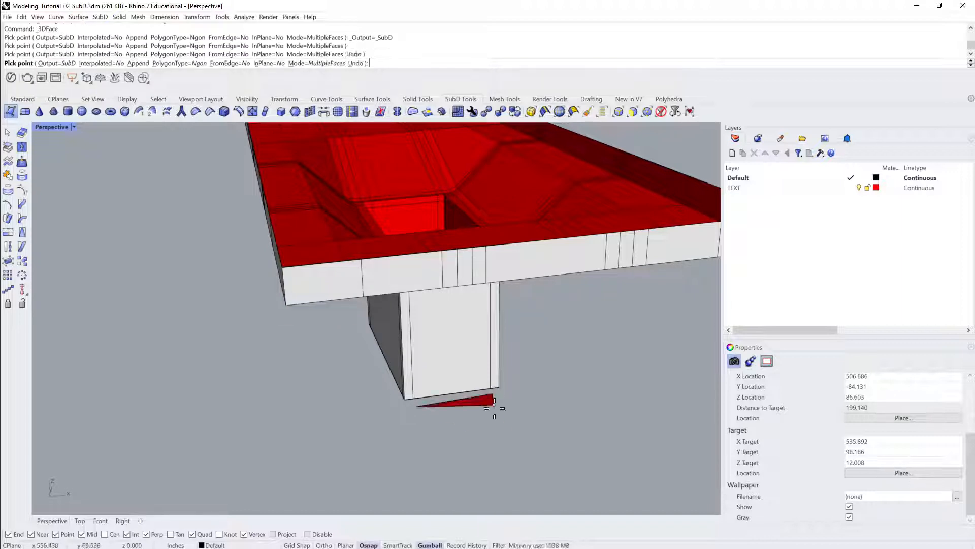
{"action": "left_click", "coordinate": [514, 441]}
{"action": "left_click", "coordinate": [432, 451]}
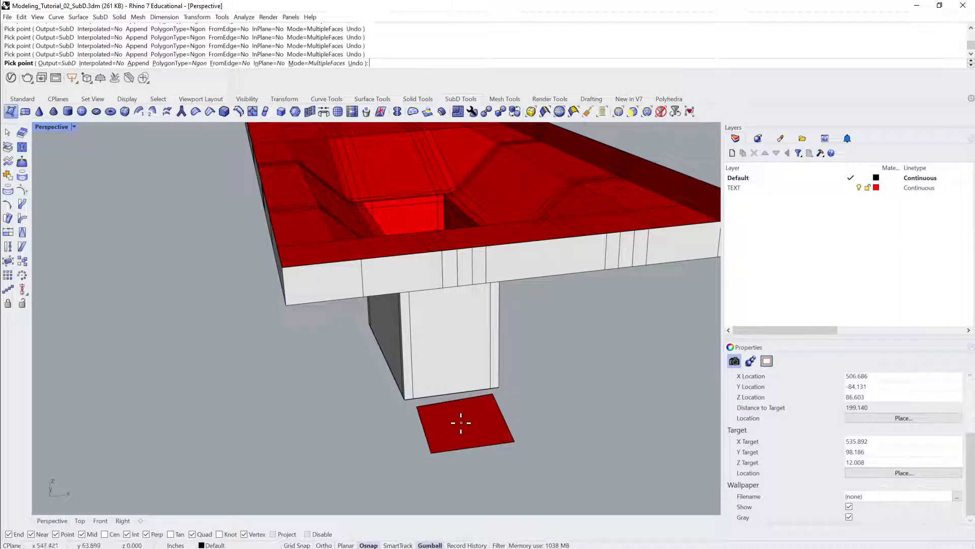
{"action": "key", "text": "Escape"}
Draw a single four-point SubD face with 3DFace on the ground in front of the column's base.
{"action": "key", "text": "Return"}
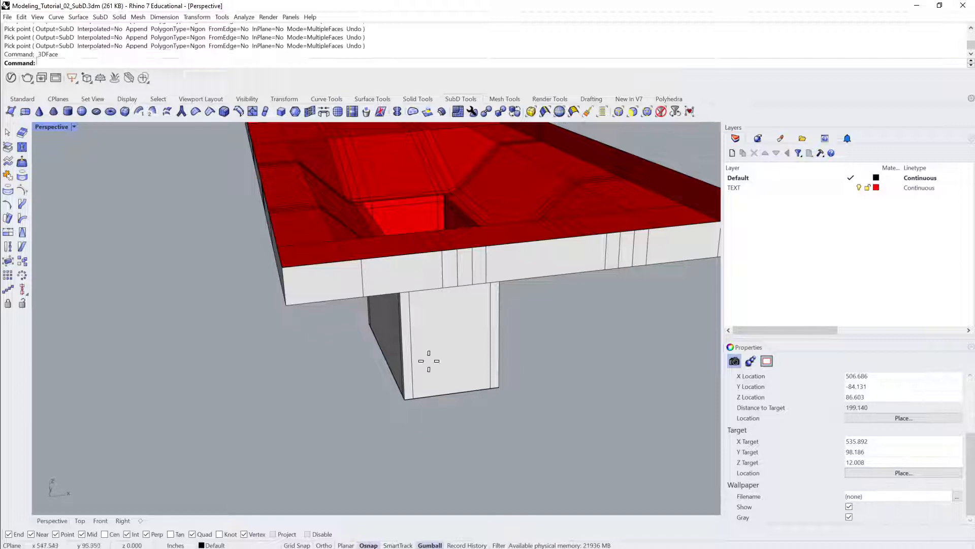
{"action": "left_click", "coordinate": [424, 422]}
{"action": "left_click", "coordinate": [490, 406]}
{"action": "left_click", "coordinate": [528, 457]}
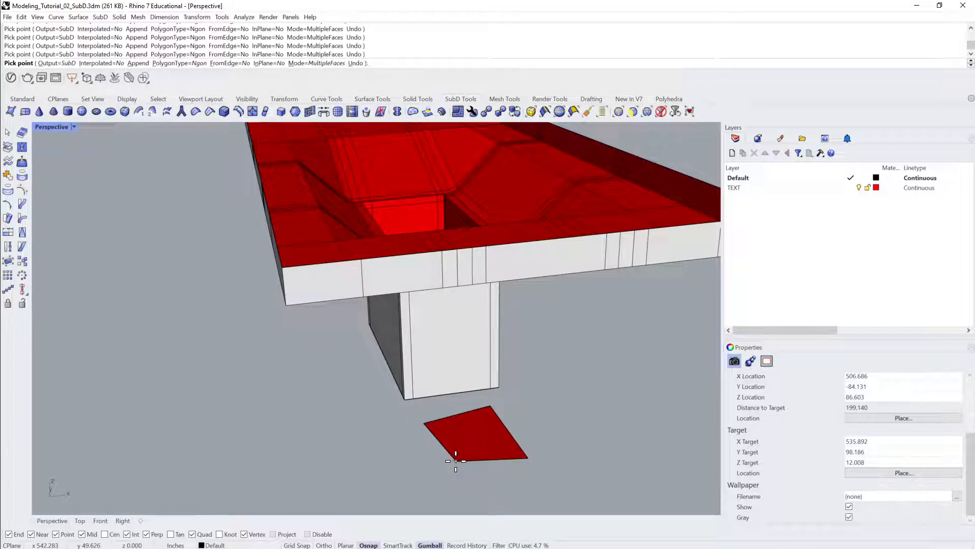
{"action": "left_click", "coordinate": [456, 462]}
{"action": "key", "text": "Return"}
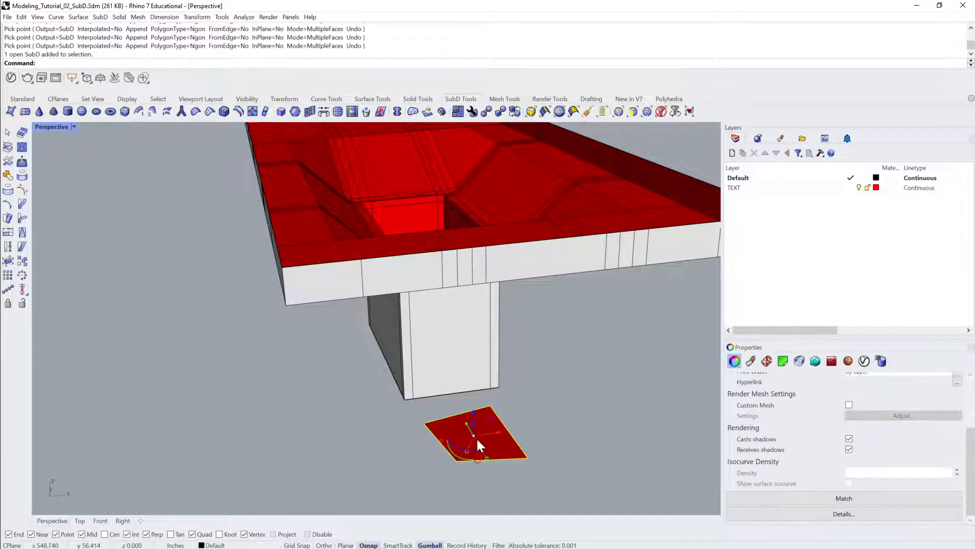
Flip the normal direction of the four-point SubD face in front of the column's base.
{"action": "type", "text": "FFL"}
{"action": "key", "text": "Return"}
{"action": "type", "text": "Flip"}
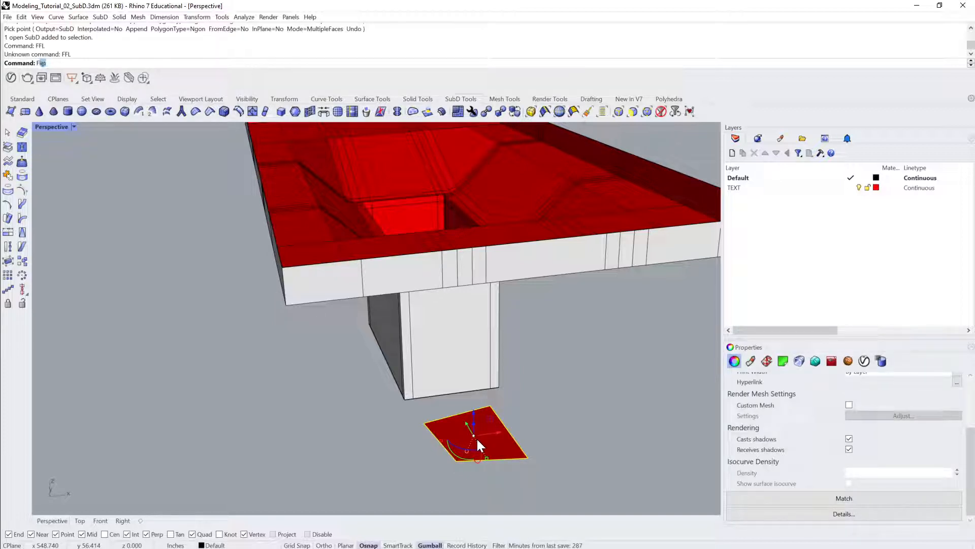
{"action": "key", "text": "Return"}
{"action": "key", "text": "Escape"}
Examine the column and the separate face in smooth display, and return the SubDs to flat display.
{"action": "scroll", "coordinate": [545, 338], "scroll_direction": "up", "scroll_amount": 8}
{"action": "scroll", "coordinate": [542, 345], "scroll_direction": "down", "scroll_amount": 6}
{"action": "right_click_drag", "start_coordinate": [531, 431], "coordinate": [597, 336], "text": "shift"}
{"action": "left_click_drag", "start_coordinate": [597, 335], "coordinate": [196, 444]}
{"action": "key", "text": "Tab"}
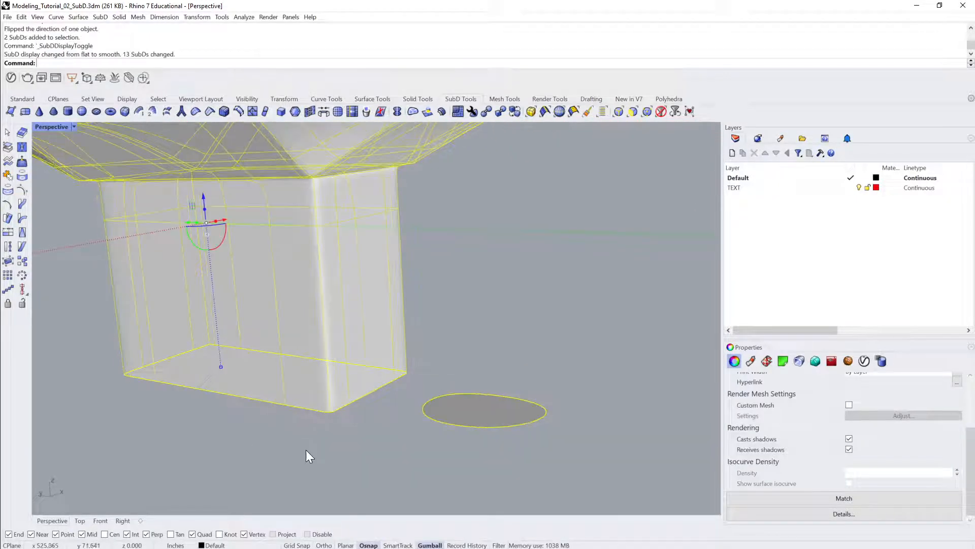
{"action": "key", "text": "Tab"}
{"action": "scroll", "coordinate": [402, 448], "scroll_direction": "up", "scroll_amount": 6}
{"action": "key", "text": "Escape"}
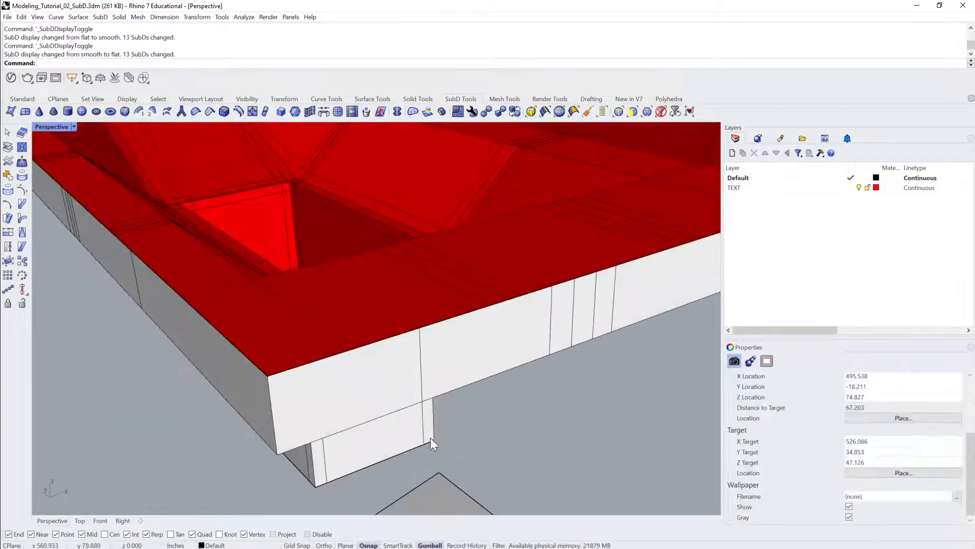
Try to stitch the face to the column, picking the face's near edge and the column's bottom front edge as one set.
{"action": "right_click_drag", "start_coordinate": [431, 438], "coordinate": [410, 333], "text": "shift"}
{"action": "scroll", "coordinate": [417, 418], "scroll_direction": "up", "scroll_amount": 2}
{"action": "left_click", "coordinate": [327, 338]}
{"action": "key", "text": "Escape"}
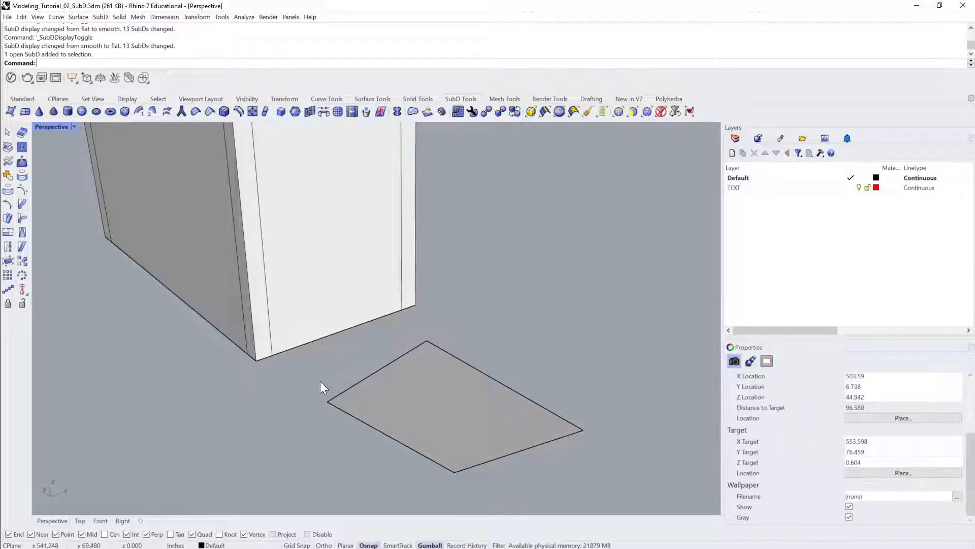
{"action": "key", "text": "Return"}
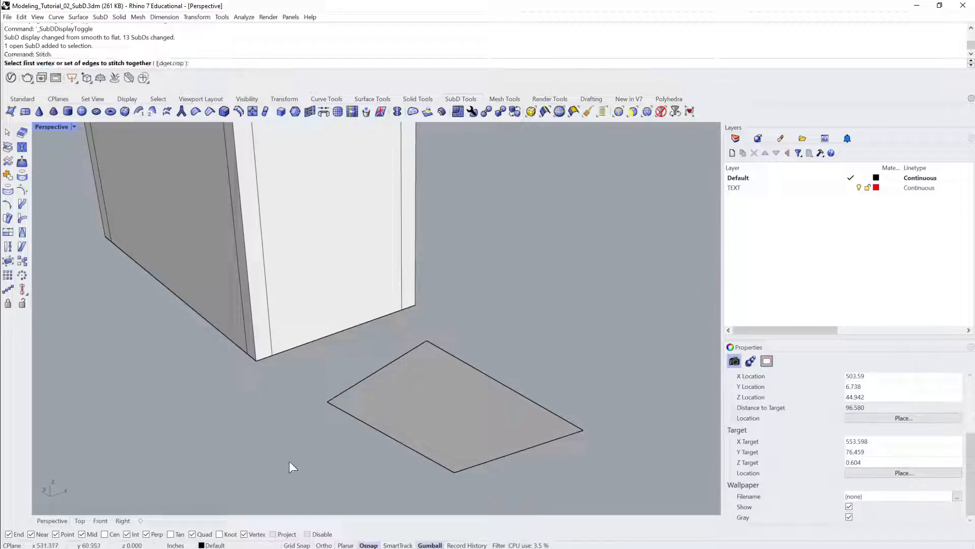
{"action": "left_click", "coordinate": [329, 401]}
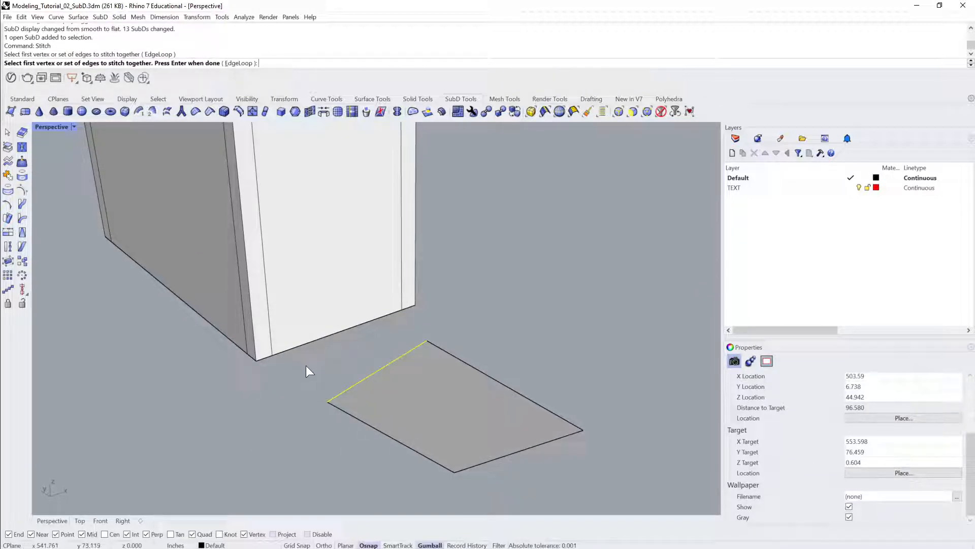
{"action": "left_click", "coordinate": [312, 343]}
{"action": "key", "text": "Return"}
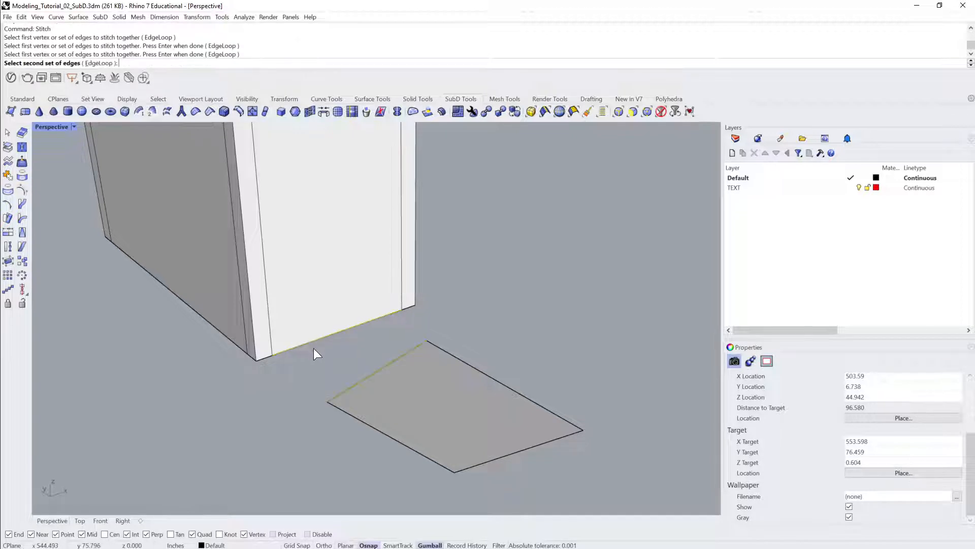
{"action": "key", "text": "Return"}
Stitch the face's near edge to the column's bottom front edge at the Average location, and undo the stitch.
{"action": "key", "text": "Return"}
{"action": "left_click", "coordinate": [371, 375]}
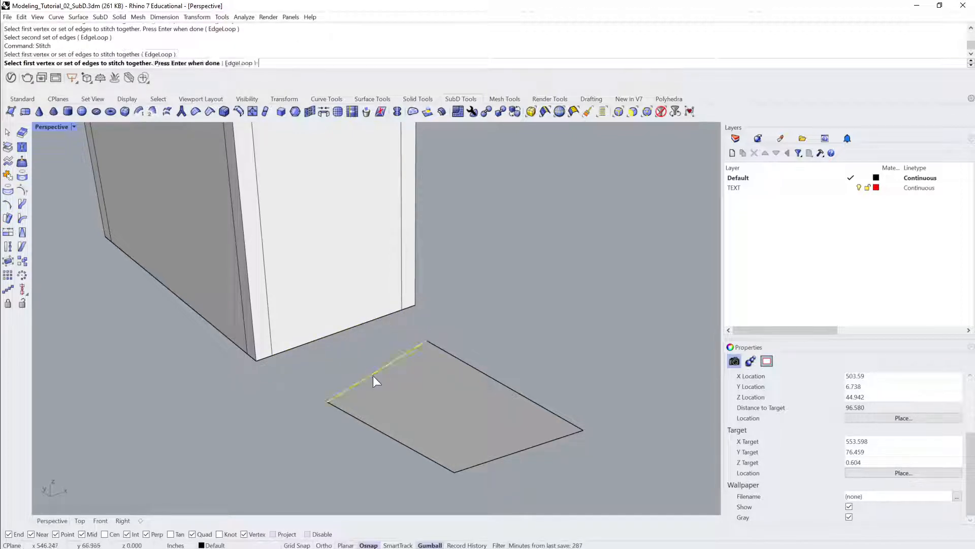
{"action": "key", "text": "Return"}
{"action": "left_click", "coordinate": [338, 333]}
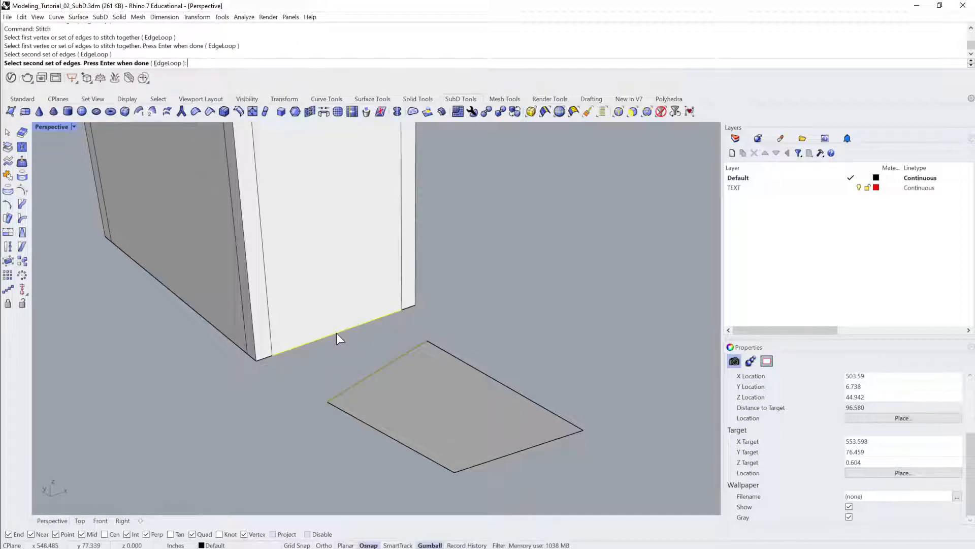
{"action": "key", "text": "Return"}
{"action": "key", "text": "Return"}
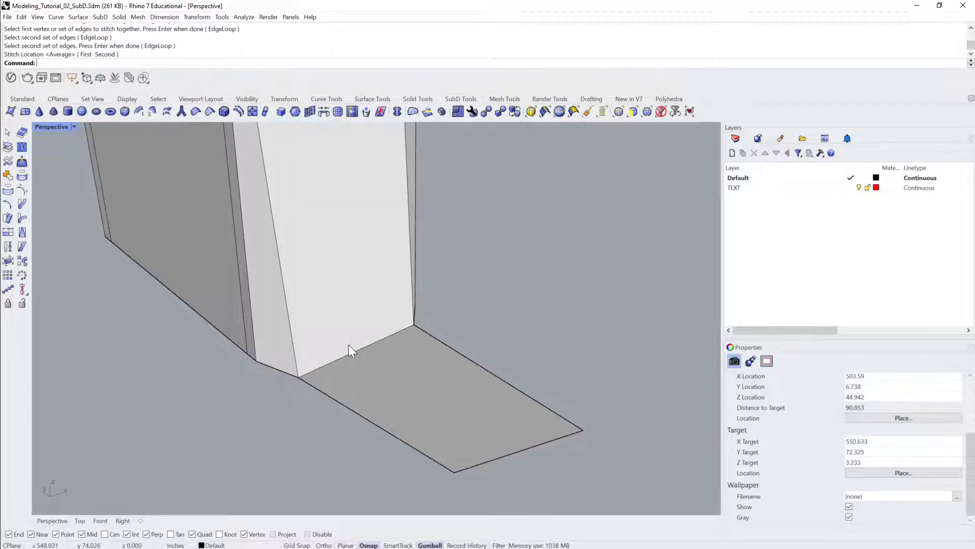
{"action": "key", "text": "ctrl+z"}
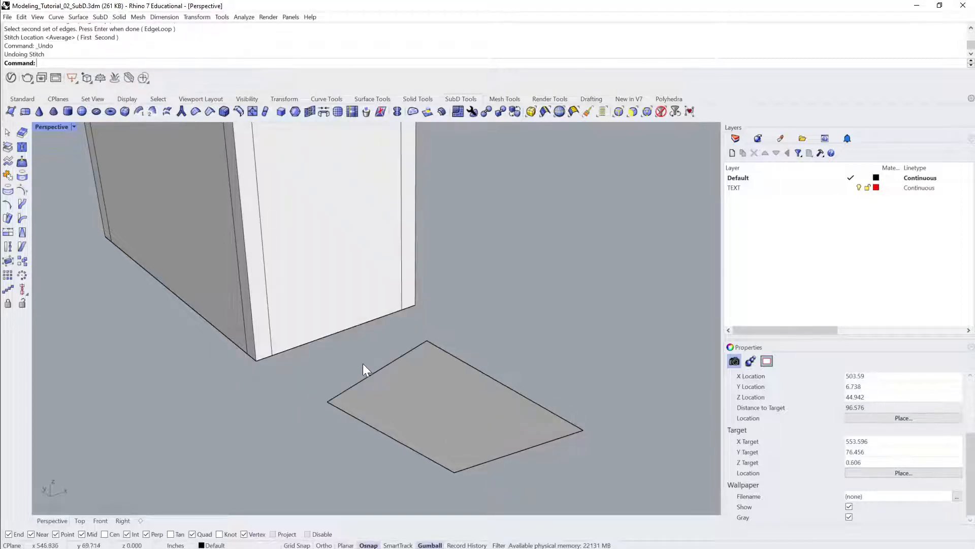
Stitch the face's outer near corner vertex to the inner bottom vertex of the column's front, placing the joint at the column's vertex.
{"action": "key", "text": "Return"}
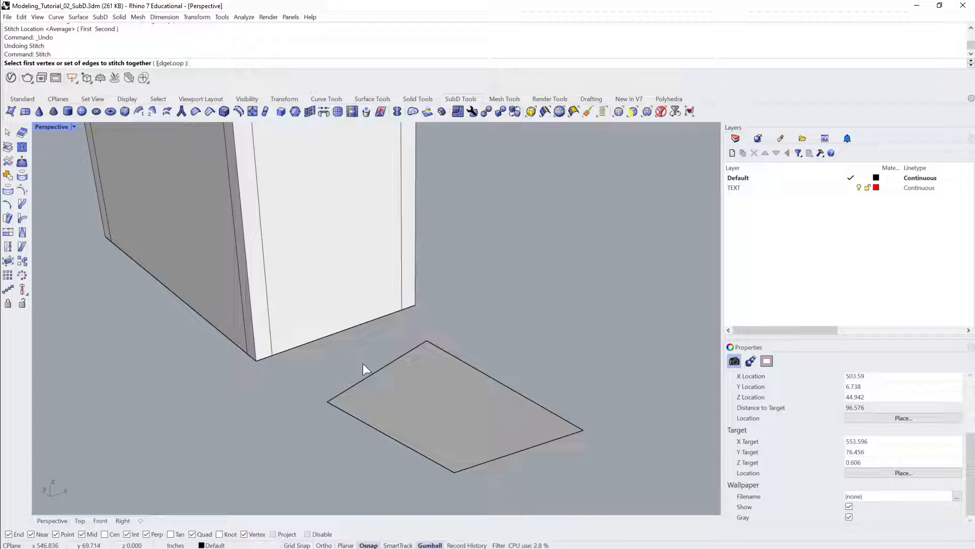
{"action": "left_click", "coordinate": [328, 400]}
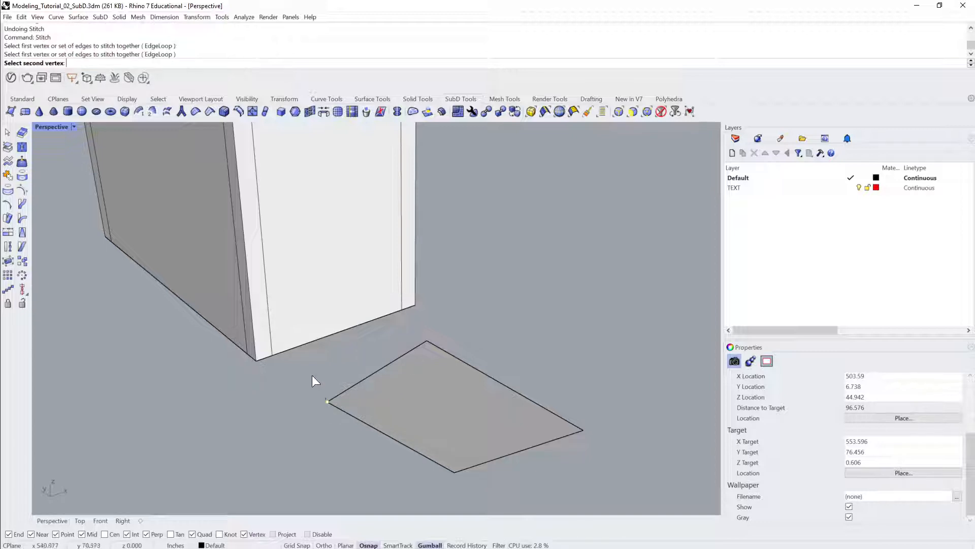
{"action": "left_click", "coordinate": [273, 355]}
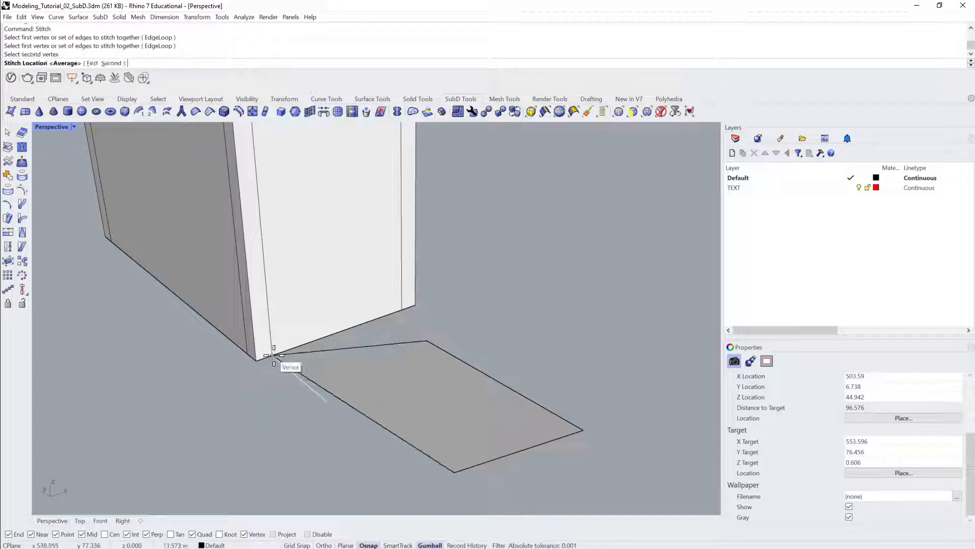
{"action": "key", "text": "Return"}
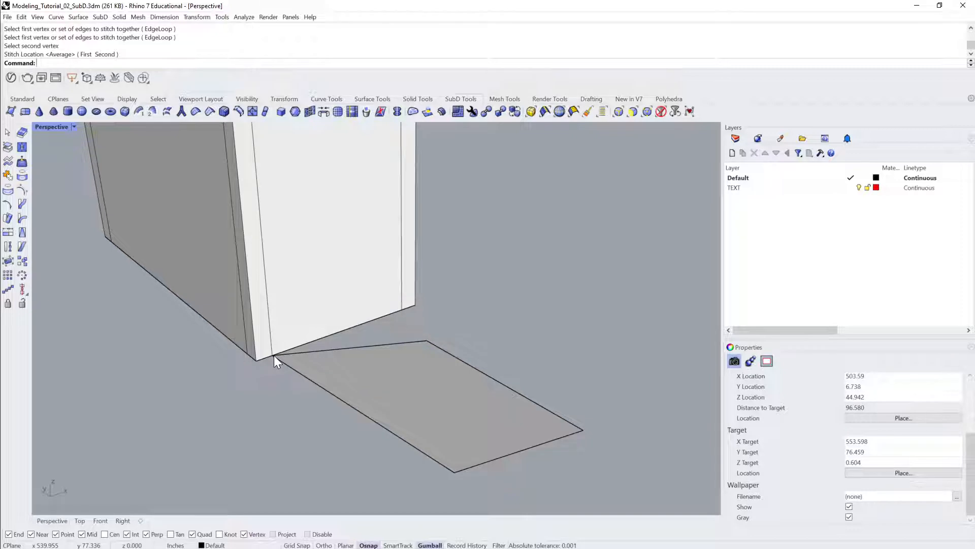
{"action": "left_click", "coordinate": [427, 340]}
{"action": "left_click", "coordinate": [455, 327]}
{"action": "left_click", "coordinate": [425, 337]}
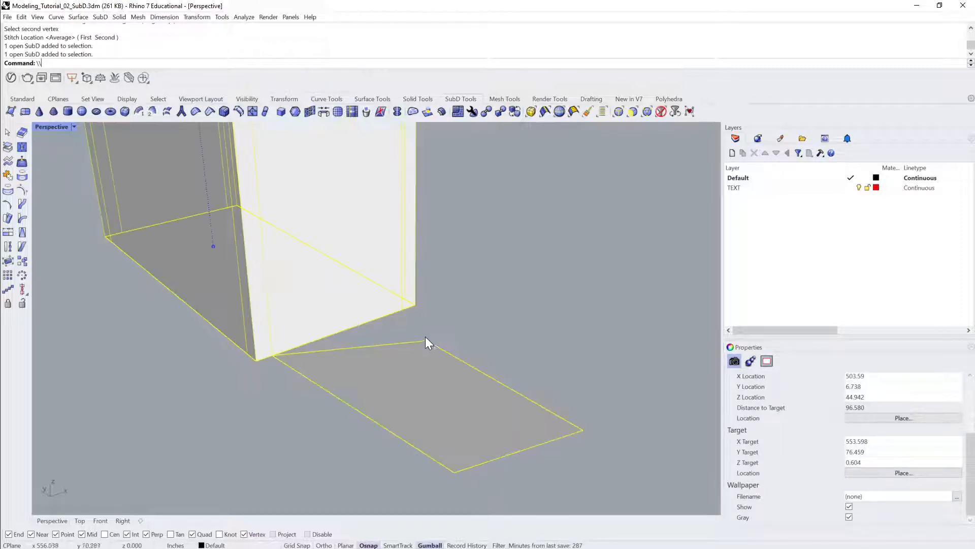
{"action": "key", "text": "Escape"}
{"action": "type", "text": "\\"}
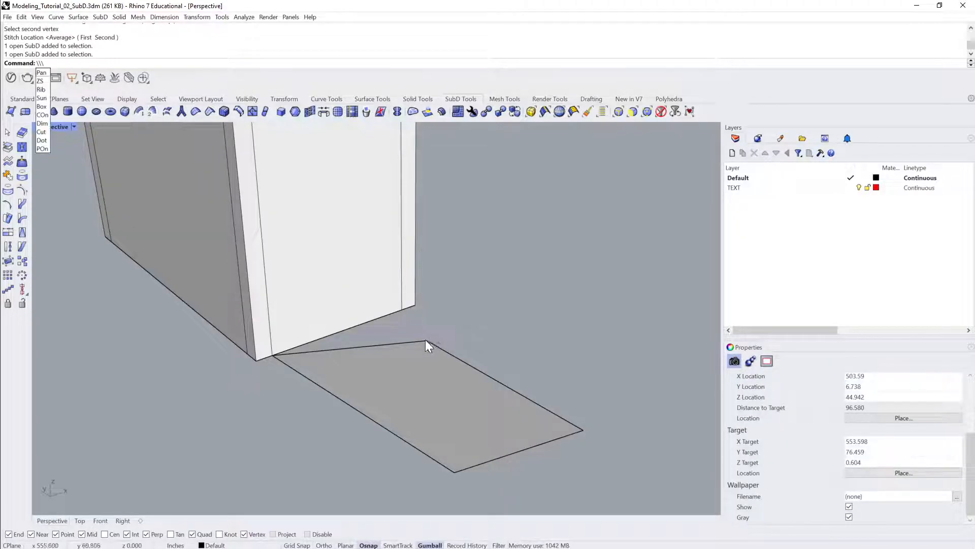
{"action": "key", "text": "Escape"}
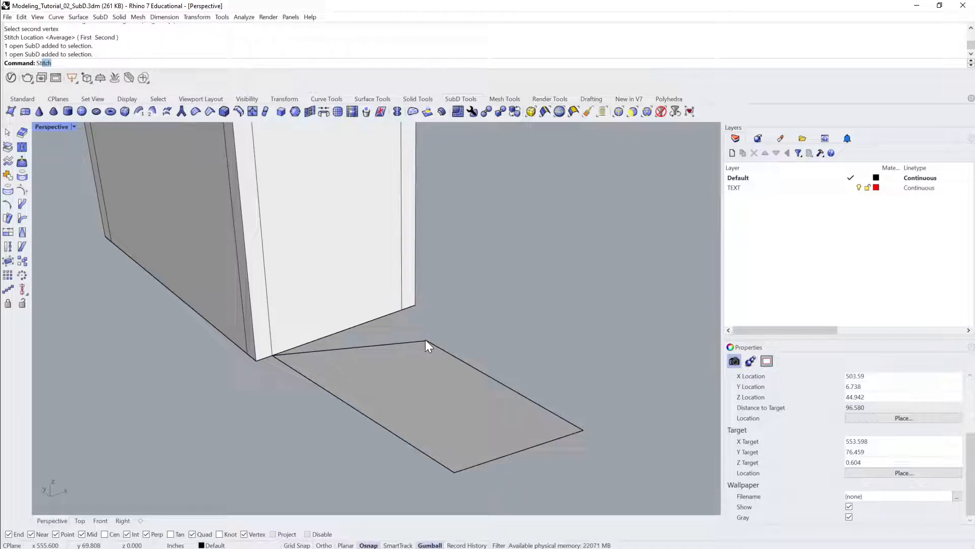
Stitch the face's other near corner vertex to the opposite bottom vertex of the column's front at the Average location.
{"action": "key", "text": "Return"}
{"action": "left_click", "coordinate": [425, 340]}
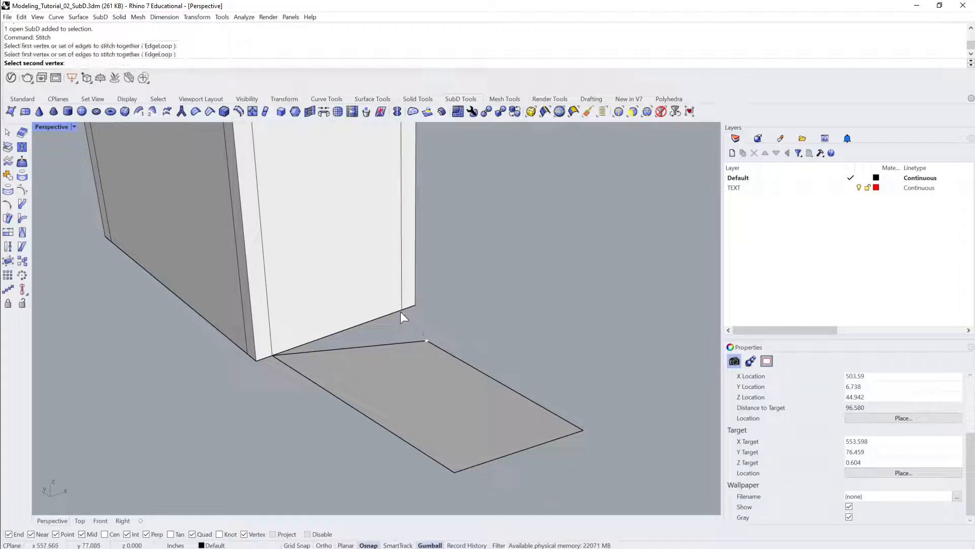
{"action": "left_click", "coordinate": [401, 312]}
{"action": "key", "text": "Return"}
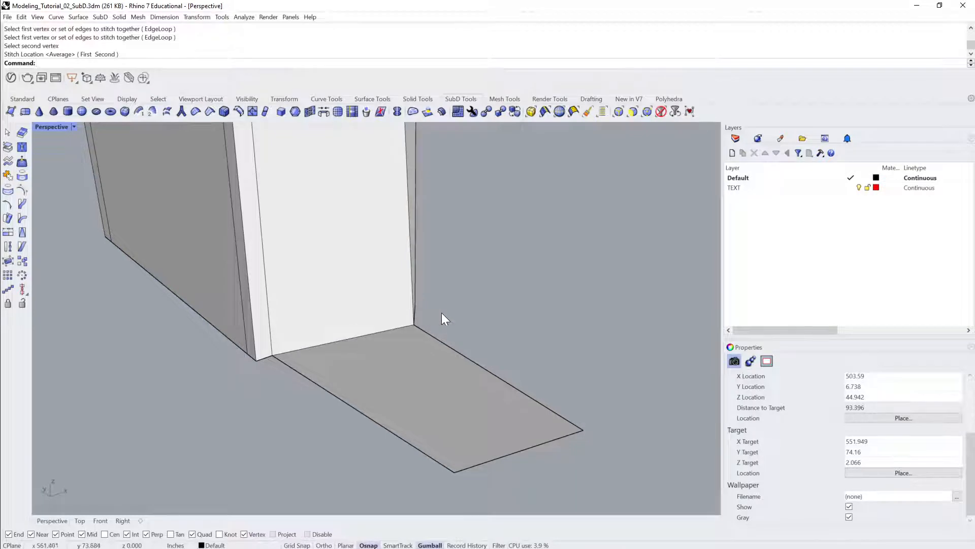
Examine the face stitched to the column's base in smooth display from several sides.
{"action": "right_click_drag", "start_coordinate": [441, 312], "coordinate": [367, 356]}
{"action": "scroll", "coordinate": [400, 436], "scroll_direction": "down", "scroll_amount": 5}
{"action": "left_click", "coordinate": [364, 349]}
{"action": "key", "text": "Tab"}
{"action": "right_click_drag", "start_coordinate": [443, 367], "coordinate": [556, 374]}
{"action": "left_click", "coordinate": [556, 375]}
{"action": "right_click_drag", "start_coordinate": [455, 383], "coordinate": [519, 383]}
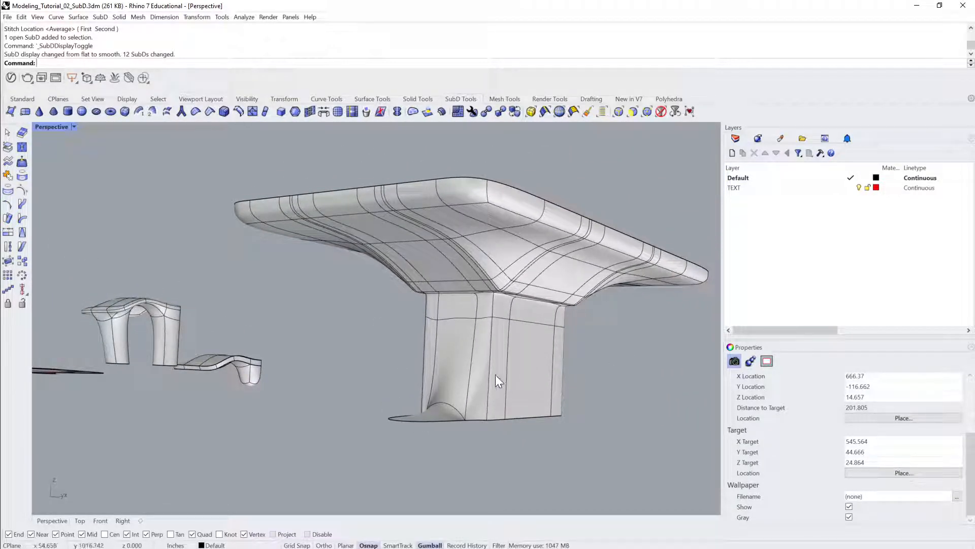
Undo both vertex stitches at the column's base, and delete the separate four-point face.
{"action": "key", "text": "ctrl+z"}
{"action": "key", "text": "ctrl+z"}
{"action": "right_click_drag", "start_coordinate": [426, 413], "coordinate": [392, 404]}
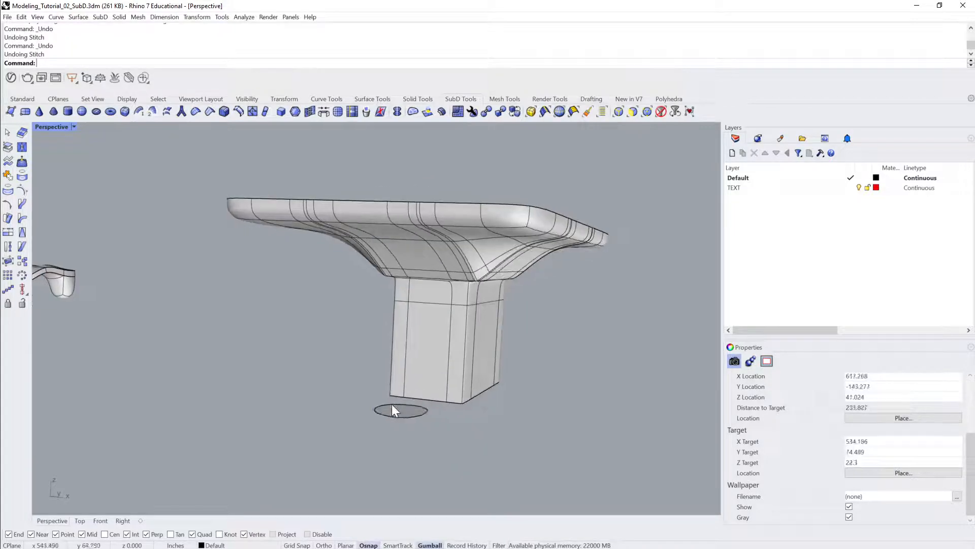
{"action": "left_click", "coordinate": [402, 409]}
{"action": "key", "text": "Delete"}
Examine the junction between the column and the flared slab from below, and return the SubDs to flat display.
{"action": "right_click_drag", "start_coordinate": [493, 373], "coordinate": [530, 363]}
{"action": "left_click", "coordinate": [462, 349]}
{"action": "scroll", "coordinate": [530, 364], "scroll_direction": "down", "scroll_amount": 5}
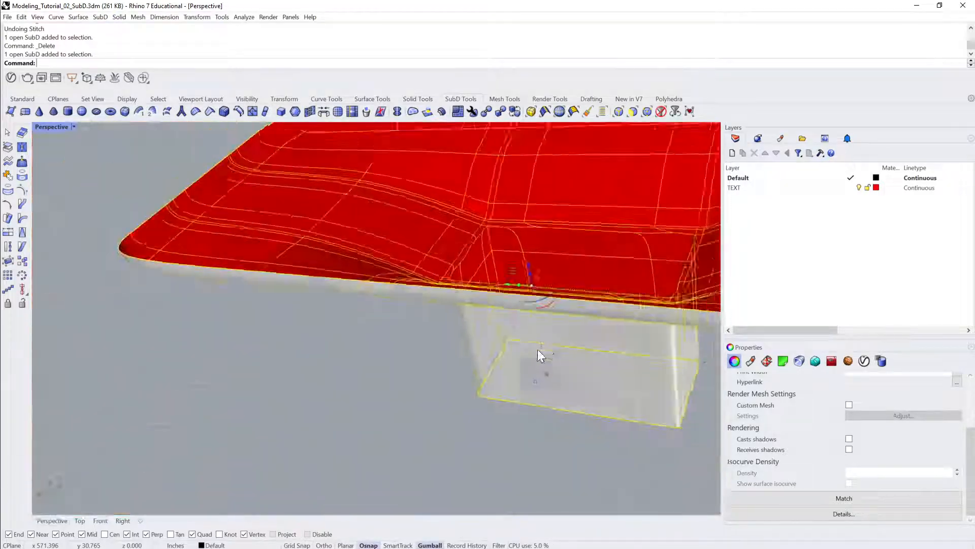
{"action": "scroll", "coordinate": [538, 349], "scroll_direction": "down", "scroll_amount": 4}
{"action": "left_click", "coordinate": [659, 373]}
{"action": "right_click_drag", "start_coordinate": [660, 374], "coordinate": [382, 296]}
{"action": "scroll", "coordinate": [555, 355], "scroll_direction": "up", "scroll_amount": 8}
{"action": "left_click", "coordinate": [553, 323]}
{"action": "left_click", "coordinate": [510, 341]}
{"action": "scroll", "coordinate": [510, 340], "scroll_direction": "up", "scroll_amount": 2}
{"action": "left_click", "coordinate": [382, 296]}
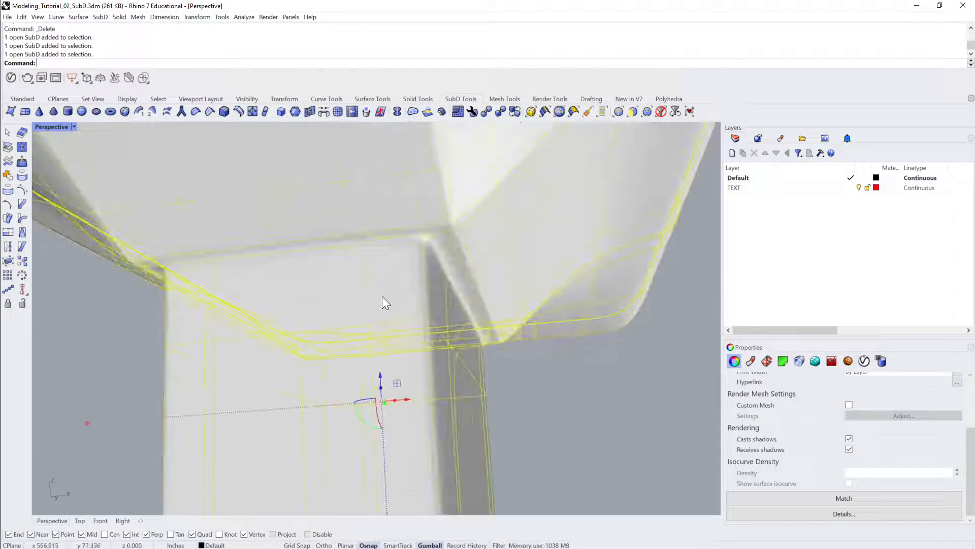
{"action": "key", "text": "Tab"}
{"action": "key", "text": "Escape"}
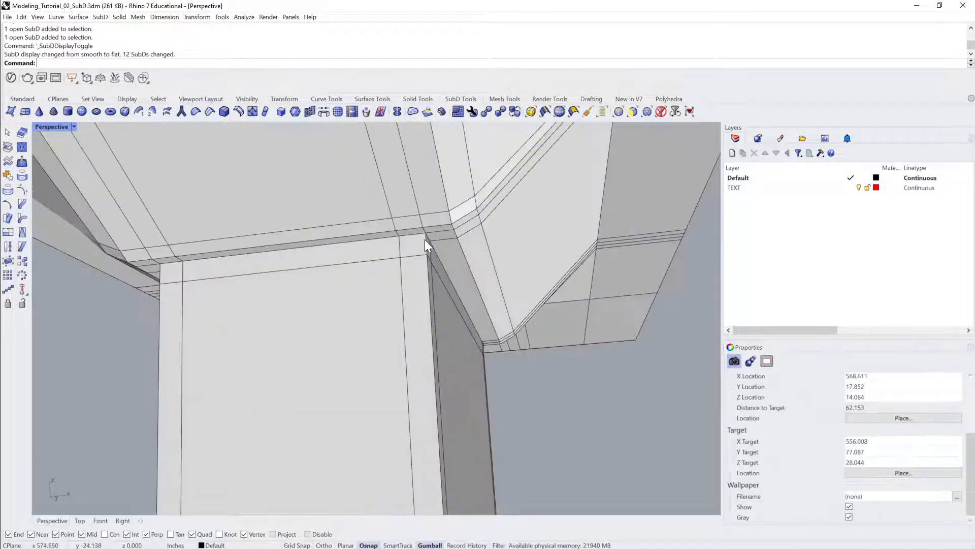
Lower the SubD vertex at the column's upper corner vertically with the gumball.
{"action": "scroll", "coordinate": [426, 238], "scroll_direction": "up", "scroll_amount": 2}
{"action": "left_click", "coordinate": [422, 230], "text": "ctrl+shift"}
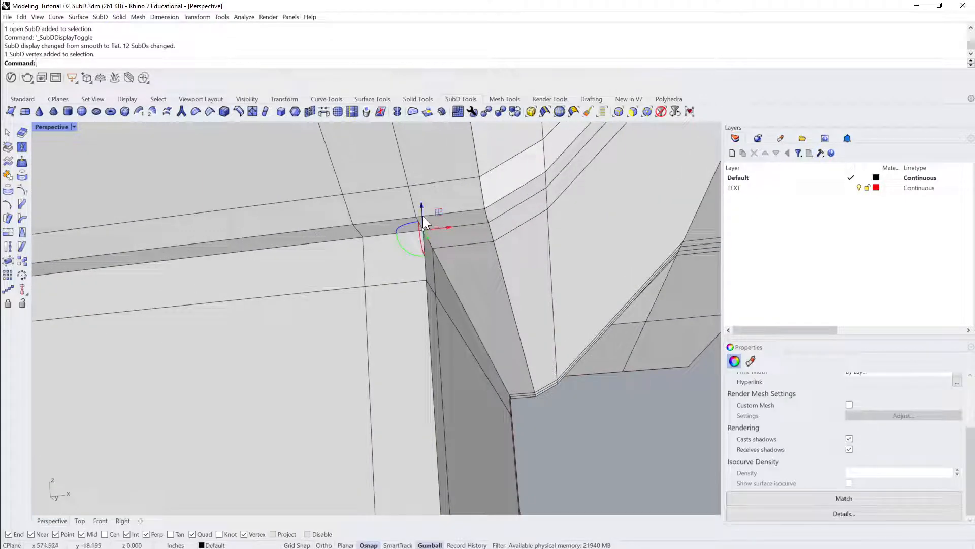
{"action": "mouse_move", "coordinate": [422, 209]}
{"action": "left_mouse_down"}
{"action": "mouse_move", "coordinate": [426, 243]}
{"action": "mouse_move", "coordinate": [425, 190]}
{"action": "mouse_move", "coordinate": [425, 249]}
{"action": "mouse_move", "coordinate": [427, 228]}
{"action": "left_mouse_up"}
{"action": "right_click_drag", "start_coordinate": [447, 299], "coordinate": [464, 310]}
{"action": "left_click", "coordinate": [447, 294]}
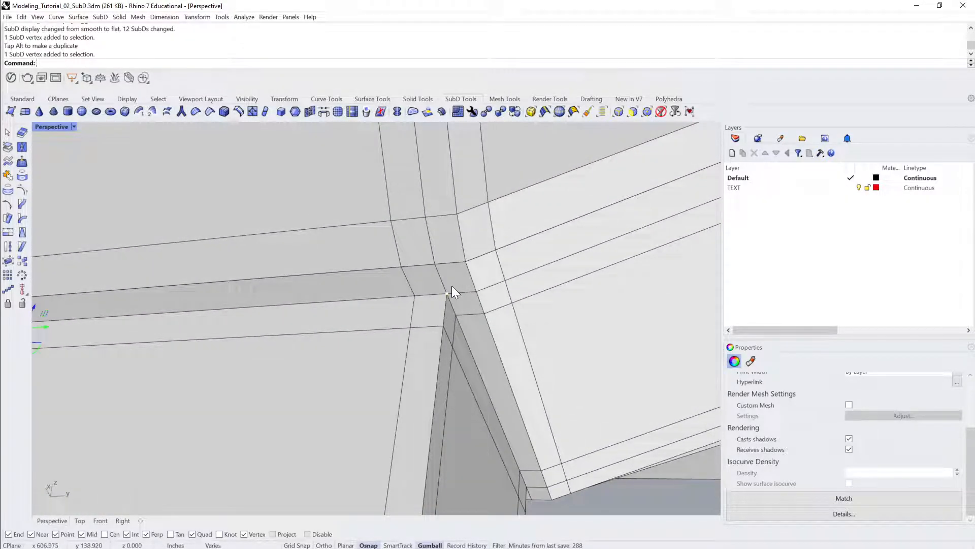
{"action": "left_click", "coordinate": [448, 293]}
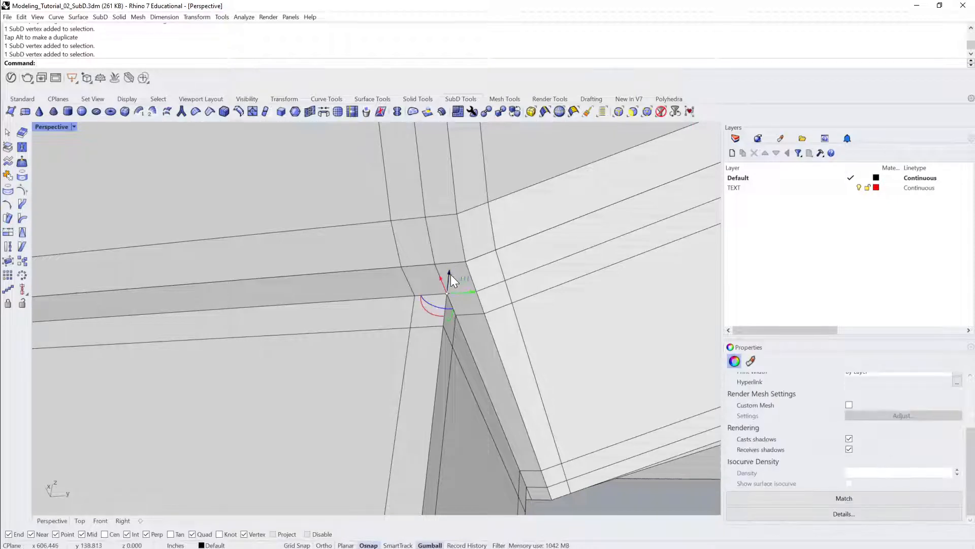
{"action": "left_click_drag", "start_coordinate": [450, 275], "coordinate": [426, 297]}
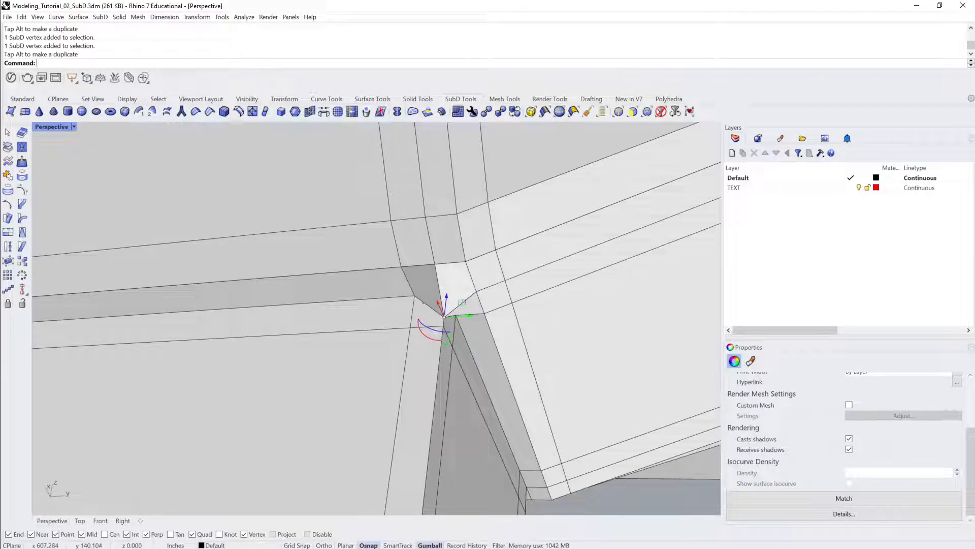
Add the neighbouring vertex at the column's upper corner to the selection, and raise both vertices vertically.
{"action": "left_click", "coordinate": [417, 294], "text": "ctrl+shift"}
{"action": "left_click_drag", "start_coordinate": [431, 287], "coordinate": [433, 270]}
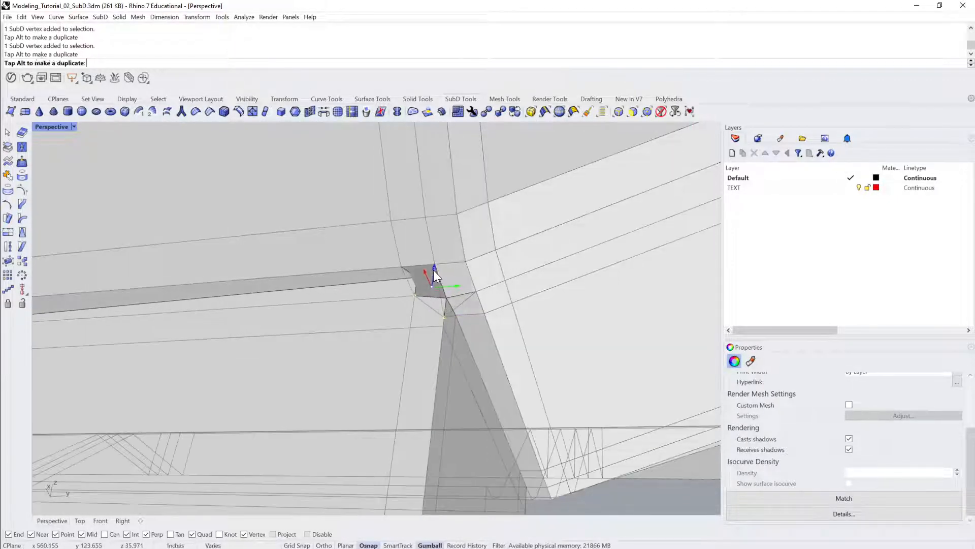
{"action": "right_click_drag", "start_coordinate": [434, 269], "coordinate": [507, 301]}
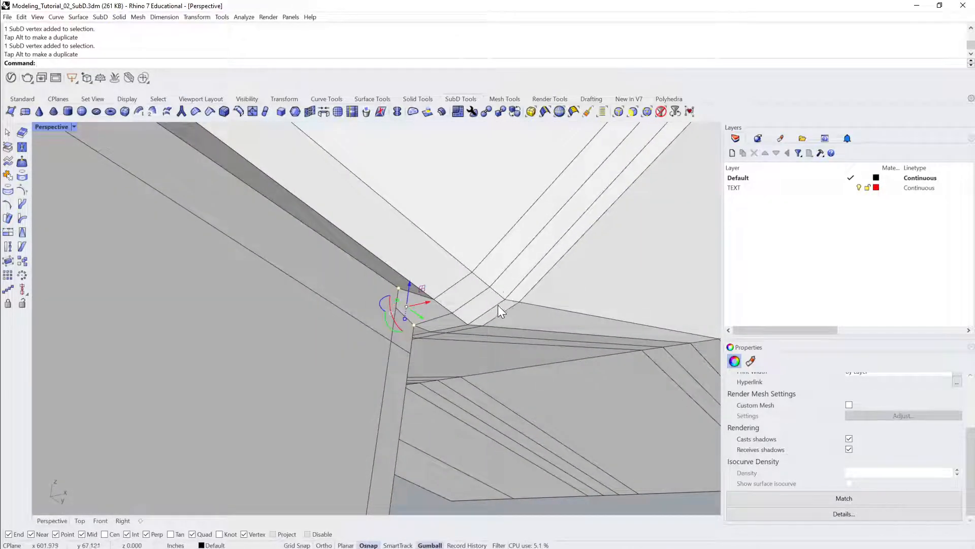
{"action": "key", "text": "Escape"}
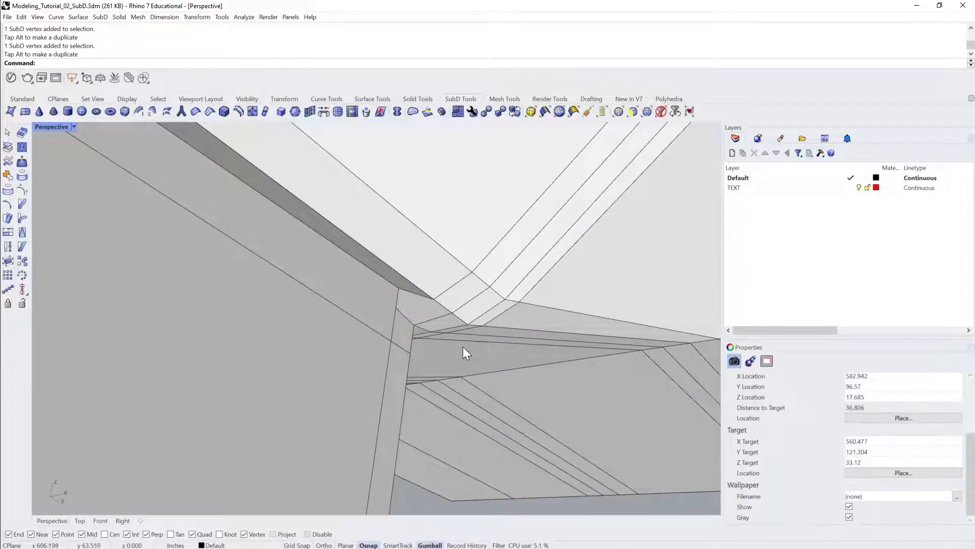
{"action": "right_click_drag", "start_coordinate": [423, 346], "coordinate": [441, 331]}
Undo the corner vertex moves, and delete the four-point face at the column's base.
{"action": "key", "text": "ctrl+z"}
{"action": "key", "text": "ctrl+z"}
{"action": "left_click", "coordinate": [443, 187]}
{"action": "left_click", "coordinate": [365, 235]}
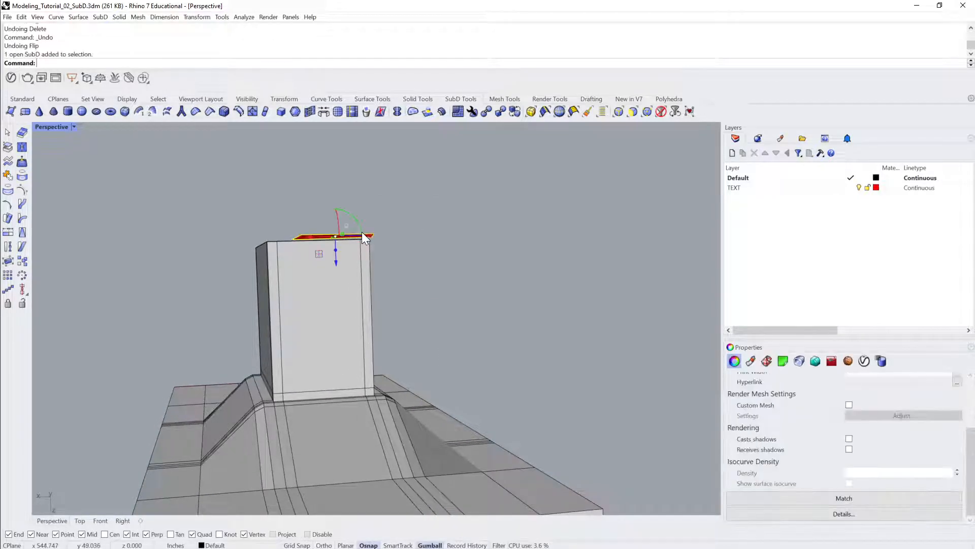
{"action": "key", "text": "Delete"}
Delete all the column's shaft faces down to the short collar at the flared slab junction.
{"action": "right_click_drag", "start_coordinate": [368, 232], "coordinate": [421, 239]}
{"action": "left_click_drag", "start_coordinate": [219, 303], "coordinate": [232, 298]}
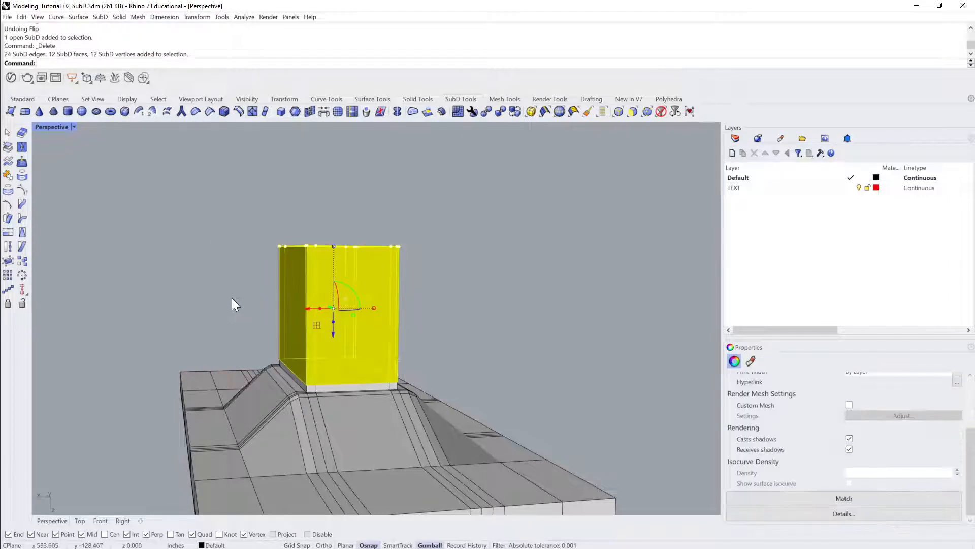
{"action": "right_click_drag", "start_coordinate": [475, 294], "coordinate": [476, 287]}
{"action": "key", "text": "Delete"}
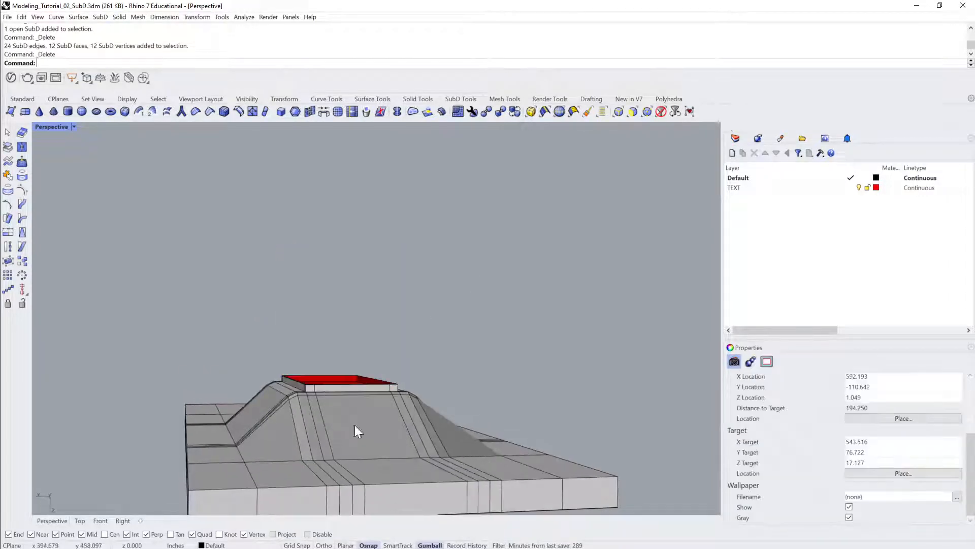
Delete the short collar's faces around the opening in the flared slab.
{"action": "scroll", "coordinate": [376, 371], "scroll_direction": "up", "scroll_amount": 5}
{"action": "left_click", "coordinate": [453, 364]}
{"action": "double_click", "coordinate": [462, 364], "text": "ctrl+shift"}
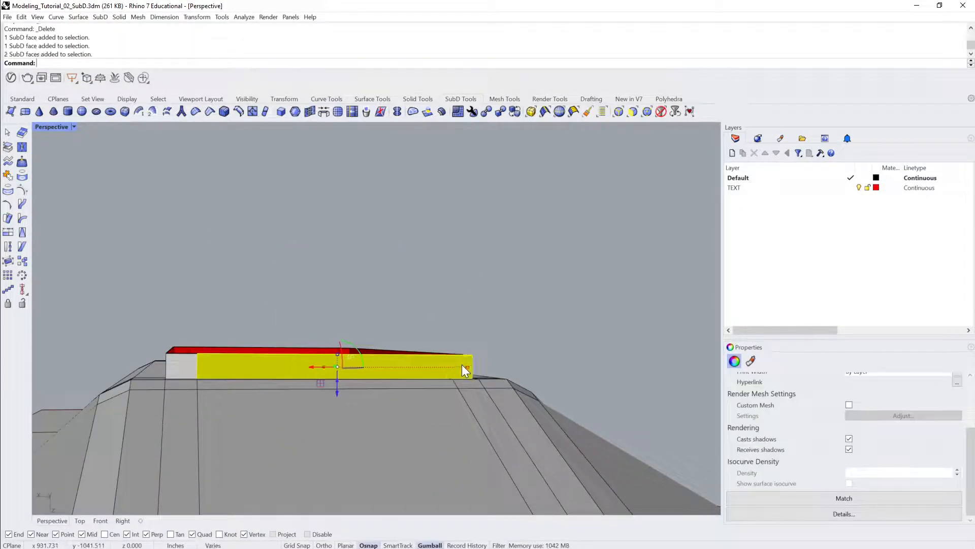
{"action": "right_click_drag", "start_coordinate": [257, 345], "coordinate": [292, 329]}
{"action": "mouse_move", "coordinate": [567, 326]}
{"action": "right_mouse_down"}
{"action": "mouse_move", "coordinate": [575, 340]}
{"action": "mouse_move", "coordinate": [571, 309]}
{"action": "right_mouse_up"}
{"action": "key", "text": "Escape"}
{"action": "left_click_drag", "start_coordinate": [519, 292], "coordinate": [181, 346]}
{"action": "right_click_drag", "start_coordinate": [332, 334], "coordinate": [428, 354]}
{"action": "key", "text": "Delete"}
Select the boundary edge loop of the slab's opening and extrude it vertically into a new column shaft.
{"action": "scroll", "coordinate": [440, 380], "scroll_direction": "up", "scroll_amount": 4}
{"action": "double_click", "coordinate": [446, 371]}
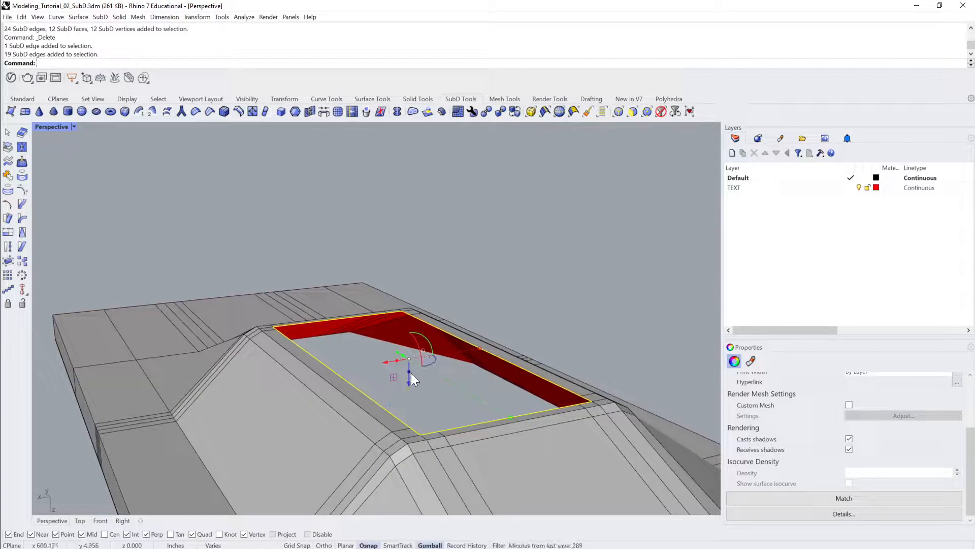
{"action": "left_click_drag", "start_coordinate": [407, 373], "coordinate": [446, 197], "text": "ctrl"}
{"action": "scroll", "coordinate": [436, 181], "scroll_direction": "down", "scroll_amount": 2}
{"action": "left_click", "coordinate": [599, 287]}
Examine the junction between the column and the flared slab in smooth SubD display, and return to flat display.
{"action": "right_click_drag", "start_coordinate": [599, 287], "coordinate": [429, 408]}
{"action": "left_click", "coordinate": [456, 320]}
{"action": "scroll", "coordinate": [455, 320], "scroll_direction": "up", "scroll_amount": 3}
{"action": "key", "text": "Tab"}
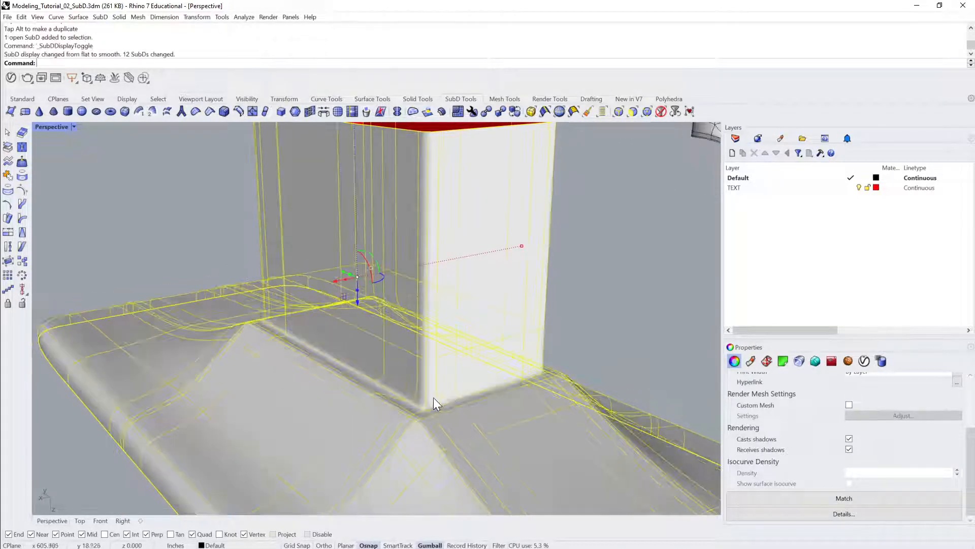
{"action": "left_click", "coordinate": [650, 304]}
{"action": "right_click_drag", "start_coordinate": [650, 304], "coordinate": [529, 362]}
{"action": "scroll", "coordinate": [544, 365], "scroll_direction": "up", "scroll_amount": 2}
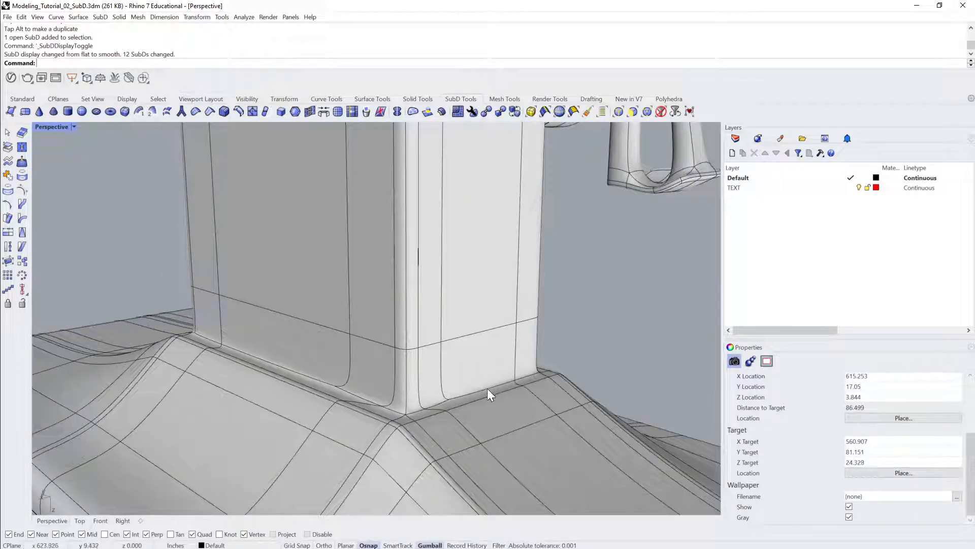
{"action": "key", "text": "Tab"}
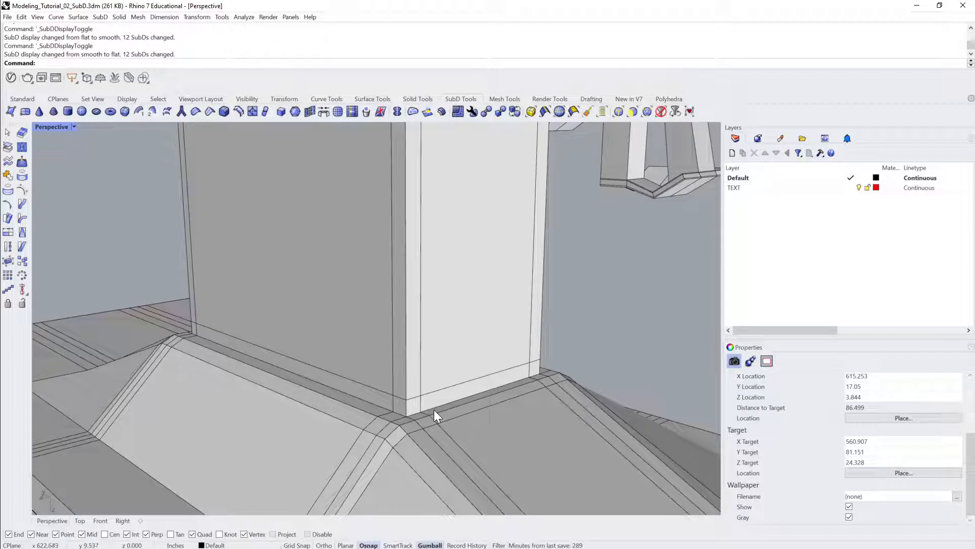
Try to select the complete edge loop where the column's base meets the flared slab.
{"action": "double_click", "coordinate": [435, 407], "text": "ctrl+shift"}
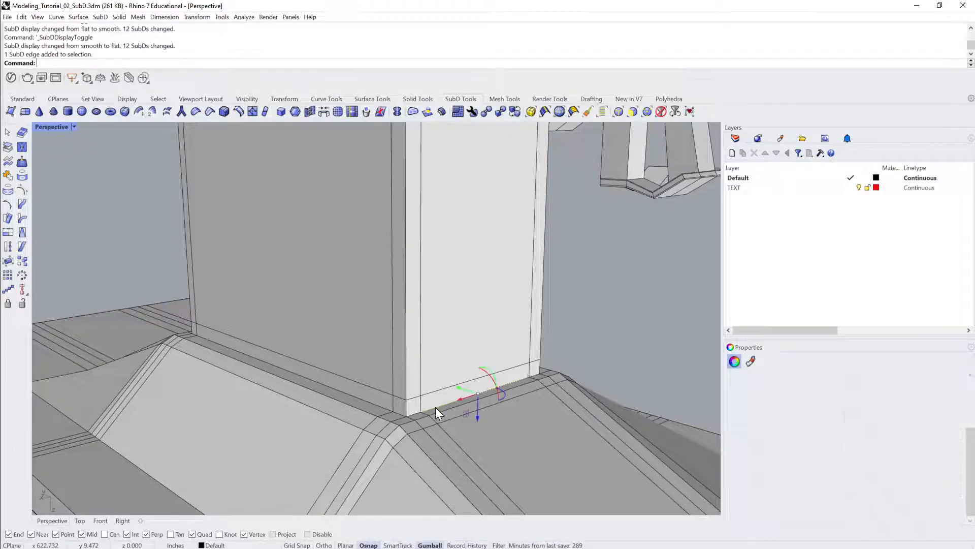
{"action": "left_click", "coordinate": [409, 416], "text": "ctrl+shift"}
{"action": "key", "text": "Escape"}
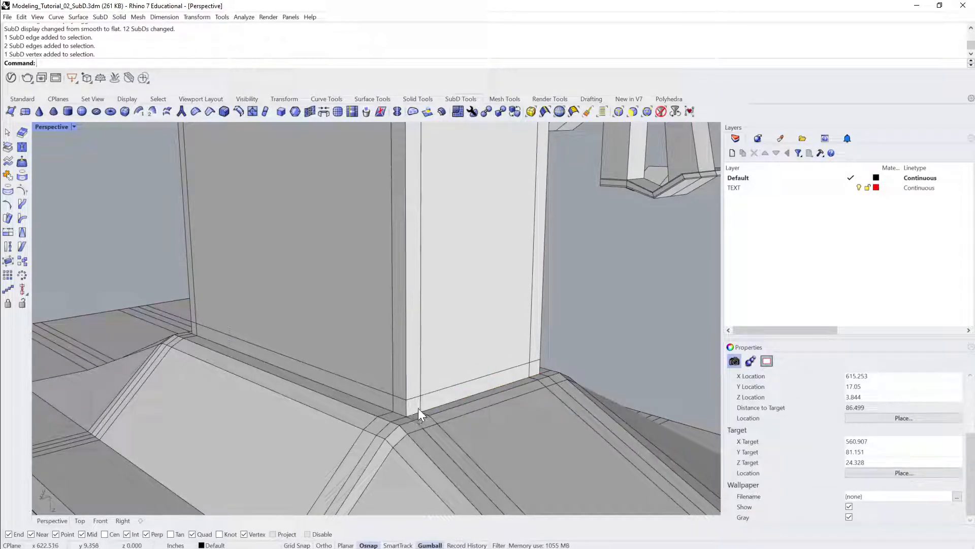
{"action": "double_click", "coordinate": [416, 410], "text": "ctrl+shift"}
{"action": "key", "text": "Escape"}
{"action": "scroll", "coordinate": [416, 413], "scroll_direction": "up", "scroll_amount": 2}
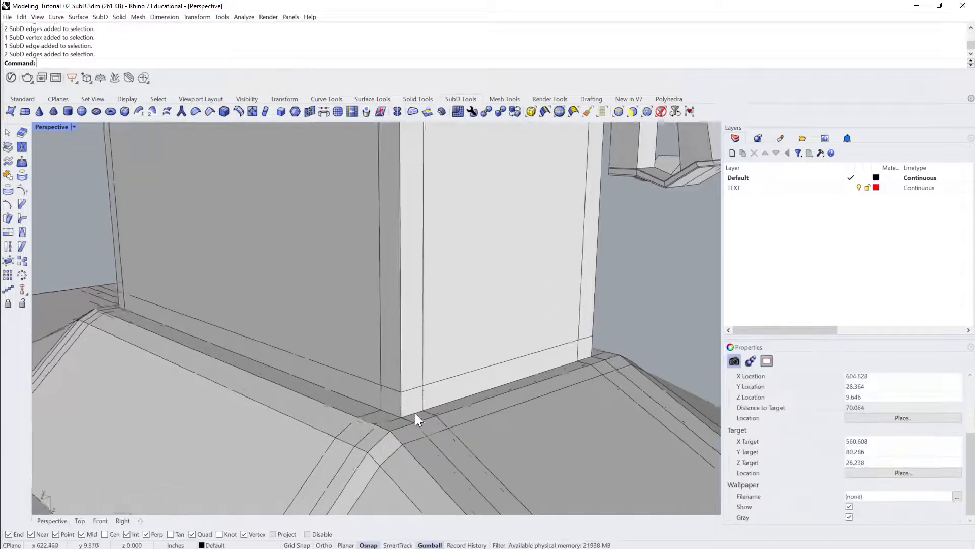
{"action": "scroll", "coordinate": [416, 413], "scroll_direction": "up", "scroll_amount": 2}
{"action": "double_click", "coordinate": [407, 417], "text": "ctrl+shift"}
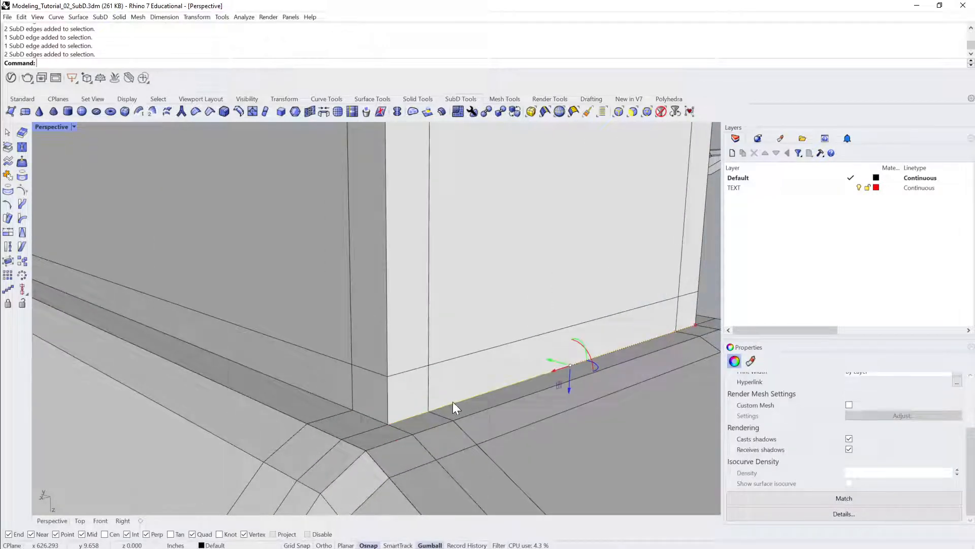
{"action": "right_click_drag", "start_coordinate": [595, 304], "coordinate": [667, 299]}
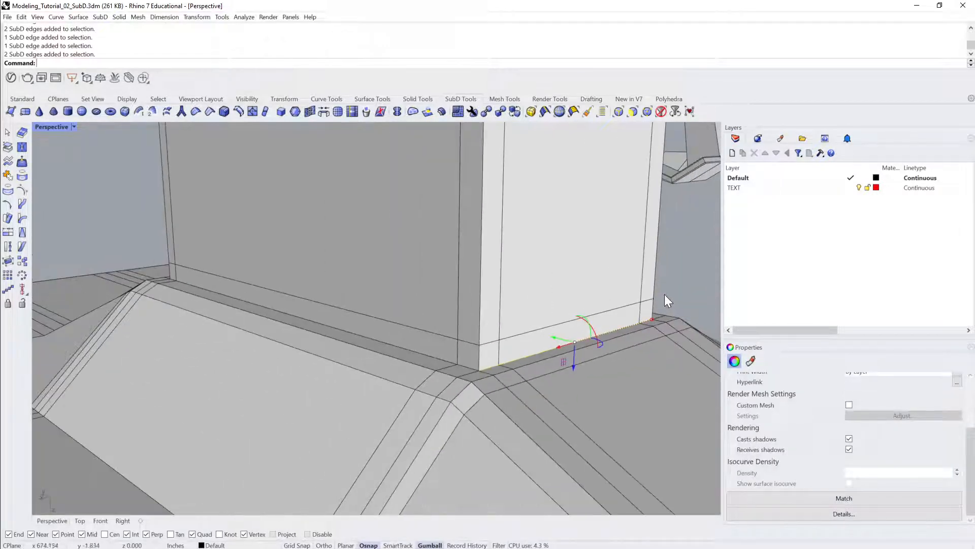
Step back to the open slab junction without the shaft, and raise the opening's boundary edge loop slightly.
{"action": "key", "text": "ctrl+z"}
{"action": "key", "text": "ctrl+z"}
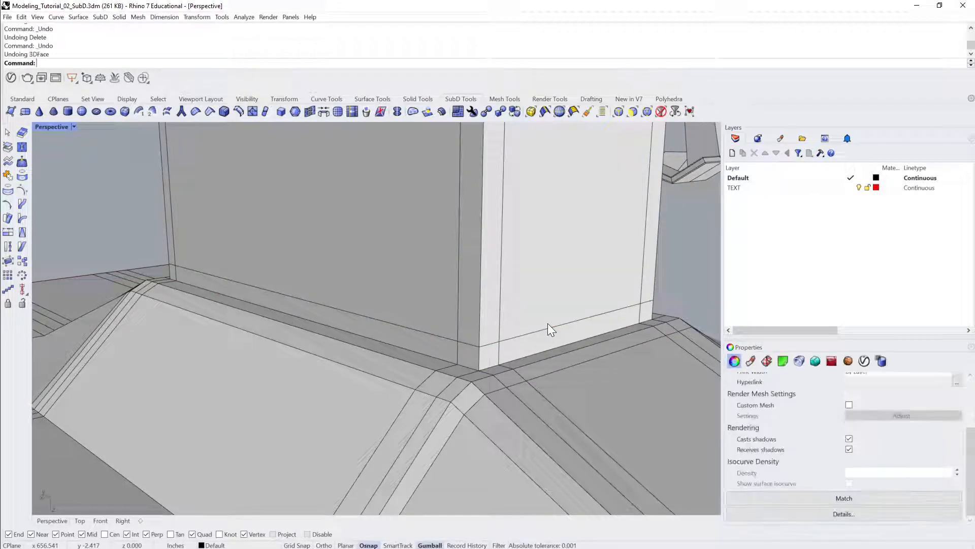
{"action": "key", "text": "ctrl+y"}
{"action": "key", "text": "ctrl+y"}
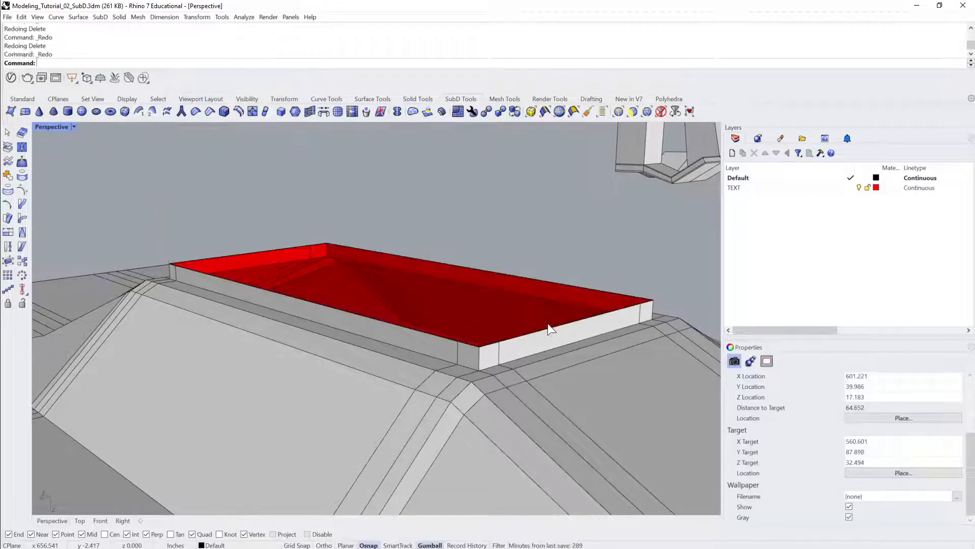
{"action": "double_click", "coordinate": [538, 351], "text": "ctrl+shift"}
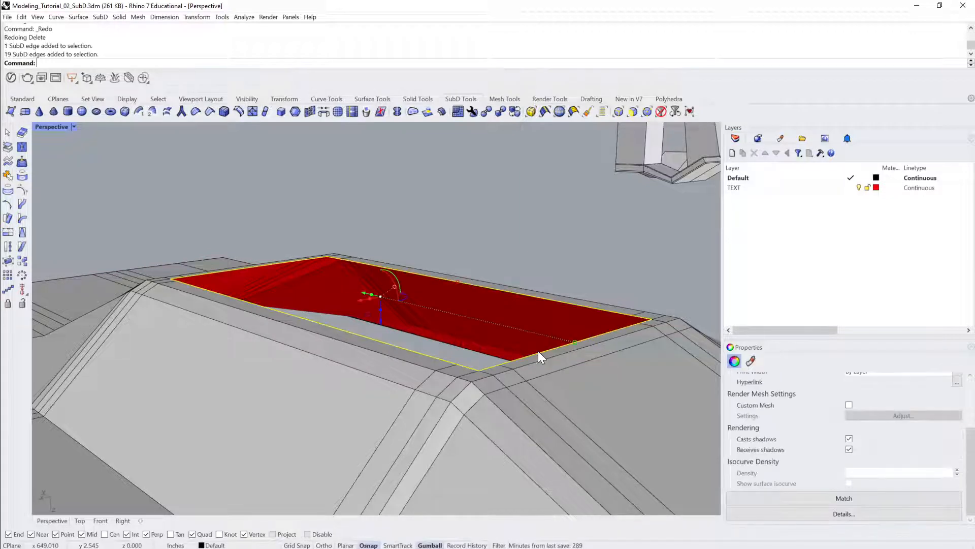
{"action": "left_click_drag", "start_coordinate": [381, 319], "coordinate": [382, 307]}
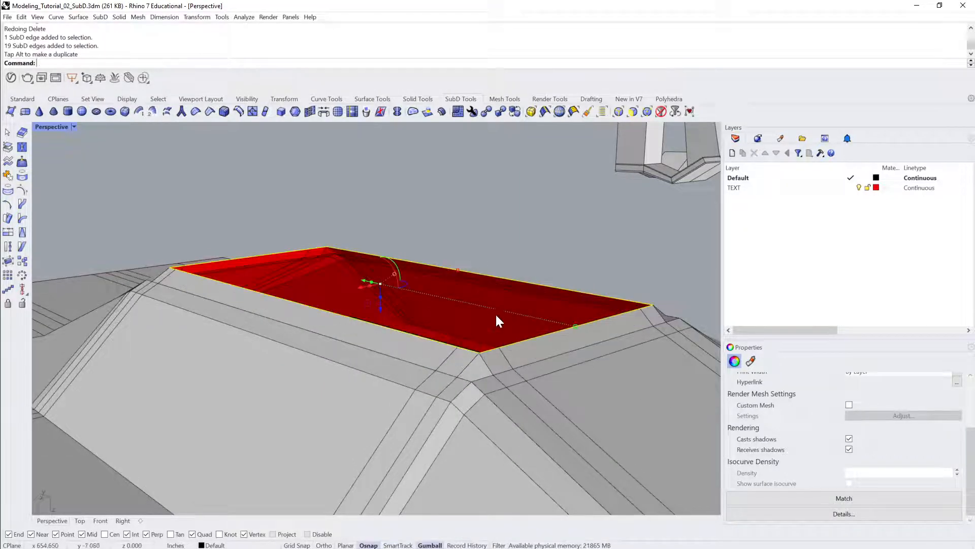
{"action": "key", "text": "Escape"}
Extrude the opening's boundary loop vertically by a short segment, and extrude it again into a full column shaft.
{"action": "double_click", "coordinate": [551, 333]}
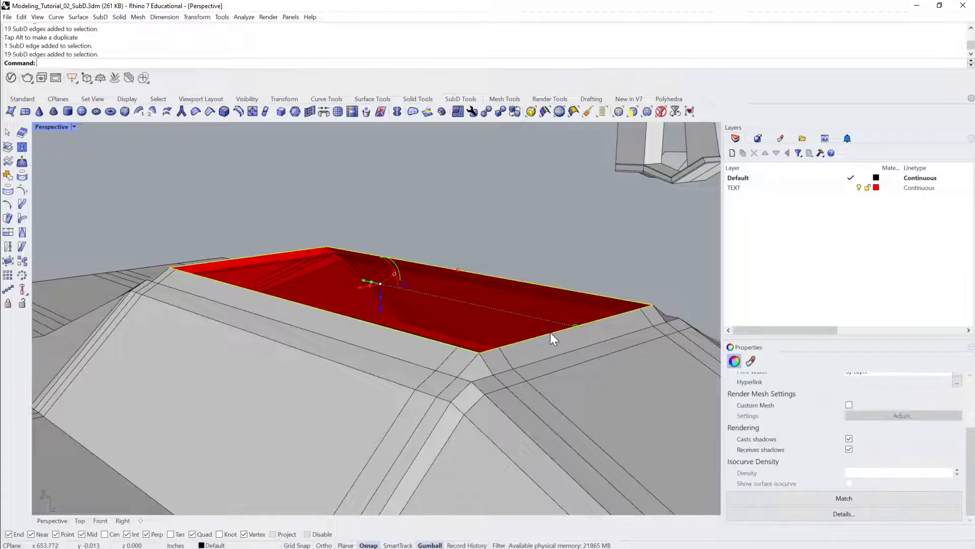
{"action": "left_click_drag", "start_coordinate": [384, 304], "coordinate": [389, 249], "text": "ctrl"}
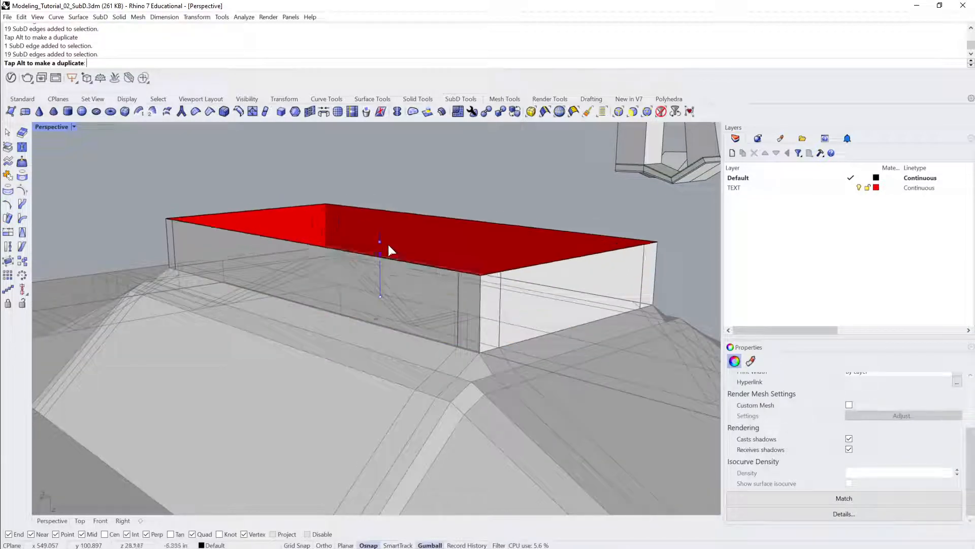
{"action": "scroll", "coordinate": [390, 249], "scroll_direction": "down", "scroll_amount": 4}
{"action": "left_click_drag", "start_coordinate": [385, 302], "coordinate": [386, 147], "text": "ctrl"}
{"action": "left_click", "coordinate": [553, 243]}
Examine the rebuilt column and its flared junction from several sides in smooth display, and return to flat display.
{"action": "left_click", "coordinate": [441, 283]}
{"action": "right_click_drag", "start_coordinate": [441, 283], "coordinate": [495, 332]}
{"action": "left_click", "coordinate": [538, 264]}
{"action": "right_click_drag", "start_coordinate": [537, 264], "coordinate": [464, 316]}
{"action": "left_click", "coordinate": [465, 324]}
{"action": "key", "text": "Tab"}
{"action": "left_click", "coordinate": [581, 230]}
{"action": "right_click_drag", "start_coordinate": [581, 230], "coordinate": [452, 294]}
{"action": "left_click", "coordinate": [409, 312]}
{"action": "key", "text": "Tab"}
{"action": "key", "text": "Escape"}
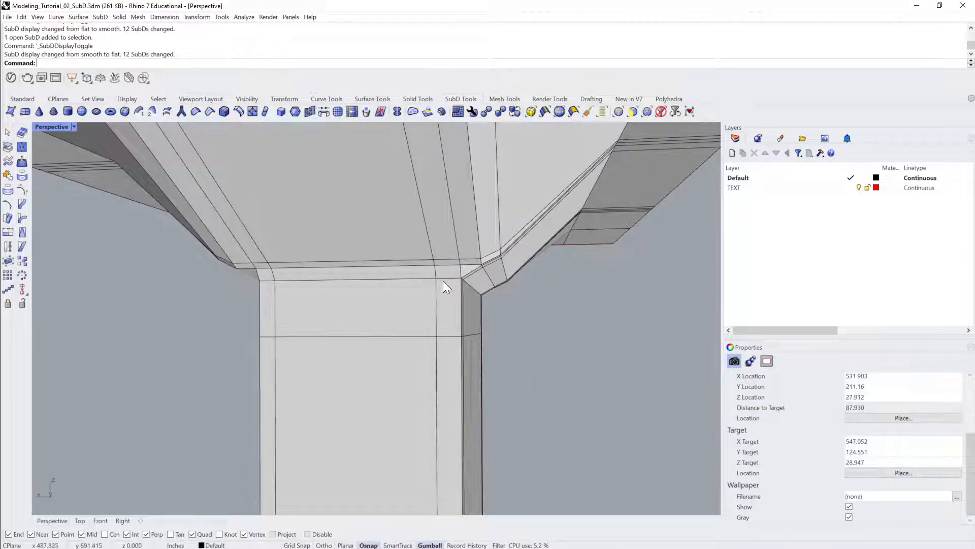
Try to select the whole ring of junction edges between the column and the slab in the Perspective view.
{"action": "left_click", "coordinate": [447, 279], "text": "ctrl+shift"}
{"action": "right_click_drag", "start_coordinate": [584, 294], "coordinate": [411, 318]}
{"action": "scroll", "coordinate": [412, 317], "scroll_direction": "down", "scroll_amount": 3}
{"action": "right_click_drag", "start_coordinate": [629, 300], "coordinate": [615, 290]}
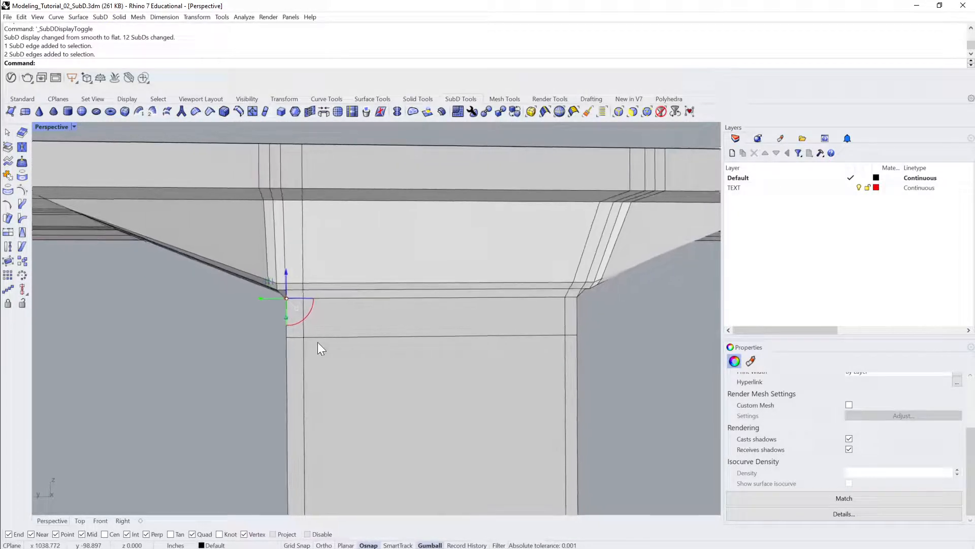
{"action": "left_click_drag", "start_coordinate": [255, 313], "coordinate": [629, 290]}
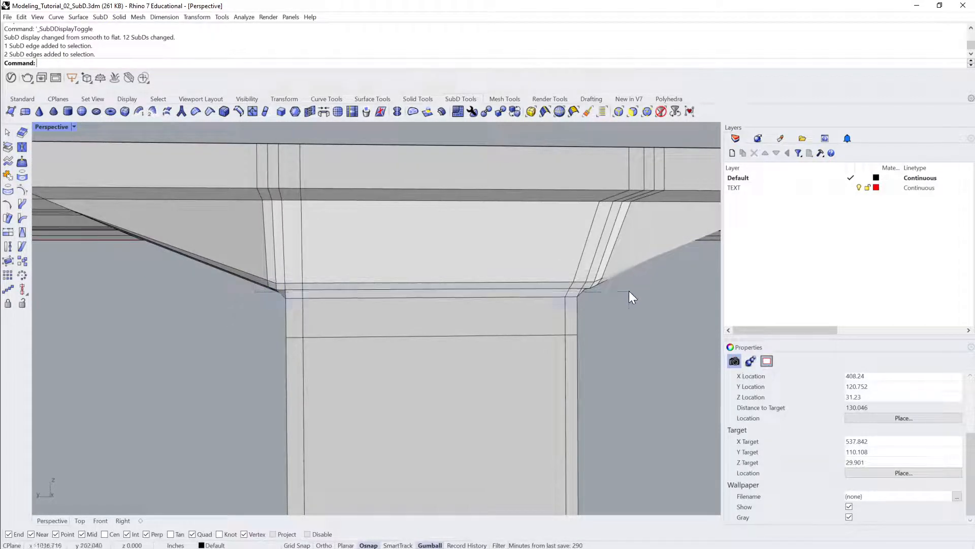
{"action": "key", "text": "Escape"}
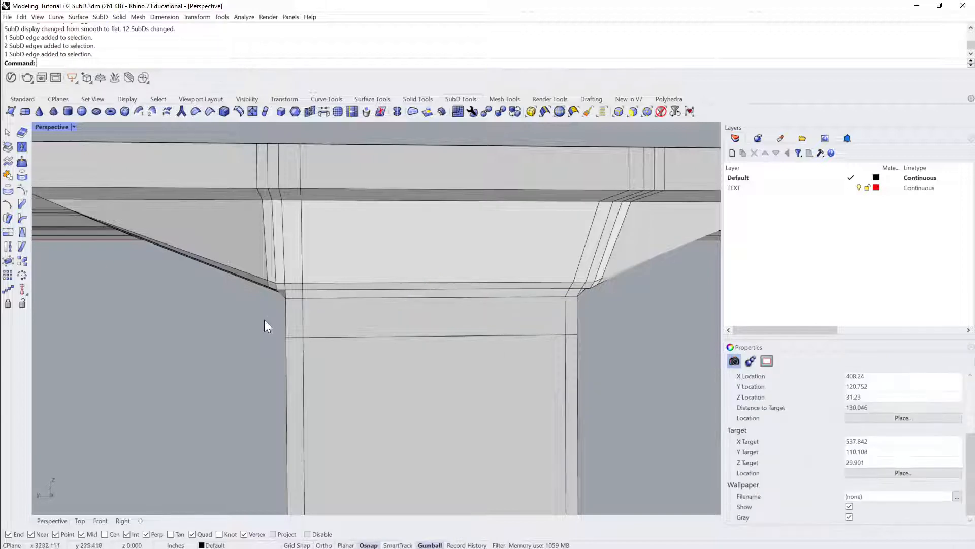
{"action": "left_click_drag", "start_coordinate": [267, 317], "coordinate": [604, 291], "text": "ctrl+shift"}
{"action": "left_click", "coordinate": [602, 318]}
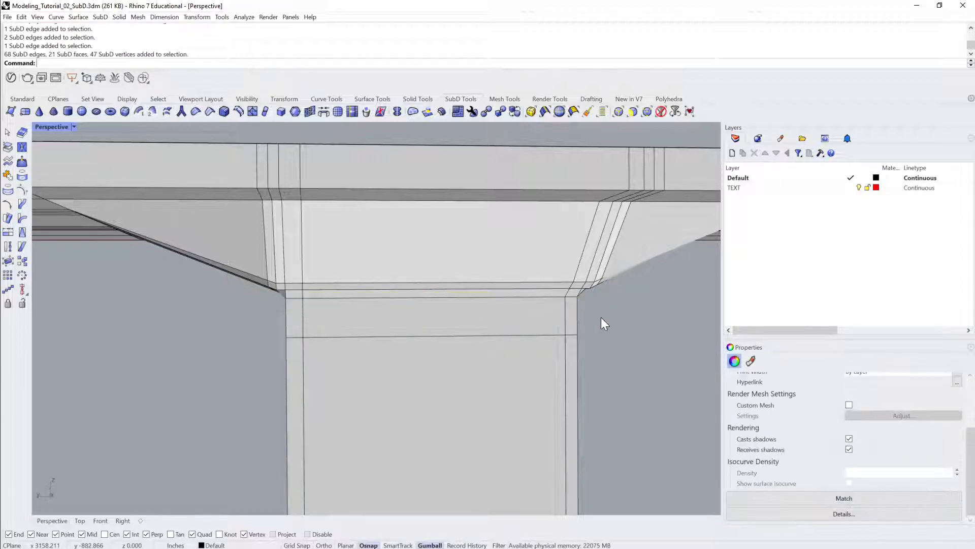
{"action": "left_click", "coordinate": [548, 309]}
Select the full ring of edges and vertices at the column junction in the Front view.
{"action": "left_click", "coordinate": [100, 520]}
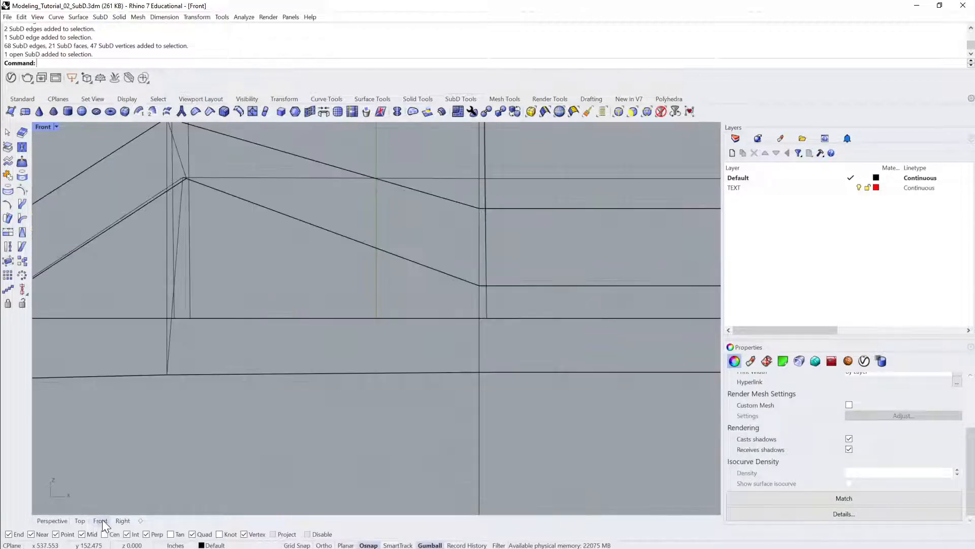
{"action": "scroll", "coordinate": [321, 386], "scroll_direction": "down", "scroll_amount": 5}
{"action": "right_click_drag", "start_coordinate": [321, 385], "coordinate": [309, 327]}
{"action": "right_click_drag", "start_coordinate": [635, 304], "coordinate": [158, 326]}
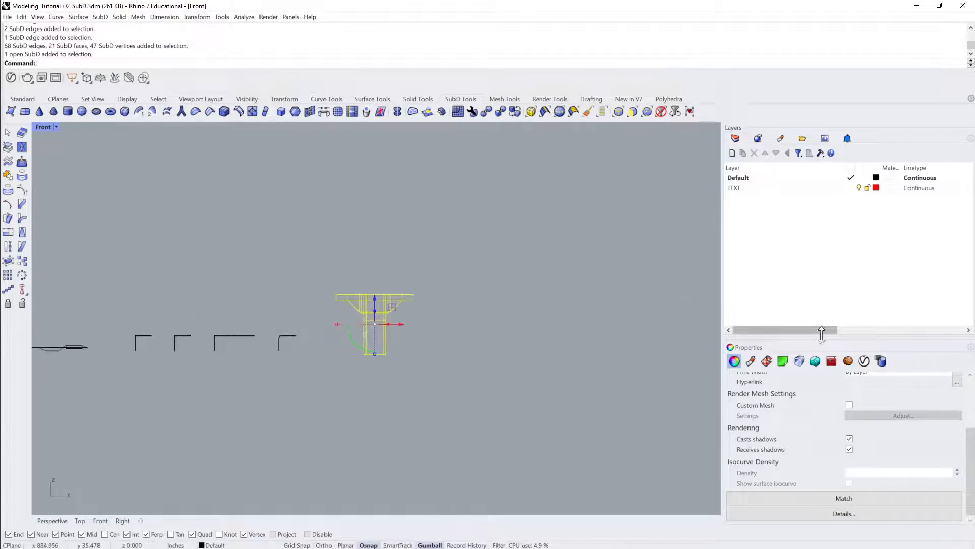
{"action": "scroll", "coordinate": [562, 371], "scroll_direction": "up", "scroll_amount": 9}
{"action": "right_click_drag", "start_coordinate": [366, 339], "coordinate": [124, 420]}
{"action": "scroll", "coordinate": [487, 397], "scroll_direction": "up", "scroll_amount": 10}
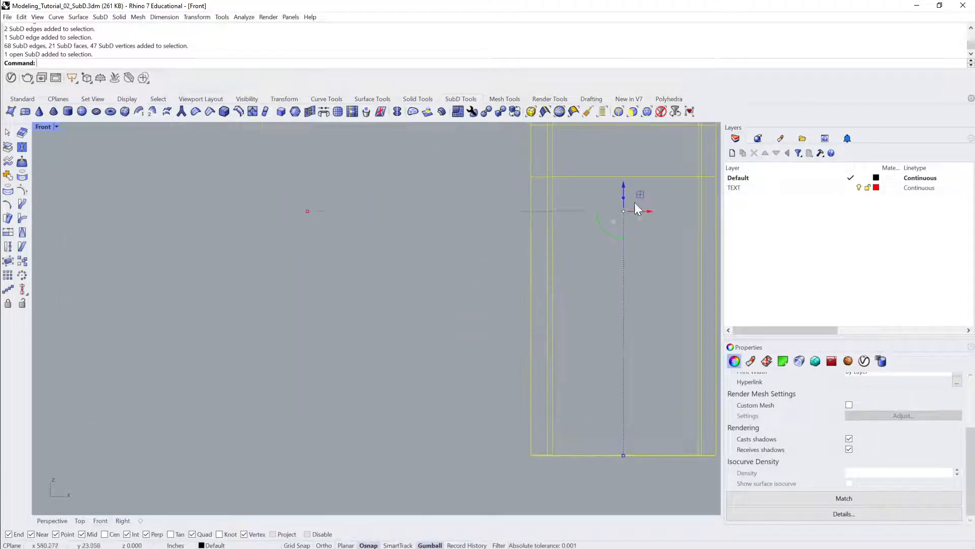
{"action": "right_click_drag", "start_coordinate": [632, 214], "coordinate": [462, 399]}
{"action": "key", "text": "Escape"}
{"action": "scroll", "coordinate": [523, 328], "scroll_direction": "up", "scroll_amount": 2}
{"action": "left_click_drag", "start_coordinate": [257, 339], "coordinate": [598, 291], "text": "ctrl+shift"}
Lower and scale the selected junction loop with the gumball, checking the column's shape in smooth display.
{"action": "key", "text": "Tab"}
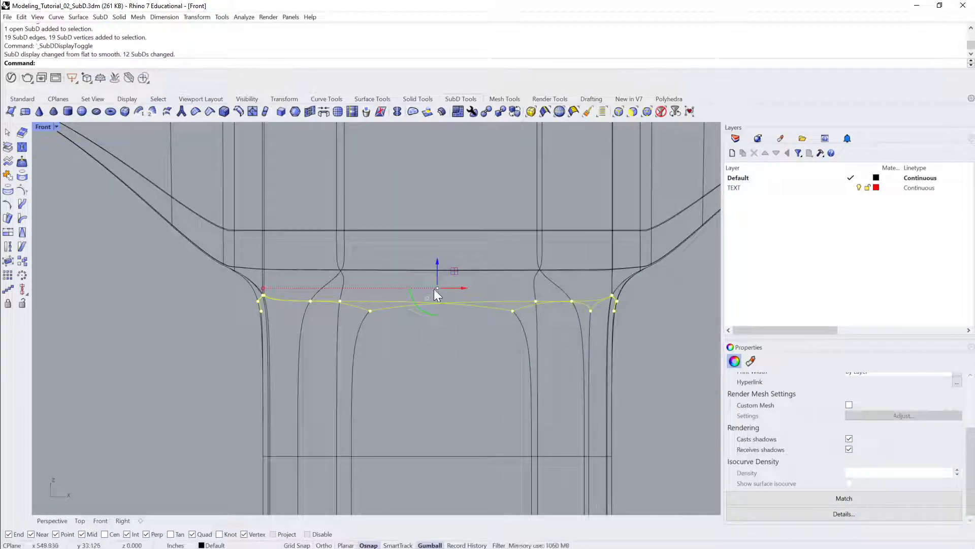
{"action": "scroll", "coordinate": [438, 289], "scroll_direction": "up", "scroll_amount": 2}
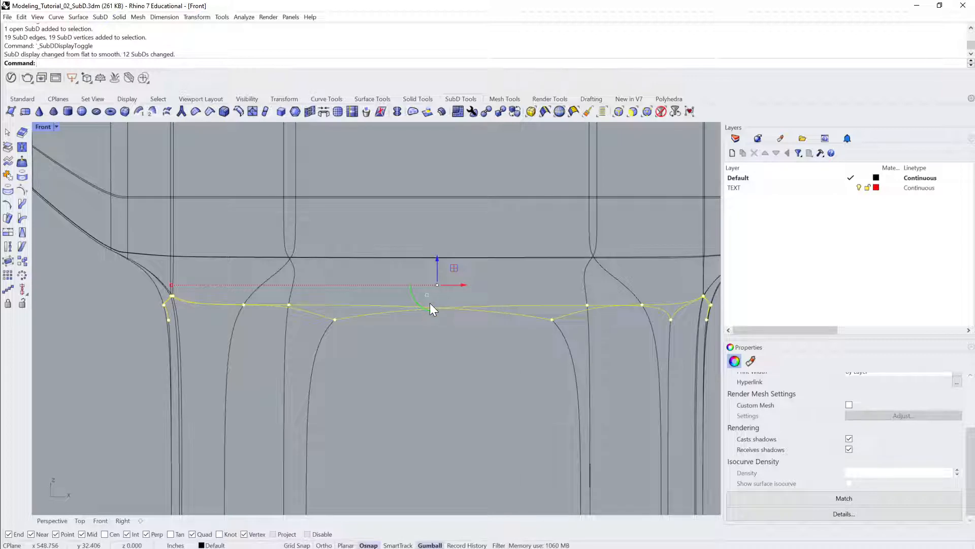
{"action": "left_click_drag", "start_coordinate": [436, 263], "coordinate": [458, 272]}
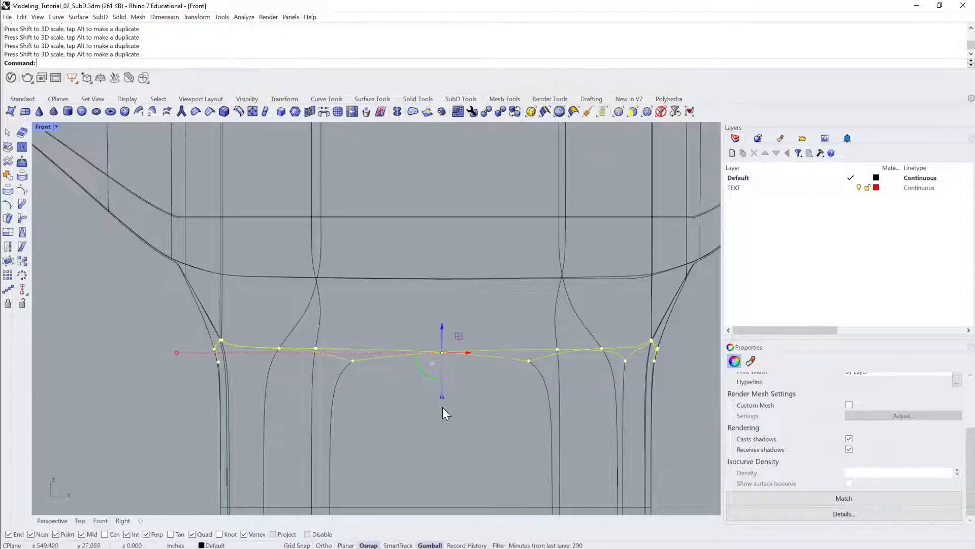
{"action": "key", "text": "Tab"}
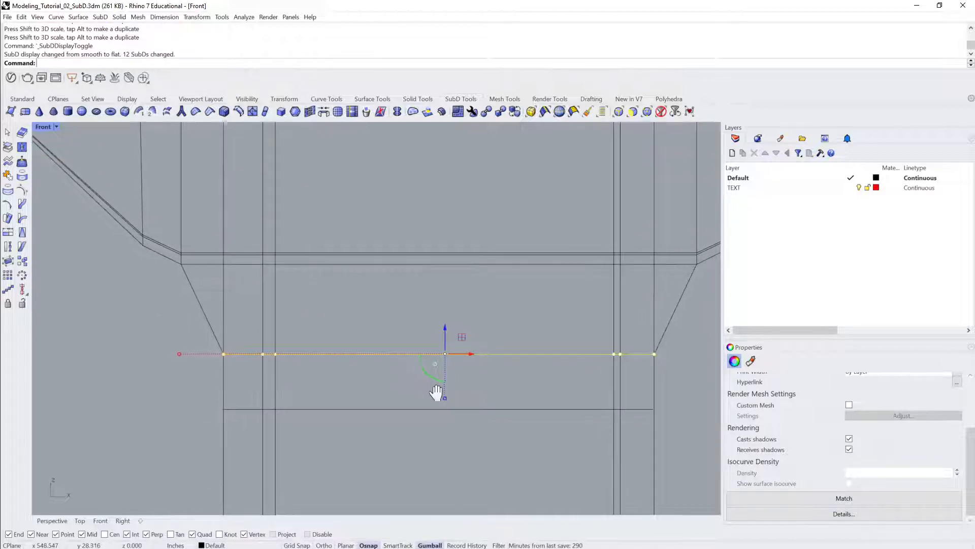
{"action": "right_click_drag", "start_coordinate": [438, 391], "coordinate": [383, 338]}
{"action": "left_click", "coordinate": [60, 520]}
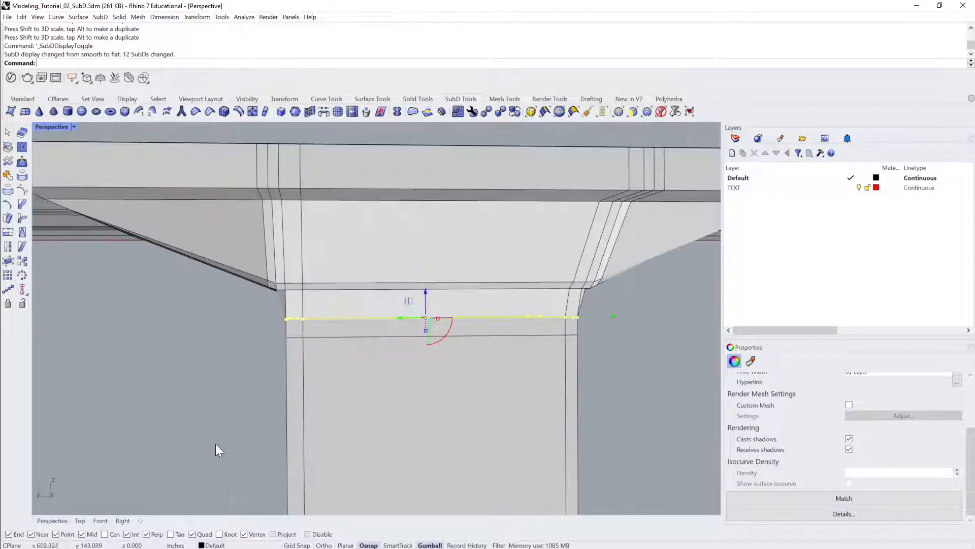
{"action": "key", "text": "Tab"}
{"action": "right_click_drag", "start_coordinate": [312, 413], "coordinate": [417, 352]}
{"action": "scroll", "coordinate": [410, 337], "scroll_direction": "up", "scroll_amount": 3}
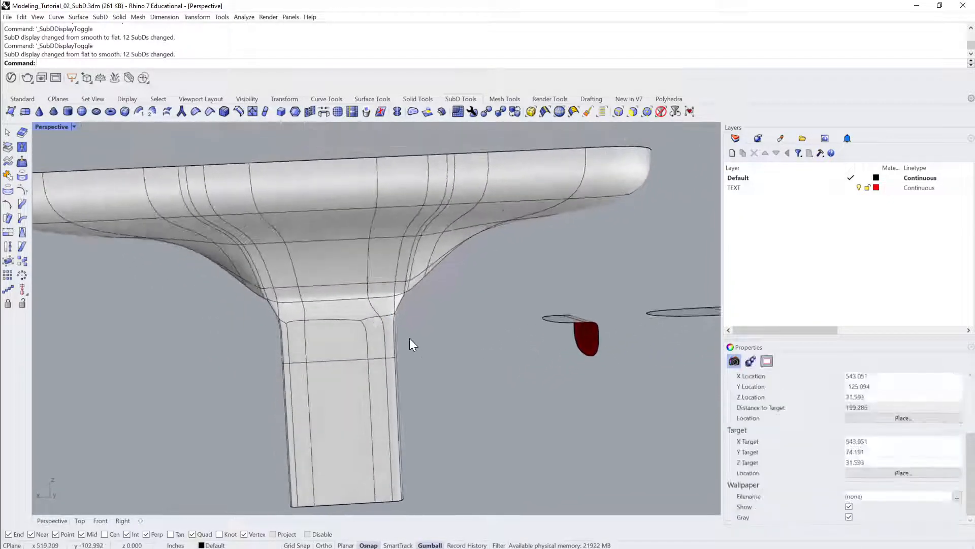
Undo the junction loop scaling and the earlier column edits, including the stitch, back past the inserted edges.
{"action": "key", "text": "ctrl+z"}
{"action": "key", "text": "ctrl+z"}
{"action": "key", "text": "ctrl+z"}
{"action": "key", "text": "ctrl+z"}
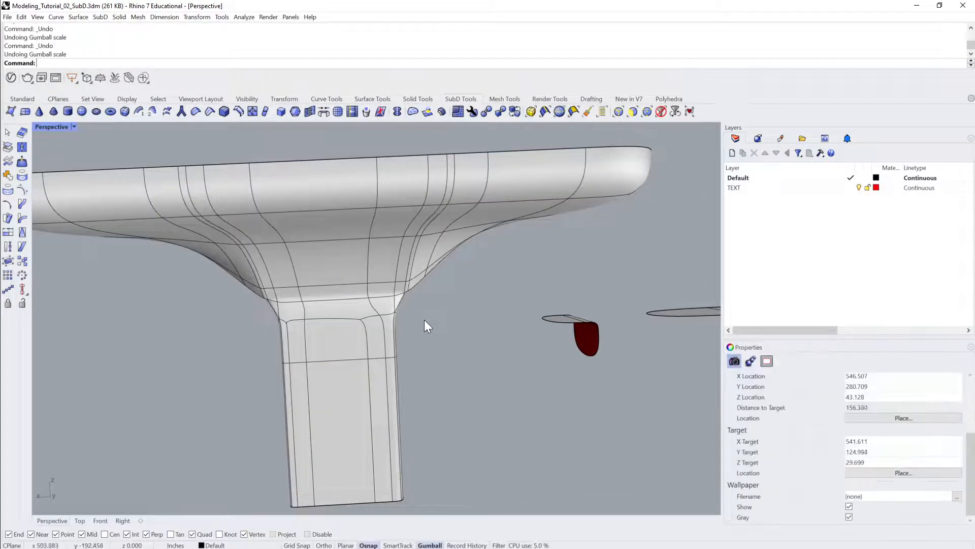
{"action": "right_click_drag", "start_coordinate": [420, 322], "coordinate": [412, 267]}
{"action": "key", "text": "ctrl+z"}
{"action": "key", "text": "ctrl+z"}
{"action": "scroll", "coordinate": [412, 315], "scroll_direction": "up", "scroll_amount": 2}
{"action": "key", "text": "ctrl+z"}
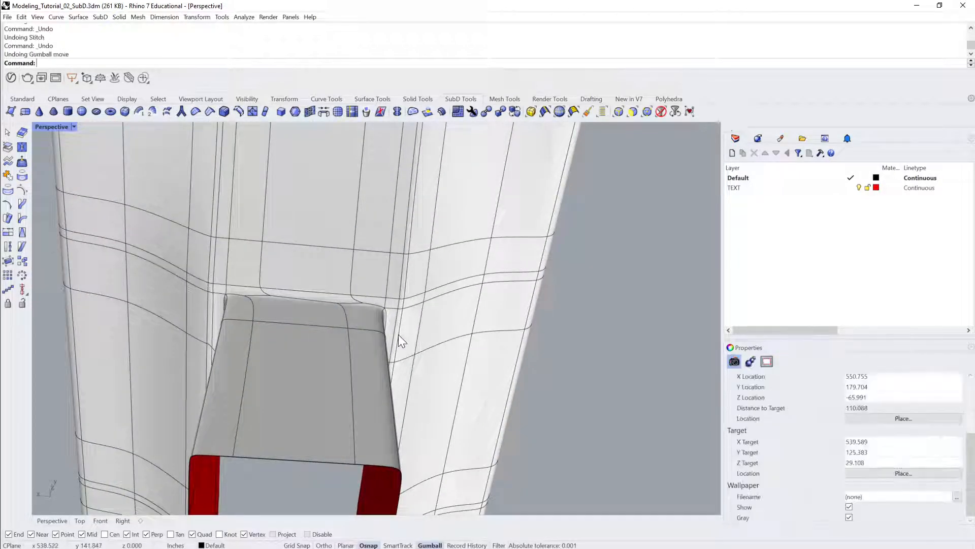
{"action": "key", "text": "ctrl+z"}
{"action": "key", "text": "ctrl+z"}
{"action": "right_click_drag", "start_coordinate": [398, 333], "coordinate": [378, 200]}
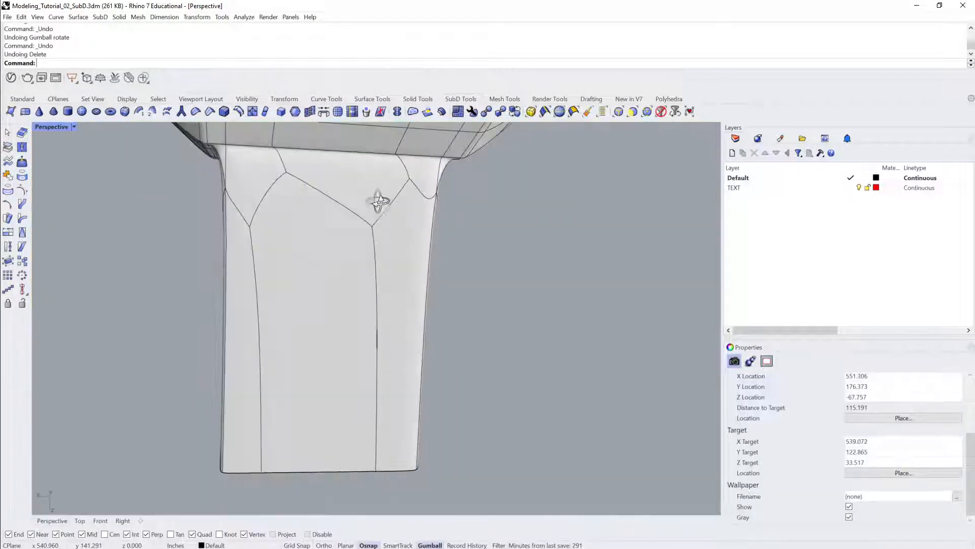
{"action": "scroll", "coordinate": [410, 265], "scroll_direction": "down", "scroll_amount": 5}
{"action": "right_click_drag", "start_coordinate": [411, 264], "coordinate": [399, 267]}
{"action": "key", "text": "ctrl+z"}
{"action": "key", "text": "ctrl+z"}
{"action": "key", "text": "ctrl+z"}
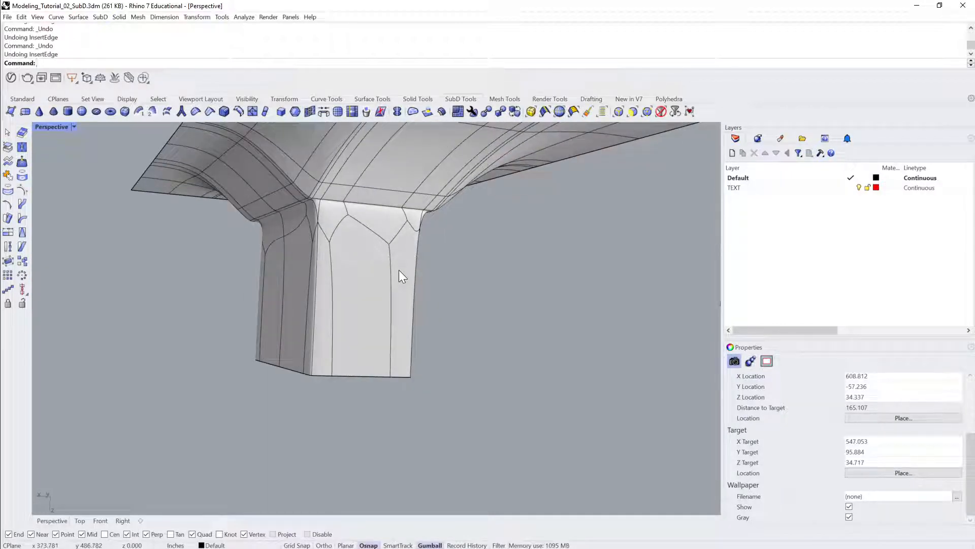
Redo the edits up to the extrusion of the plain column shaft, and switch the SubDs to flat display.
{"action": "key", "text": "ctrl+y"}
{"action": "key", "text": "ctrl+y"}
{"action": "key", "text": "ctrl+y"}
{"action": "key", "text": "ctrl+y"}
{"action": "key", "text": "ctrl+y"}
{"action": "key", "text": "ctrl+y"}
{"action": "right_click_drag", "start_coordinate": [400, 269], "coordinate": [480, 246]}
{"action": "left_click", "coordinate": [349, 315]}
{"action": "key", "text": "Tab"}
{"action": "key", "text": "Escape"}
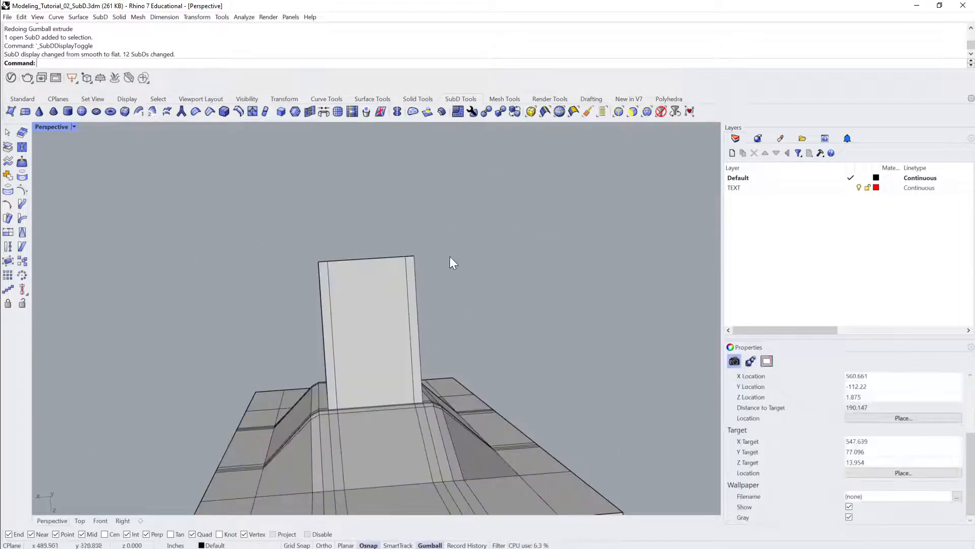
Delete the extruded column shaft so only the slab with its rectangular opening remains.
{"action": "left_click_drag", "start_coordinate": [453, 214], "coordinate": [251, 322]}
{"action": "key", "text": "Delete"}
{"action": "right_click_drag", "start_coordinate": [322, 305], "coordinate": [487, 390]}
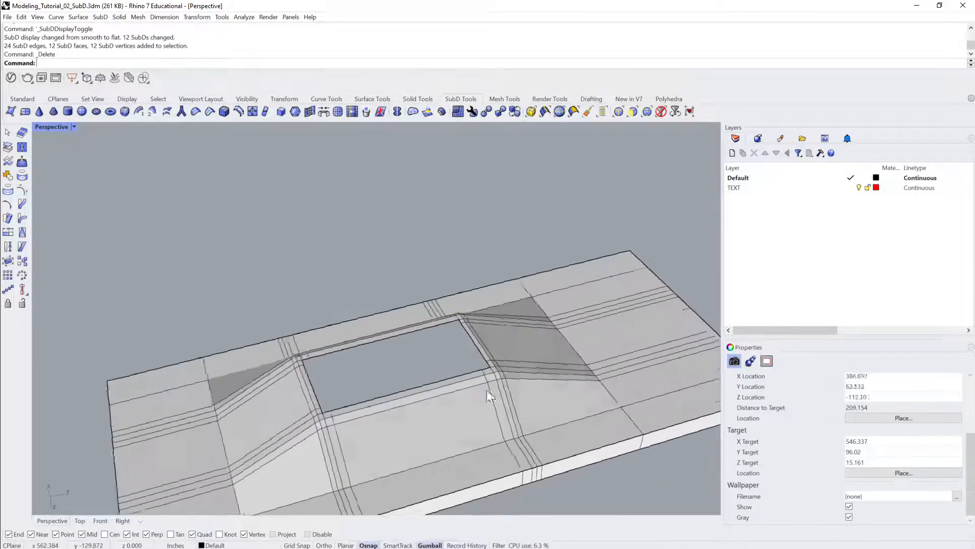
Show the slab SubD's control points around the corner of the rectangular opening.
{"action": "scroll", "coordinate": [435, 402], "scroll_direction": "up", "scroll_amount": 5}
{"action": "left_click", "coordinate": [498, 367]}
{"action": "scroll", "coordinate": [438, 387], "scroll_direction": "up", "scroll_amount": 3}
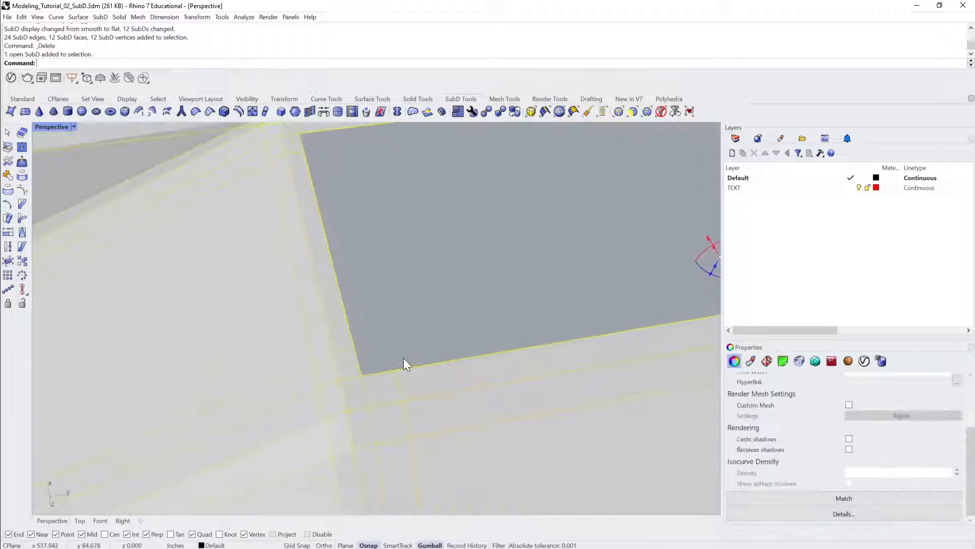
{"action": "key", "text": "F10"}
{"action": "left_click", "coordinate": [401, 364]}
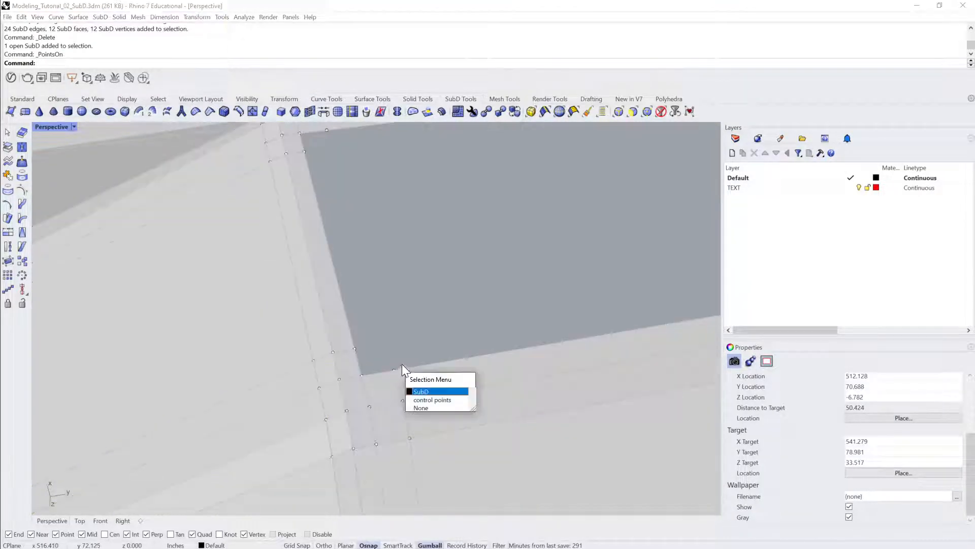
{"action": "key", "text": "Return"}
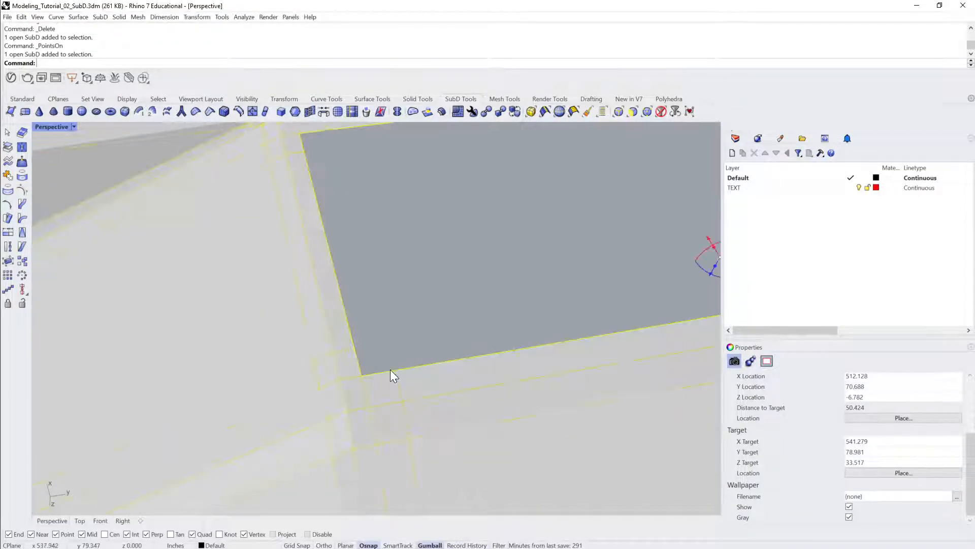
{"action": "key", "text": "F10"}
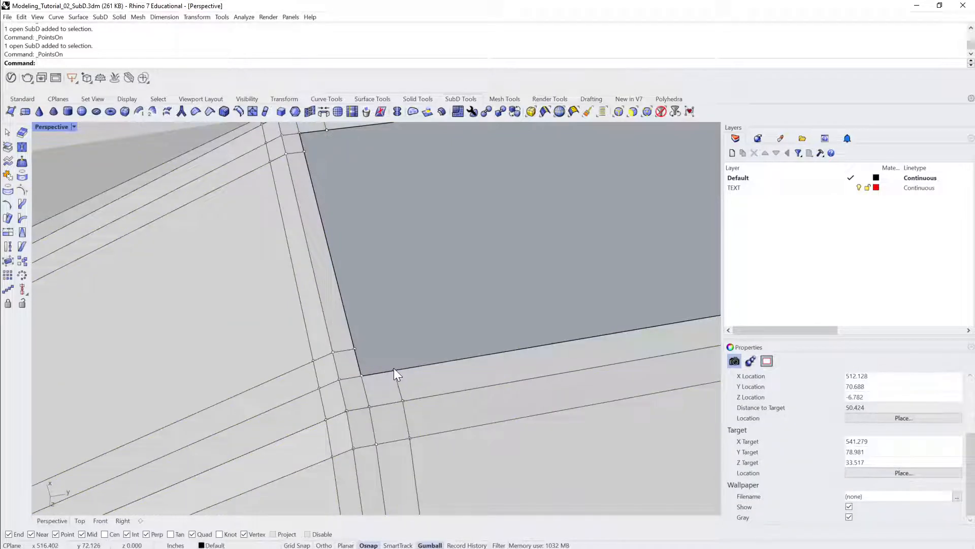
Try moving the boundary control point beside the opening's corner inward with the gumball, and undo the move.
{"action": "left_click", "coordinate": [395, 372]}
{"action": "left_click", "coordinate": [423, 390]}
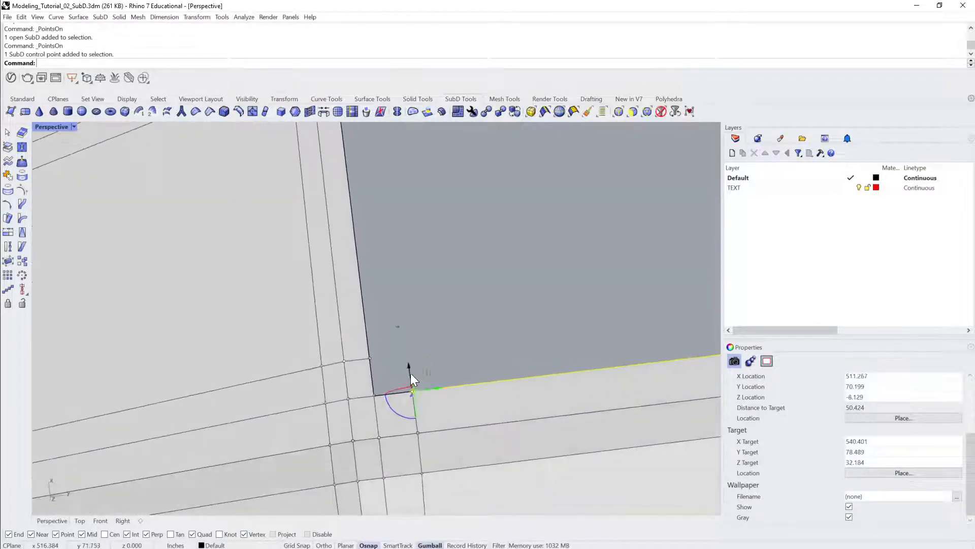
{"action": "left_click_drag", "start_coordinate": [415, 368], "coordinate": [447, 362]}
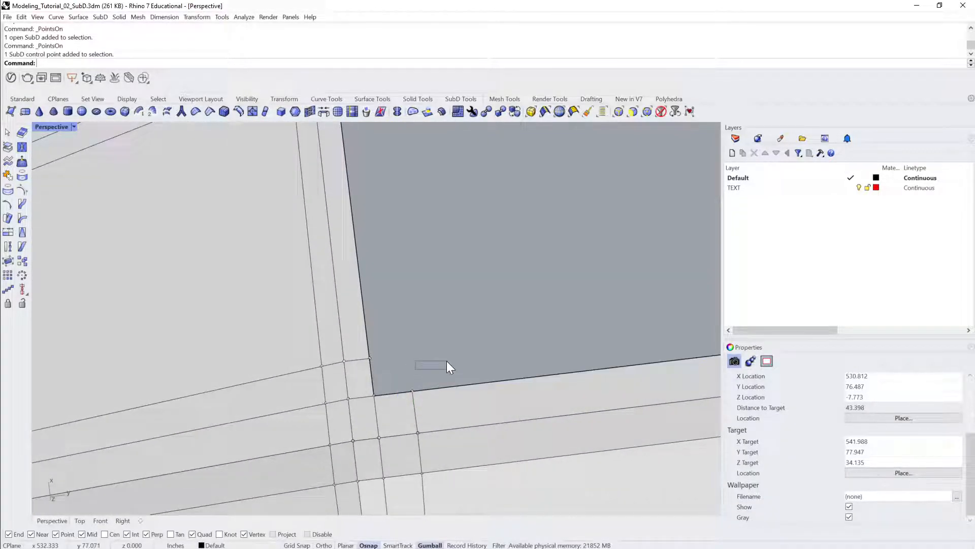
{"action": "left_click", "coordinate": [413, 390]}
{"action": "left_click", "coordinate": [442, 415]}
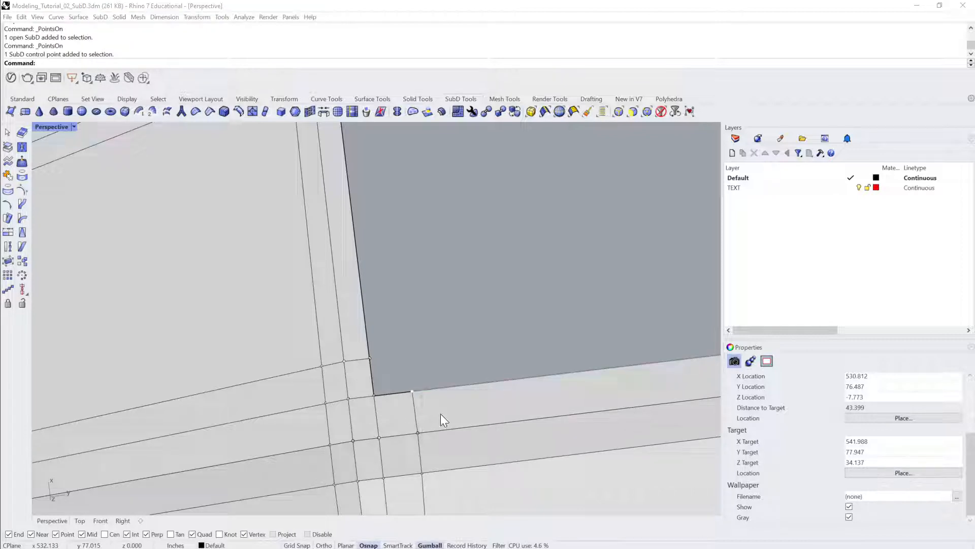
{"action": "left_click_drag", "start_coordinate": [410, 363], "coordinate": [409, 338]}
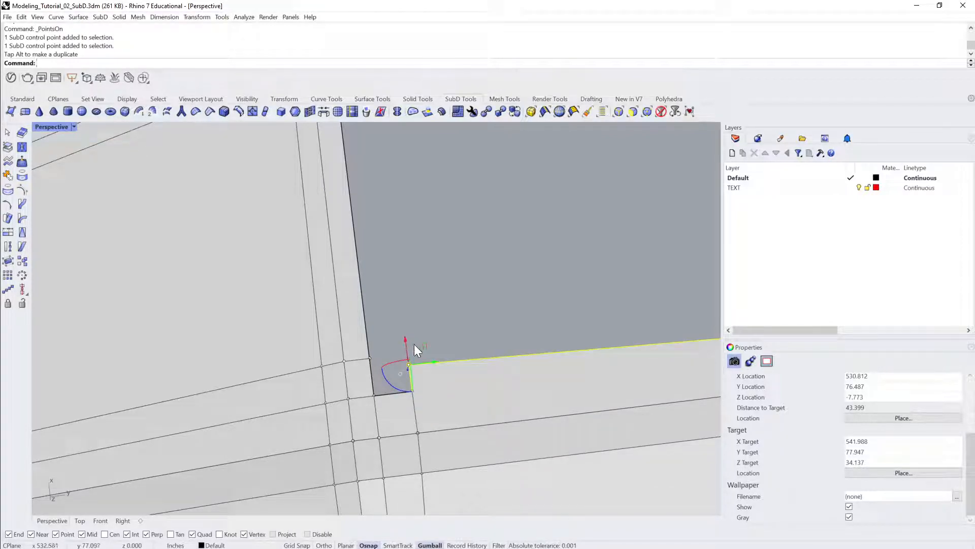
{"action": "key", "text": "ctrl+z"}
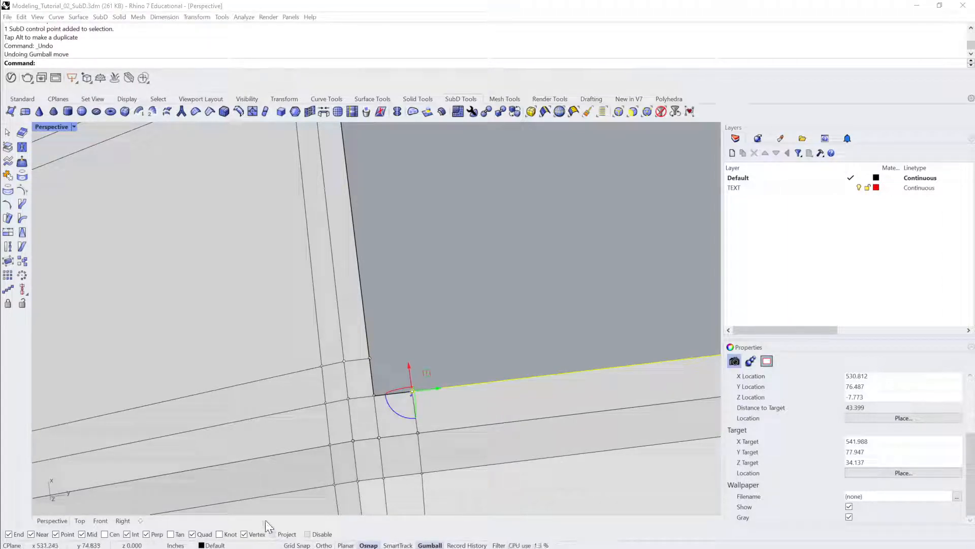
Try moving the two control points along the opening's long edge inward together, inspect the result, and undo the move.
{"action": "left_click", "coordinate": [434, 400]}
{"action": "scroll", "coordinate": [434, 400], "scroll_direction": "down", "scroll_amount": 8}
{"action": "right_click_drag", "start_coordinate": [460, 406], "coordinate": [363, 353], "text": "shift"}
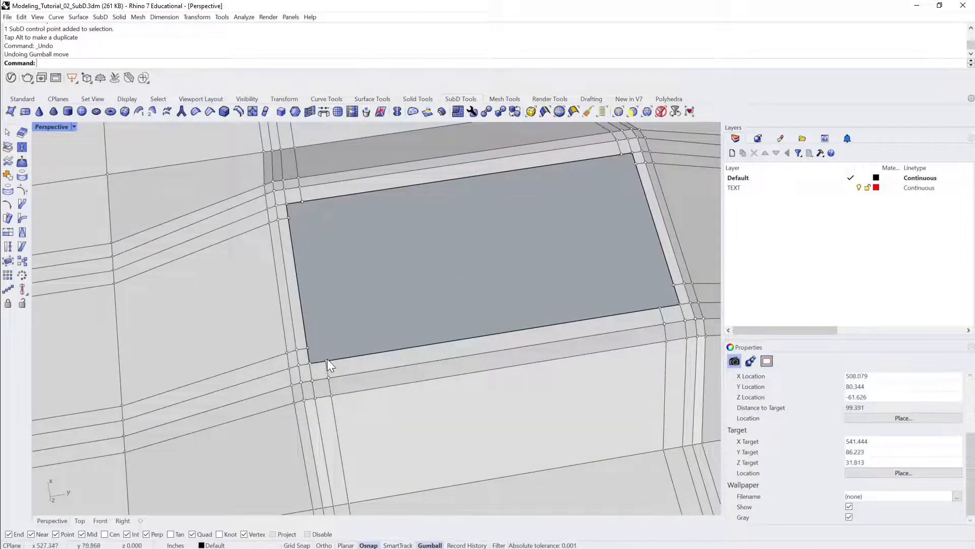
{"action": "left_click", "coordinate": [328, 358]}
{"action": "left_click", "coordinate": [395, 392]}
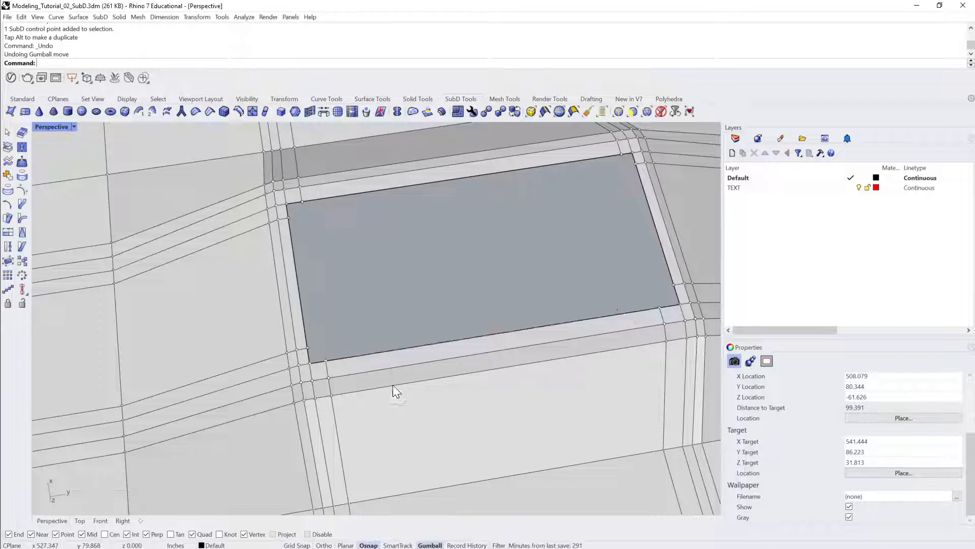
{"action": "left_click", "coordinate": [654, 309]}
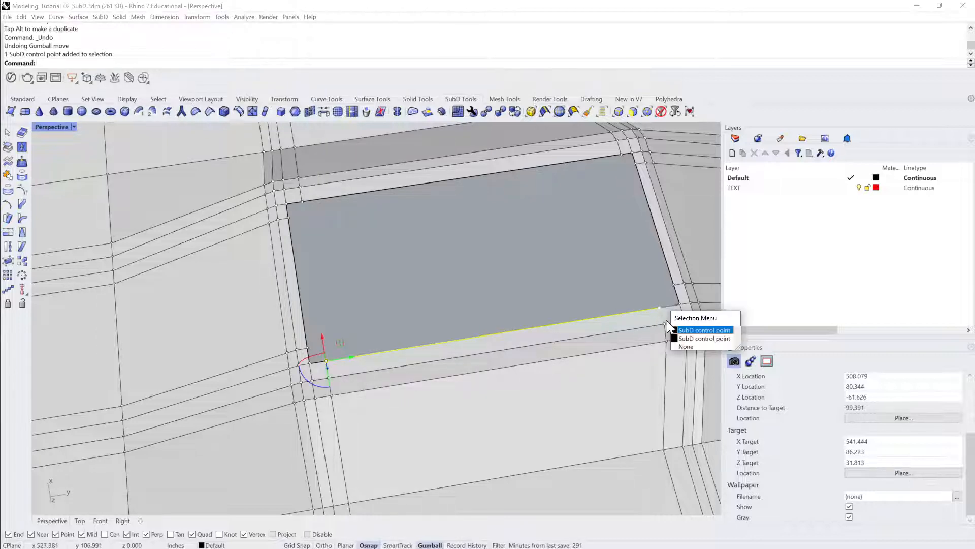
{"action": "left_click", "coordinate": [680, 330]}
{"action": "left_click_drag", "start_coordinate": [497, 315], "coordinate": [486, 289]}
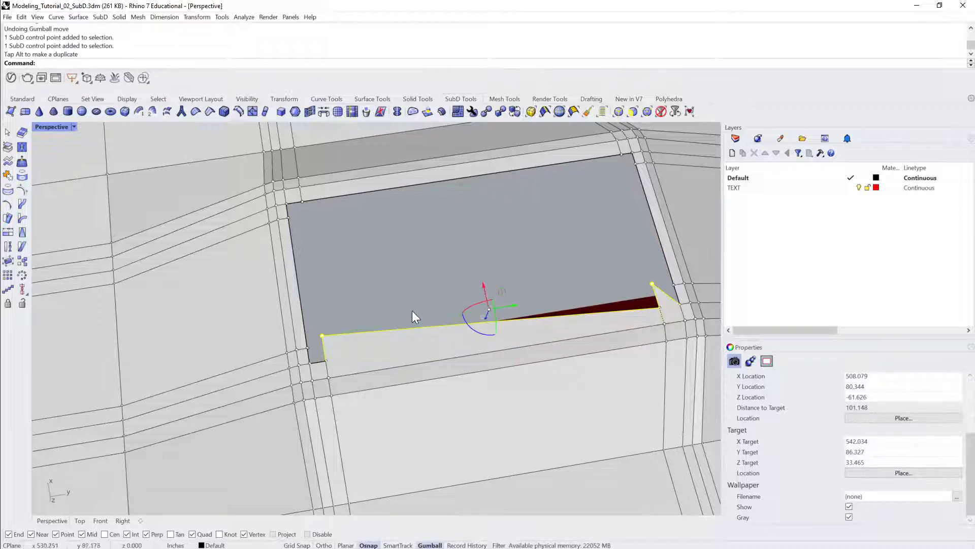
{"action": "scroll", "coordinate": [412, 316], "scroll_direction": "up", "scroll_amount": 2}
{"action": "key", "text": "Escape"}
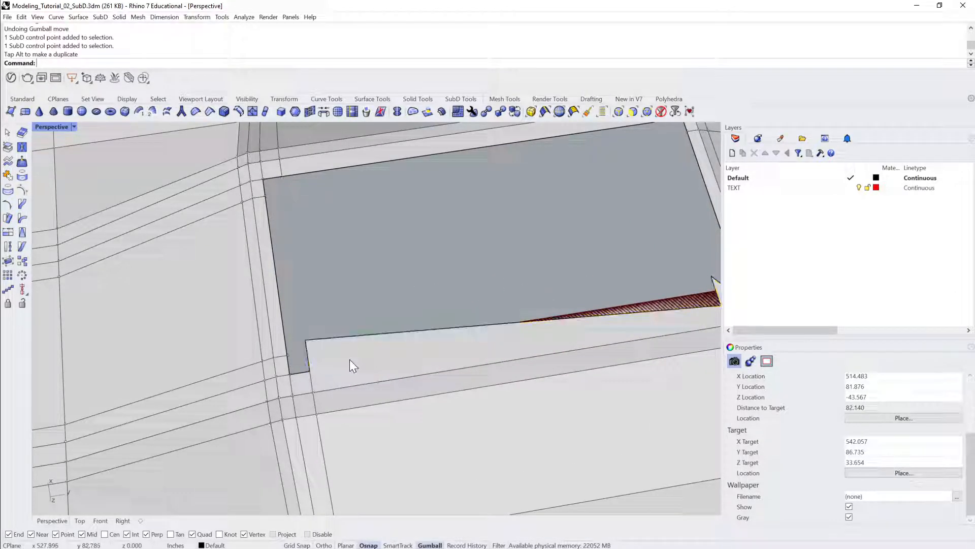
{"action": "right_click_drag", "start_coordinate": [350, 359], "coordinate": [352, 355]}
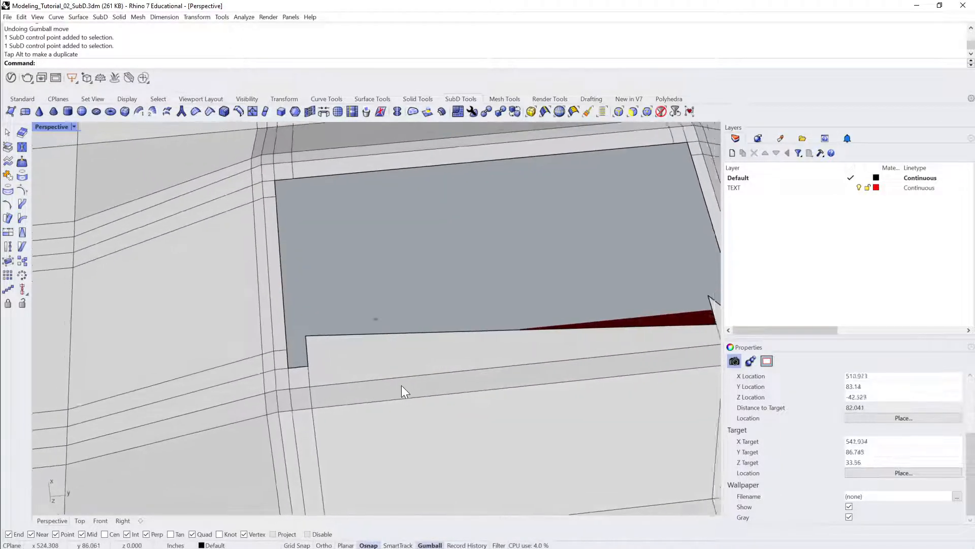
{"action": "scroll", "coordinate": [401, 385], "scroll_direction": "down", "scroll_amount": 3}
{"action": "key", "text": "ctrl+z"}
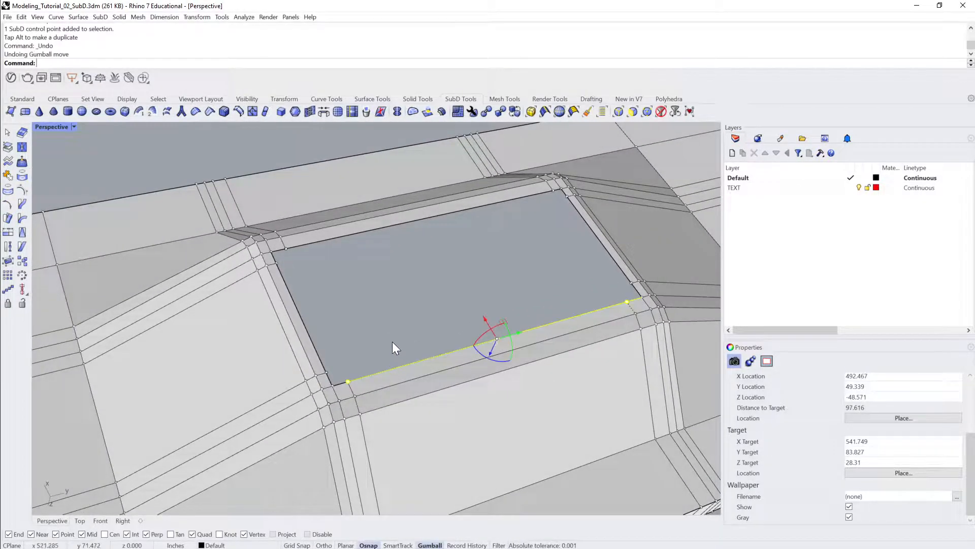
Try to select the full ring of faces bordering the opening, and clear the selection.
{"action": "key", "text": "Escape"}
{"action": "left_click", "coordinate": [329, 391], "text": "ctrl+shift"}
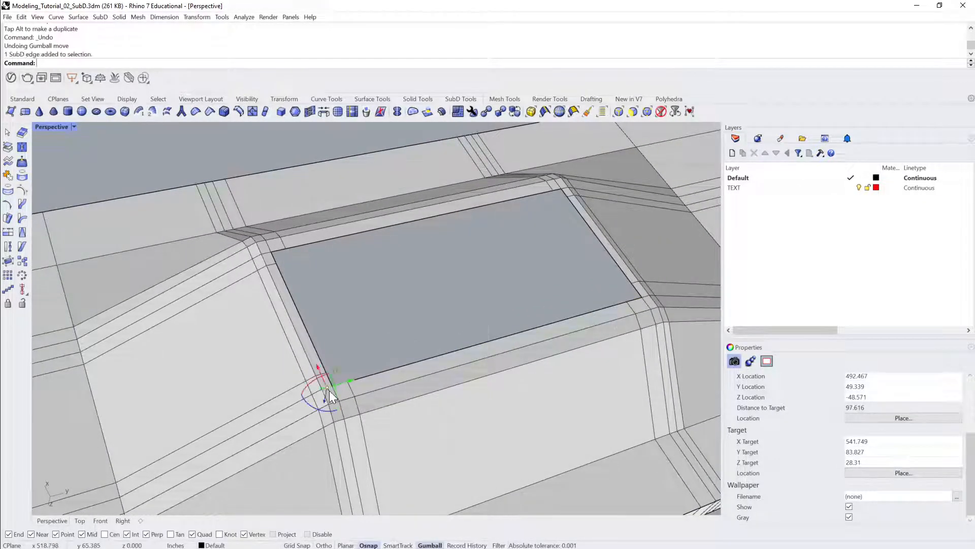
{"action": "left_click", "coordinate": [352, 347]}
{"action": "scroll", "coordinate": [324, 374], "scroll_direction": "up", "scroll_amount": 2}
{"action": "left_click", "coordinate": [334, 394], "text": "ctrl+shift"}
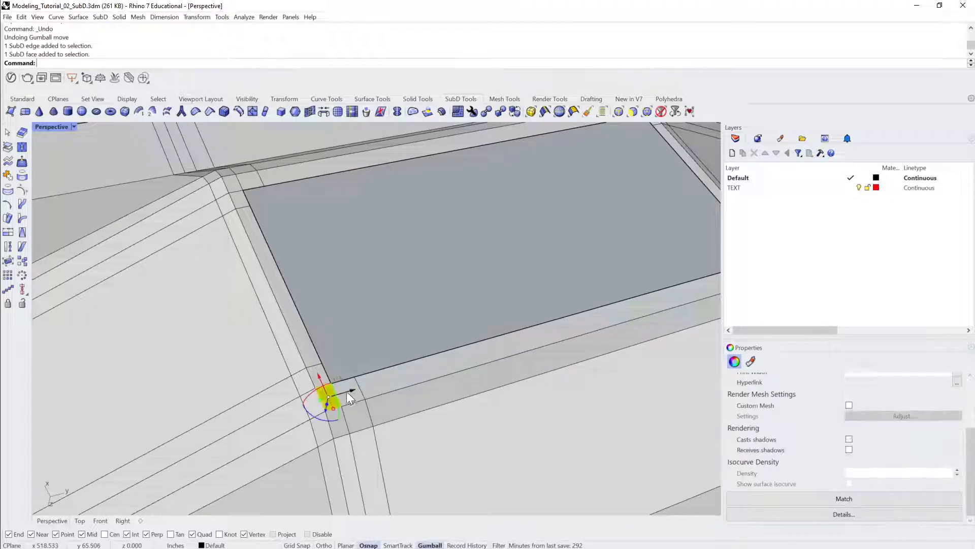
{"action": "double_click", "coordinate": [354, 397], "text": "ctrl+shift"}
{"action": "double_click", "coordinate": [322, 373], "text": "ctrl+shift"}
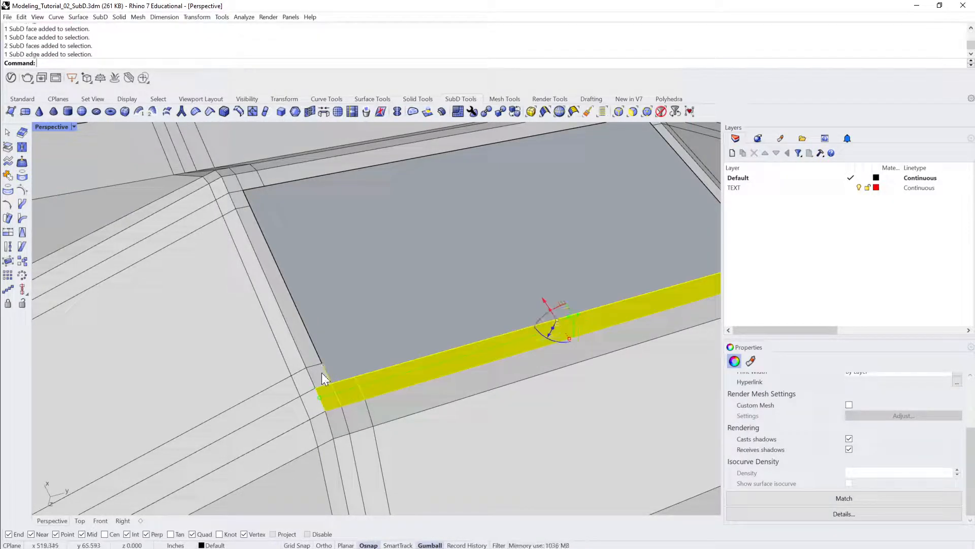
{"action": "double_click", "coordinate": [315, 379], "text": "ctrl+shift"}
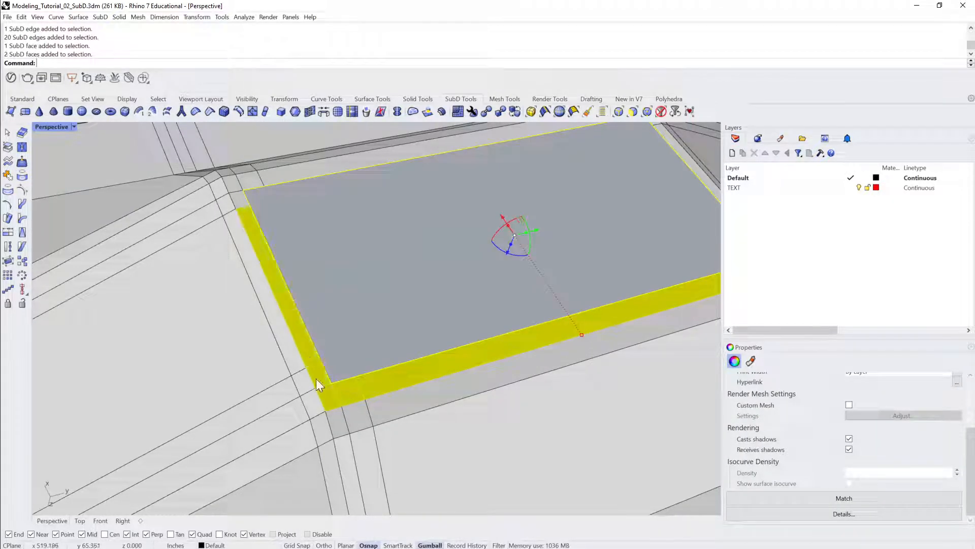
{"action": "double_click", "coordinate": [243, 196], "text": "ctrl+shift"}
{"action": "key", "text": "Escape"}
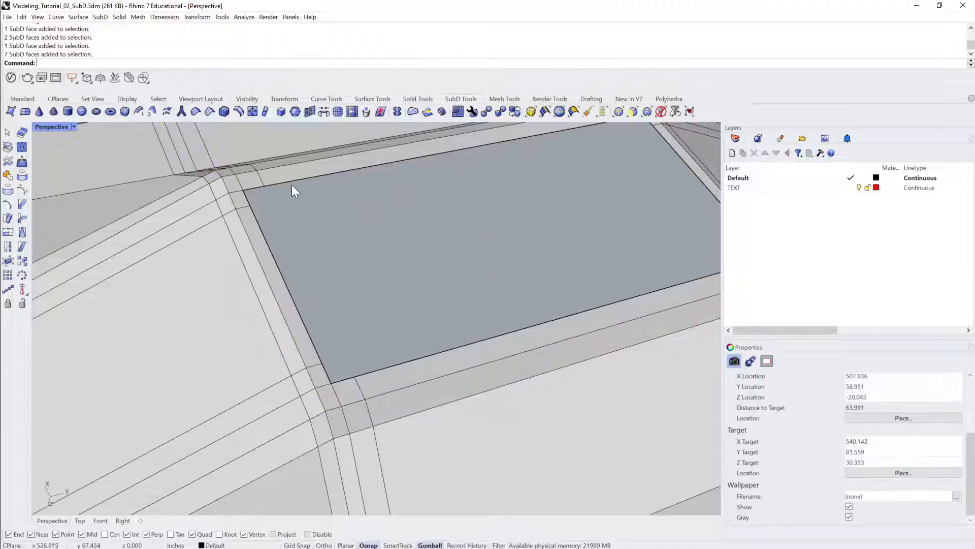
Delete the opening's boundary edge loop together with its adjoining strips of faces.
{"action": "double_click", "coordinate": [292, 183], "text": "ctrl+shift"}
{"action": "key", "text": "Delete"}
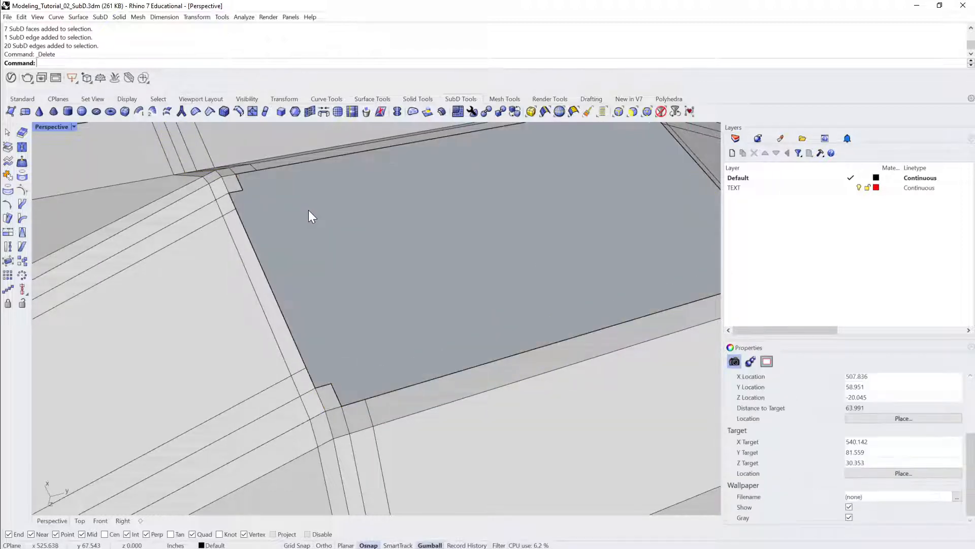
{"action": "left_click", "coordinate": [330, 393], "text": "ctrl+shift"}
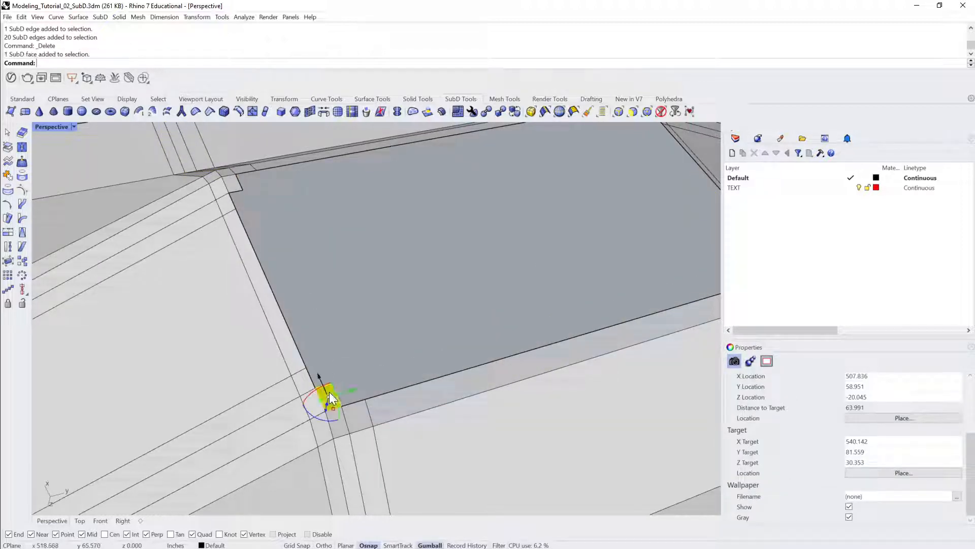
{"action": "left_click", "coordinate": [238, 191], "text": "ctrl+shift"}
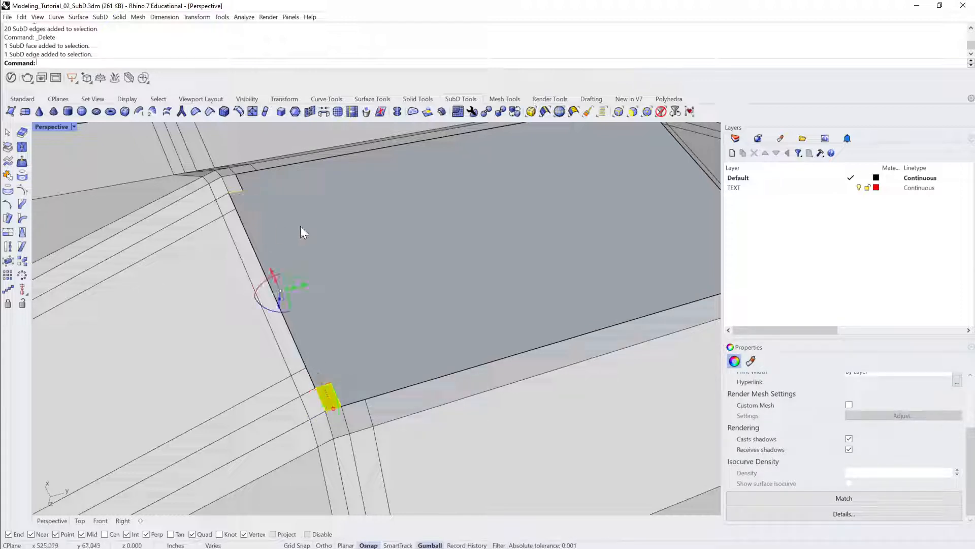
{"action": "right_click_drag", "start_coordinate": [433, 350], "coordinate": [345, 347]}
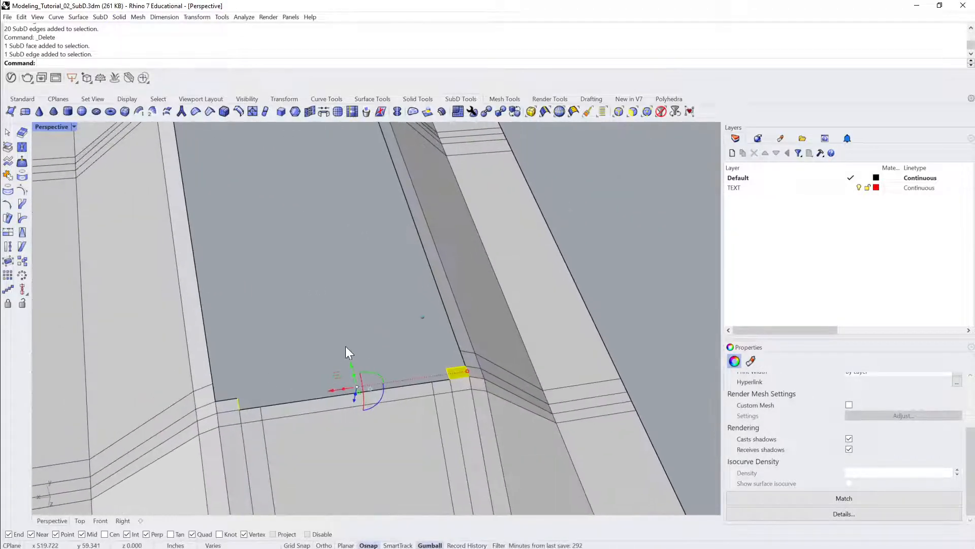
{"action": "left_click", "coordinate": [229, 404], "text": "ctrl+shift"}
{"action": "right_click_drag", "start_coordinate": [252, 391], "coordinate": [306, 276]}
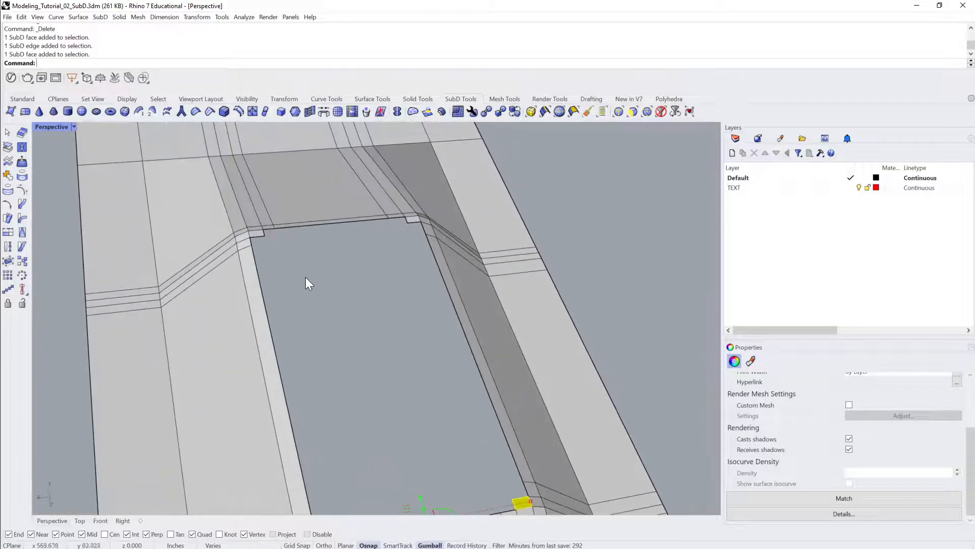
{"action": "left_click", "coordinate": [255, 234], "text": "ctrl+shift"}
{"action": "scroll", "coordinate": [258, 231], "scroll_direction": "up", "scroll_amount": 5}
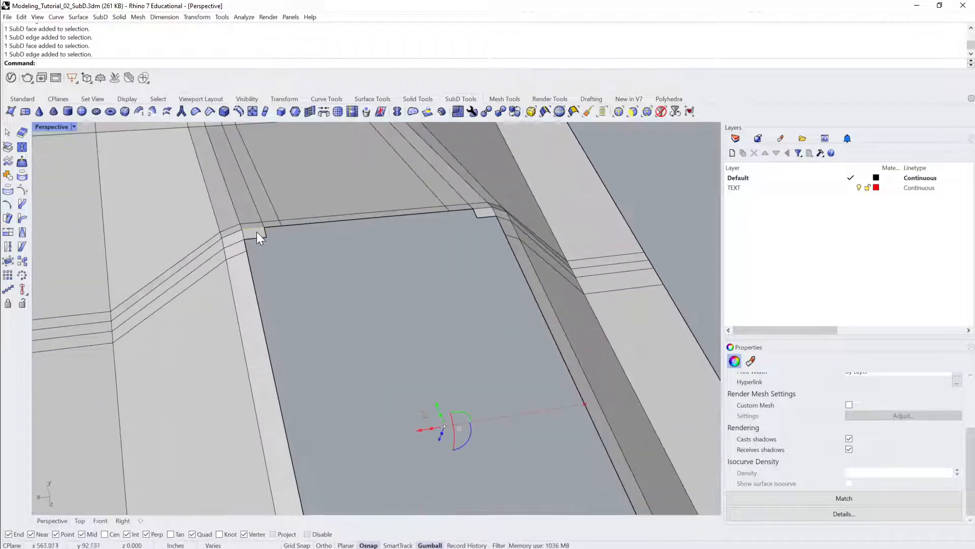
{"action": "key", "text": "Escape"}
Select the leftover small faces at the opening's corners and delete them to square off the hole.
{"action": "left_click", "coordinate": [260, 234], "text": "ctrl+shift"}
{"action": "scroll", "coordinate": [361, 243], "scroll_direction": "down", "scroll_amount": 3}
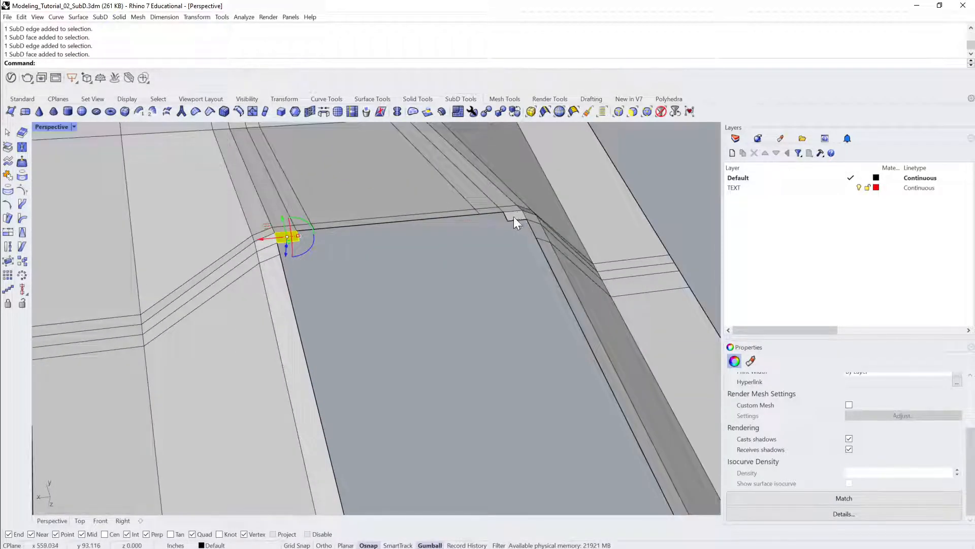
{"action": "left_click", "coordinate": [514, 216], "text": "ctrl+shift"}
{"action": "scroll", "coordinate": [526, 256], "scroll_direction": "down", "scroll_amount": 3}
{"action": "right_click_drag", "start_coordinate": [544, 303], "coordinate": [411, 203], "text": "shift"}
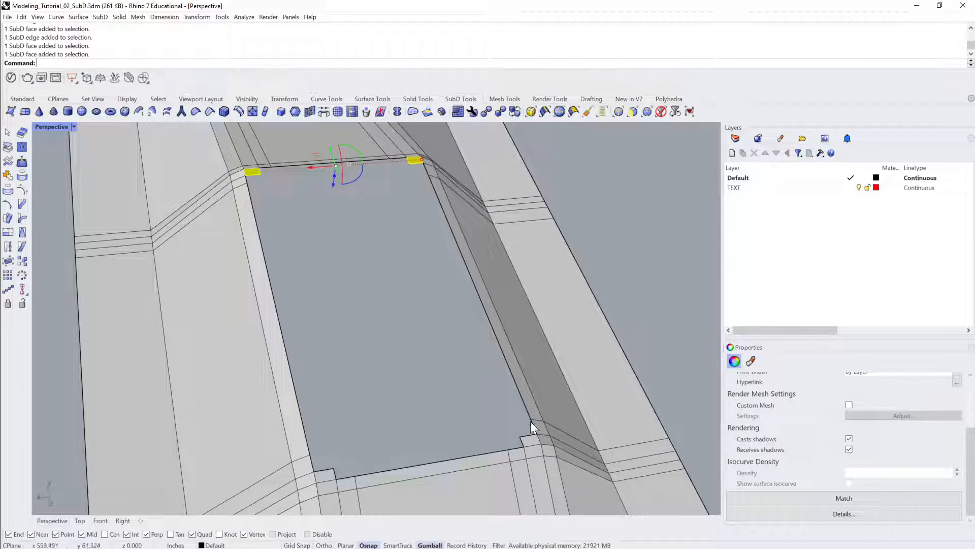
{"action": "left_click", "coordinate": [525, 438], "text": "ctrl+shift"}
{"action": "left_click", "coordinate": [325, 473], "text": "ctrl+shift"}
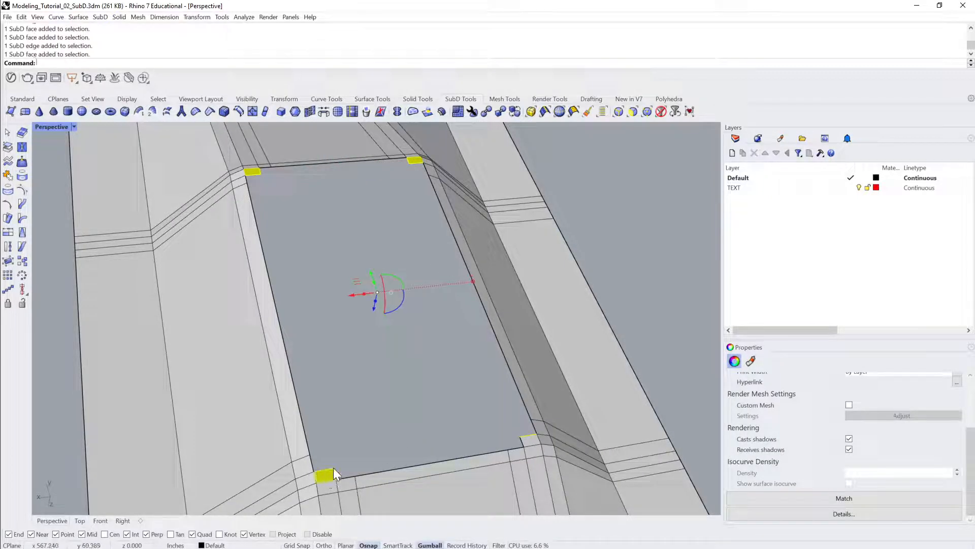
{"action": "key", "text": "Delete"}
Undo the corner face deletion, select the notched boundary loop for comparison, and redo the deletion.
{"action": "right_click_drag", "start_coordinate": [459, 440], "coordinate": [413, 394], "text": "shift"}
{"action": "key", "text": "ctrl+z"}
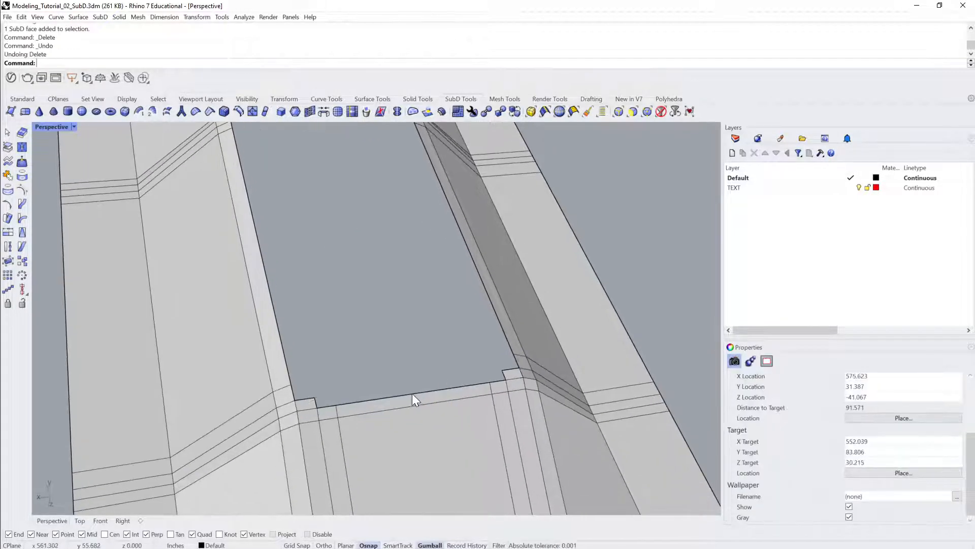
{"action": "double_click", "coordinate": [412, 393], "text": "ctrl+shift"}
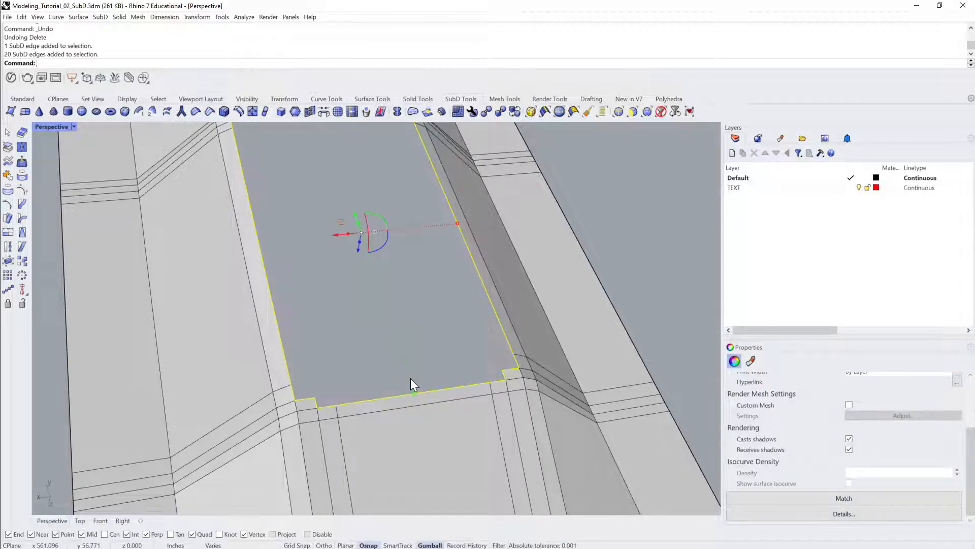
{"action": "key", "text": "ctrl+y"}
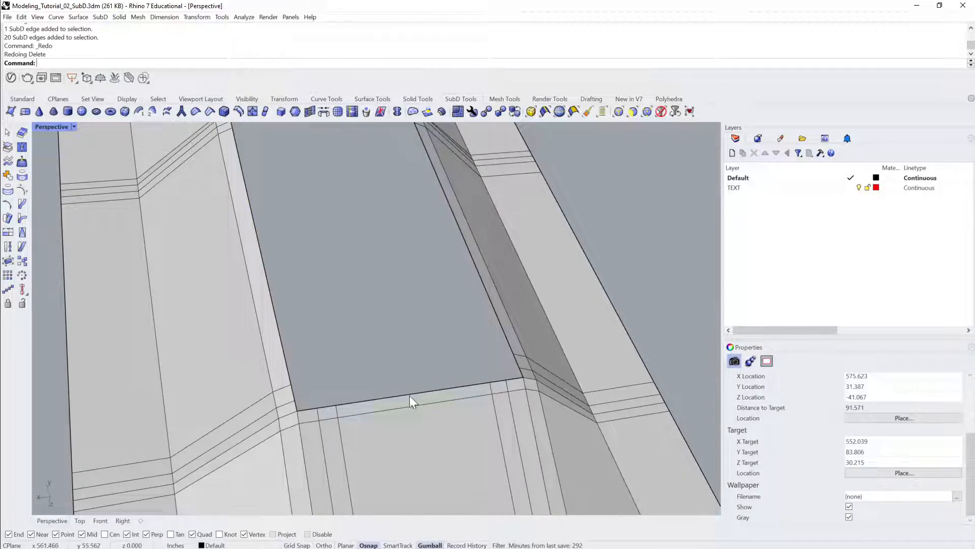
Extrude the squared opening's boundary loop away from the slab's underside and compare it in smooth and flat display.
{"action": "double_click", "coordinate": [409, 395], "text": "ctrl+shift"}
{"action": "right_click_drag", "start_coordinate": [416, 393], "coordinate": [362, 335]}
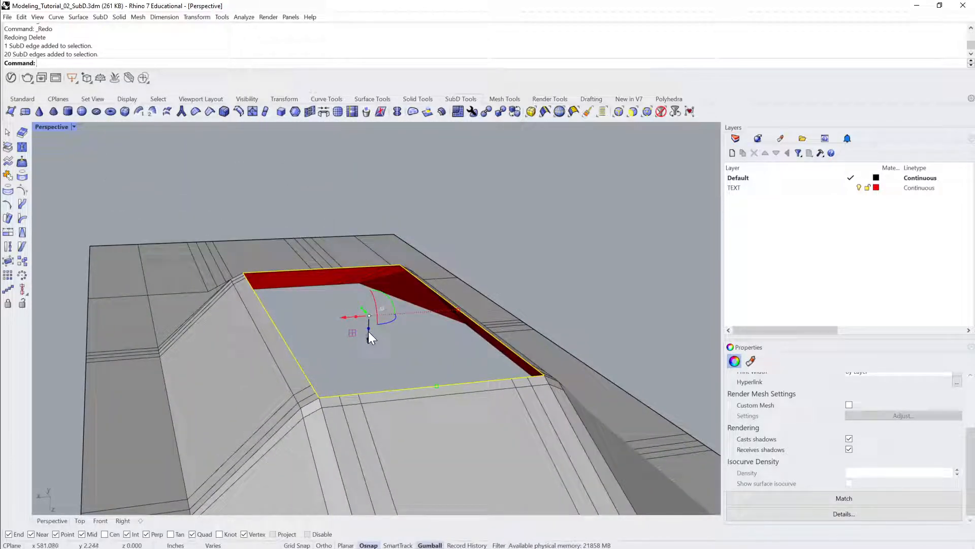
{"action": "left_click_drag", "start_coordinate": [369, 327], "coordinate": [371, 246]}
{"action": "key", "text": "Tab"}
{"action": "right_click_drag", "start_coordinate": [379, 316], "coordinate": [421, 390]}
{"action": "left_click", "coordinate": [376, 348]}
{"action": "key", "text": "Tab"}
{"action": "key", "text": "Tab"}
Undo the boundary loop extrusion and the corner face deletion, and clear the edge selection at the opening's corner.
{"action": "key", "text": "ctrl+z"}
{"action": "key", "text": "ctrl+z"}
{"action": "left_click", "coordinate": [458, 376]}
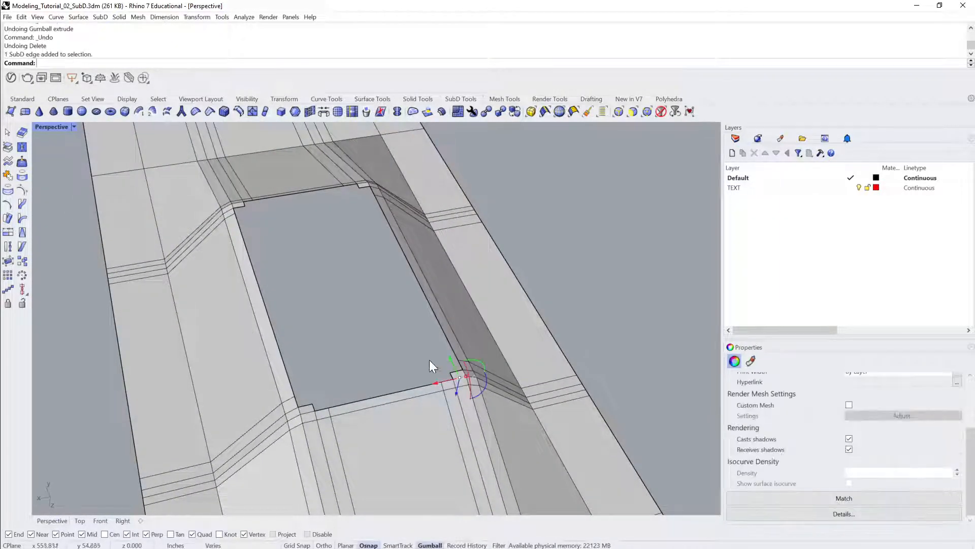
{"action": "key", "text": "Escape"}
Switch the slab to smooth display and examine its flared underside and opening from several sides.
{"action": "right_click_drag", "start_coordinate": [351, 388], "coordinate": [468, 274]}
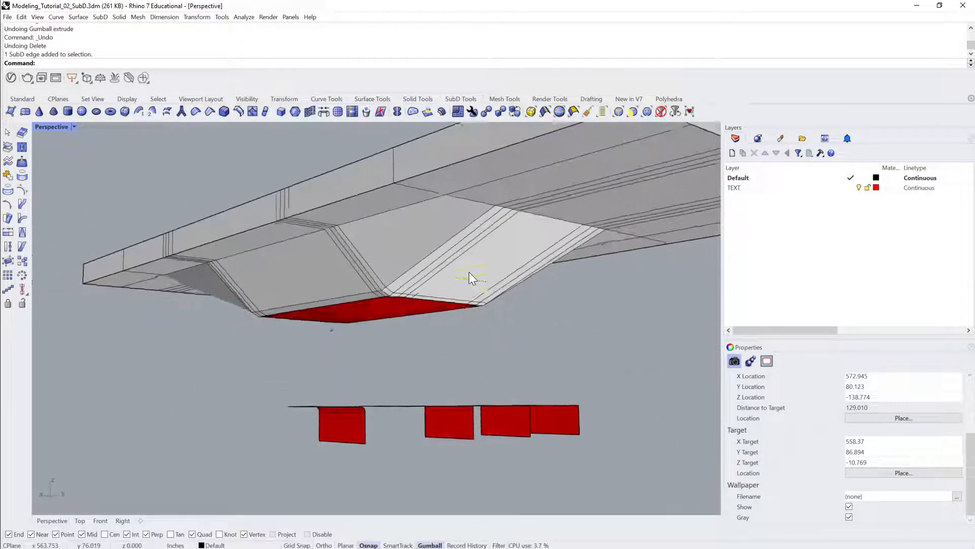
{"action": "left_click", "coordinate": [468, 274]}
{"action": "key", "text": "Tab"}
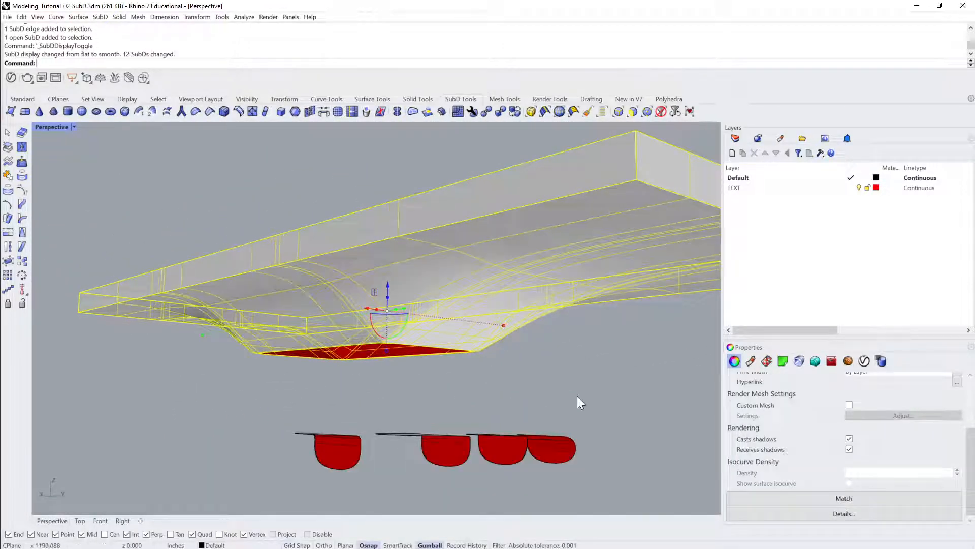
{"action": "left_click", "coordinate": [577, 395]}
{"action": "right_click_drag", "start_coordinate": [577, 395], "coordinate": [426, 293]}
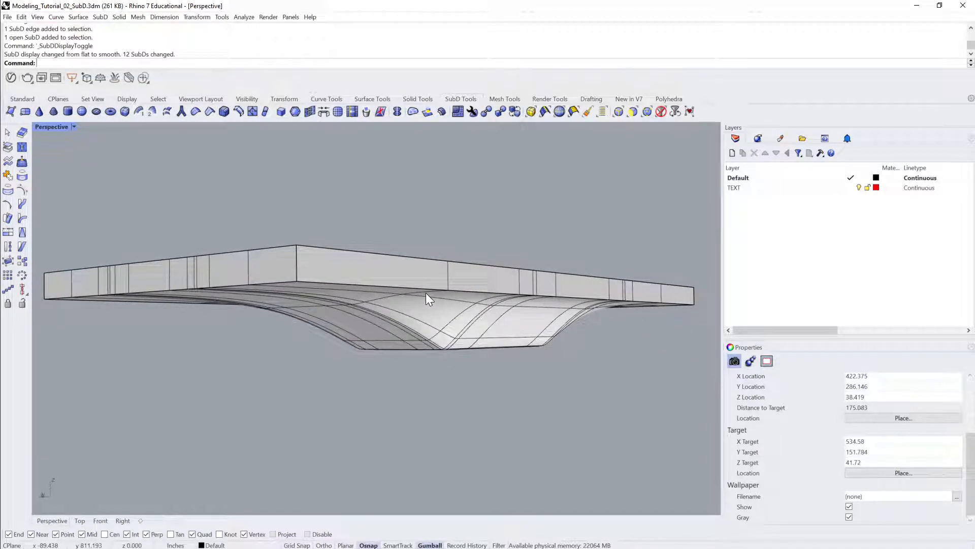
{"action": "scroll", "coordinate": [426, 292], "scroll_direction": "up", "scroll_amount": 3}
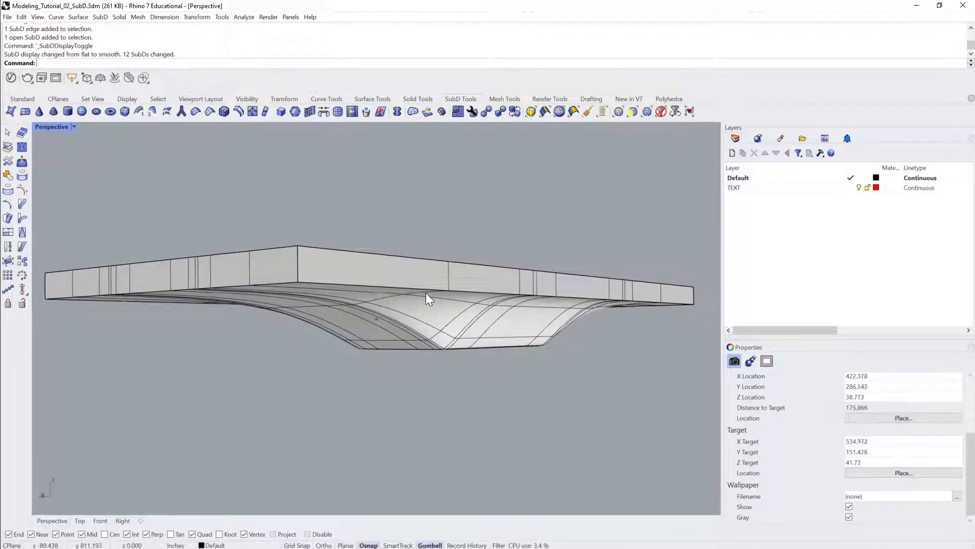
{"action": "right_click_drag", "start_coordinate": [517, 321], "coordinate": [553, 300]}
{"action": "scroll", "coordinate": [423, 315], "scroll_direction": "down", "scroll_amount": 3}
{"action": "left_click", "coordinate": [442, 278]}
{"action": "scroll", "coordinate": [538, 311], "scroll_direction": "down", "scroll_amount": 10}
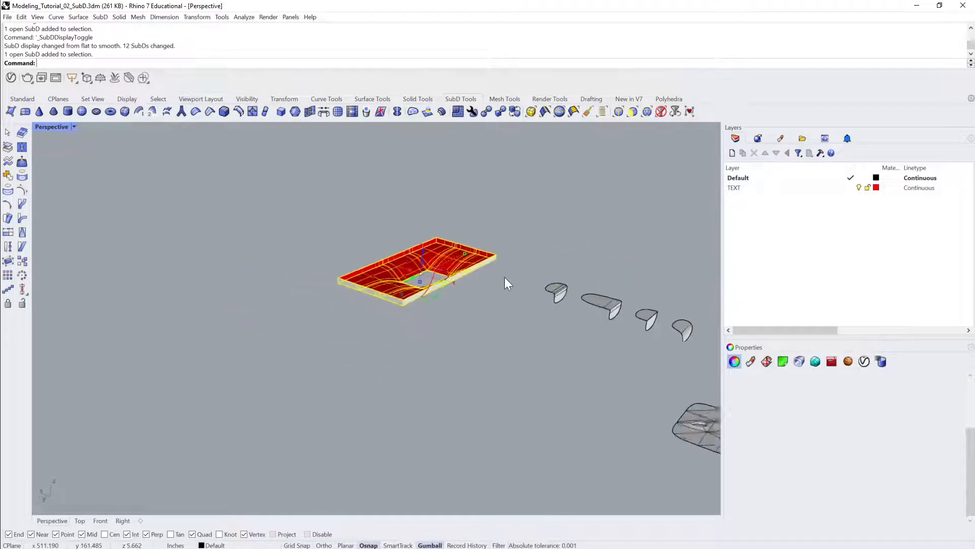
{"action": "left_click", "coordinate": [346, 248]}
Create a large SubD sphere with Quads style and 1 subdivision near the slab, and show it in flat display.
{"action": "right_click_drag", "start_coordinate": [346, 248], "coordinate": [343, 248]}
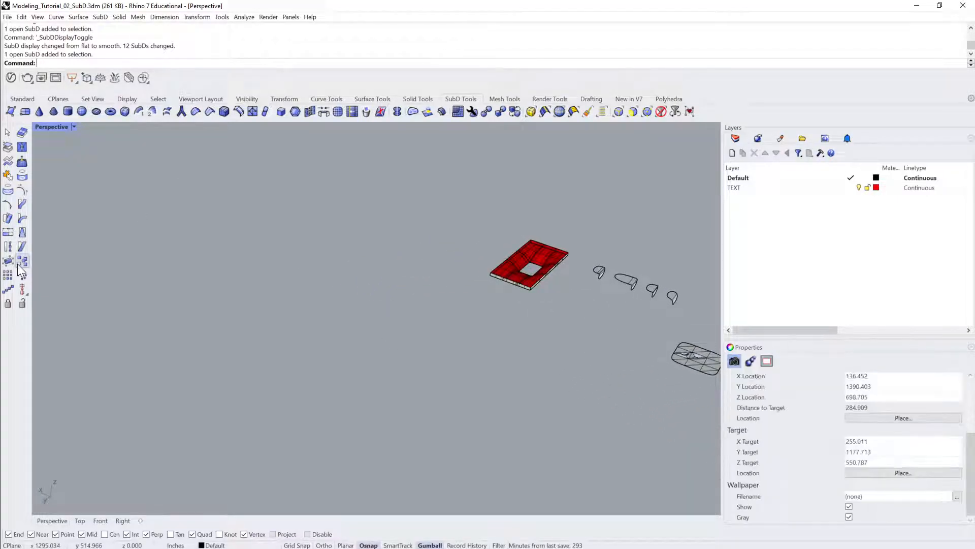
{"action": "left_click", "coordinate": [80, 113]}
{"action": "scroll", "coordinate": [422, 323], "scroll_direction": "down", "scroll_amount": 3}
{"action": "right_click_drag", "start_coordinate": [427, 323], "coordinate": [390, 338]}
{"action": "left_click", "coordinate": [399, 337]}
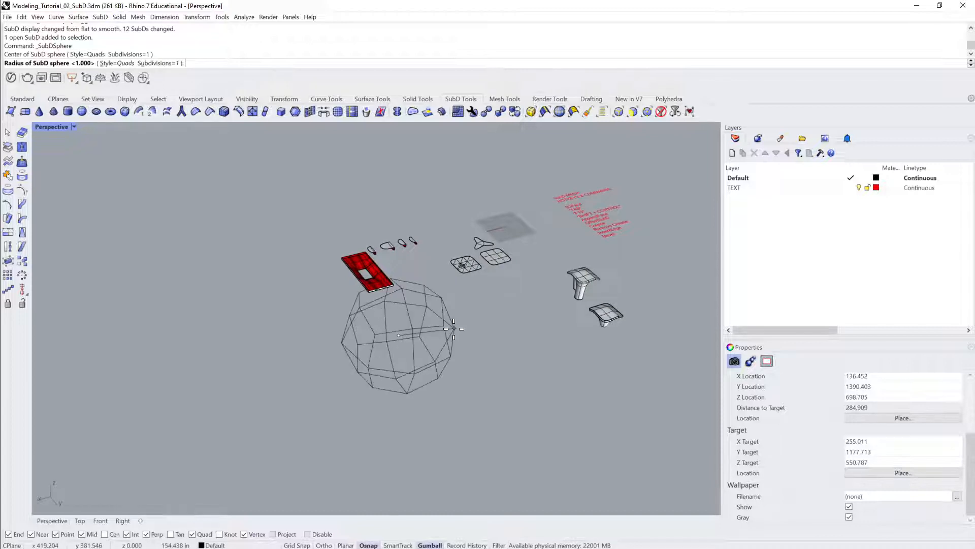
{"action": "left_click", "coordinate": [481, 342]}
{"action": "scroll", "coordinate": [486, 343], "scroll_direction": "up", "scroll_amount": 3}
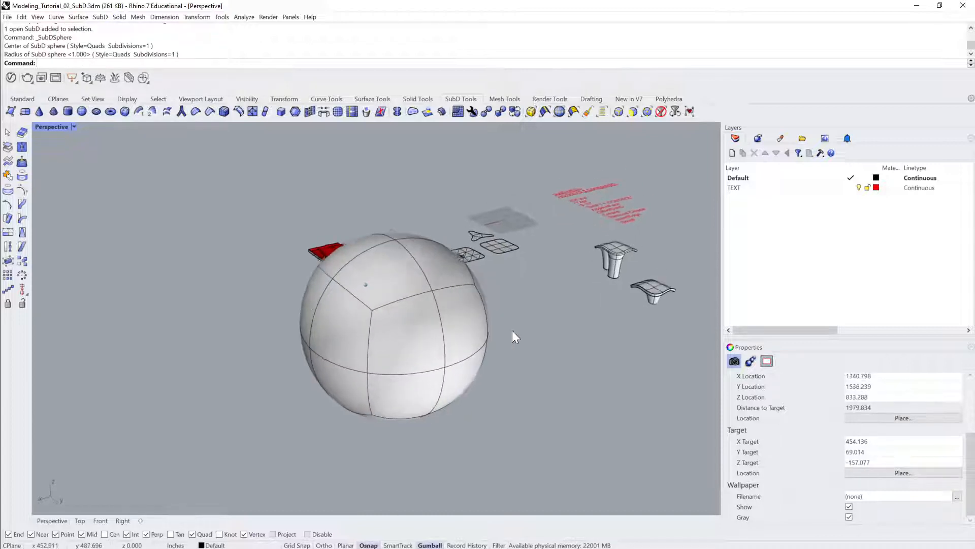
{"action": "left_click", "coordinate": [389, 312]}
{"action": "key", "text": "Tab"}
{"action": "left_click", "coordinate": [553, 340]}
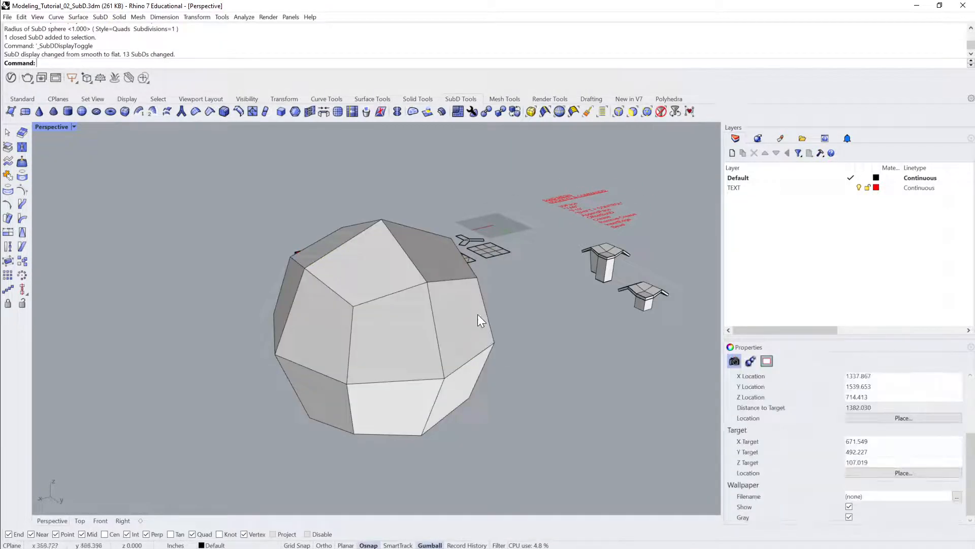
Delete two faces on opposite sides of the sphere to open a hole at each end.
{"action": "left_click", "coordinate": [476, 314], "text": "ctrl+shift"}
{"action": "key", "text": "Delete"}
{"action": "right_click_drag", "start_coordinate": [443, 324], "coordinate": [511, 291]}
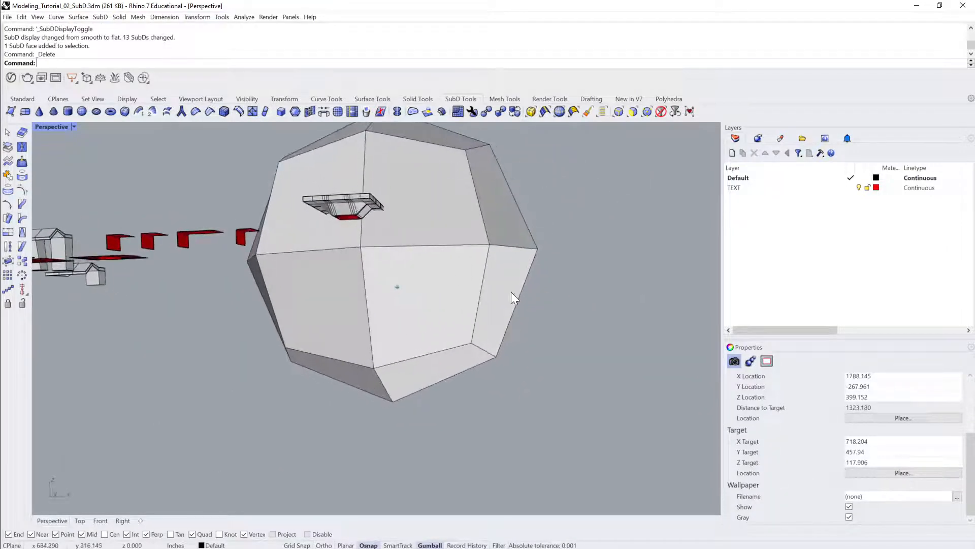
{"action": "left_click", "coordinate": [346, 311], "text": "ctrl+shift"}
{"action": "key", "text": "Delete"}
Select both hole boundary loops on the sphere and bridge them to form a tunnel through it.
{"action": "right_click_drag", "start_coordinate": [345, 309], "coordinate": [327, 276]}
{"action": "double_click", "coordinate": [326, 248], "text": "ctrl+shift"}
{"action": "double_click", "coordinate": [330, 277], "text": "ctrl+shift"}
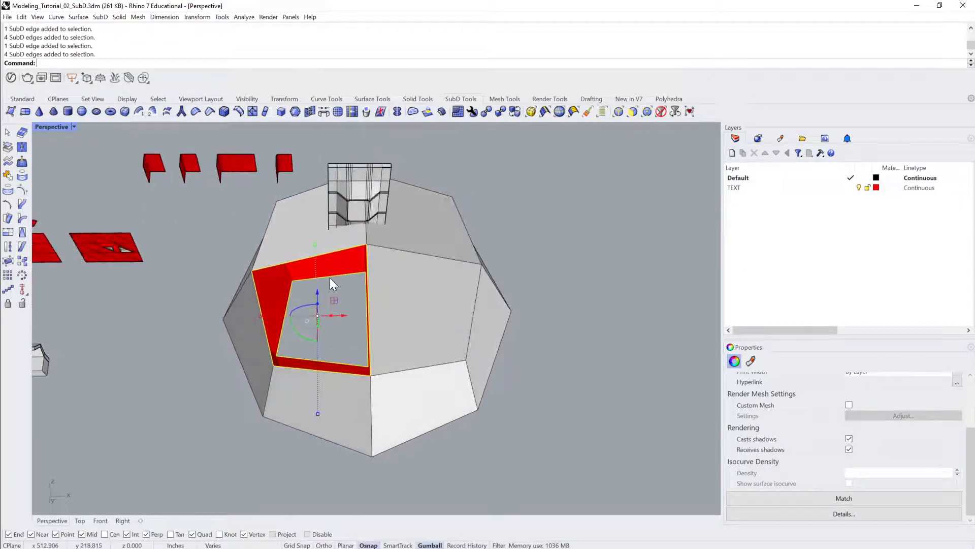
{"action": "type", "text": "Bridge"}
{"action": "key", "text": "Return"}
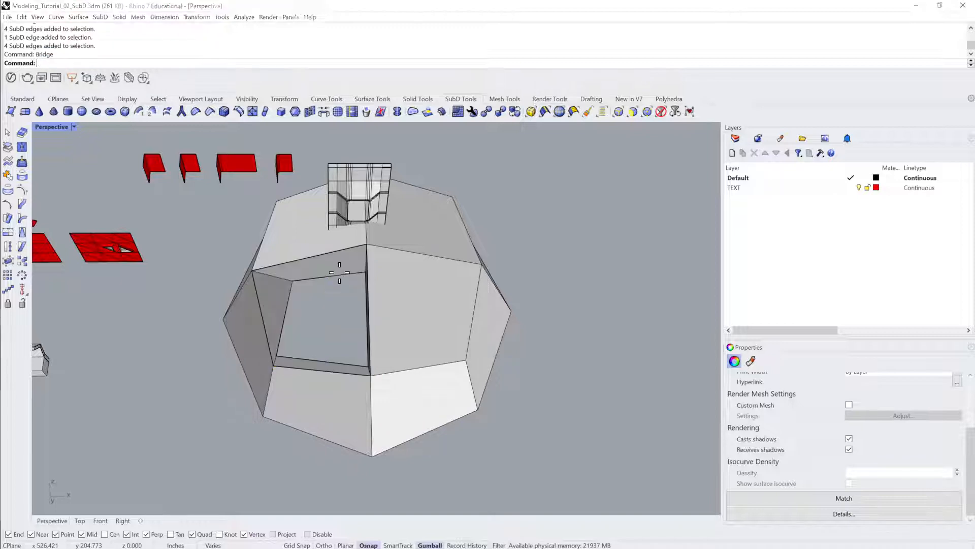
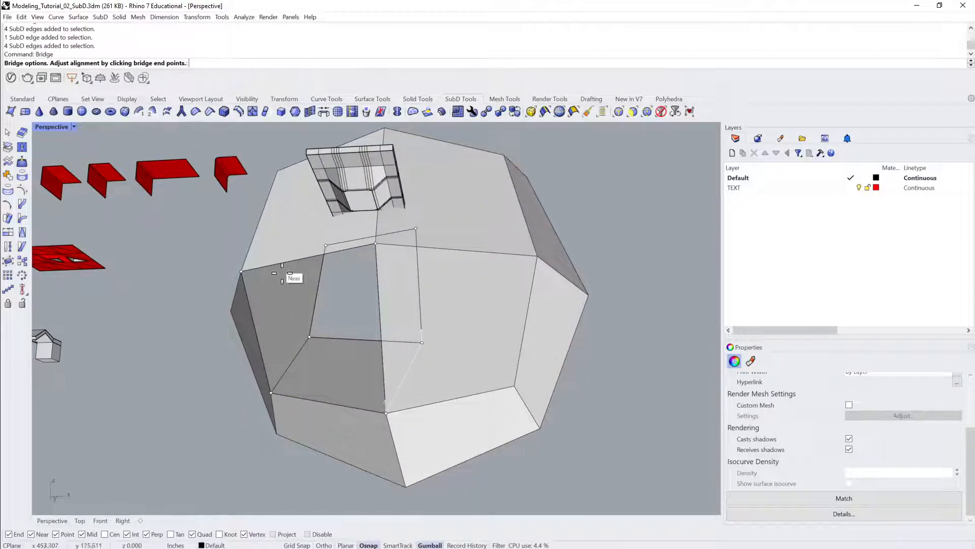
{"action": "left_click", "coordinate": [299, 354]}
{"action": "key", "text": "Return"}
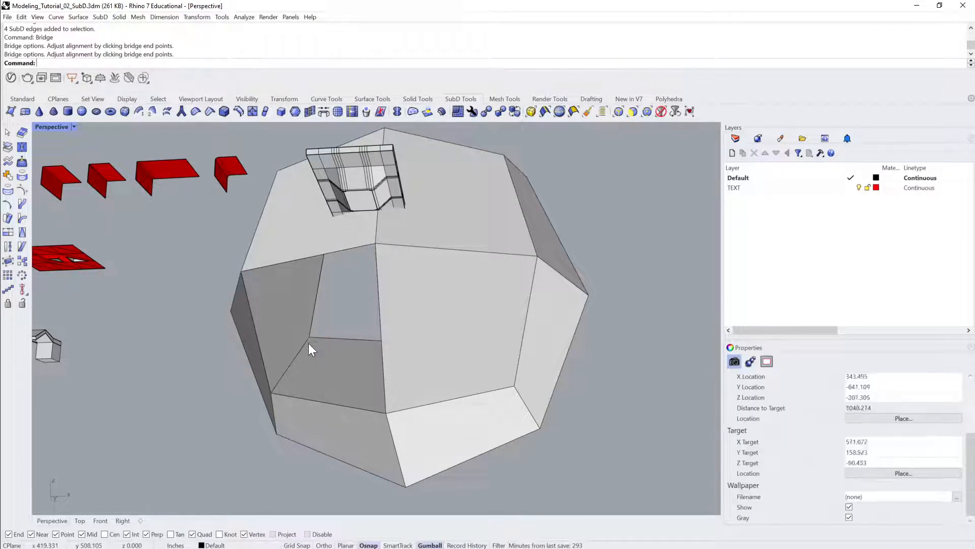
Inspect the bridged sphere's tunnel in smooth display, and return to flat display.
{"action": "mouse_move", "coordinate": [309, 343]}
{"action": "right_mouse_down"}
{"action": "mouse_move", "coordinate": [296, 315]}
{"action": "mouse_move", "coordinate": [310, 331]}
{"action": "right_mouse_up"}
{"action": "left_click", "coordinate": [304, 297]}
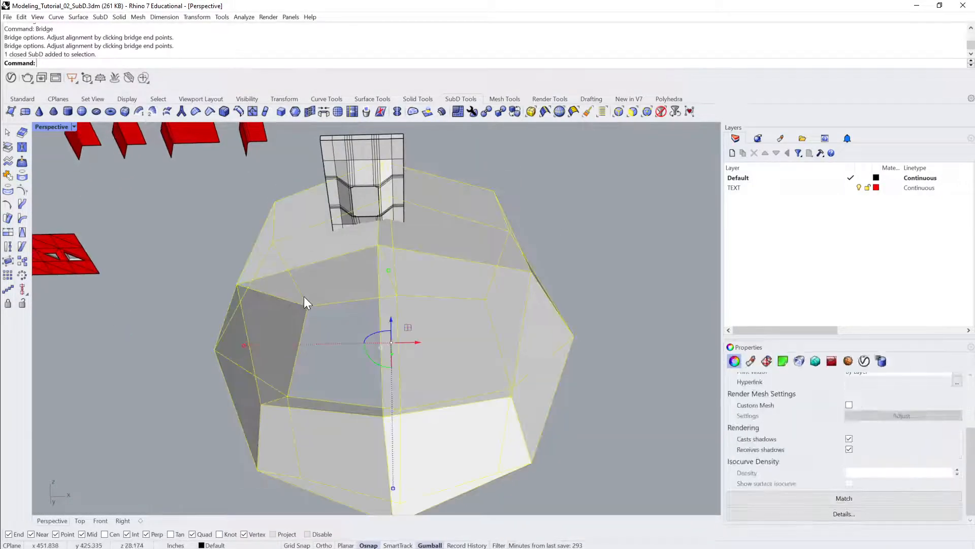
{"action": "key", "text": "Tab"}
{"action": "right_click_drag", "start_coordinate": [303, 296], "coordinate": [331, 264]}
{"action": "key", "text": "Tab"}
{"action": "key", "text": "Escape"}
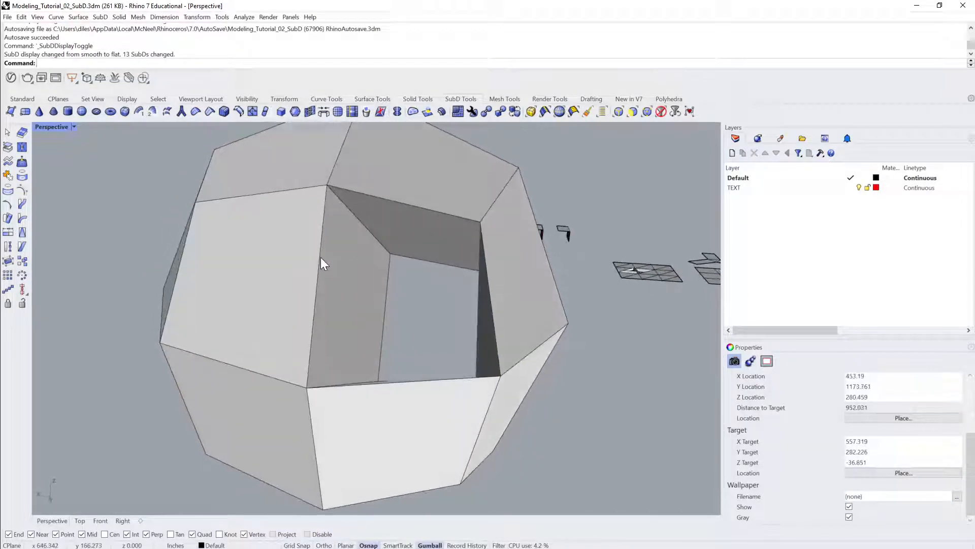
Select the four edges around one tunnel mouth and insert an edge loop inside the tunnel with BothSides=No and OffsetMode=Absolute.
{"action": "left_click", "coordinate": [321, 257], "text": "ctrl+shift"}
{"action": "right_click_drag", "start_coordinate": [416, 263], "coordinate": [468, 458]}
{"action": "left_click", "coordinate": [449, 162], "text": "ctrl+shift"}
{"action": "left_click", "coordinate": [501, 203], "text": "ctrl+shift"}
{"action": "left_click", "coordinate": [470, 448], "text": "ctrl+shift"}
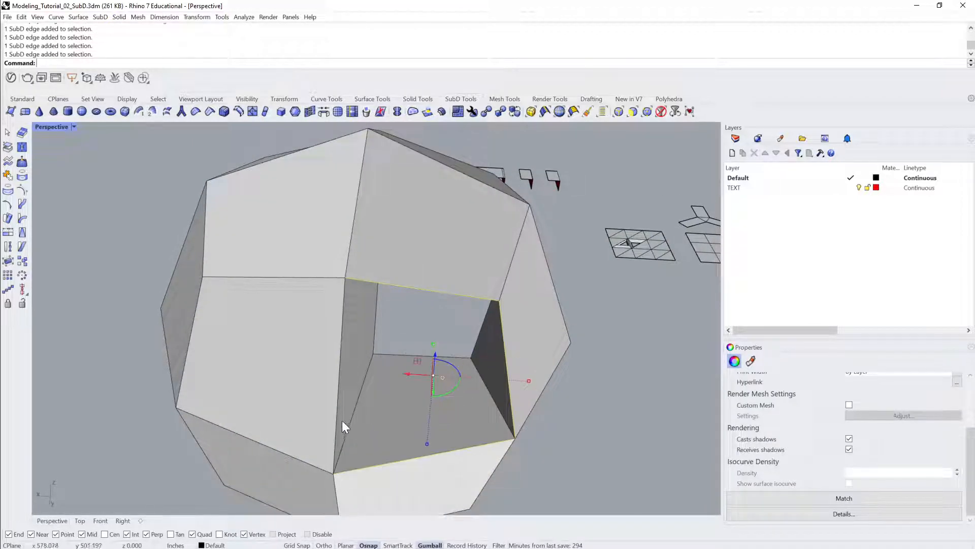
{"action": "right_click_drag", "start_coordinate": [336, 416], "coordinate": [379, 326]}
{"action": "key", "text": "Return"}
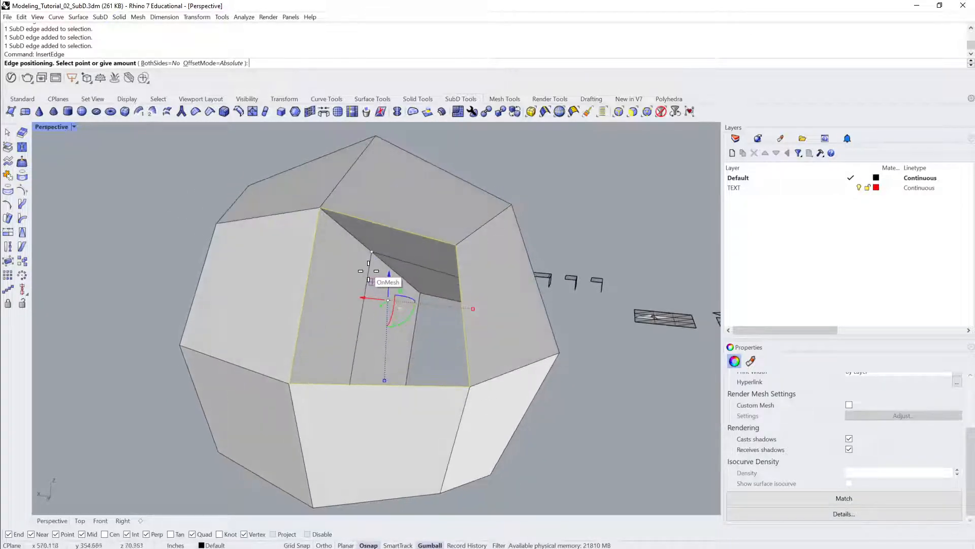
{"action": "left_click", "coordinate": [369, 271]}
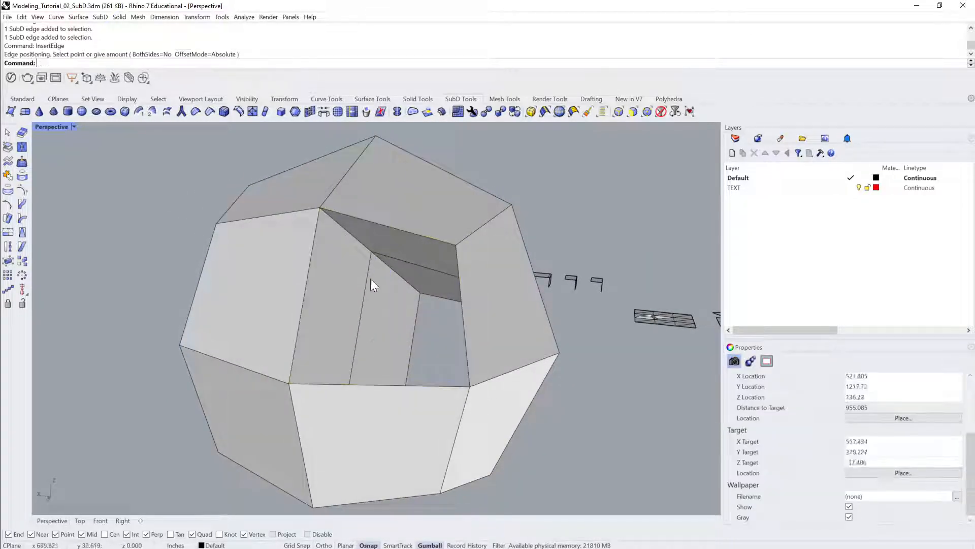
Scale the inserted loop down uniformly to narrow the tunnel, and view the sphere in smooth display.
{"action": "double_click", "coordinate": [413, 261]}
{"action": "right_click_drag", "start_coordinate": [407, 273], "coordinate": [422, 310]}
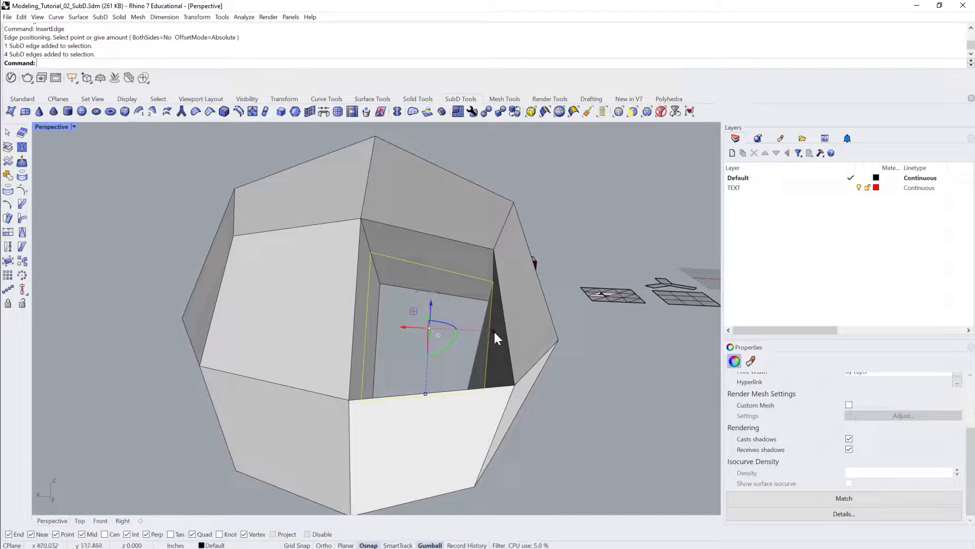
{"action": "left_click_drag", "start_coordinate": [493, 330], "coordinate": [471, 328]}
{"action": "key", "text": "Escape"}
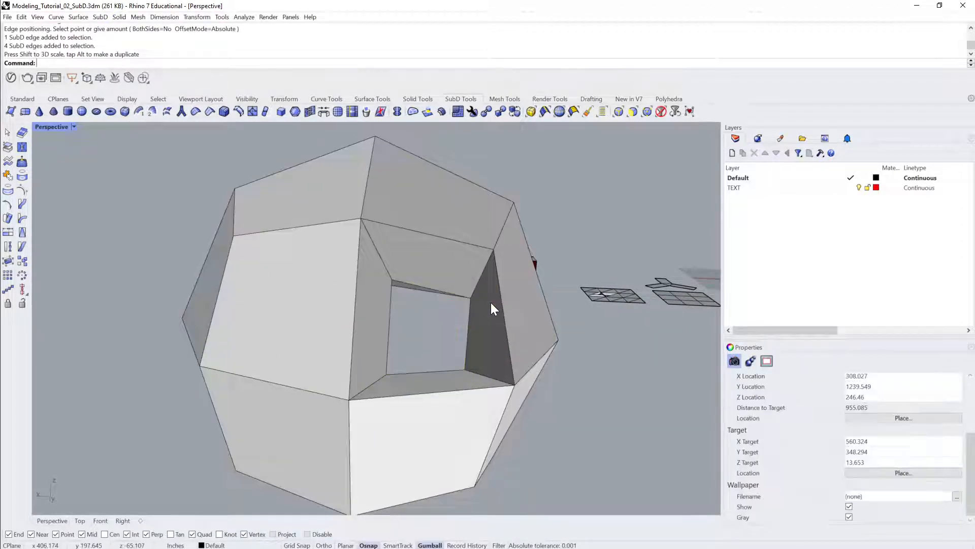
{"action": "left_click", "coordinate": [491, 303]}
{"action": "key", "text": "Tab"}
{"action": "right_click_drag", "start_coordinate": [492, 312], "coordinate": [661, 288]}
{"action": "left_click", "coordinate": [662, 288]}
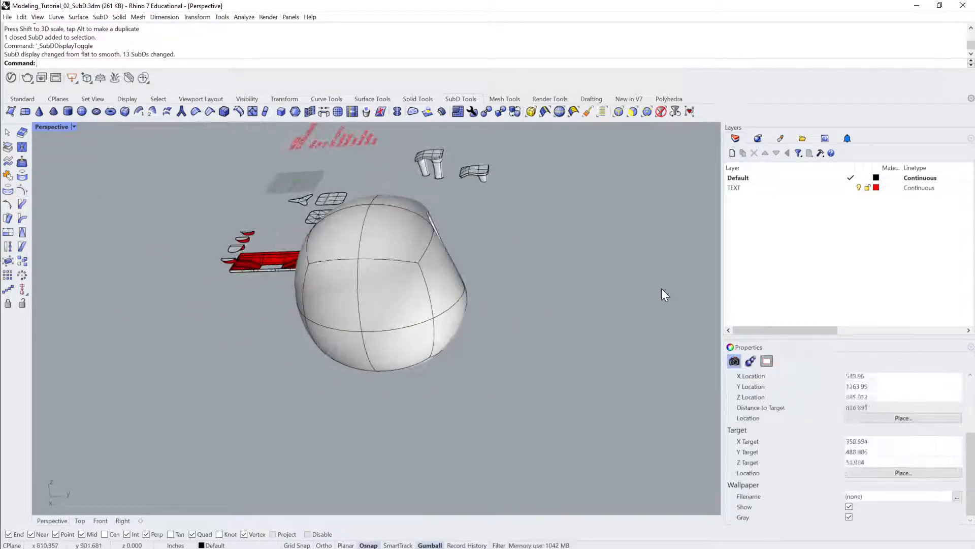
Add a rectangular horizontal clipping plane beside the sphere.
{"action": "key", "text": "BackSpace"}
{"action": "key", "text": "BackSpace"}
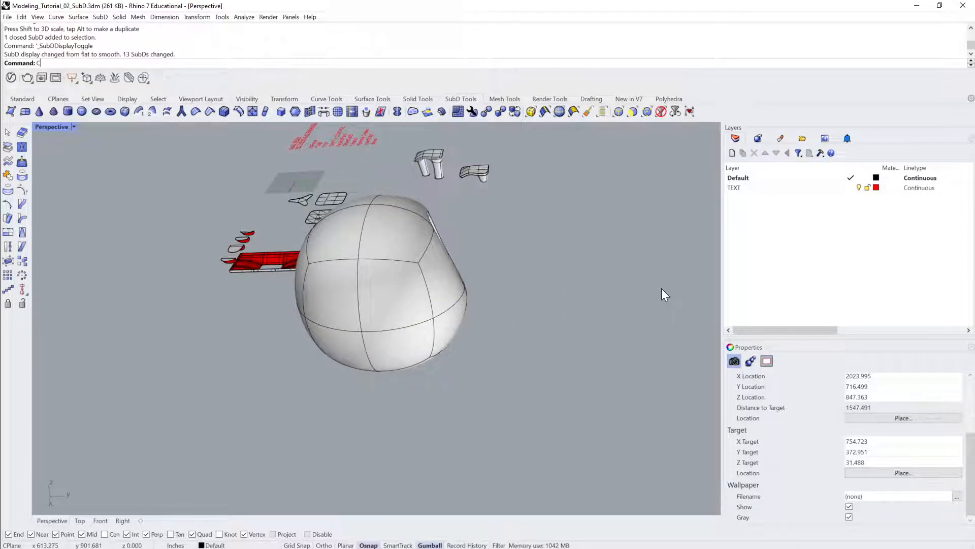
{"action": "type", "text": "ClippingPlane"}
{"action": "key", "text": "Return"}
{"action": "right_click_drag", "start_coordinate": [661, 288], "coordinate": [313, 329]}
{"action": "left_click", "coordinate": [312, 328]}
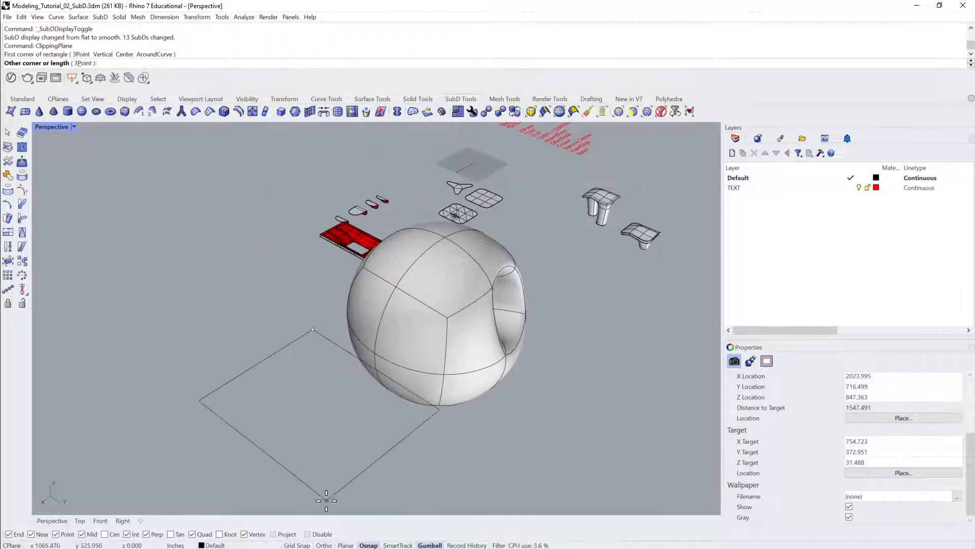
{"action": "left_click", "coordinate": [351, 473]}
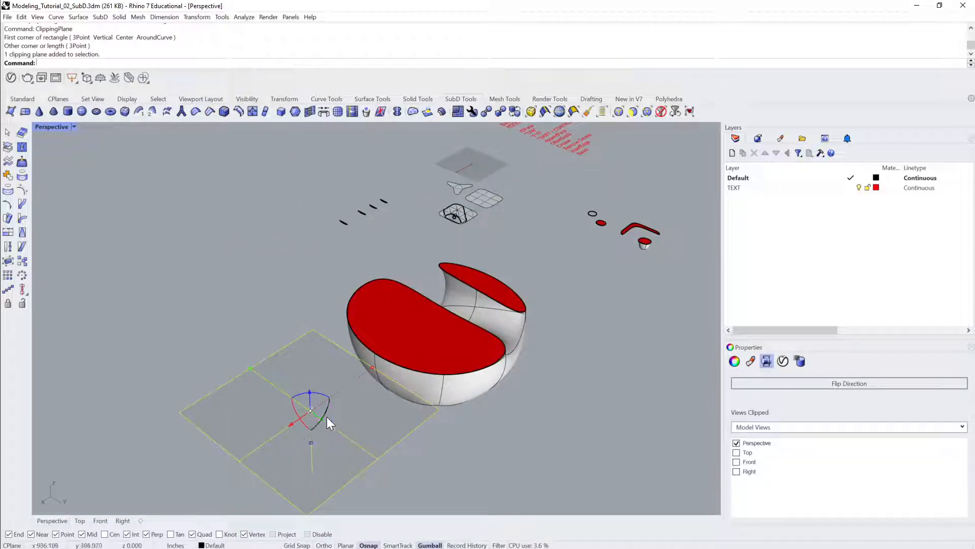
Rotate the clipping plane to vertical and move it into the sphere to cut a section through the tunnel.
{"action": "left_click_drag", "start_coordinate": [325, 410], "coordinate": [332, 364]}
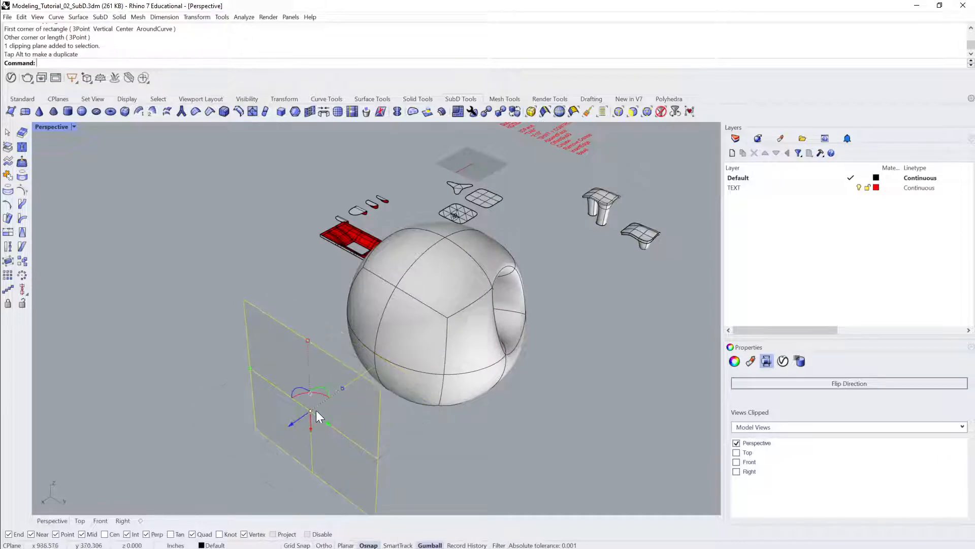
{"action": "left_click_drag", "start_coordinate": [291, 426], "coordinate": [448, 323]}
{"action": "right_click_drag", "start_coordinate": [448, 323], "coordinate": [551, 210]}
Delete the demonstration sphere together with the clipping plane.
{"action": "left_click_drag", "start_coordinate": [548, 208], "coordinate": [299, 411]}
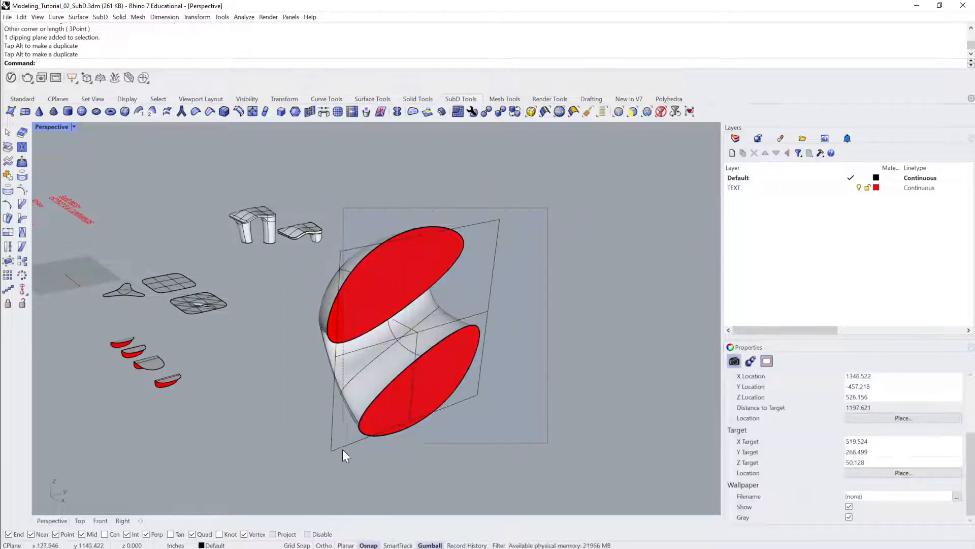
{"action": "left_click_drag", "start_coordinate": [342, 449], "coordinate": [342, 449]}
{"action": "right_click_drag", "start_coordinate": [397, 412], "coordinate": [464, 315]}
{"action": "key", "text": "Delete"}
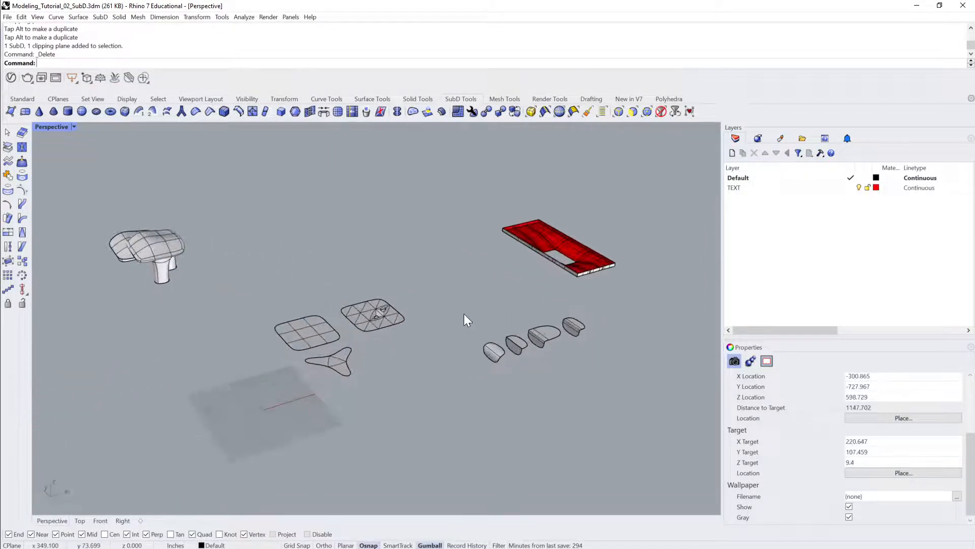
Convert the legged SubD slab to NURBS while keeping the original SubD.
{"action": "scroll", "coordinate": [489, 310], "scroll_direction": "up", "scroll_amount": 3}
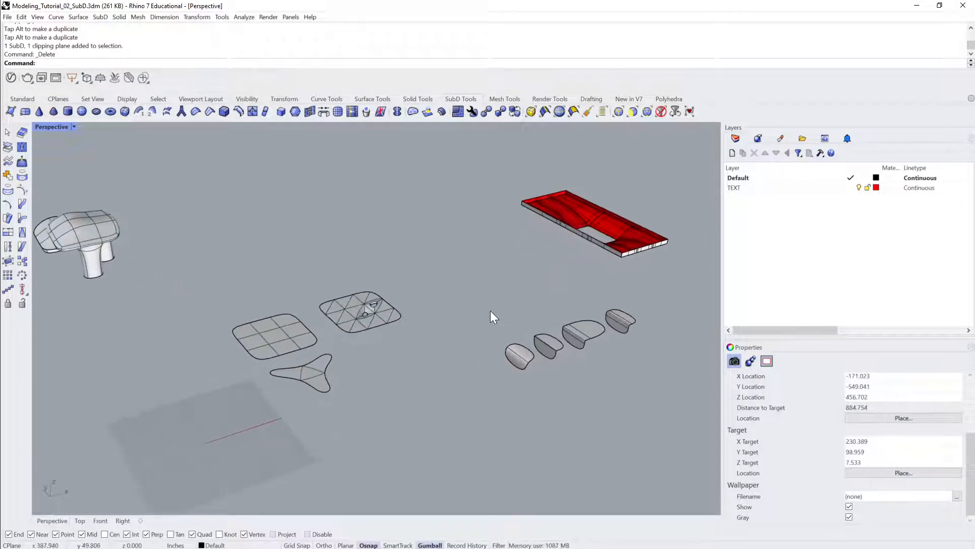
{"action": "scroll", "coordinate": [490, 310], "scroll_direction": "down", "scroll_amount": 5}
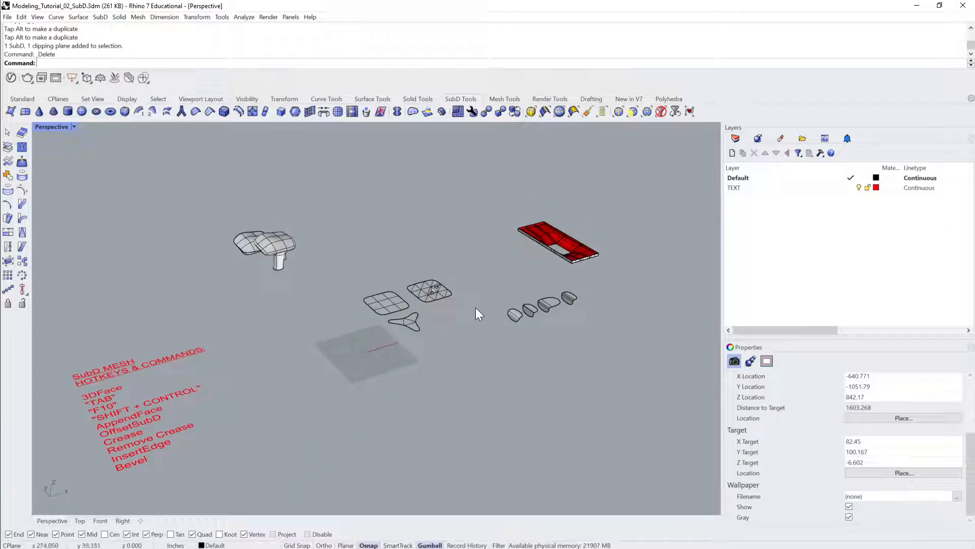
{"action": "right_click_drag", "start_coordinate": [475, 307], "coordinate": [483, 292]}
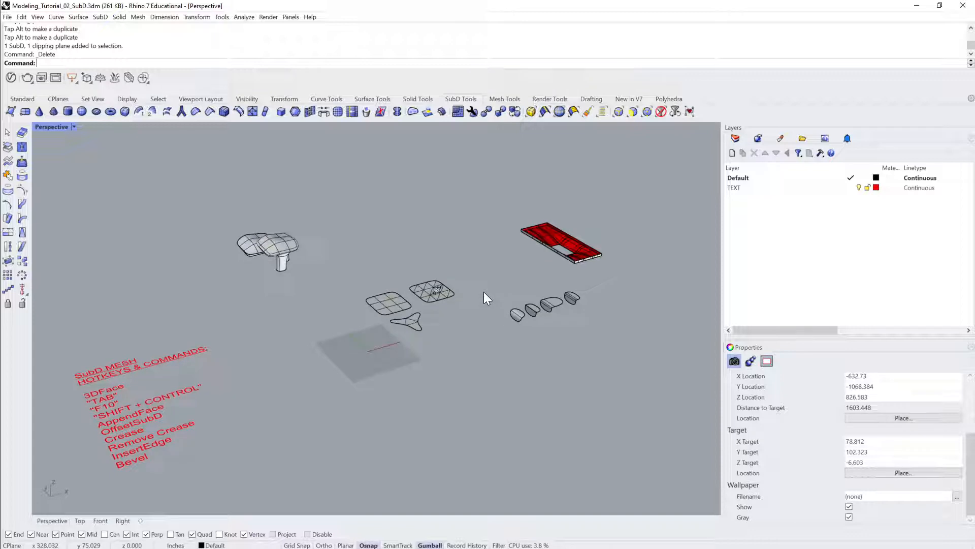
{"action": "left_click", "coordinate": [282, 261]}
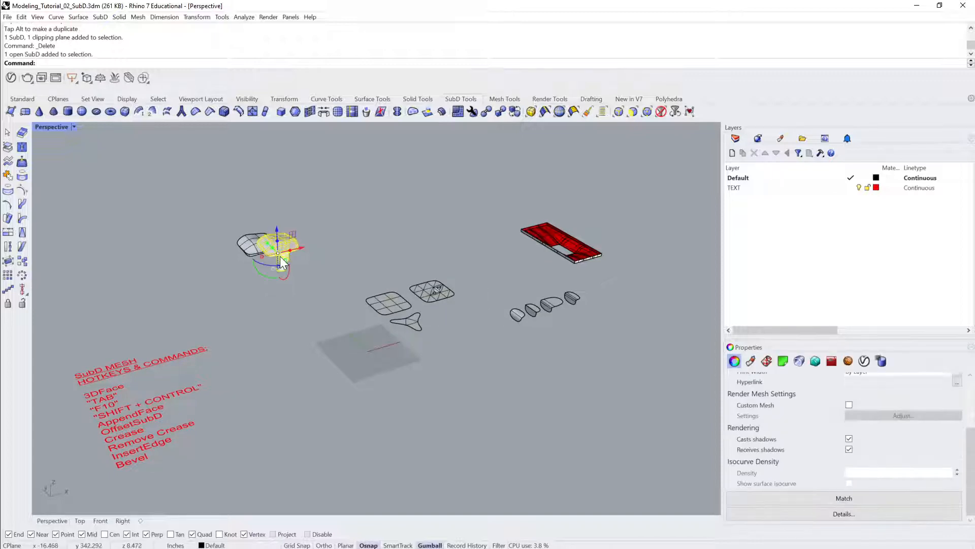
{"action": "type", "text": "Z\\"}
{"action": "key", "text": "Return"}
{"action": "key", "text": "Escape"}
{"action": "left_click", "coordinate": [280, 256]}
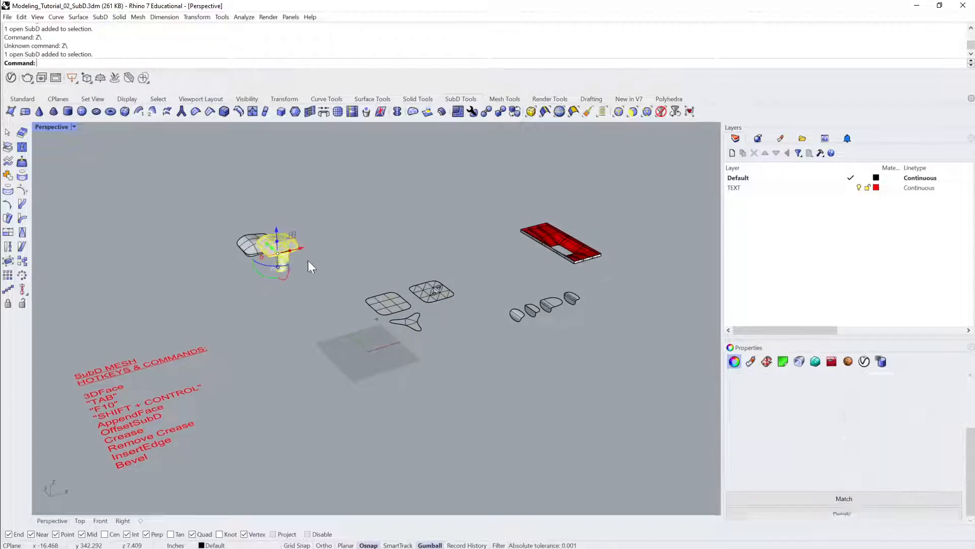
{"action": "scroll", "coordinate": [401, 294], "scroll_direction": "up", "scroll_amount": 7}
{"action": "right_click_drag", "start_coordinate": [401, 295], "coordinate": [541, 354]}
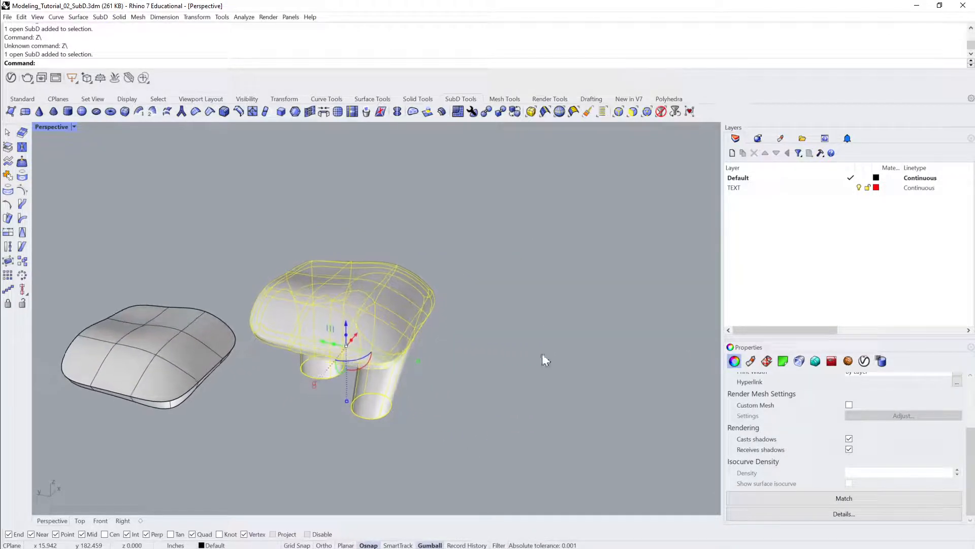
{"action": "left_click", "coordinate": [485, 112]}
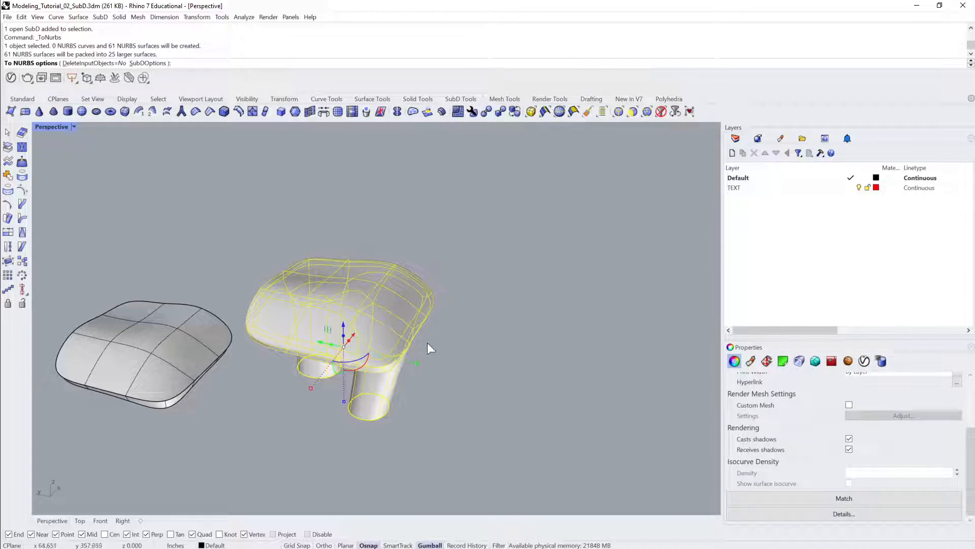
{"action": "key", "text": "Return"}
Select the converted polysurface rather than the overlapping SubD and move it clear beside the original.
{"action": "left_click", "coordinate": [373, 305]}
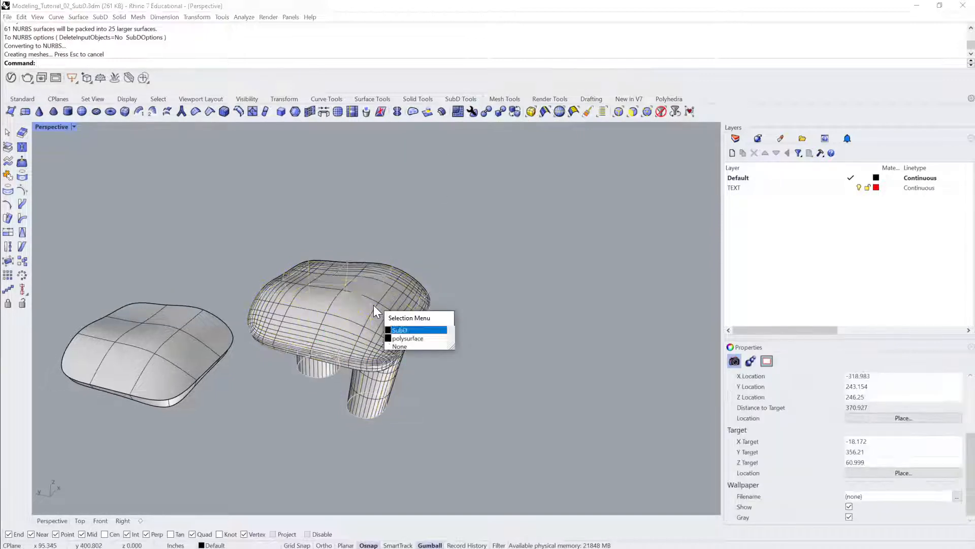
{"action": "left_click", "coordinate": [418, 338]}
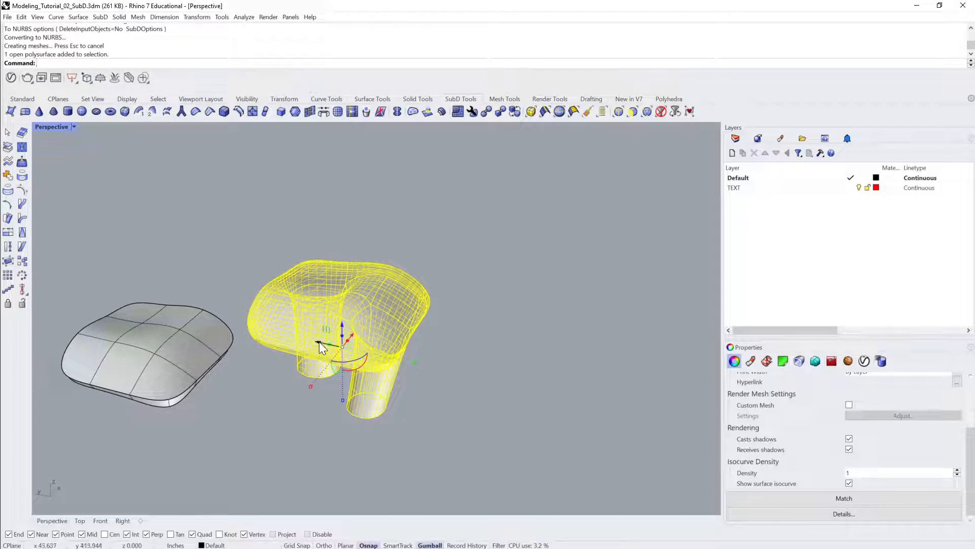
{"action": "left_click_drag", "start_coordinate": [319, 341], "coordinate": [511, 354], "text": "alt"}
Turn off the surface isocurves on the converted polysurface and view it beside the original SubD.
{"action": "scroll", "coordinate": [506, 281], "scroll_direction": "up", "scroll_amount": 5}
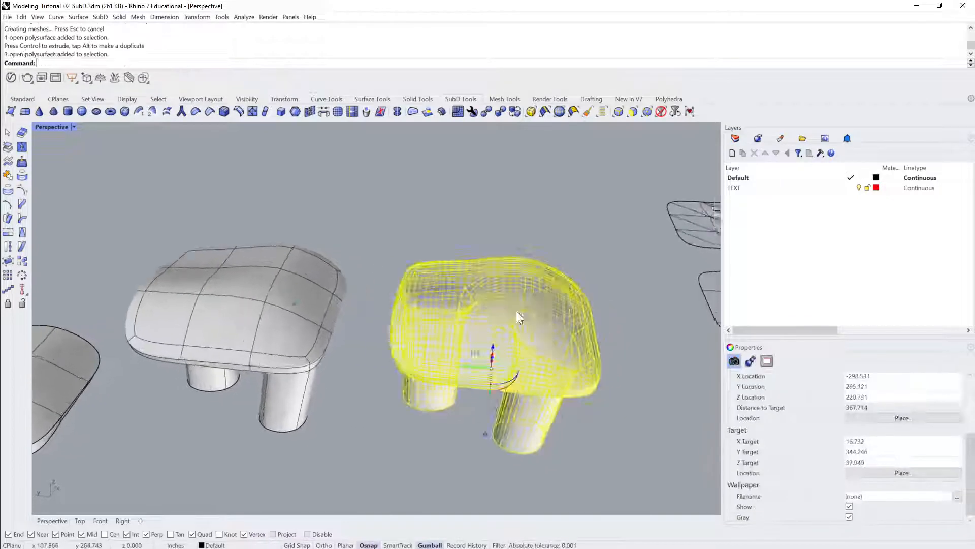
{"action": "scroll", "coordinate": [517, 311], "scroll_direction": "up", "scroll_amount": 3}
{"action": "left_click", "coordinate": [849, 483]}
{"action": "left_click", "coordinate": [609, 449]}
{"action": "right_click_drag", "start_coordinate": [609, 449], "coordinate": [385, 296]}
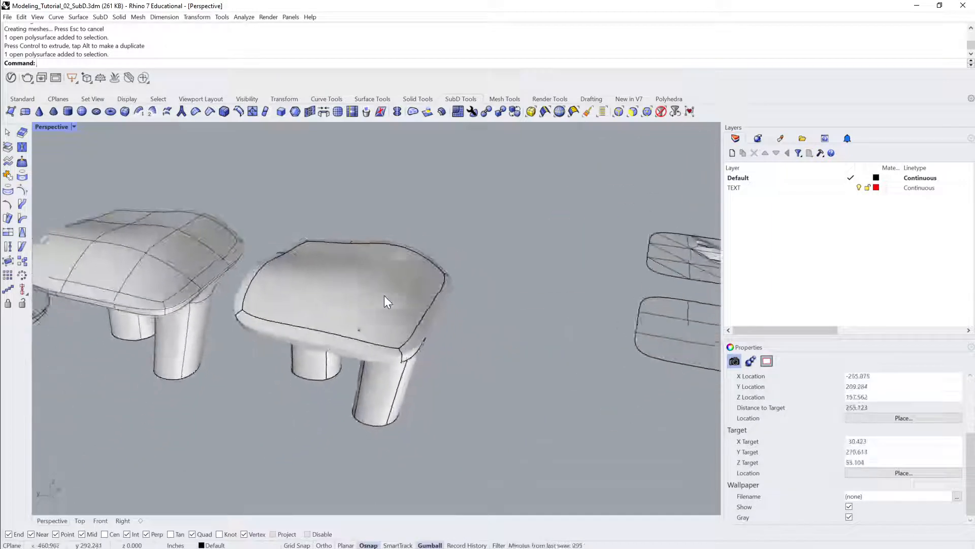
{"action": "scroll", "coordinate": [385, 301], "scroll_direction": "down", "scroll_amount": 10}
{"action": "right_click_drag", "start_coordinate": [506, 285], "coordinate": [491, 253]}
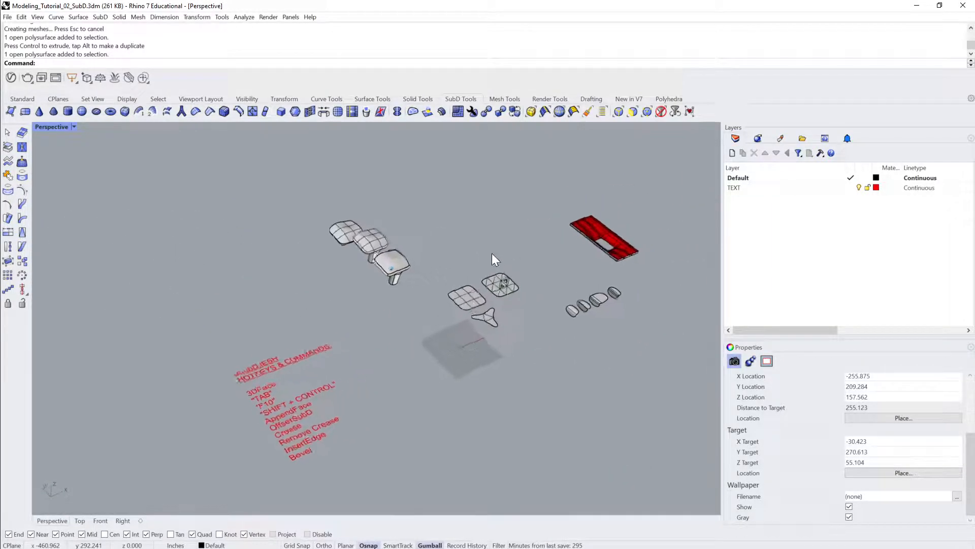